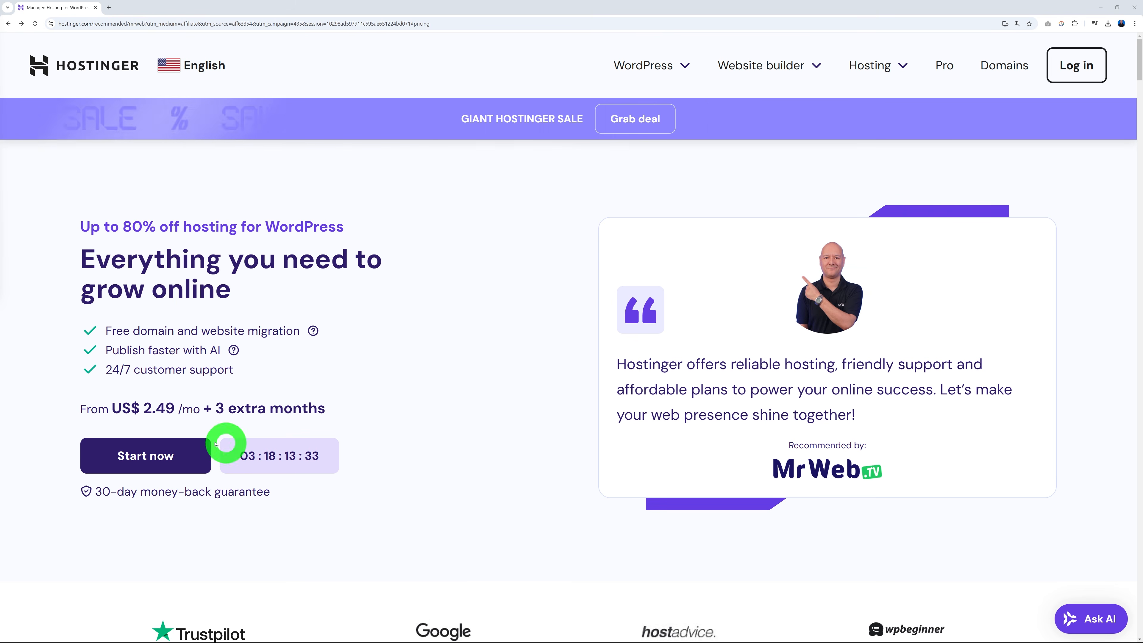
Compare the WordPress hosting plans: Premium US$ 2.49/mo, Business US$ 3.49/mo, Cloud Startup US$ 7.59/mo.
left_click(177, 457)
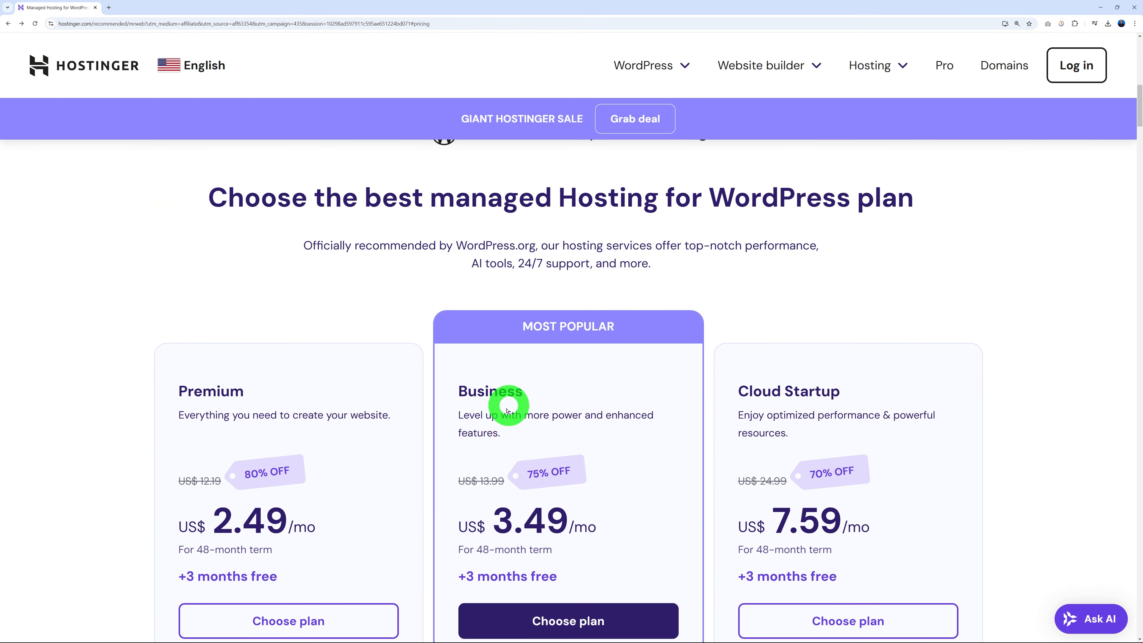
scroll(1036, 429, "down", 4)
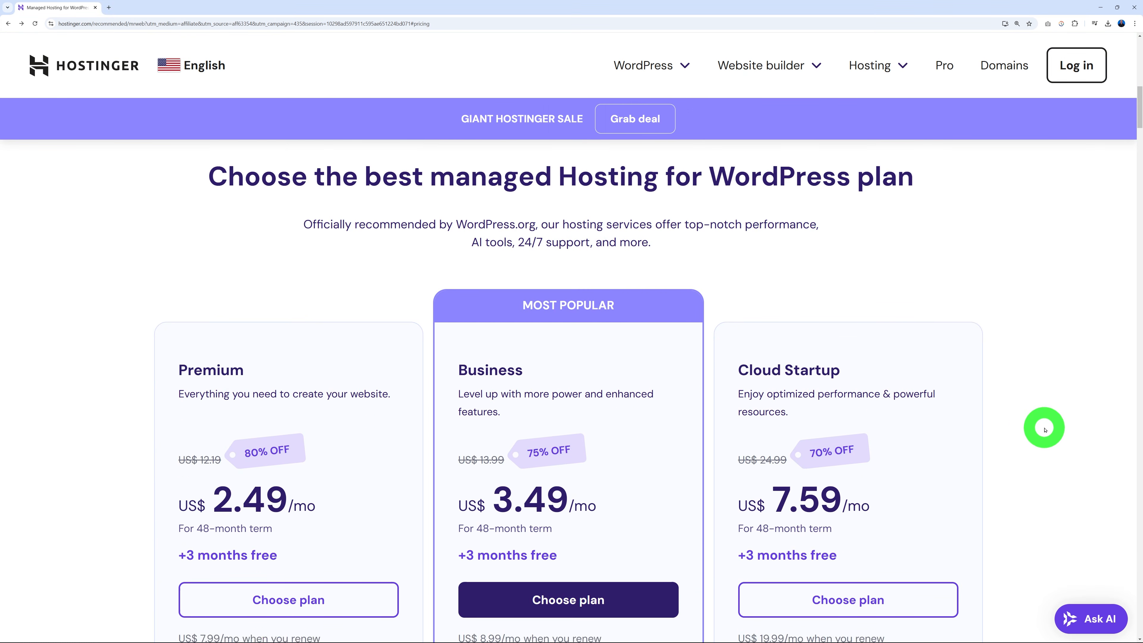
scroll(1046, 430, "down", 1)
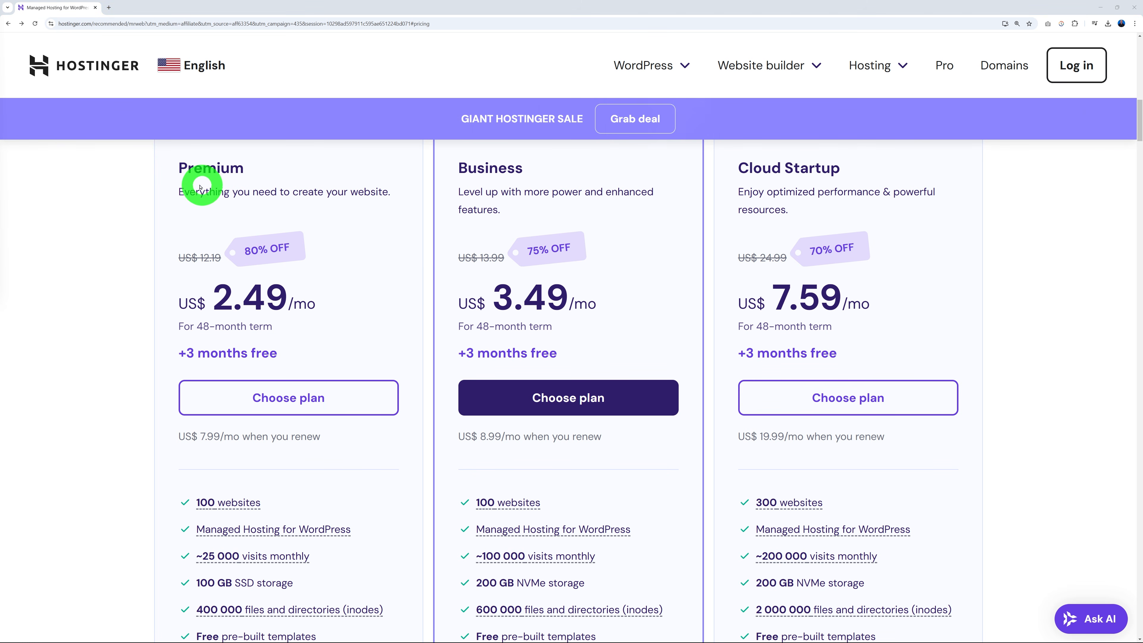
scroll(378, 485, "down", 2)
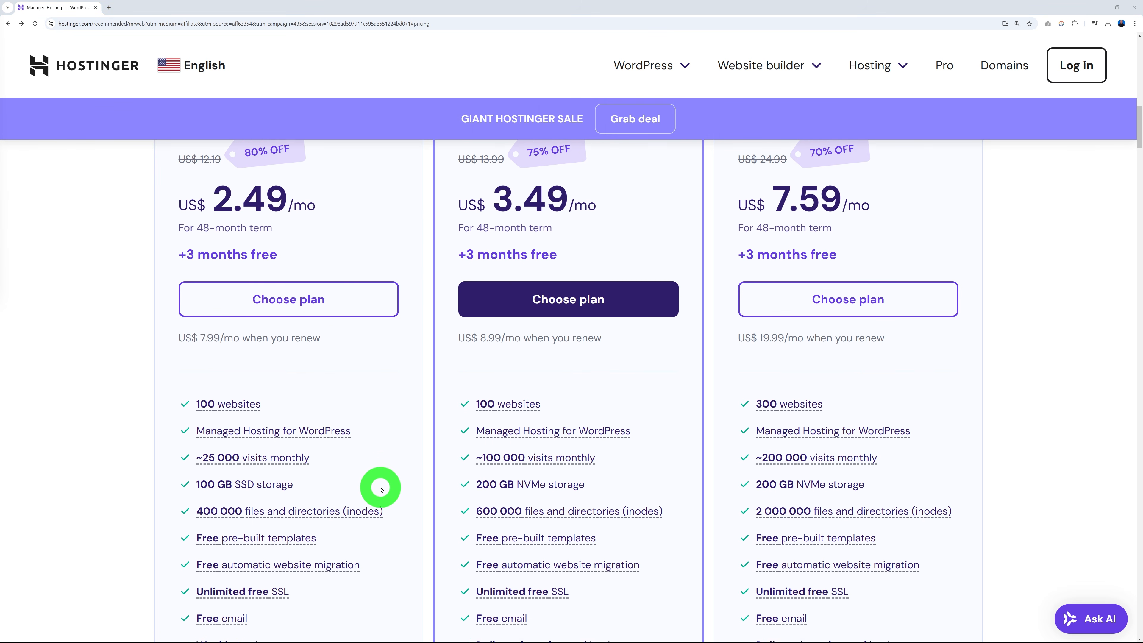
scroll(406, 388, "down", 1)
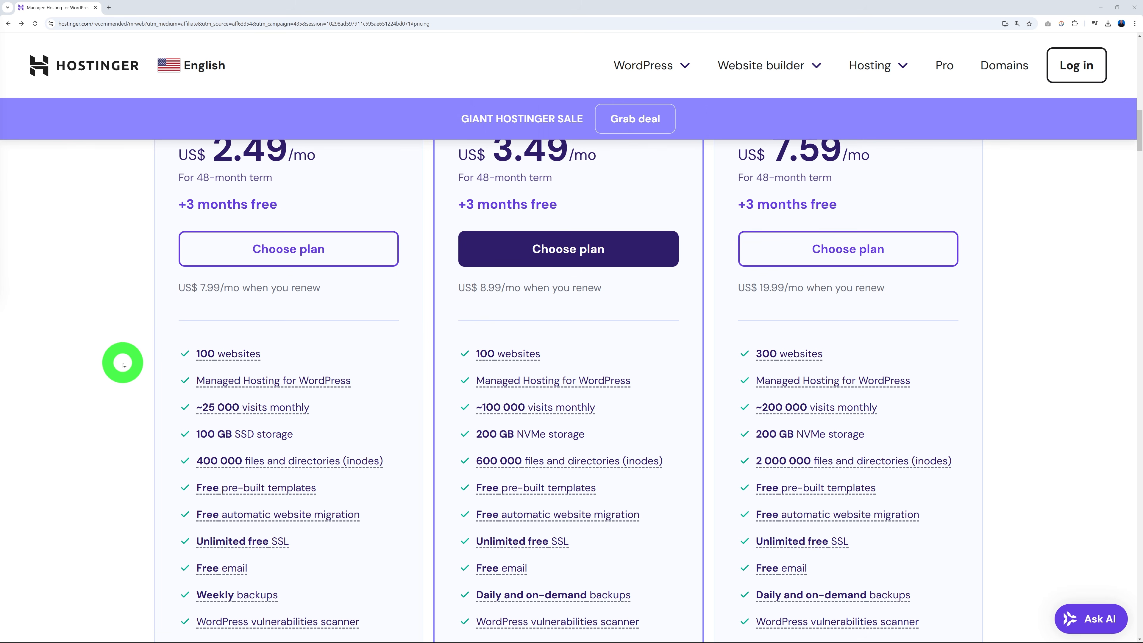
scroll(51, 361, "down", 3)
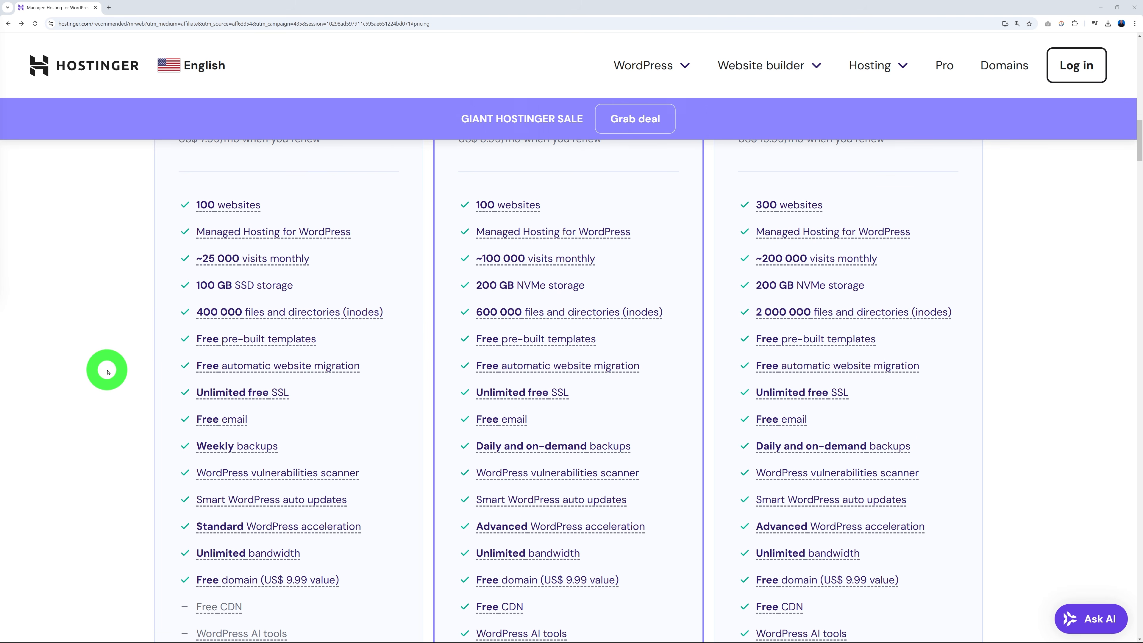
mouse_move(210, 402)
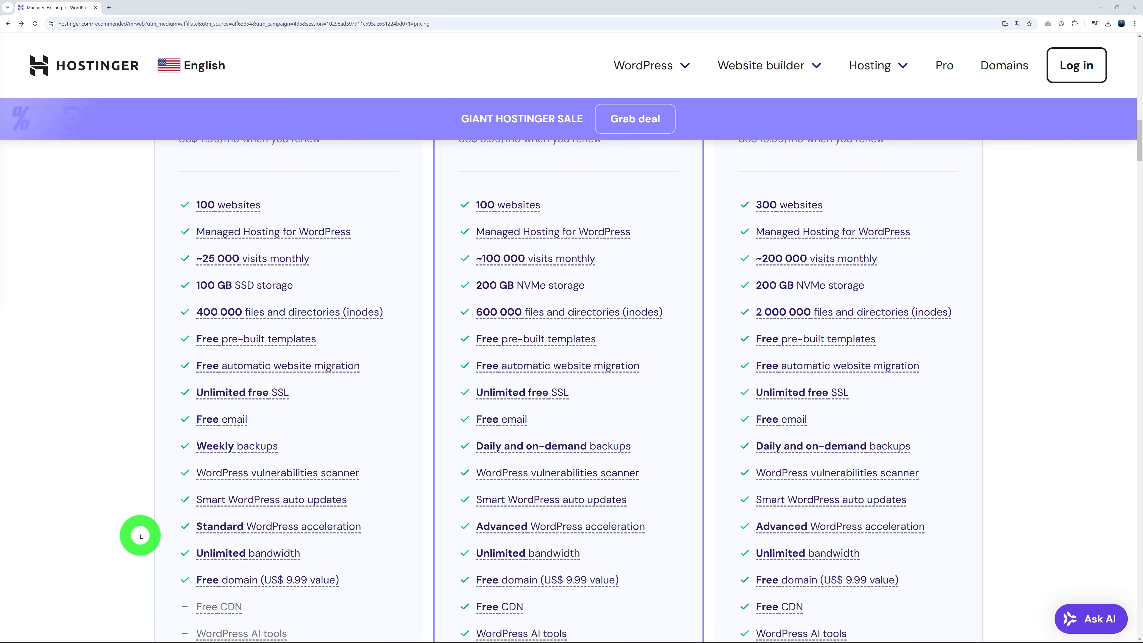
scroll(142, 527, "up", 6)
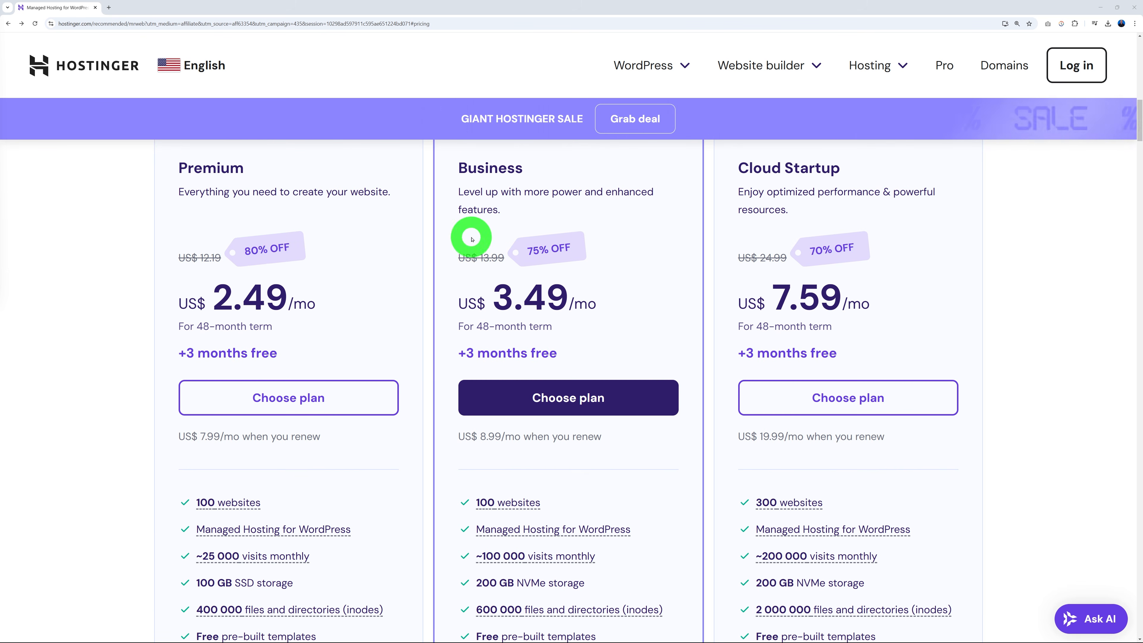
scroll(396, 369, "down", 10)
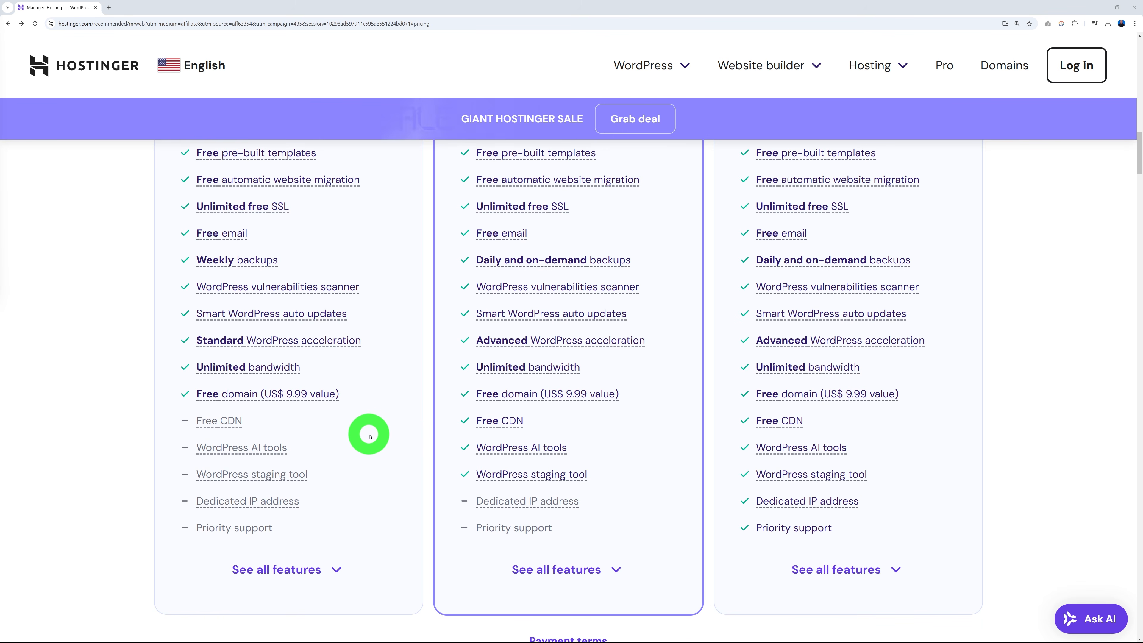
scroll(378, 541, "up", 2)
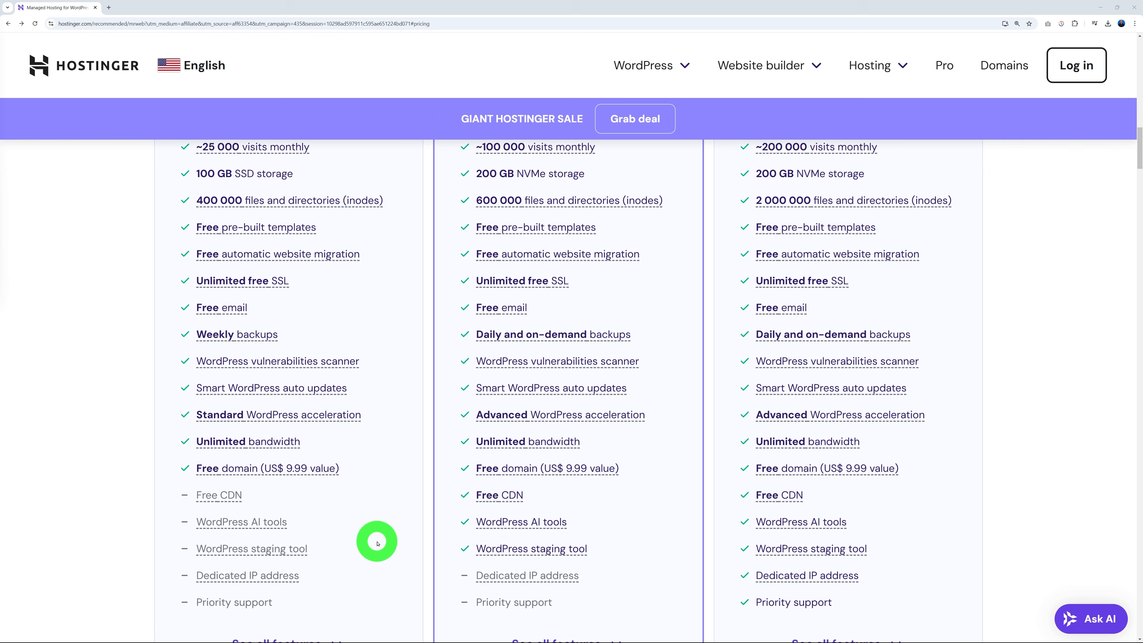
scroll(377, 542, "down", 1)
scroll(381, 543, "up", 1)
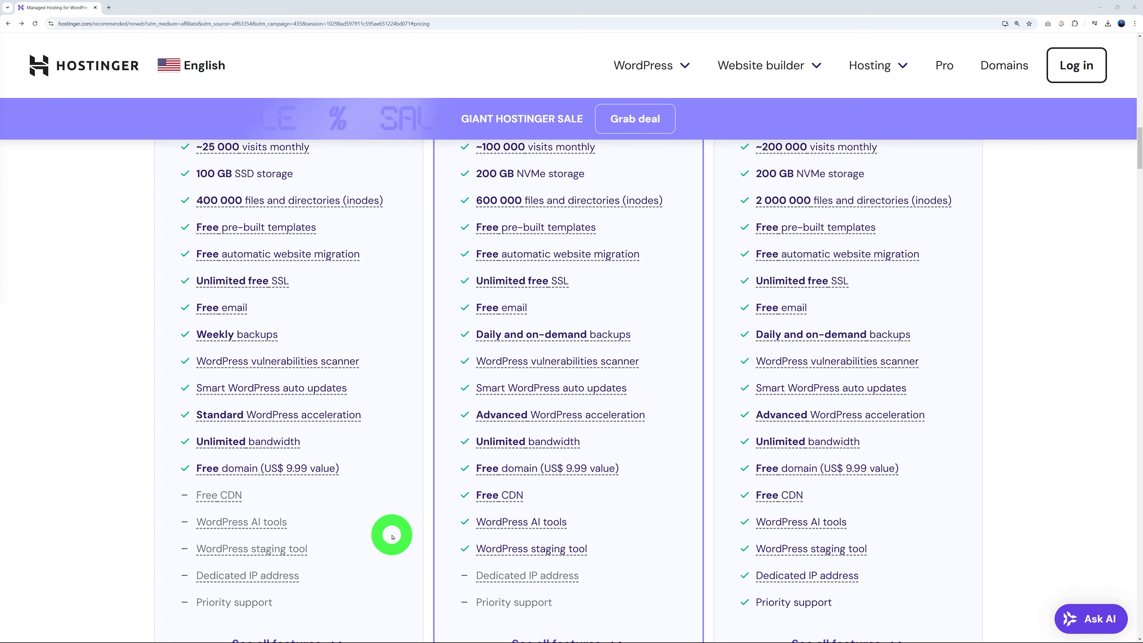
scroll(392, 539, "up", 3)
scroll(392, 538, "up", 7)
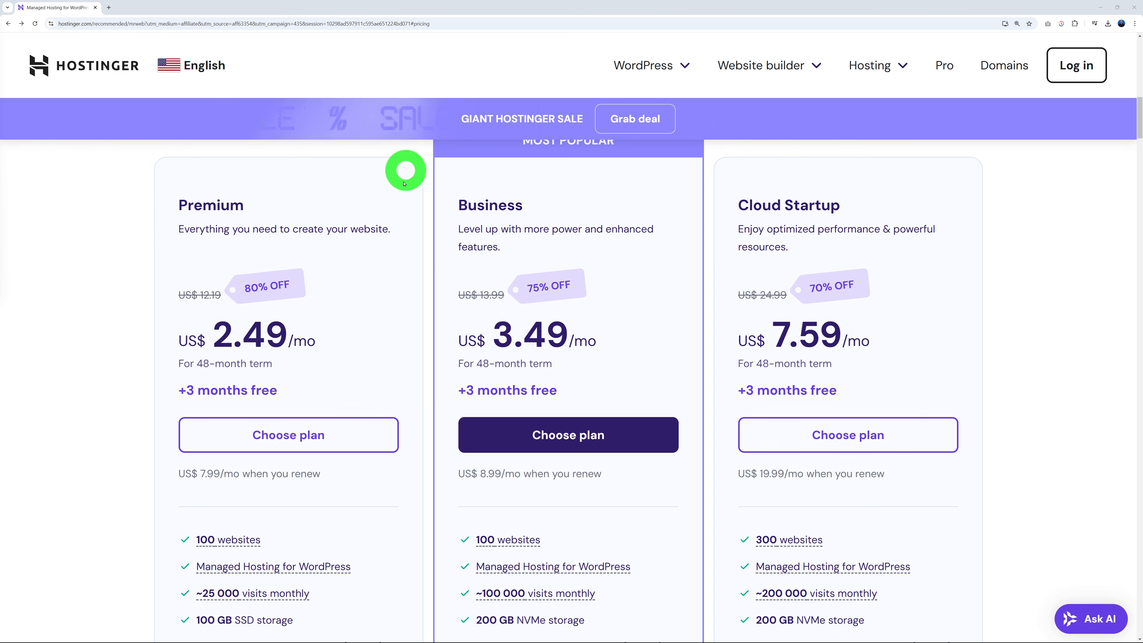
Add the Premium plan to the cart with a 48-month billing period, after trying 24 months.
left_click(299, 435)
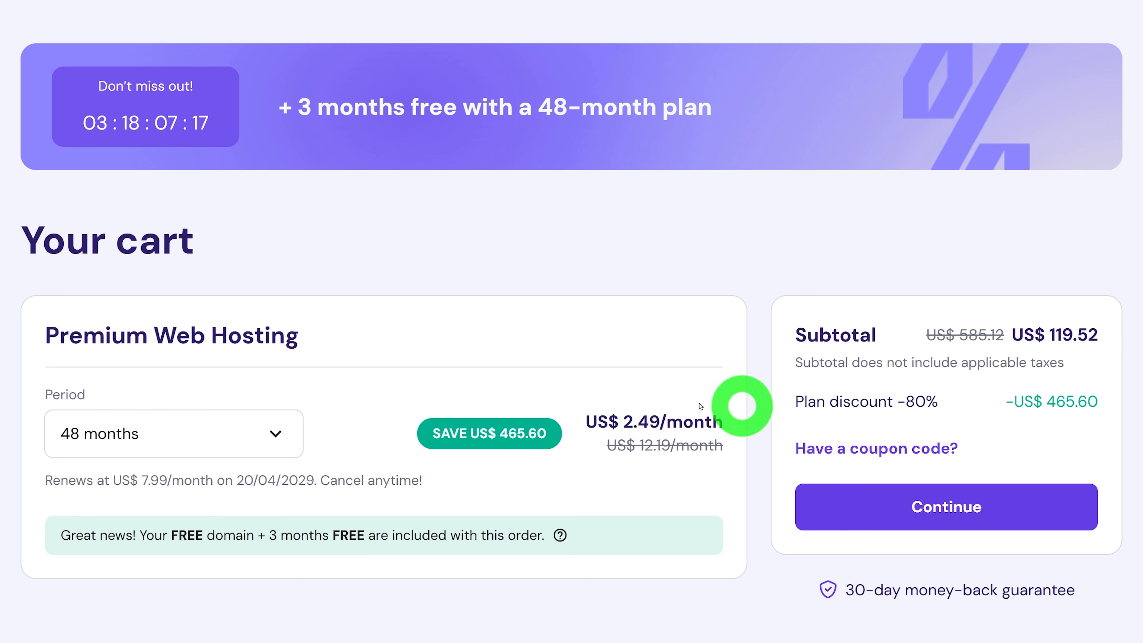
left_click(287, 439)
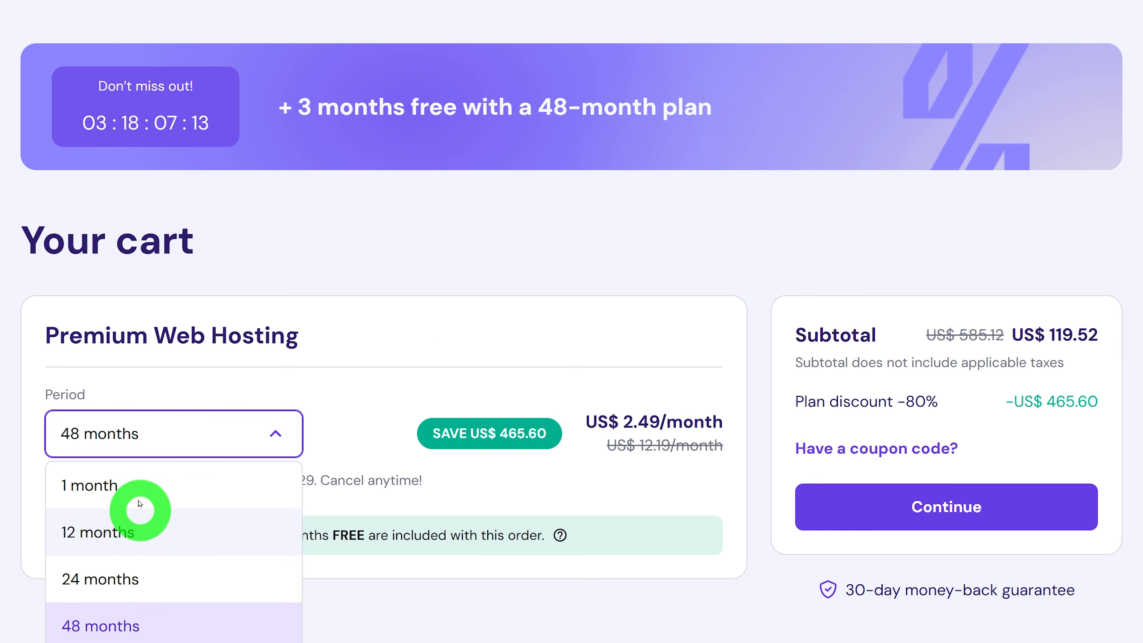
left_click(128, 585)
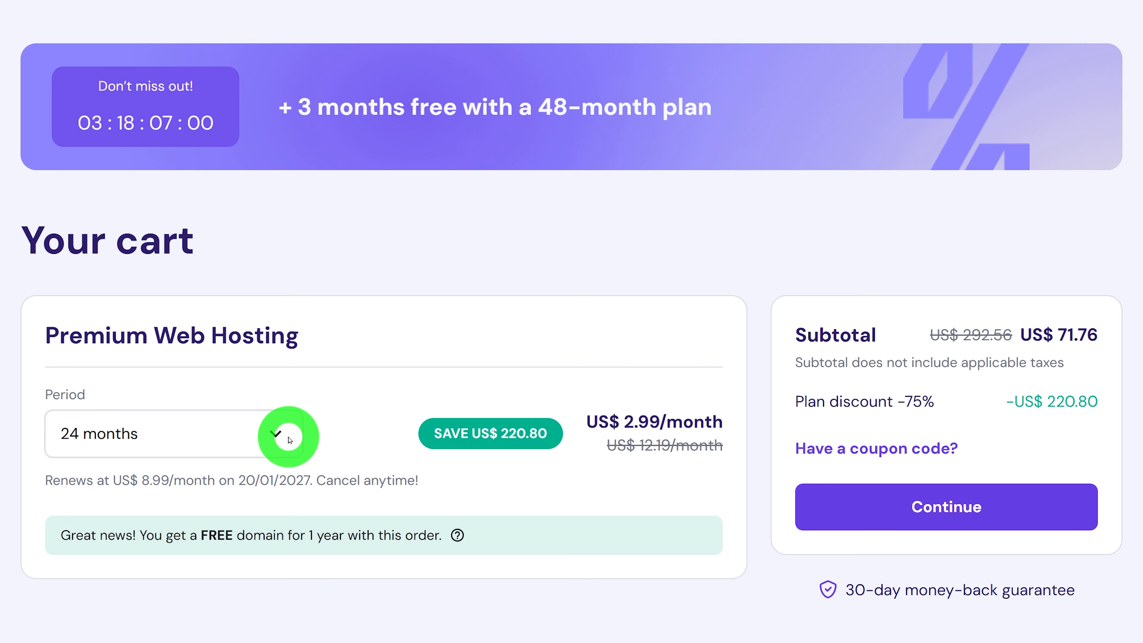
left_click(273, 432)
left_click(145, 623)
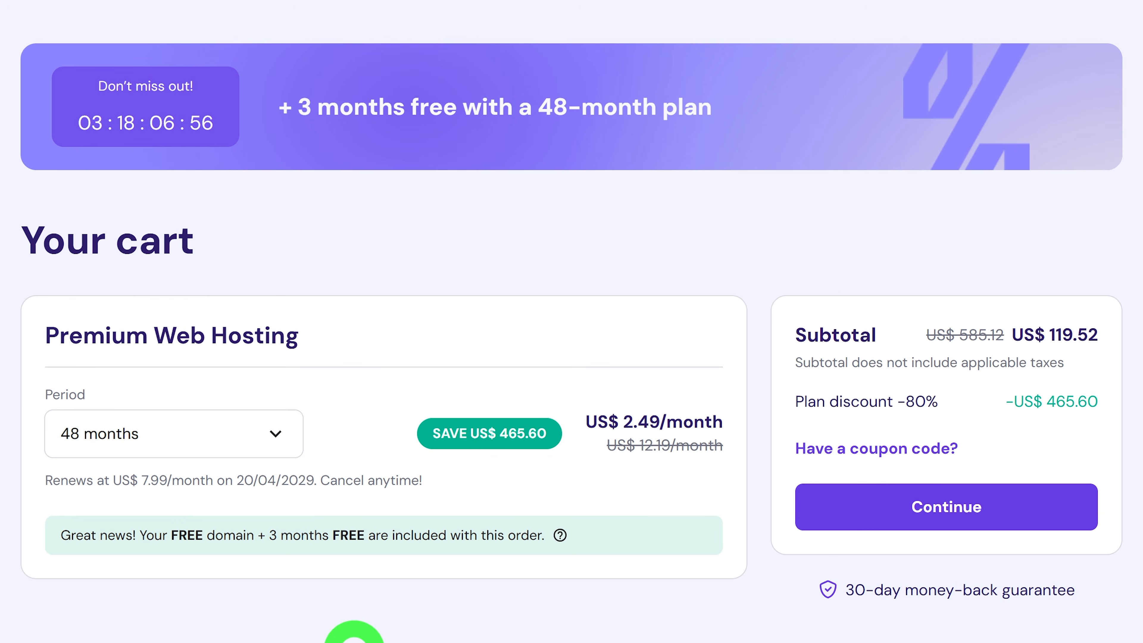
Enter the discount coupon code and apply it to the order.
left_click(866, 450)
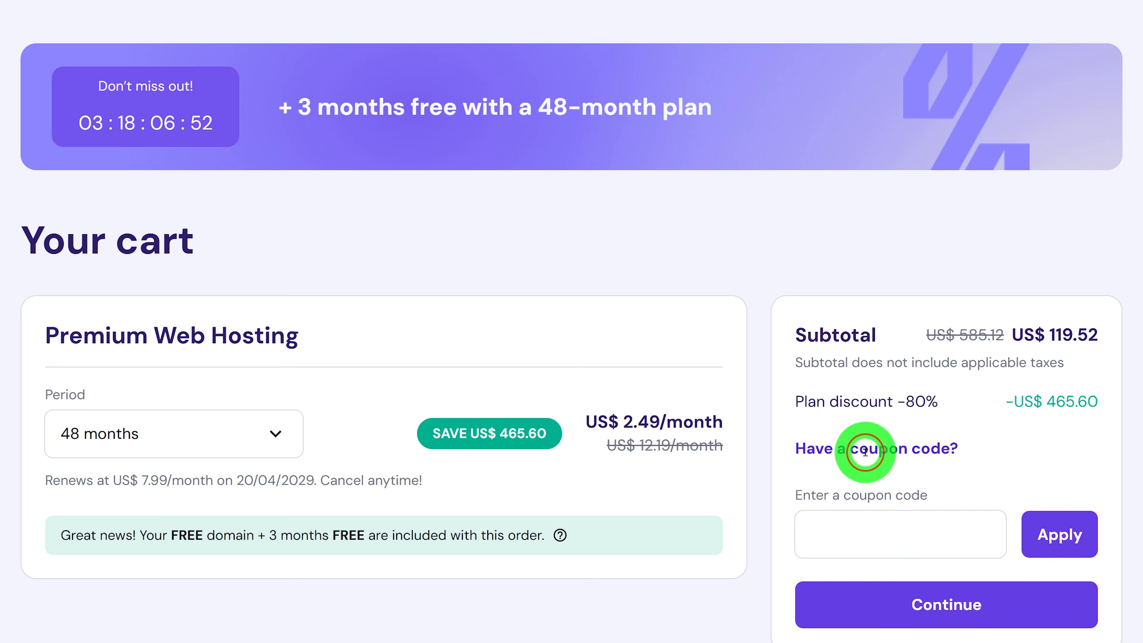
left_click(893, 534)
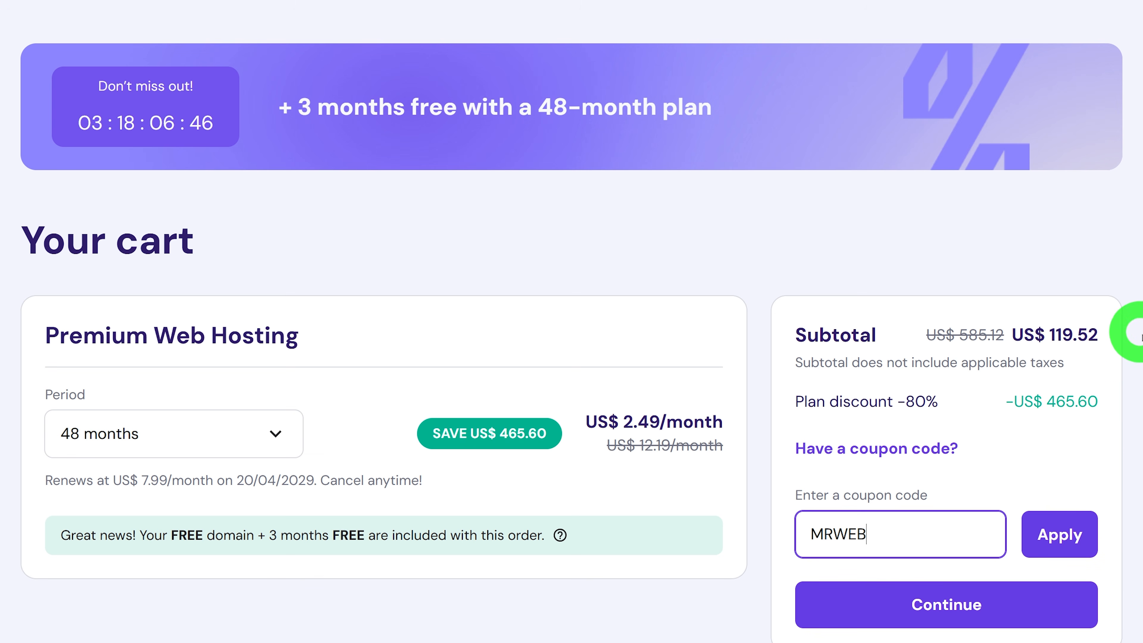
left_click(1078, 547)
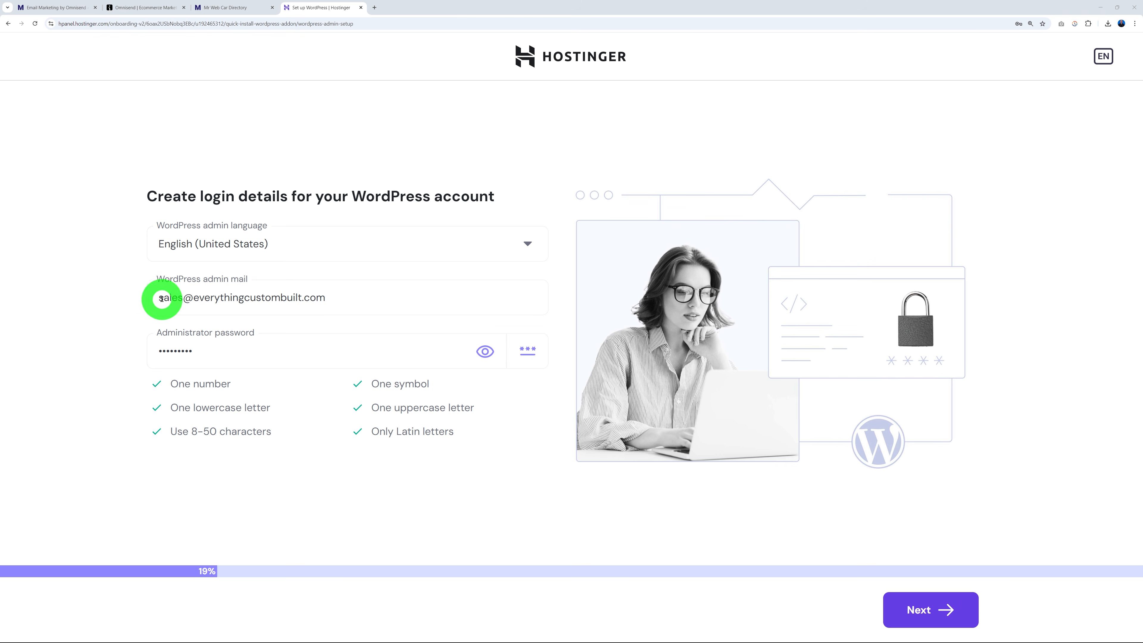
Confirm the login details, start a blank site and take the free mrwebdirectory.com domain.
left_click(931, 608)
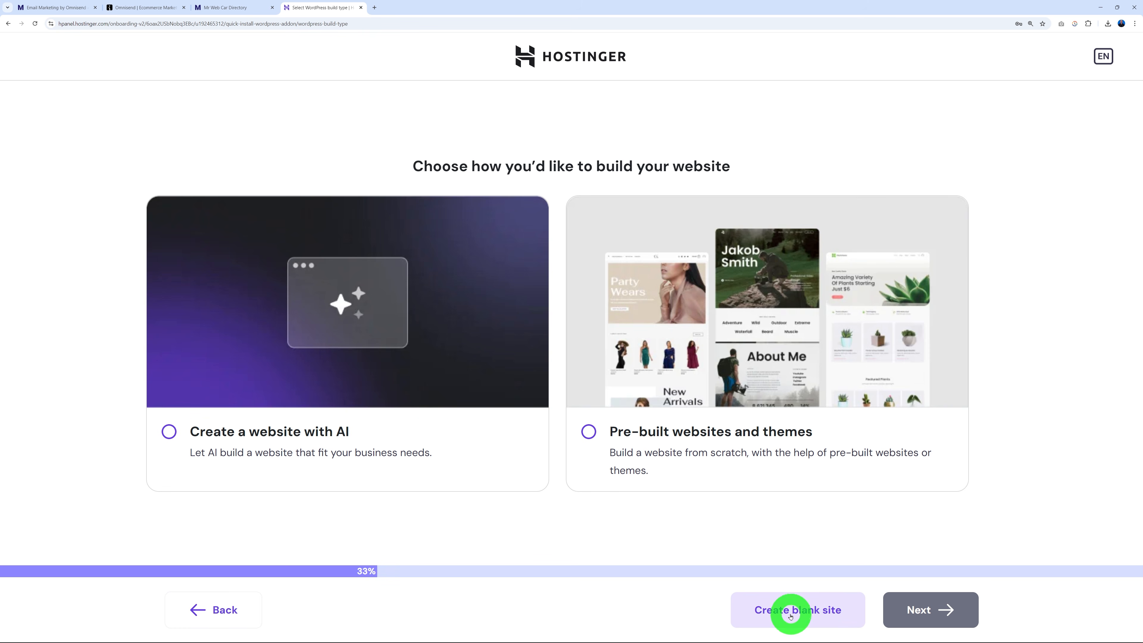
left_click(796, 613)
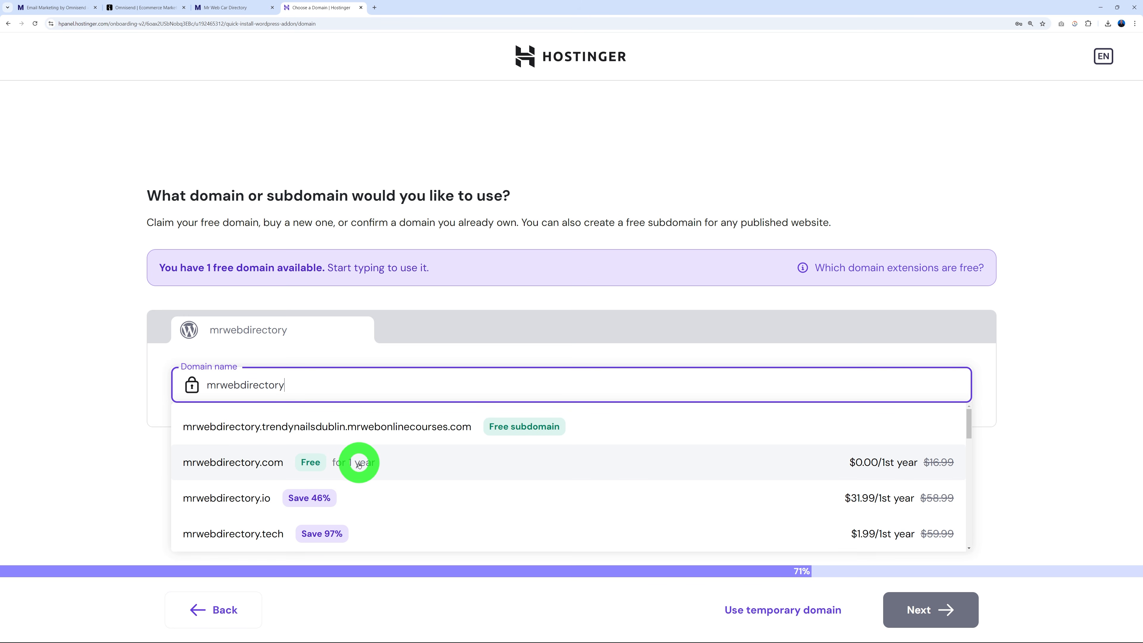
scroll(452, 475, "down", 8)
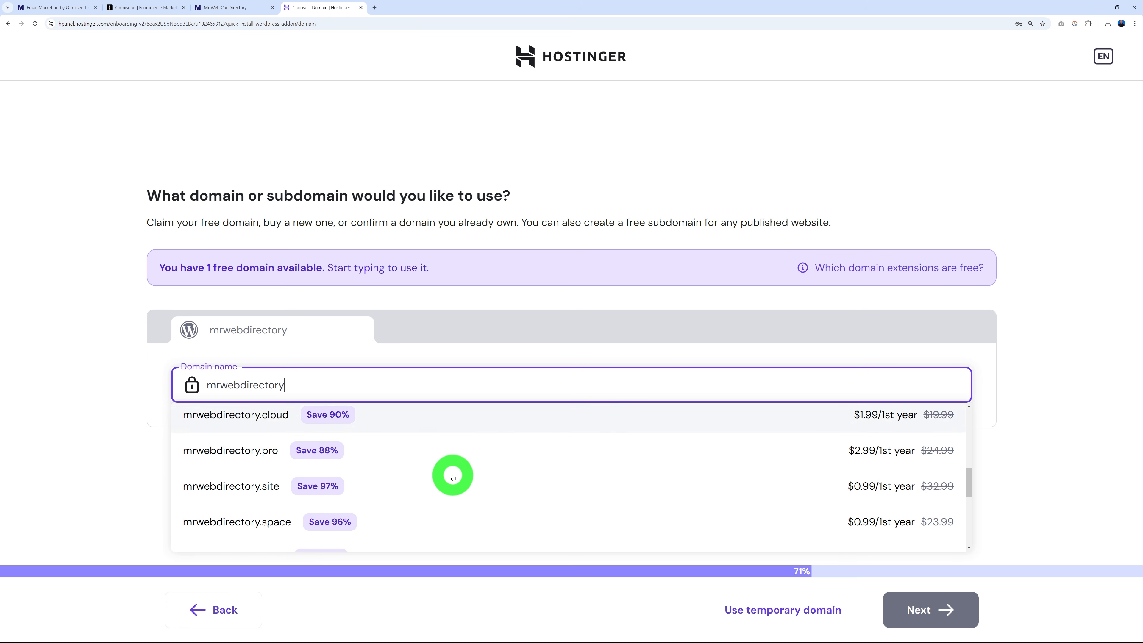
scroll(453, 476, "up", 8)
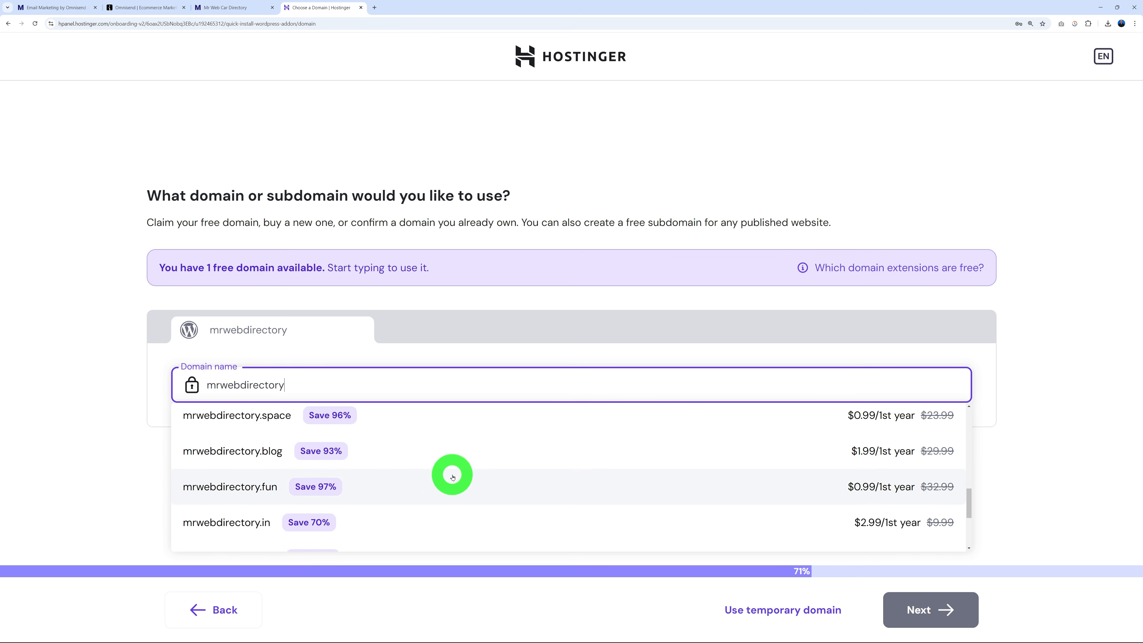
left_click(307, 473)
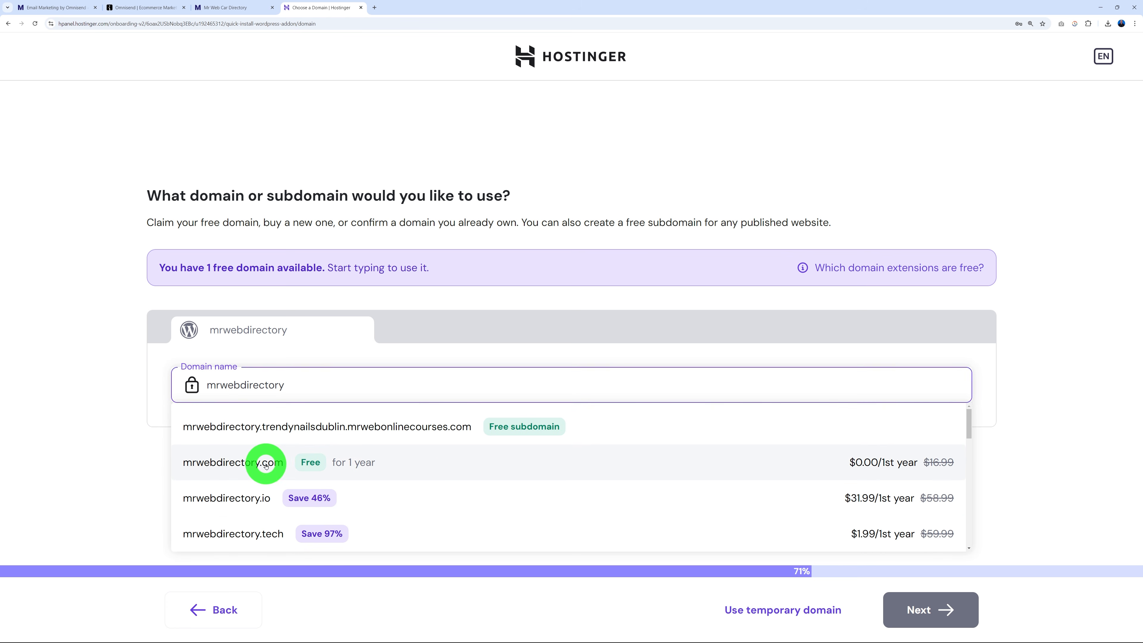
left_click(908, 611)
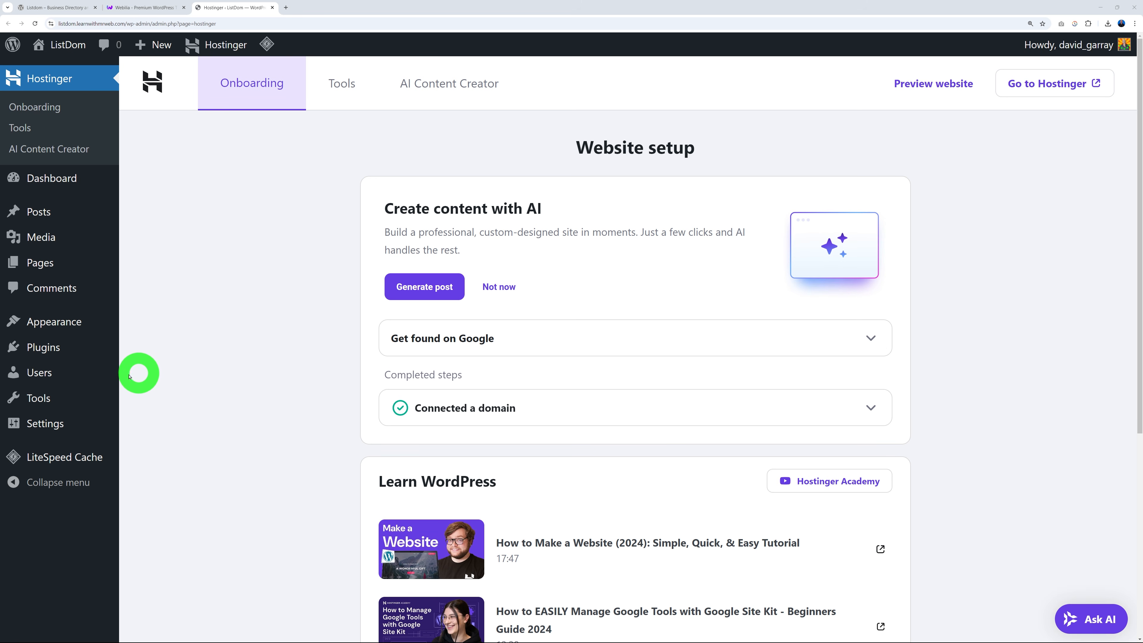
Deactivate LiteSpeed Cache from the Installed Plugins list.
left_click(50, 354)
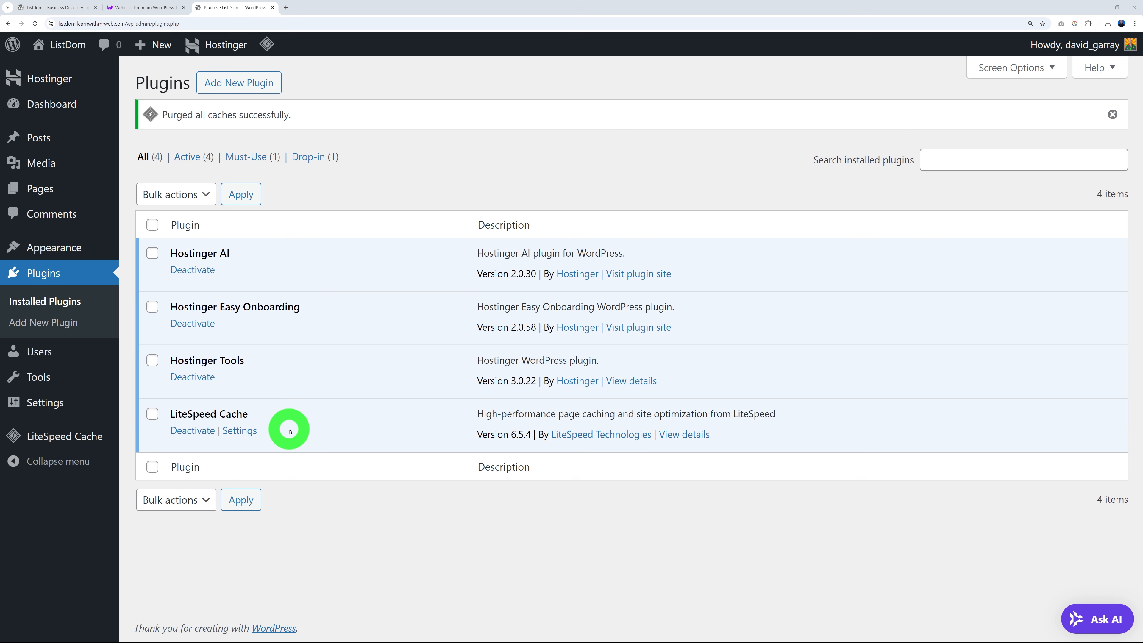
left_click(184, 431)
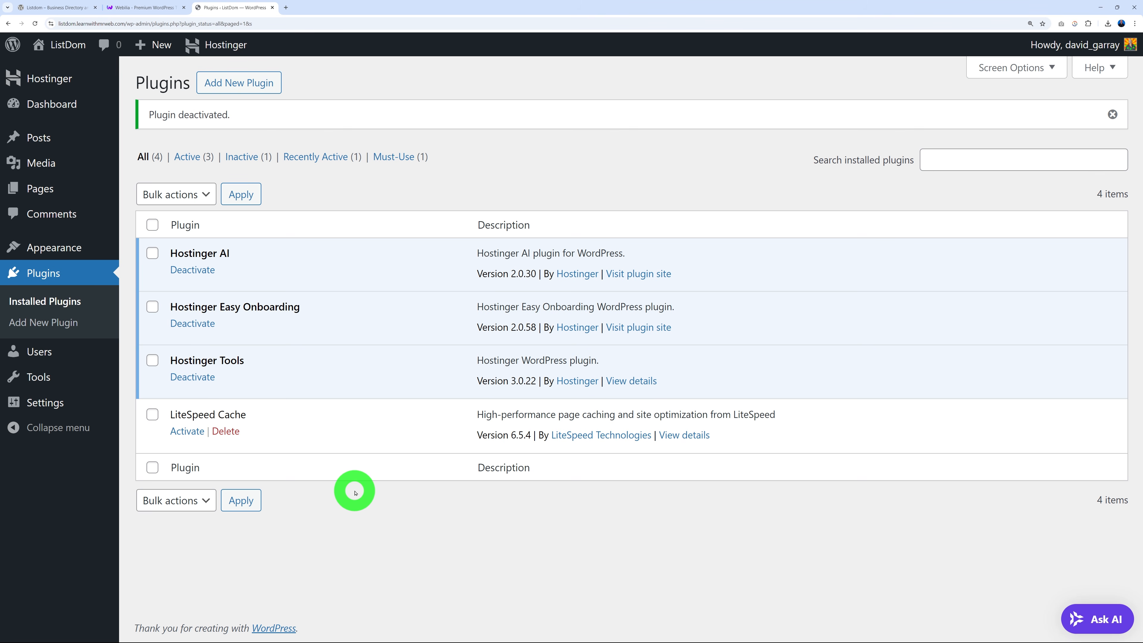
In General Settings, replace the site title ListDom with 'Mr Web Car Directory'.
mouse_move(27, 404)
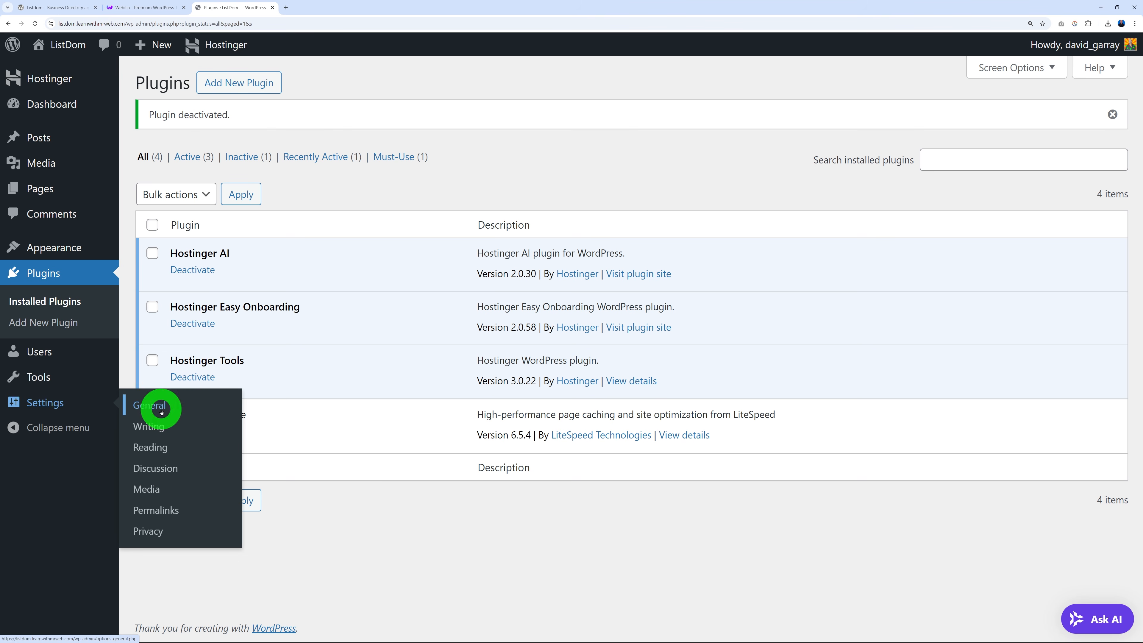
left_click(161, 411)
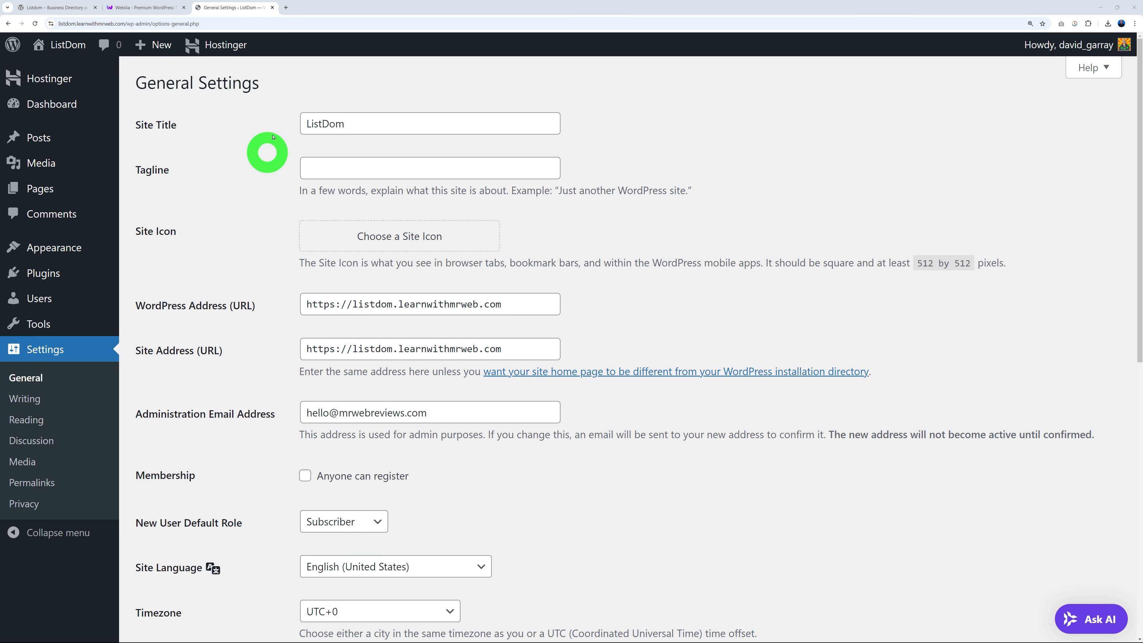
left_click_drag(304, 121, 446, 121)
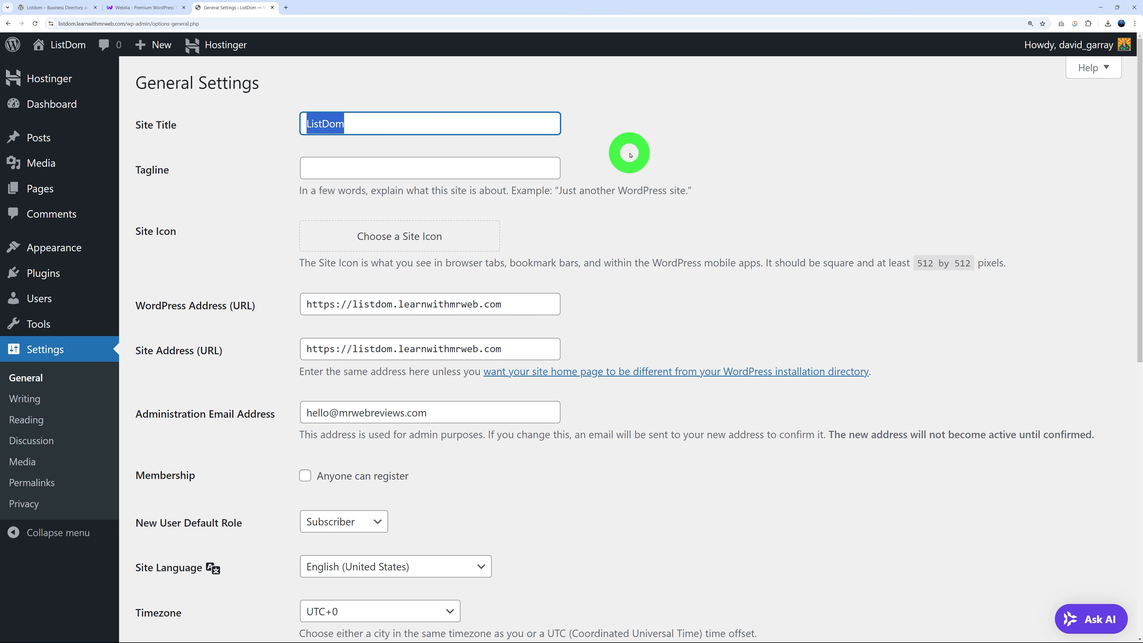
type("Mr Web Car Direct")
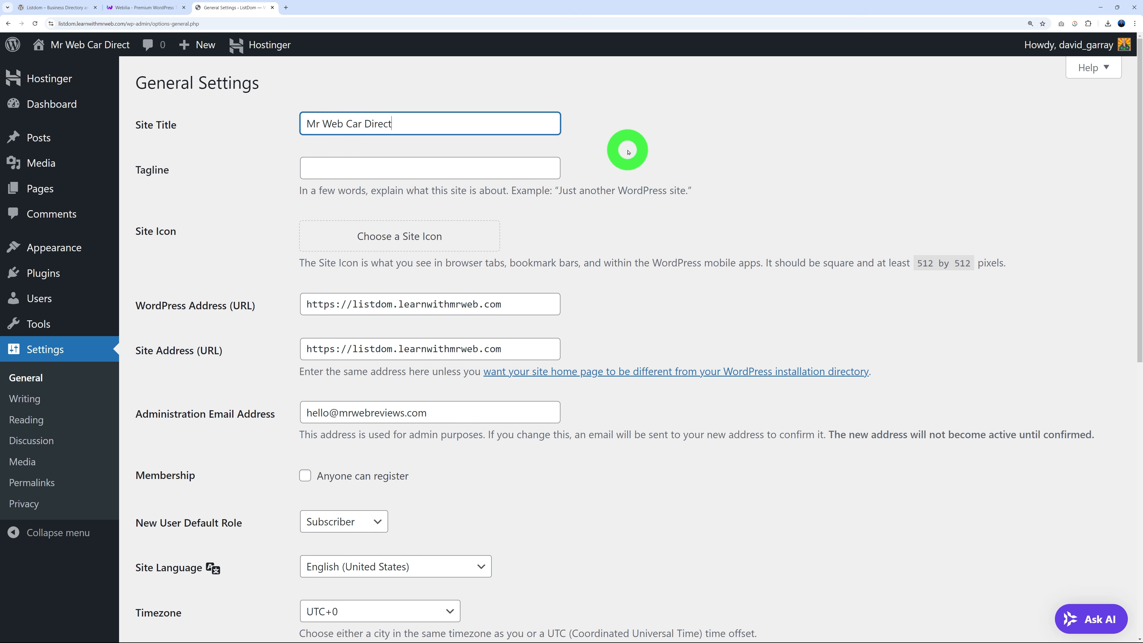
type("ory")
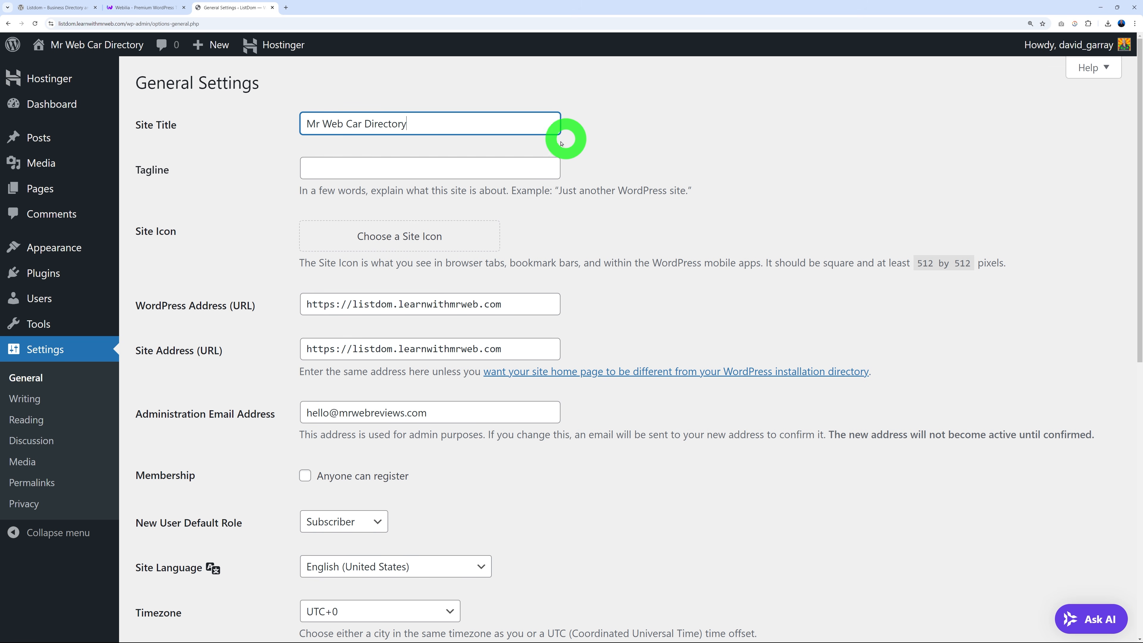
Paste the tagline 'Find the Ideal Car in the London Area and Surroundings' and check it.
left_click(488, 173)
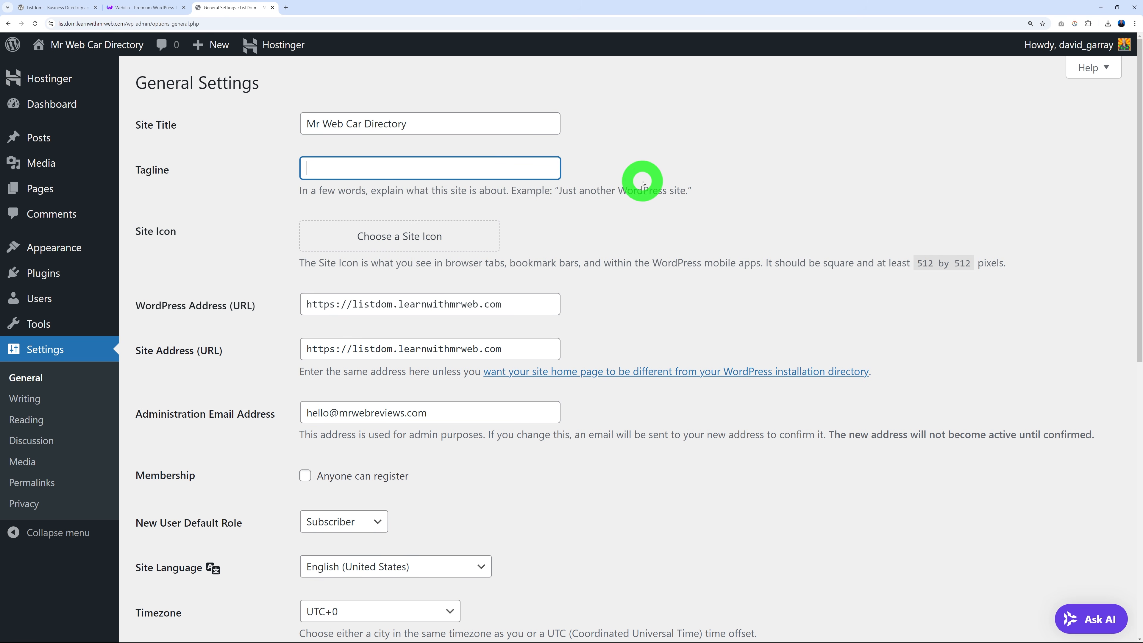
type("Find the Ideal Car in the London Area and Surroundings")
key("Home")
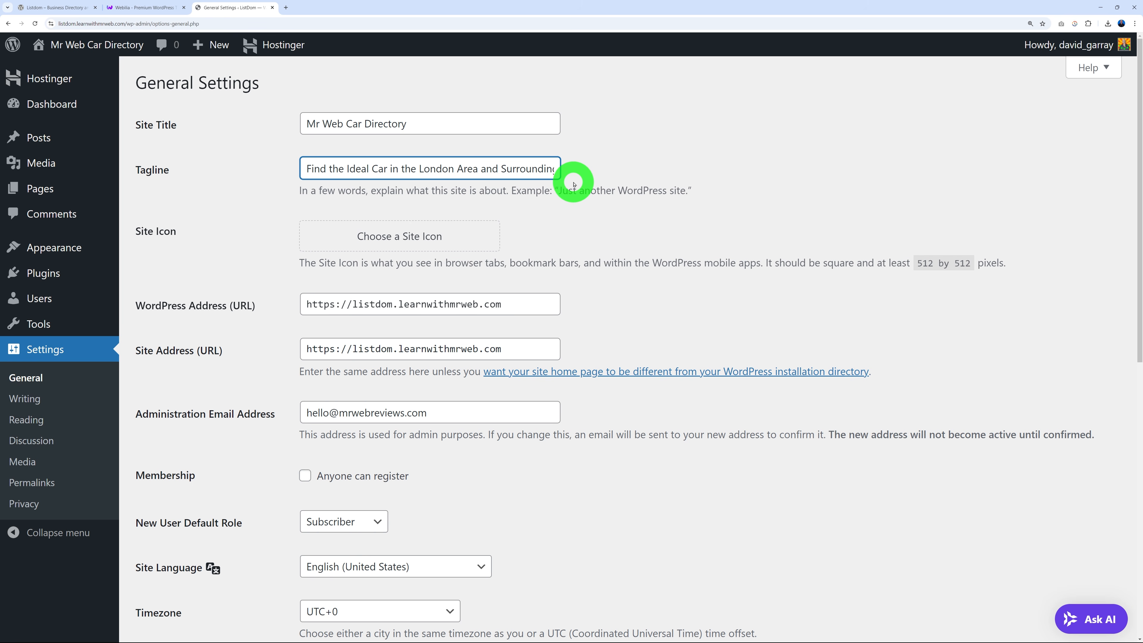
key("End")
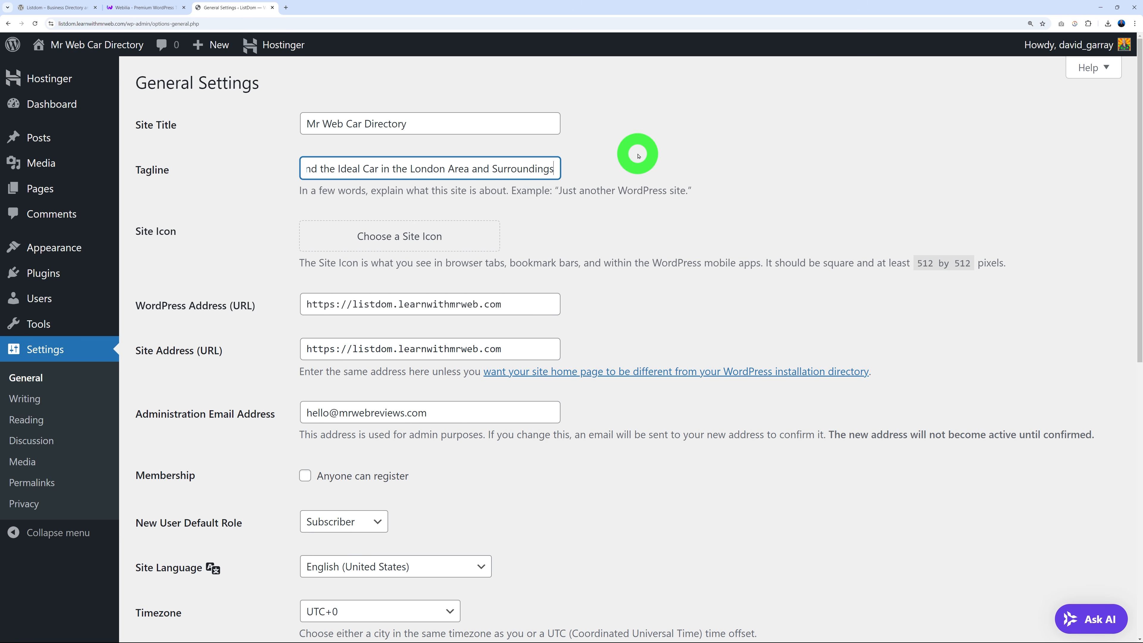
key("Home")
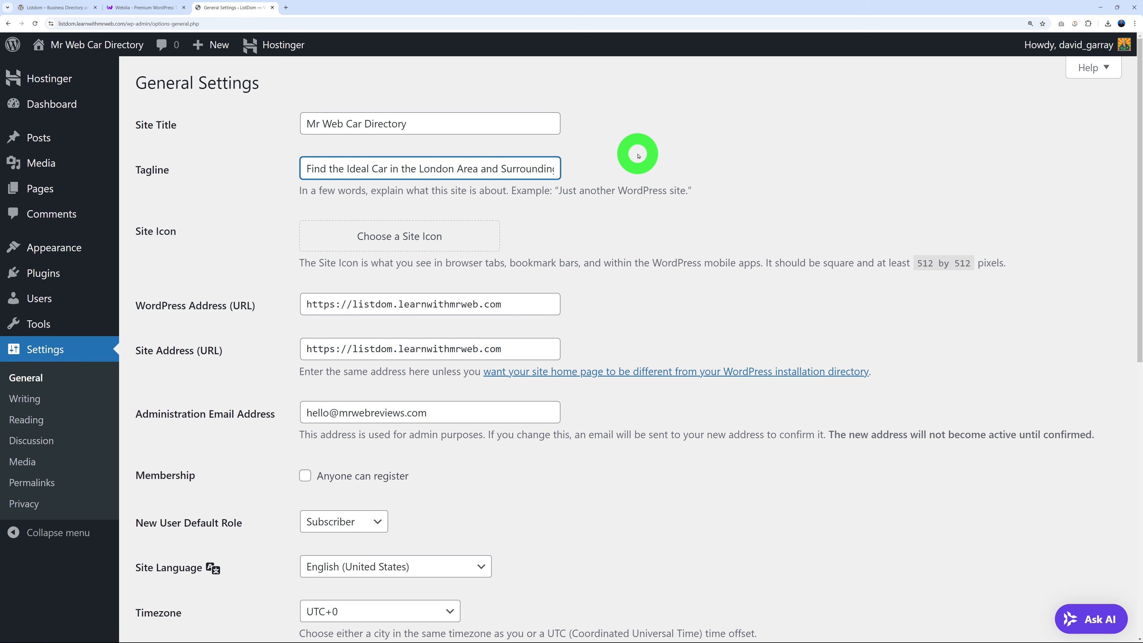
left_click_drag(545, 172, 570, 176)
left_click(626, 174)
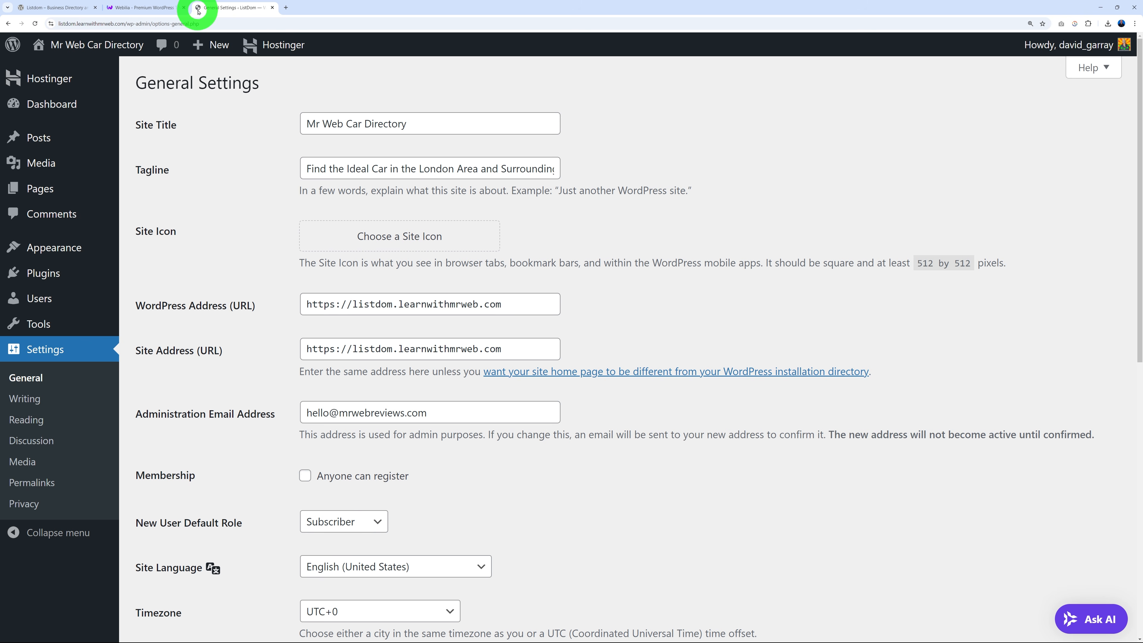
Upload favicon.png, set it as the site icon, and crop it.
left_click(405, 238)
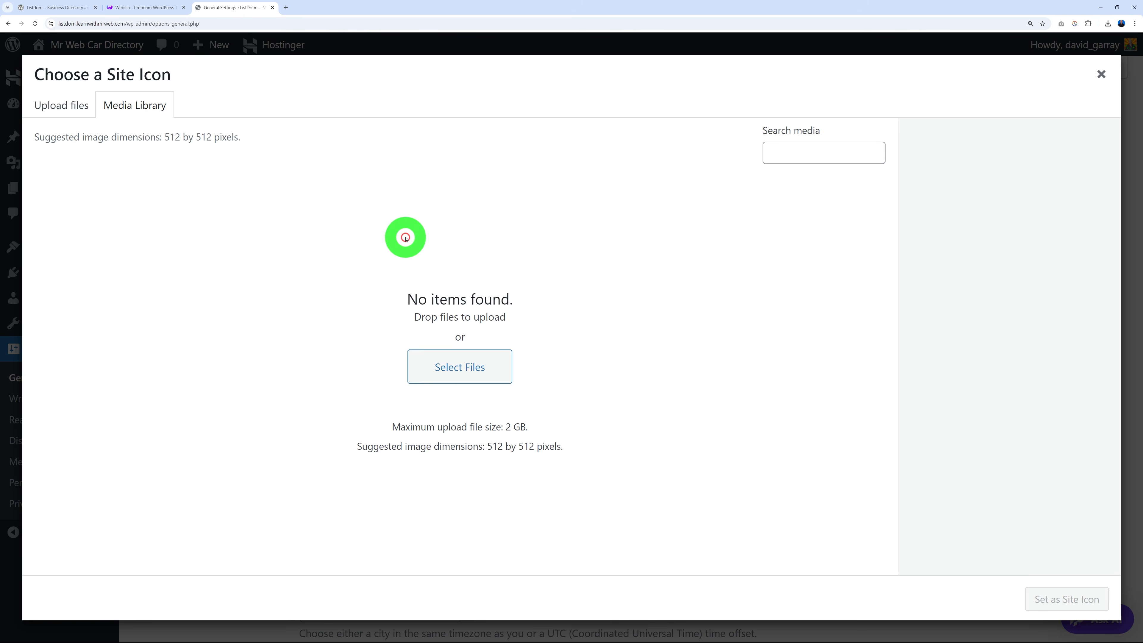
left_click(468, 367)
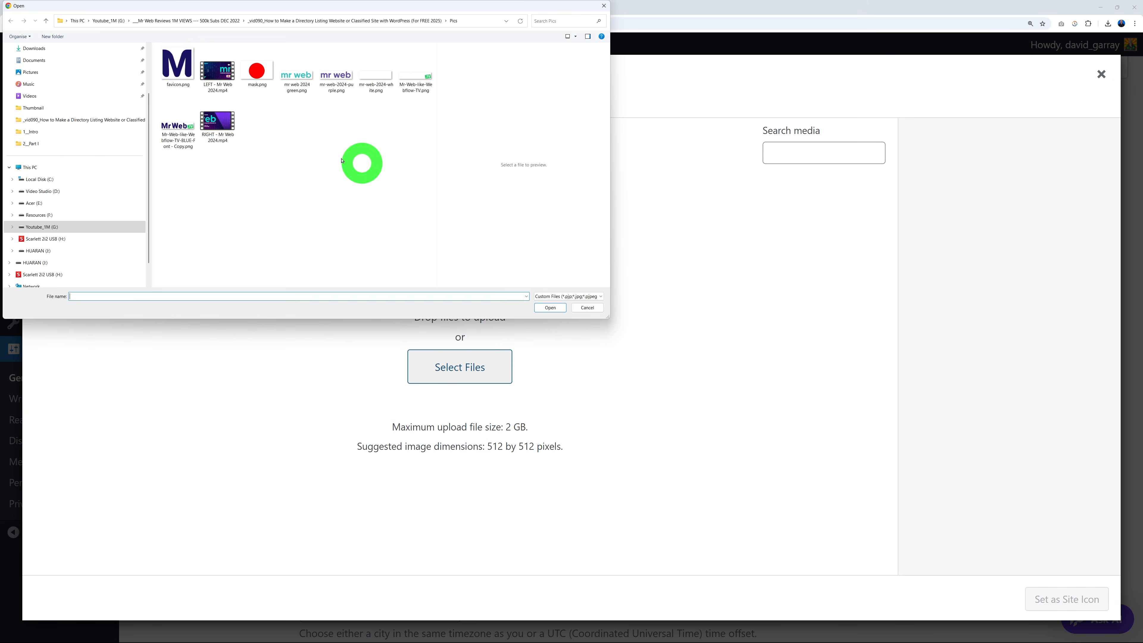
left_click(180, 77)
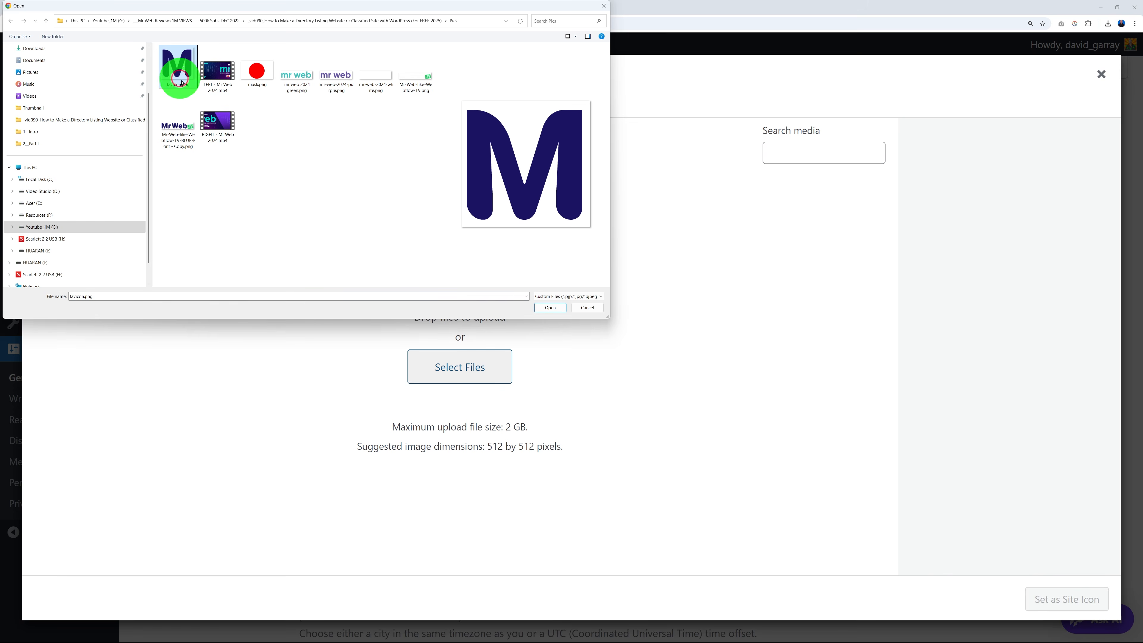
left_click(548, 311)
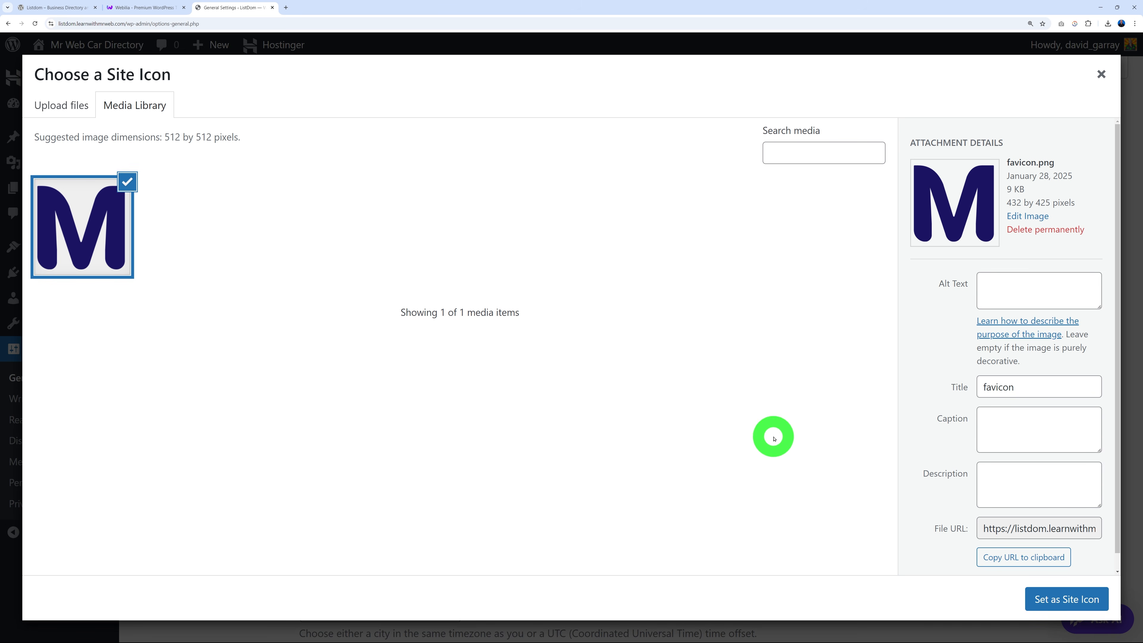
left_click(1043, 598)
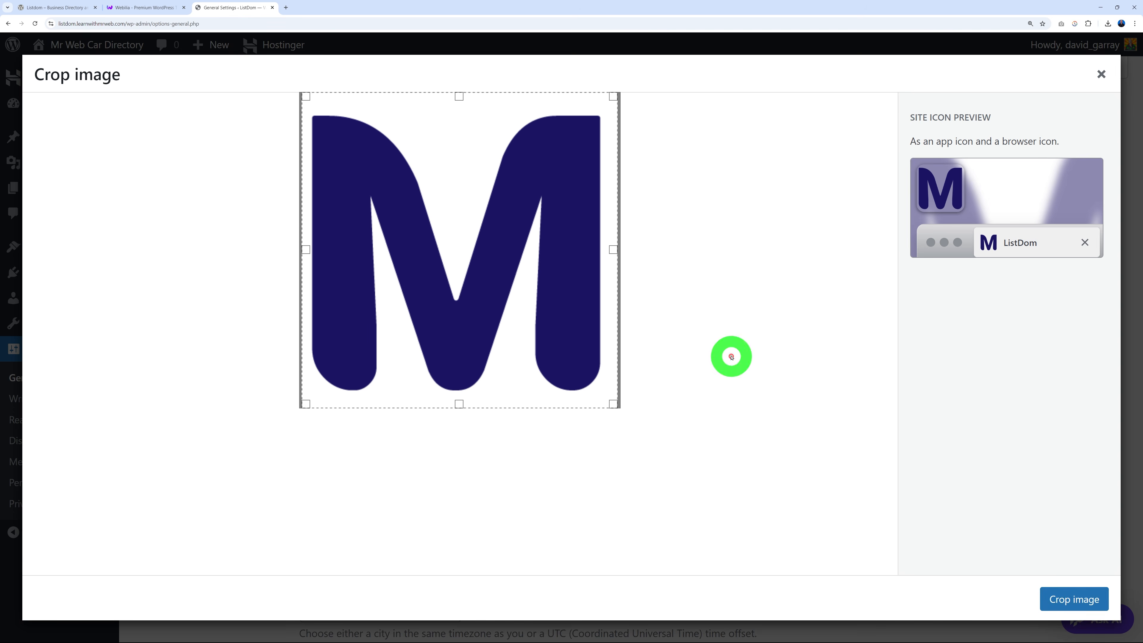
left_click(1082, 605)
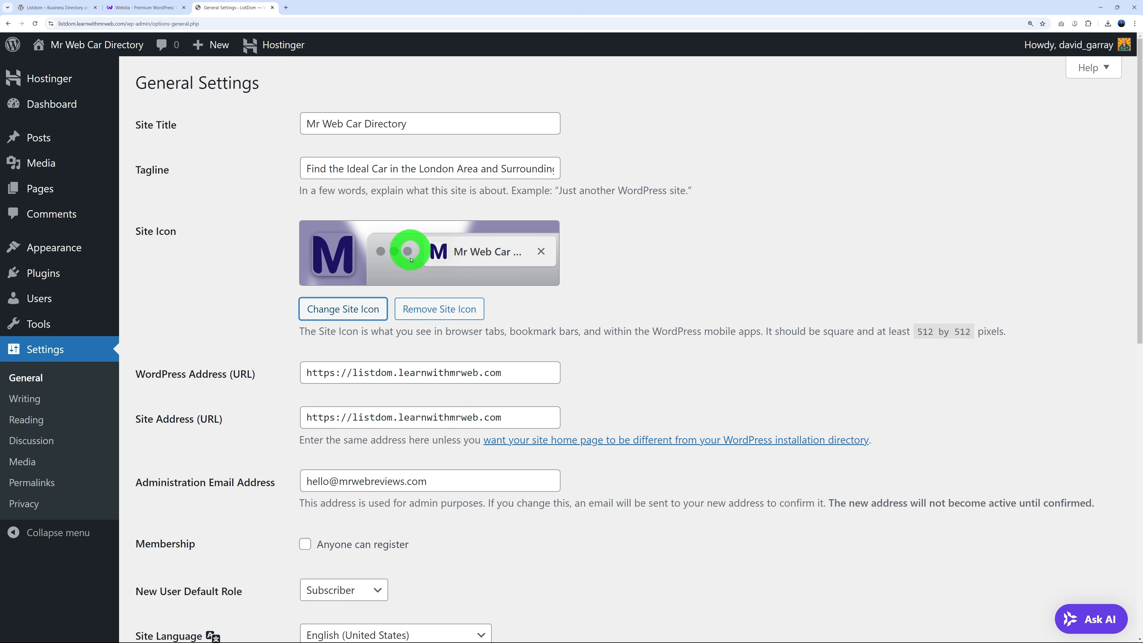
Save the general settings and go to Permalink Settings.
scroll(724, 268, "down", 2)
scroll(724, 268, "down", 4)
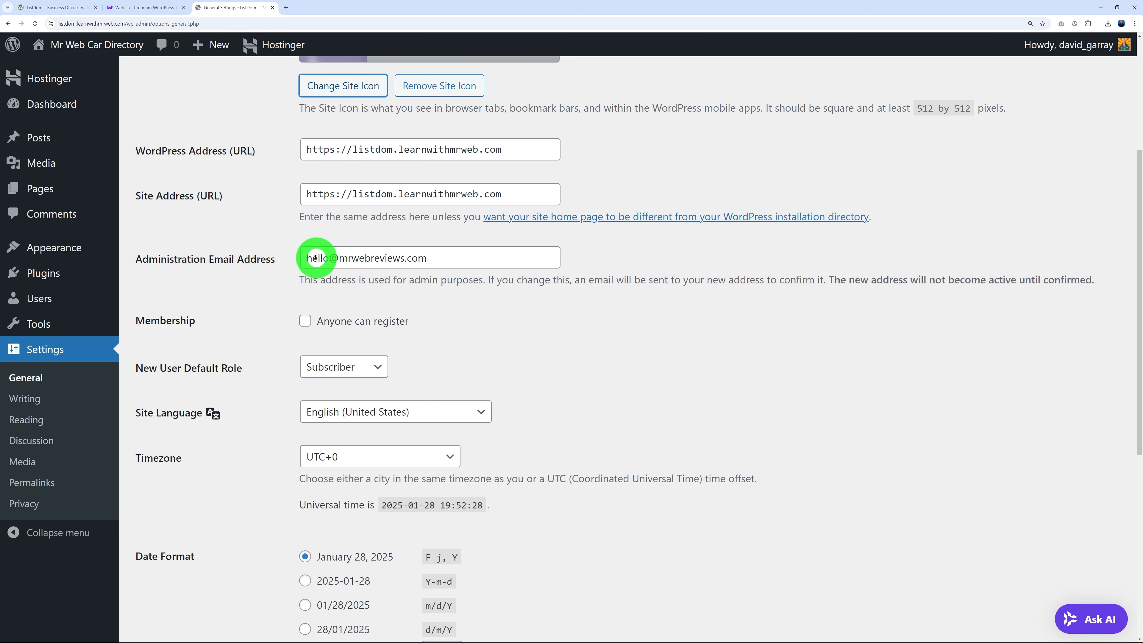
left_click_drag(316, 258, 421, 259)
left_click(615, 359)
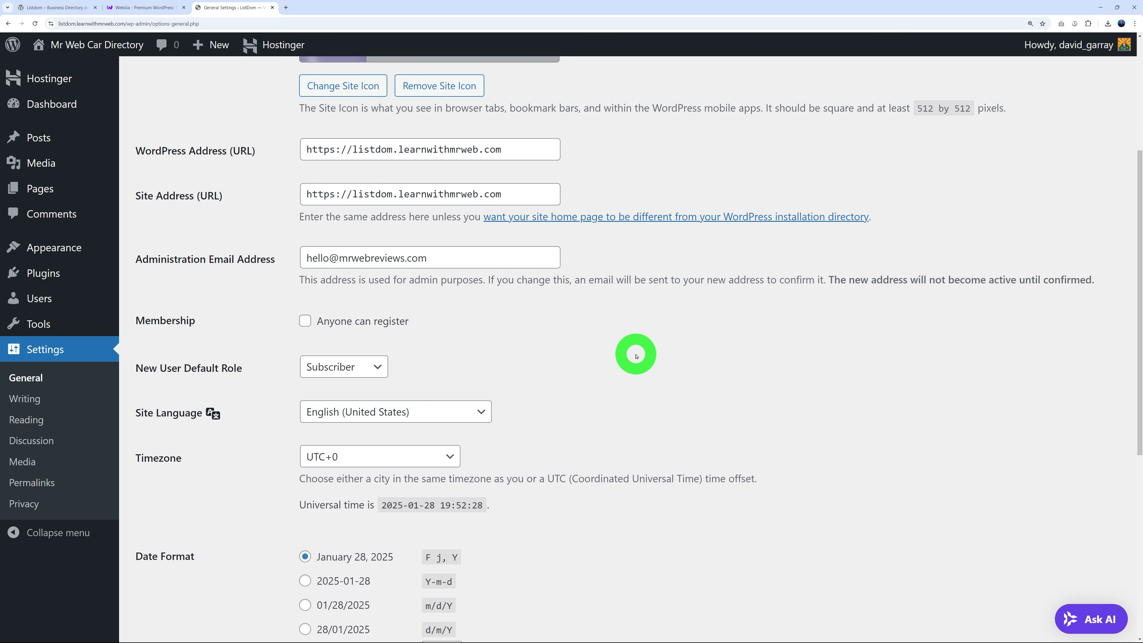
scroll(705, 344, "down", 4)
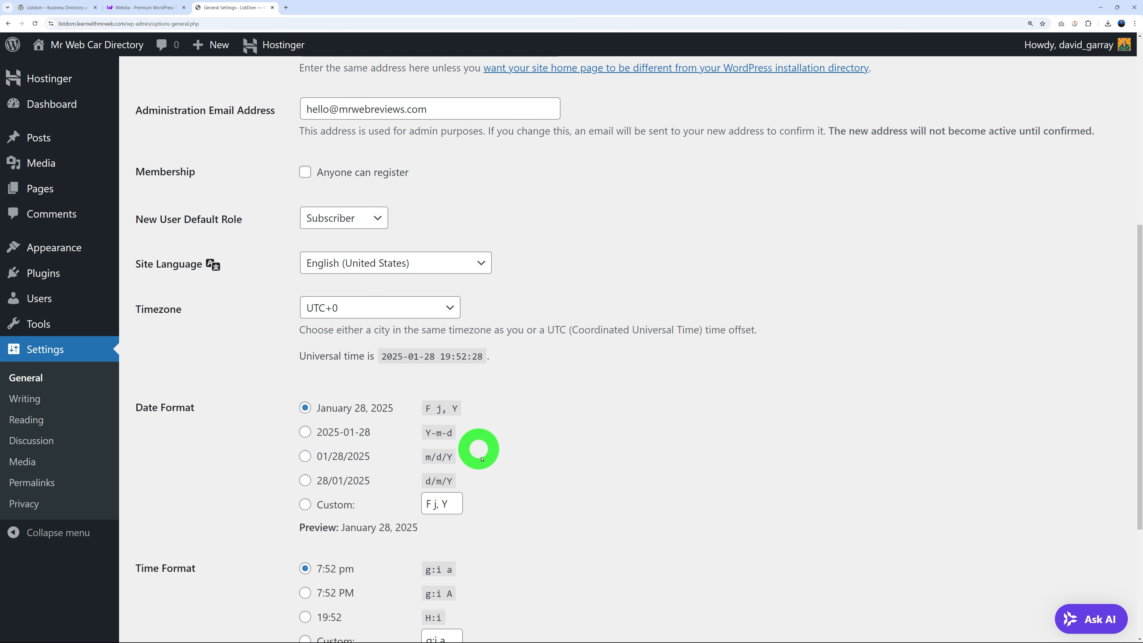
scroll(481, 458, "down", 3)
scroll(561, 488, "down", 3)
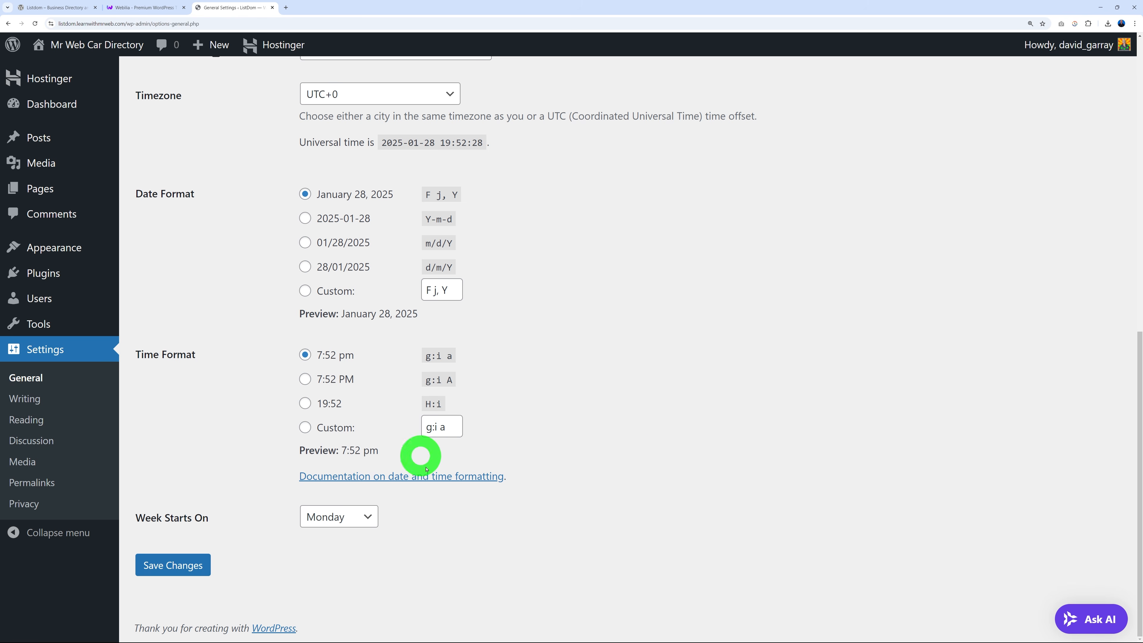
left_click(216, 564)
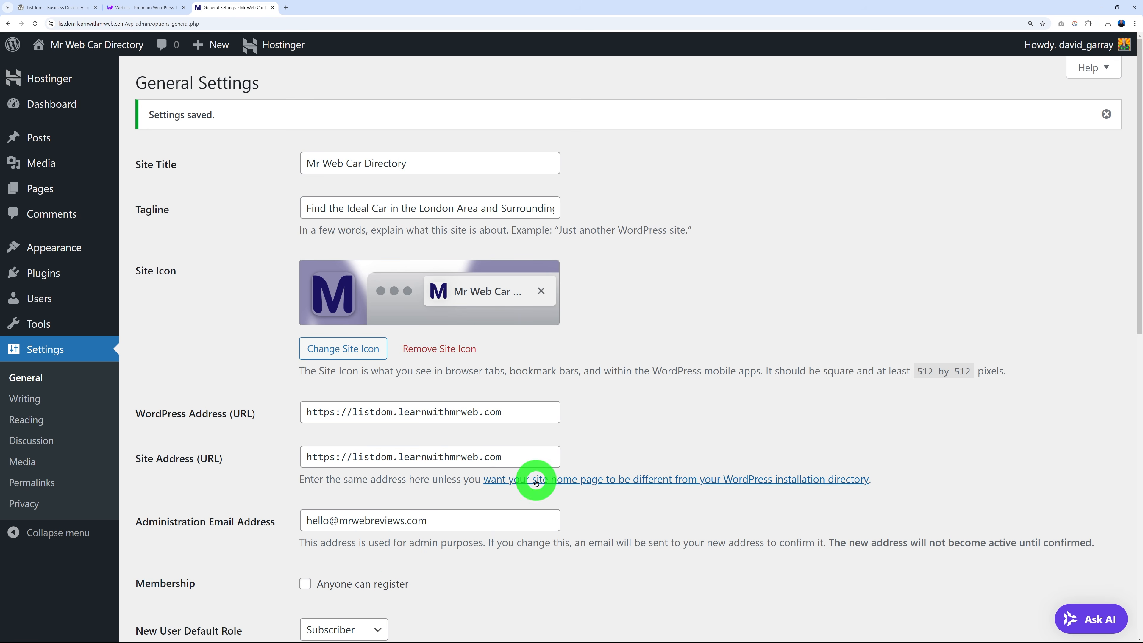
left_click(41, 483)
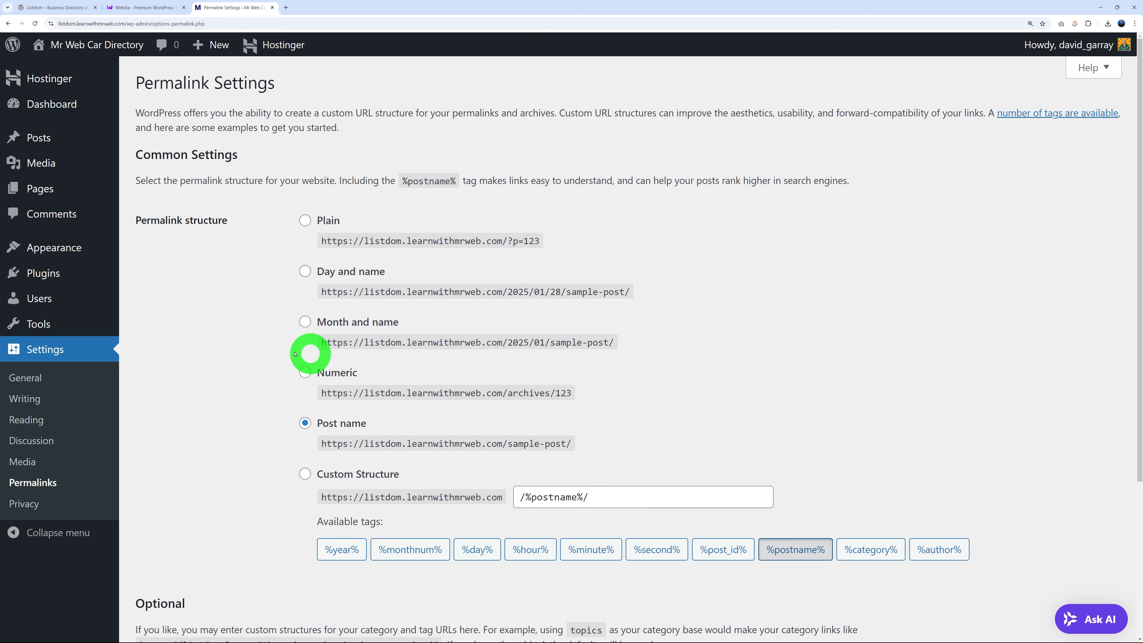
Save the permalinks with the Post name structure selected.
scroll(268, 356, "down", 5)
left_click(198, 566)
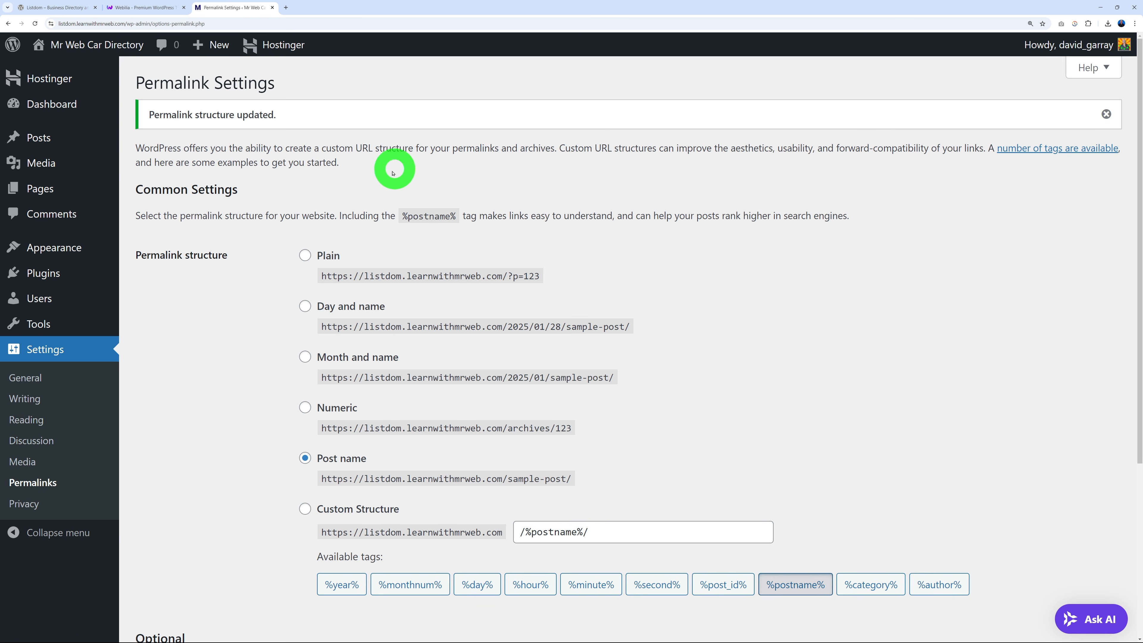
Open the live site in a new tab and view the Mr Web Car Directory blog page.
mouse_move(84, 45)
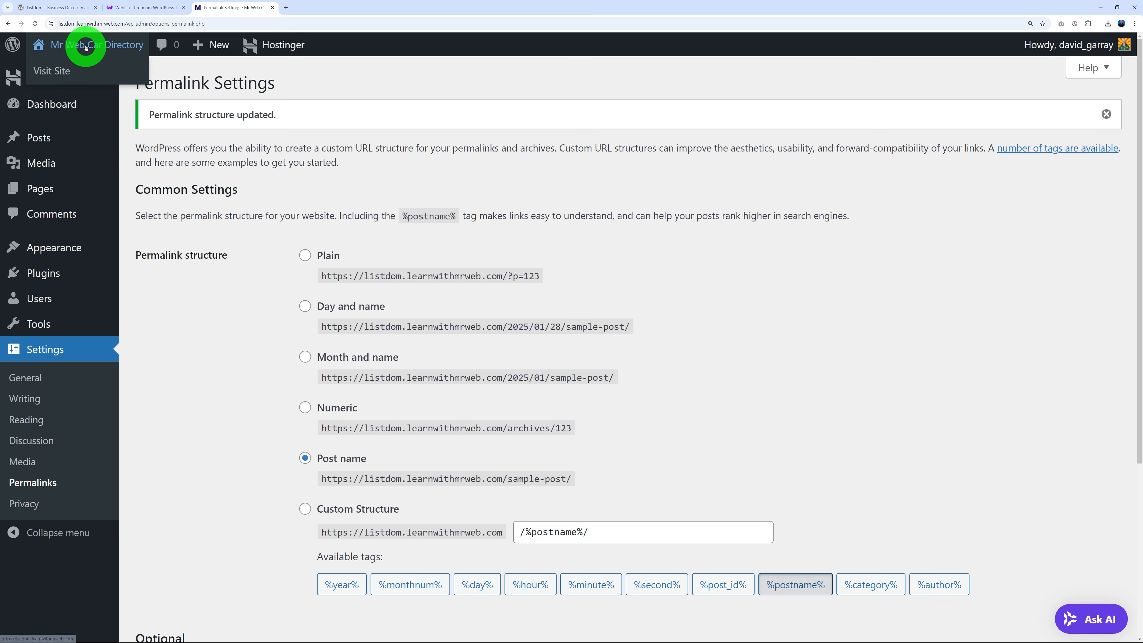
right_click(54, 73)
left_click(88, 80)
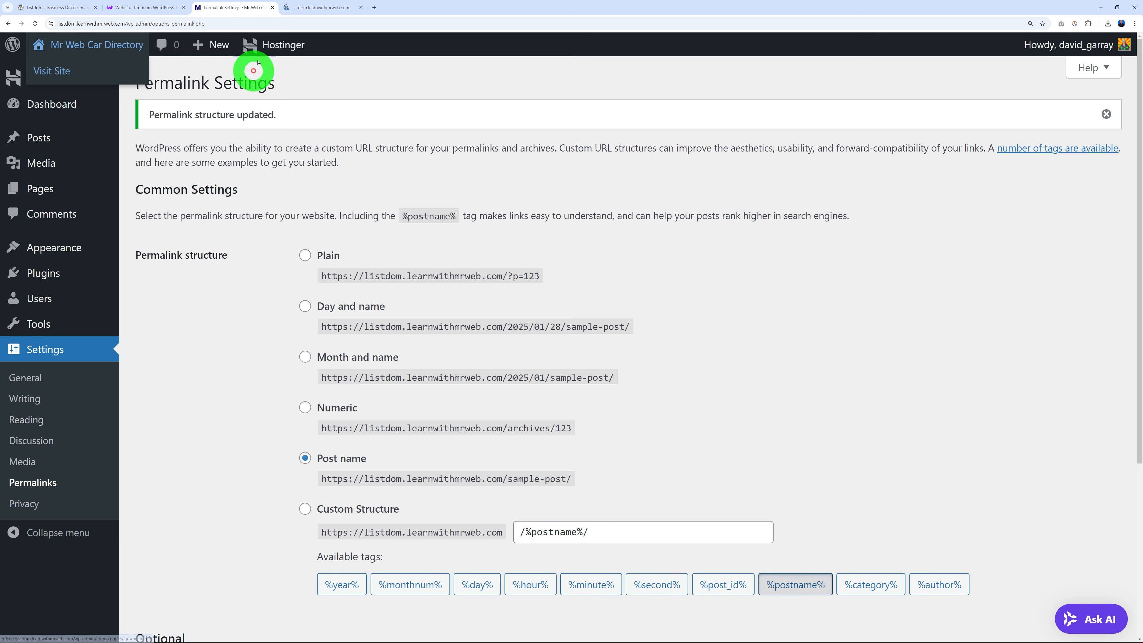
left_click(315, 7)
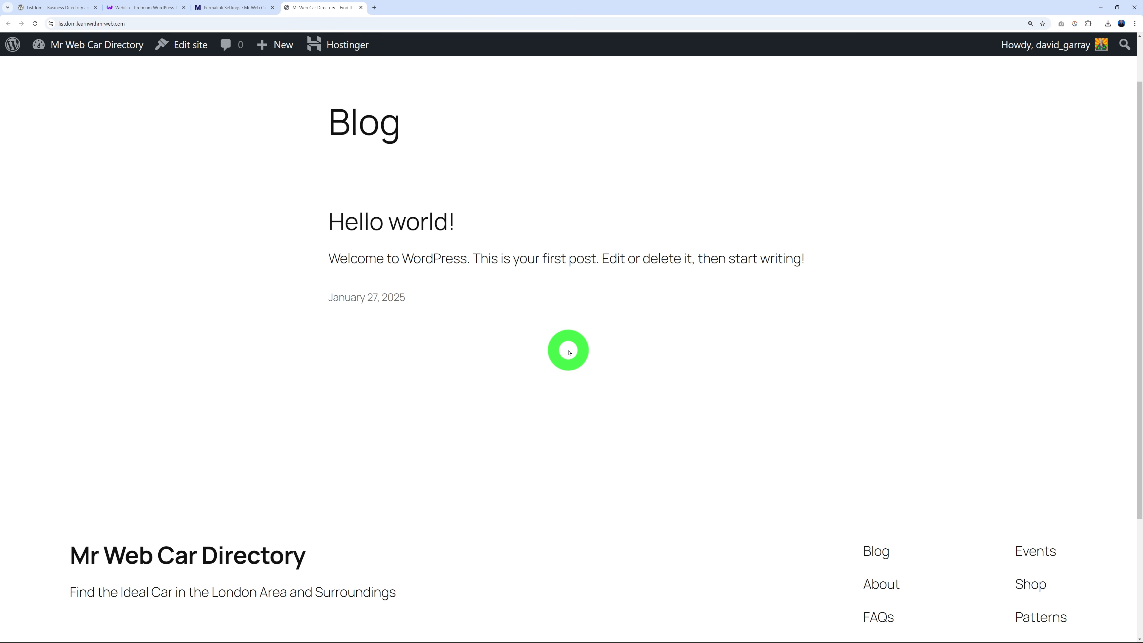
scroll(569, 353, "down", 4)
scroll(640, 353, "up", 5)
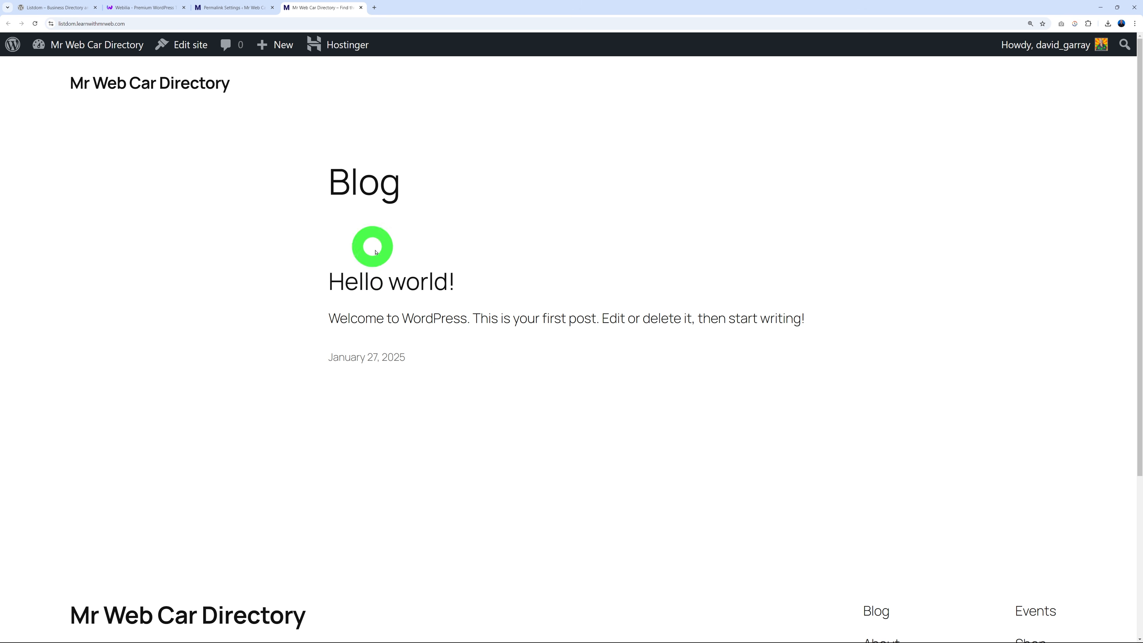
Review the Listdomer theme and Listdom plugin pages, then return to Permalink Settings.
left_click(143, 12)
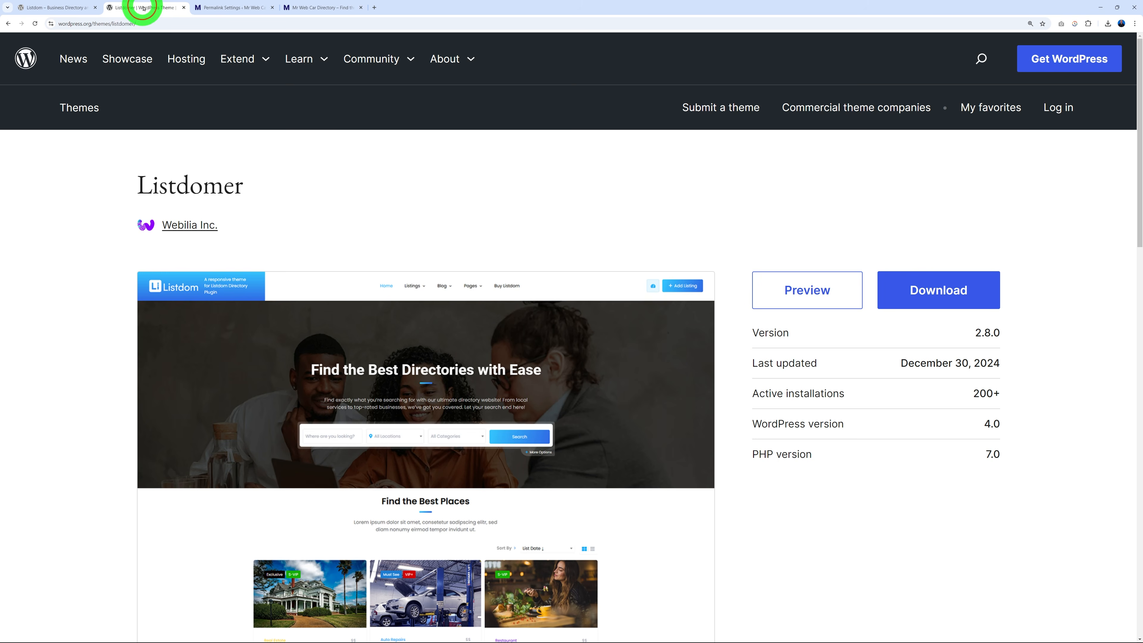
scroll(796, 347, "down", 3)
scroll(795, 347, "up", 3)
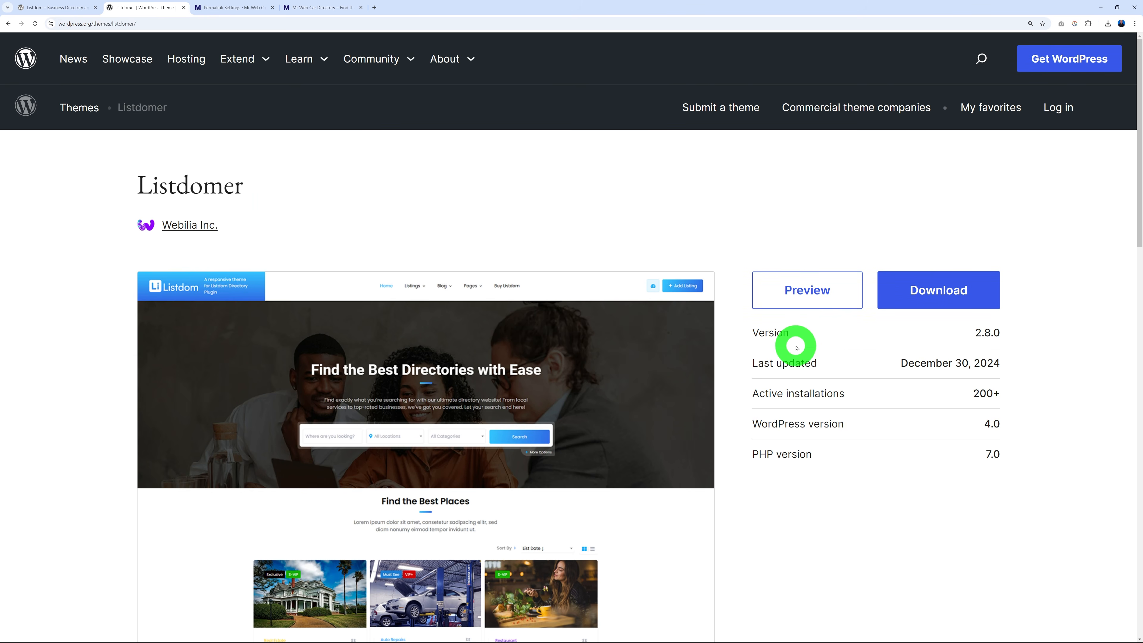
left_click(59, 8)
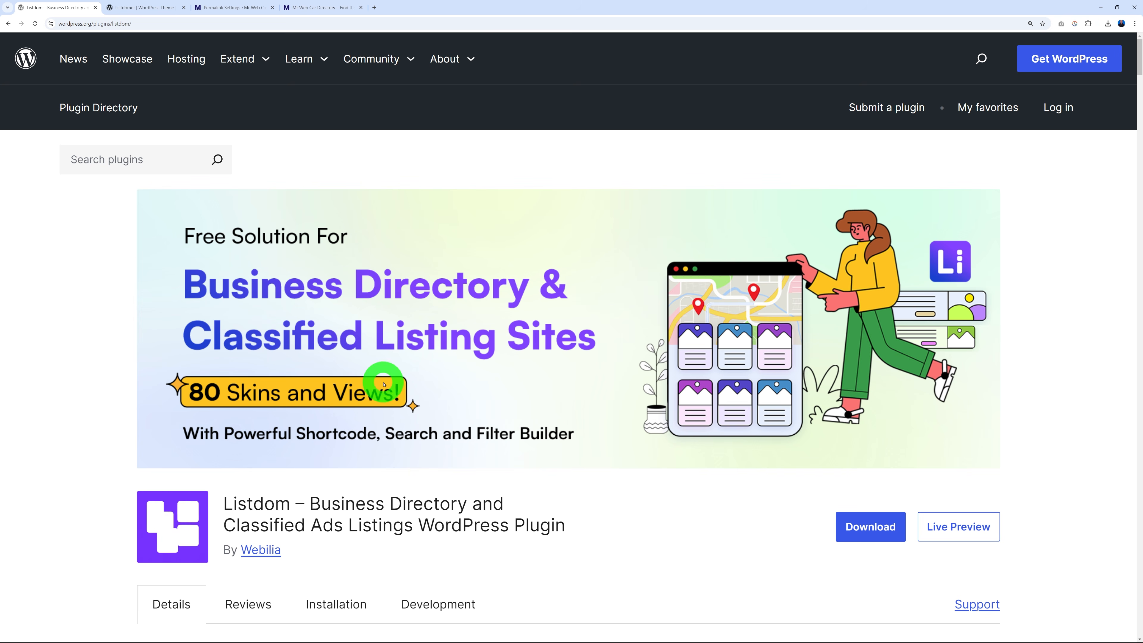
left_click(234, 8)
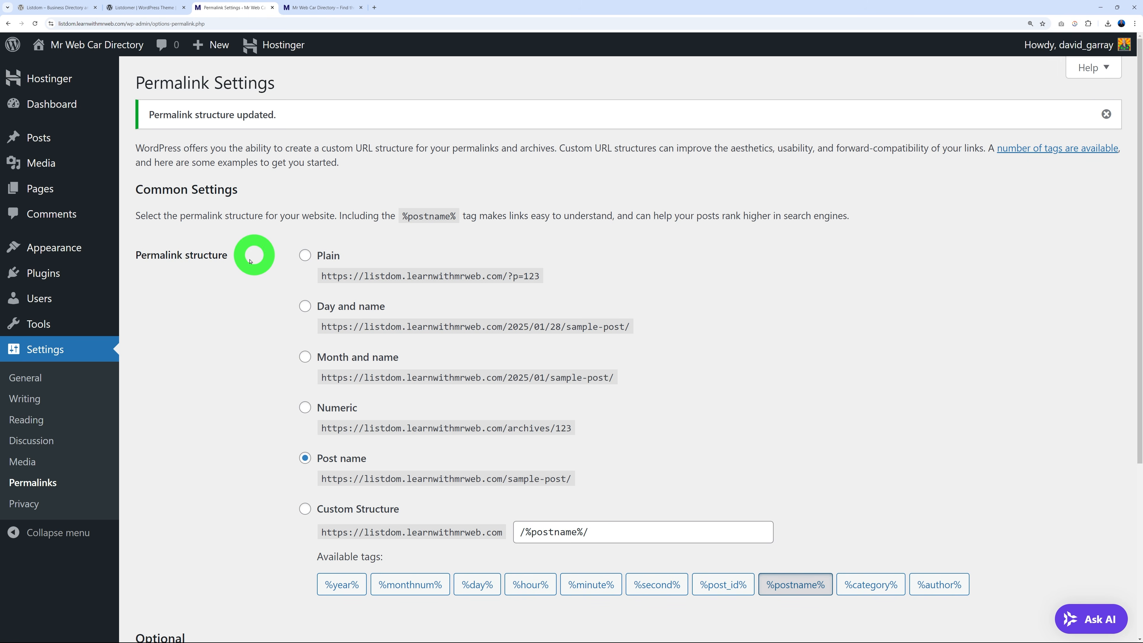
From the Themes page, install the Listdomer theme and activate it.
mouse_move(51, 248)
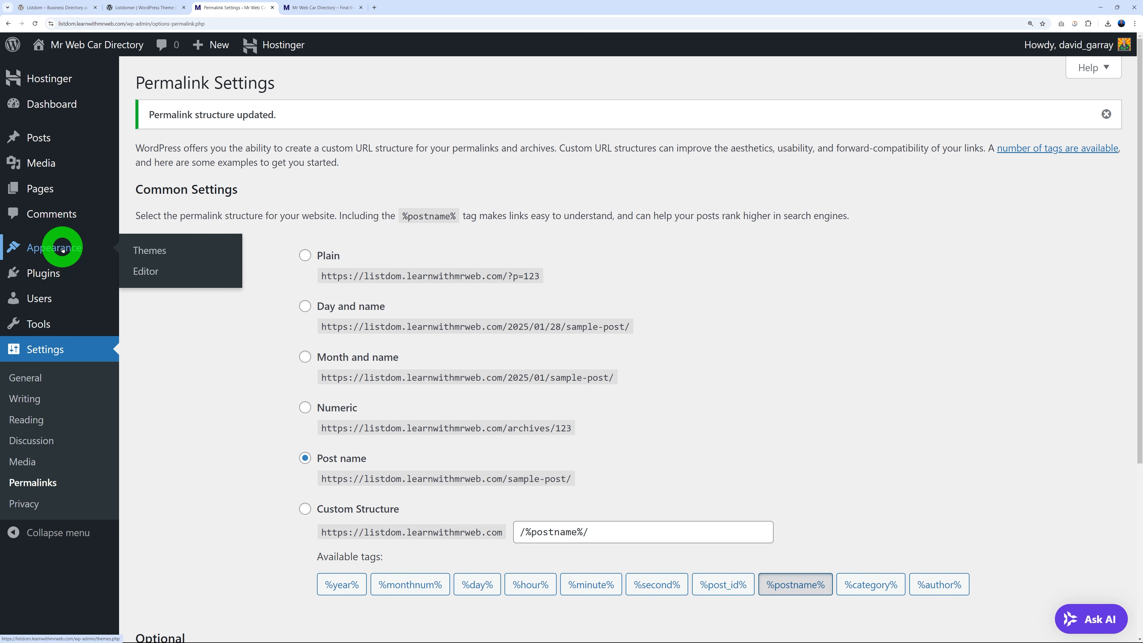
left_click(126, 253)
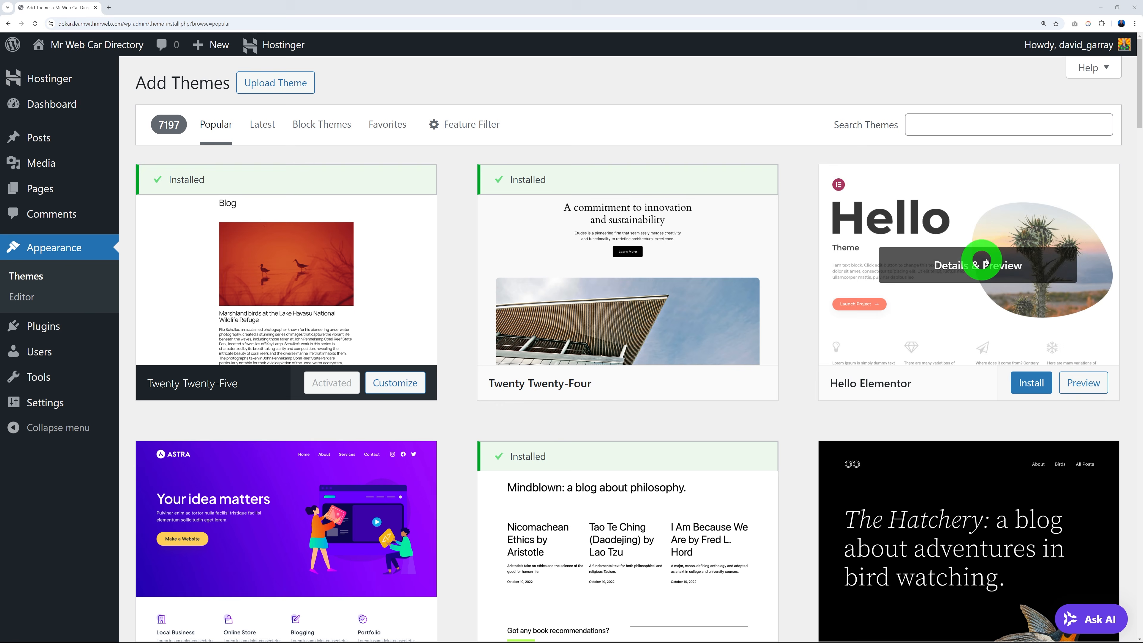
scroll(990, 263, "down", 4)
scroll(354, 366, "down", 4)
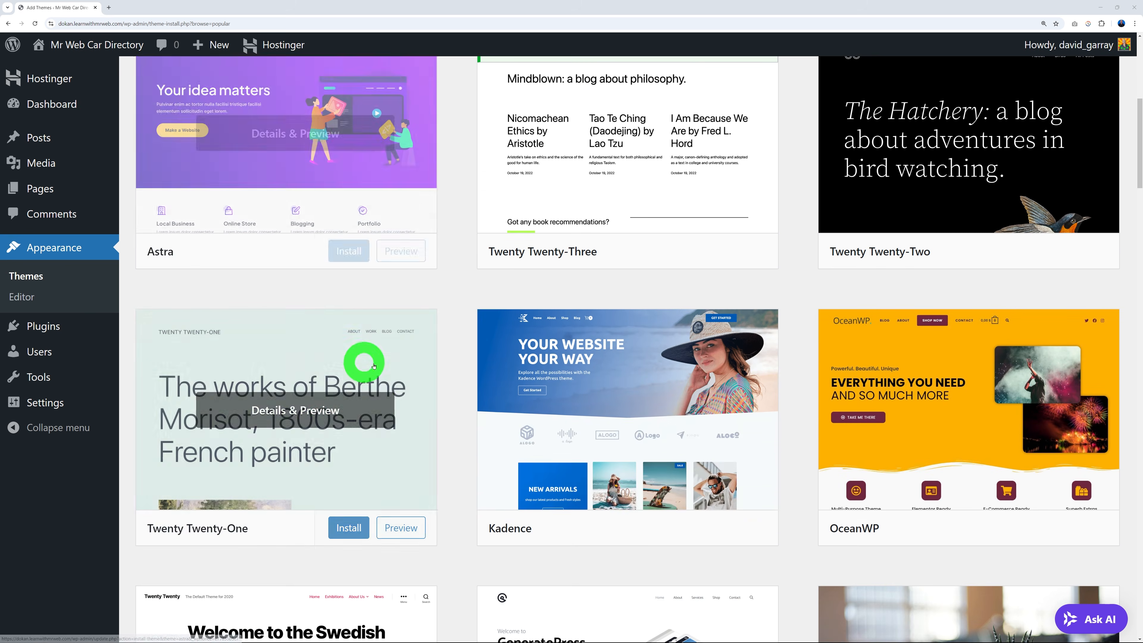
scroll(640, 405, "down", 5)
scroll(950, 263, "down", 4)
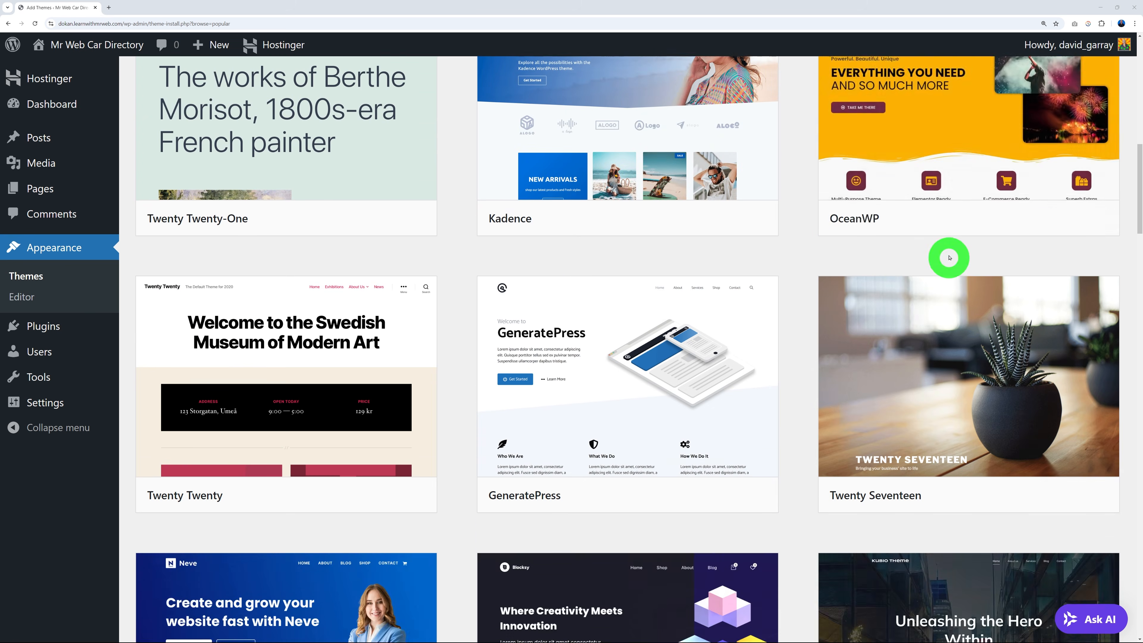
scroll(613, 317, "down", 6)
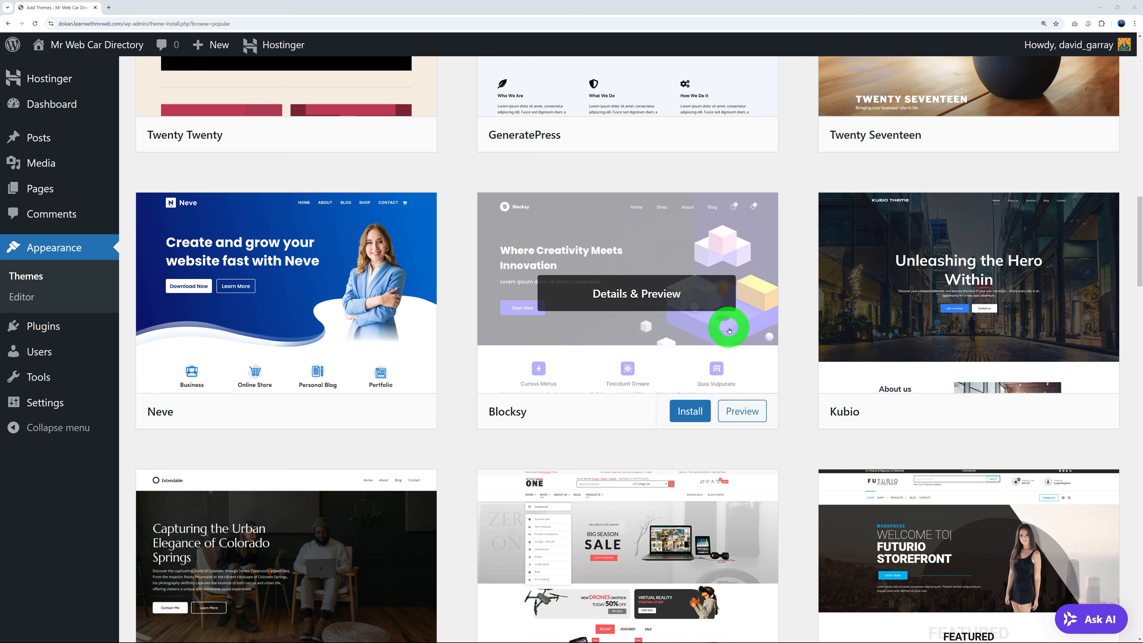
scroll(802, 328, "up", 10)
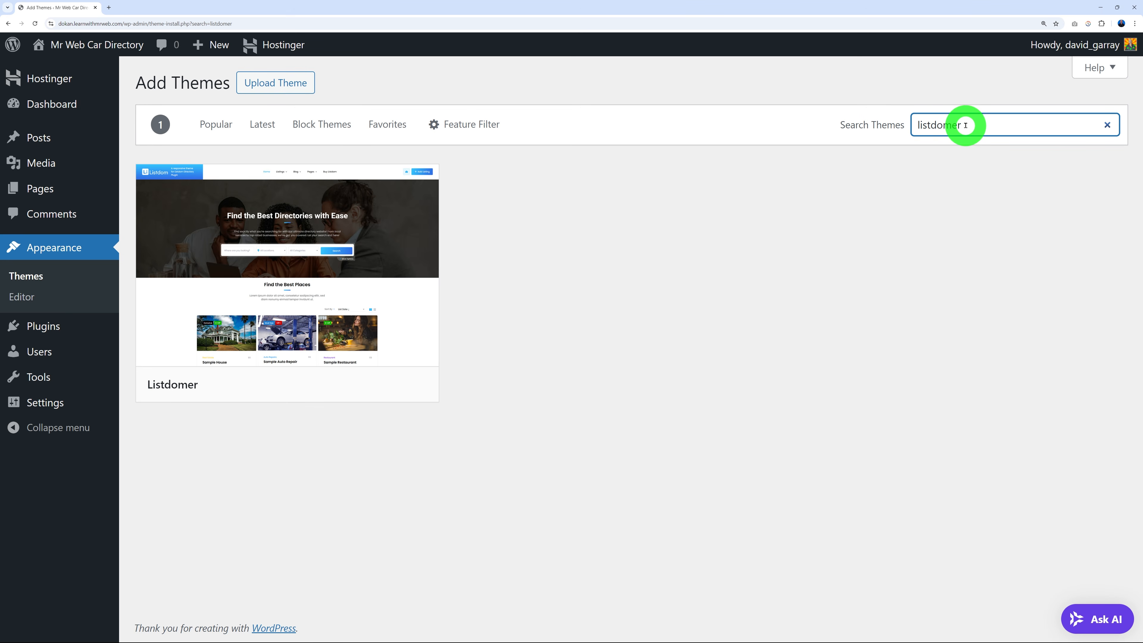
mouse_move(332, 297)
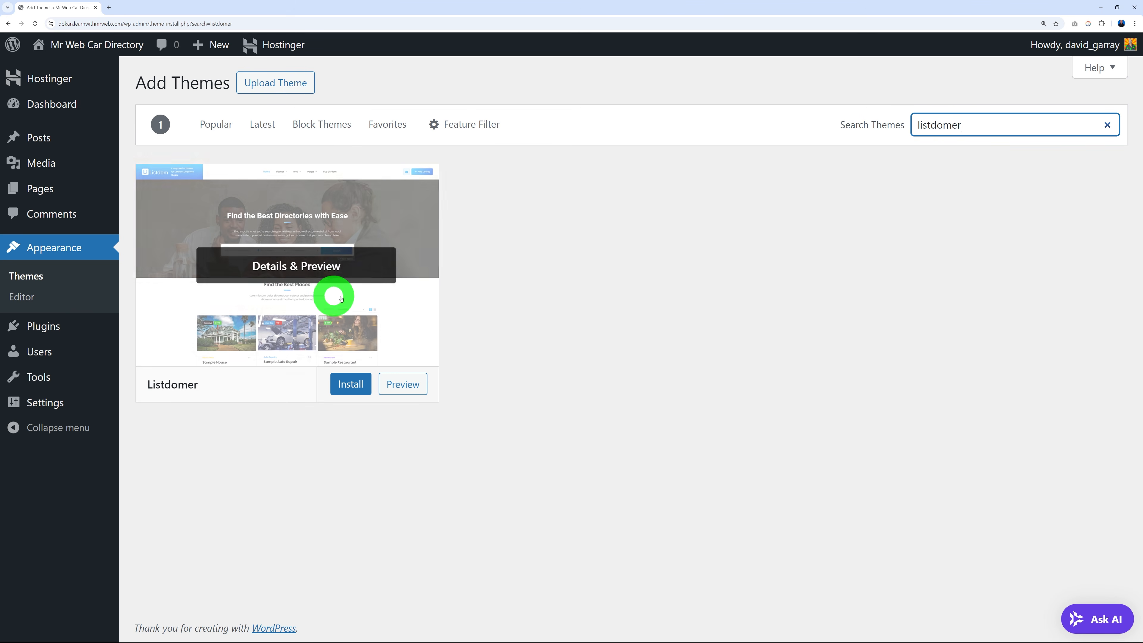
left_click(352, 390)
left_click(317, 390)
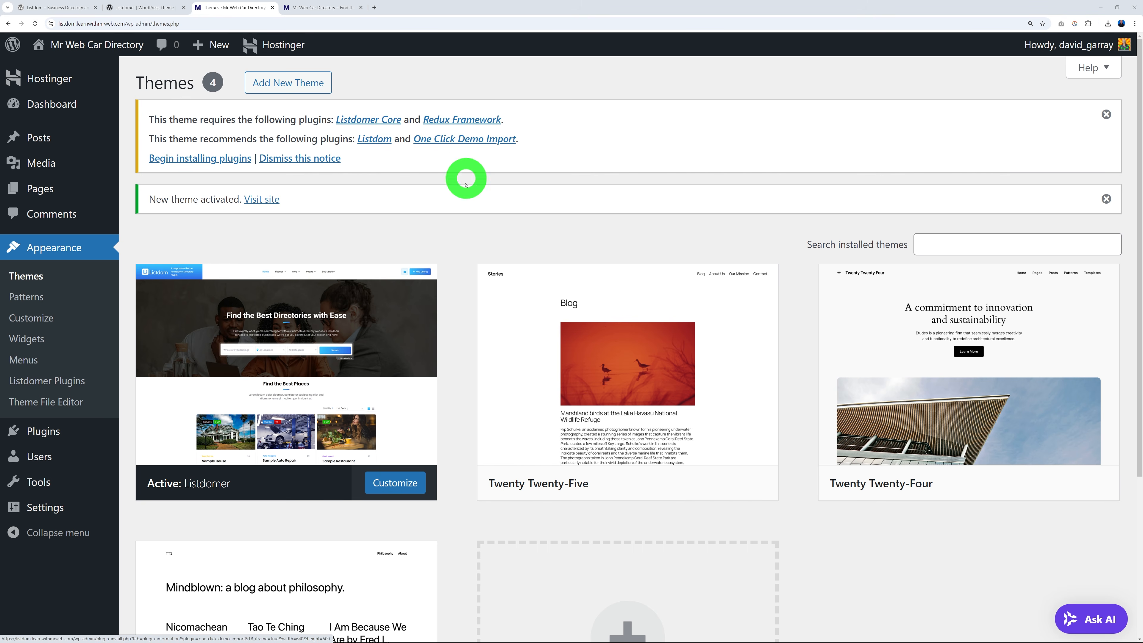
Bulk-install all four plugins the Listdomer theme requires, reaching the Listdomer Demo Importer.
left_click(71, 12)
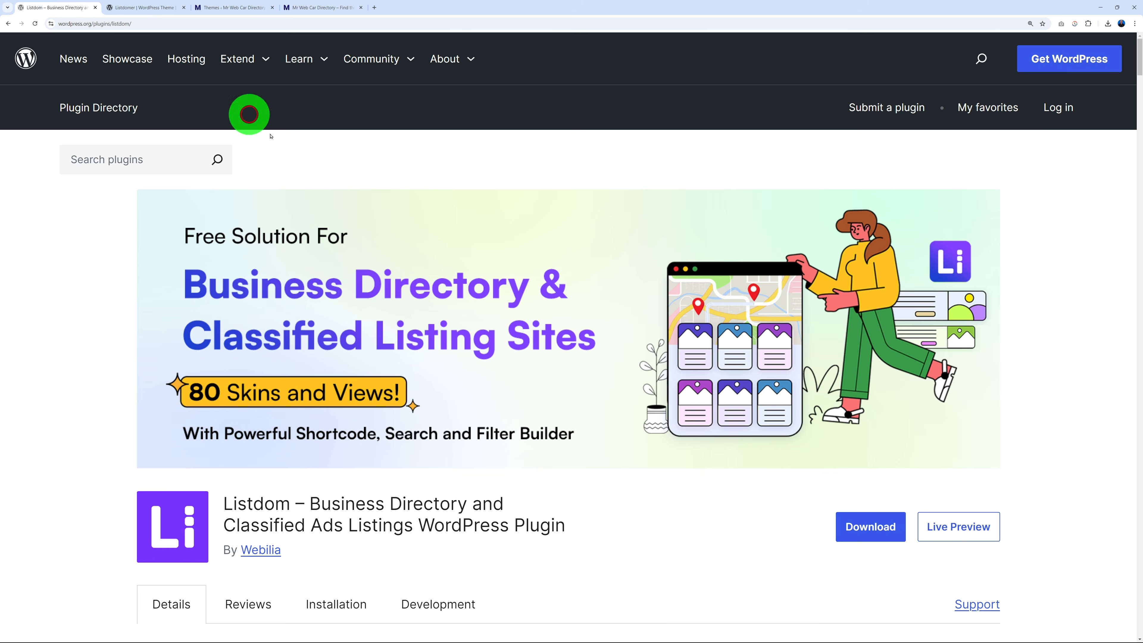
left_click(245, 10)
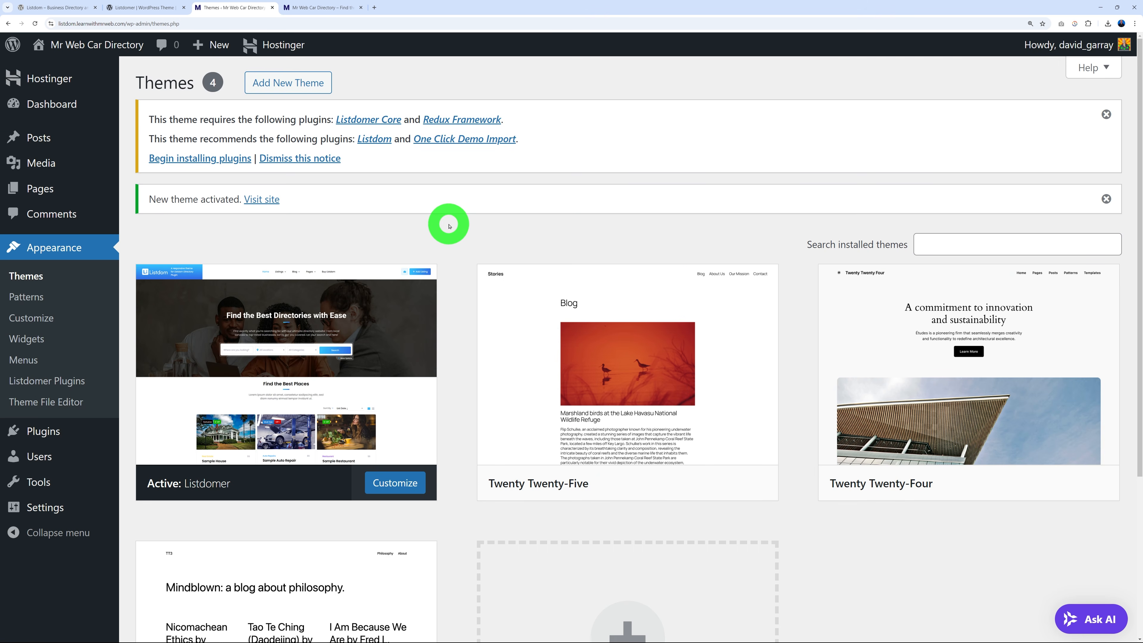
left_click(200, 160)
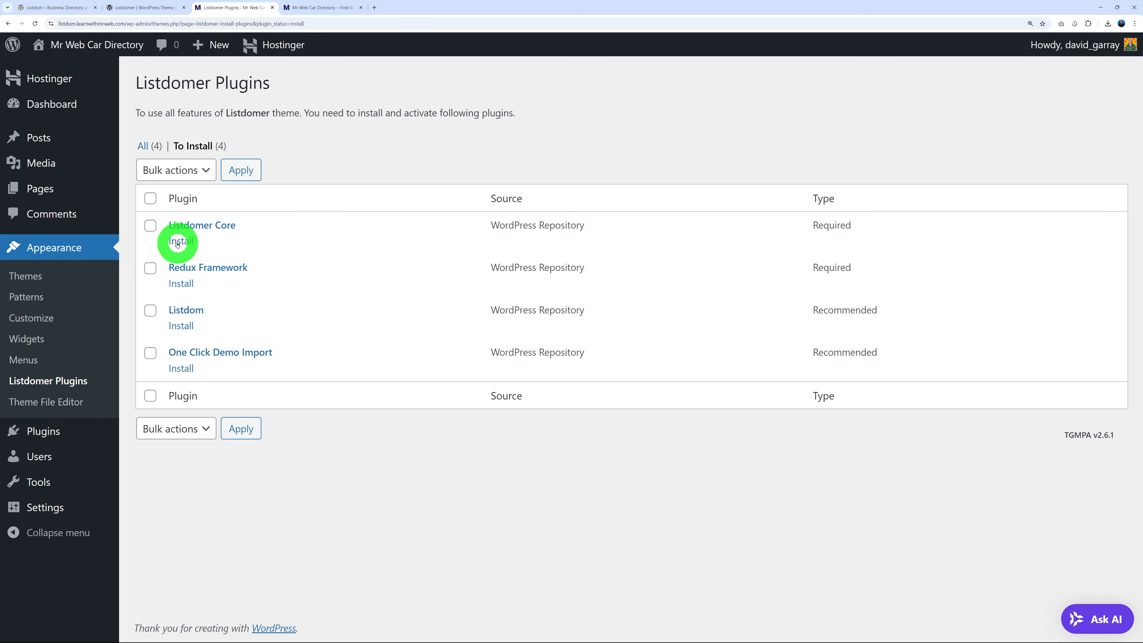
left_click(150, 198)
left_click(193, 171)
left_click(169, 210)
left_click(247, 171)
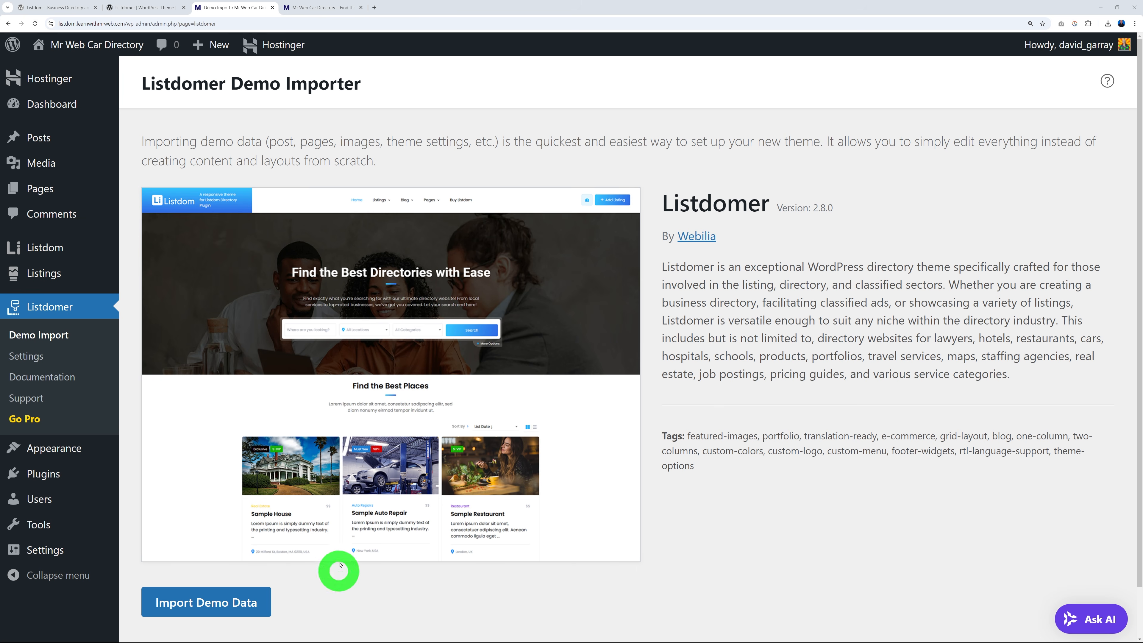
Import the Listdomer General Directory demo data and view the new Listdom directory homepage.
left_click(223, 609)
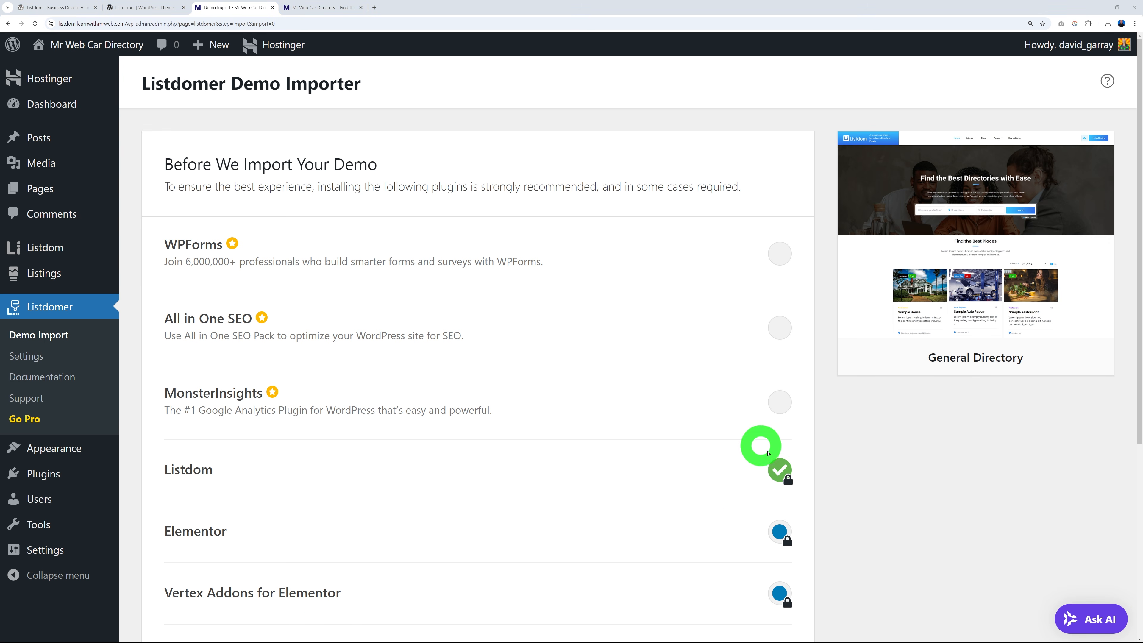
scroll(649, 497, "down", 1)
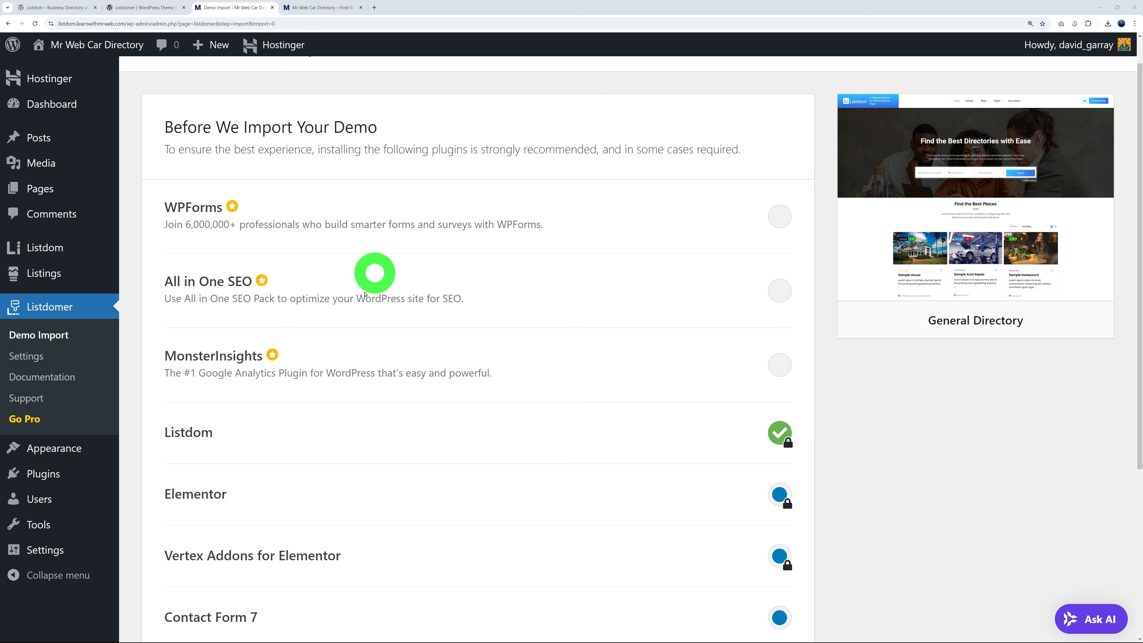
scroll(481, 458, "down", 1)
scroll(481, 458, "down", 4)
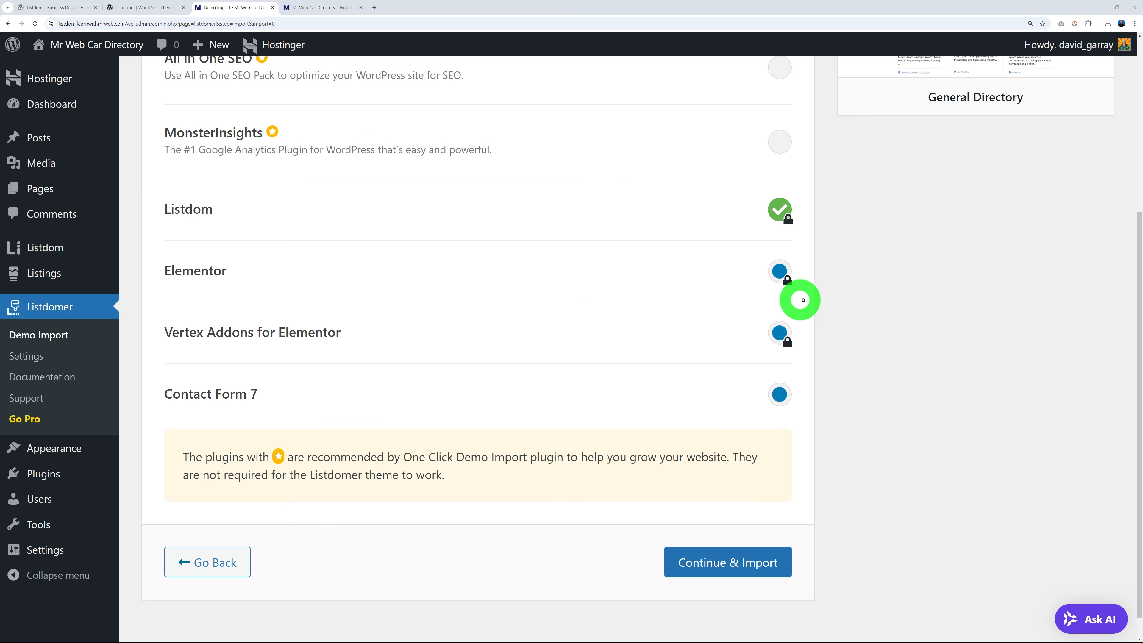
scroll(566, 506, "down", 1)
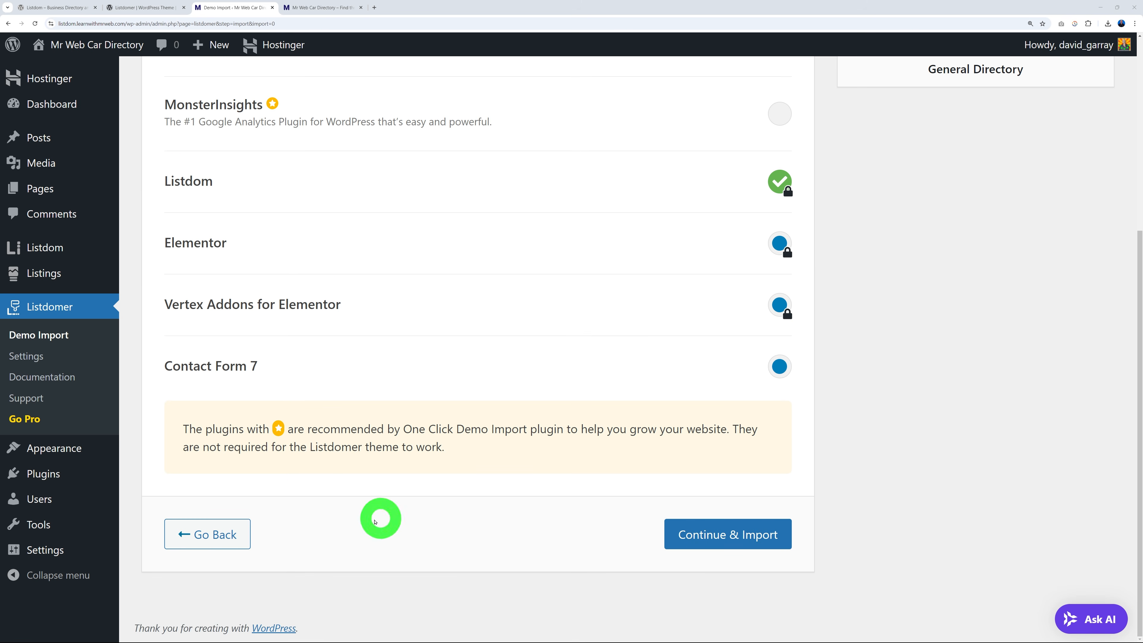
left_click(703, 540)
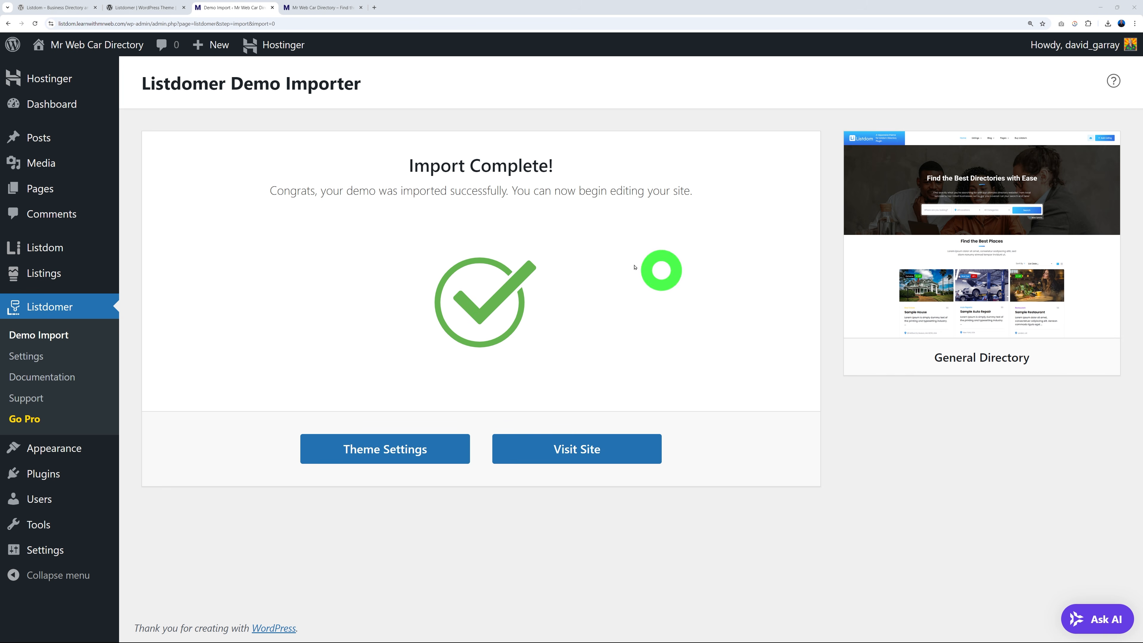
left_click(320, 7)
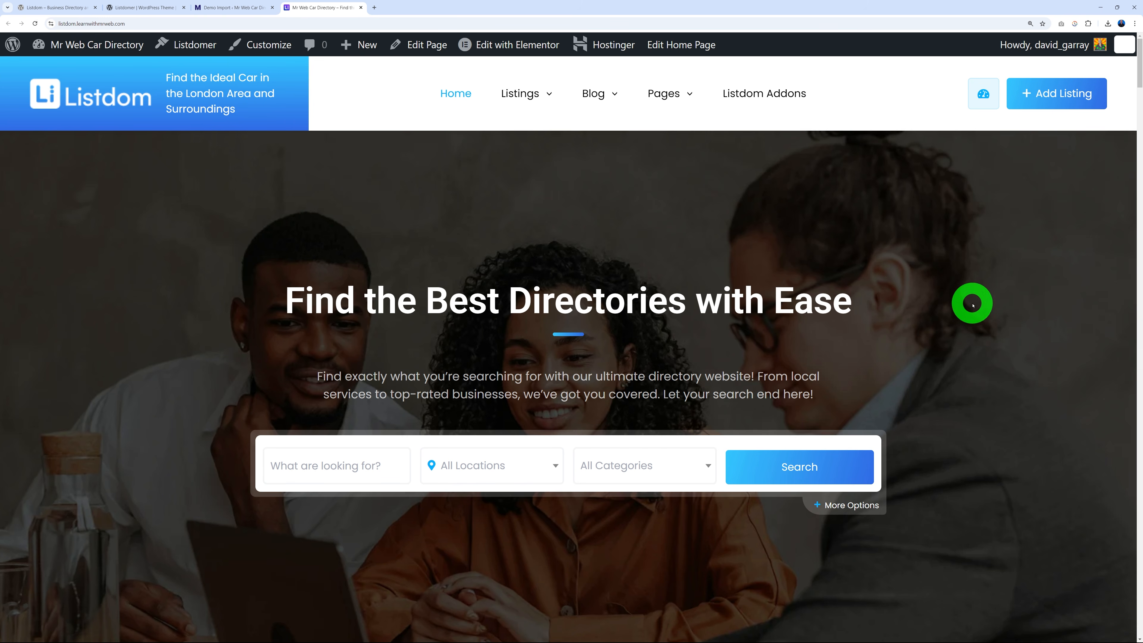
Scroll through every section of the imported demo homepage, then return to the Import Complete screen.
scroll(972, 288, "down", 2)
scroll(1024, 341, "down", 3)
scroll(1025, 341, "down", 10)
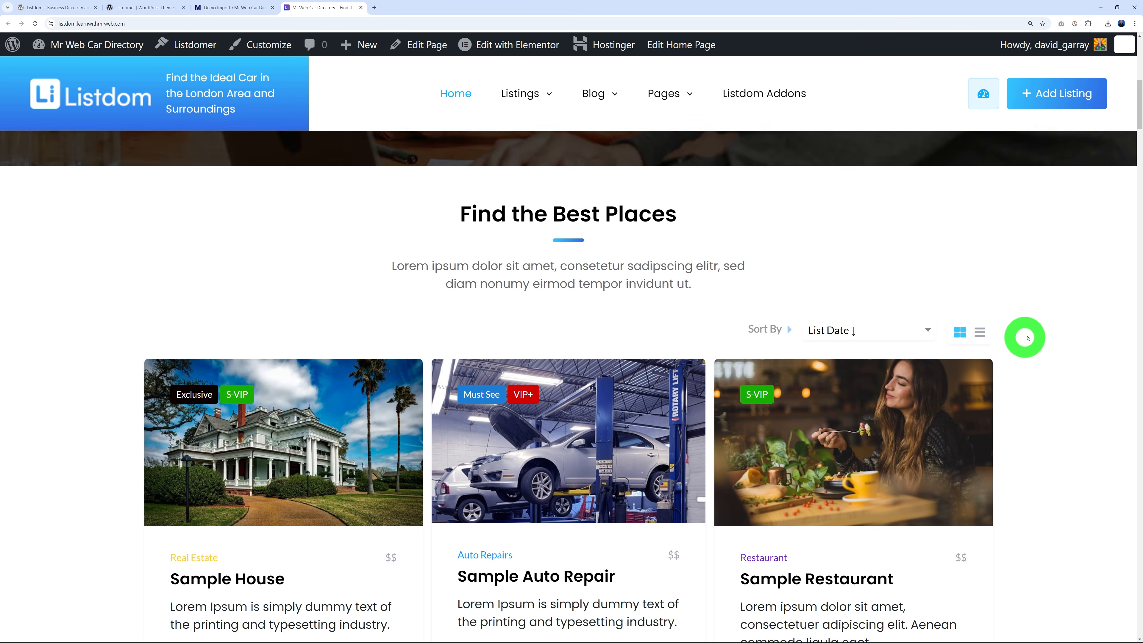
scroll(1066, 323, "down", 15)
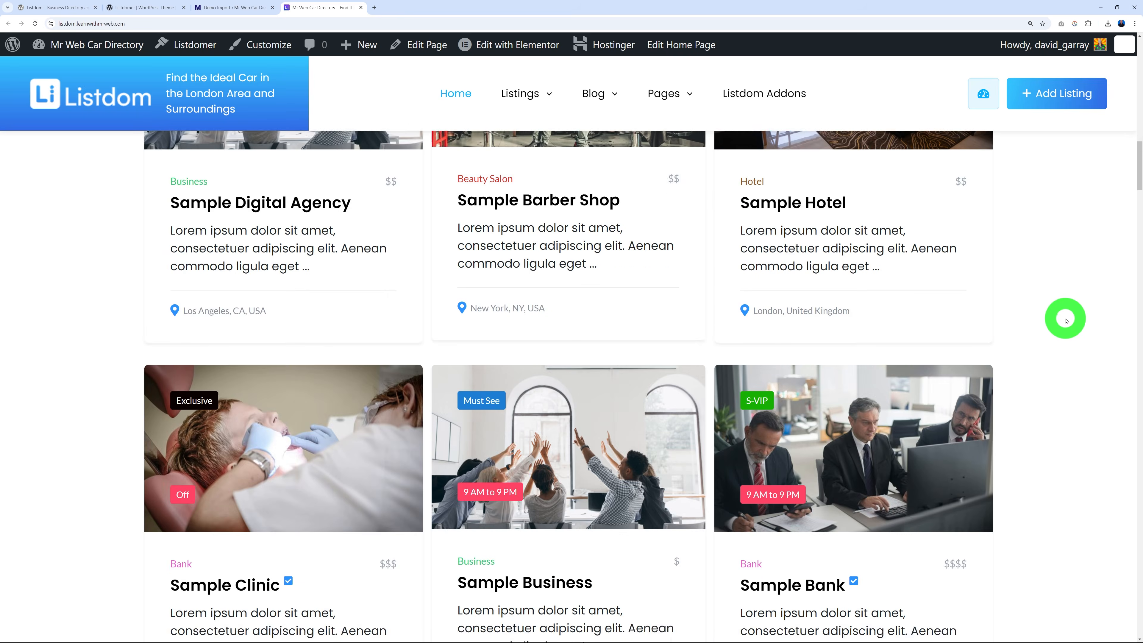
scroll(1064, 317, "down", 15)
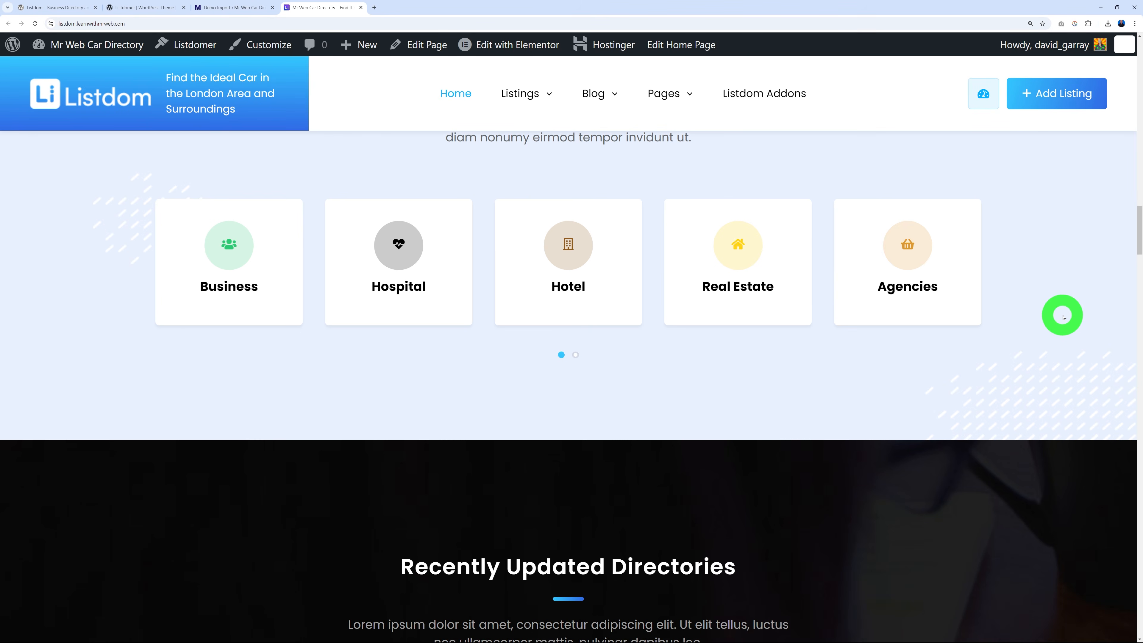
scroll(1062, 317, "down", 15)
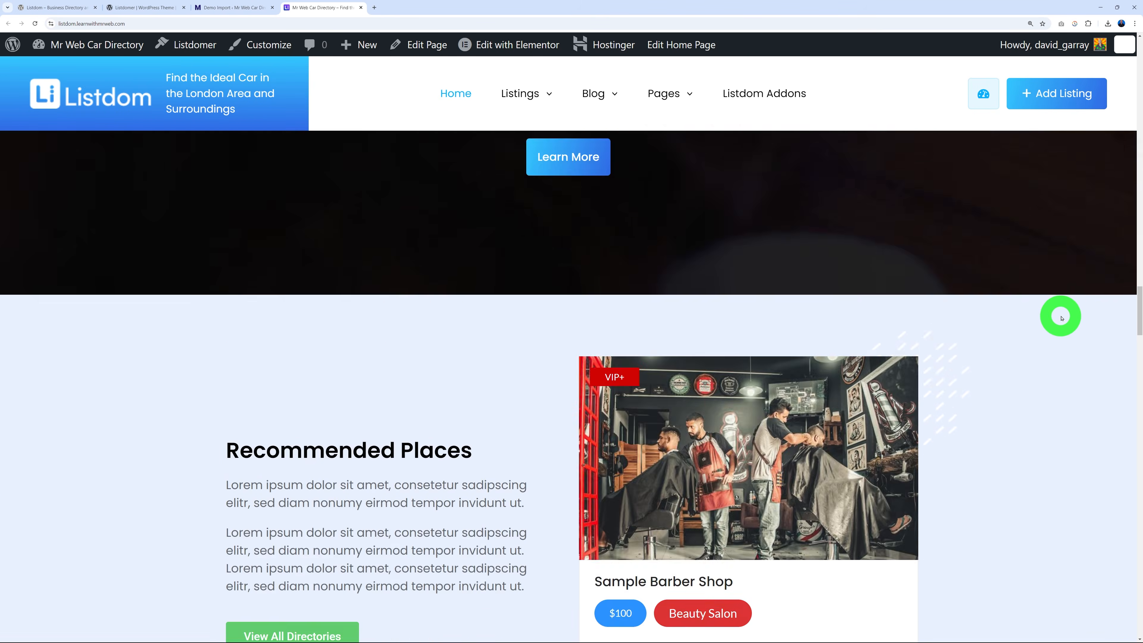
scroll(1061, 320, "down", 10)
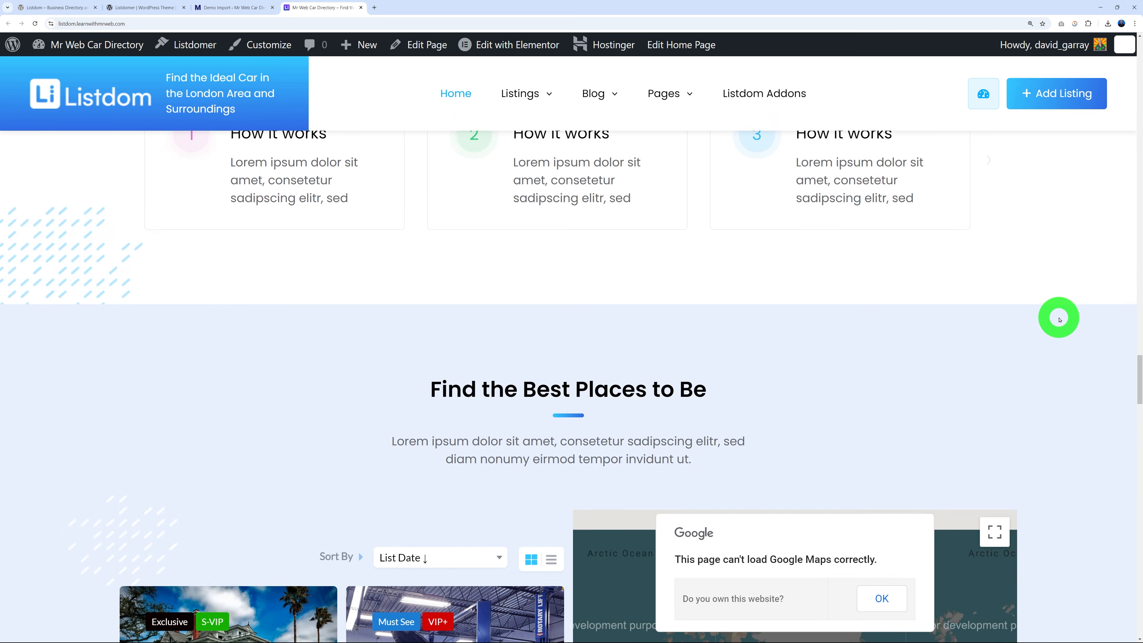
scroll(1059, 320, "down", 10)
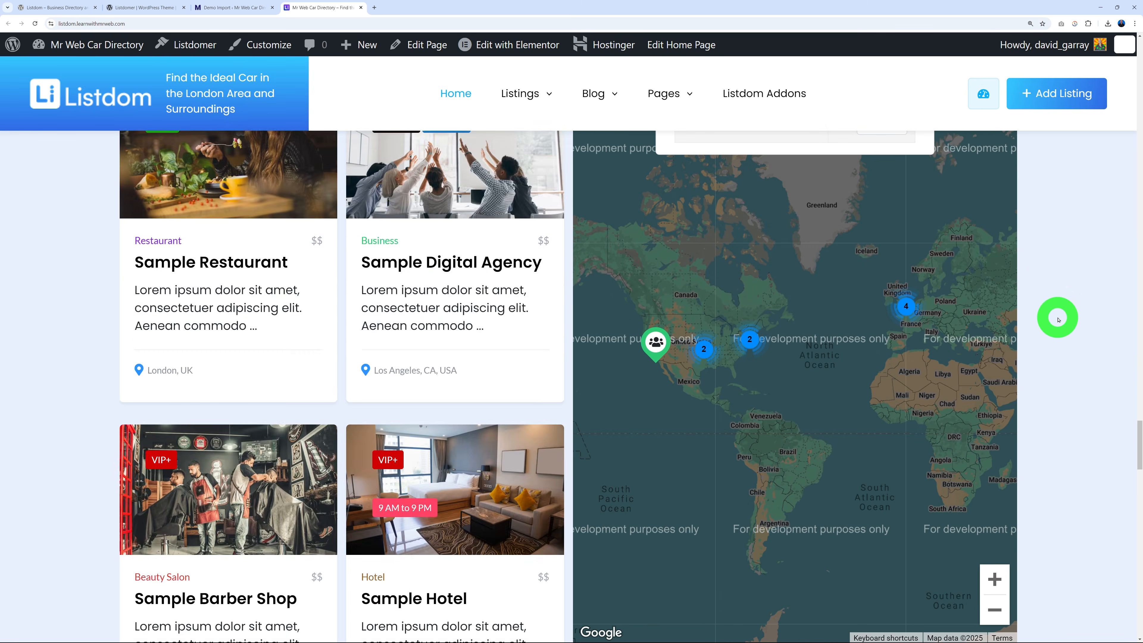
scroll(1060, 325, "down", 8)
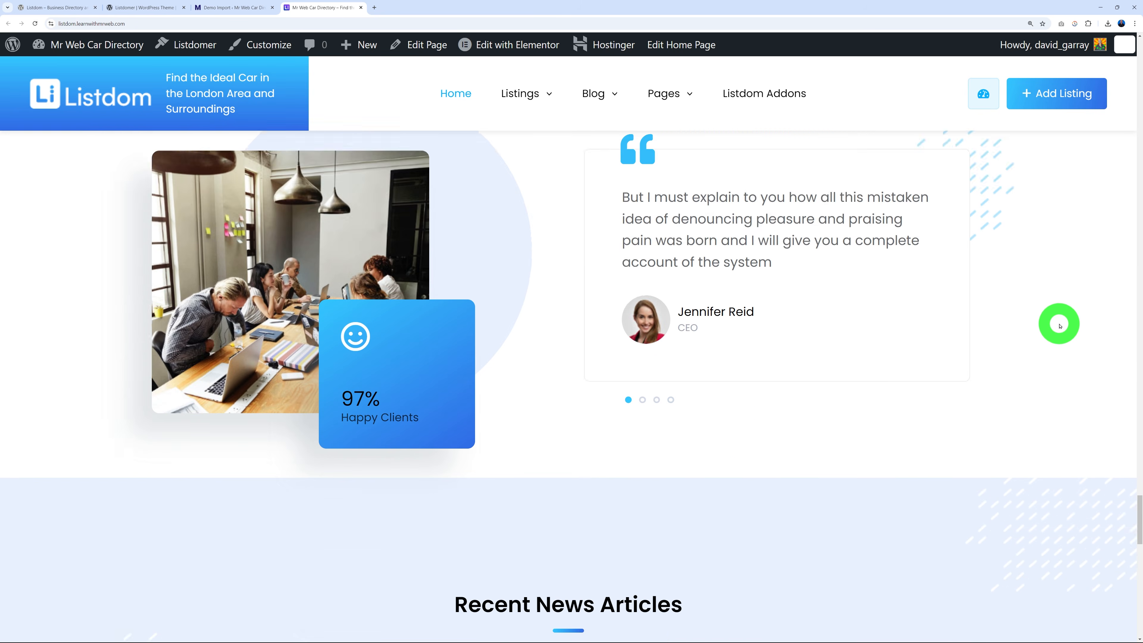
scroll(1053, 321, "up", 15)
scroll(1051, 315, "up", 10)
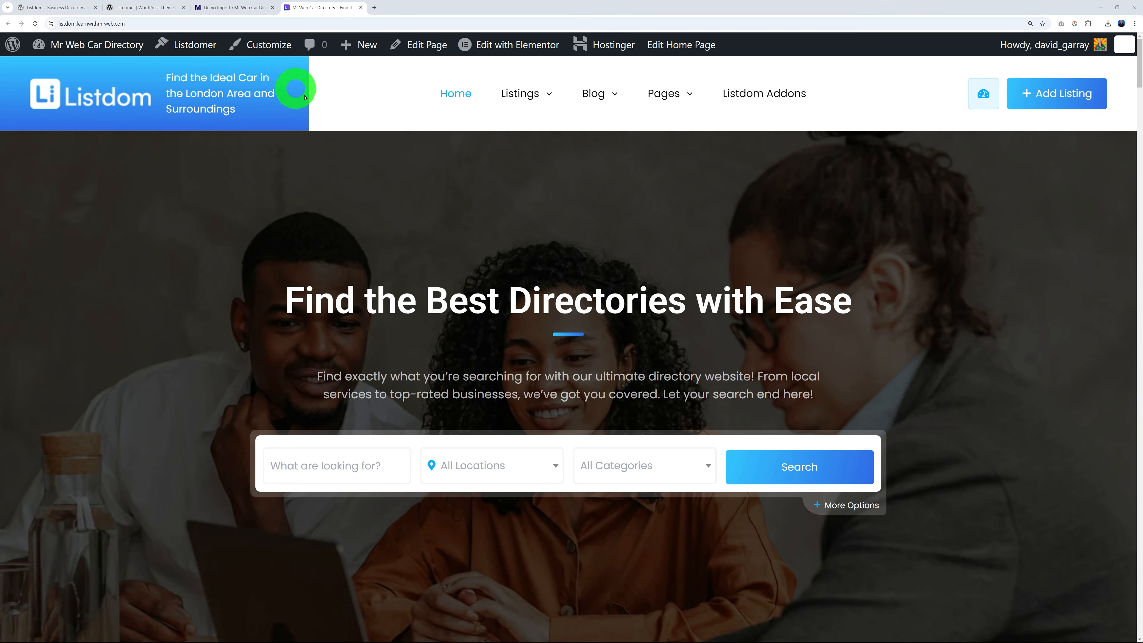
left_click(246, 9)
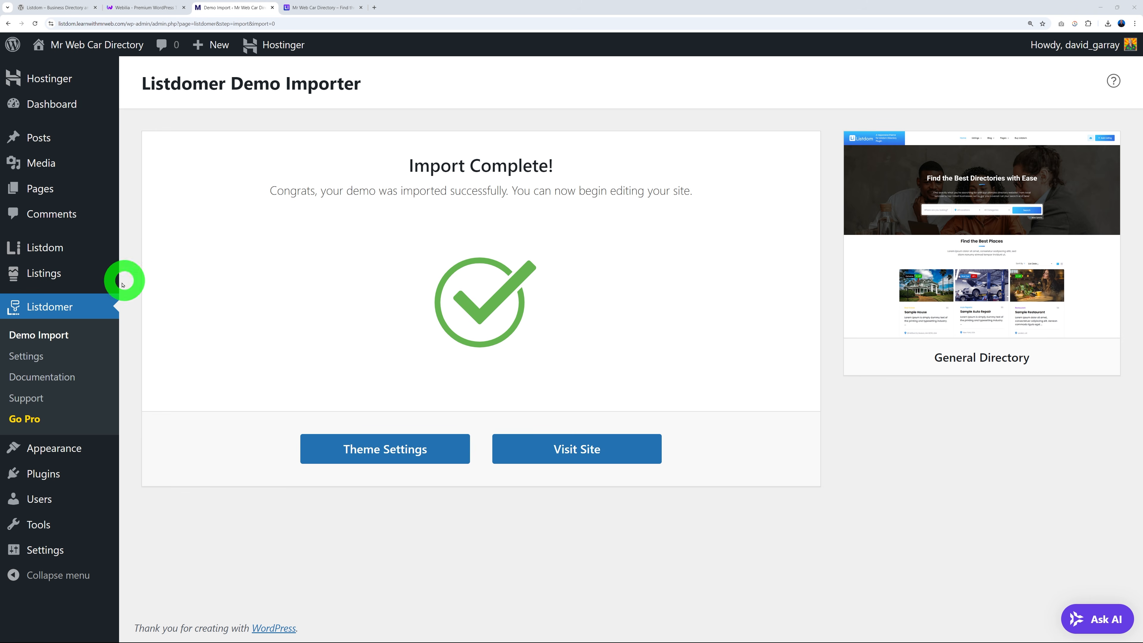
Look over the nine demo listing categories, then go to the Google results for car types.
mouse_move(51, 277)
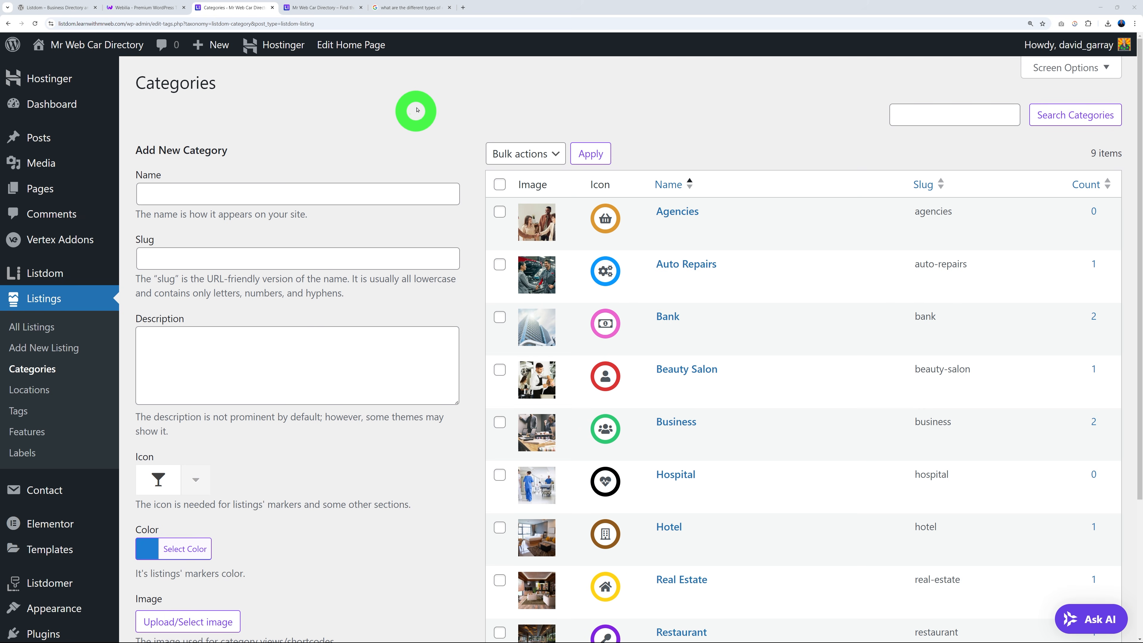
left_click(411, 8)
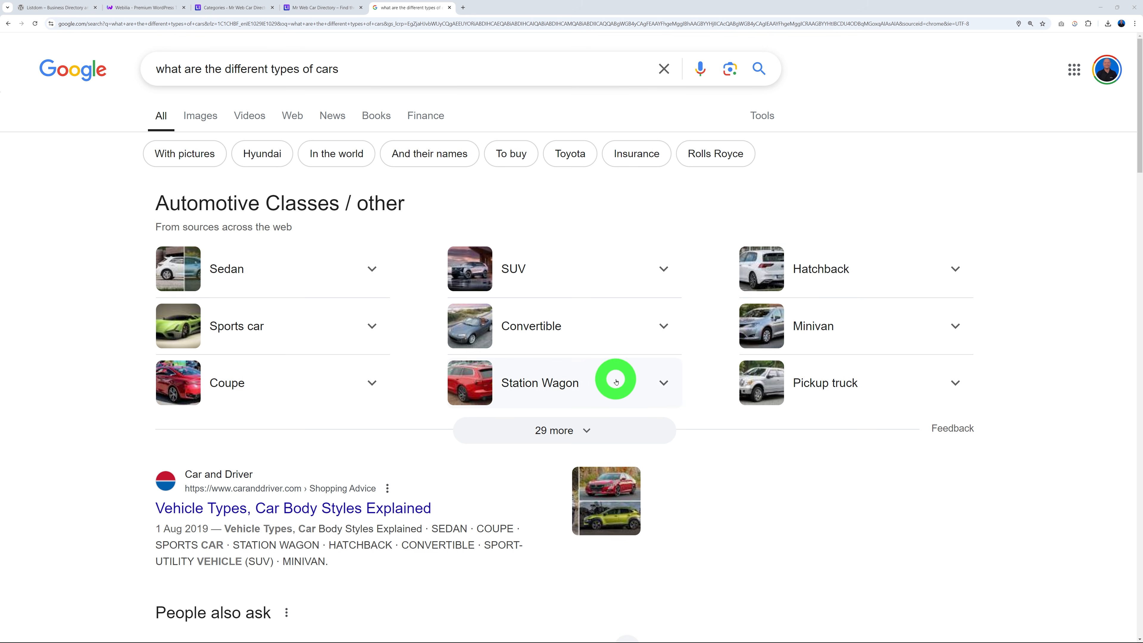
Expand Google's Automotive Classes panel to reveal Crossover, Luxury car, Van, Roadster and other types.
left_click(604, 431)
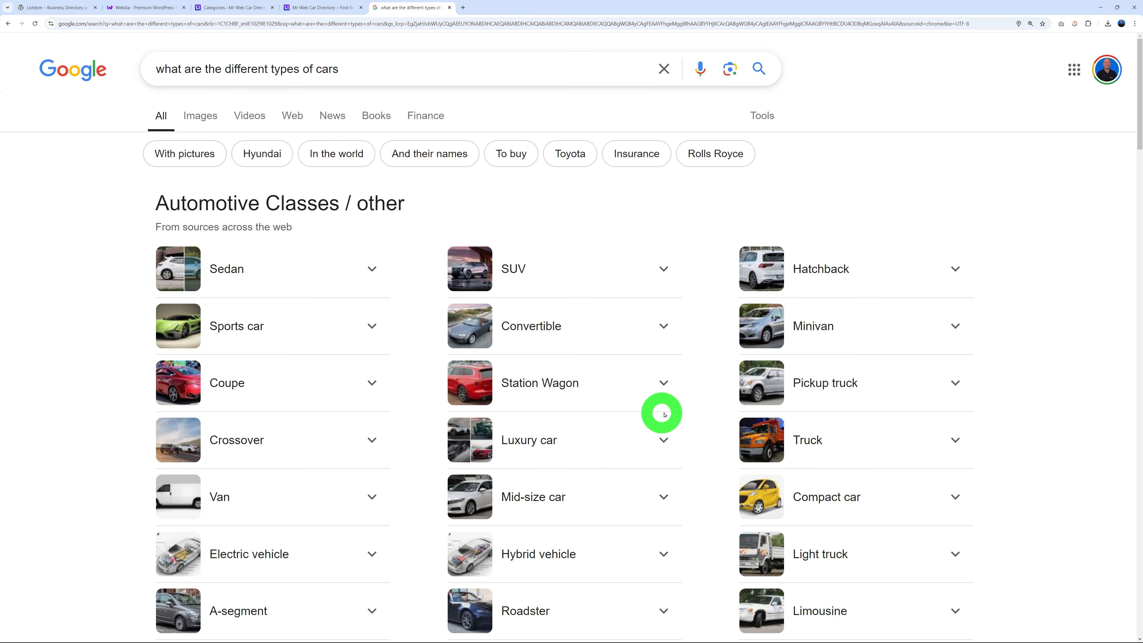
scroll(701, 401, "down", 3)
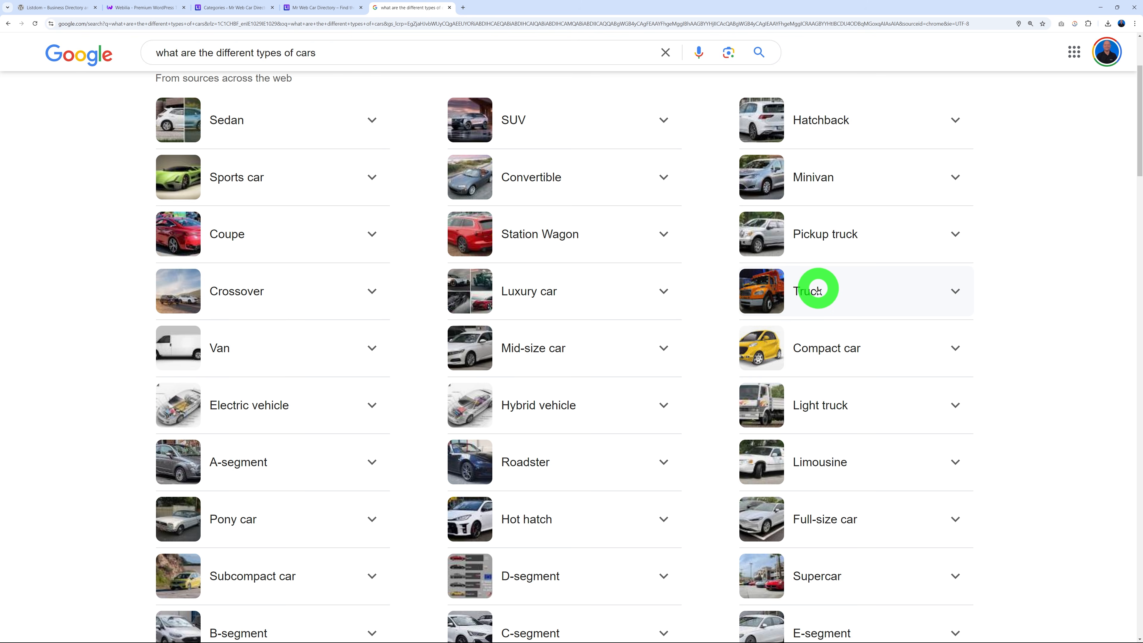
scroll(620, 301, "down", 1)
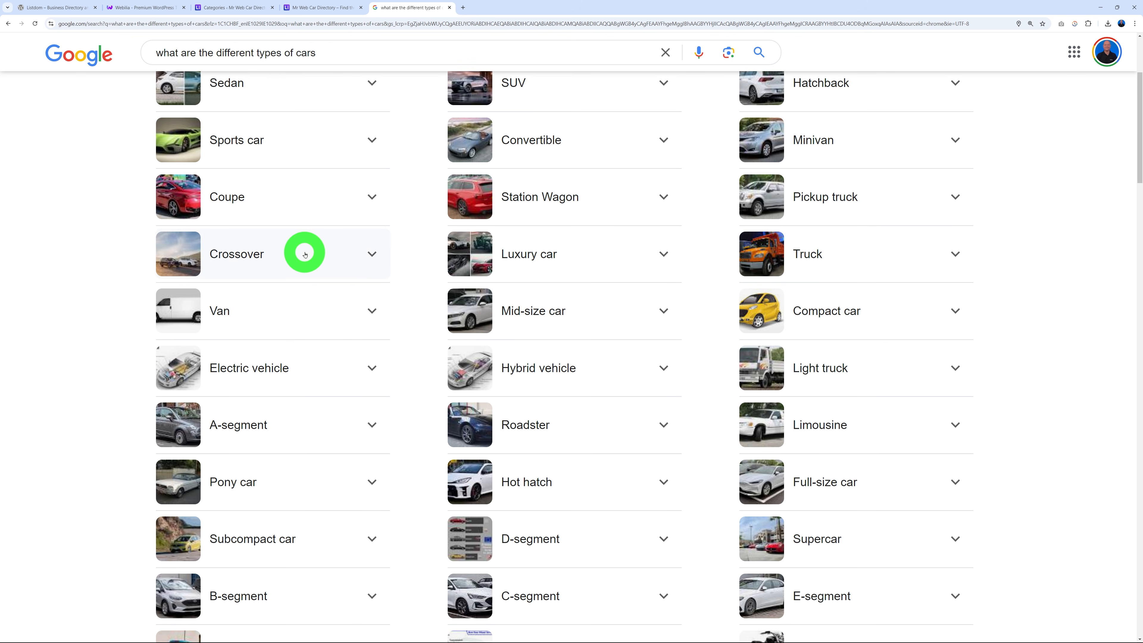
scroll(356, 352, "down", 2)
scroll(702, 468, "down", 3)
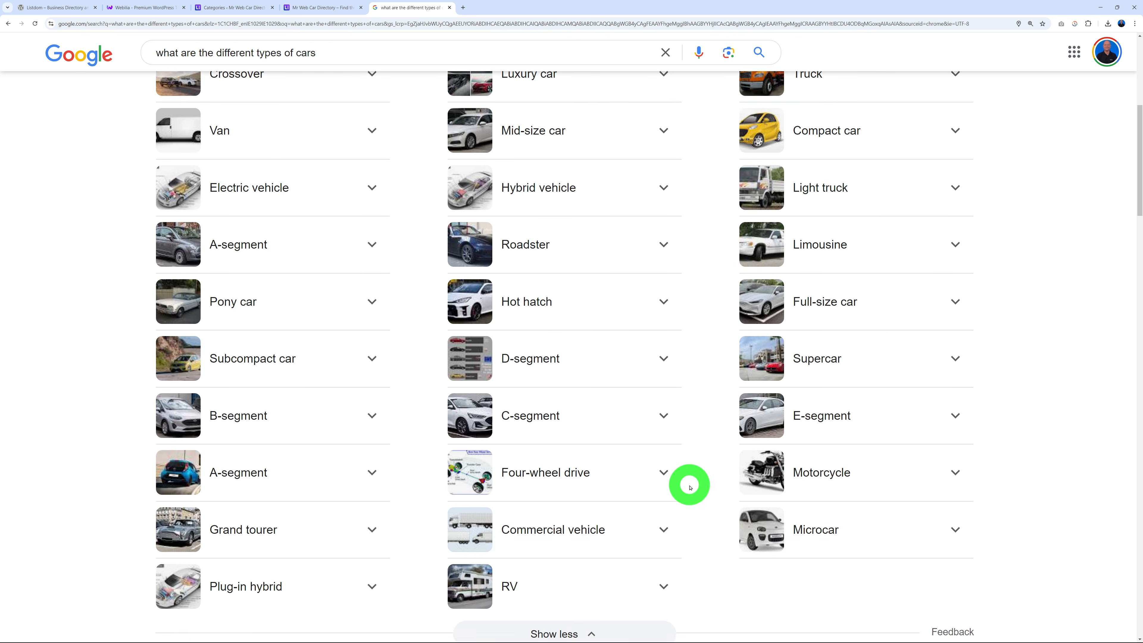
scroll(691, 488, "down", 2)
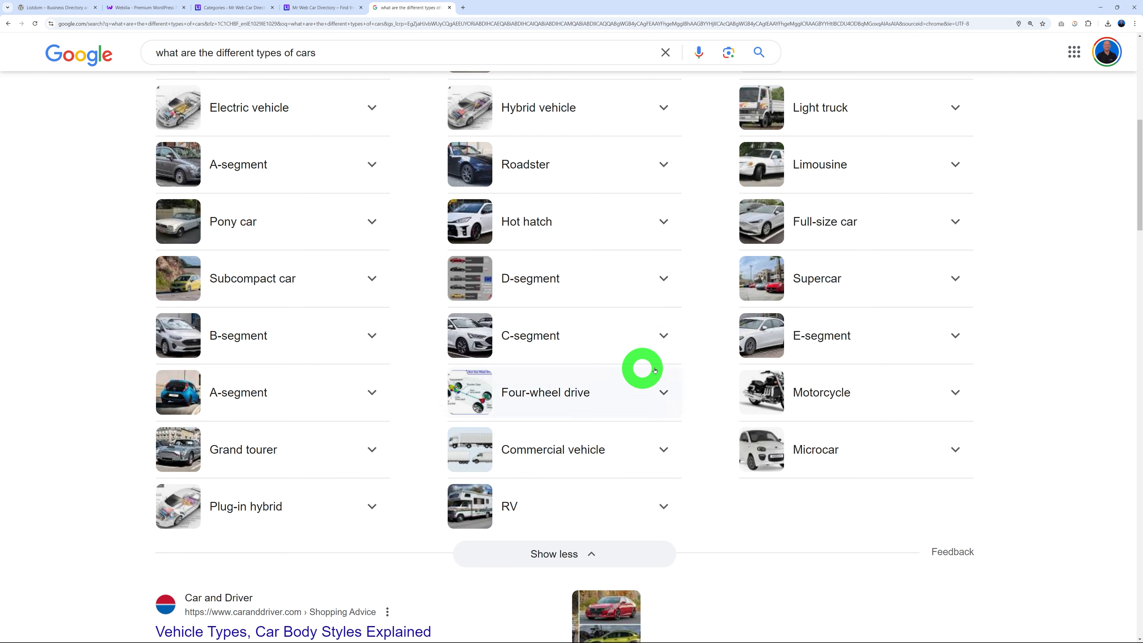
scroll(743, 374, "up", 9)
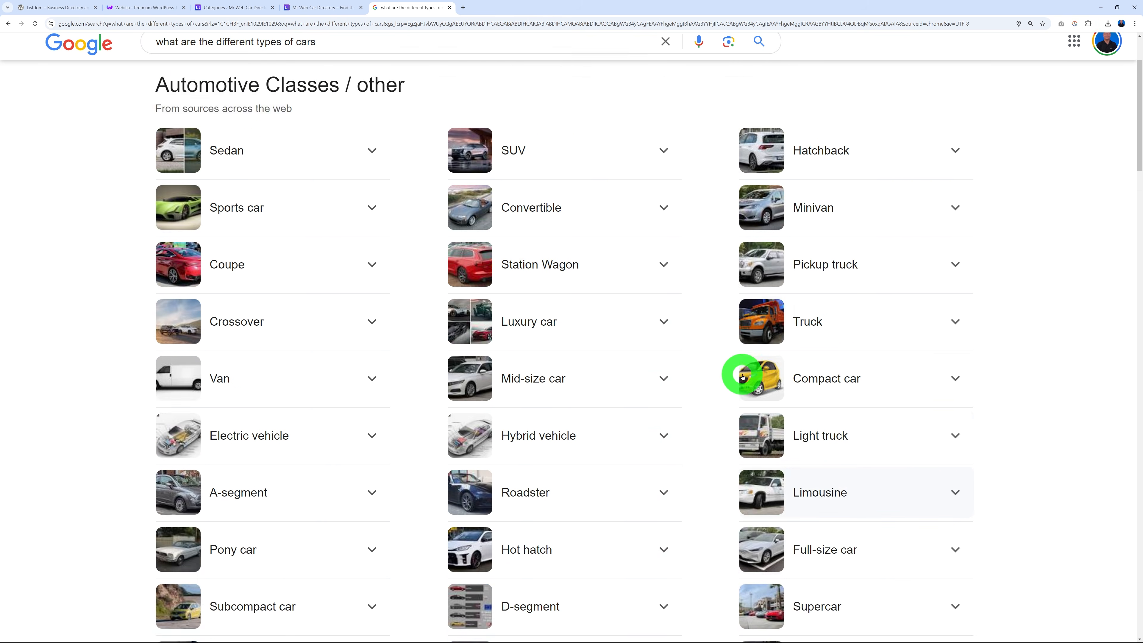
scroll(742, 377, "up", 3)
Enter the new listing category name 'Sedan' and slug 'sedan-cars-london-used-new'.
left_click(233, 7)
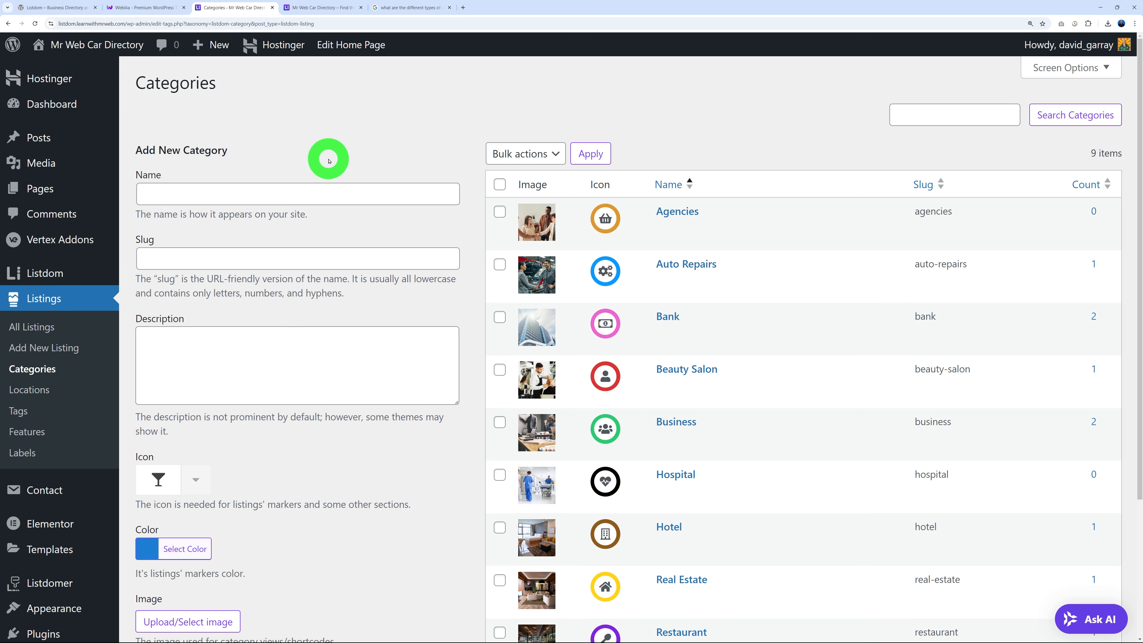
left_click(312, 186)
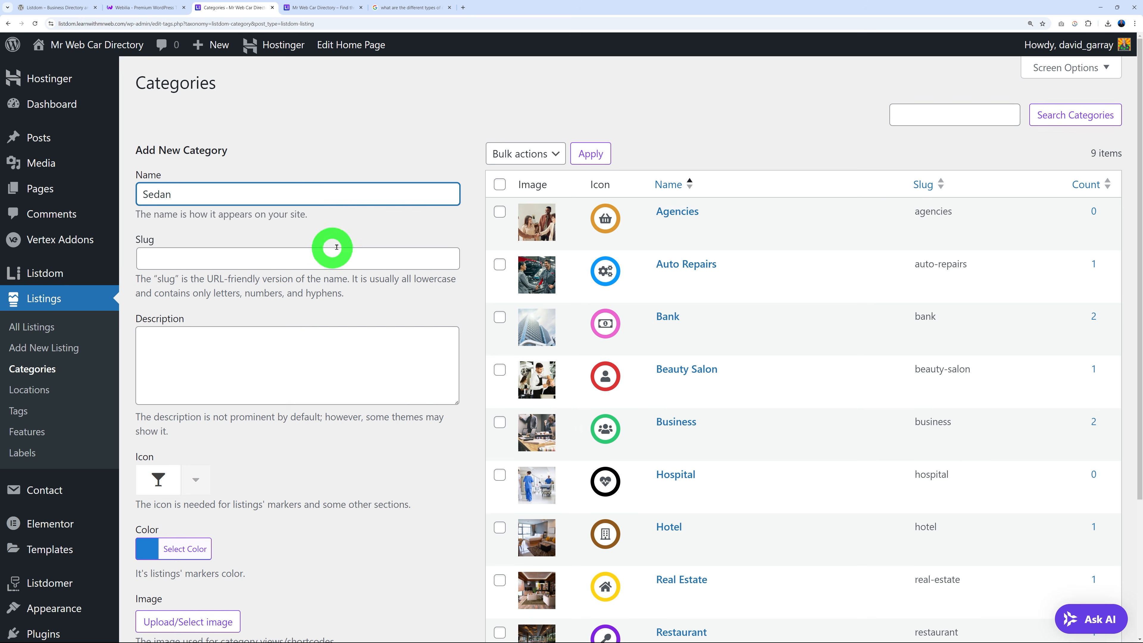
left_click(211, 260)
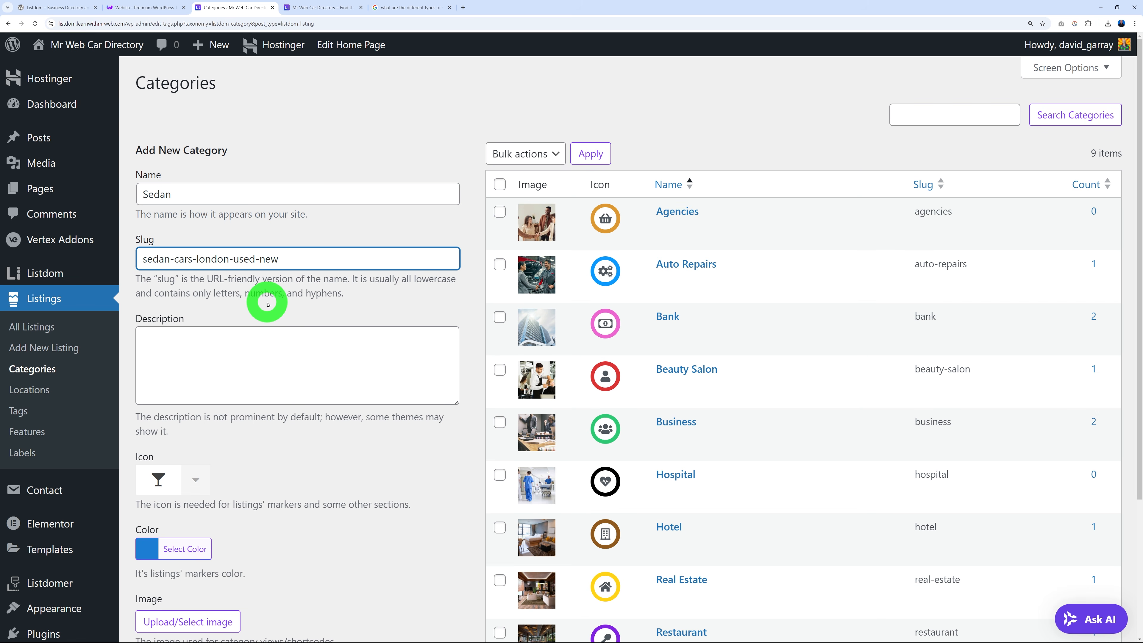
left_click(266, 370)
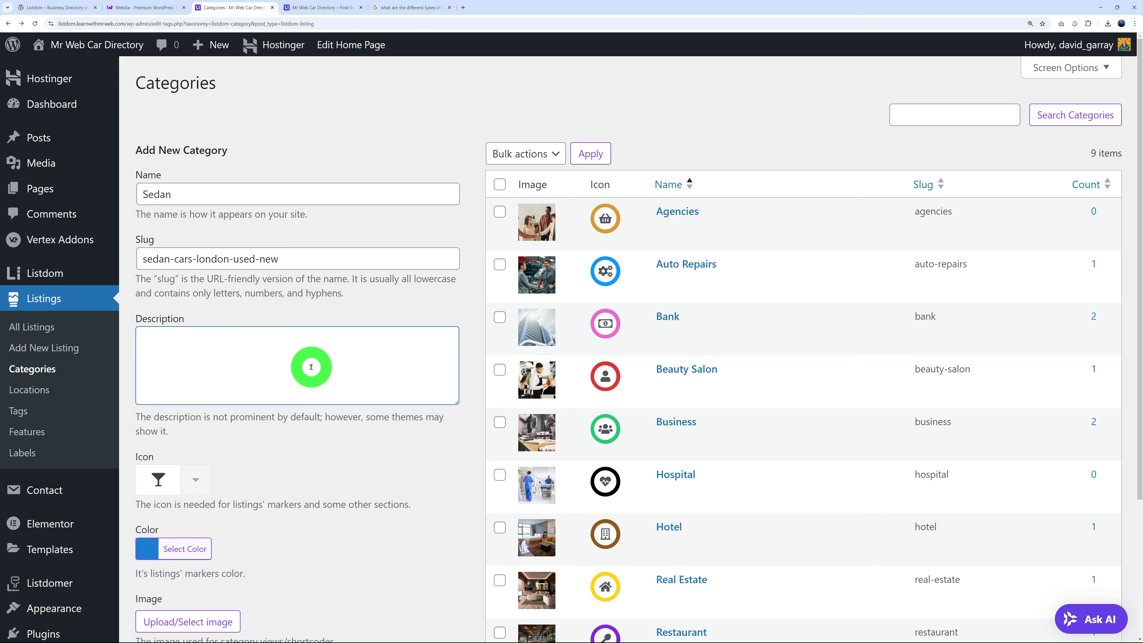
Open the Business category page on the live site to see where its description appears.
left_click(322, 7)
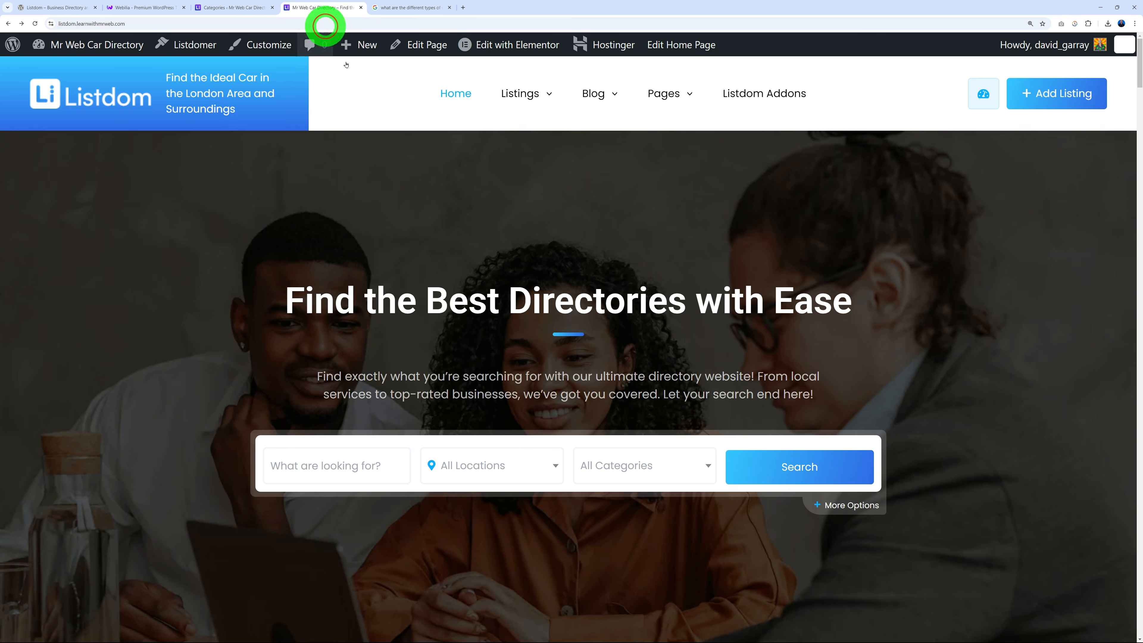
scroll(594, 295, "down", 15)
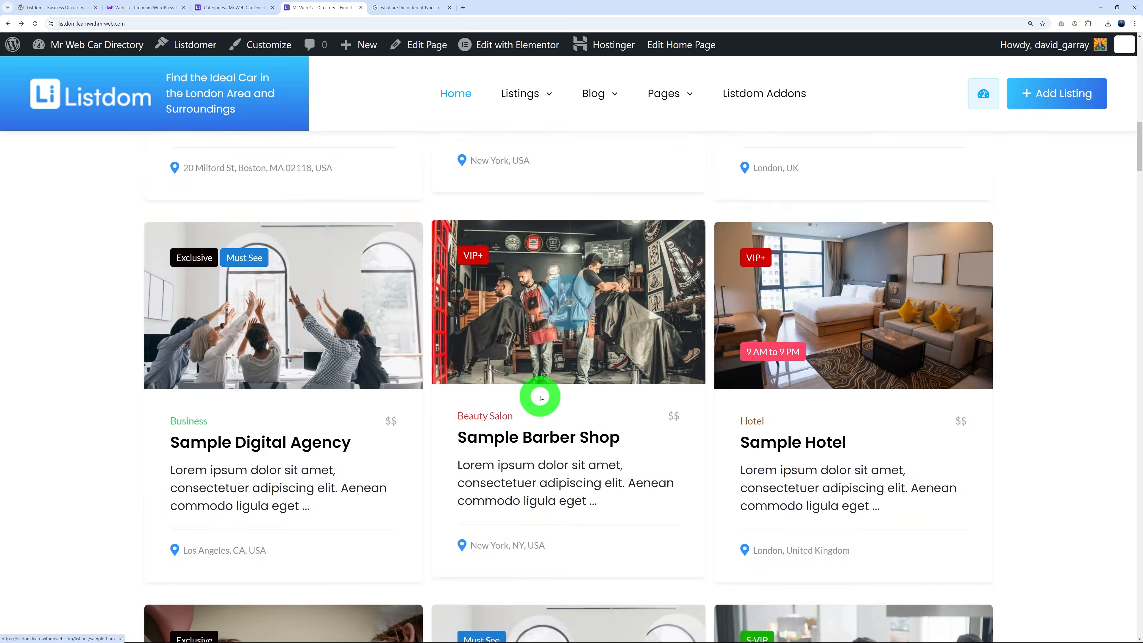
scroll(541, 396, "down", 10)
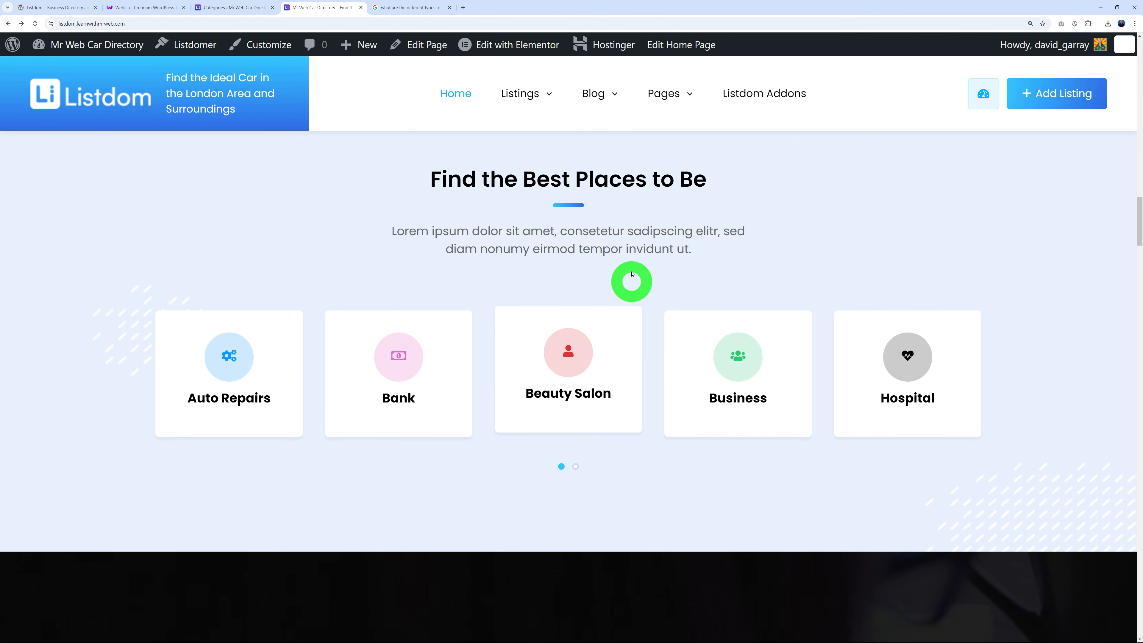
left_click(741, 390)
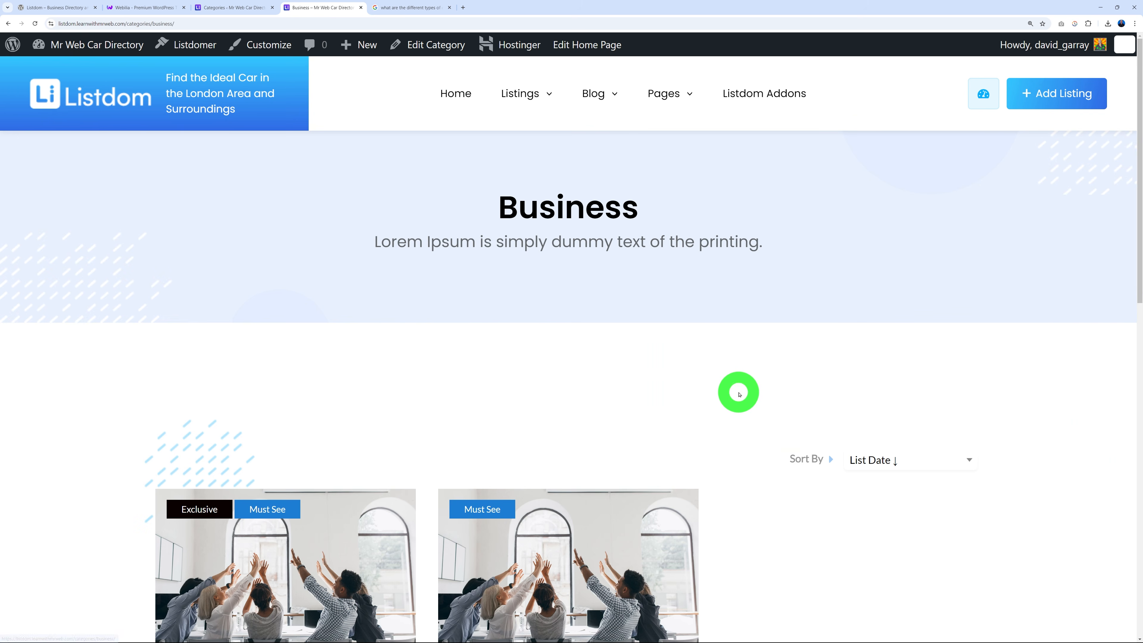
left_click_drag(380, 242, 778, 243)
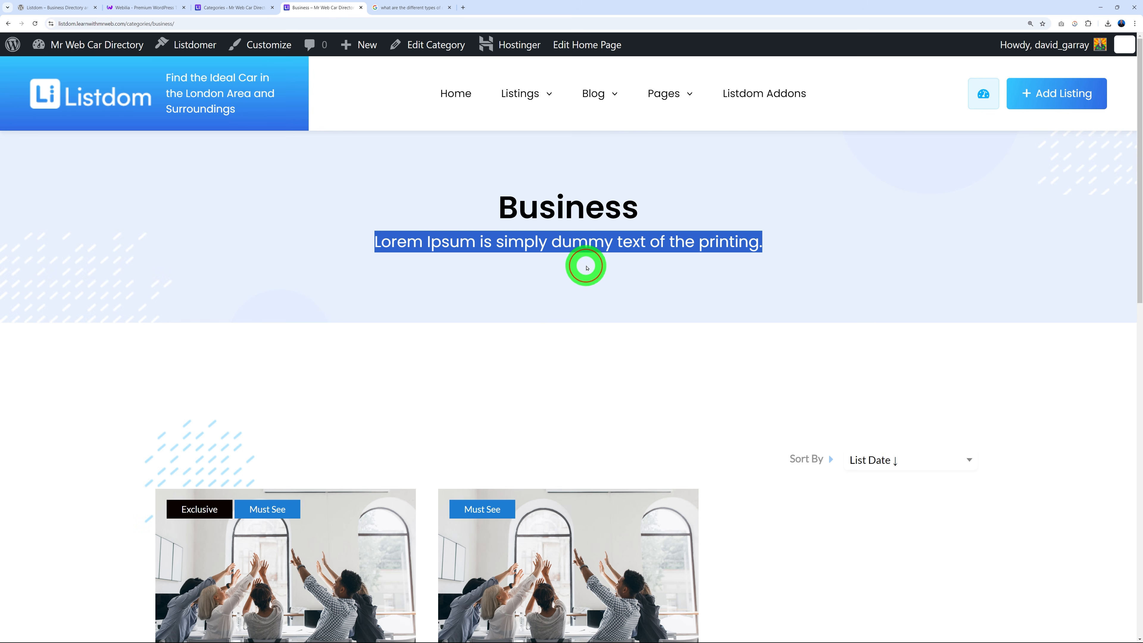
left_click(569, 266)
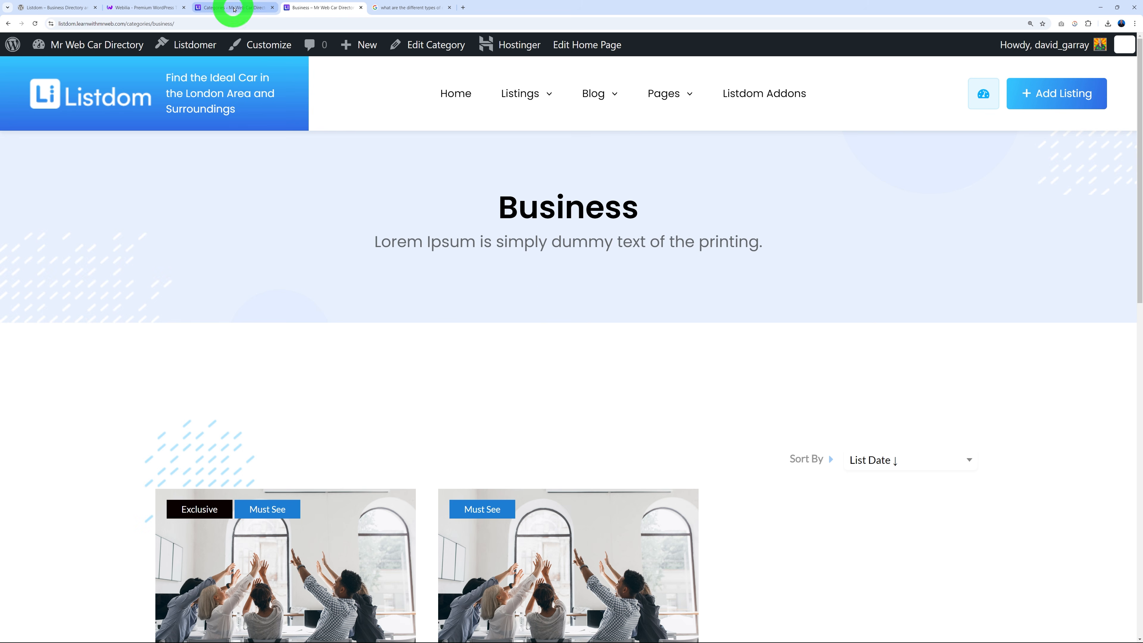
left_click(234, 9)
Paste 'Find the Ideal Sedan Car in London' as the Sedan category's description.
left_click(268, 363)
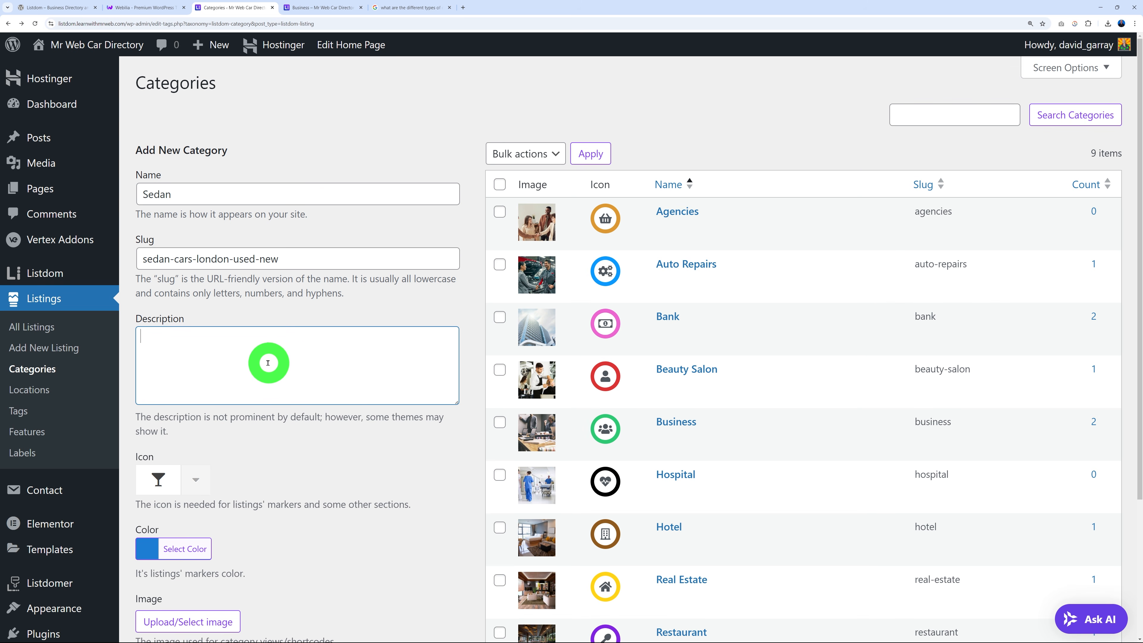
type("Find the Ideal Sedan Car in London")
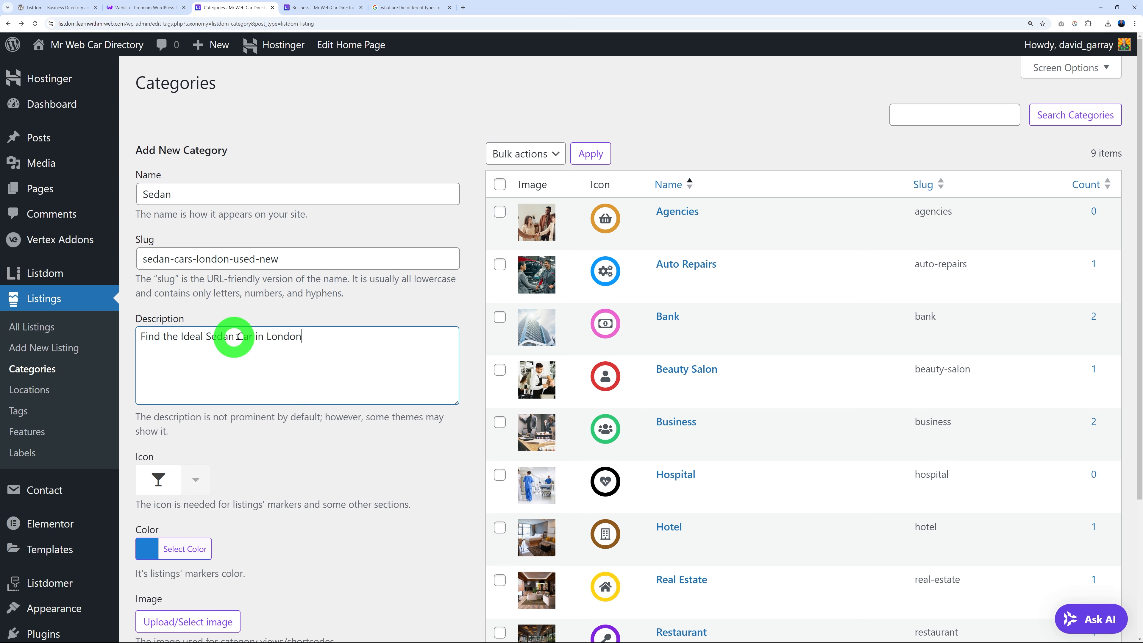
left_click_drag(208, 337, 274, 339)
double_click(269, 337)
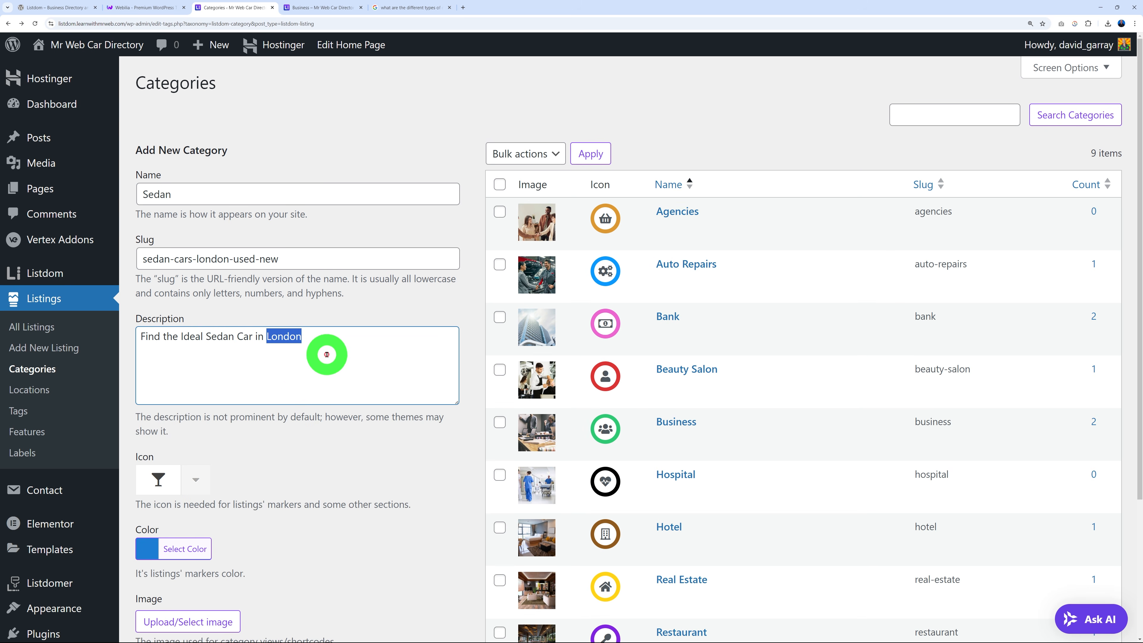
left_click_drag(206, 337, 251, 337)
left_click(267, 338)
scroll(342, 388, "down", 3)
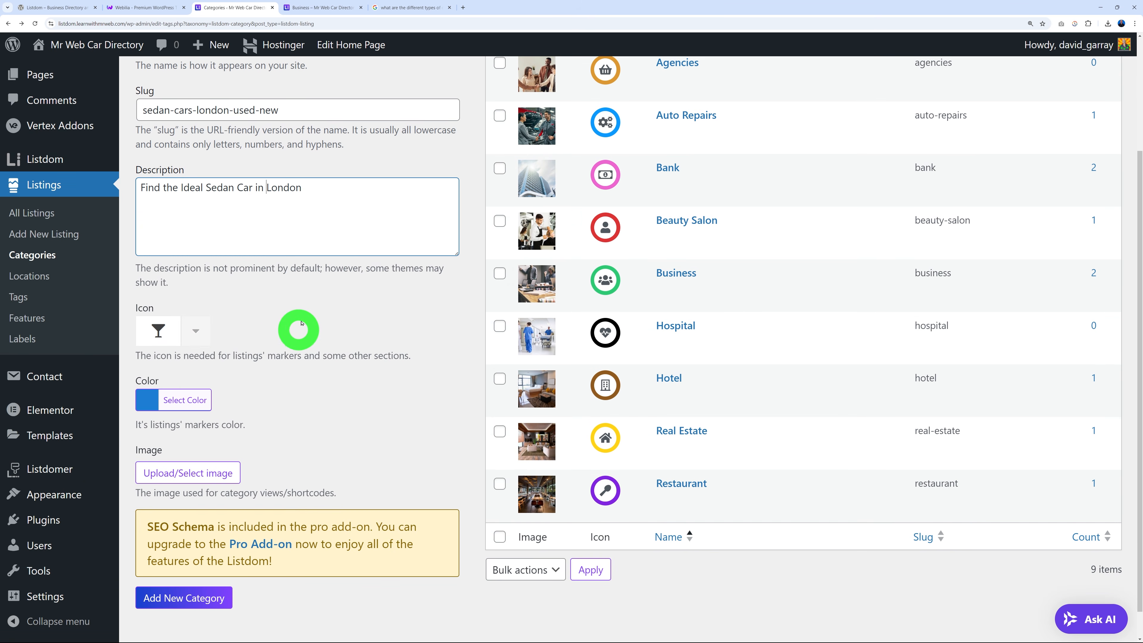
Search the icon picker for 'car' and give the Sedan category the car icon.
left_click(179, 338)
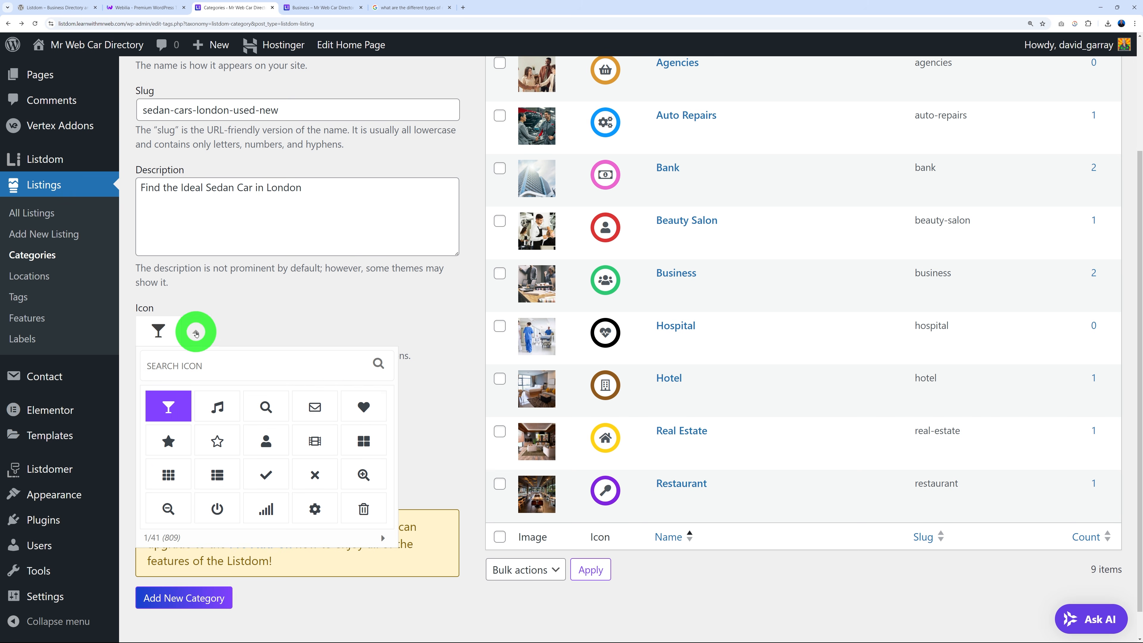
left_click(198, 370)
type("car")
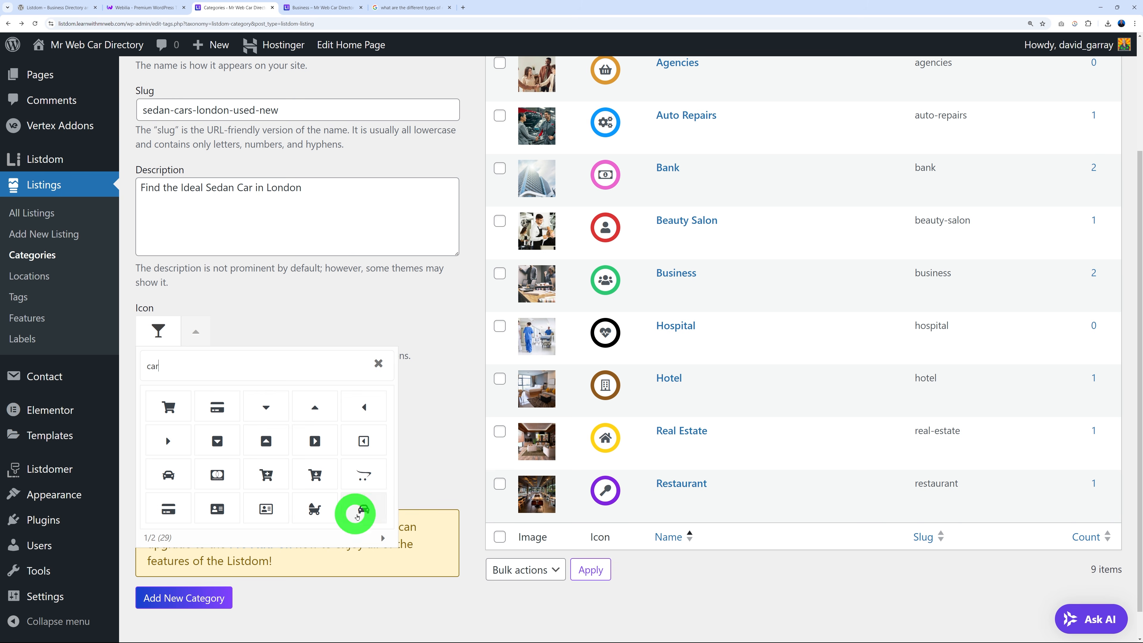
left_click(366, 513)
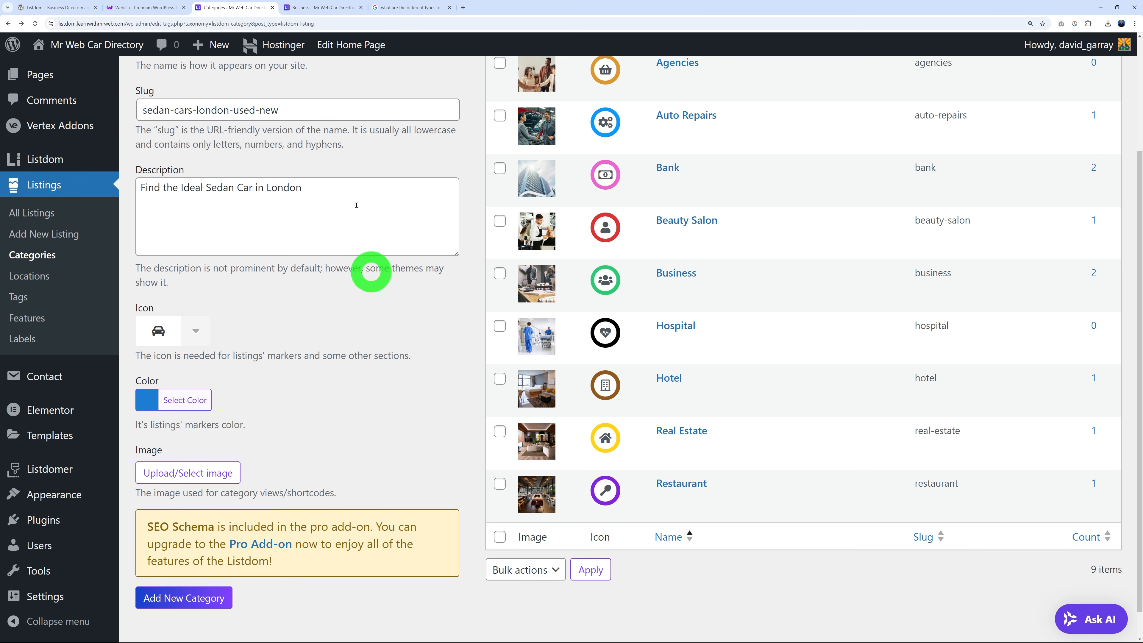
Set the Sedan category's marker colour to orange #dd8a1c.
left_click(310, 7)
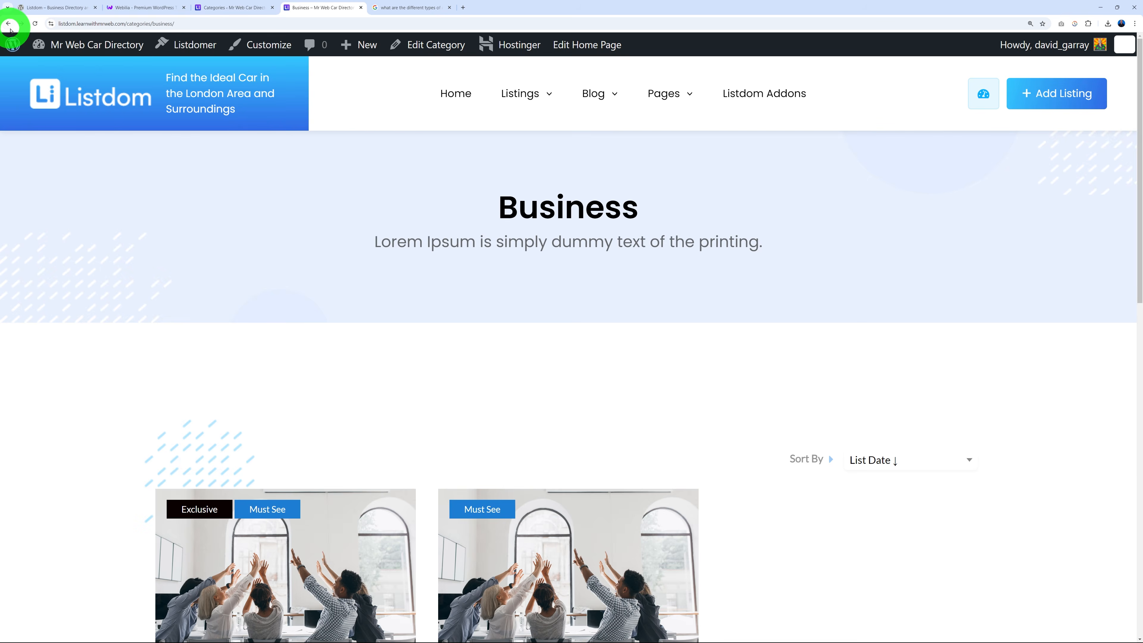
left_click(9, 25)
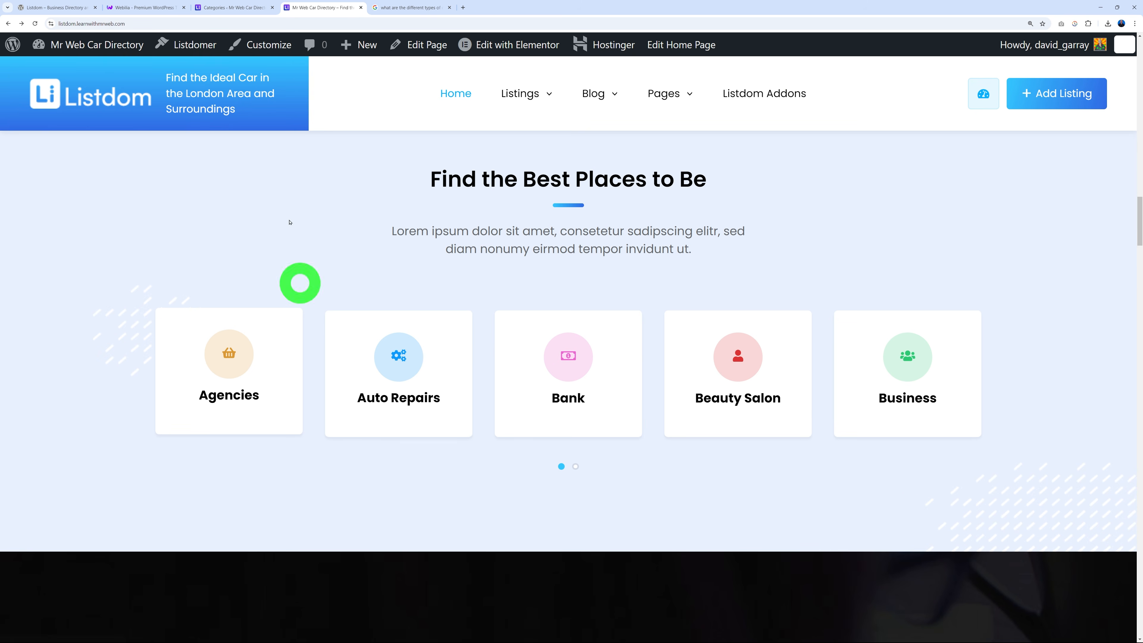
left_click(212, 7)
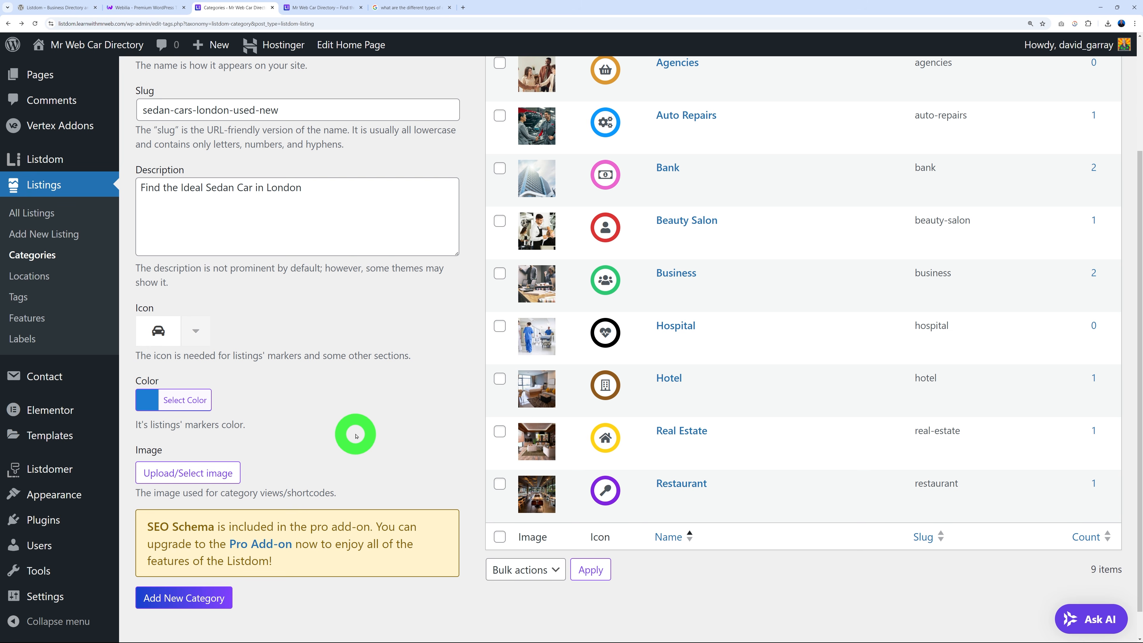
left_click(150, 402)
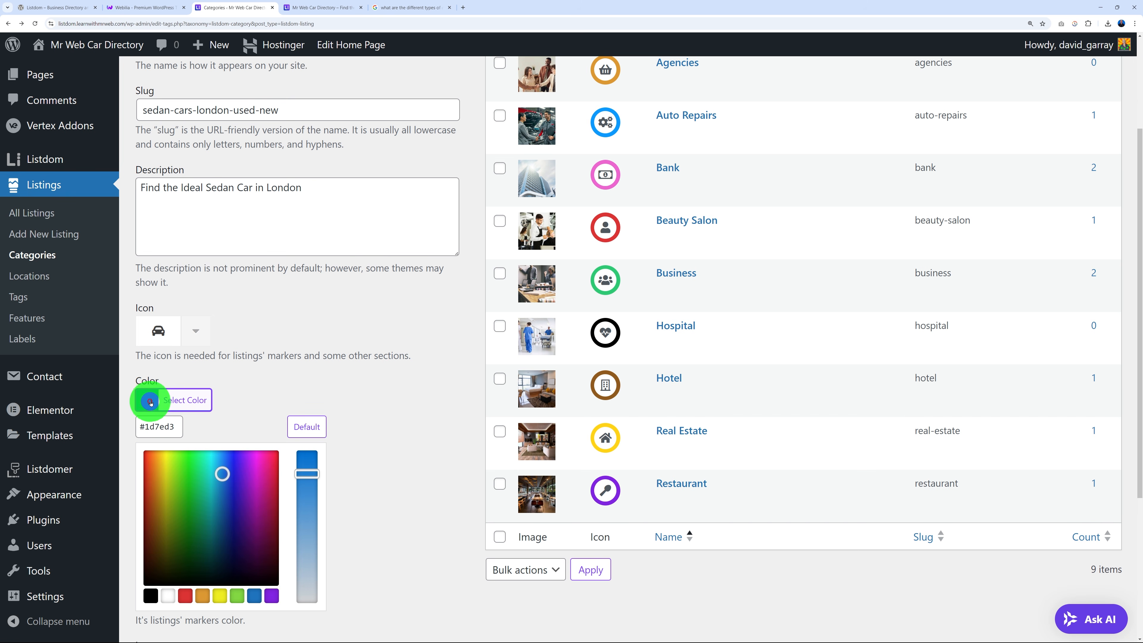
left_click_drag(218, 494, 160, 475)
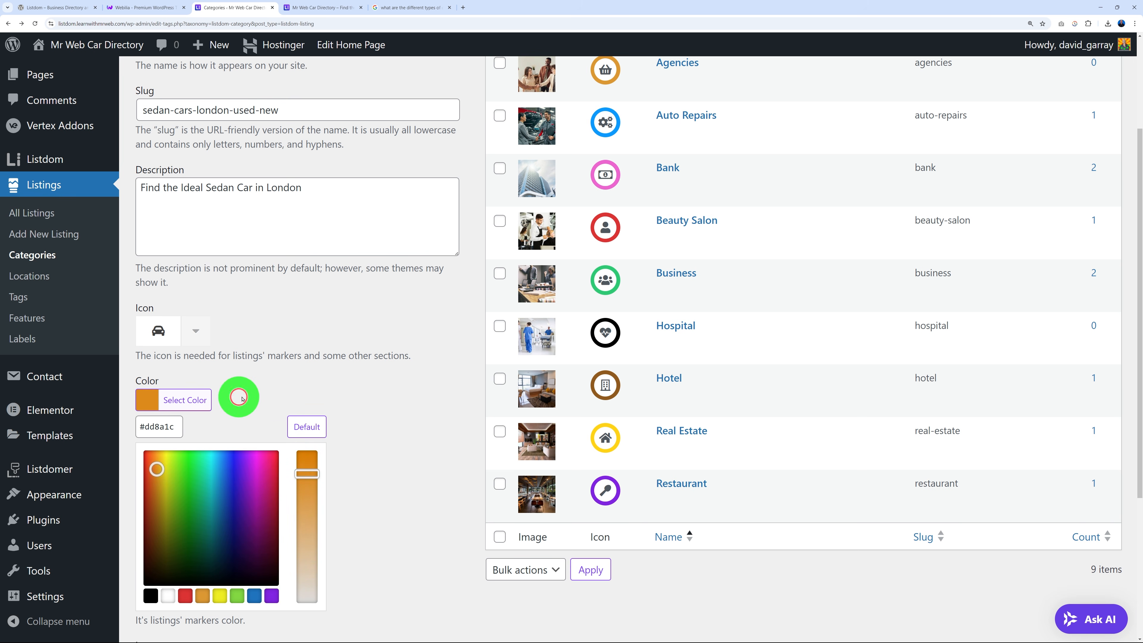
left_click(295, 408)
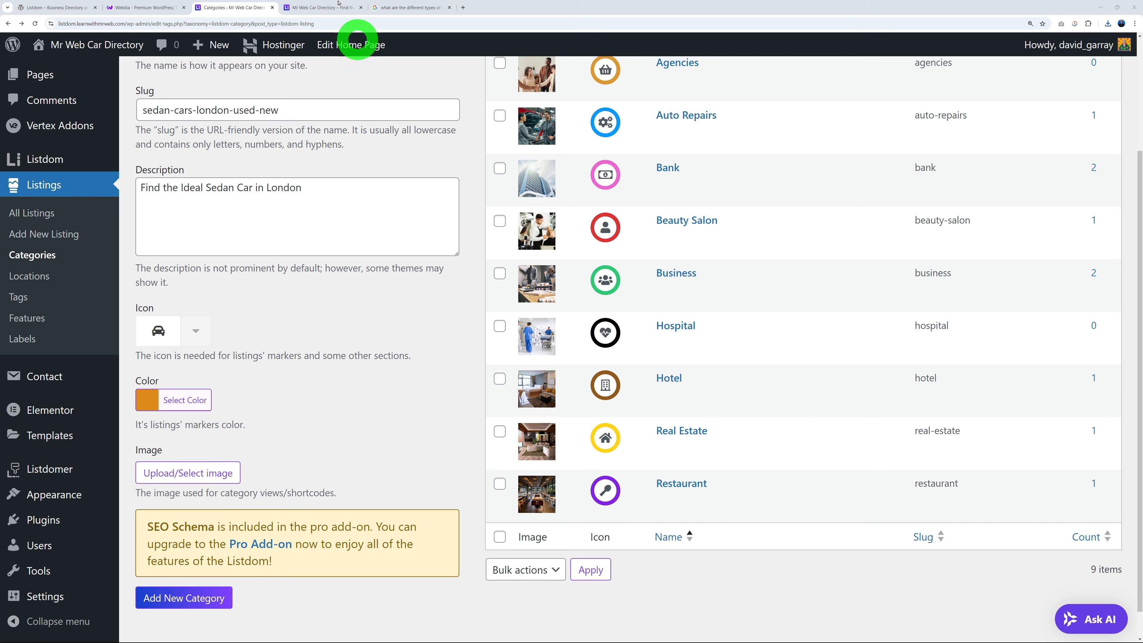
left_click(324, 13)
mouse_move(536, 93)
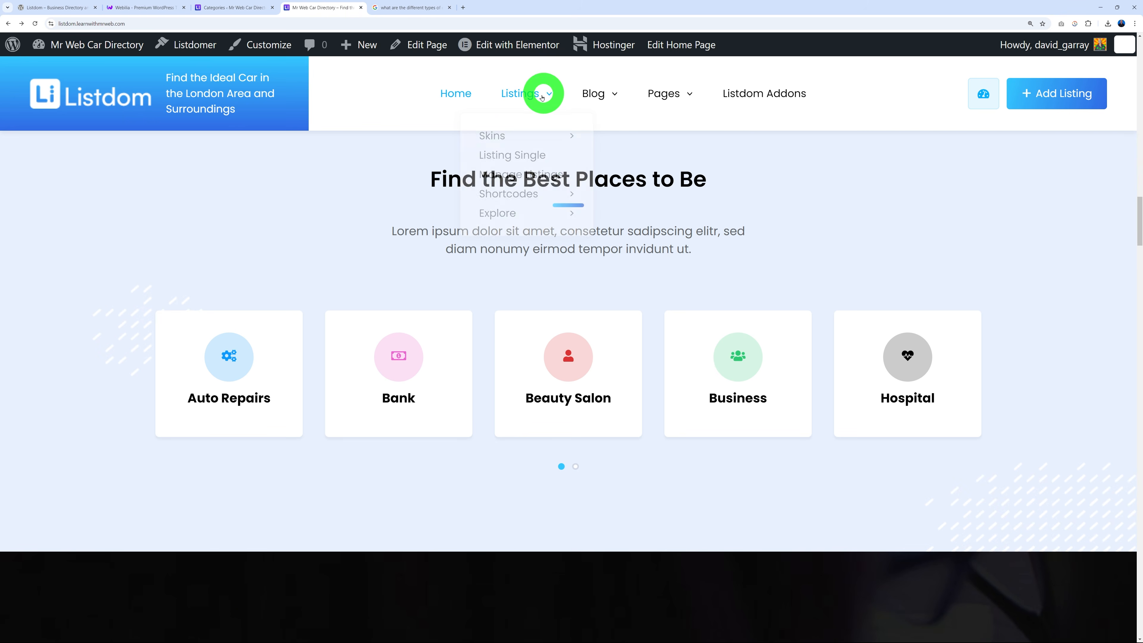
mouse_move(526, 194)
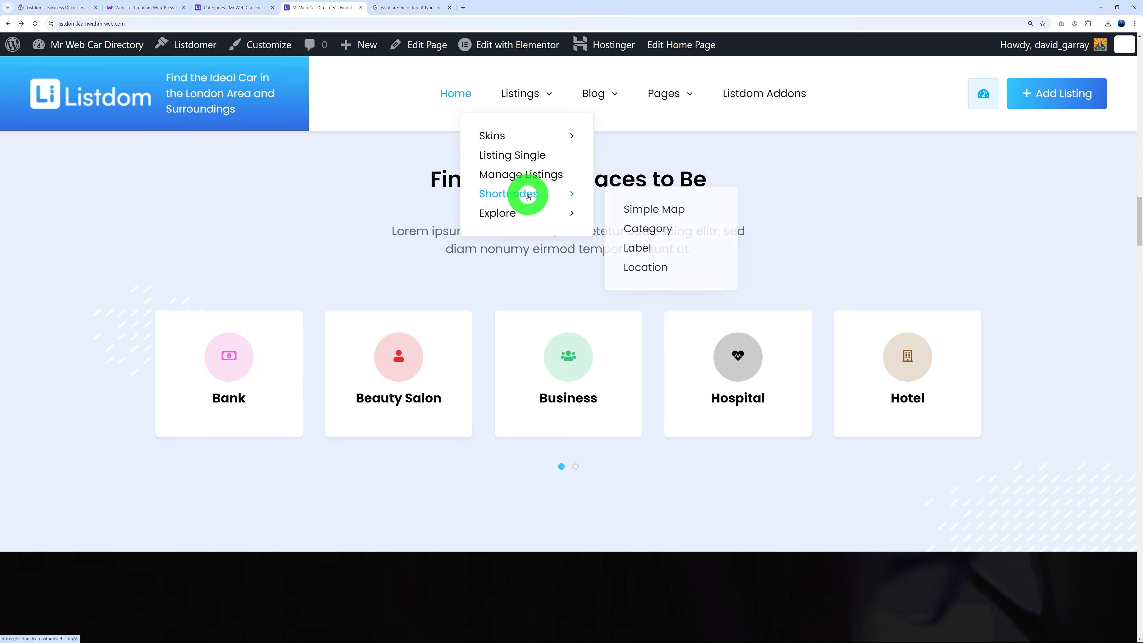
left_click(653, 231)
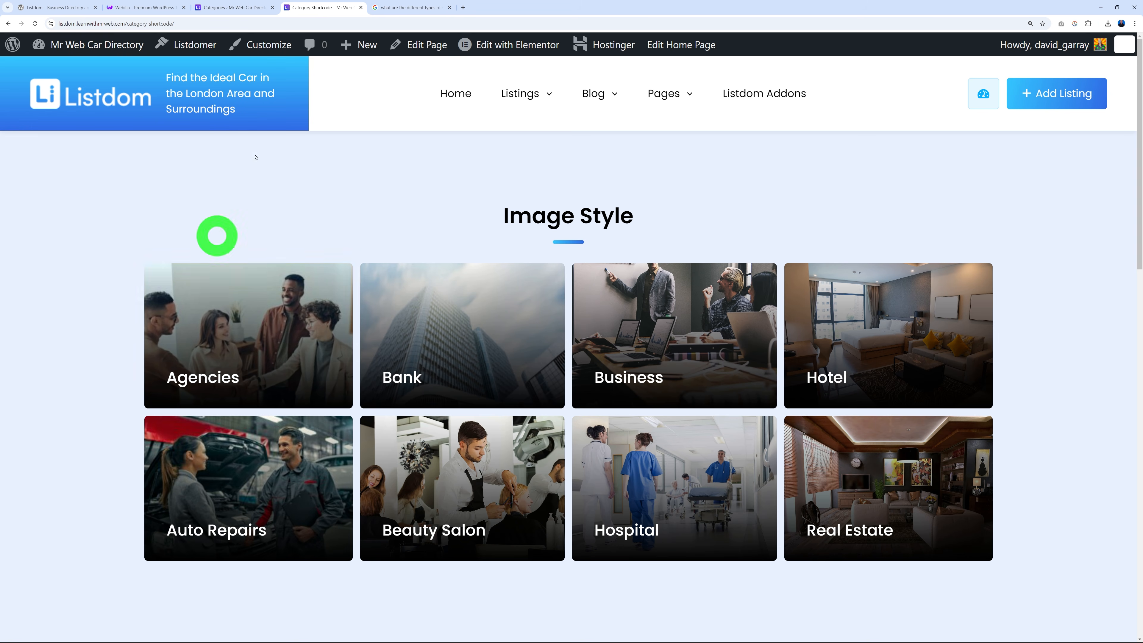
left_click(248, 10)
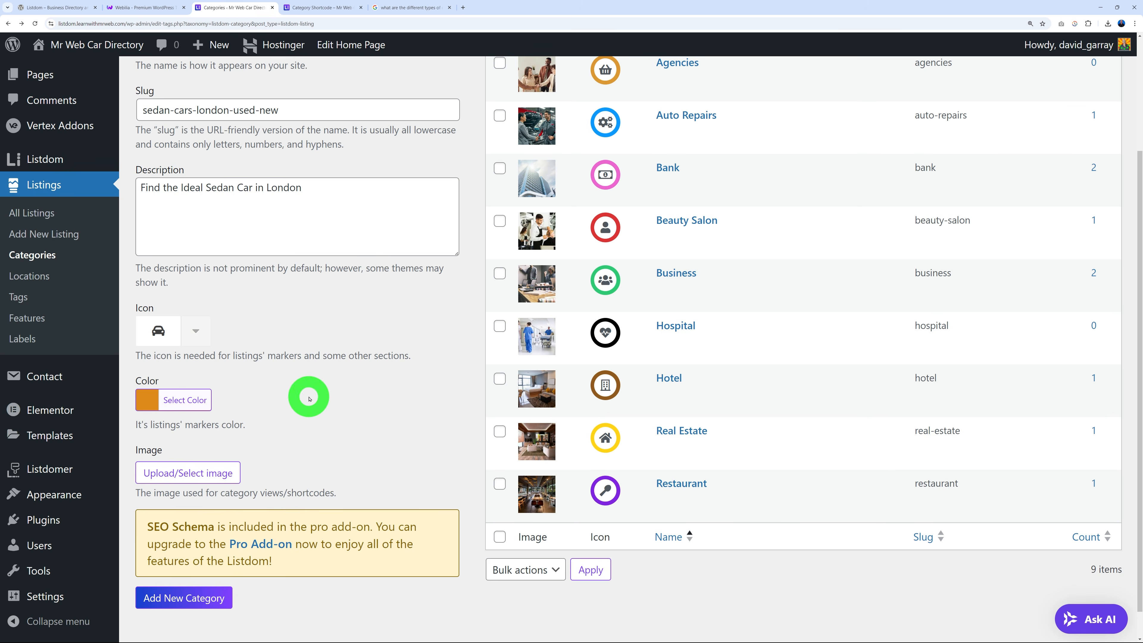
Upload 'sedan car london.jpeg' to the media library for the category image.
left_click(207, 476)
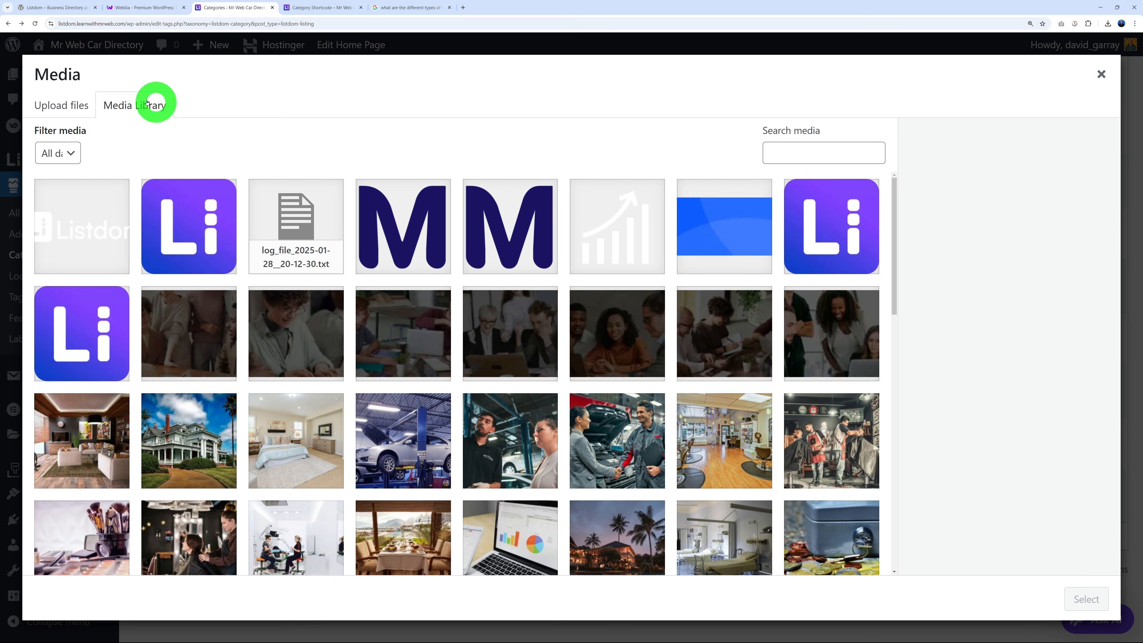
left_click(68, 106)
left_click(559, 345)
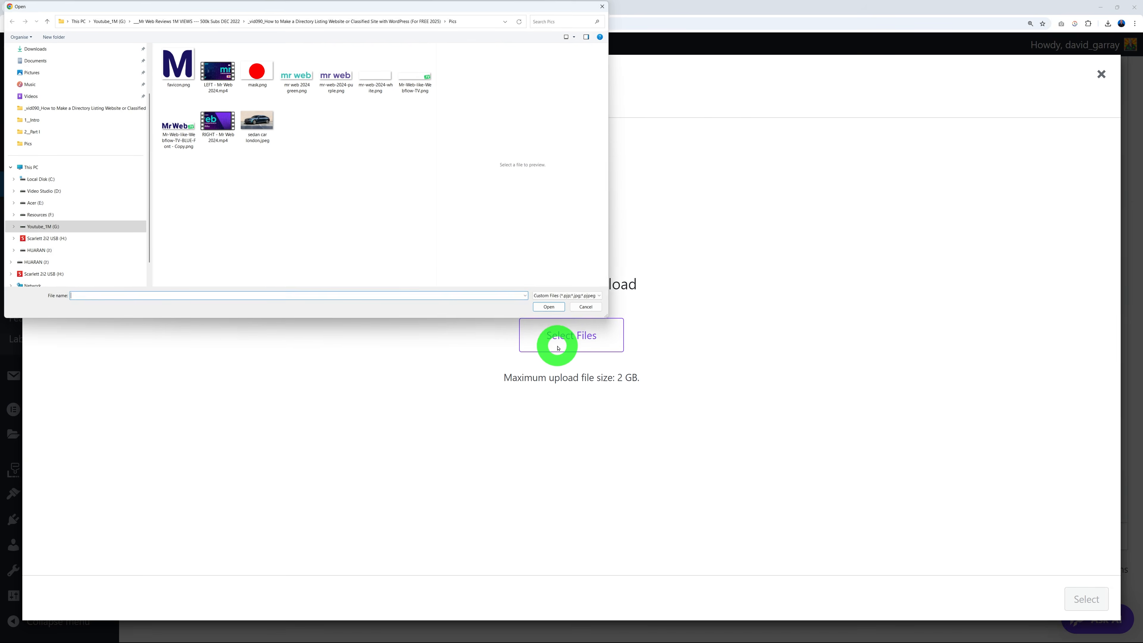
left_click(256, 121)
left_click(519, 181)
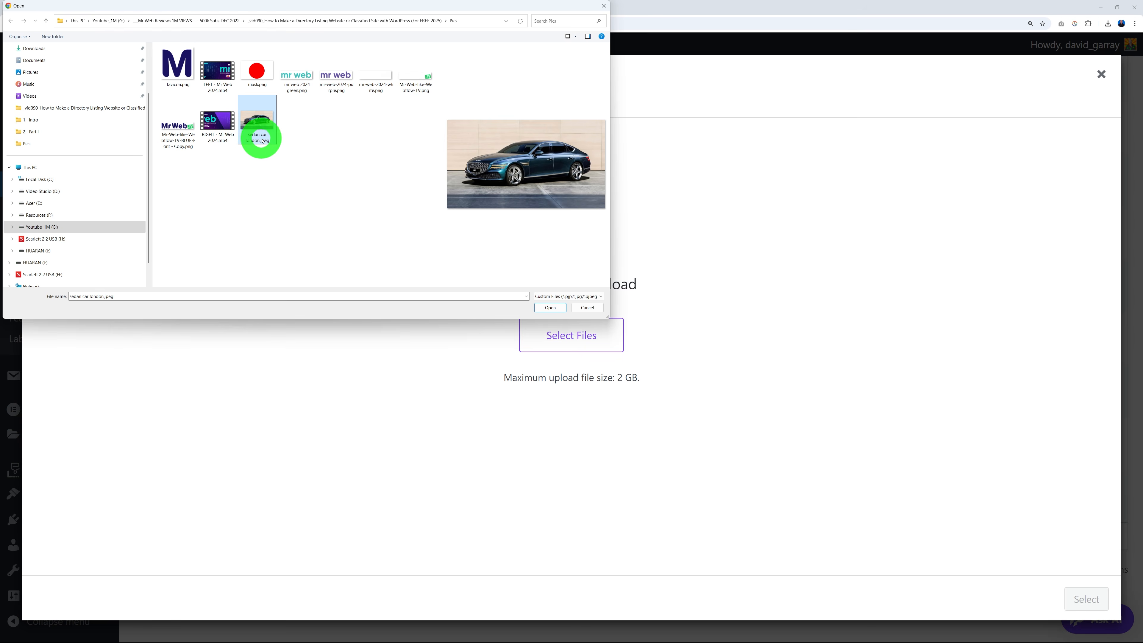
left_click(550, 308)
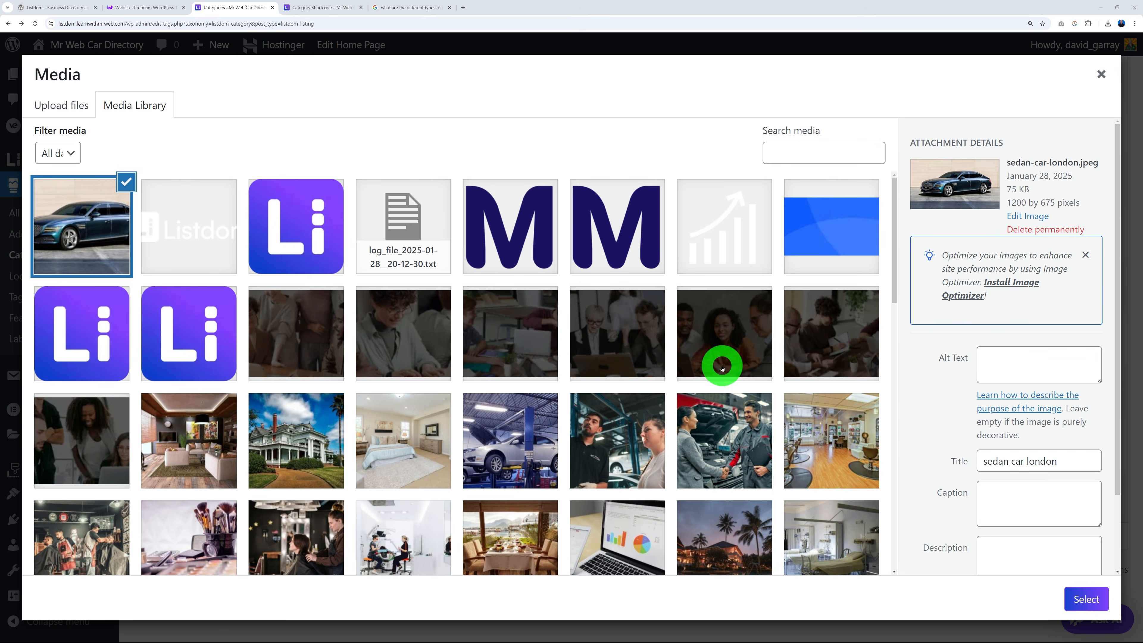
scroll(927, 372, "down", 2)
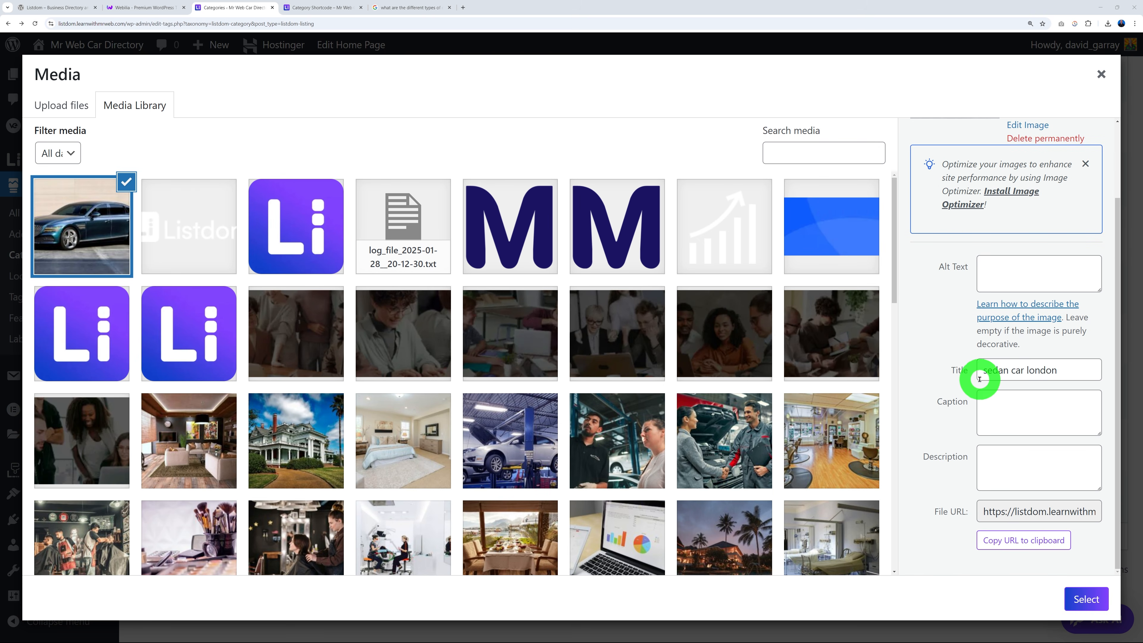
Title the image 'Sedan Car London', paste matching description and caption, and select it.
left_click_drag(988, 370, 964, 351)
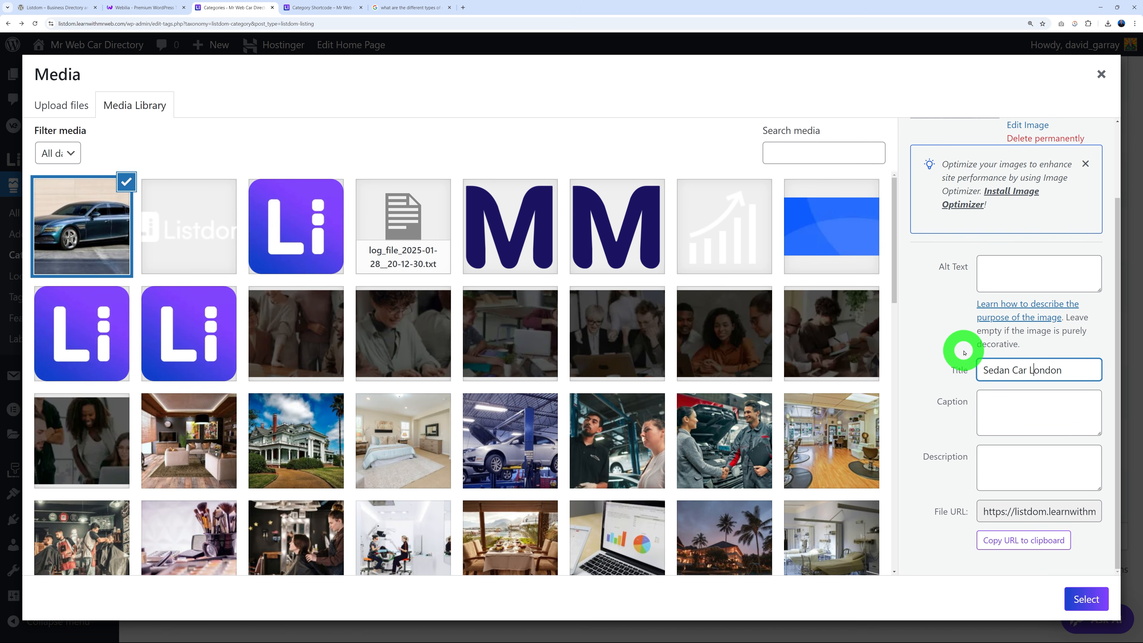
left_click(1011, 409)
left_click(1021, 464)
key("ctrl+v")
scroll(1085, 471, "up", 3)
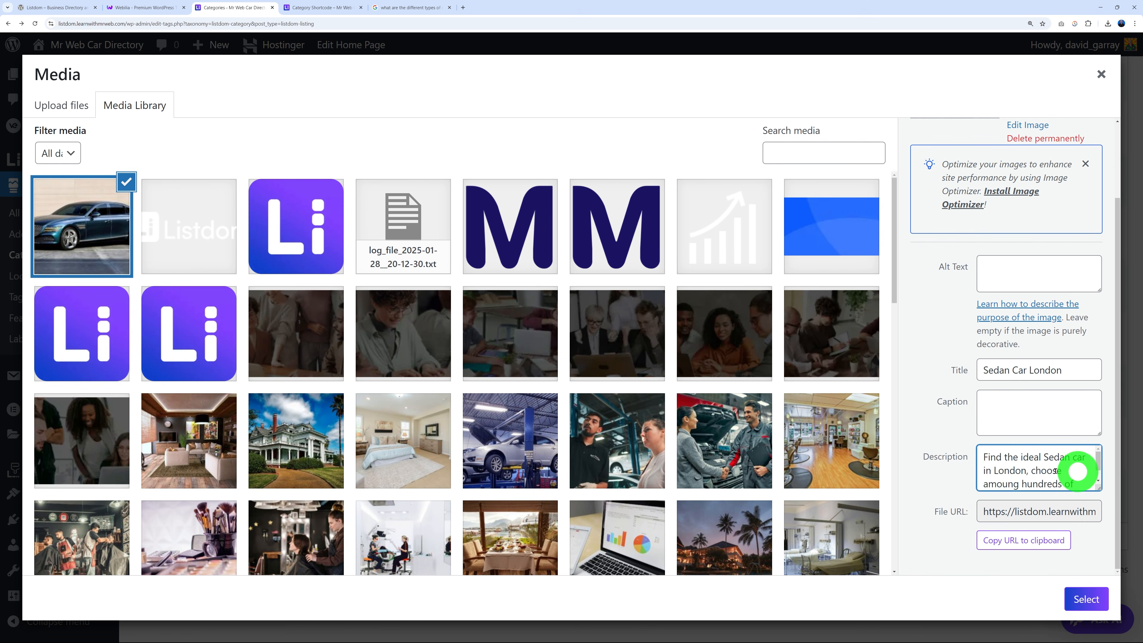
scroll(1083, 470, "down", 2)
left_click(1042, 405)
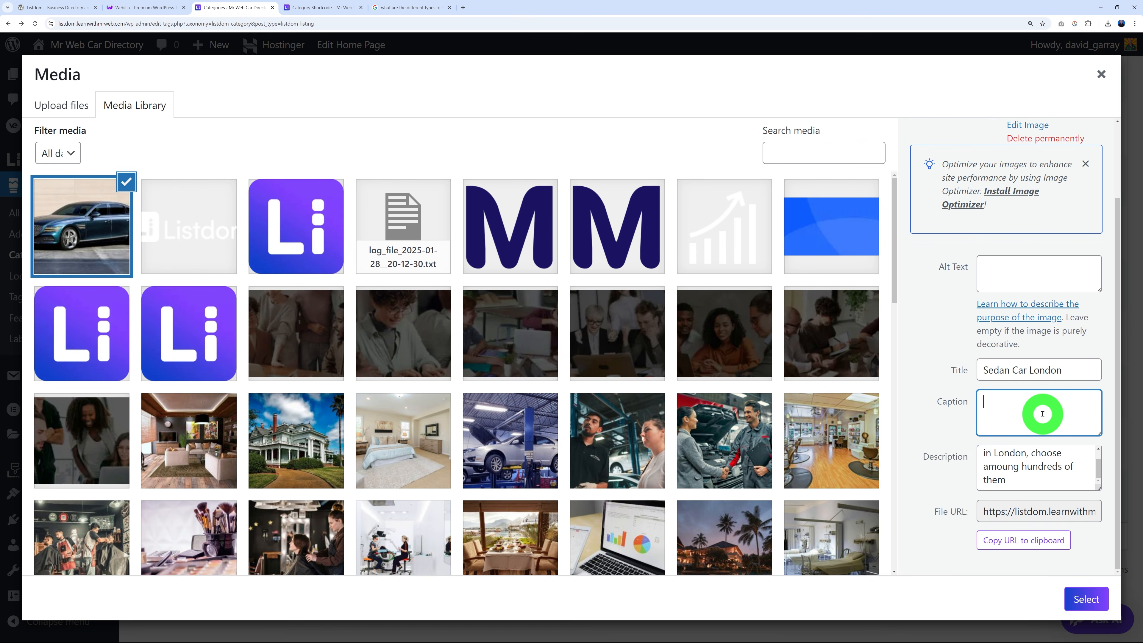
type("Find the ideal Sedan car in London, choose amoung hundreds of them")
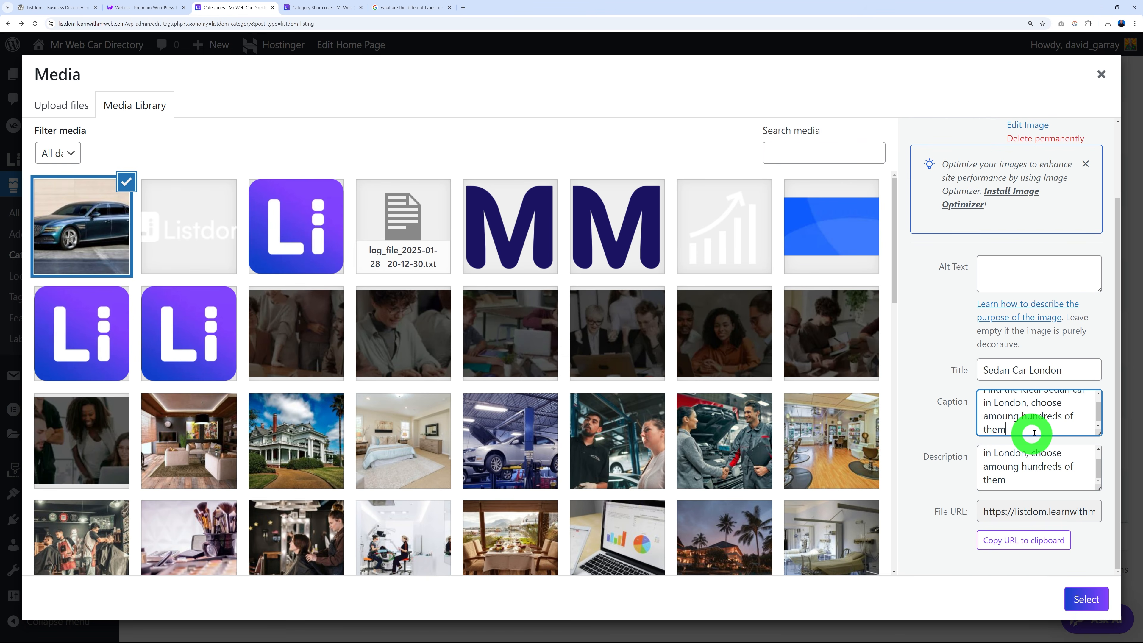
left_click(1090, 601)
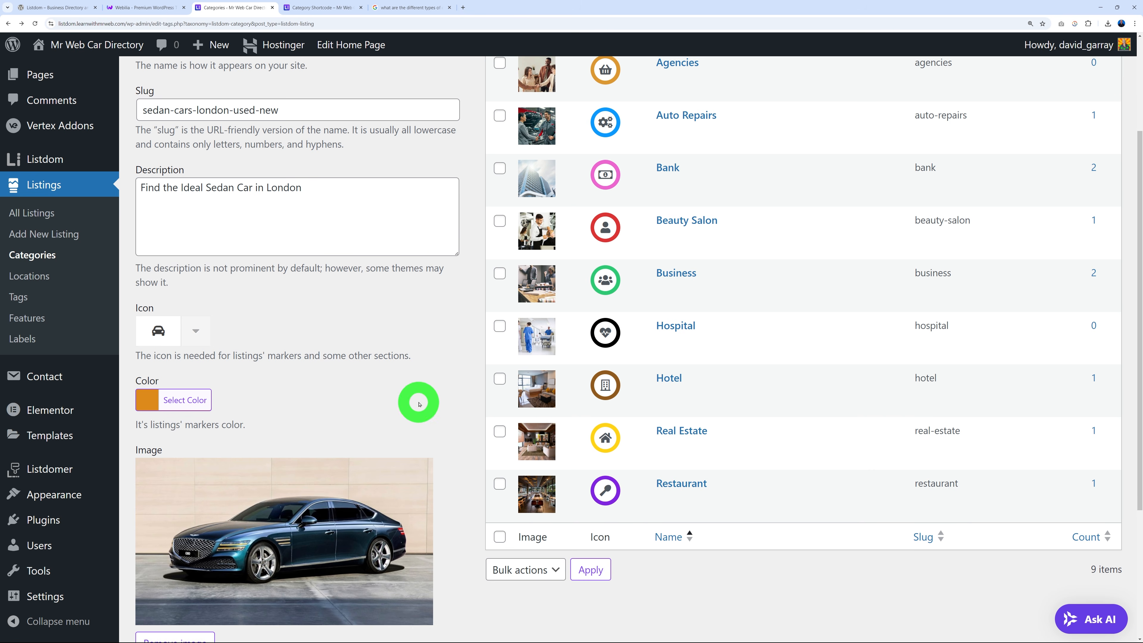
Save the new Sedan category and check its row in the category table.
scroll(419, 404, "down", 5)
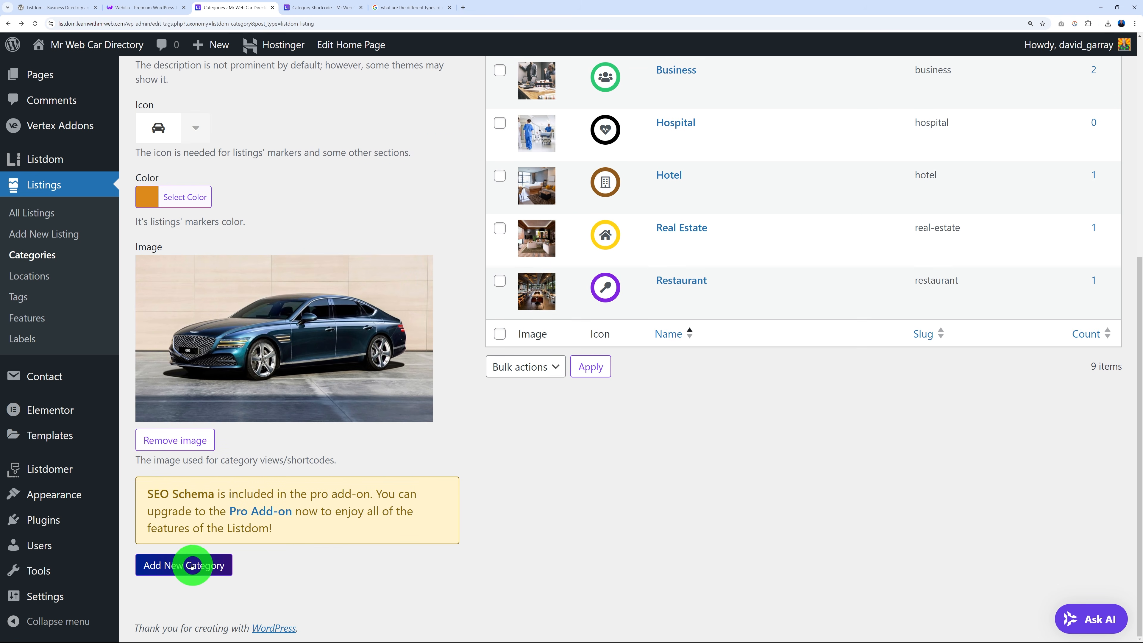
left_click(196, 568)
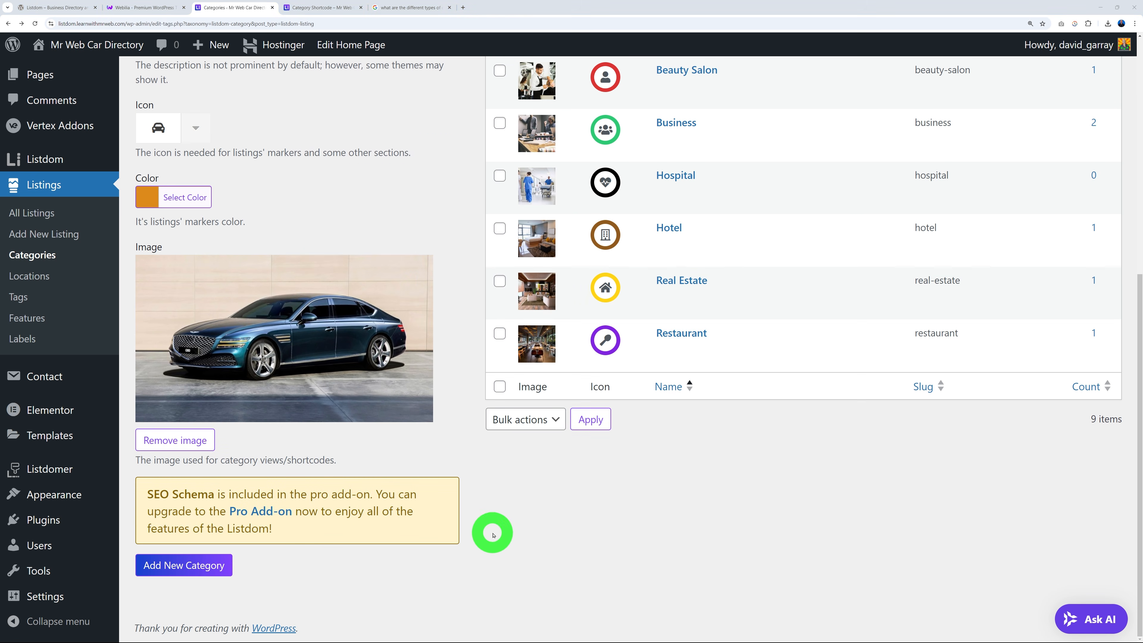
scroll(469, 534, "up", 5)
scroll(468, 534, "up", 3)
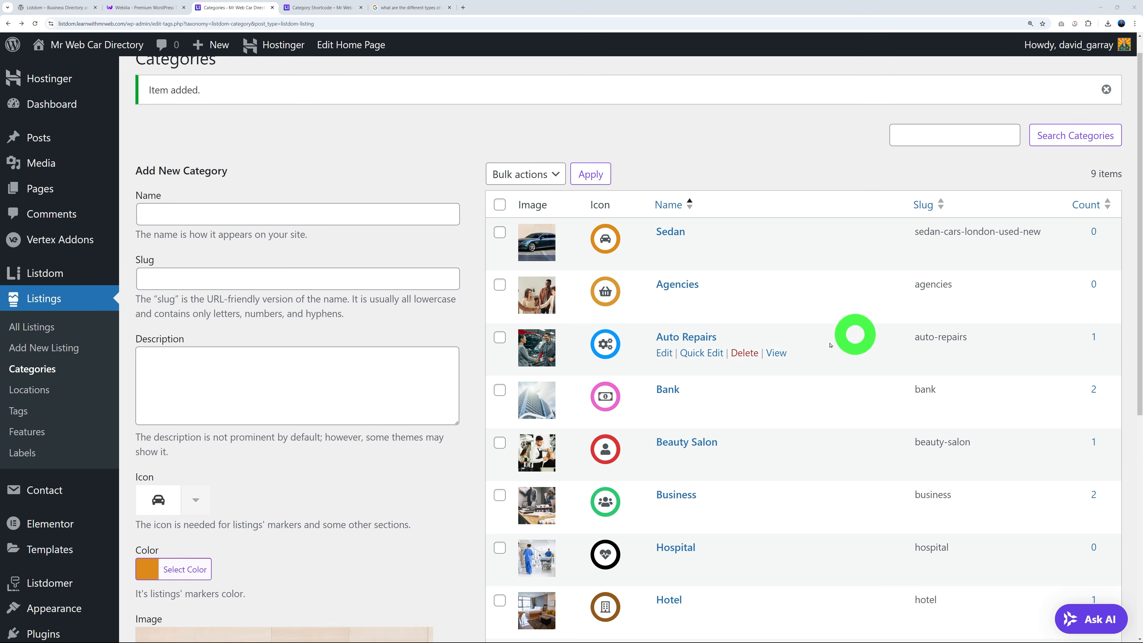
scroll(464, 450, "down", 4)
scroll(467, 427, "down", 4)
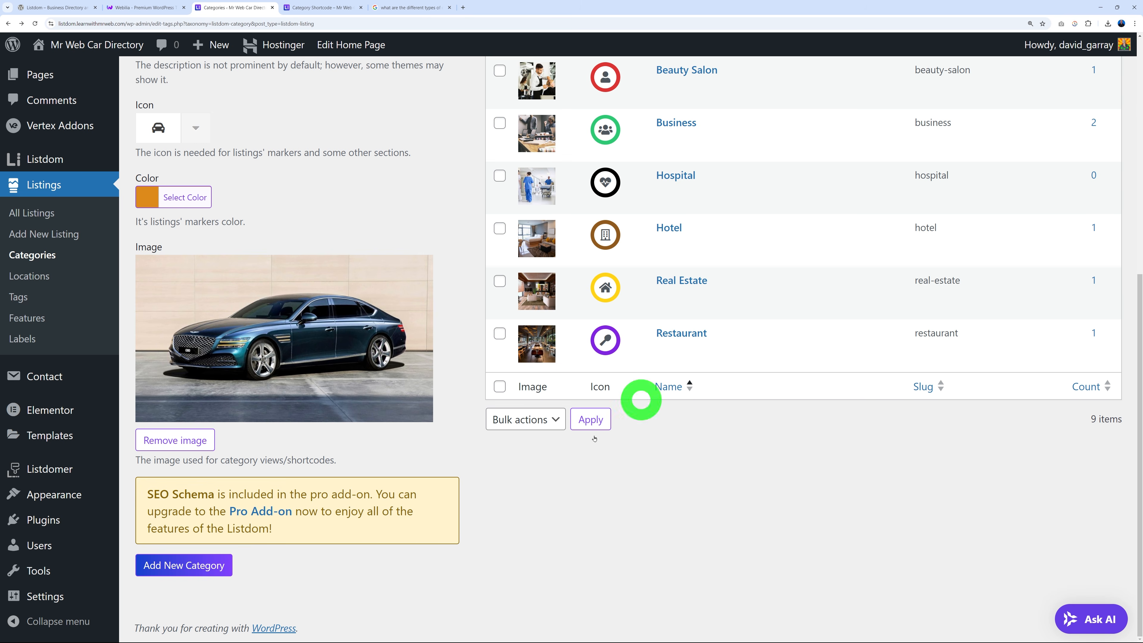
Select the Agencies and Auto Repairs categories in the list.
scroll(804, 468, "up", 5)
scroll(804, 469, "up", 5)
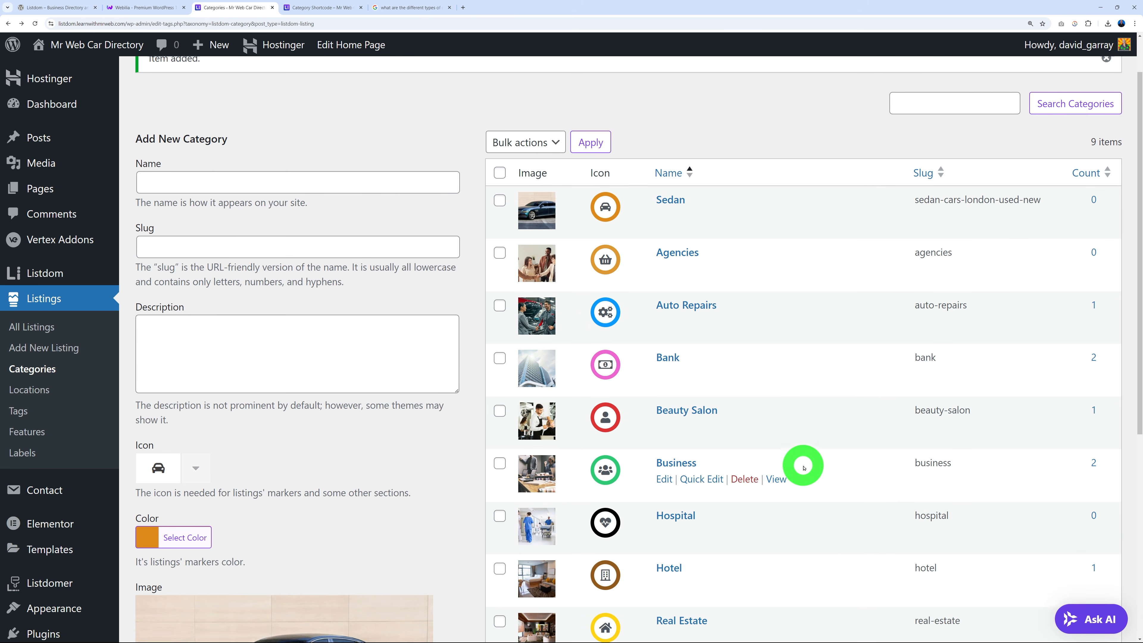
scroll(803, 468, "down", 2)
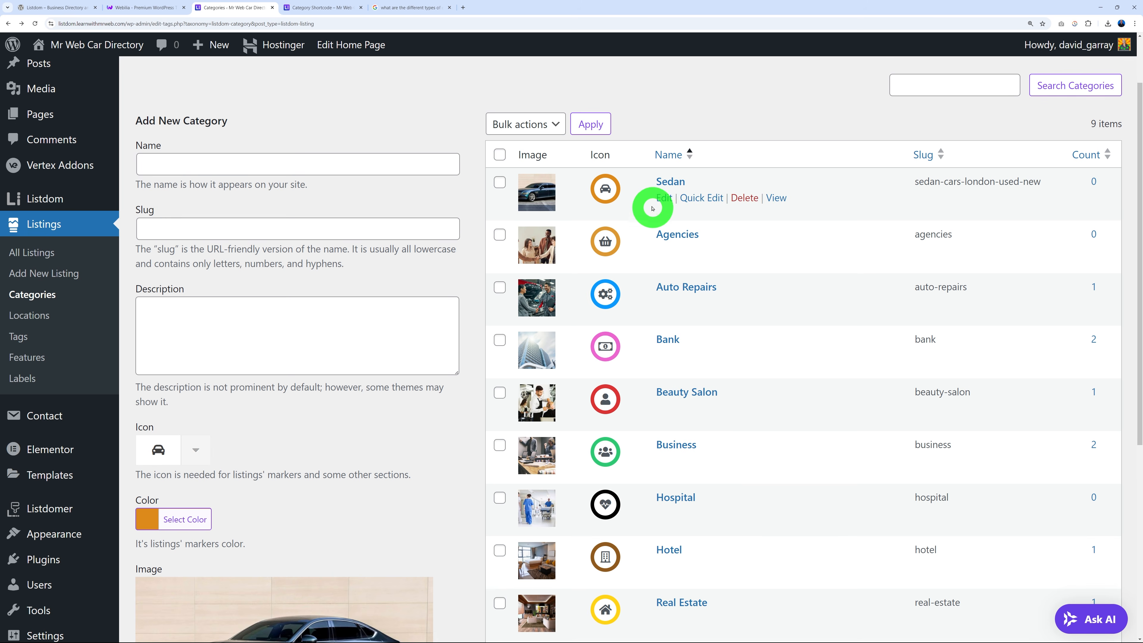
scroll(809, 287, "down", 1)
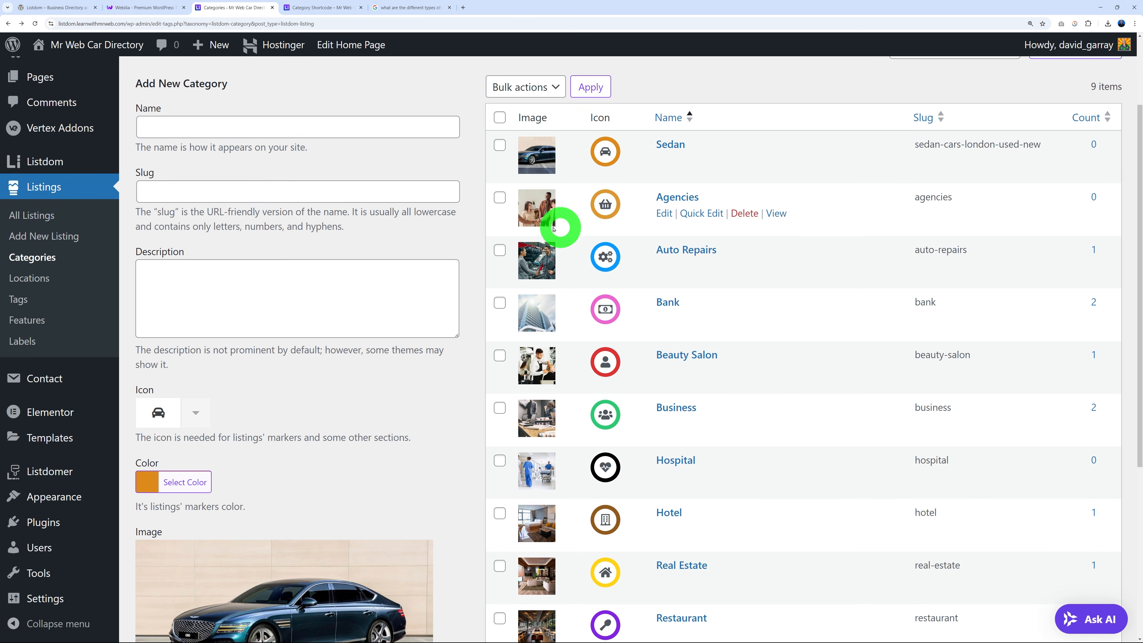
left_click(500, 197)
left_click(500, 250)
Also select Bank and Beauty Salon, then dismiss Bulk actions without deleting anything.
left_click(503, 305)
left_click(500, 356)
left_click(526, 87)
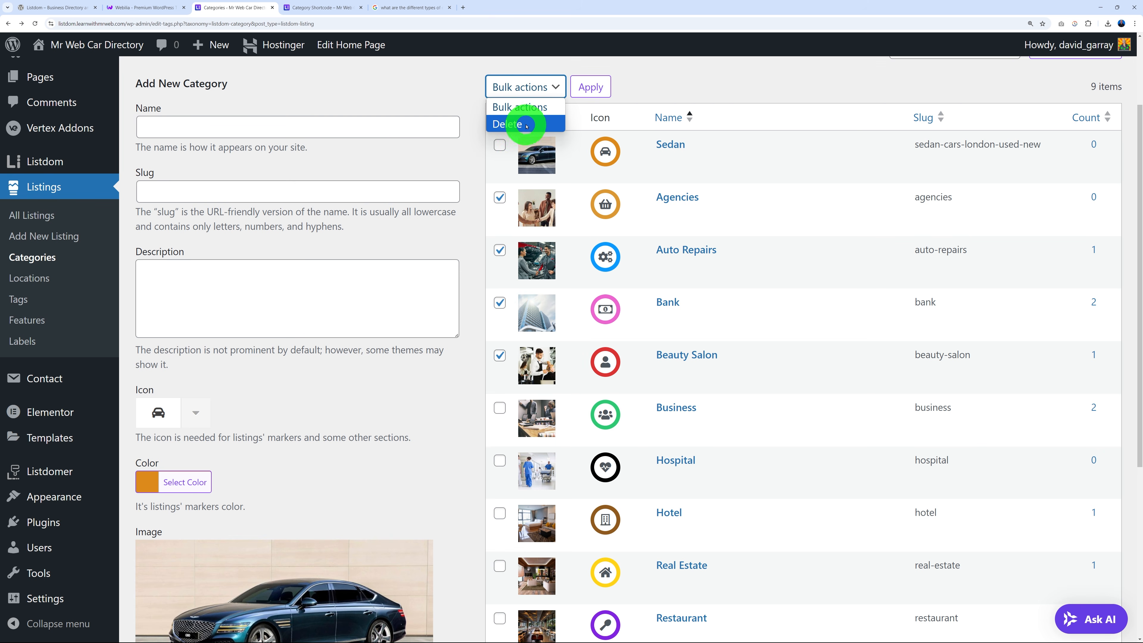
left_click(670, 87)
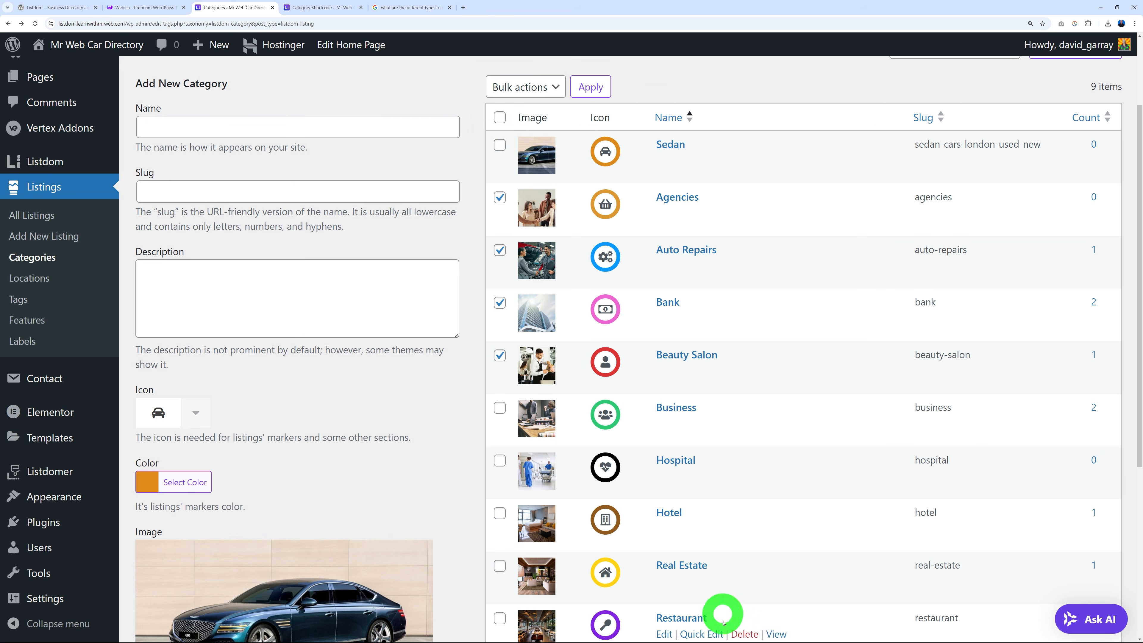
Unselect all four categories and go to the Listings Locations page.
left_click(500, 355)
left_click(500, 303)
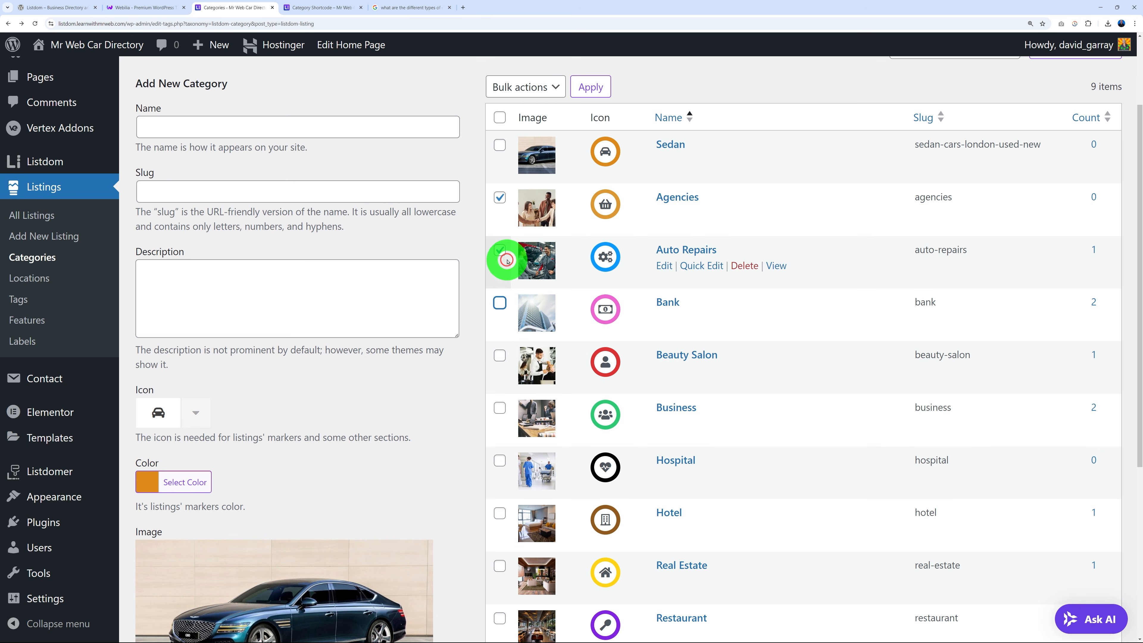
left_click(502, 252)
left_click(499, 198)
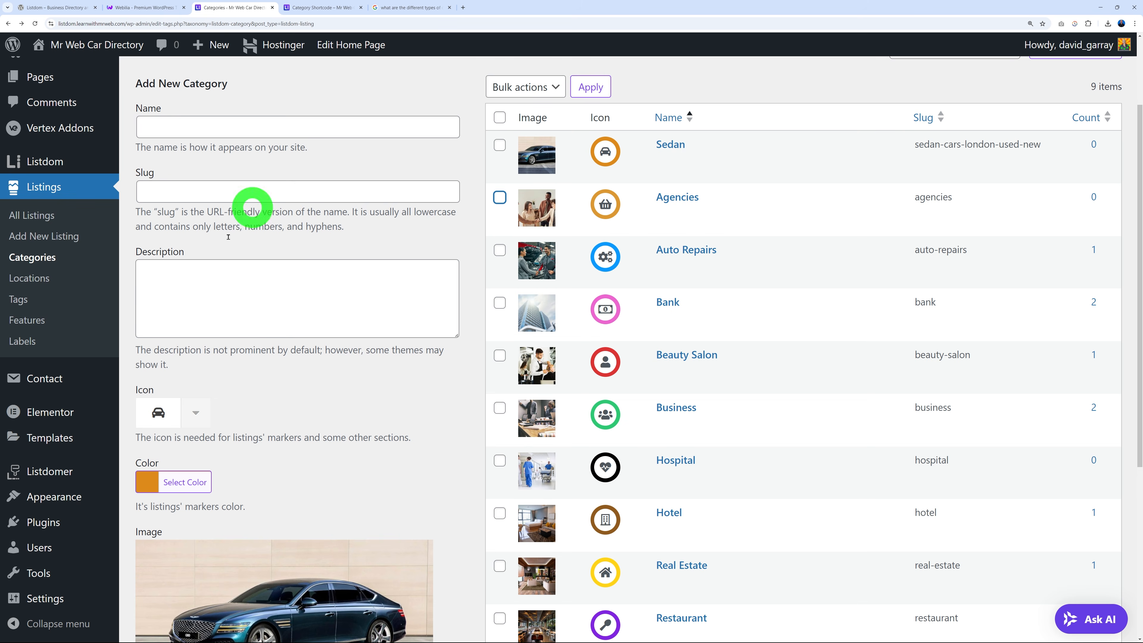
left_click(44, 279)
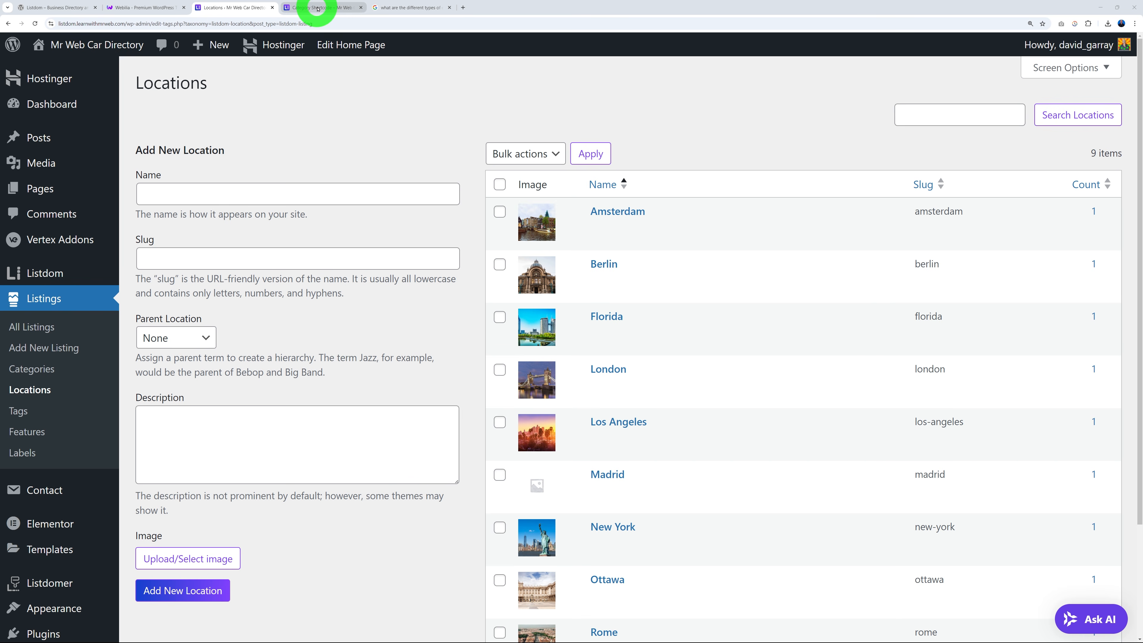
Enter Manchester as the new location name and find-cars-in-manchester as its slug.
mouse_move(318, 9)
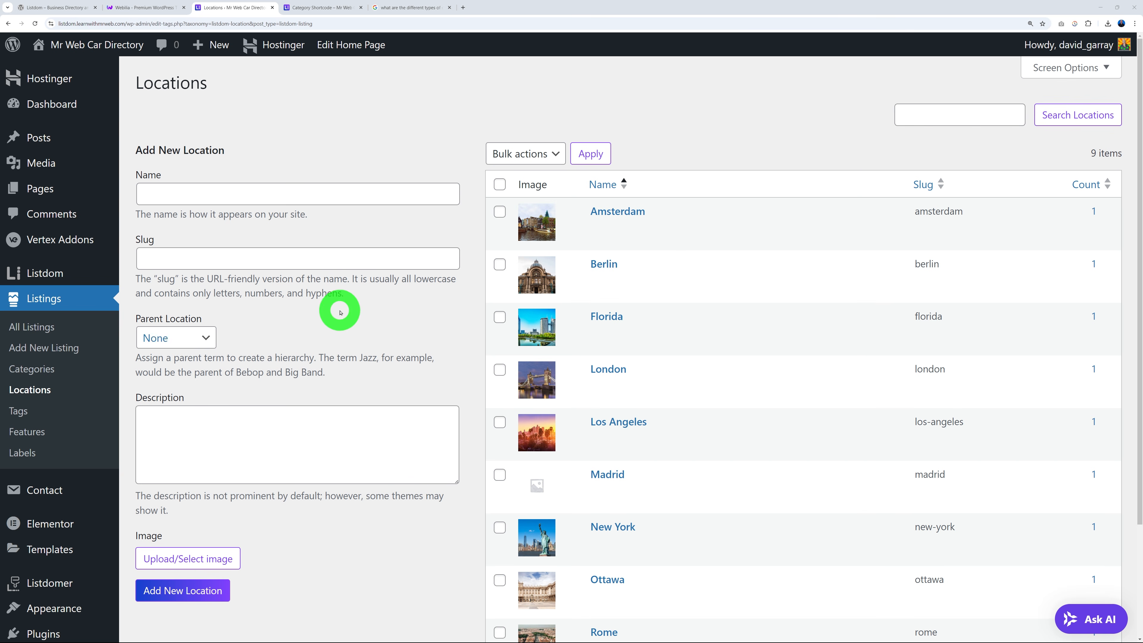
left_click(297, 198)
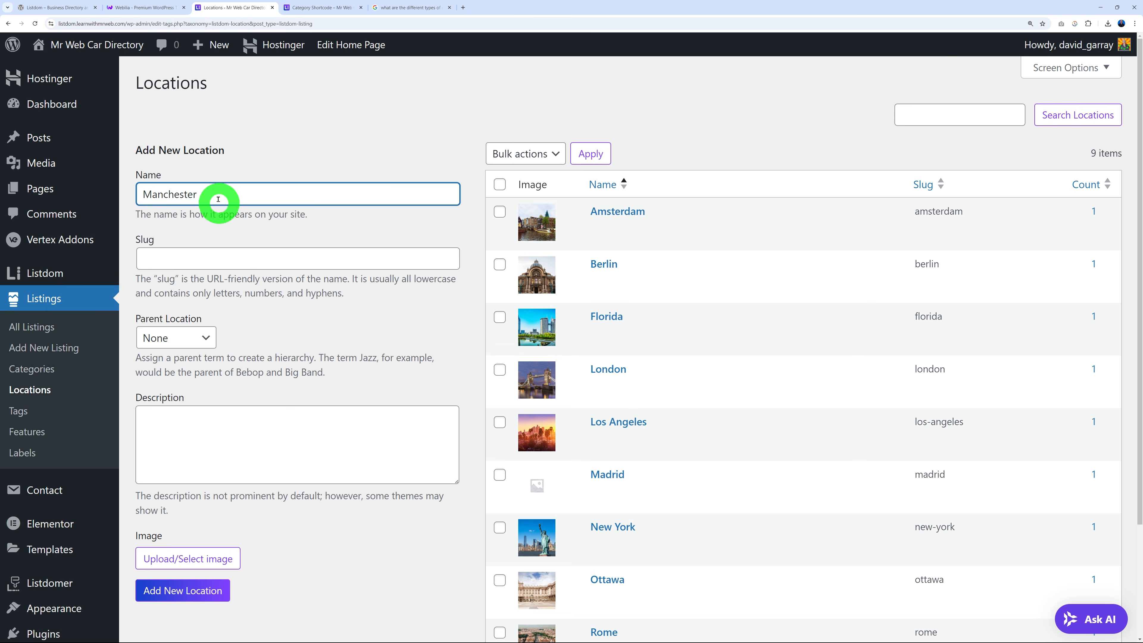
left_click(230, 265)
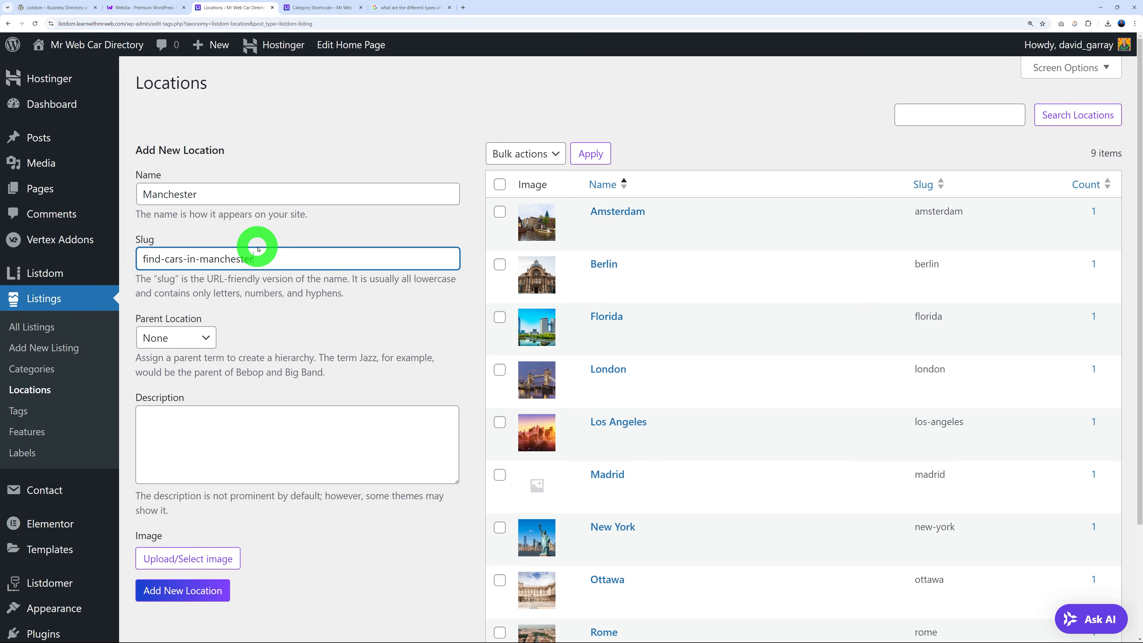
left_click(331, 341)
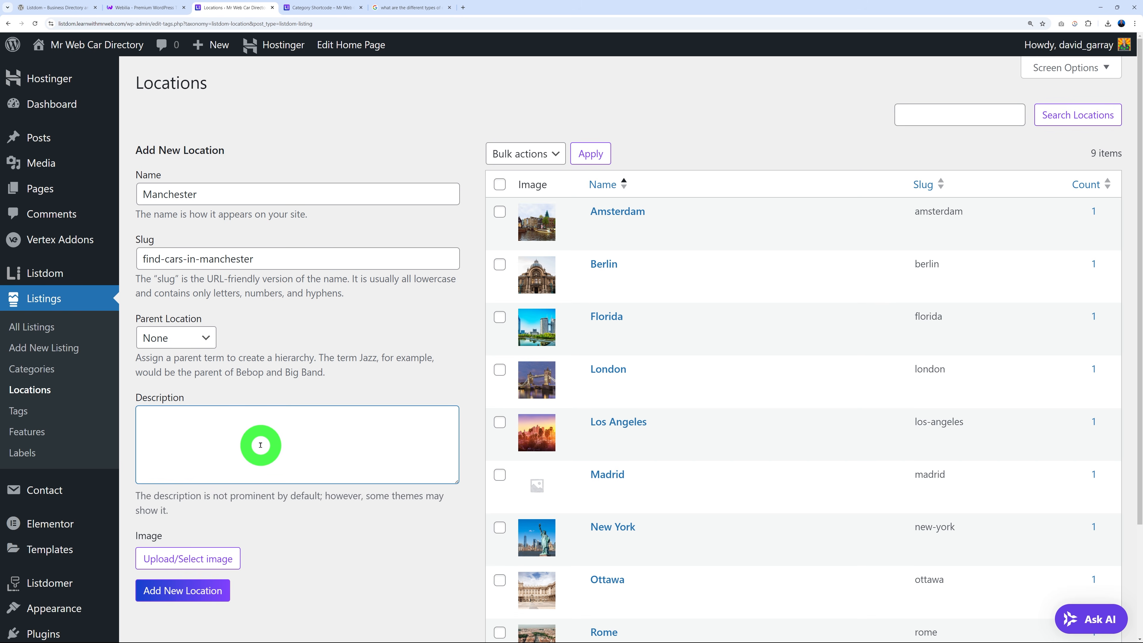
View the live Amsterdam location page and its subtitle, then return to the Manchester form.
left_click(320, 10)
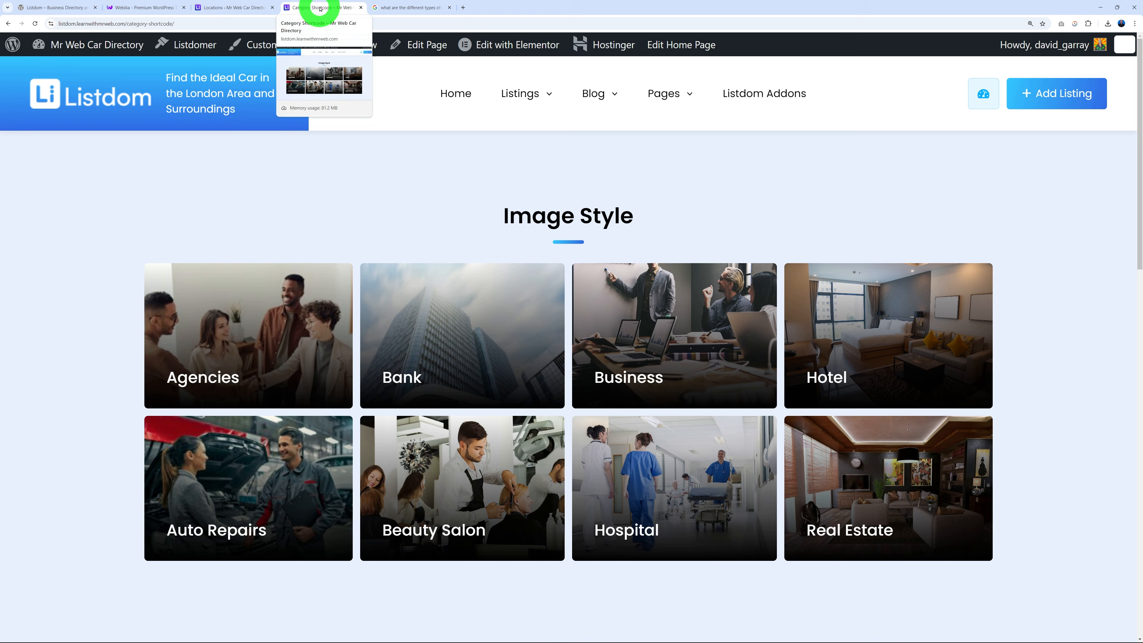
mouse_move(545, 94)
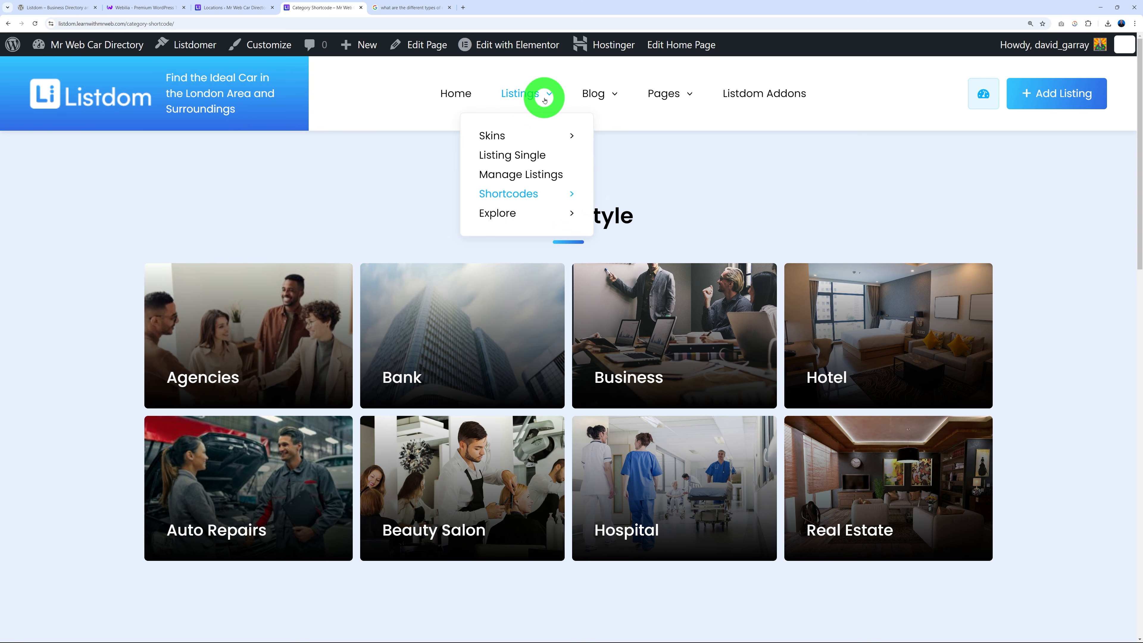
mouse_move(529, 189)
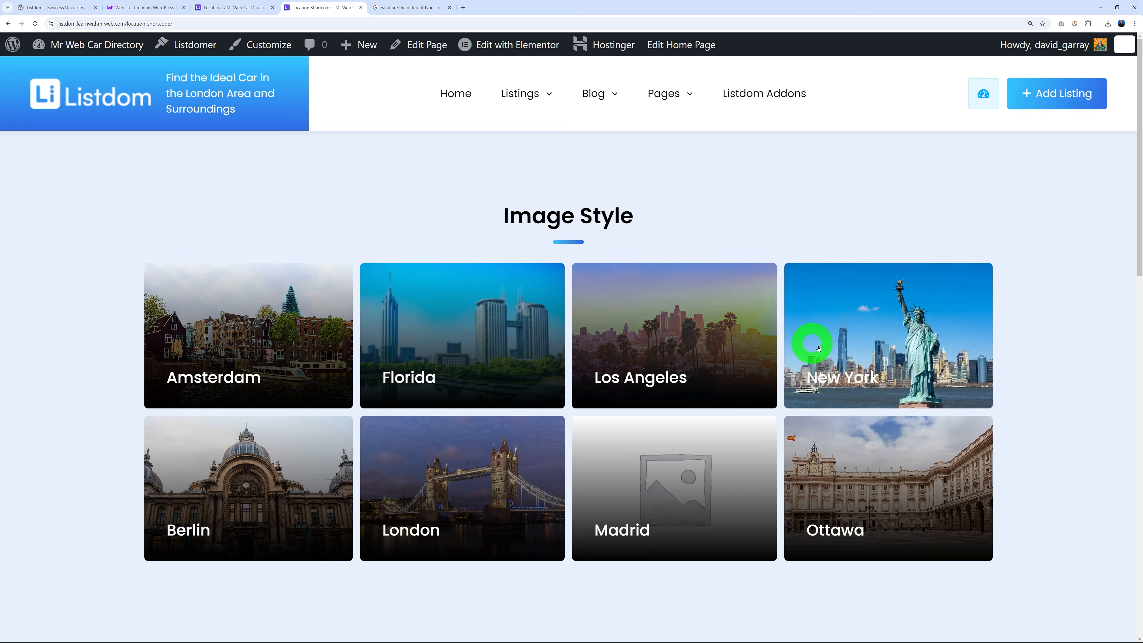
left_click(227, 376)
left_click_drag(378, 242, 781, 245)
left_click(669, 283)
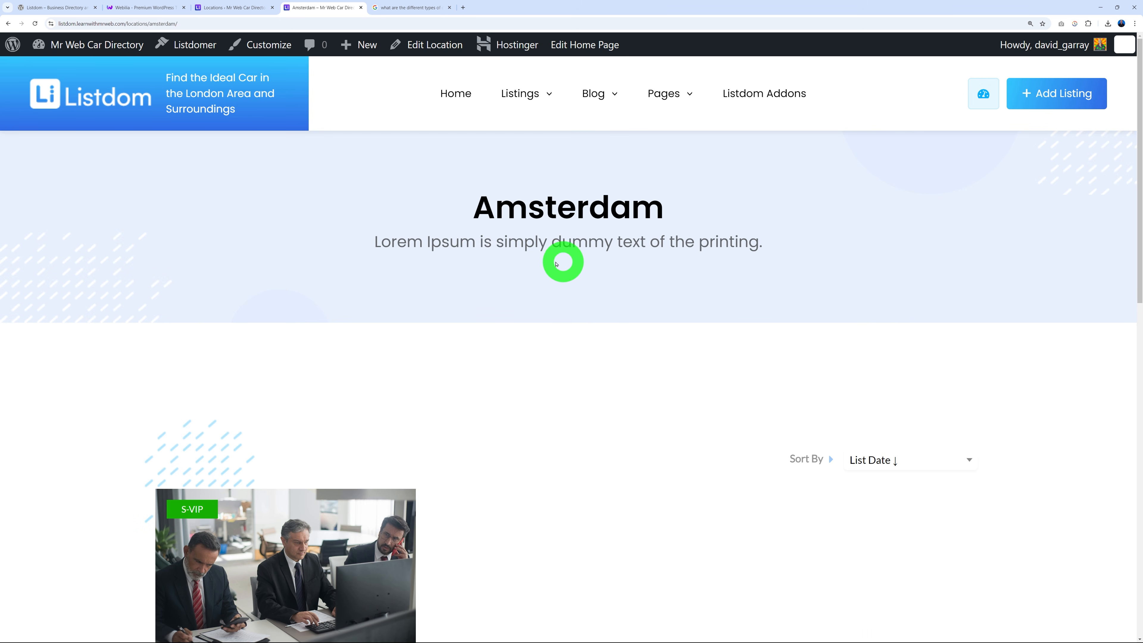
left_click(241, 8)
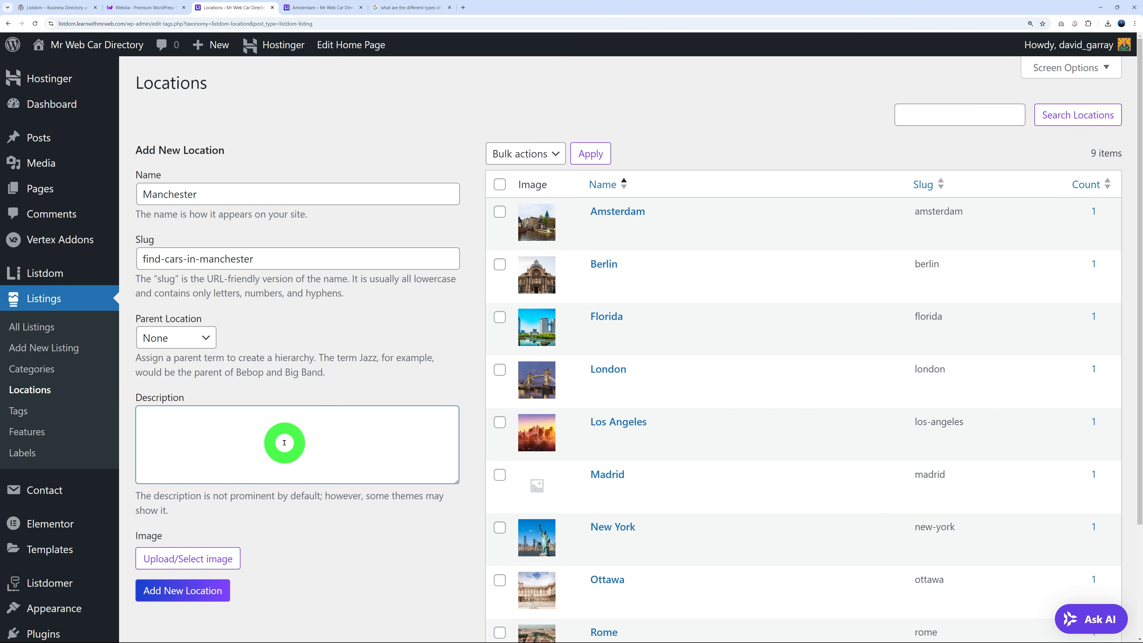
Paste the Manchester description and upload the Manchester skyline photo to the media library.
type("Find the ideal car in Manchester, UK. Choose among hundreds of different listings.")
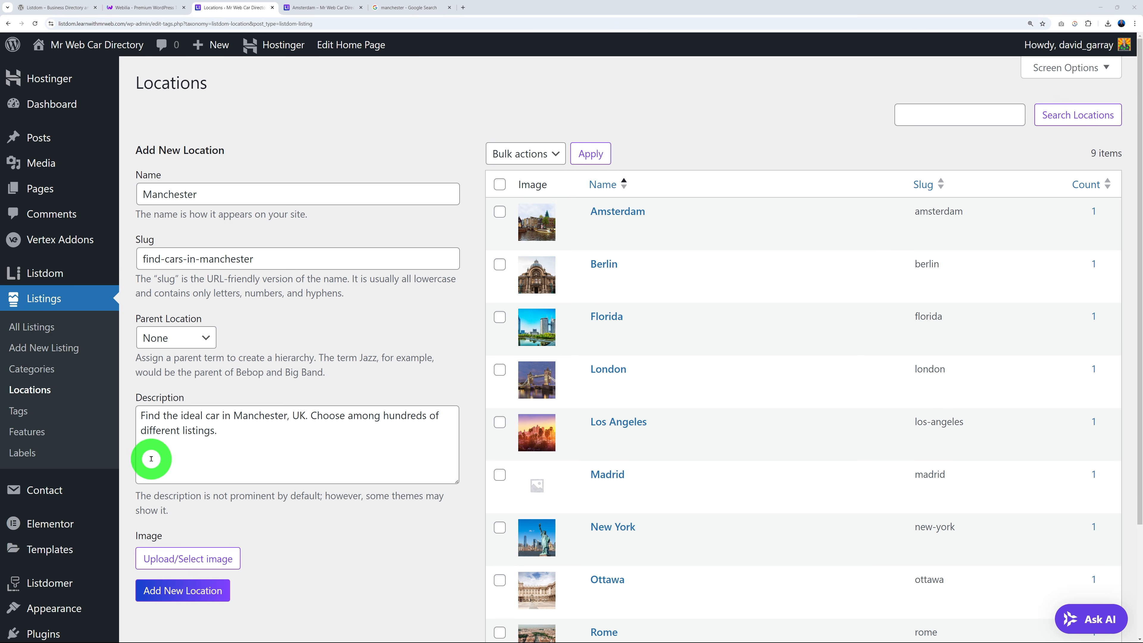
scroll(360, 458, "down", 2)
scroll(358, 458, "down", 1)
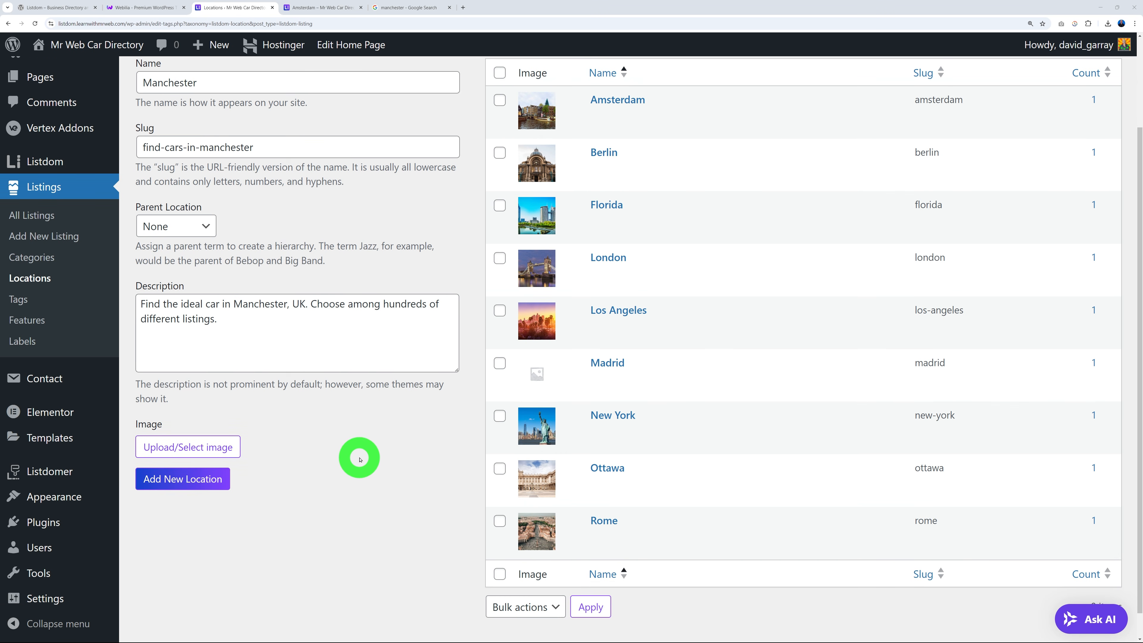
left_click(232, 447)
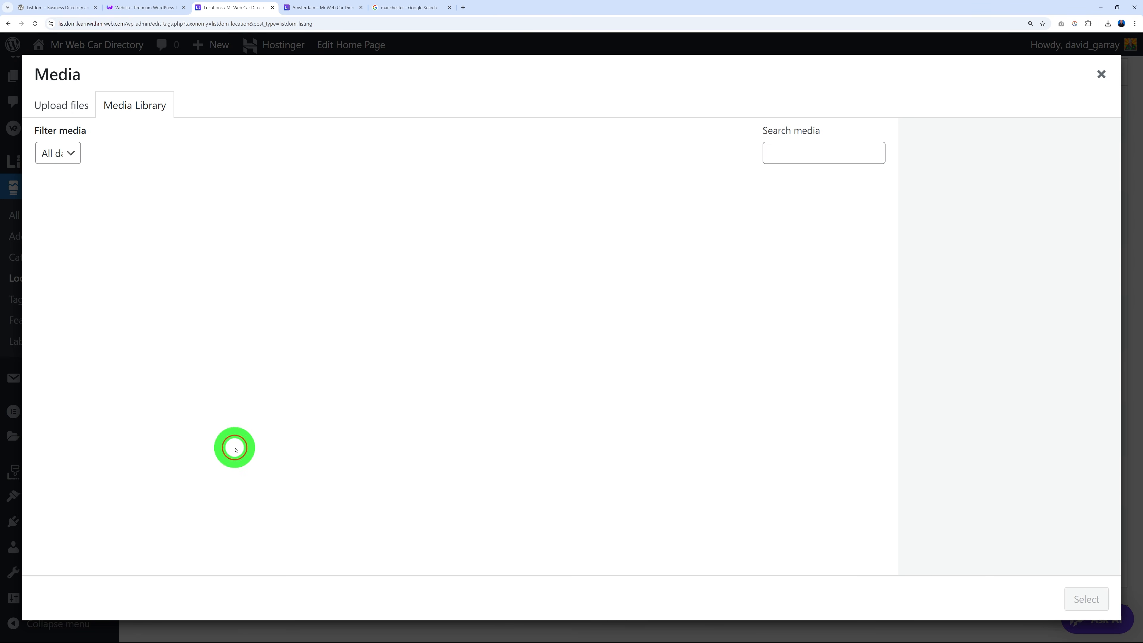
left_click(88, 113)
left_click(576, 344)
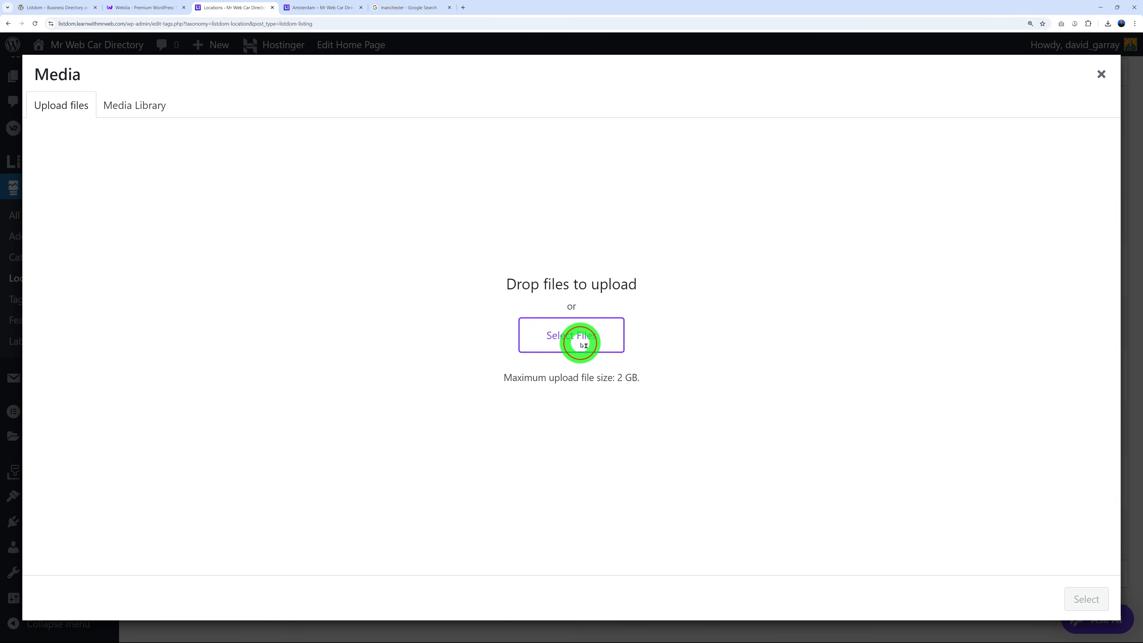
left_click(296, 124)
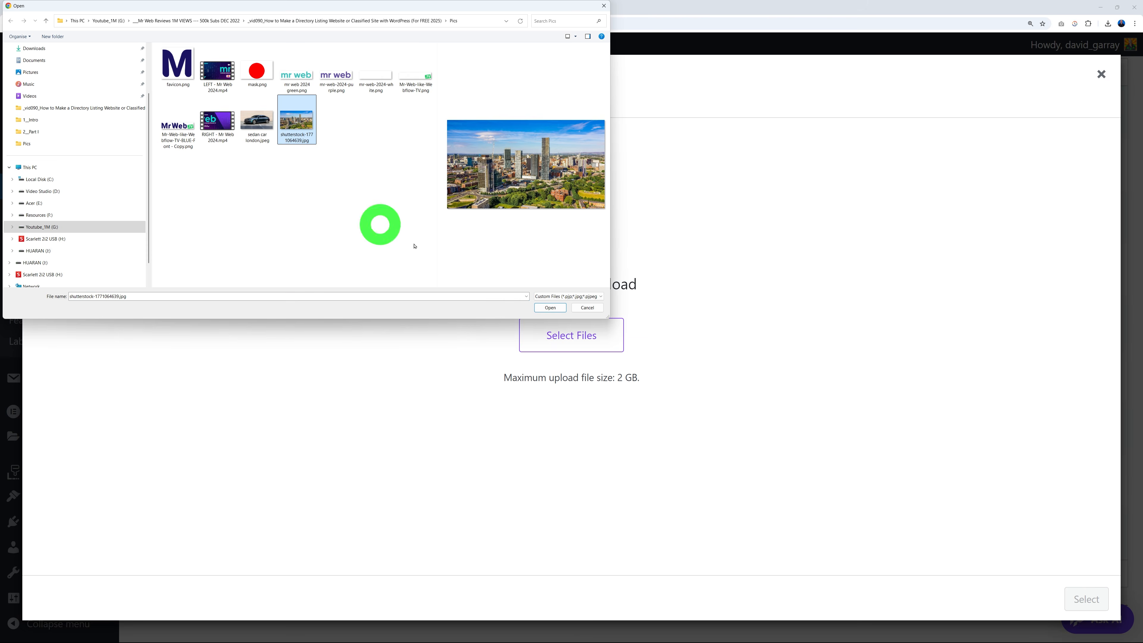
left_click(550, 308)
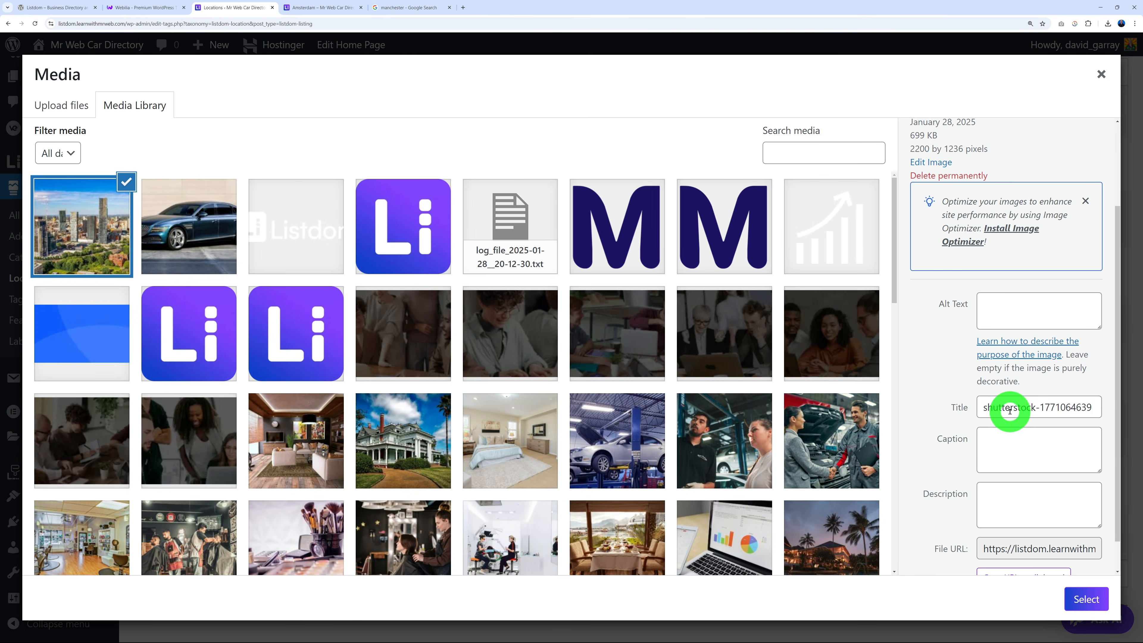
Clear the photo's title, use it as the location image, and add Manchester.
triple_click(1010, 411)
key("BackSpace")
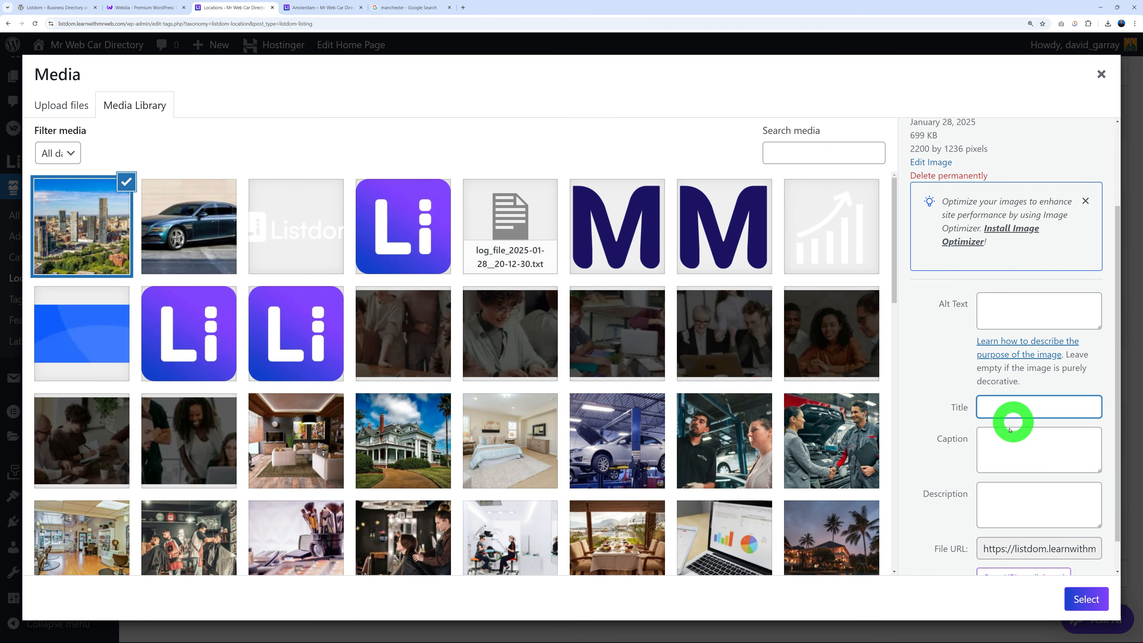
scroll(1021, 450, "down", 1)
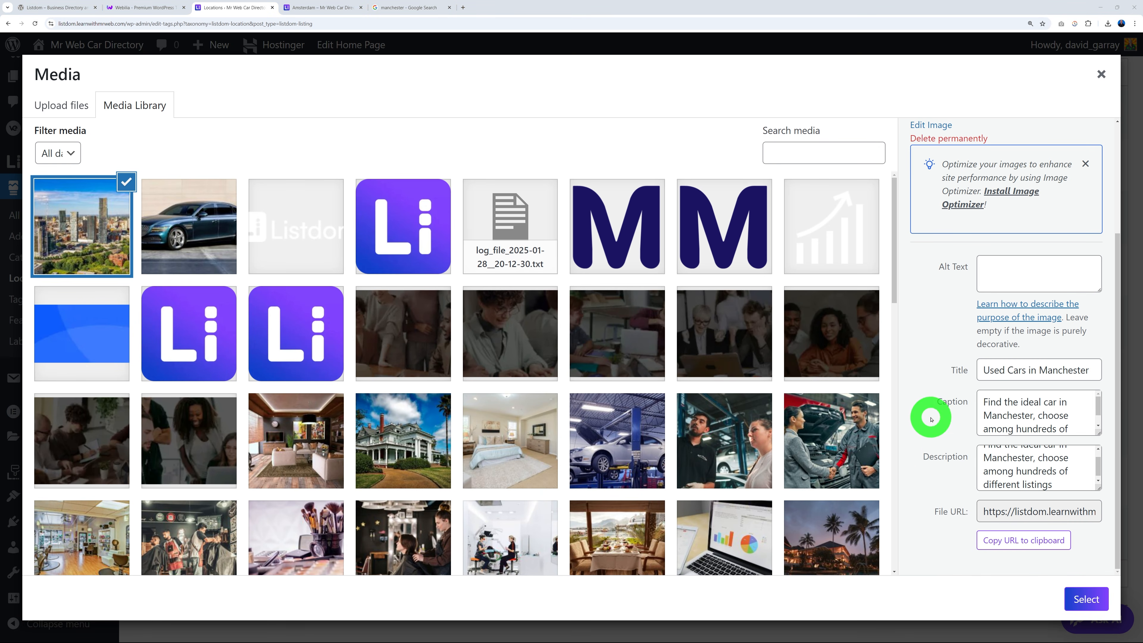
left_click_drag(1099, 409, 1099, 417)
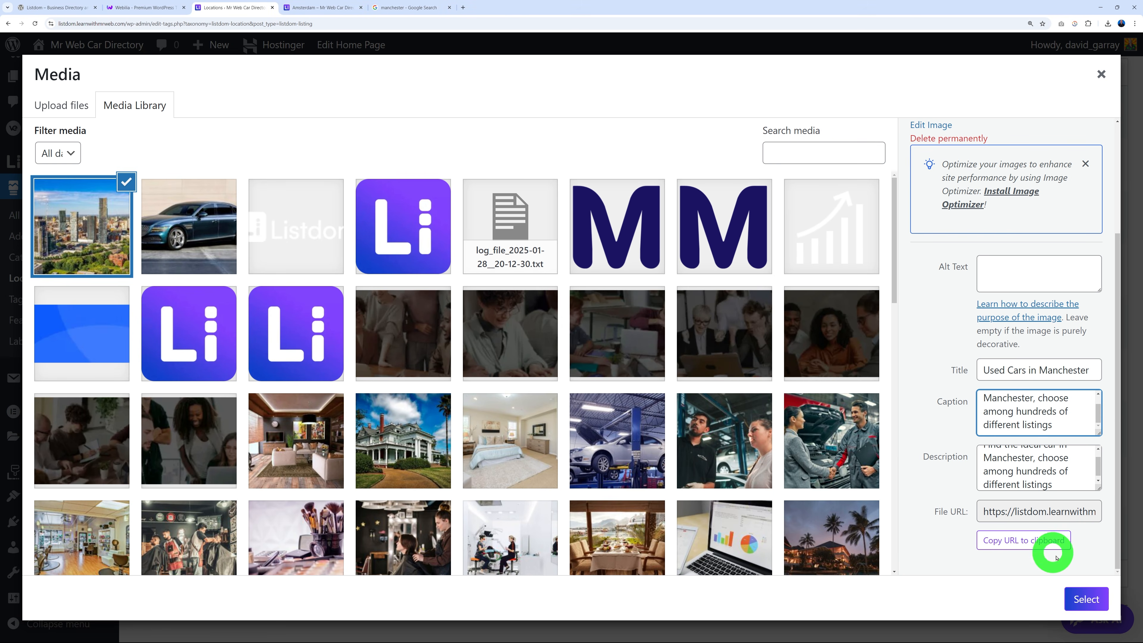
left_click(1086, 599)
scroll(510, 528, "down", 2)
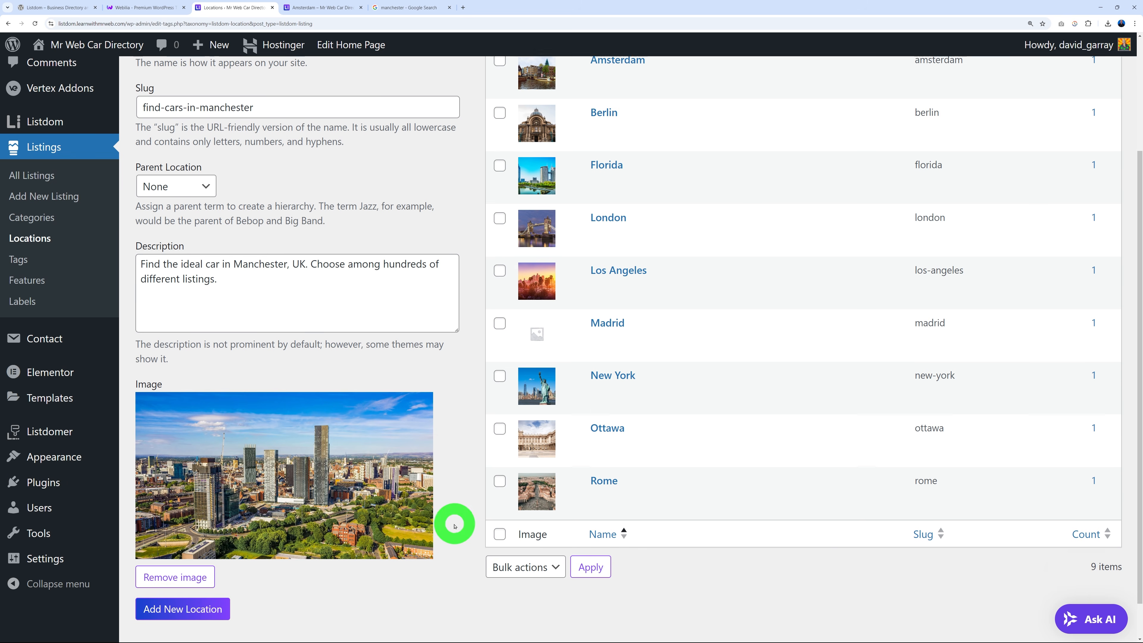
left_click(205, 567)
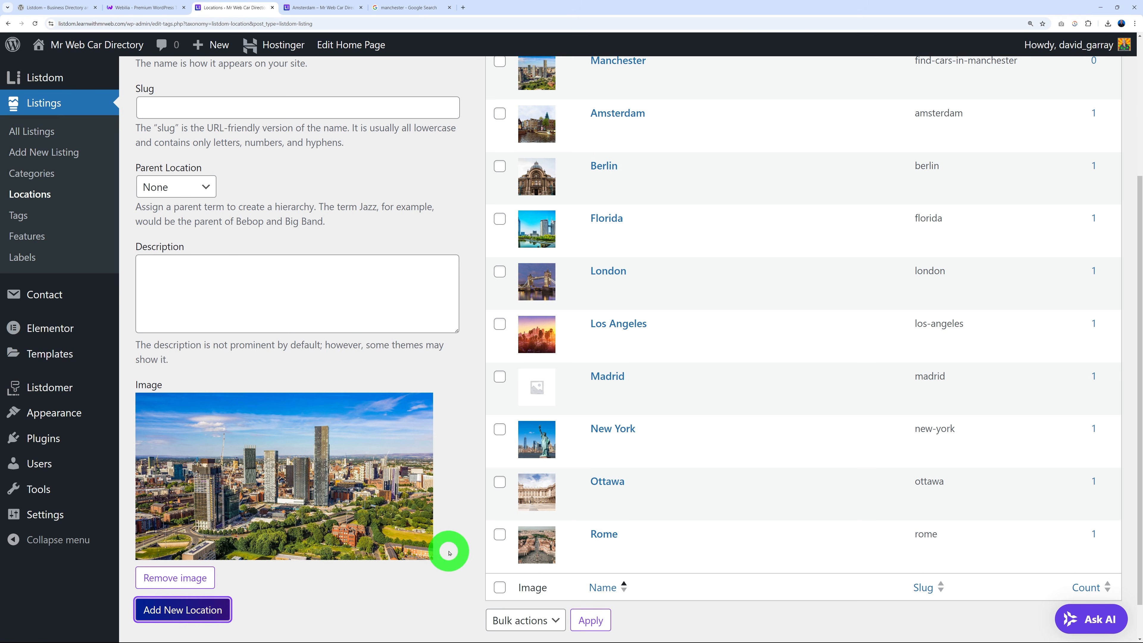
scroll(448, 545, "up", 5)
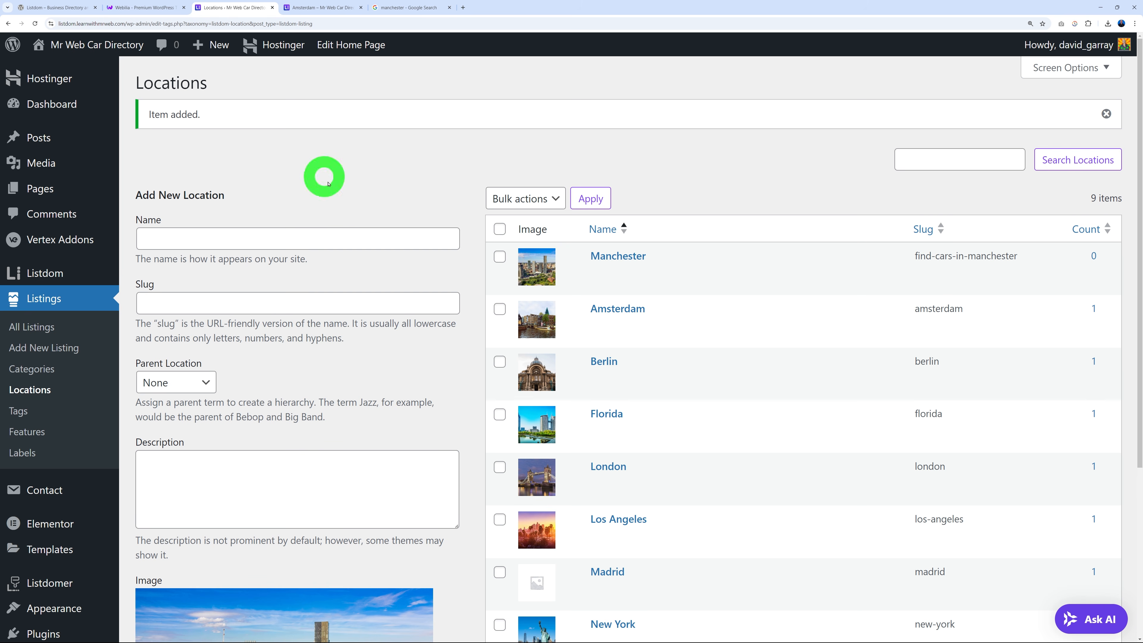
left_click(319, 7)
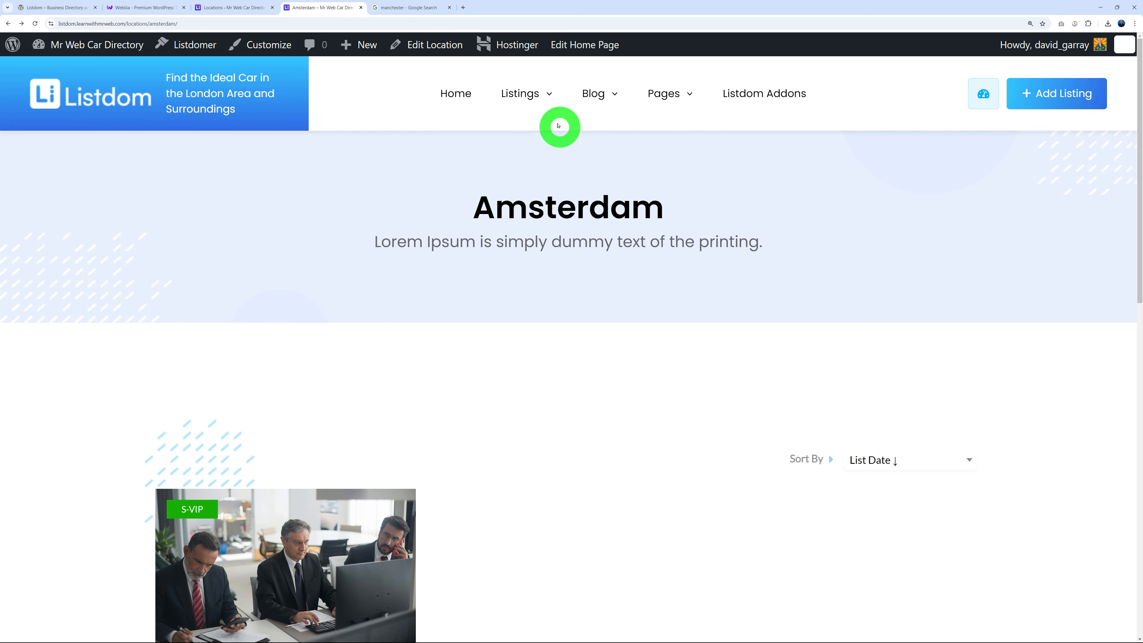
Open the live location cards page and the Manchester location page, which shows no listings.
mouse_move(531, 95)
mouse_move(528, 194)
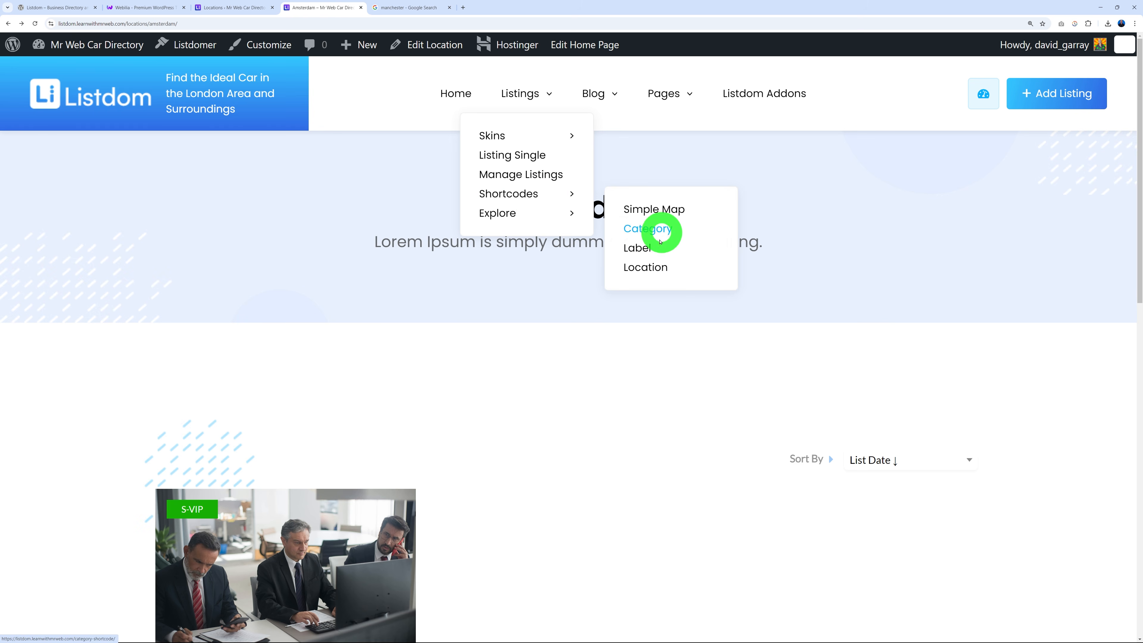
left_click(651, 266)
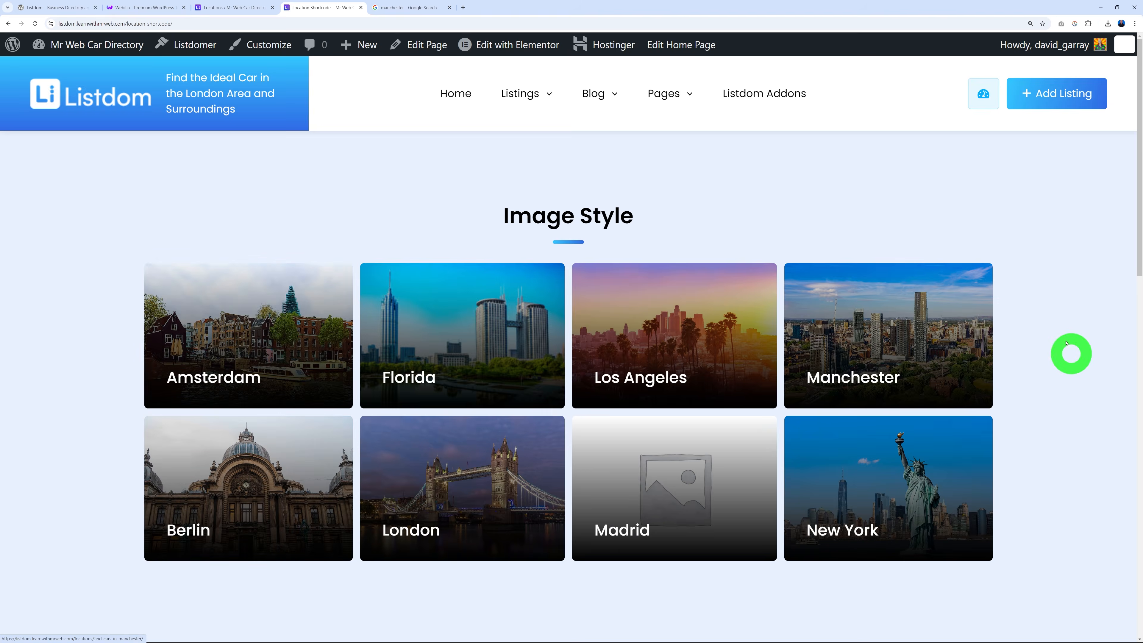
left_click(883, 374)
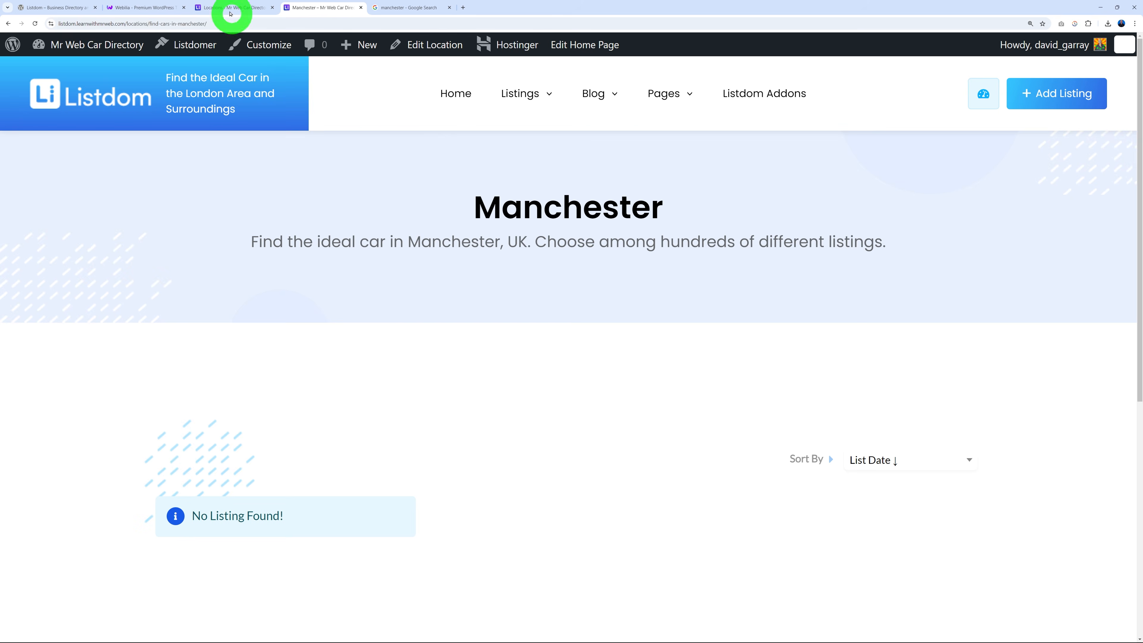
left_click(230, 8)
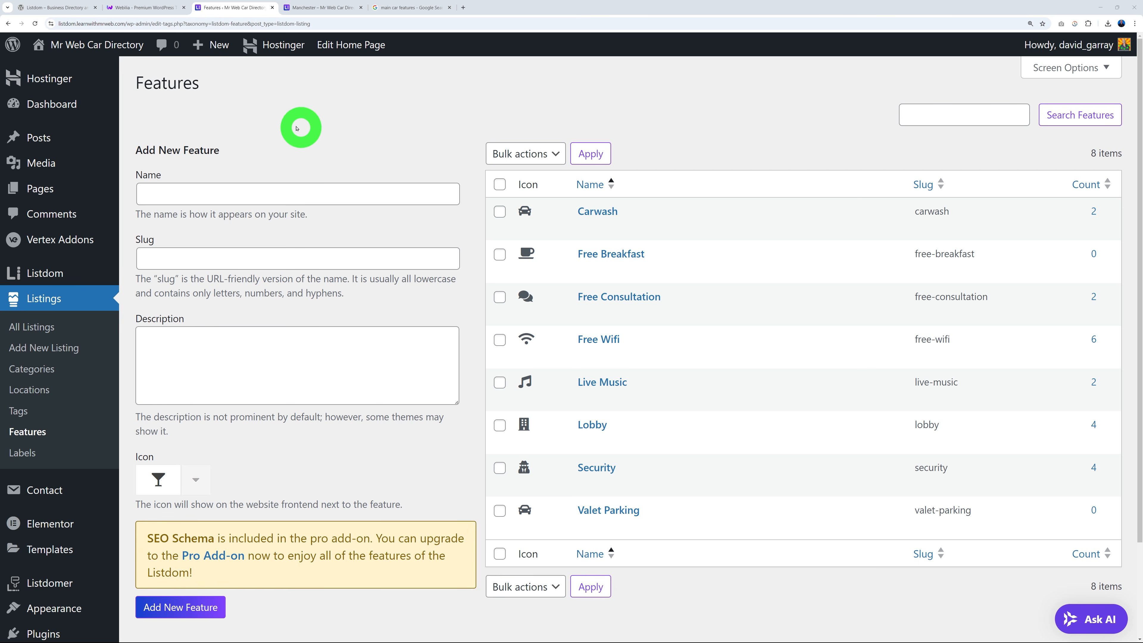
Review the Features page heading and the car features search results.
left_click_drag(129, 85, 218, 87)
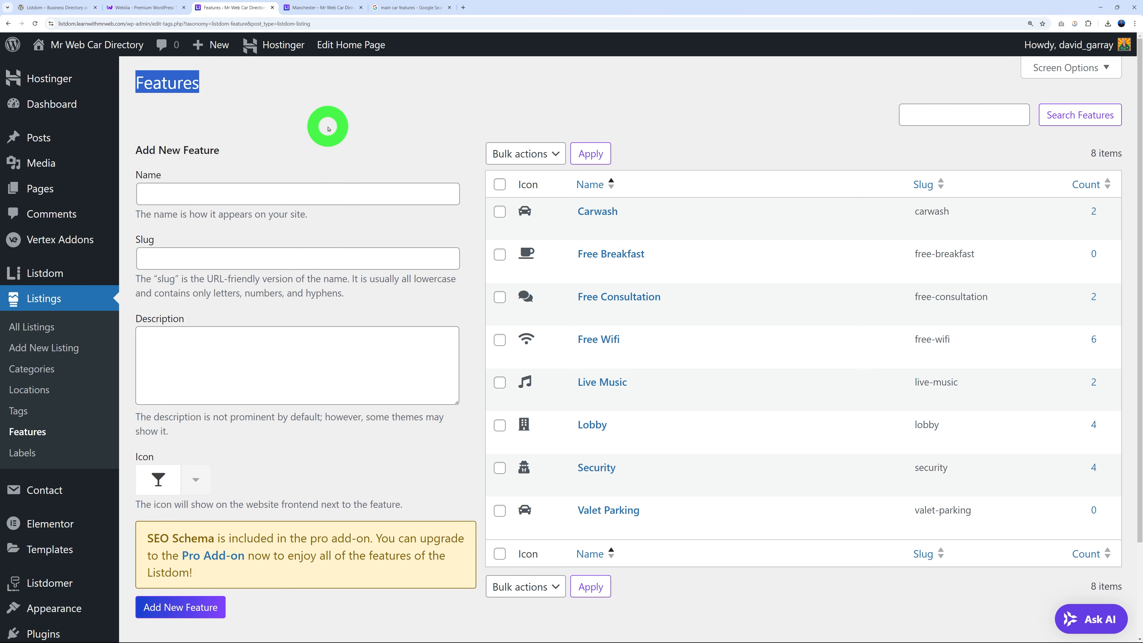
left_click(345, 127)
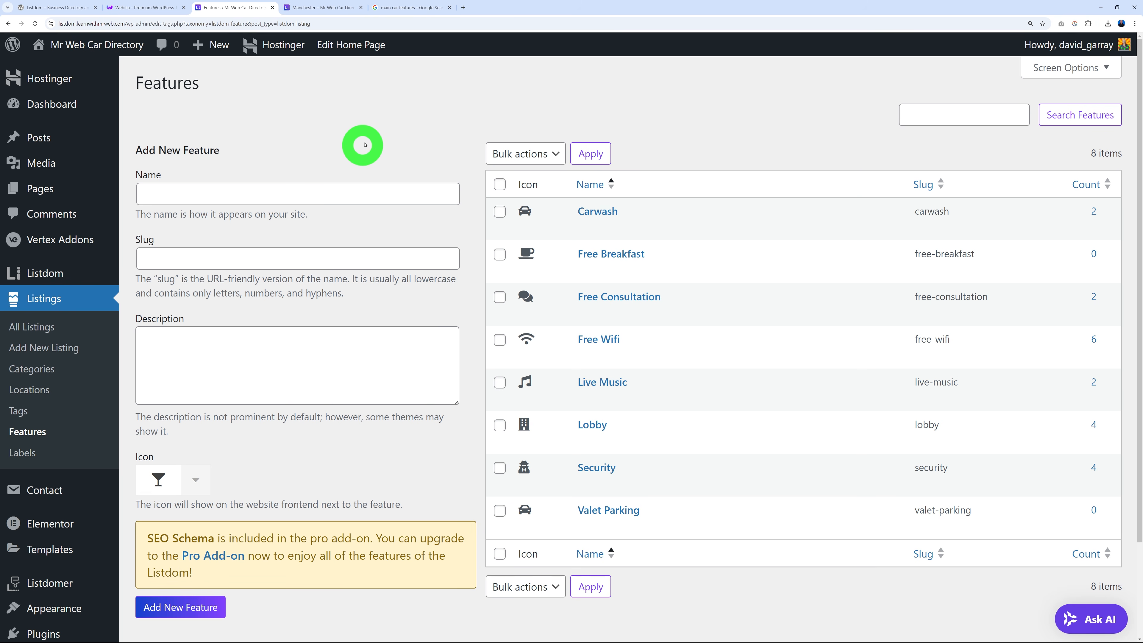
left_click(409, 8)
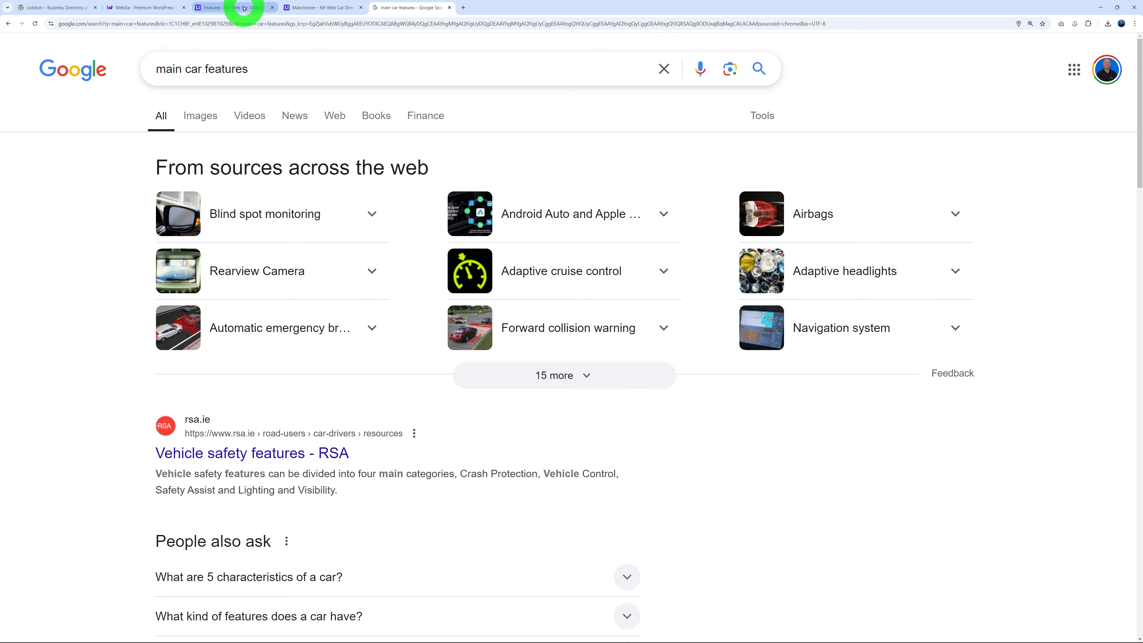
left_click(235, 8)
Add a 'Central locking' listing feature with the key icon.
left_click(302, 192)
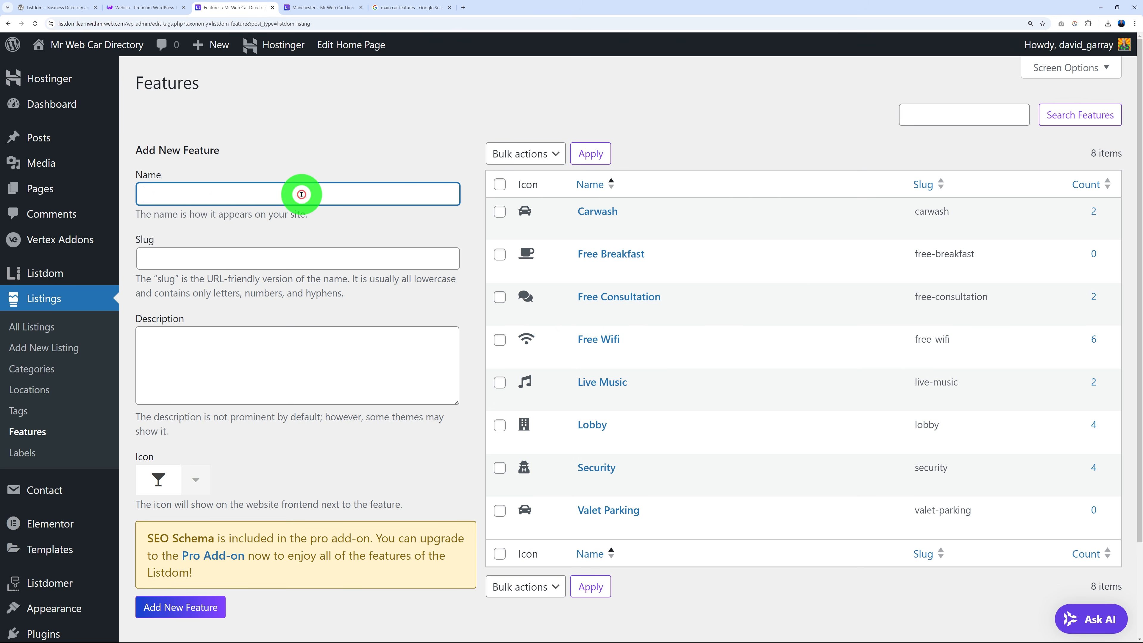
type("Central locking")
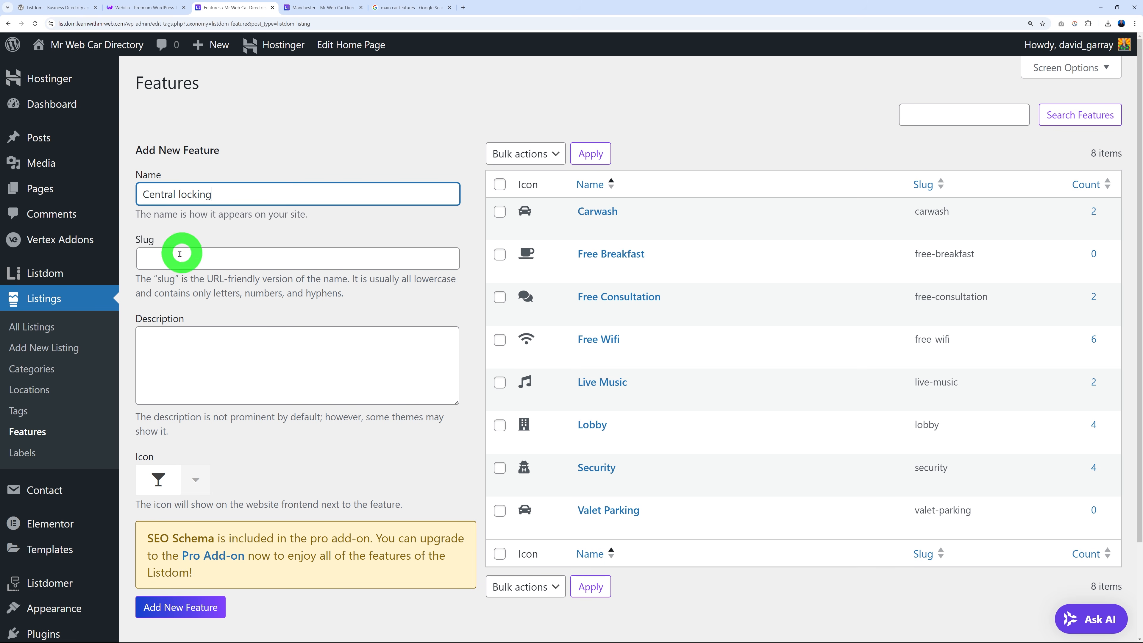
scroll(335, 419, "down", 1)
scroll(335, 420, "down", 1)
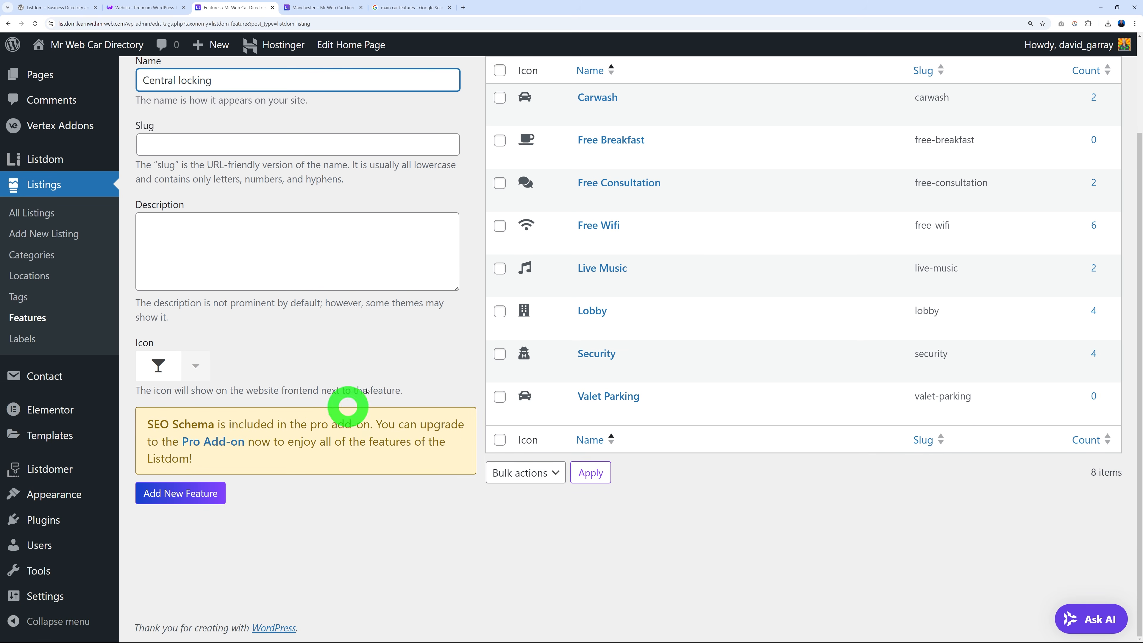
left_click(196, 366)
type("key")
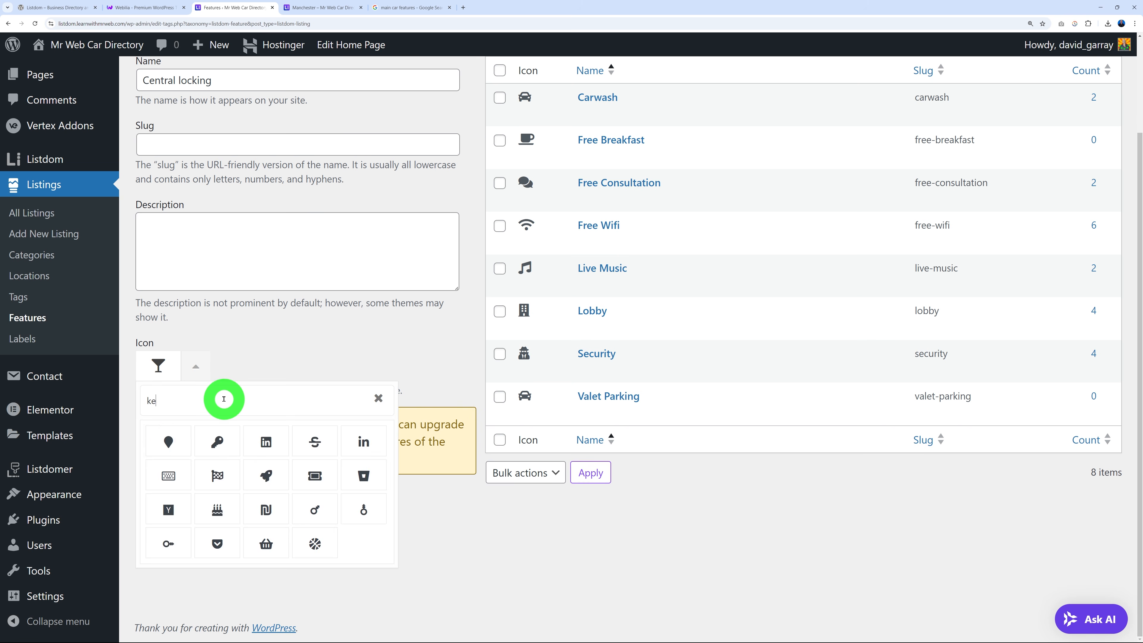
left_click(170, 440)
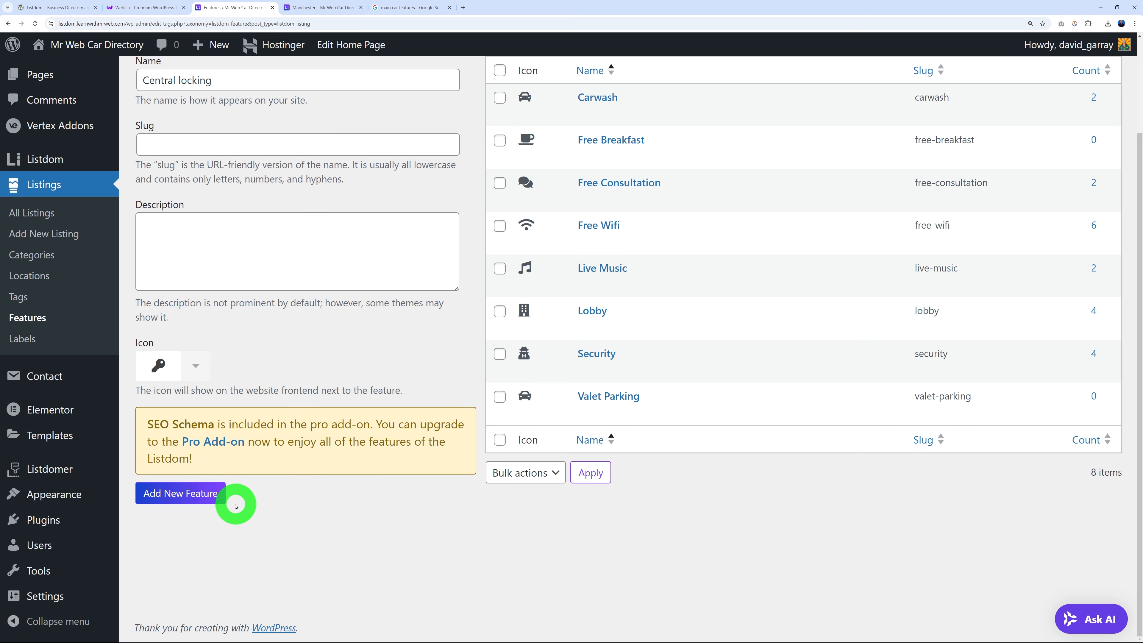
left_click(198, 495)
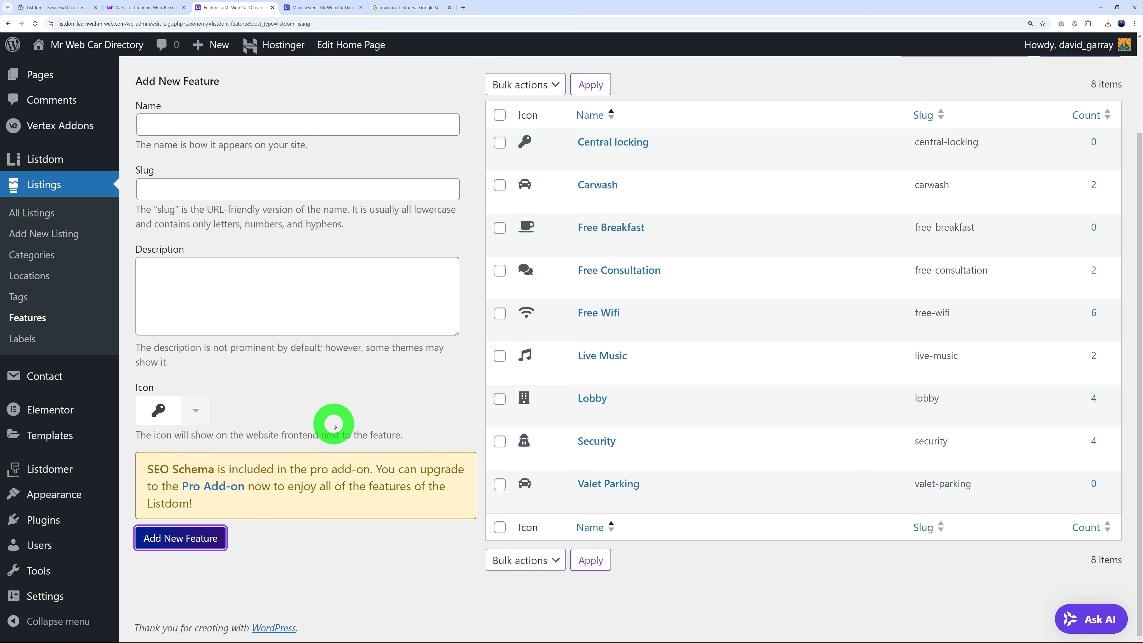
scroll(334, 427, "up", 2)
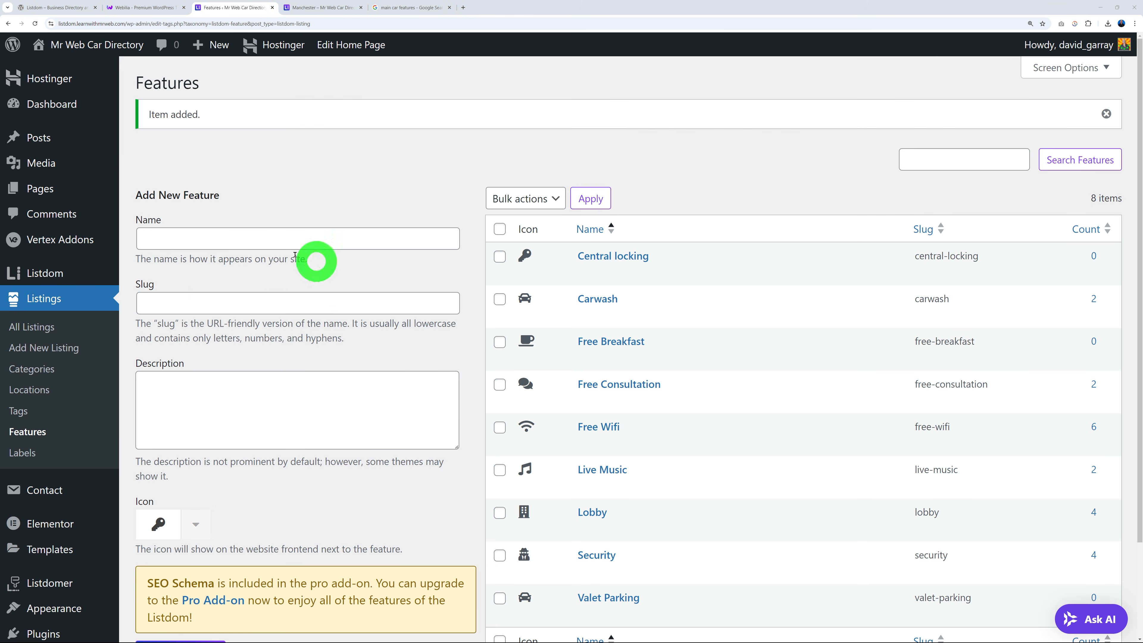
left_click(17, 412)
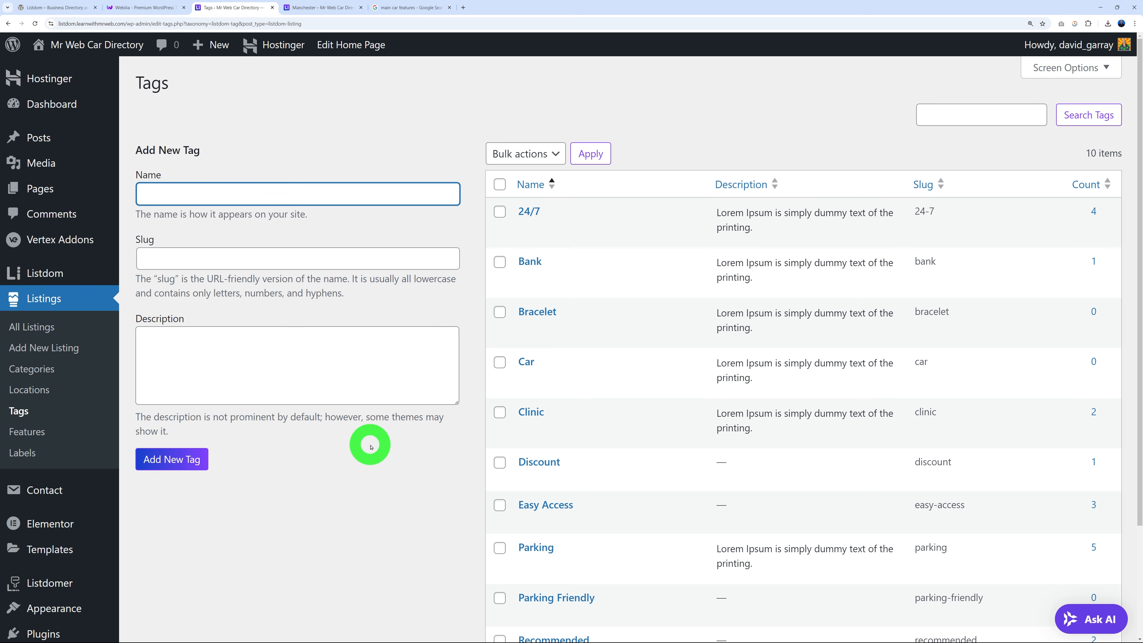
Create the 'offroad' listing tag with slug offroad.
left_click(370, 445)
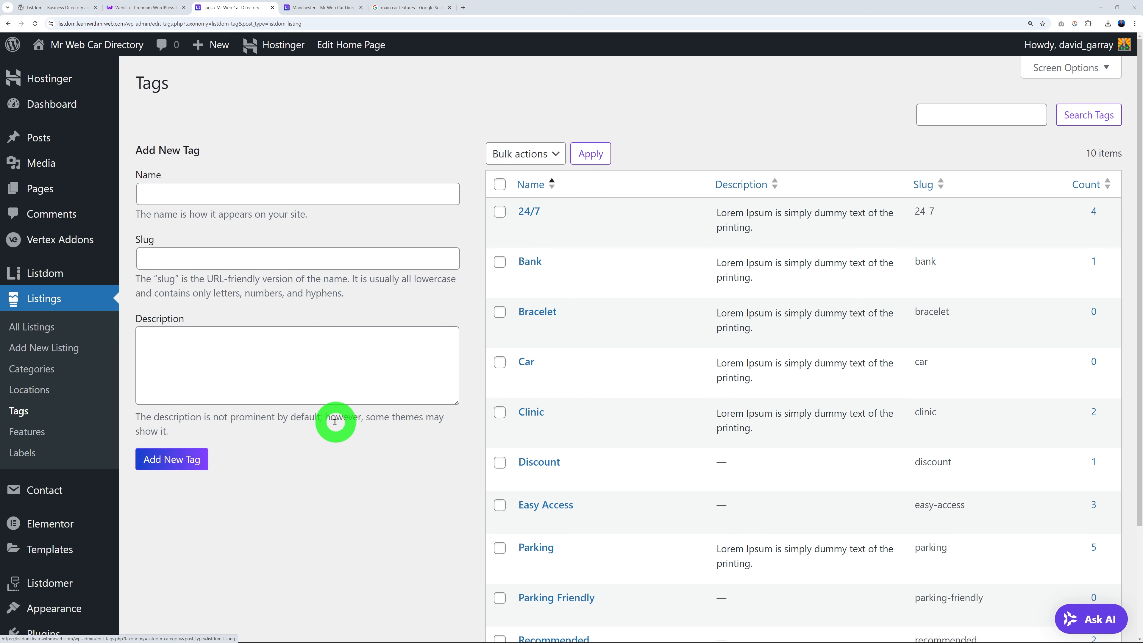
left_click(253, 200)
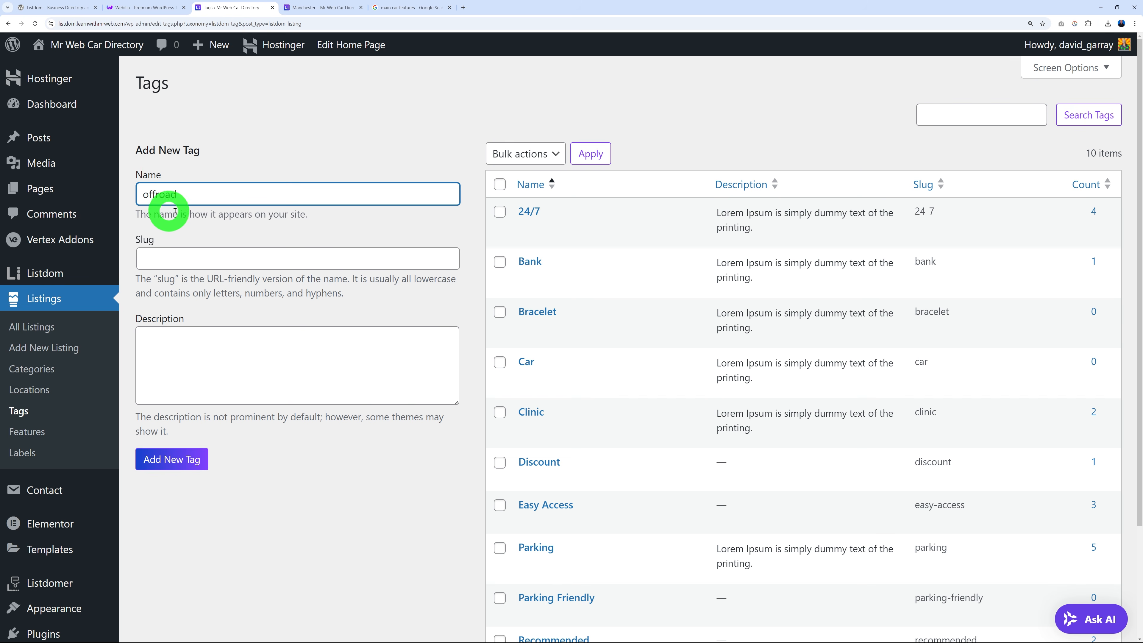
left_click(187, 211)
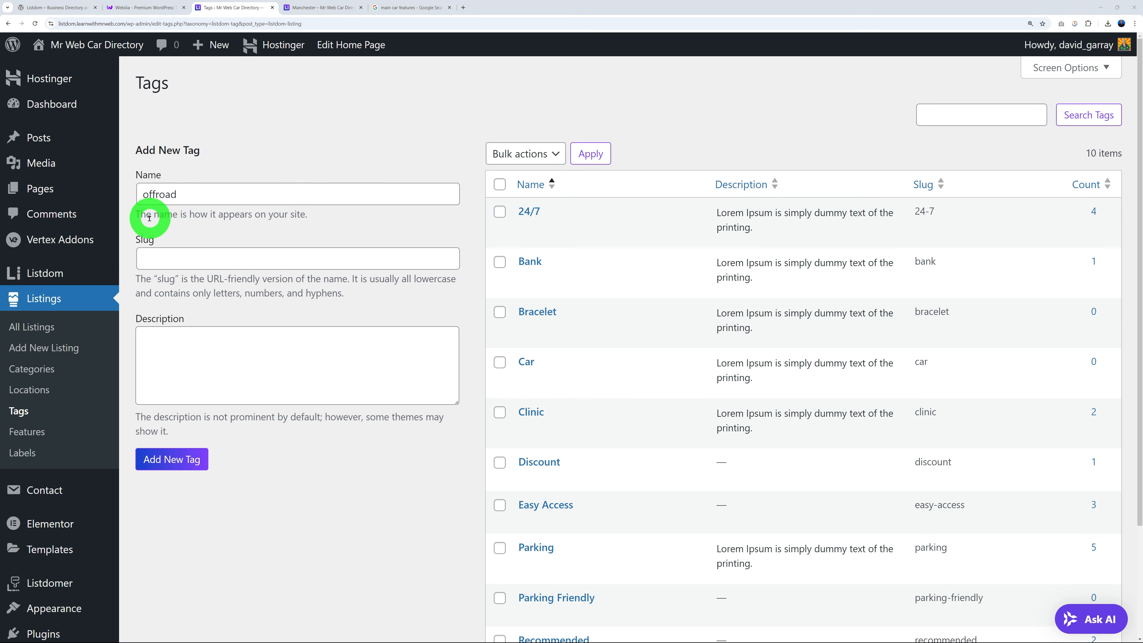
left_click_drag(144, 84, 178, 87)
left_click(205, 108)
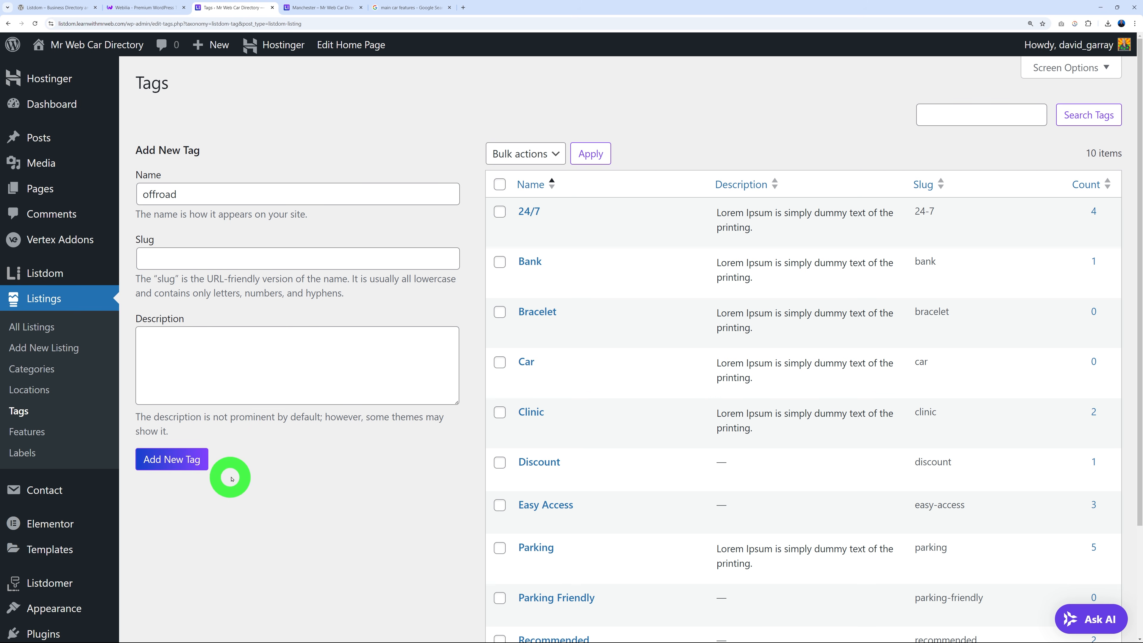
left_click(199, 459)
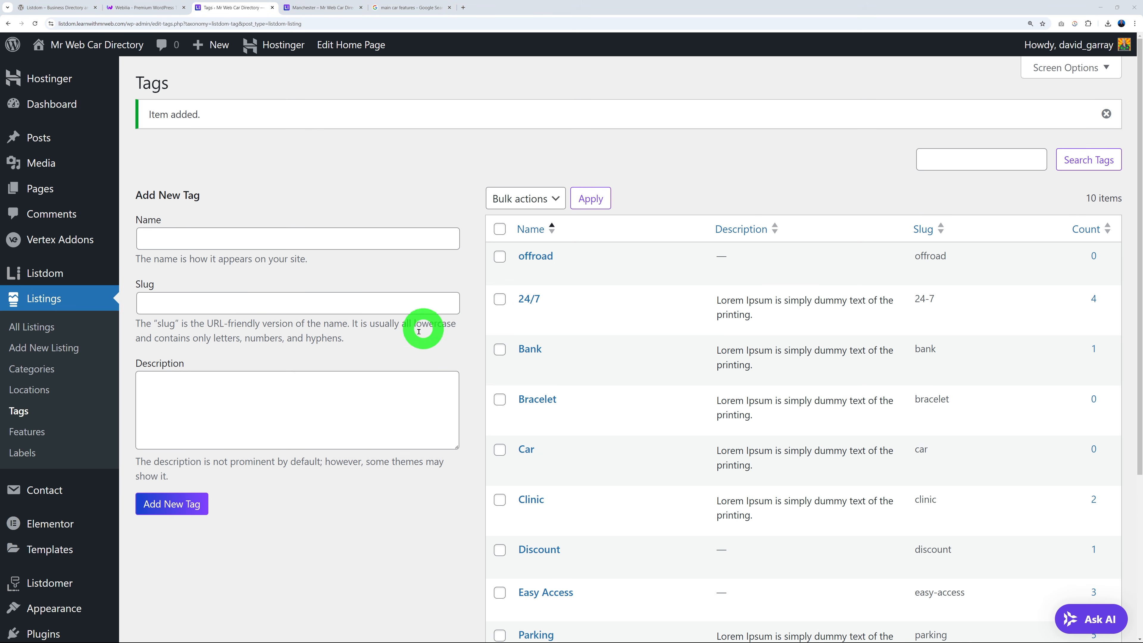
Add two listing labels, 'Price Drop' and 'Low Mileage'.
left_click(20, 452)
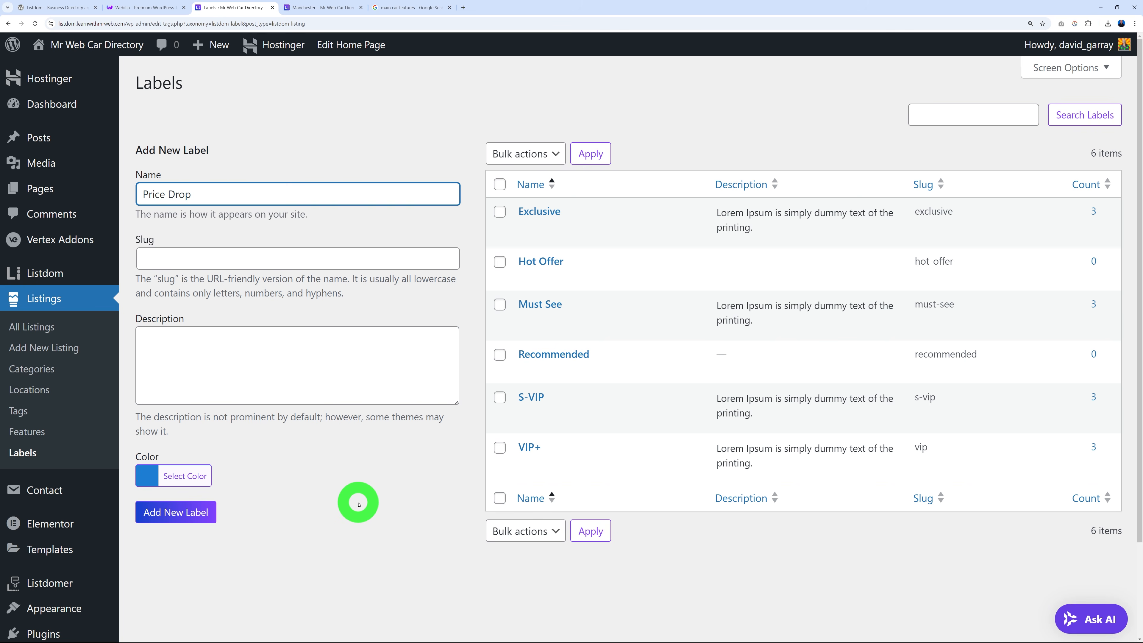
left_click(182, 516)
type("Low Mileage")
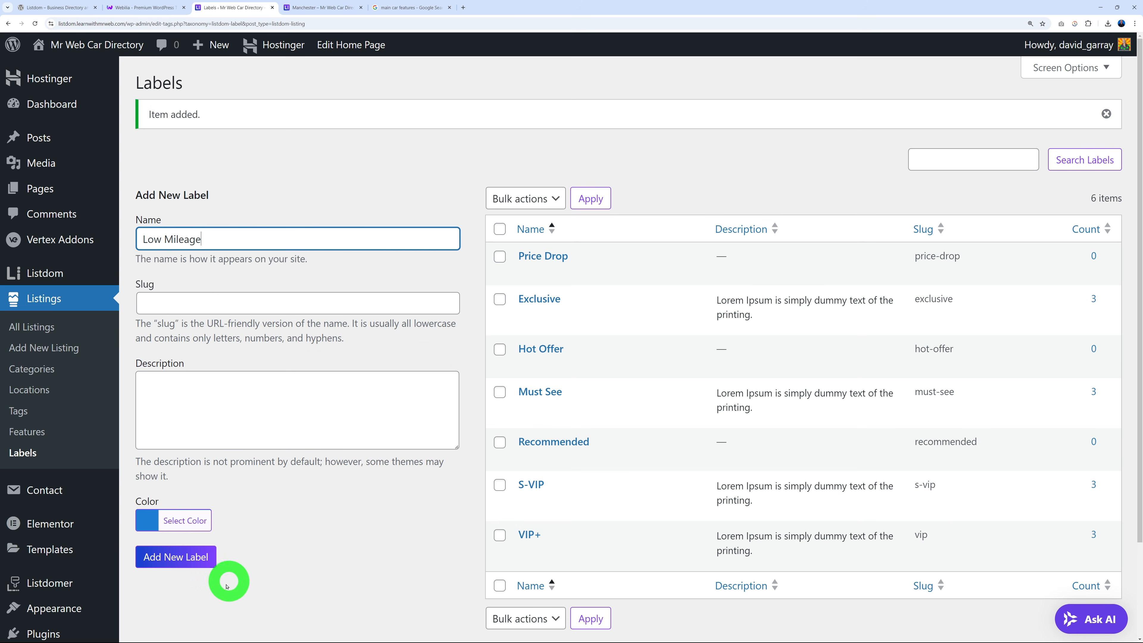
left_click(176, 557)
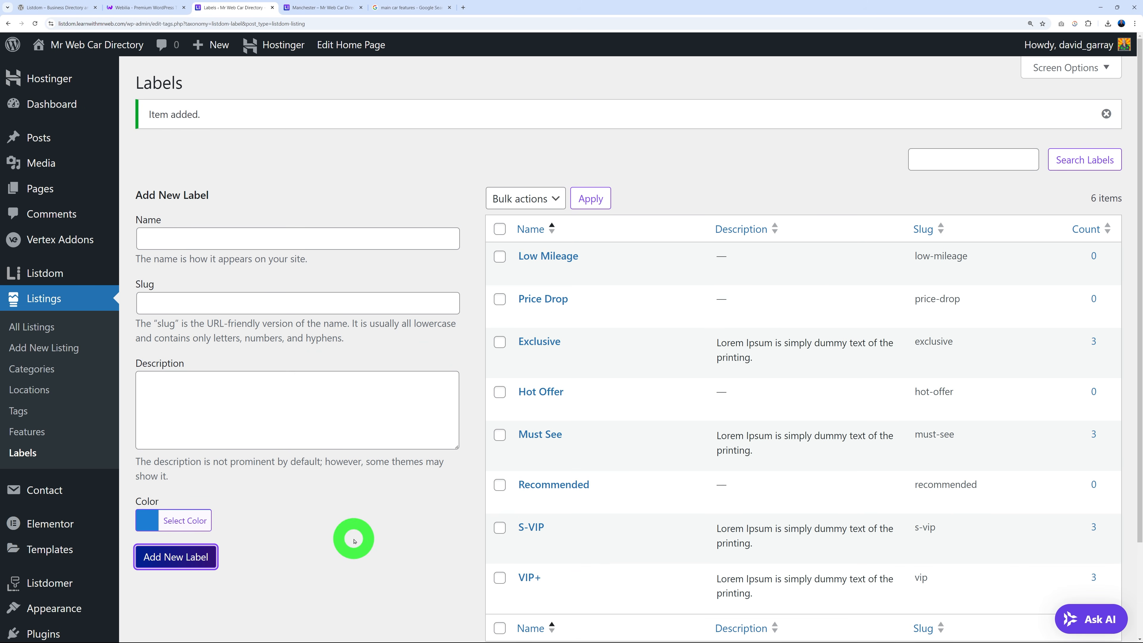
mouse_move(518, 256)
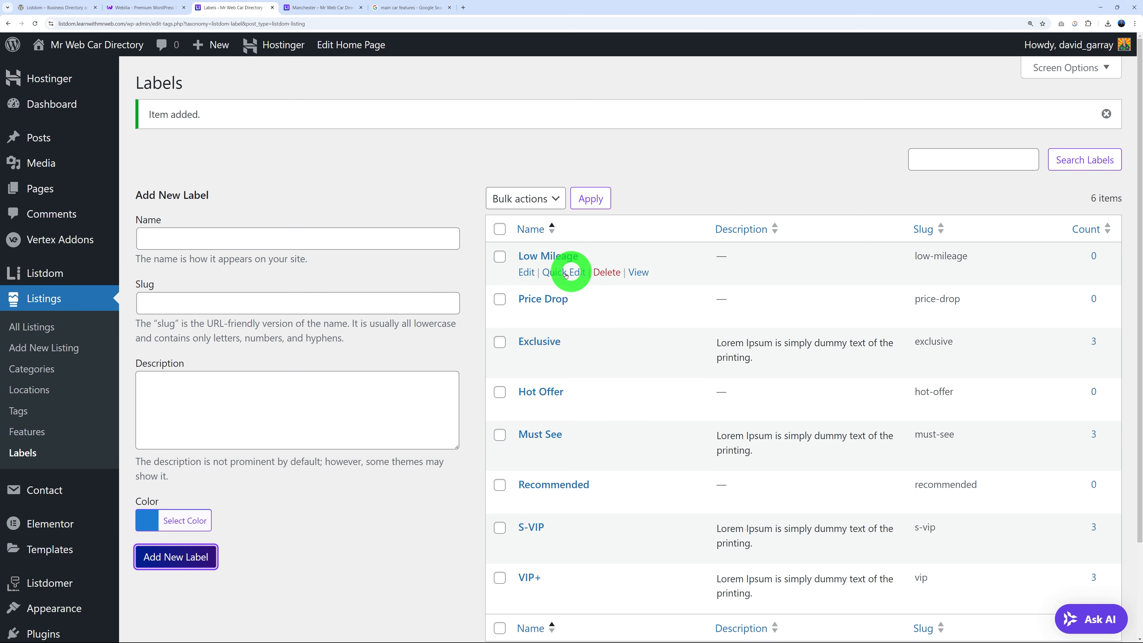
left_click(427, 427)
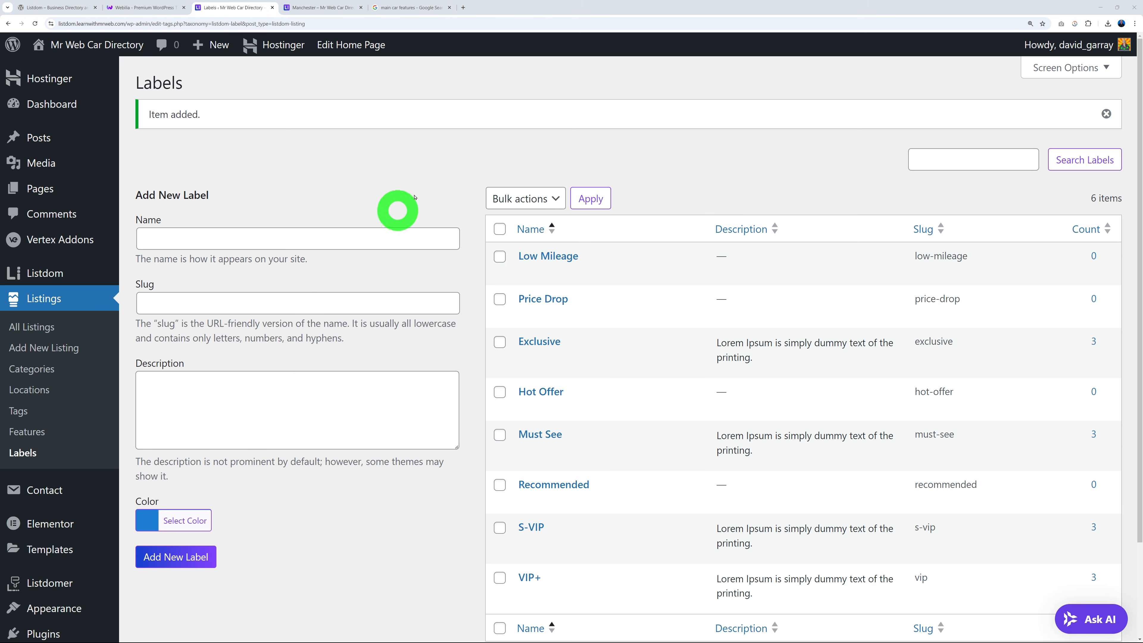
left_click(323, 8)
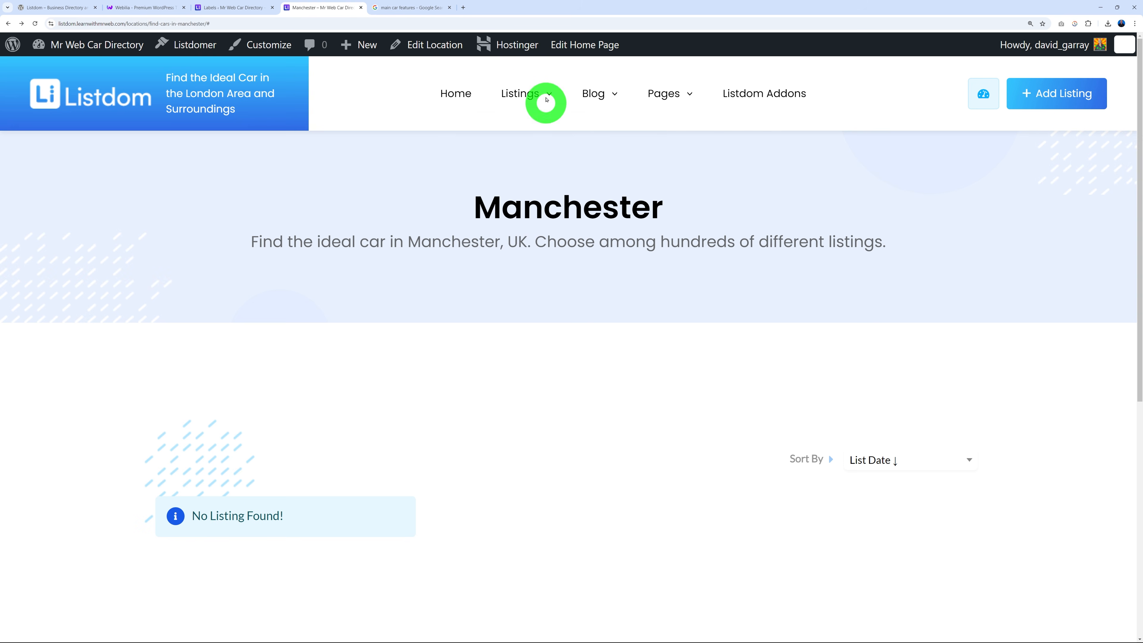
Check that the live Label shortcode page shows the Price Drop and Low Mileage cards.
mouse_move(543, 96)
mouse_move(519, 191)
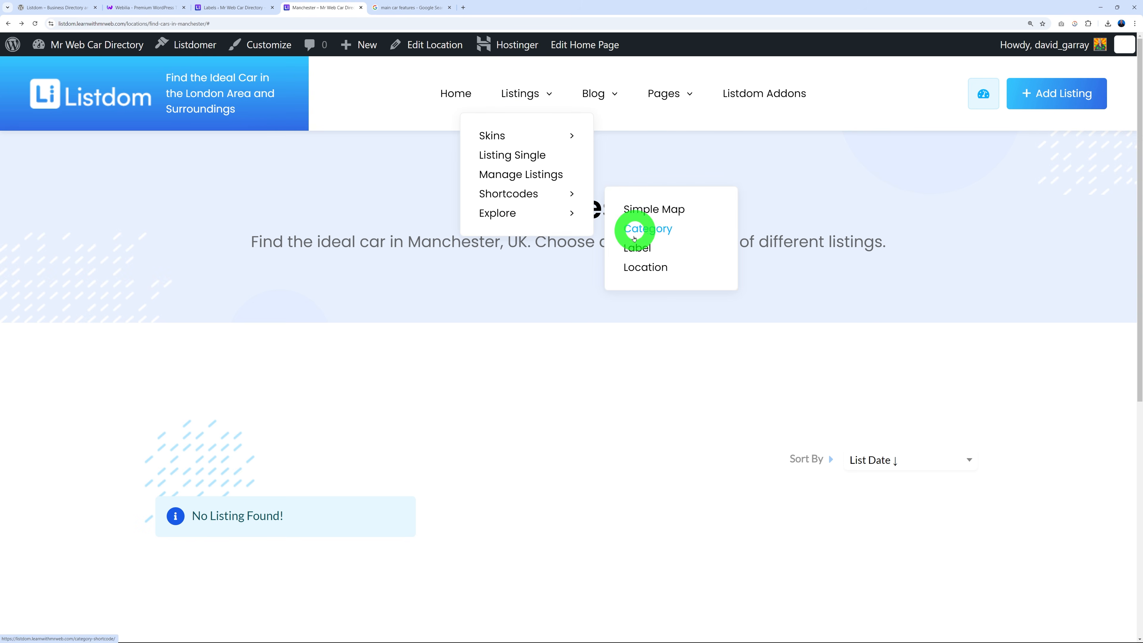
left_click(636, 248)
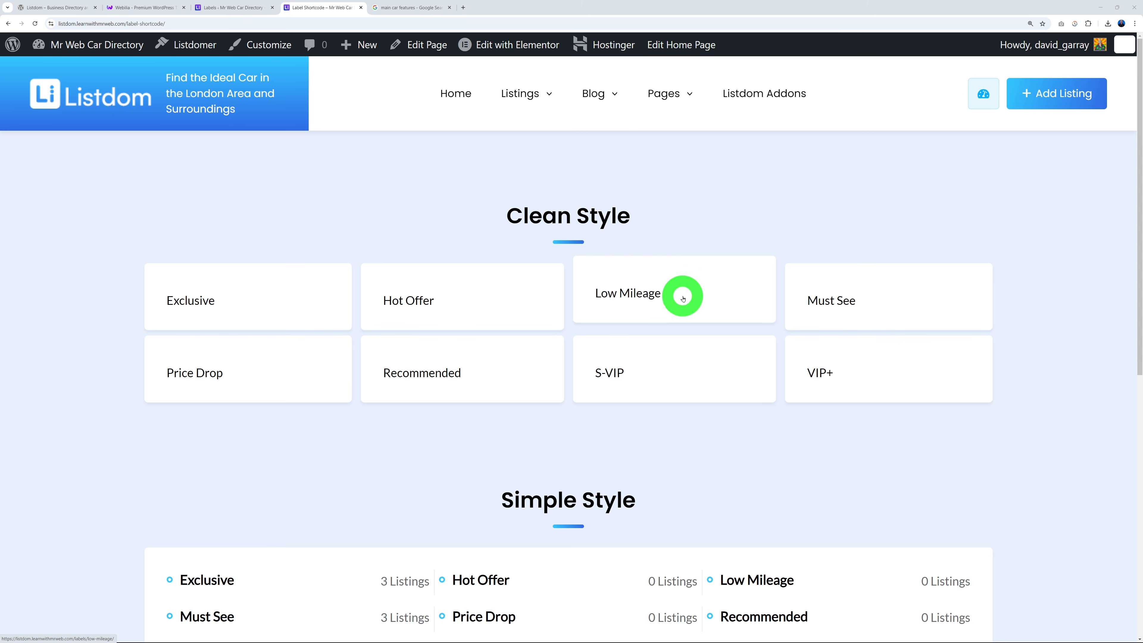
left_click(235, 8)
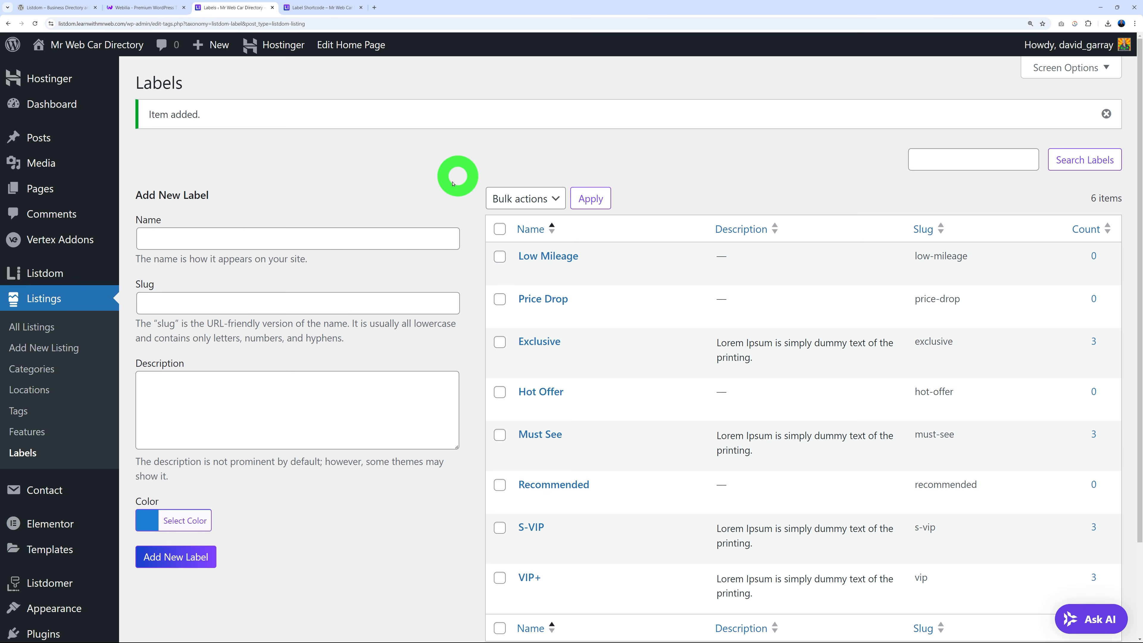
Open Listdom Settings, expand the Map Module section, then switch to the Label Shortcode tab.
mouse_move(48, 278)
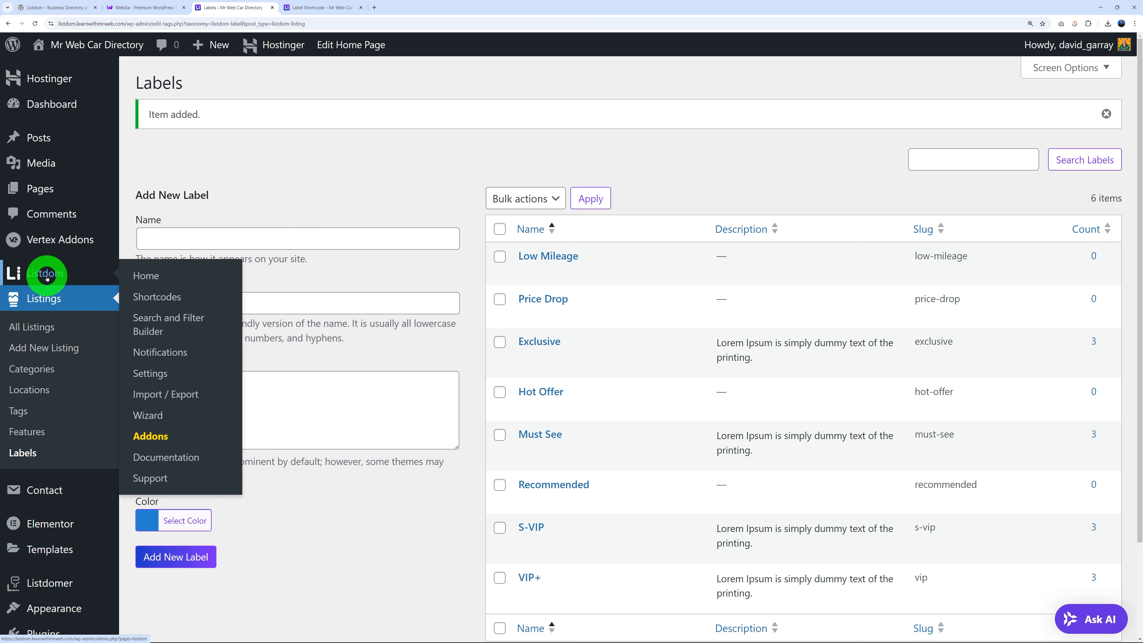
left_click(163, 376)
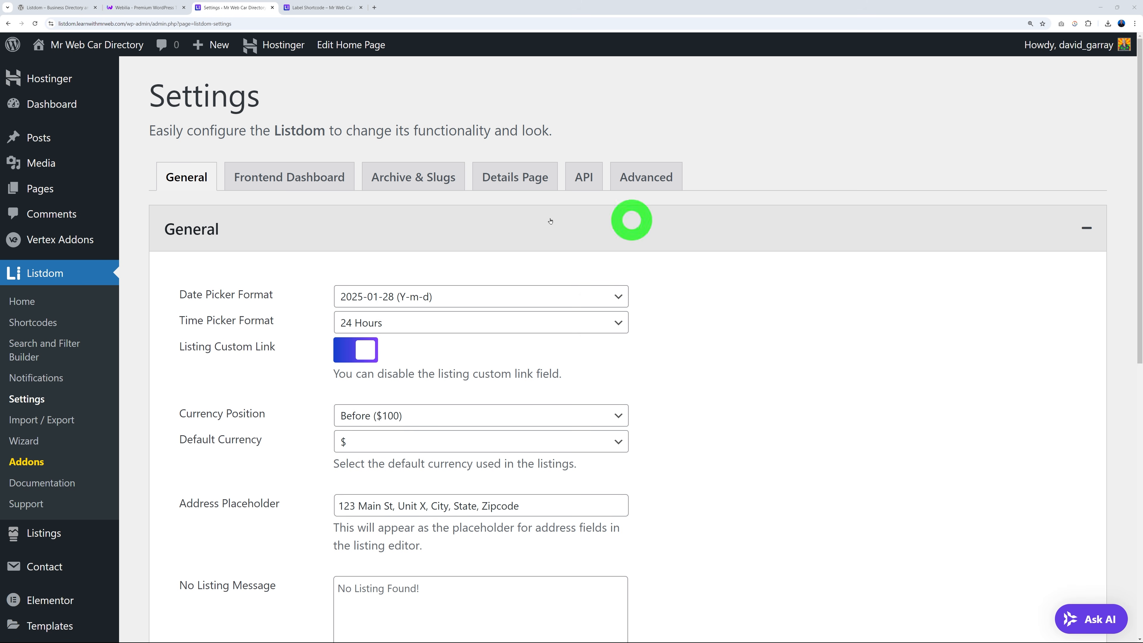
scroll(835, 404, "down", 1)
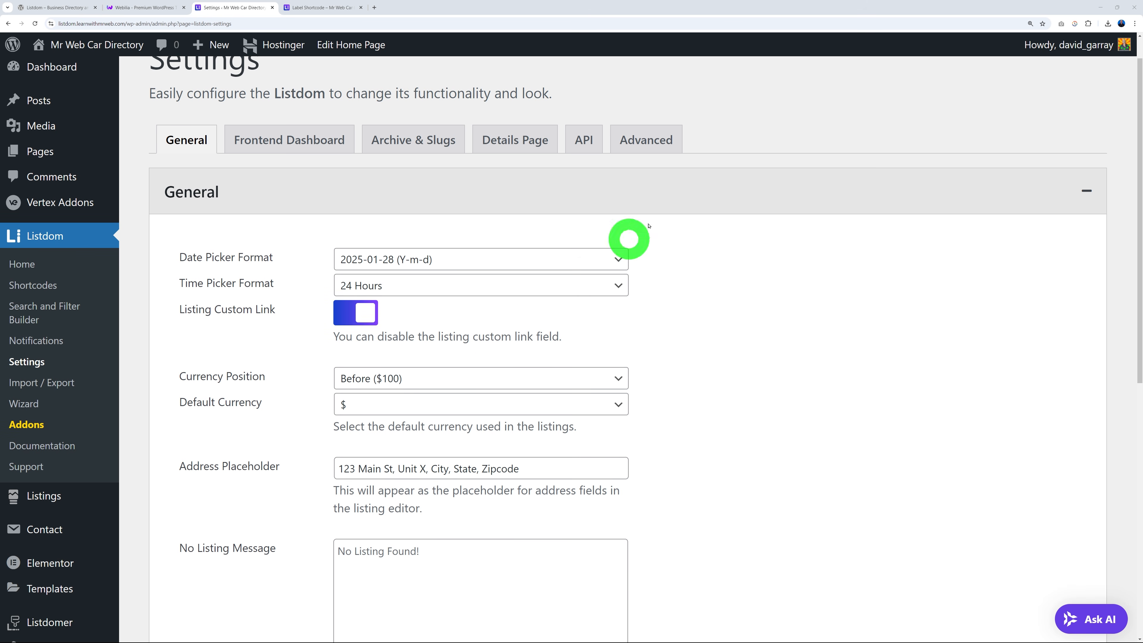
scroll(833, 364, "down", 5)
scroll(833, 364, "down", 6)
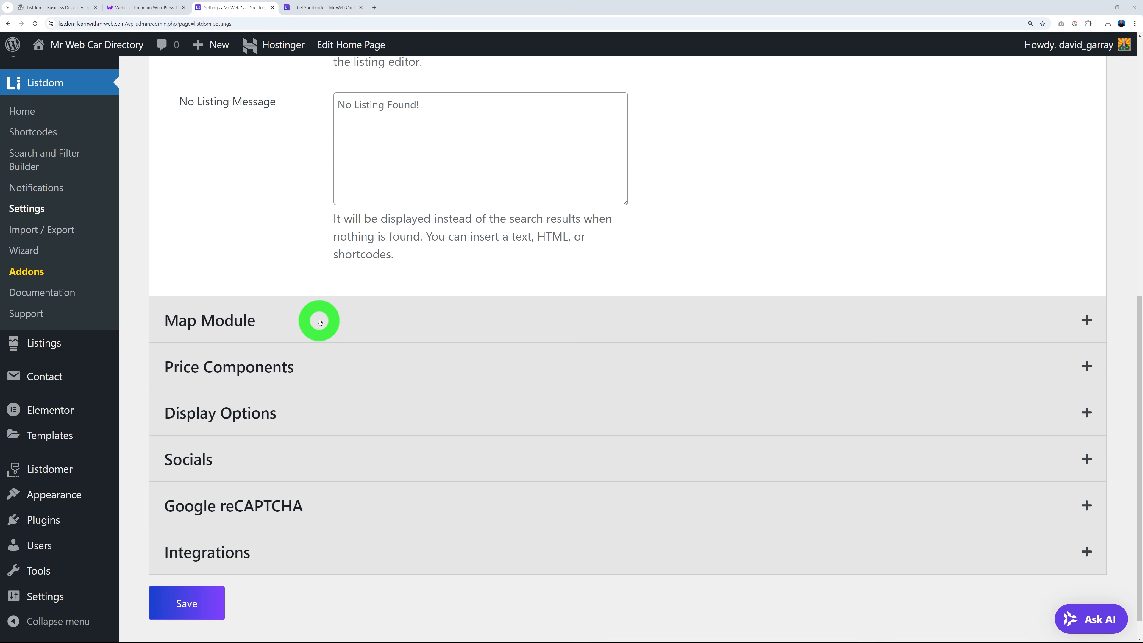
left_click(319, 319)
scroll(806, 374, "down", 4)
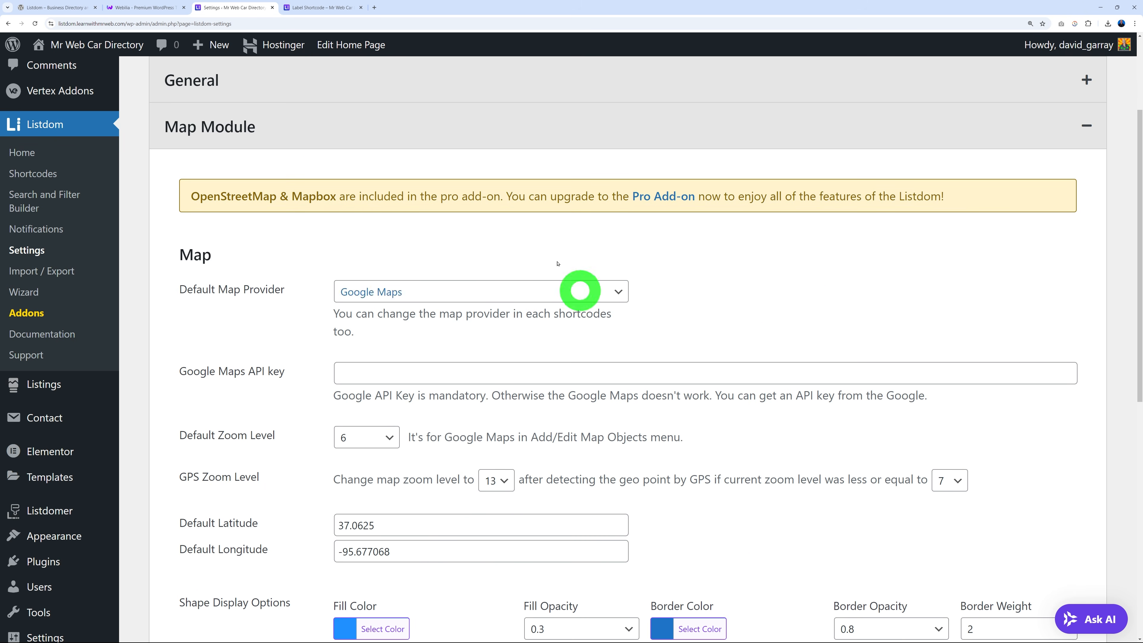
left_click(321, 8)
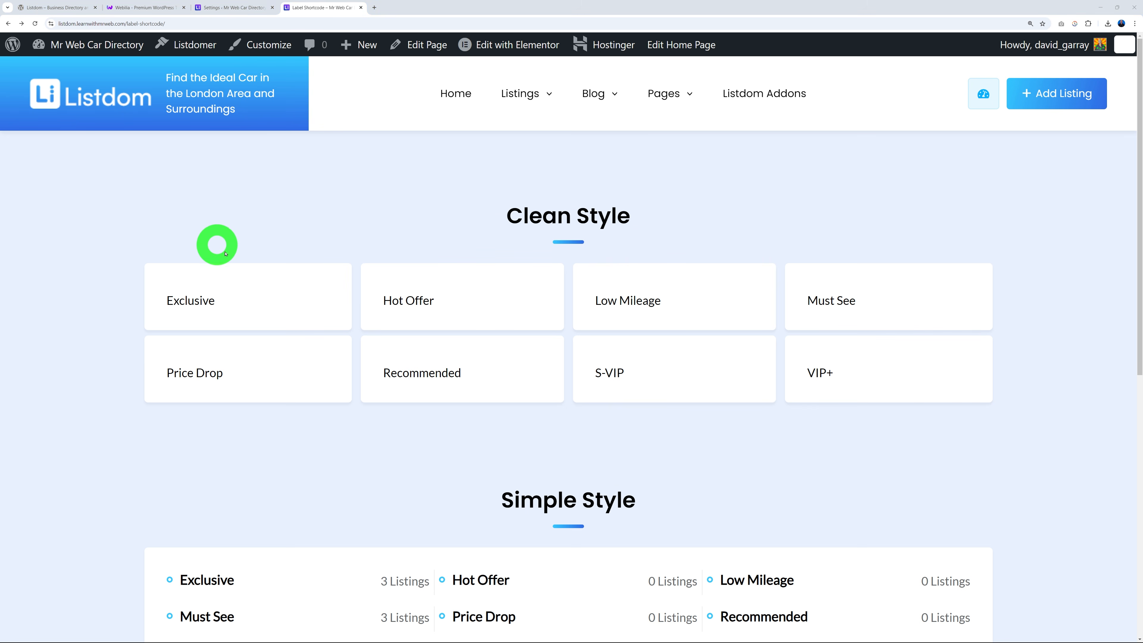
Inspect the Halfmap Skin listings page, where the Google map shows a can't-load error.
mouse_move(536, 95)
mouse_move(495, 136)
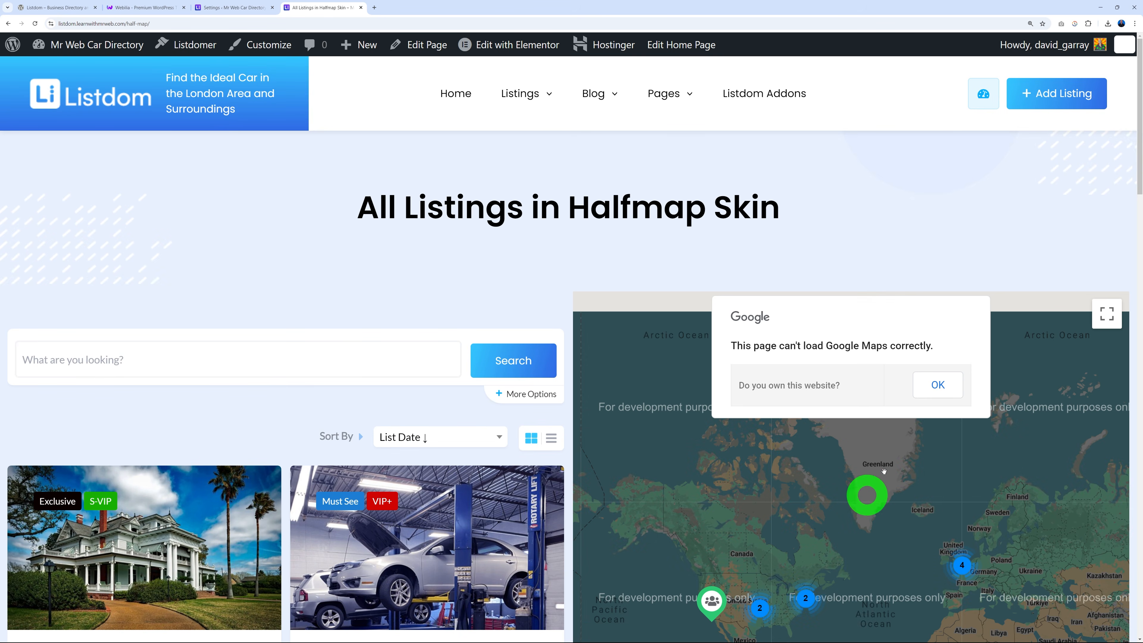
scroll(857, 485, "down", 5)
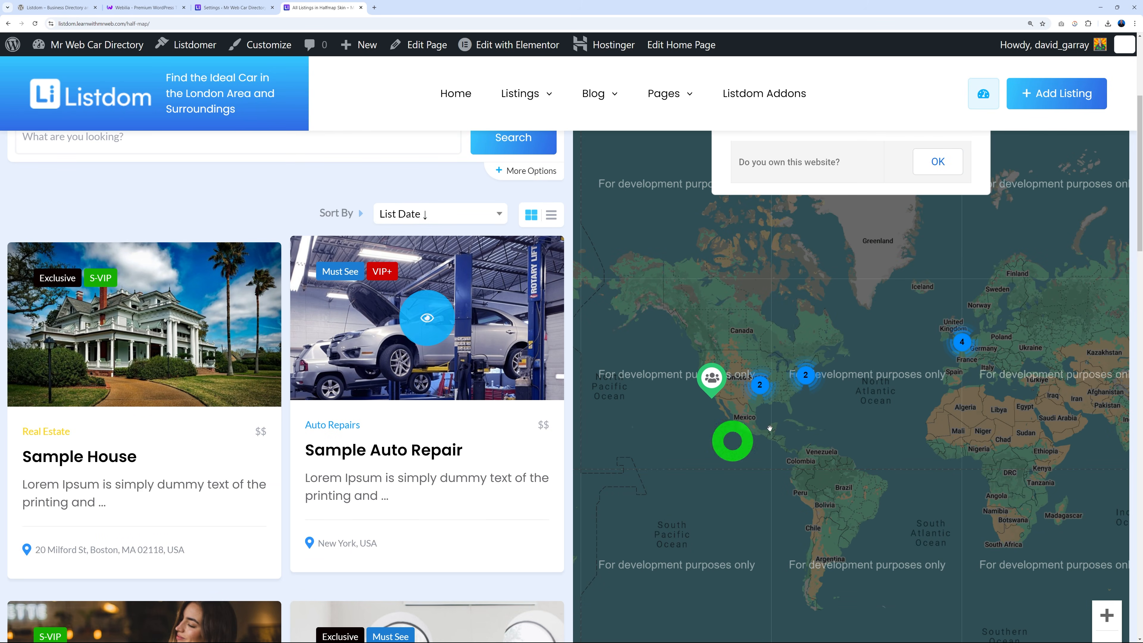
scroll(784, 401, "up", 2)
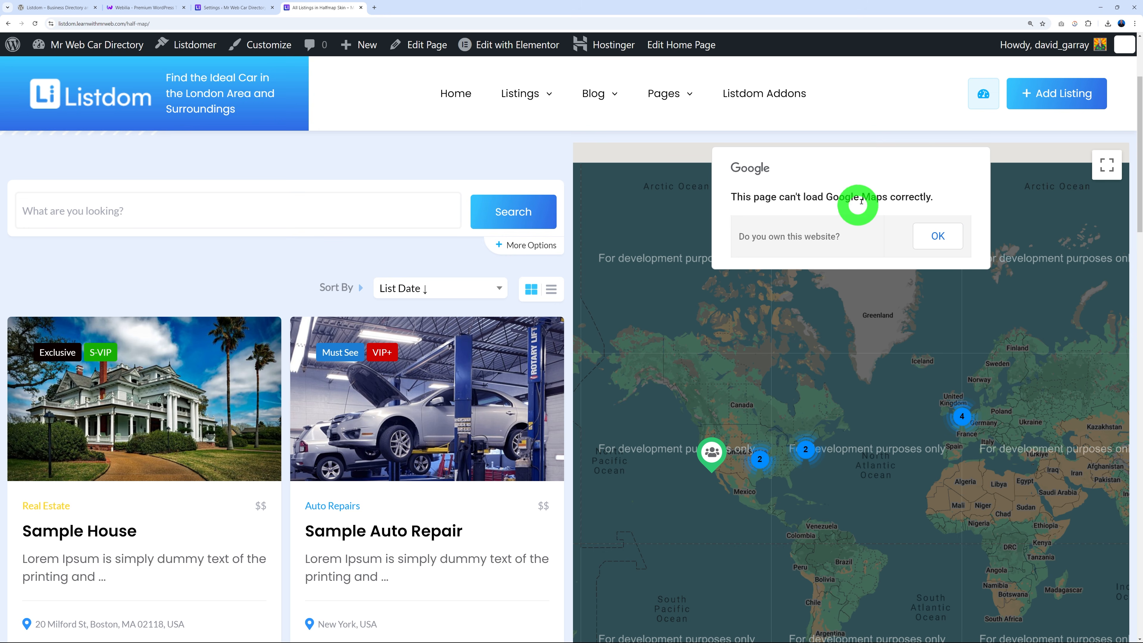
Back in Map Module settings, search Google for how to get a Maps API key.
left_click(240, 9)
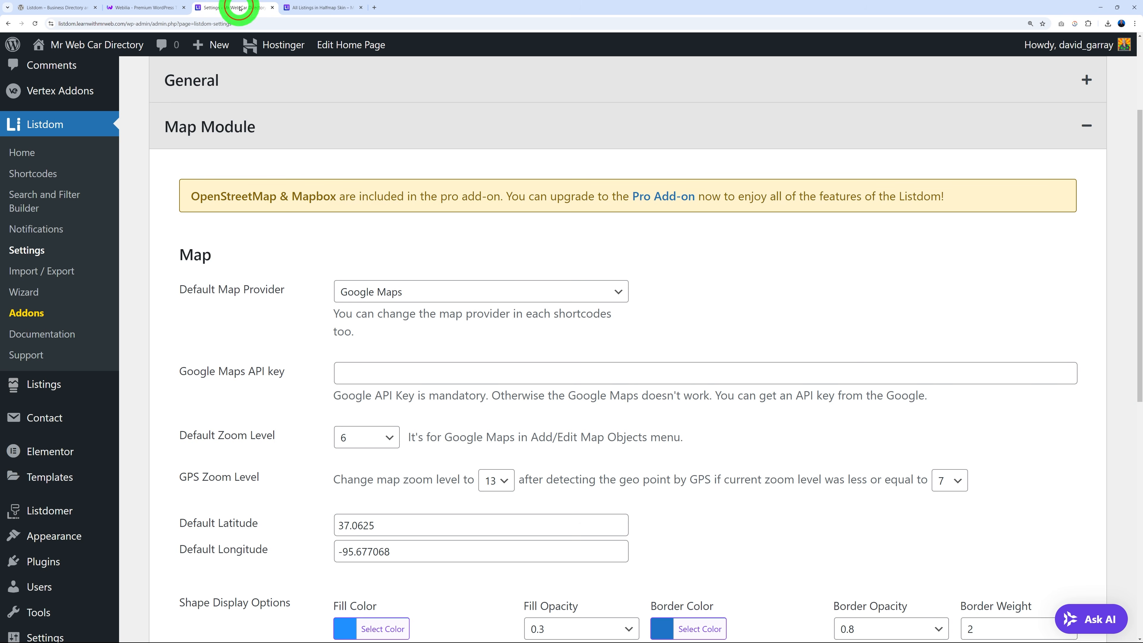
left_click(386, 372)
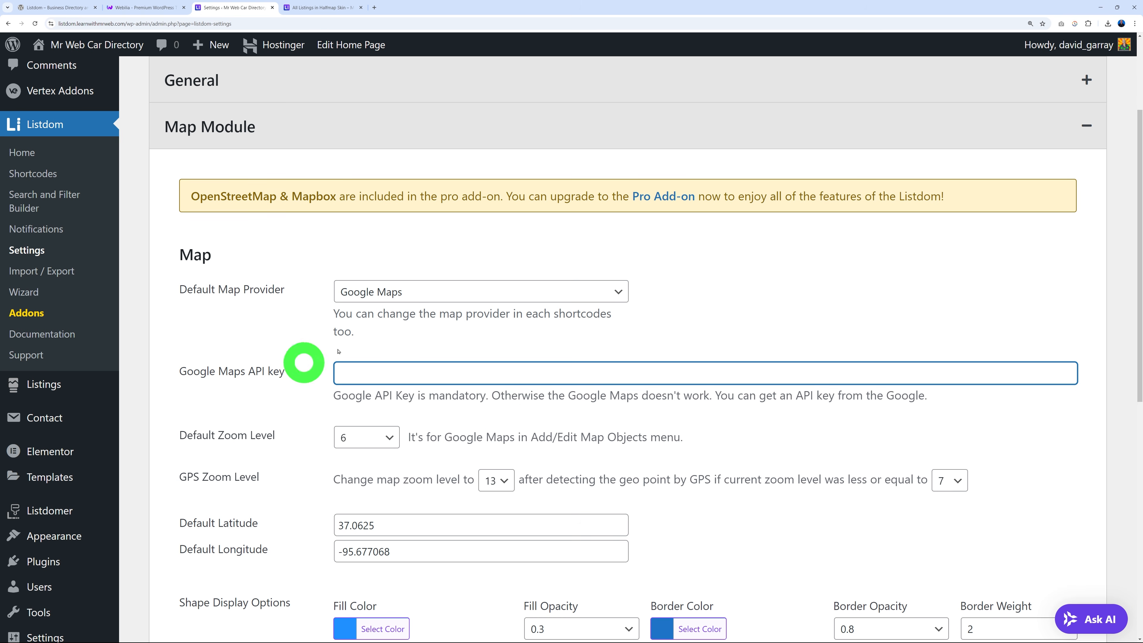
left_click(287, 387)
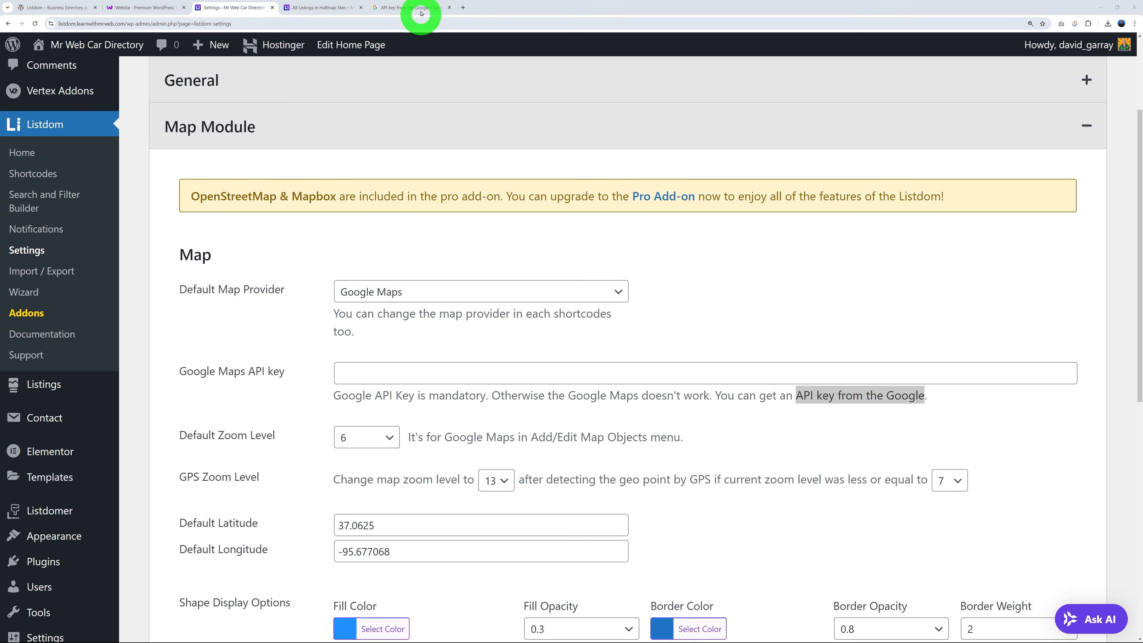
left_click(421, 10)
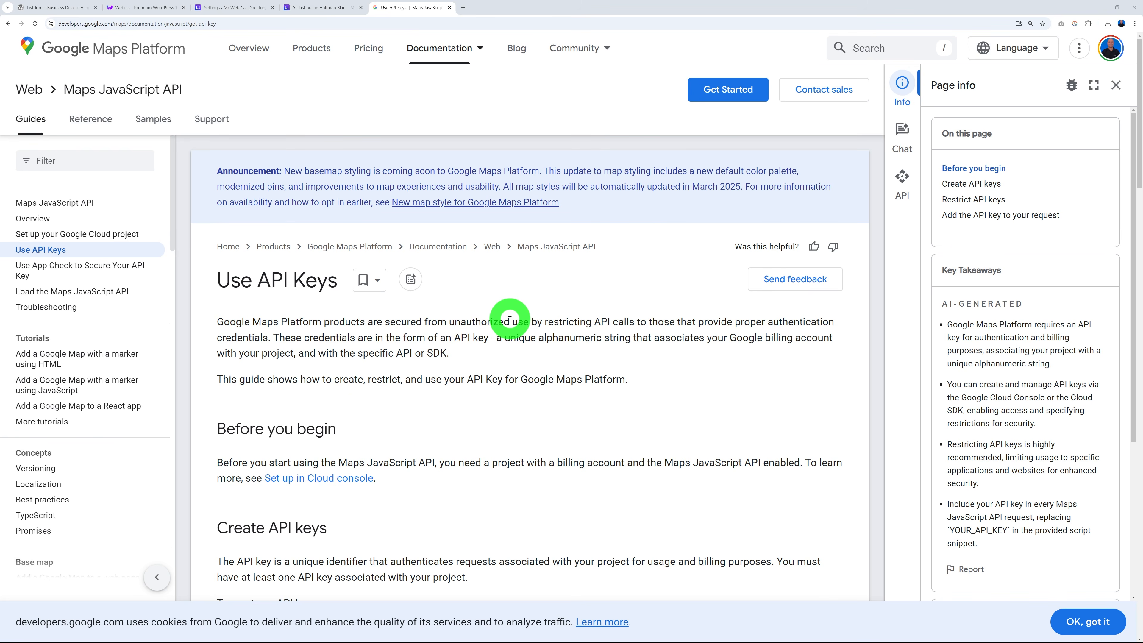
From the Cloud credentials page, create a new project named Mr Web Directory.
scroll(509, 317, "down", 6)
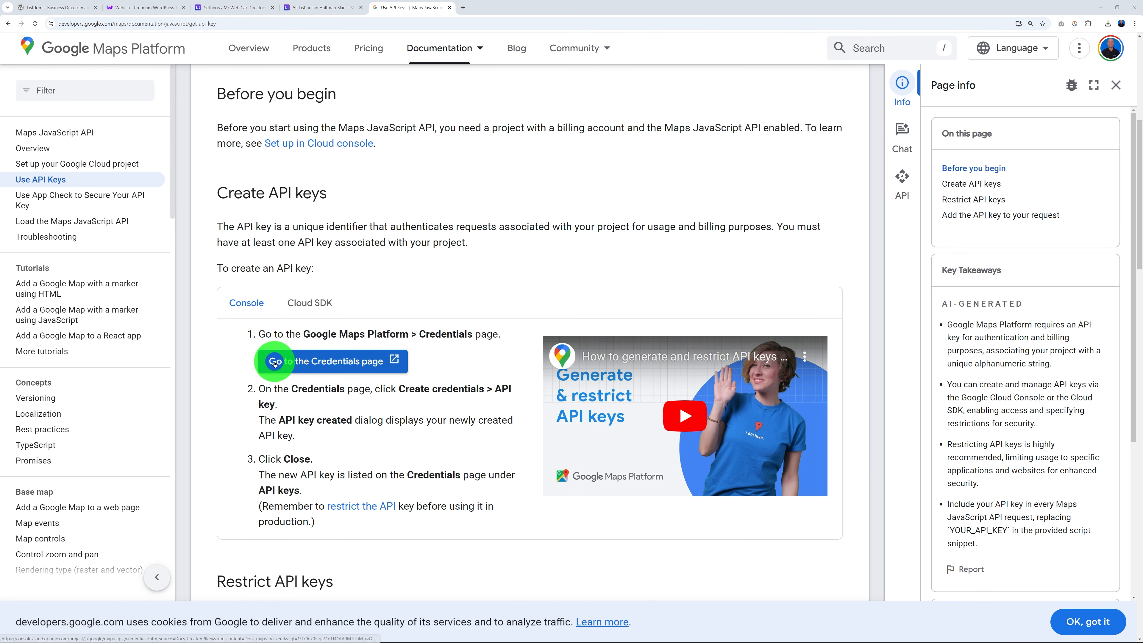
left_click(360, 361)
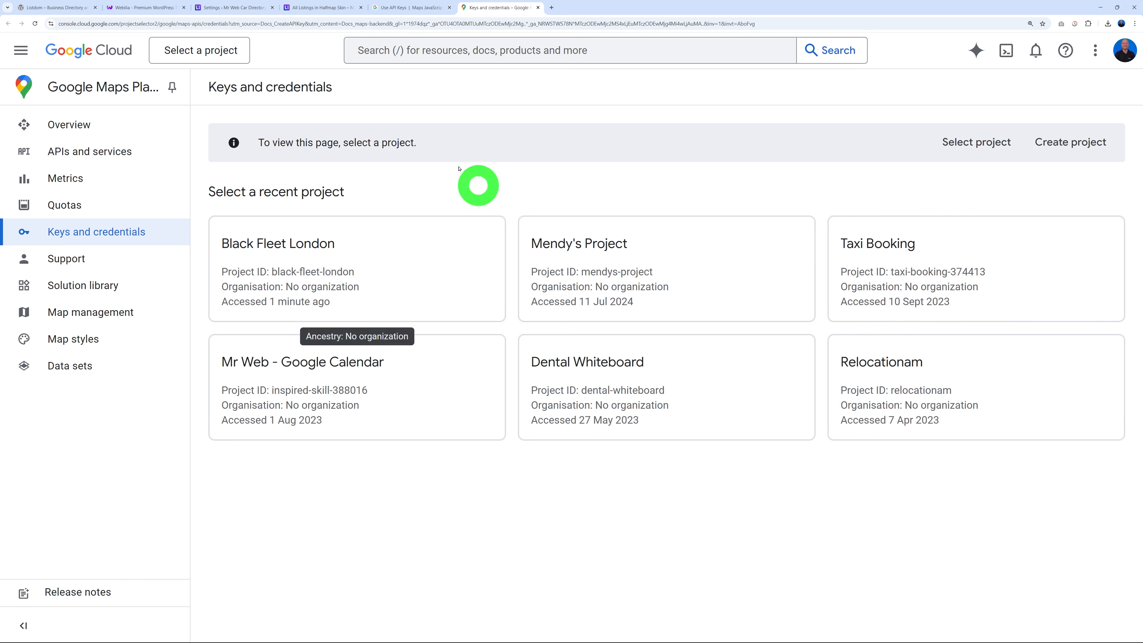
left_click(243, 53)
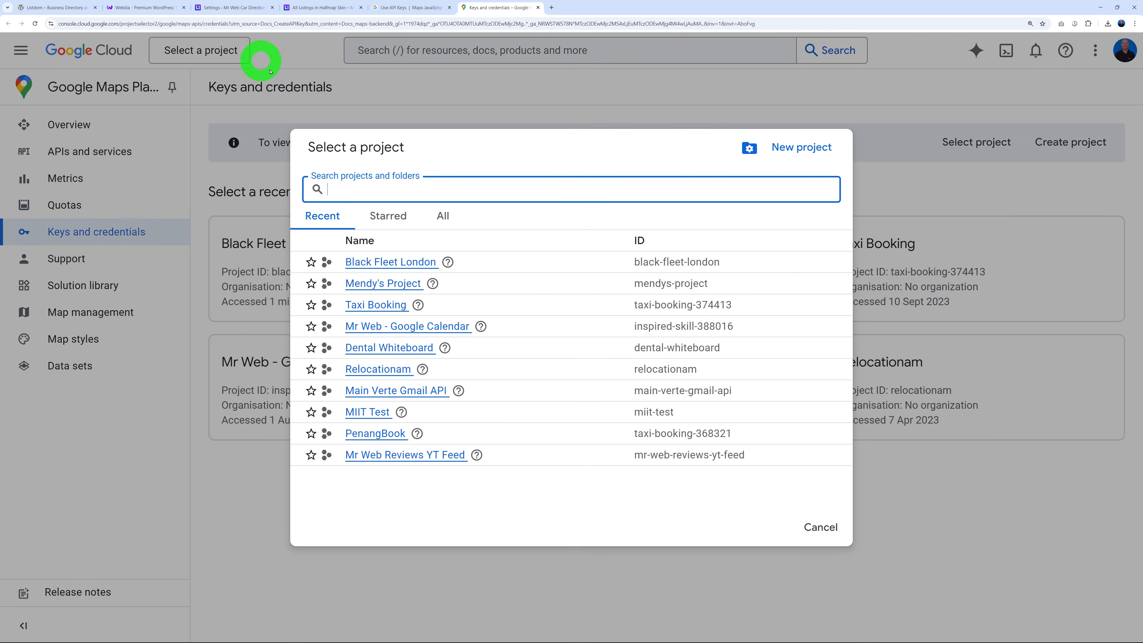
left_click(799, 149)
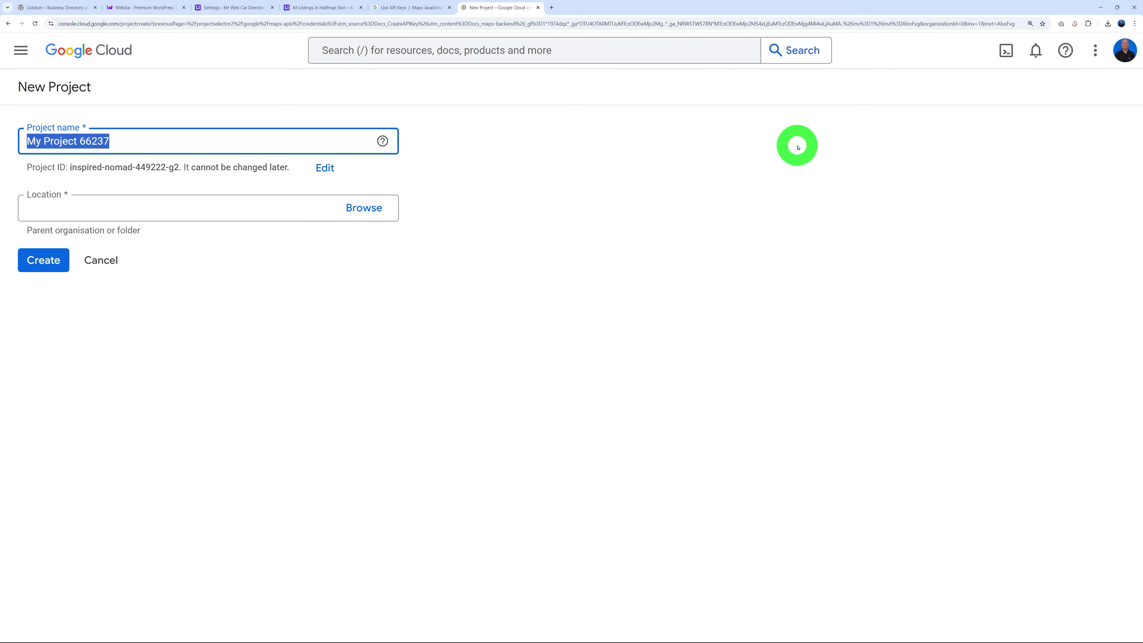
type("Mr Web Directory")
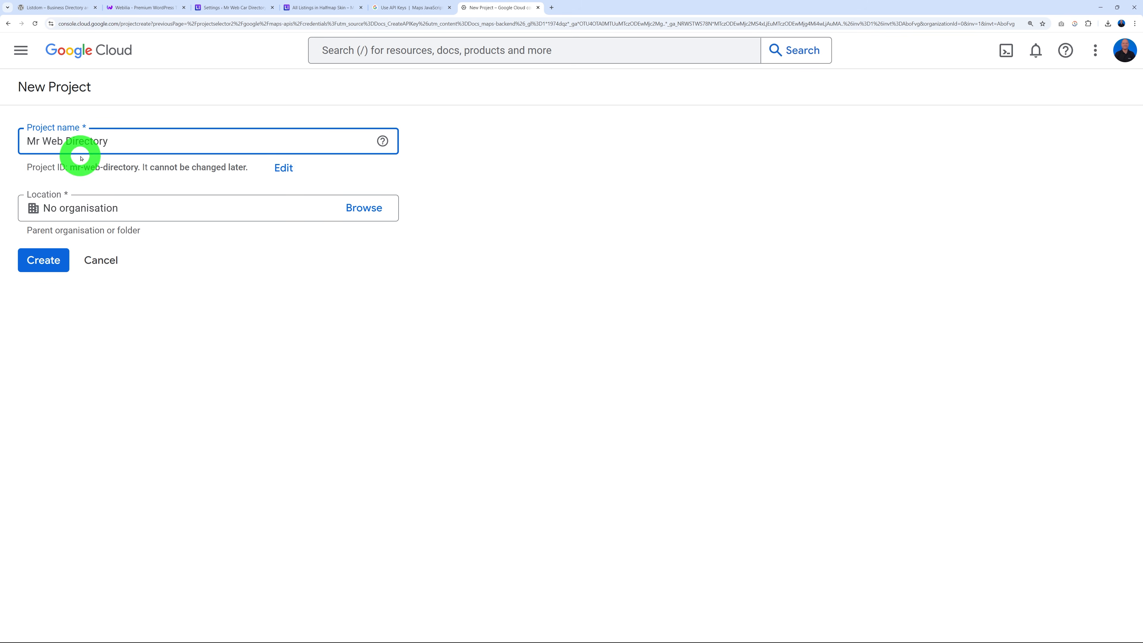
left_click(40, 260)
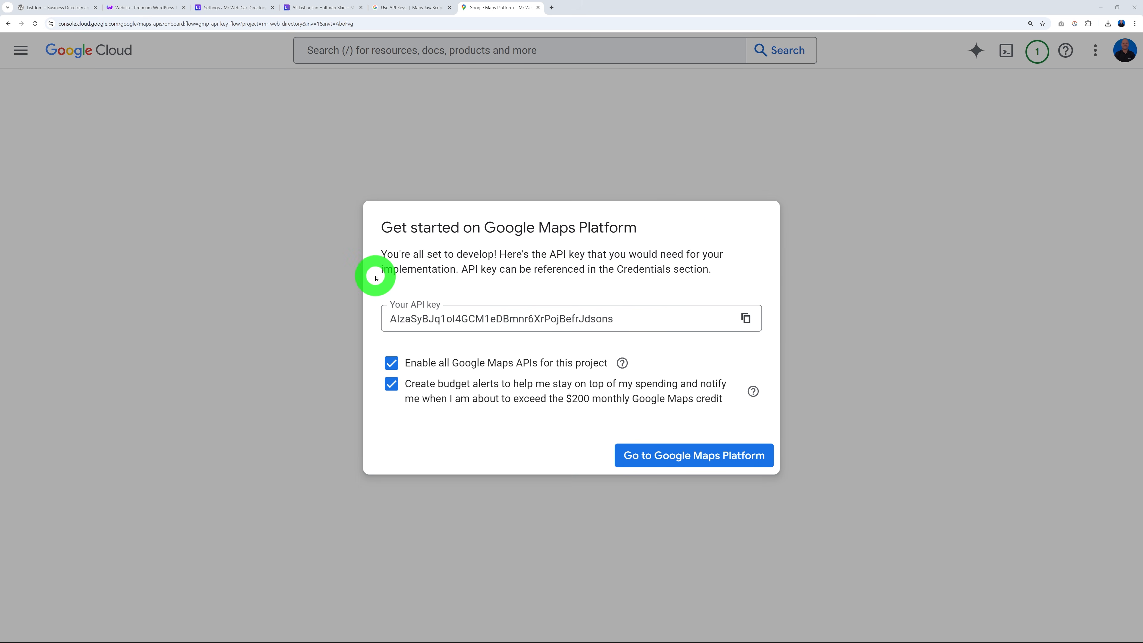
Copy the new API key and restrict it to websites matching *.listdom.learnwithmrweb.com/*.
left_click(746, 319)
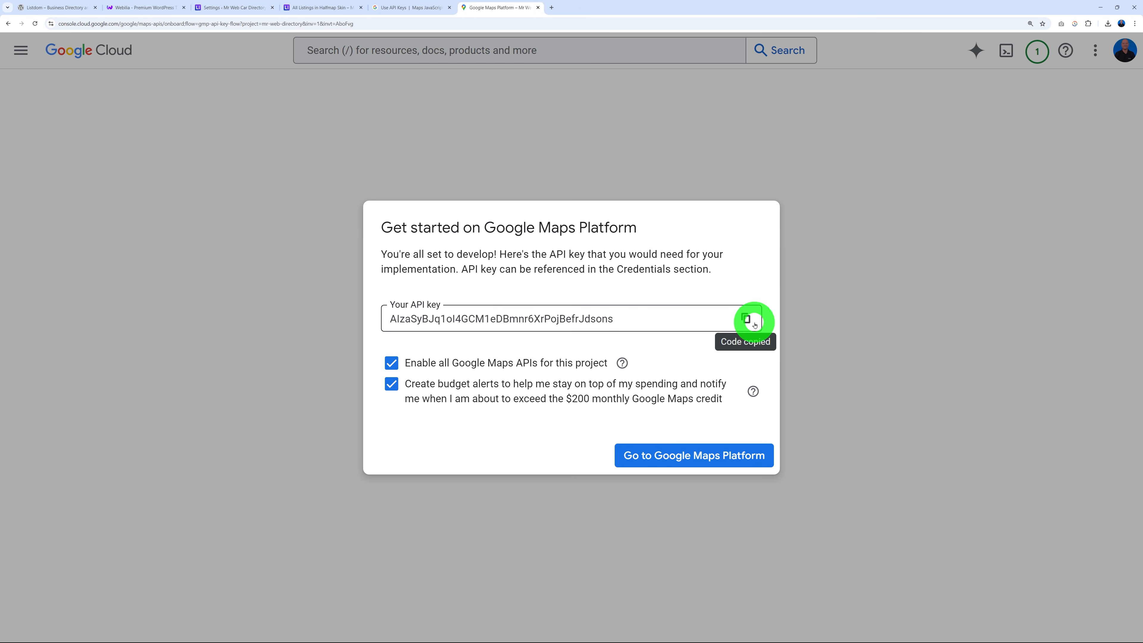
left_click(695, 458)
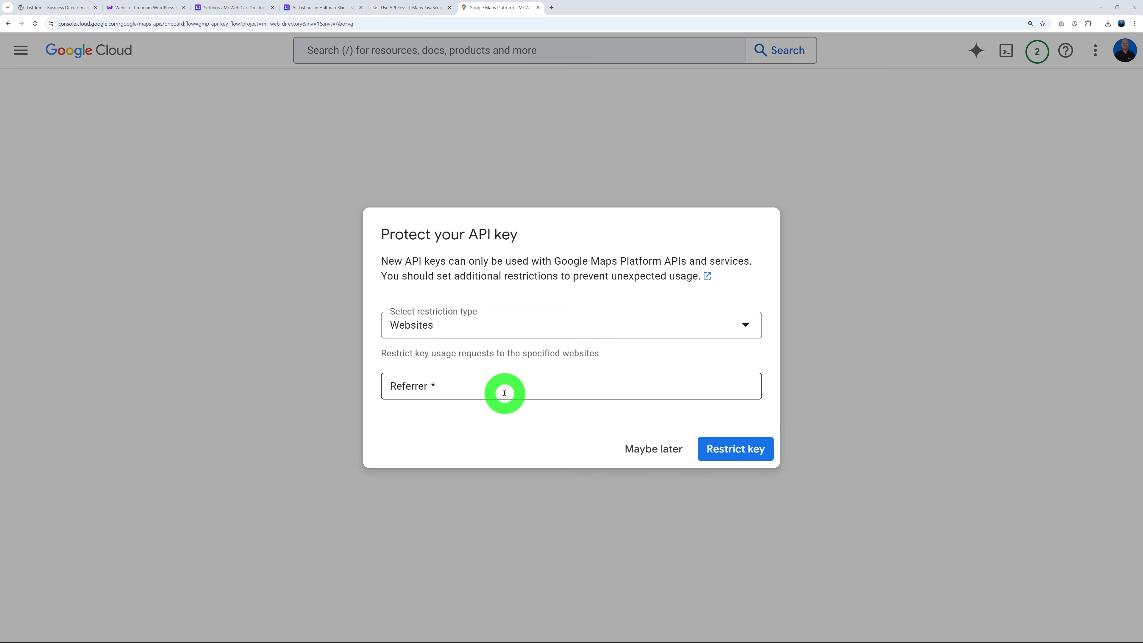
left_click(542, 397)
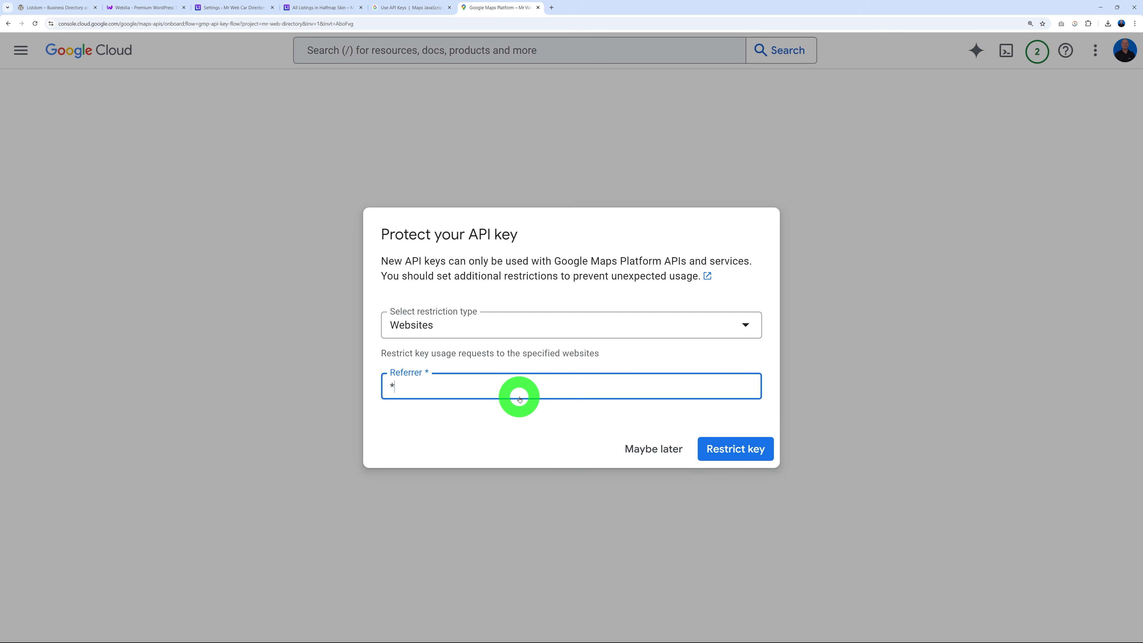
type("*.")
key("ctrl+v")
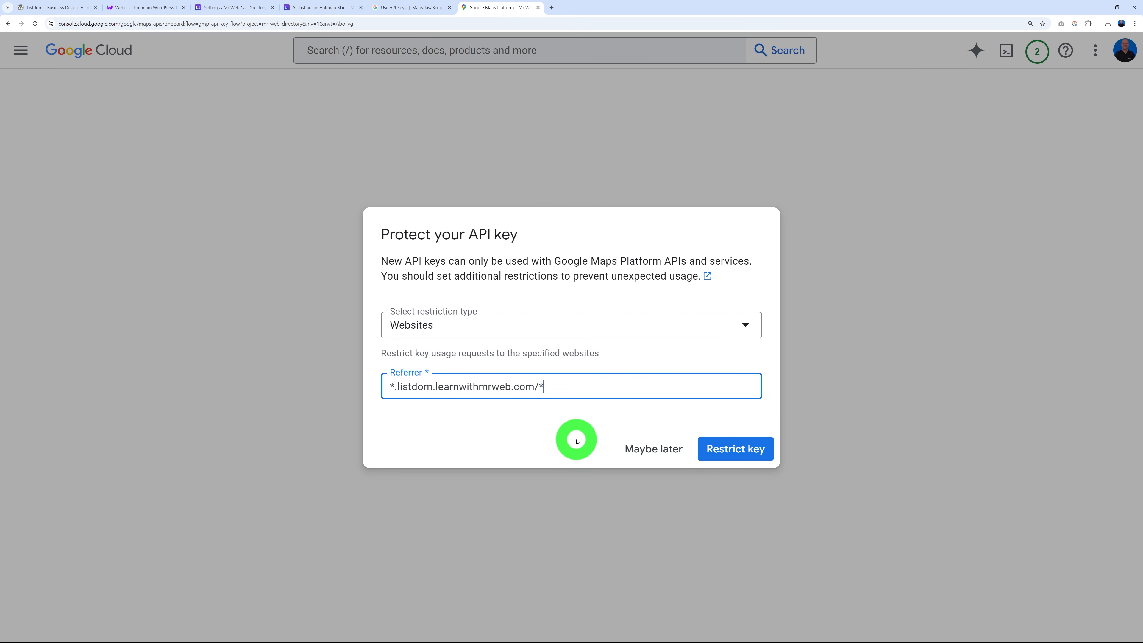
left_click(727, 450)
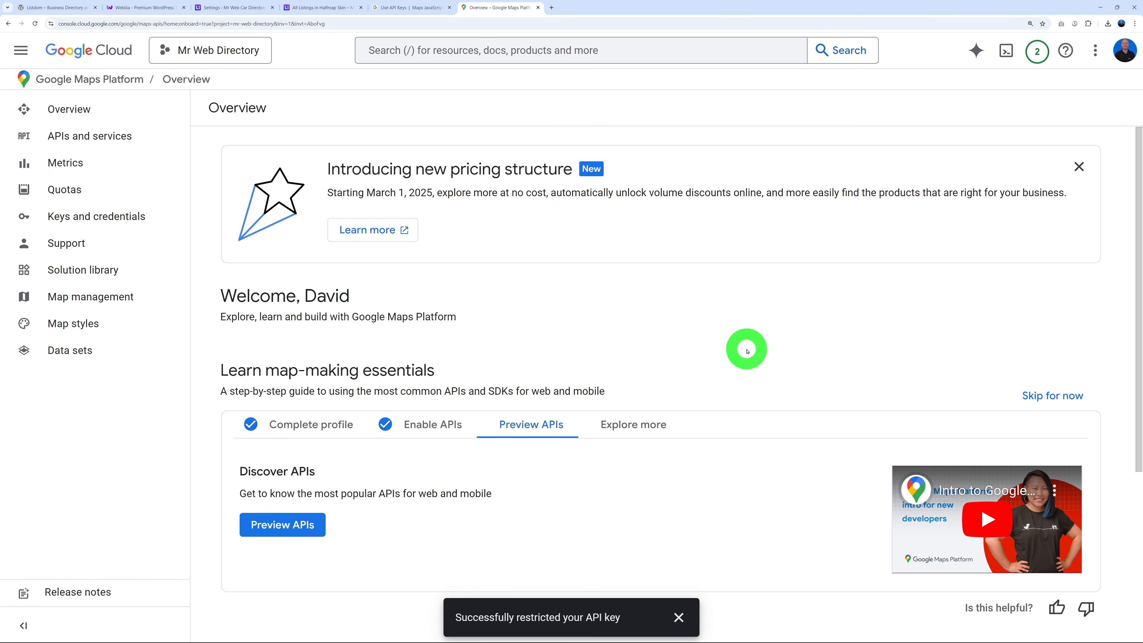
Paste the copied key into Listdom's Google Maps API key field and save the options.
left_click(239, 11)
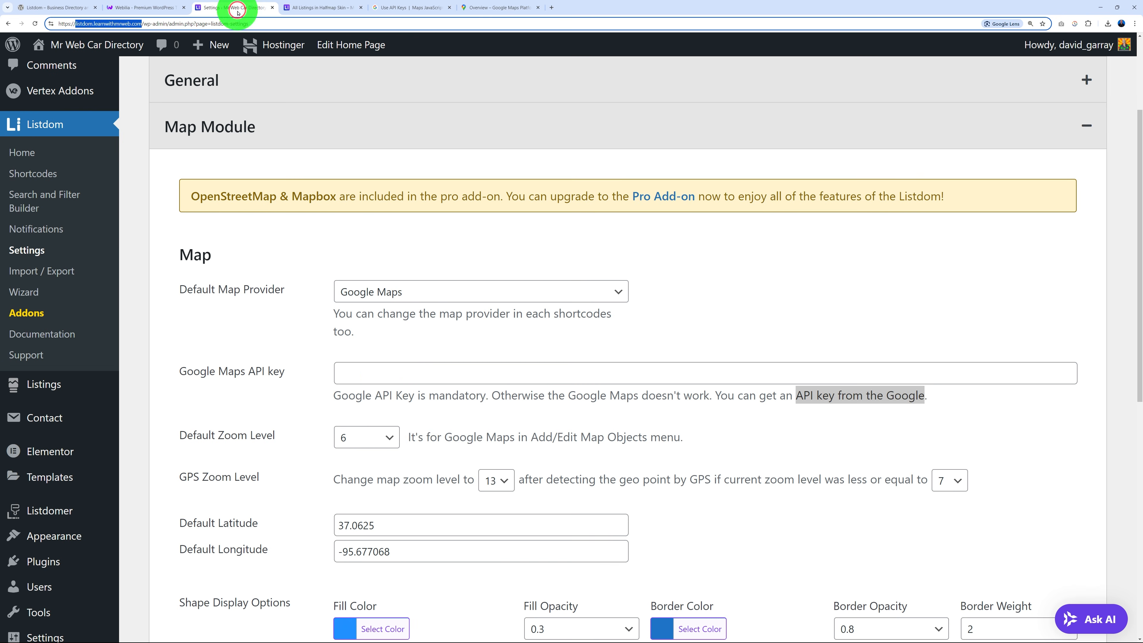
left_click(381, 376)
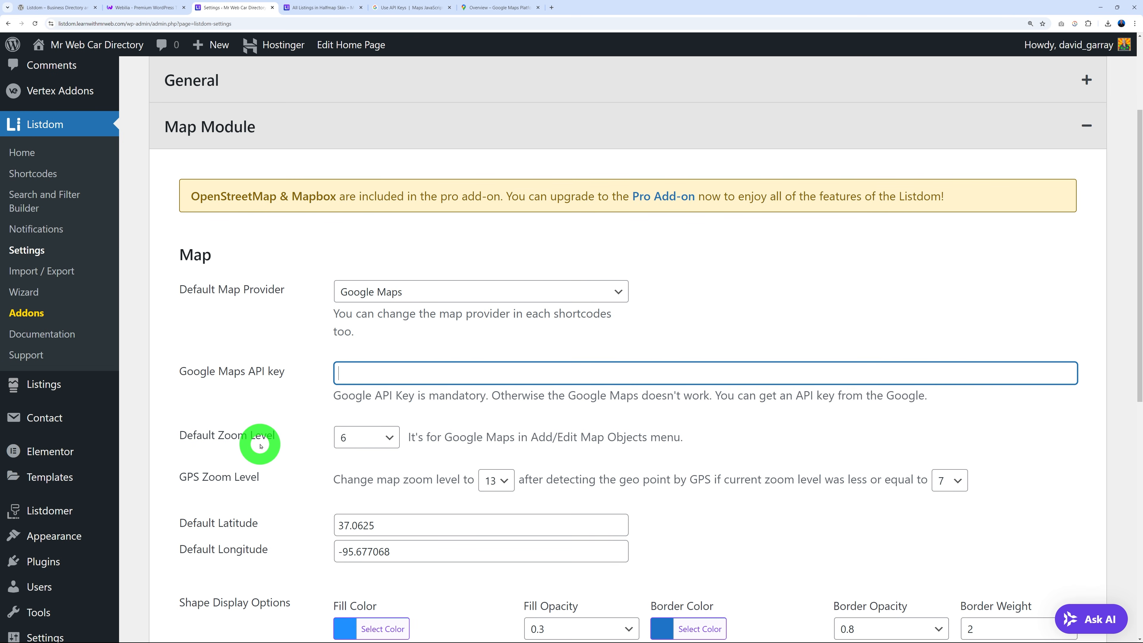
key("ctrl+a")
key("ctrl+v")
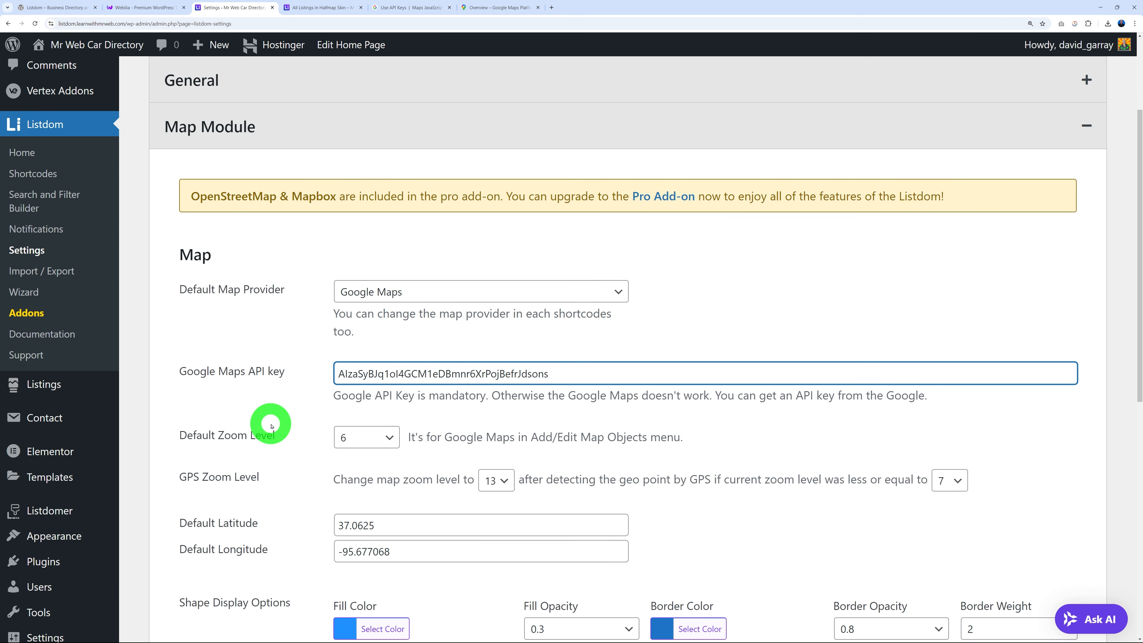
scroll(270, 451, "down", 8)
left_click(200, 574)
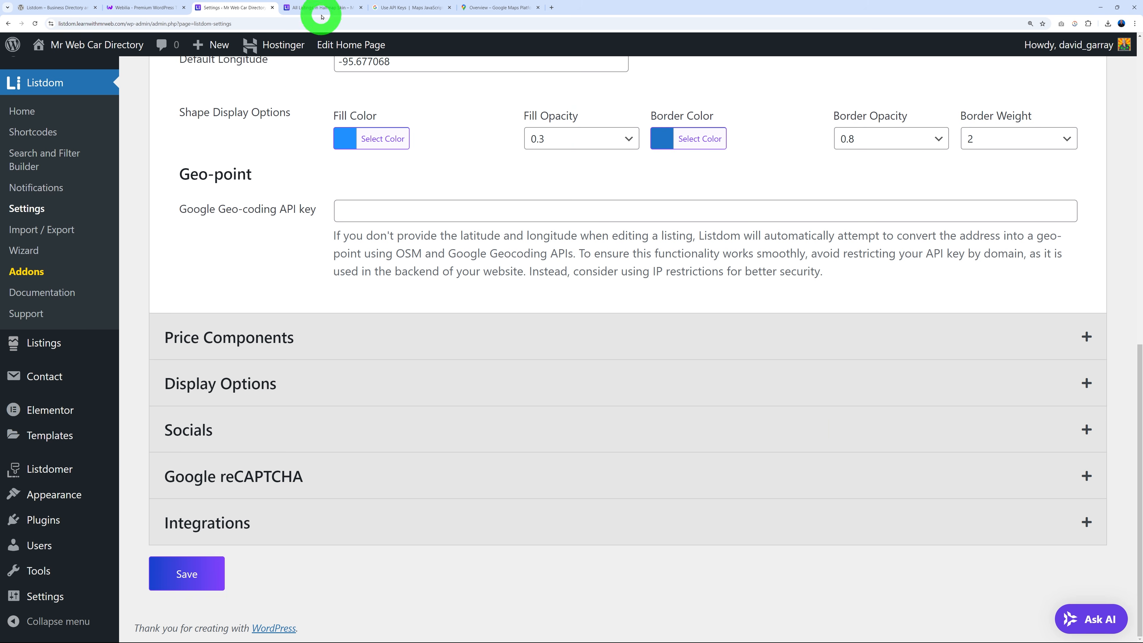
left_click(325, 8)
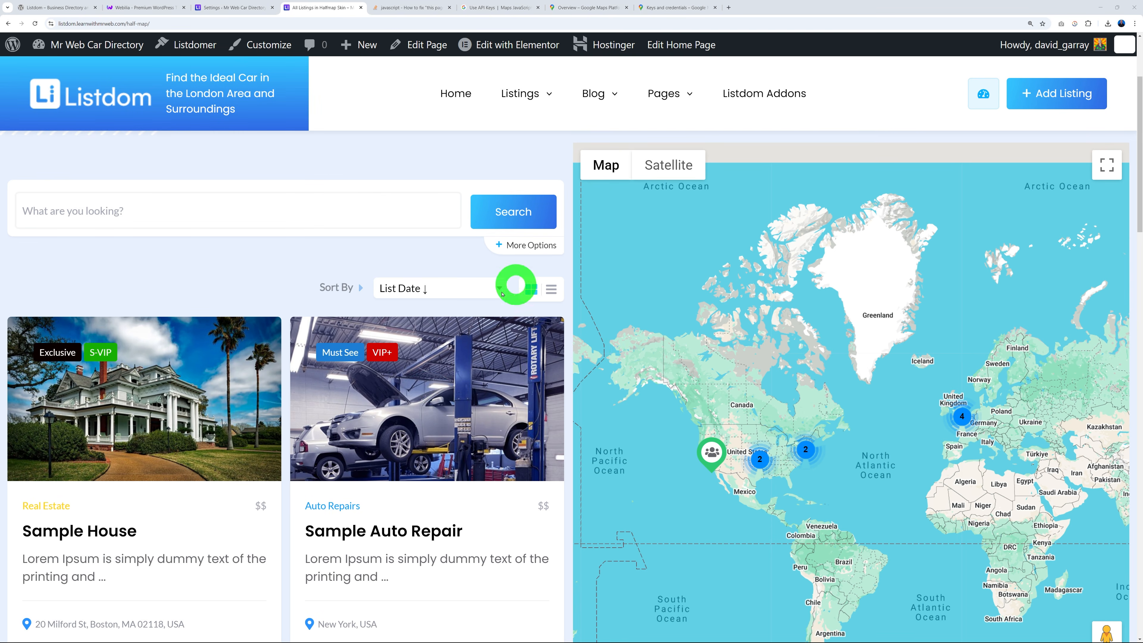
Confirm the Halfmap page's Google map now loads with listing markers, then return to settings.
scroll(921, 463, "down", 3)
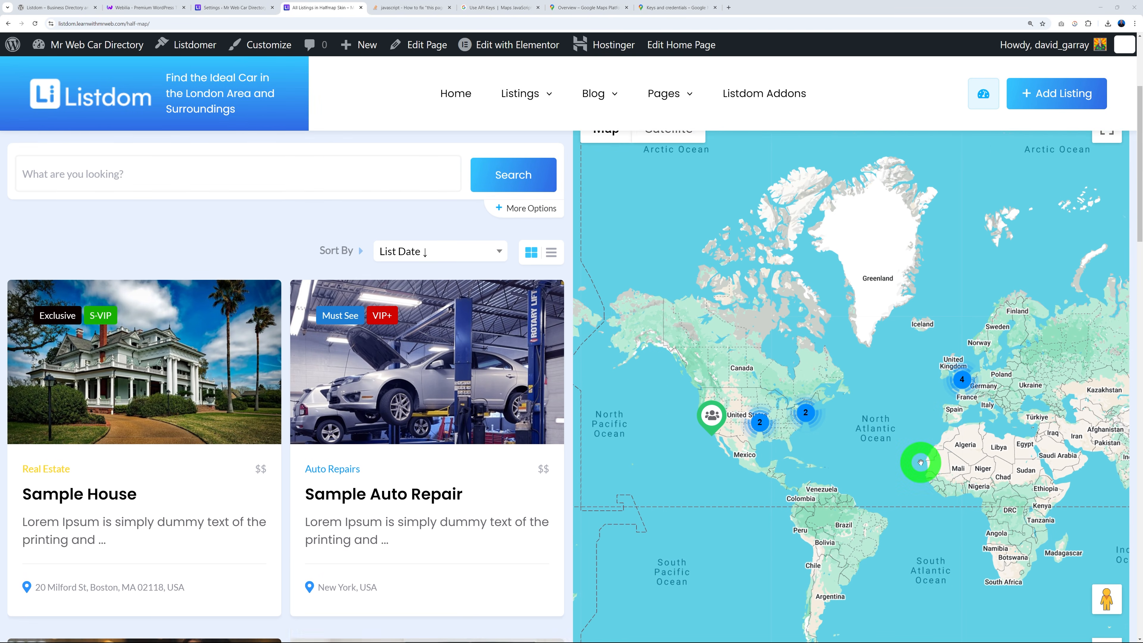
scroll(920, 463, "up", 3)
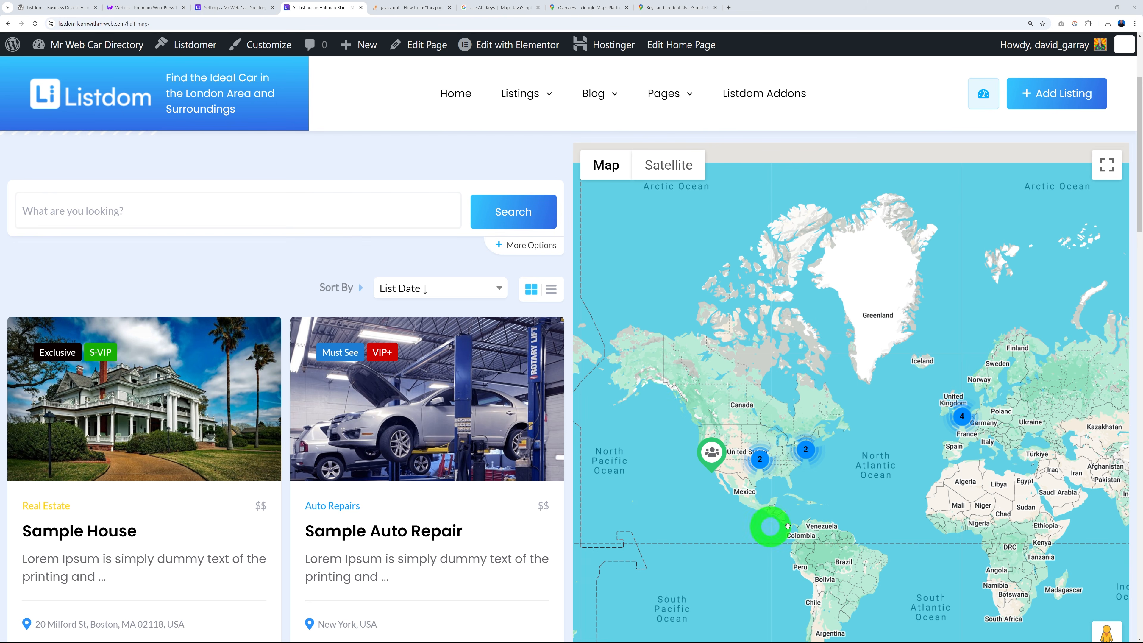
left_click(255, 12)
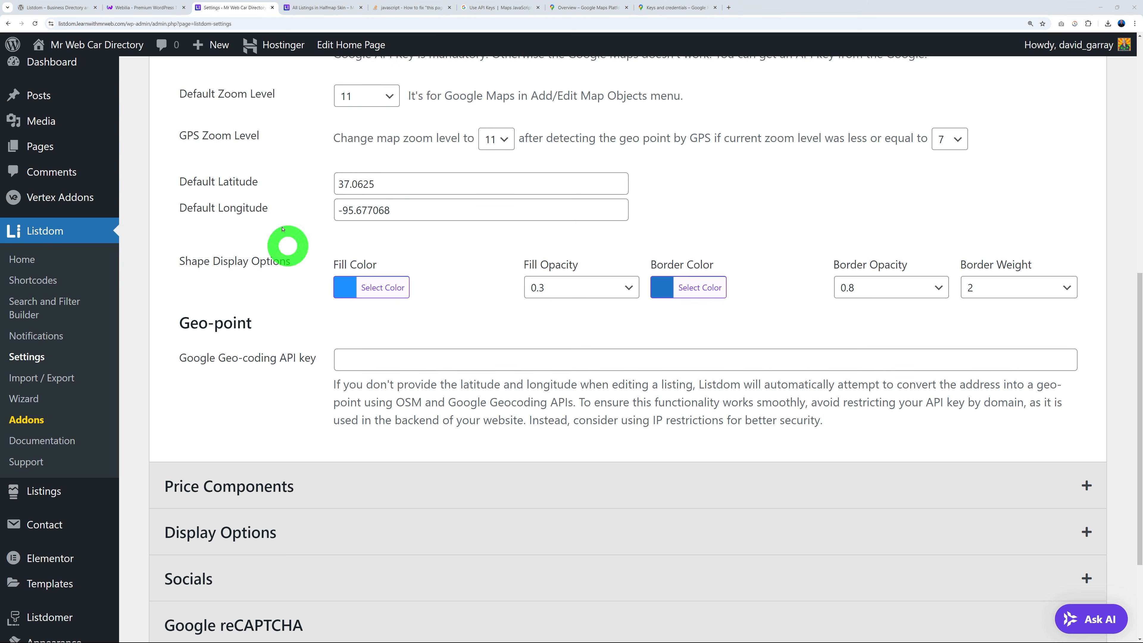
Check the Default Zoom Level options, leaving it at 11, and expand Price Components.
left_click(379, 97)
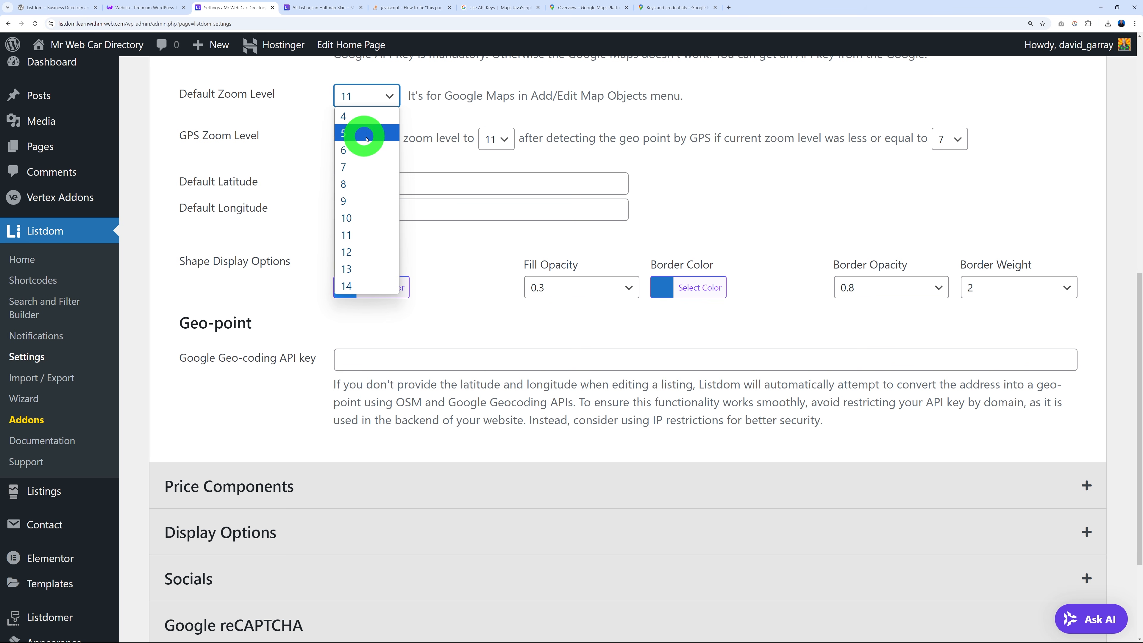
left_click(288, 144)
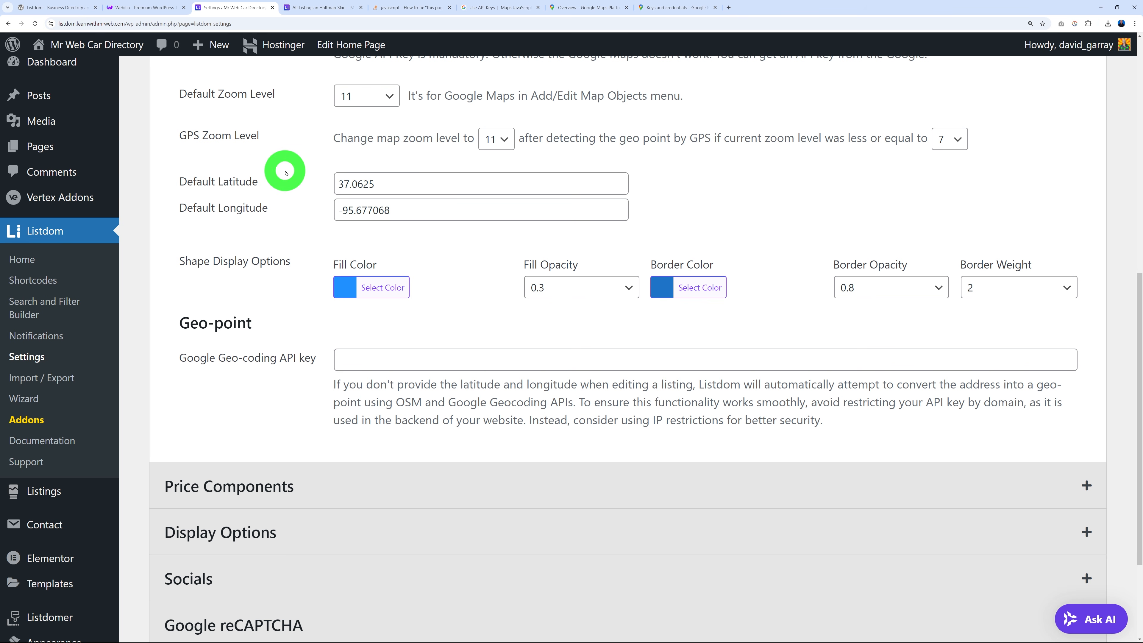
scroll(546, 383, "down", 2)
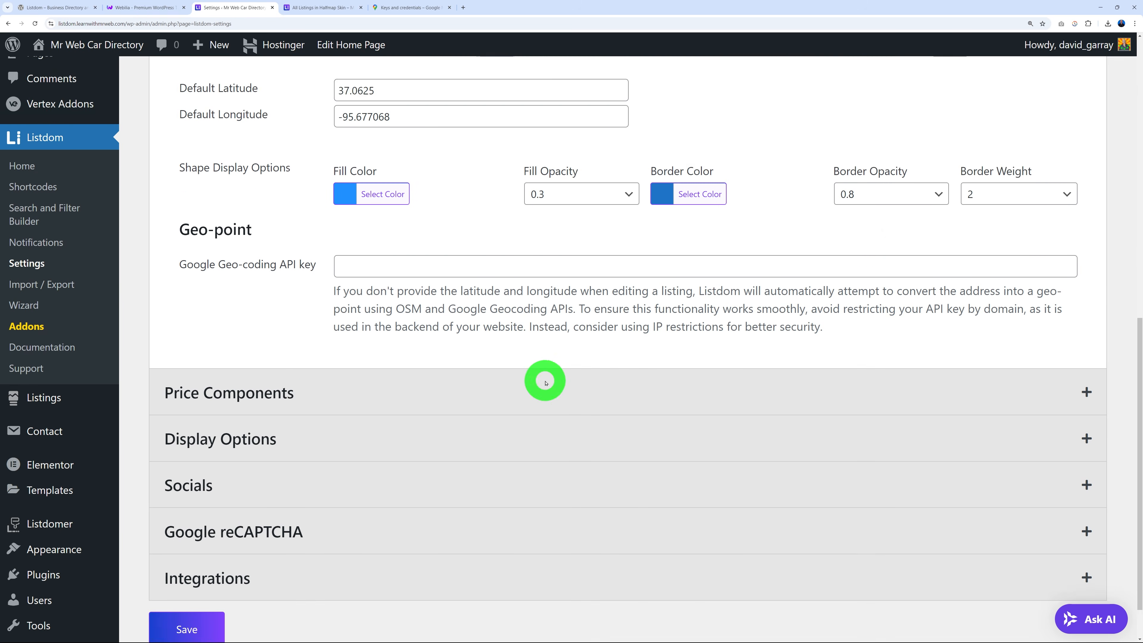
left_click(243, 350)
scroll(719, 378, "down", 4)
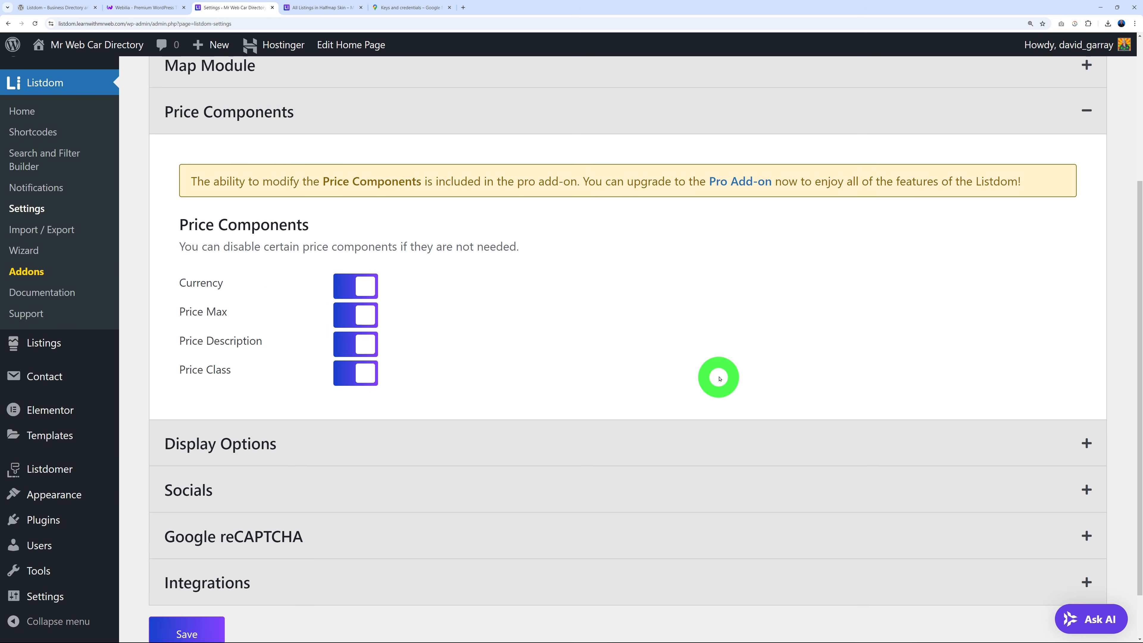
scroll(719, 378, "down", 1)
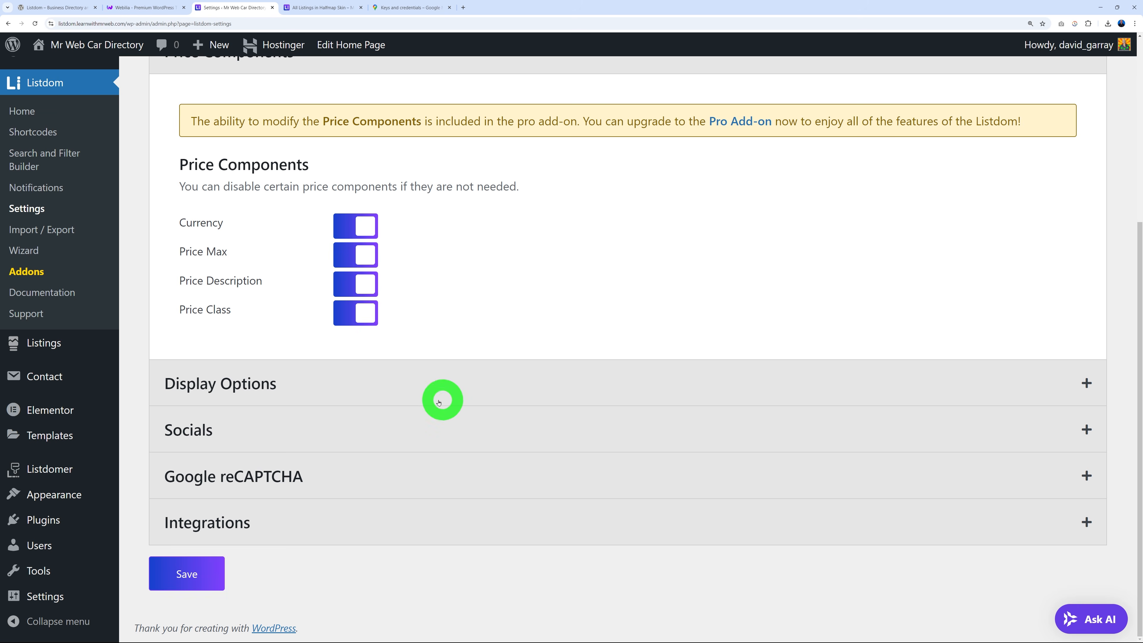
Expand Display Options and Socials to review the nine social networks' visibility toggles.
left_click(439, 401)
left_click(369, 436)
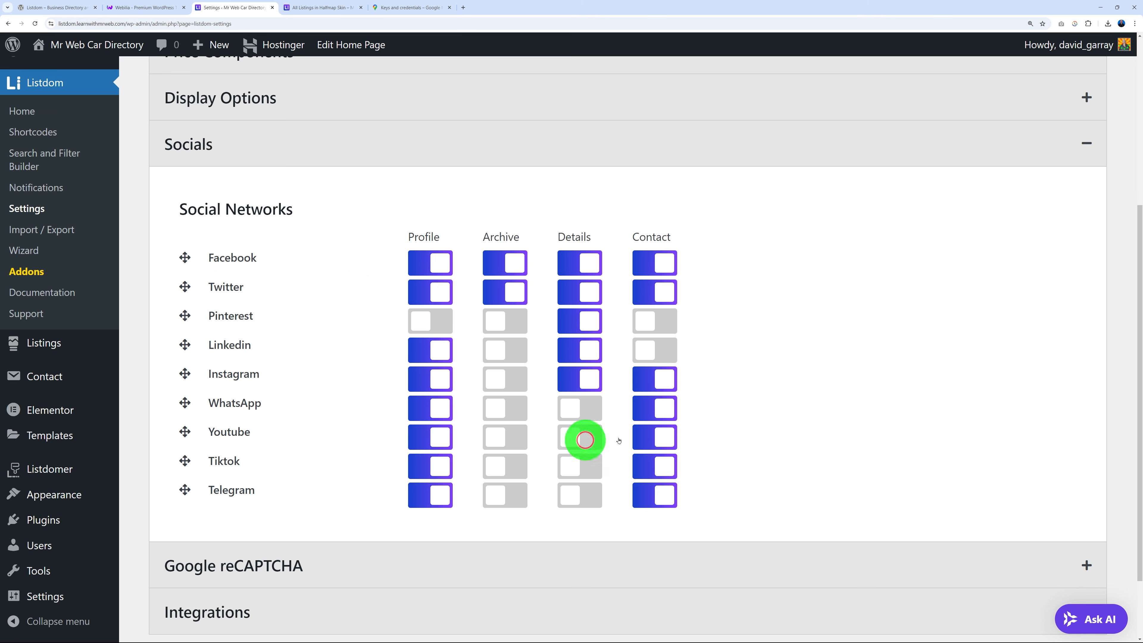
scroll(405, 558, "down", 1)
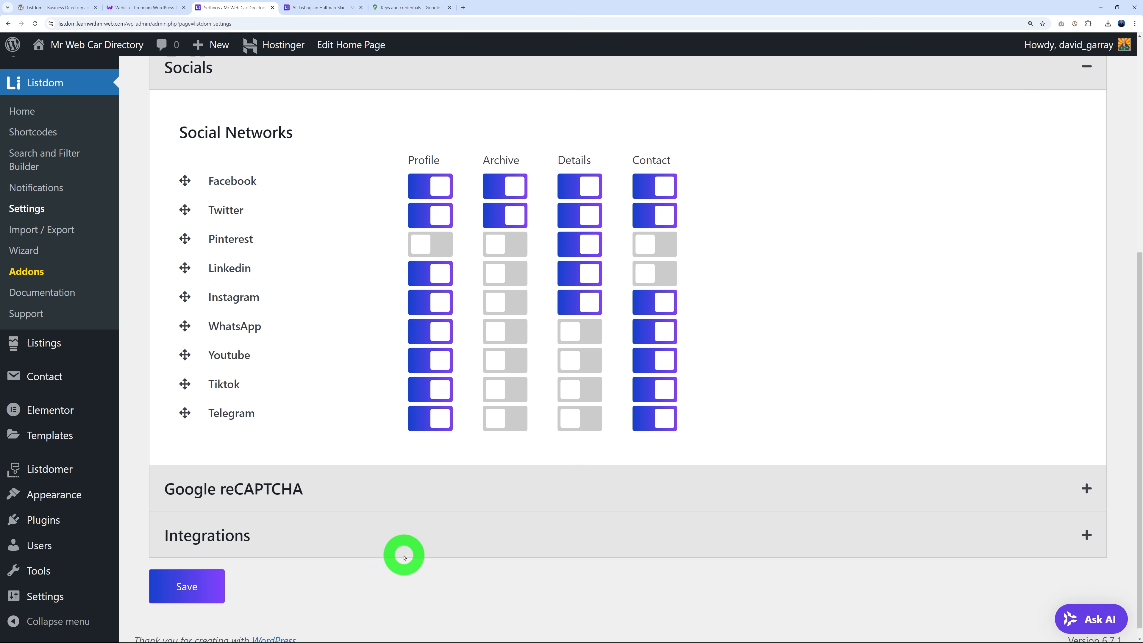
scroll(396, 549, "up", 1)
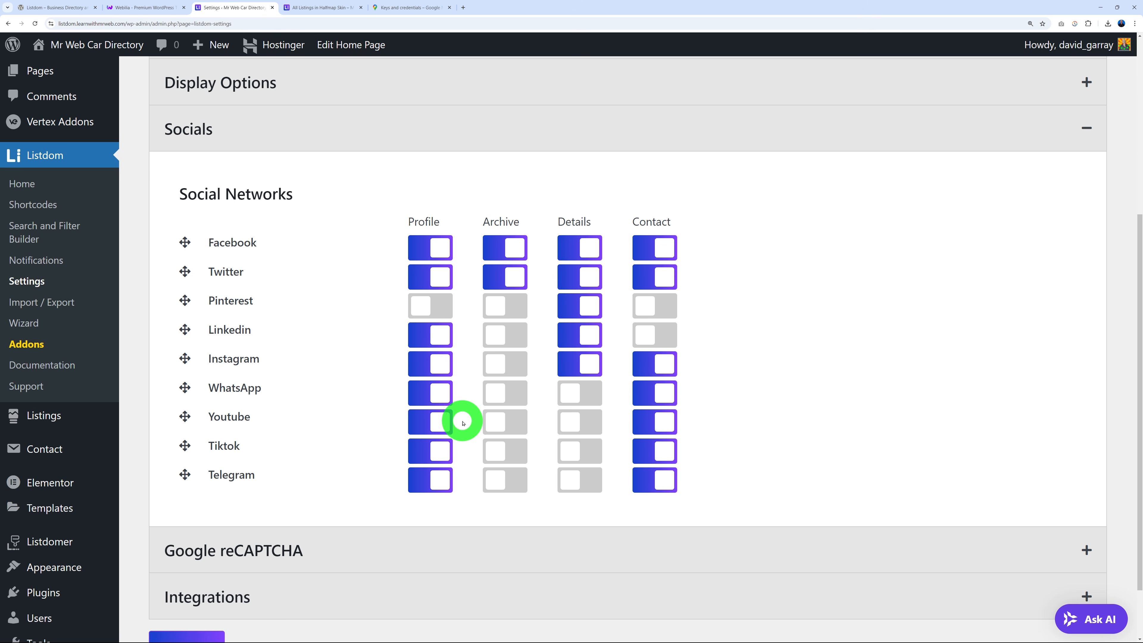
scroll(819, 449, "up", 1)
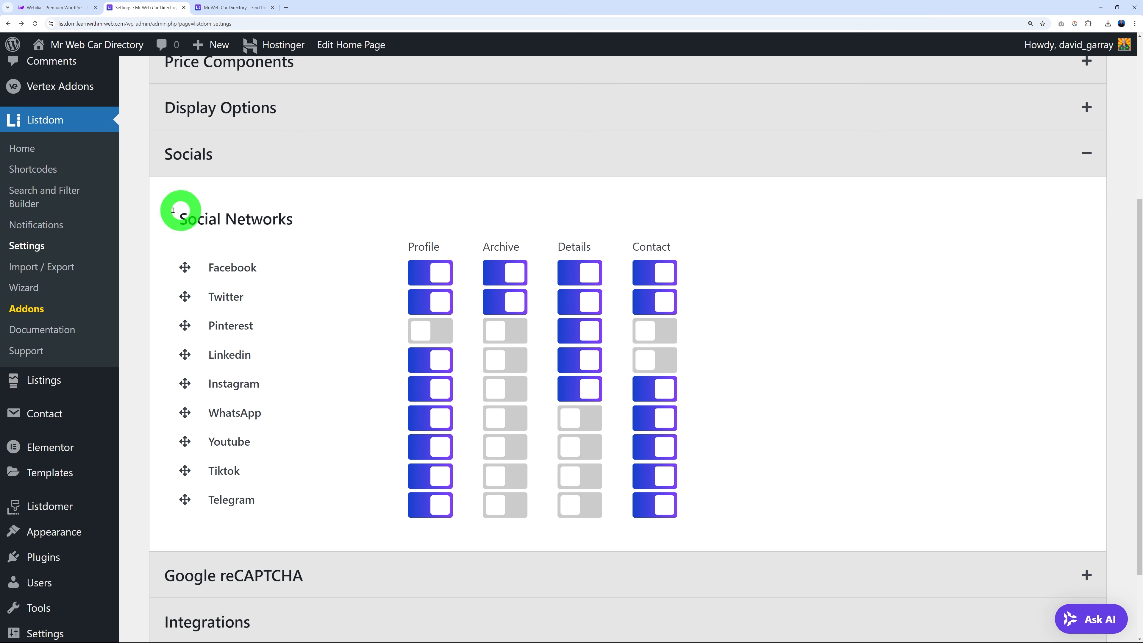
On the homepage search form, try the Locations and Categories dropdowns and reveal the More Options fields.
left_click(23, 204)
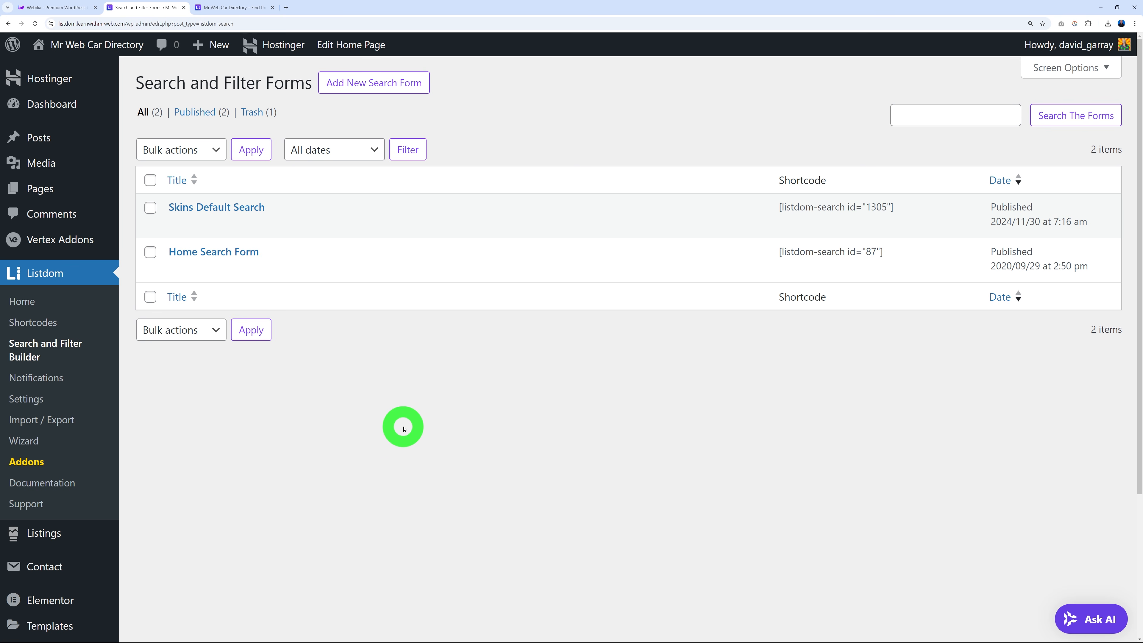
left_click(226, 13)
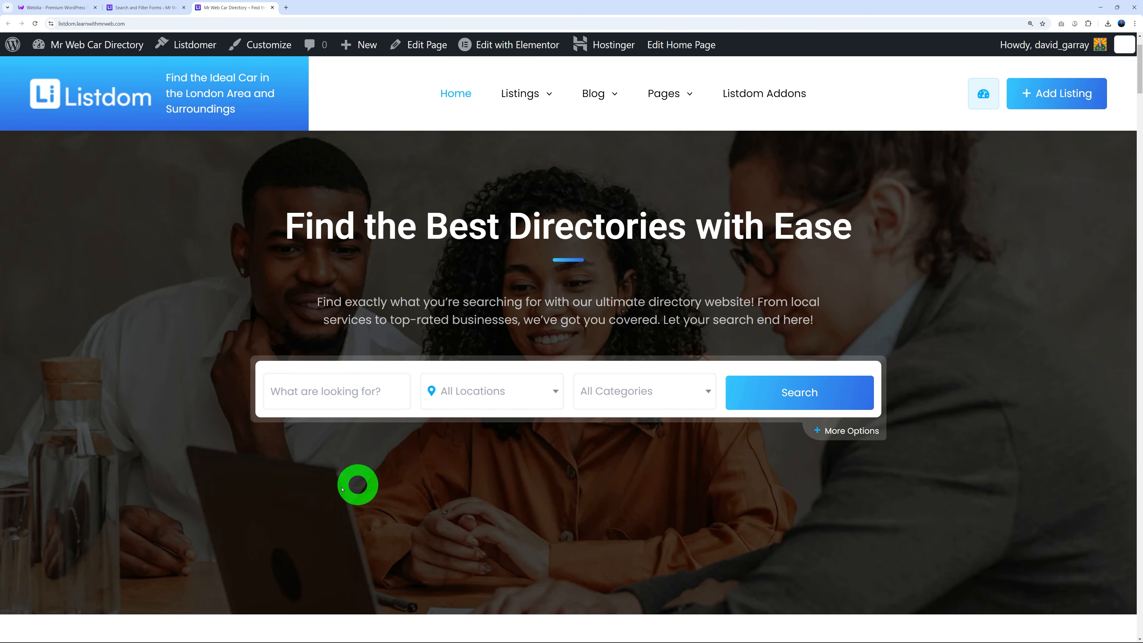
left_click(553, 392)
left_click(708, 390)
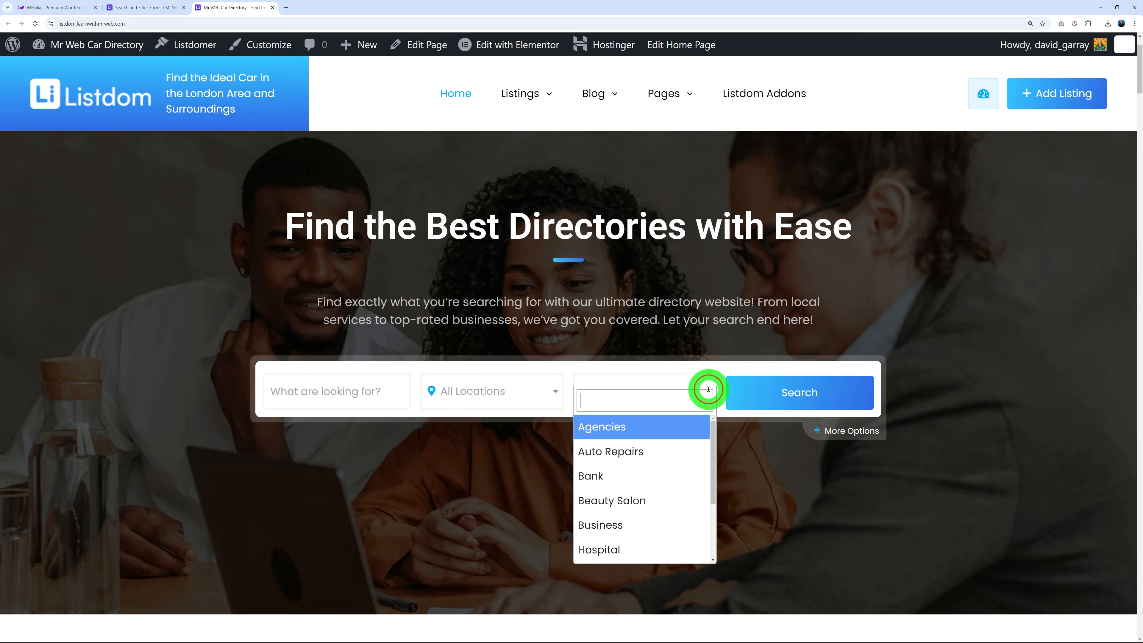
left_click(821, 505)
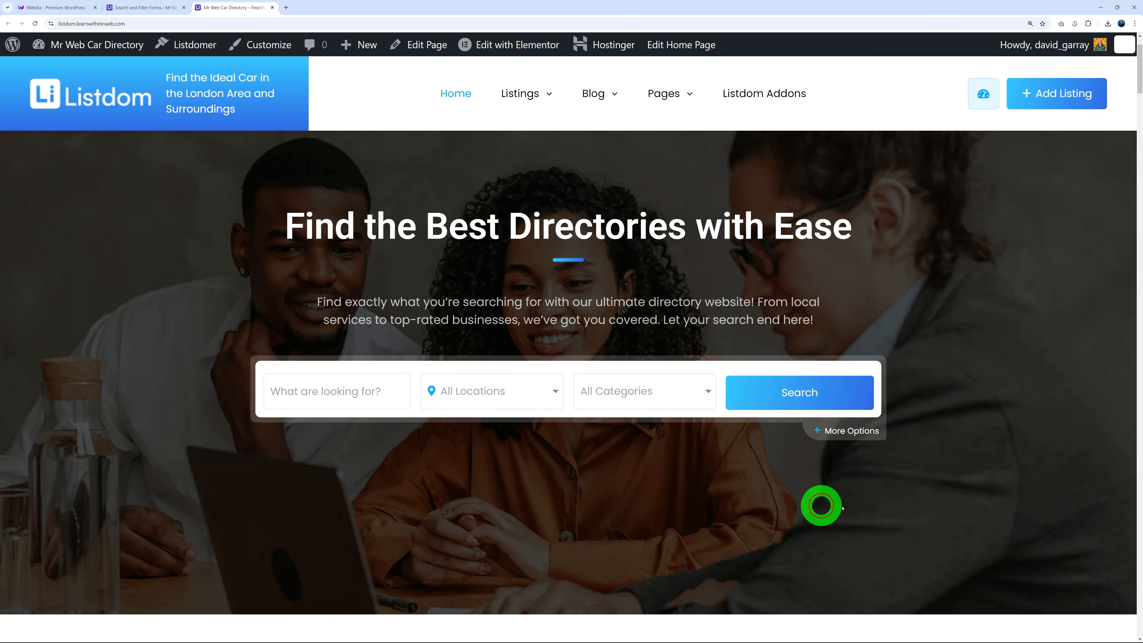
left_click(854, 432)
scroll(993, 419, "down", 2)
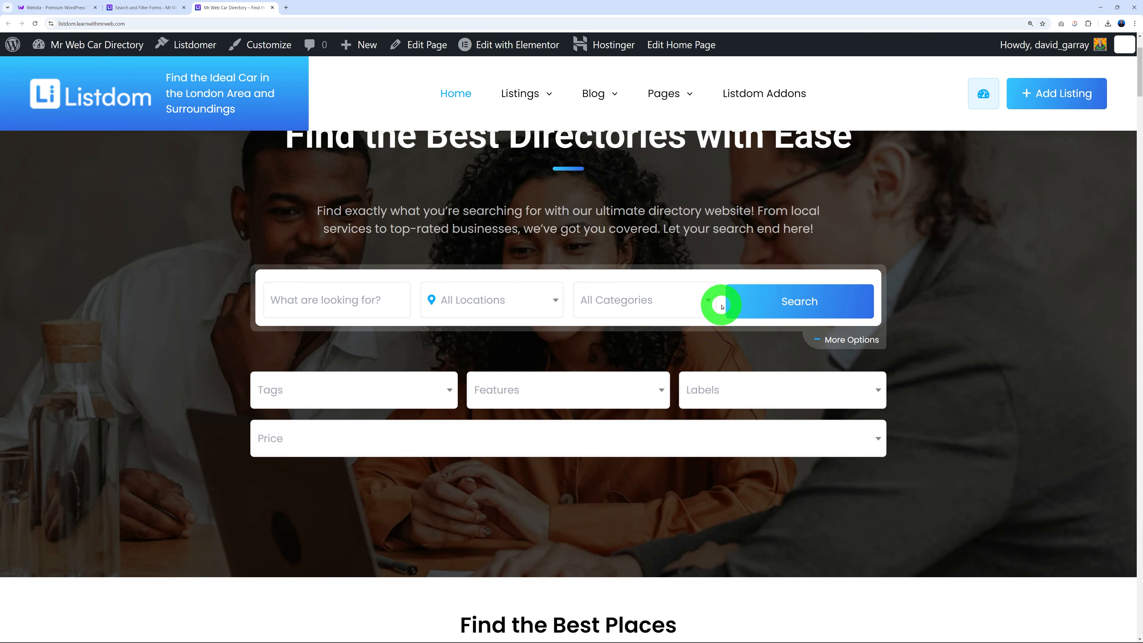
Compare the search forms list with the homepage search form, ending on the forms list.
left_click(156, 8)
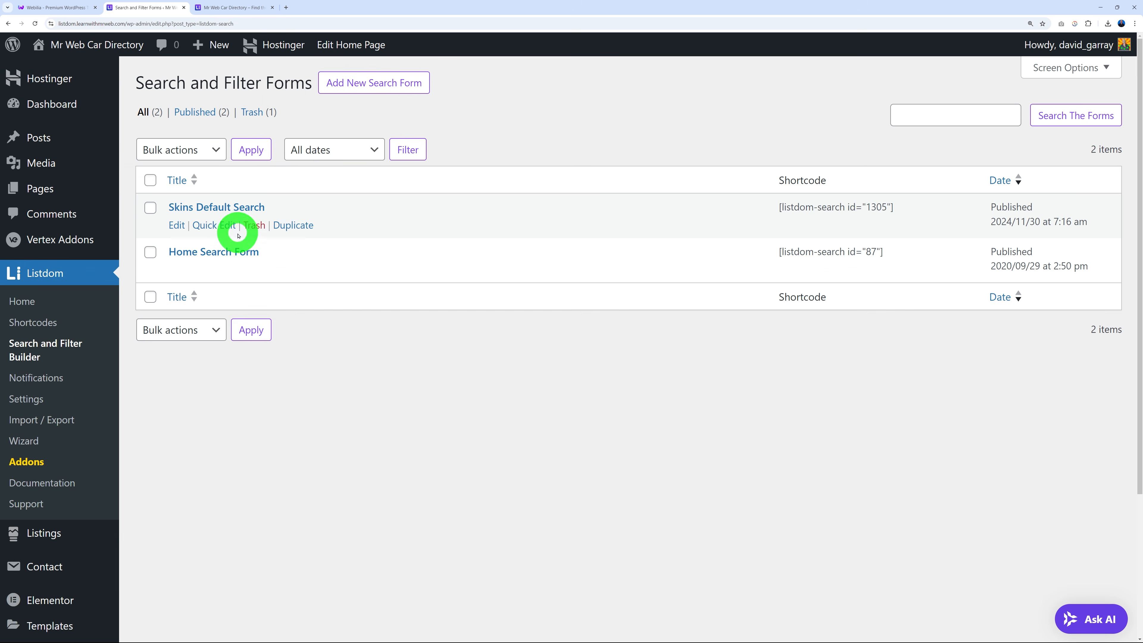
left_click(245, 9)
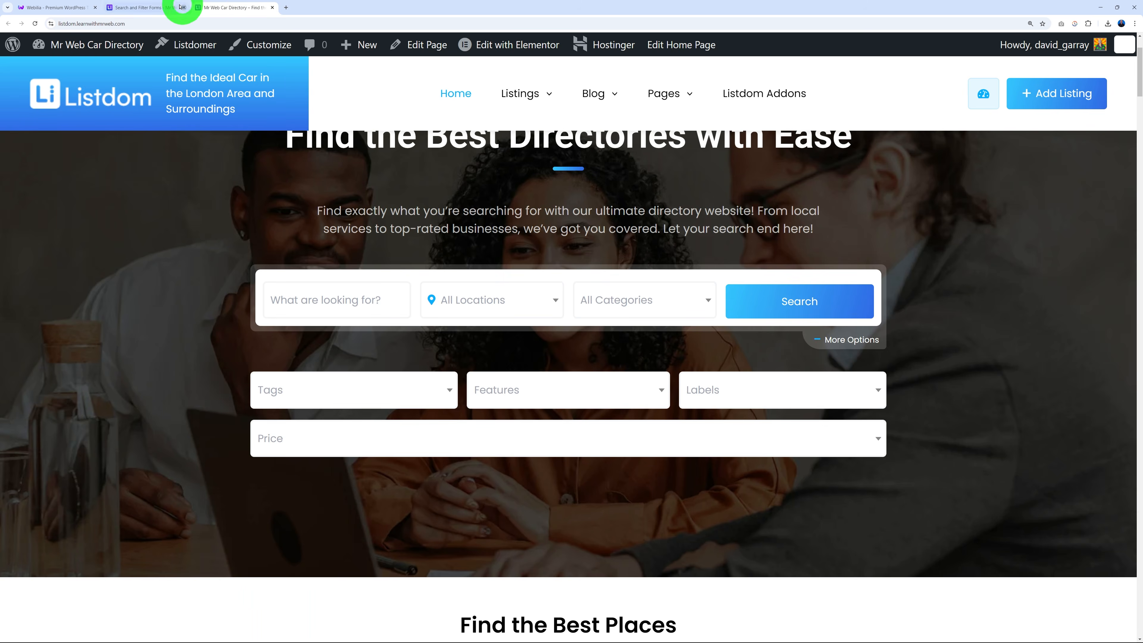
left_click(179, 8)
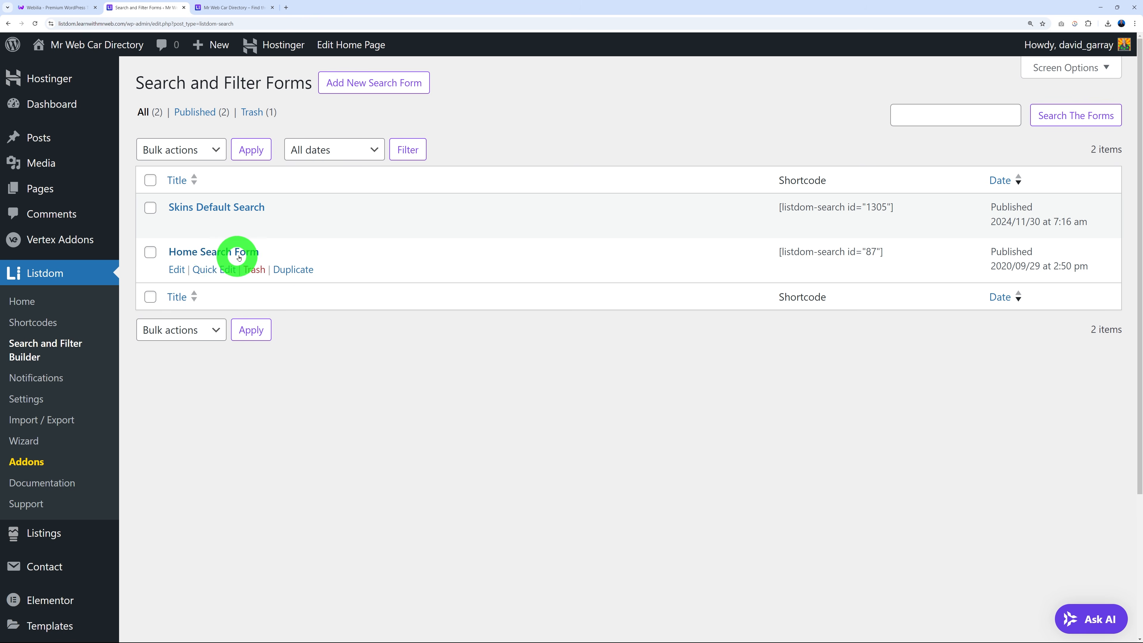
Open the Home Search Form editor and compare its fields with the live homepage form.
left_click(213, 253)
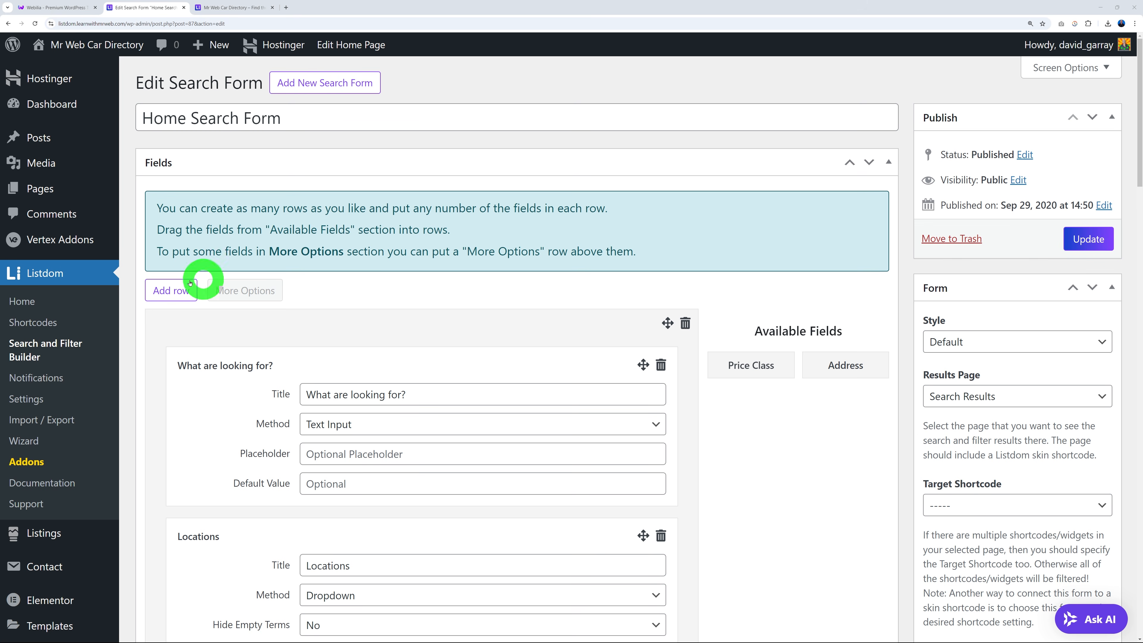
scroll(726, 386, "down", 4)
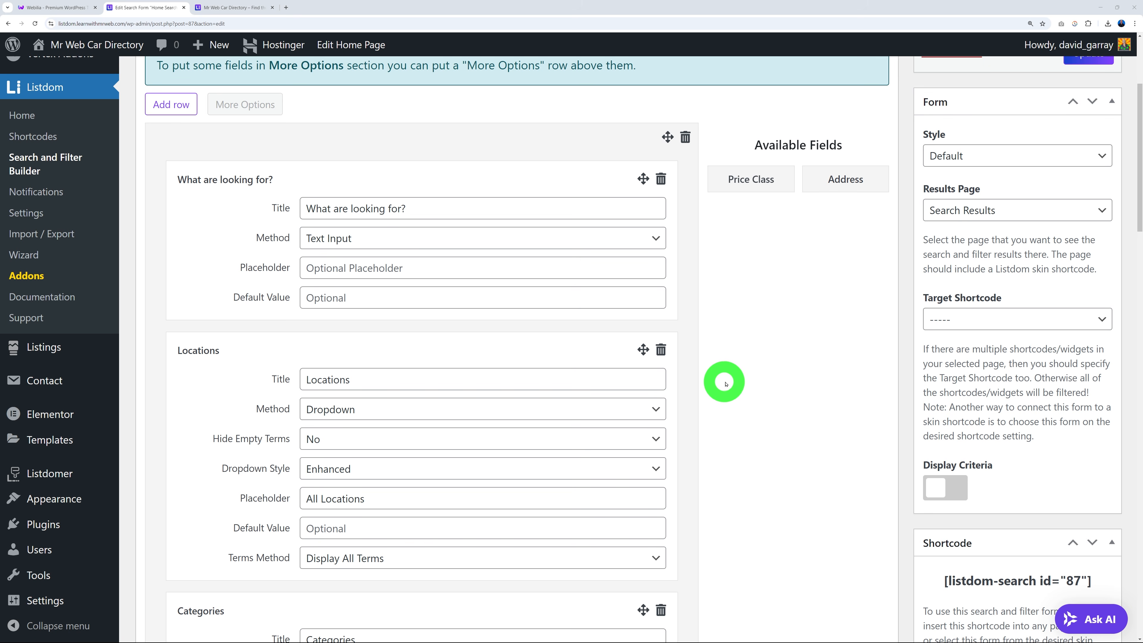
scroll(270, 189, "down", 2)
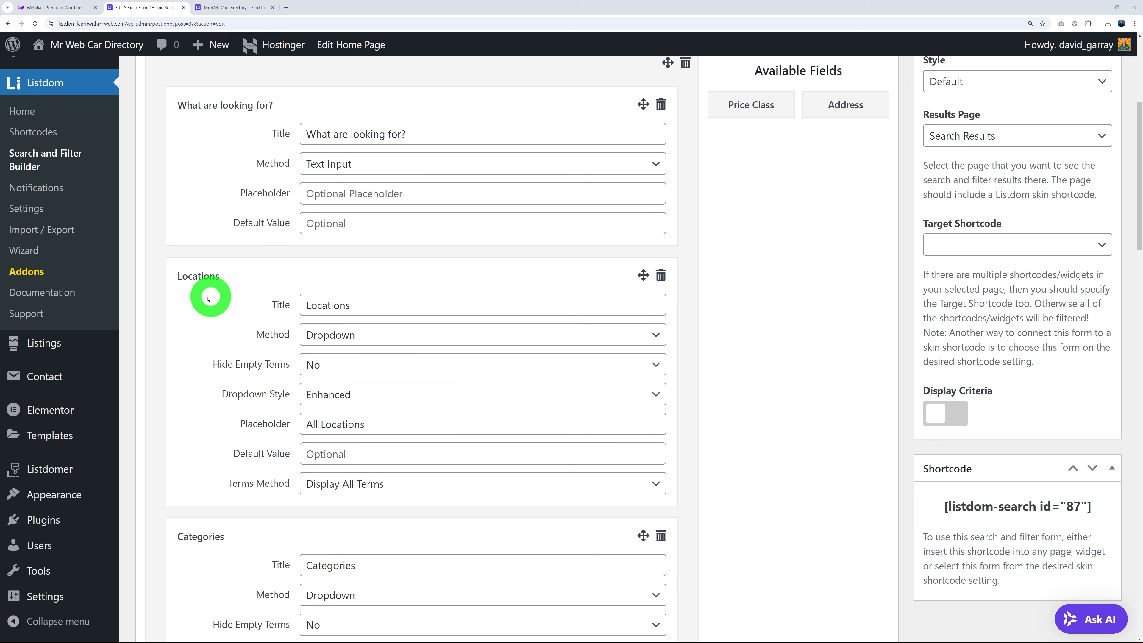
scroll(260, 291, "down", 6)
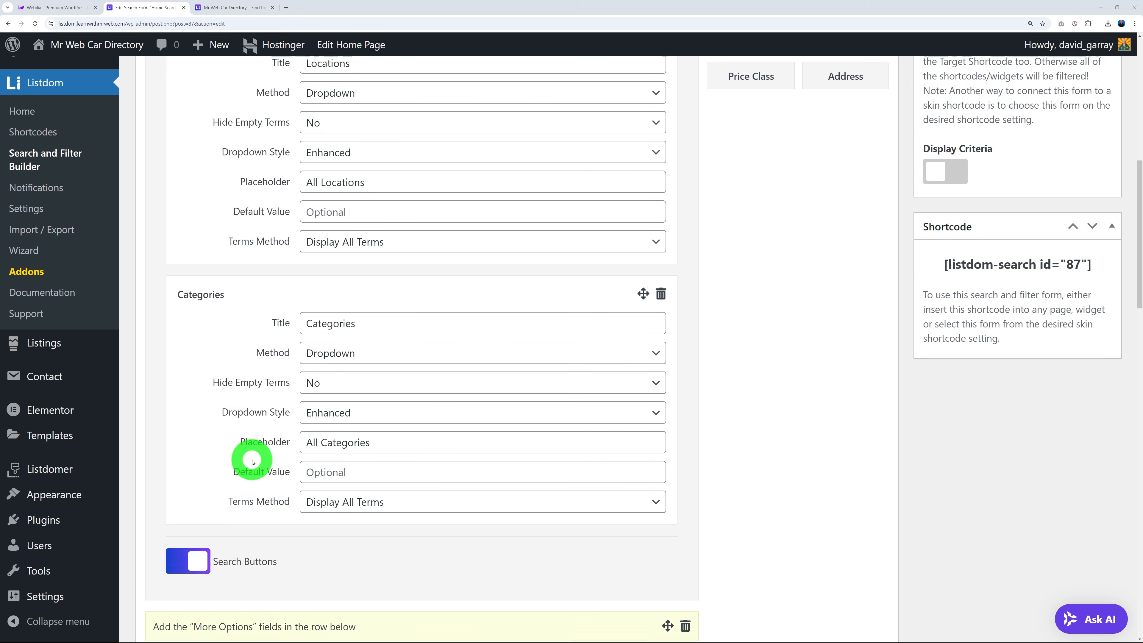
scroll(253, 459, "up", 3)
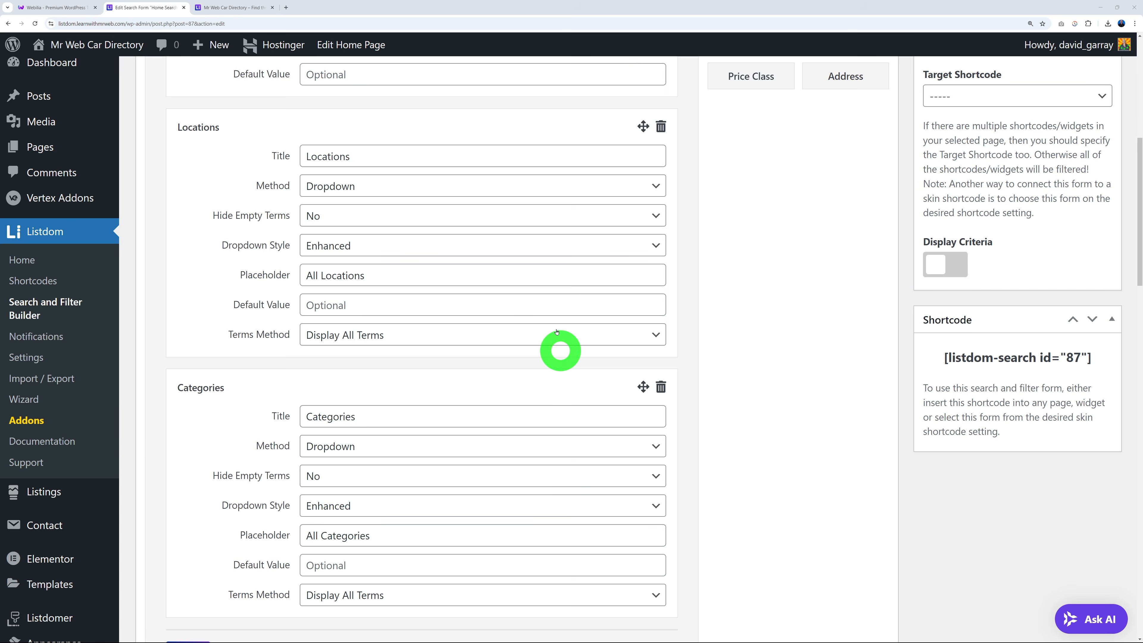
scroll(558, 347, "up", 3)
left_click(233, 7)
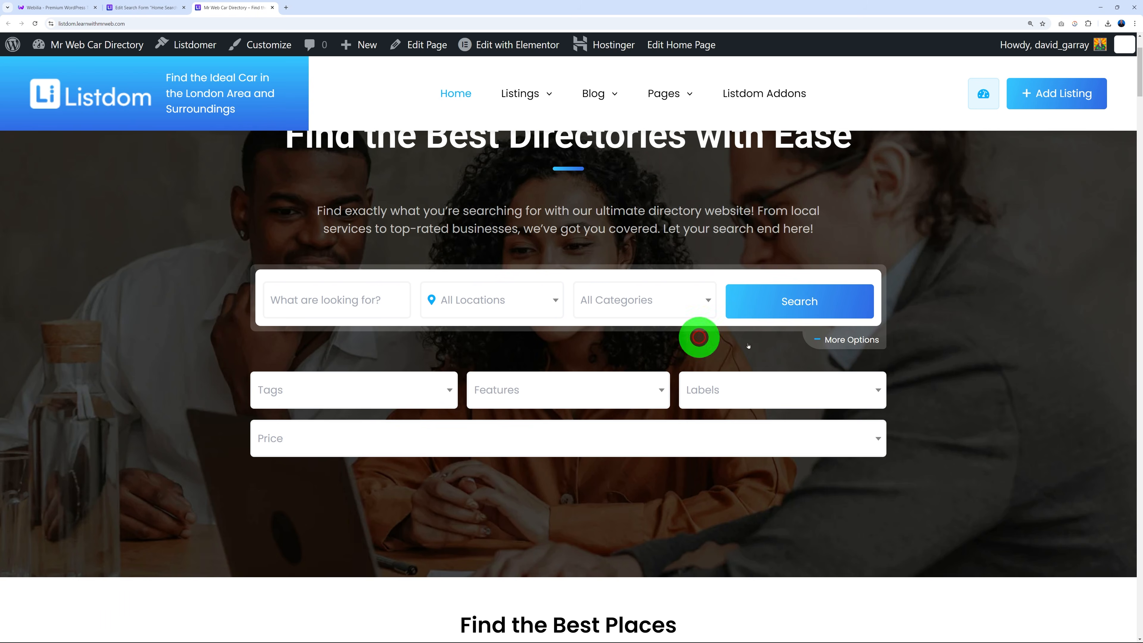
left_click(866, 343)
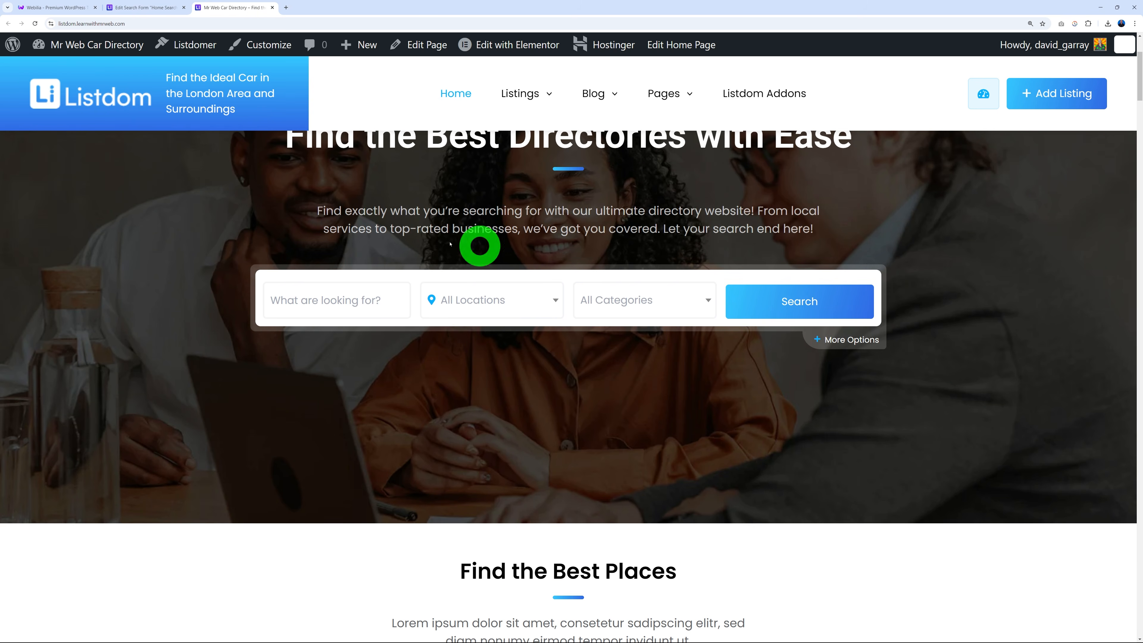
left_click(963, 313)
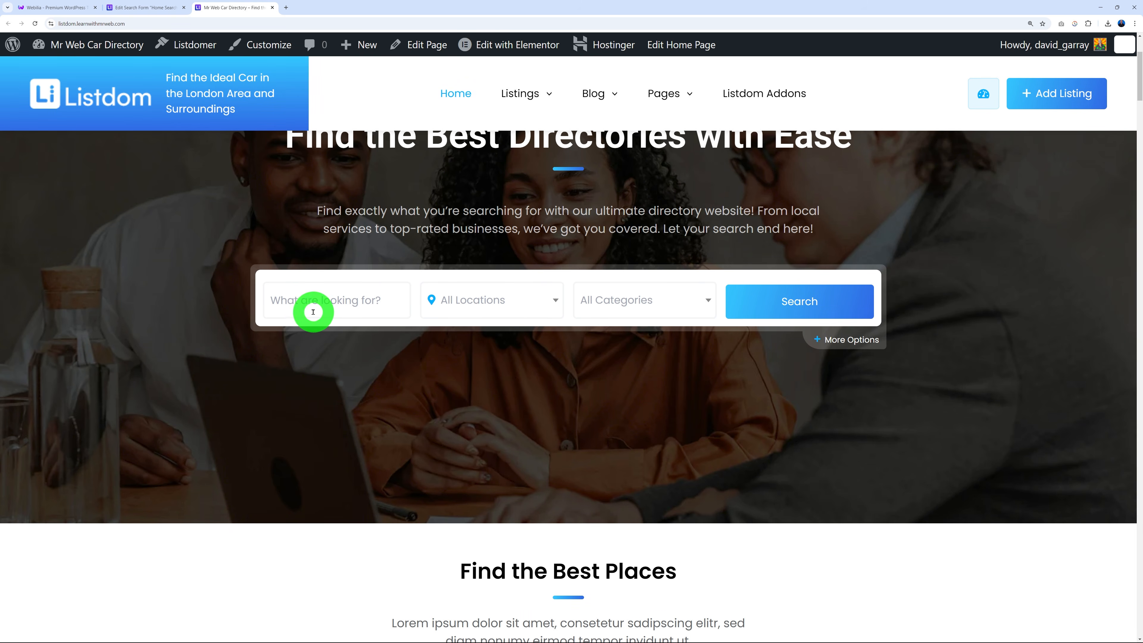
left_click(166, 8)
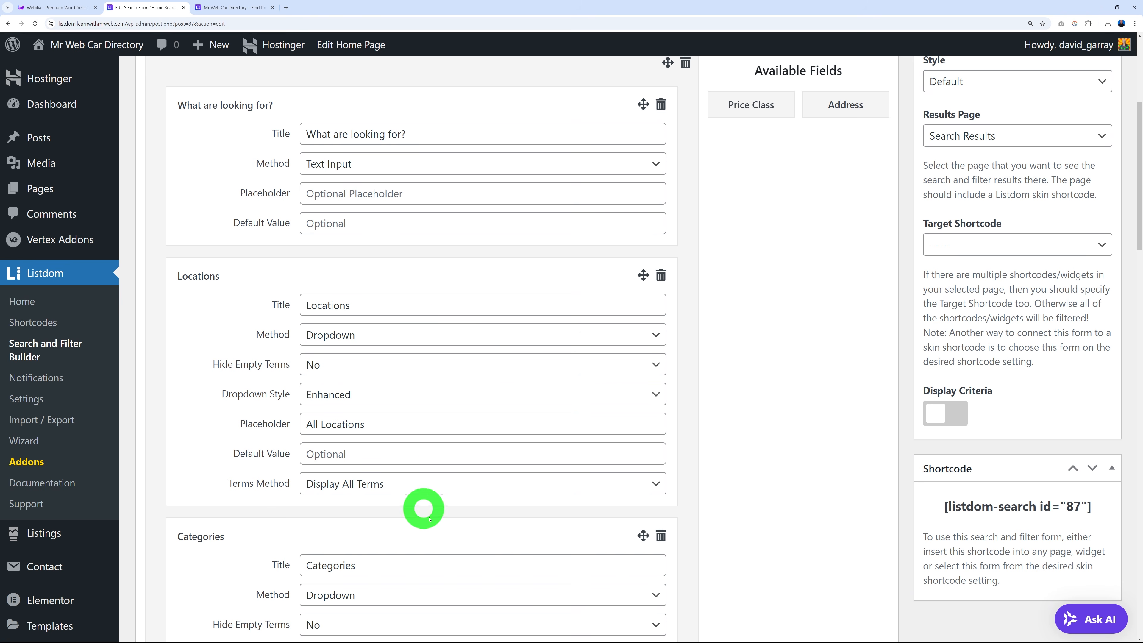
Move Categories above Locations and reload the homepage to confirm the new order.
left_click_drag(641, 536, 615, 304)
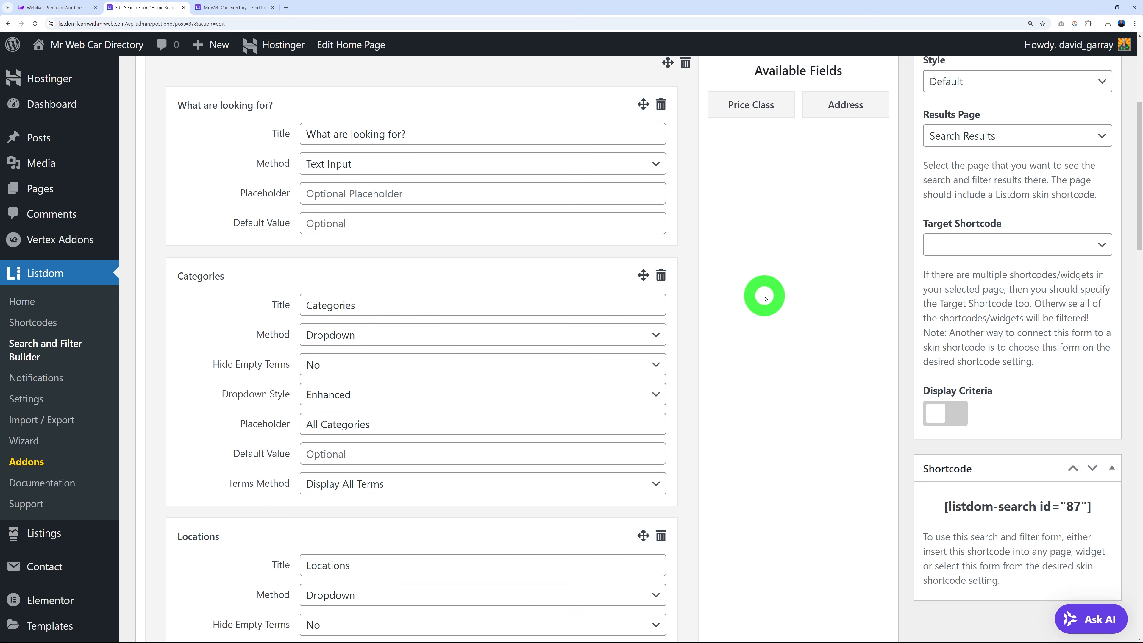
scroll(765, 297, "up", 5)
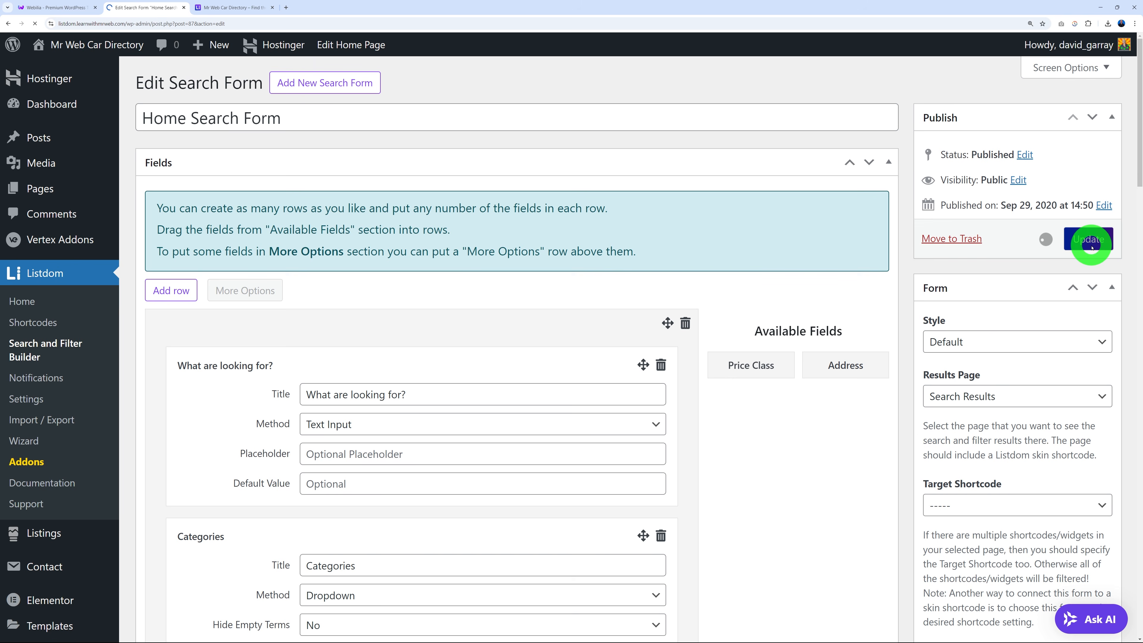
left_click(243, 8)
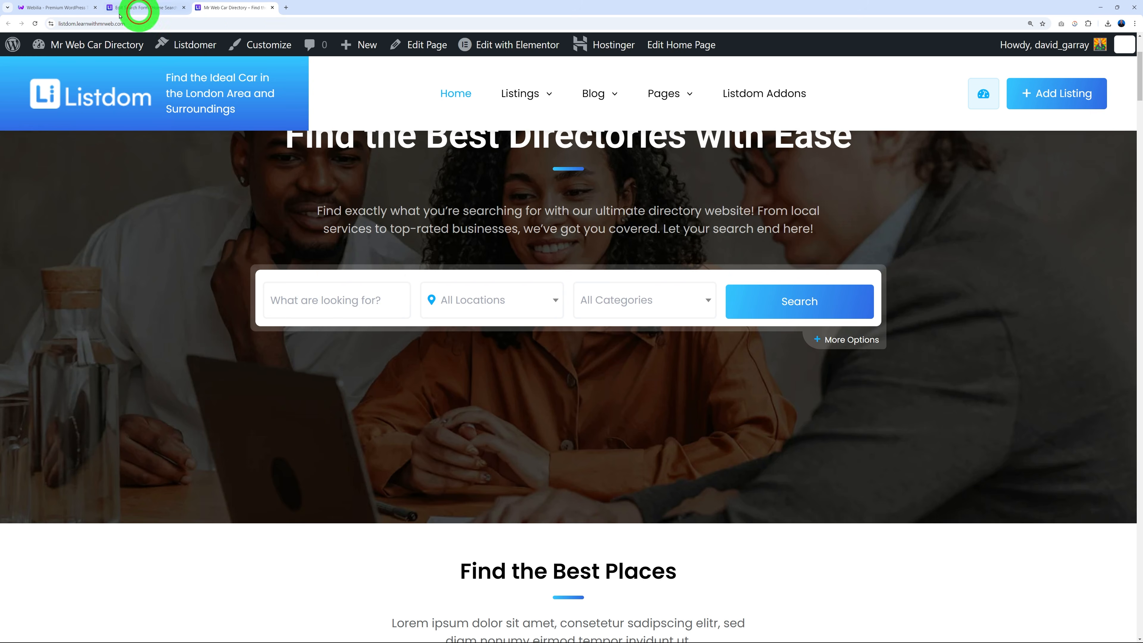
left_click(35, 24)
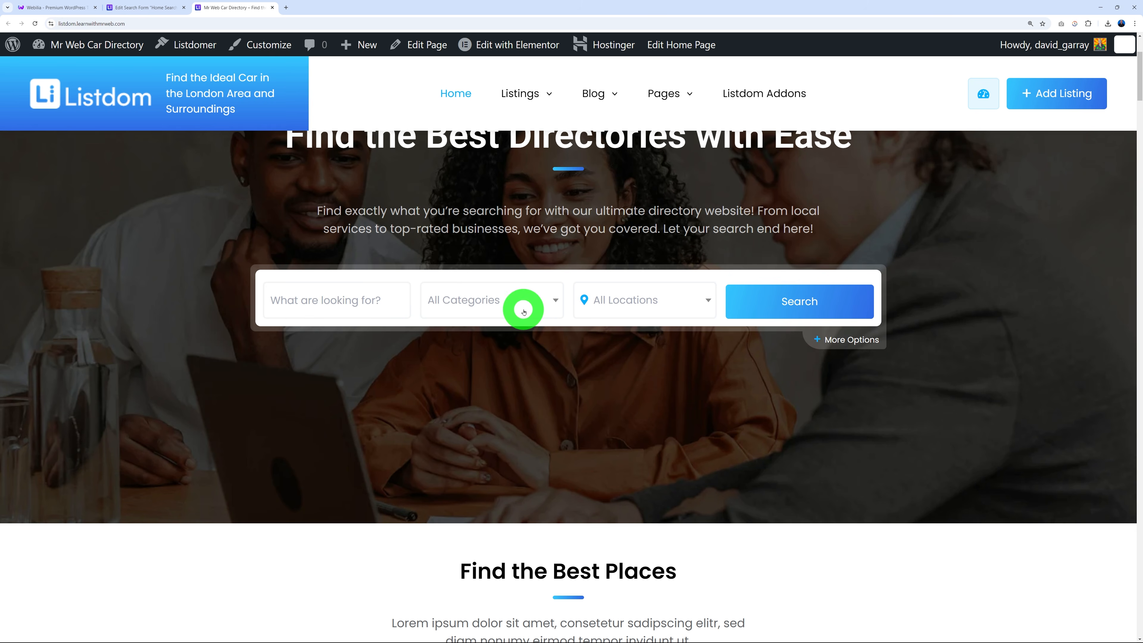
Drag Locations back above Categories in the search form and preview the homepage.
left_click(122, 5)
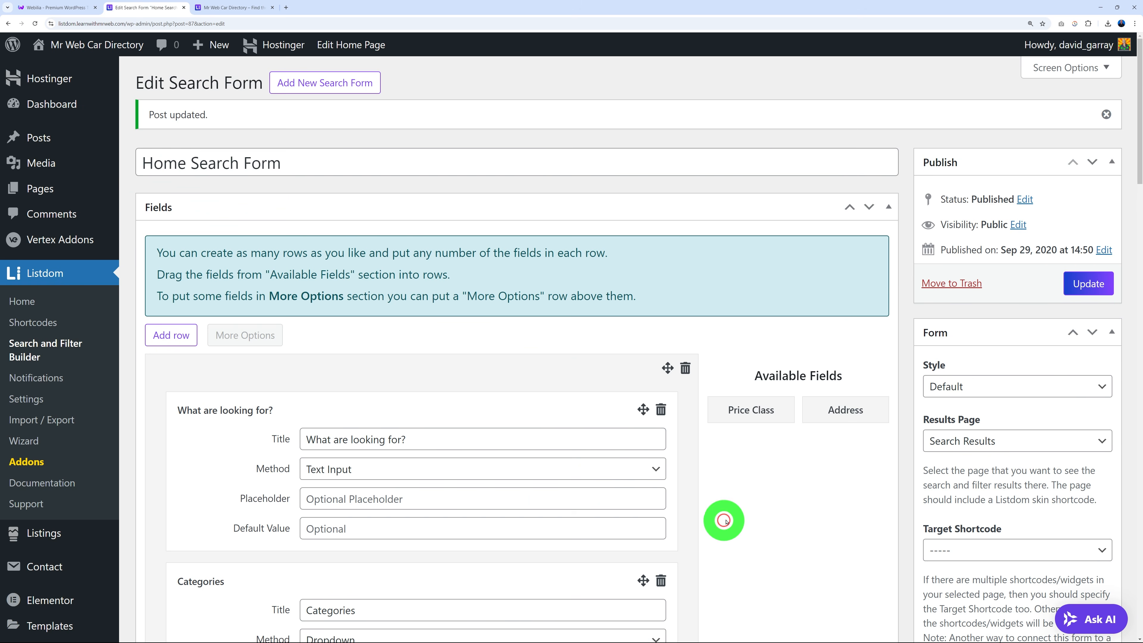
scroll(728, 441, "down", 4)
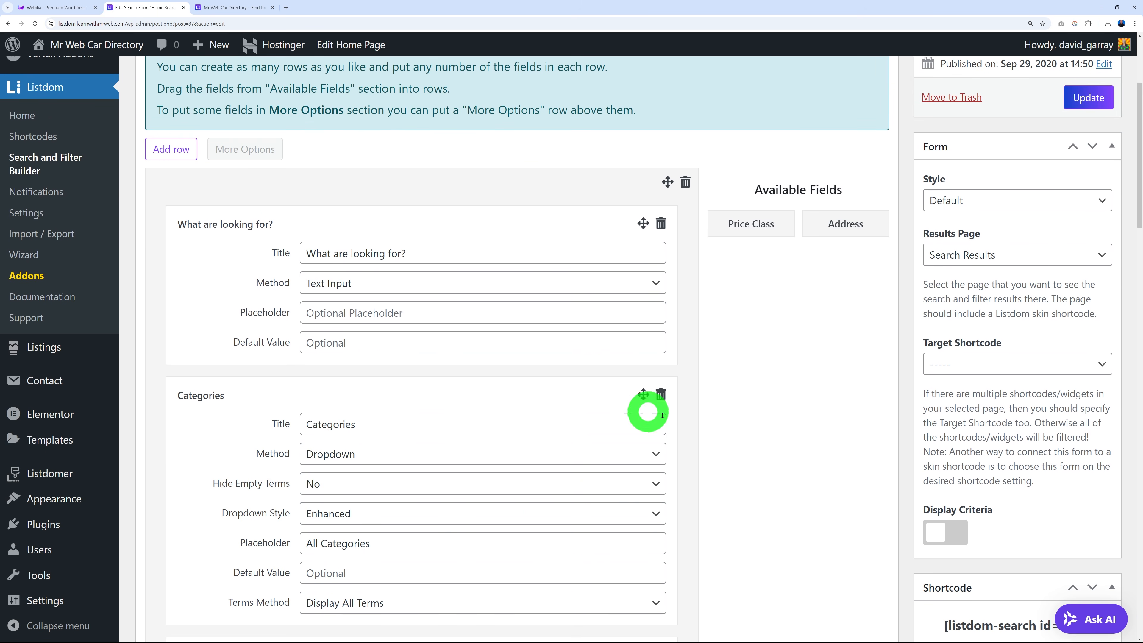
scroll(745, 414, "down", 4)
left_click_drag(640, 507, 549, 350)
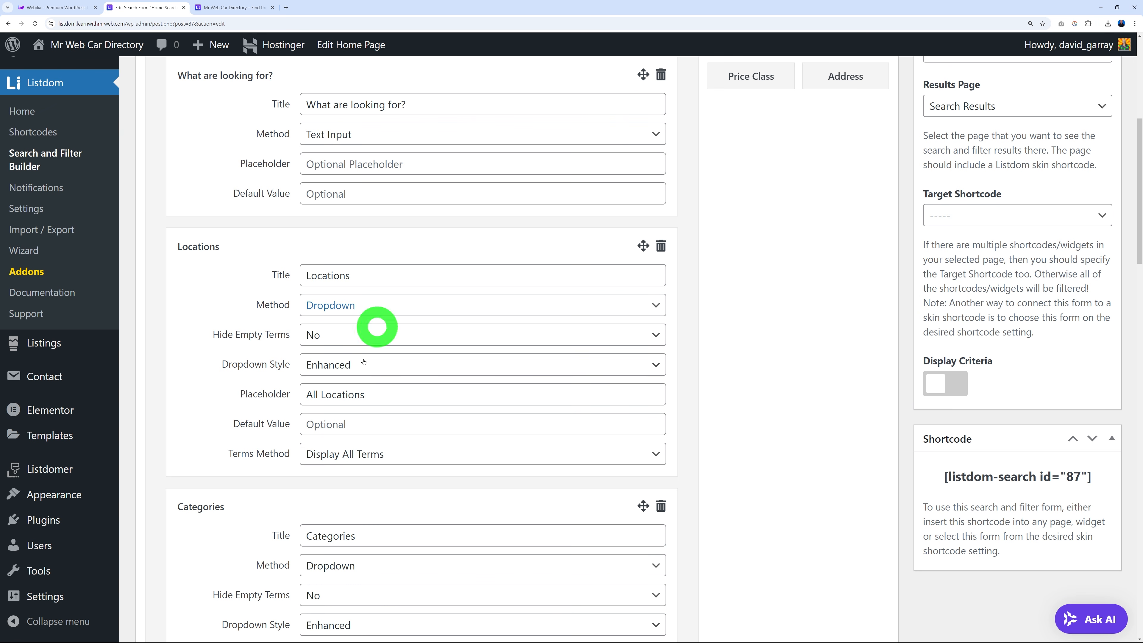
scroll(726, 413, "up", 1)
scroll(726, 413, "up", 3)
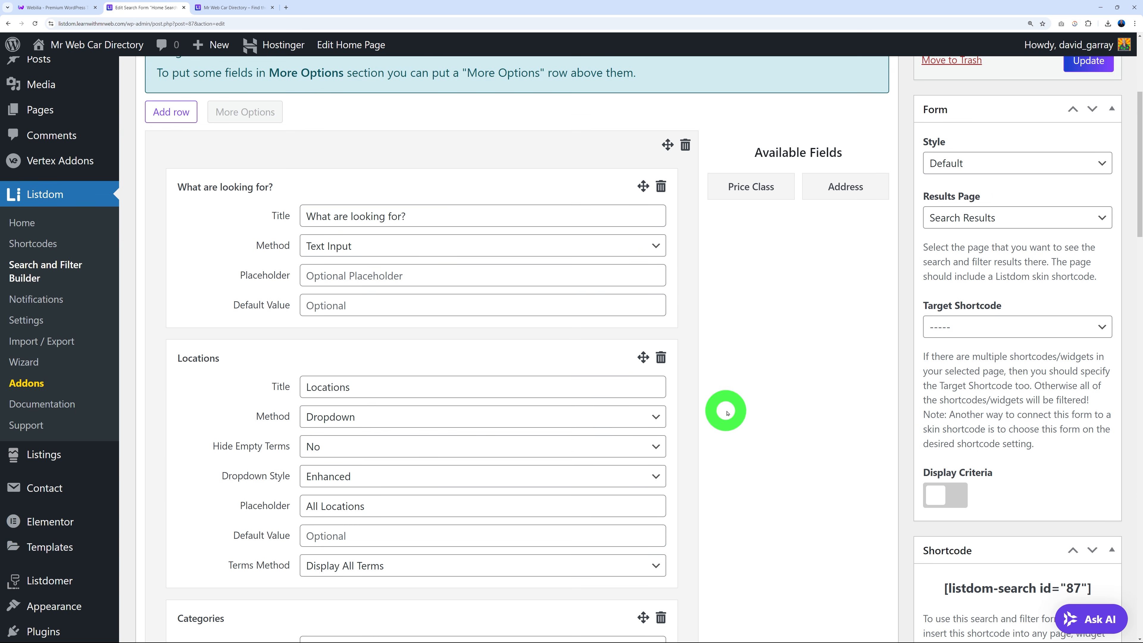
left_click(227, 7)
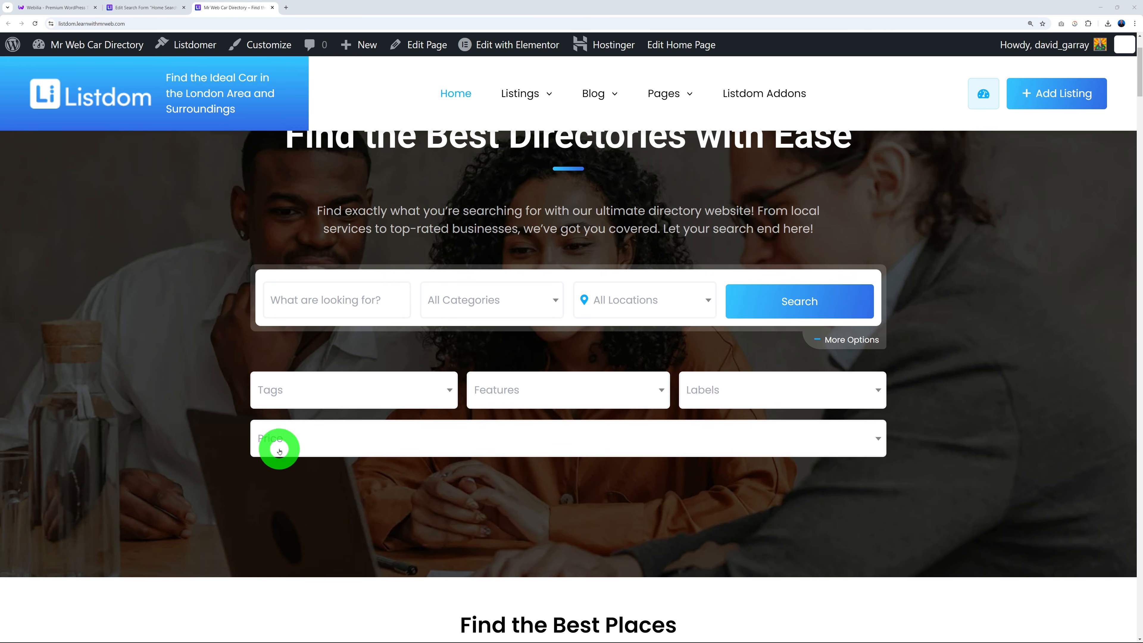
Move the Labels field into the Price row and update the search form.
left_click(144, 8)
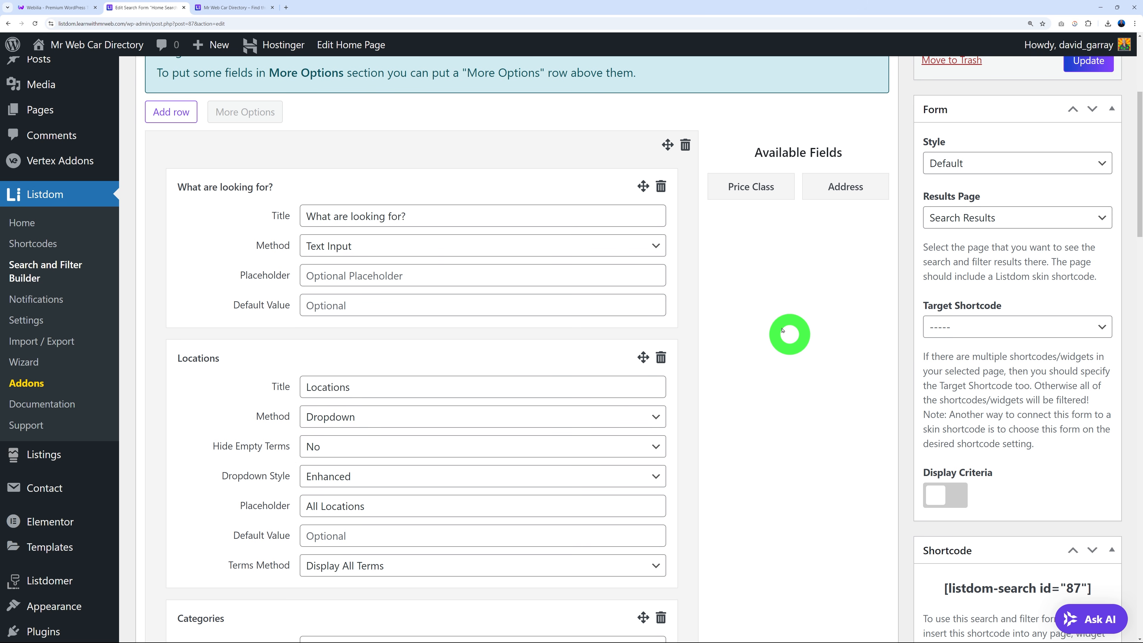
scroll(753, 357, "down", 10)
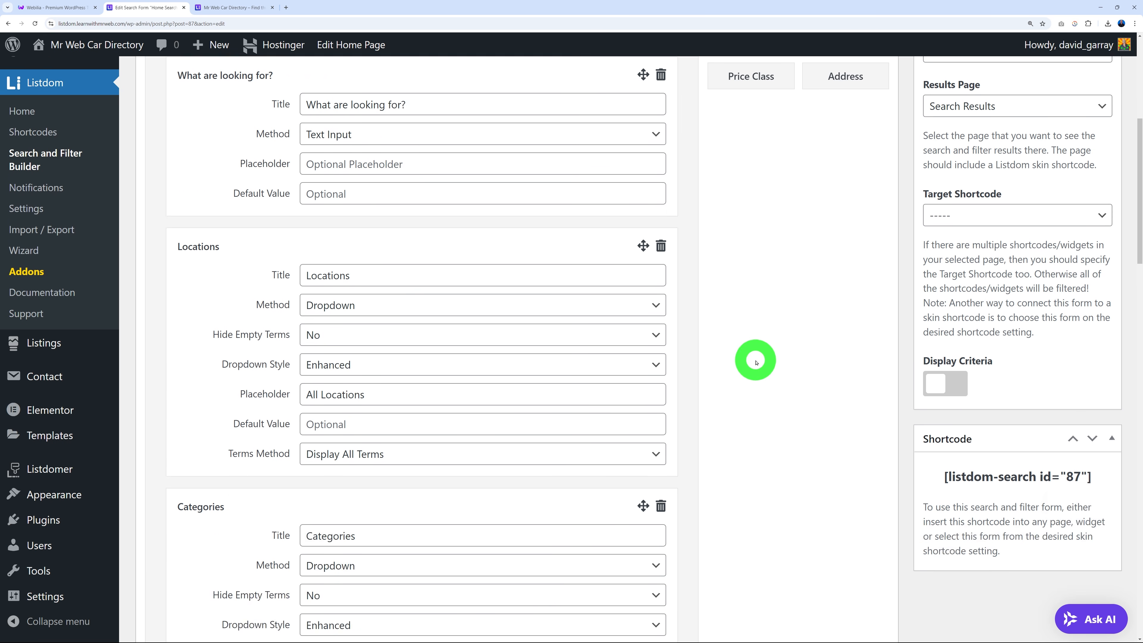
scroll(784, 351, "down", 4)
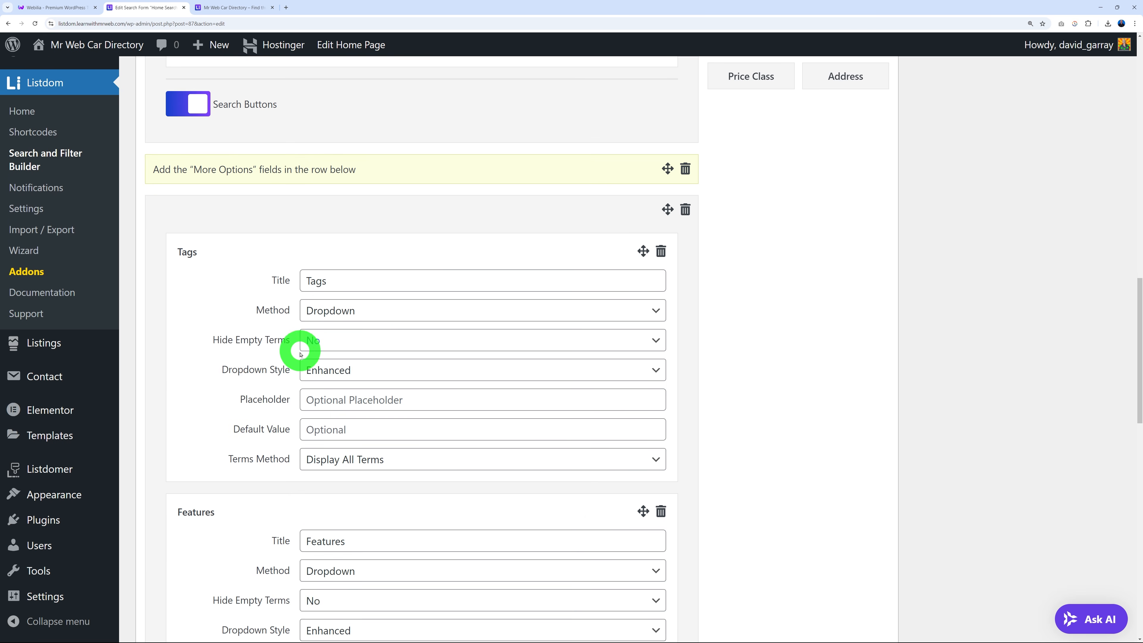
scroll(270, 316, "down", 3)
scroll(256, 420, "down", 12)
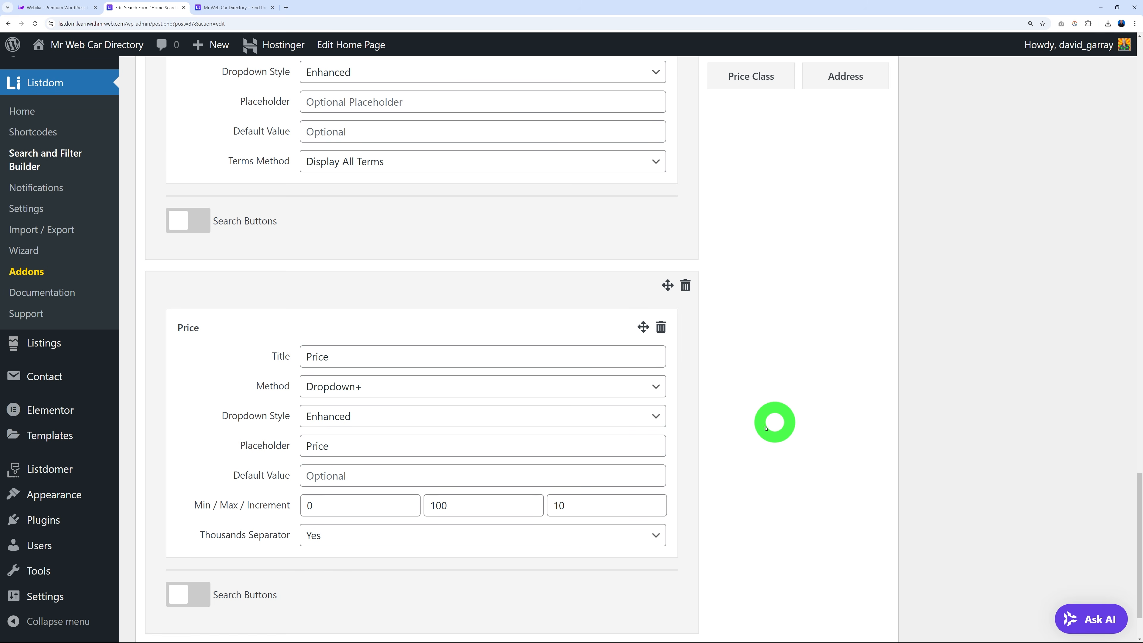
scroll(766, 428, "up", 10)
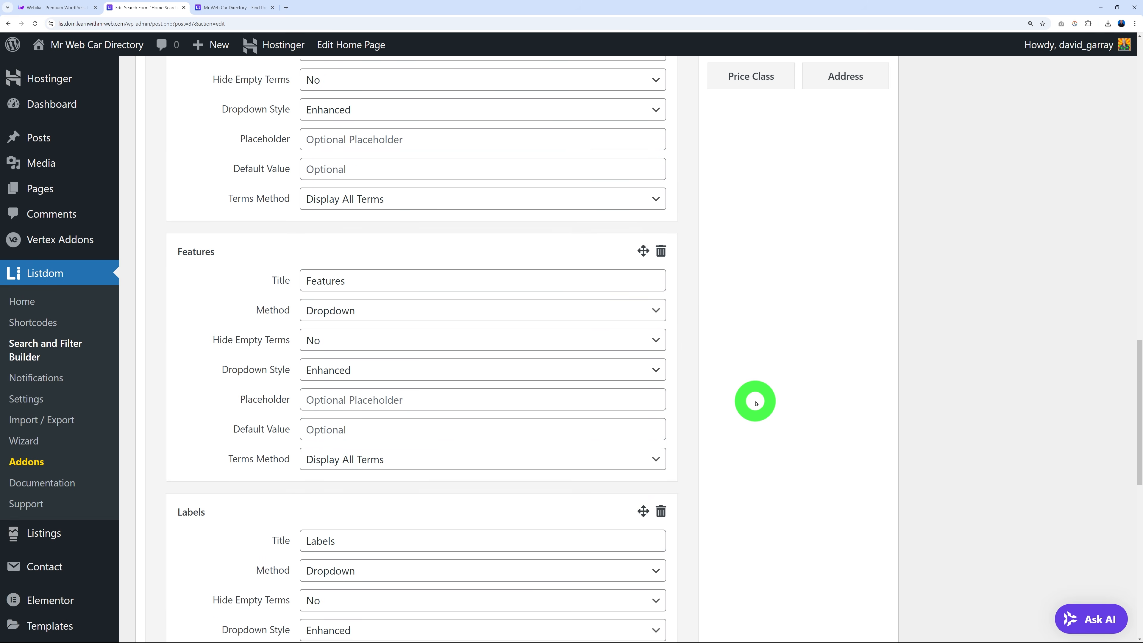
scroll(377, 347, "up", 4)
scroll(378, 347, "down", 8)
scroll(548, 386, "down", 4)
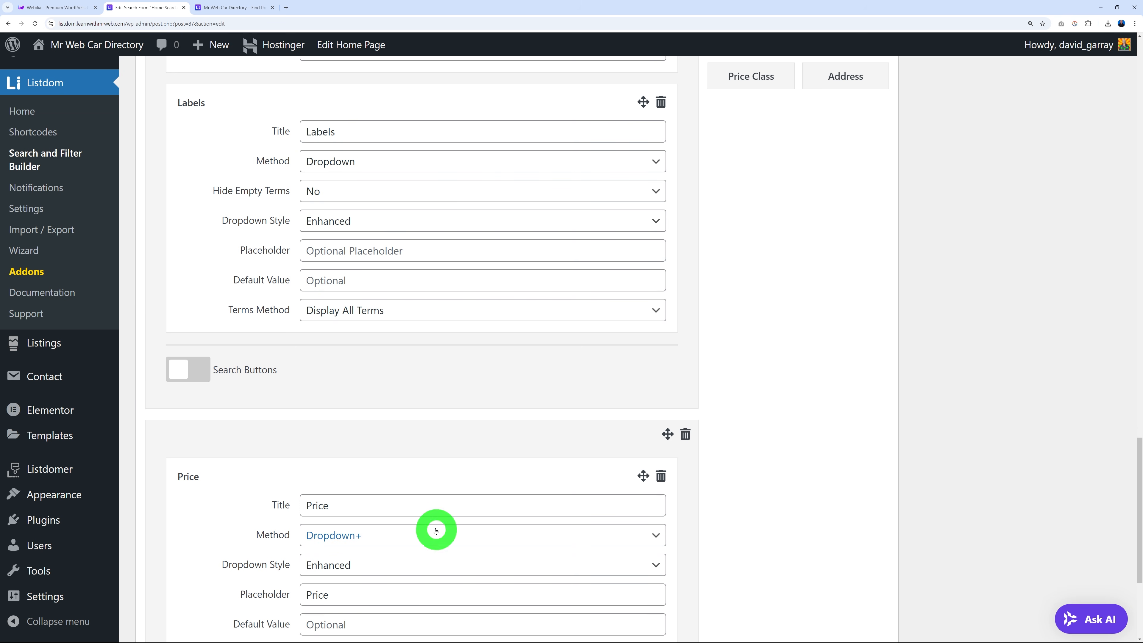
left_click_drag(644, 102, 640, 587)
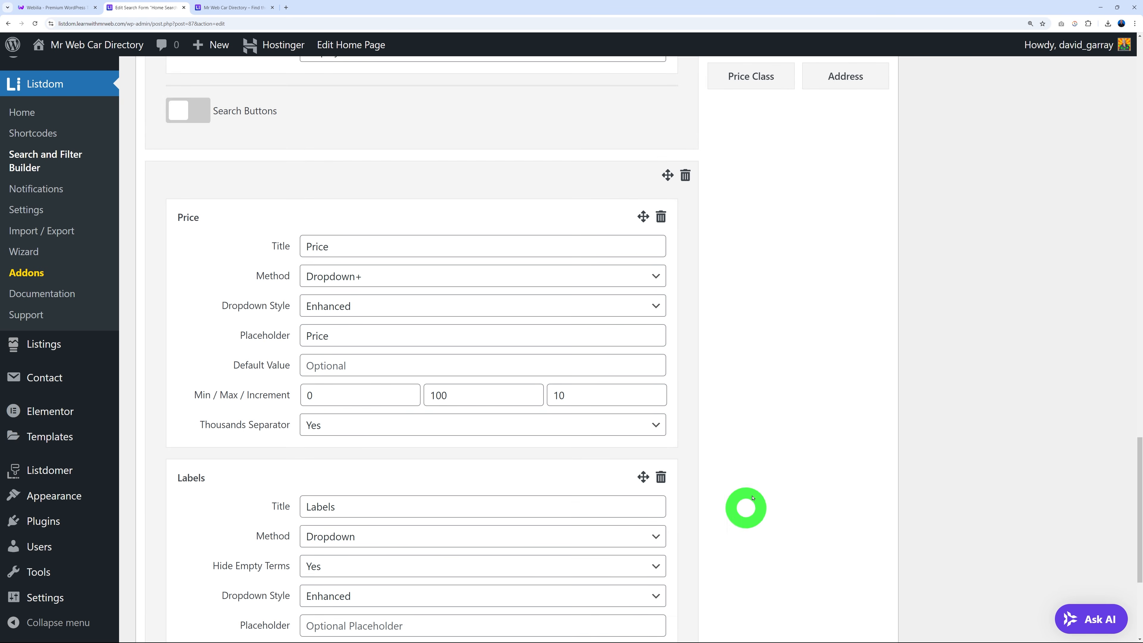
scroll(859, 402, "up", 10)
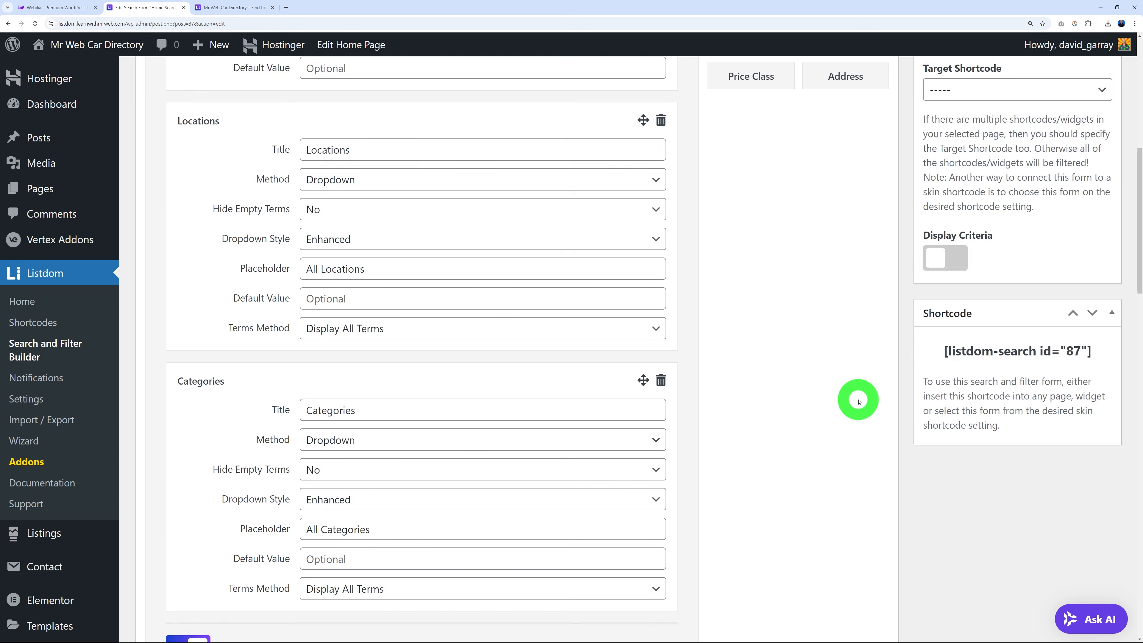
left_click(1097, 285)
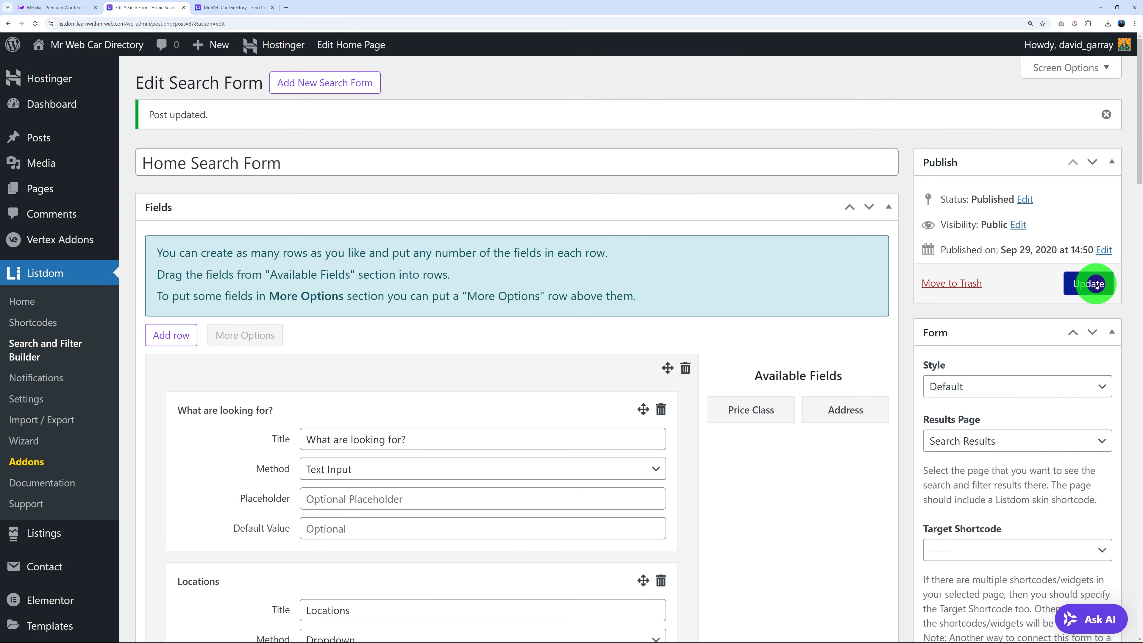
Reload the homepage and expand More Options to see the two-column fields.
left_click(244, 5)
left_click(36, 23)
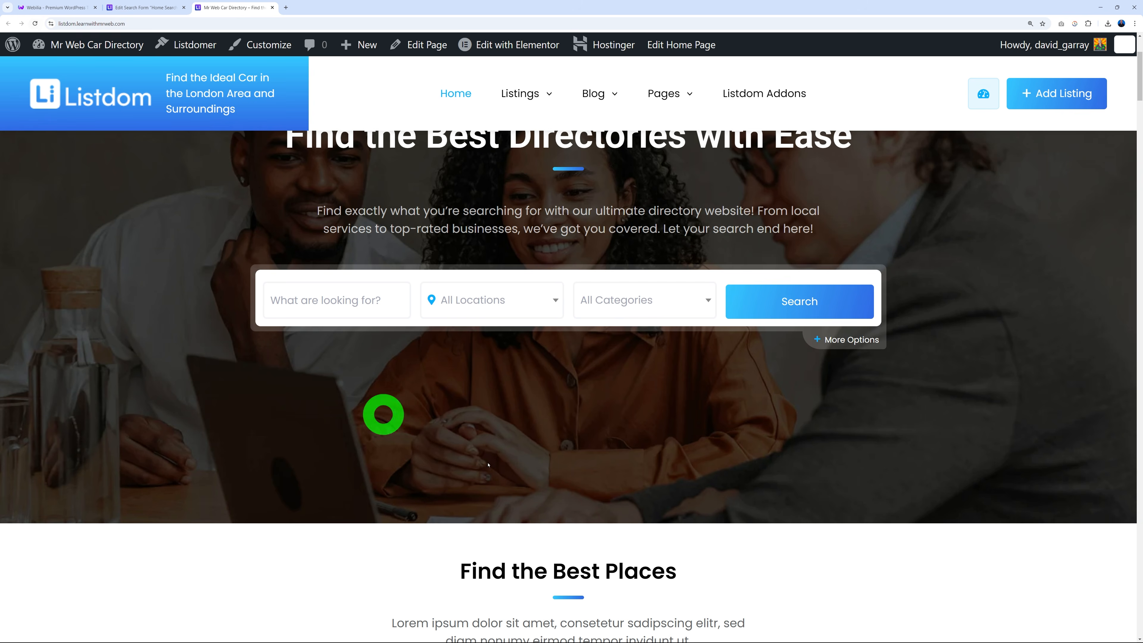
left_click(843, 345)
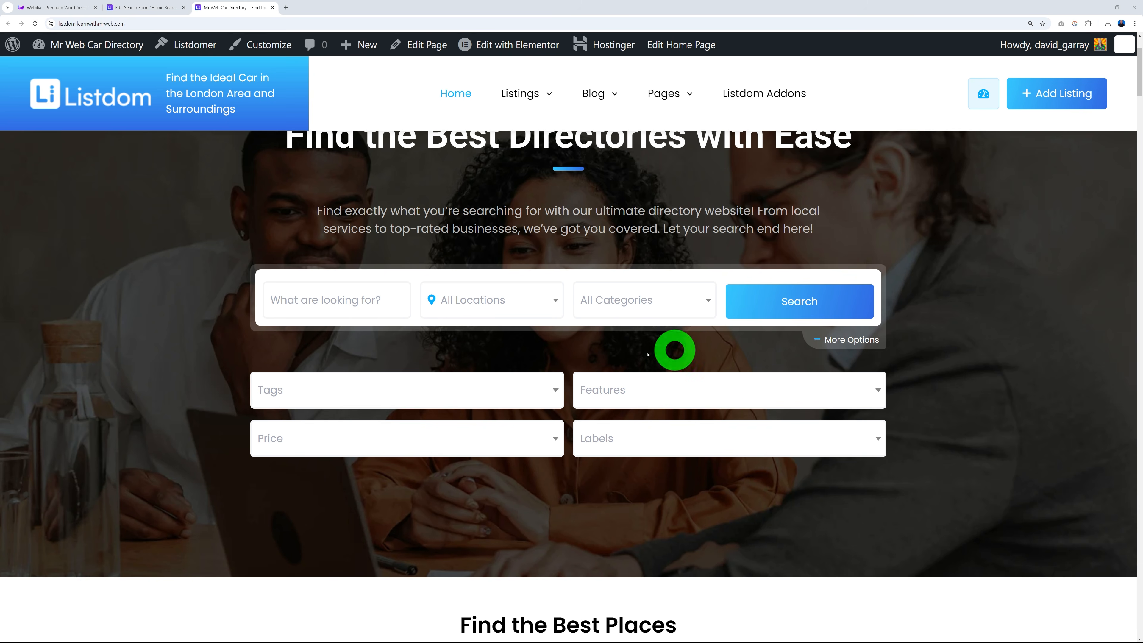
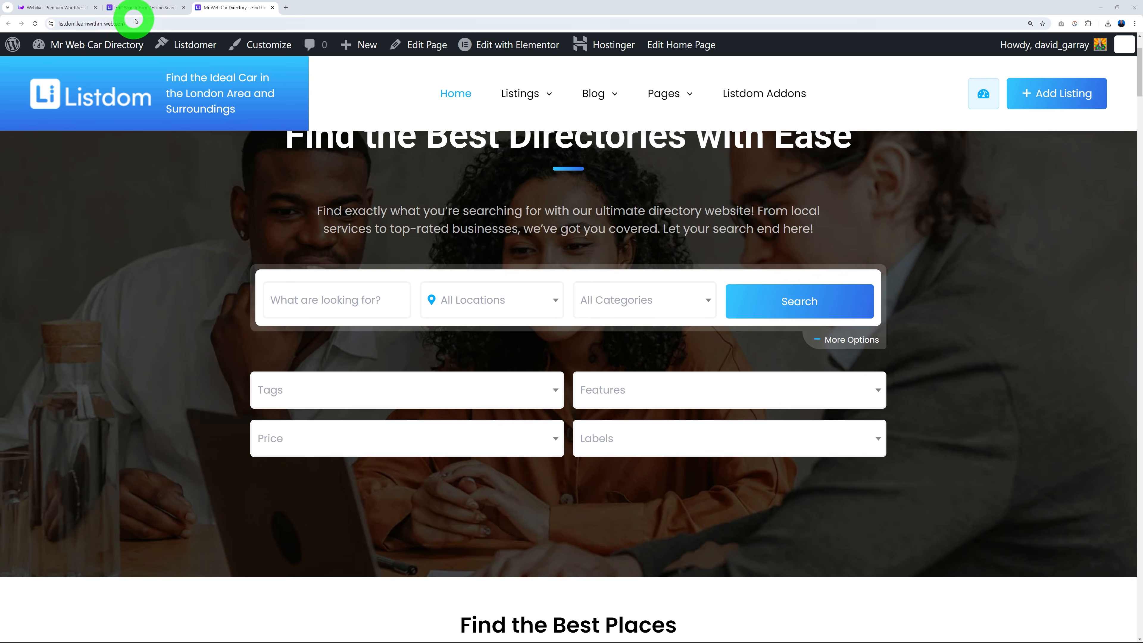
Switch to the admin tab showing Listdom's Search and Filter Builder list.
left_click(135, 7)
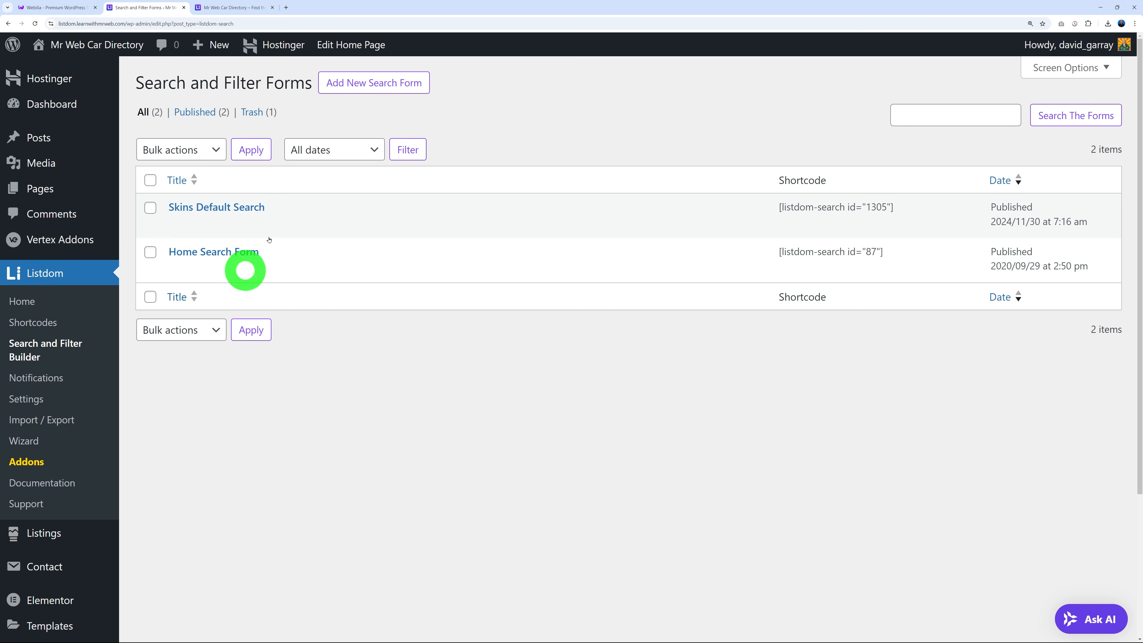
Open the Skins Default Search form and look through its fields.
left_click(227, 208)
scroll(791, 385, "down", 1)
scroll(791, 385, "down", 1)
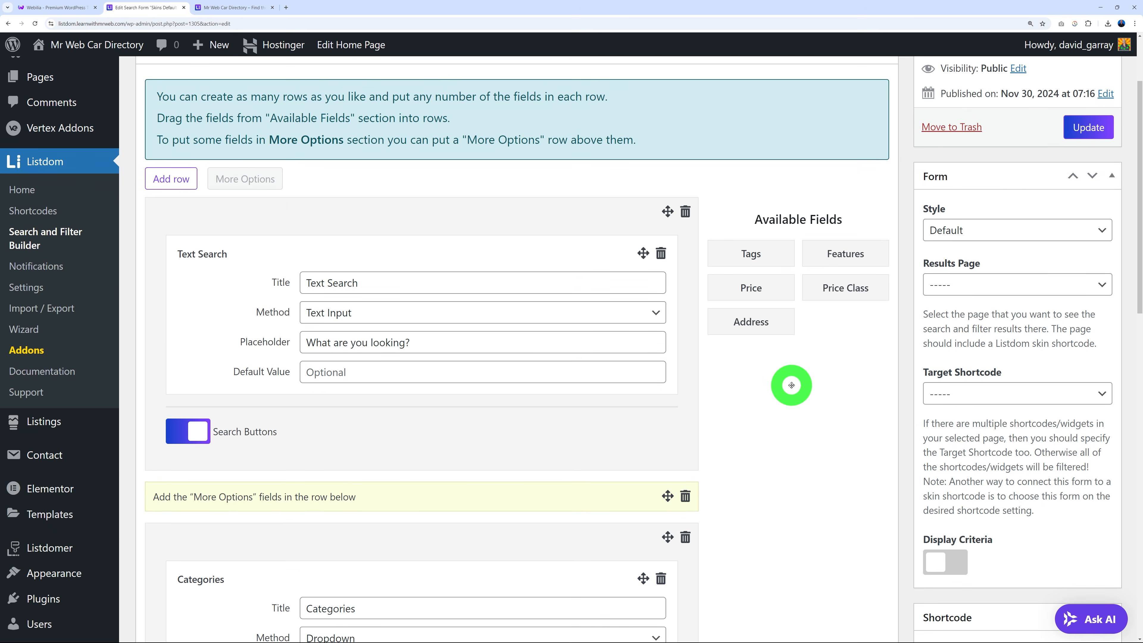
scroll(659, 404, "down", 10)
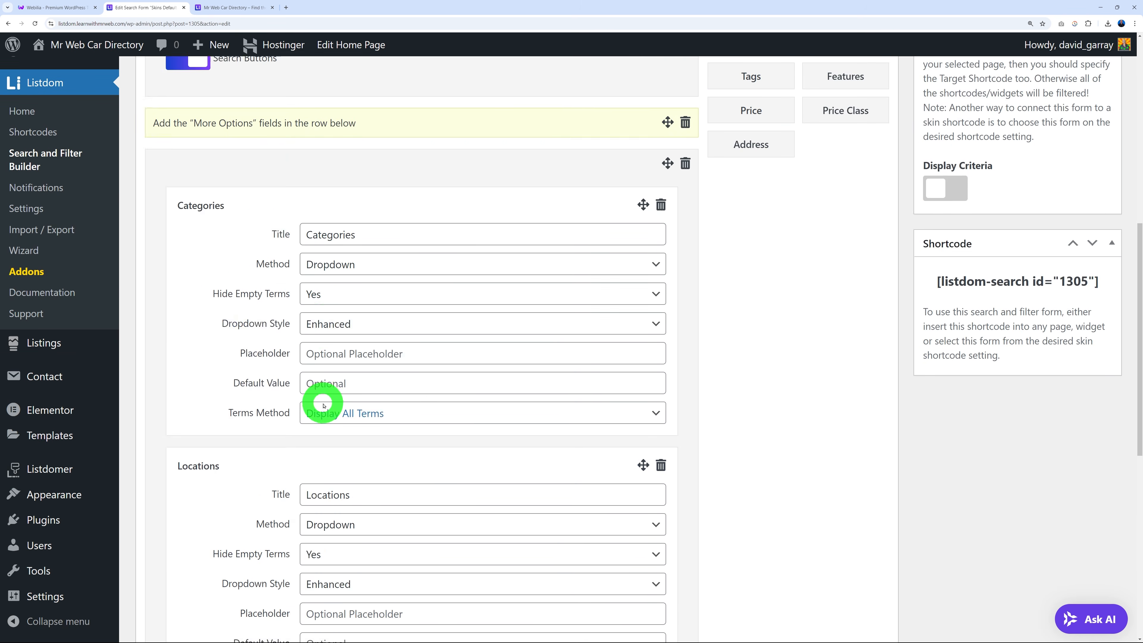
scroll(322, 403, "down", 5)
scroll(322, 403, "up", 12)
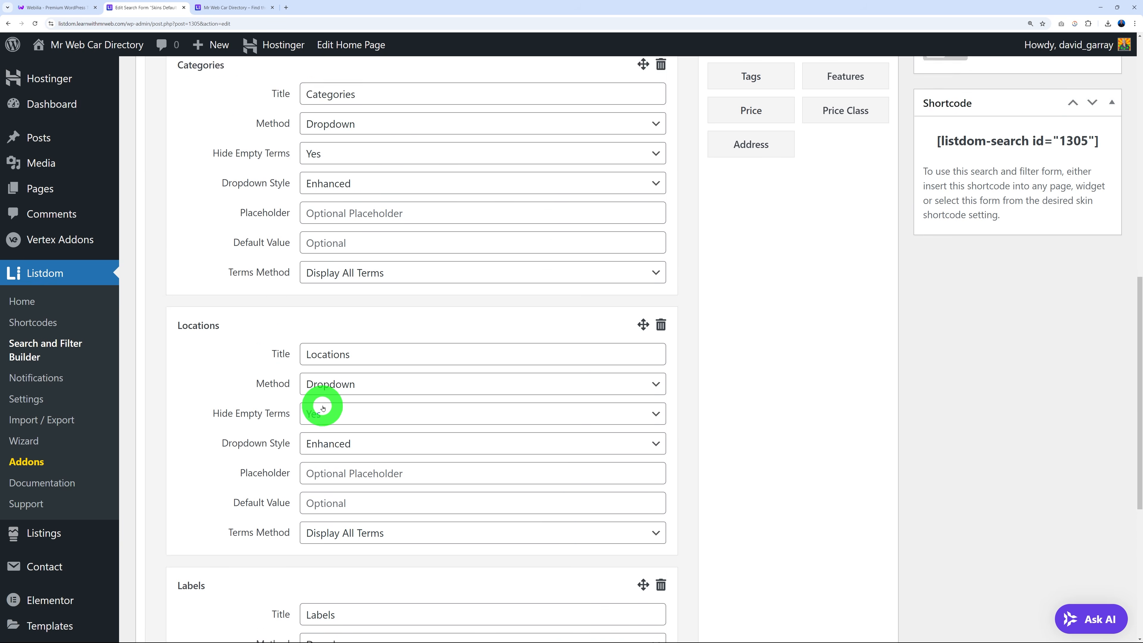
scroll(322, 403, "up", 8)
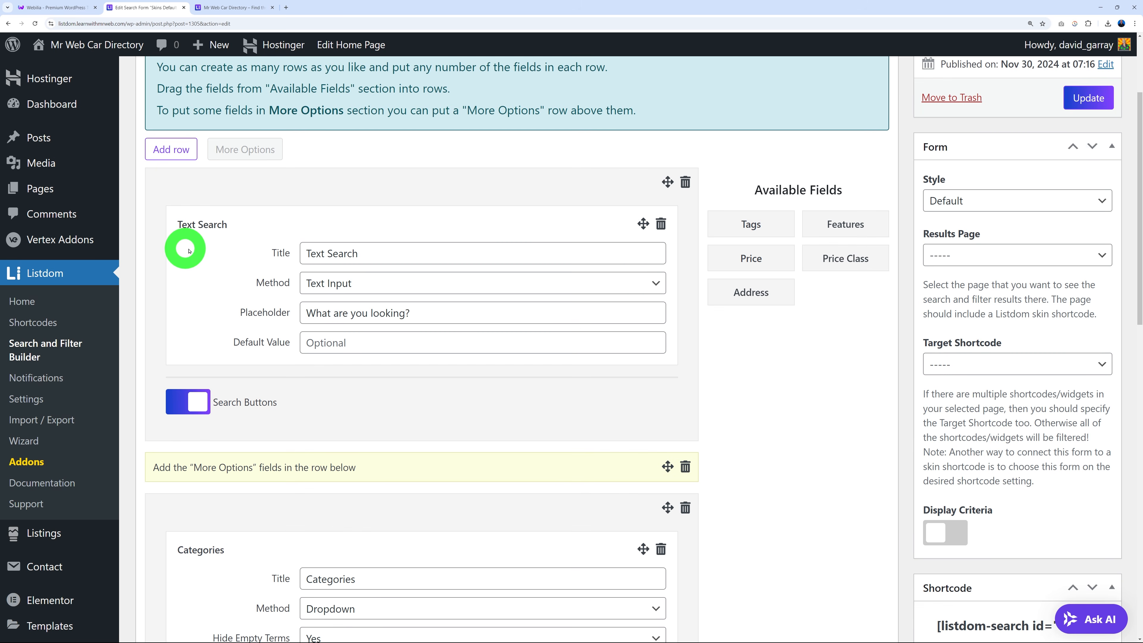
scroll(393, 396, "down", 8)
scroll(250, 306, "down", 9)
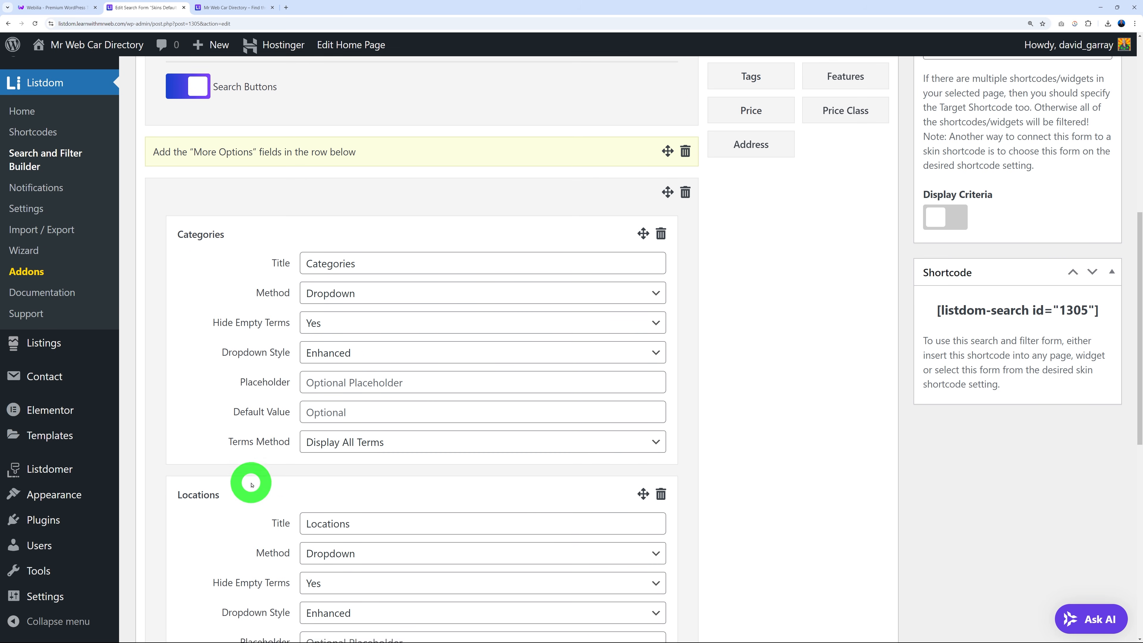
Go back to the front-end home page and its Listings > Skins menu.
left_click(223, 8)
mouse_move(529, 89)
mouse_move(495, 137)
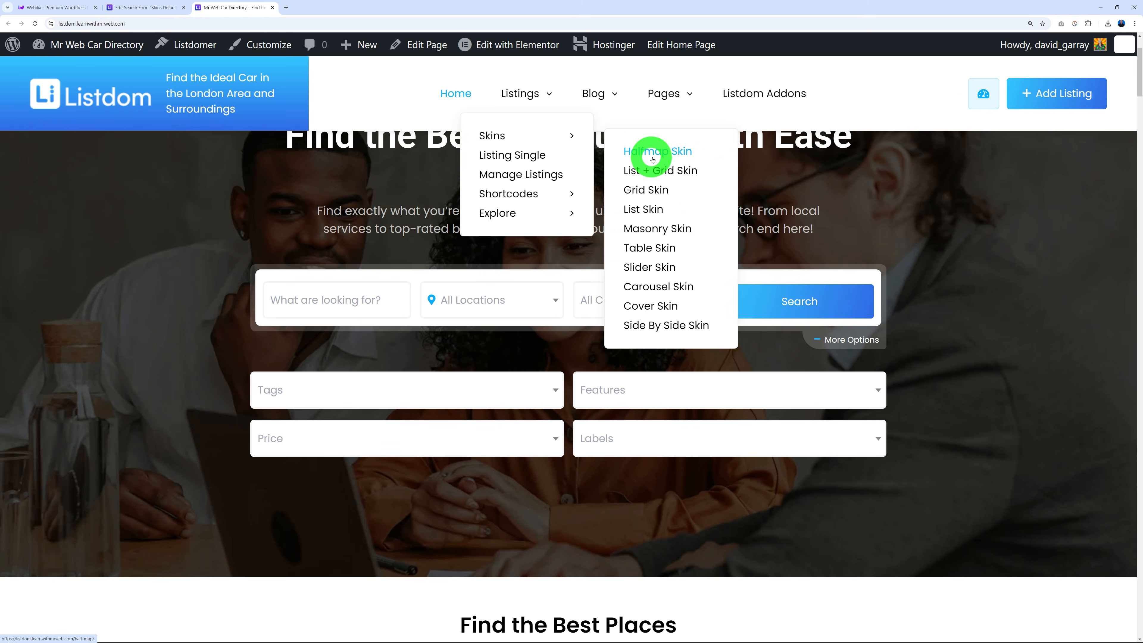
View the Halfmap Skin page with More Options expanded, then reopen Search and Filter Builder.
left_click(665, 155)
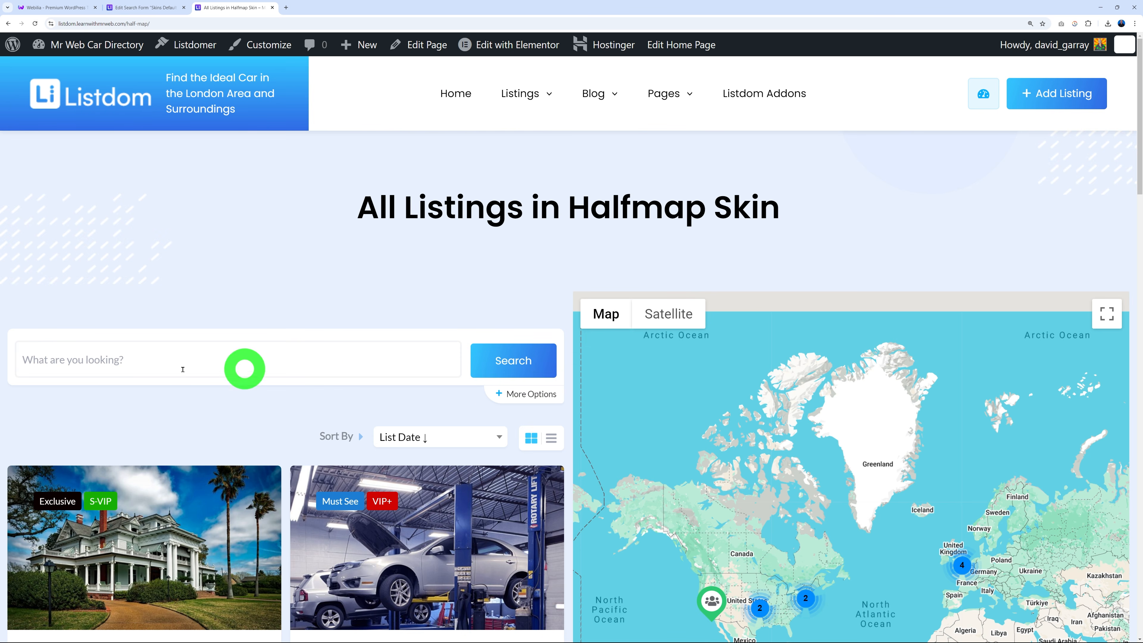
left_click(536, 397)
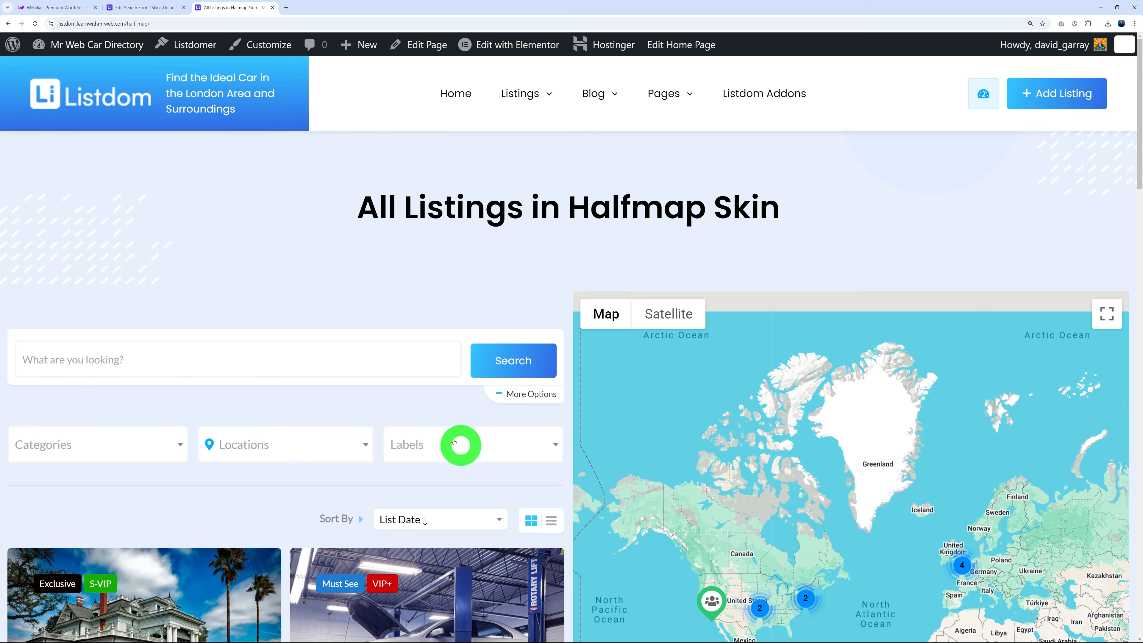
left_click(162, 8)
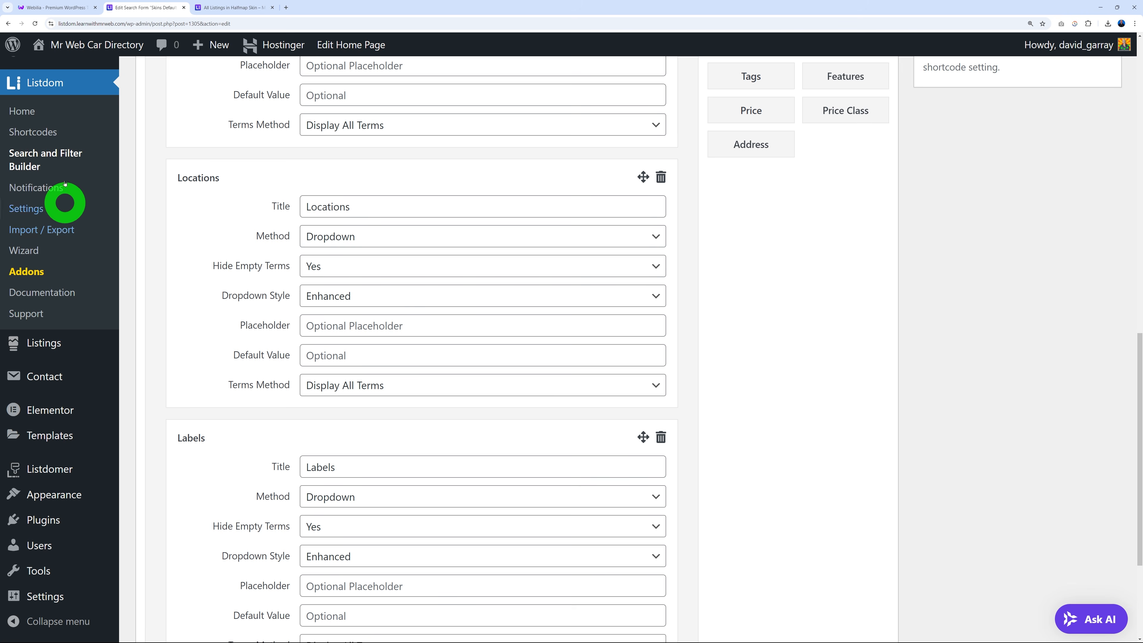
left_click(50, 159)
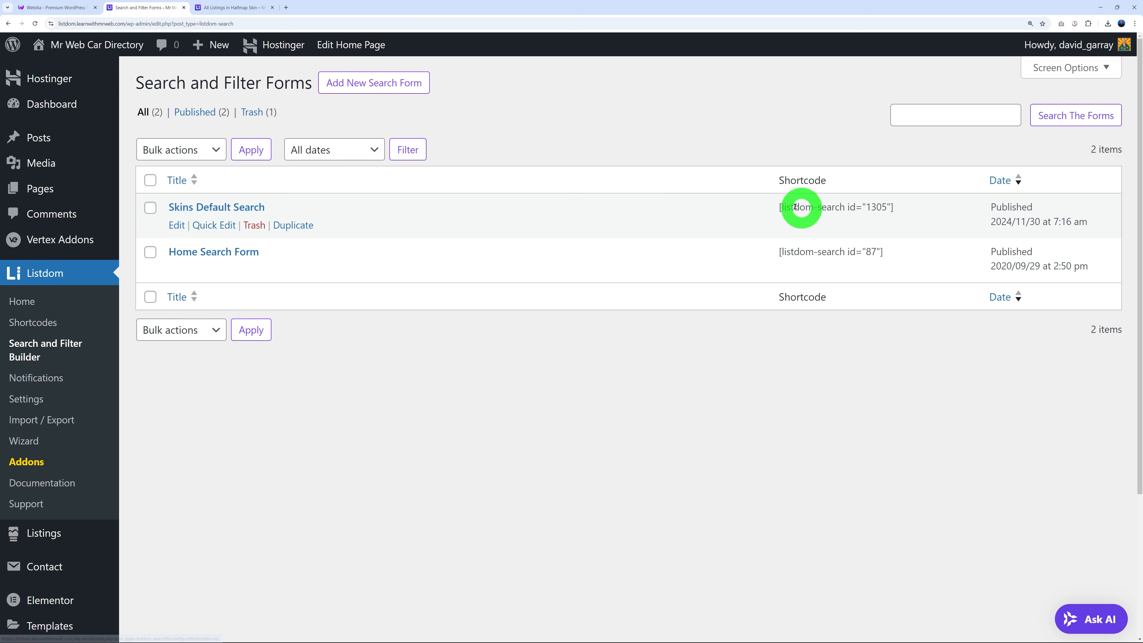
left_click_drag(777, 207, 903, 210)
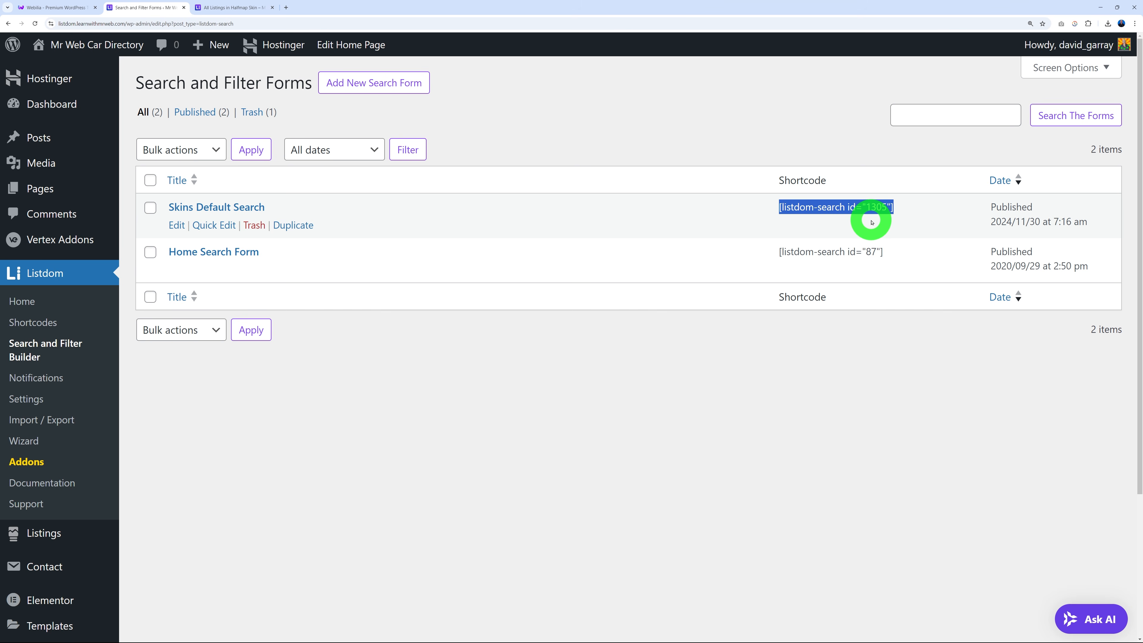
left_click(348, 487)
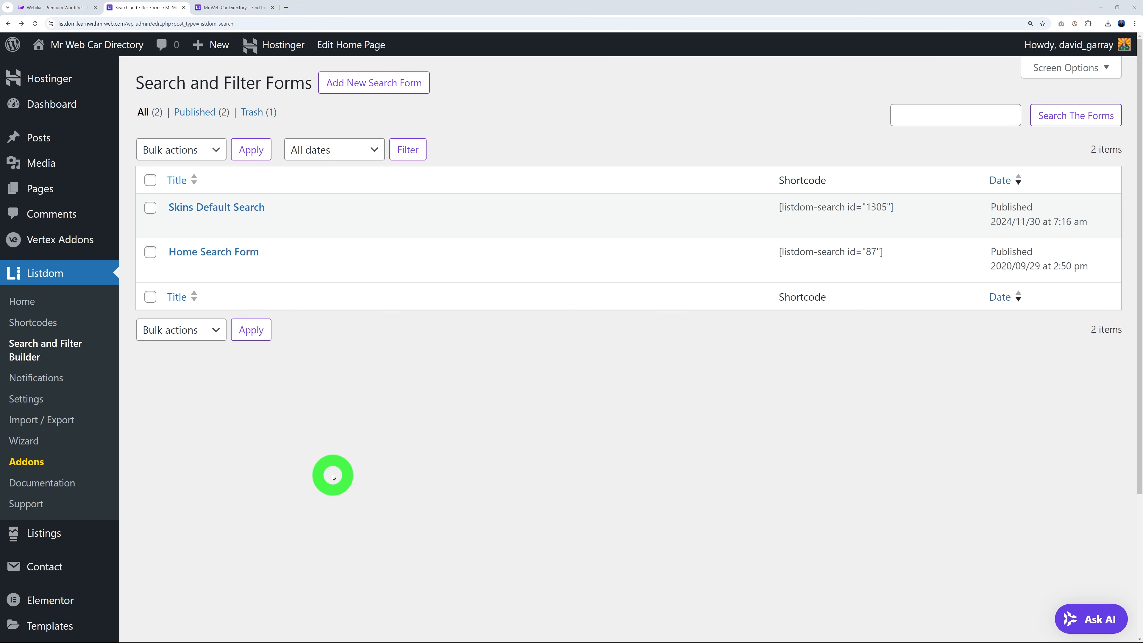
mouse_move(36, 532)
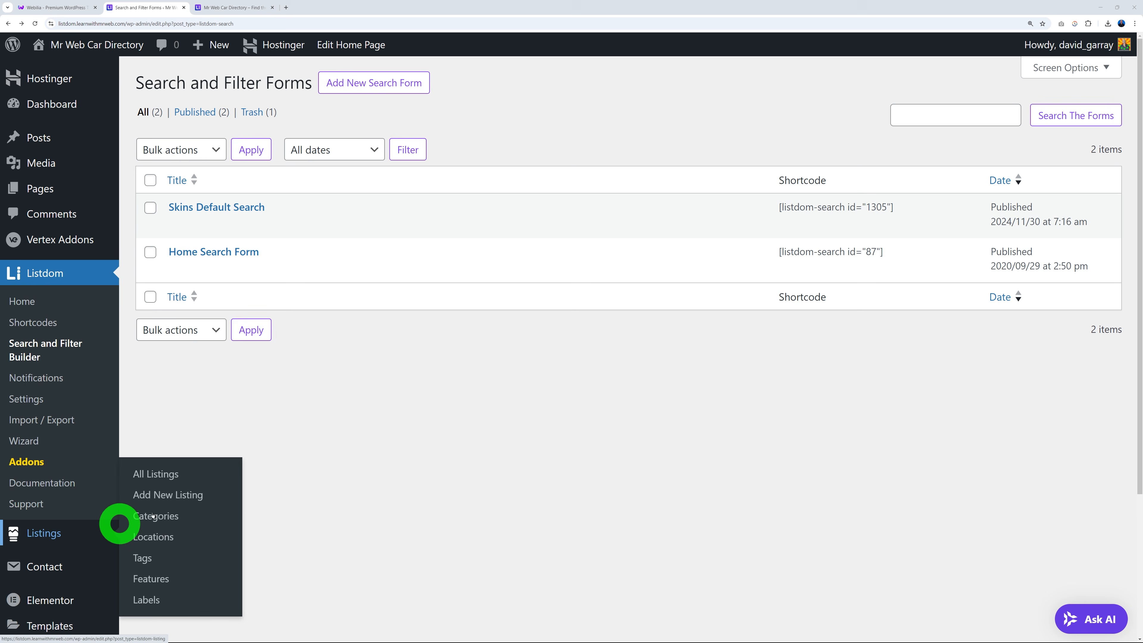
Start a new listing and scroll through its price and work-hours fields, then open the Listdom dashboard.
left_click(165, 476)
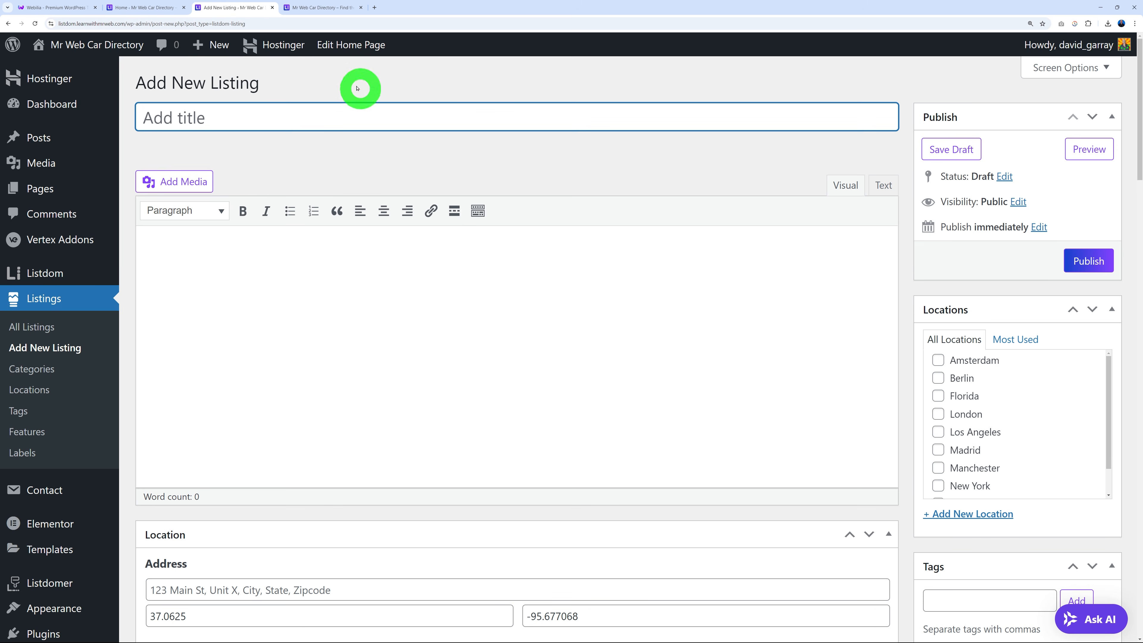
left_click(298, 107)
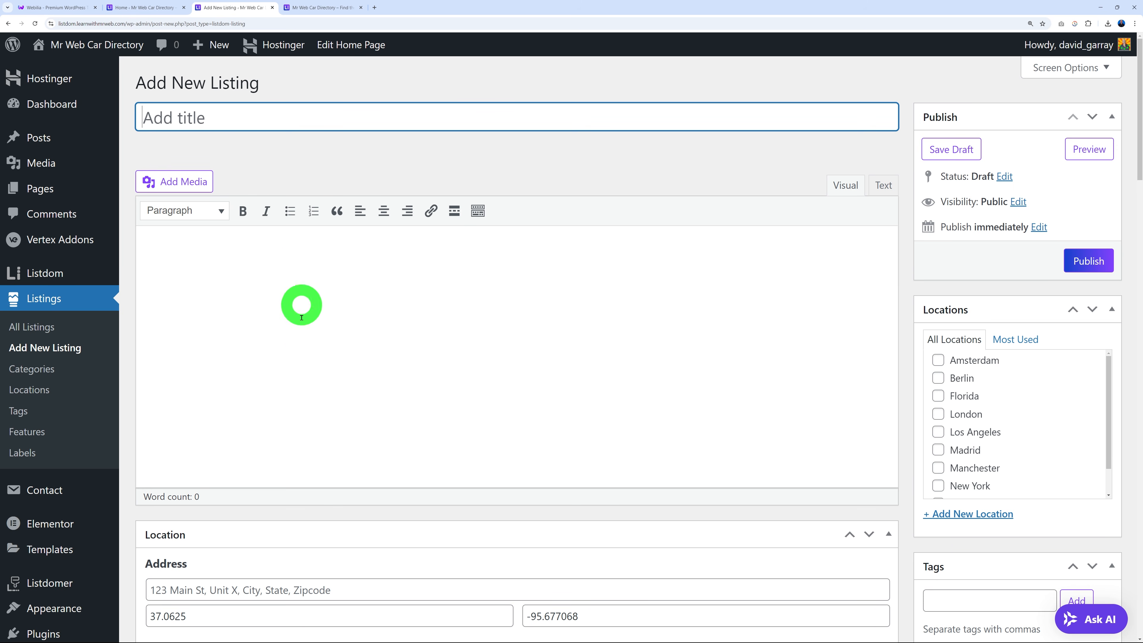
scroll(705, 401, "down", 2)
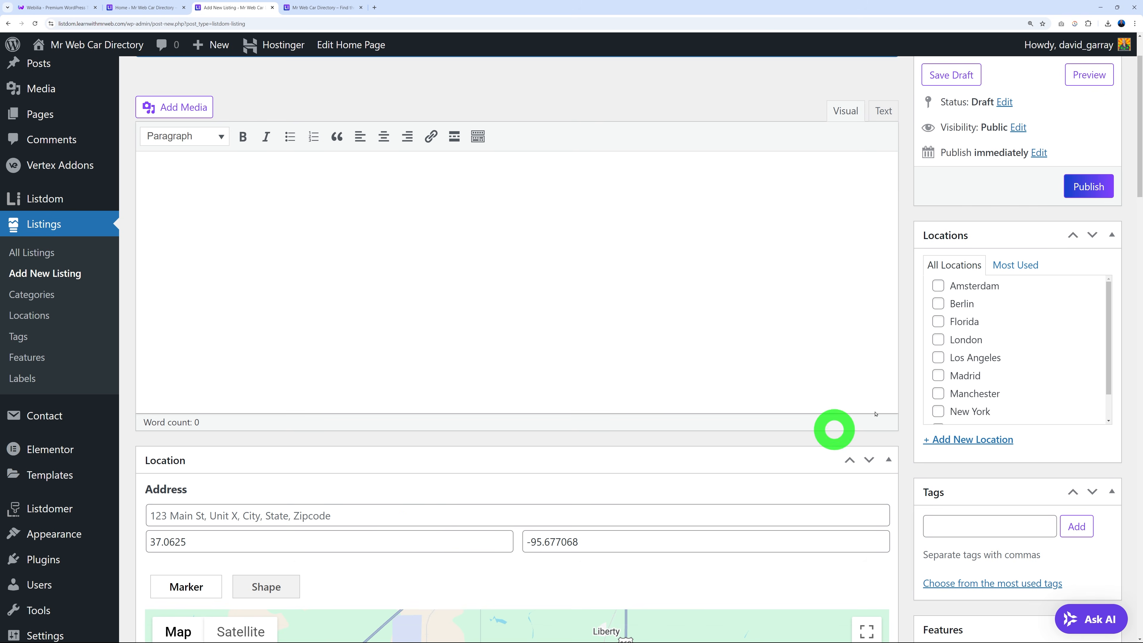
scroll(939, 378, "down", 2)
scroll(957, 426, "down", 8)
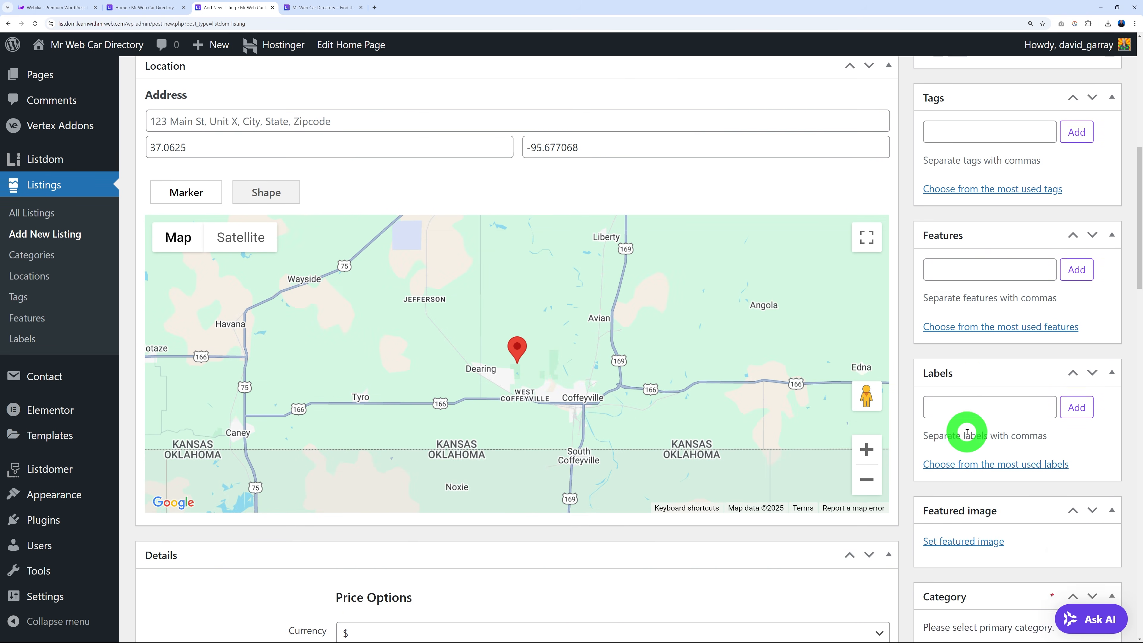
scroll(966, 434, "down", 3)
scroll(997, 520, "down", 2)
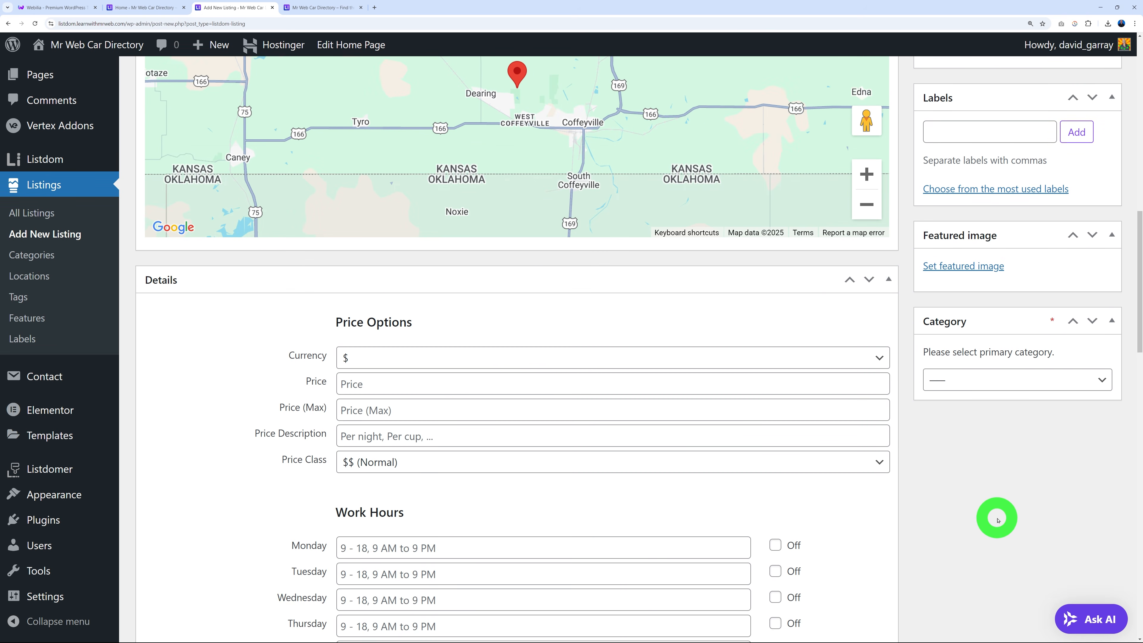
scroll(999, 520, "down", 3)
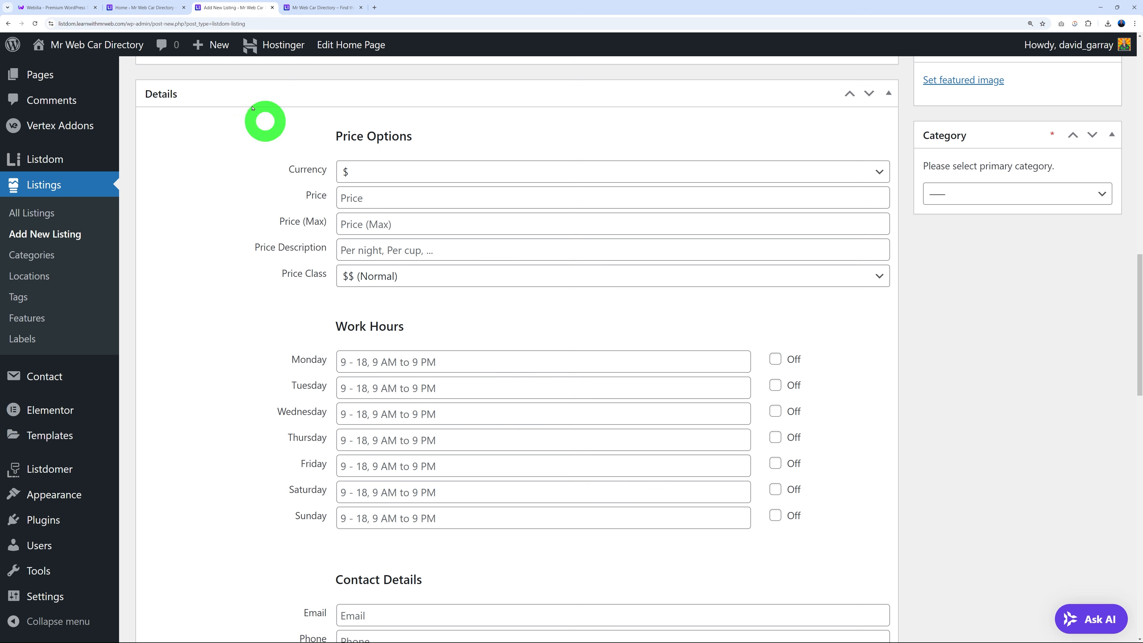
left_click(156, 11)
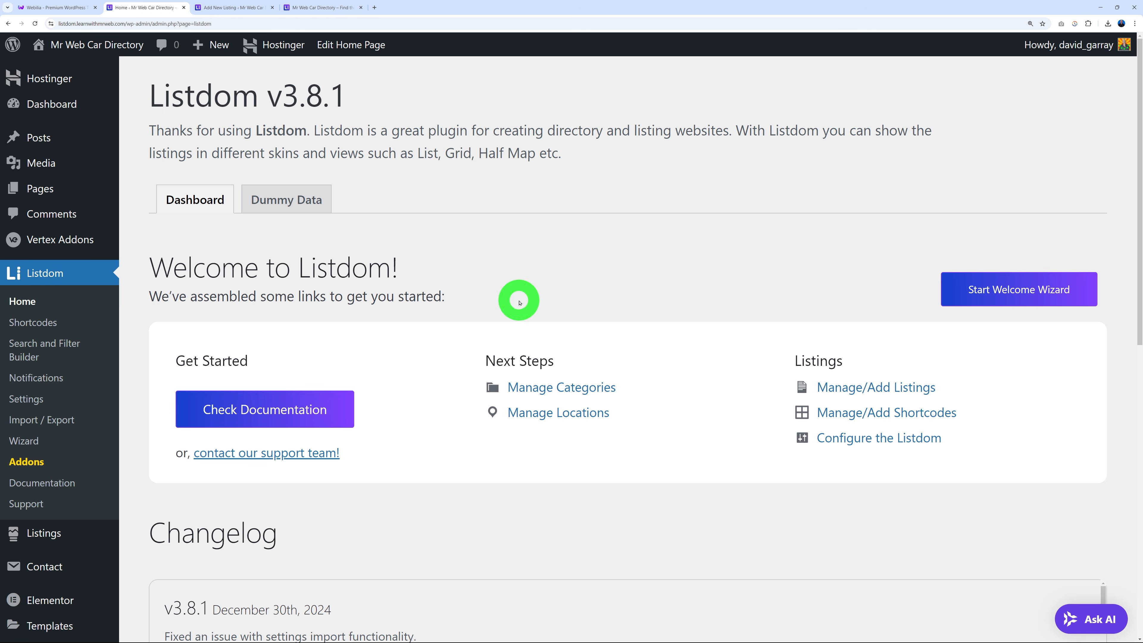
In Listdom Settings > Price Components, turn Price Class off and return to the new listing.
left_click(34, 402)
scroll(722, 345, "down", 10)
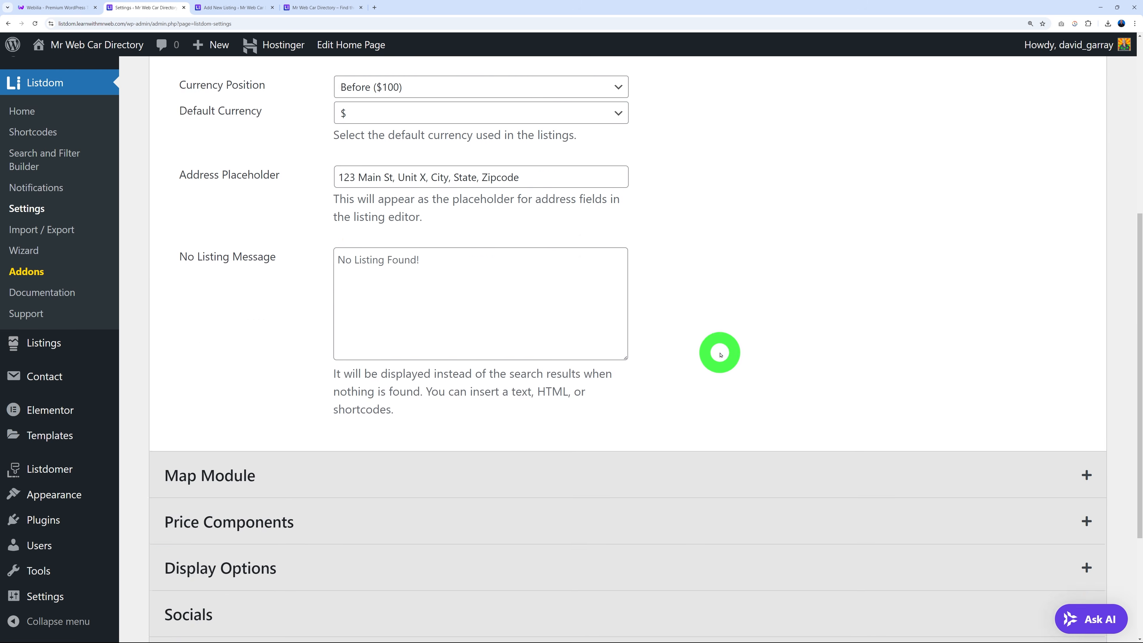
left_click(216, 339)
scroll(639, 383, "down", 3)
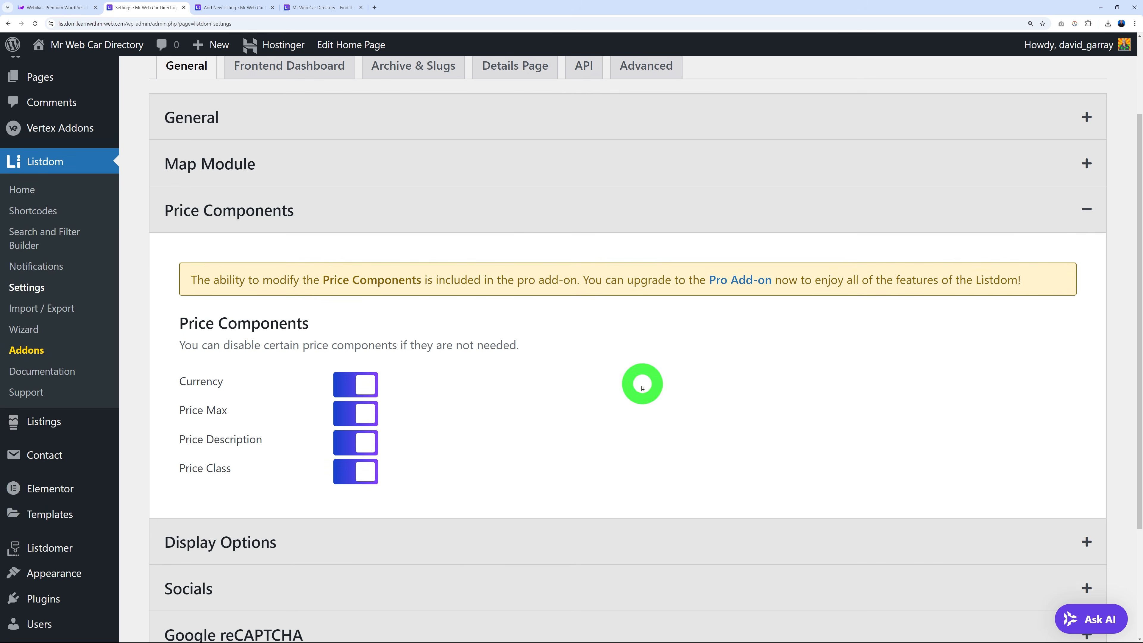
scroll(495, 427, "down", 2)
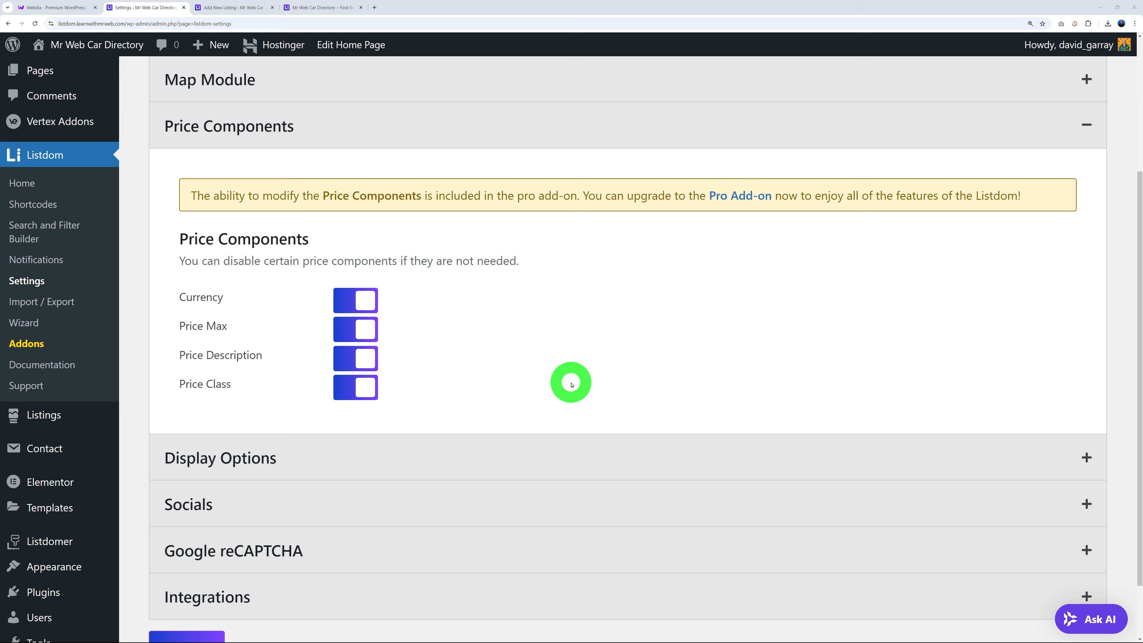
left_click(372, 395)
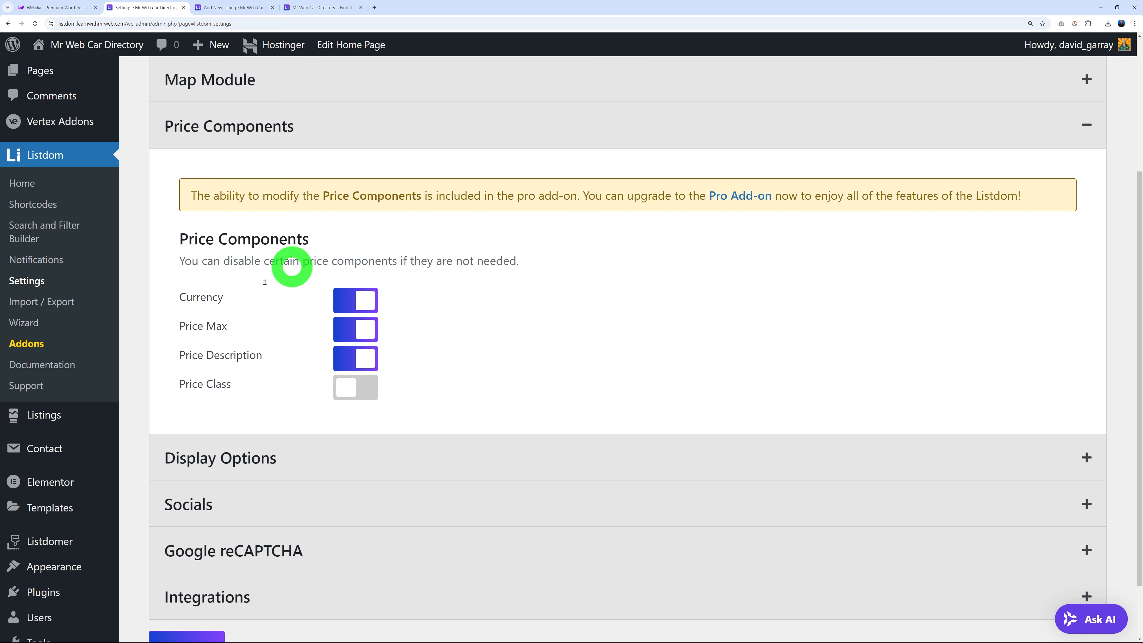
left_click(370, 395)
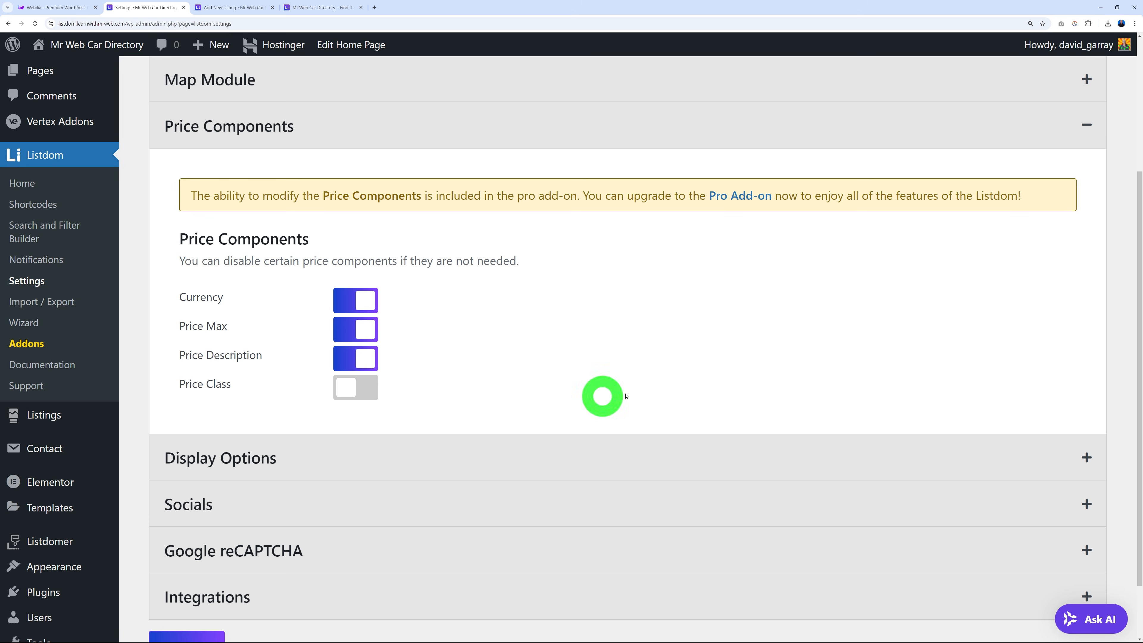
left_click(248, 7)
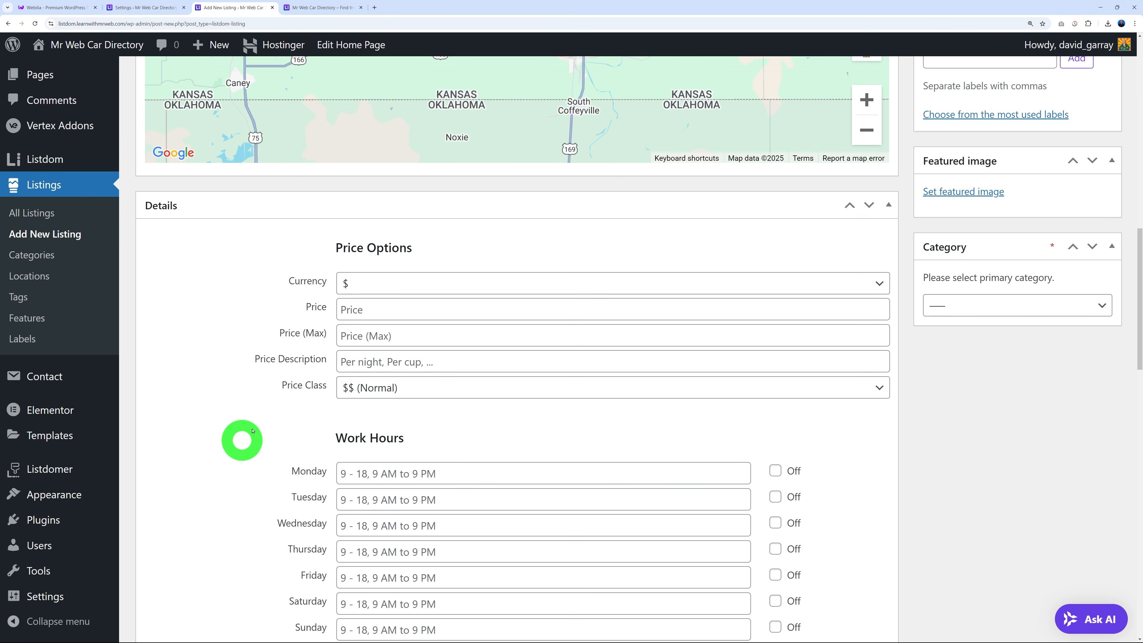
Go to Listings > All Listings, then switch to the Mr Web Car Directory front-end tab.
scroll(258, 436, "down", 5)
scroll(262, 439, "down", 6)
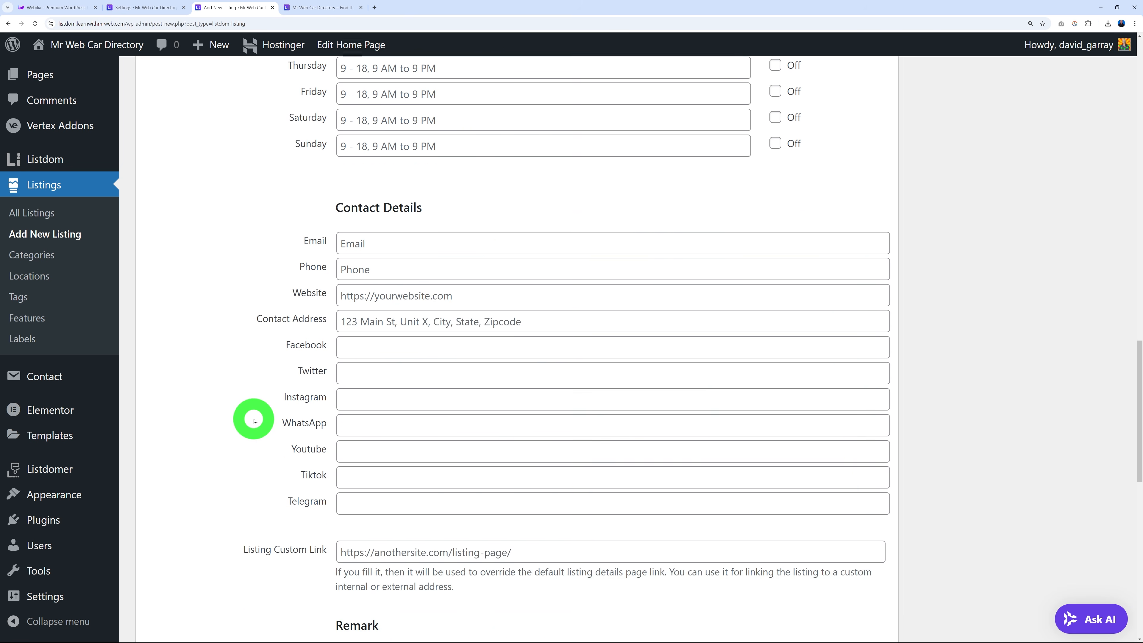
scroll(252, 500, "down", 9)
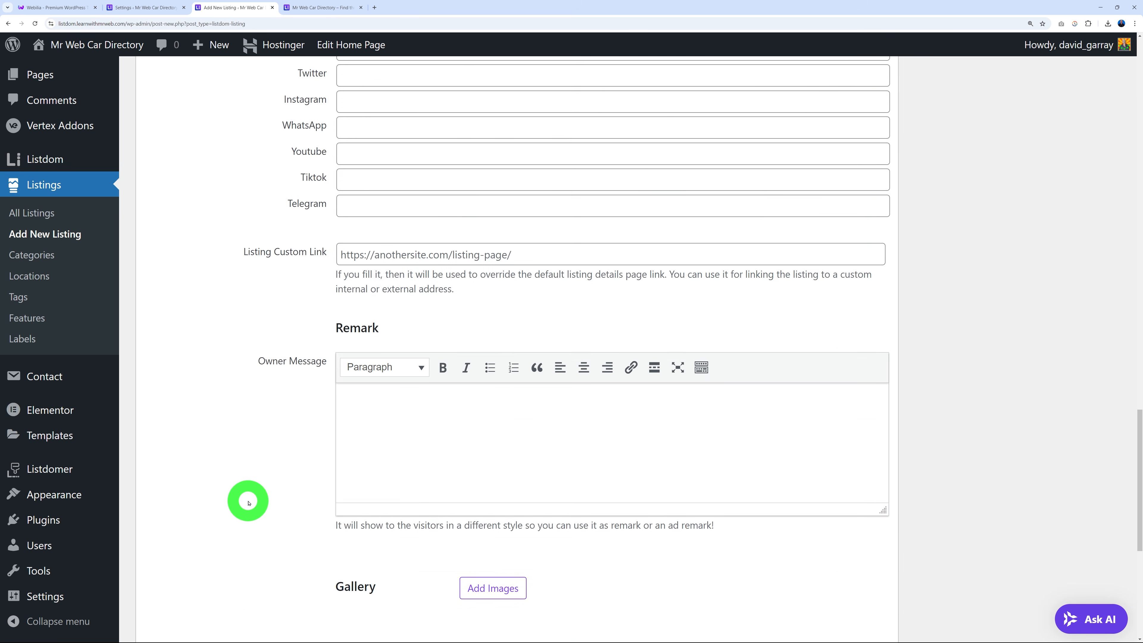
scroll(253, 489, "up", 14)
scroll(253, 489, "up", 15)
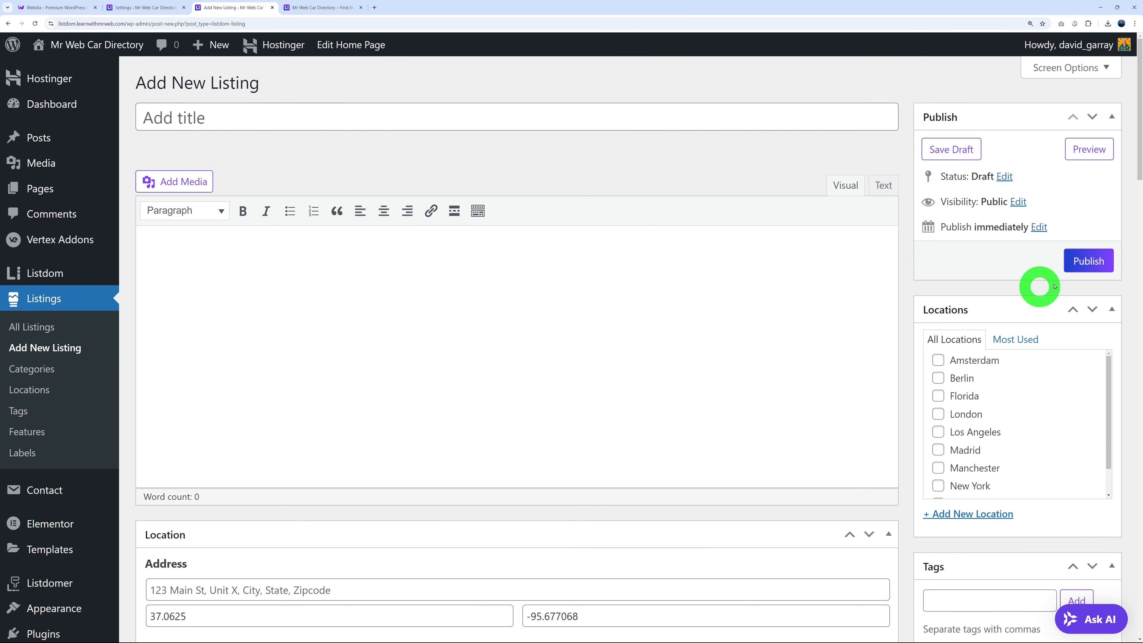
left_click(1088, 262)
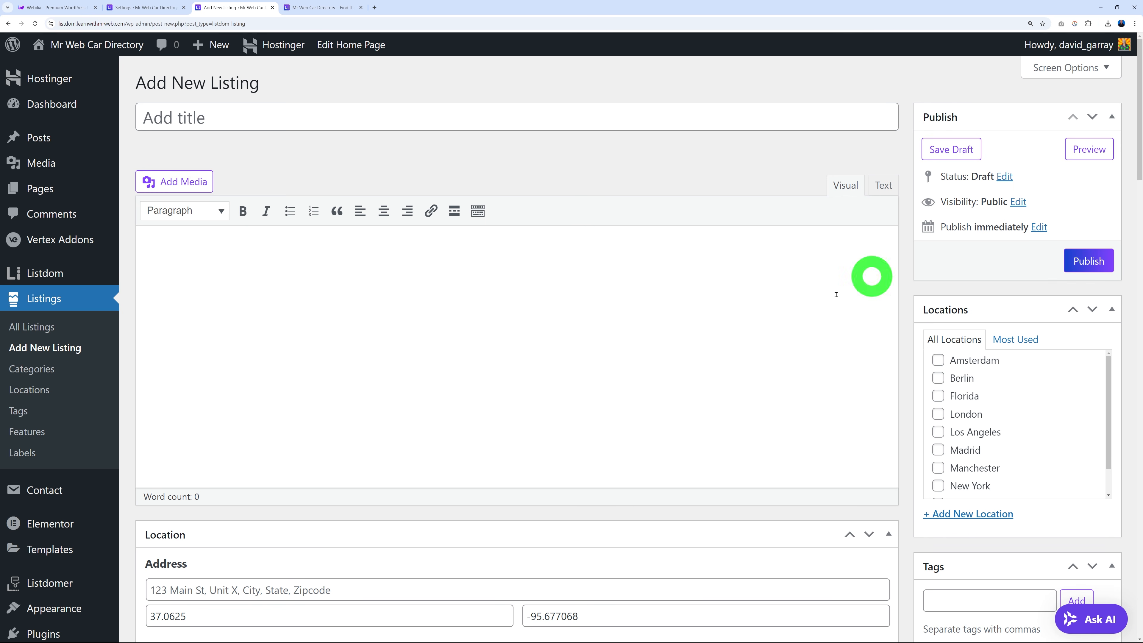
left_click(49, 327)
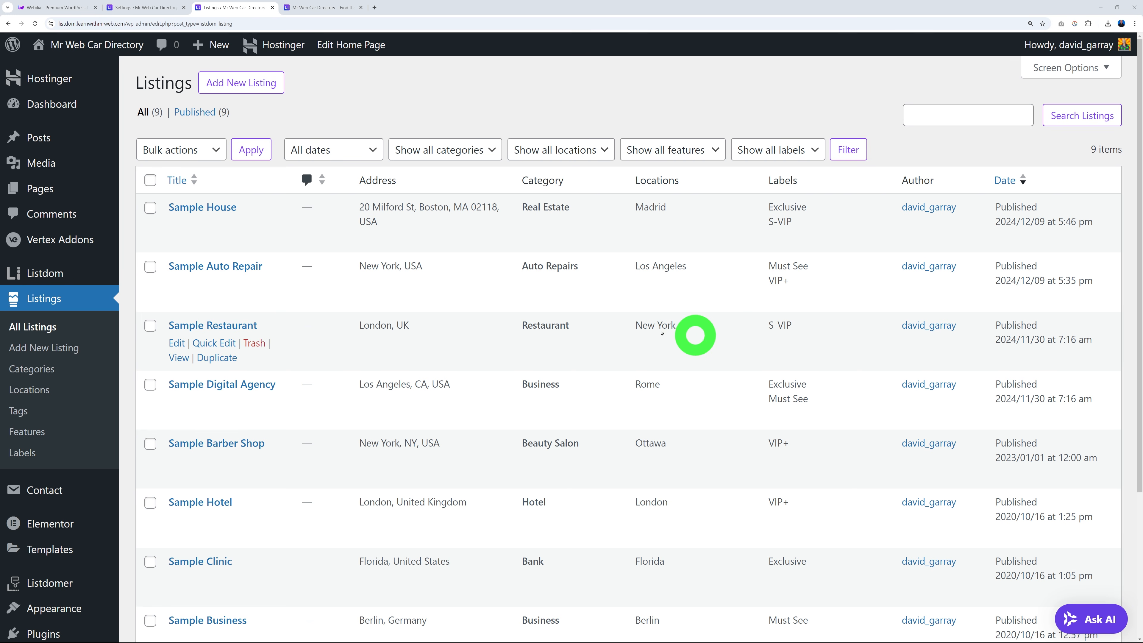
mouse_move(139, 294)
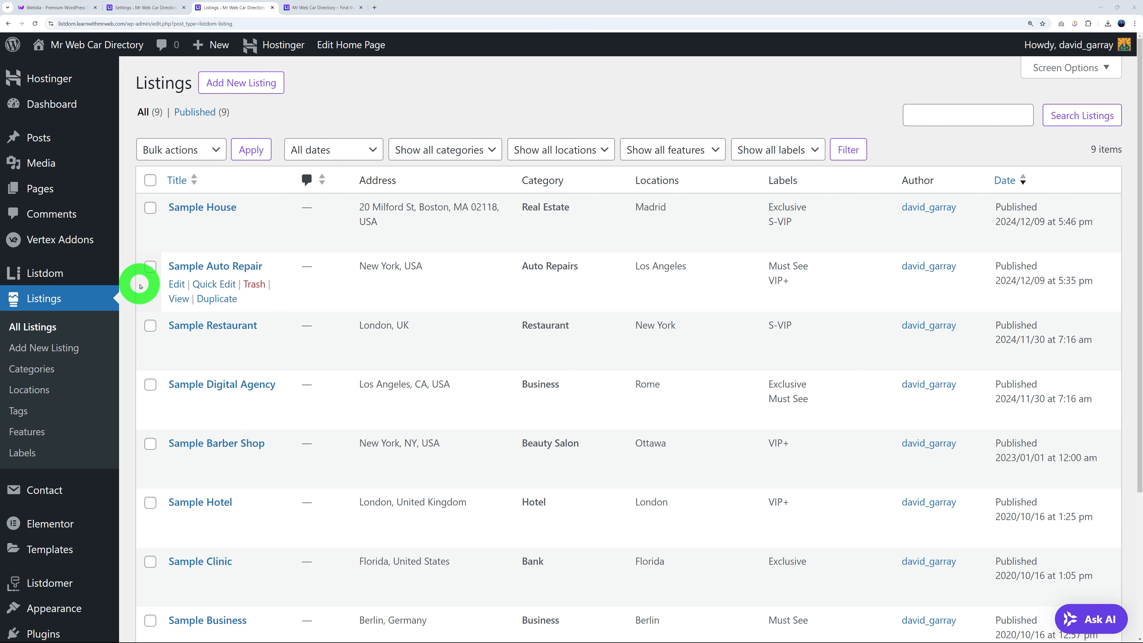
left_click(312, 14)
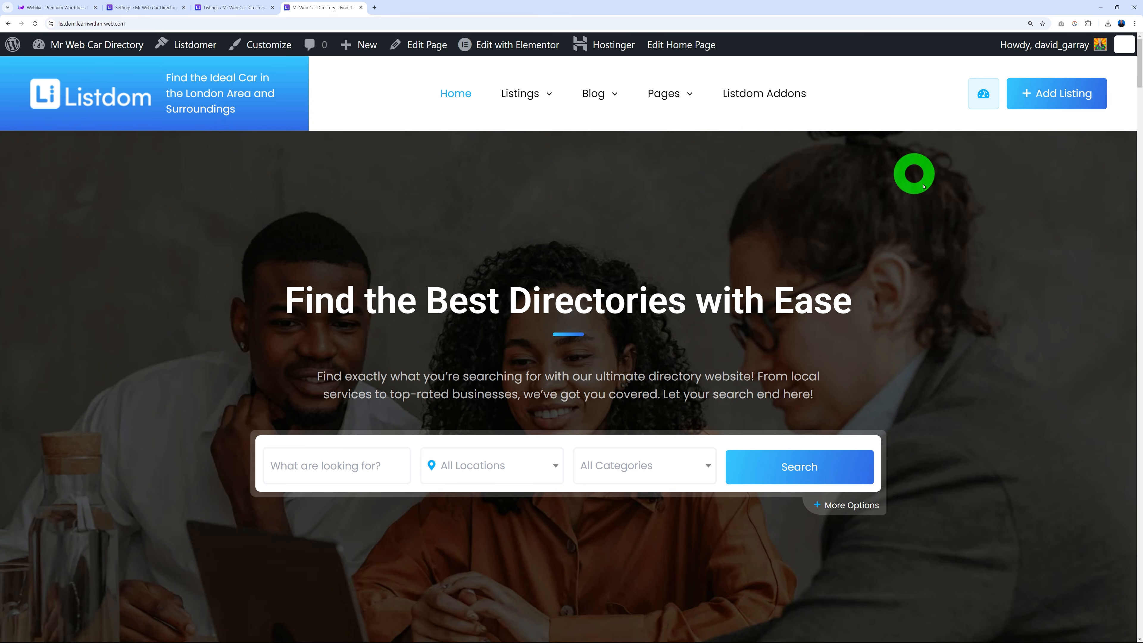
Open the front-end Add Listing form, scroll its fields and leave Price Class at $$ (Normal).
left_click(1060, 102)
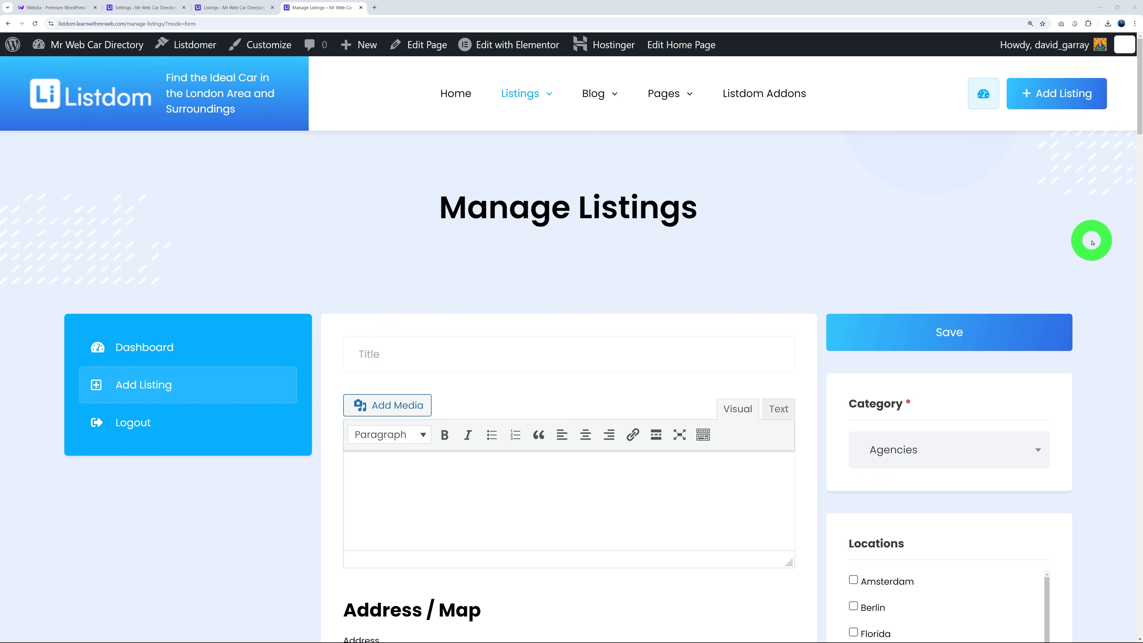
scroll(1092, 243, "down", 3)
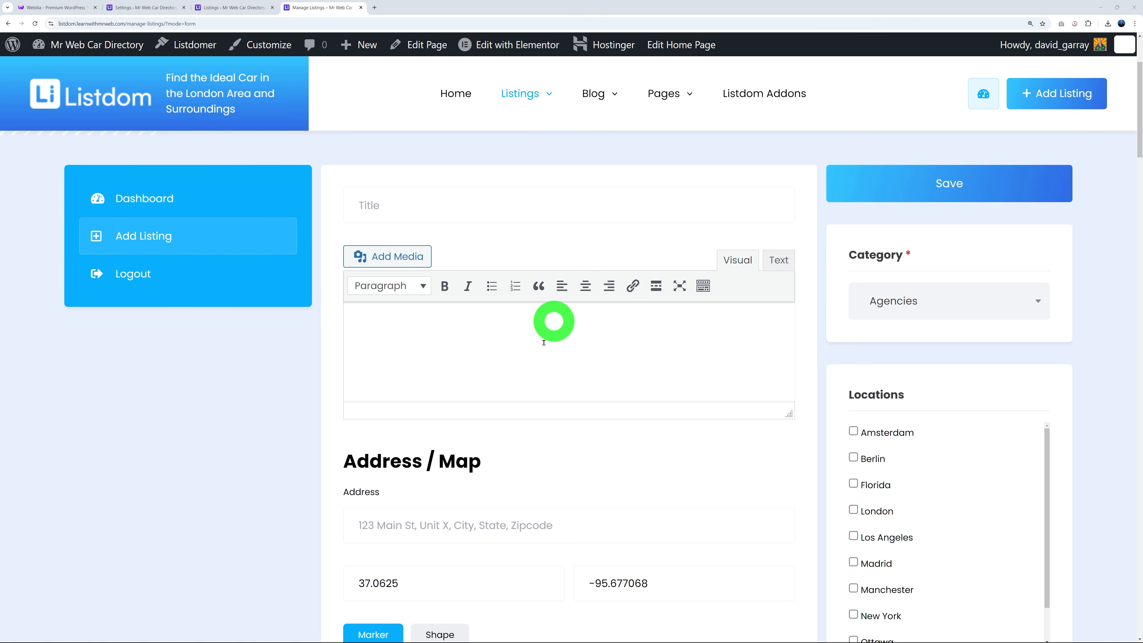
scroll(511, 345, "down", 10)
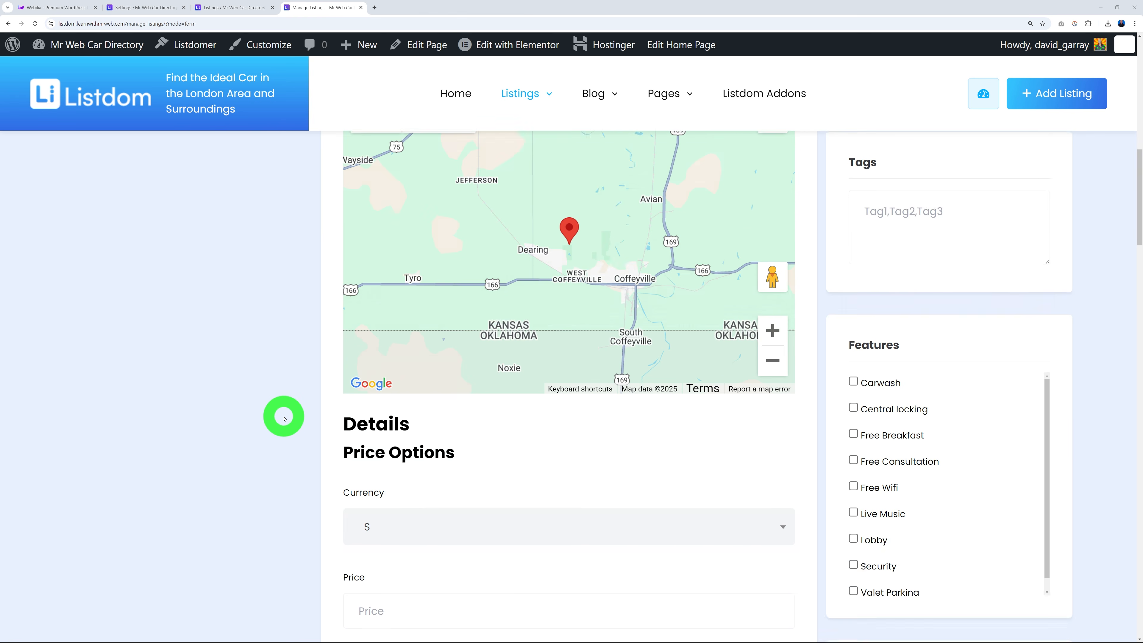
scroll(285, 419, "down", 5)
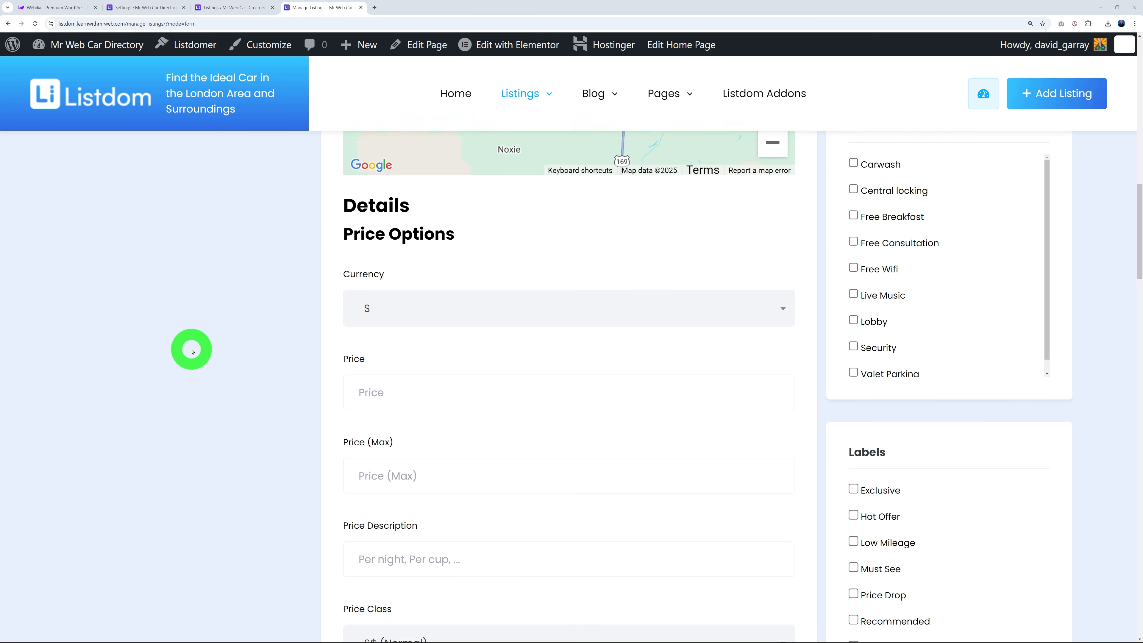
scroll(192, 350, "down", 3)
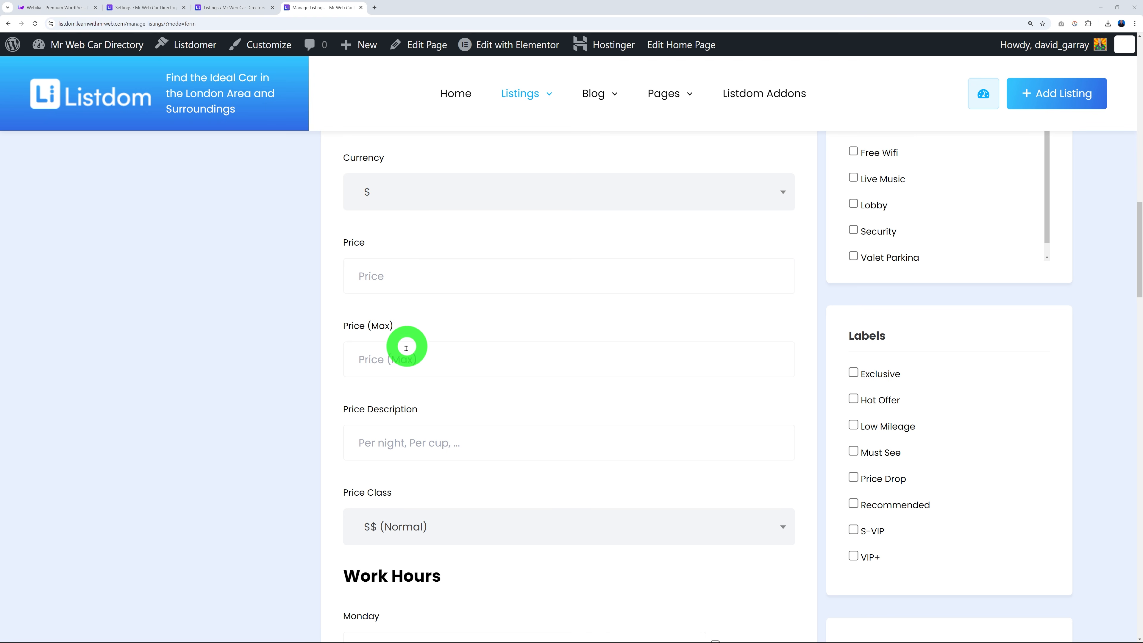
left_click(507, 533)
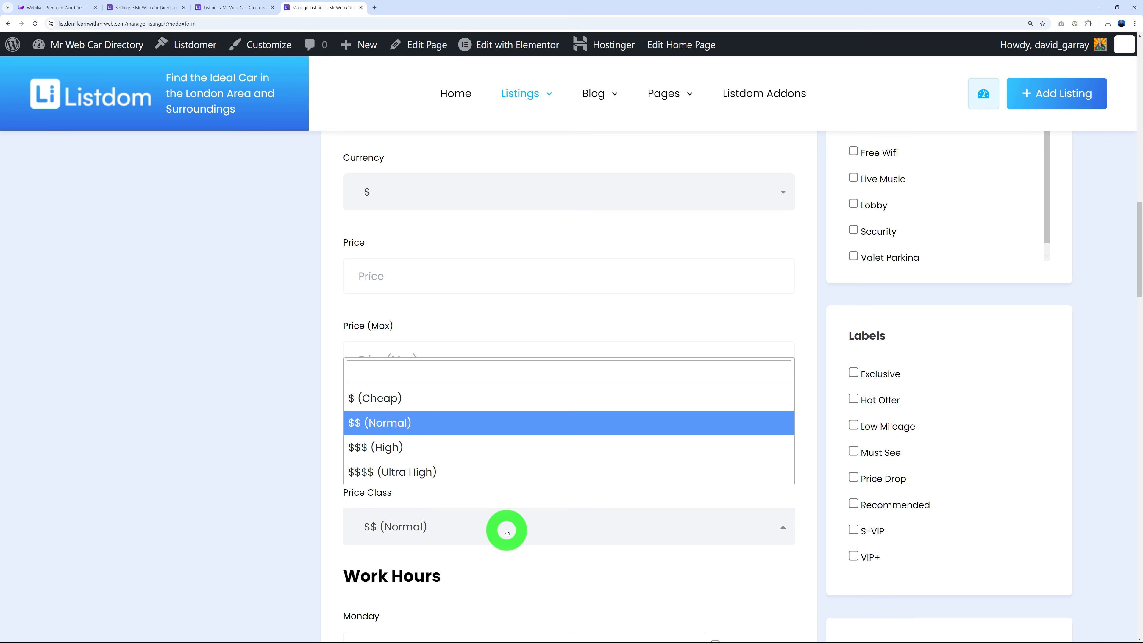
left_click(507, 533)
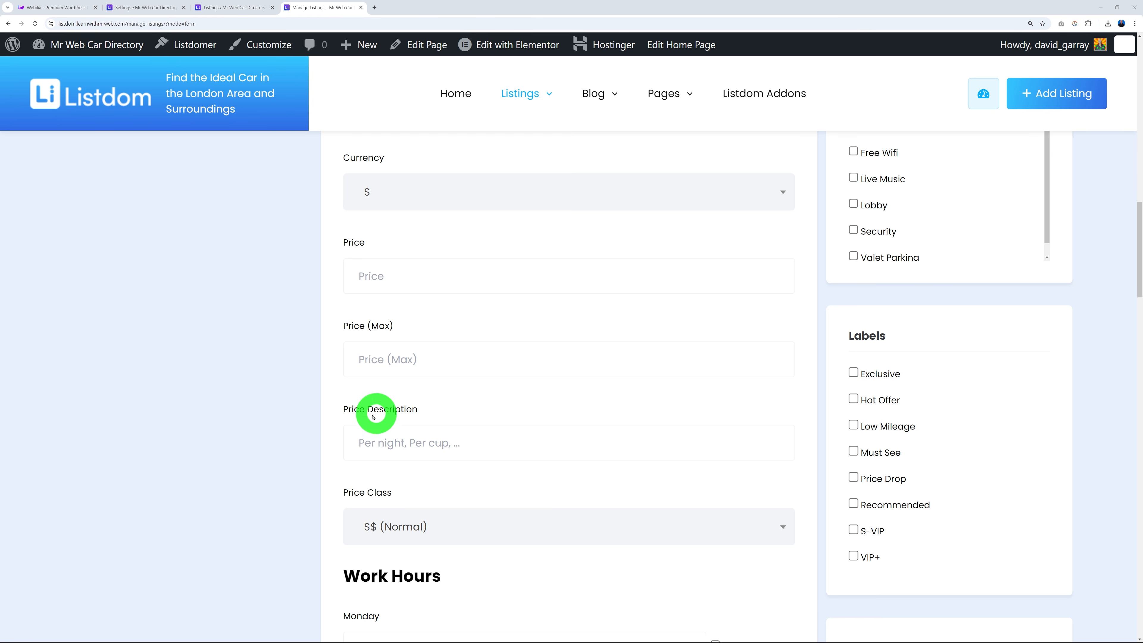
scroll(321, 425, "up", 15)
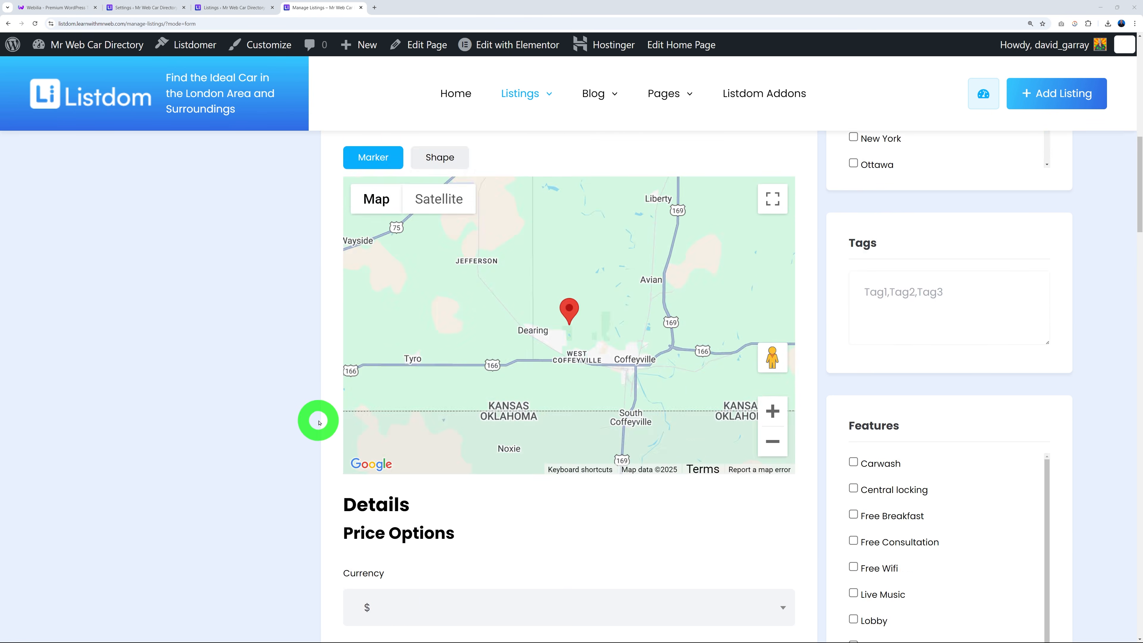
scroll(312, 422, "up", 2)
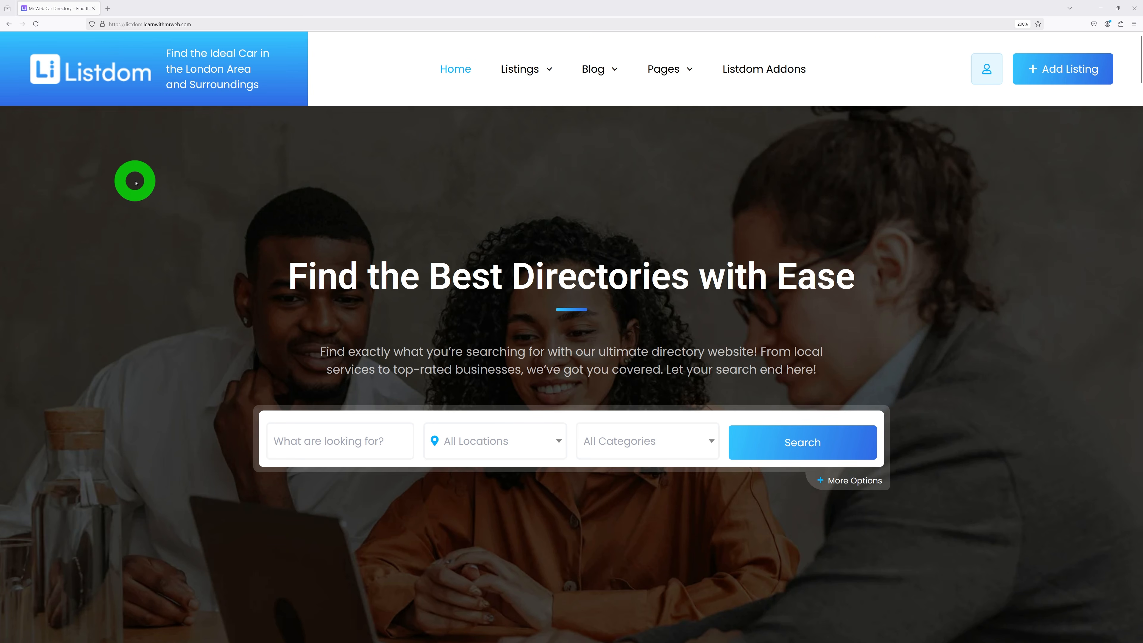
Try Add Listing while logged out and review the Authentication login form with its CAPTCHA.
left_click(1080, 70)
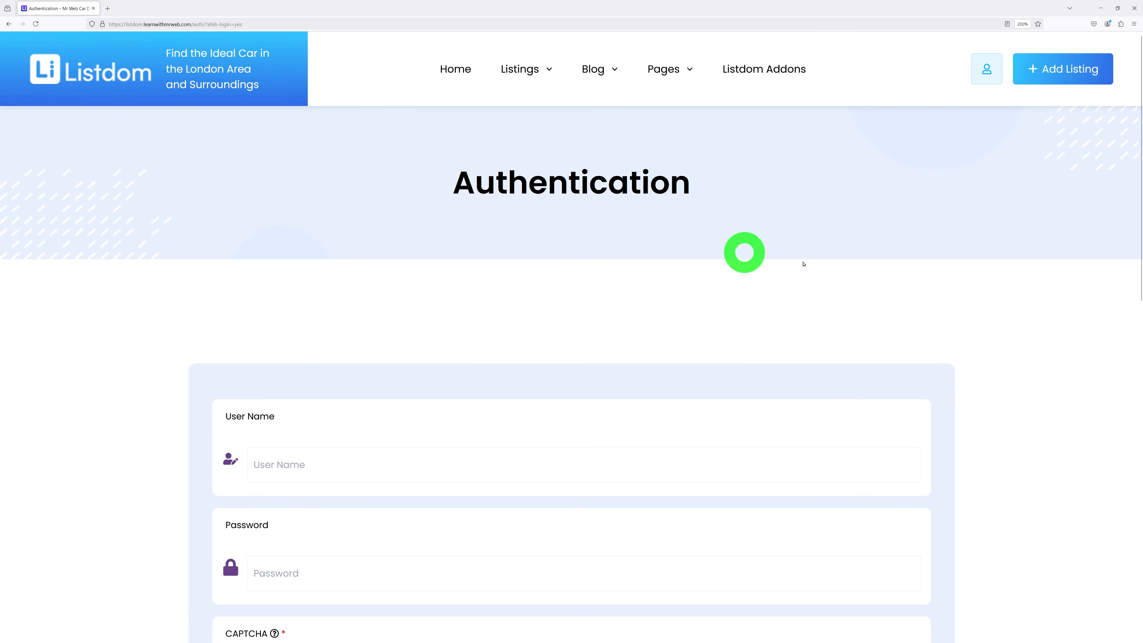
scroll(1008, 282, "down", 5)
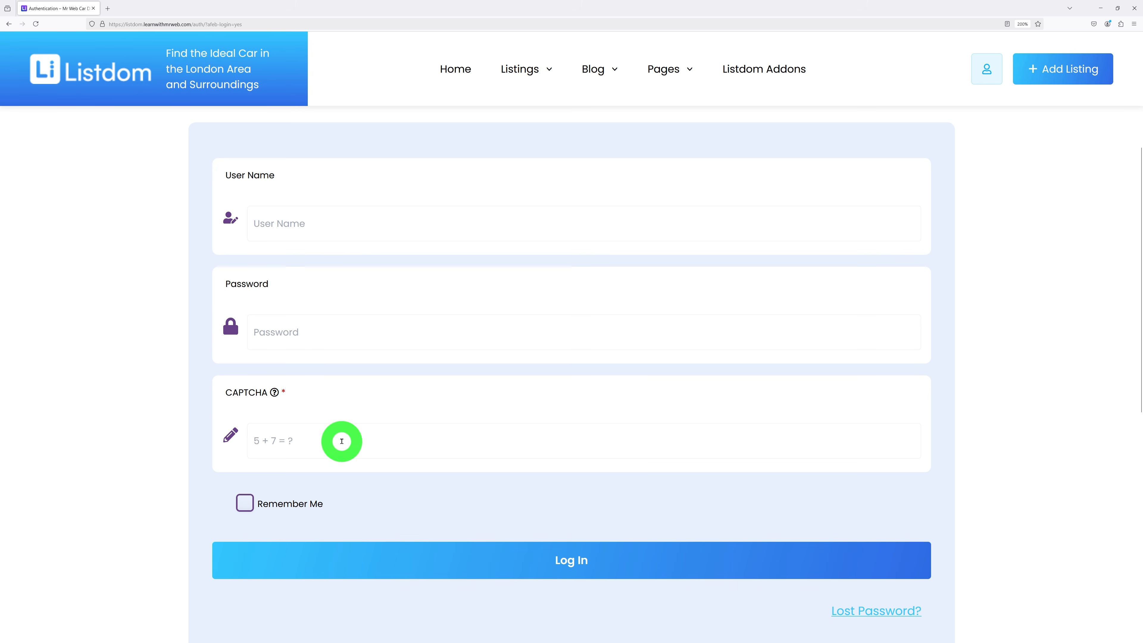
scroll(1034, 400, "down", 2)
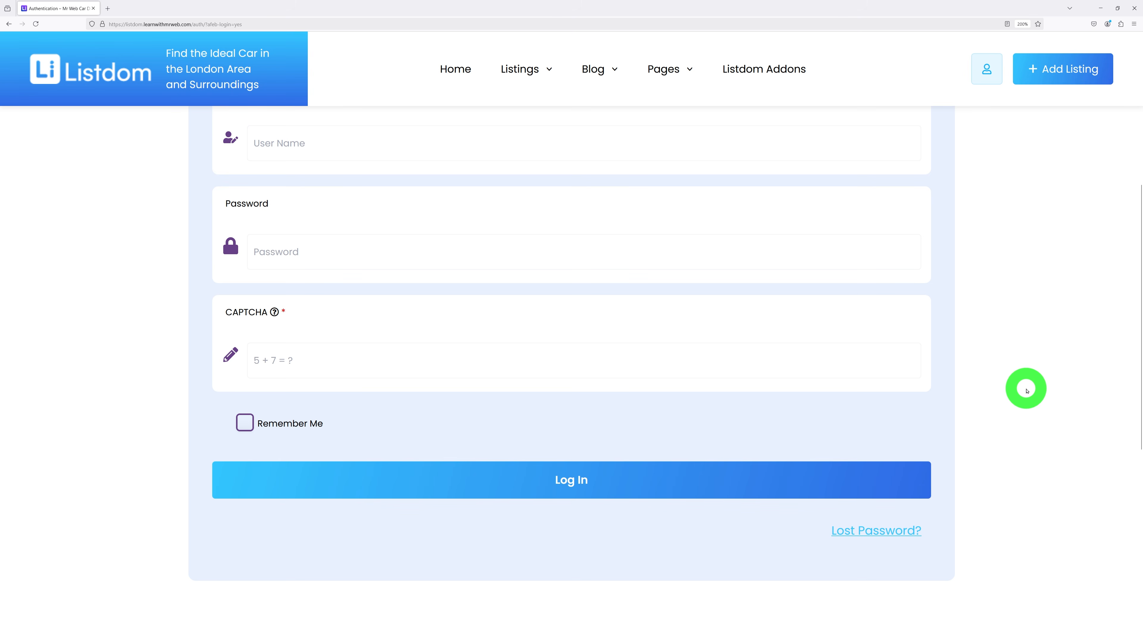
scroll(1028, 391, "up", 2)
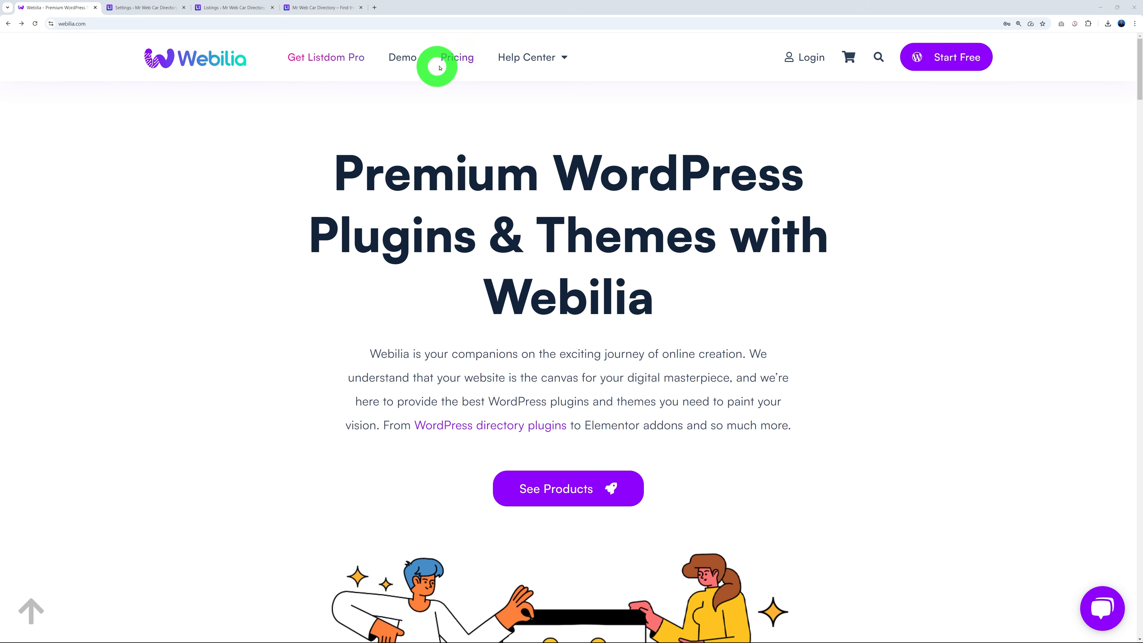
Compare Webilia's $27 monthly, $189 yearly and $529 Lifetime plans, then open the login form.
left_click(458, 62)
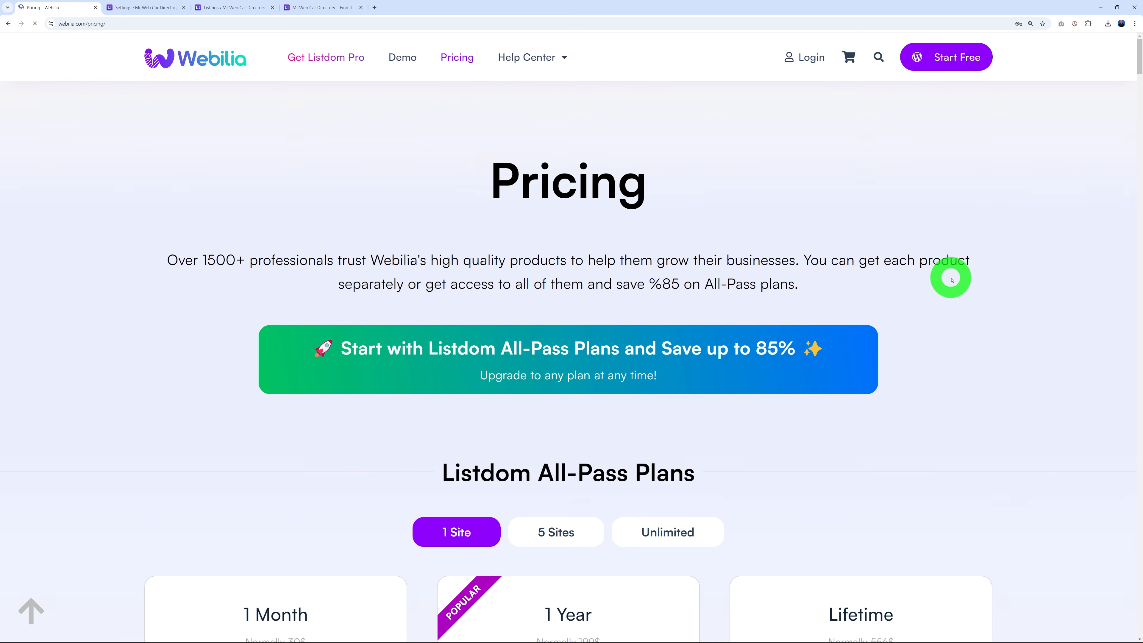
scroll(1013, 270, "down", 5)
scroll(1015, 271, "down", 3)
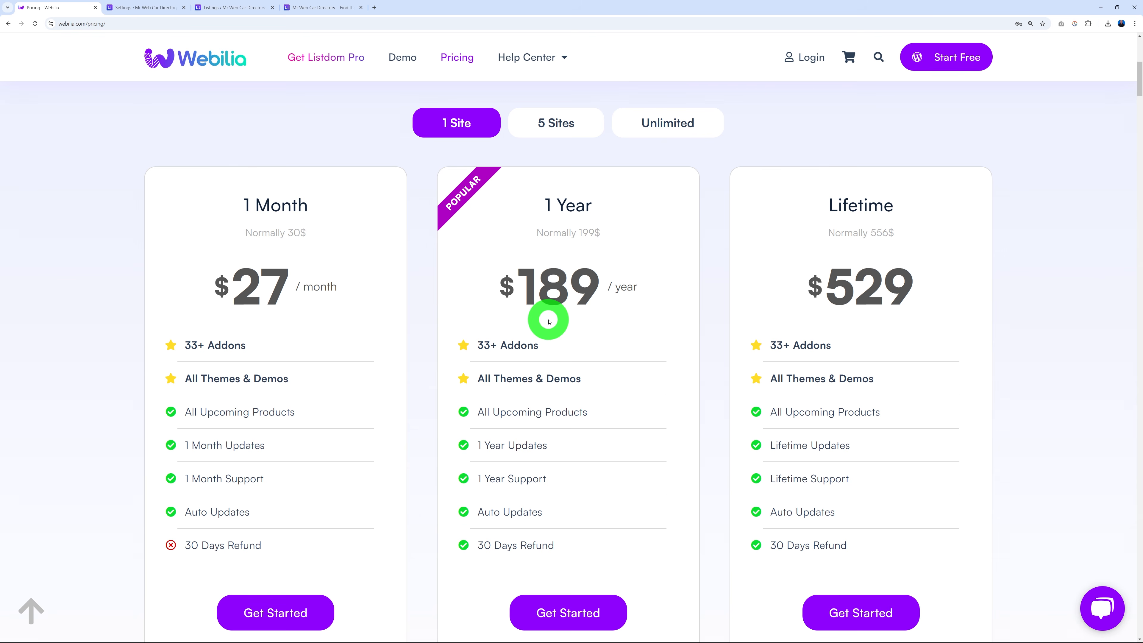
left_click_drag(822, 210, 894, 206)
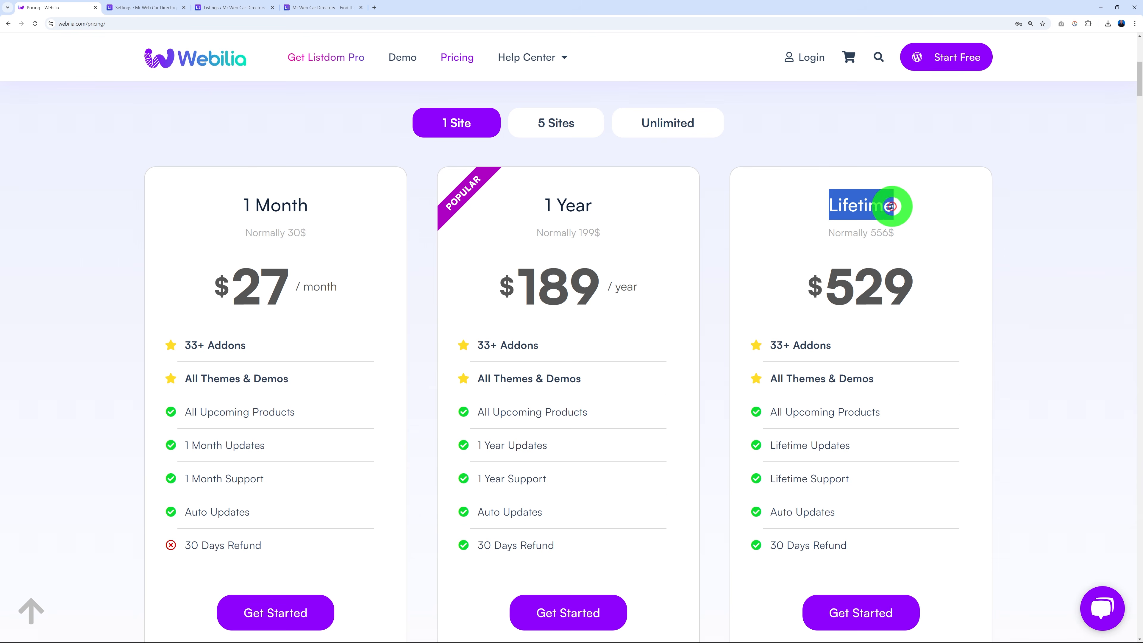
left_click(962, 281)
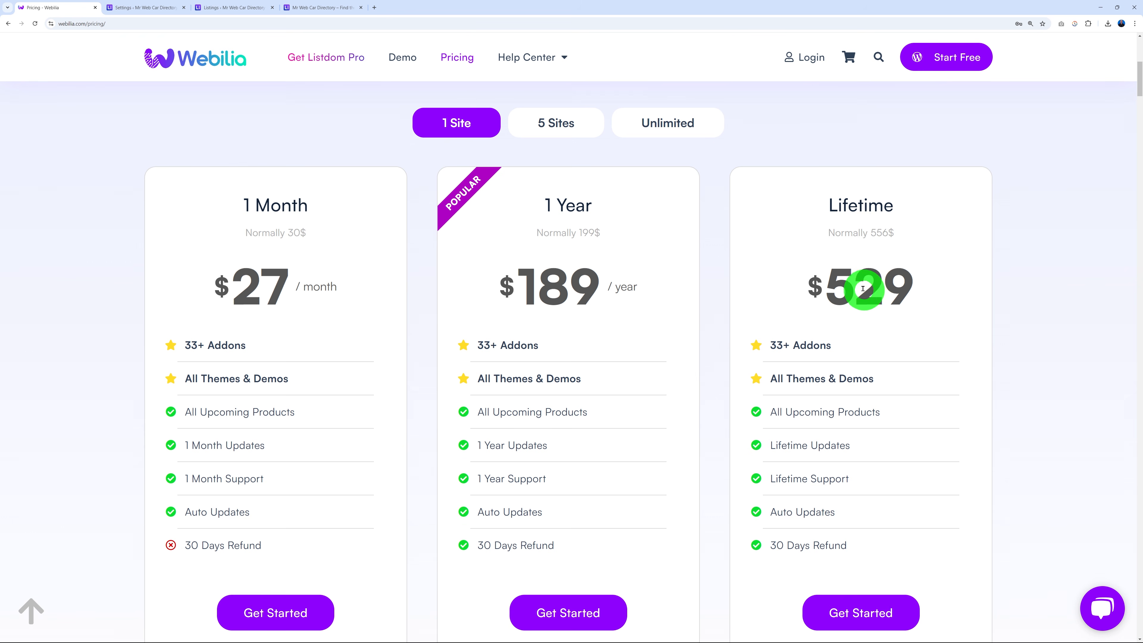
left_click(809, 54)
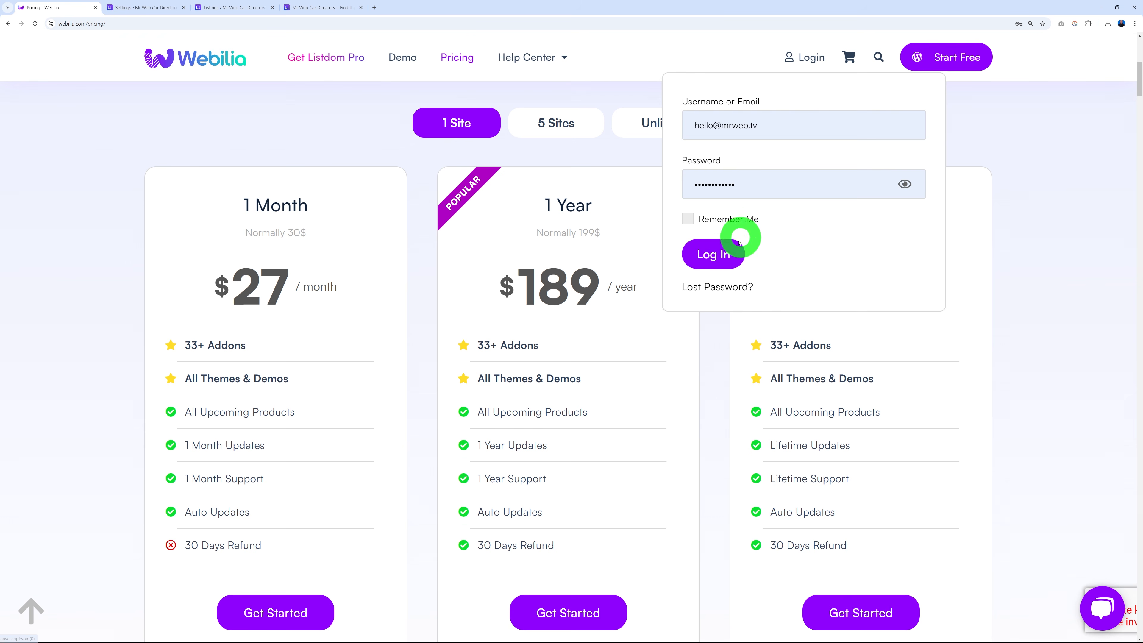
Sign in to the Webilia account and scroll down the My Account downloads table.
left_click(722, 254)
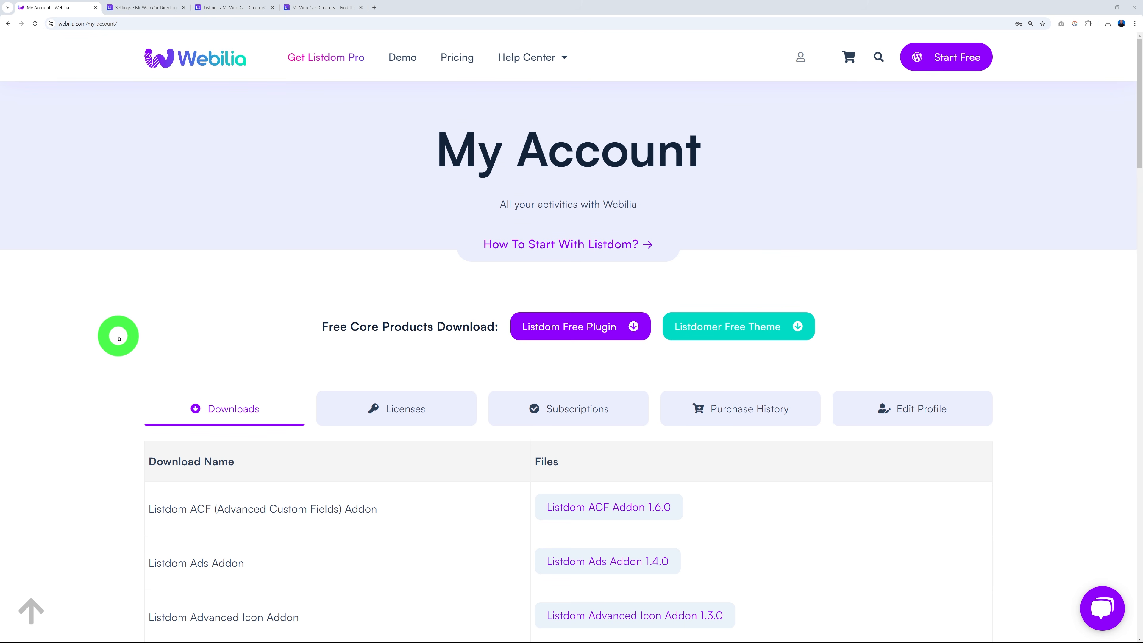
scroll(117, 335, "down", 5)
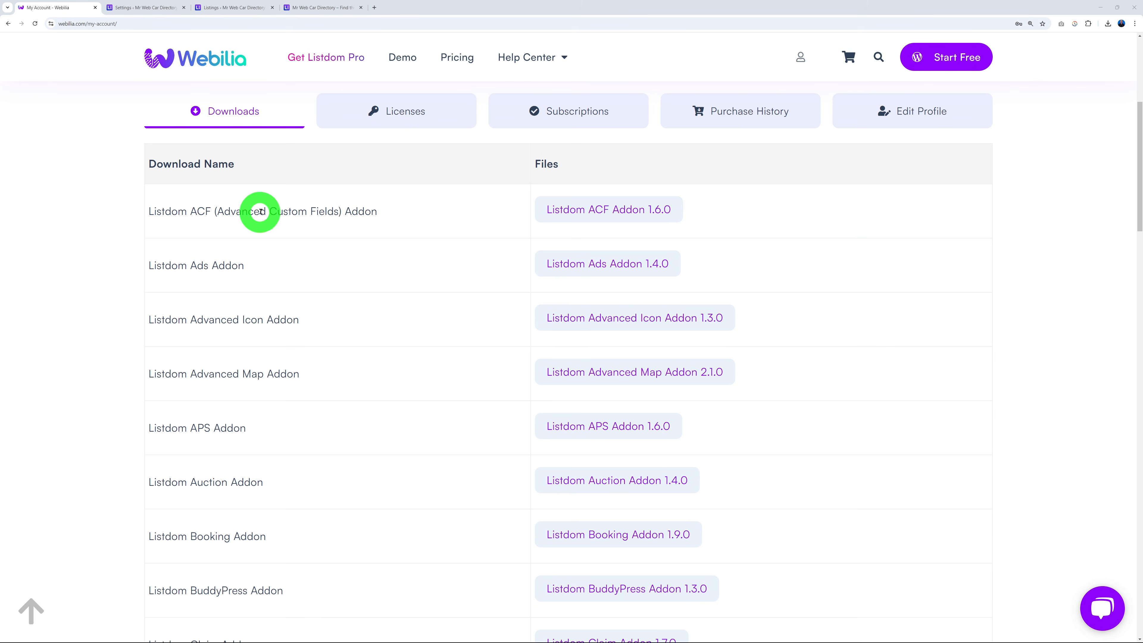
scroll(388, 261, "down", 1)
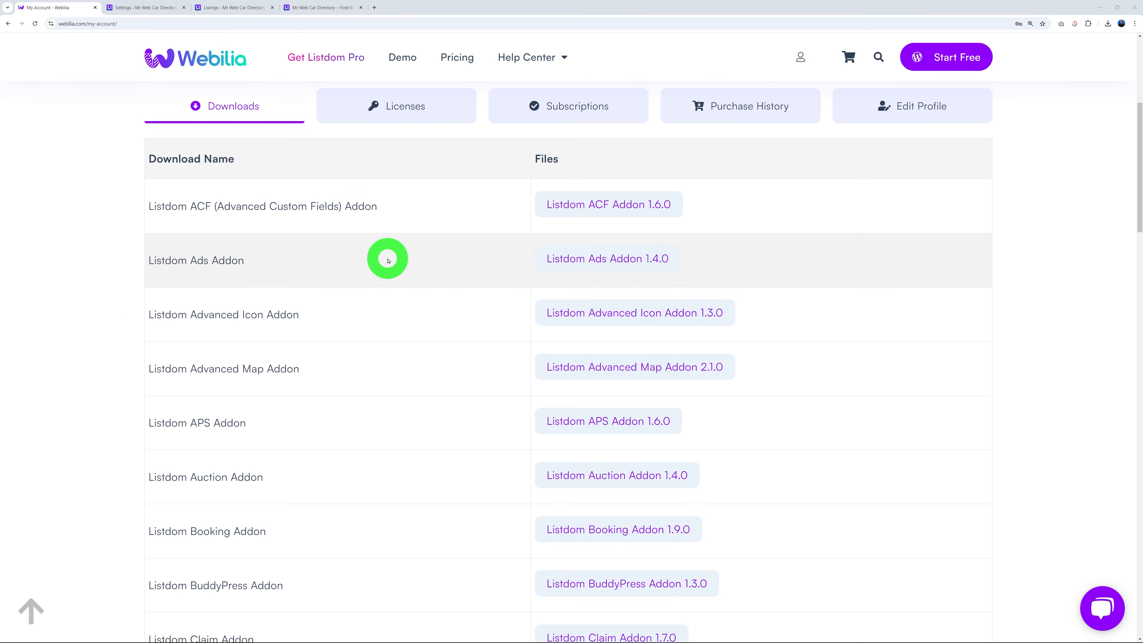
scroll(388, 260, "down", 3)
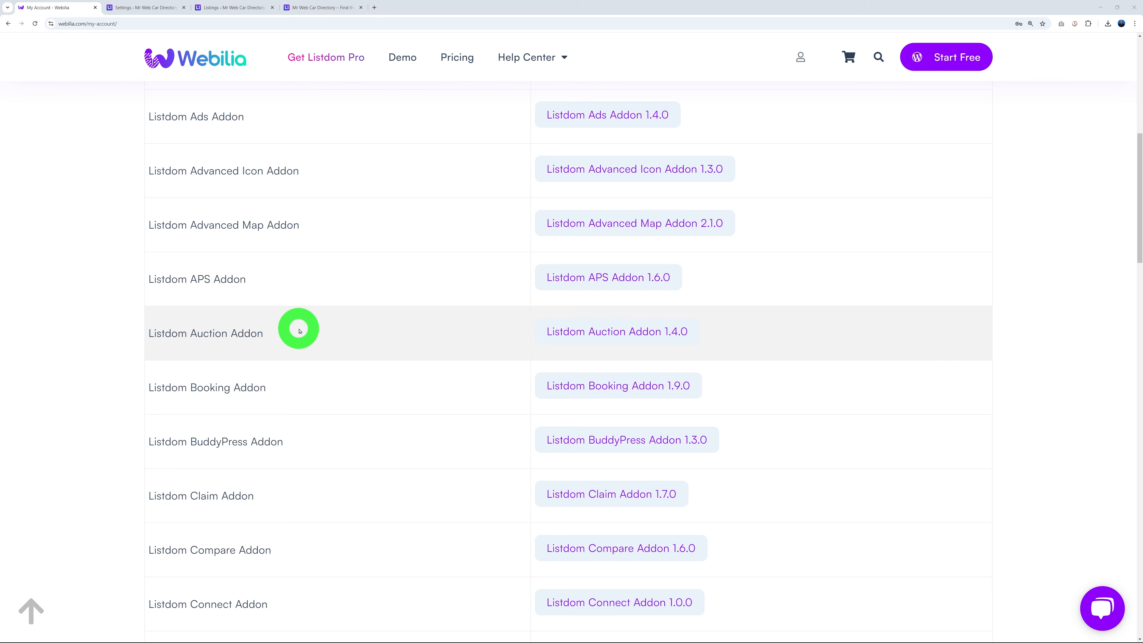
scroll(360, 323, "down", 2)
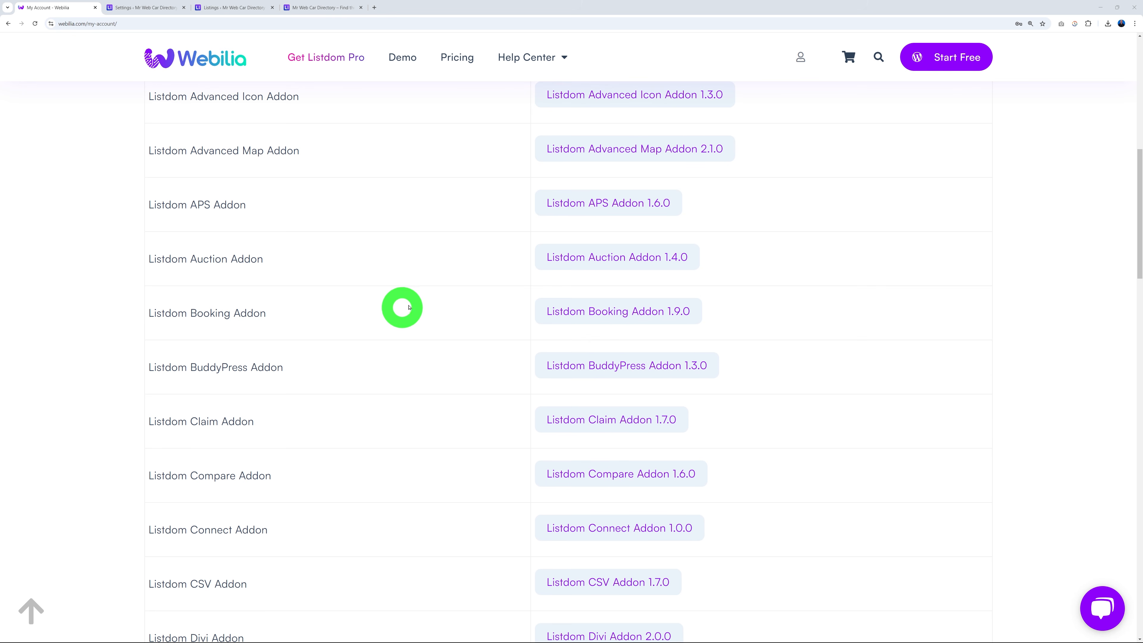
scroll(410, 307, "down", 2)
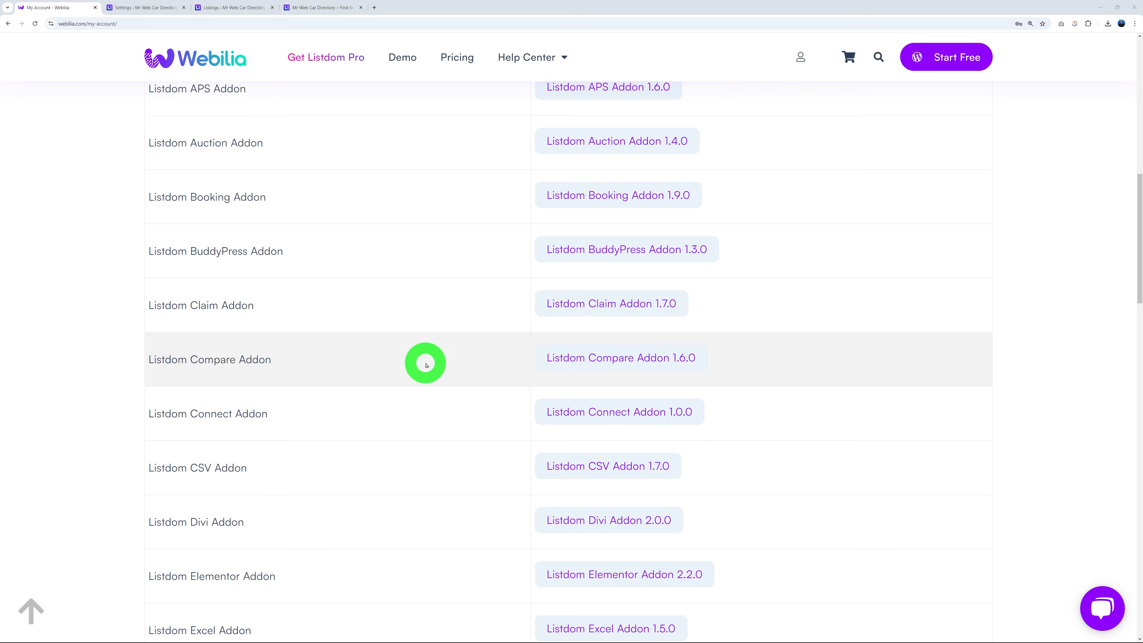
scroll(427, 365, "down", 3)
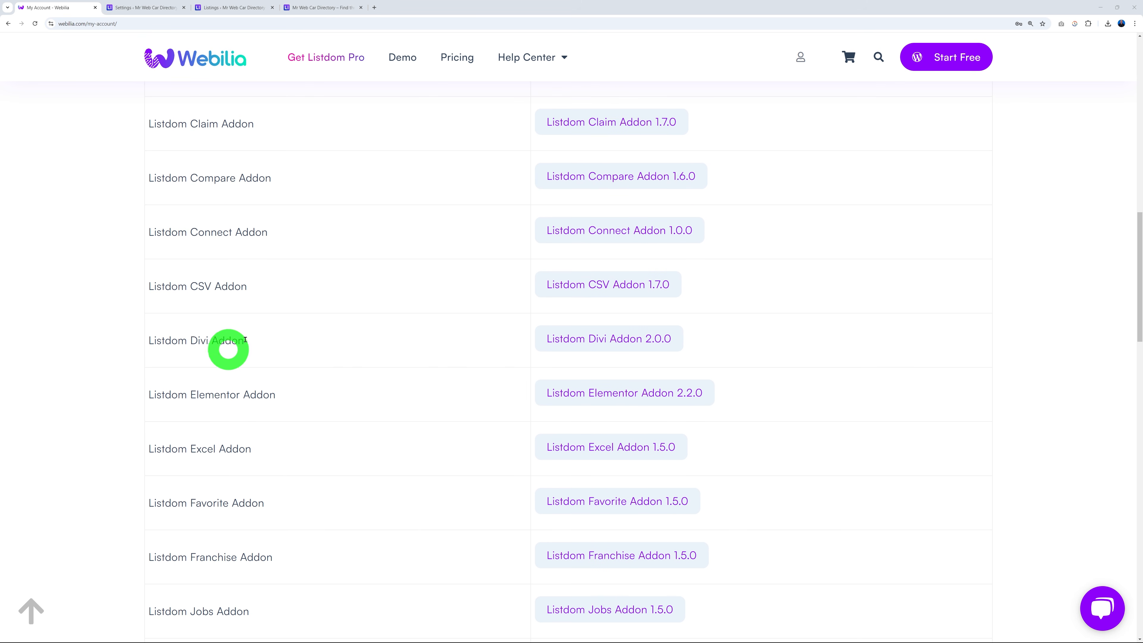
scroll(427, 363, "down", 3)
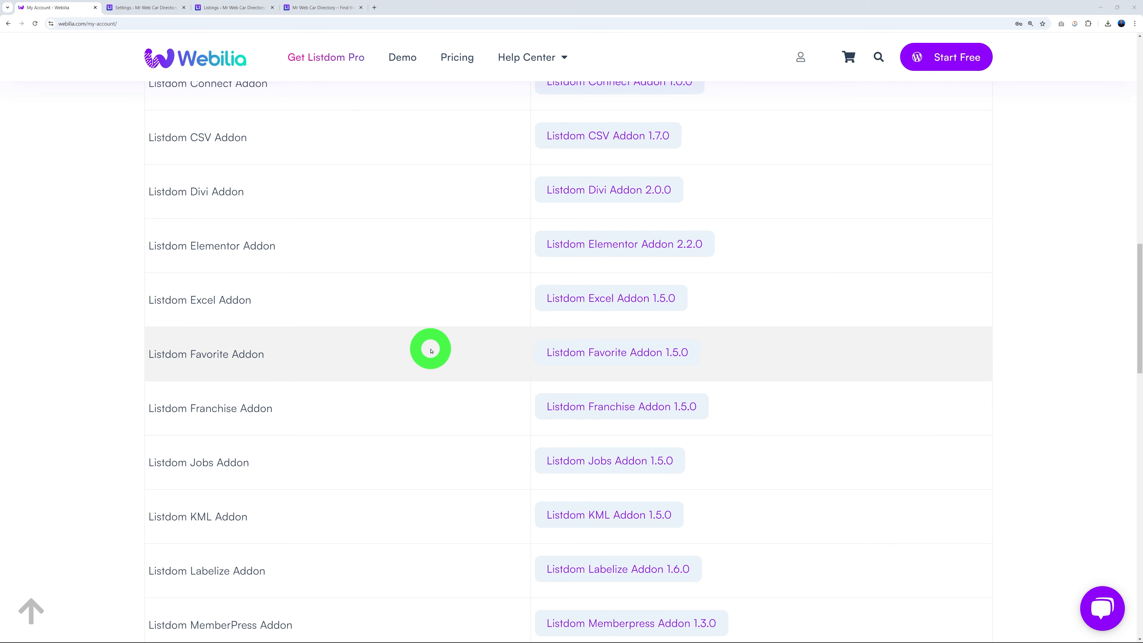
scroll(342, 348, "down", 2)
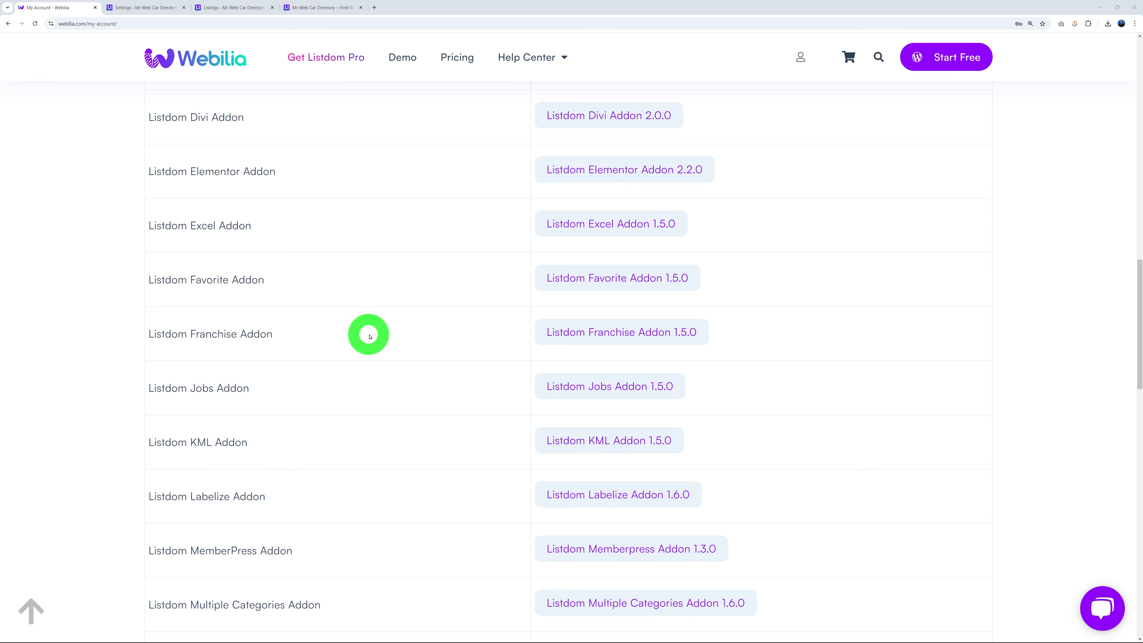
scroll(370, 335, "down", 1)
scroll(382, 307, "down", 2)
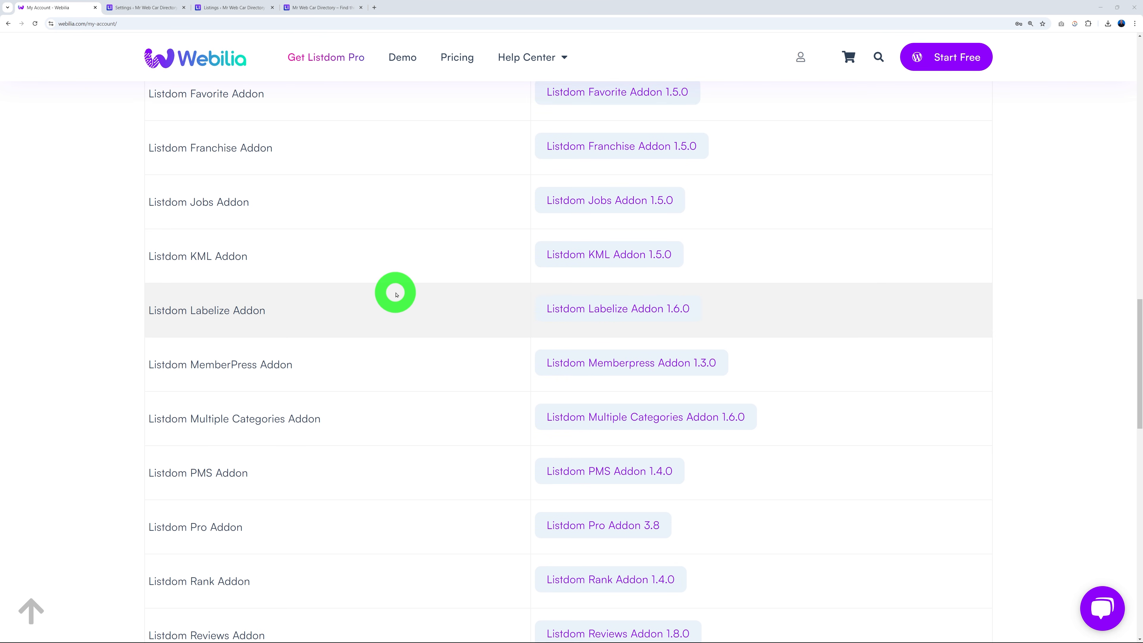
scroll(391, 315, "down", 2)
scroll(408, 317, "down", 1)
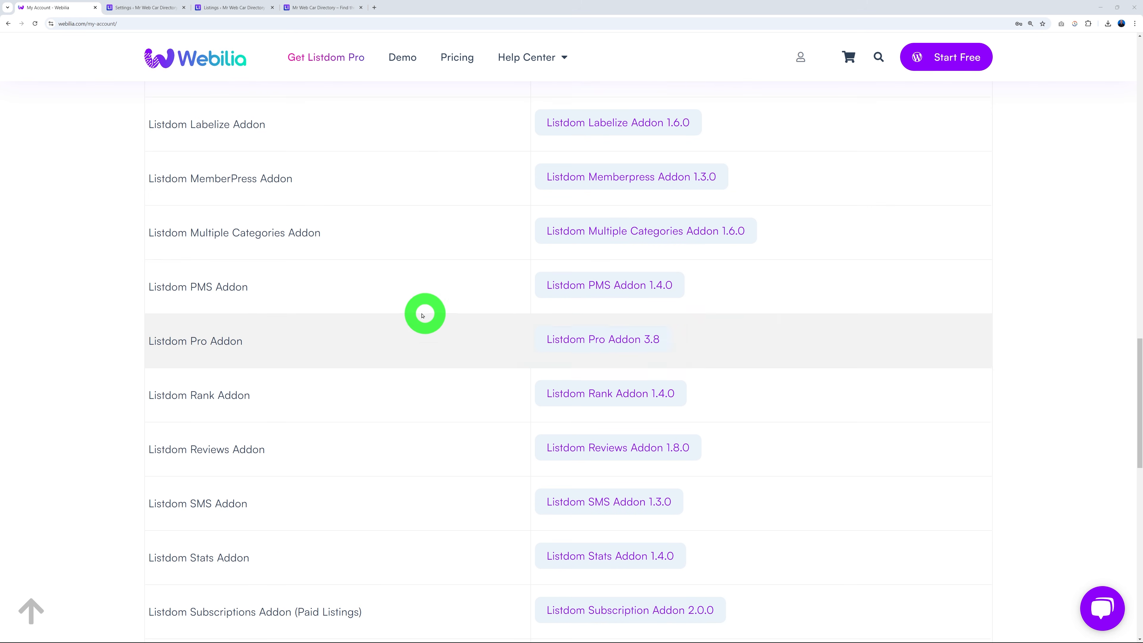
scroll(394, 303, "down", 2)
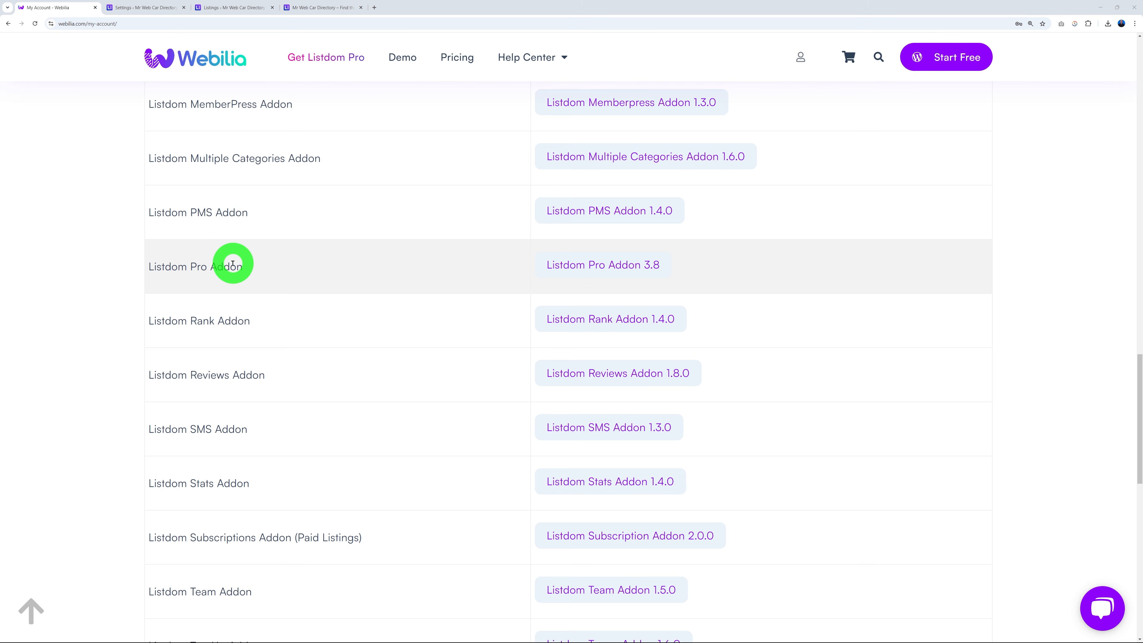
Download and save listdom-pro-3.8.zip (Listdom Pro Addon 3.8), then return to WordPress.
left_click(595, 267)
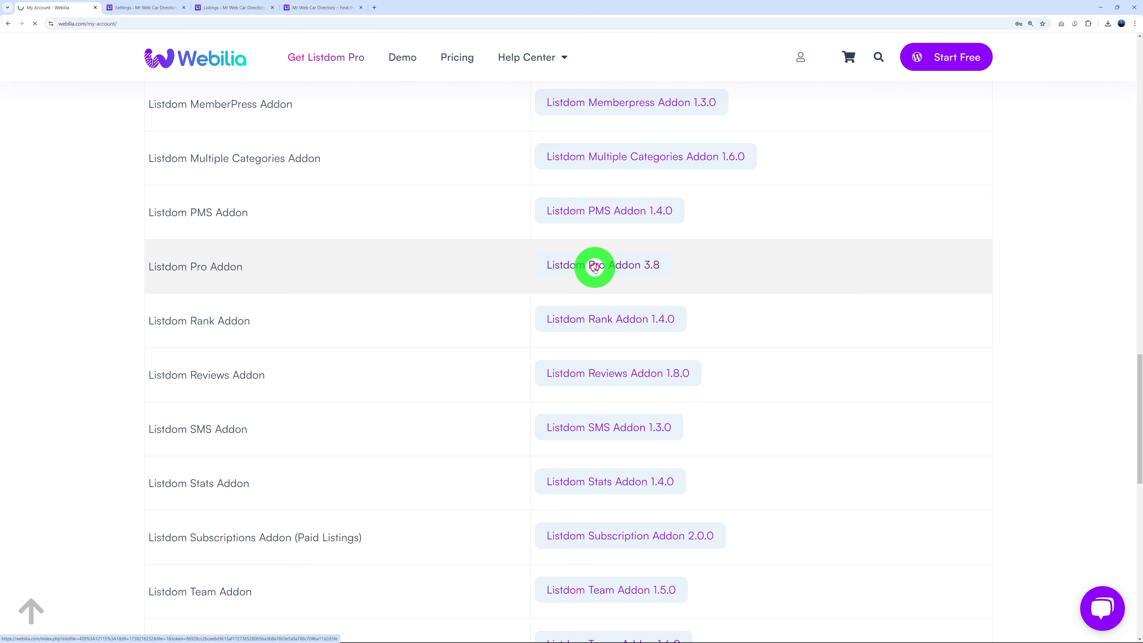
left_click(544, 305)
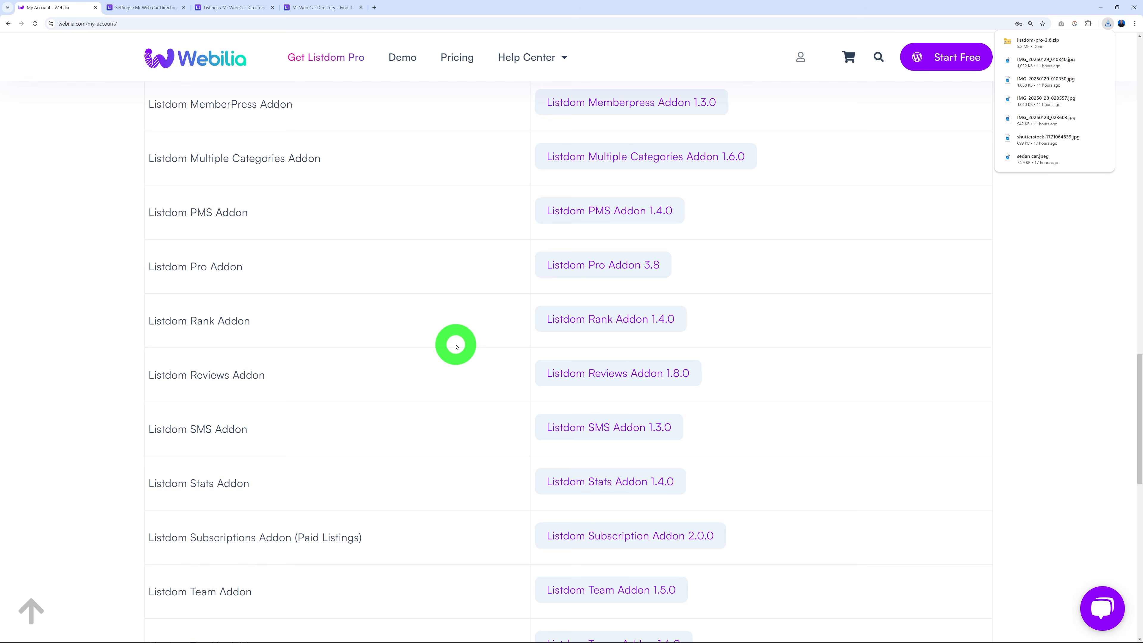
scroll(456, 346, "up", 20)
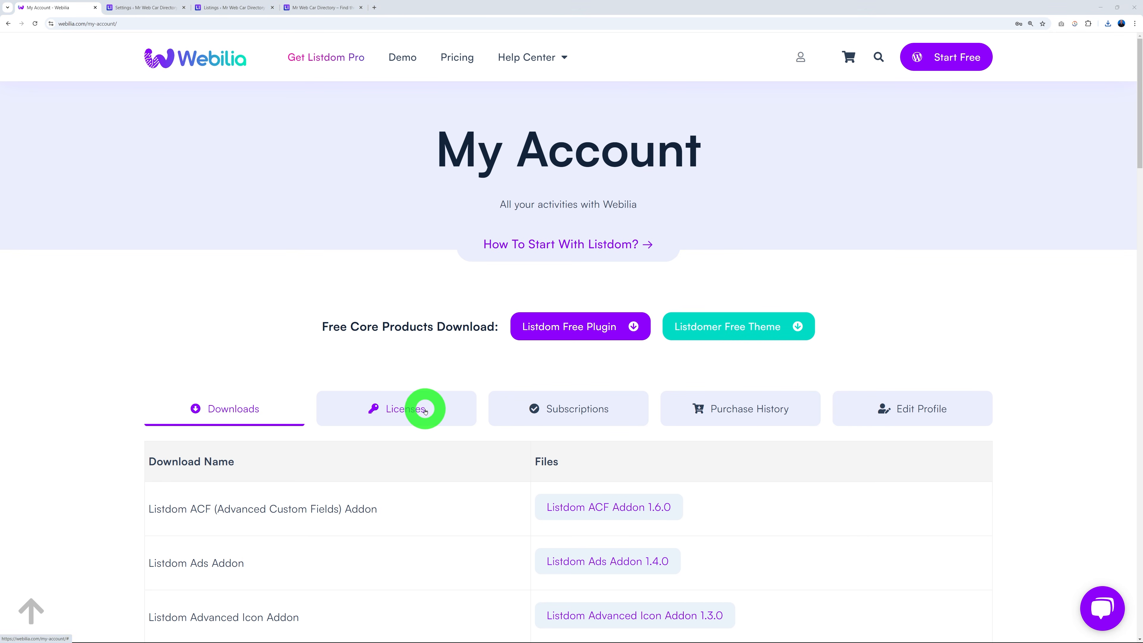
left_click(163, 8)
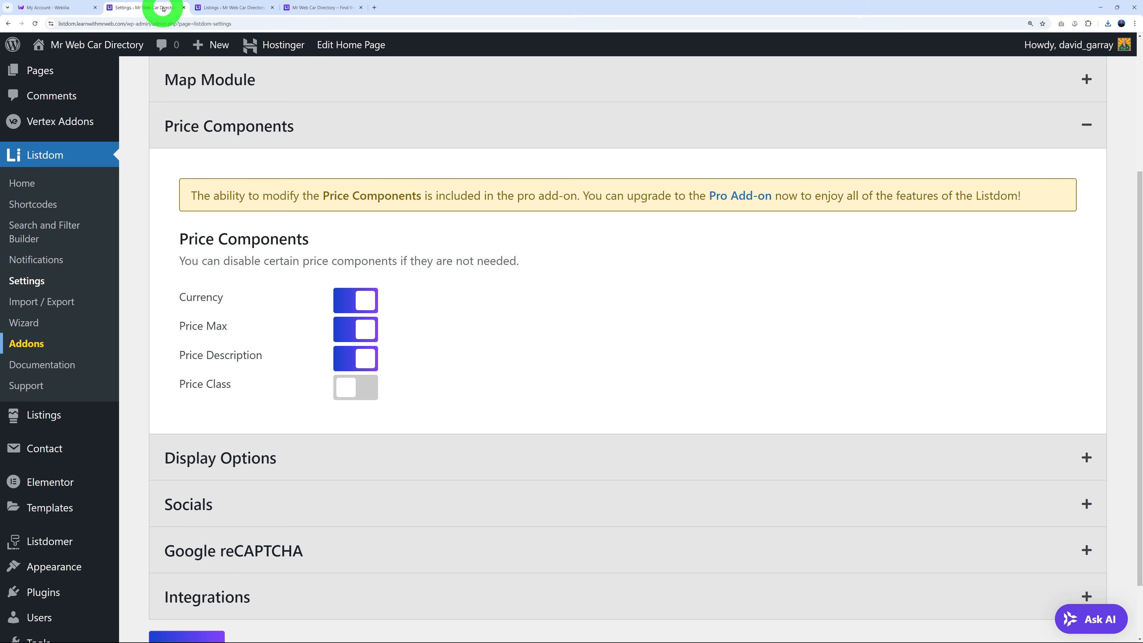
Upload listdom-pro-3.8.zip as a new plugin, install it and activate it.
mouse_move(40, 590)
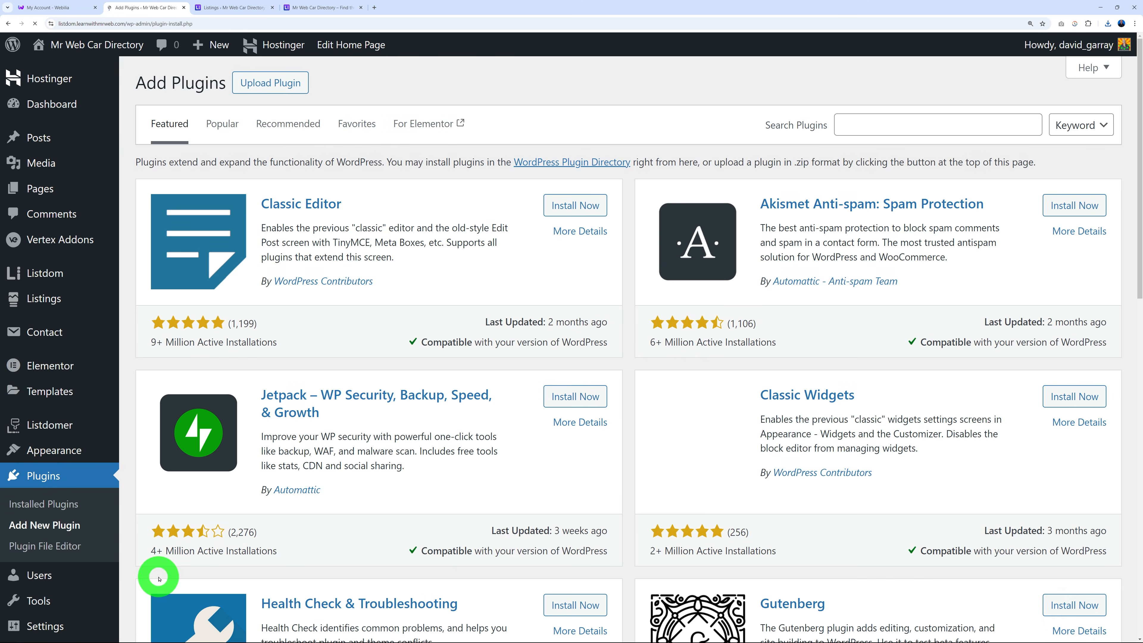
left_click(272, 85)
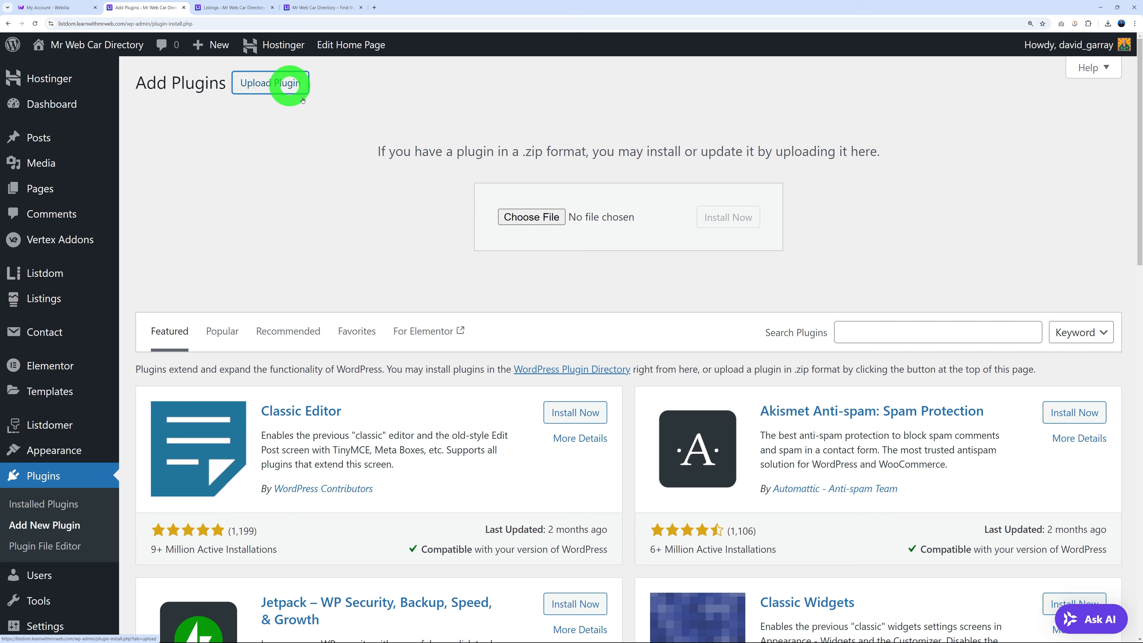
left_click(532, 216)
left_click(189, 59)
left_click(550, 307)
left_click(738, 217)
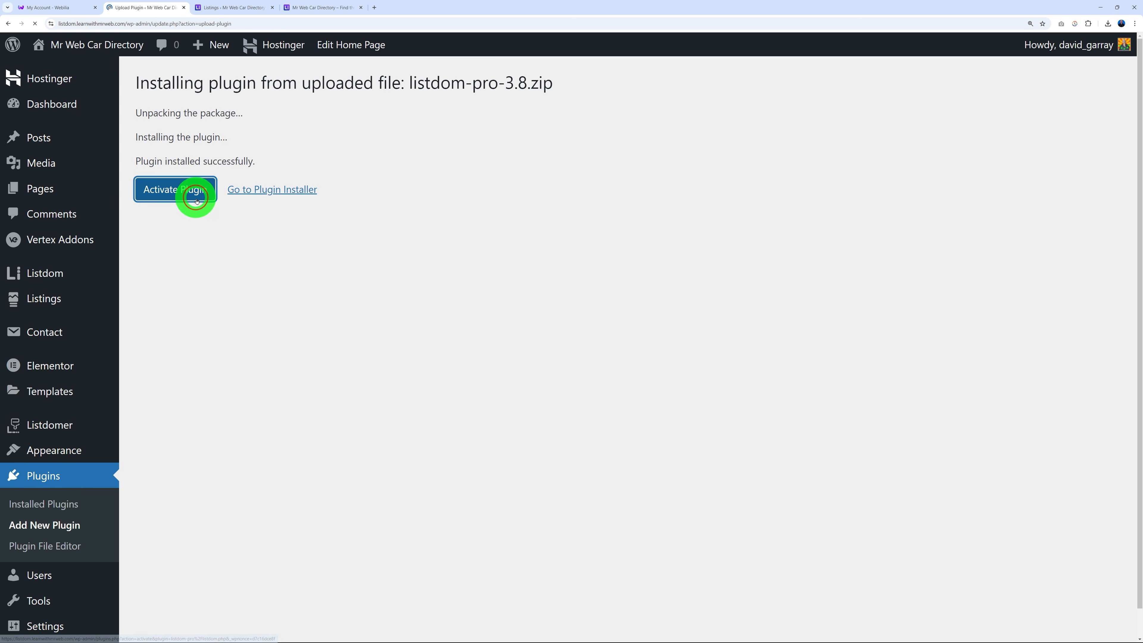
left_click(197, 200)
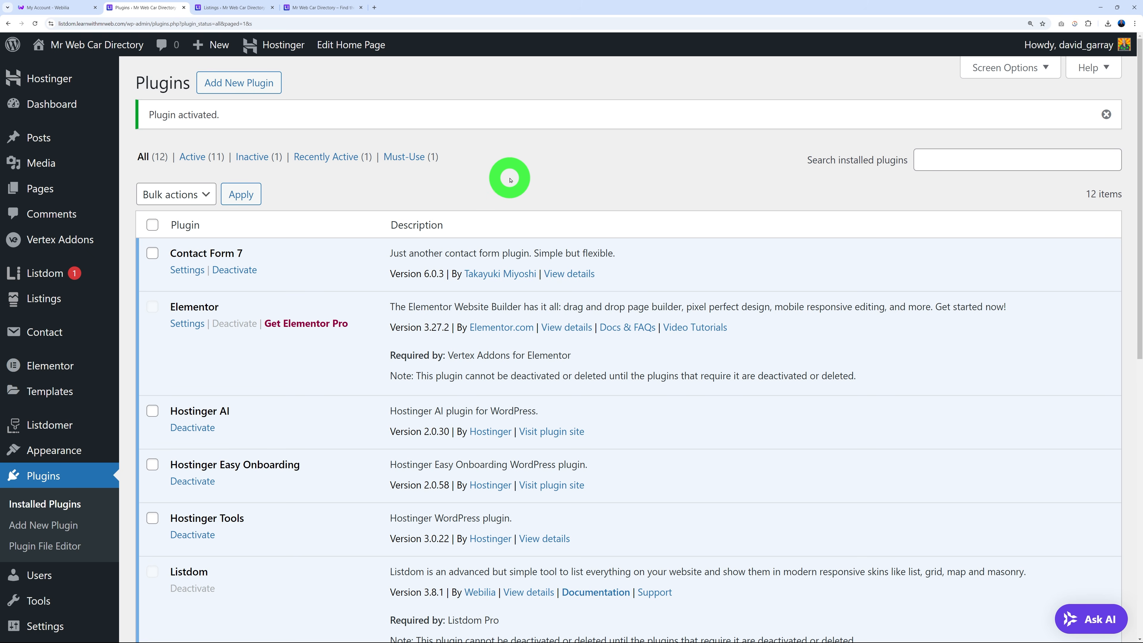
mouse_move(44, 273)
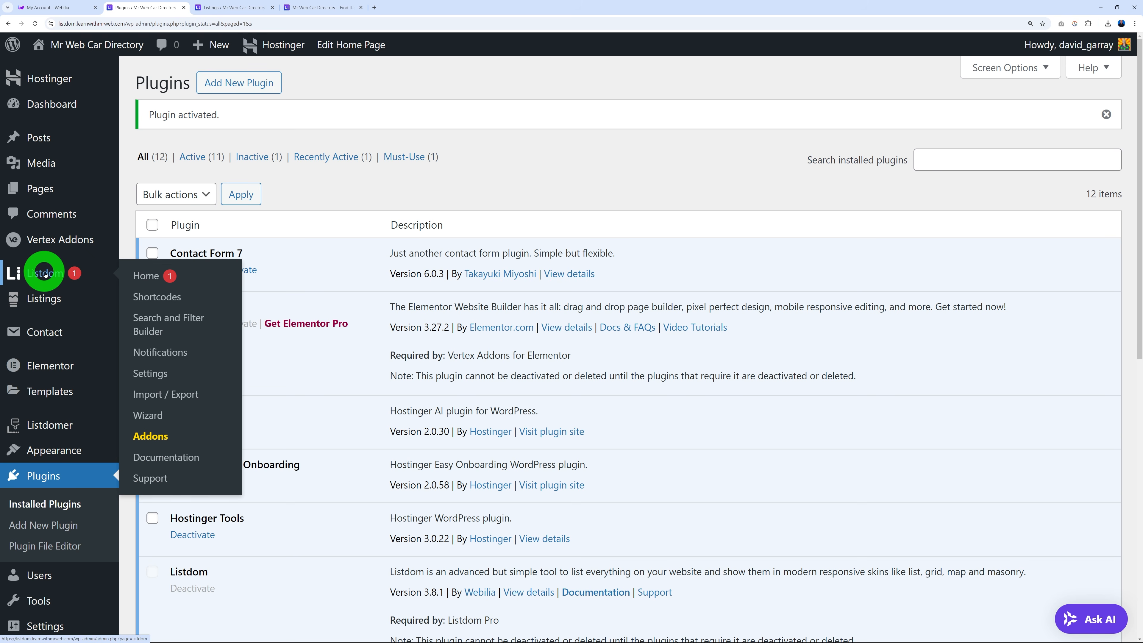
Paste the license key into Listdom Pro's License Activation section, activate it, then open Listdom Settings.
left_click(404, 202)
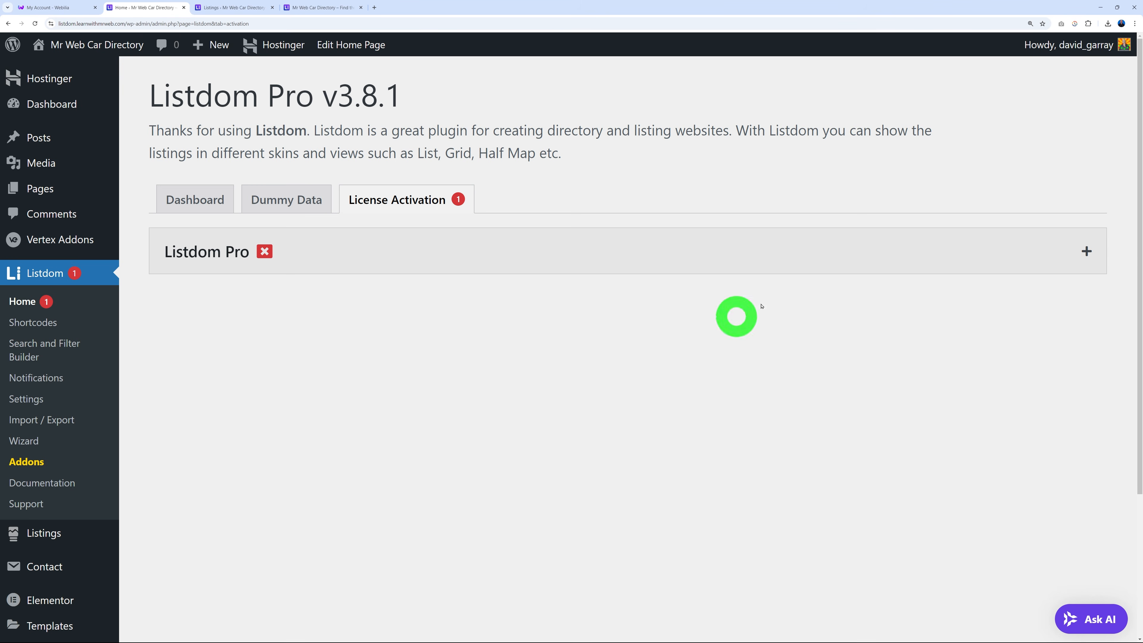
left_click(1086, 251)
left_click(436, 335)
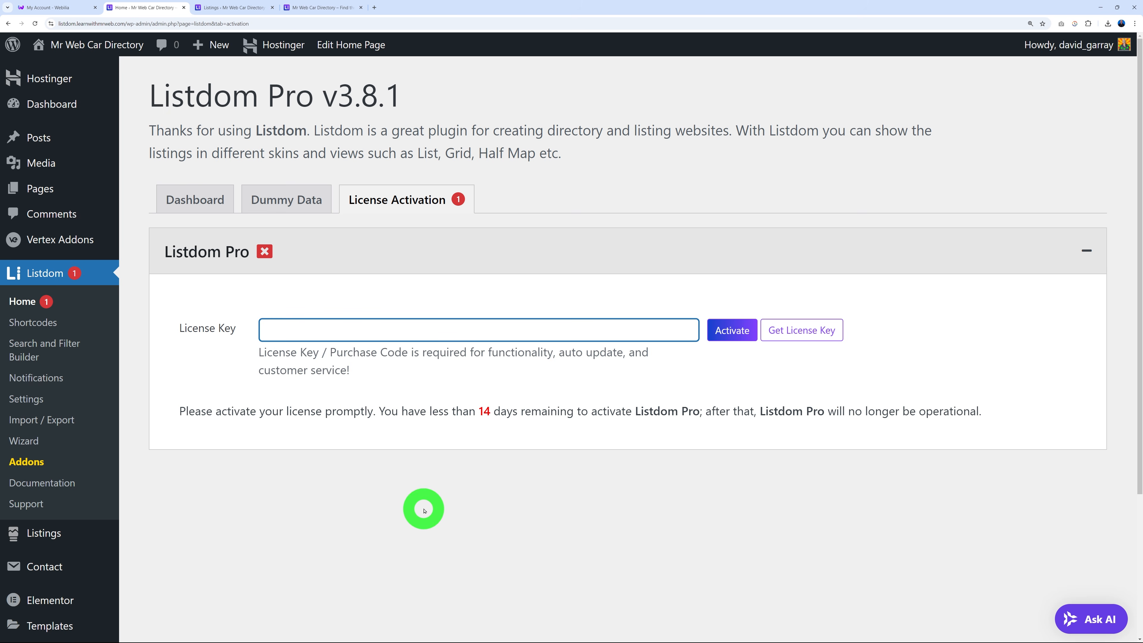
key("ctrl+v")
left_click(732, 331)
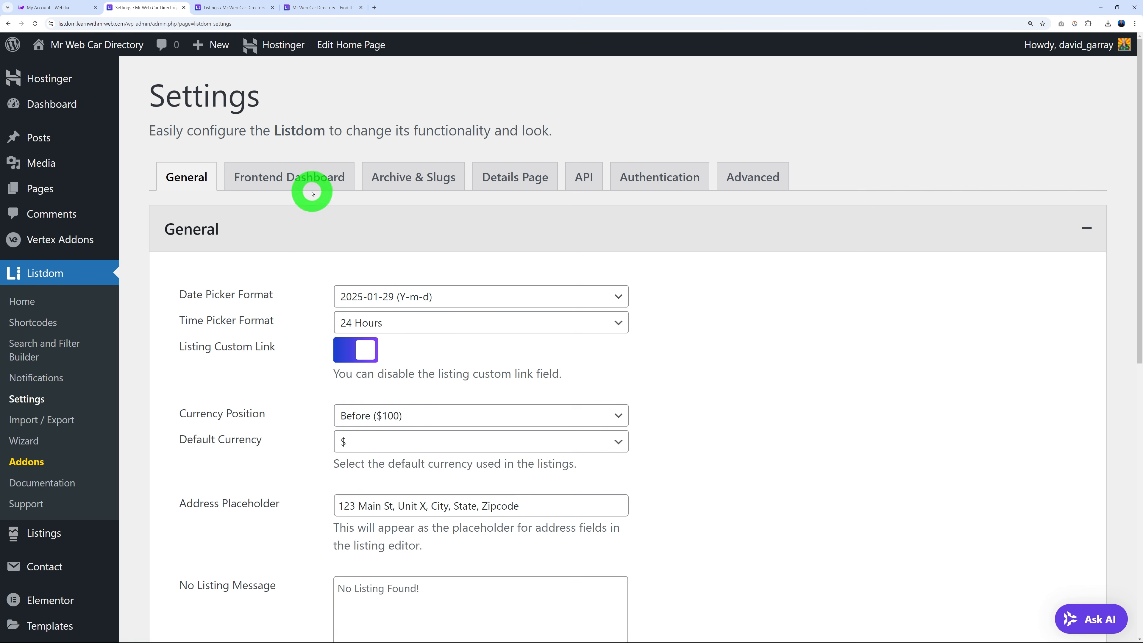
left_click(302, 179)
Switch Guest Submission status on with User Registration set to Once Submitted, and save.
scroll(818, 282, "down", 3)
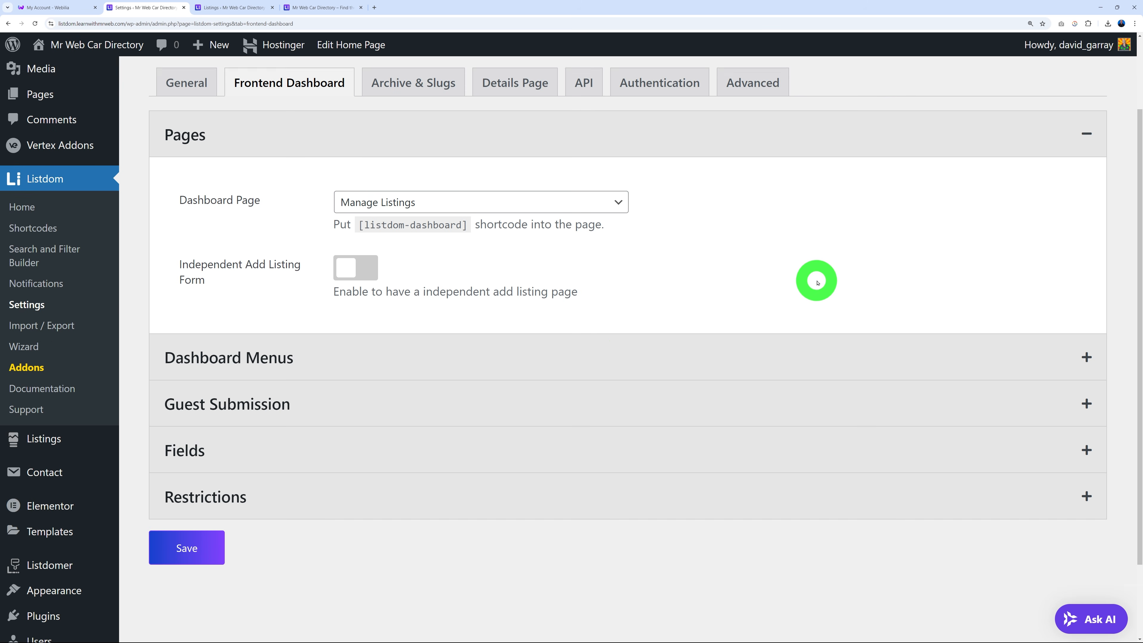
left_click(293, 388)
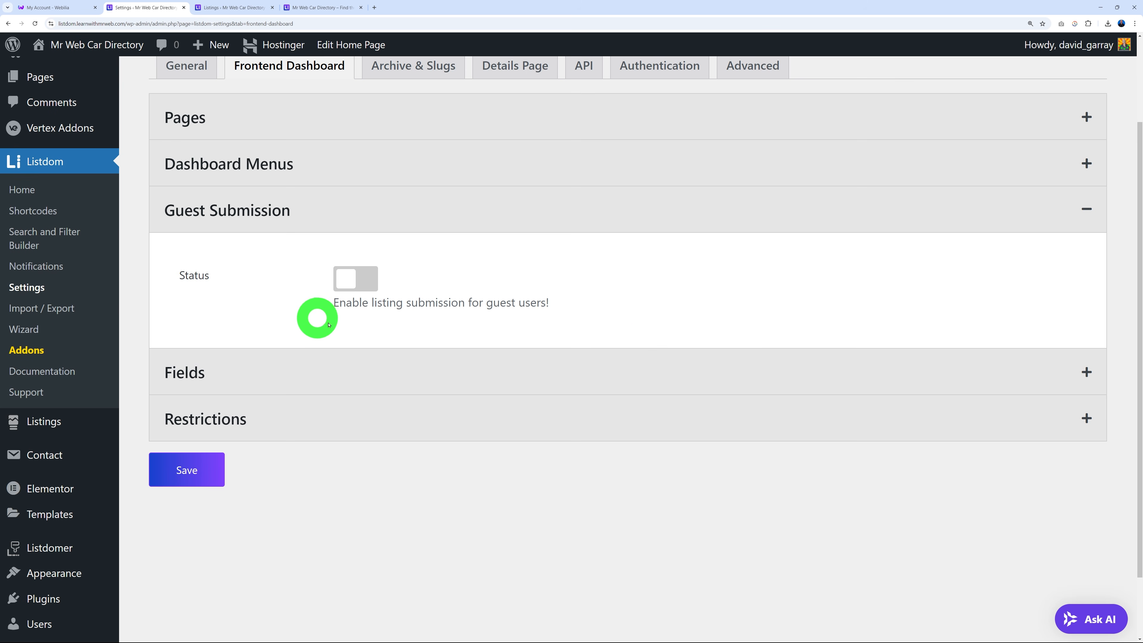
left_click(363, 280)
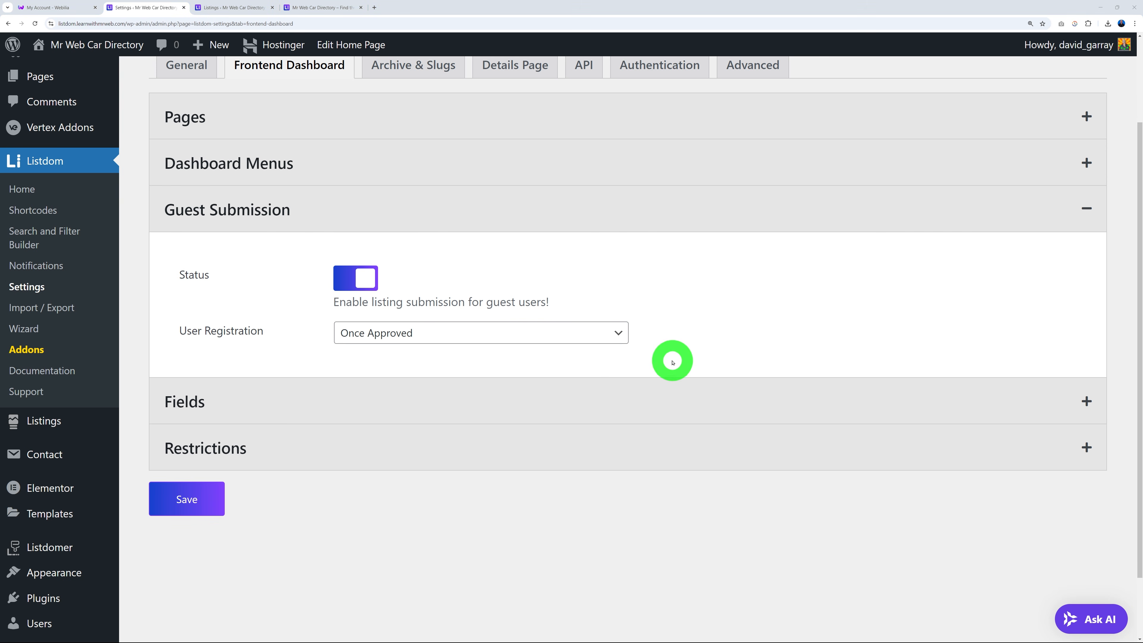
left_click(539, 341)
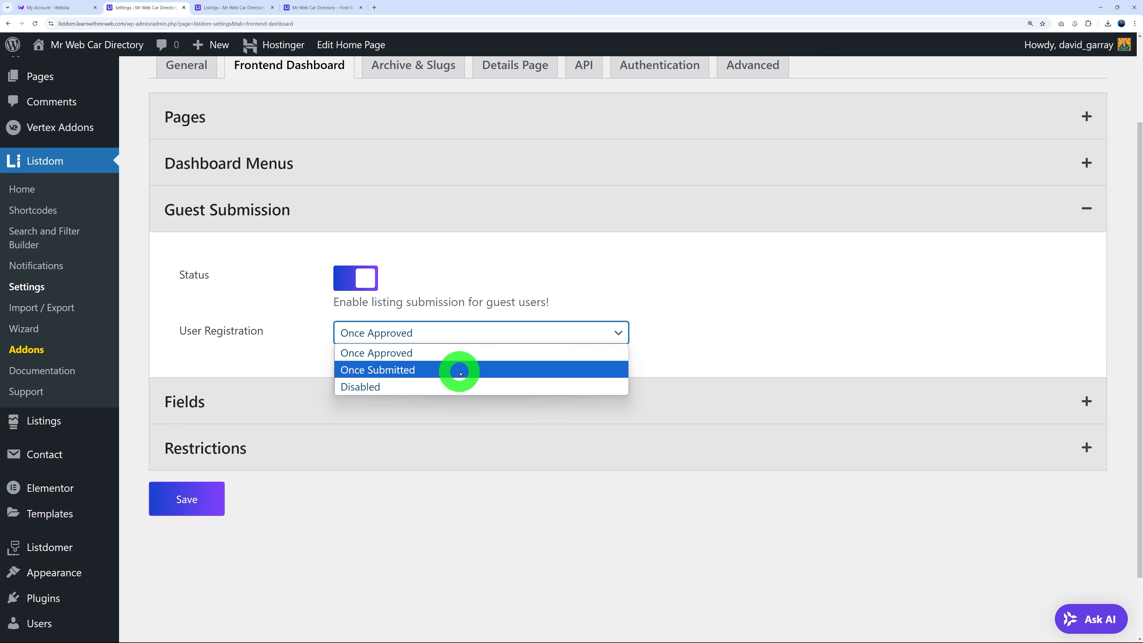
left_click(430, 372)
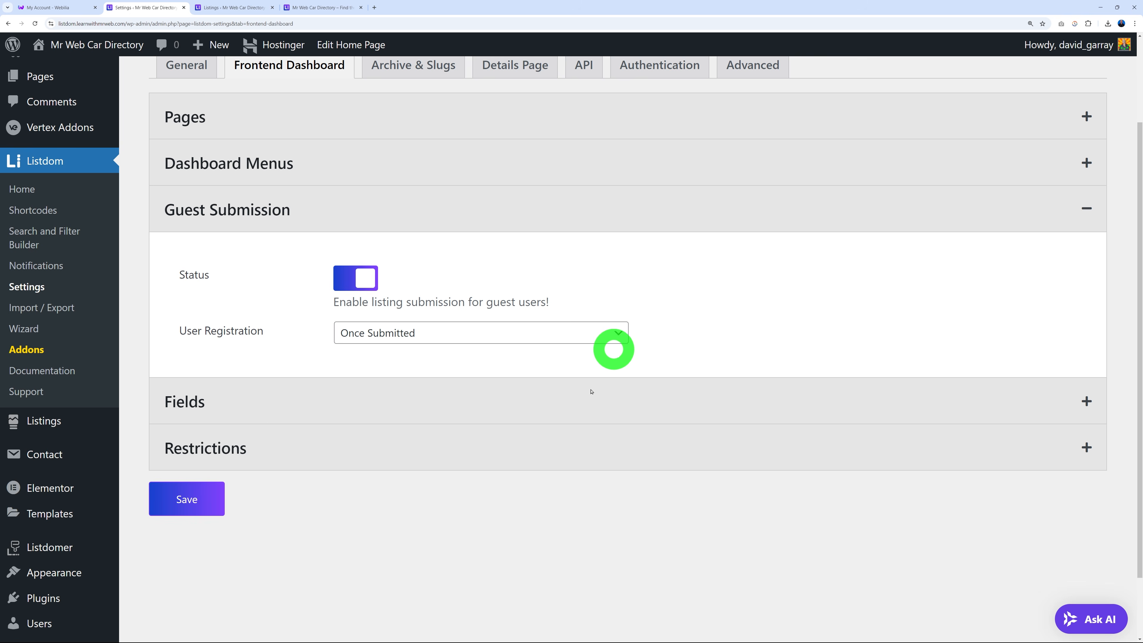
left_click(207, 500)
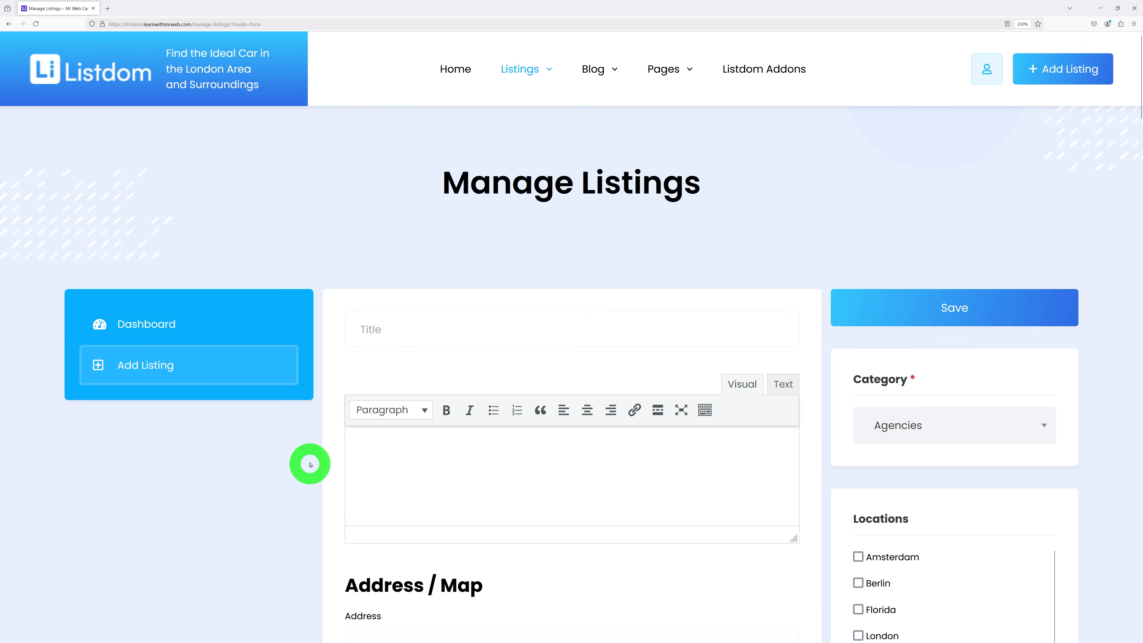
Review the filled 'Test Listing with Mr Web' form and save it for review.
scroll(306, 460, "down", 15)
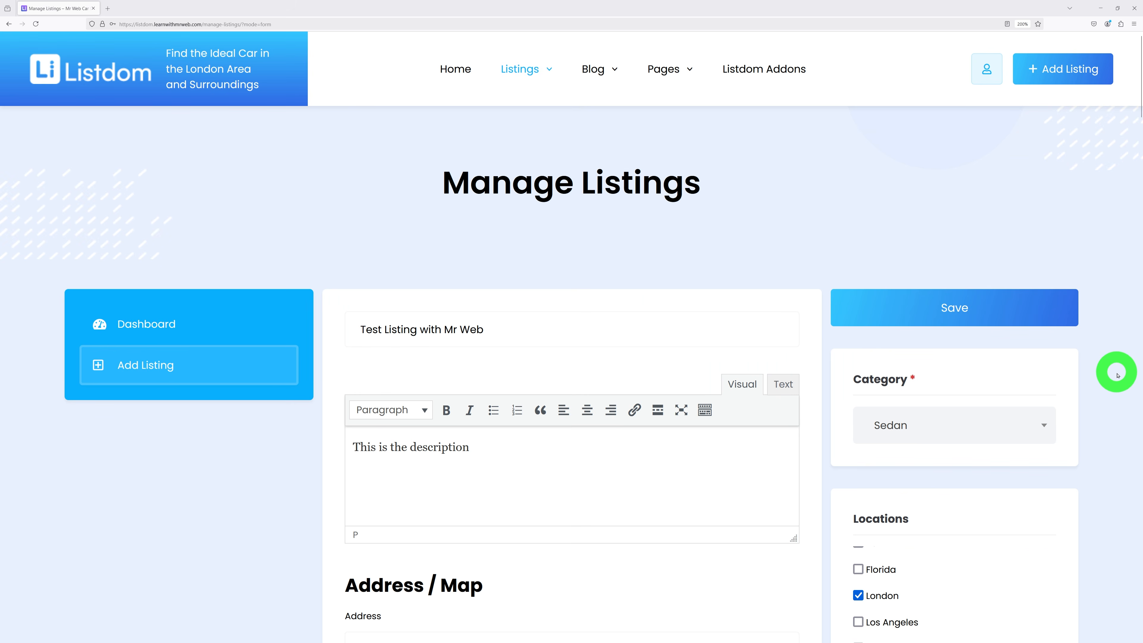
scroll(1118, 376, "down", 5)
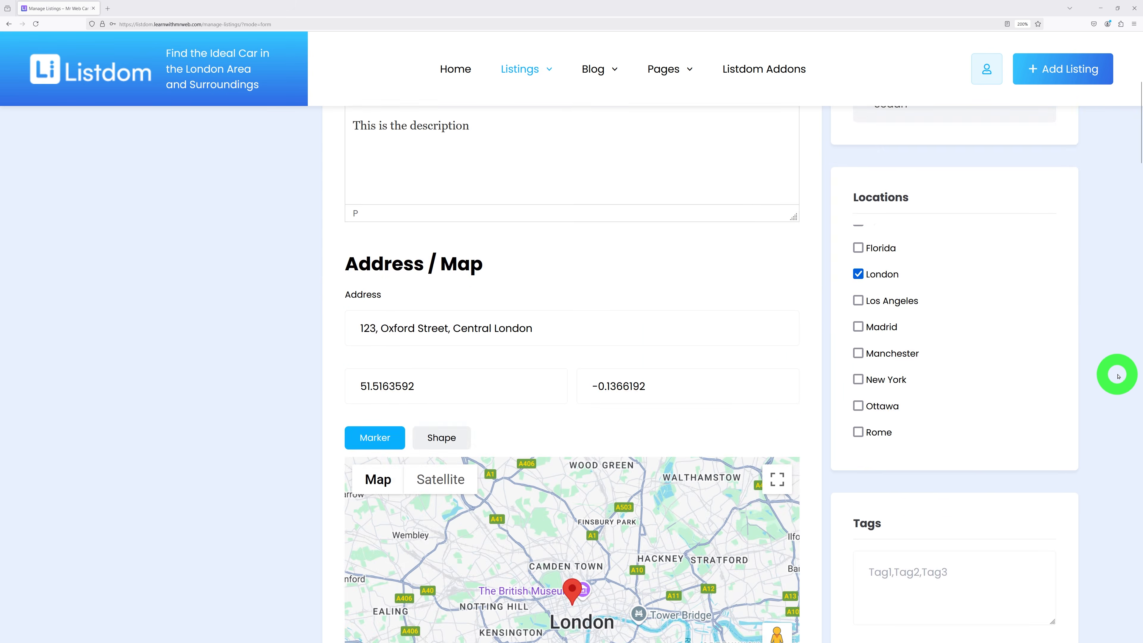
scroll(1118, 376, "down", 3)
scroll(1103, 312, "down", 7)
scroll(1141, 341, "down", 3)
scroll(1128, 342, "up", 15)
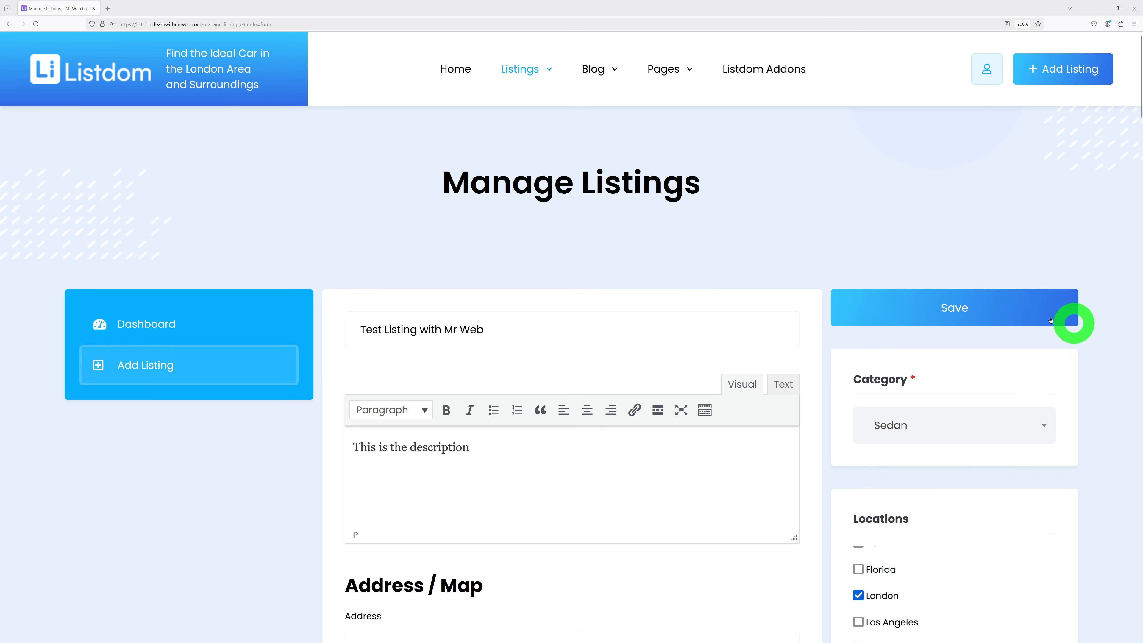
left_click(961, 301)
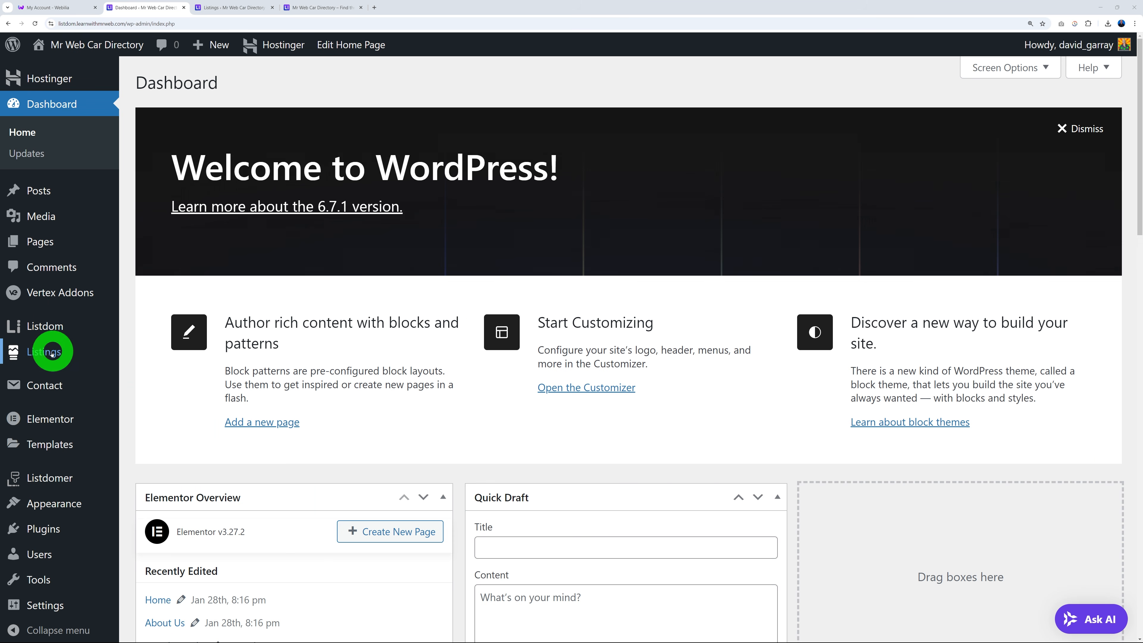
Publish 'Test Listing with Mr Web' from the All Listings screen.
mouse_move(67, 356)
left_click(149, 354)
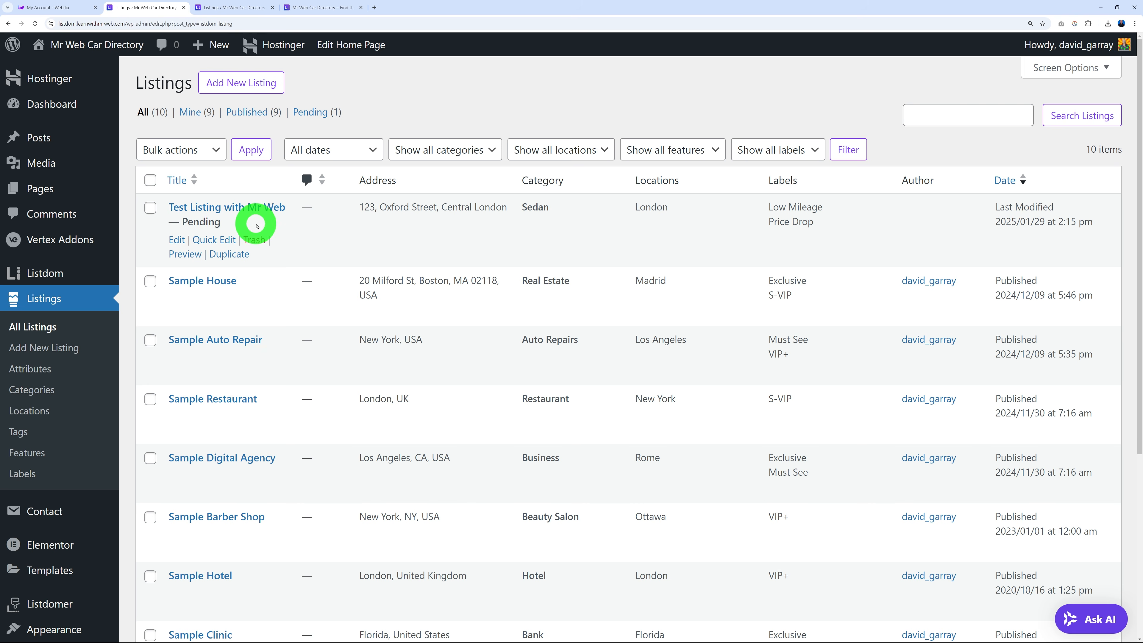
left_click(222, 207)
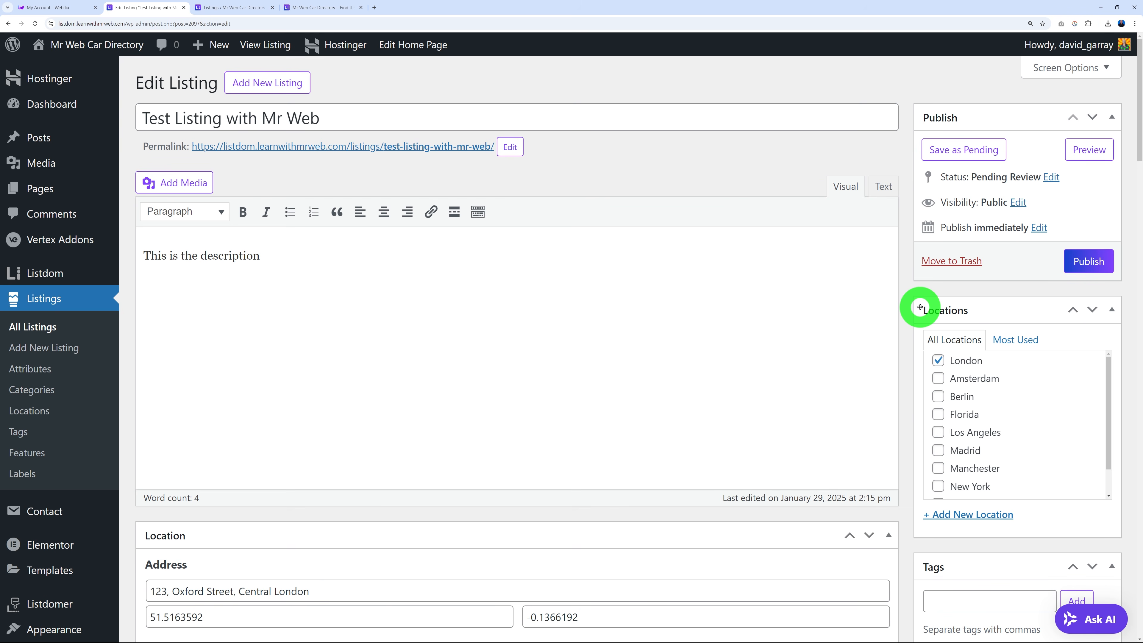
scroll(907, 315, "down", 15)
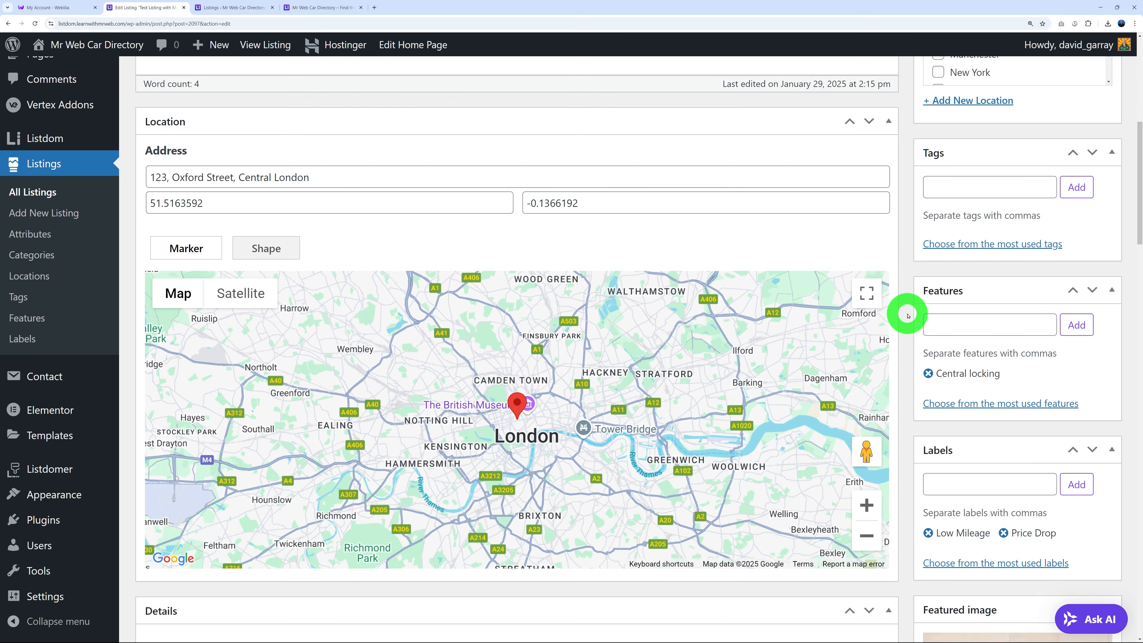
scroll(907, 315, "down", 10)
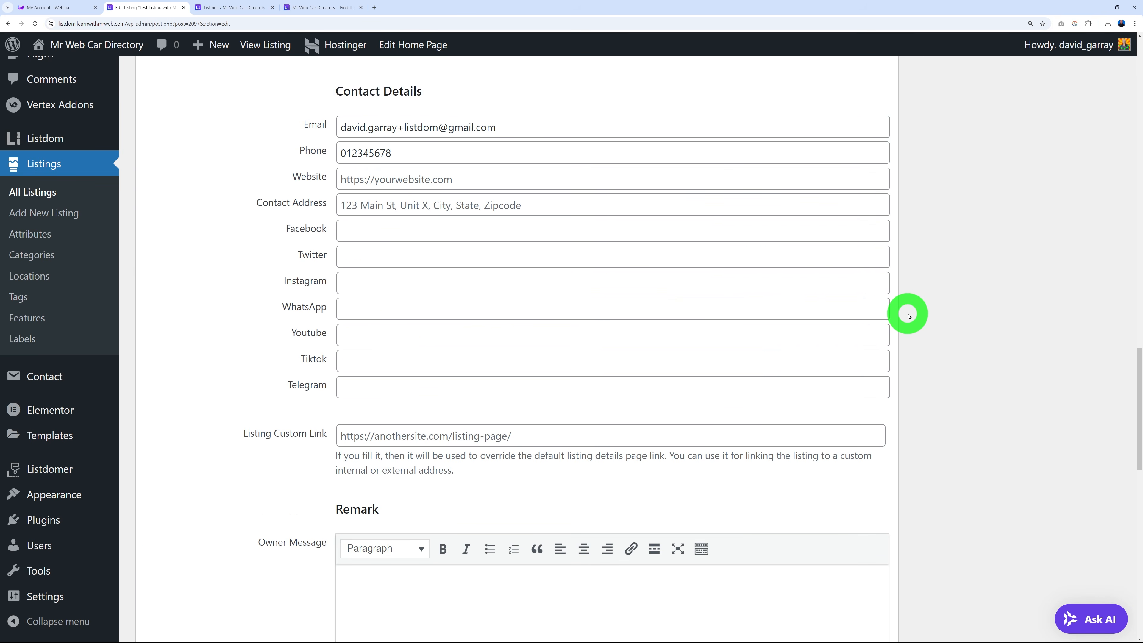
scroll(908, 316, "up", 20)
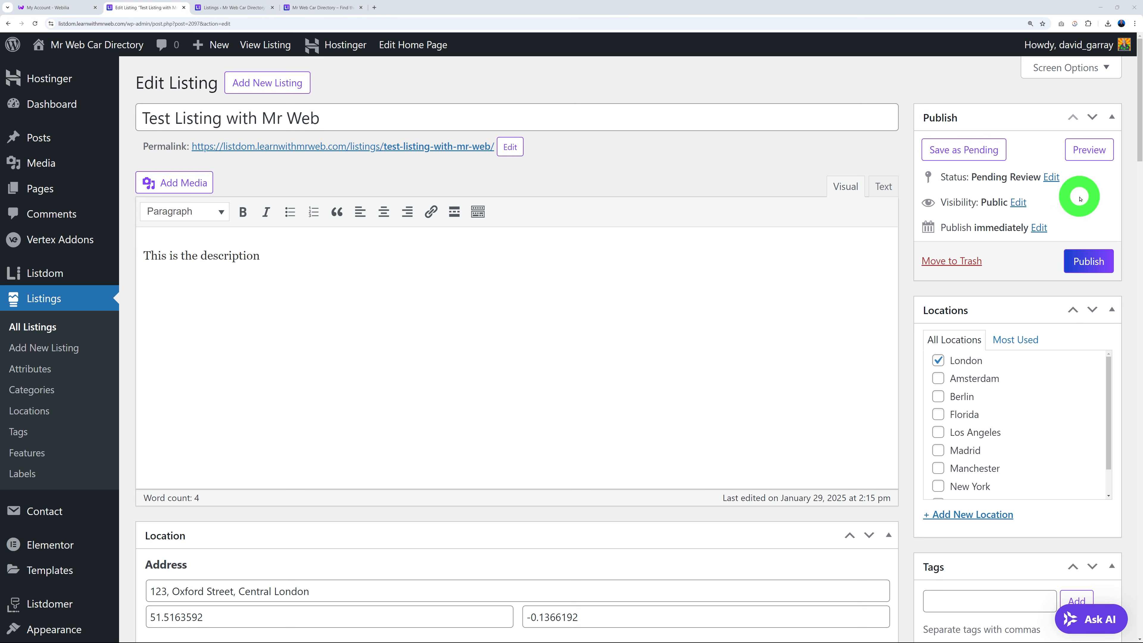
left_click(1096, 265)
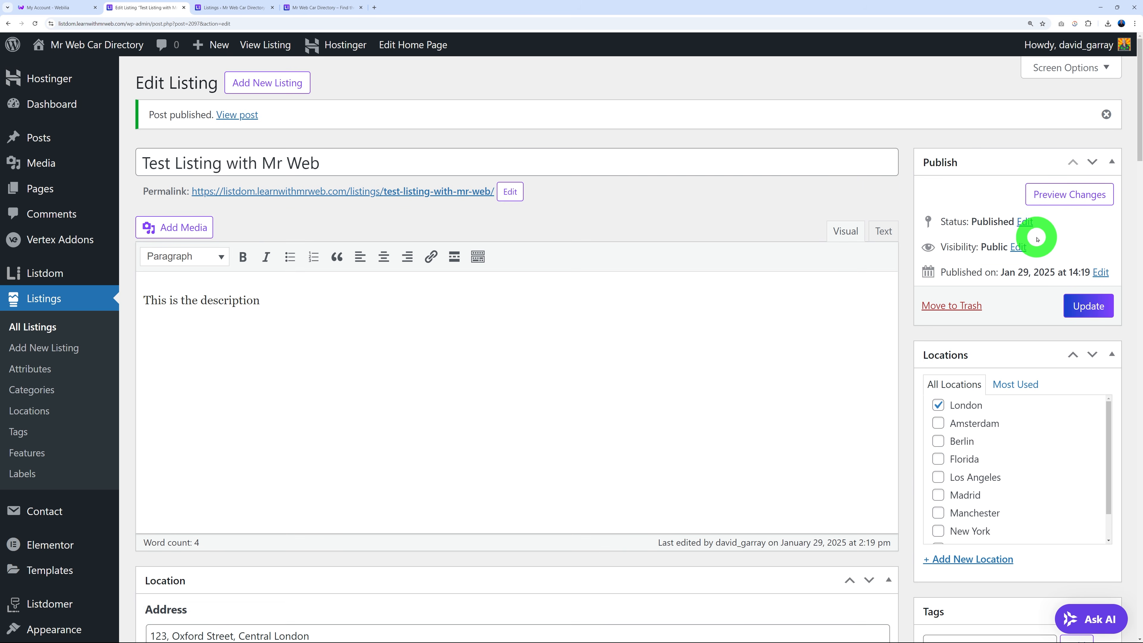
Check the home page's Find the Best Places cards for the newly published listing.
left_click(71, 333)
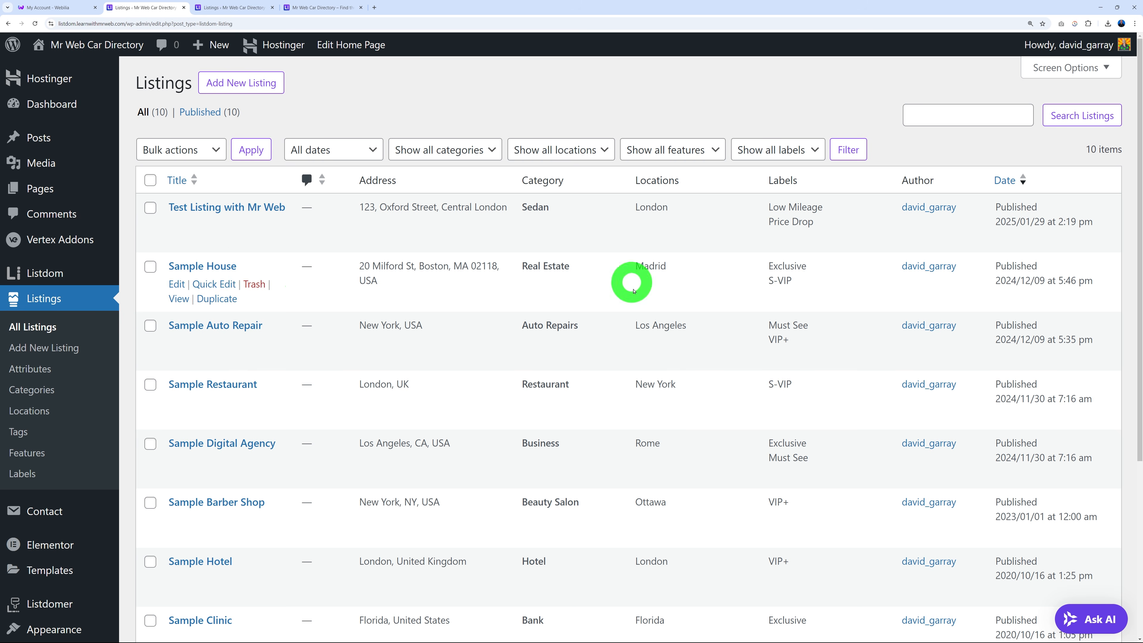
left_click(332, 8)
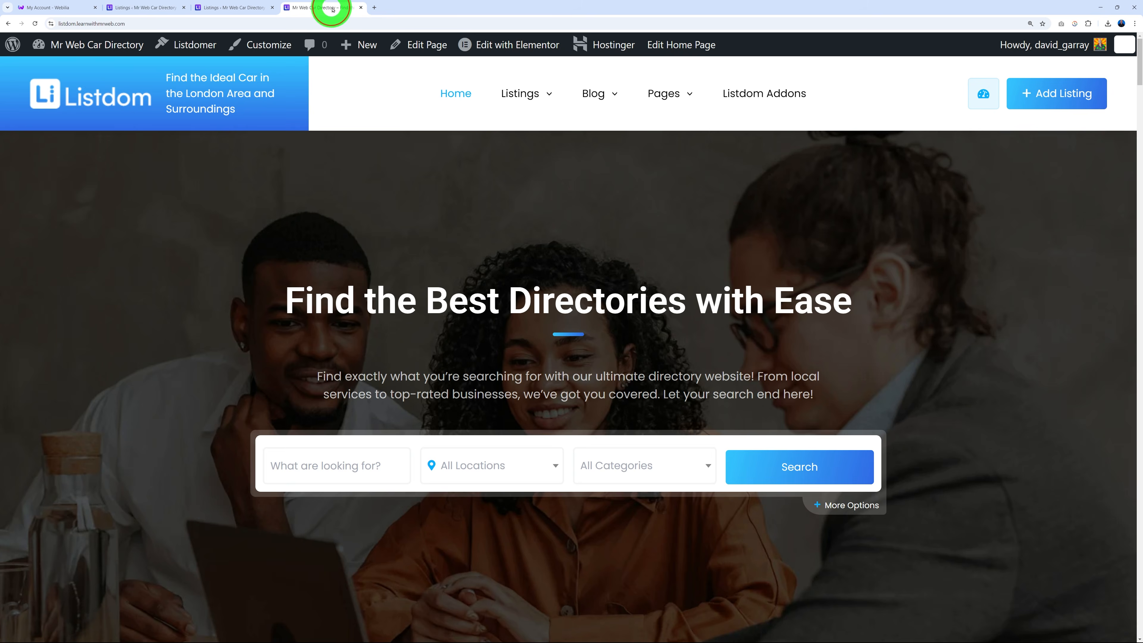
scroll(118, 319, "down", 6)
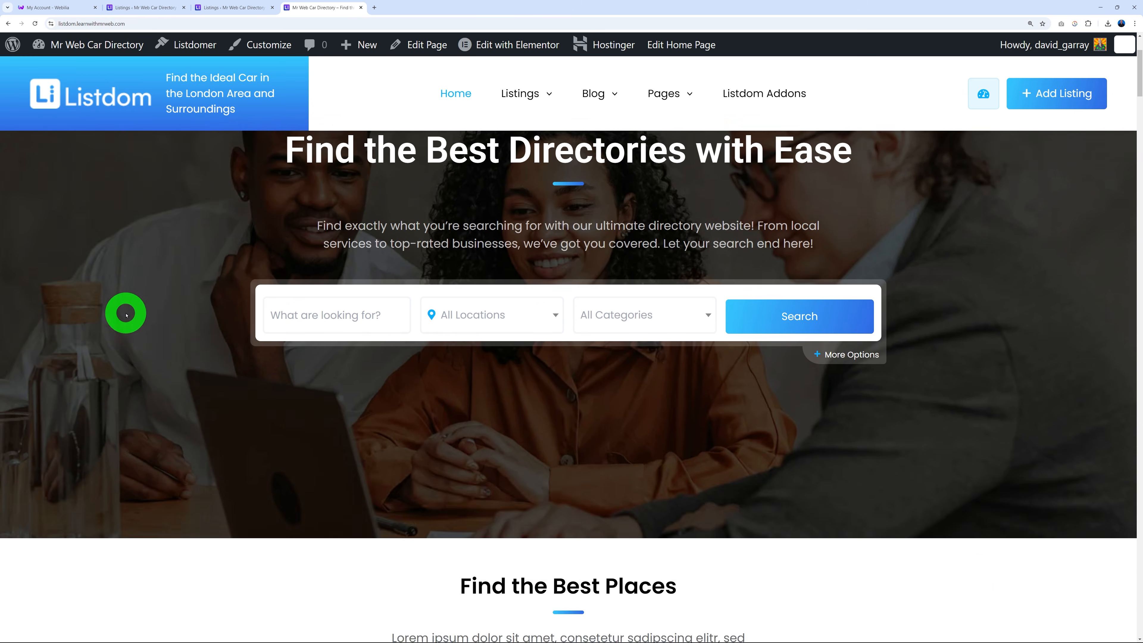
scroll(119, 318, "down", 4)
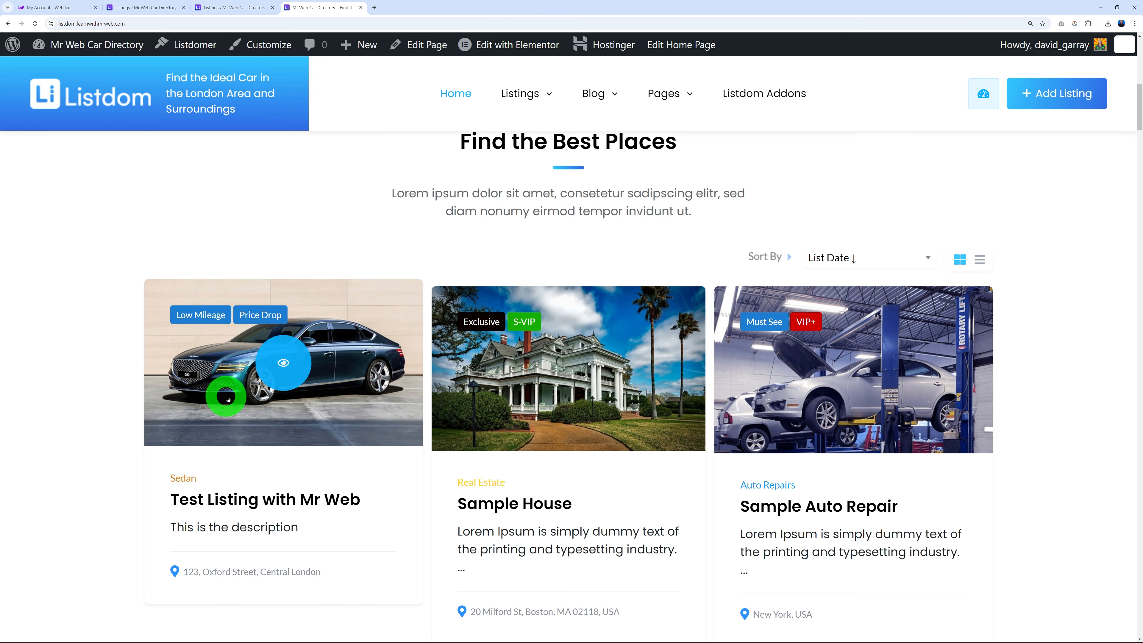
Open the 'Test Listing with Mr Web' detail page from its card, then return home.
scroll(85, 464, "down", 1)
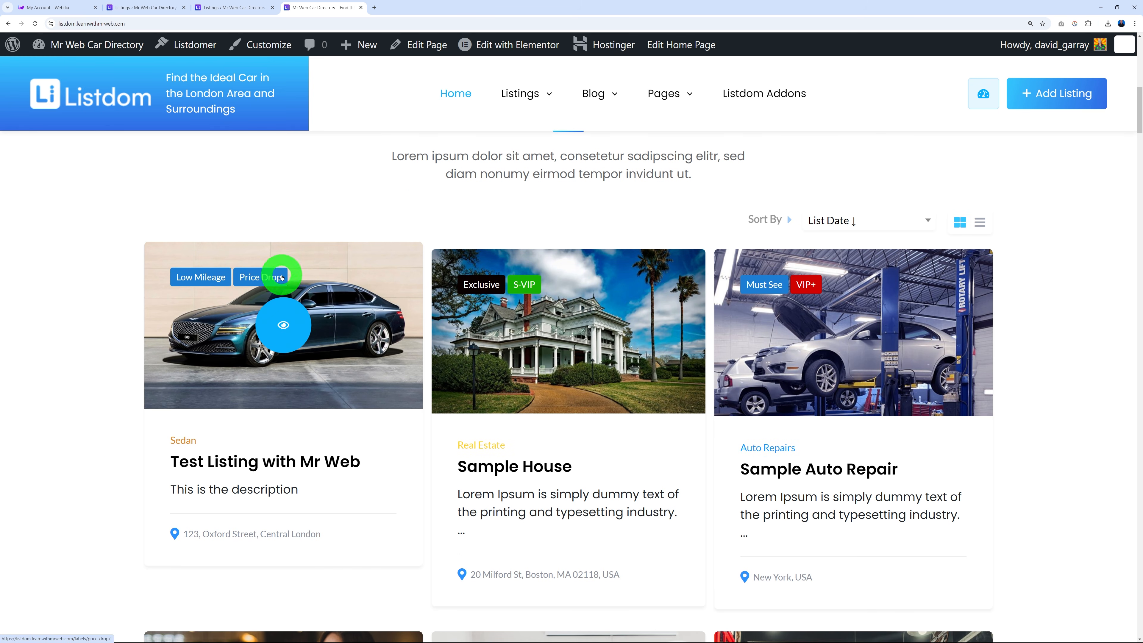
left_click(211, 463)
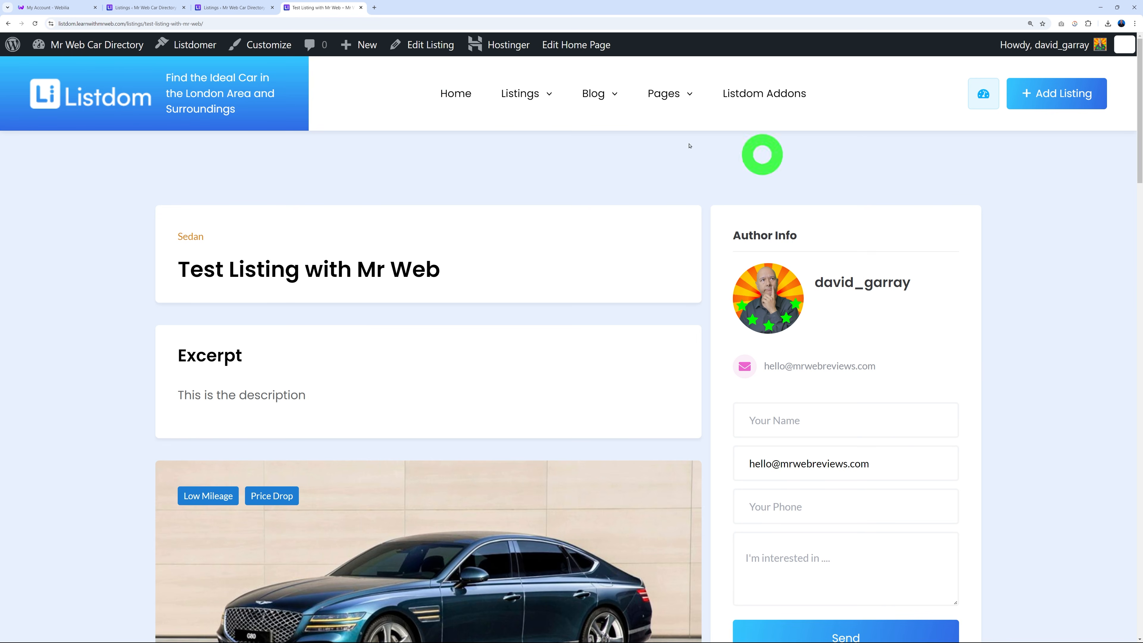
left_click(113, 108)
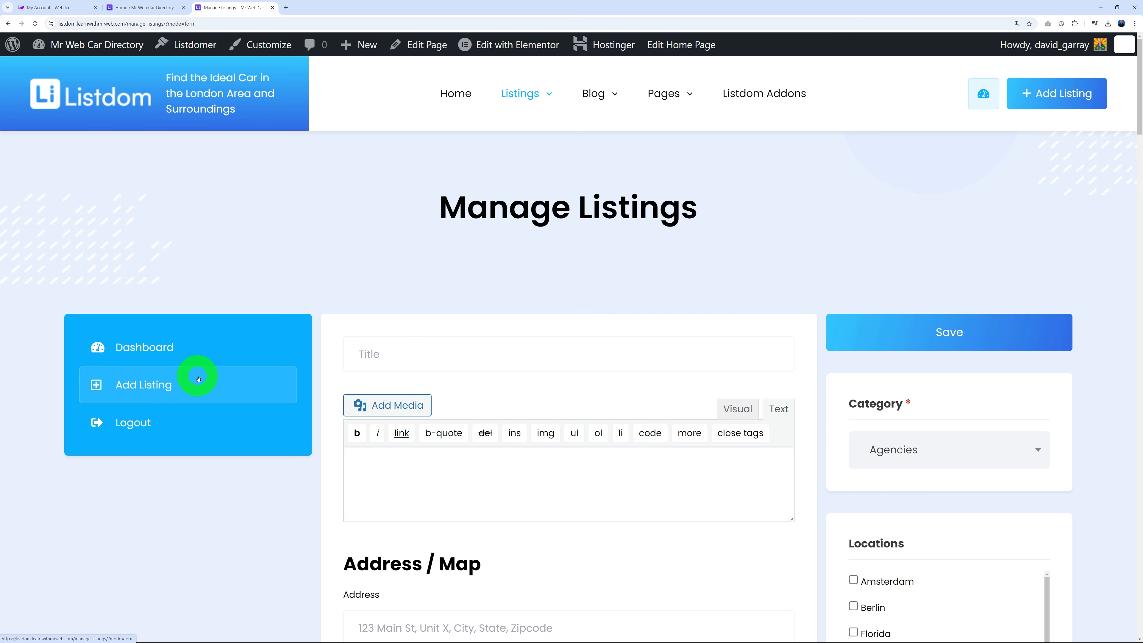
In wp-admin, open Listdom Settings' Frontend Dashboard tab and expand Dashboard Menus.
left_click(134, 3)
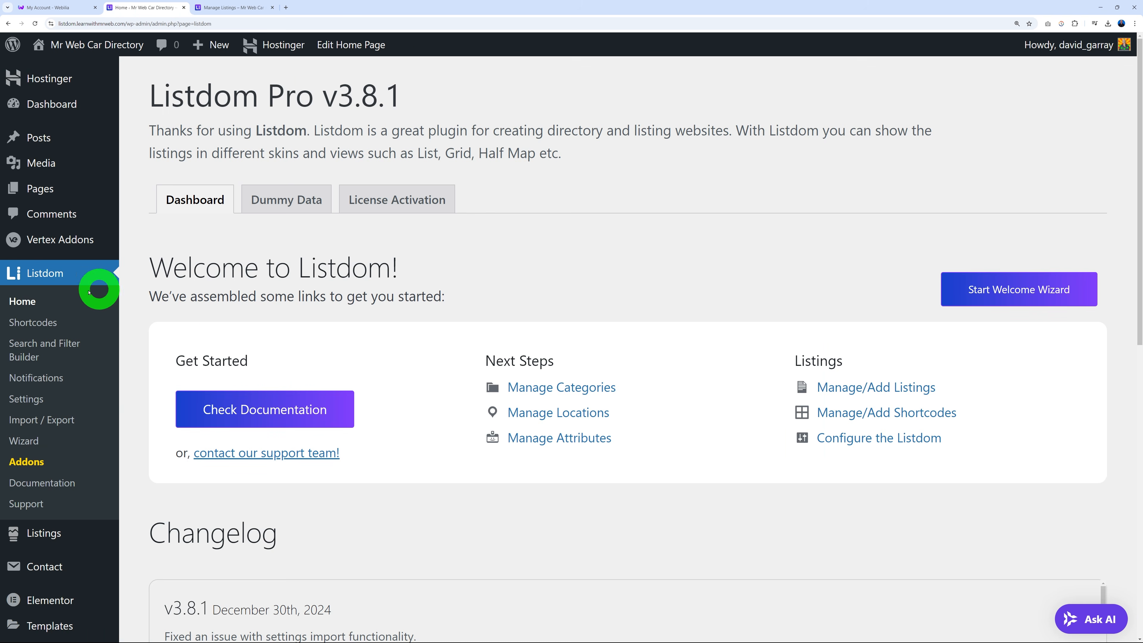
left_click(28, 400)
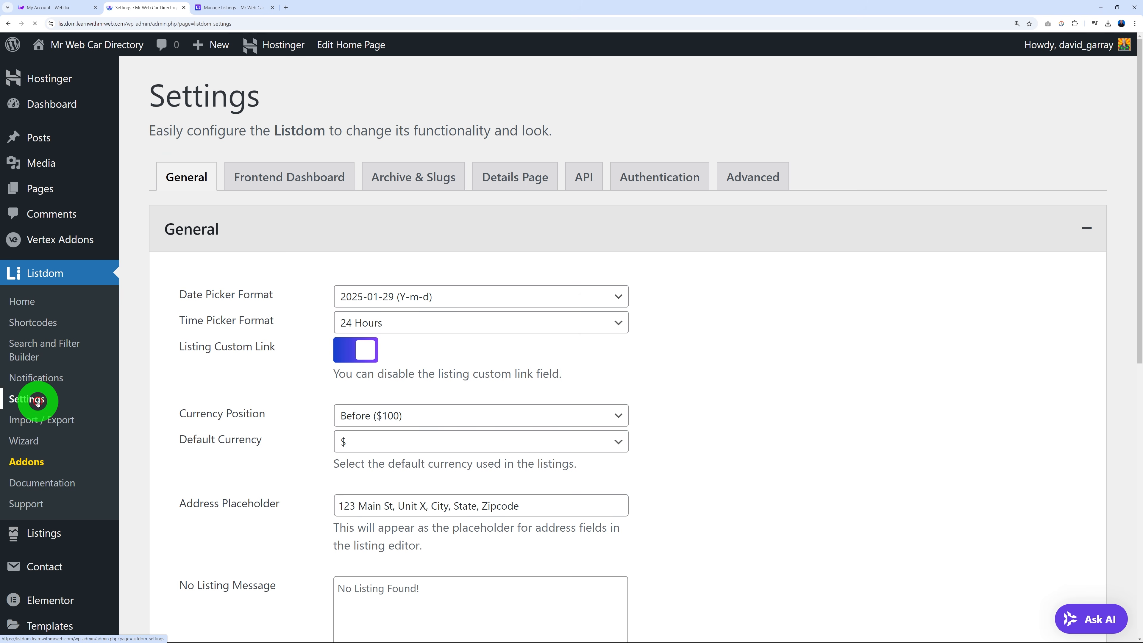
left_click(309, 170)
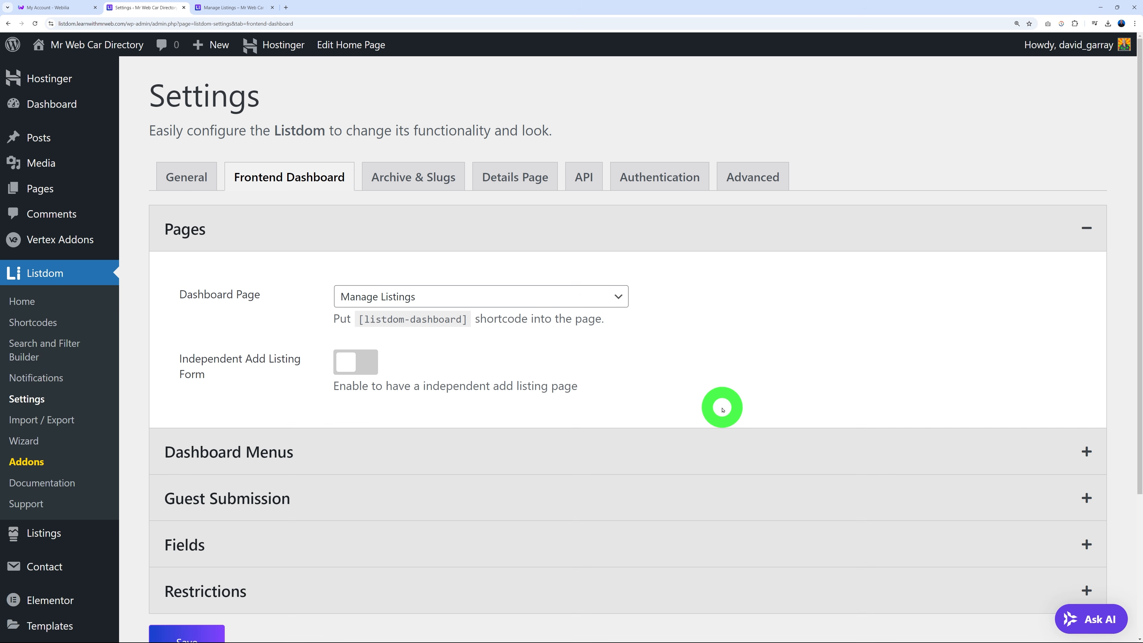
scroll(721, 409, "down", 2)
left_click(318, 382)
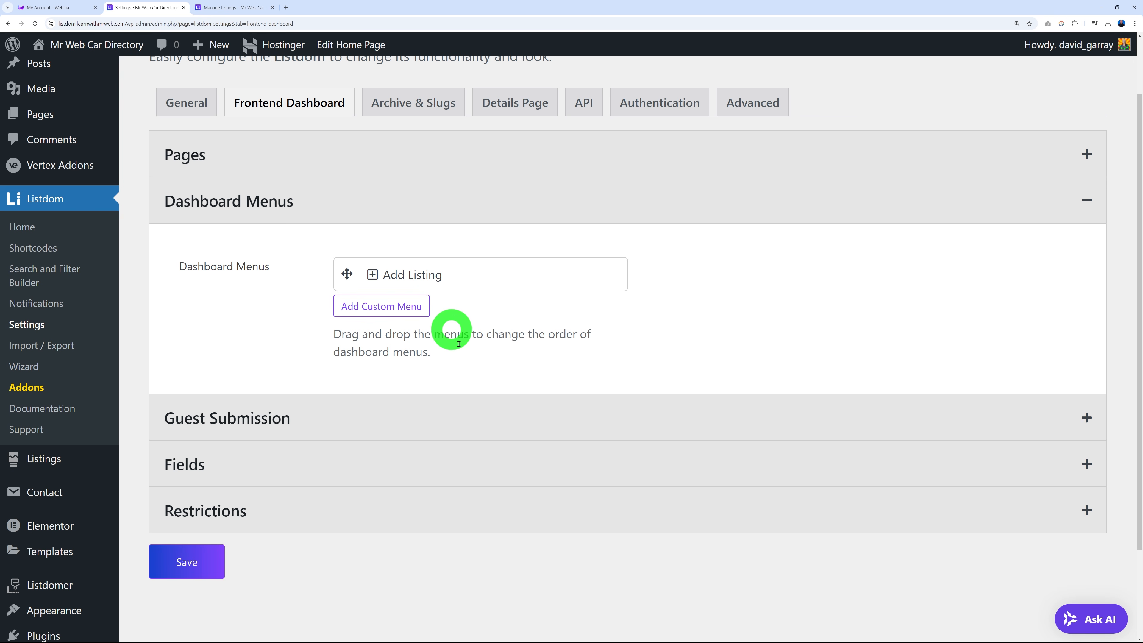
Add a custom dashboard menu labelled Applications, slug applications, with the person icon.
left_click(402, 314)
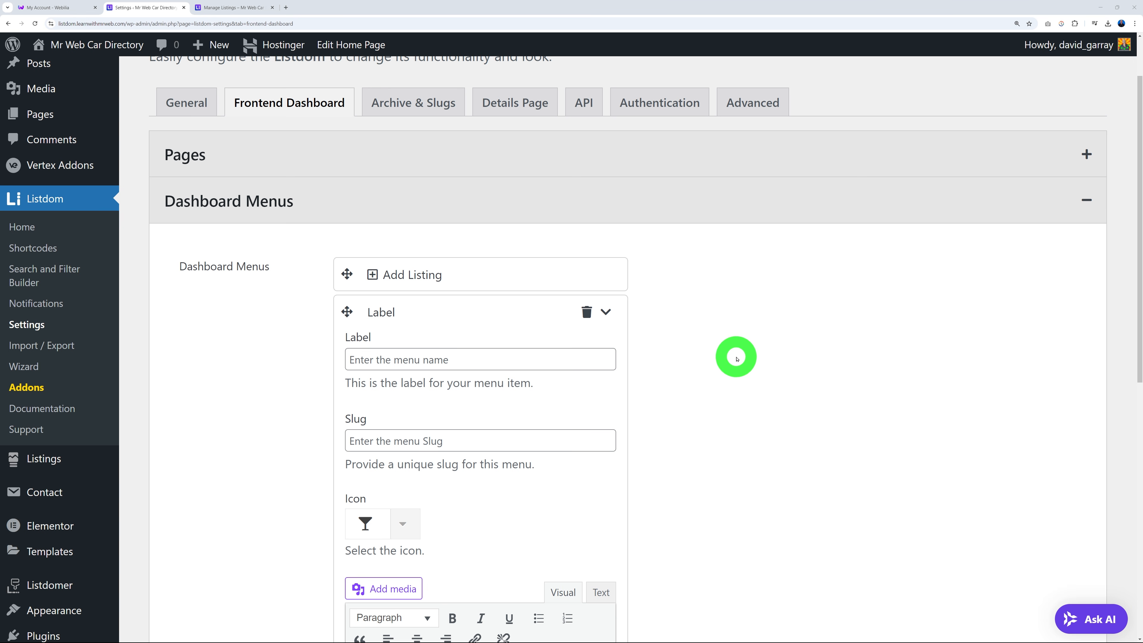
scroll(735, 378, "down", 2)
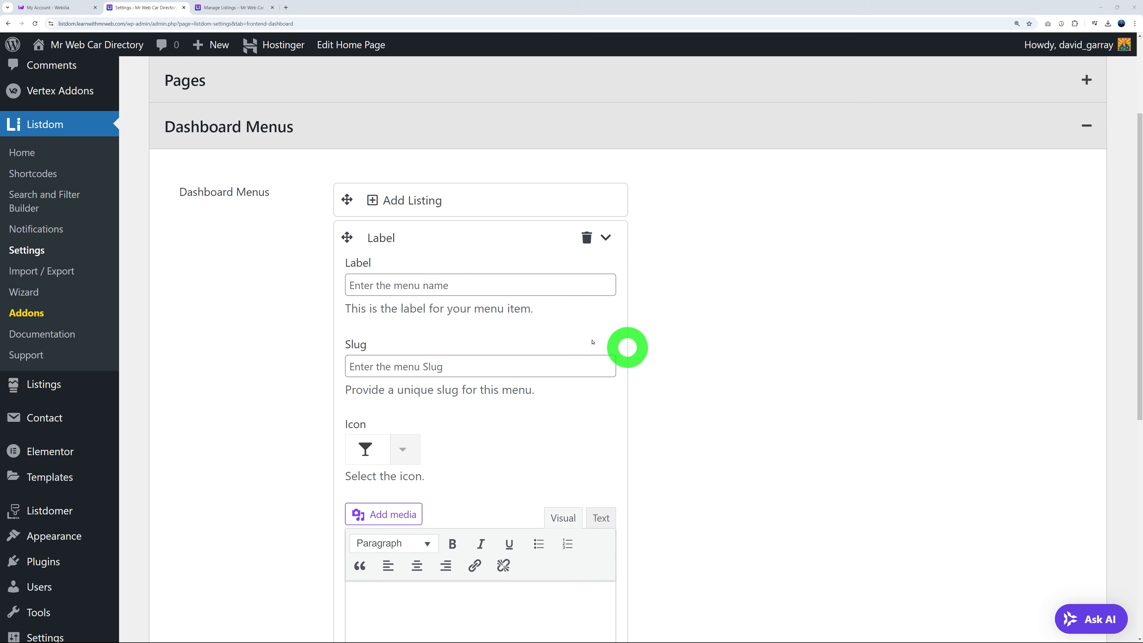
left_click(485, 285)
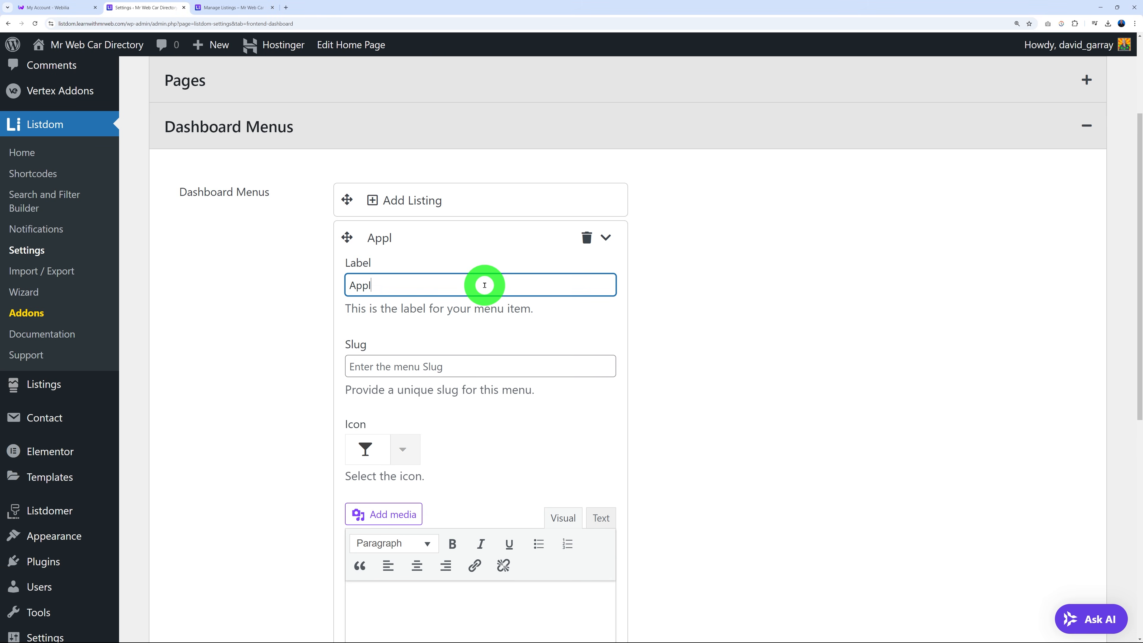
left_click(677, 360)
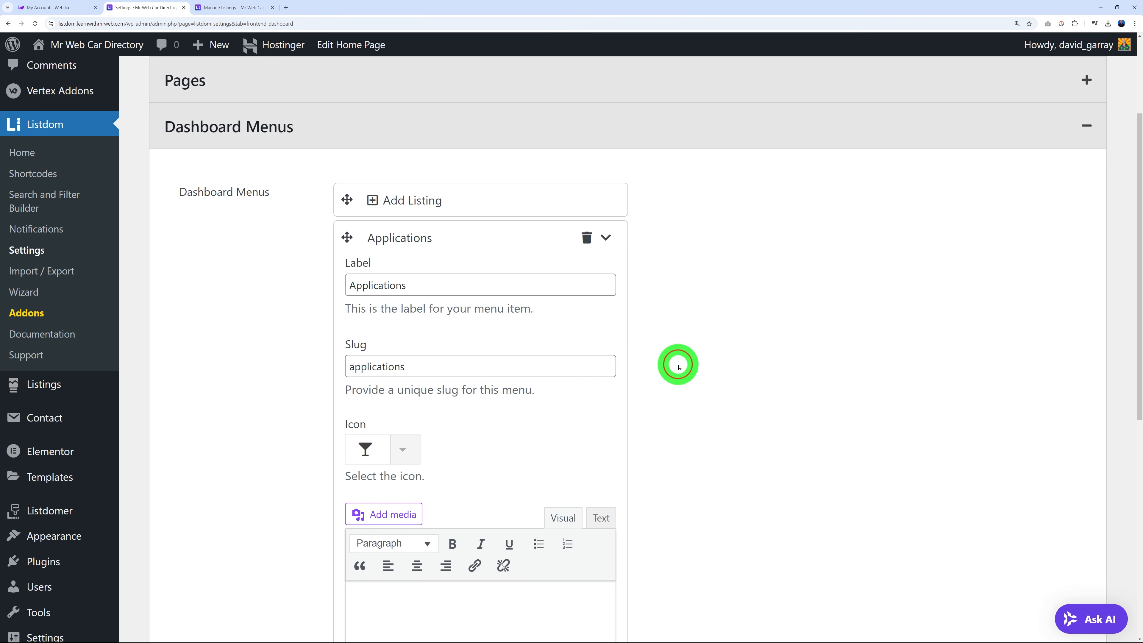
scroll(731, 362, "down", 2)
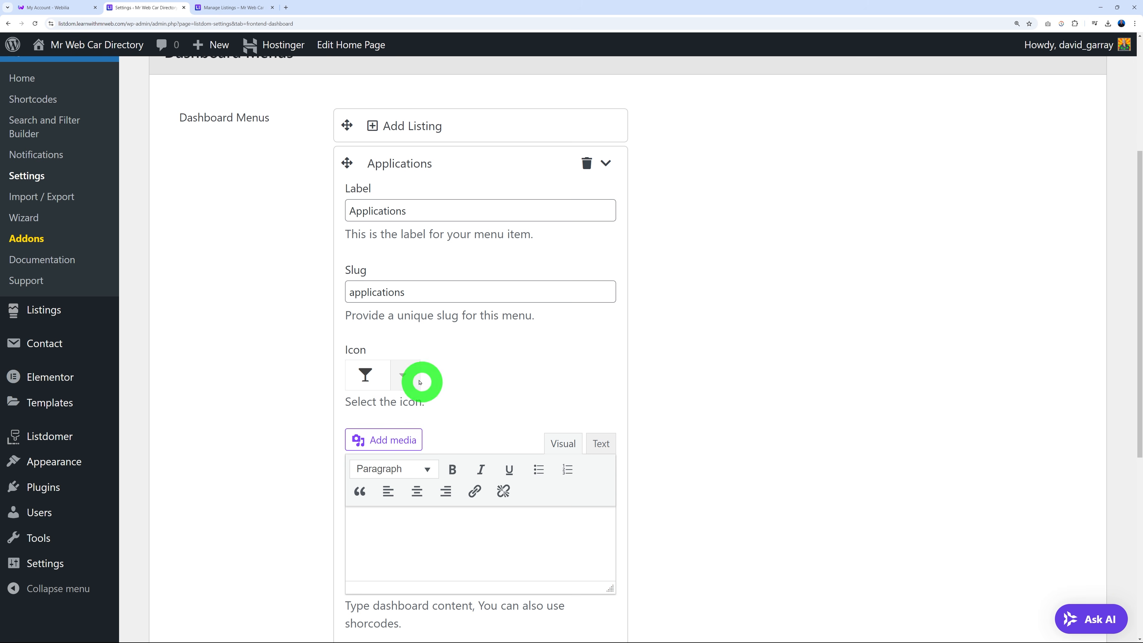
left_click(404, 375)
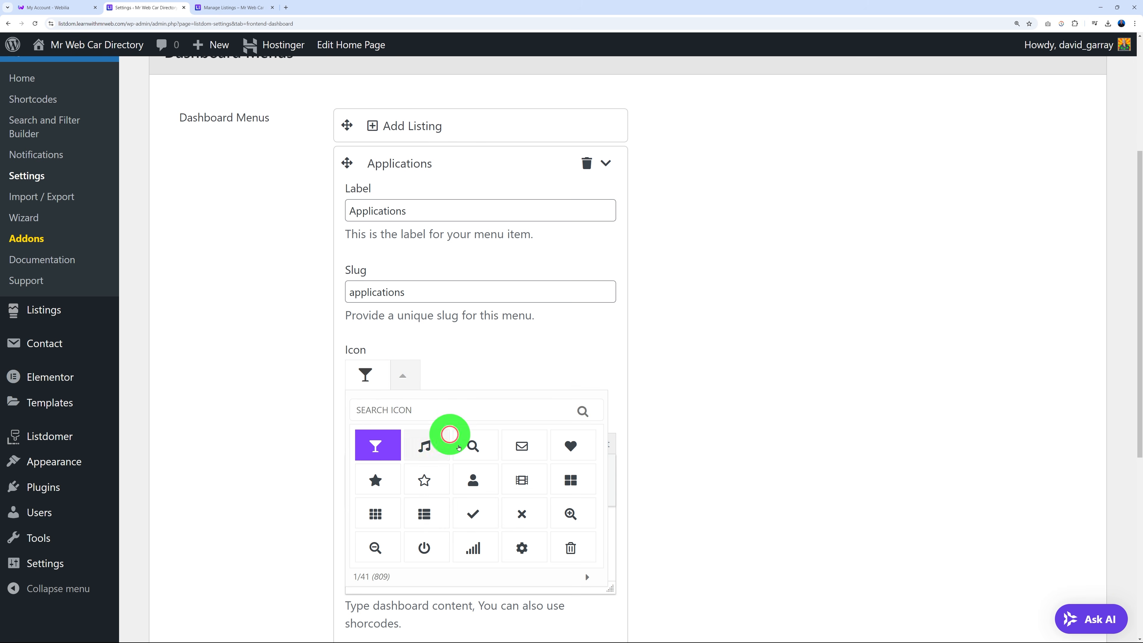
left_click(473, 479)
left_click(696, 397)
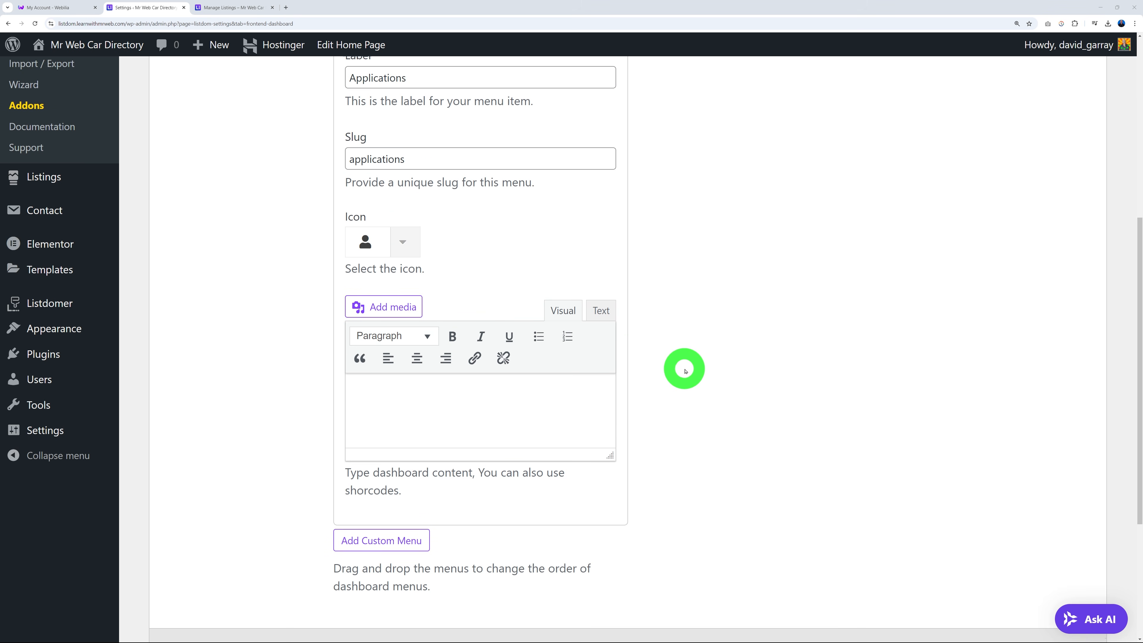
Scroll the Listdom frontend dashboard docs to the example Applications section.
scroll(429, 385, "down", 1)
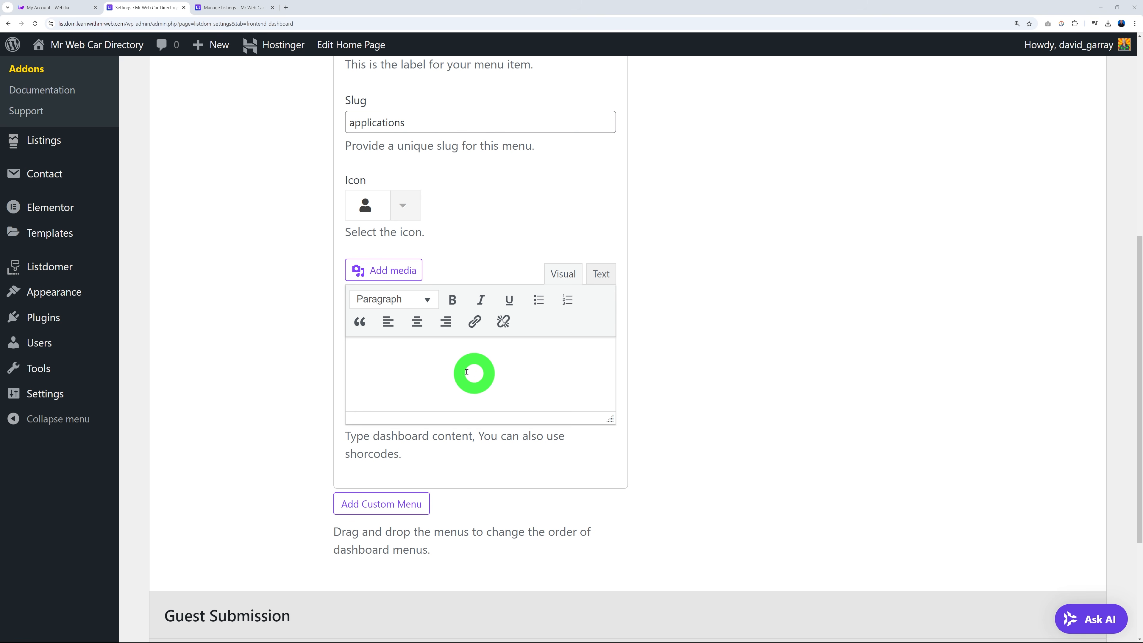
Copy the Contact form 1 shortcode from the Contact Forms list opened in a new tab.
scroll(716, 371, "up", 2)
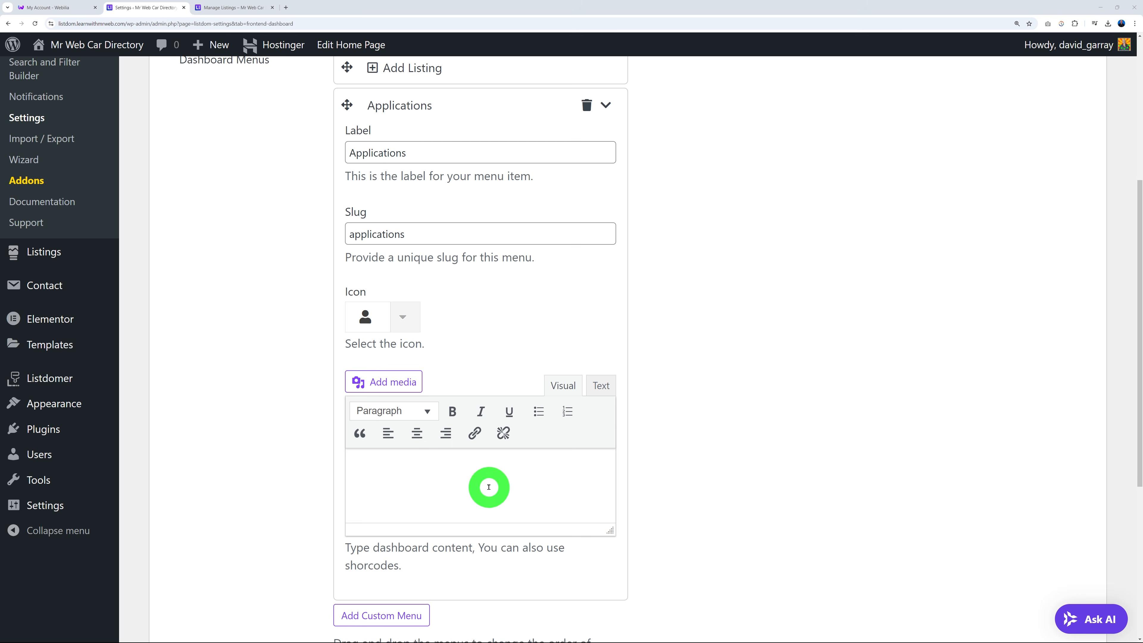
mouse_move(49, 292)
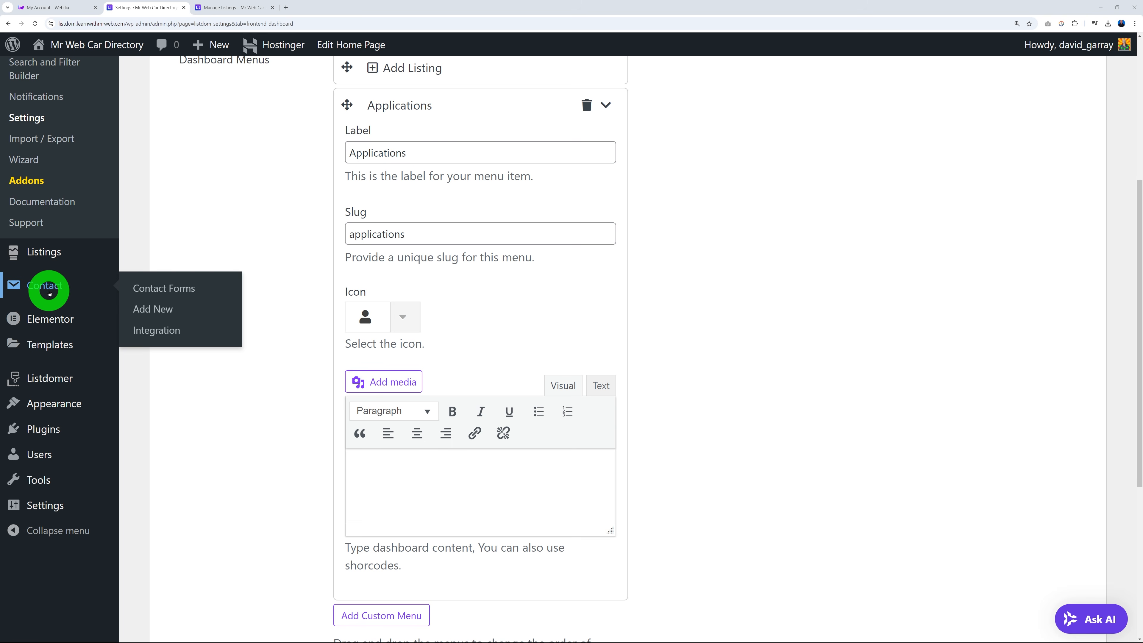
right_click(156, 289)
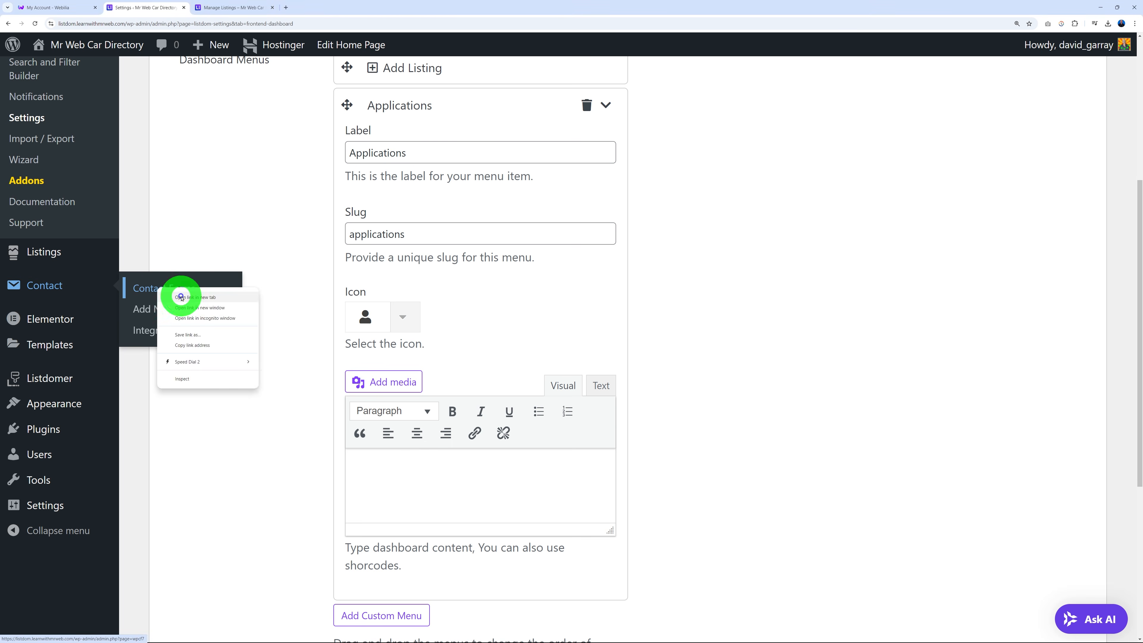
left_click(180, 297)
left_click(200, 15)
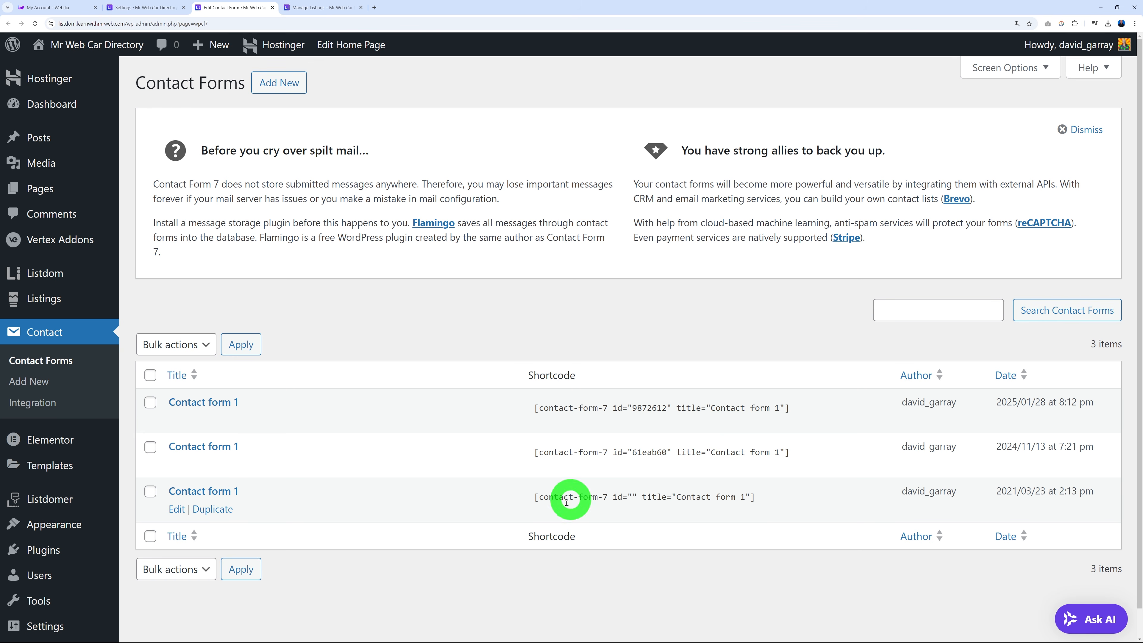
left_click(540, 496)
key("ctrl+c")
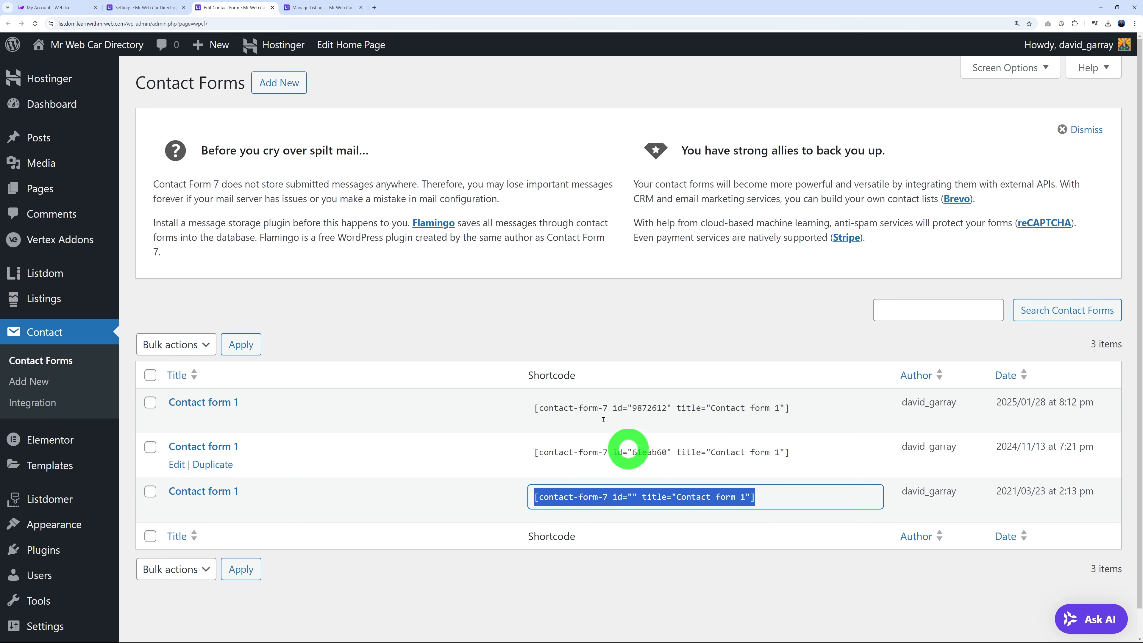
Paste the shortcode into the Applications menu content, save, and view the Manage Listings dashboard.
left_click(151, 8)
left_click(476, 469)
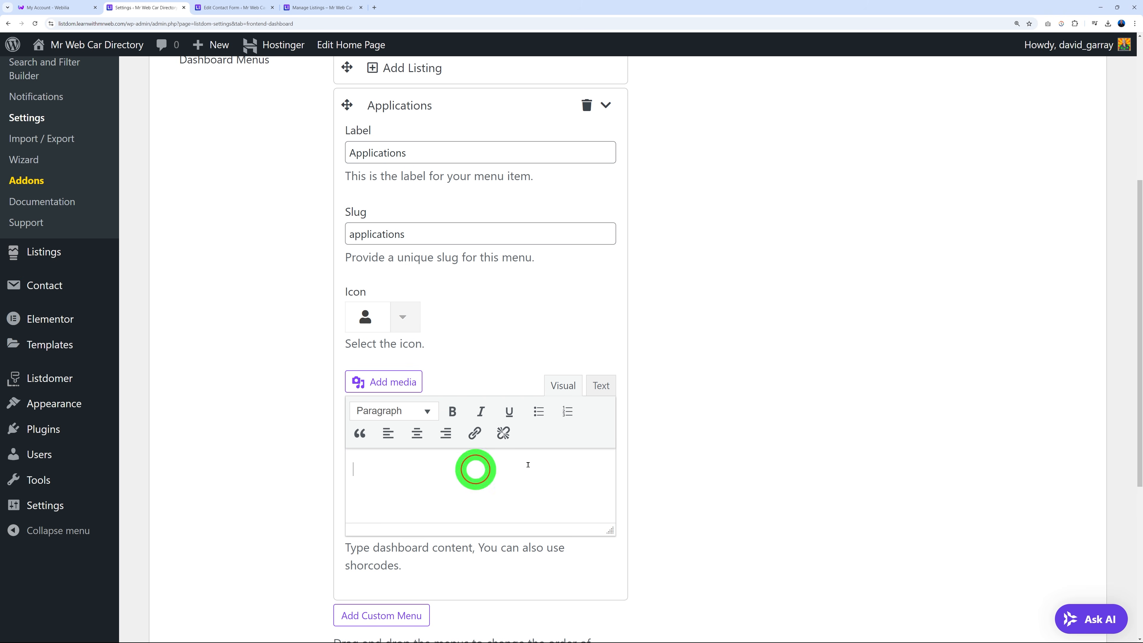
key("ctrl+v")
scroll(730, 421, "down", 6)
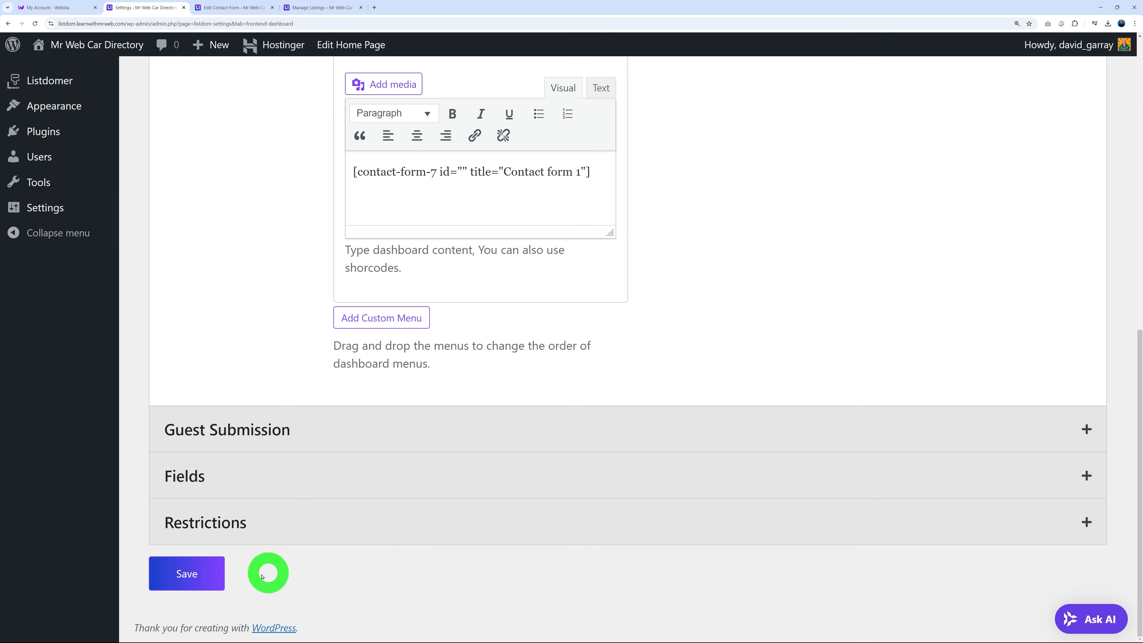
left_click(211, 573)
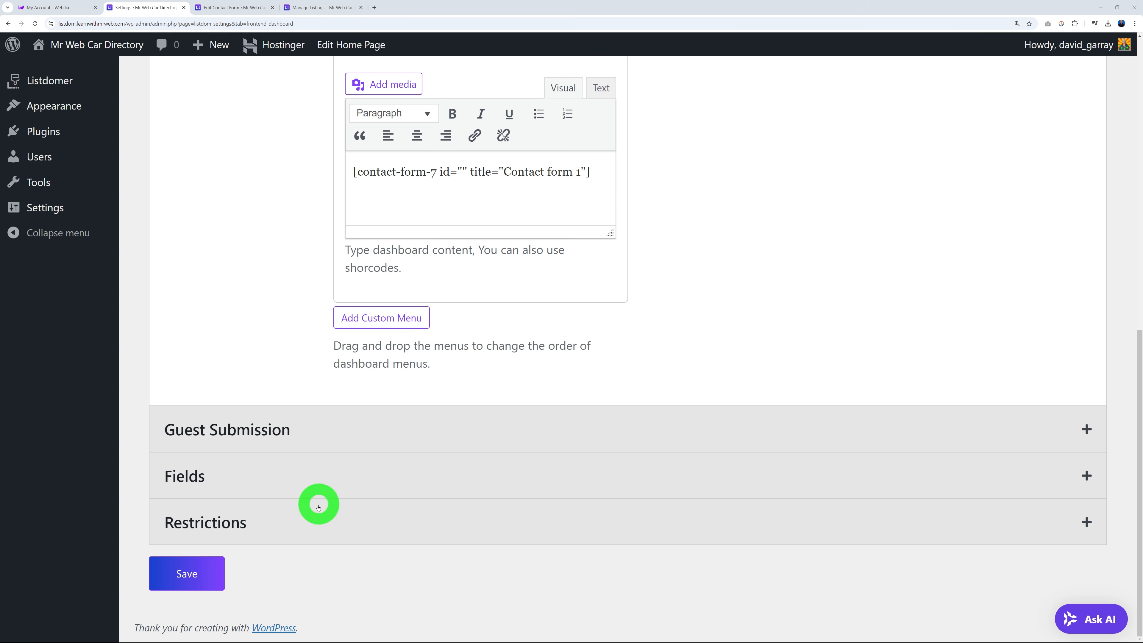
left_click(333, 8)
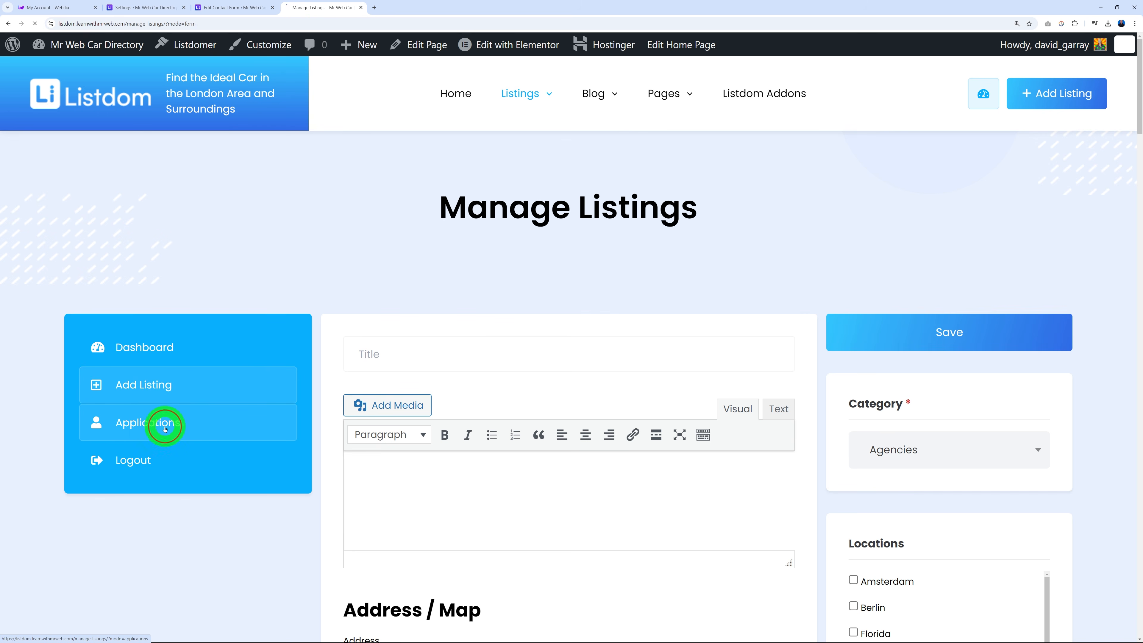
Scroll down the Applications contact form and back up to the top.
scroll(617, 335, "down", 3)
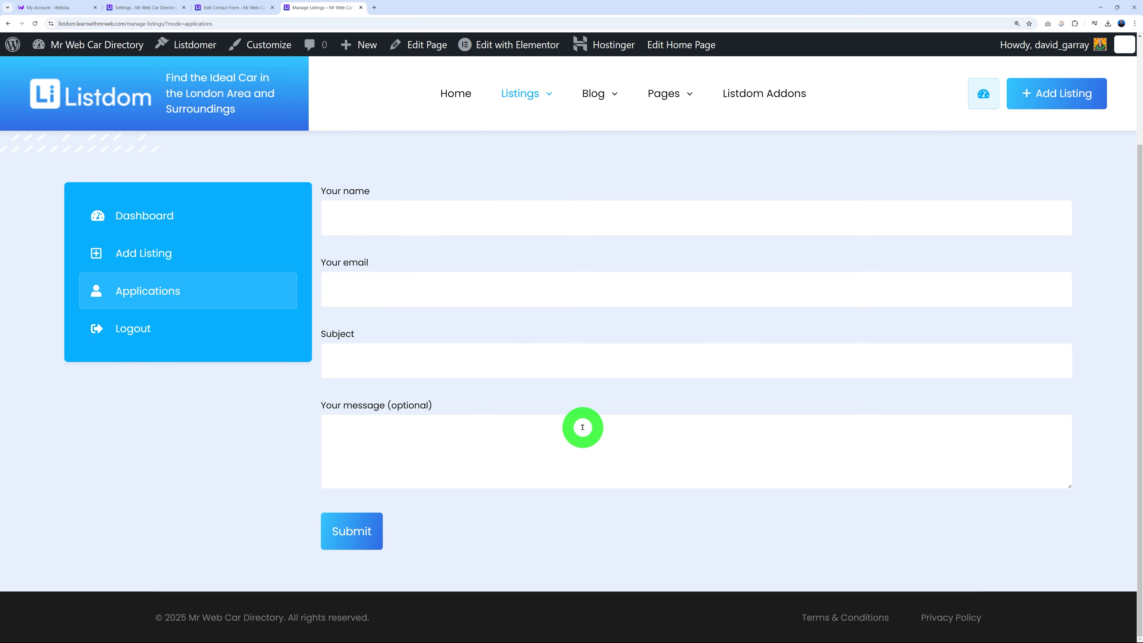
scroll(582, 428, "up", 2)
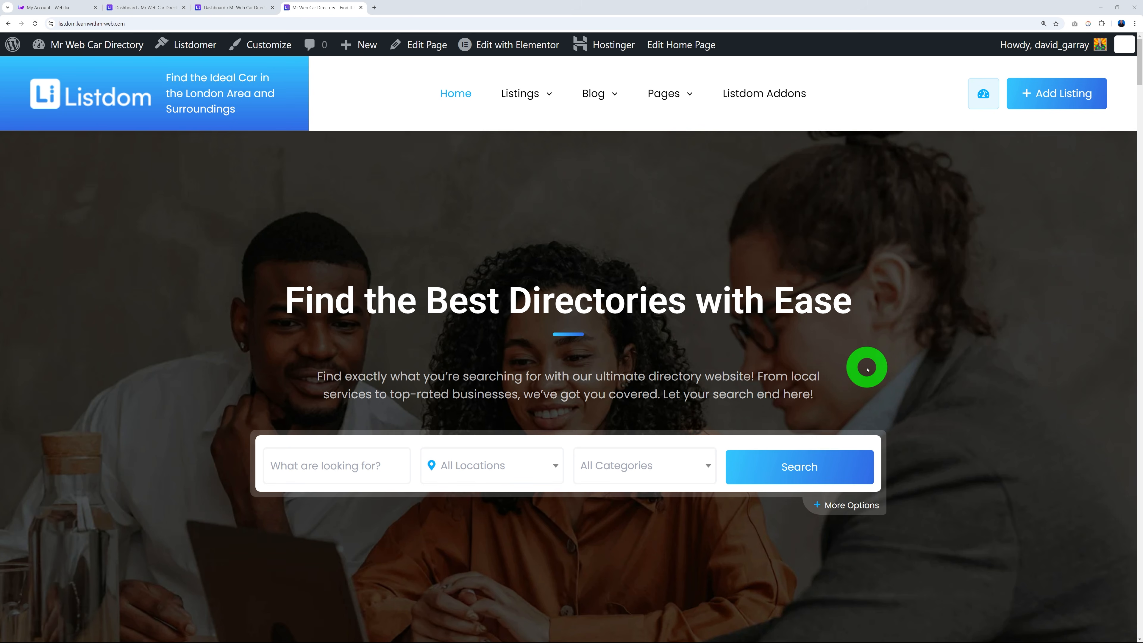
Browse the home page listing cards, then switch to the WordPress admin Dashboard tab.
scroll(1035, 432, "down", 6)
scroll(1036, 433, "down", 5)
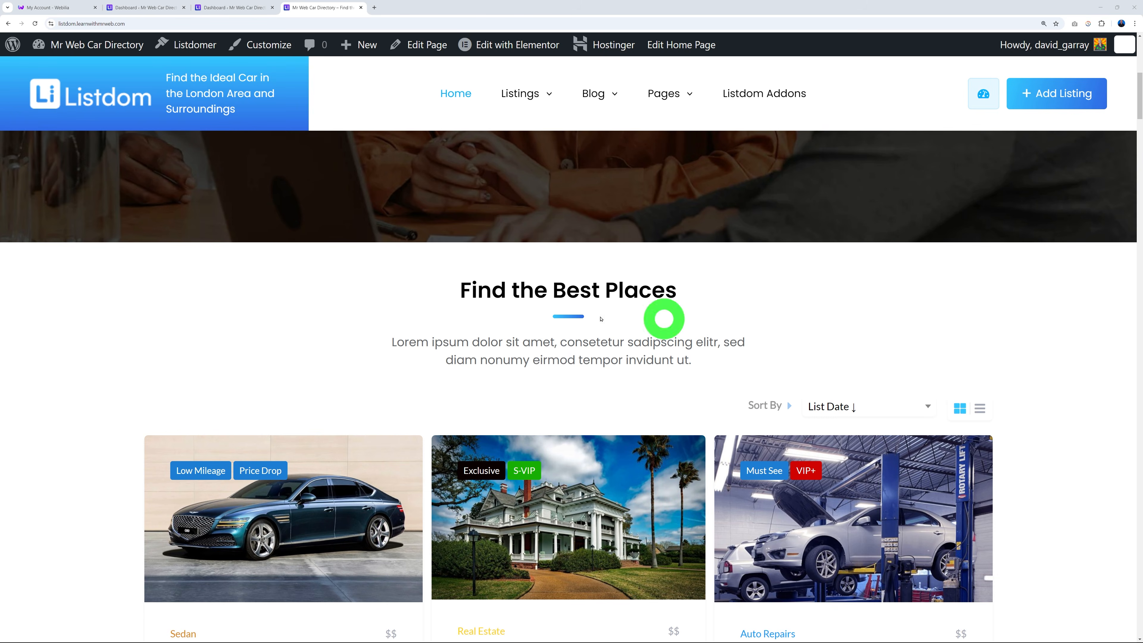
scroll(1039, 435, "down", 2)
scroll(978, 355, "down", 6)
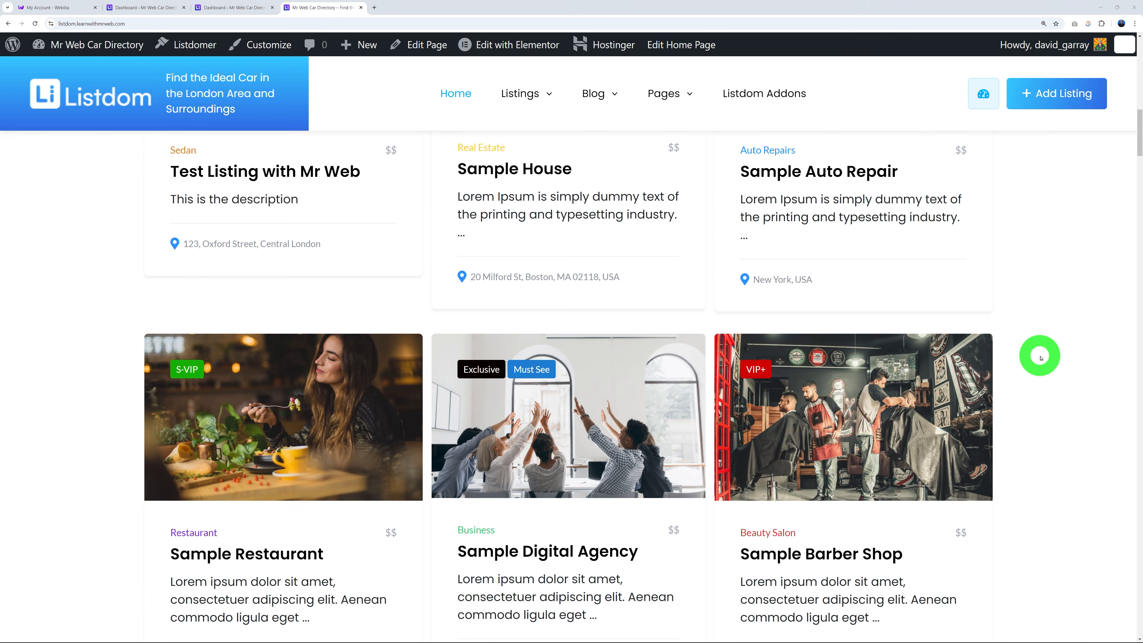
scroll(1042, 358, "down", 8)
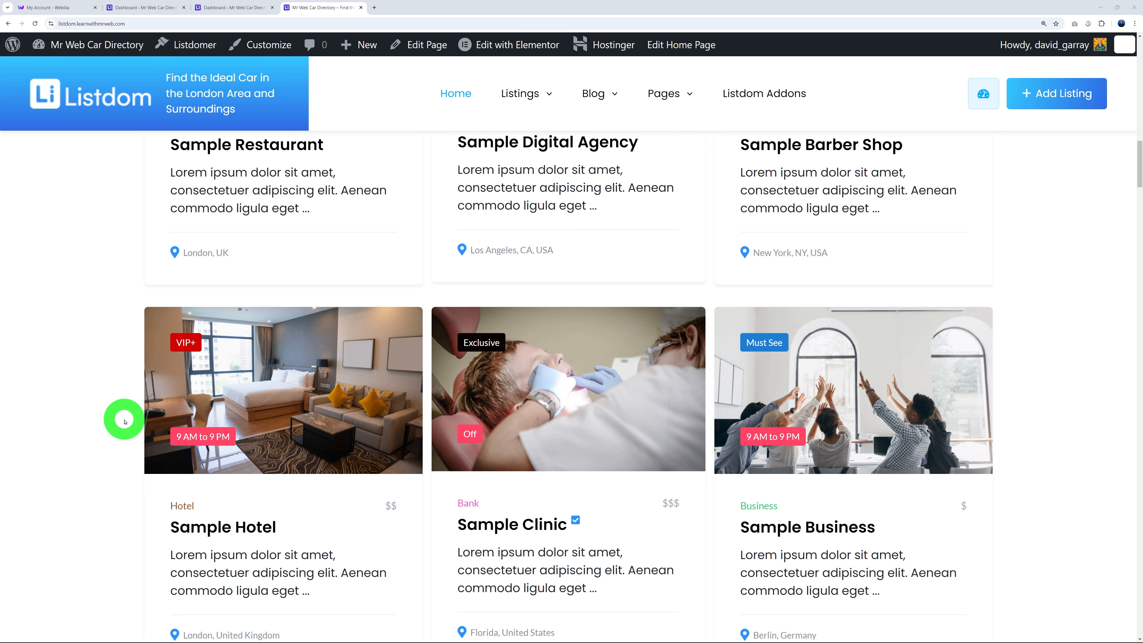
scroll(125, 421, "up", 10)
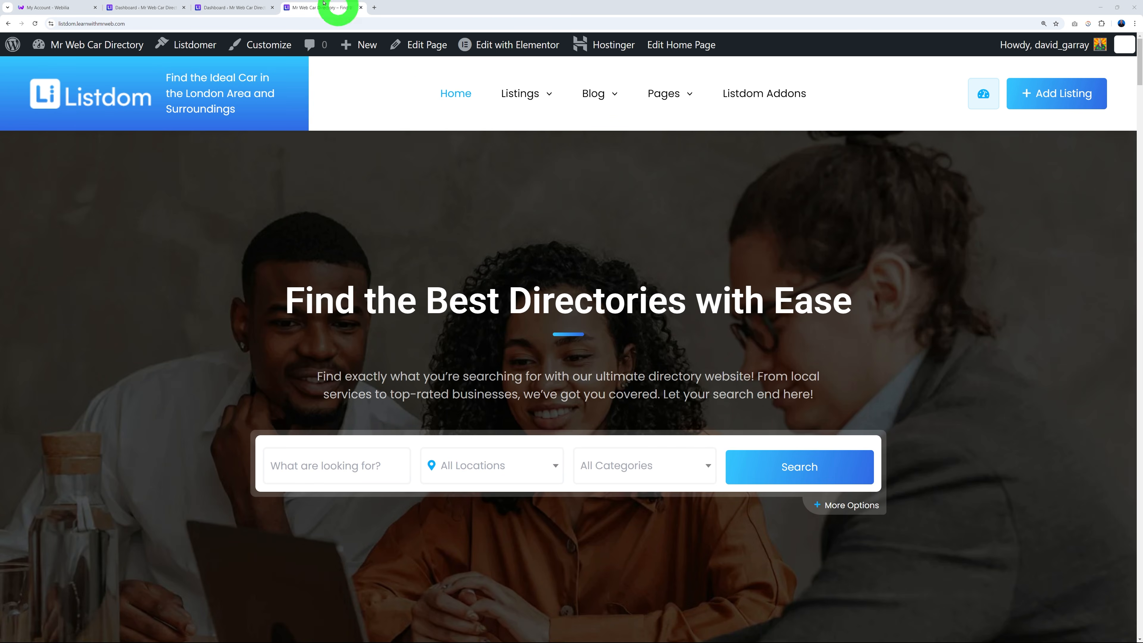
left_click(241, 7)
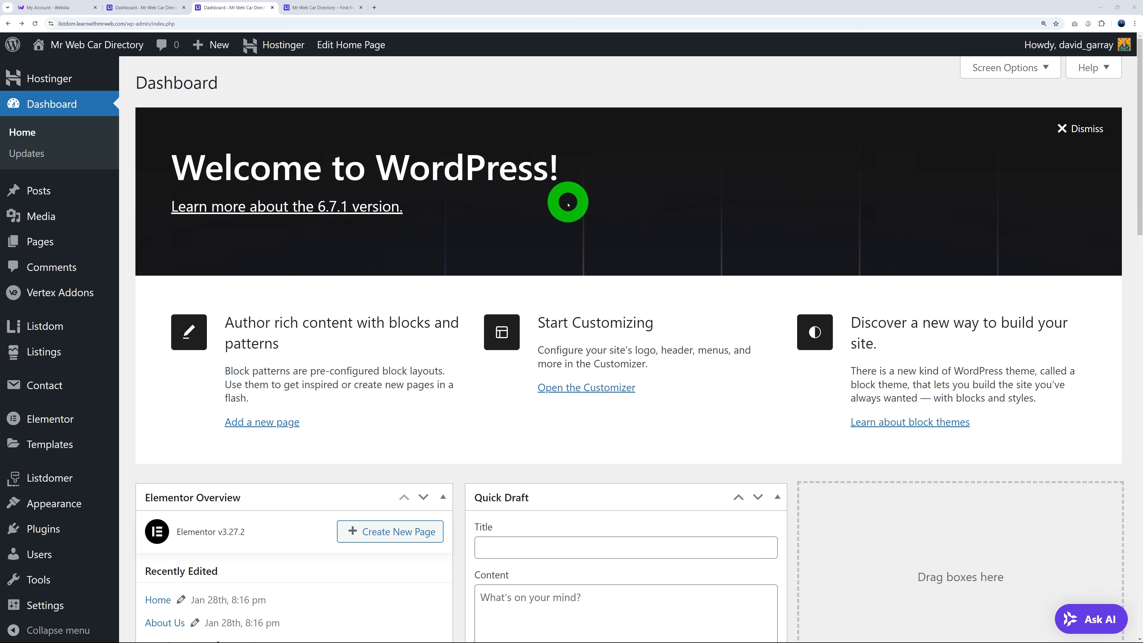
From the Pages list, open the Home (Front Page) row in the Elementor editor.
left_click(38, 243)
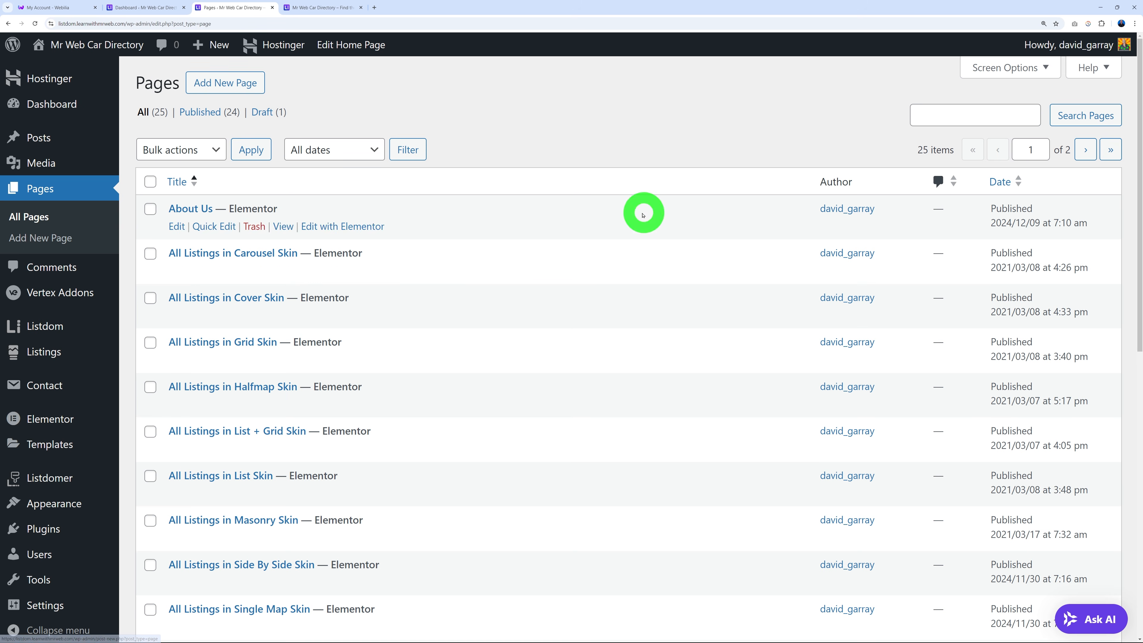
scroll(494, 490, "down", 1)
scroll(493, 490, "down", 3)
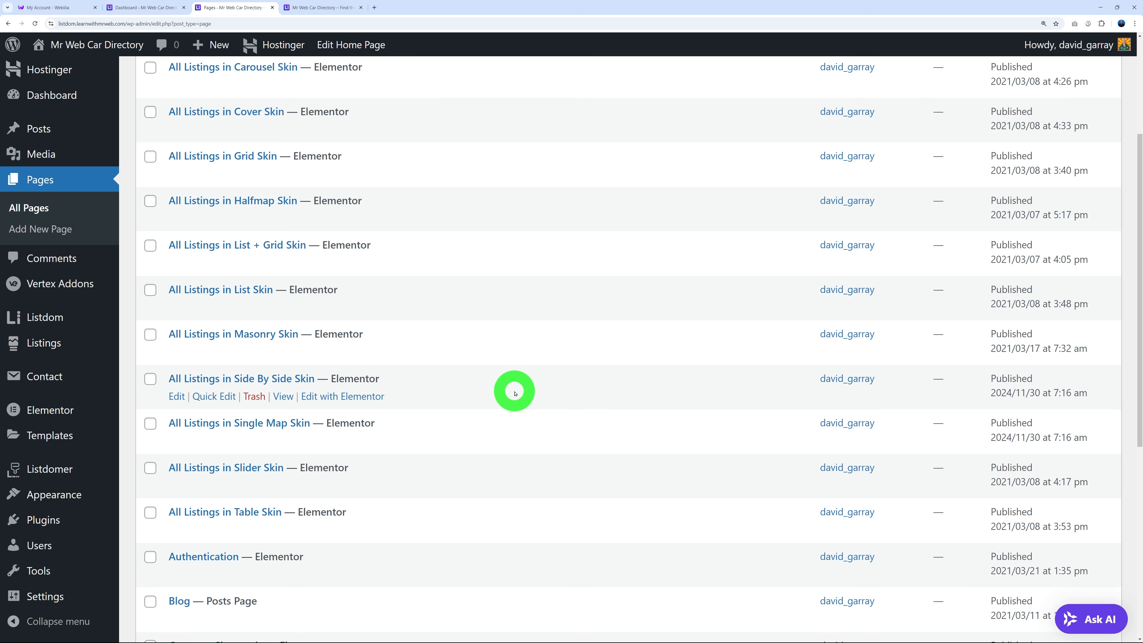
scroll(515, 393, "down", 6)
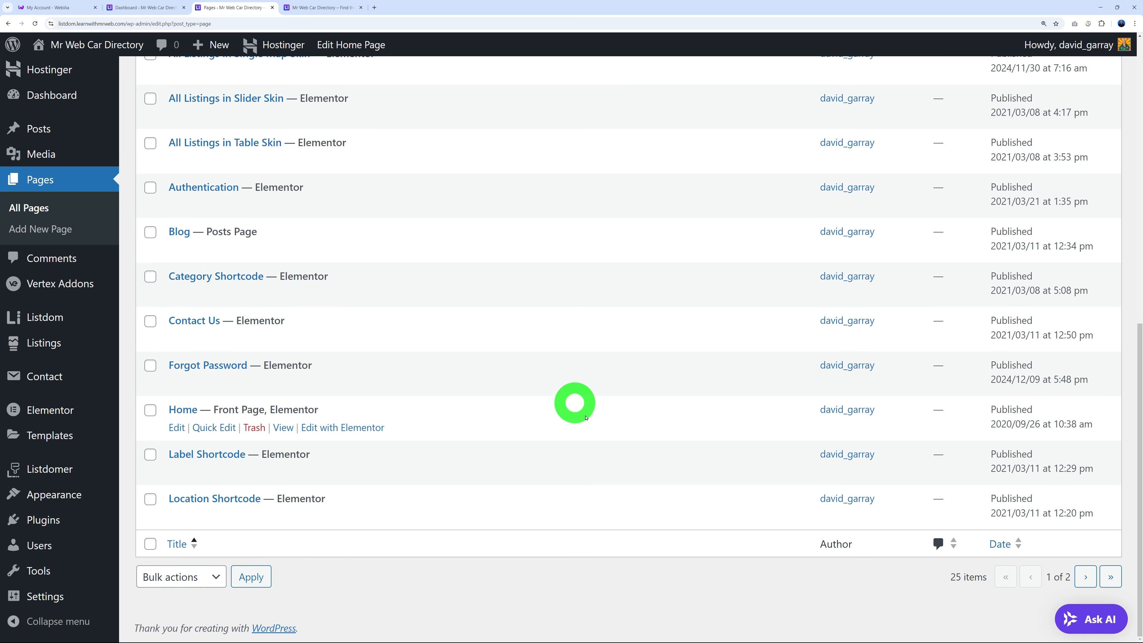
left_click_drag(214, 408, 303, 407)
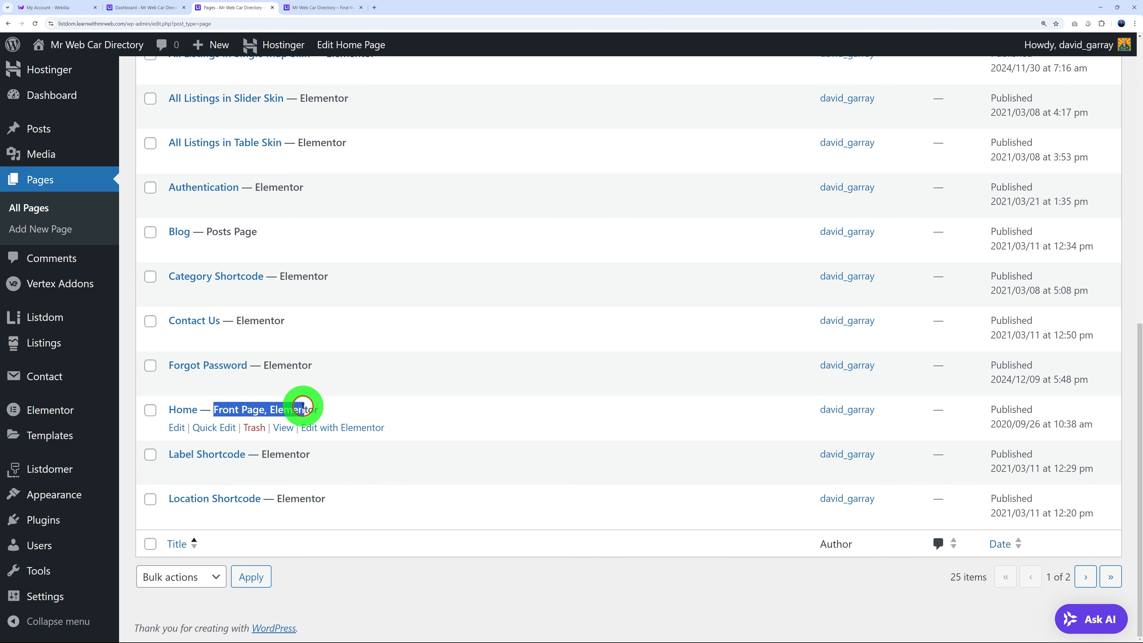
left_click(385, 402)
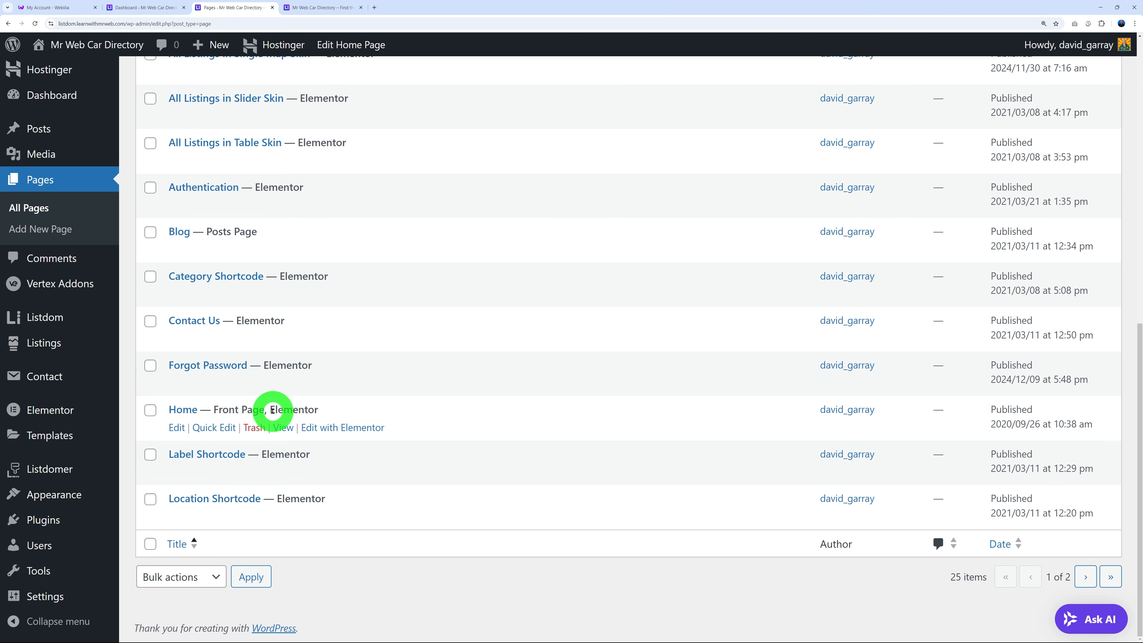
left_click_drag(275, 411, 321, 408)
left_click(347, 408)
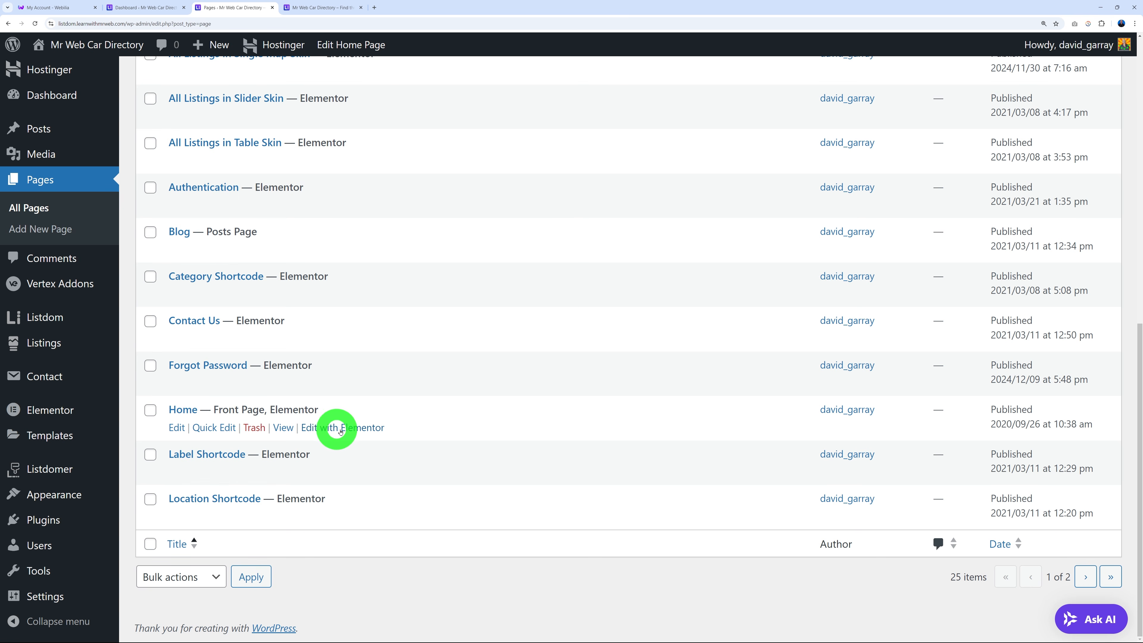
left_click(383, 427)
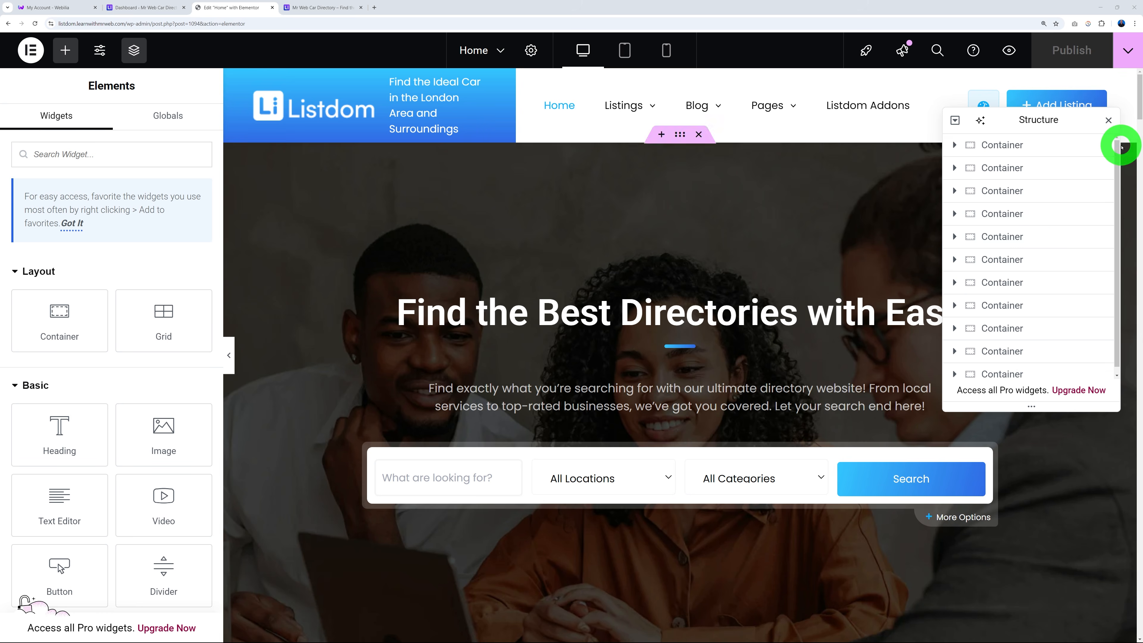
Close the Structure panel, add a trial Heading widget to the hero, then delete it.
left_click(1109, 121)
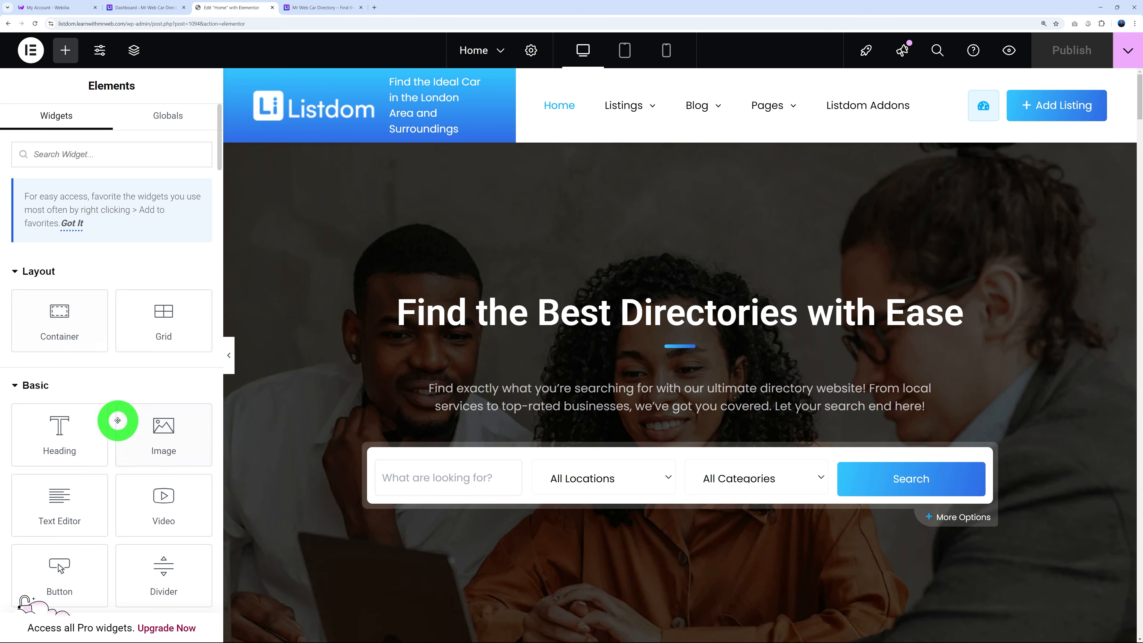
scroll(119, 432, "down", 3)
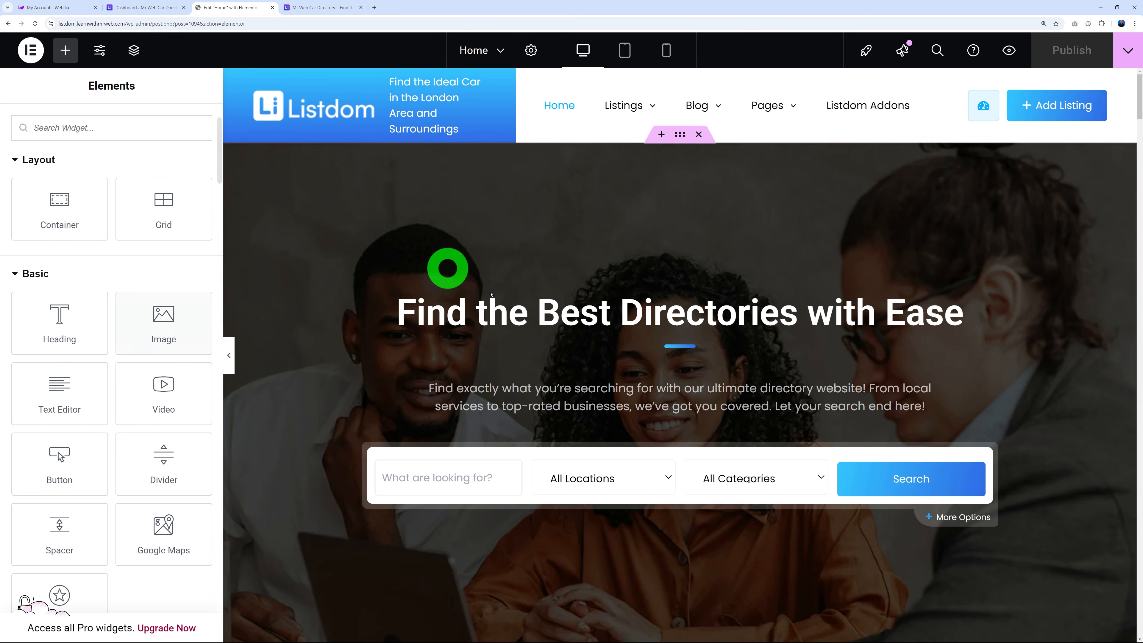
left_click_drag(94, 327, 504, 333)
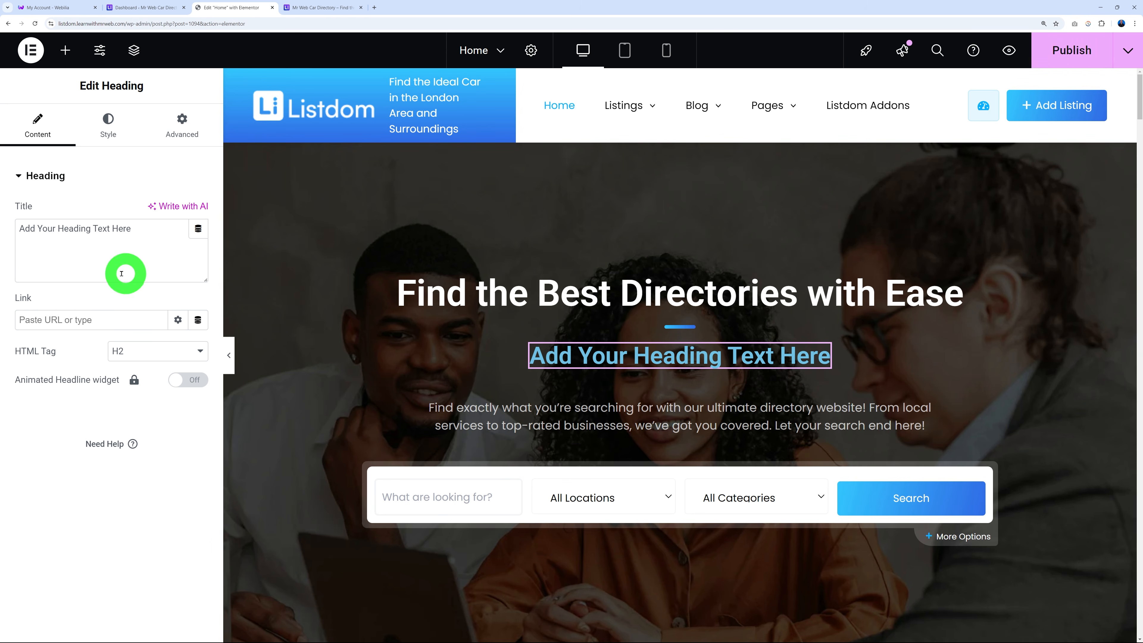
left_click(111, 133)
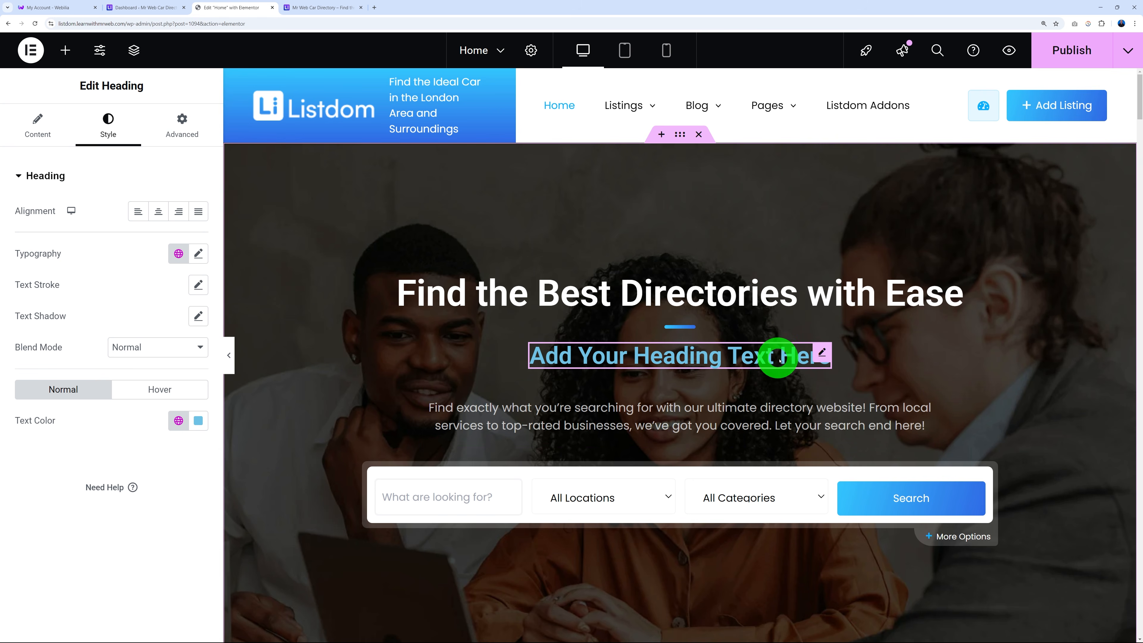
right_click(817, 353)
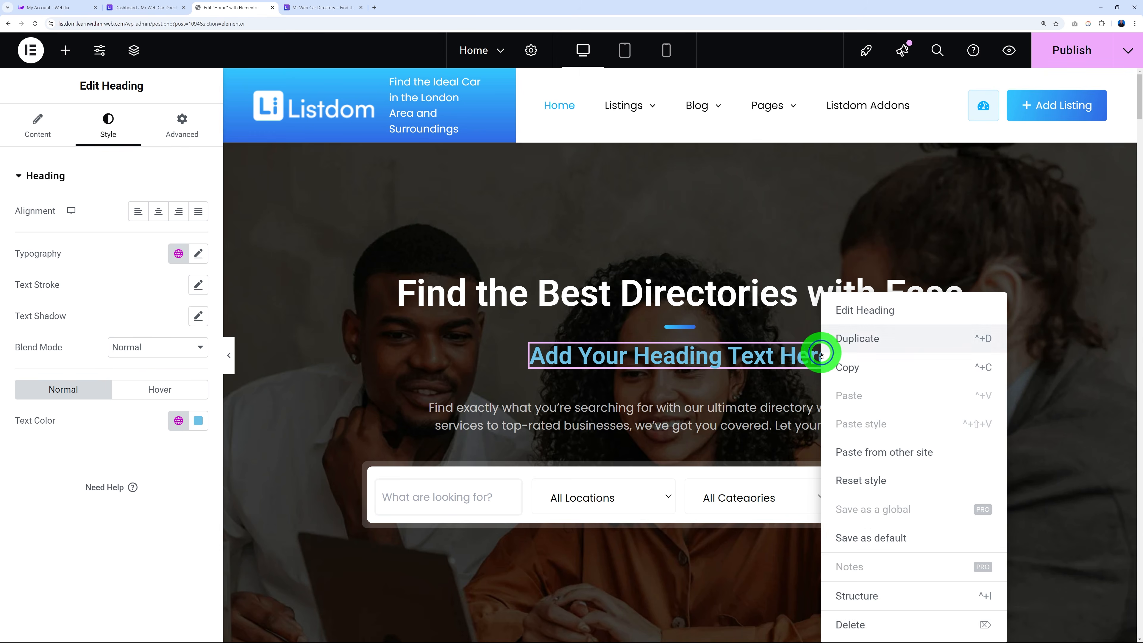
left_click(880, 622)
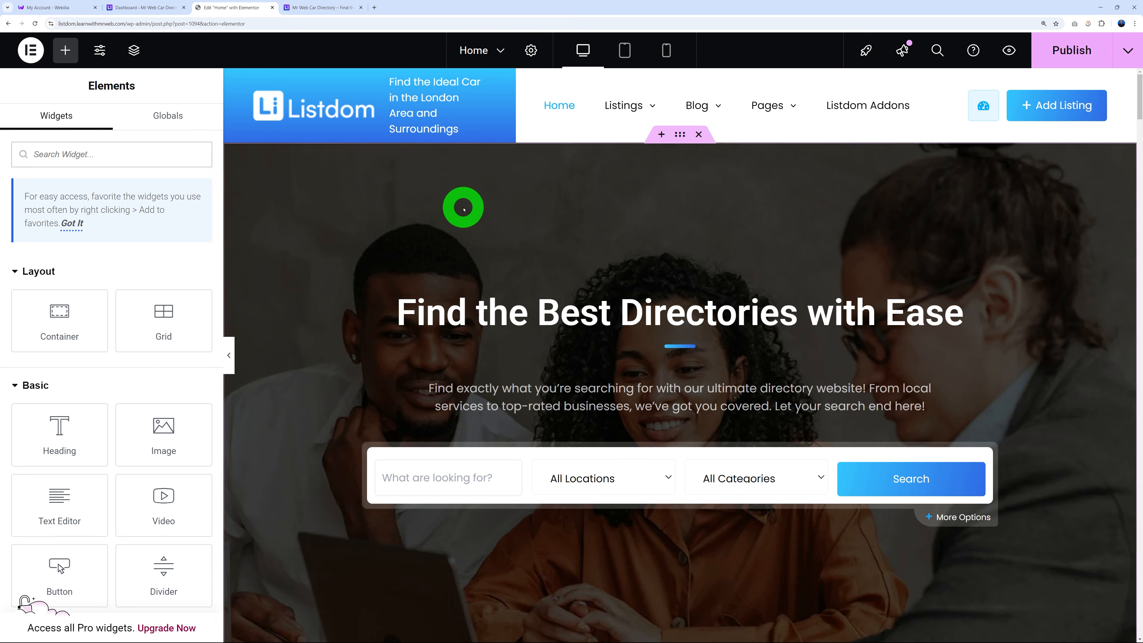
Replace the hero title text with 'Find the Ideal Car in the London Area and Surroundings'.
left_click(431, 83)
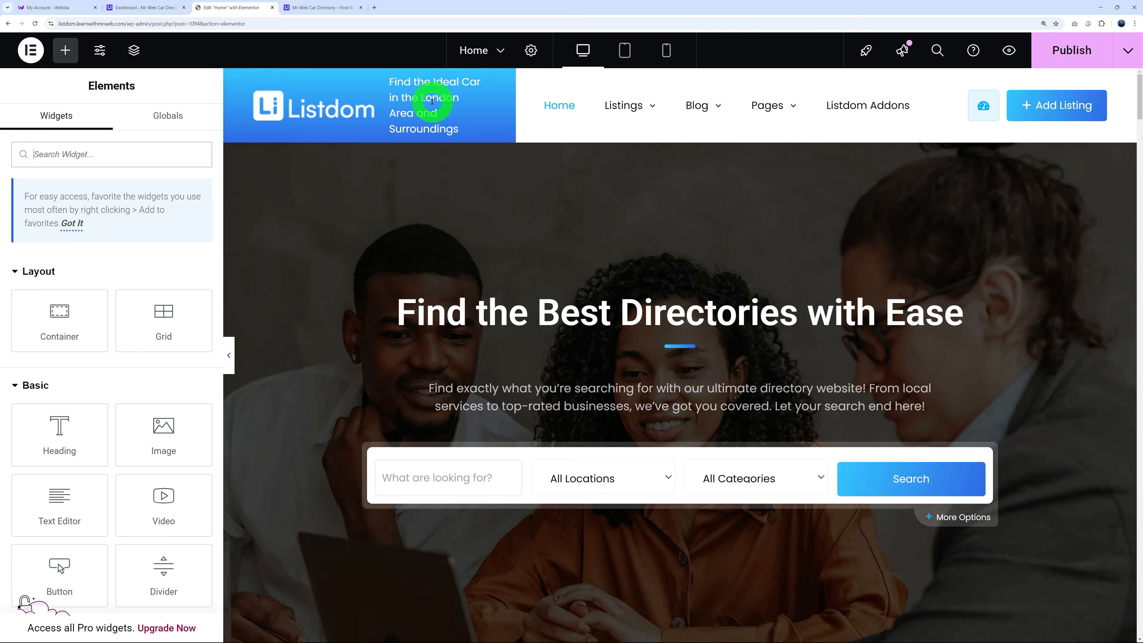
left_click(472, 325)
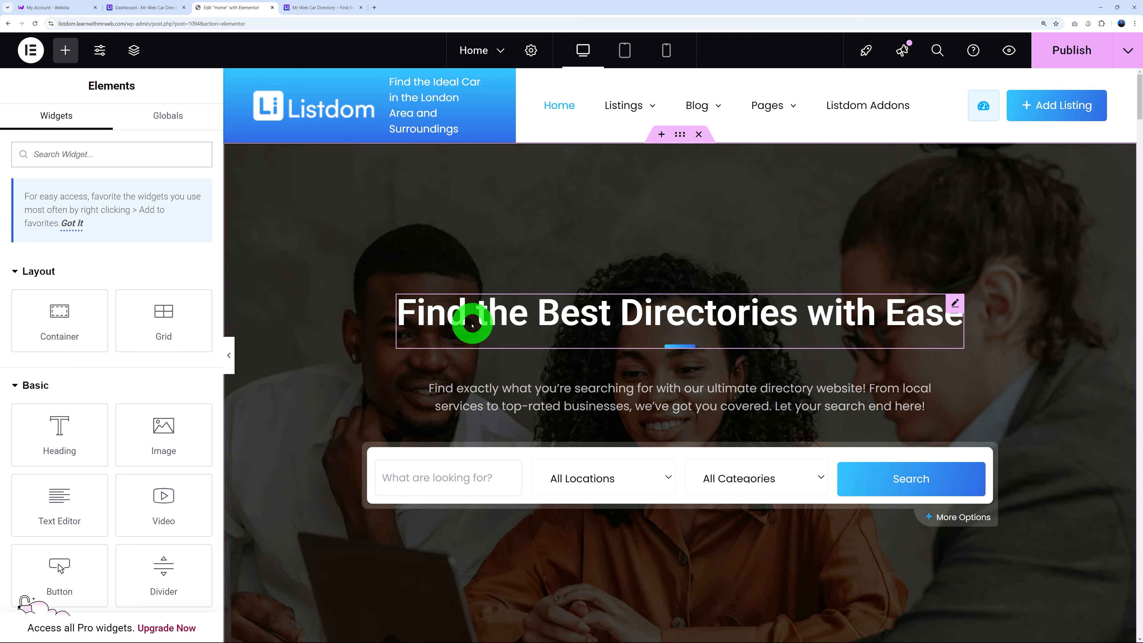
left_click(957, 307)
left_click_drag(158, 237, 8, 243)
key("BackSpace")
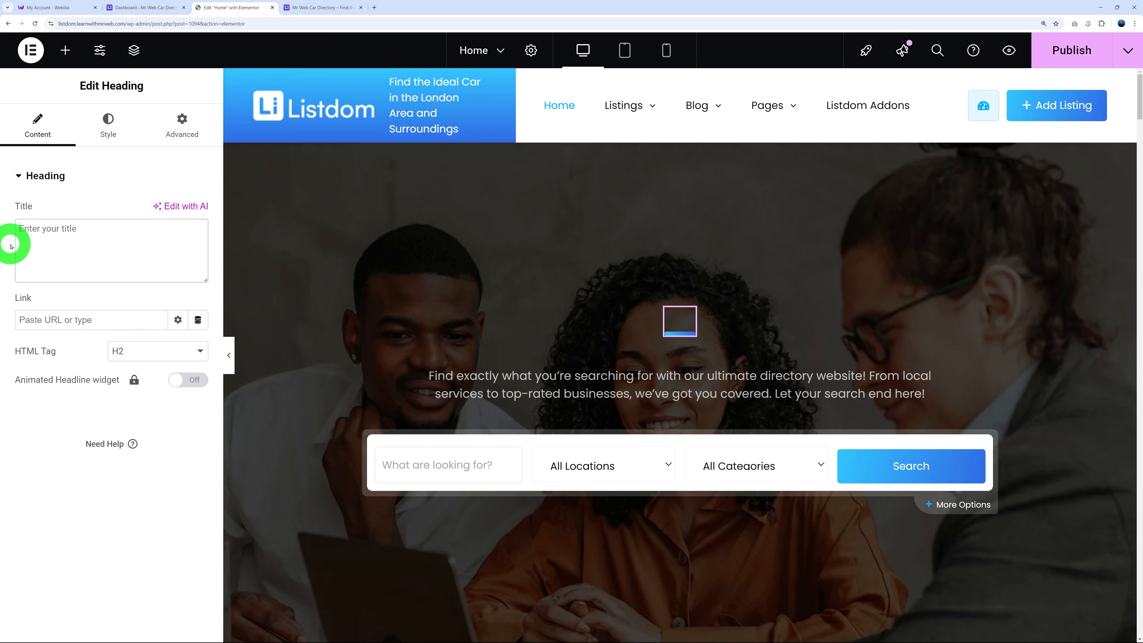
type("Find the Ideal Car in the London Area and Surroundings")
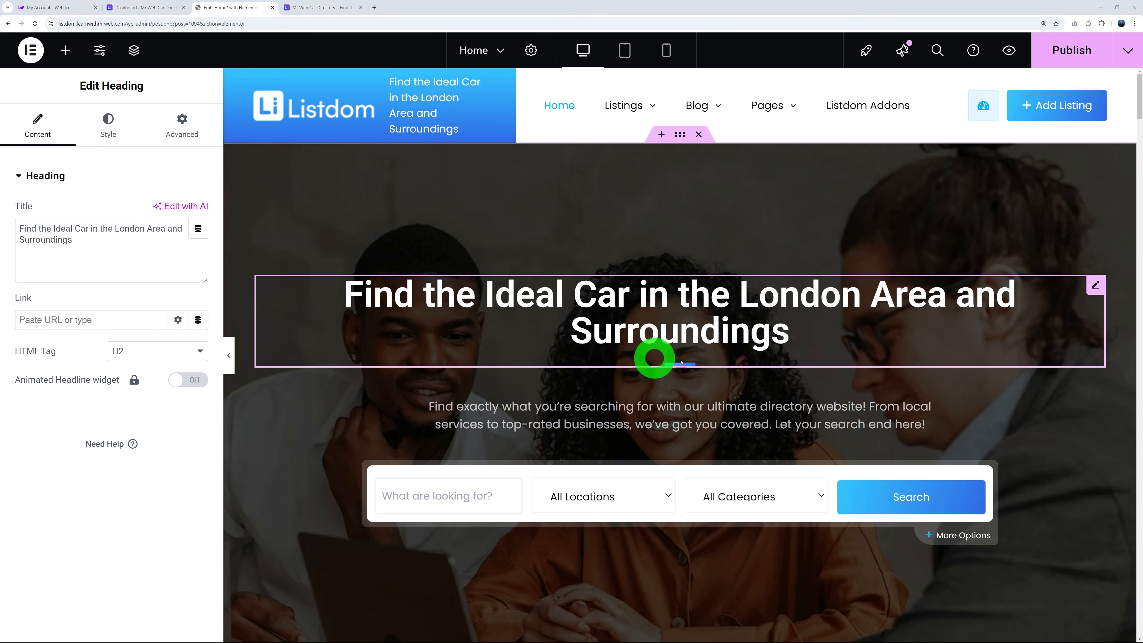
Try left, right and centre alignment on the hero heading, leaving it centred.
left_click(108, 131)
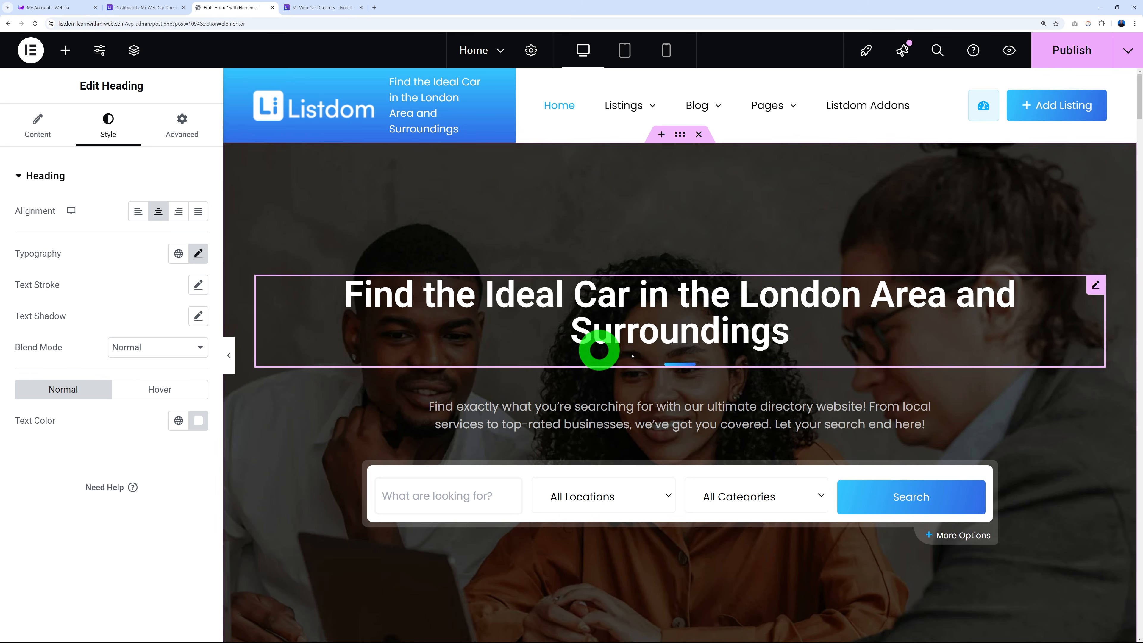
left_click(139, 220)
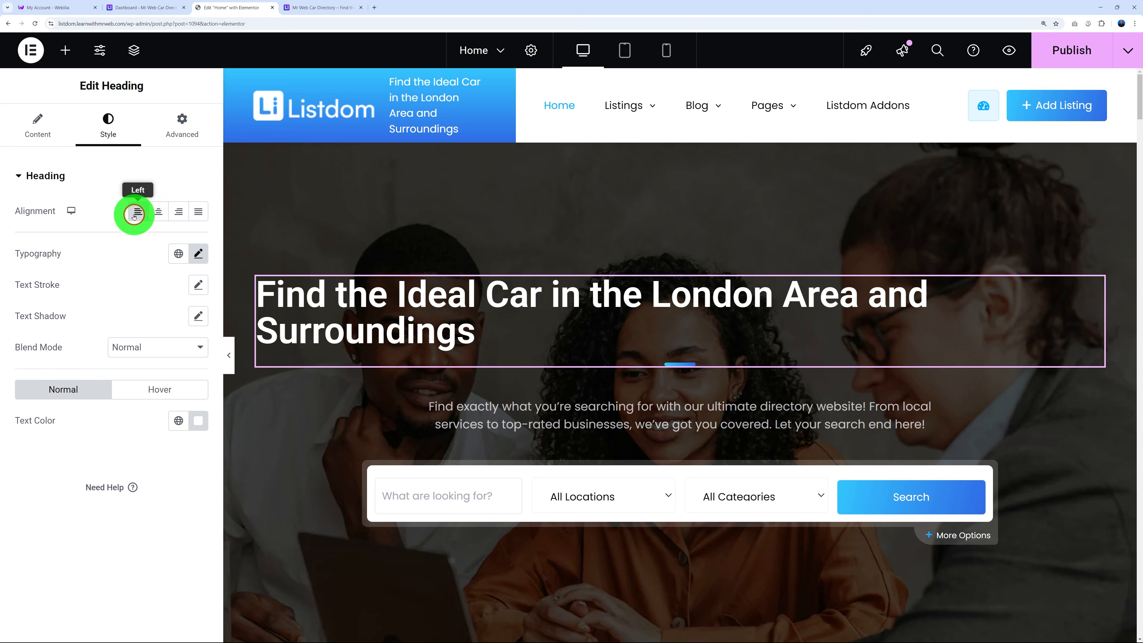
left_click(159, 212)
left_click(180, 213)
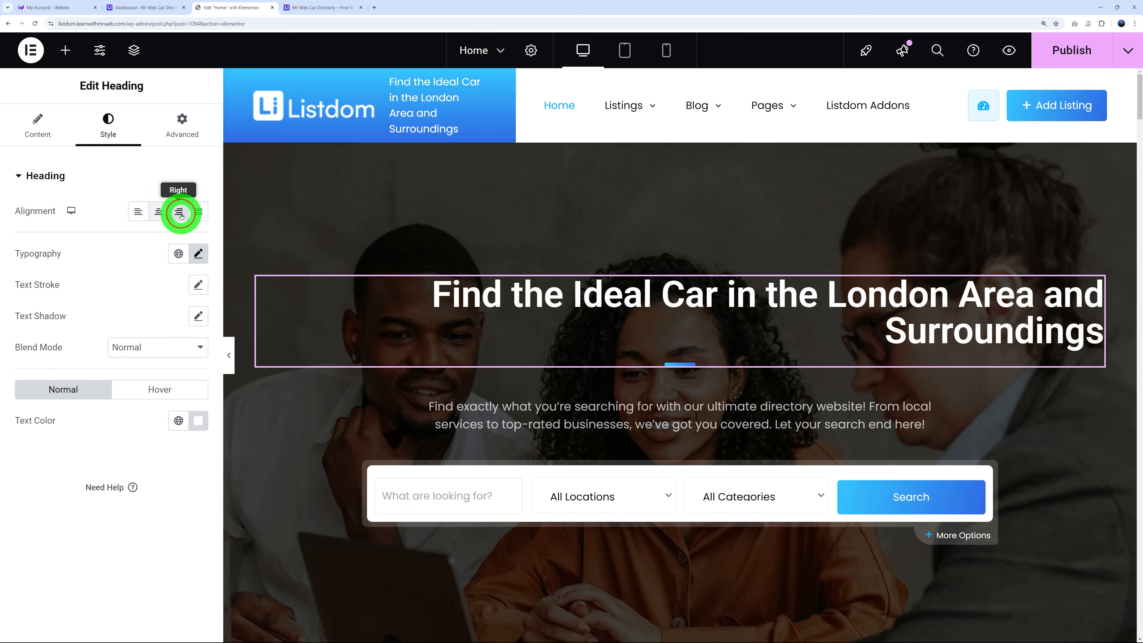
left_click(158, 212)
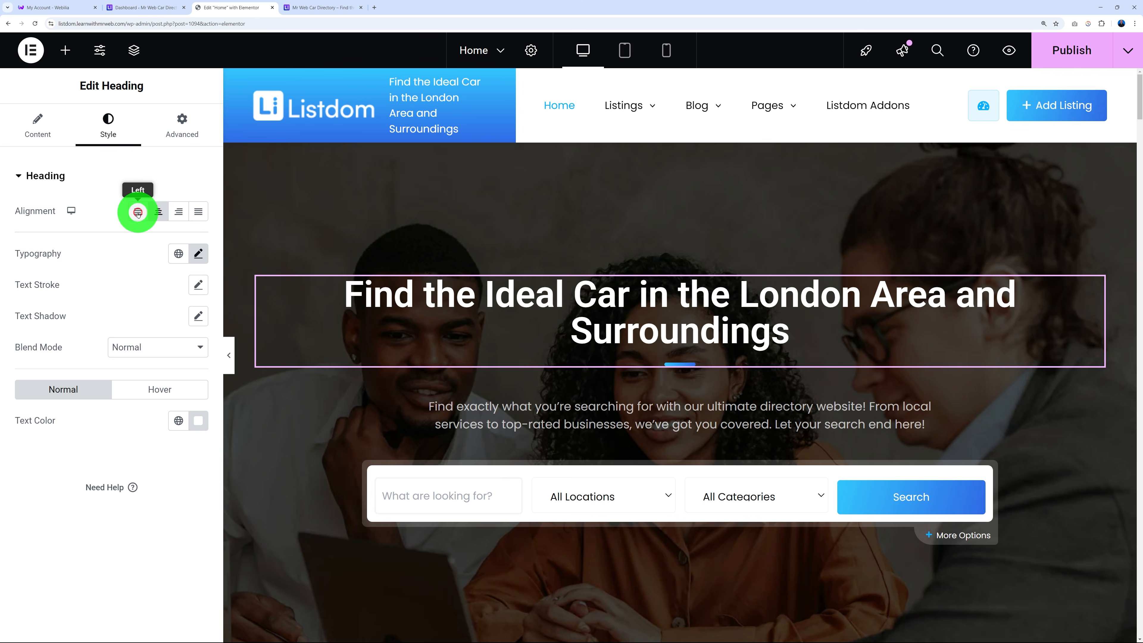
Set the heading typography to 50 px size, comparing weights and keeping 600 (Semi Bold).
left_click(199, 254)
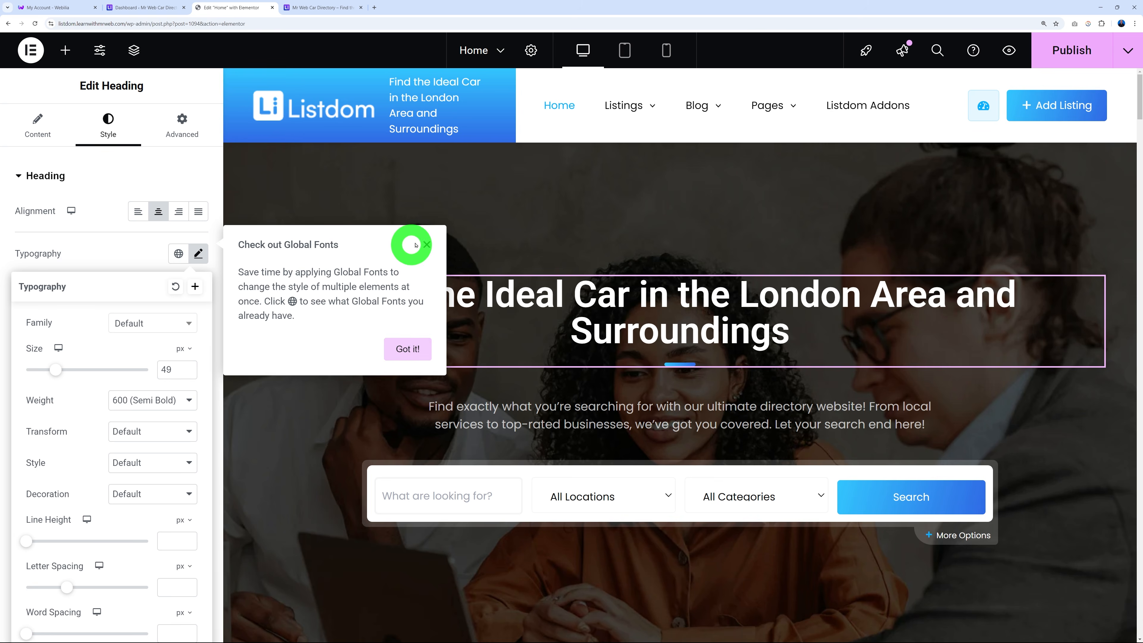
left_click(426, 245)
left_click(171, 329)
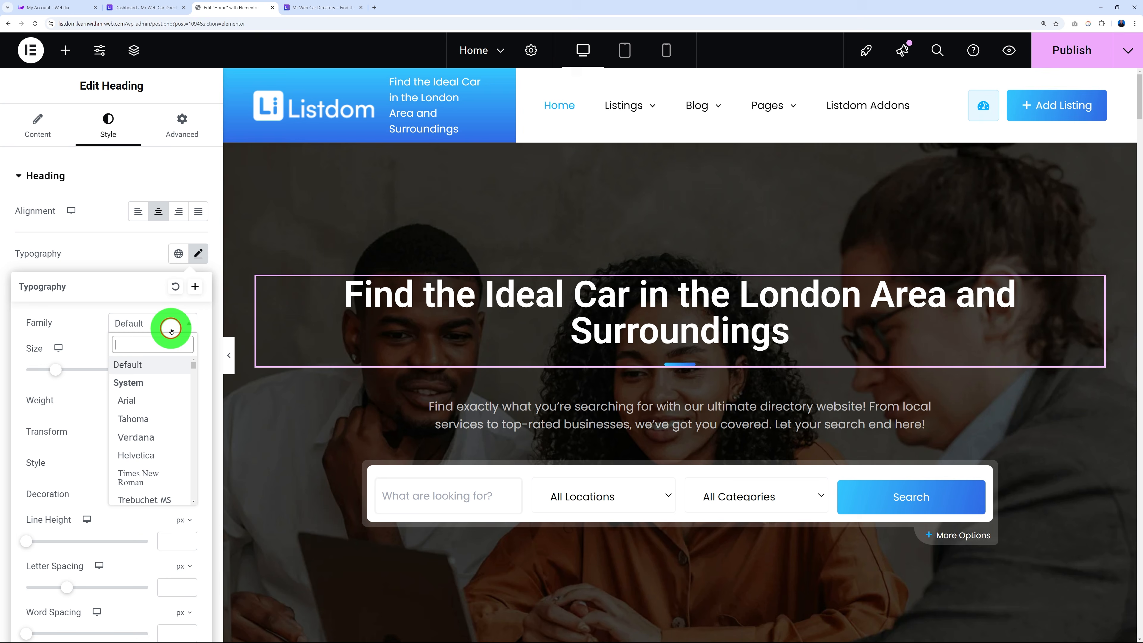
left_click(79, 320)
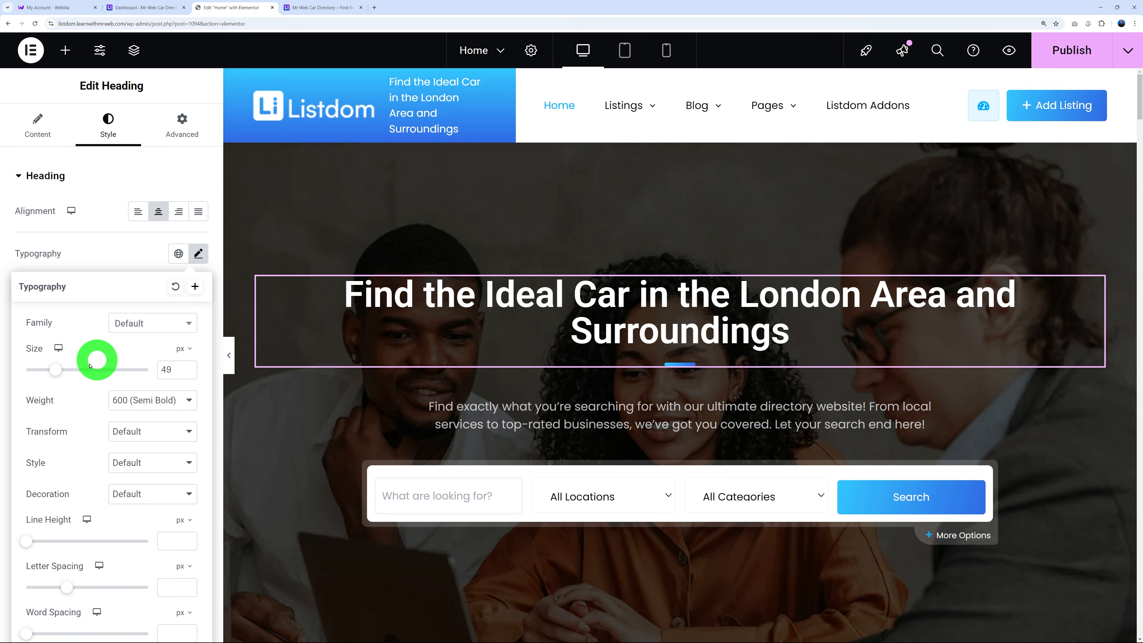
mouse_move(56, 370)
left_mouse_down()
mouse_move(36, 370)
mouse_move(55, 363)
left_mouse_up()
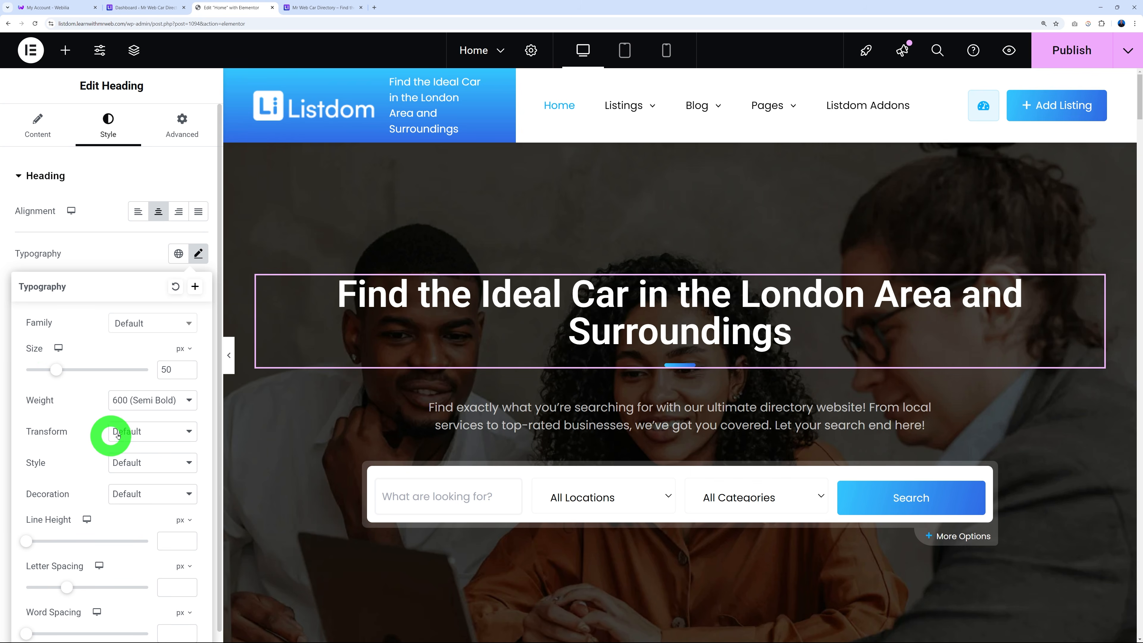
left_click(183, 401)
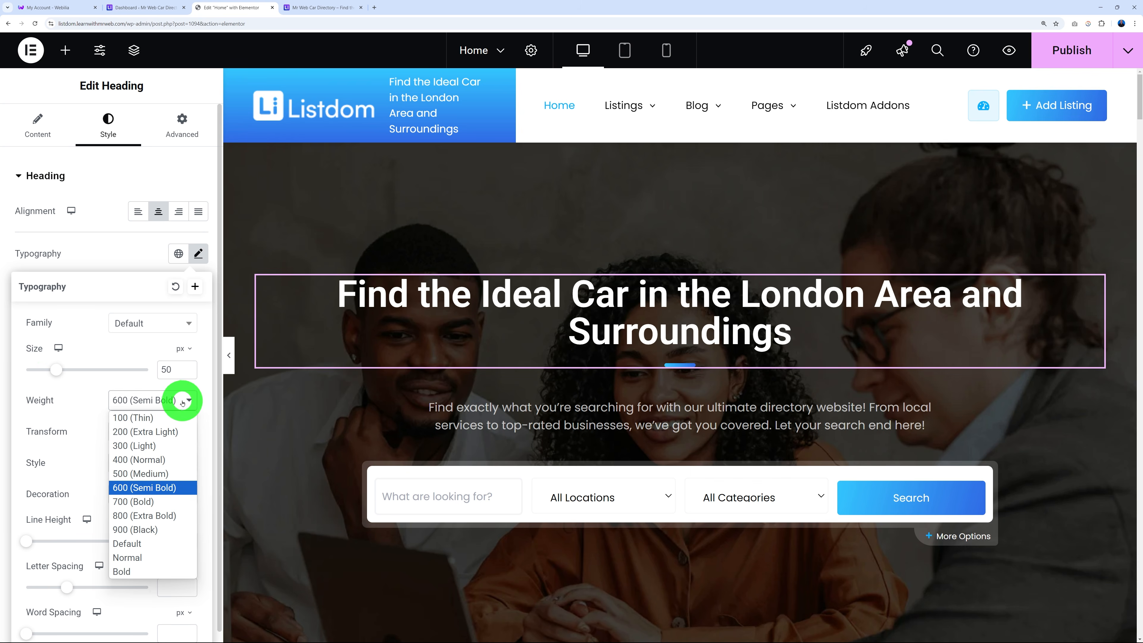
left_click(166, 528)
left_click(190, 402)
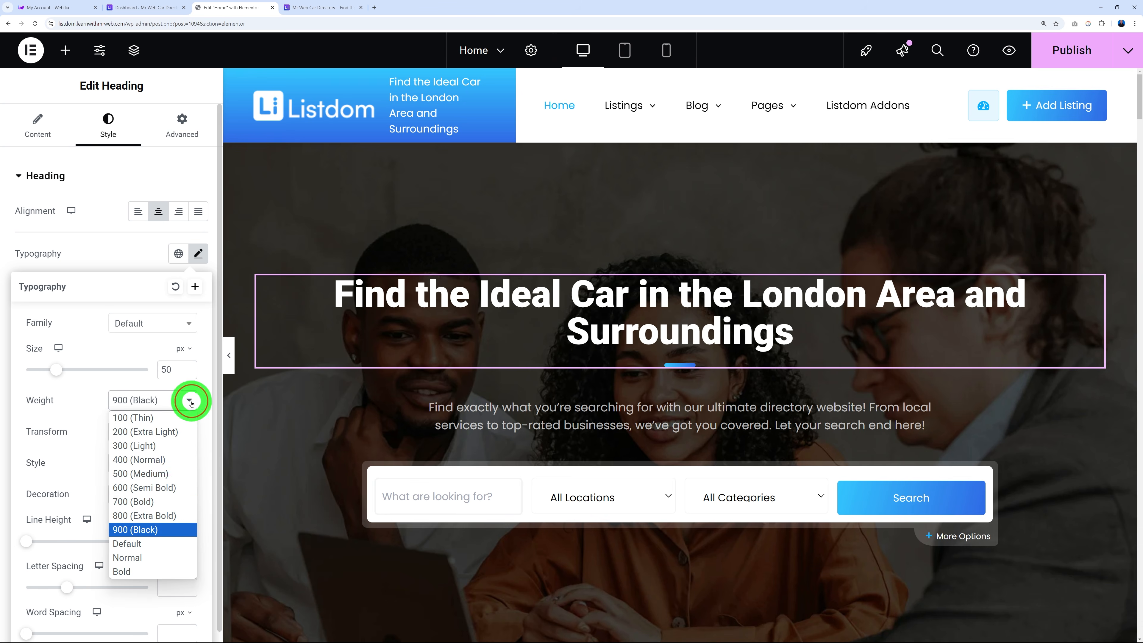
left_click(169, 501)
left_click(182, 407)
left_click(168, 418)
left_click(168, 404)
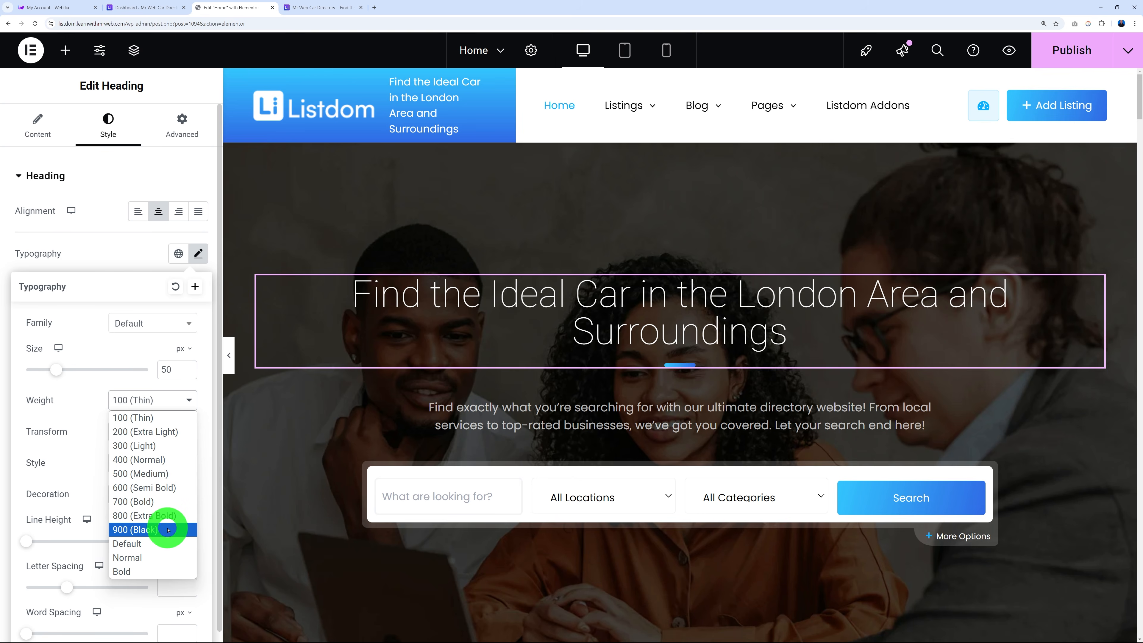
left_click(160, 490)
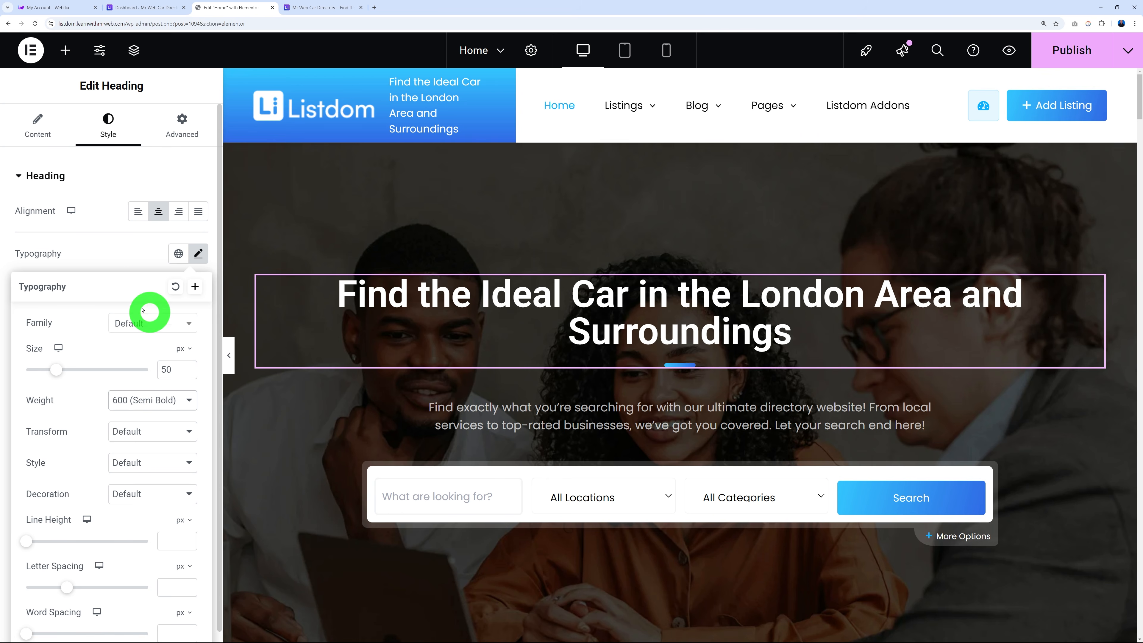
left_click(99, 256)
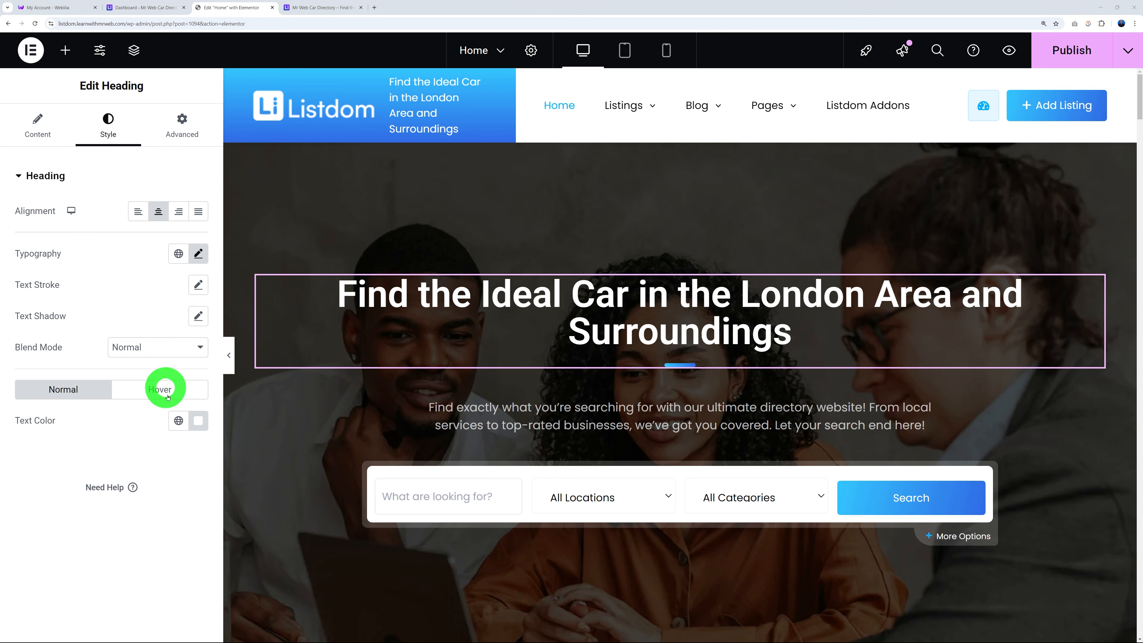
Preview another heading colour, keep it white, and open the subtitle paragraph for editing.
left_click(200, 423)
left_click_drag(143, 295, 102, 230)
left_click(121, 439)
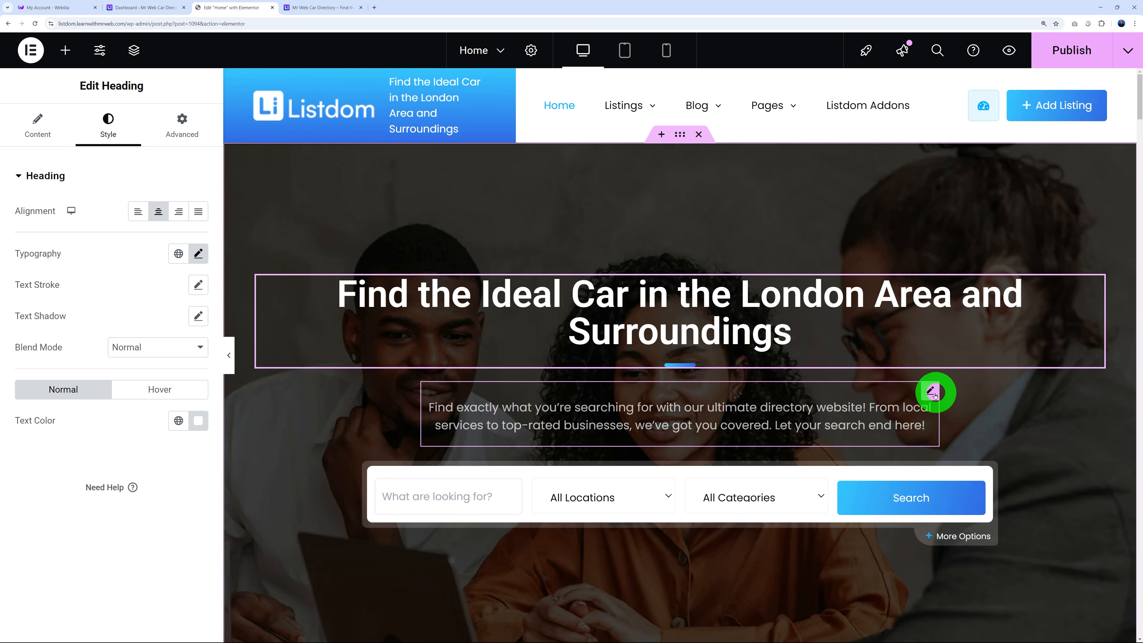
left_click(929, 392)
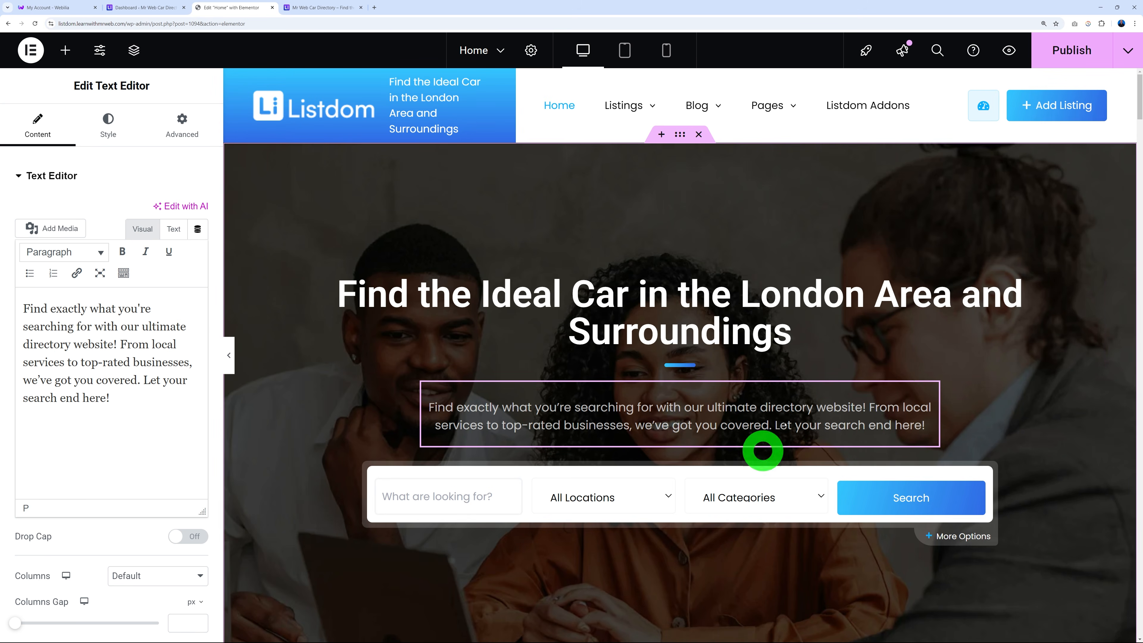
Replace the directory blurb with 'Explore a wide selection of quality cars available in London…'.
left_click_drag(116, 400, 5, 291)
key("BackSpace")
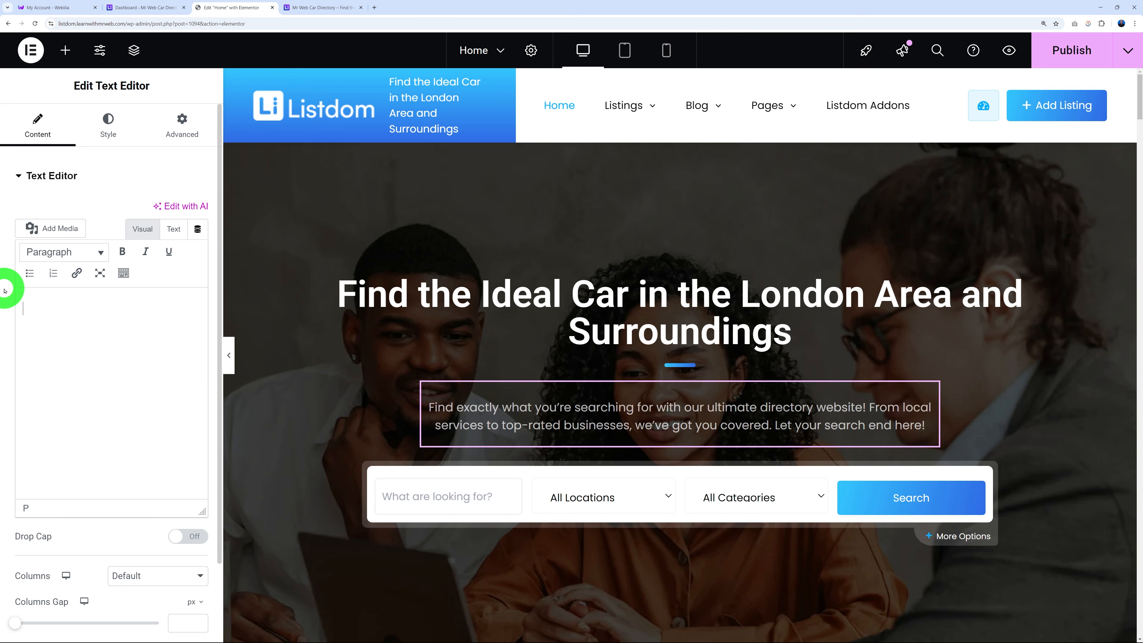
type("Explore a wide selection of quality cars available in London and the surrounding areas, tailored to fit your needs and budget. Whether you're looking for a reliable daily driver or a luxury ride, we make the search easy and hassle-free.")
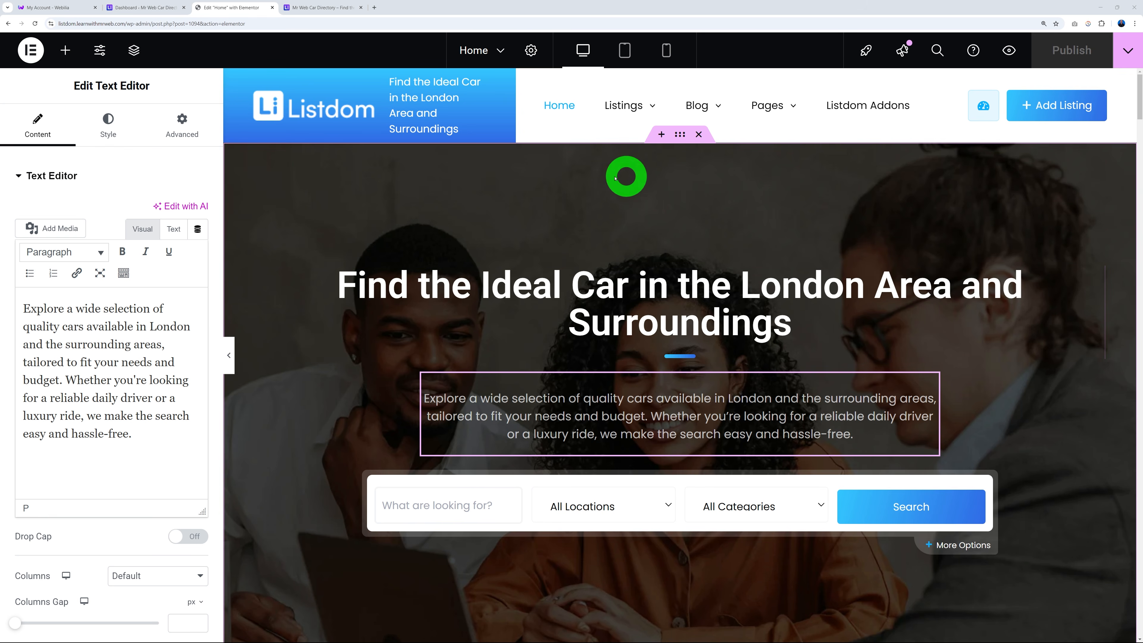
Swap the hero container's background for the uploaded City_of_London_seen_from_Tower_Bridge.jpg photo.
left_click(681, 136)
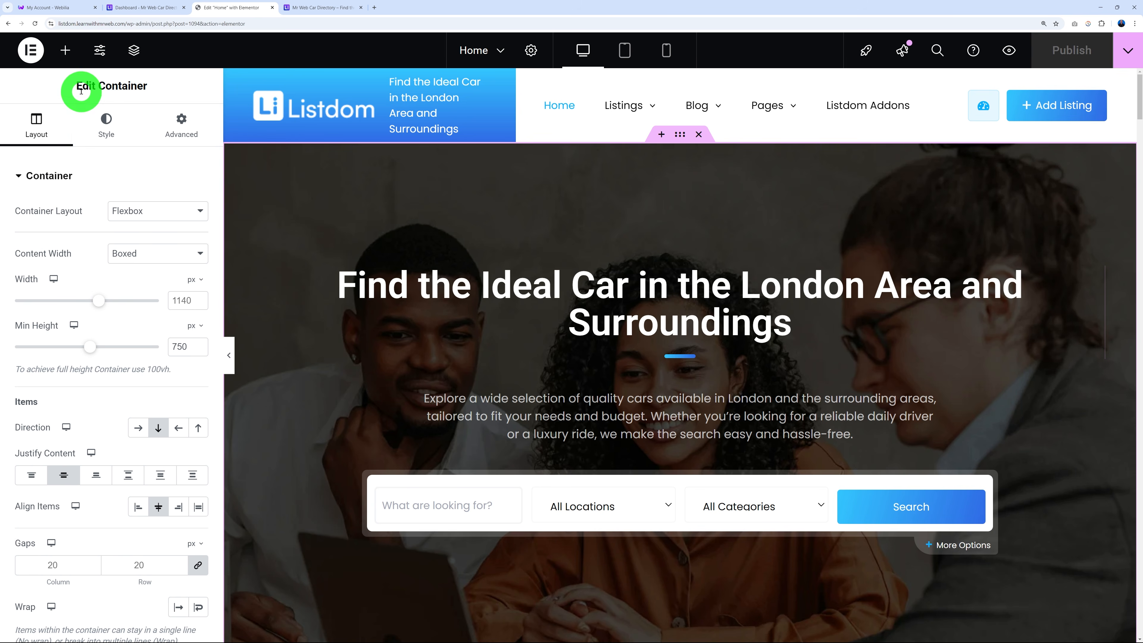
left_click(113, 126)
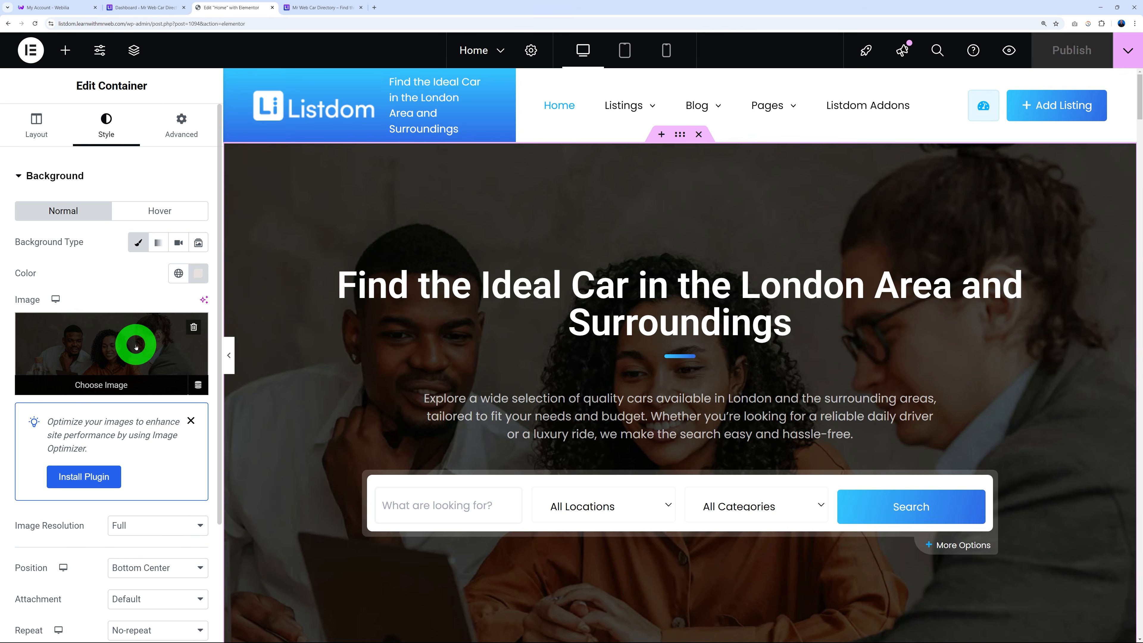
left_click(193, 328)
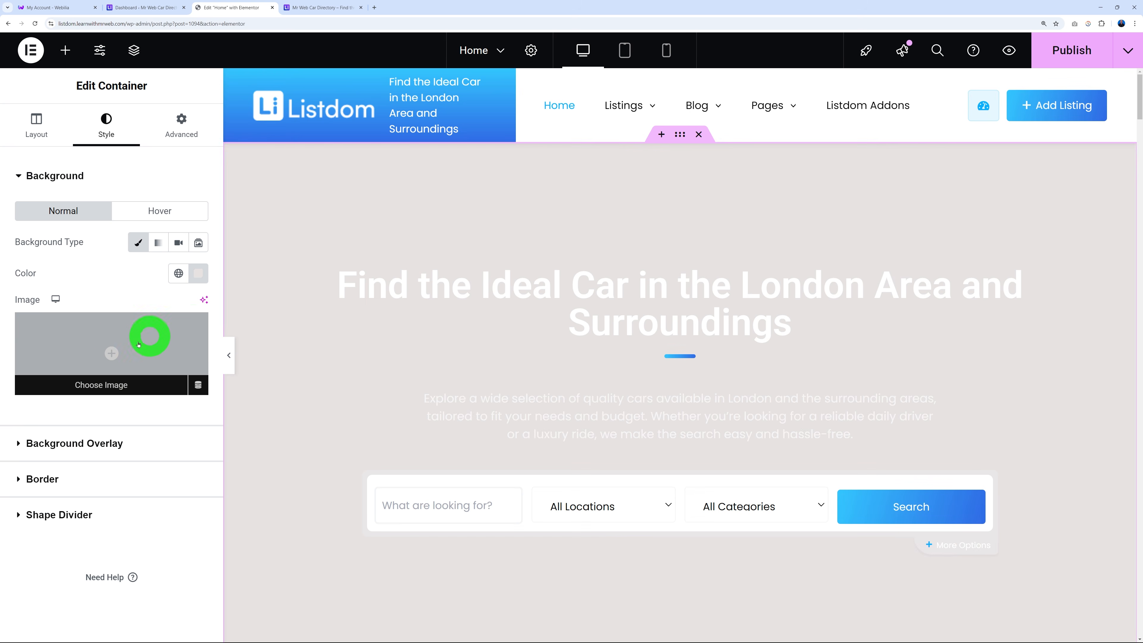
left_click(114, 355)
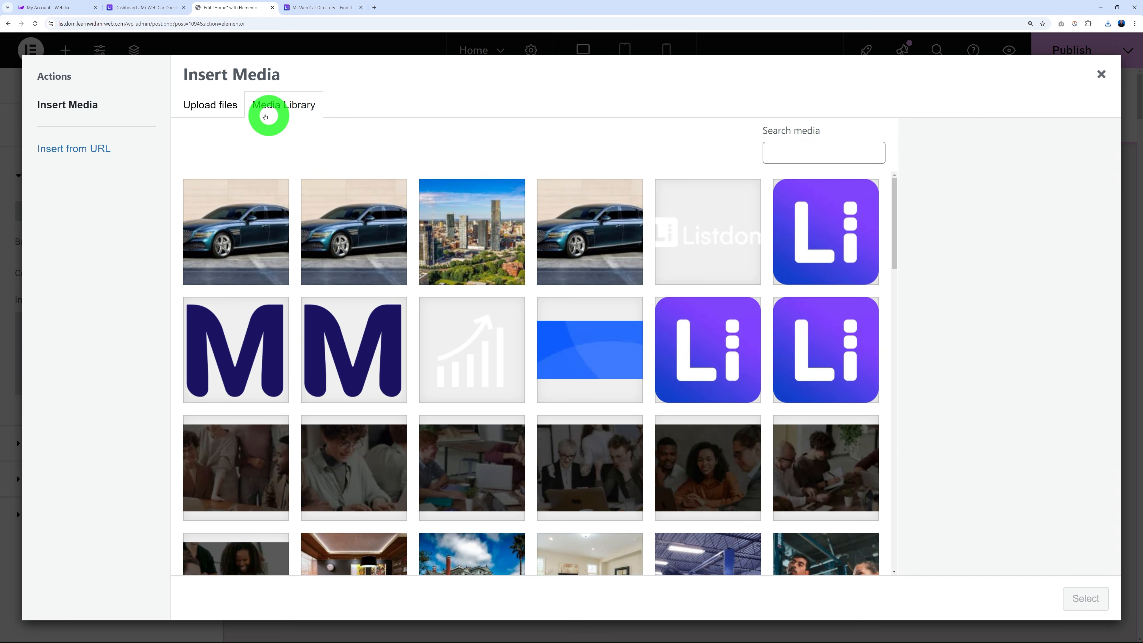
left_click(231, 108)
left_click(644, 332)
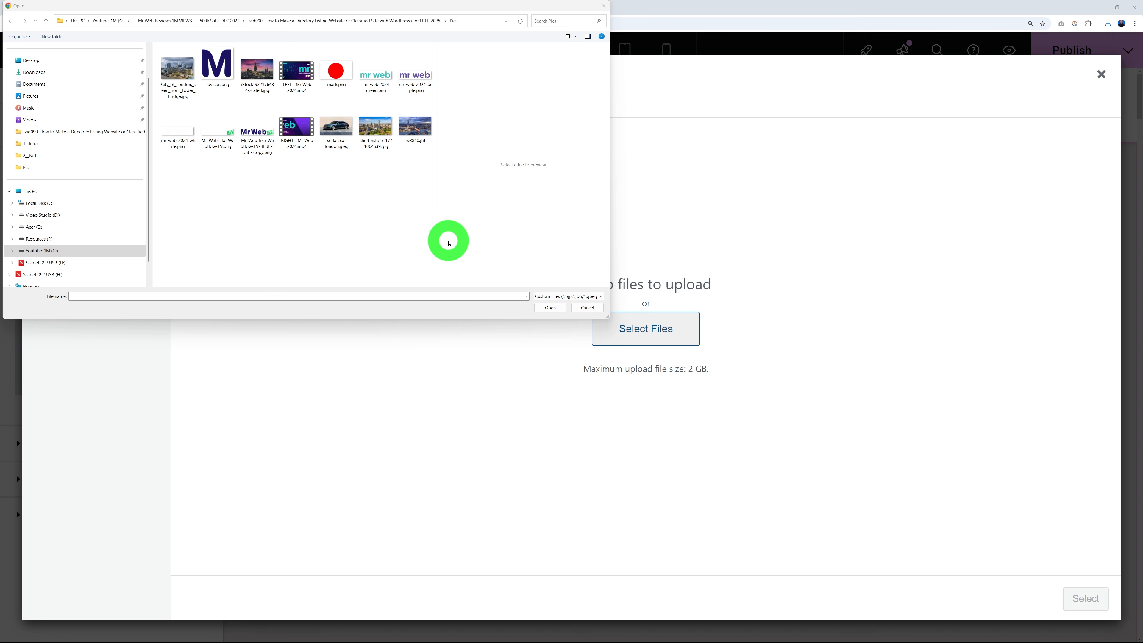
left_click(179, 73)
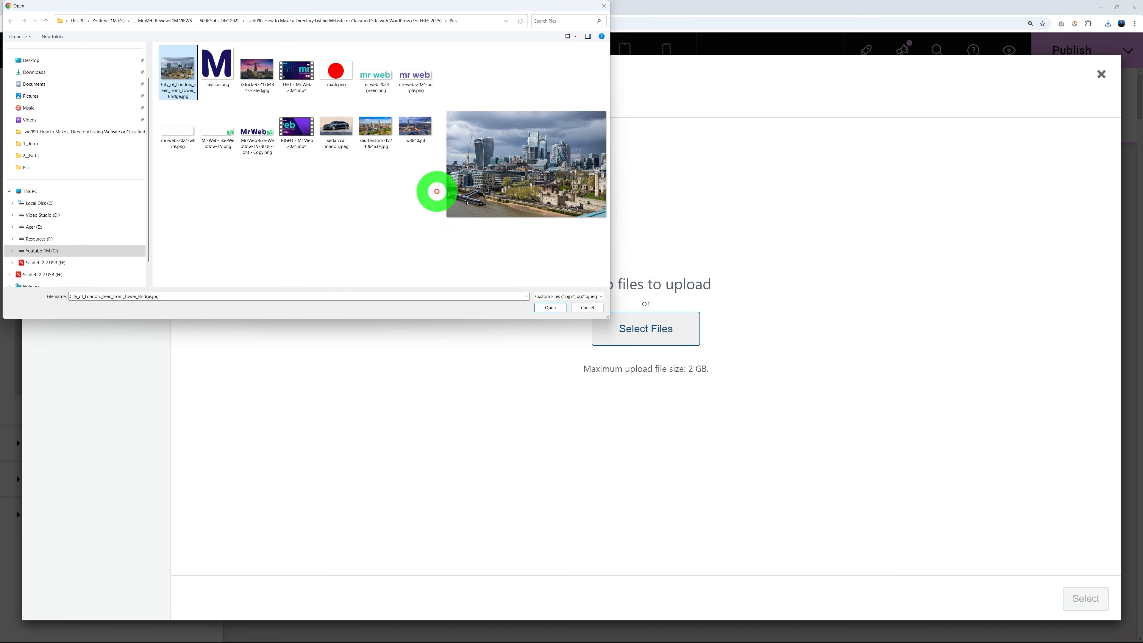
left_click(550, 307)
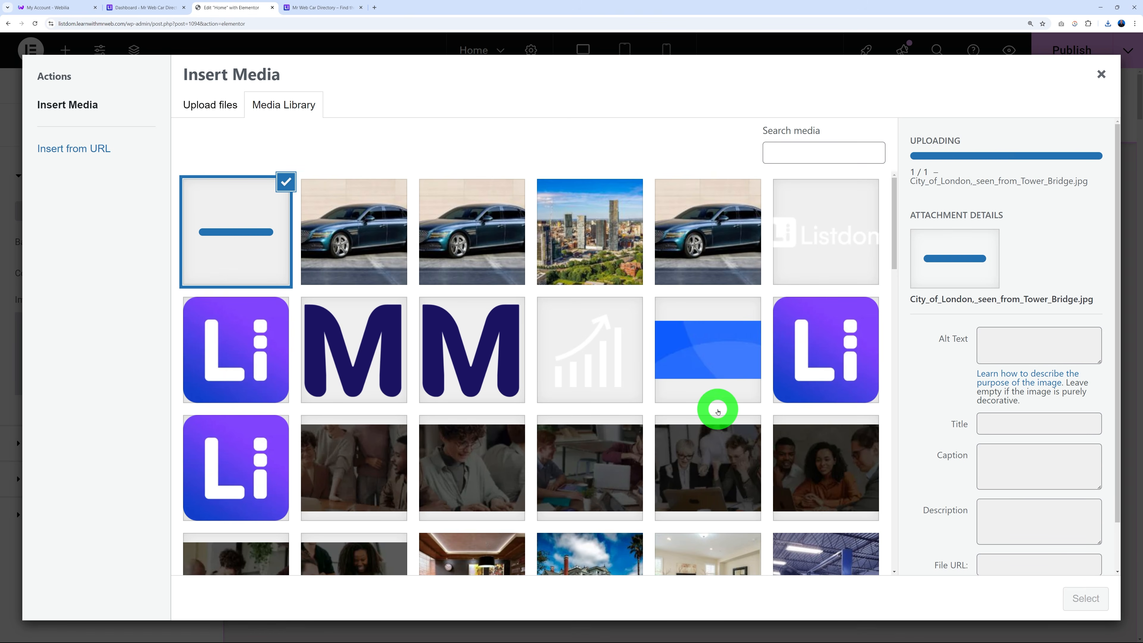
left_click(1083, 600)
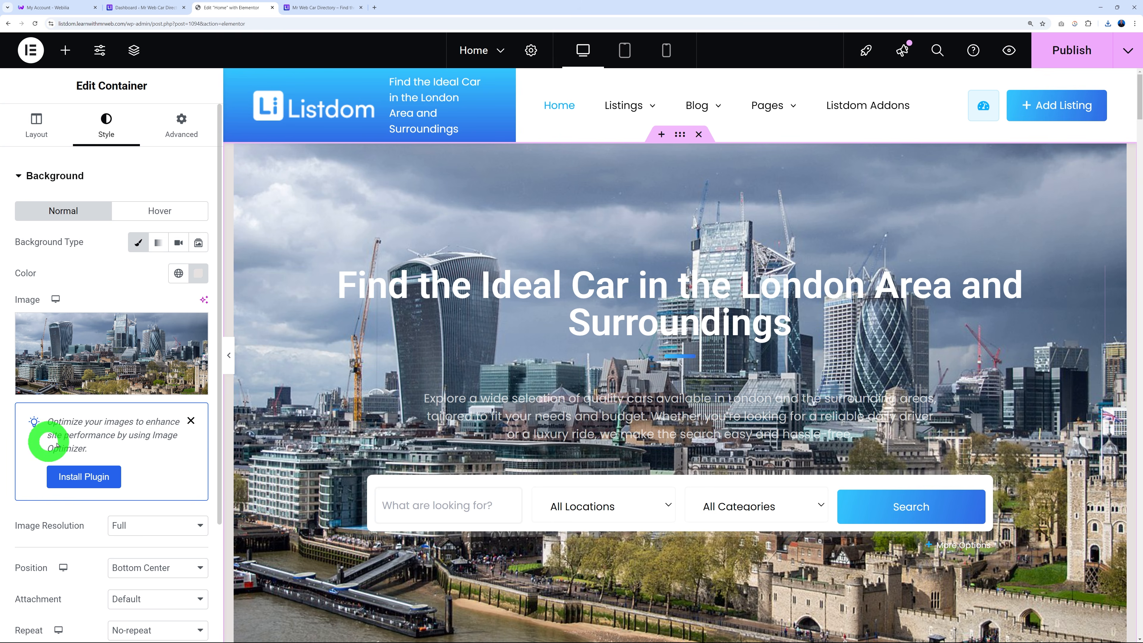
scroll(63, 444, "down", 5)
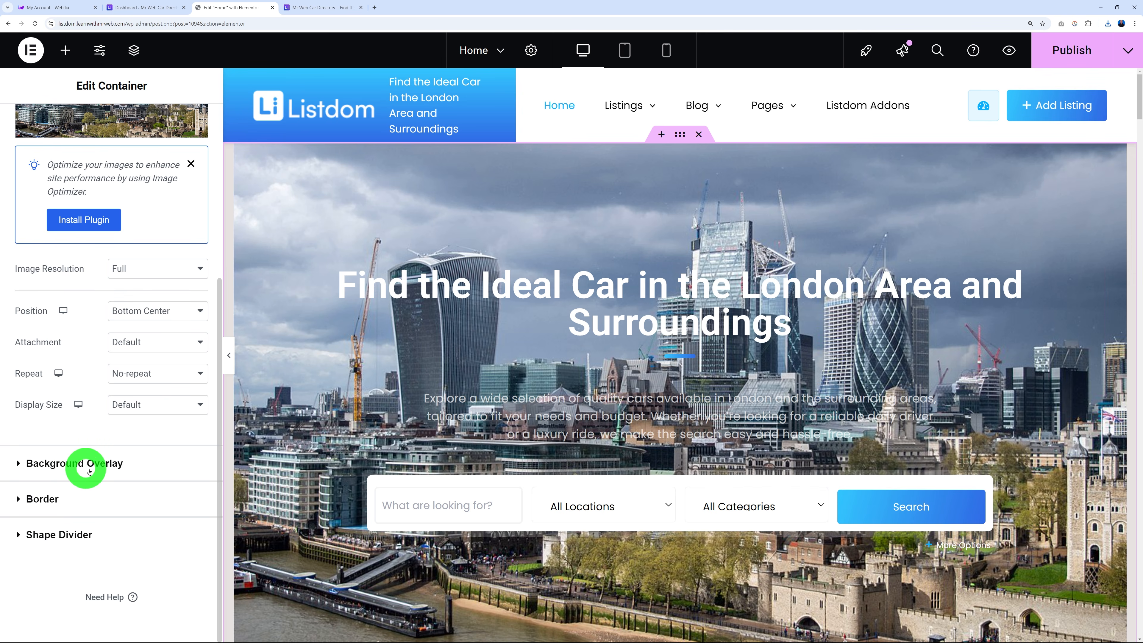
Give the hero a Classic background overlay in #000000 with 0.4 opacity.
left_click(50, 468)
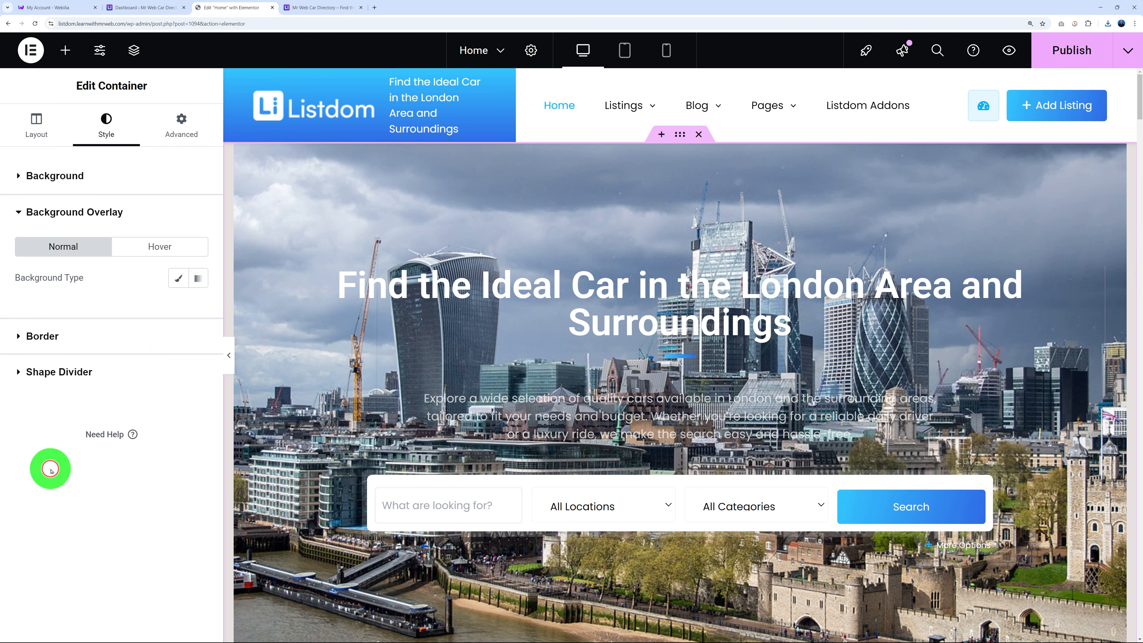
left_click(178, 280)
left_click(198, 309)
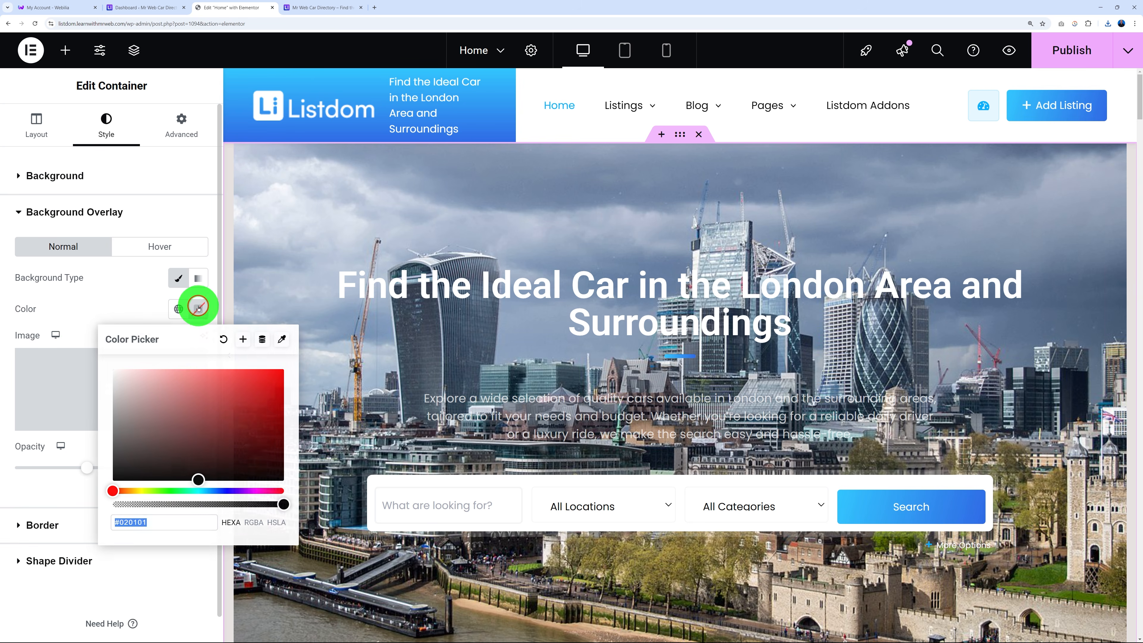
left_click_drag(165, 409, 101, 496)
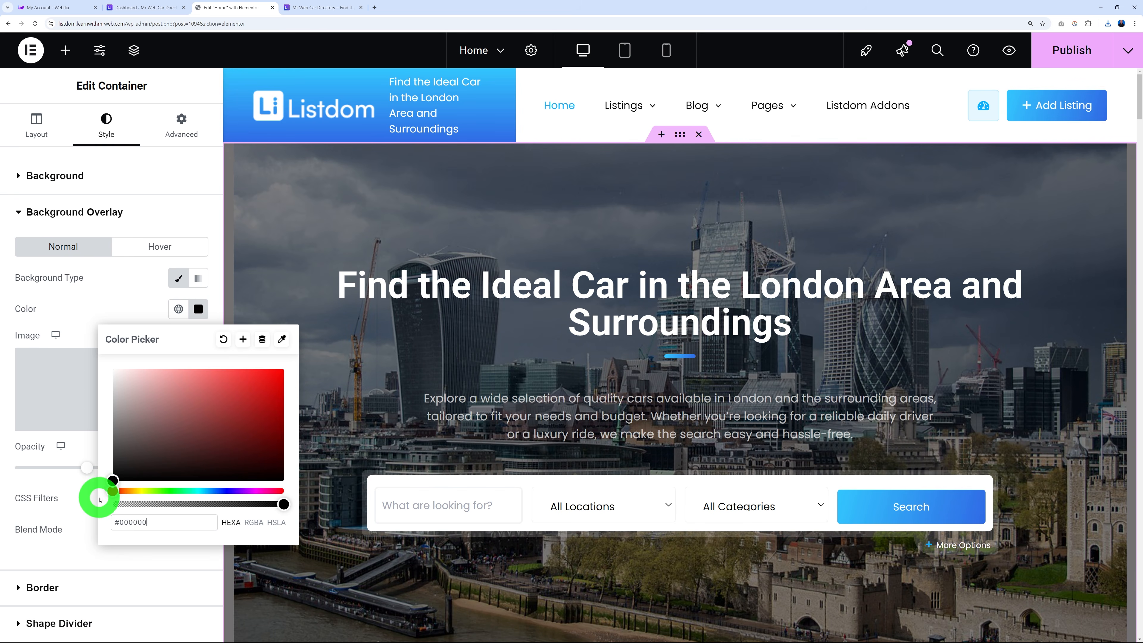
left_click(107, 303)
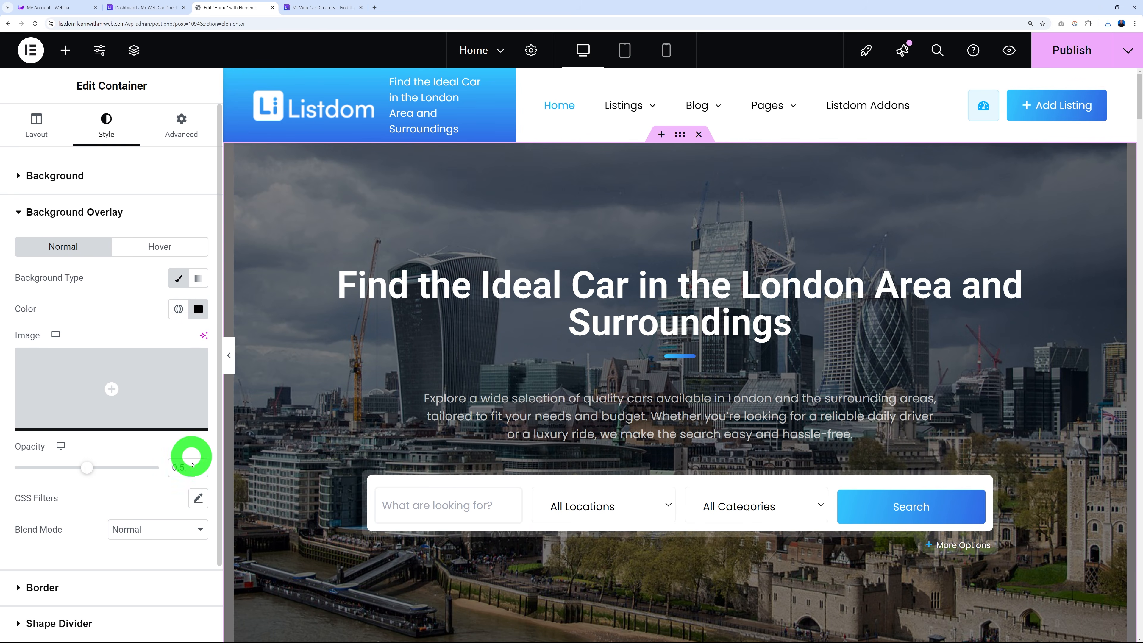
mouse_move(88, 470)
left_mouse_down()
mouse_move(4, 471)
mouse_move(181, 470)
mouse_move(70, 471)
left_mouse_up()
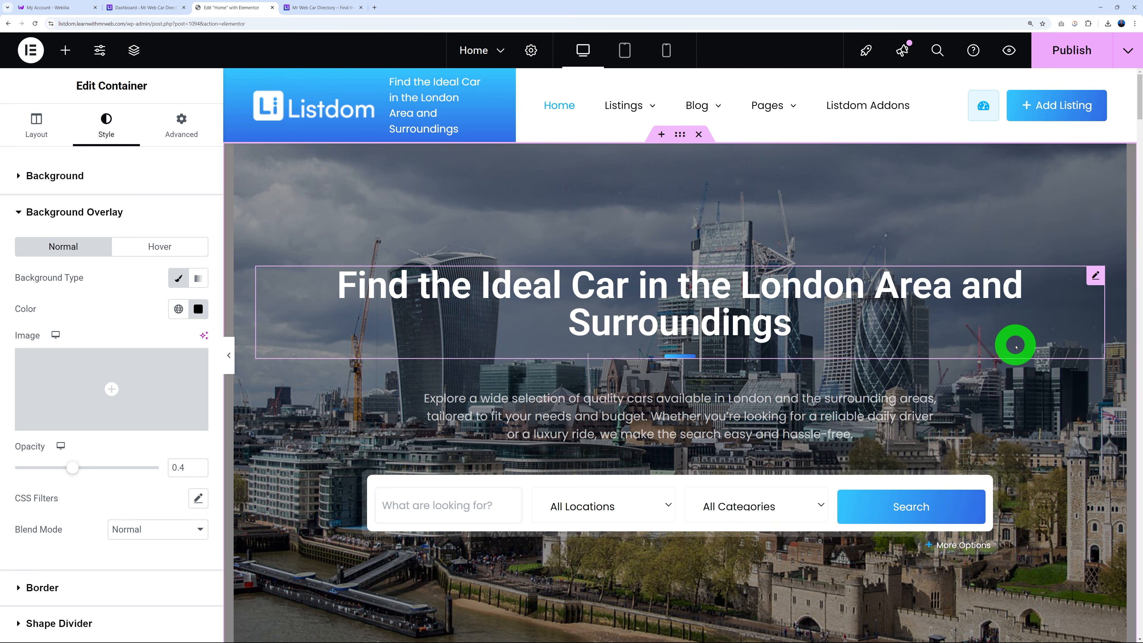
Inspect the search bar and listings grid shortcodes, then switch to the WordPress Dashboard.
scroll(1015, 345, "down", 4)
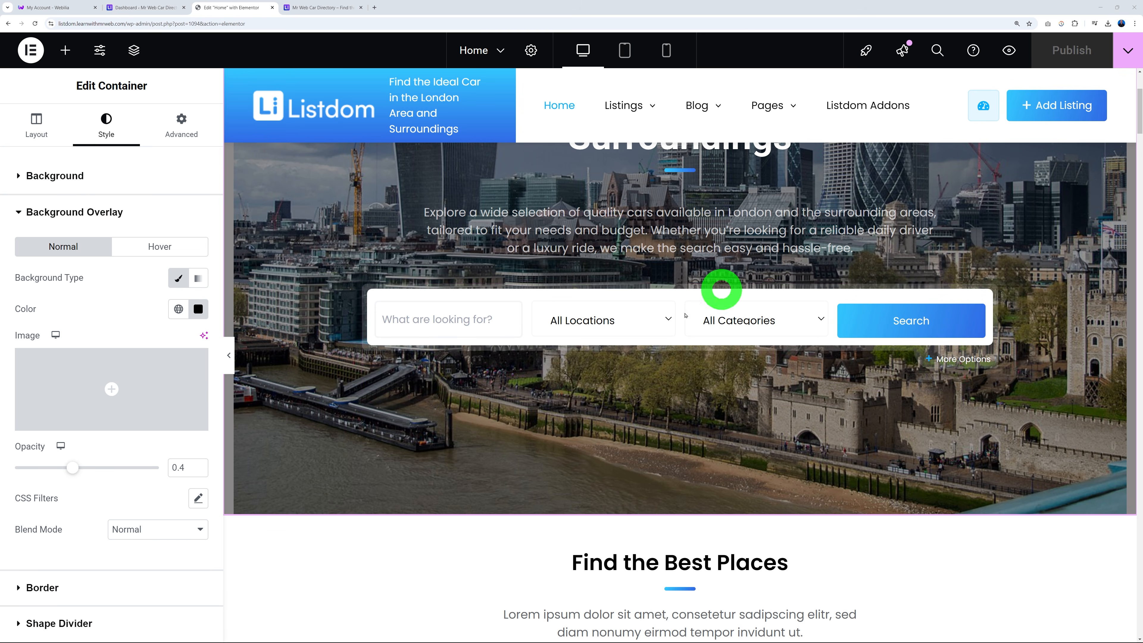
left_click(989, 295)
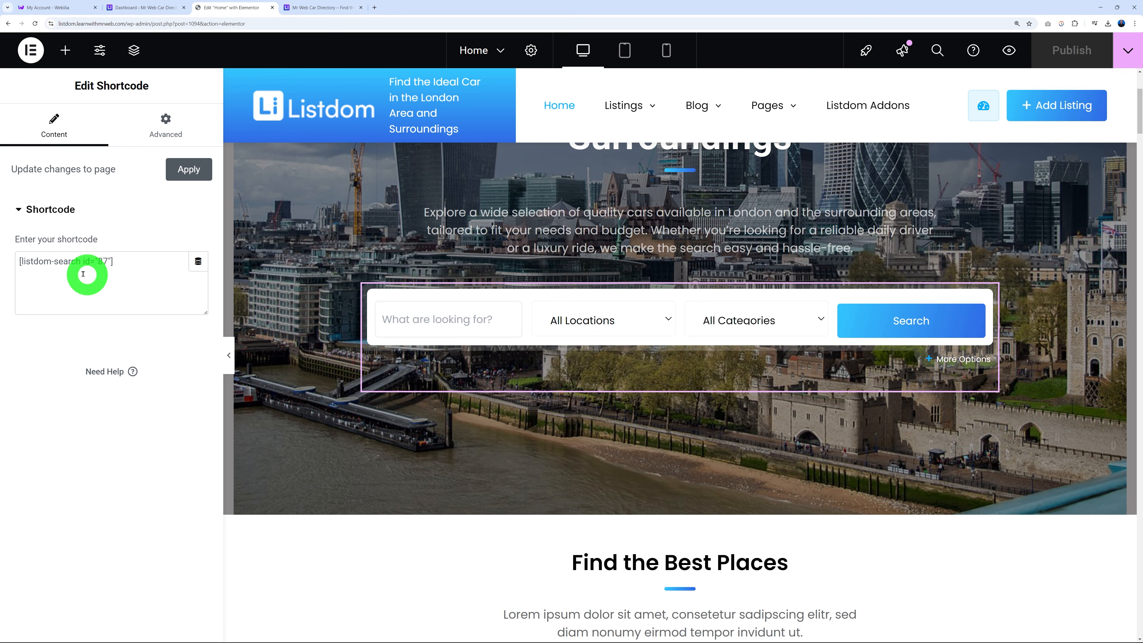
left_click_drag(21, 261, 126, 280)
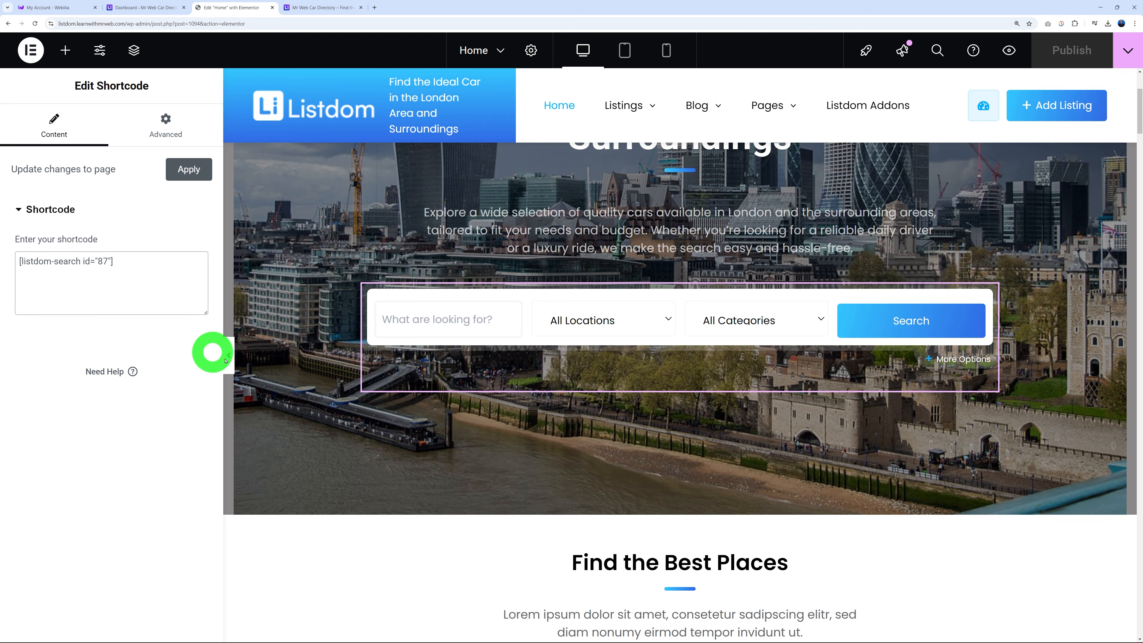
scroll(945, 385, "down", 5)
scroll(954, 387, "down", 3)
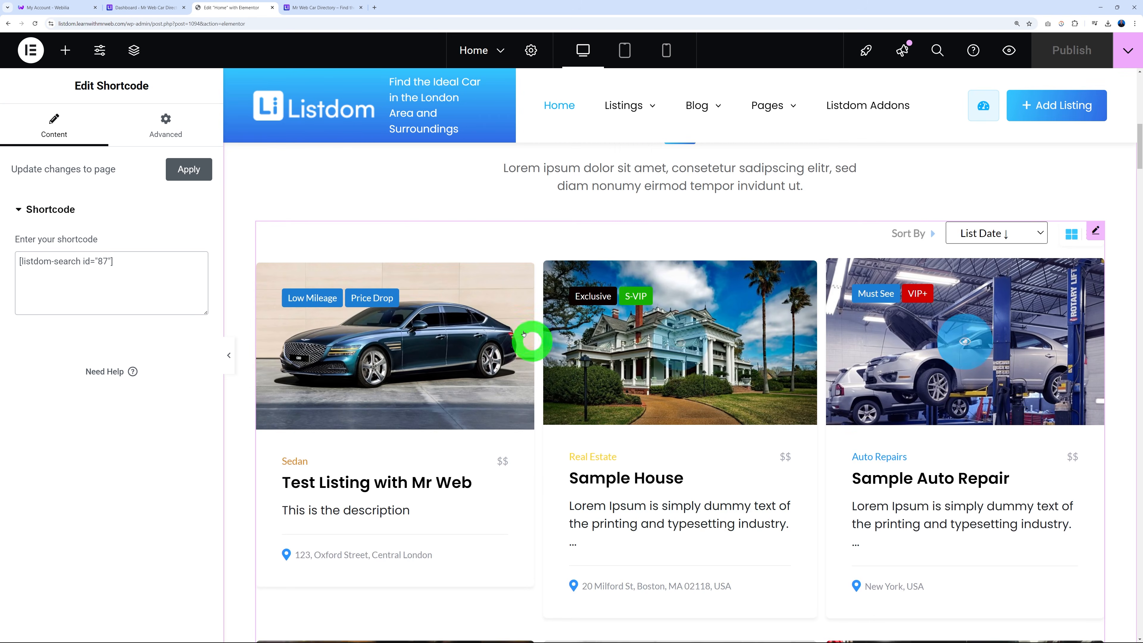
left_click(413, 240)
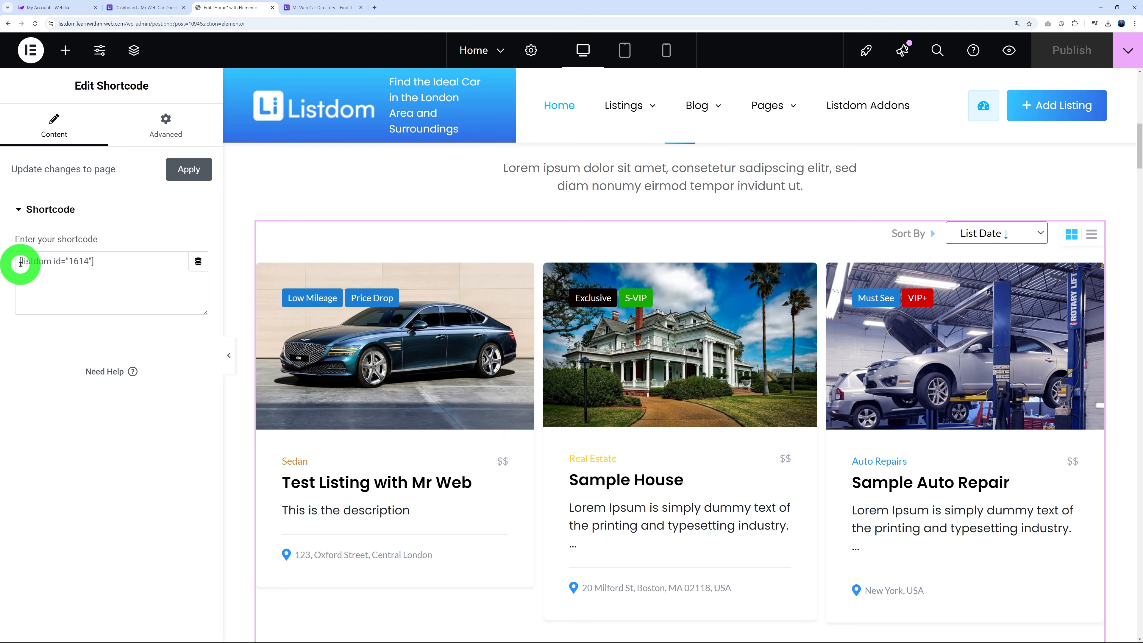
left_click_drag(21, 263, 118, 259)
left_click(104, 274)
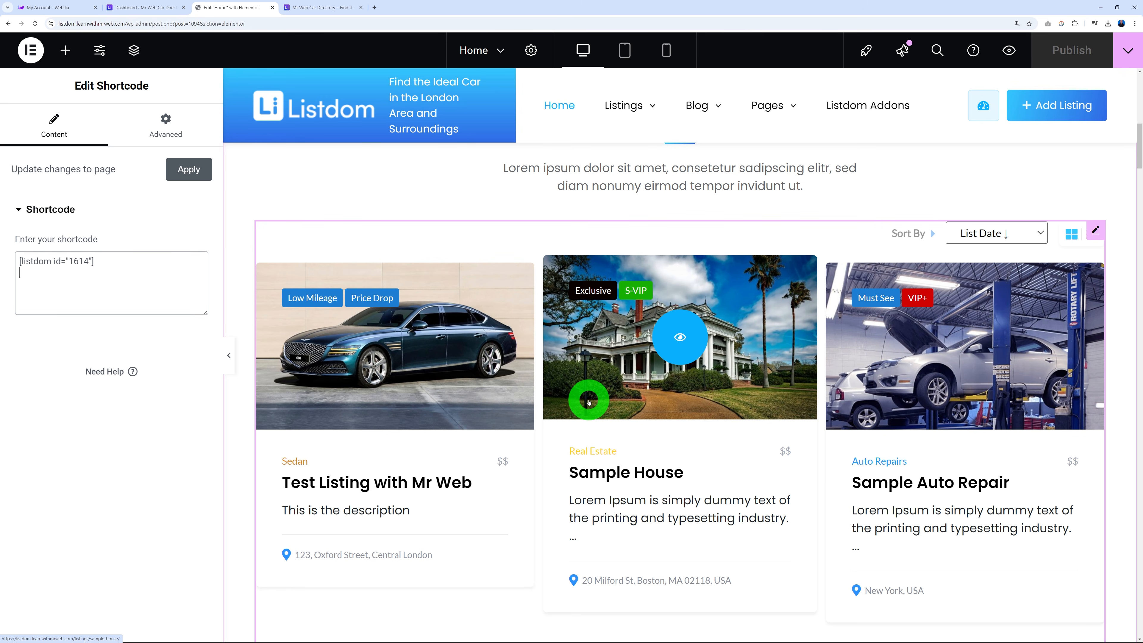
left_click(134, 8)
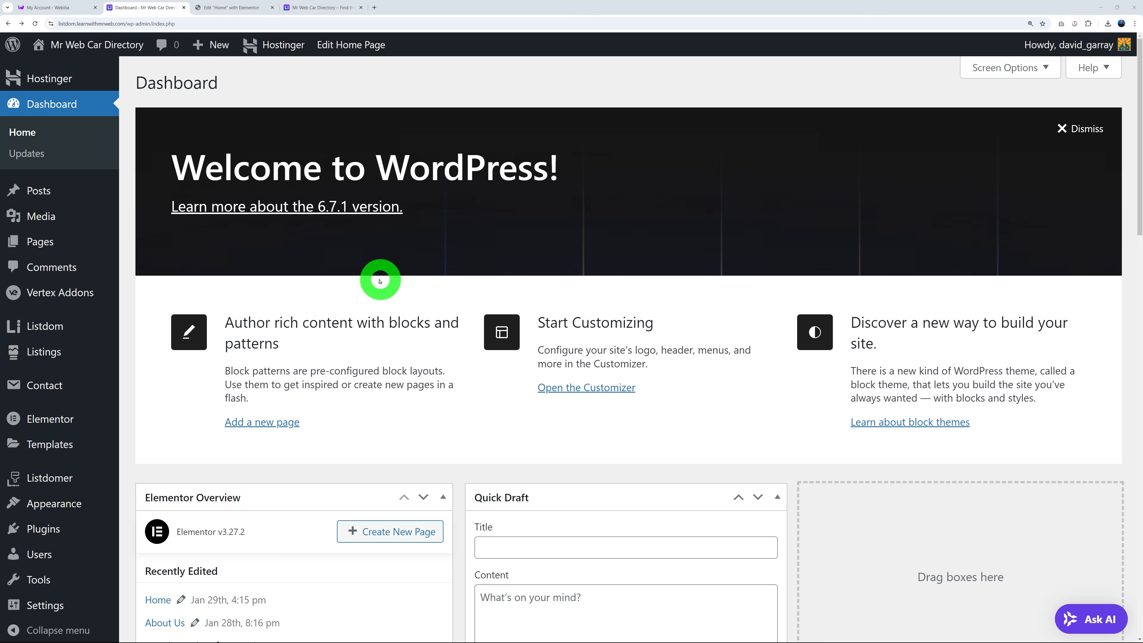
Open Listdom's Search and Filter Builder list and inspect the Skins Default Search shortcode.
mouse_move(41, 326)
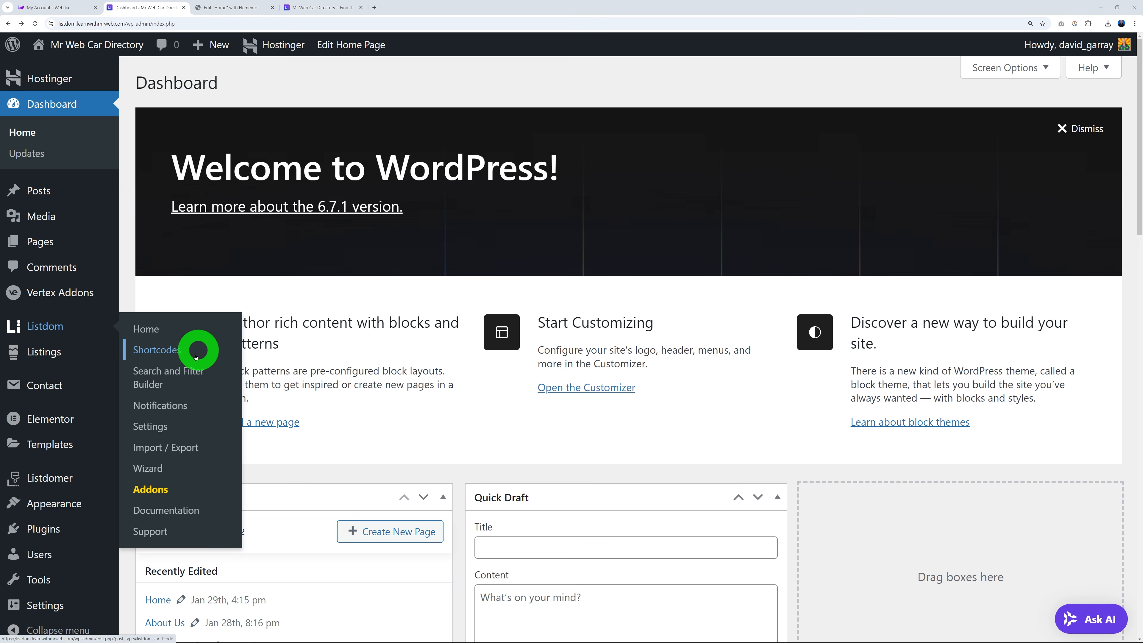
left_click(153, 384)
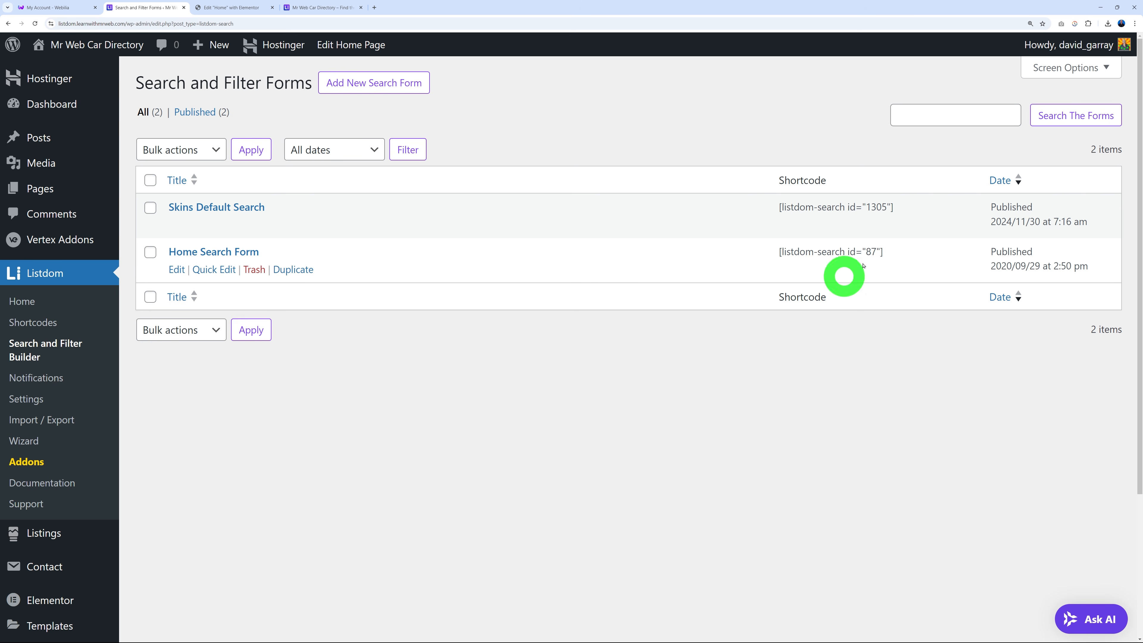
left_click(781, 208)
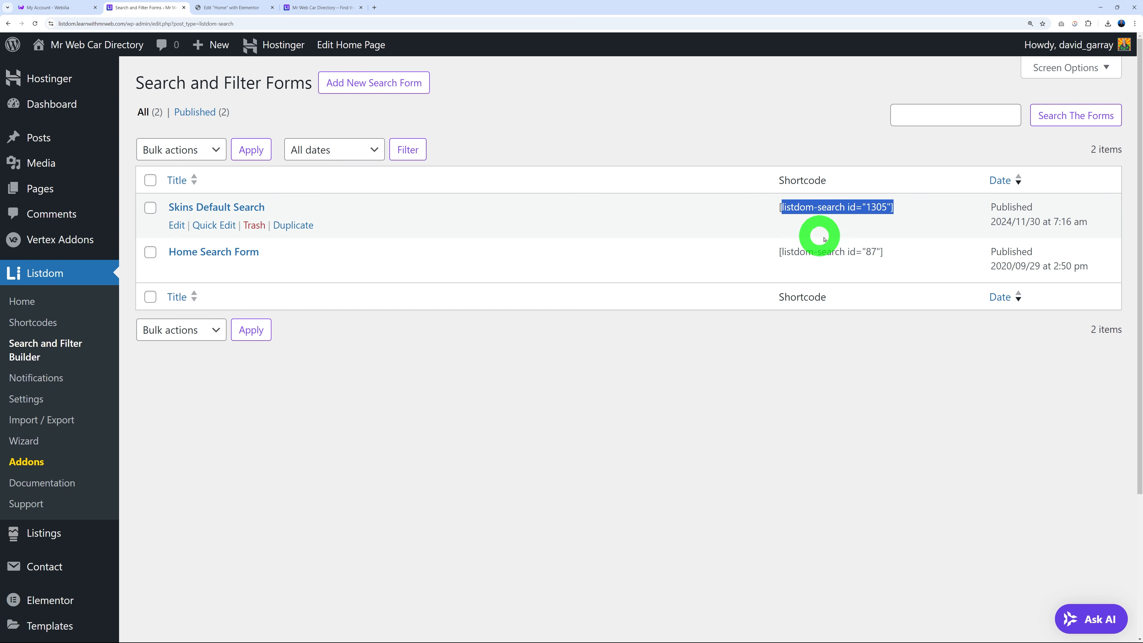
left_click(767, 404)
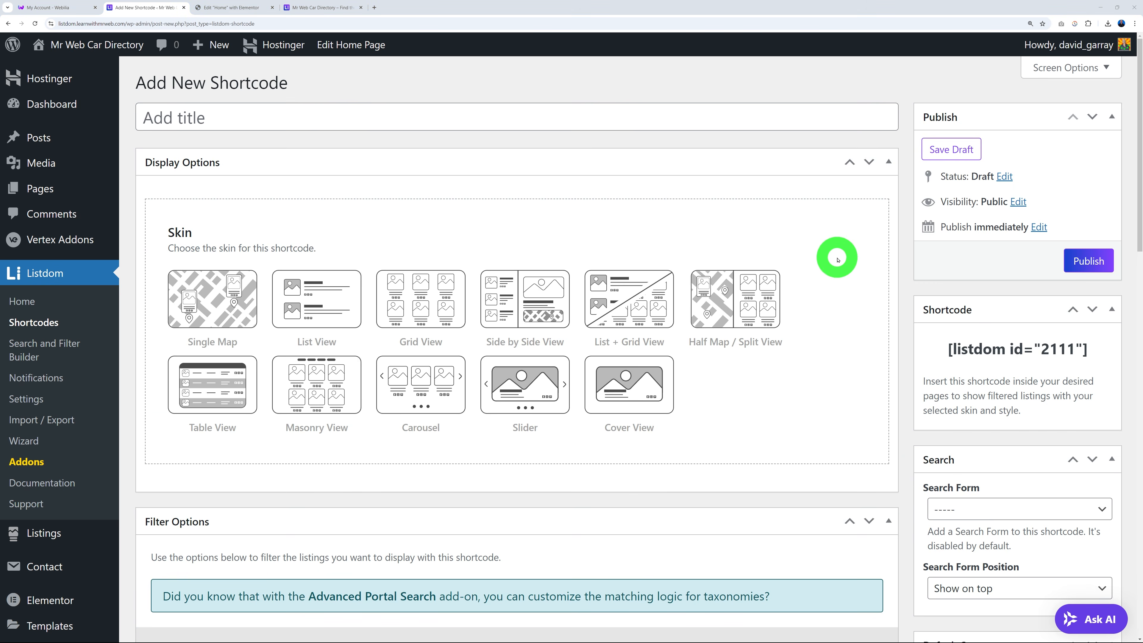
left_click(244, 119)
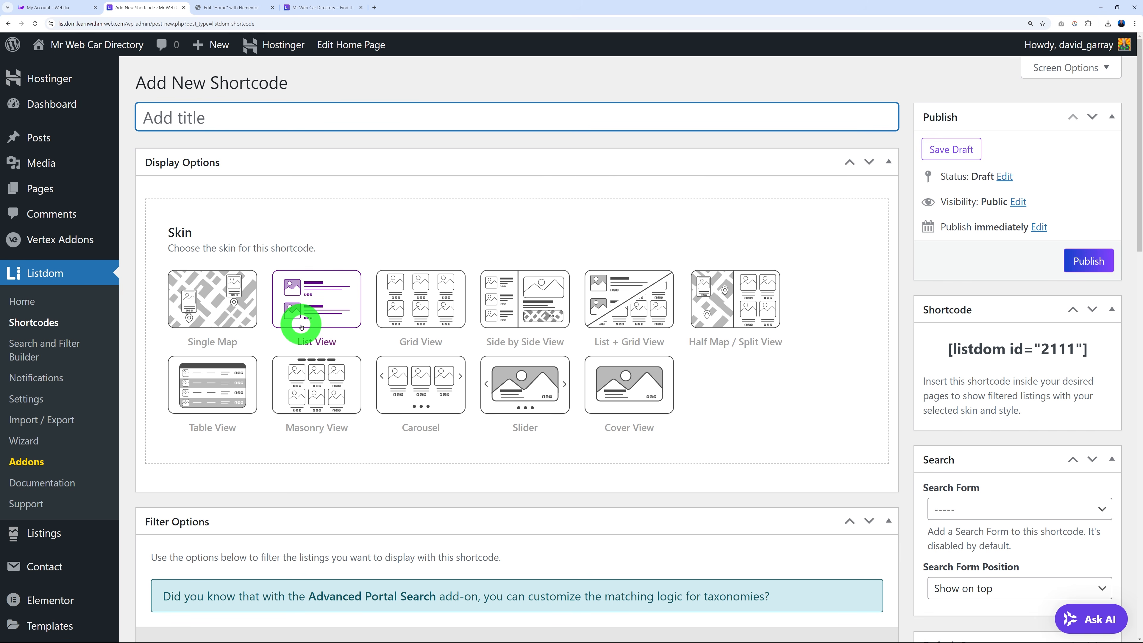
left_click(221, 321)
left_click(334, 297)
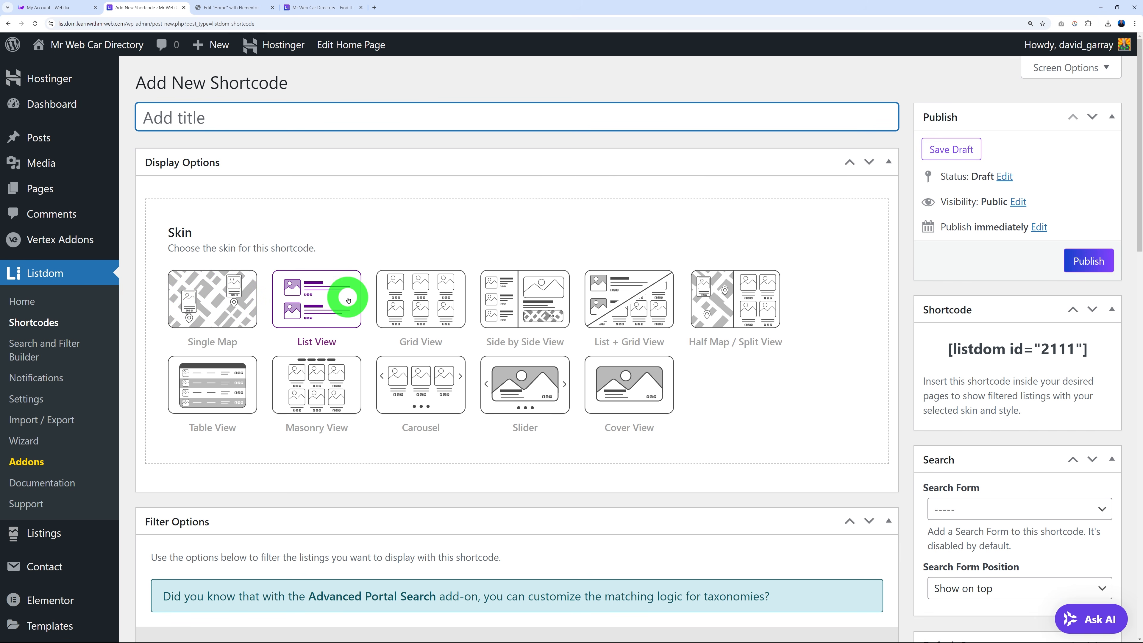
left_click(391, 305)
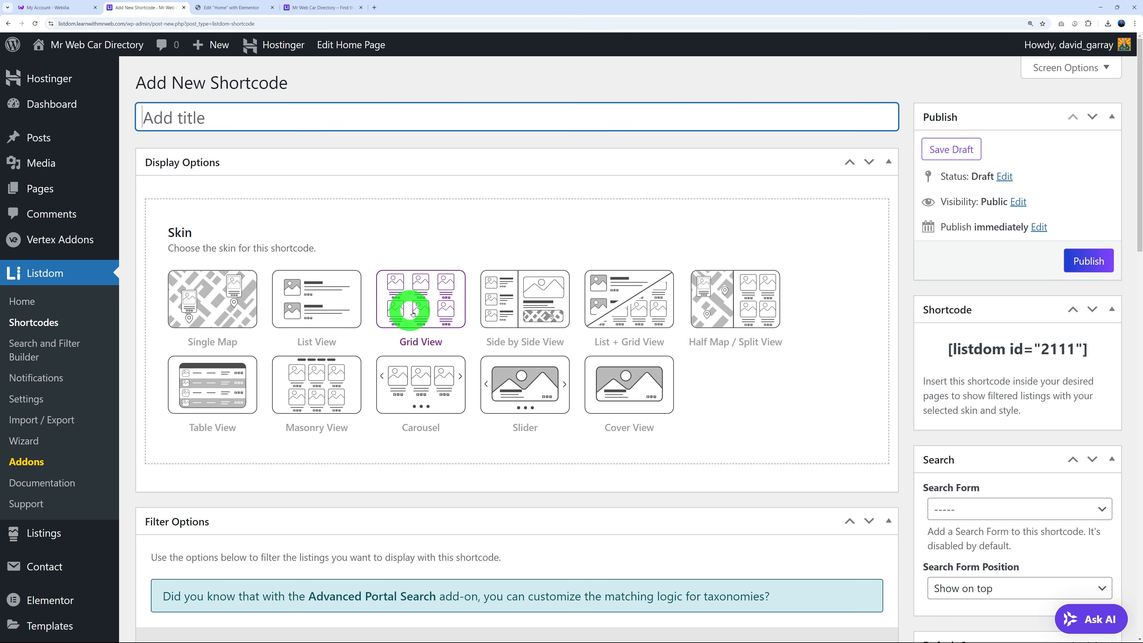
left_click(526, 308)
left_click(603, 303)
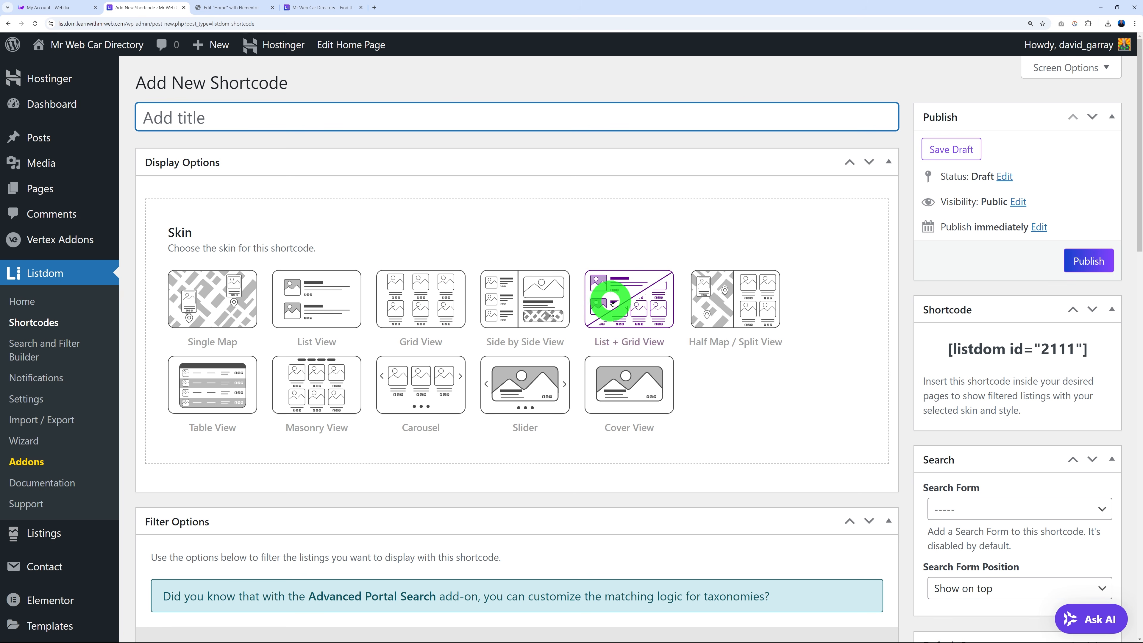
left_click(712, 309)
left_click(207, 396)
left_click(327, 401)
left_click(402, 385)
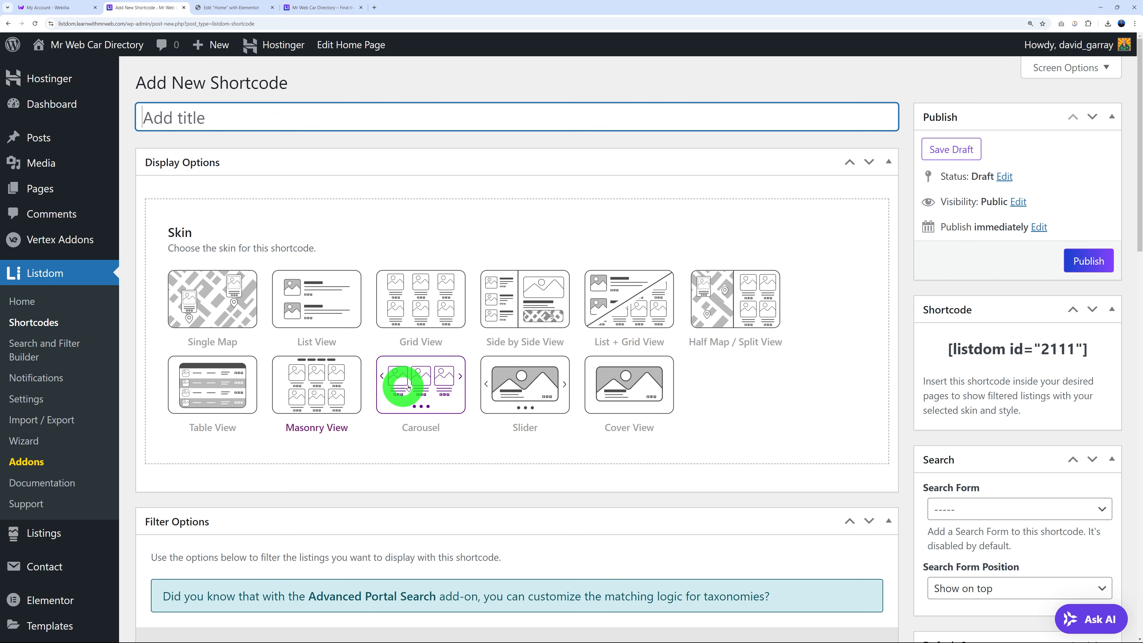
left_click(489, 395)
left_click(637, 397)
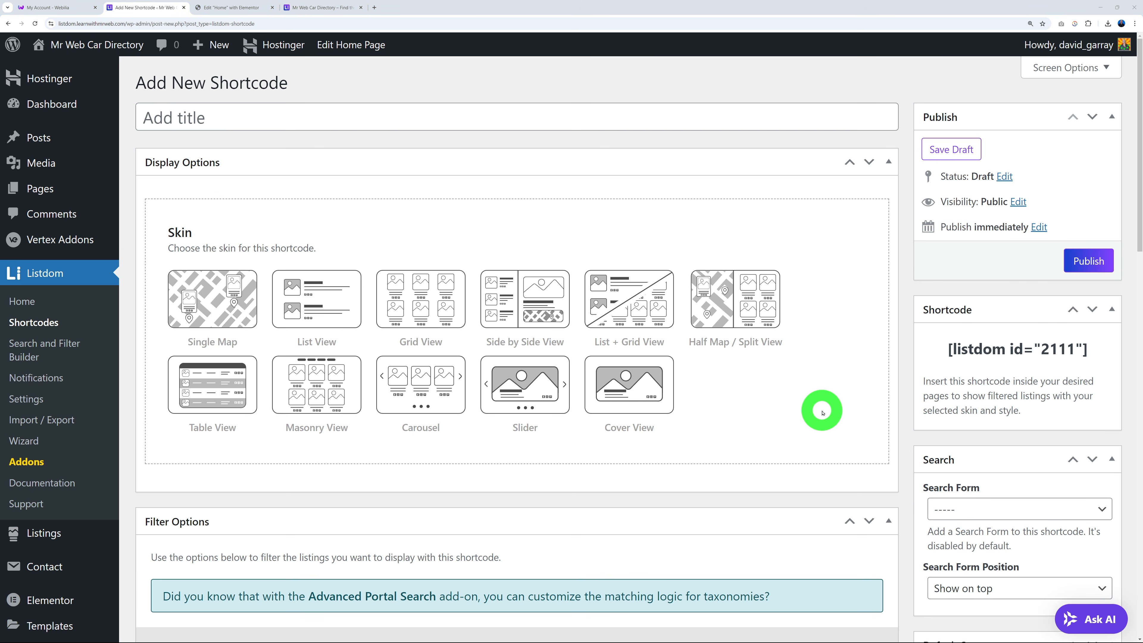
scroll(822, 412, "down", 9)
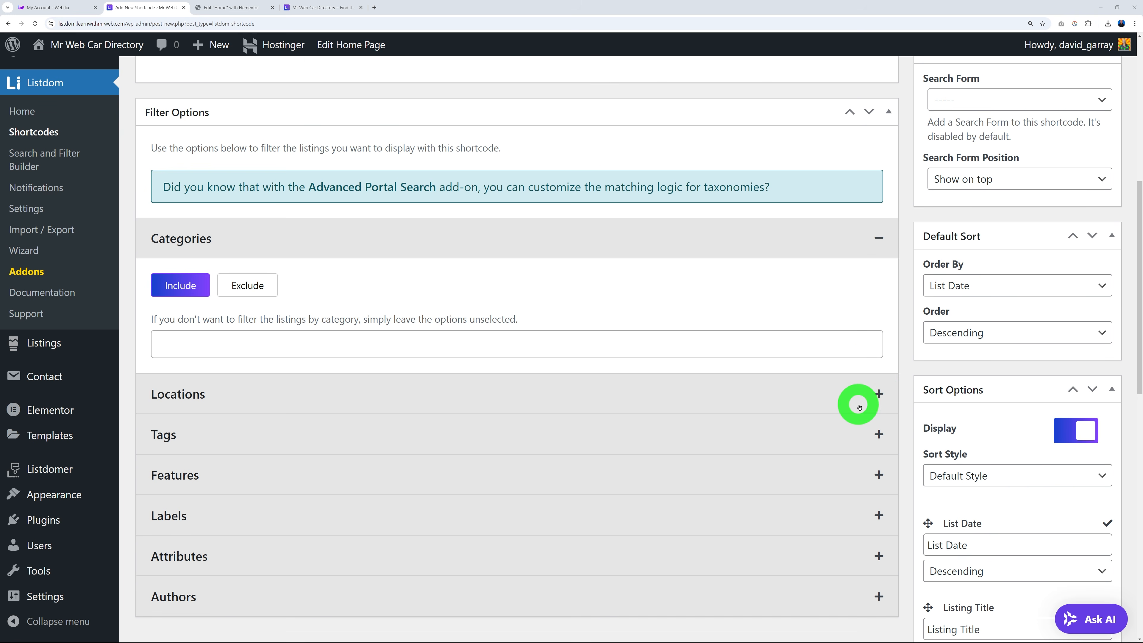
scroll(895, 395, "up", 5)
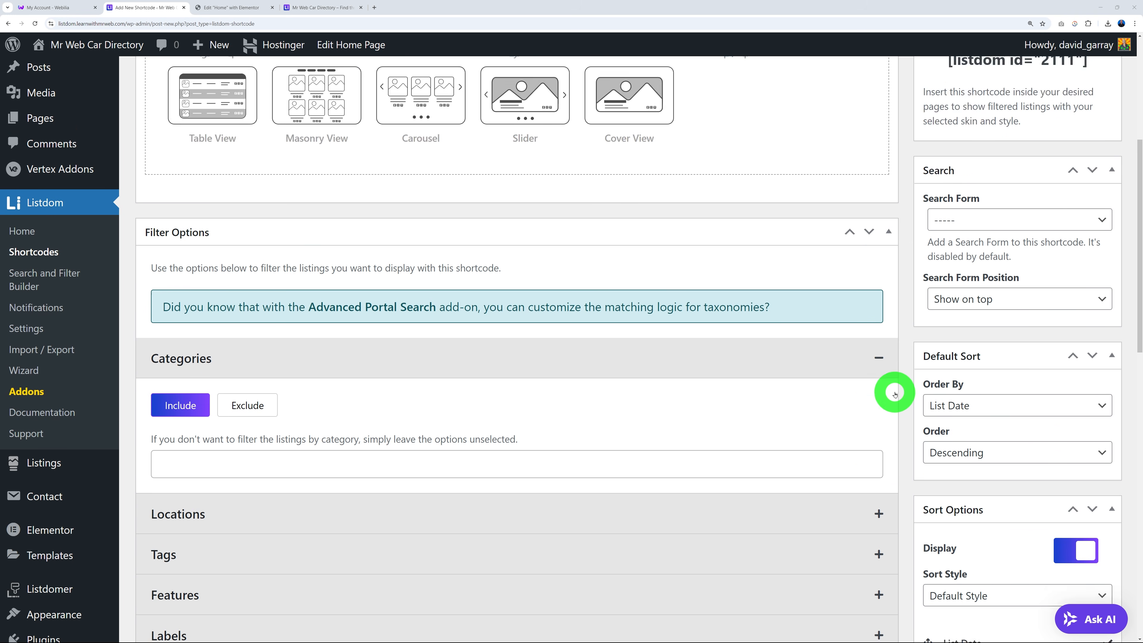
scroll(895, 393, "down", 6)
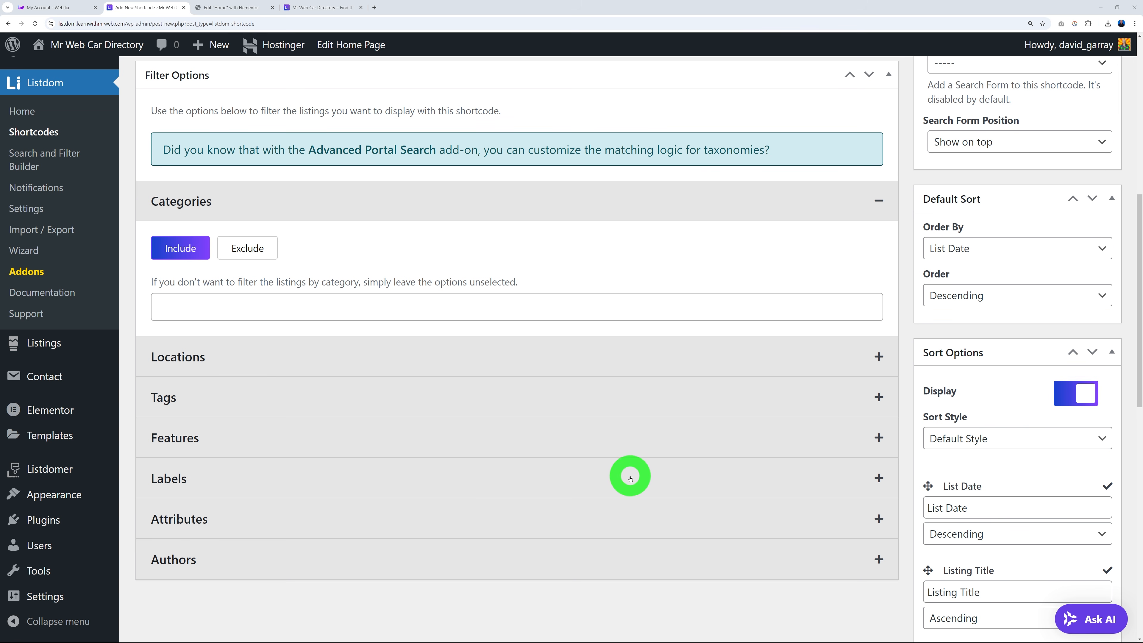
scroll(664, 461, "up", 5)
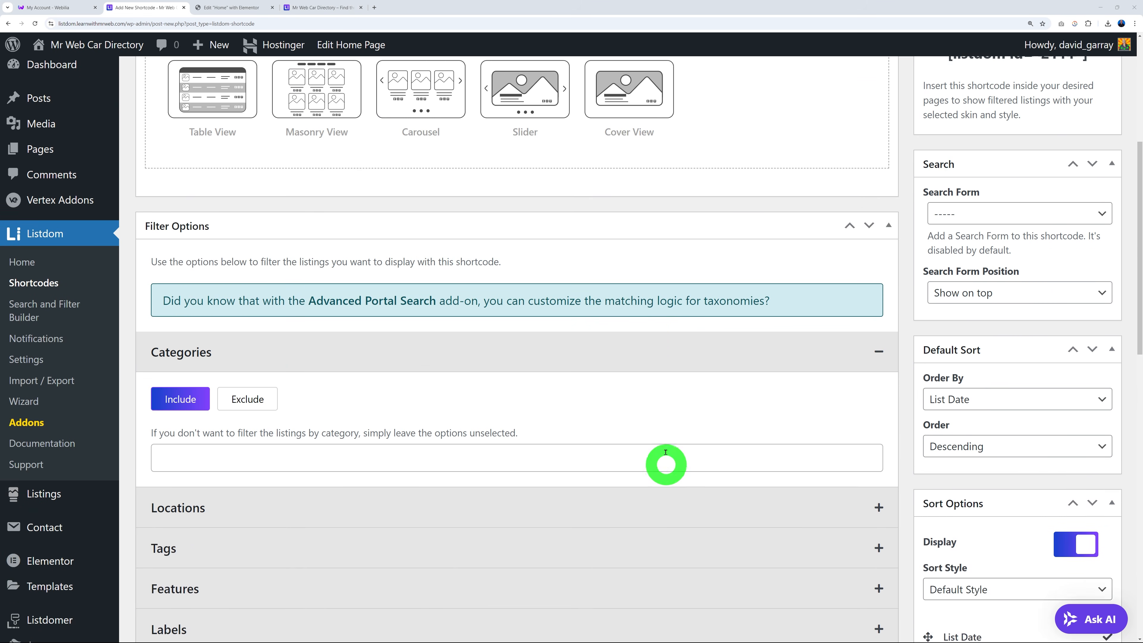
scroll(671, 455, "up", 2)
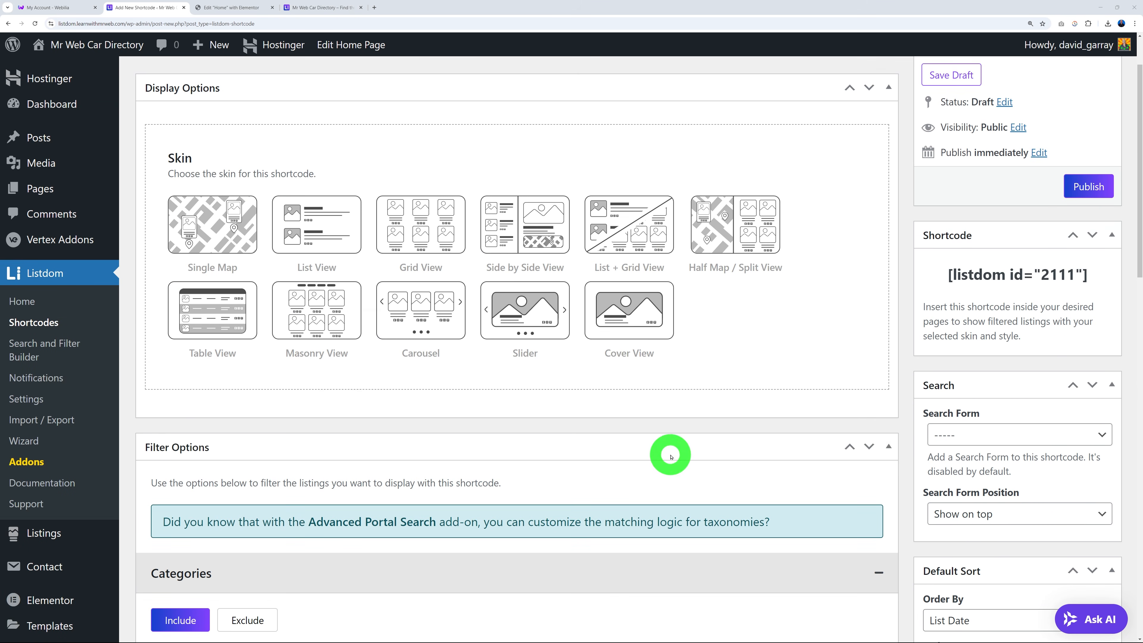
Scroll through the live home page's 'Find the Best Places' listing cards, sorted by List Date.
left_click(306, 7)
scroll(999, 332, "down", 7)
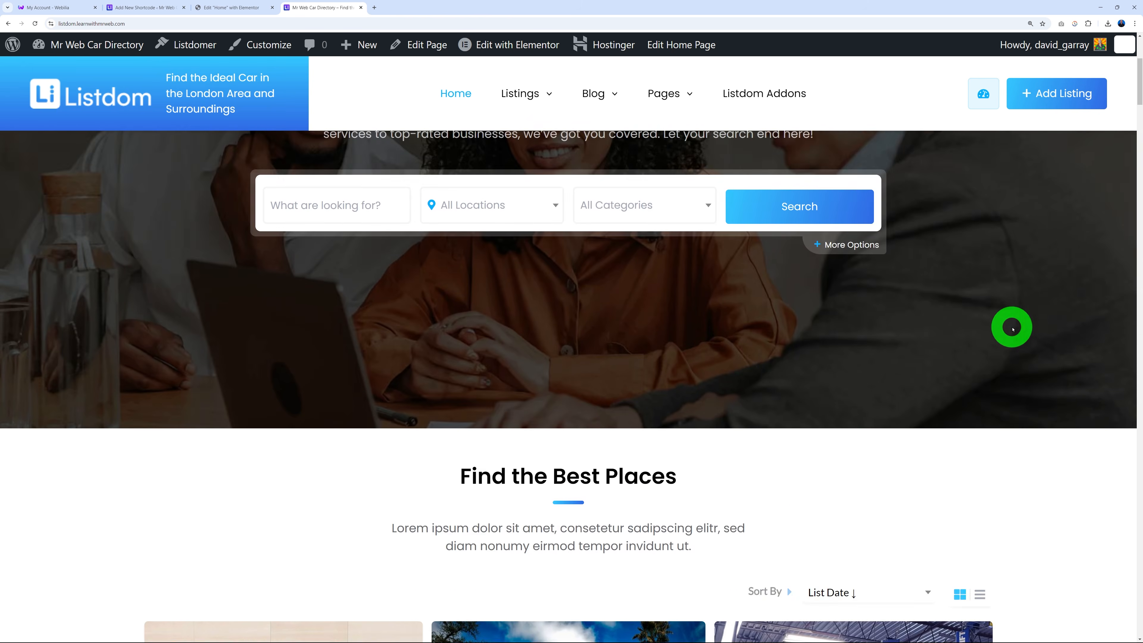
scroll(964, 321, "down", 6)
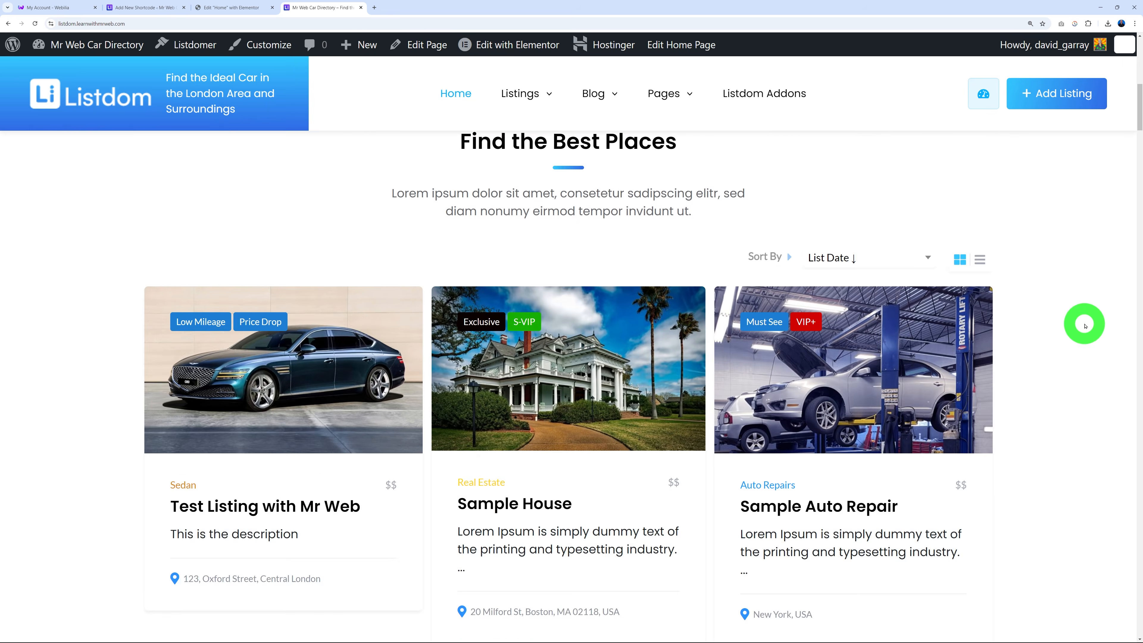
scroll(1086, 325, "up", 5)
scroll(1079, 325, "down", 10)
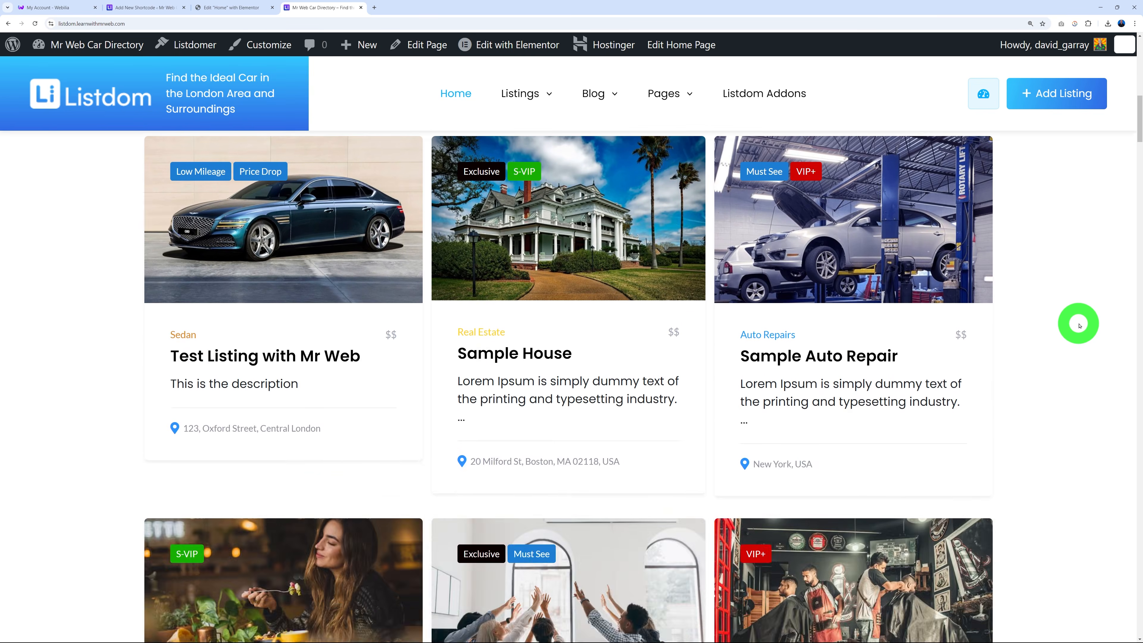
scroll(1079, 325, "down", 10)
scroll(1077, 324, "up", 5)
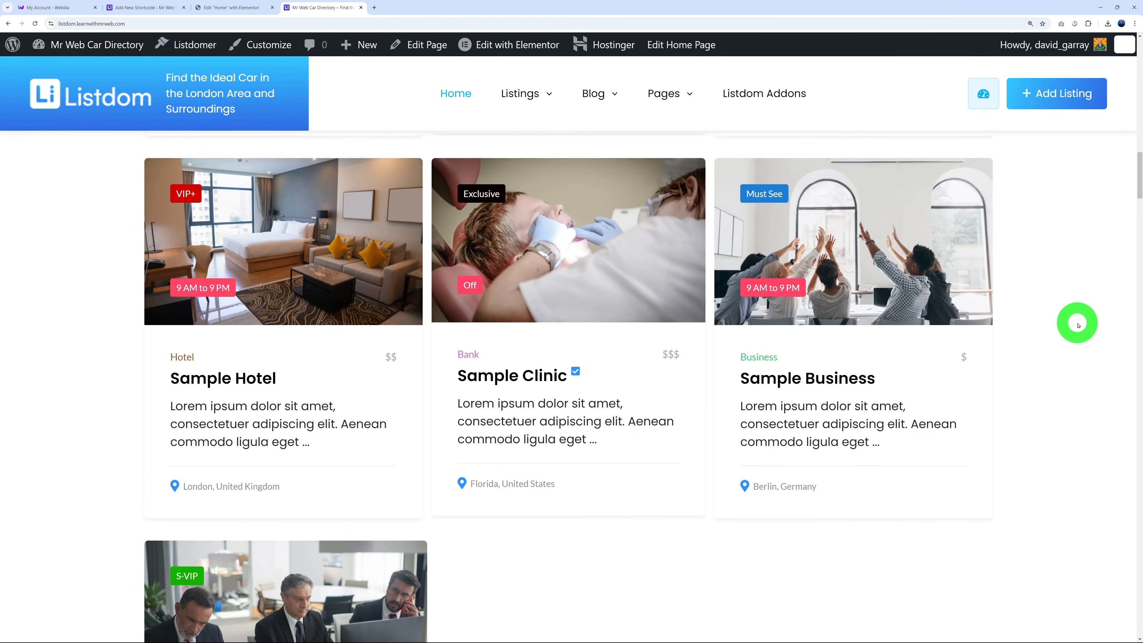
scroll(1077, 324, "up", 13)
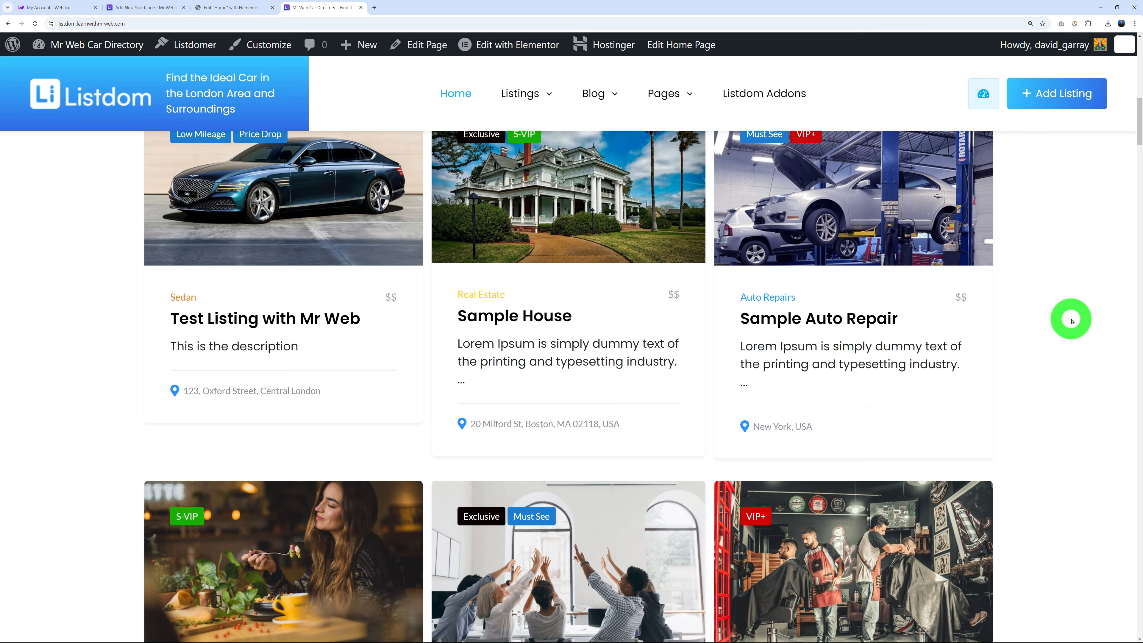
scroll(1054, 304, "up", 2)
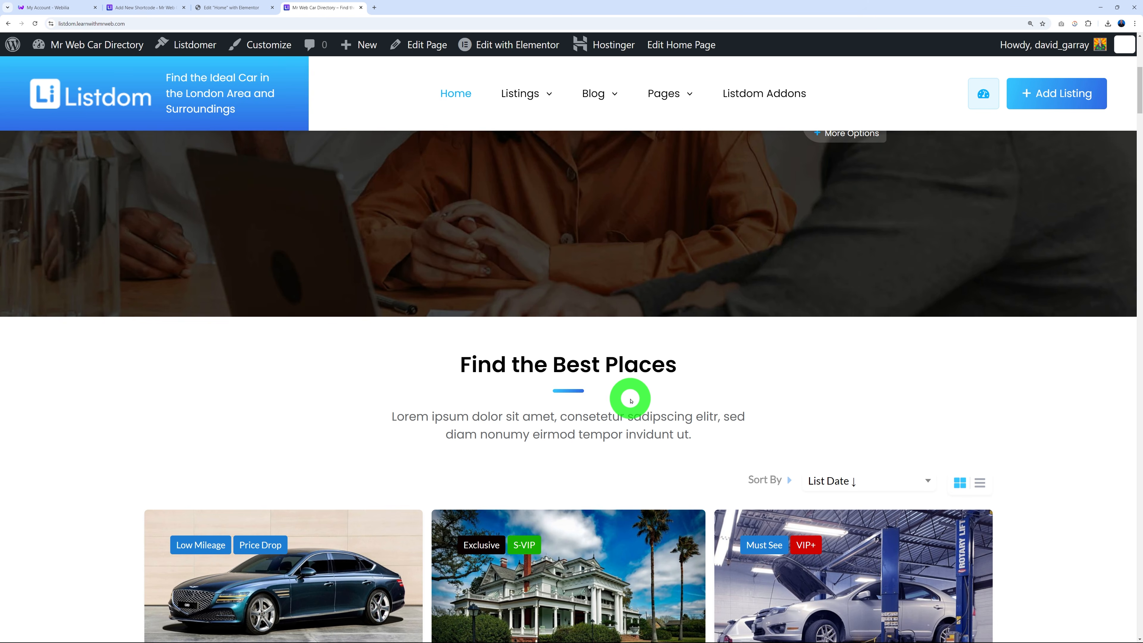
left_click(140, 8)
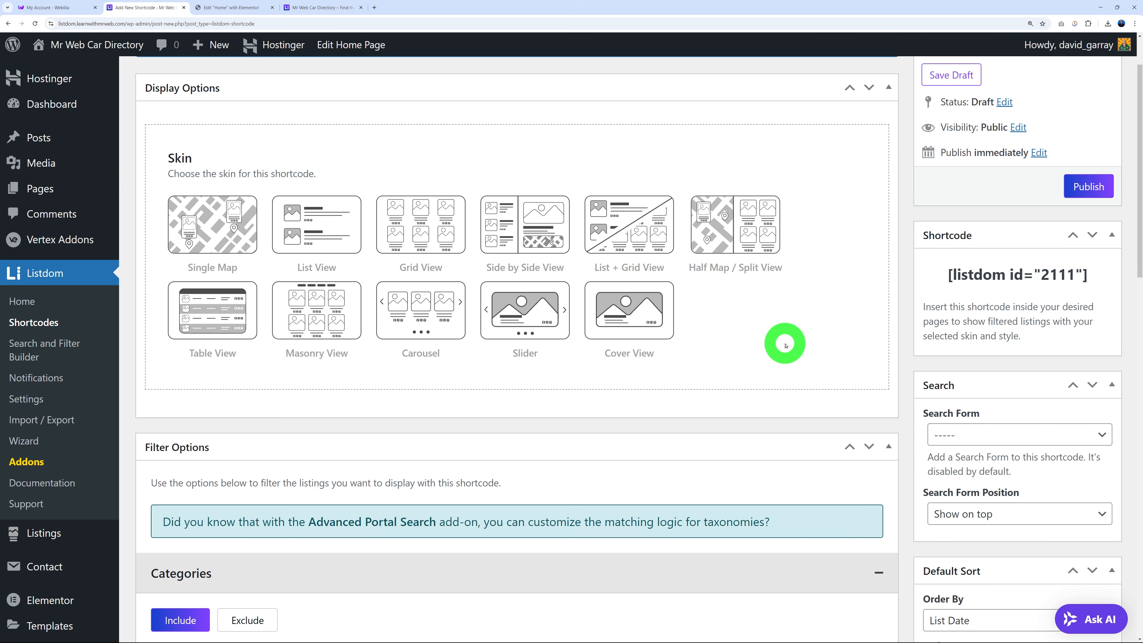
Use the Table View skin with Style 1, a limit of 8, and Load More Button pagination.
left_click(231, 341)
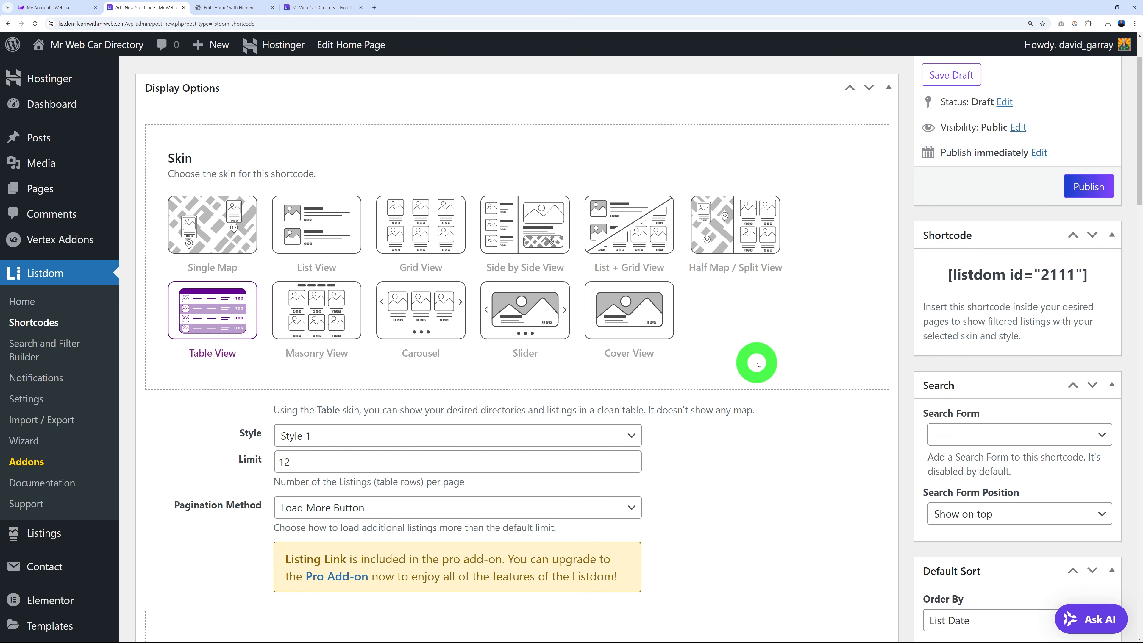
scroll(758, 365, "down", 2)
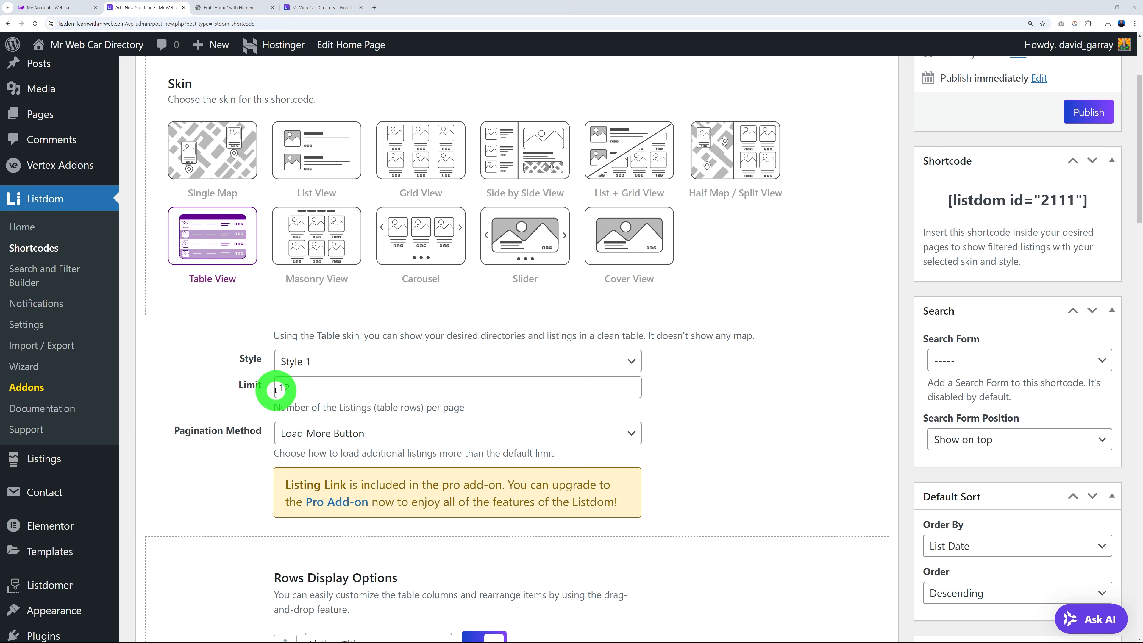
double_click(344, 386)
left_click(692, 414)
left_click(636, 360)
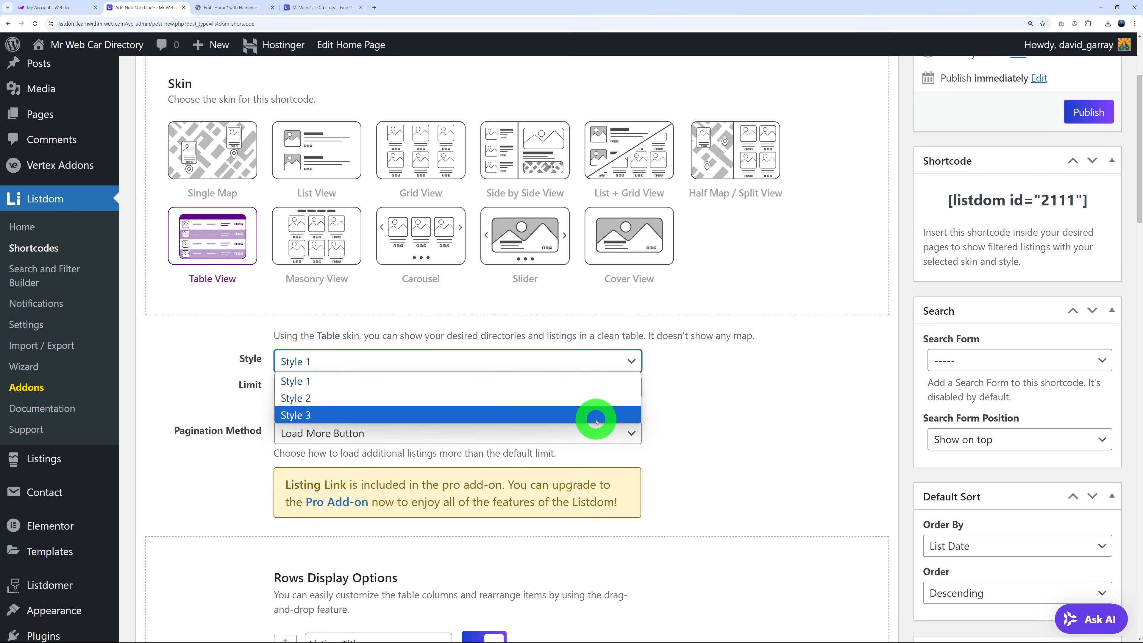
left_click(681, 379)
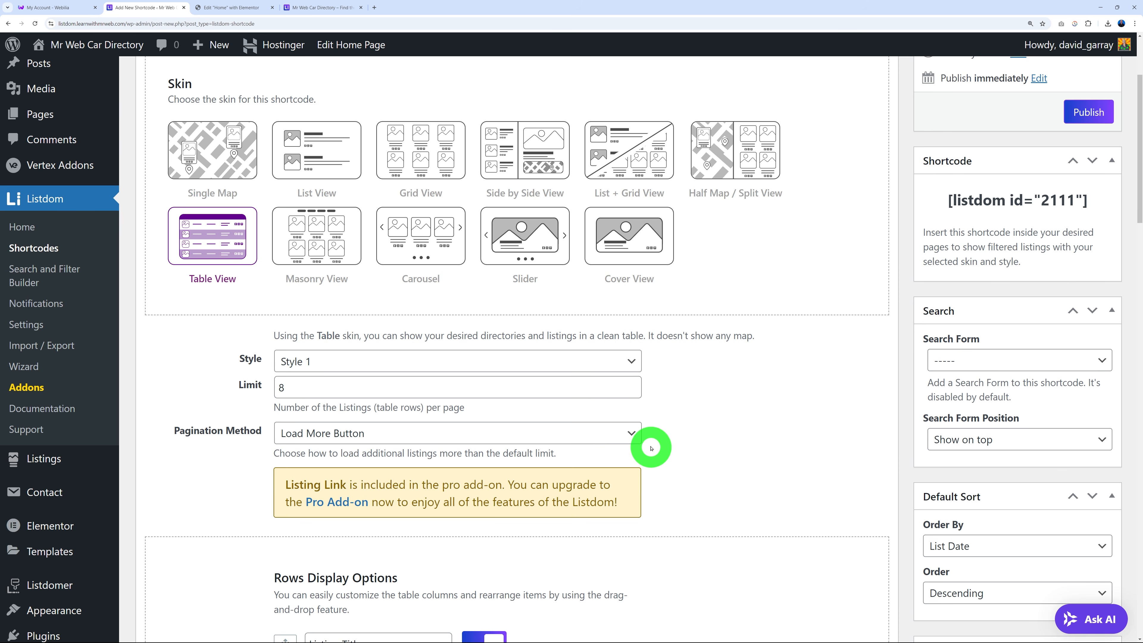
left_click(629, 432)
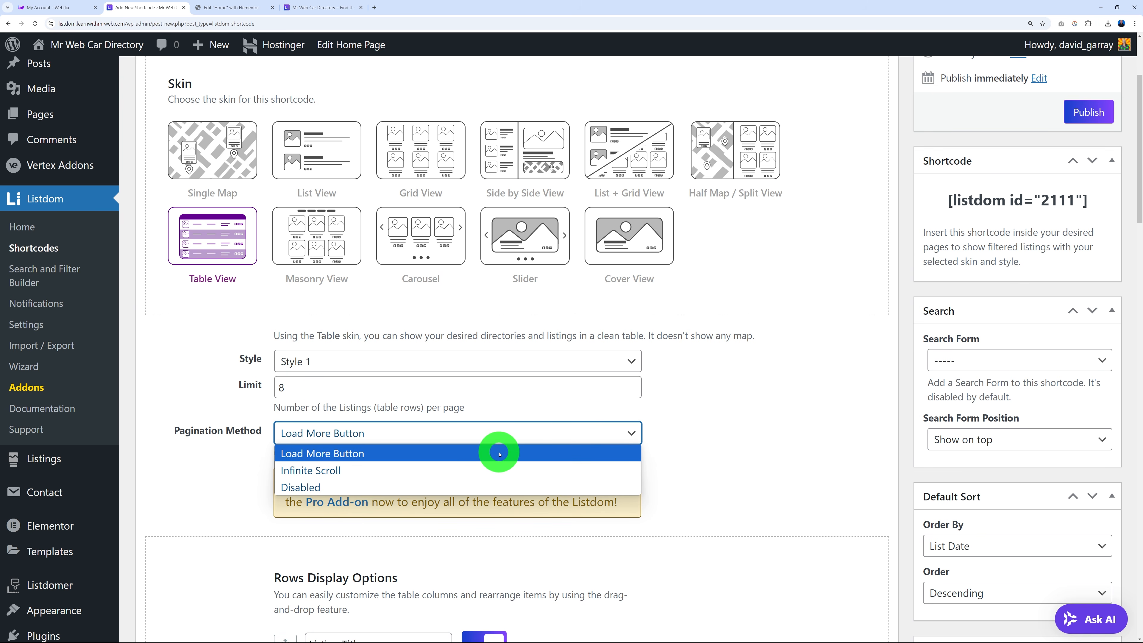
left_click(500, 454)
left_click(724, 441)
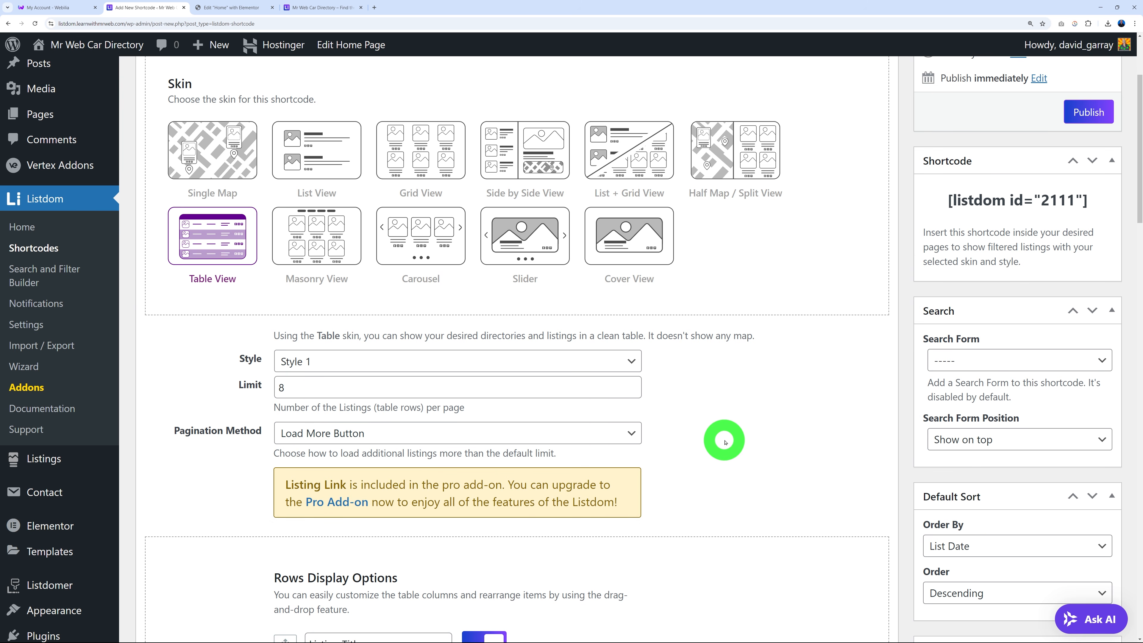
scroll(800, 408, "down", 8)
scroll(800, 409, "down", 2)
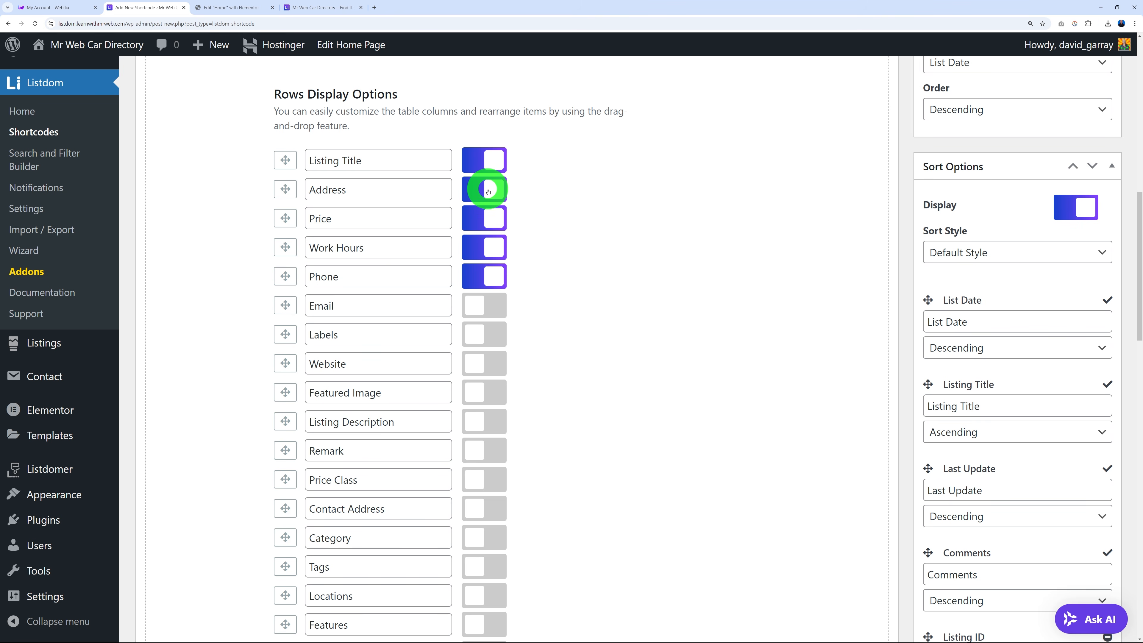
Turn off the Work Hours and Phone columns in Rows Display Options.
left_click(489, 248)
left_click(492, 276)
scroll(657, 342, "down", 1)
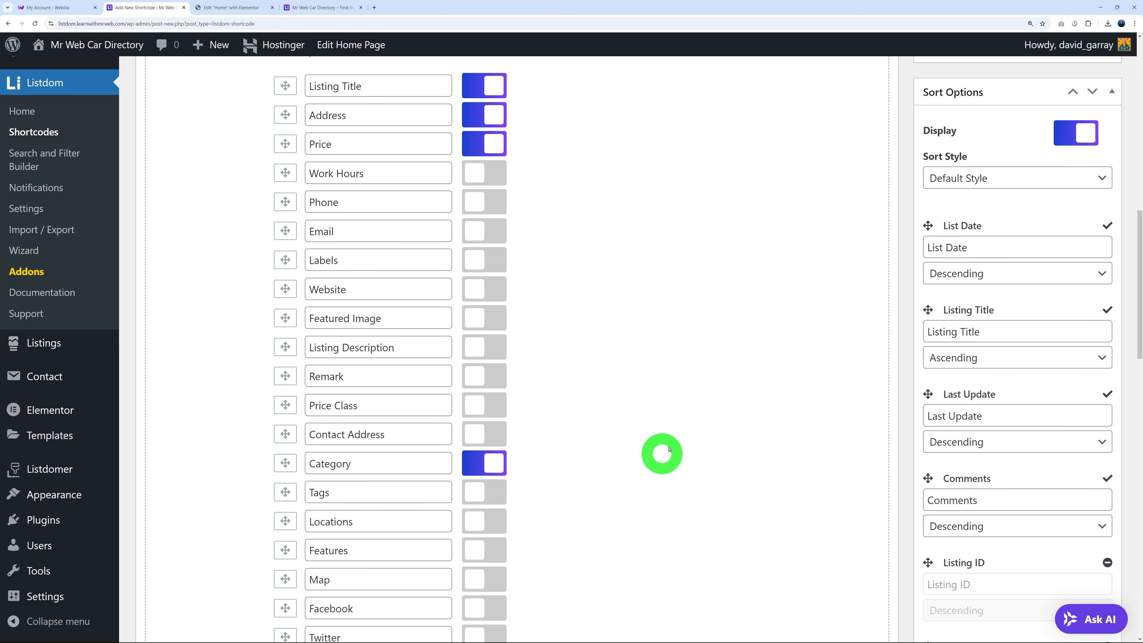
scroll(794, 381, "down", 13)
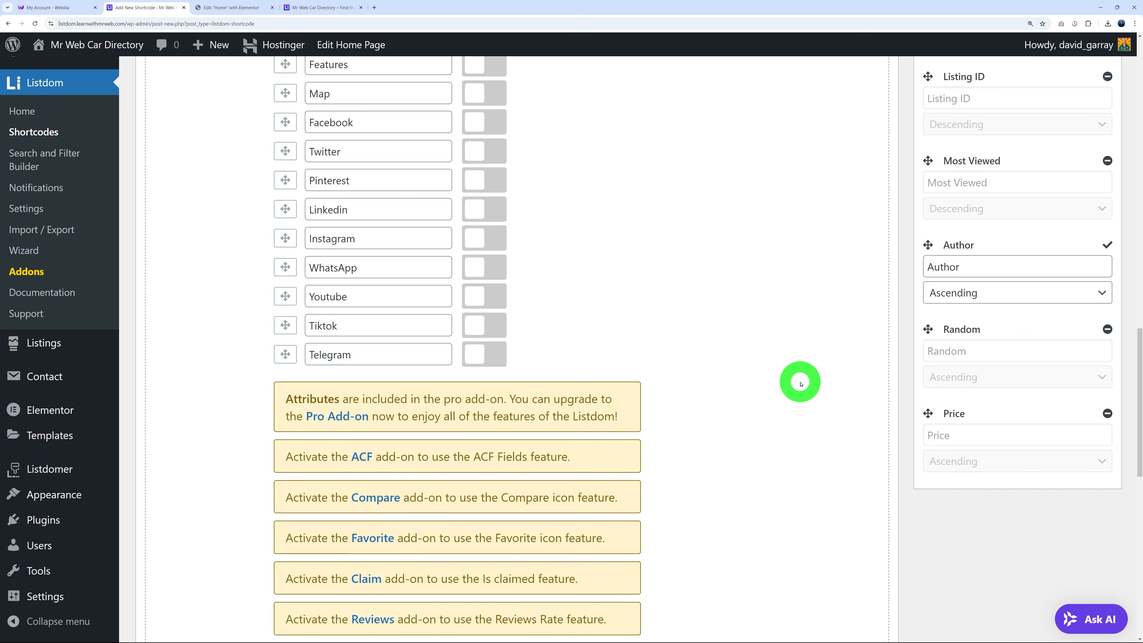
scroll(801, 386, "down", 3)
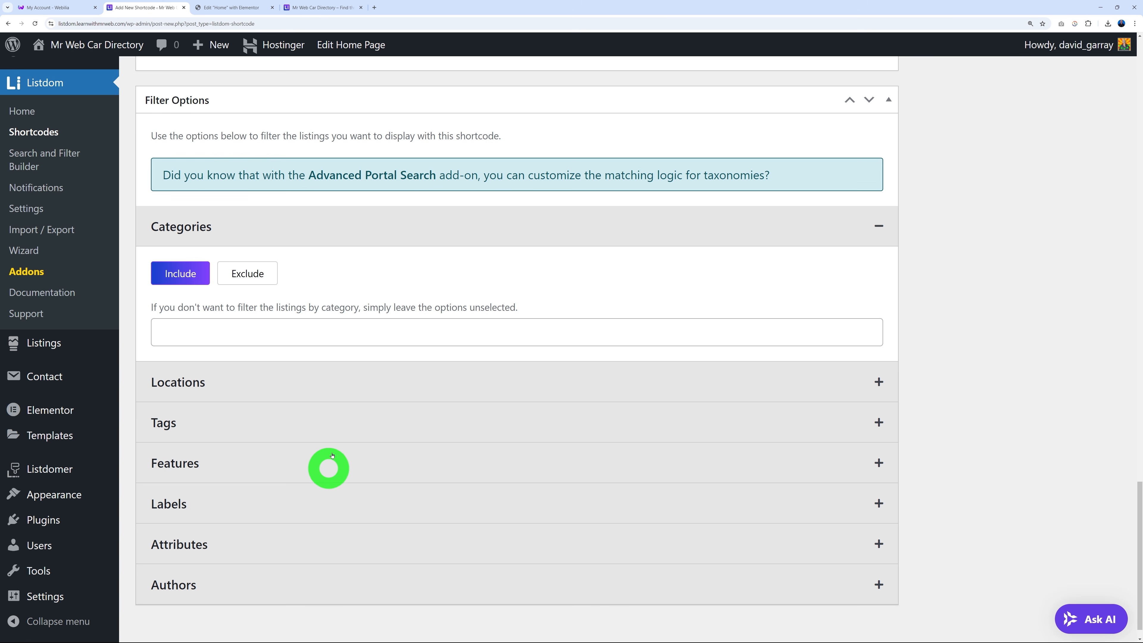
Set the Locations filter to include only London, and publish the shortcode.
left_click(273, 382)
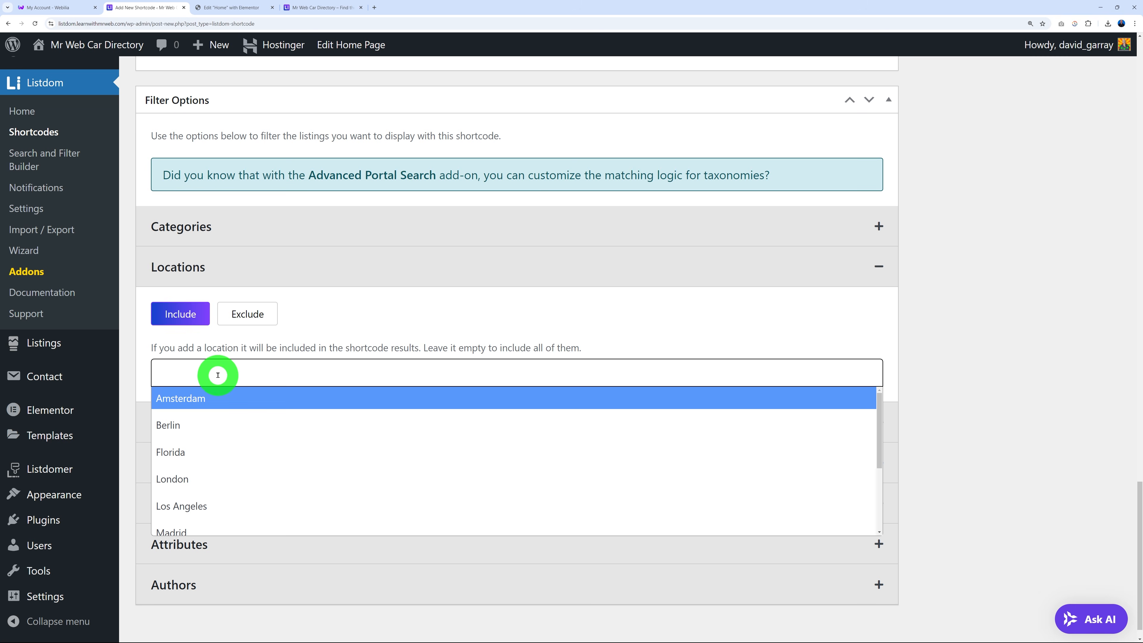
left_click(213, 478)
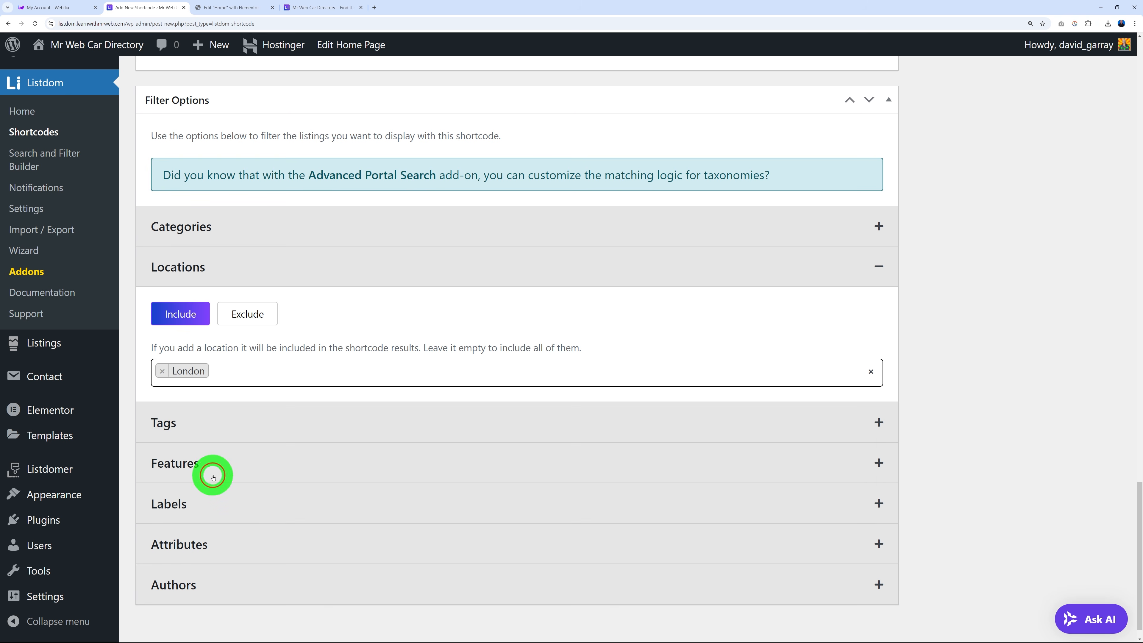
left_click(432, 321)
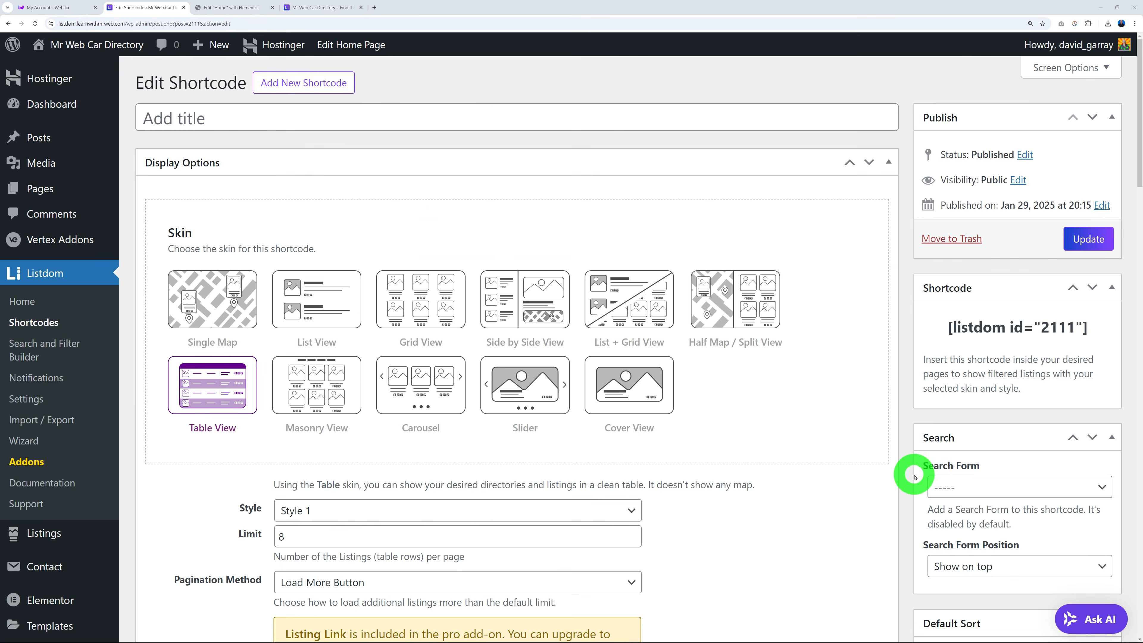
Title the shortcode 'Listings in the London Area', update it, and copy [listdom id="2111"].
left_click(403, 129)
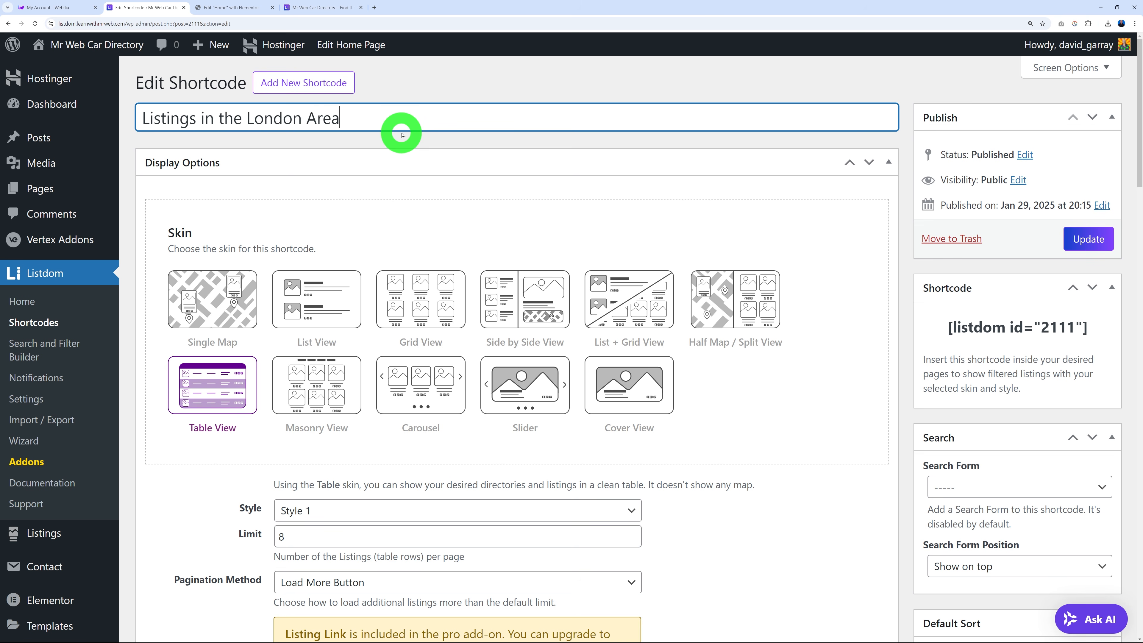
left_click(1085, 239)
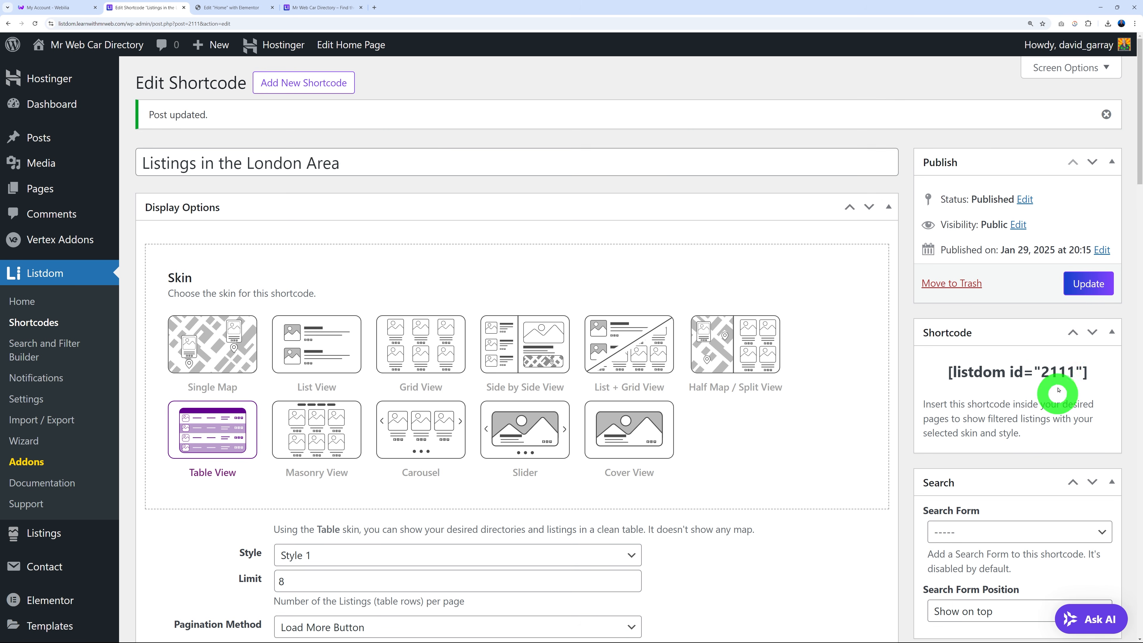
left_click_drag(948, 371, 1093, 380)
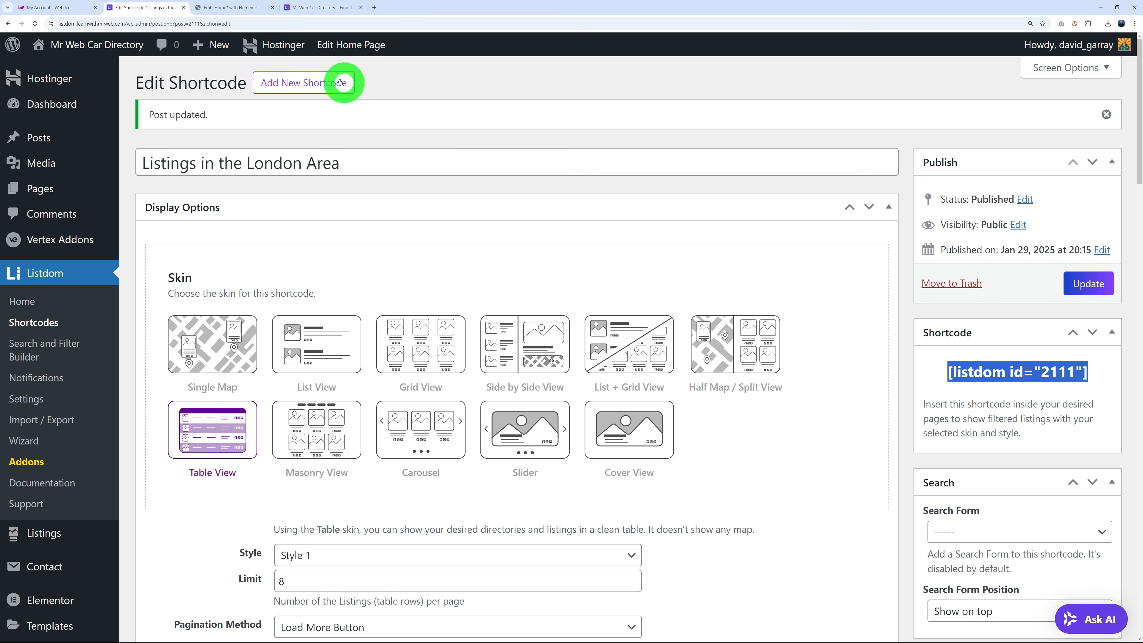
left_click(248, 8)
Insert a one-column Flexbox container directly below the London hero image.
scroll(662, 394, "up", 3)
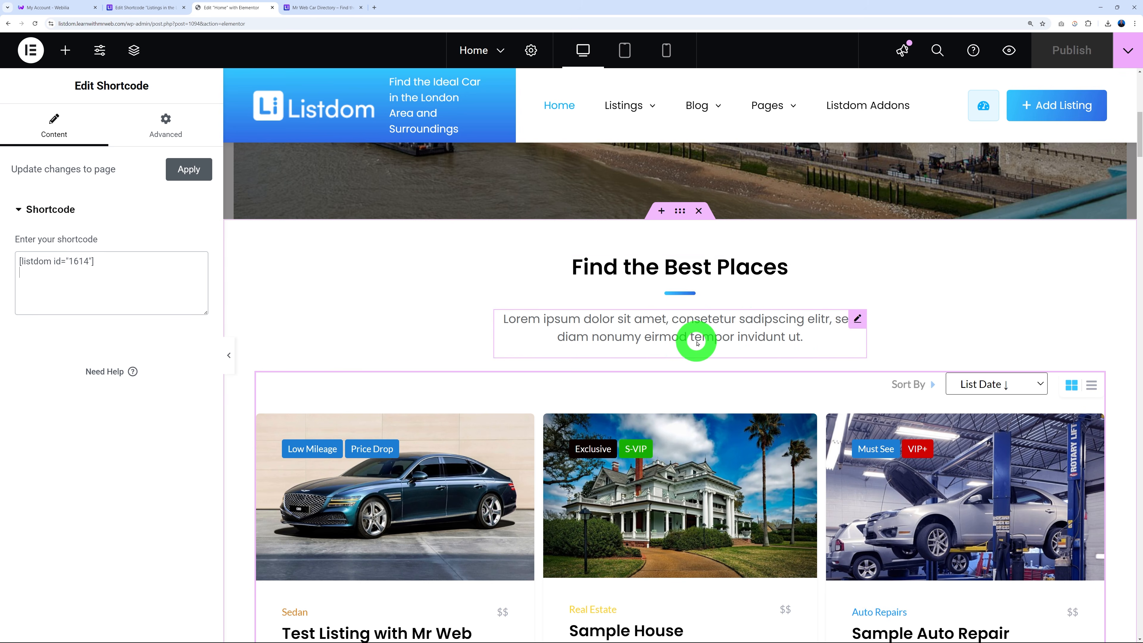
scroll(693, 338, "up", 2)
left_click(661, 284)
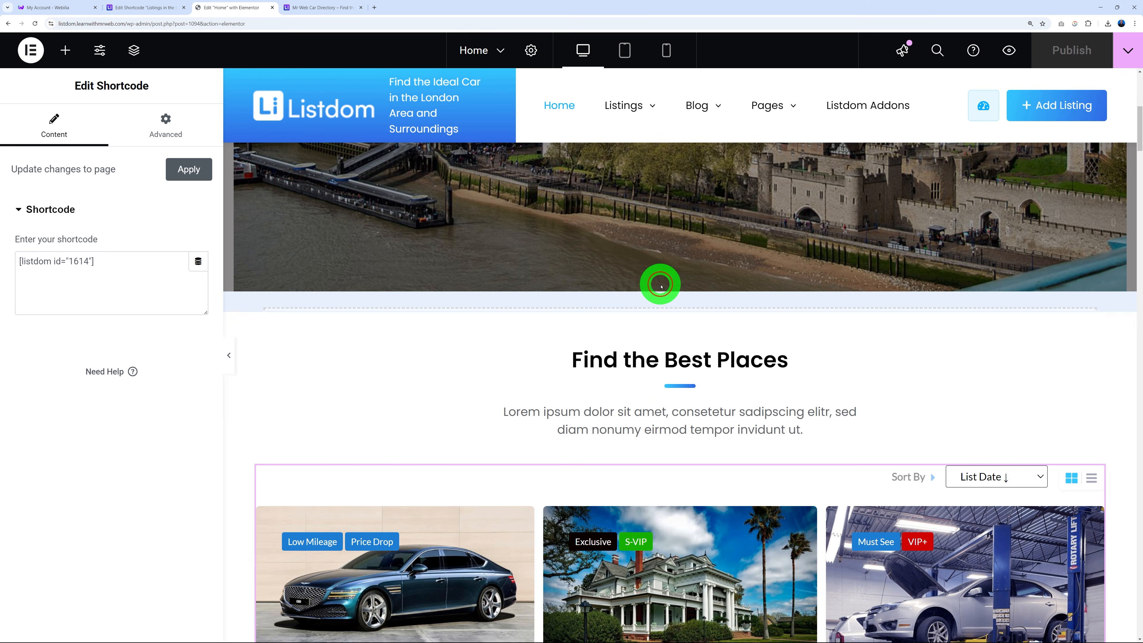
left_click(647, 359)
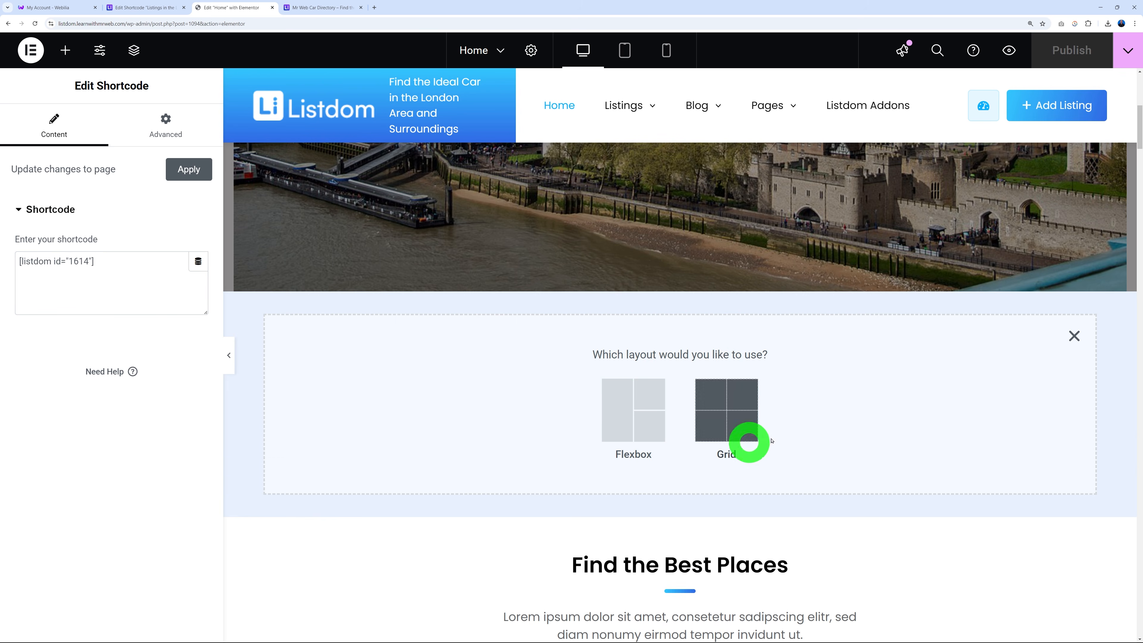
left_click(617, 412)
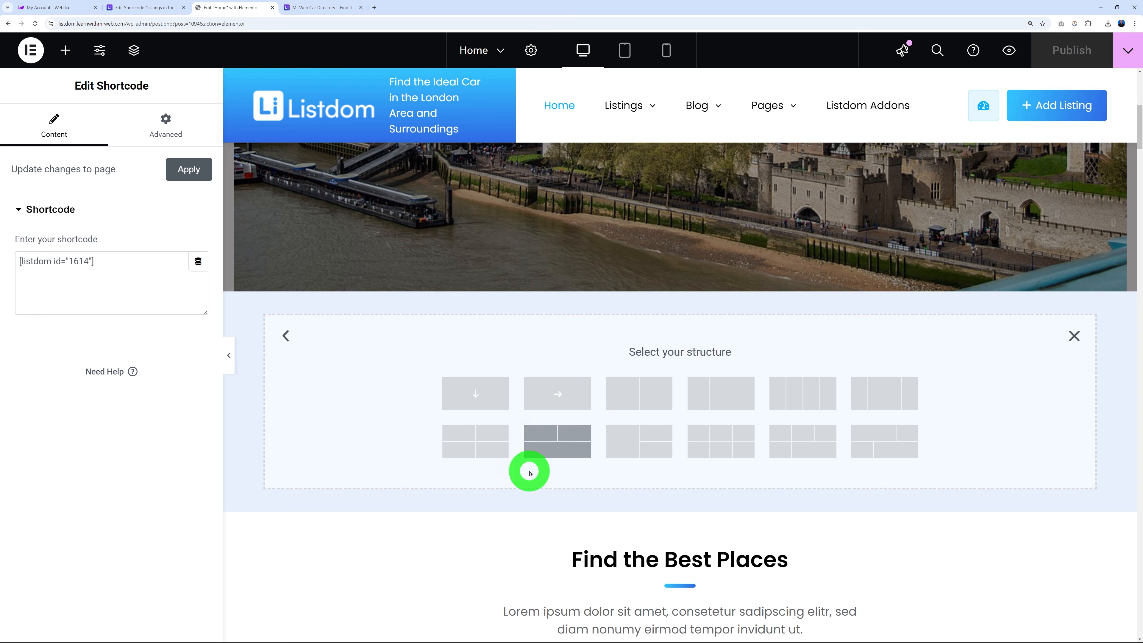
left_click(477, 394)
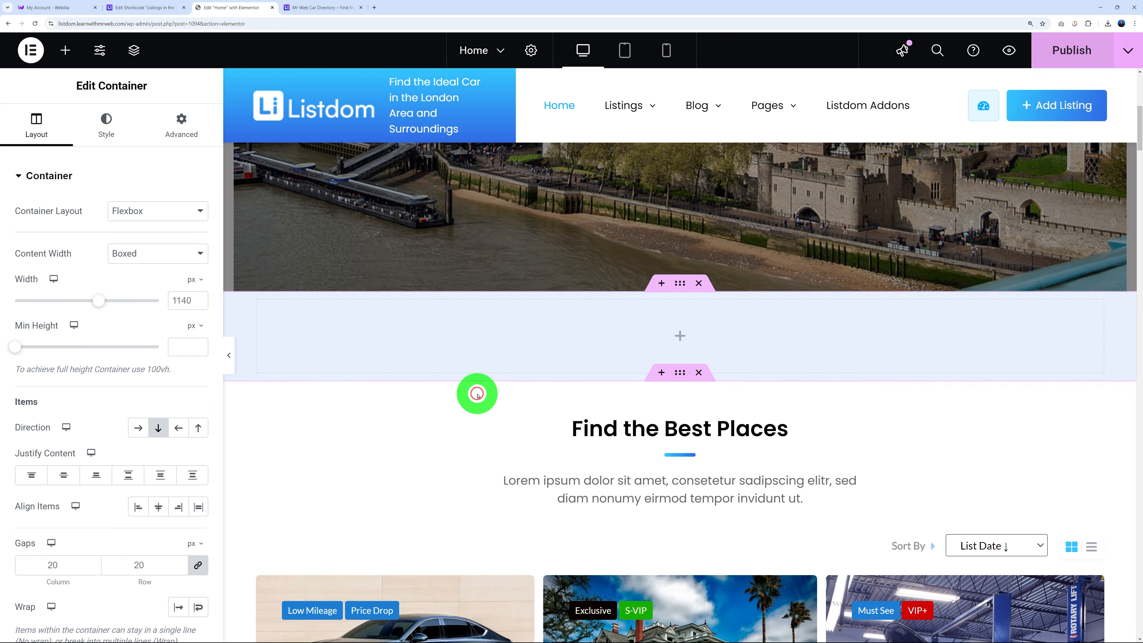
left_click(677, 339)
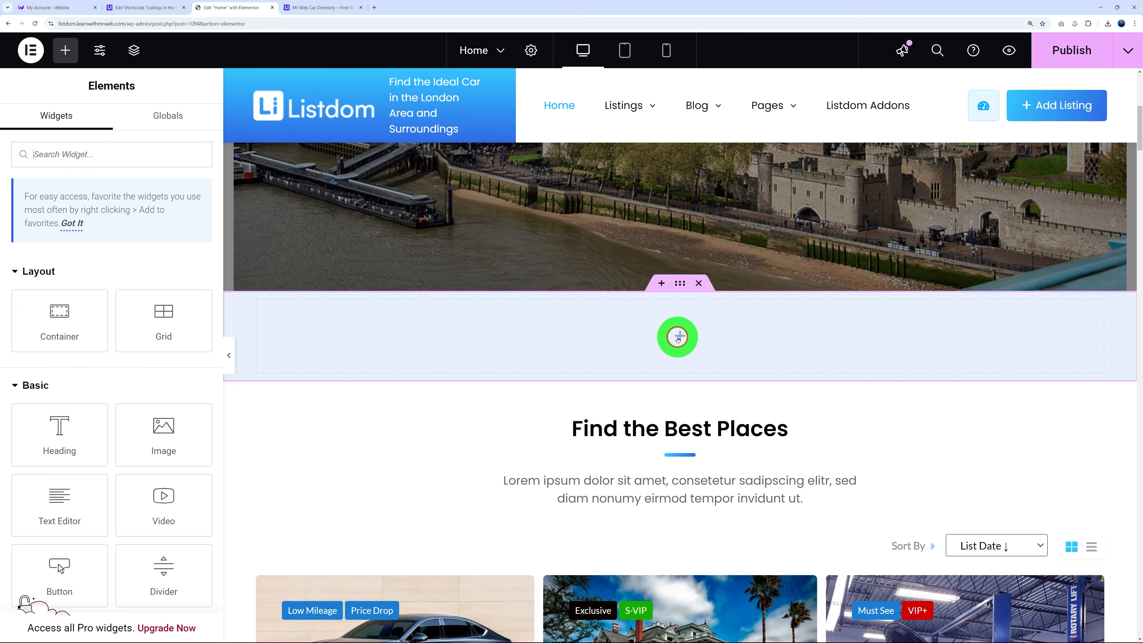
Drop a Shortcode widget into the container and paste [listdom id="2111"] into it.
left_click(130, 156)
type("short")
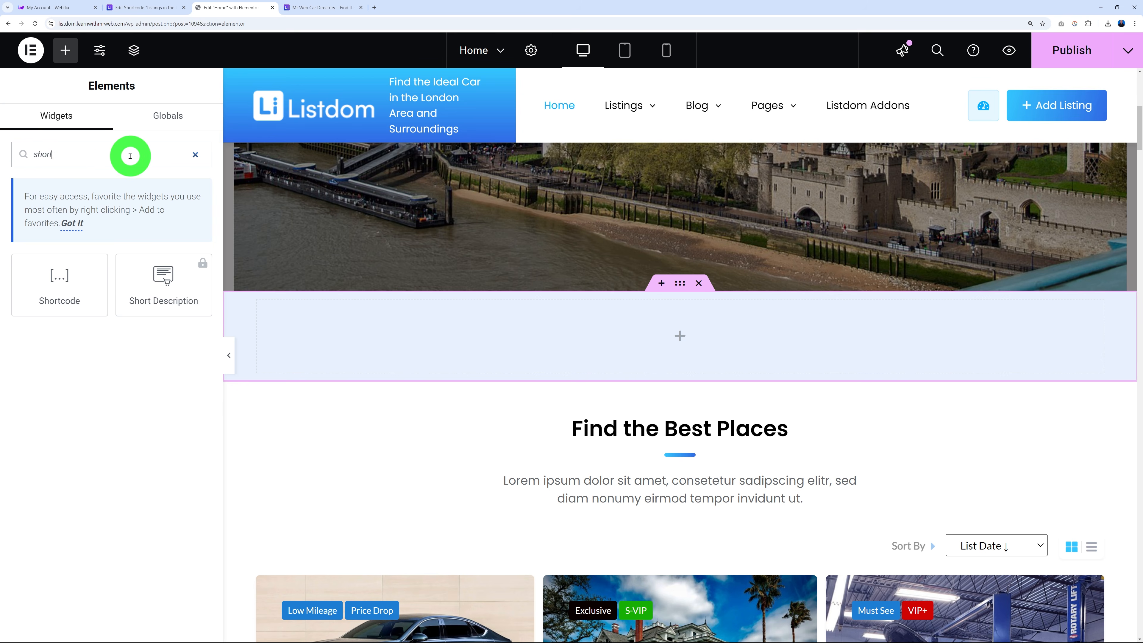
left_click_drag(69, 282, 648, 335)
left_click(159, 267)
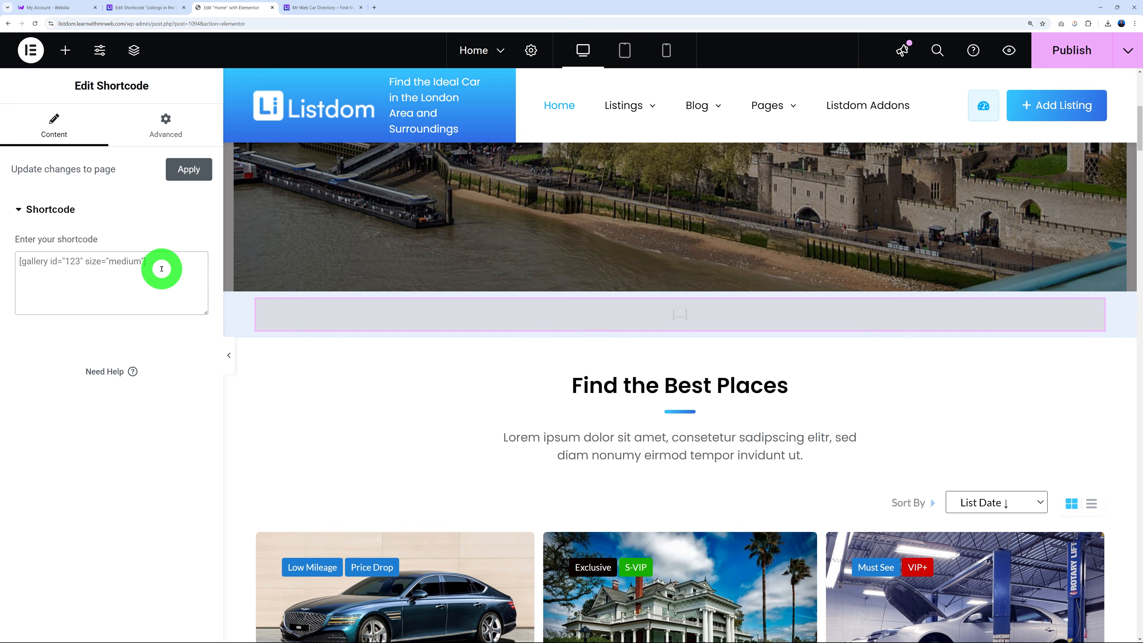
type("[listdom id=\"2111\"]")
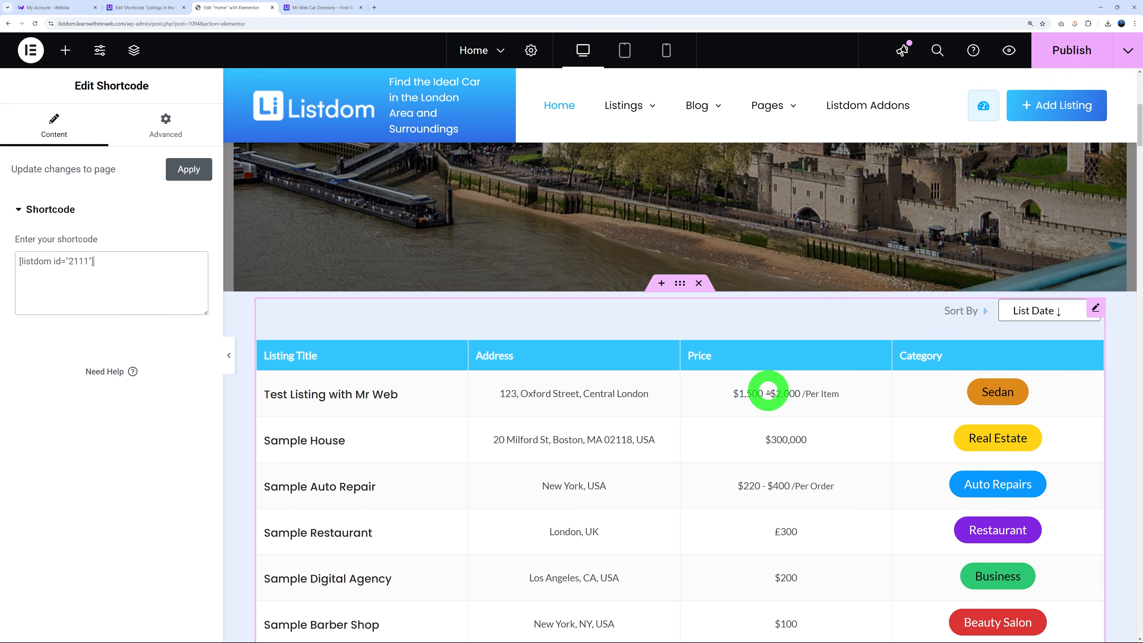
scroll(765, 389, "down", 6)
scroll(765, 390, "up", 3)
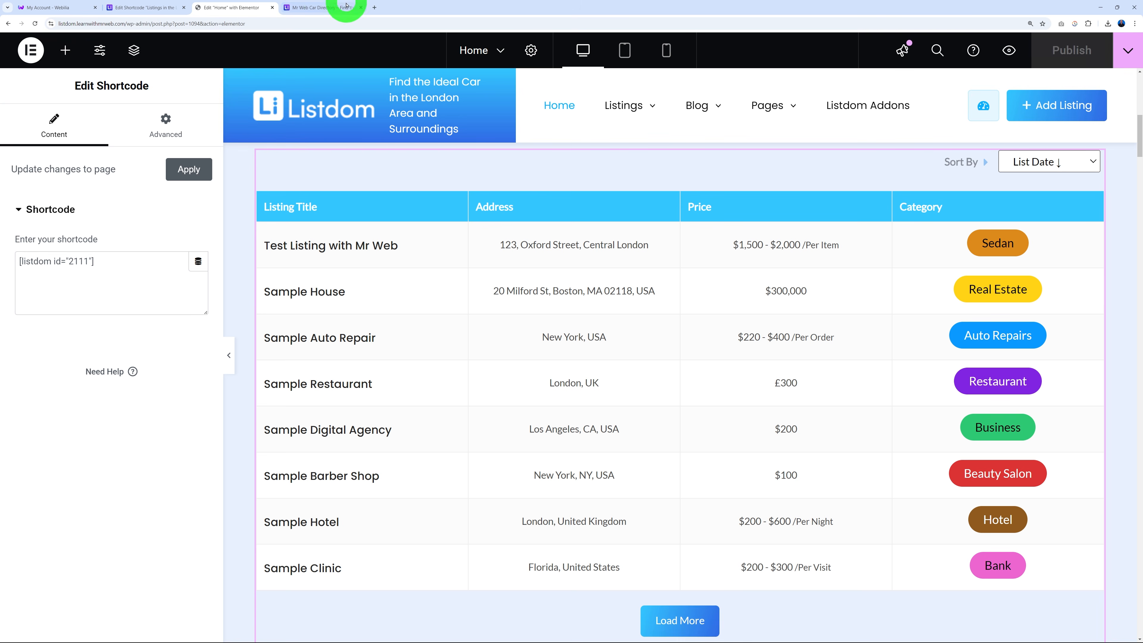
left_click(325, 8)
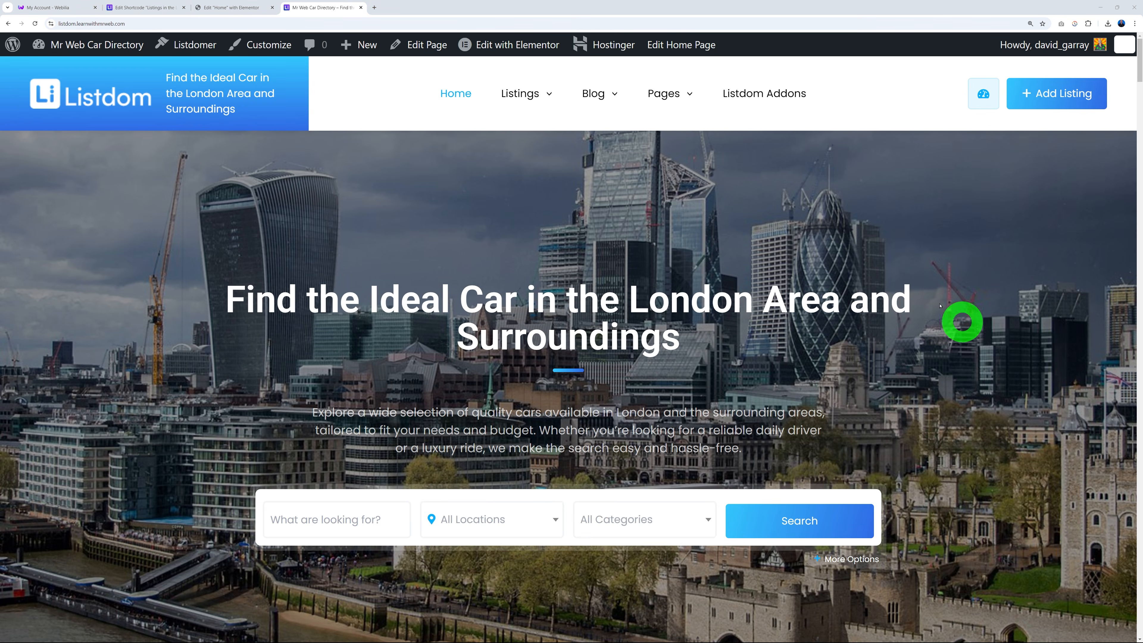
Use Load More to add Sample Business (Berlin) and Sample Bank (Amsterdam) to the table.
scroll(949, 357, "down", 3)
scroll(1003, 346, "down", 9)
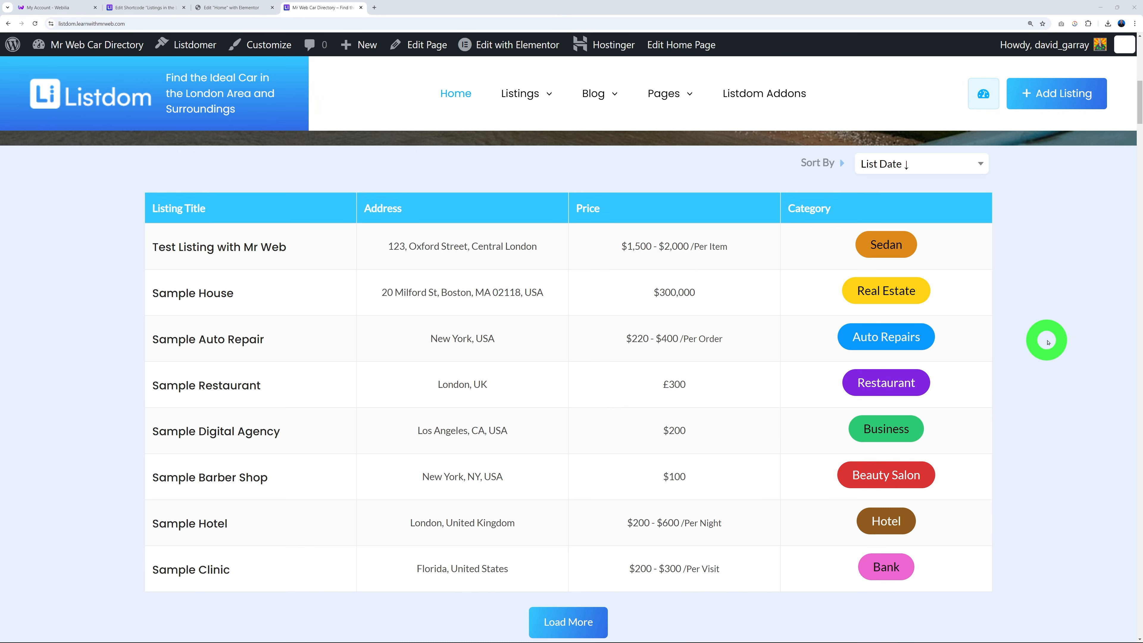
scroll(1060, 343, "down", 2)
left_click(560, 548)
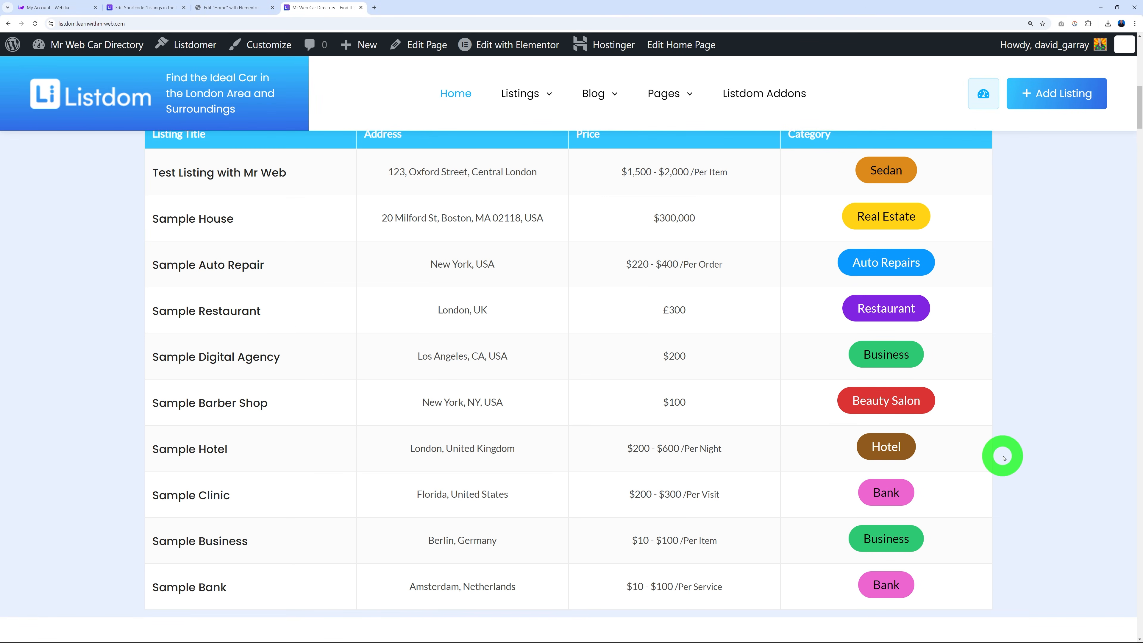
scroll(1004, 455, "up", 1)
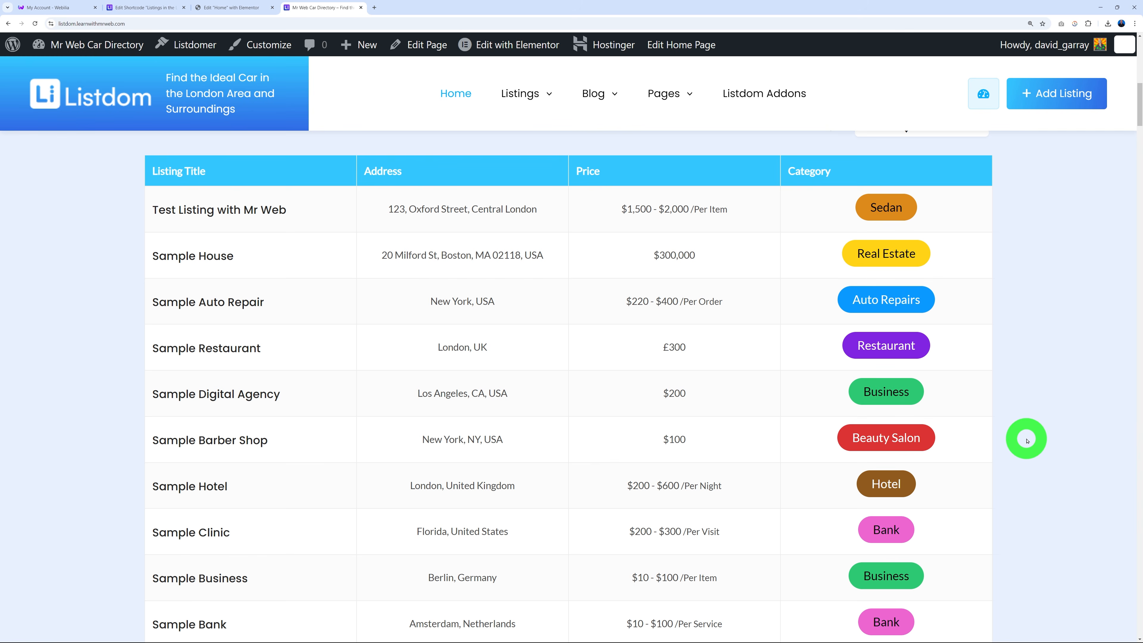
scroll(1027, 440, "down", 1)
scroll(1027, 440, "up", 1)
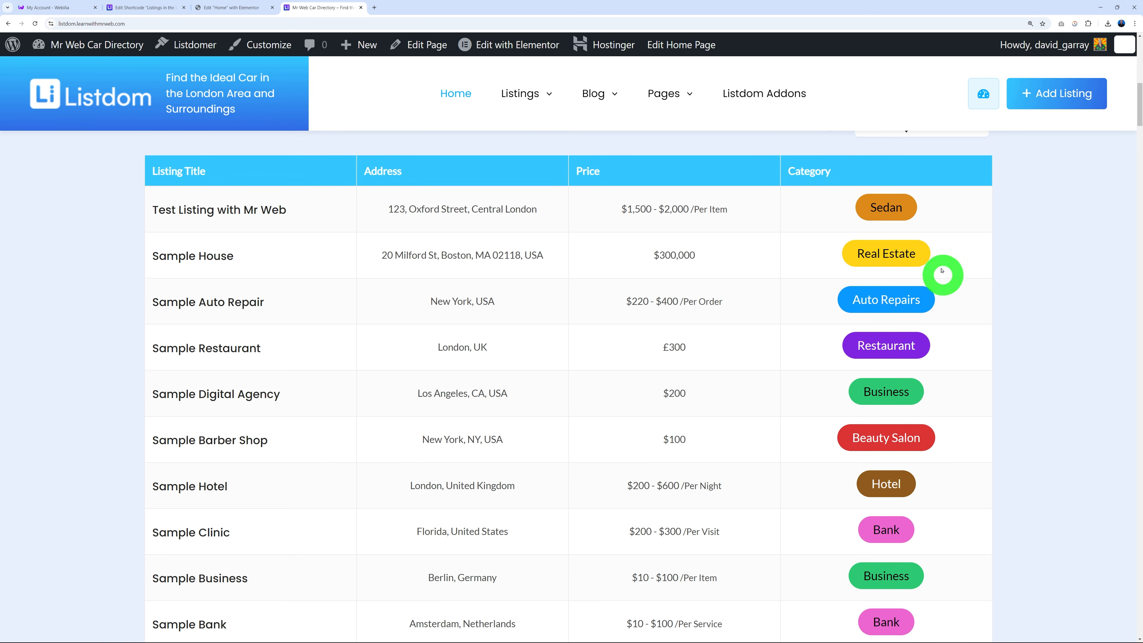
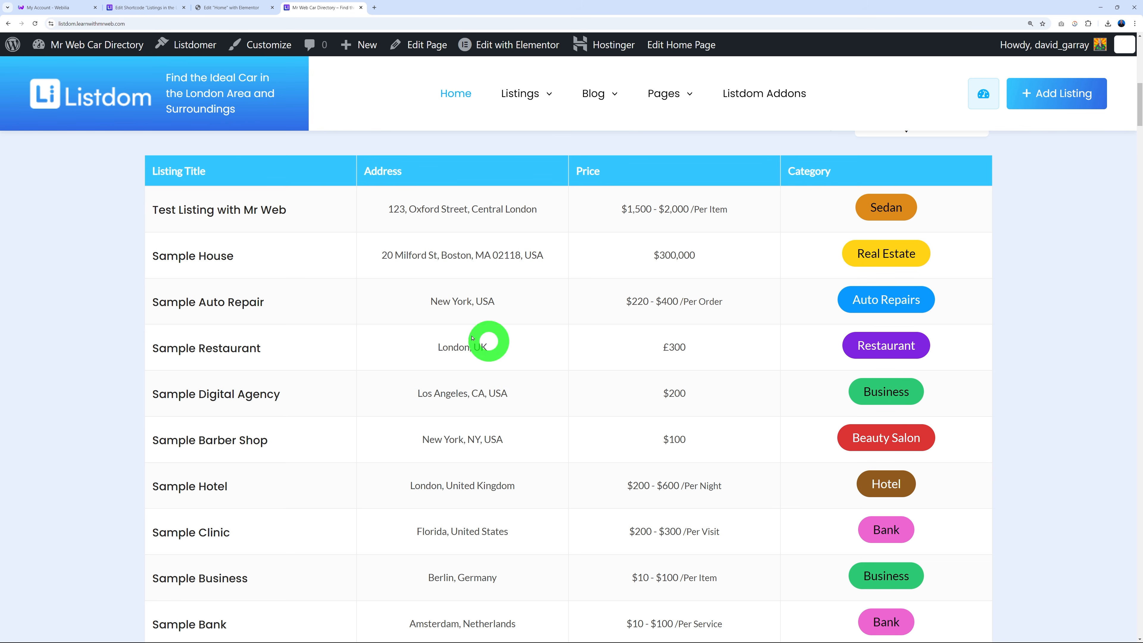
Check the London listings shortcode and the Listdom Shortcodes list, then return to the Home page editor.
left_click(150, 9)
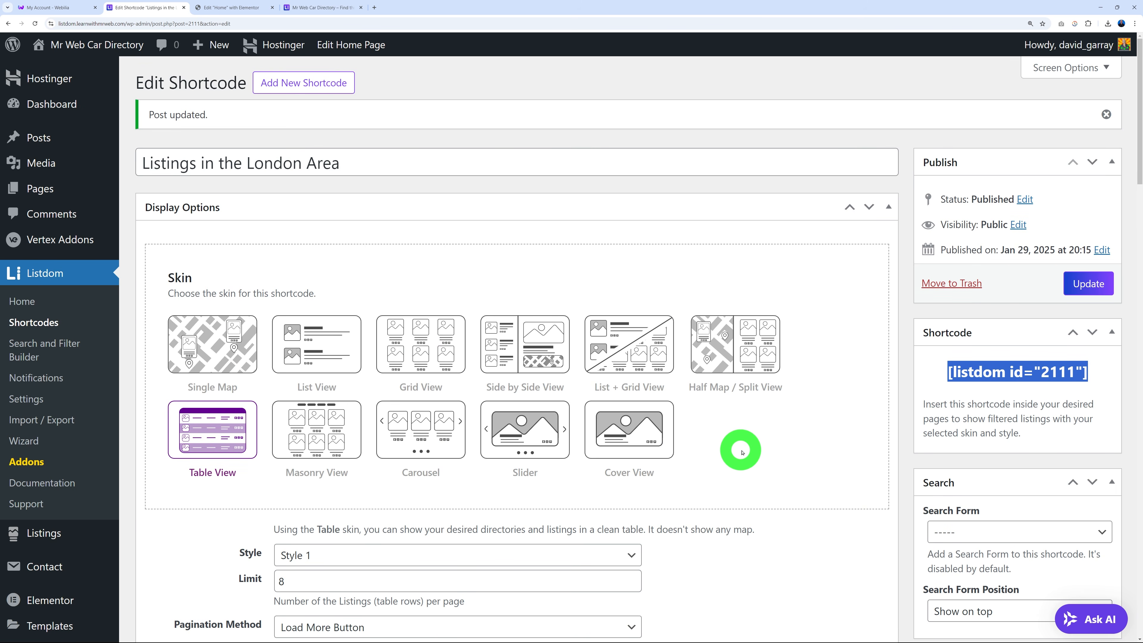
left_click(729, 502)
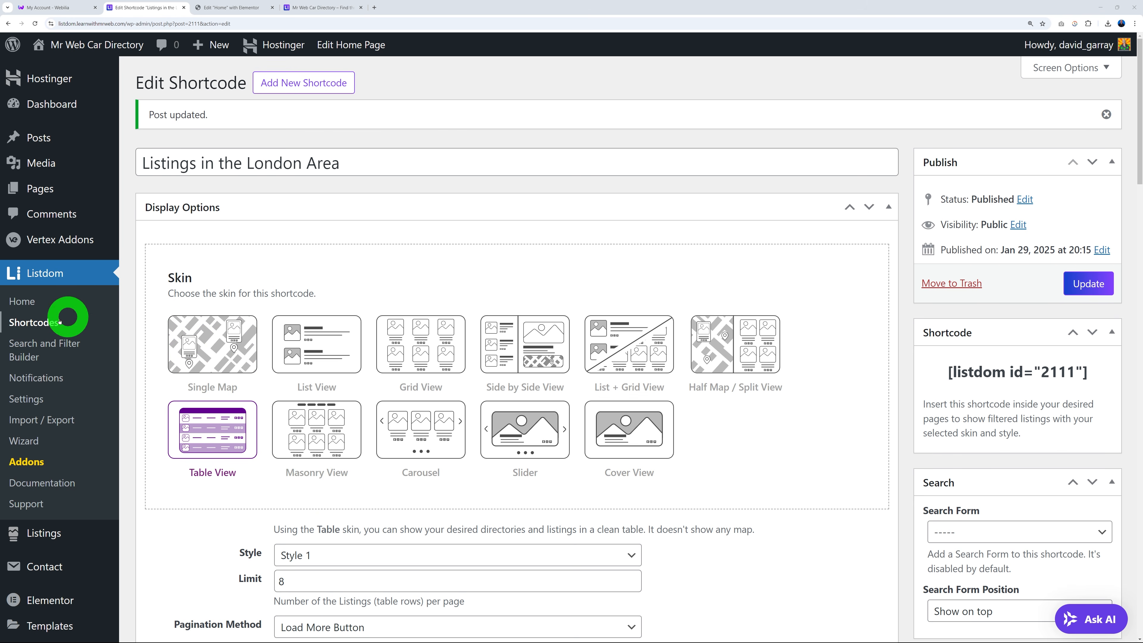
left_click(34, 323)
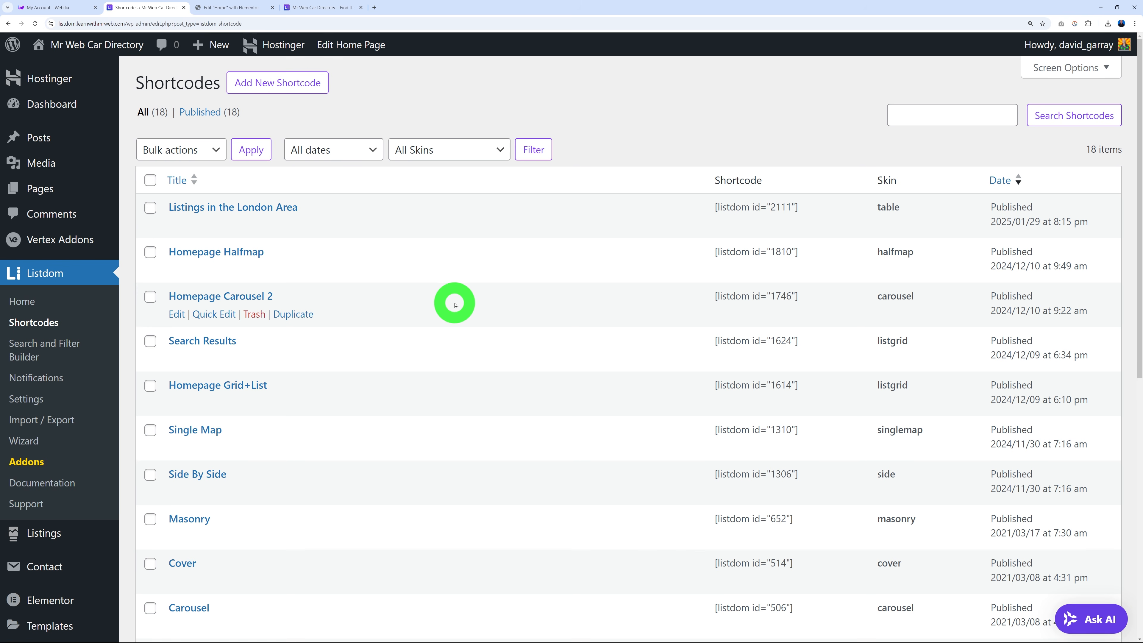
left_click(230, 8)
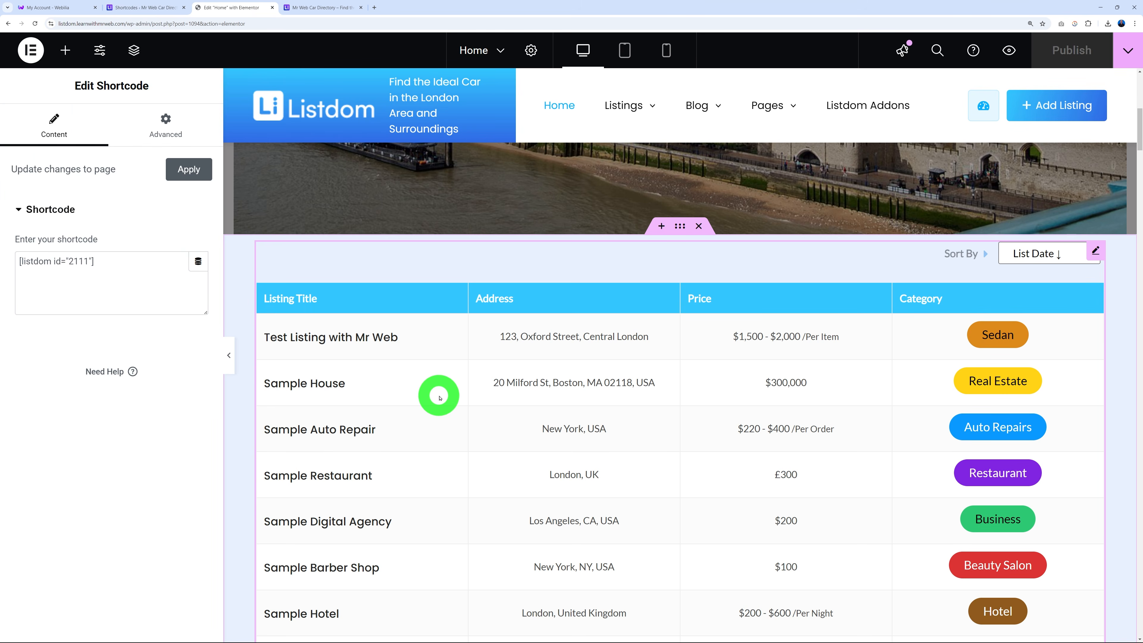
Delete the London listings table section from the Home page.
left_click(699, 226)
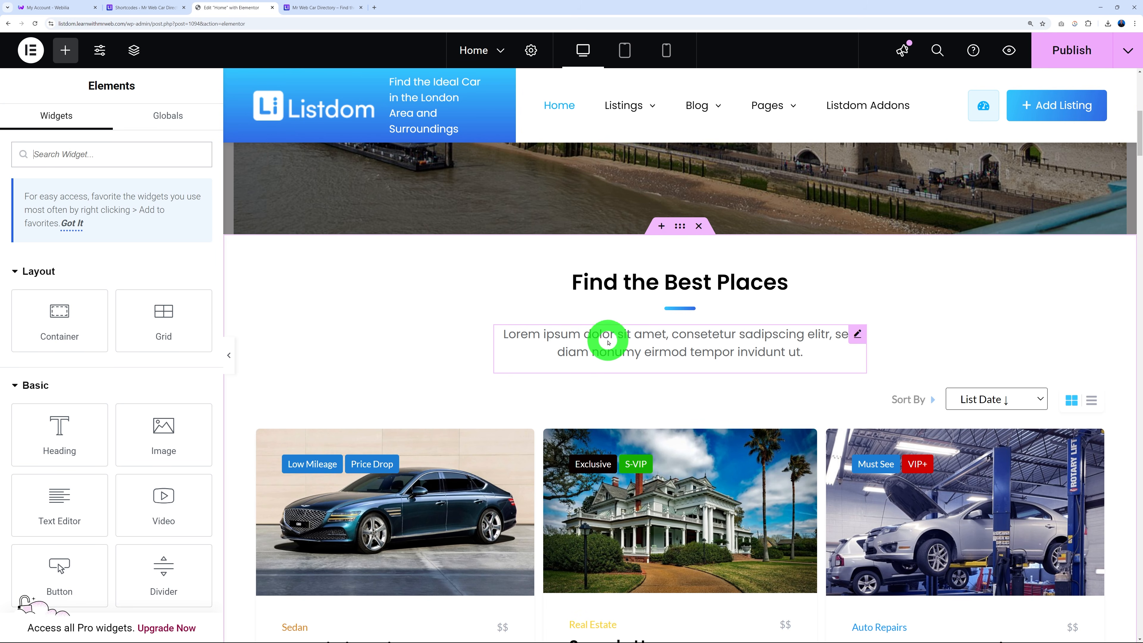
scroll(967, 360, "down", 15)
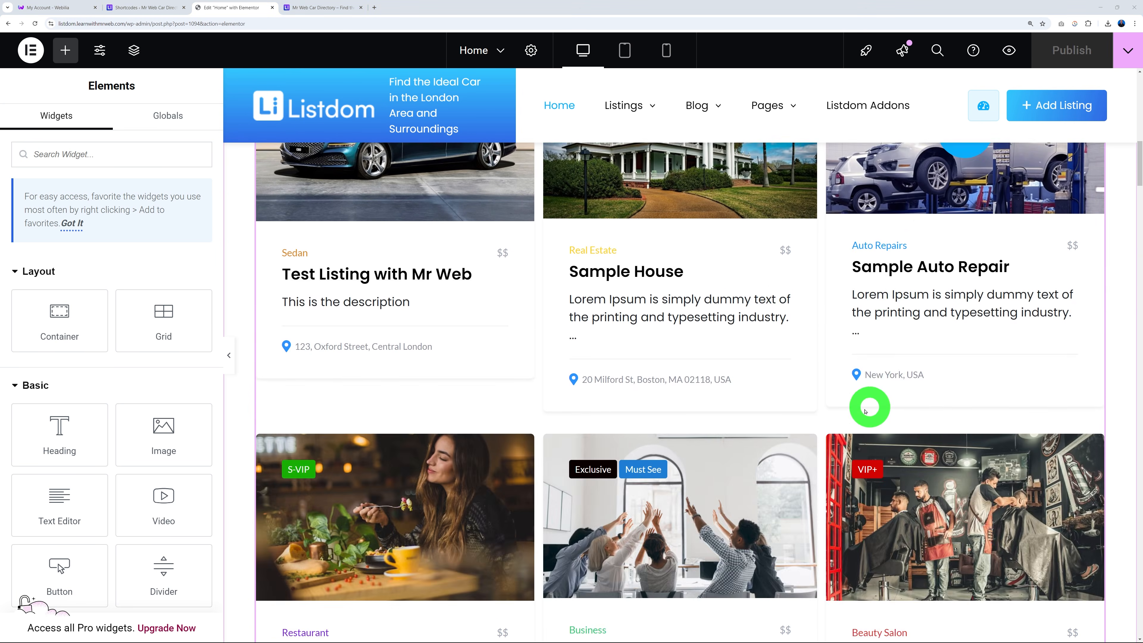
scroll(832, 419, "down", 12)
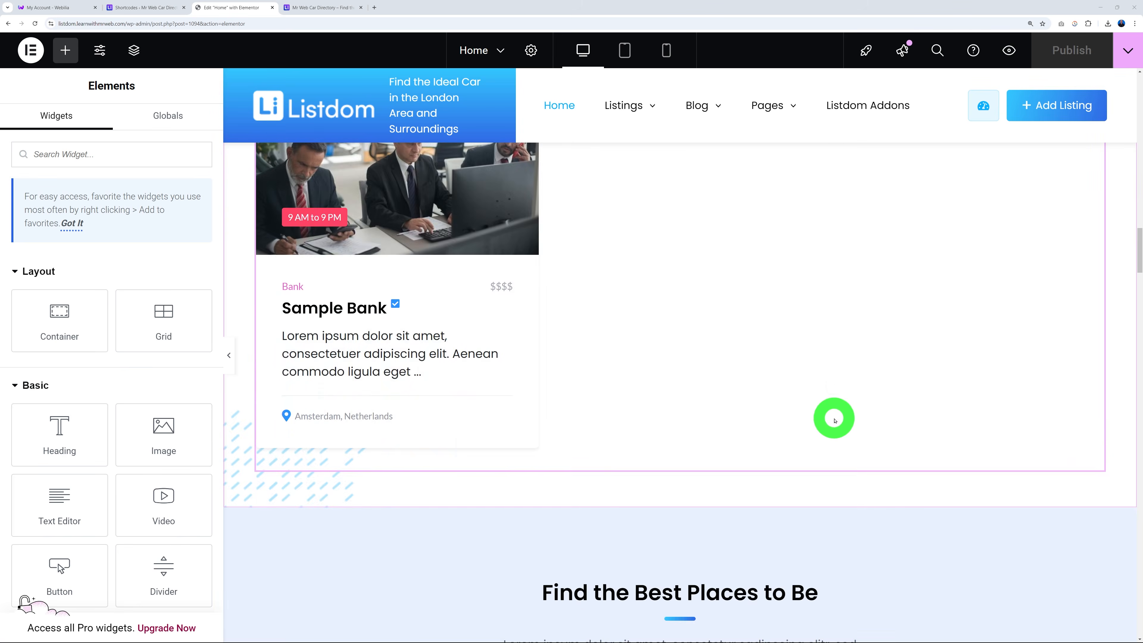
Inspect the category carousel, Recently Updated Directories shortcode and Recent News posts widgets.
left_click(425, 412)
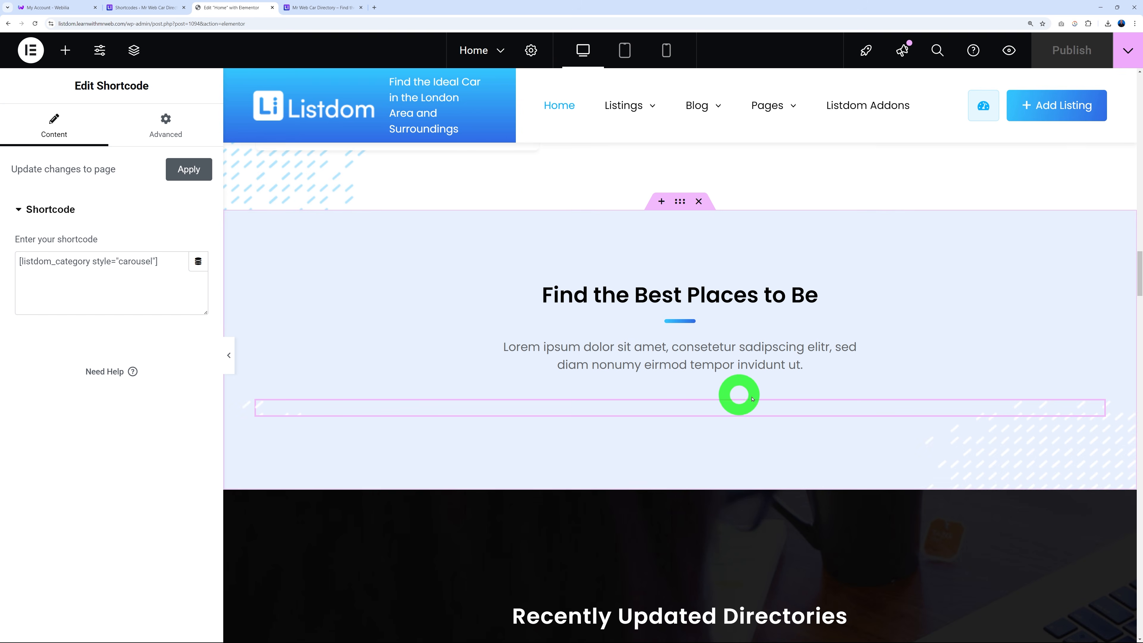
scroll(720, 409, "down", 5)
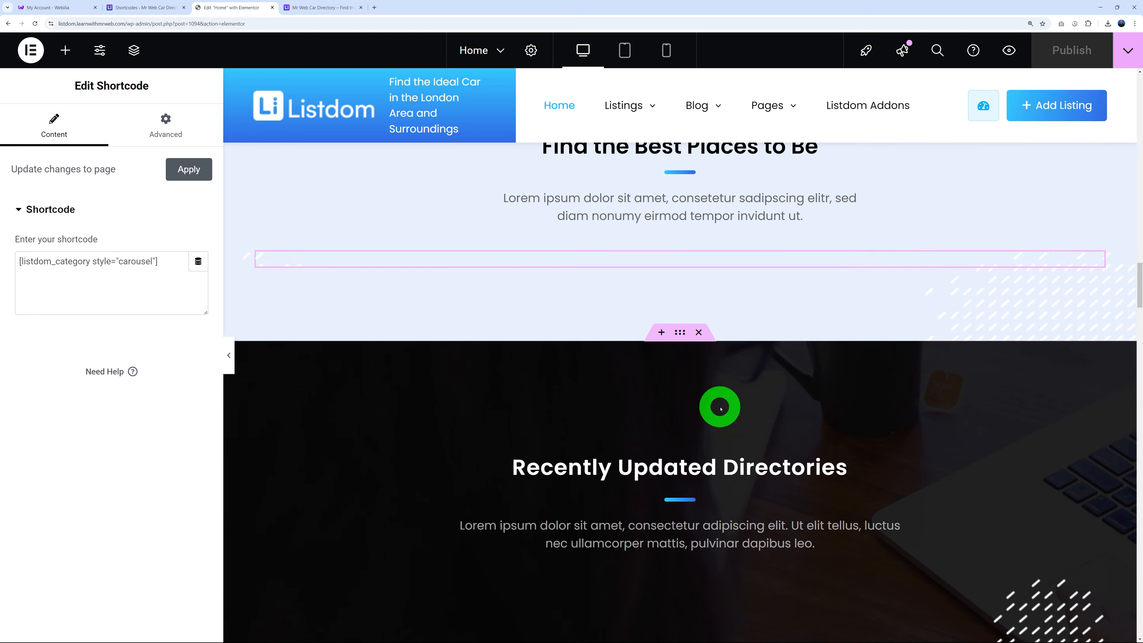
left_click(661, 523)
left_click(91, 277)
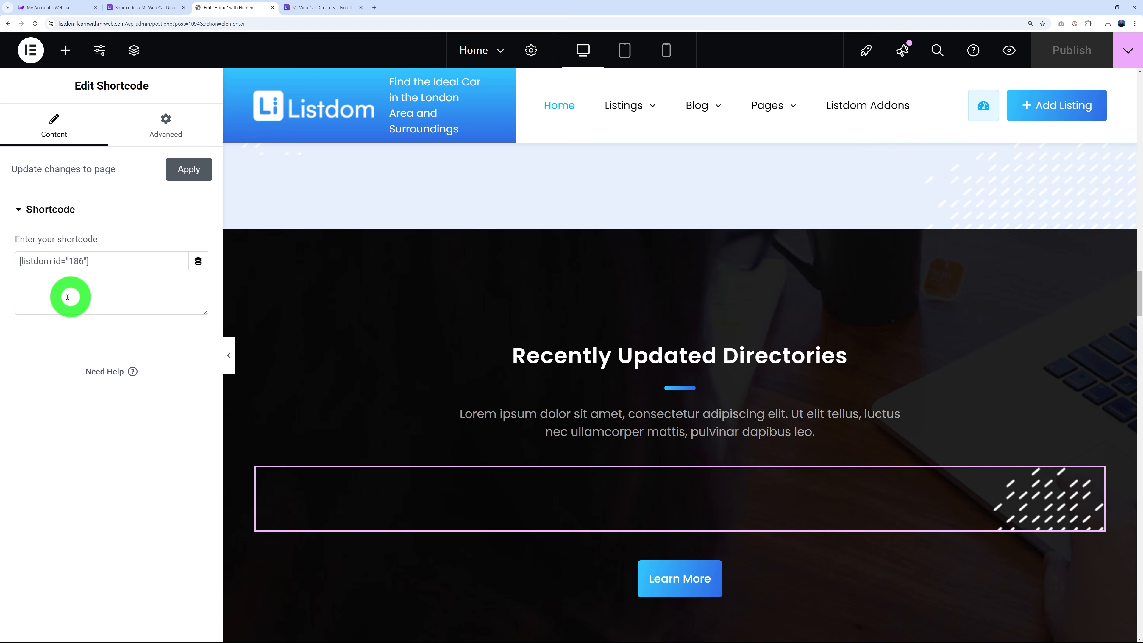
scroll(830, 481, "down", 10)
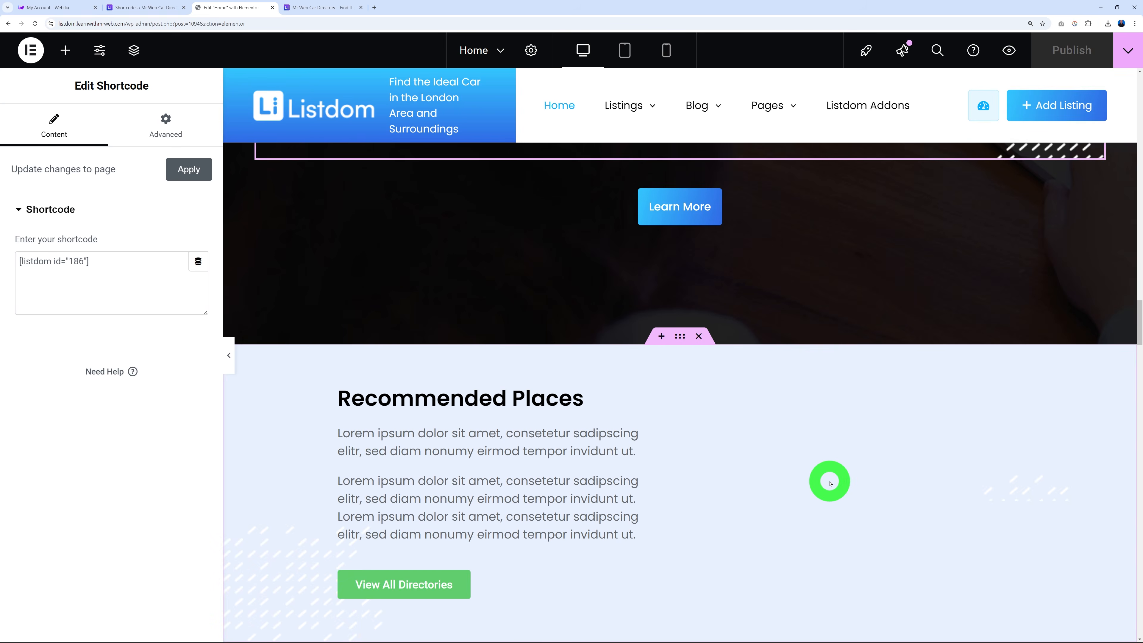
scroll(829, 480, "down", 12)
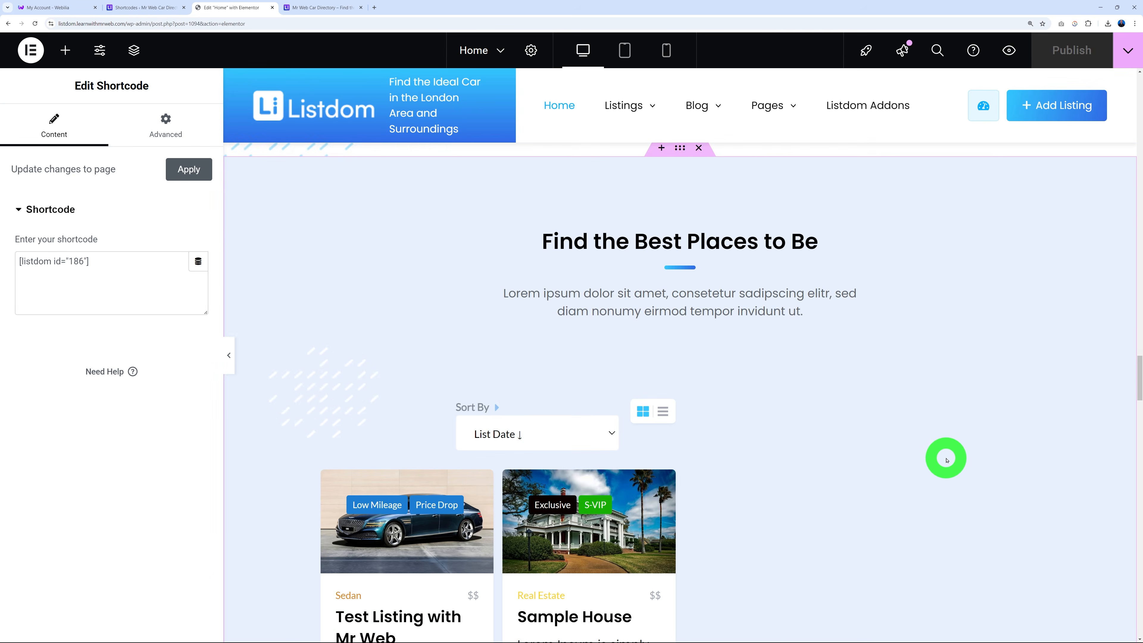
scroll(946, 459, "down", 15)
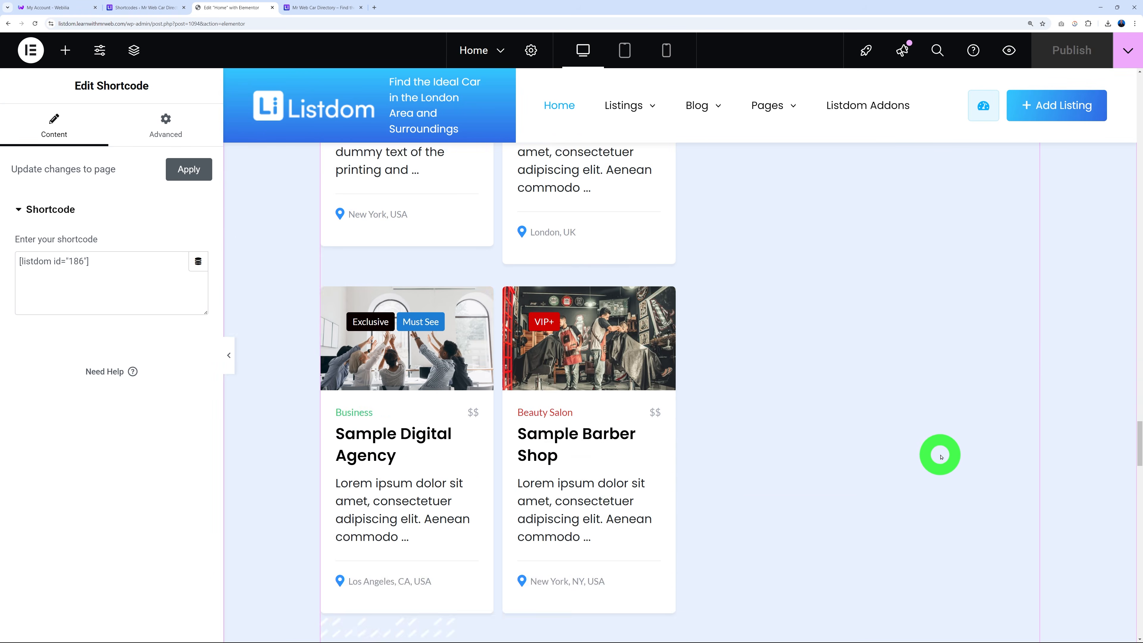
scroll(939, 456, "down", 12)
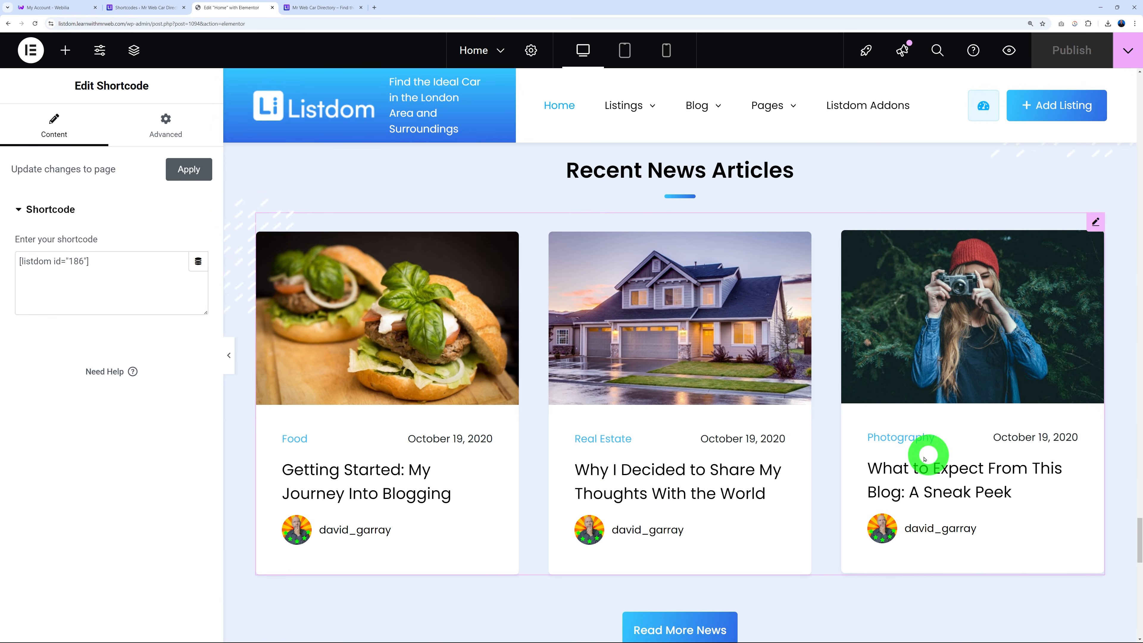
left_click(531, 378)
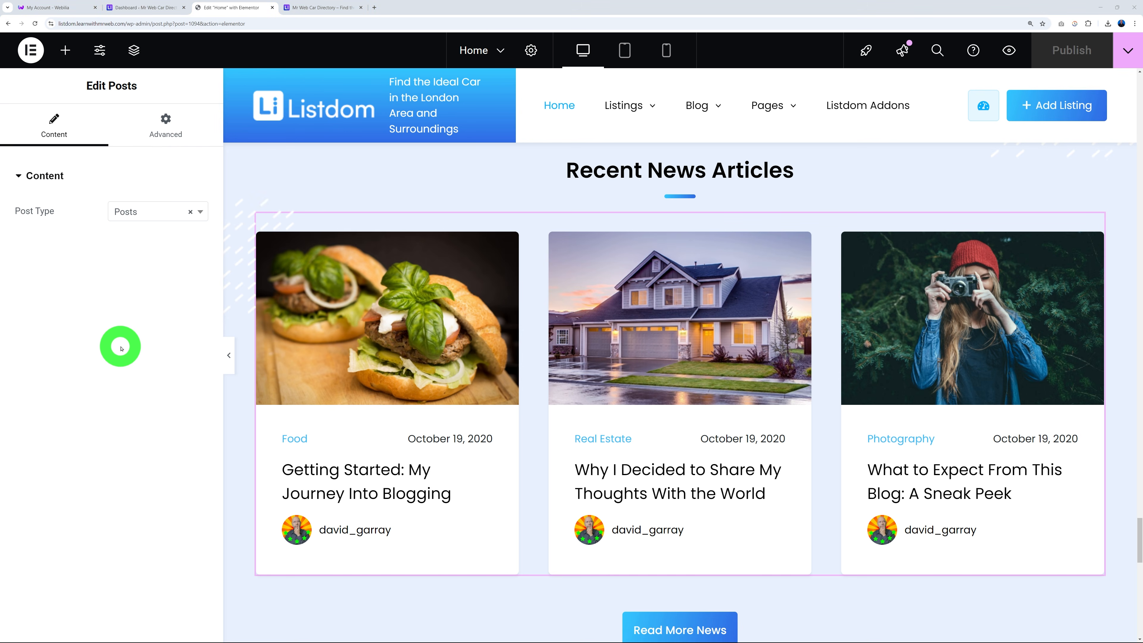
left_click(150, 6)
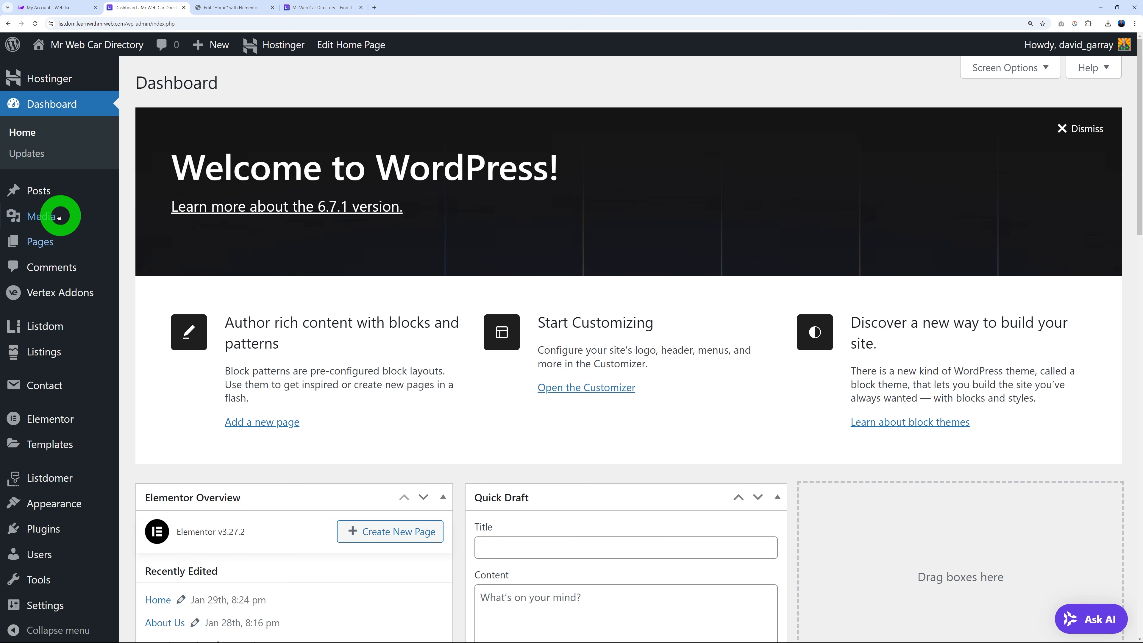
mouse_move(29, 192)
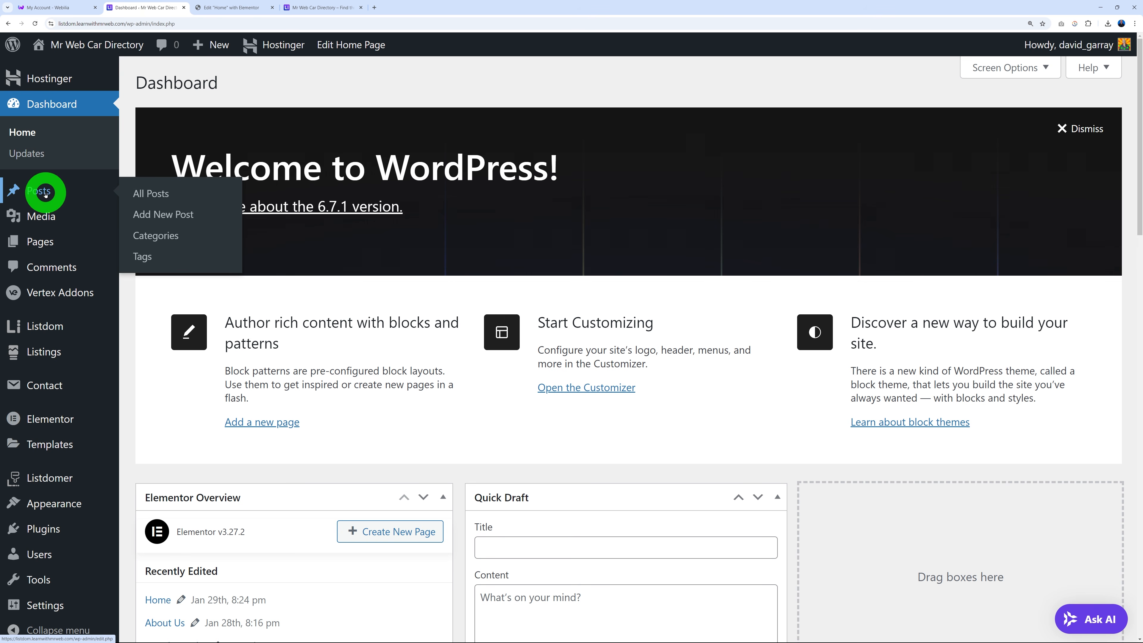
left_click(36, 192)
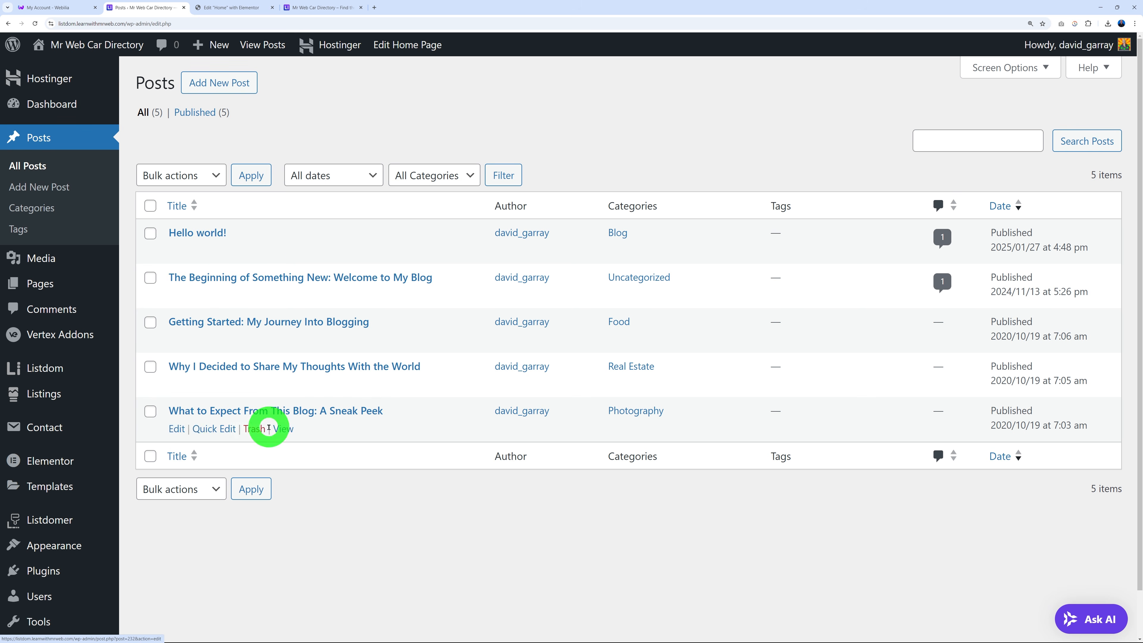
left_click(230, 410)
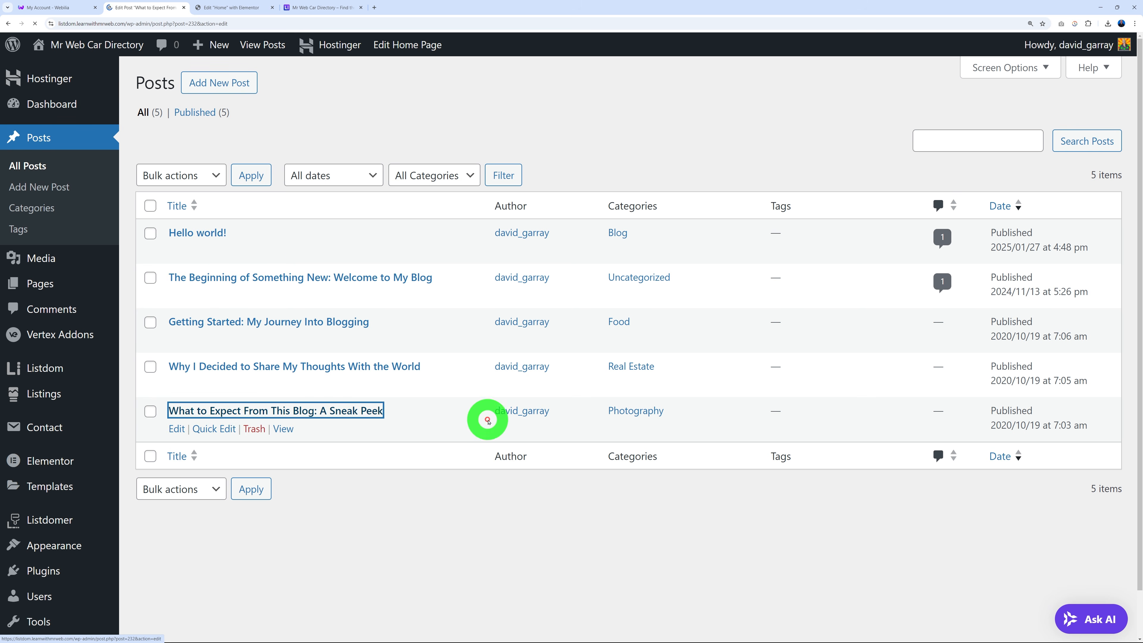
left_click(675, 167)
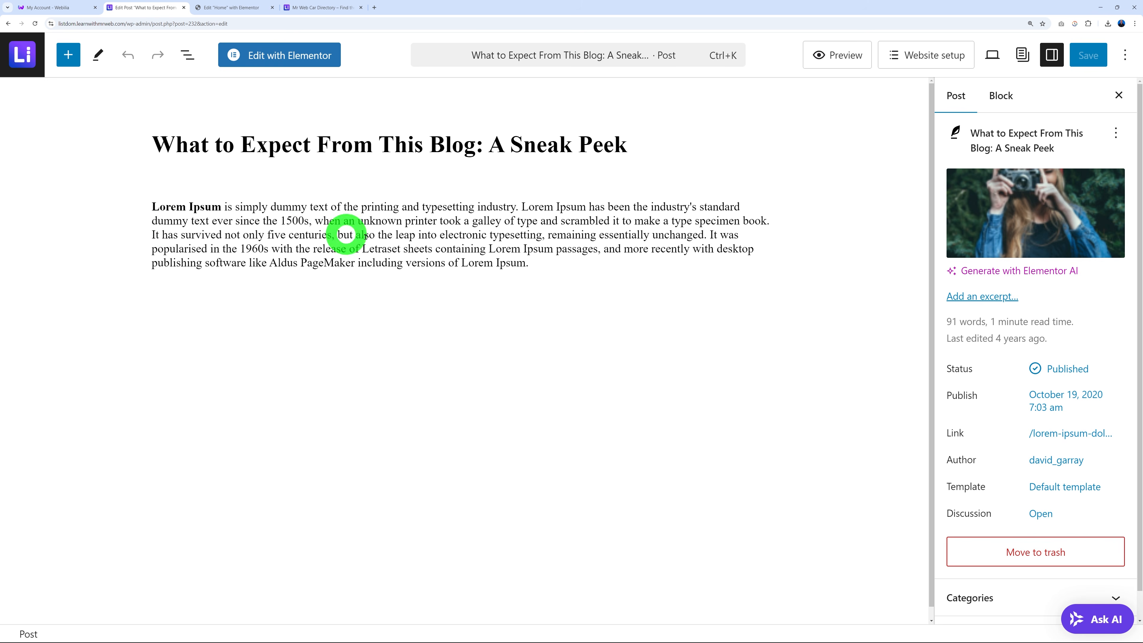
left_click_drag(523, 282, 155, 209)
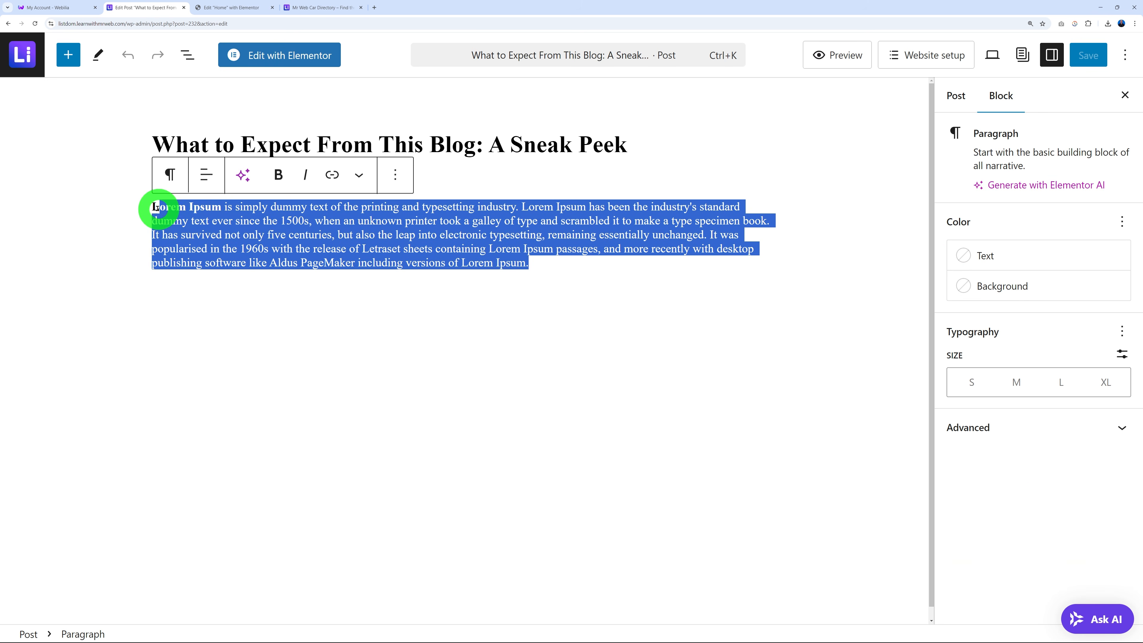
left_click(189, 253)
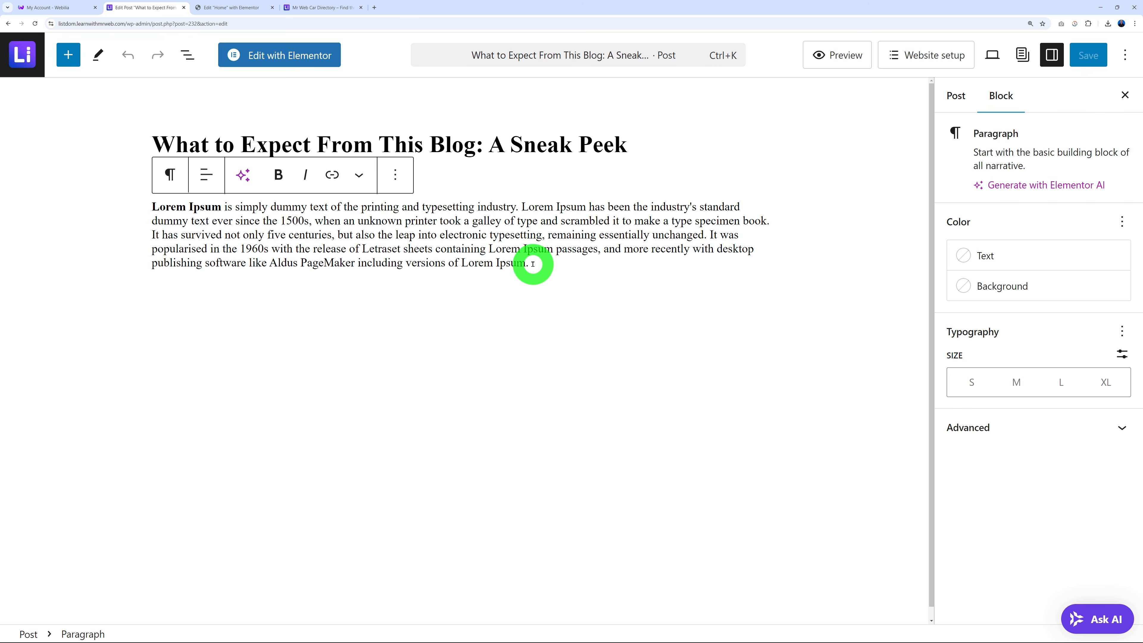
left_click(25, 55)
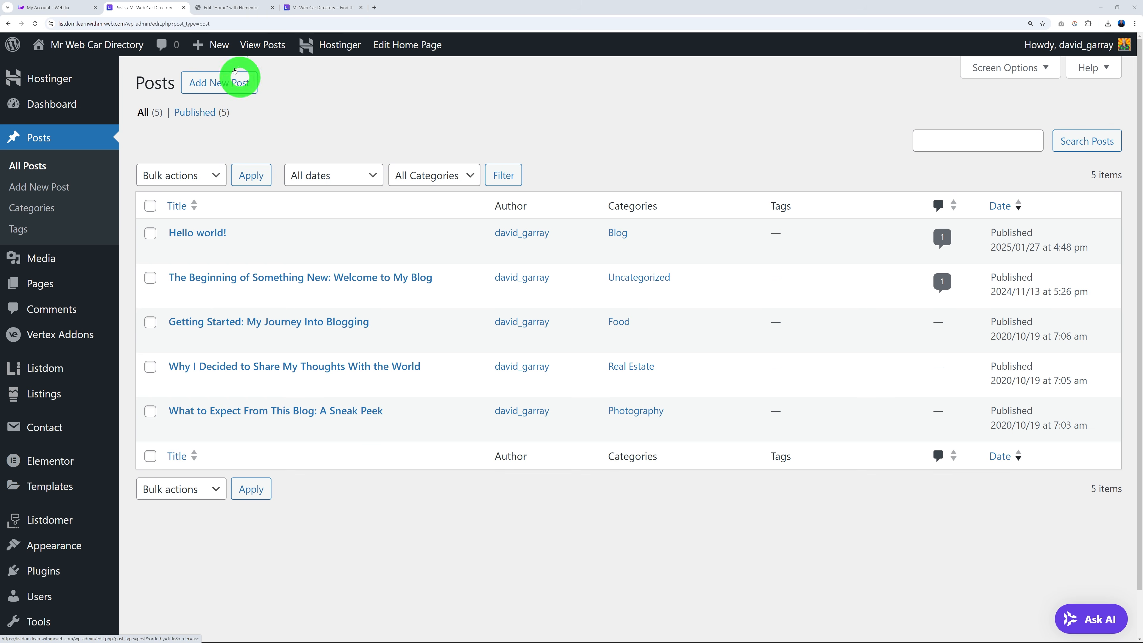
left_click(234, 10)
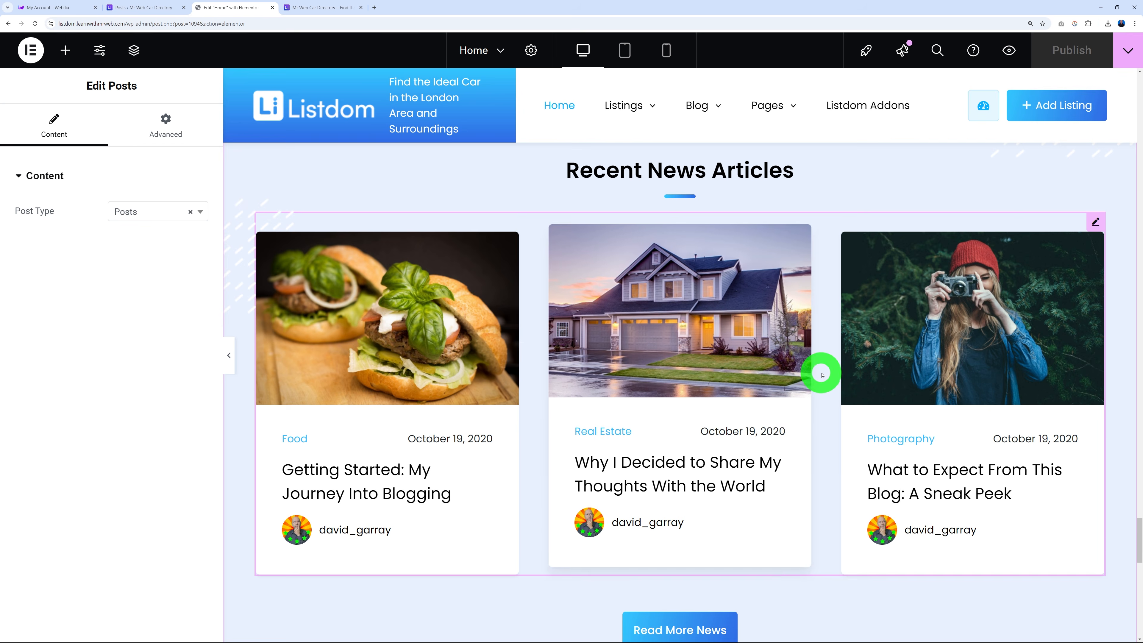
In the Structure navigator, move the fifth container up between the second and third.
scroll(765, 405, "up", 6)
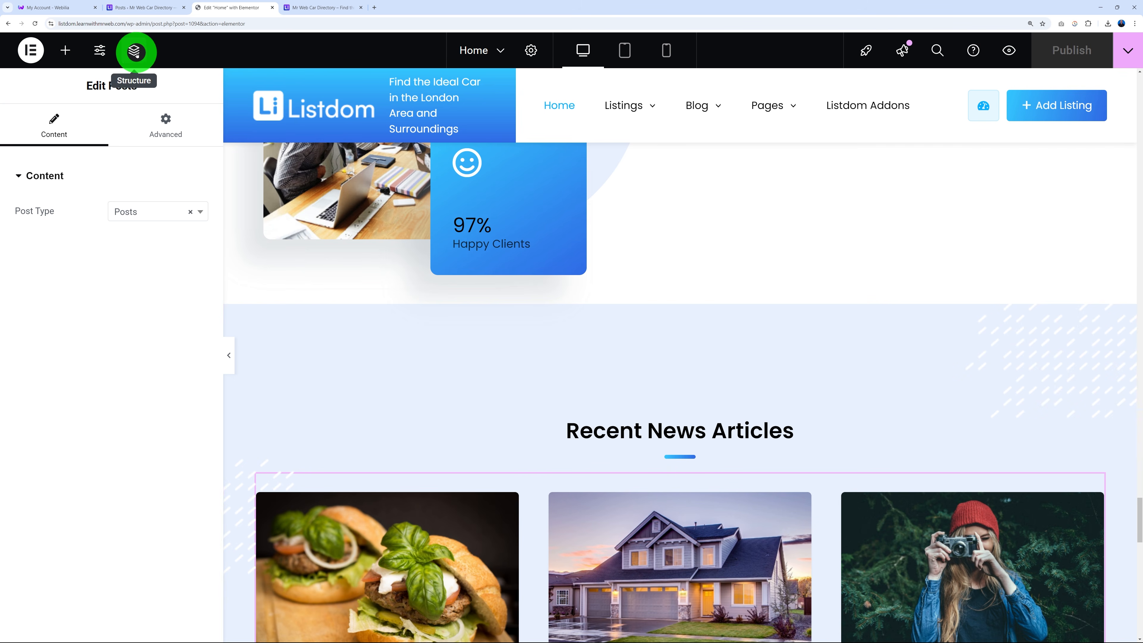
left_click(135, 50)
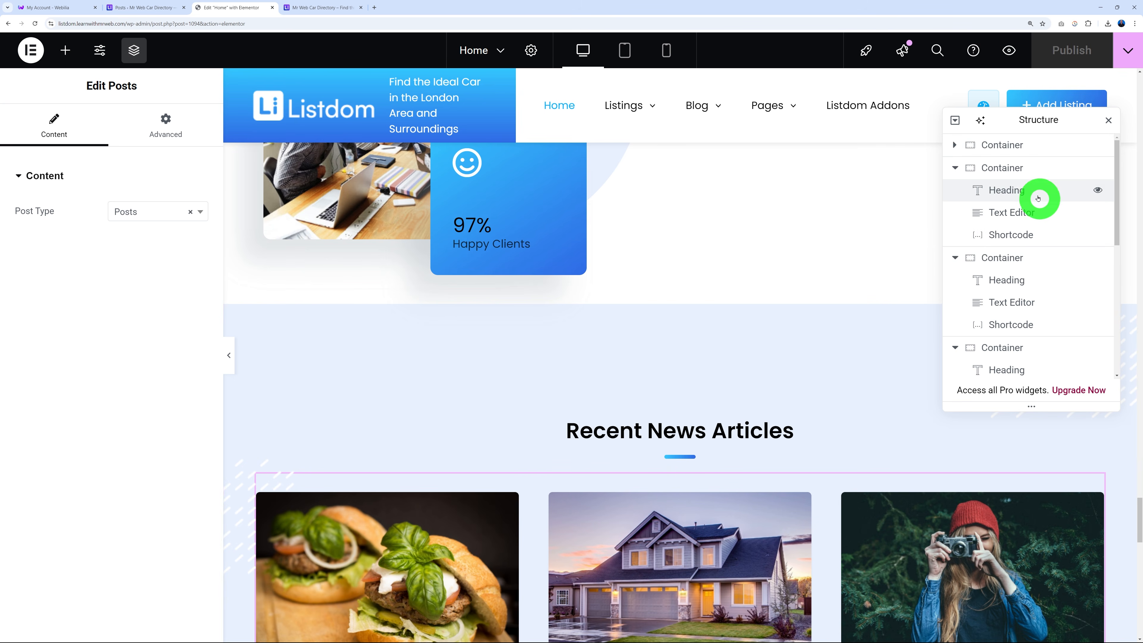
left_click(1026, 145)
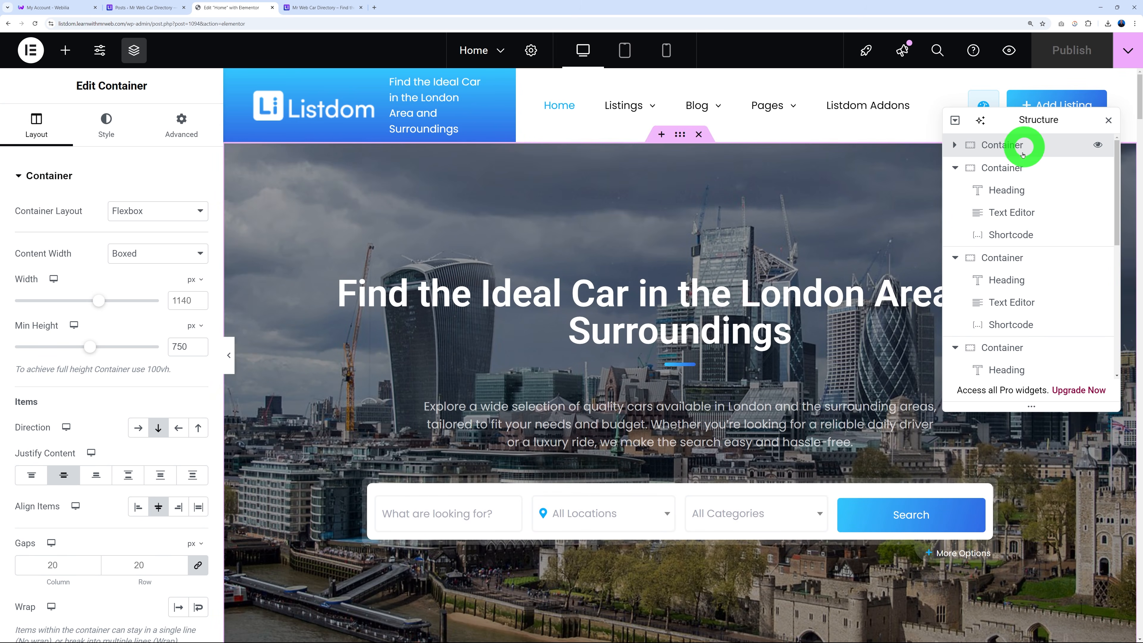
left_click(1018, 169)
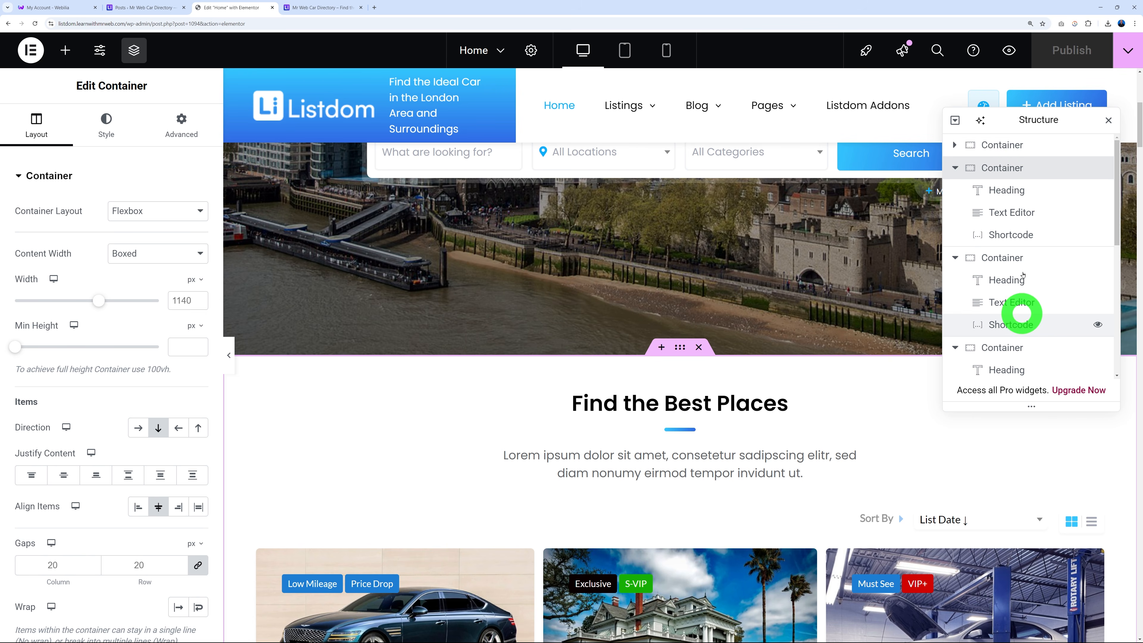
left_click(958, 122)
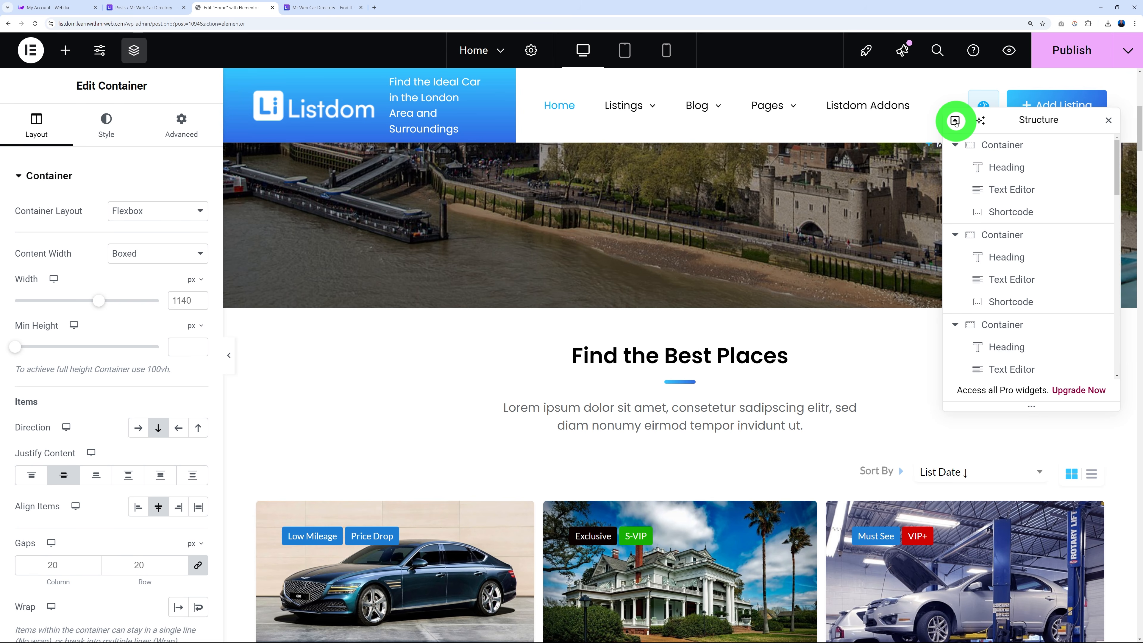
left_click(956, 121)
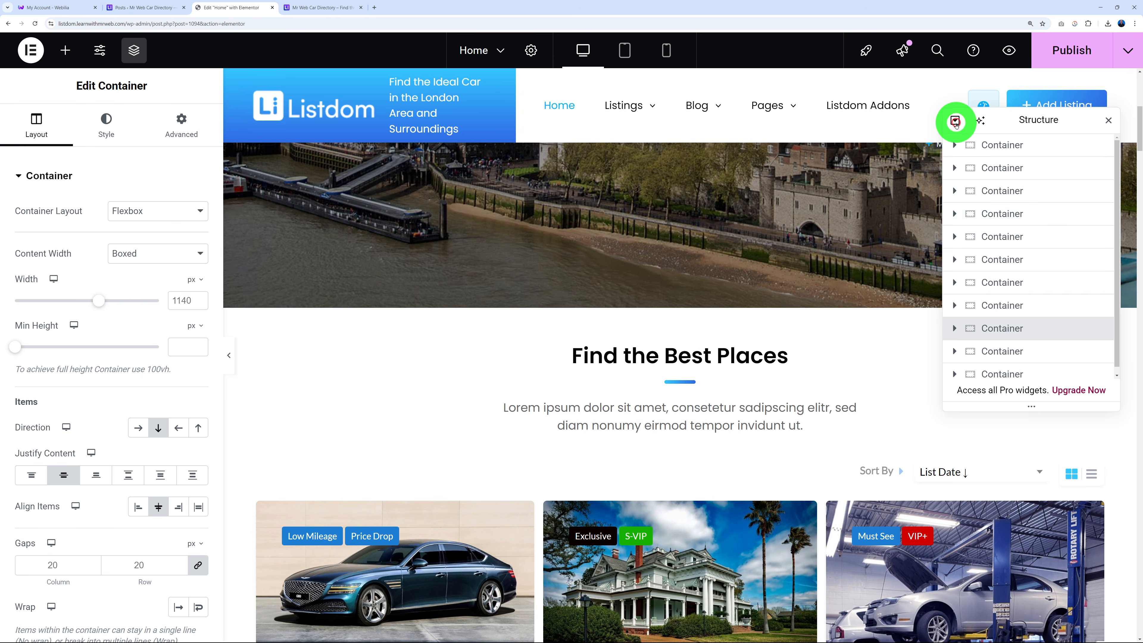
left_click(1020, 236)
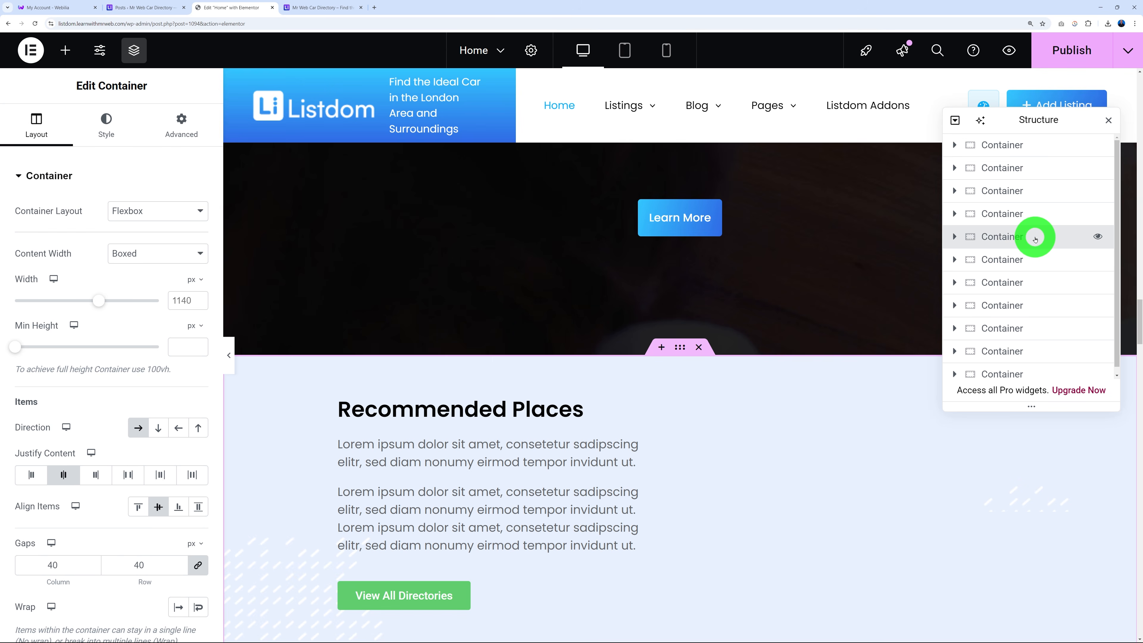
mouse_move(1035, 239)
left_mouse_down()
mouse_move(1034, 189)
mouse_move(1043, 243)
left_mouse_up()
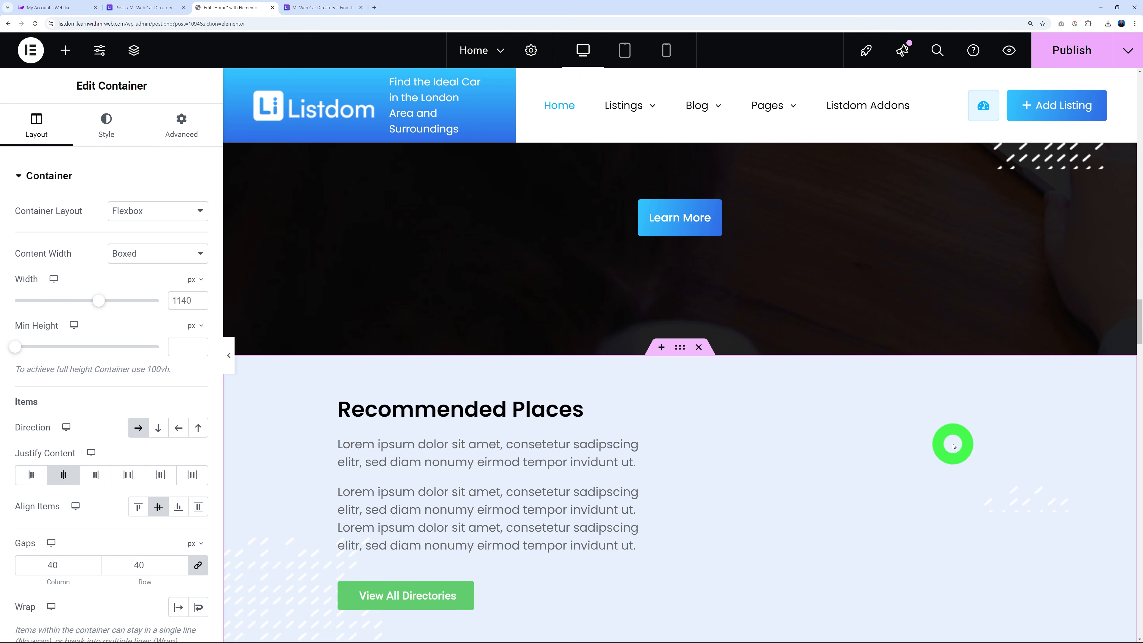
Publish the updated Home page.
scroll(950, 442, "up", 10)
scroll(966, 471, "up", 15)
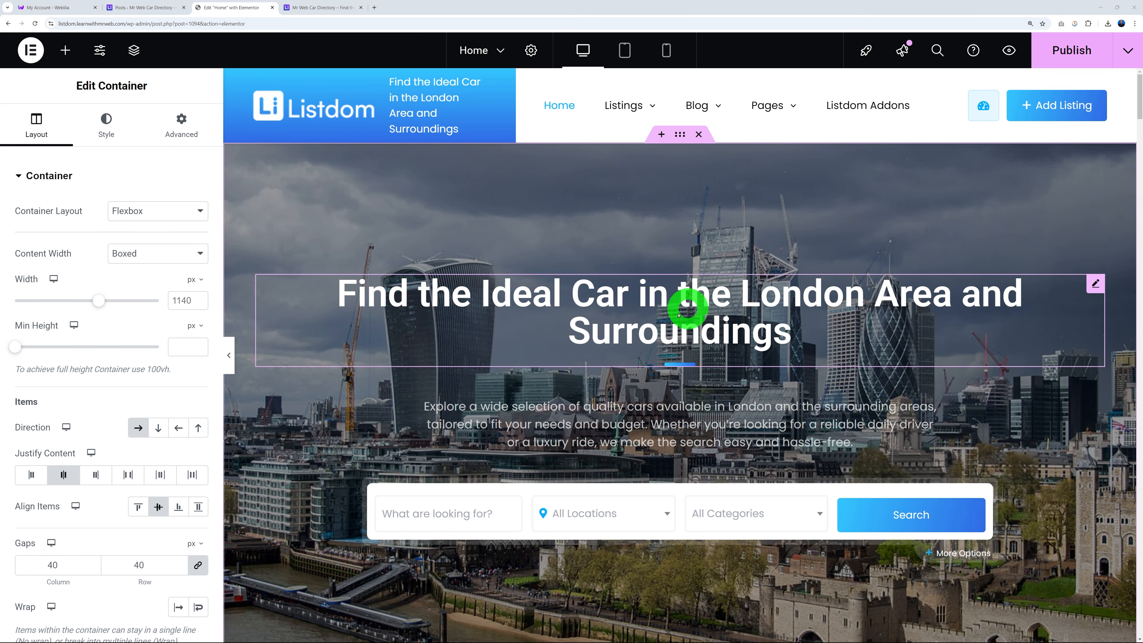
left_click(1073, 53)
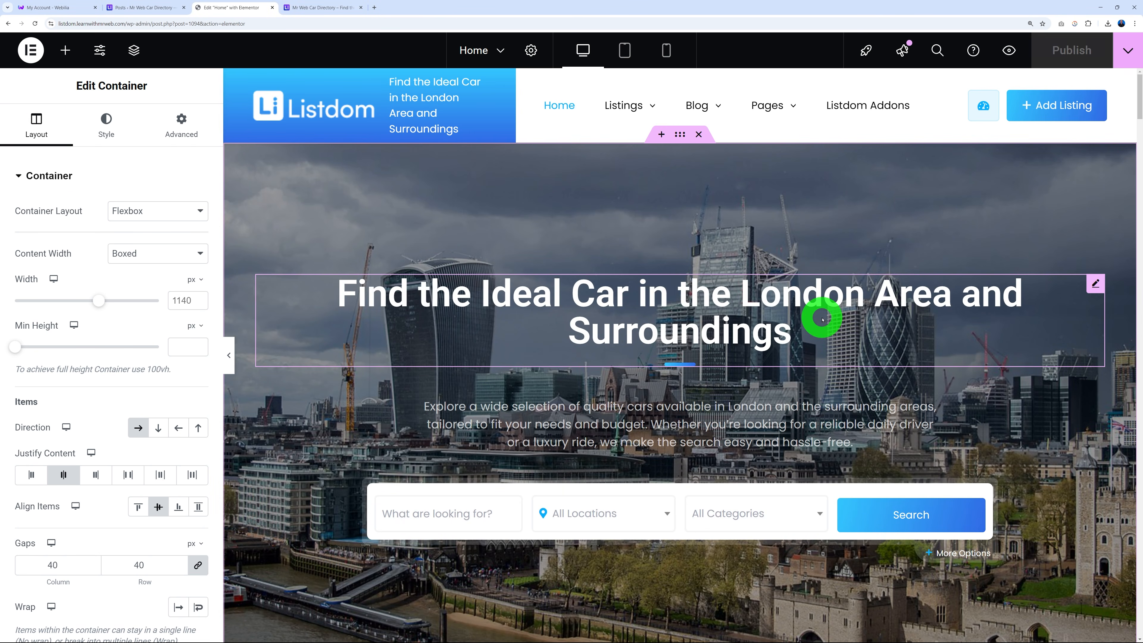
left_click(30, 55)
Exit to the WordPress Pages list and open About Us in Elementor in a new tab.
left_click(95, 197)
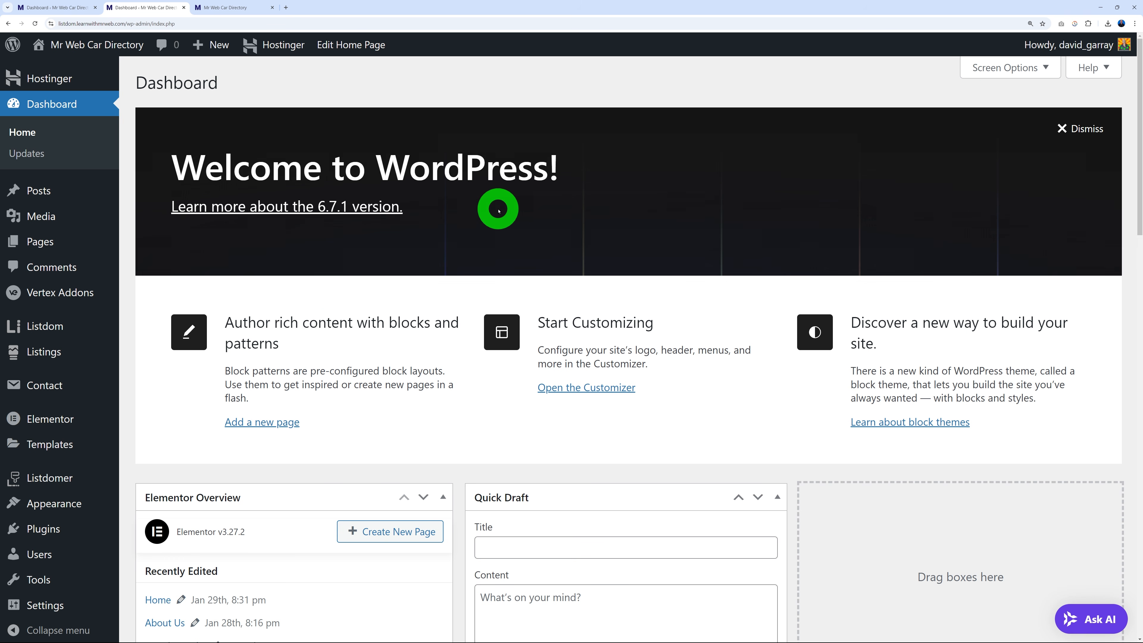
left_click(32, 243)
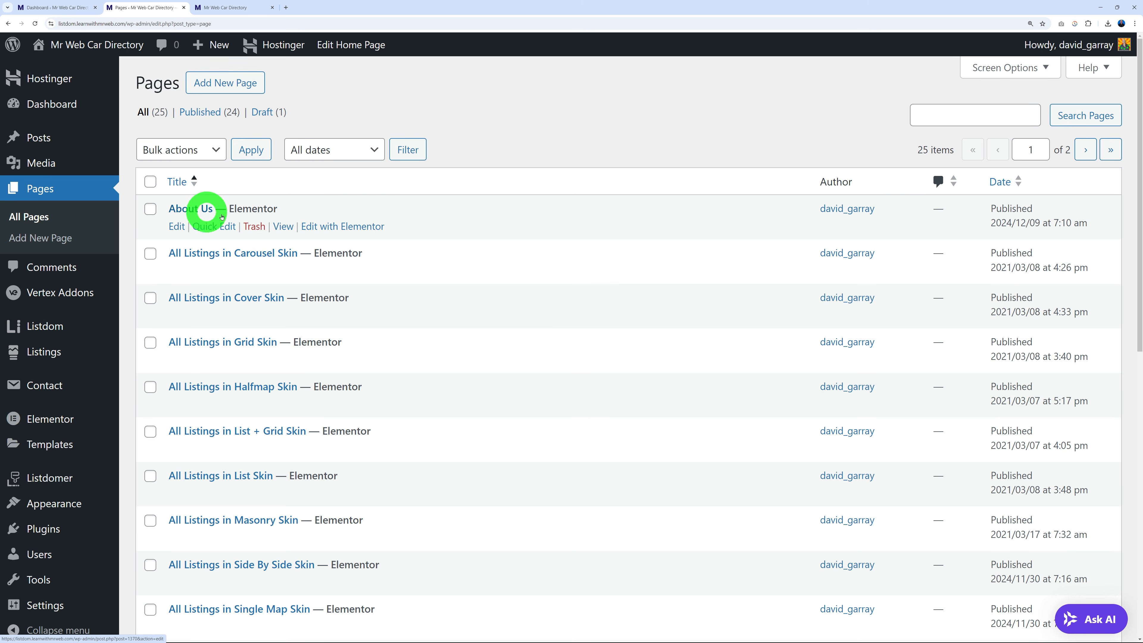
right_click(327, 228)
left_click(351, 238)
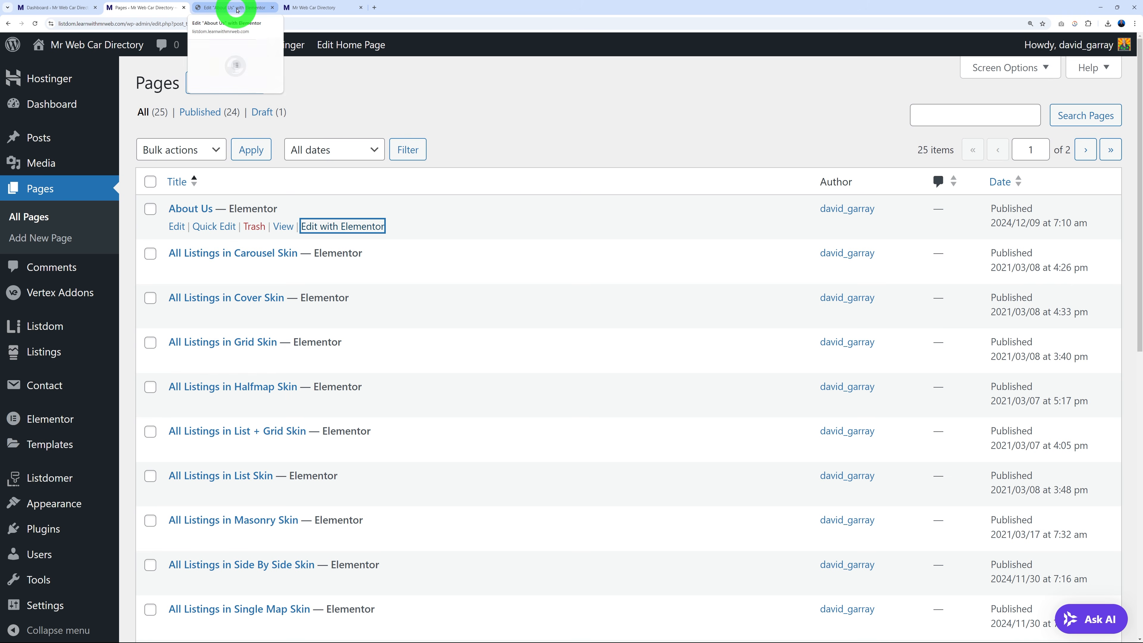
Browse the About Us page in Elementor, then close its tab.
left_click(237, 10)
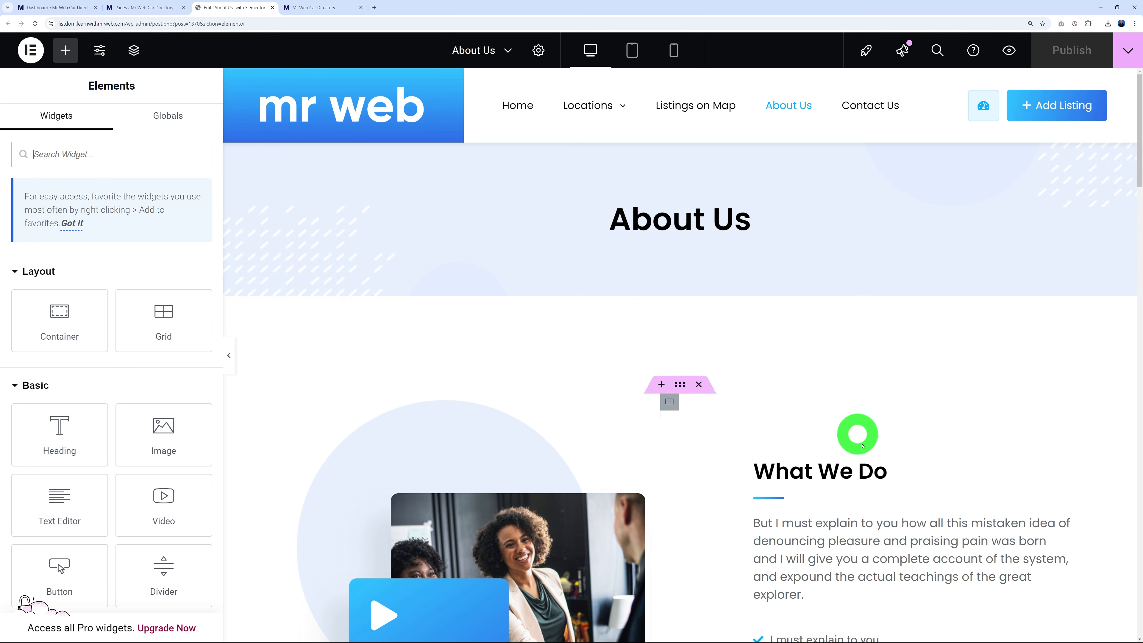
scroll(864, 439, "down", 3)
scroll(792, 475, "down", 15)
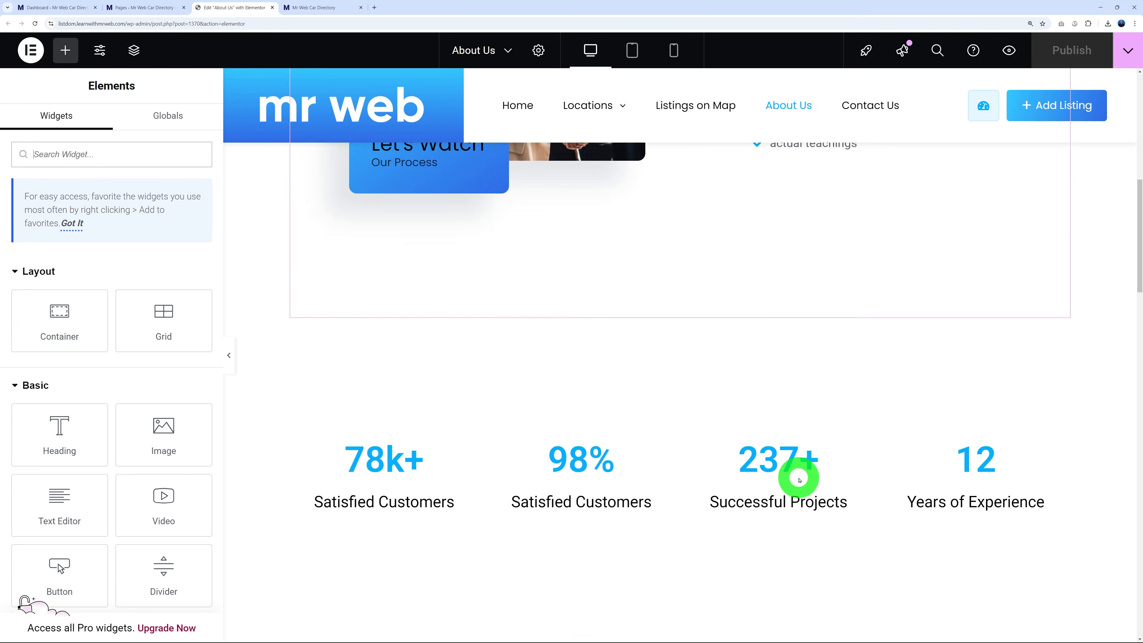
scroll(795, 476, "down", 8)
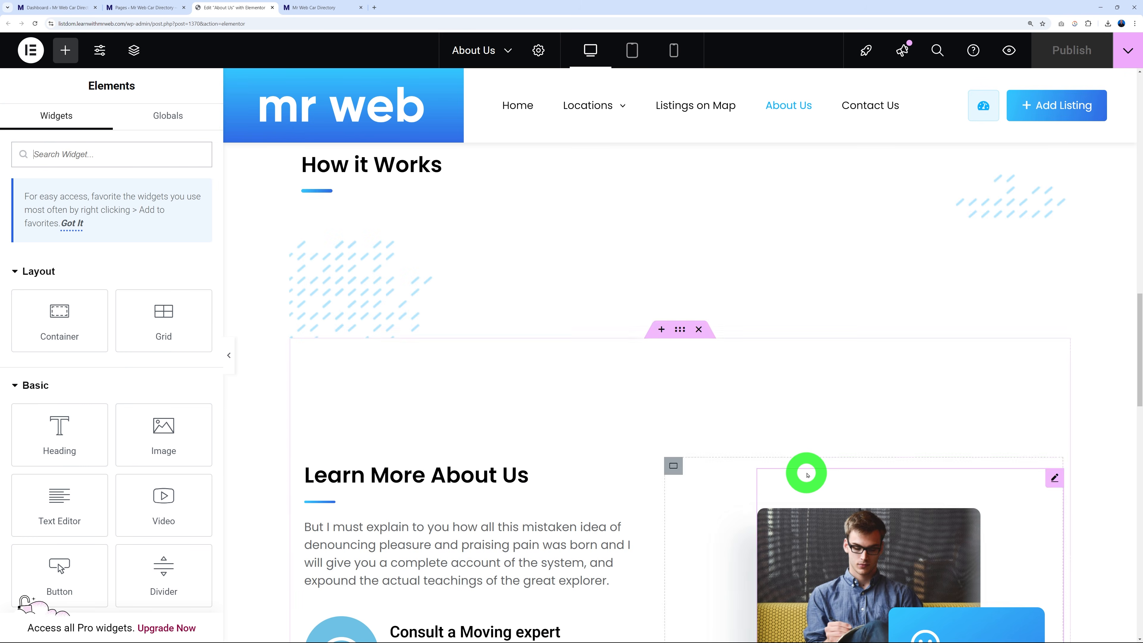
scroll(806, 473, "up", 20)
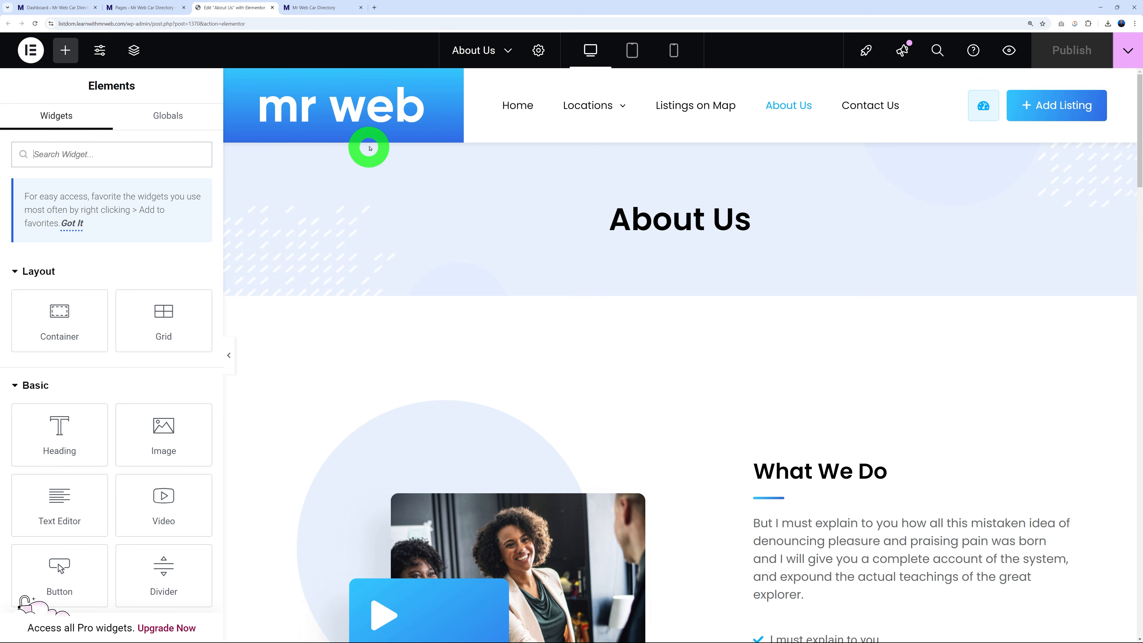
left_click(272, 8)
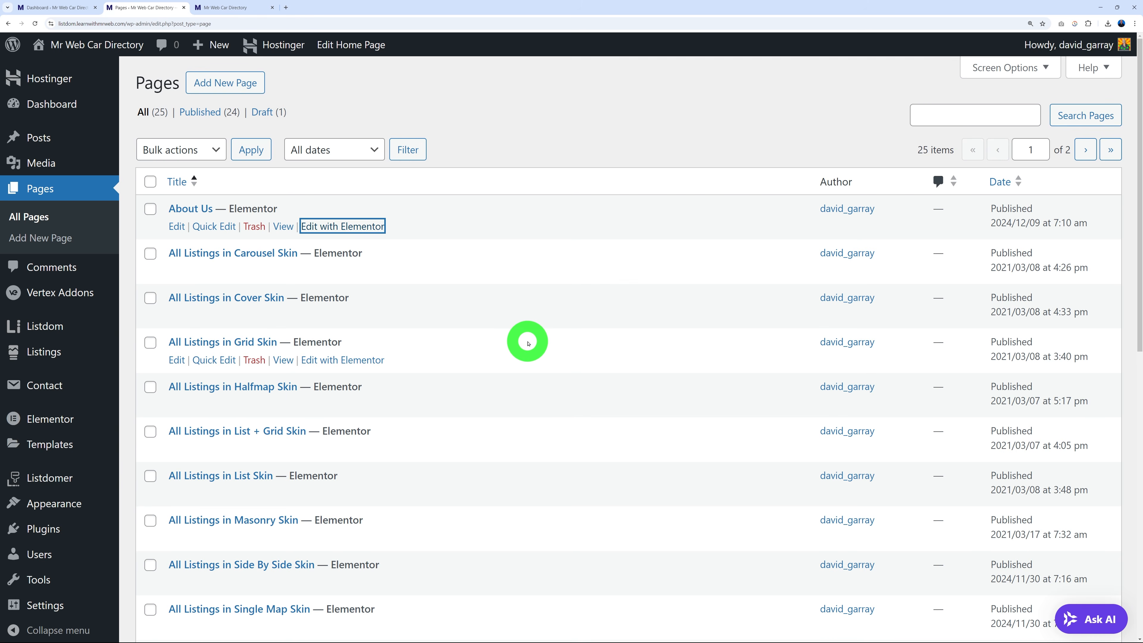
scroll(526, 340, "down", 8)
scroll(528, 341, "down", 2)
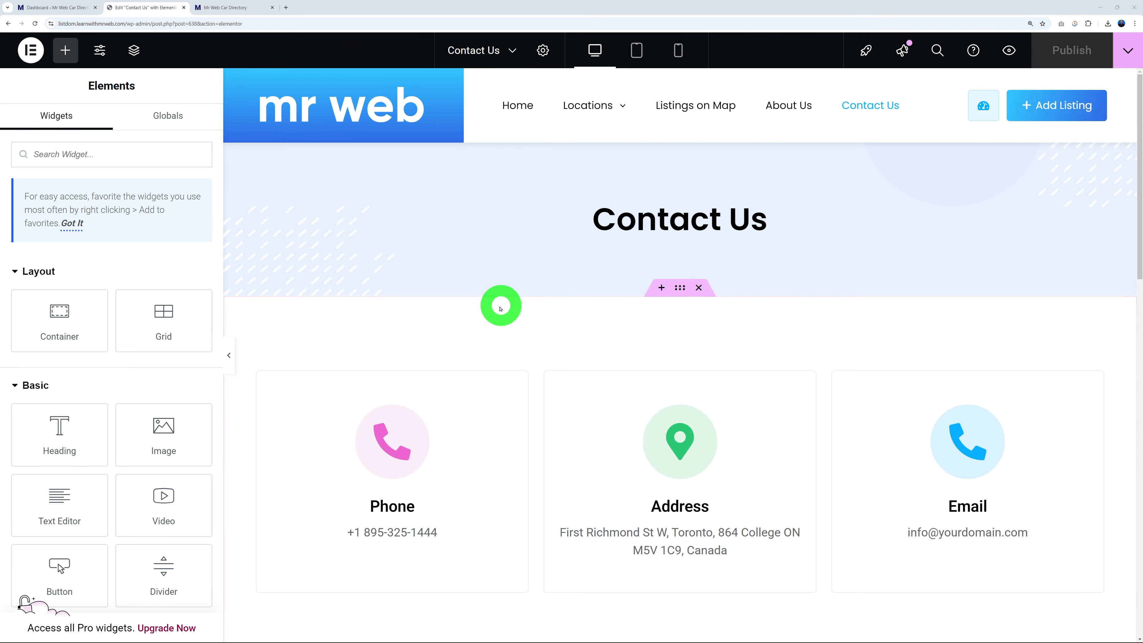
Inspect the Phone box and the Get in Touch form's [contact-form-7 id="896"] shortcode.
scroll(499, 311, "down", 4)
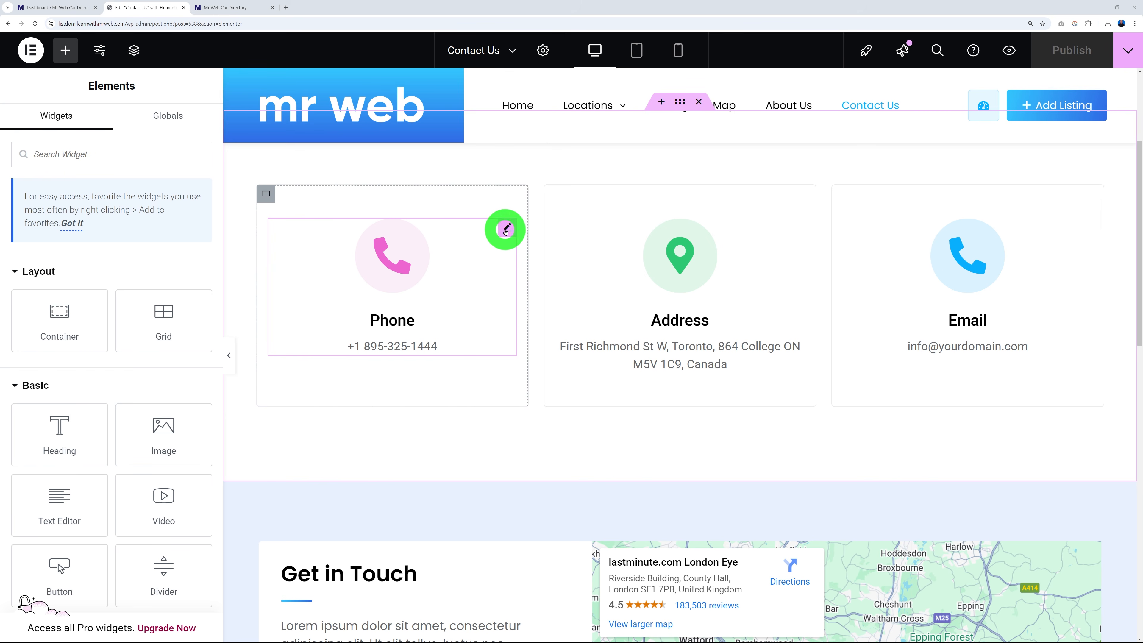
left_click(508, 227)
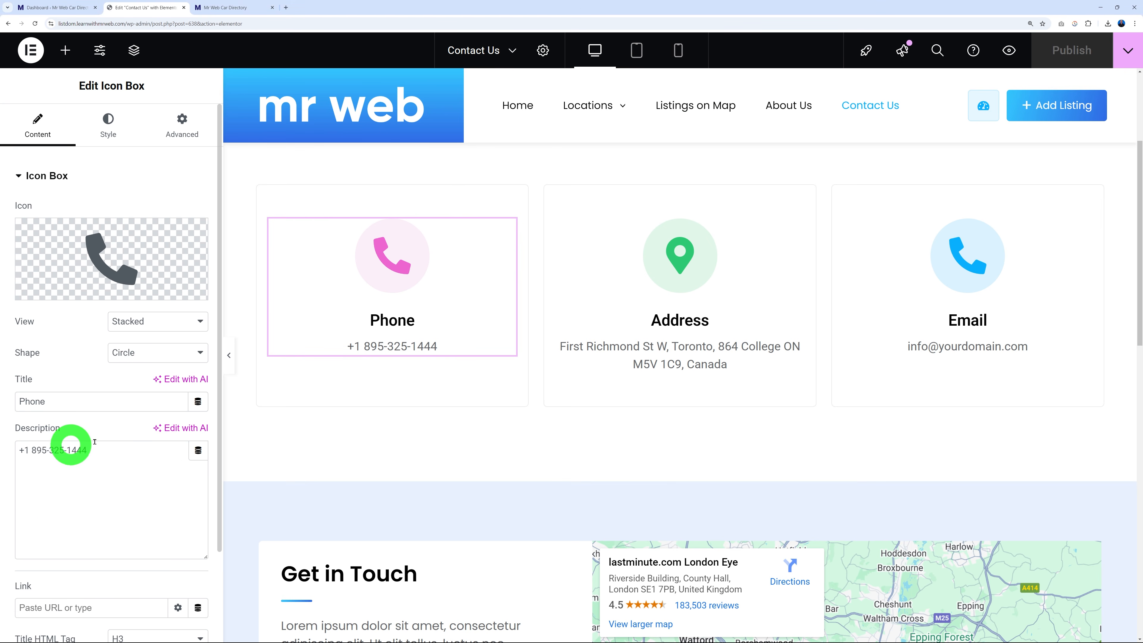
scroll(510, 342, "down", 7)
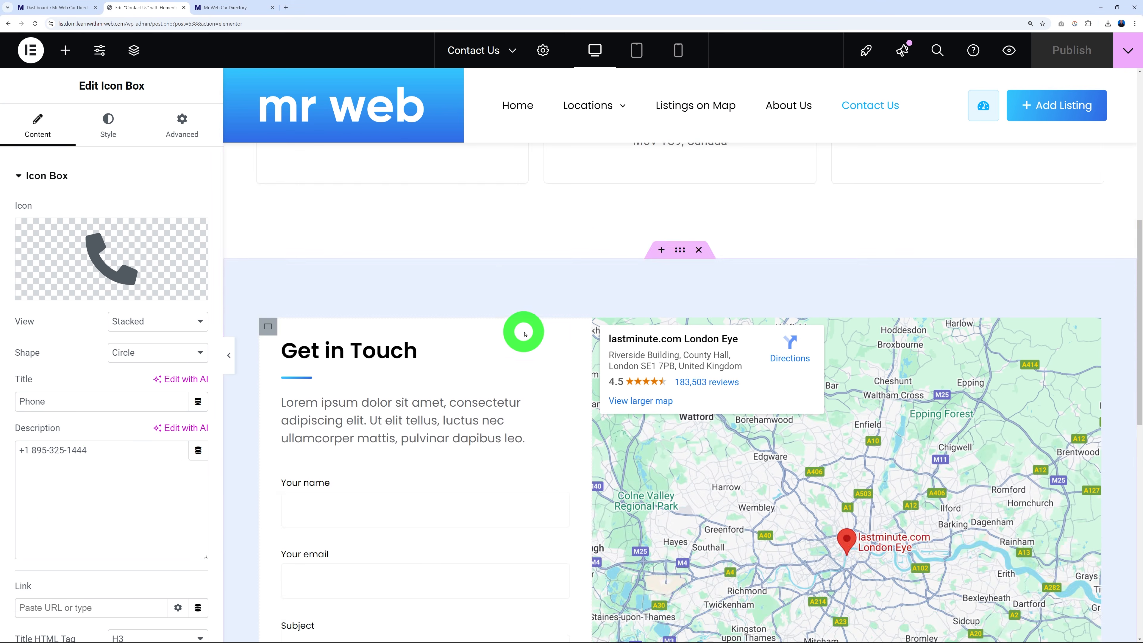
scroll(521, 335, "down", 2)
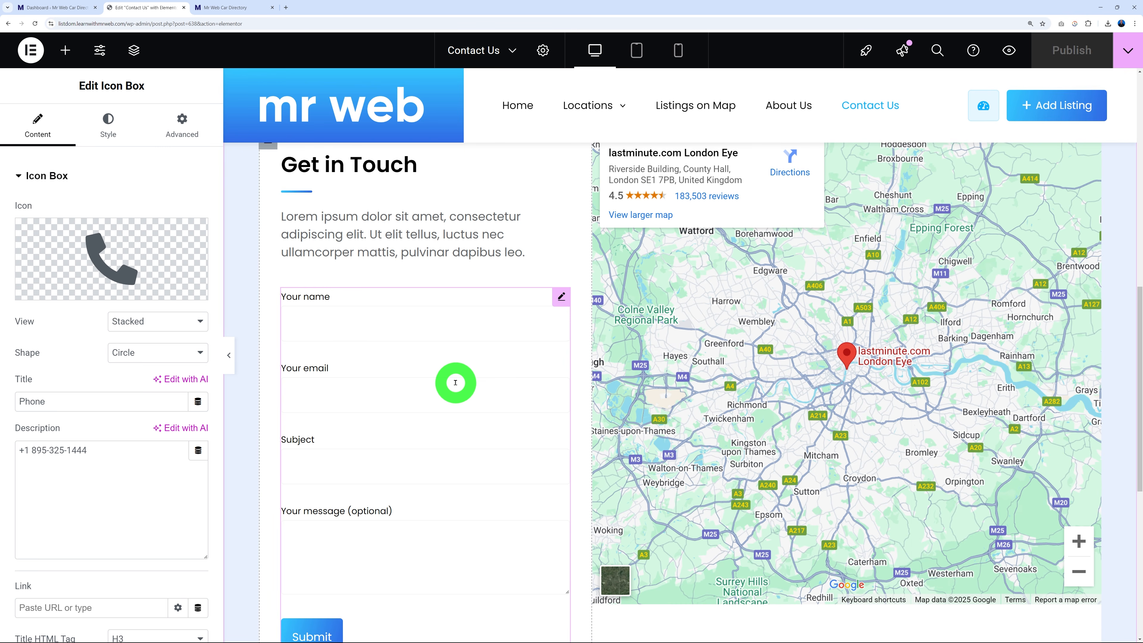
scroll(455, 382, "down", 1)
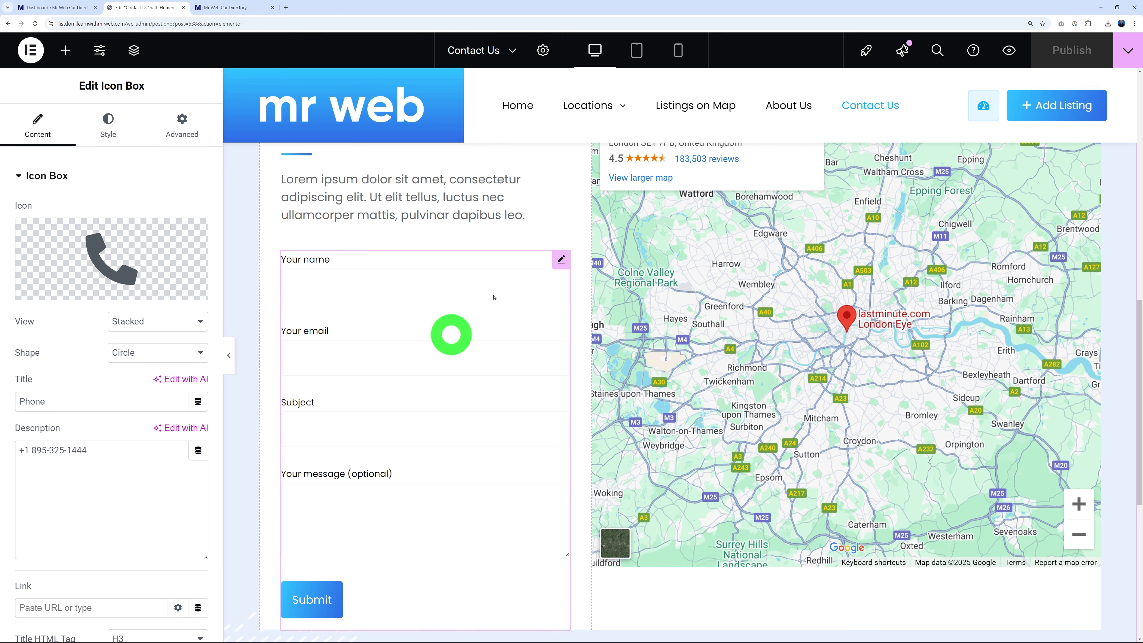
left_click(561, 264)
left_click(69, 272)
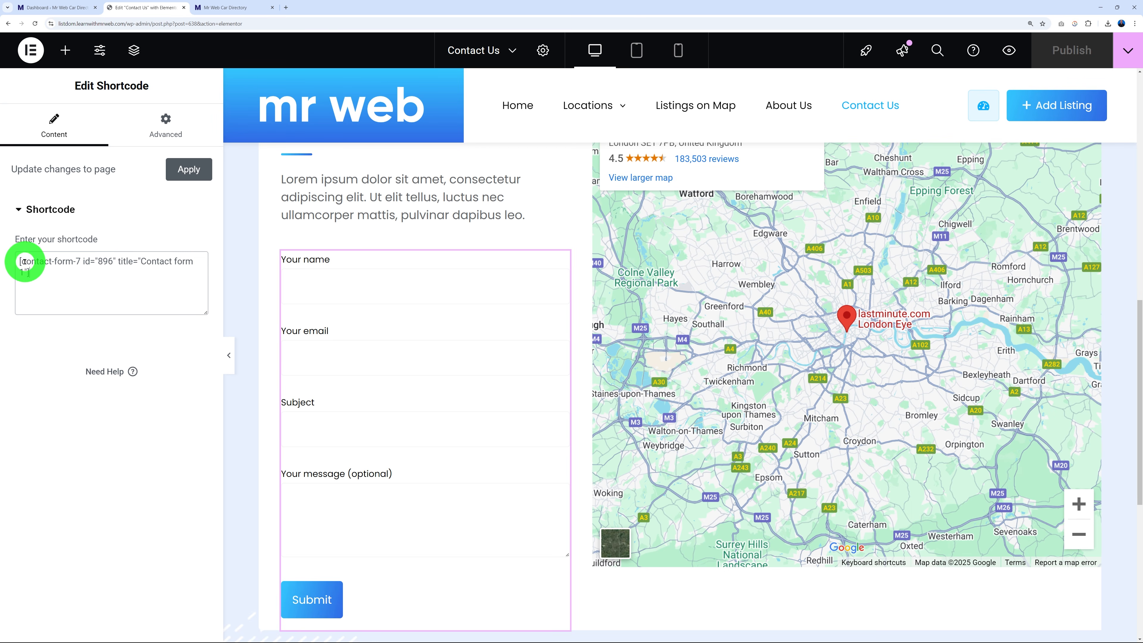
left_click_drag(21, 261, 64, 262)
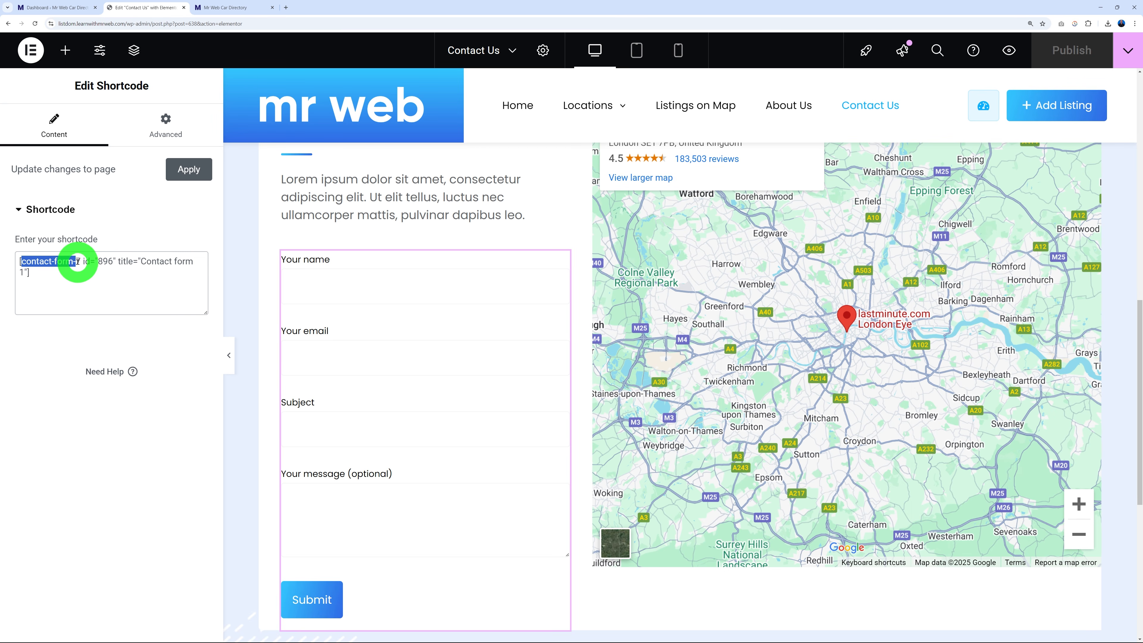
Open the oldest Contact form 1 from Contact Forms and view its form template.
left_click(72, 7)
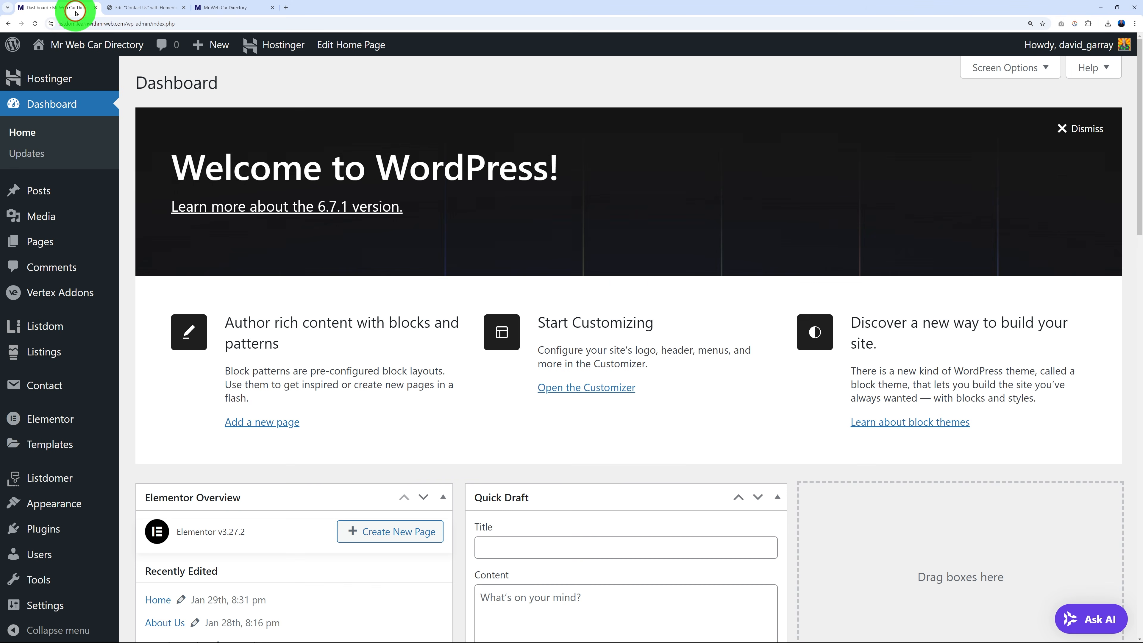
left_click(53, 387)
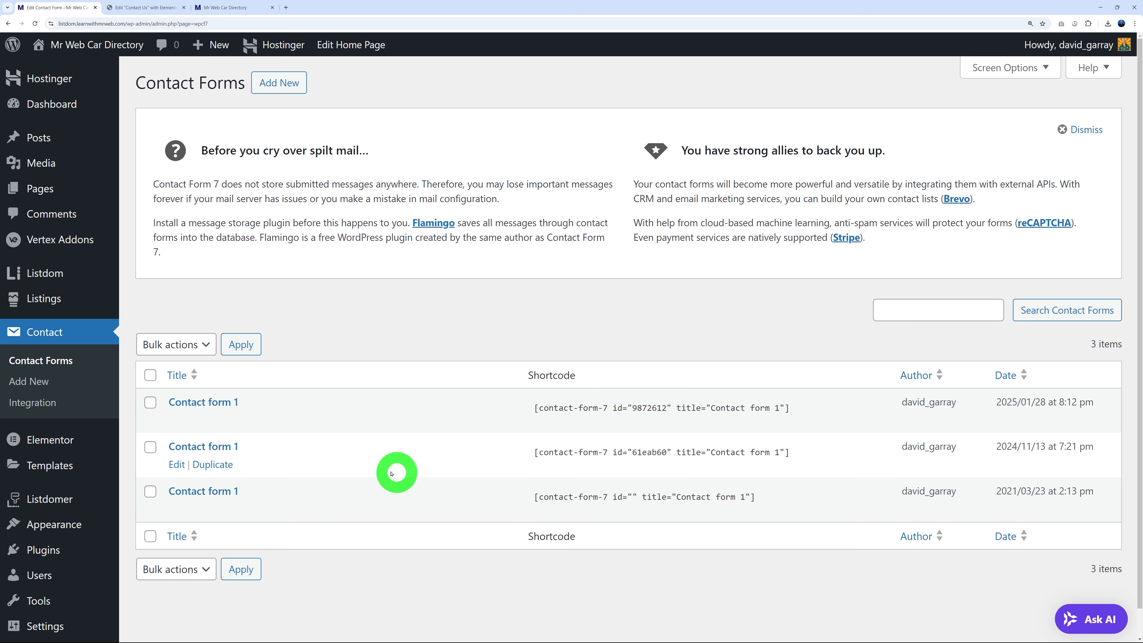
left_click(231, 490)
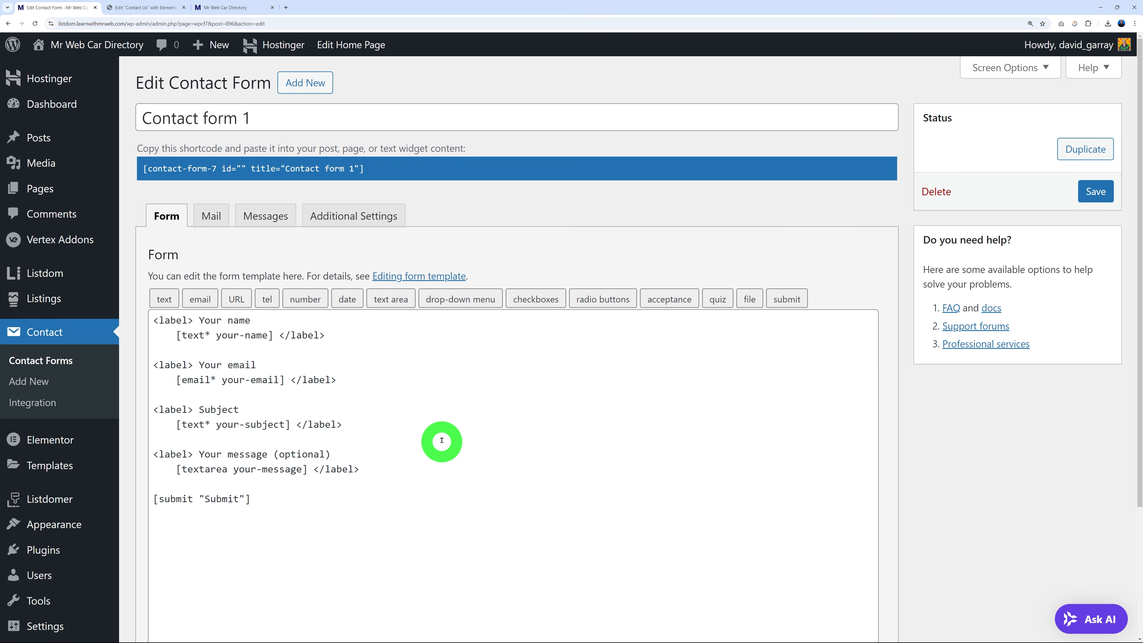
left_click_drag(289, 513, 157, 320)
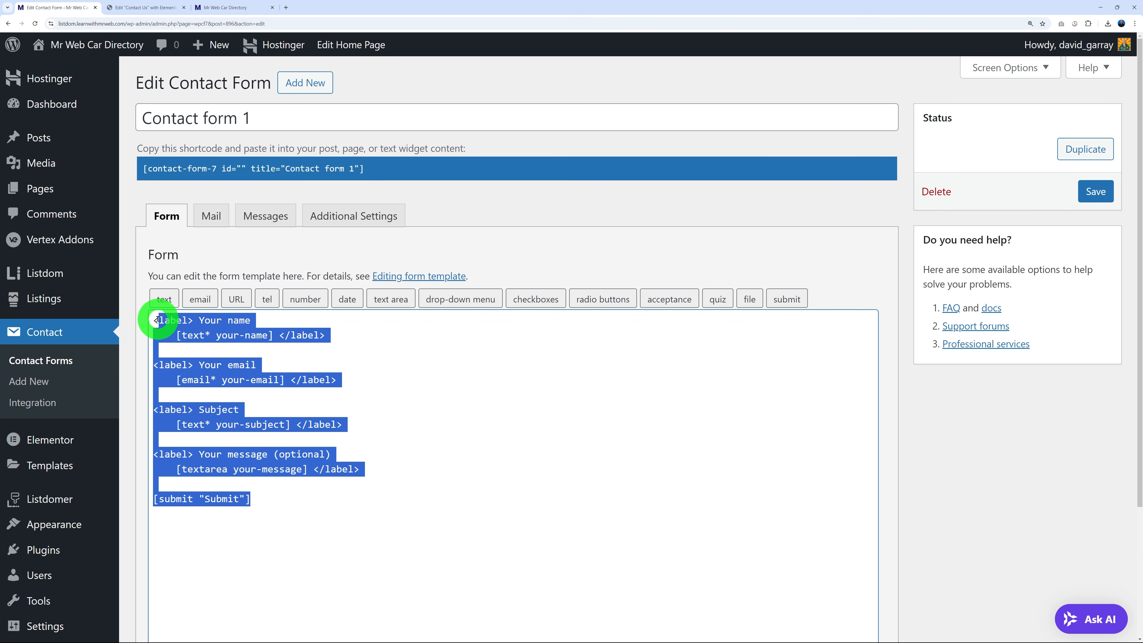
left_click(403, 454)
Check the form's Mail settings, then return to the Contact Forms list.
left_click(221, 222)
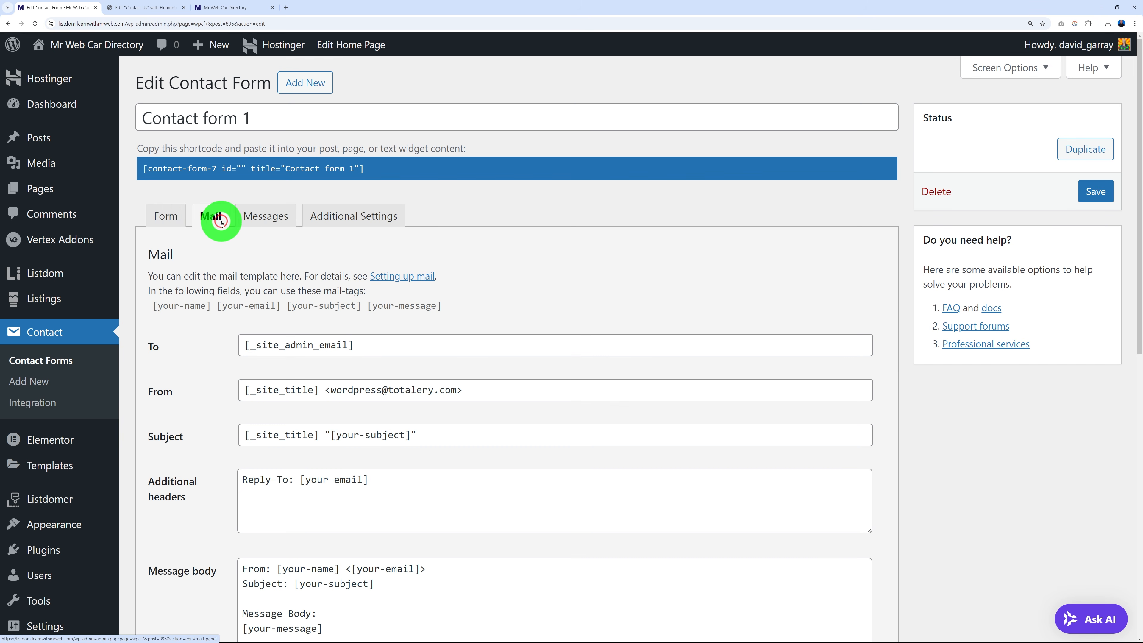
left_click(175, 219)
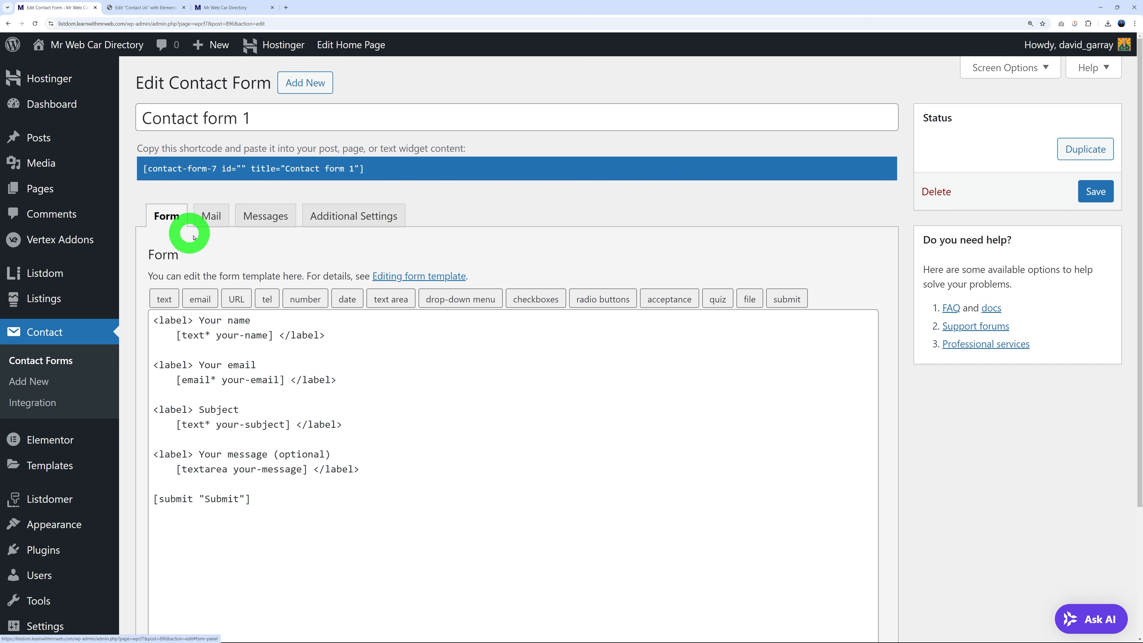
left_click(65, 362)
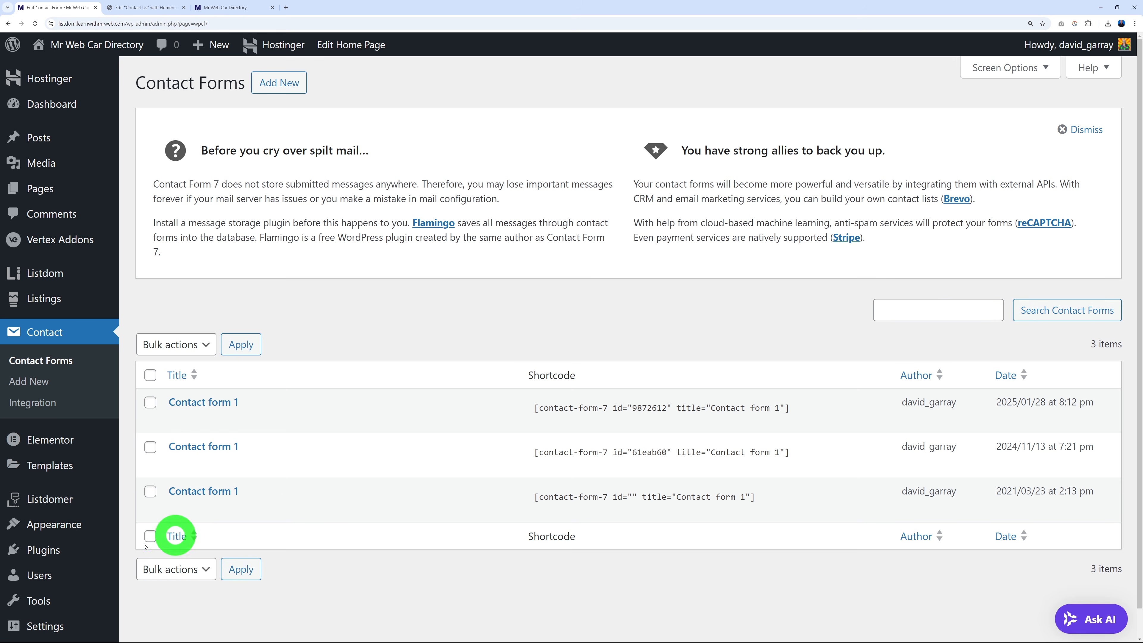
mouse_move(53, 550)
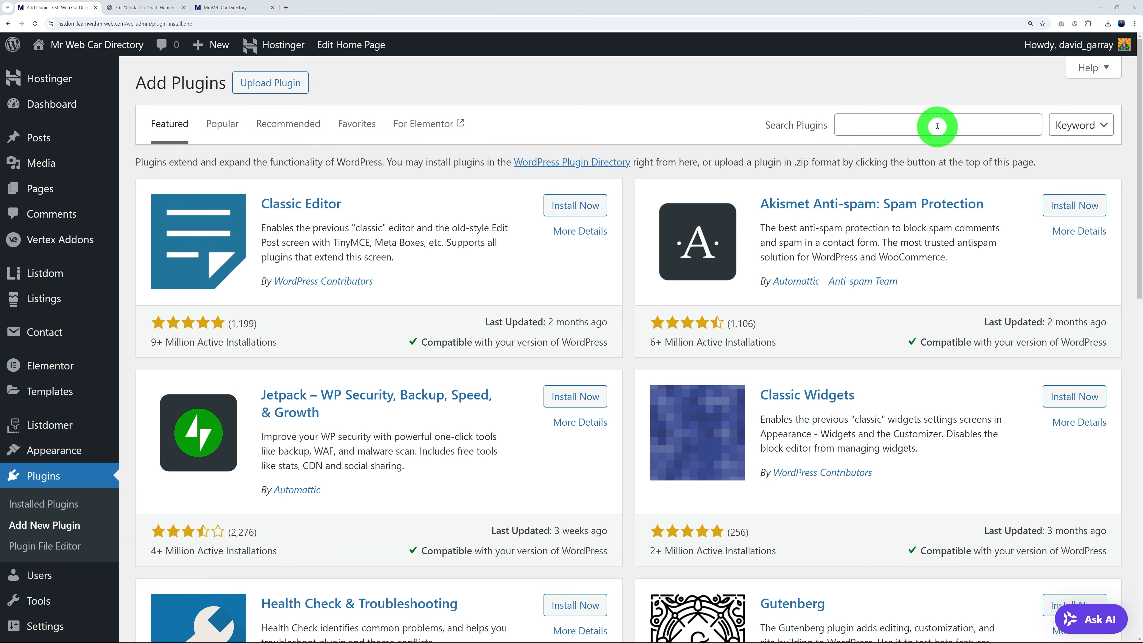
Install and activate the WPForms plugin.
left_click(932, 122)
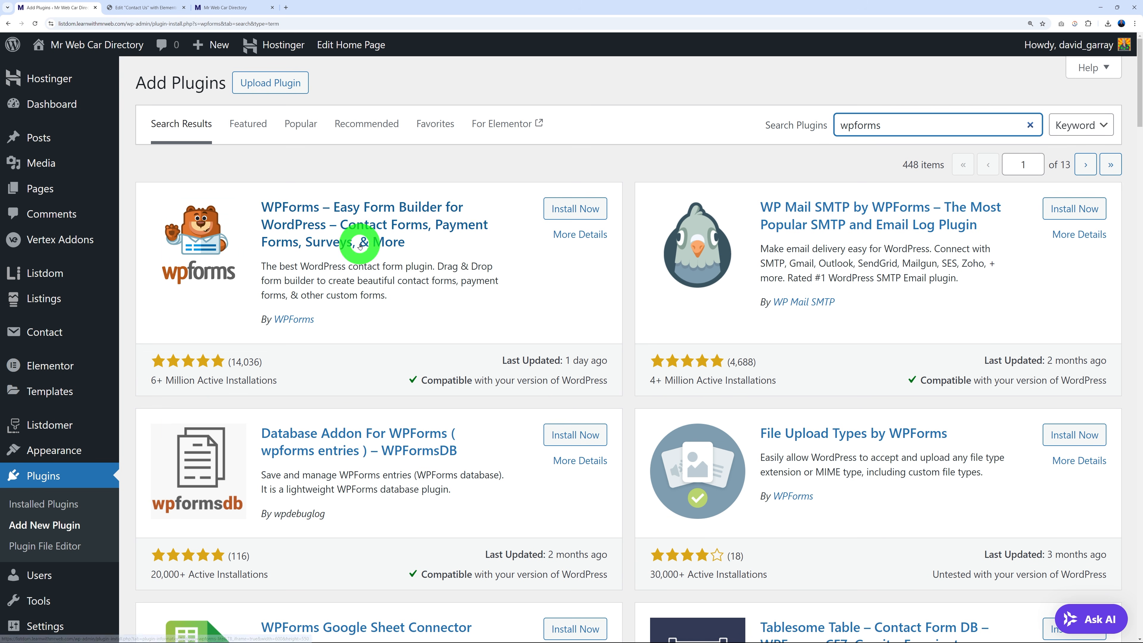
left_click(571, 210)
left_click(581, 213)
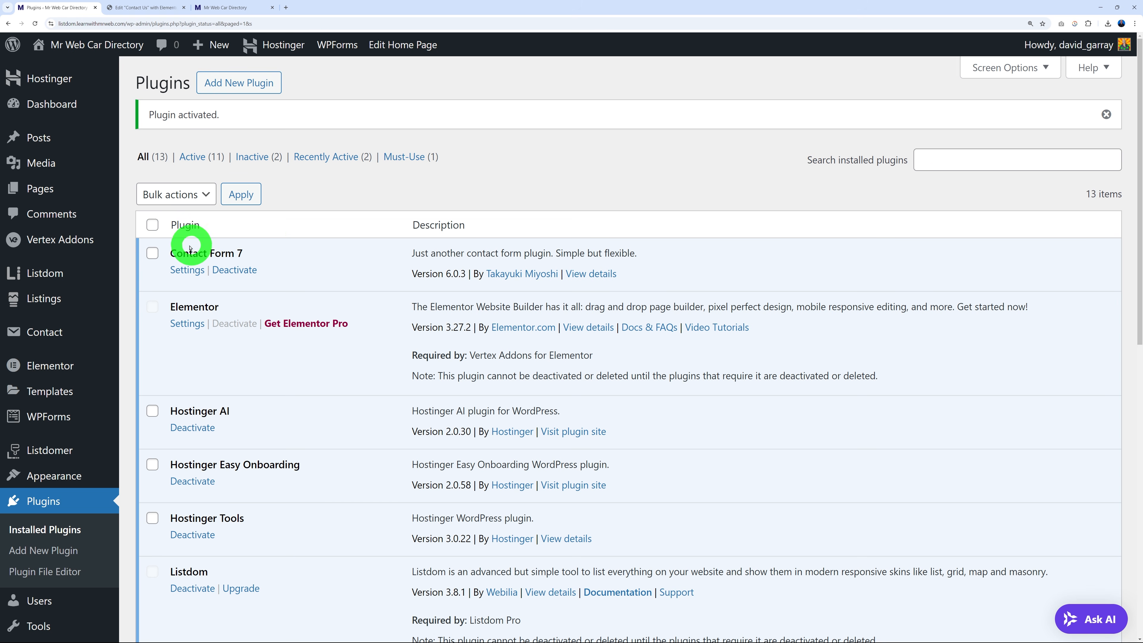
Deactivate and delete the Contact Form 7 plugin.
left_click(234, 270)
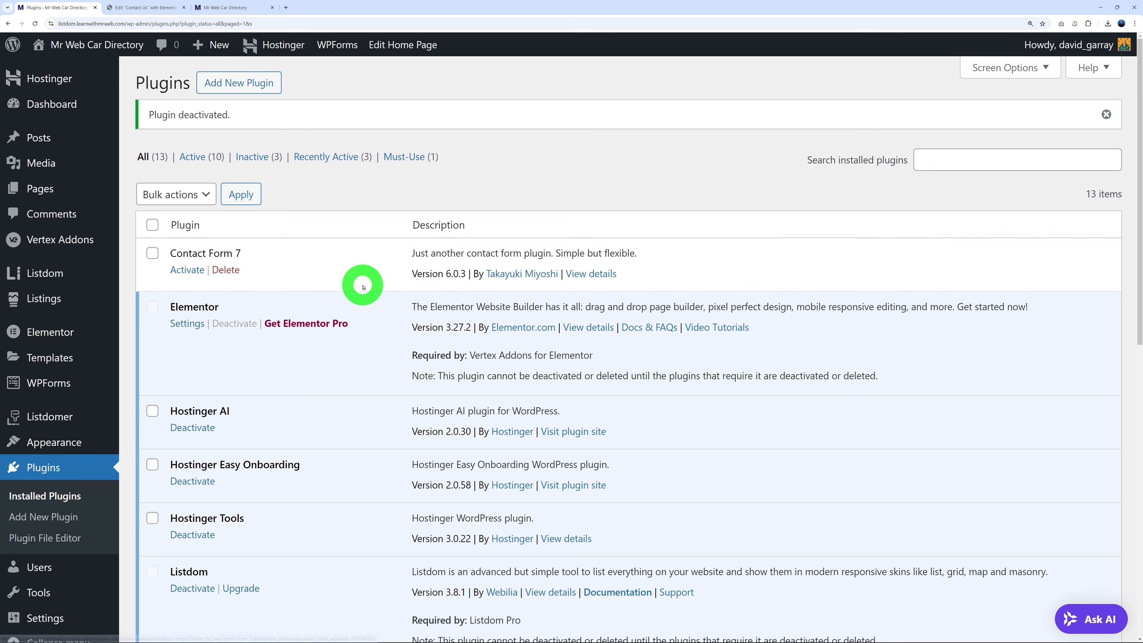
left_click(227, 270)
left_click(606, 72)
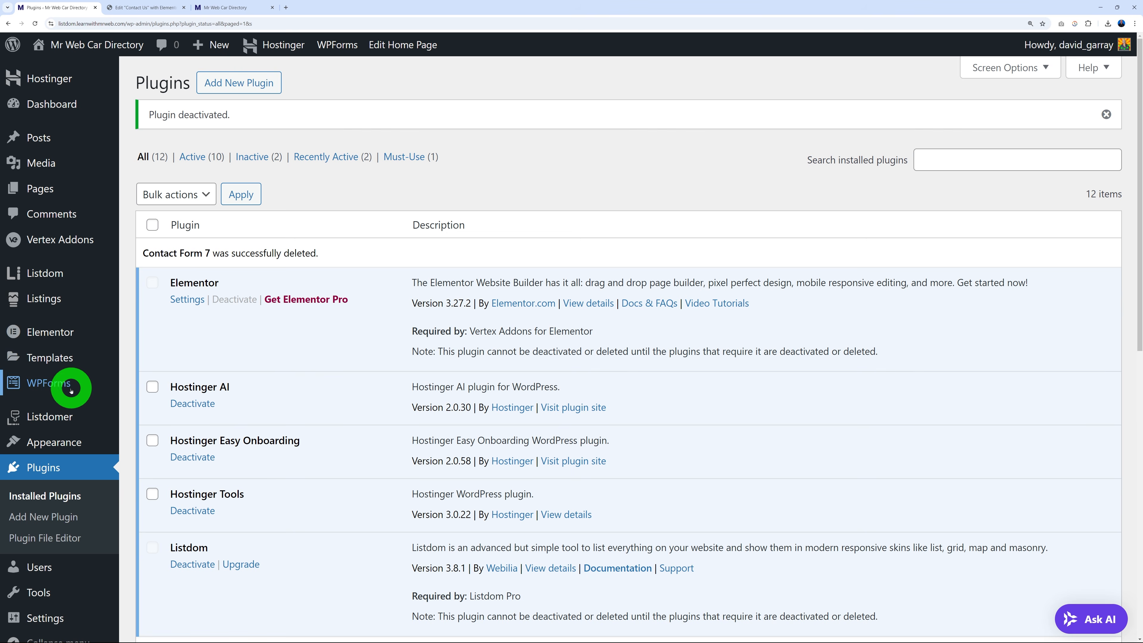
mouse_move(61, 386)
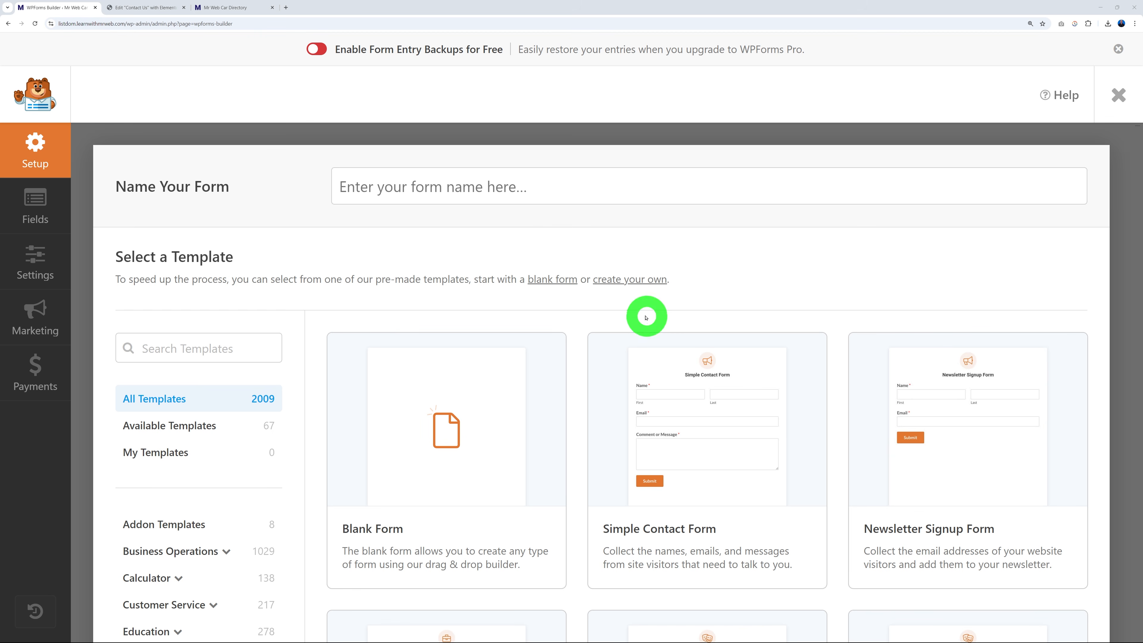
Create a new WPForms form from the Simple Contact Form template.
scroll(290, 408, "down", 2)
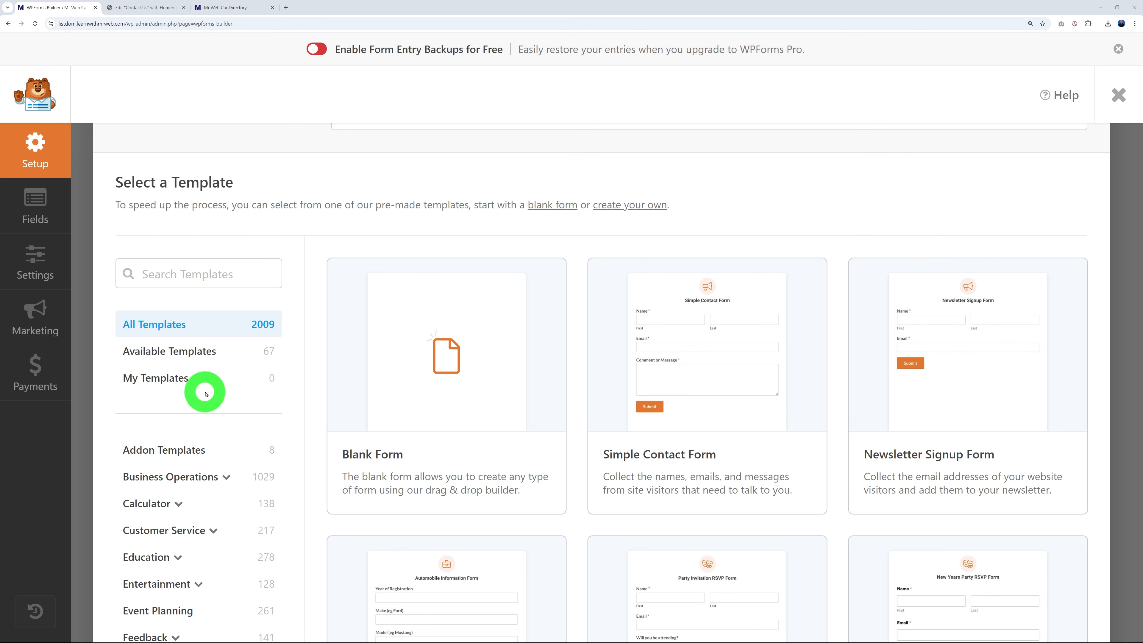
left_click(250, 557)
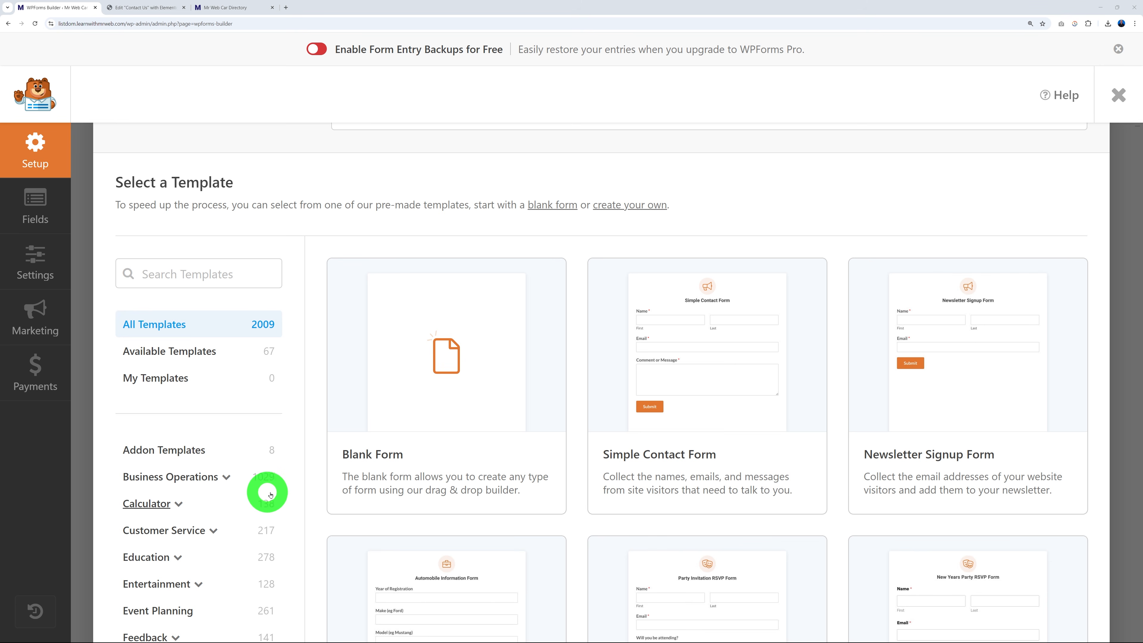
mouse_move(722, 388)
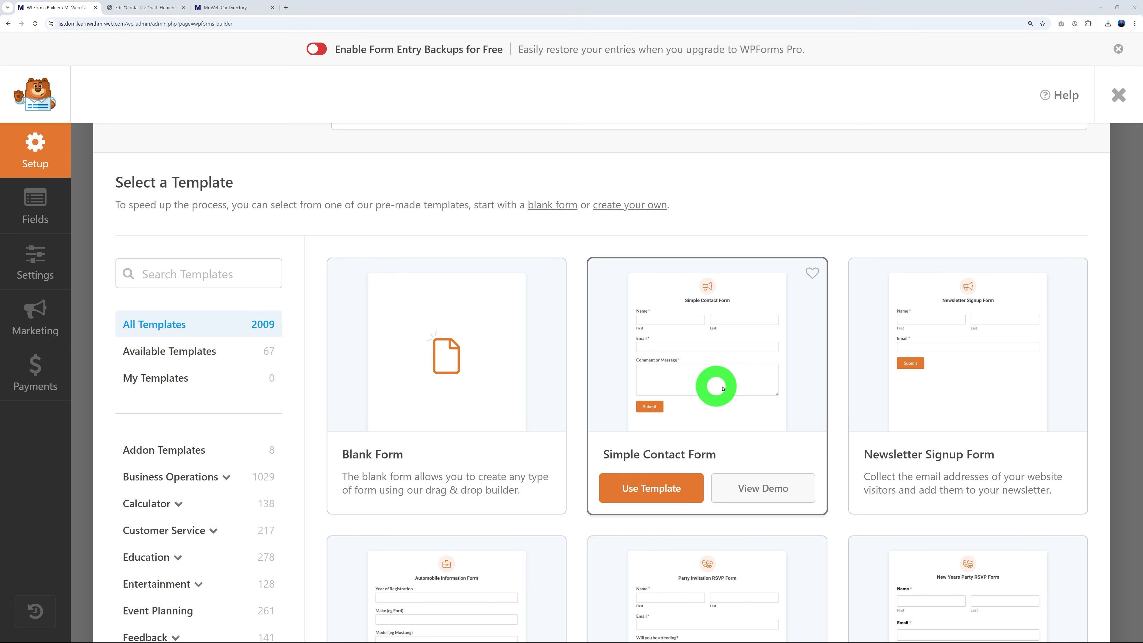
left_click(660, 494)
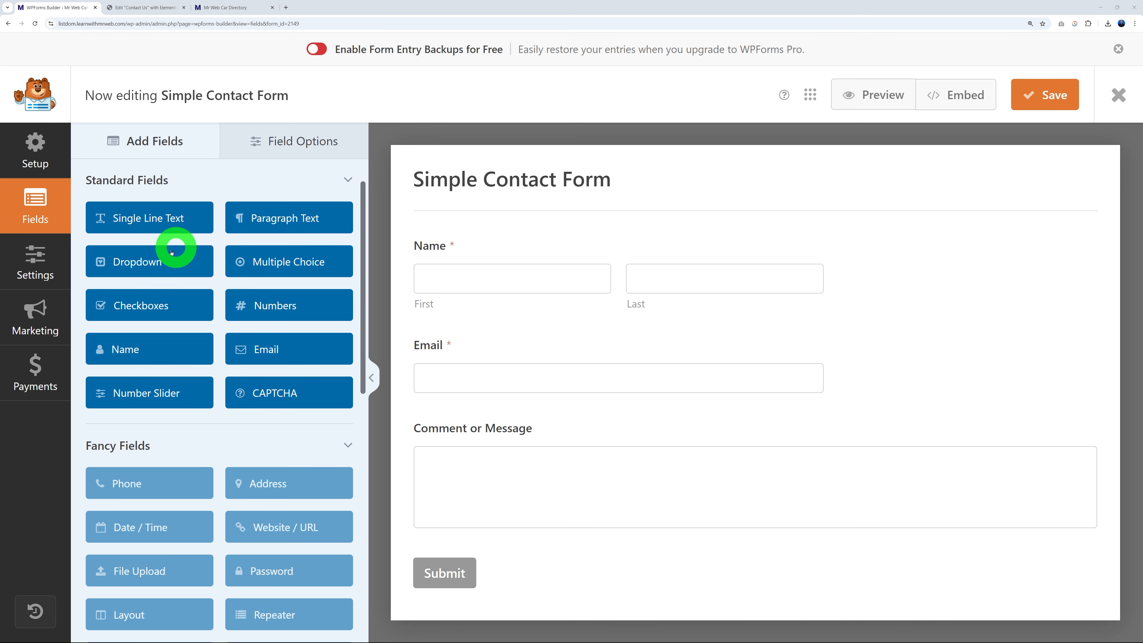
Add a required Select Department dropdown with Accounts, Support and Sales above Comment or Message.
left_click_drag(165, 266, 558, 450)
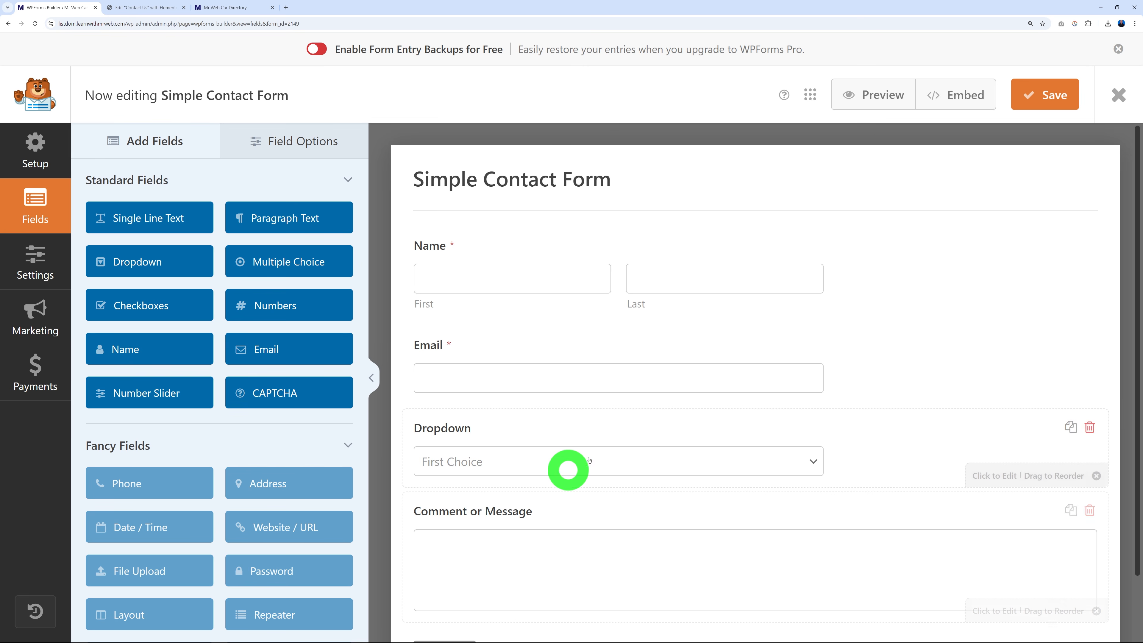
left_click(500, 437)
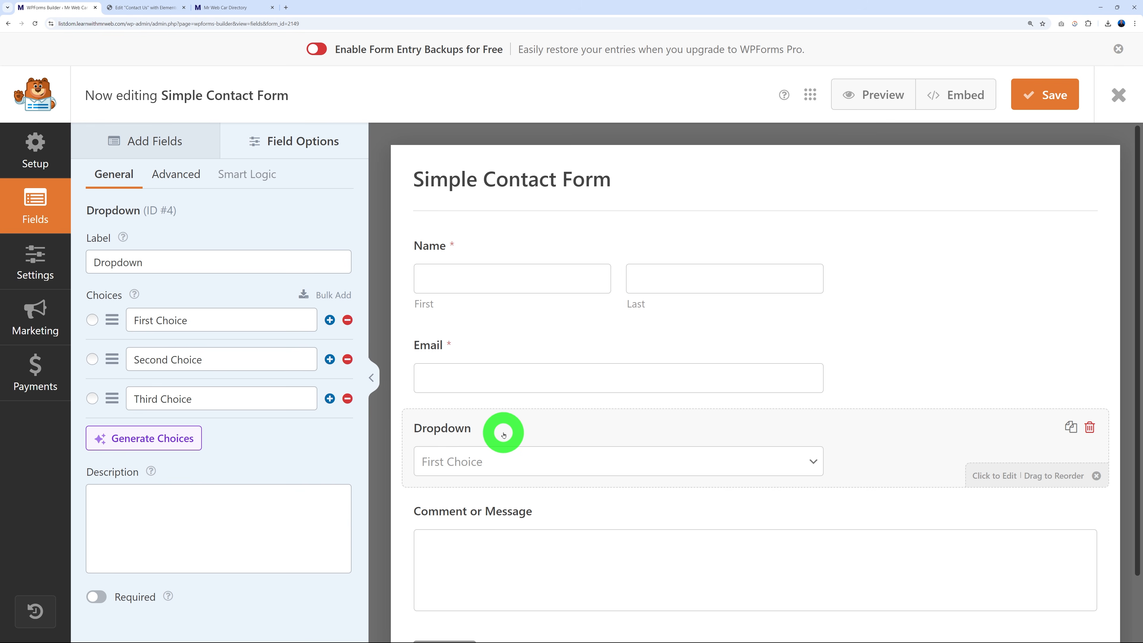
left_click_drag(189, 262, 75, 267)
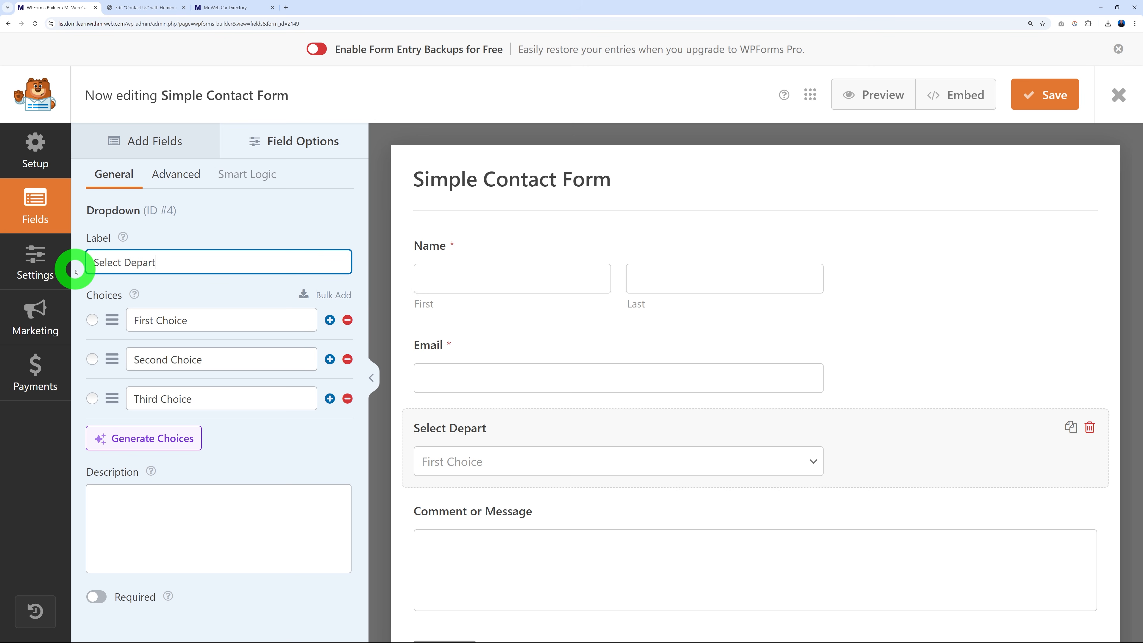
triple_click(198, 321)
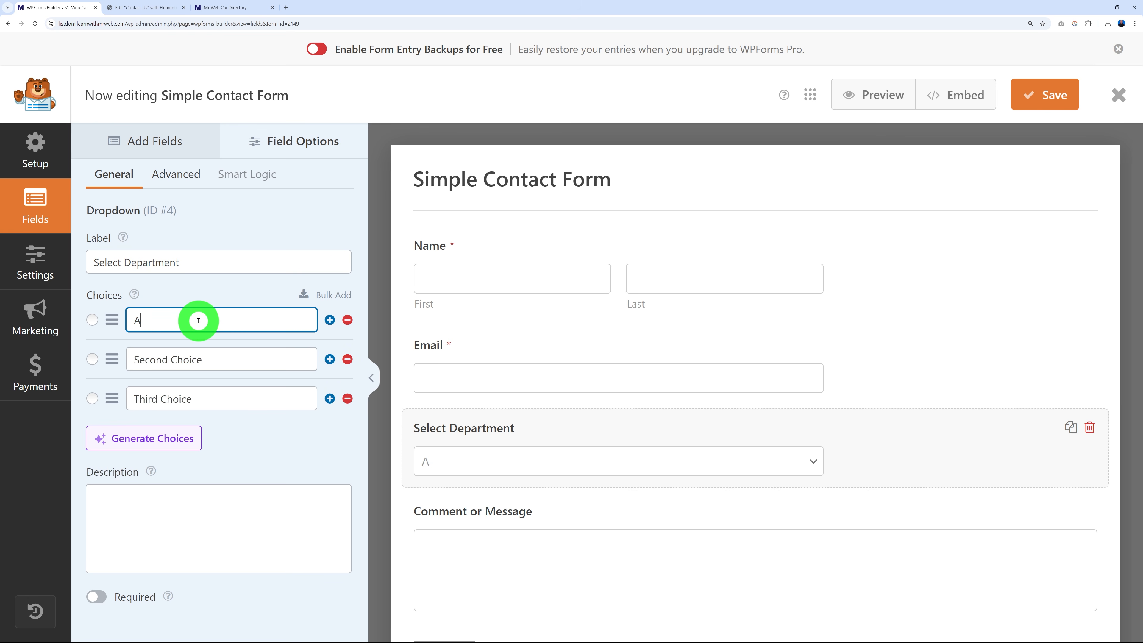
left_click(235, 362)
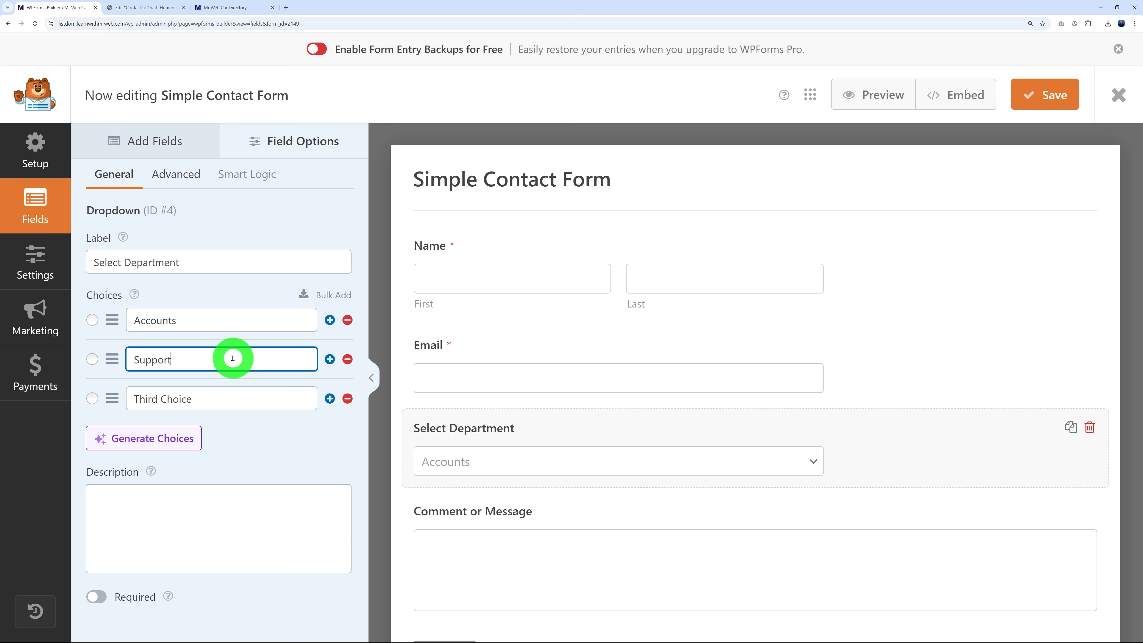
triple_click(228, 393)
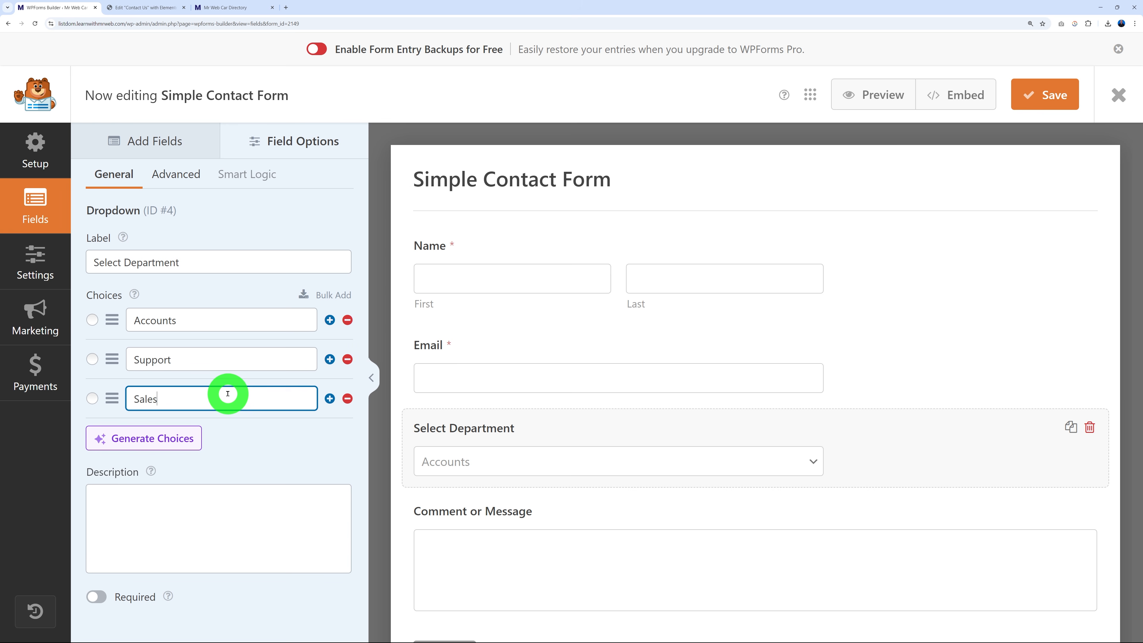
left_click(257, 535)
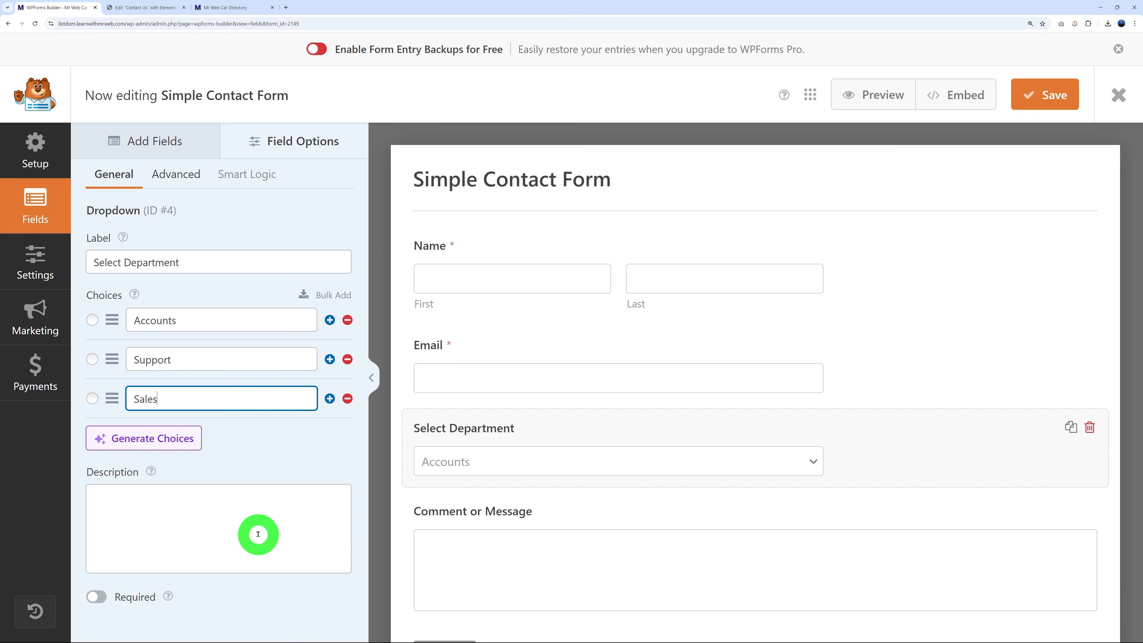
left_click(99, 598)
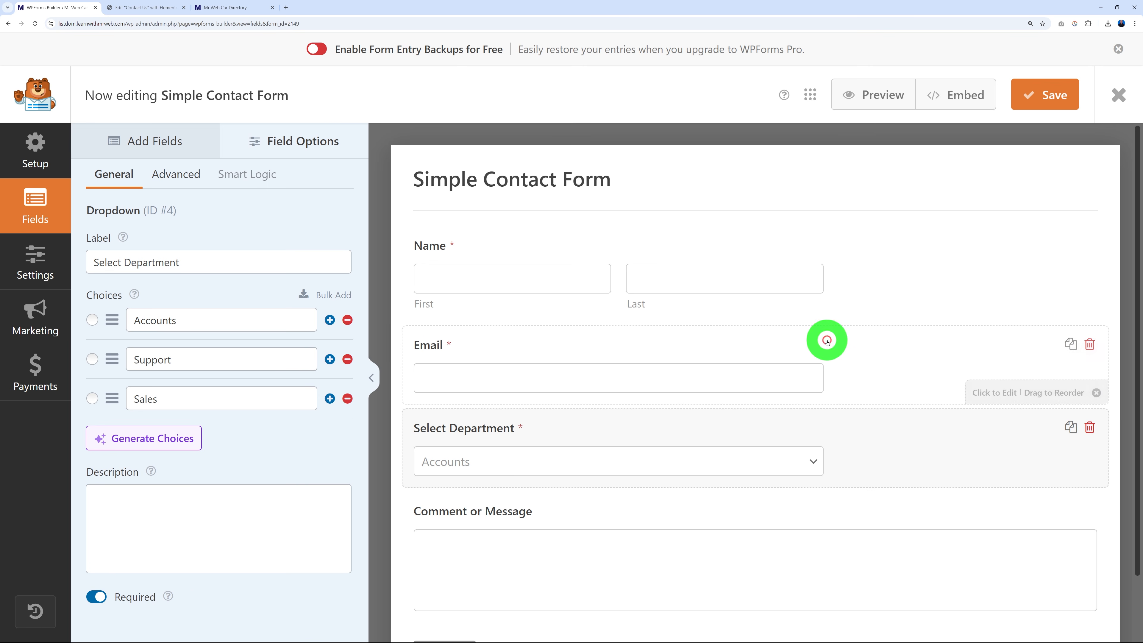
Preview the form, check the Select Department options, then close the preview.
left_click(877, 101)
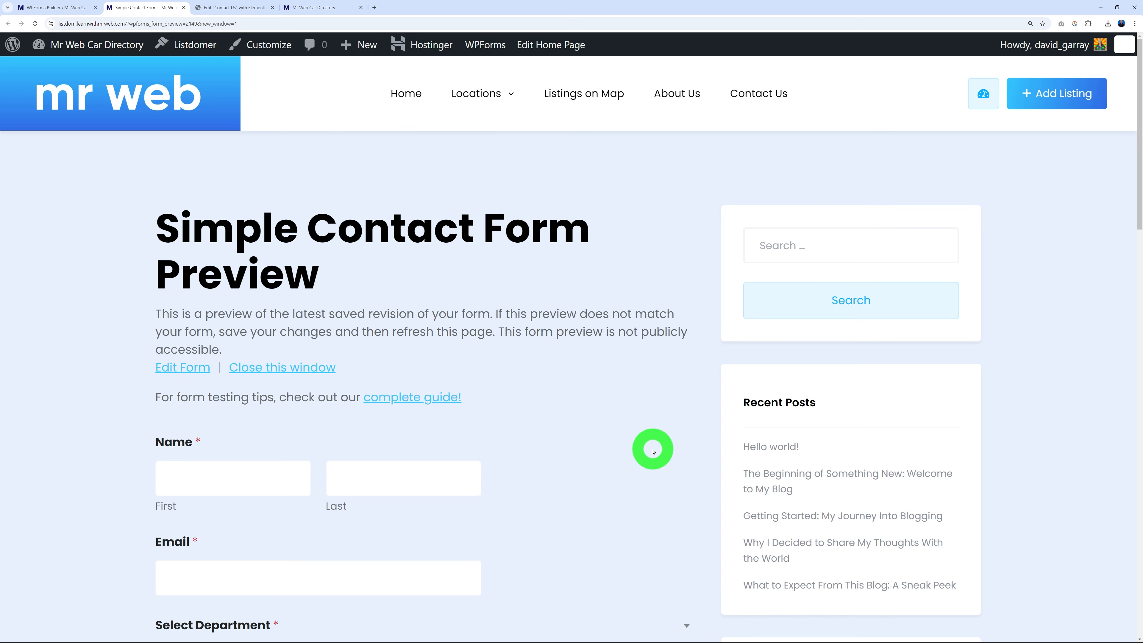
scroll(644, 434, "down", 7)
scroll(645, 435, "up", 4)
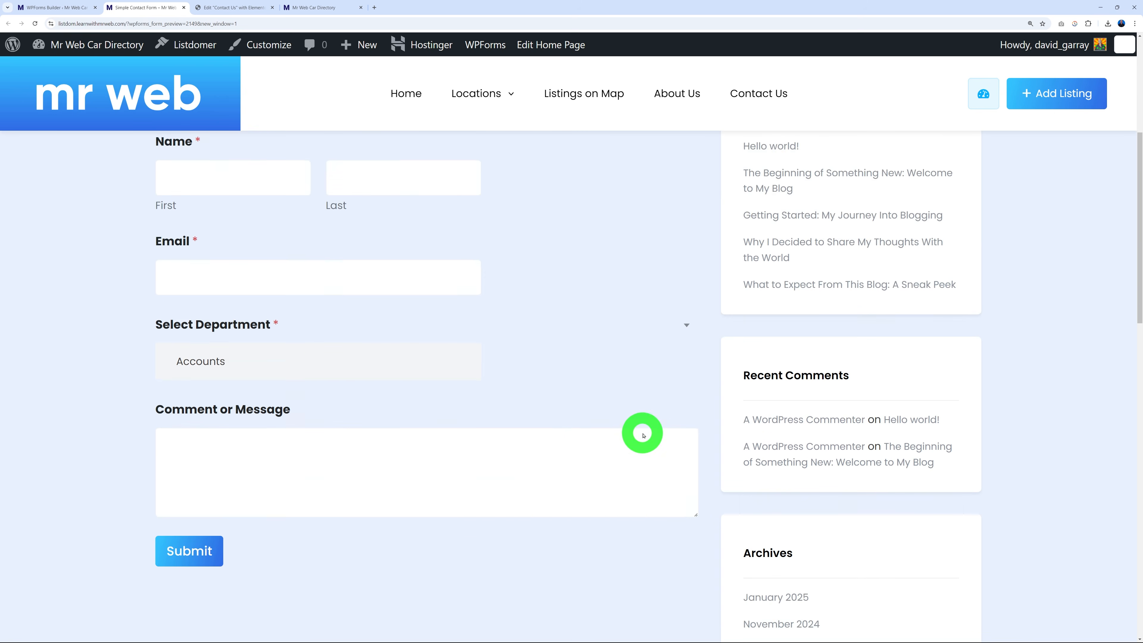
left_click(369, 475)
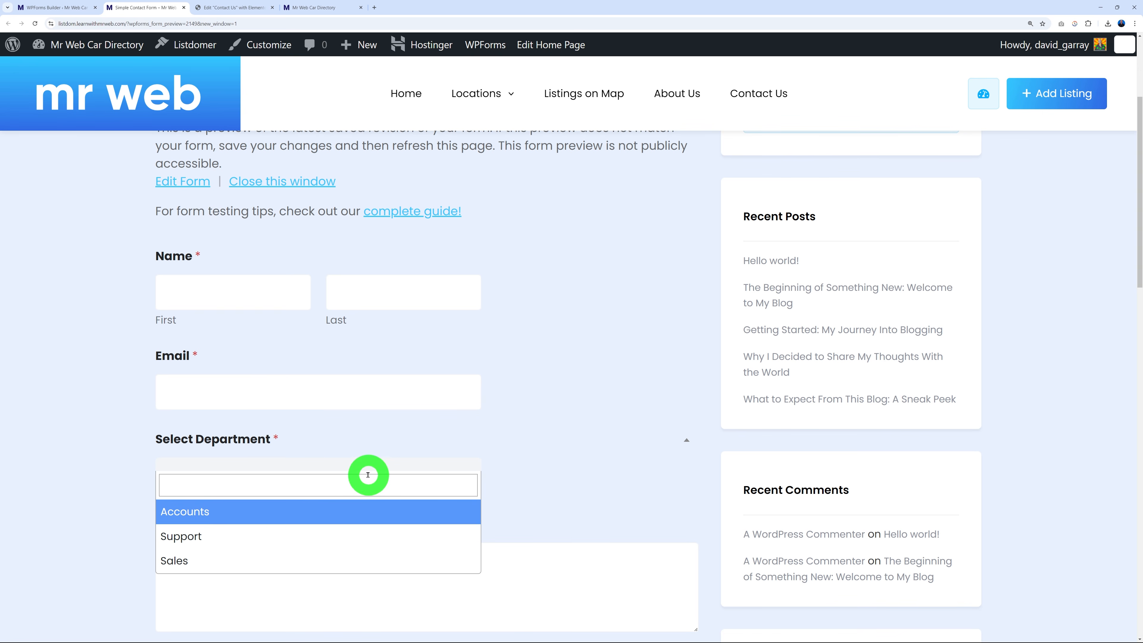
left_click(547, 473)
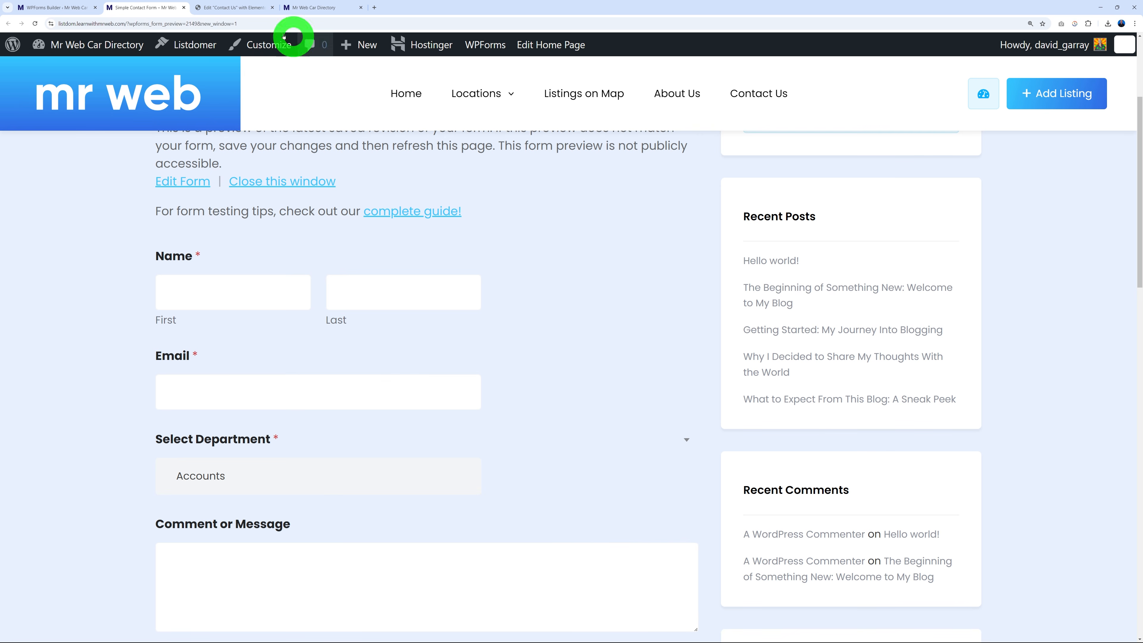
left_click(184, 8)
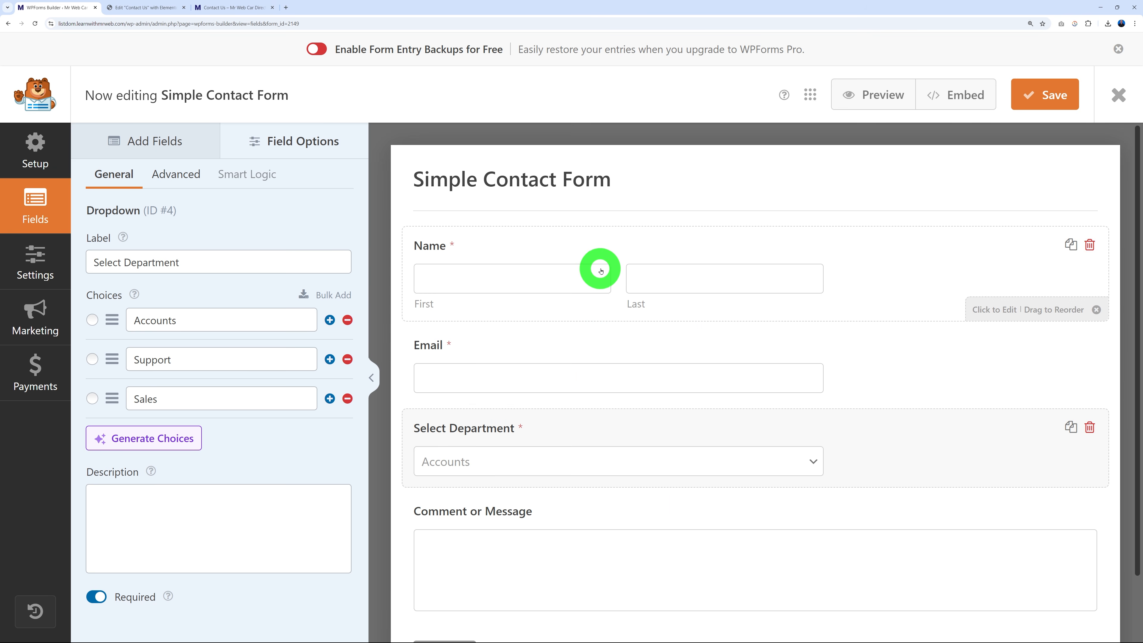
Replace {admin_email} with the site's info address as notification recipient and sender.
left_click(34, 269)
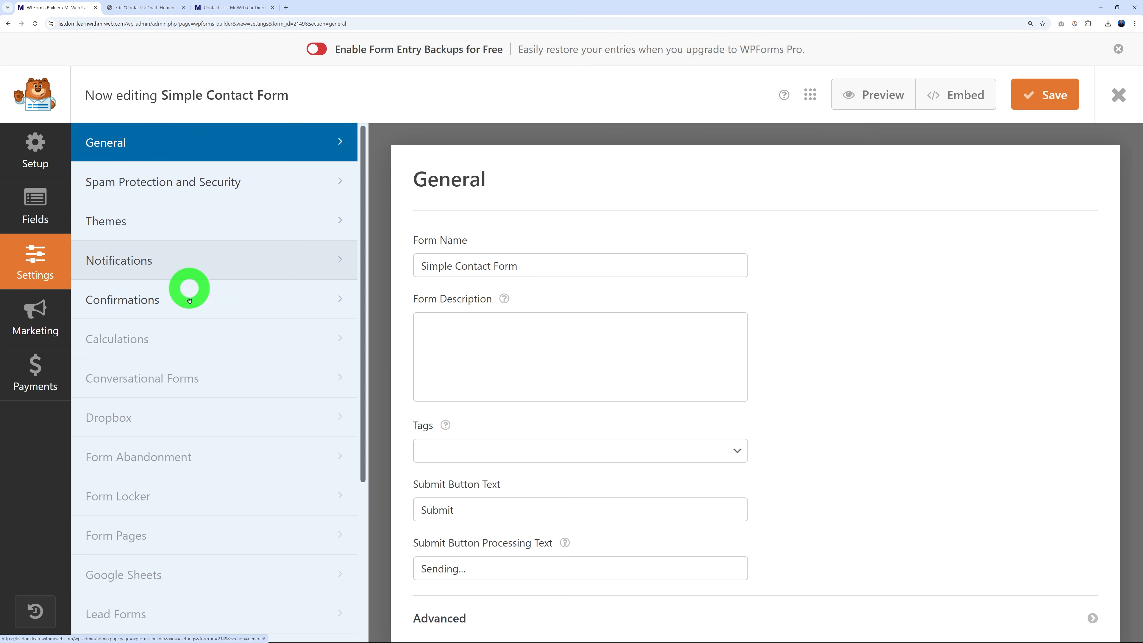
left_click(235, 265)
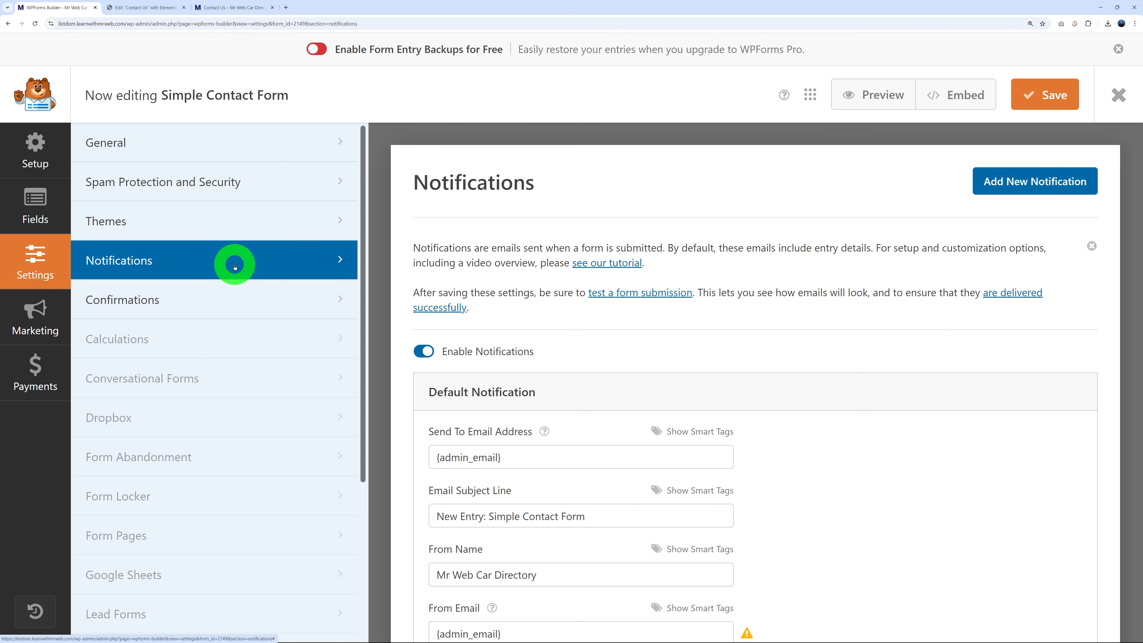
scroll(908, 377, "down", 5)
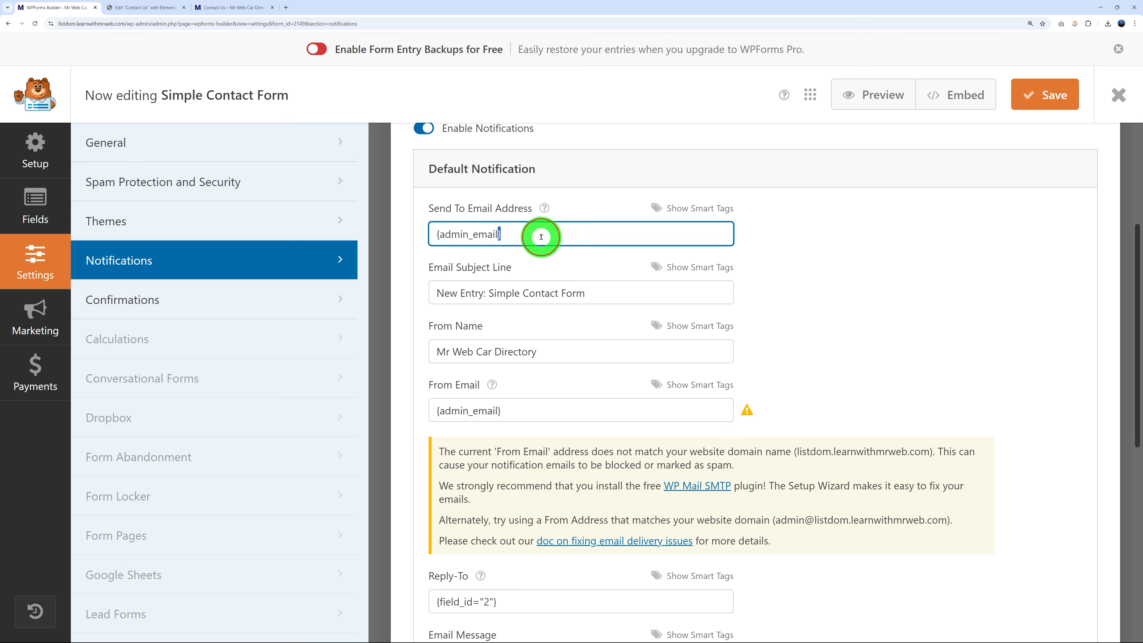
left_click(560, 233)
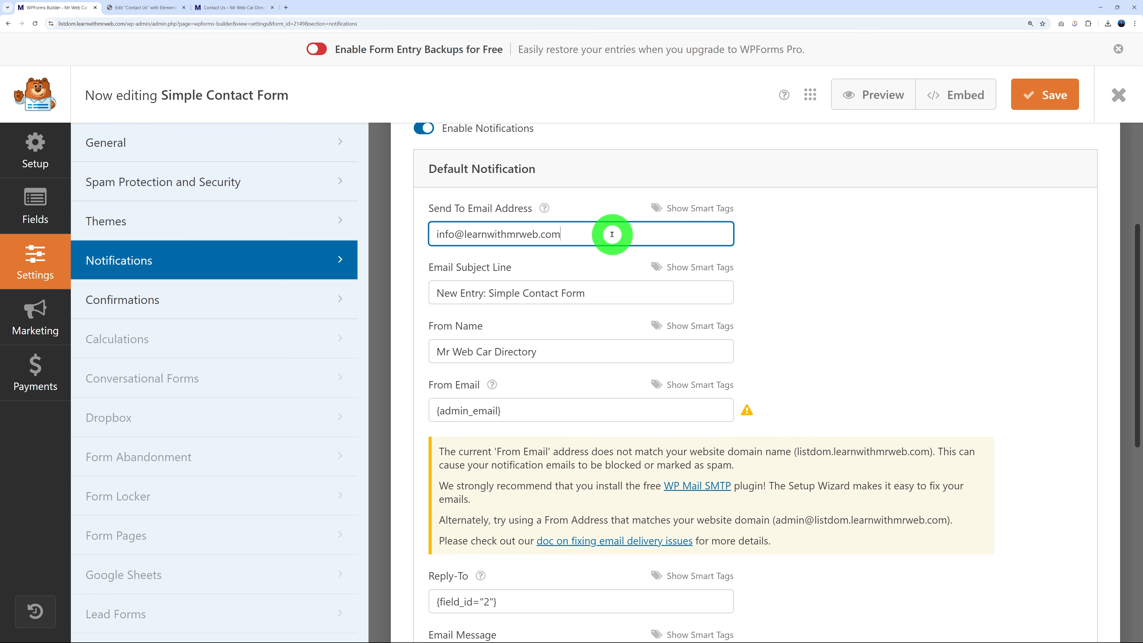
left_click_drag(503, 408, 416, 408)
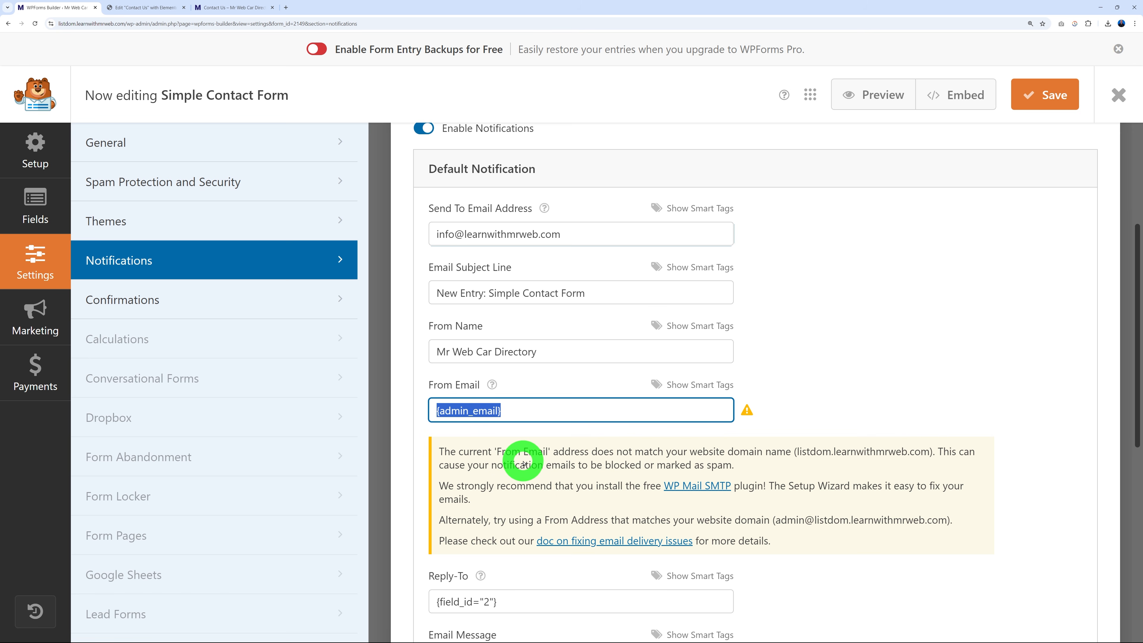
left_click(903, 385)
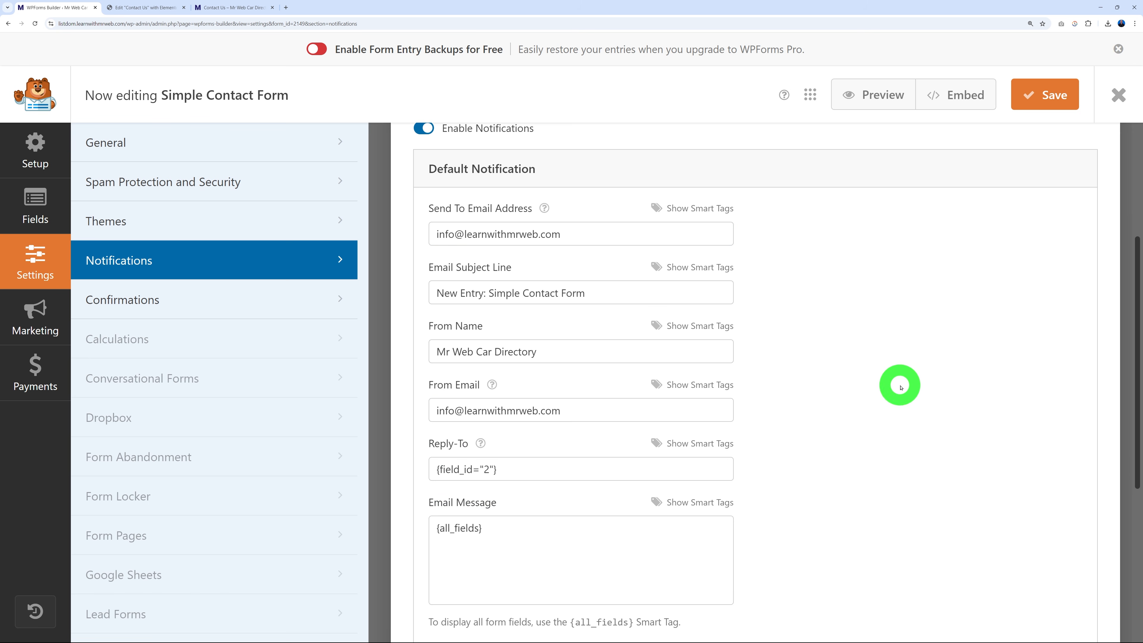
Keep the default thank-you confirmation message unchanged and close the WPForms builder.
left_click(170, 306)
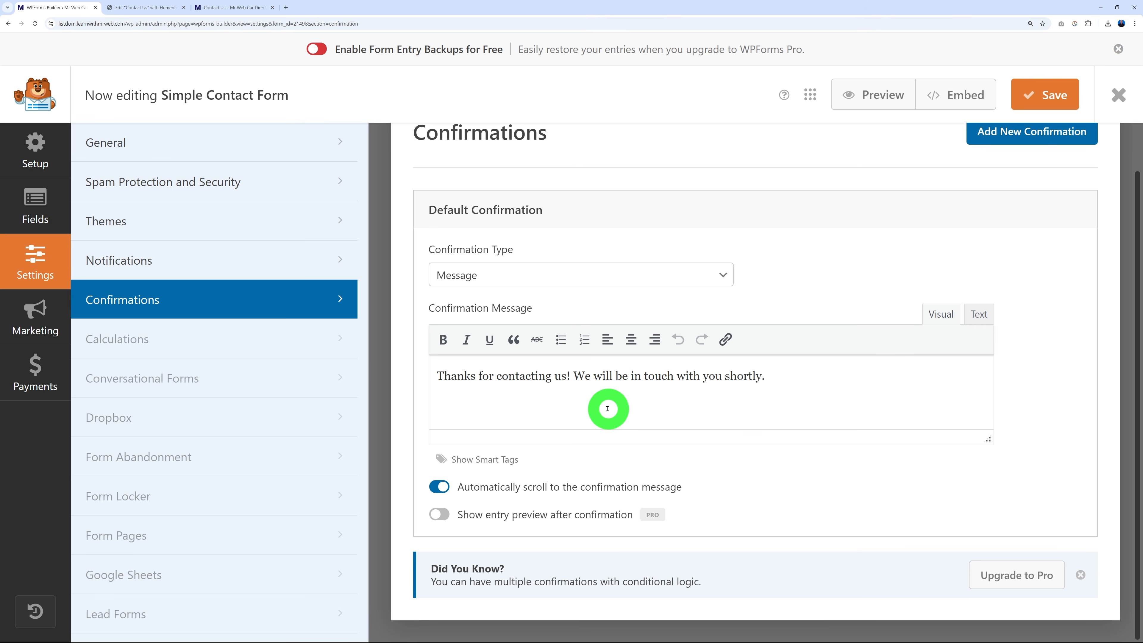
left_click_drag(794, 378, 427, 375)
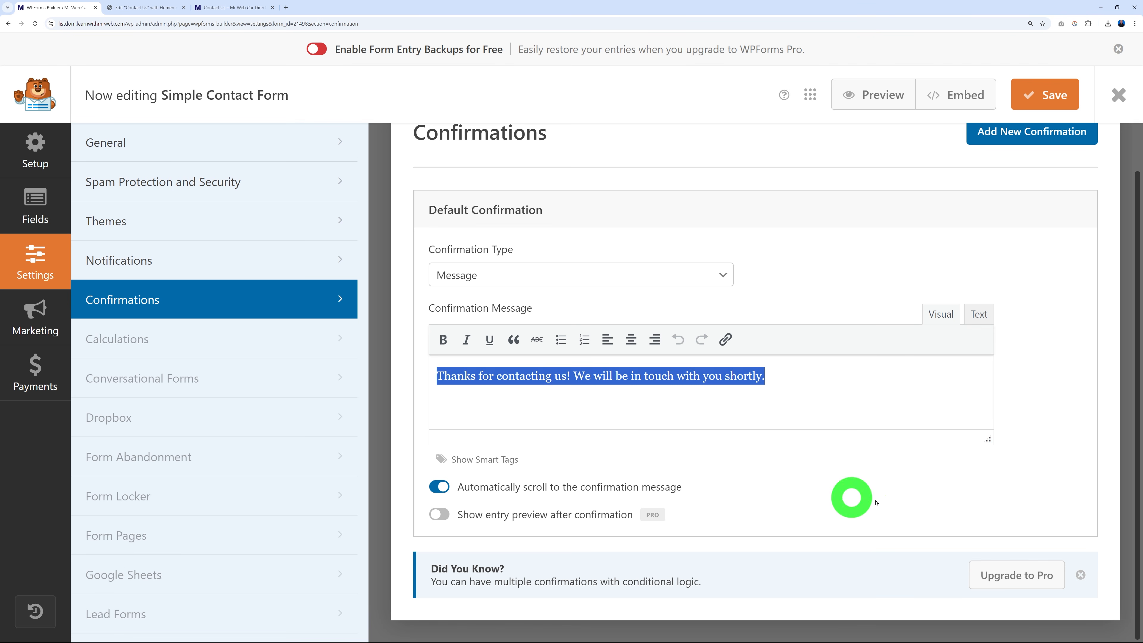
left_click(870, 496)
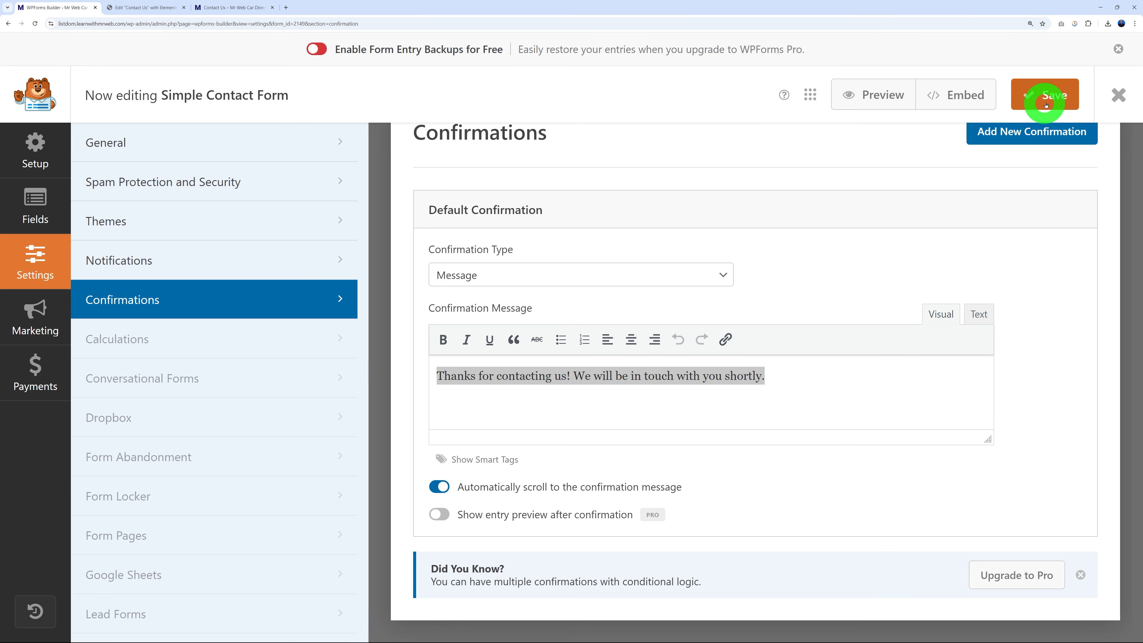
left_click(1119, 95)
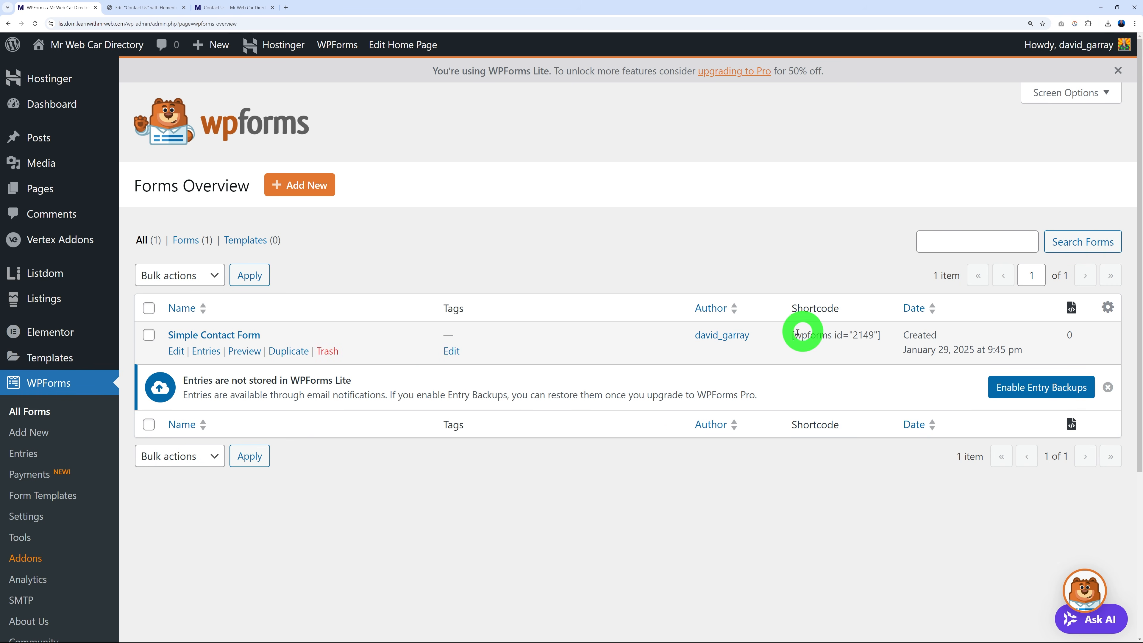
Replace the Contact Us page's old shortcode with [wpforms id="2149"], publish, and view the live page.
left_click_drag(794, 335, 885, 333)
key("ctrl+c")
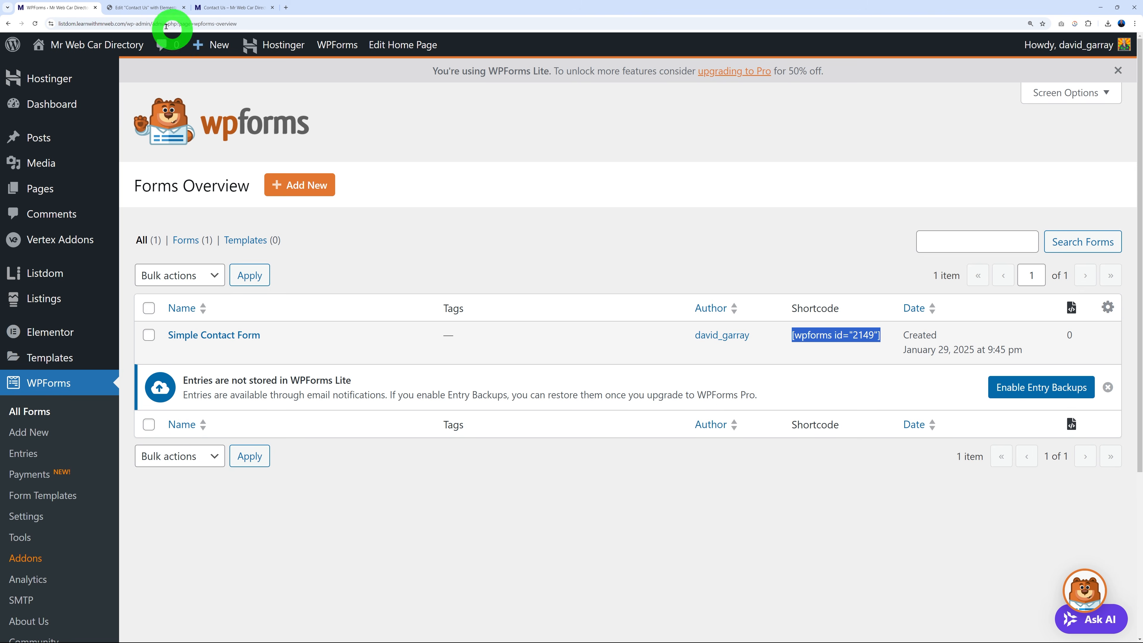
left_click(144, 8)
left_click_drag(161, 301, 20, 255)
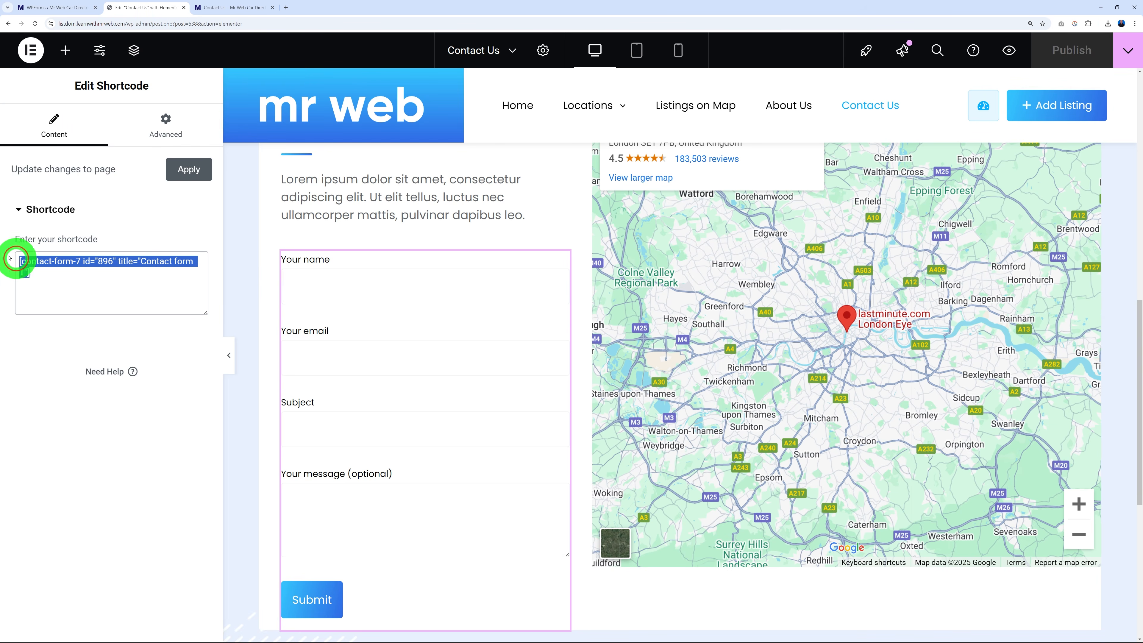
key("ctrl+v")
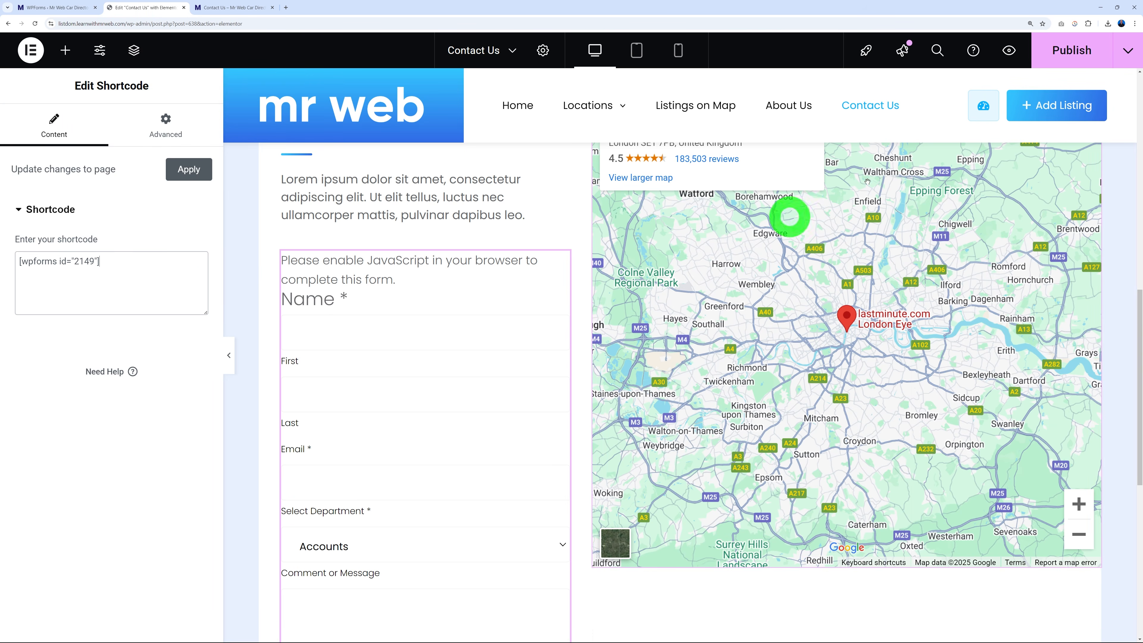
left_click(1072, 65)
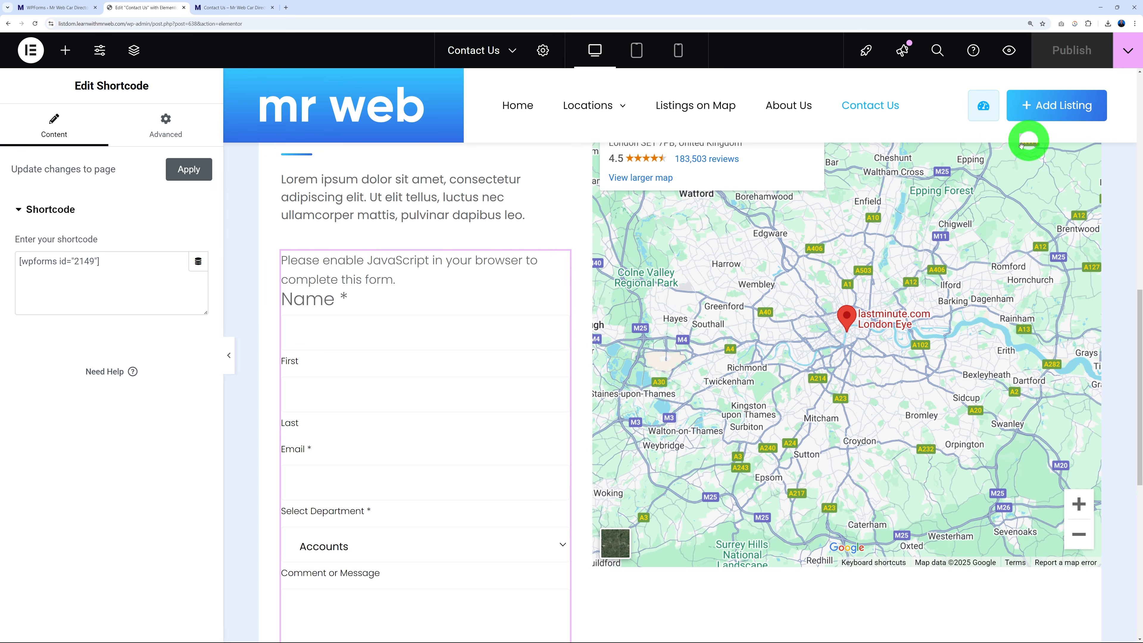
left_click(236, 11)
Reload the live Contact Us page and scroll to the Name, Email, Department and Message form.
left_click(154, 98)
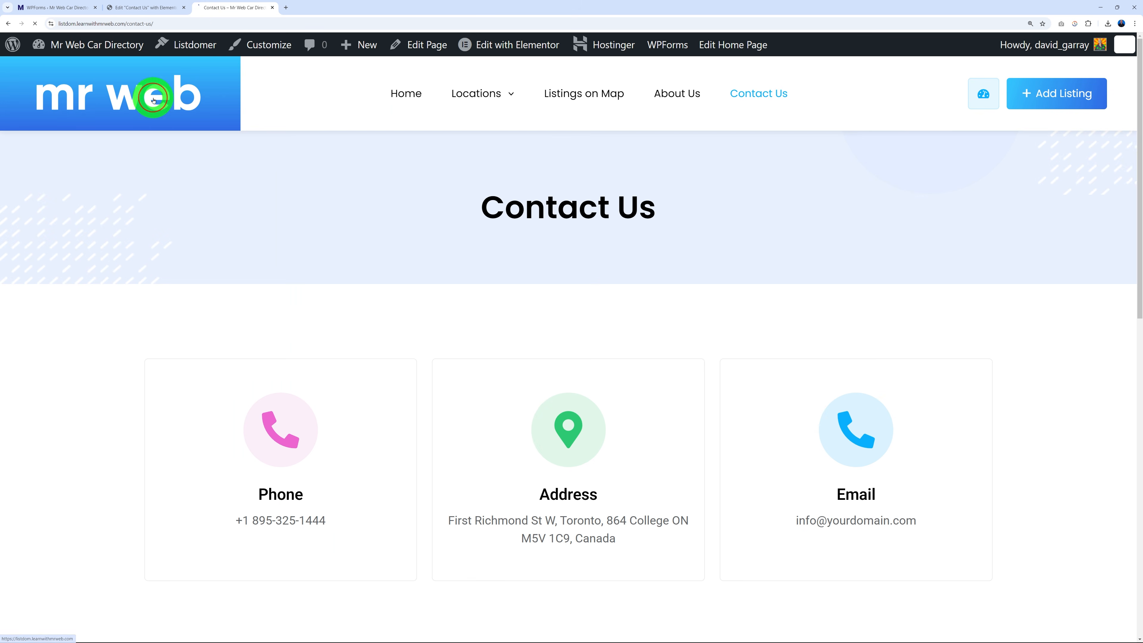
left_click(617, 82)
left_click(770, 94)
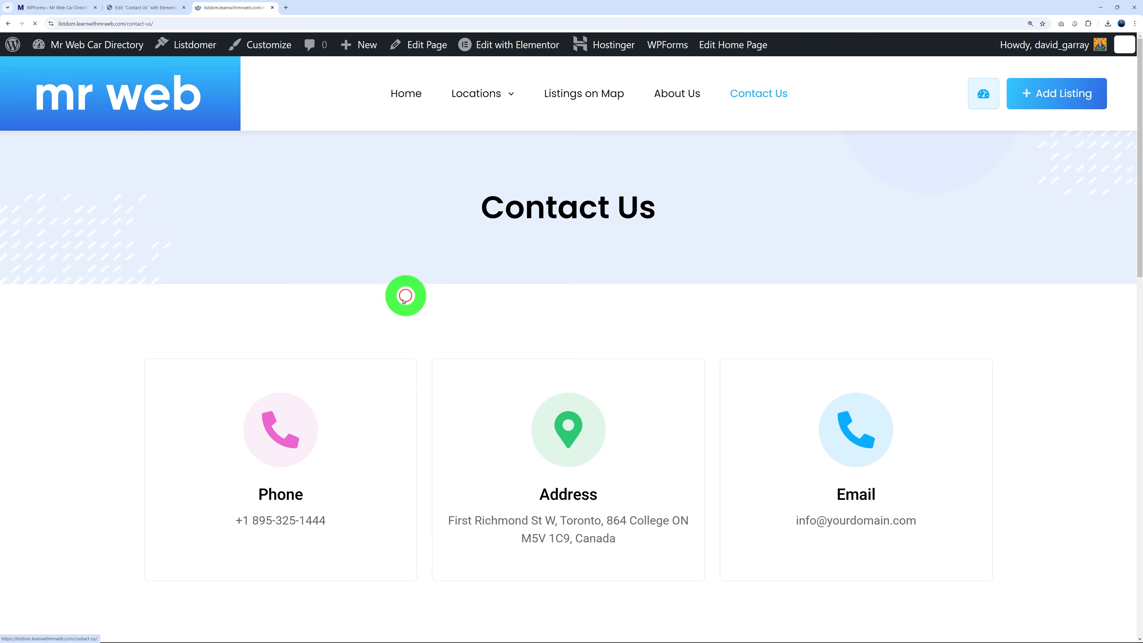
scroll(144, 297, "down", 5)
scroll(168, 383, "down", 9)
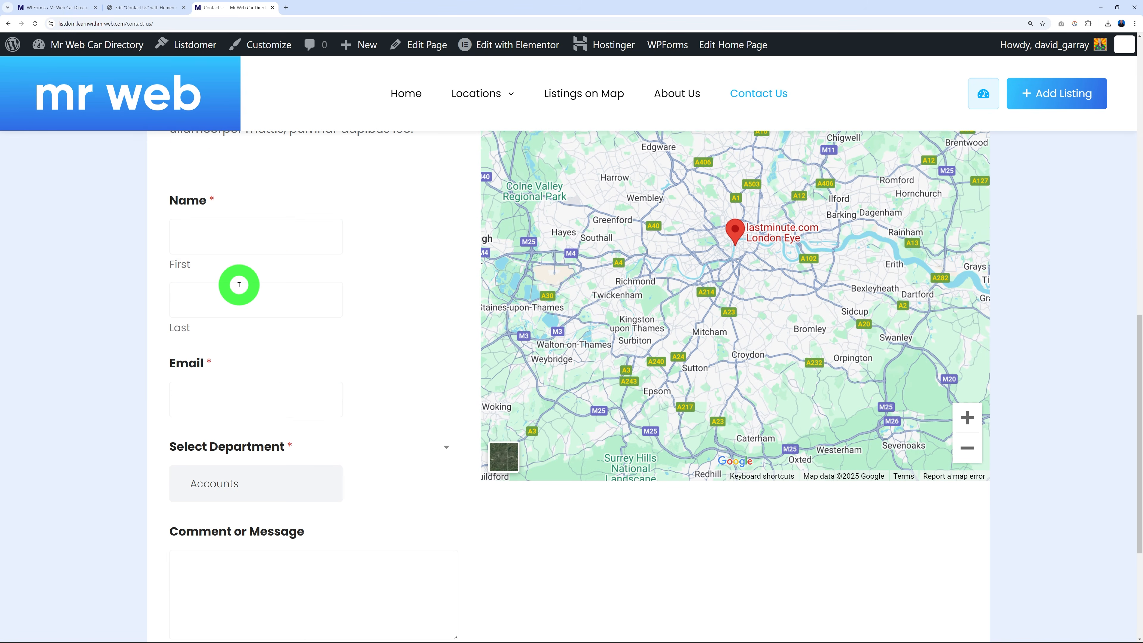
scroll(360, 518, "down", 3)
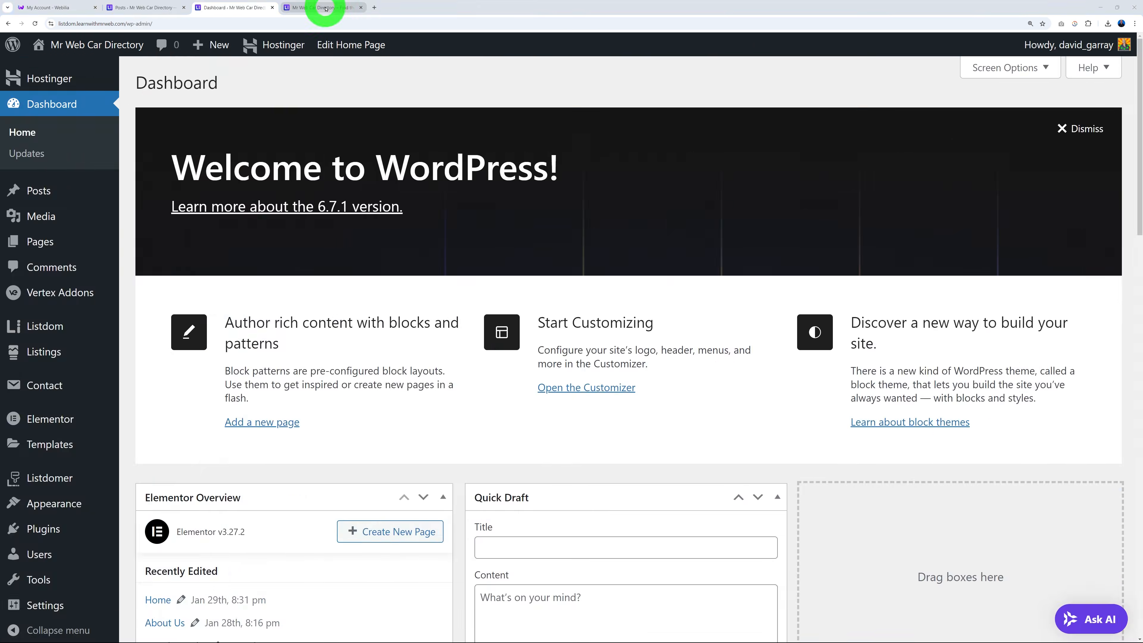
Scroll through the live site's home page.
left_click(326, 7)
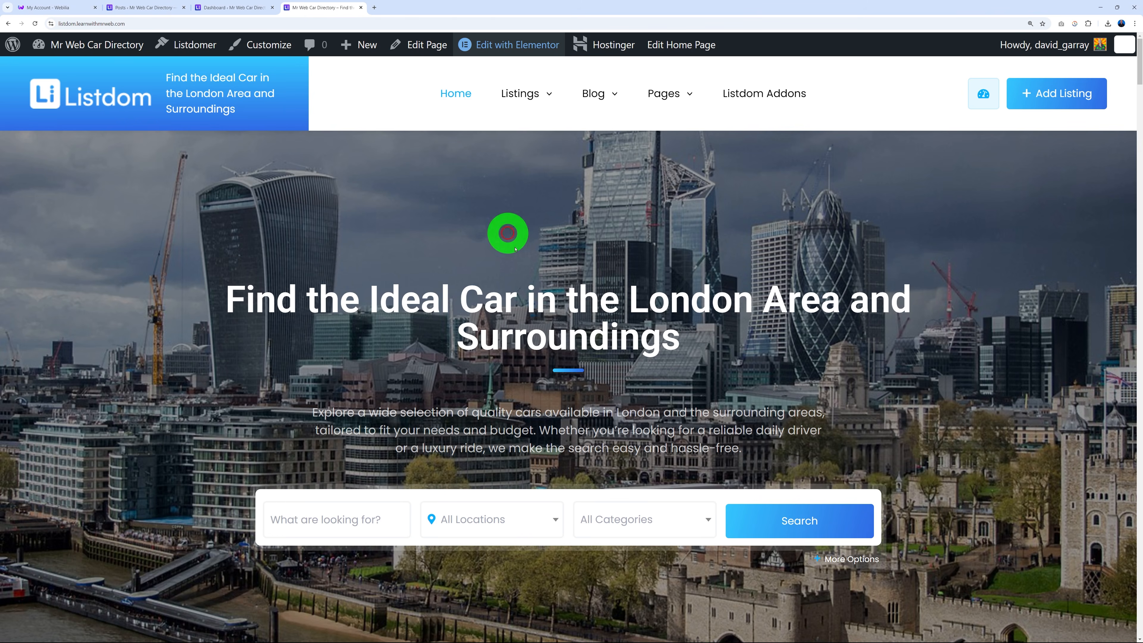
scroll(967, 227, "down", 10)
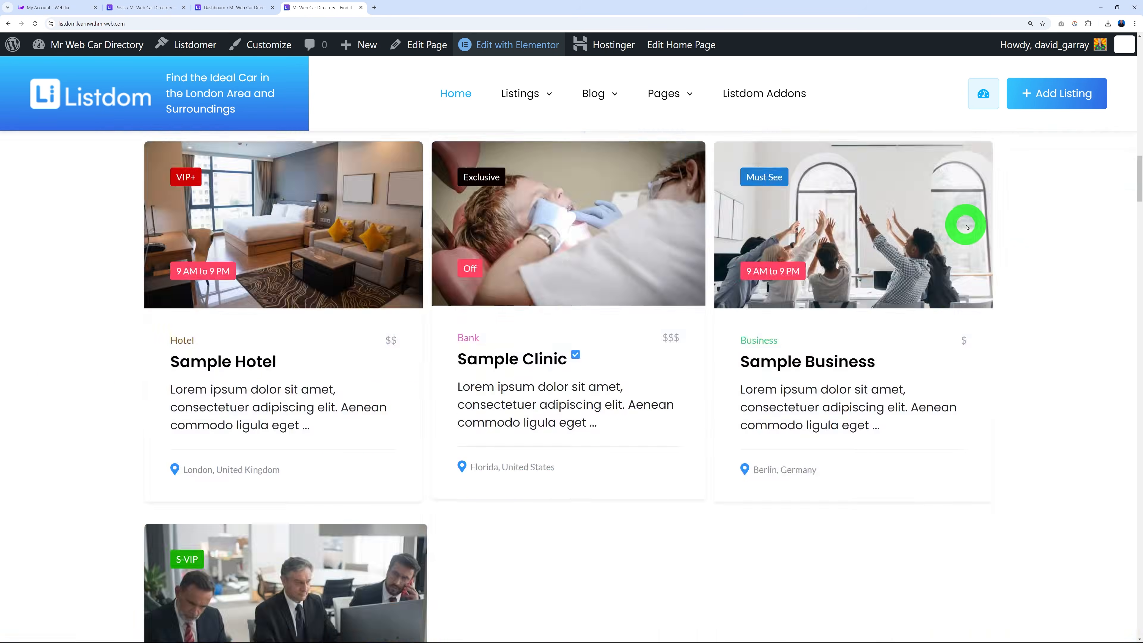
scroll(966, 228, "down", 10)
scroll(964, 225, "up", 2)
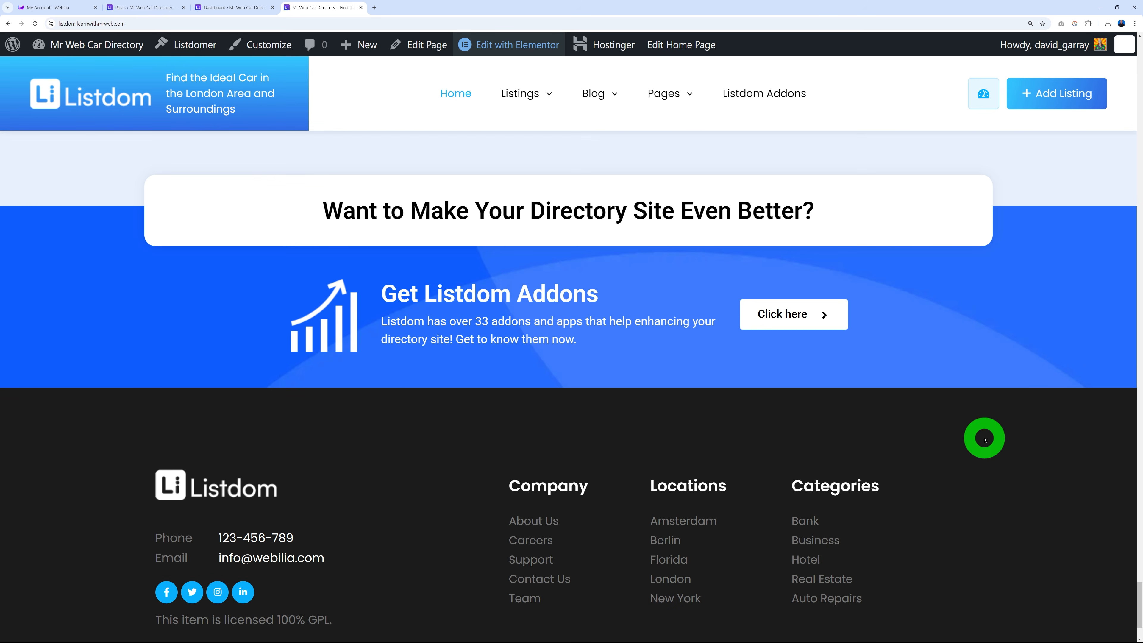
Open Listdomer's Colors and Styles settings showing Background, Primary and Secondary colours.
left_click(215, 9)
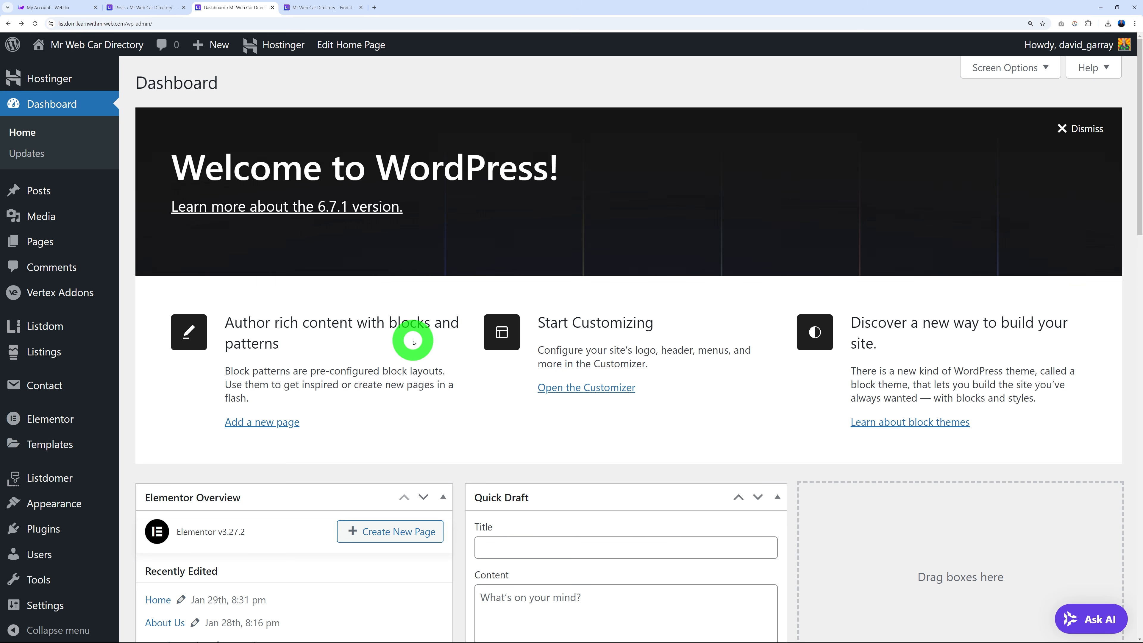
mouse_move(51, 477)
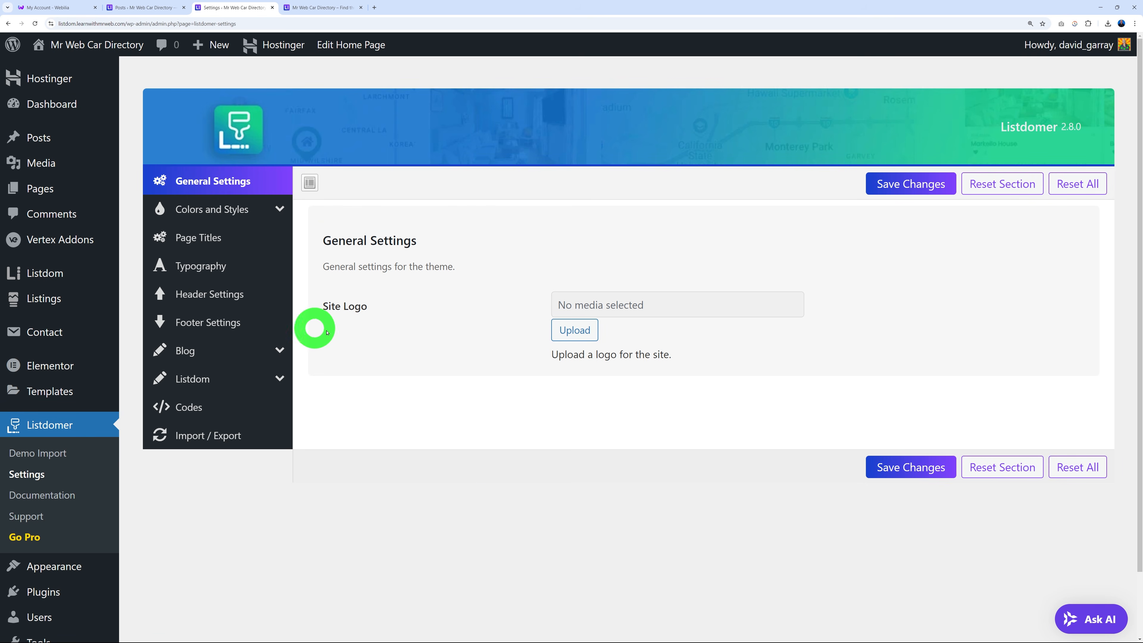
left_click(283, 209)
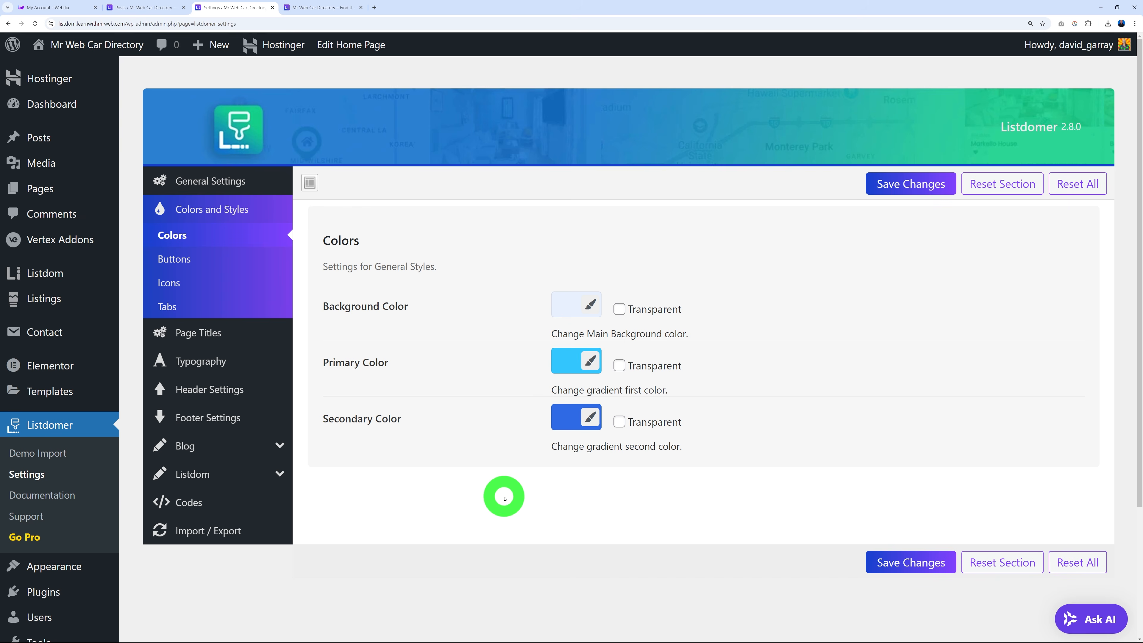
scroll(68, 495, "down", 2)
mouse_move(70, 497)
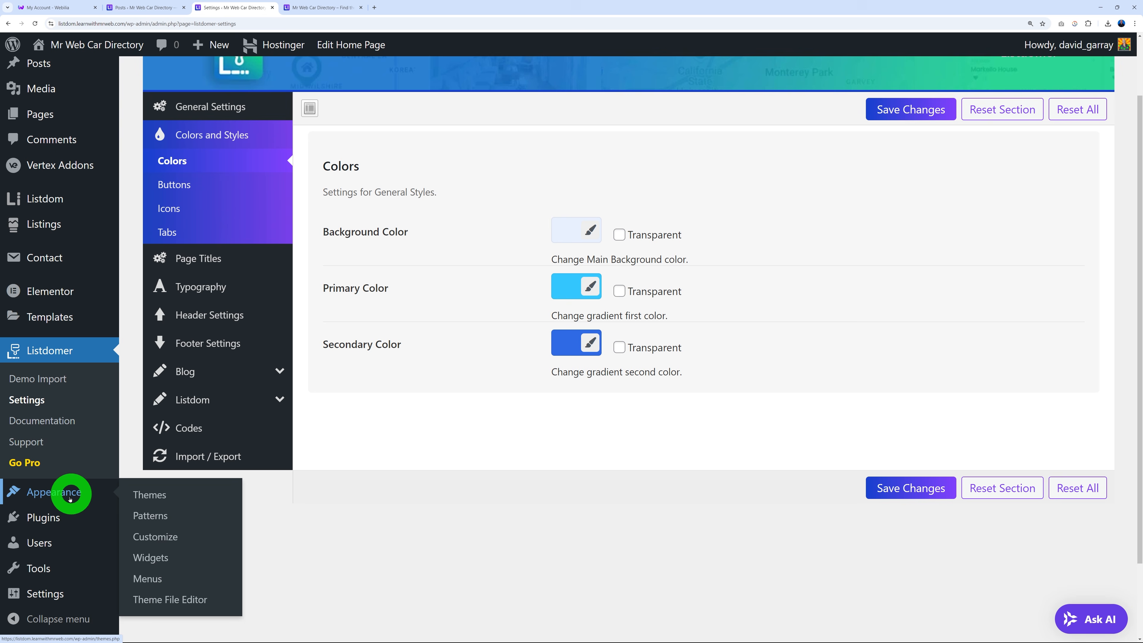
In Customizer Site Identity, replace the logo with an uncropped upload of mr-web-2024-white.png.
left_click(171, 539)
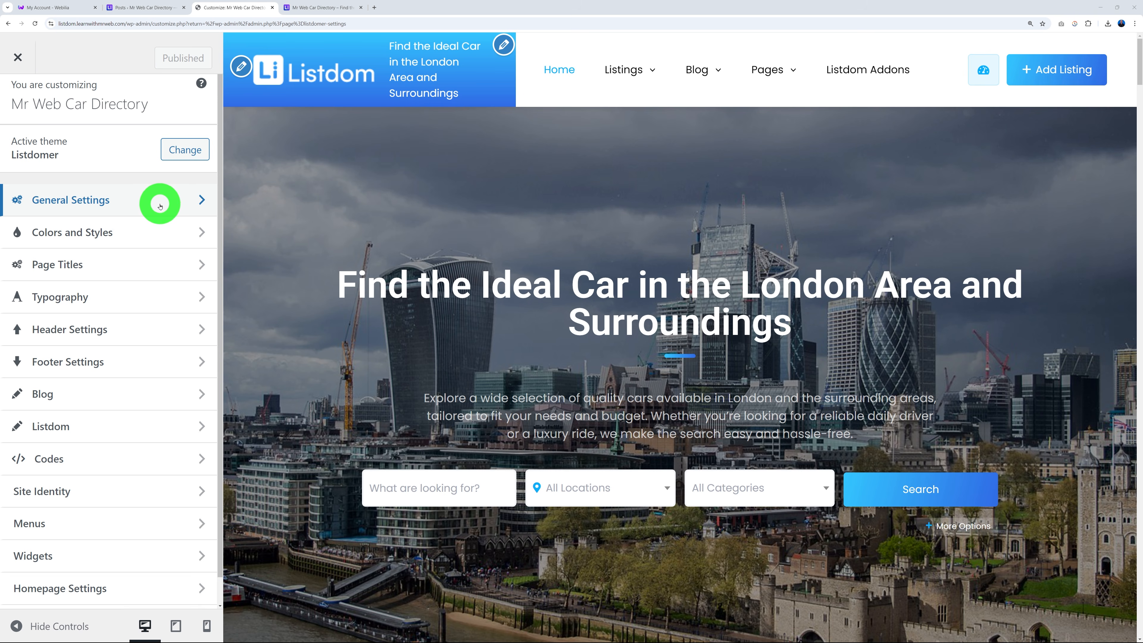
left_click(241, 67)
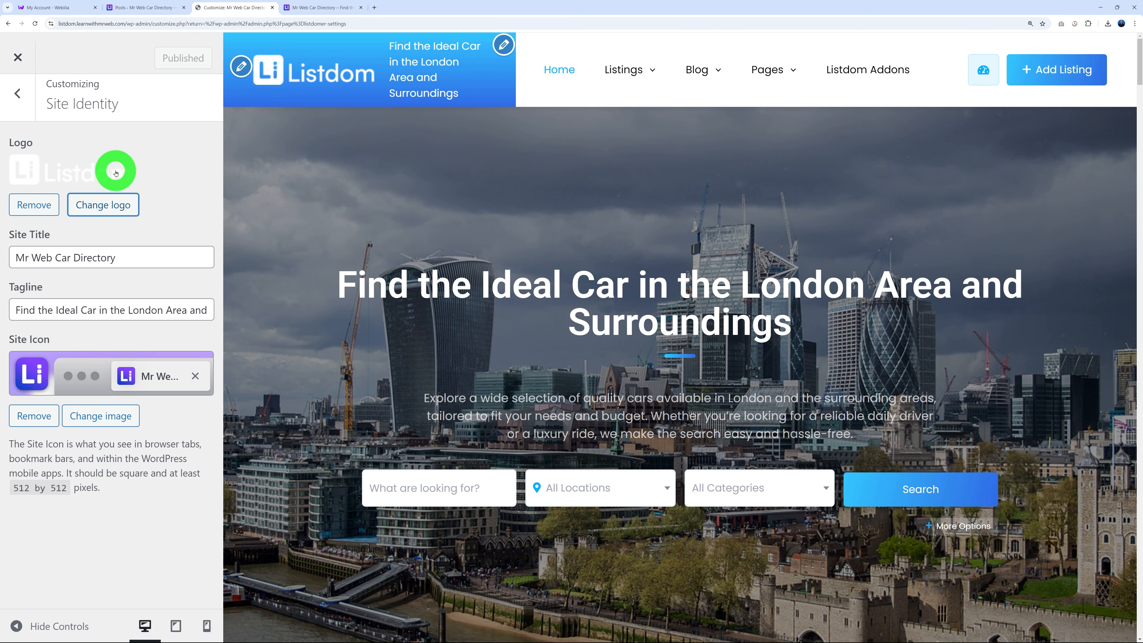
left_click(35, 203)
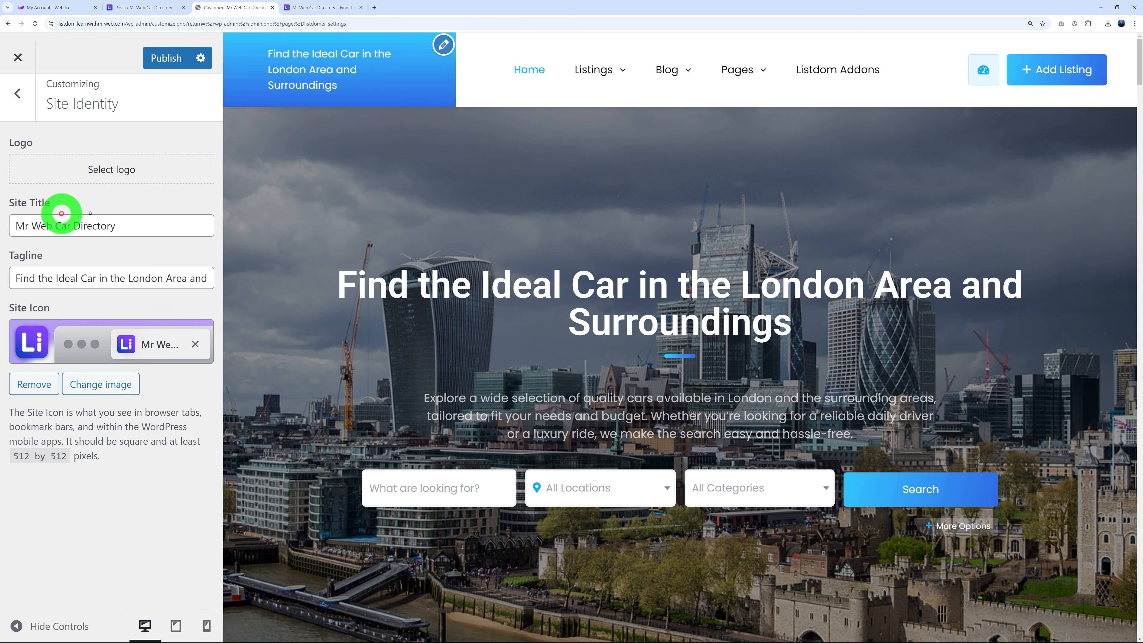
left_click(116, 170)
left_click(72, 108)
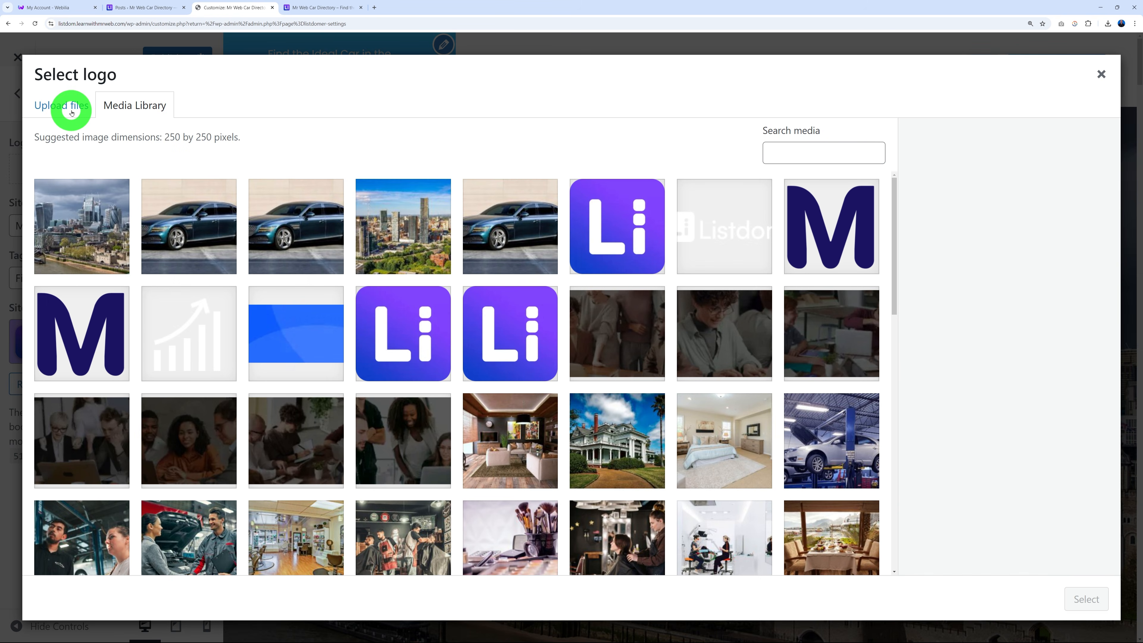
left_click(586, 336)
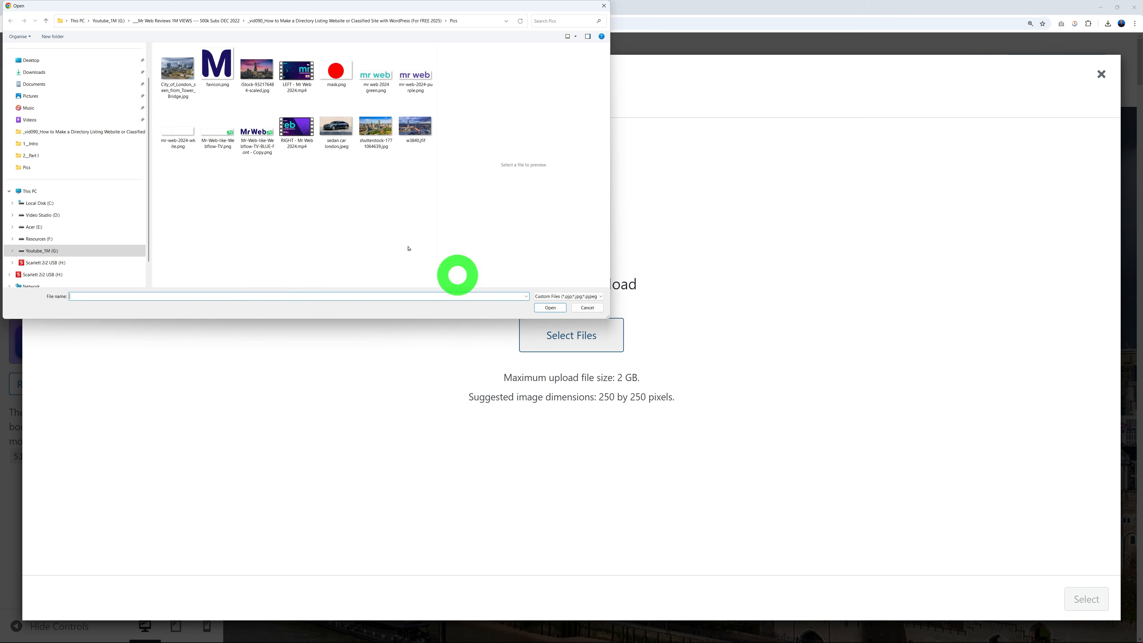
left_click(178, 133)
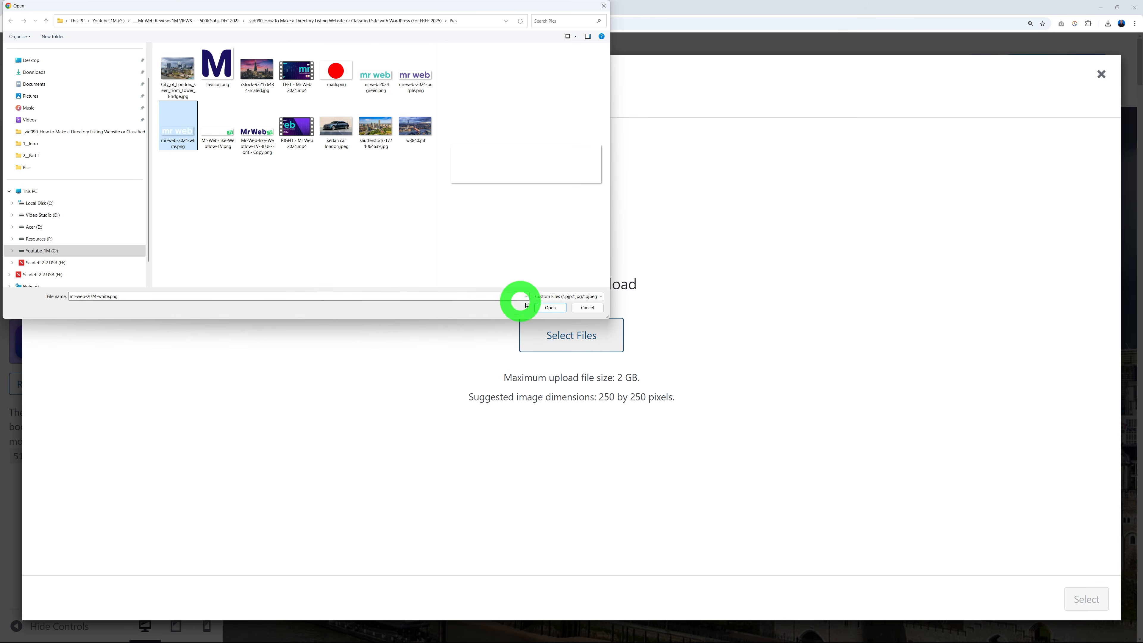
left_click(547, 309)
left_click(1090, 599)
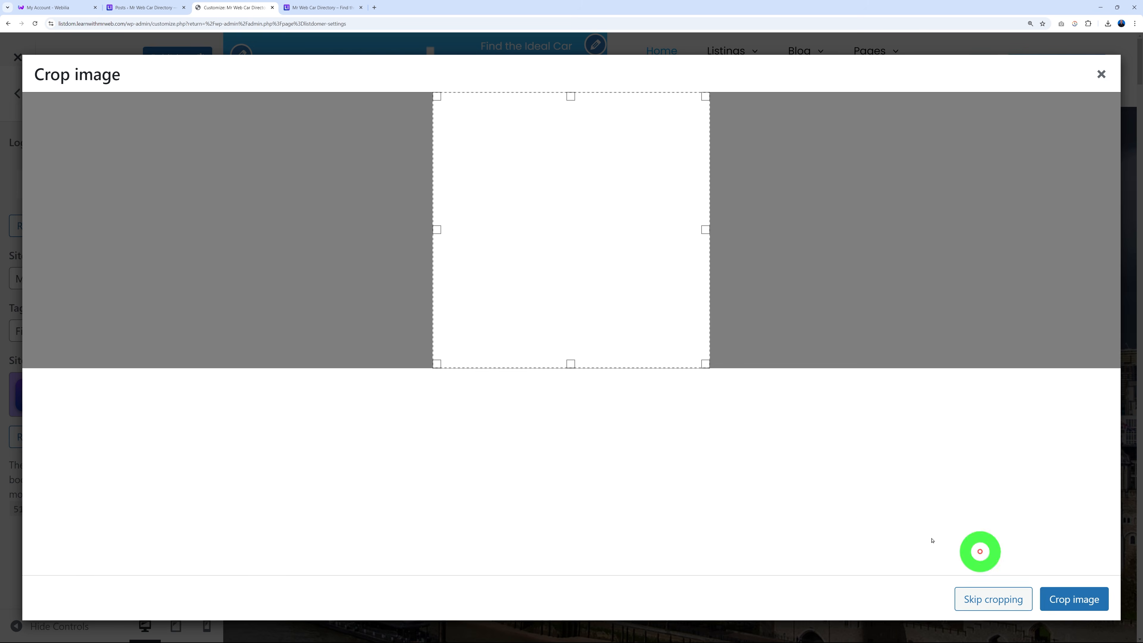
left_click(1026, 607)
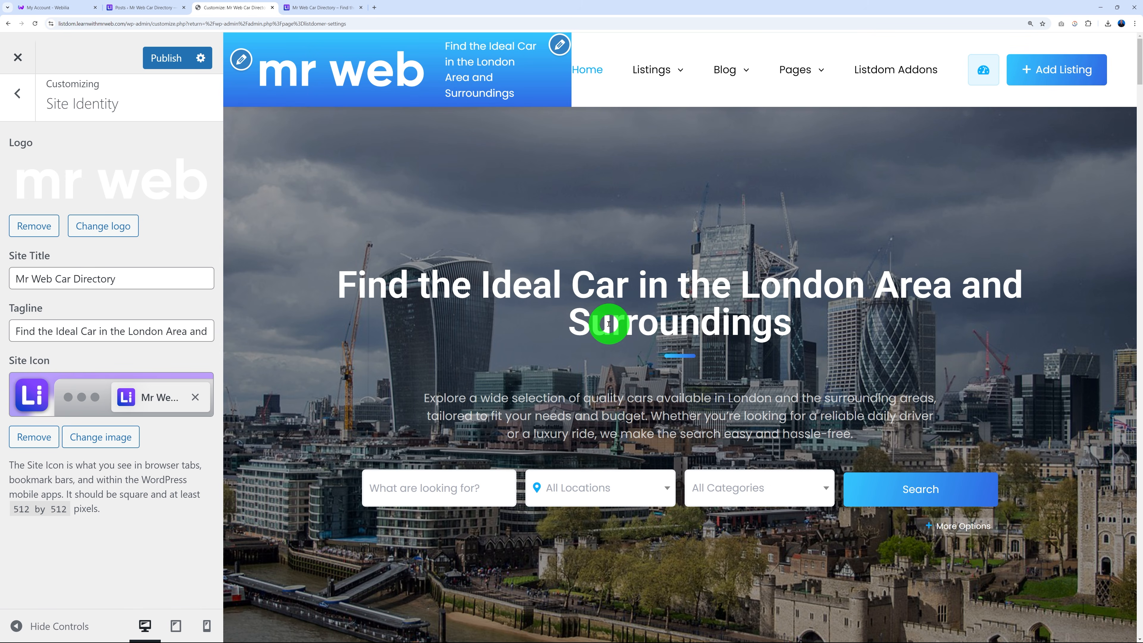
Clear the site tagline and remove the current site icon.
triple_click(141, 332)
key("BackSpace")
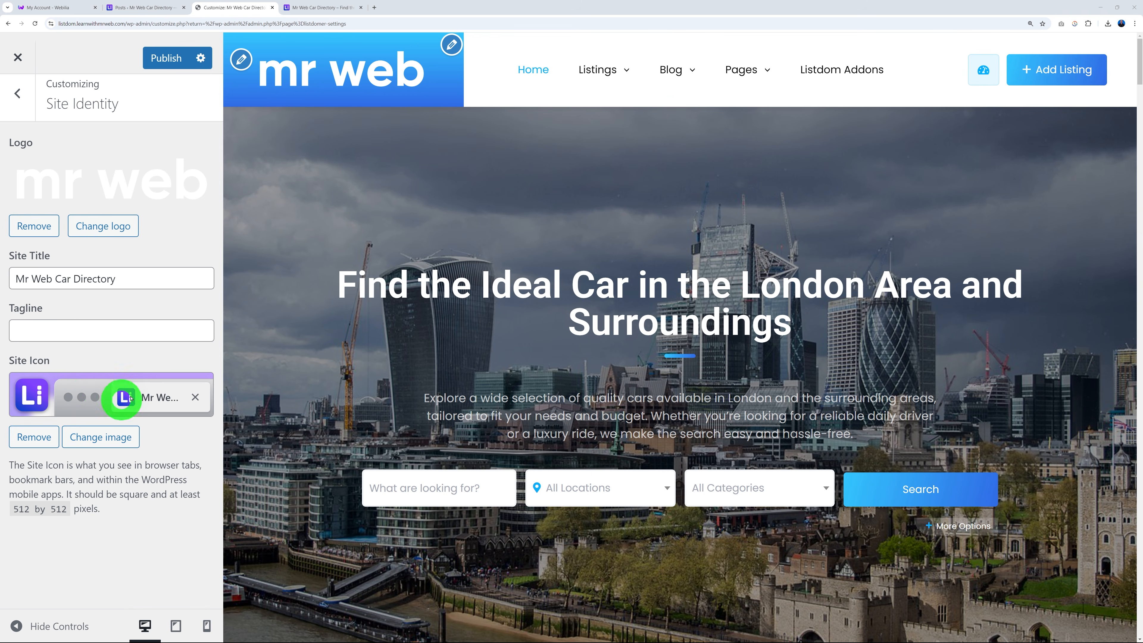
left_click(40, 435)
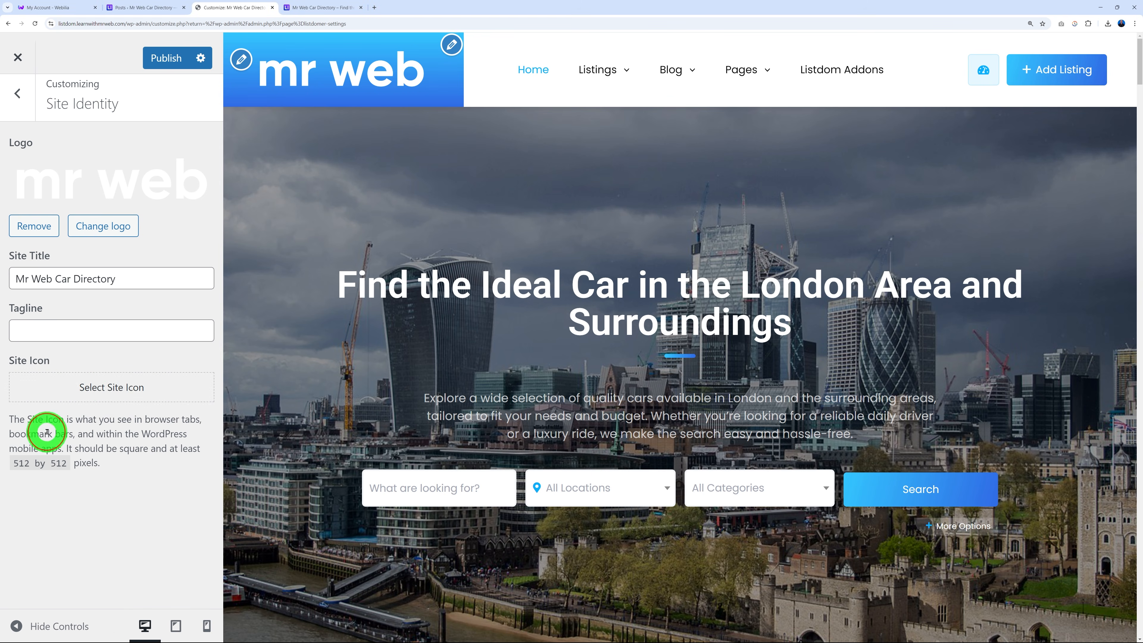
left_click(111, 389)
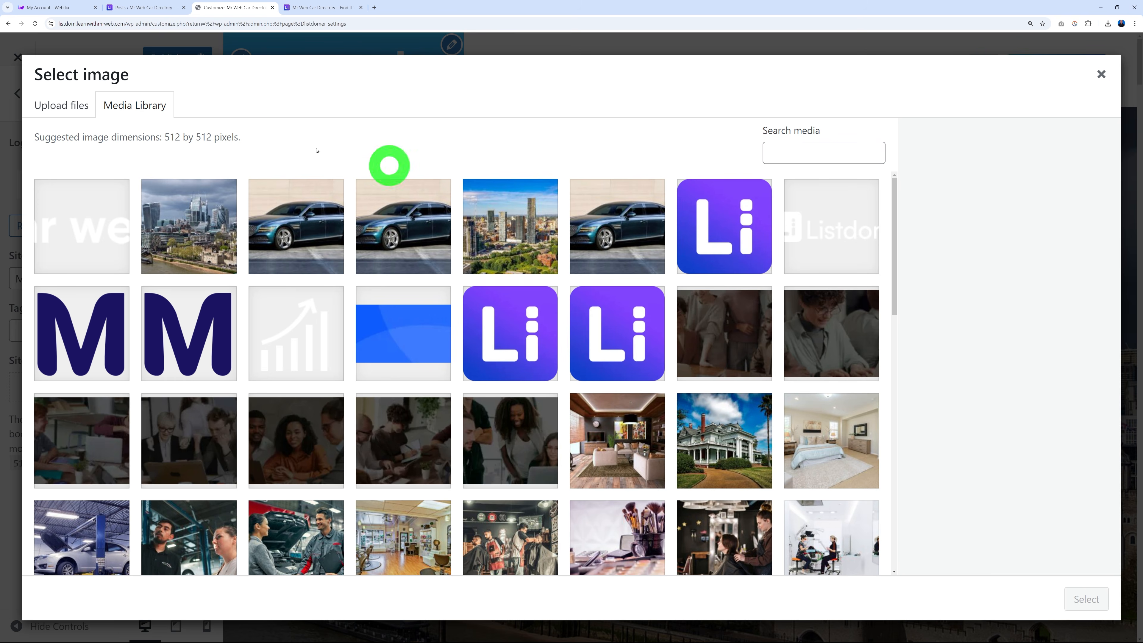
Upload favicon.png as the uncropped site icon and publish the Site Identity changes.
left_click(76, 104)
left_click(584, 347)
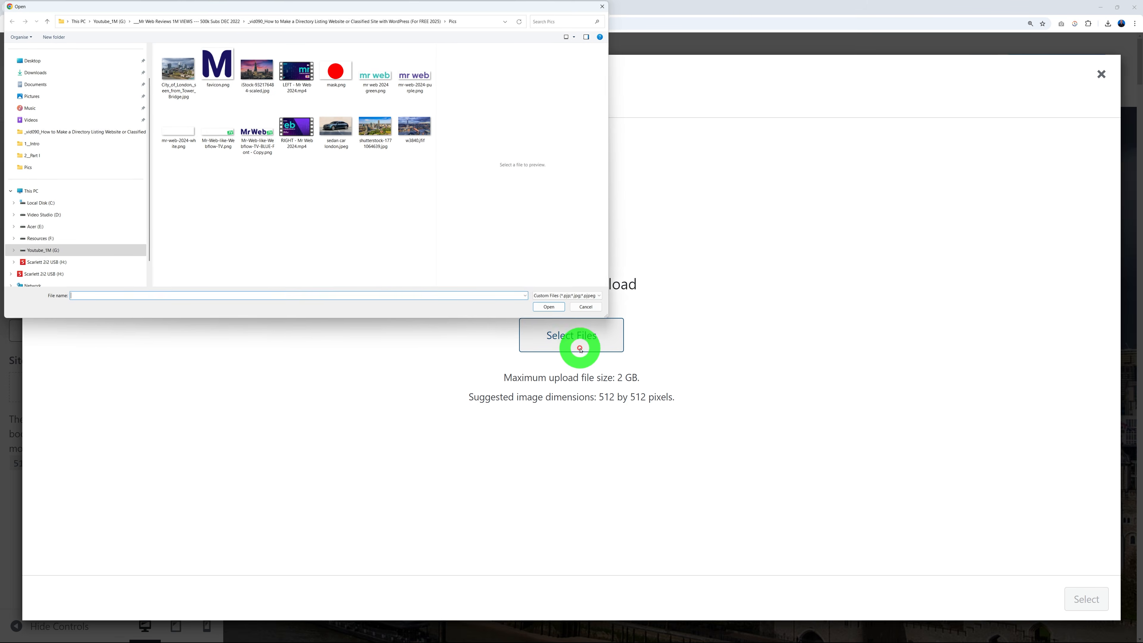
left_click(217, 67)
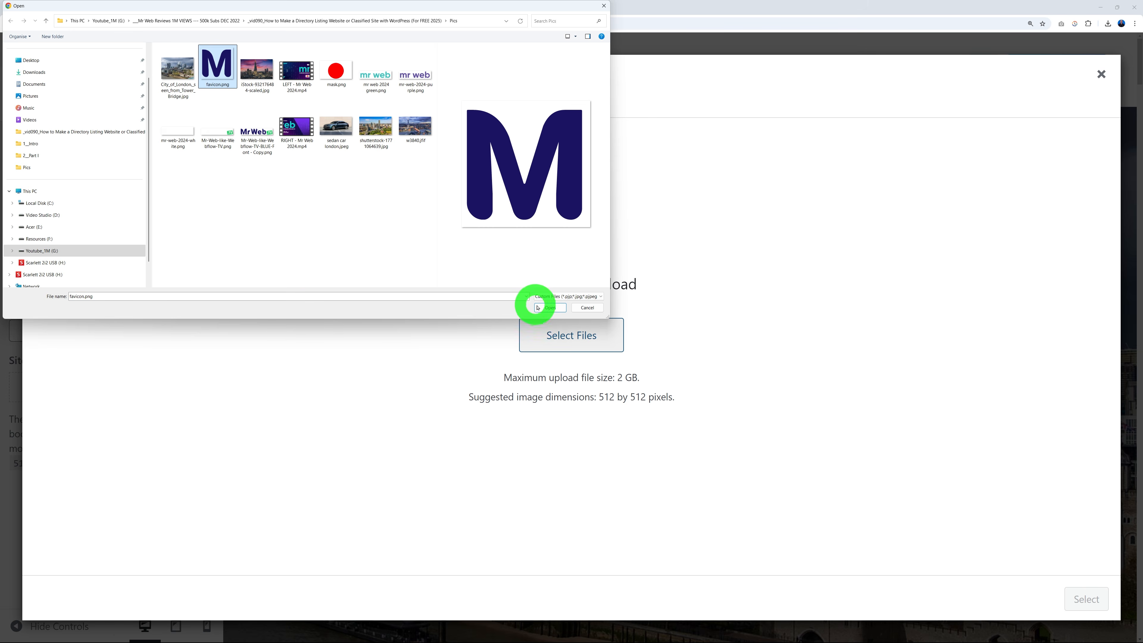
left_click(550, 308)
left_click(1080, 598)
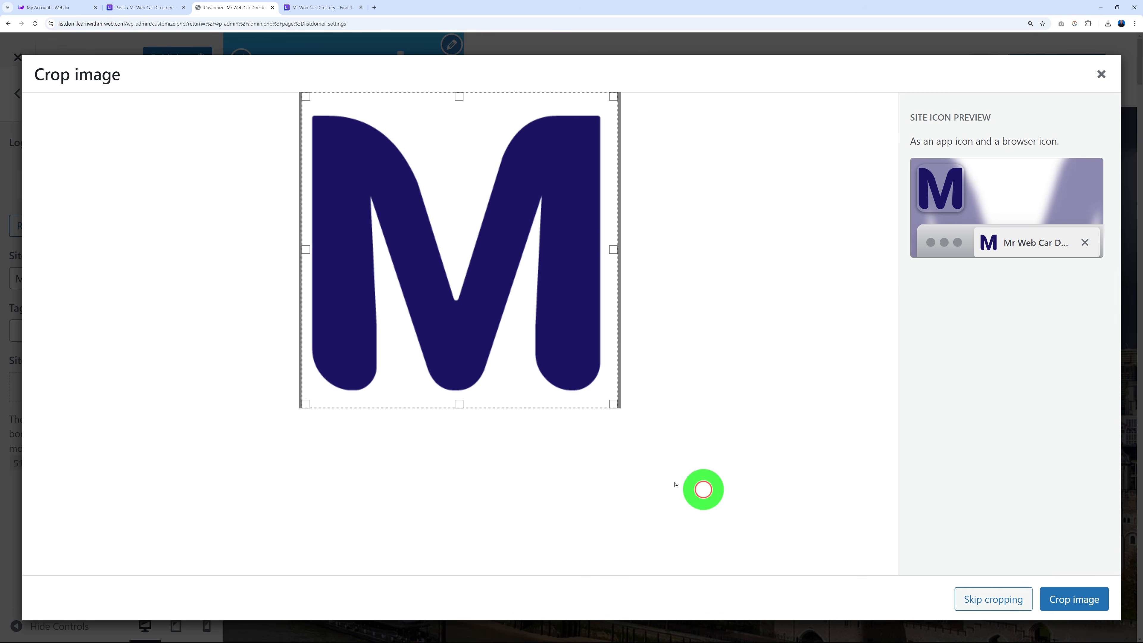
left_click(1014, 597)
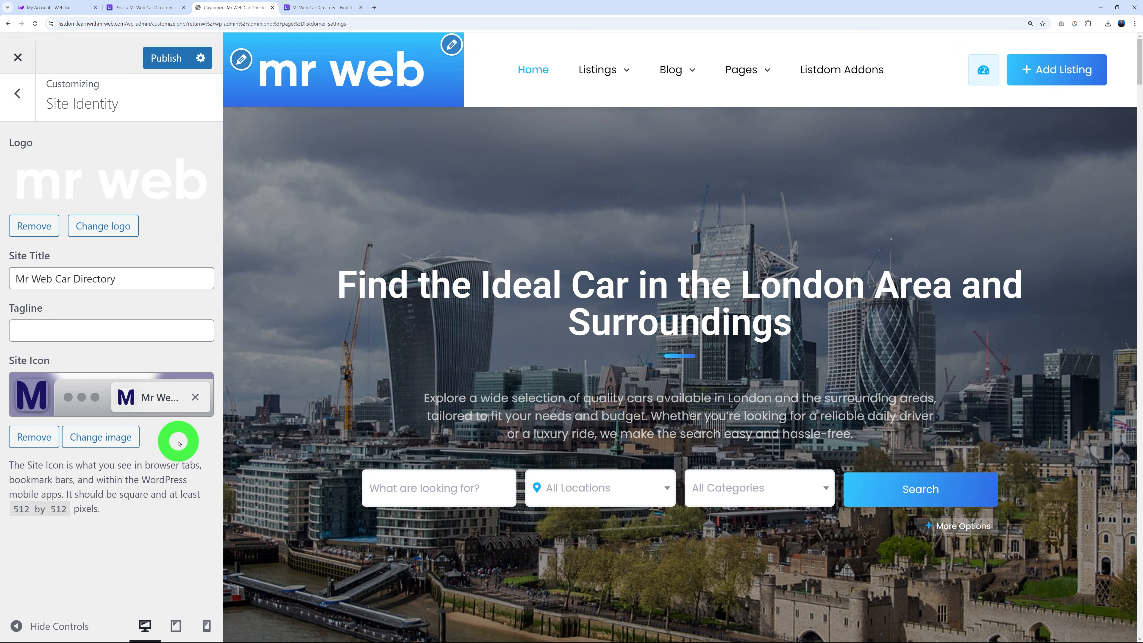
left_click(168, 58)
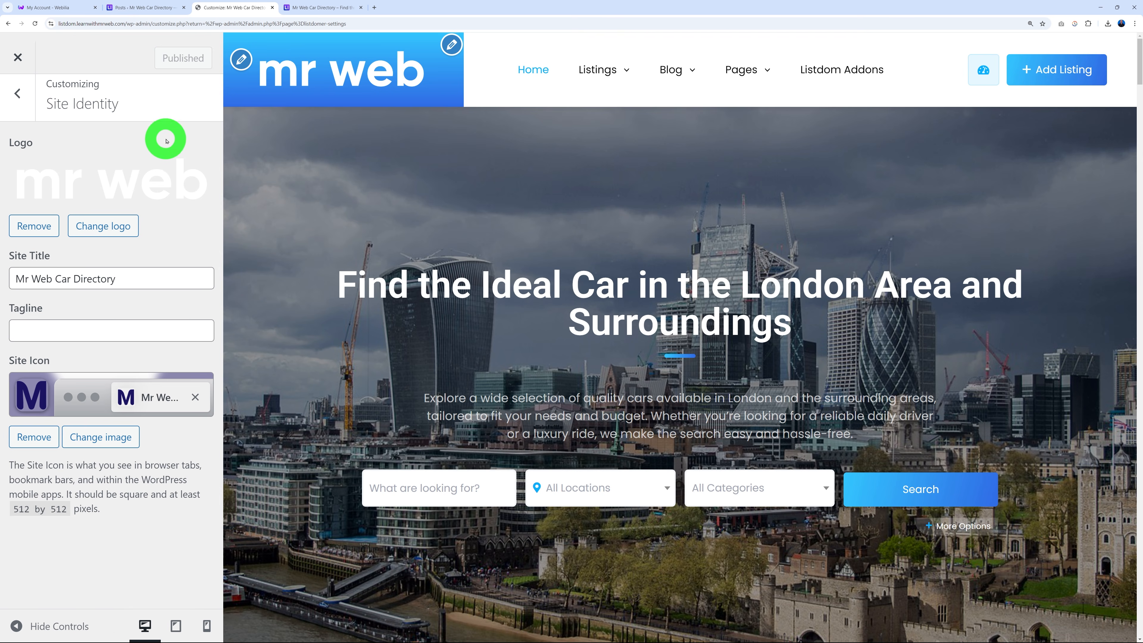
Reload the live site to confirm the new mr web logo, then return to the Customizer.
left_click(303, 7)
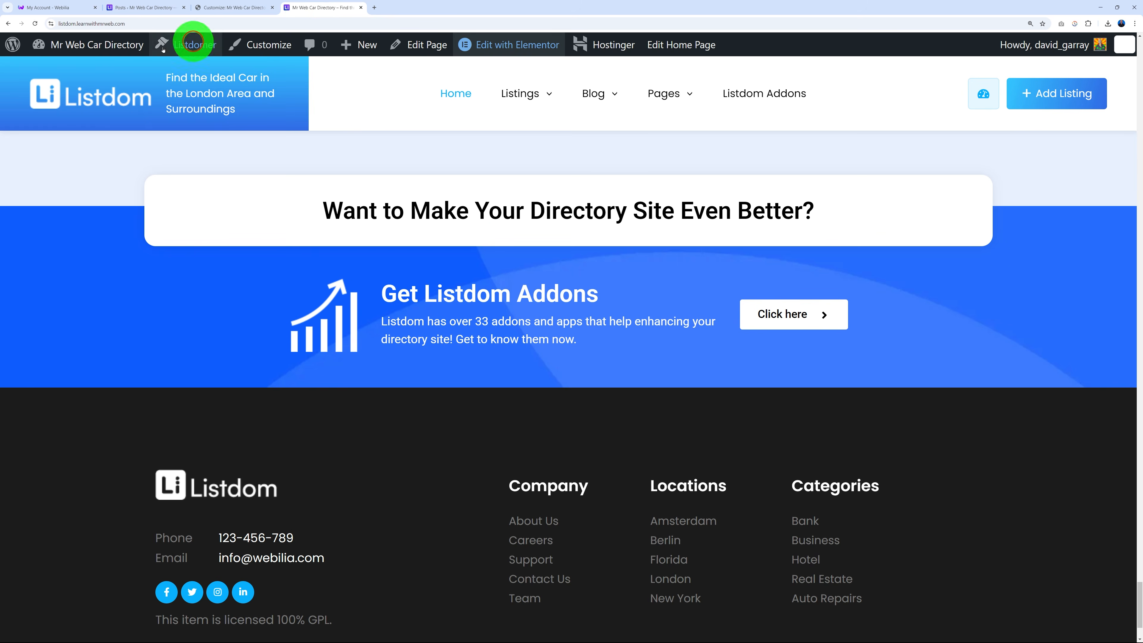
left_click(35, 24)
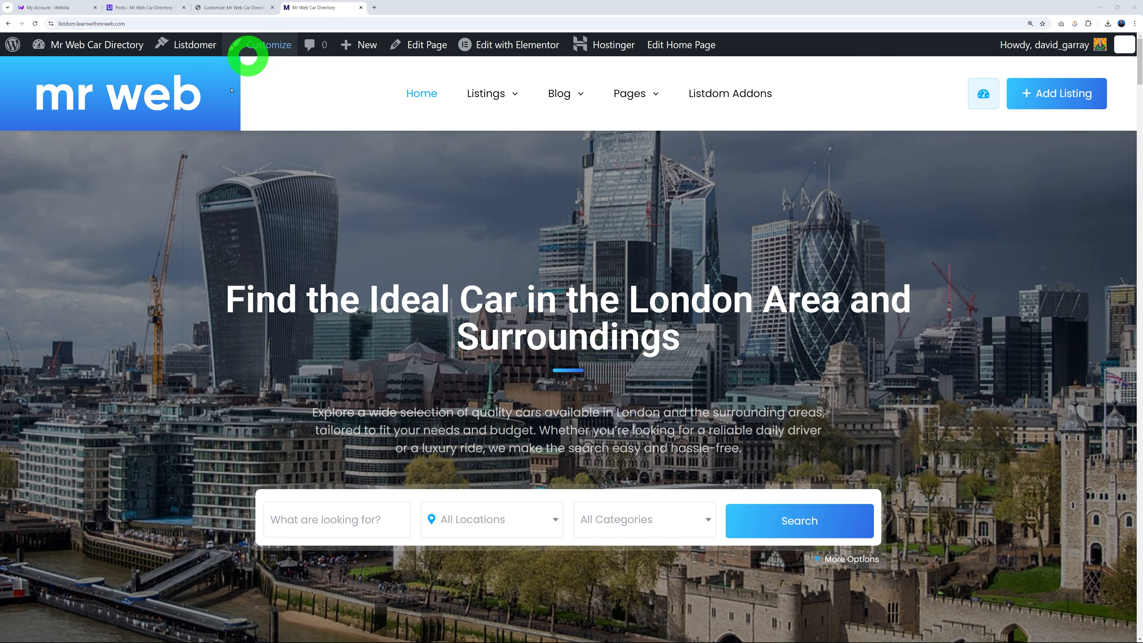
left_click(238, 10)
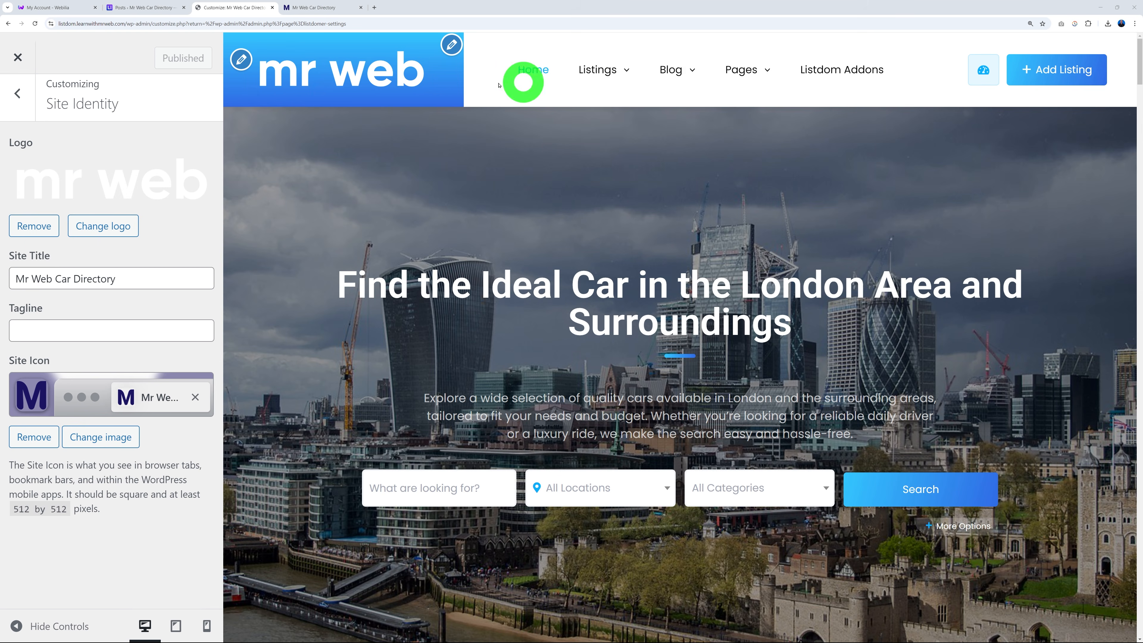
Scroll through the Top Menu items in the Customizer's Menus panel, then view the admin Posts list.
left_click(452, 45)
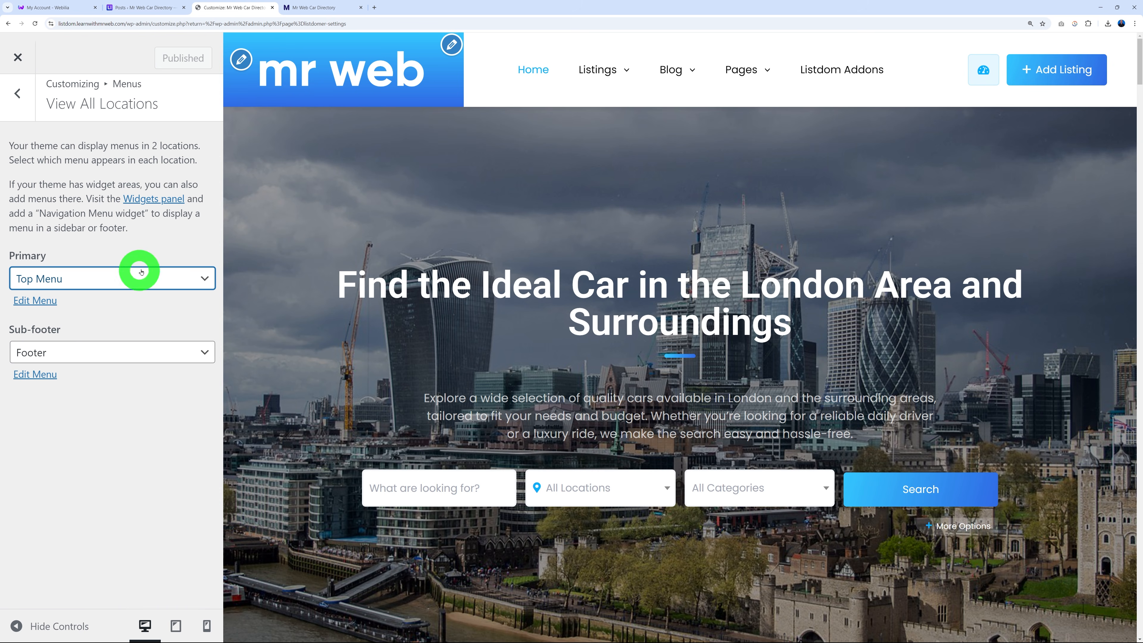
left_click(46, 305)
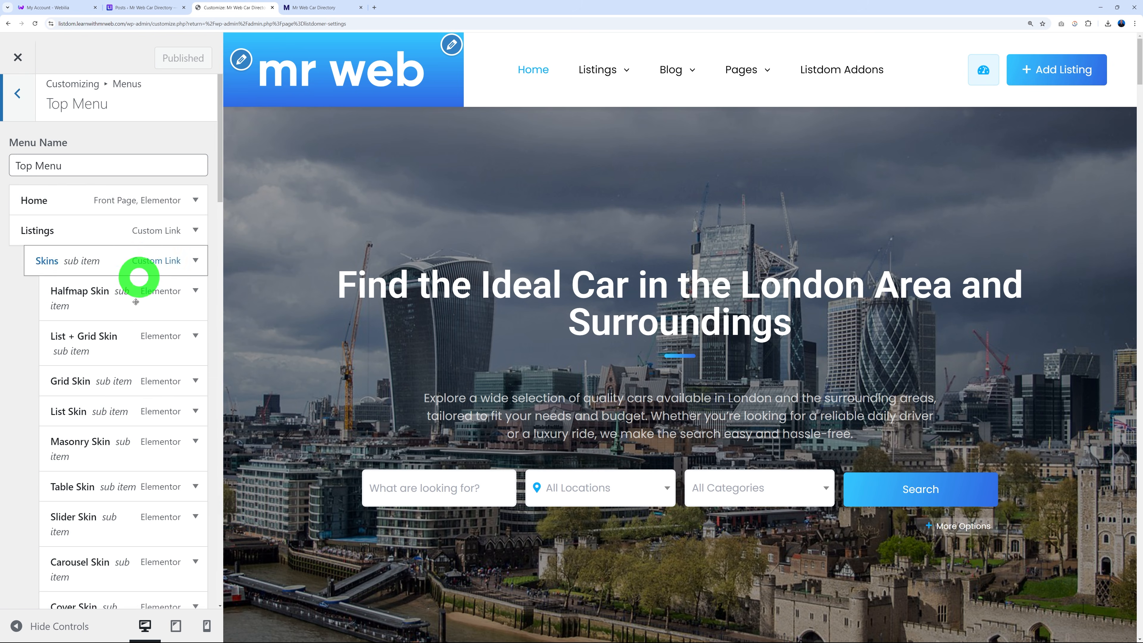
scroll(135, 520, "down", 15)
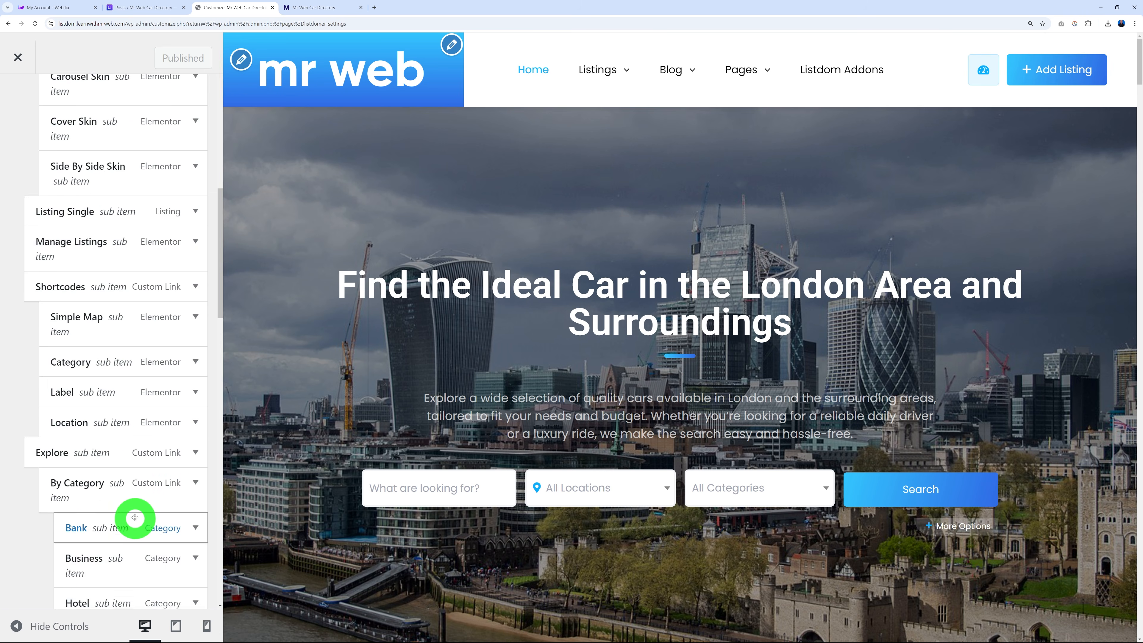
scroll(138, 516, "down", 18)
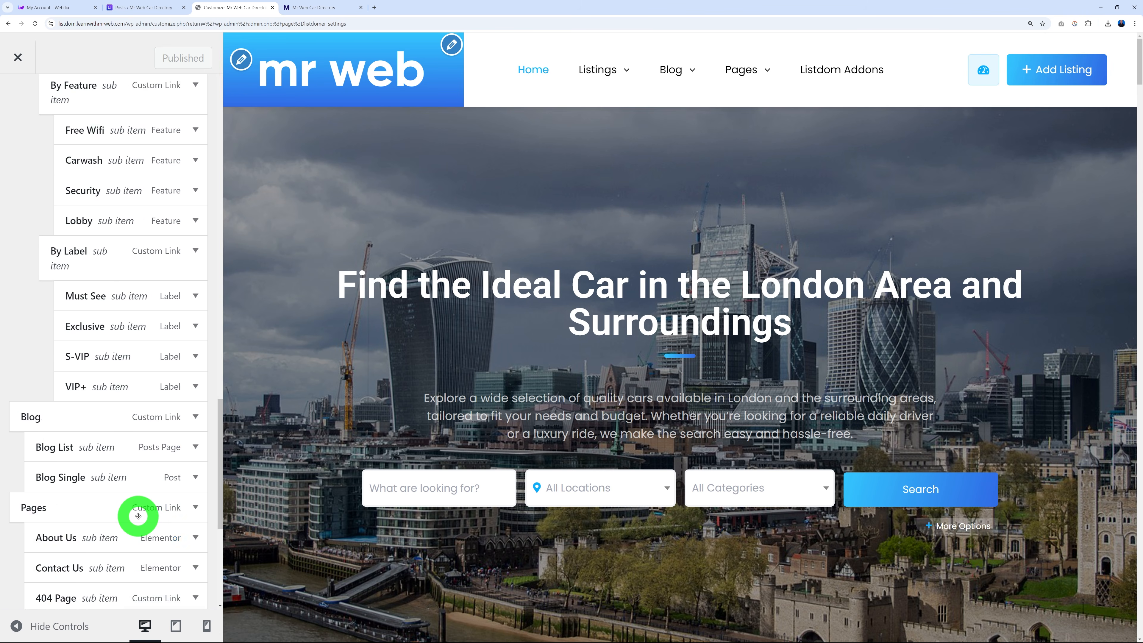
scroll(137, 513, "up", 20)
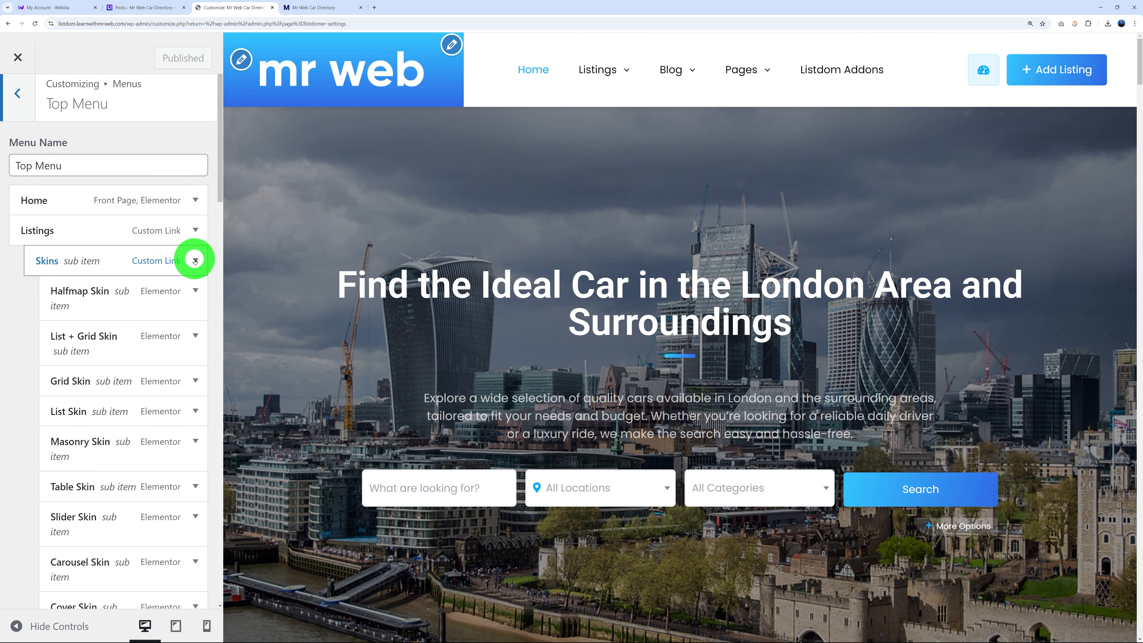
left_click(133, 7)
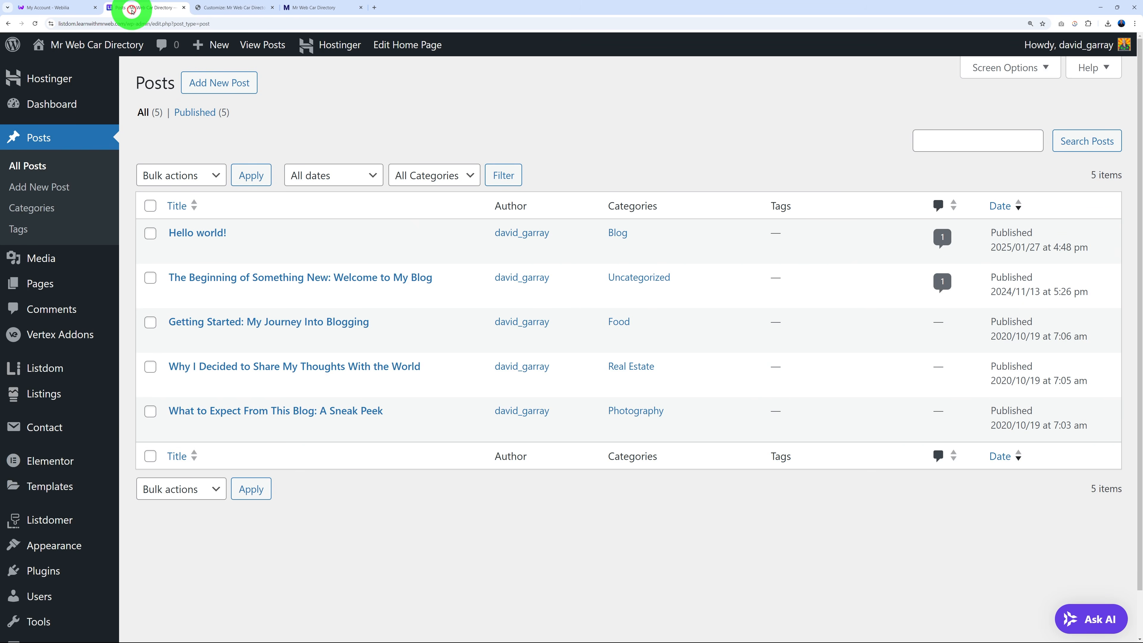
scroll(64, 503, "down", 1)
On Appearance > Menus, load Top Menu (Primary) and scroll its items from Home to Listdom Addons.
mouse_move(63, 503)
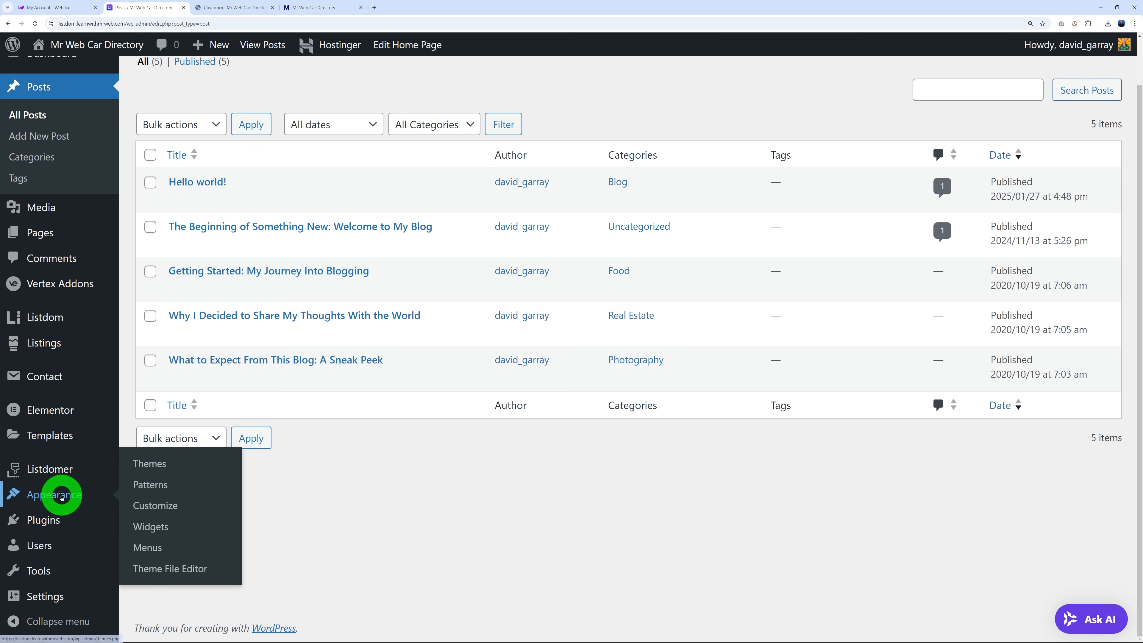
left_click(149, 547)
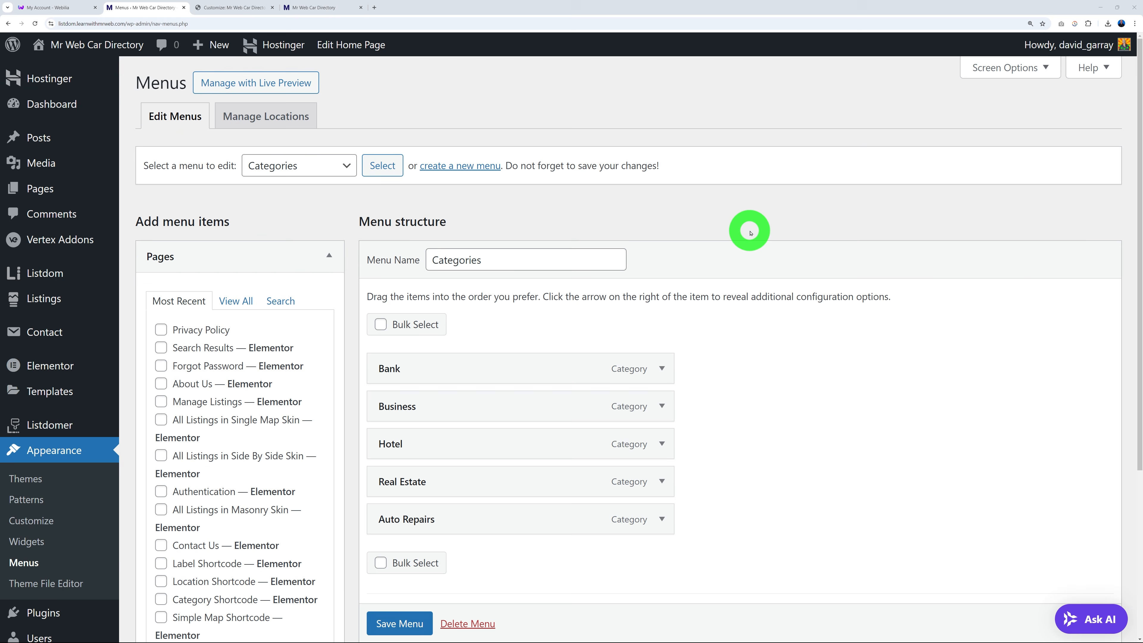
left_click(320, 167)
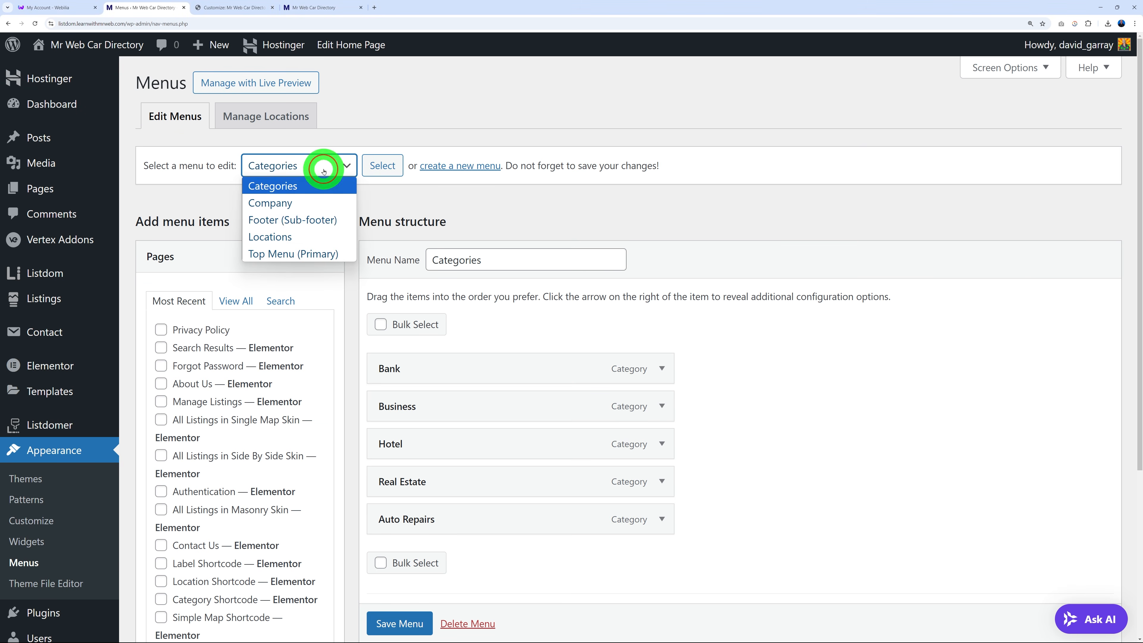
left_click(293, 254)
left_click(392, 164)
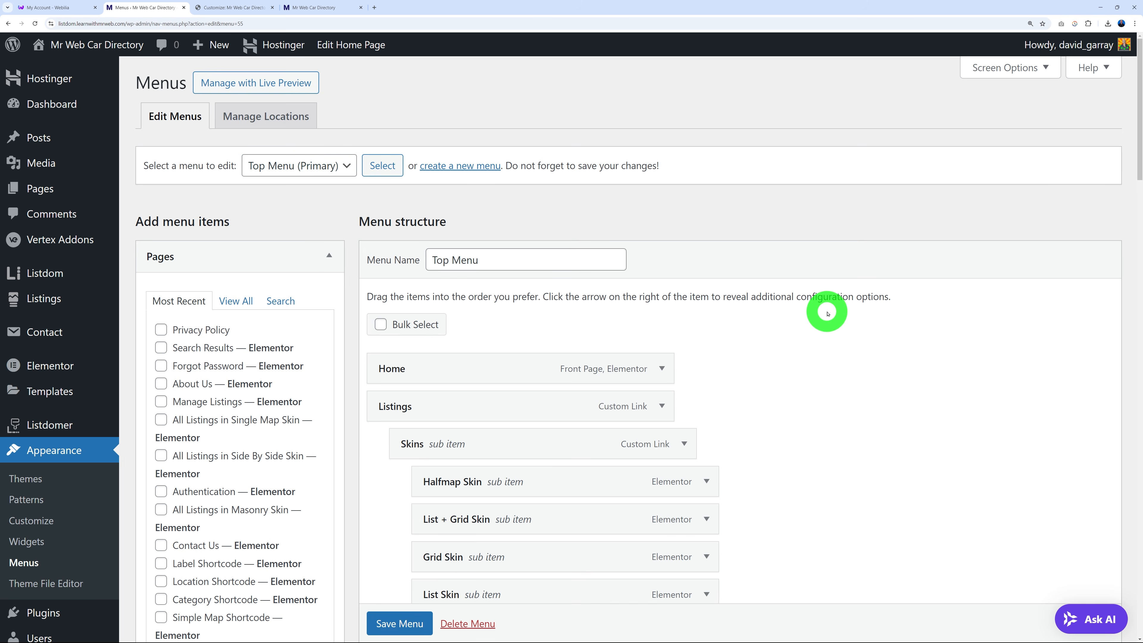
scroll(827, 314, "down", 15)
scroll(868, 357, "down", 15)
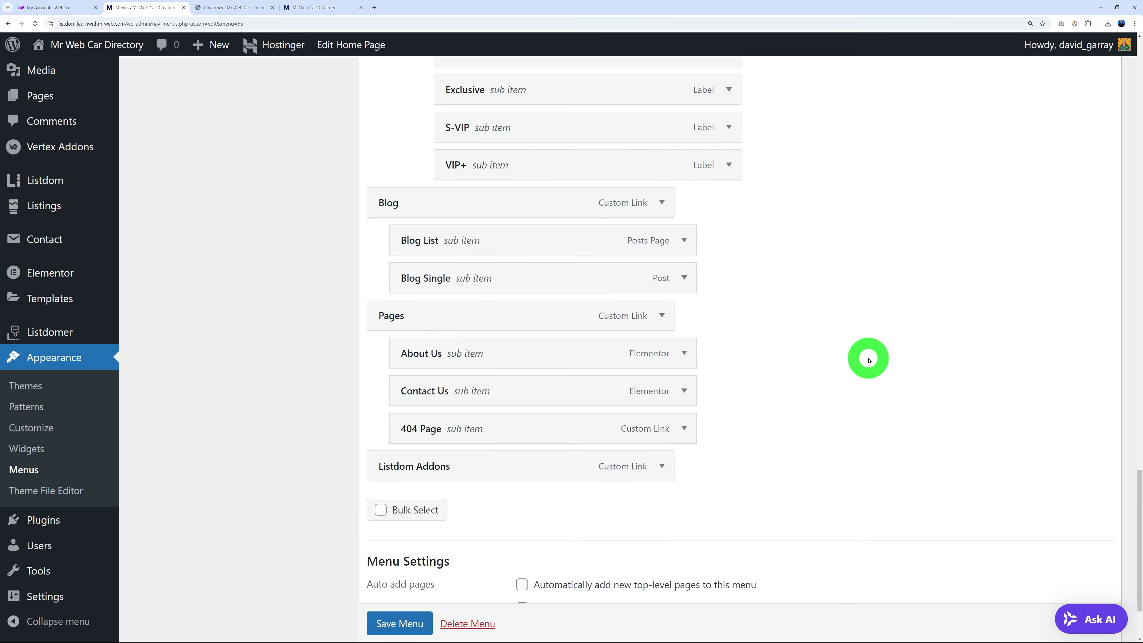
scroll(870, 360, "down", 3)
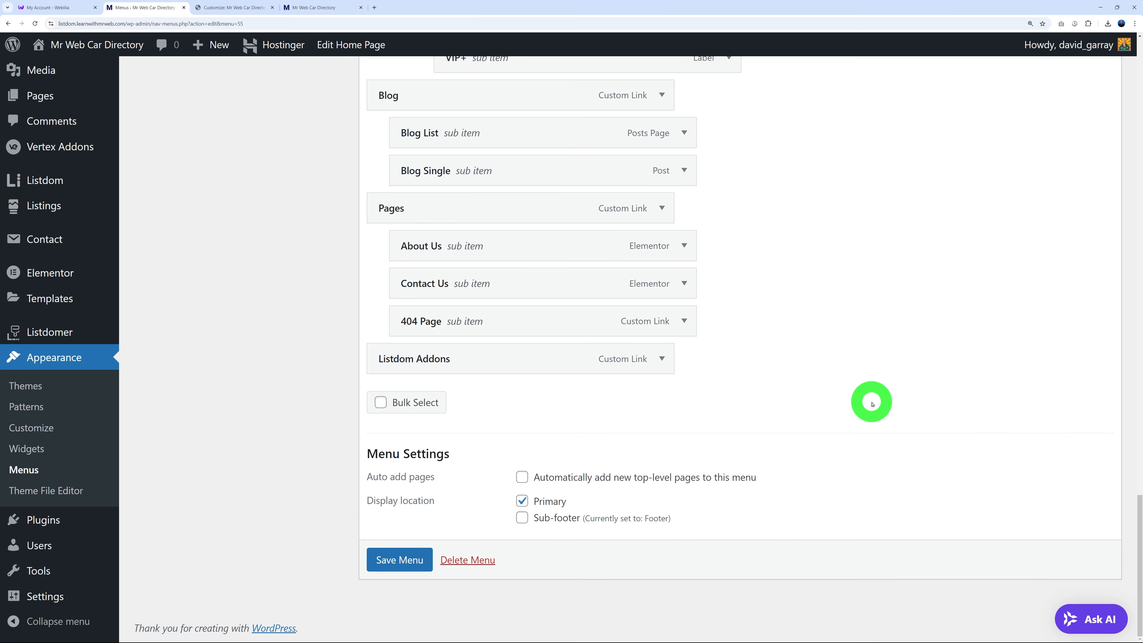
scroll(870, 404, "up", 20)
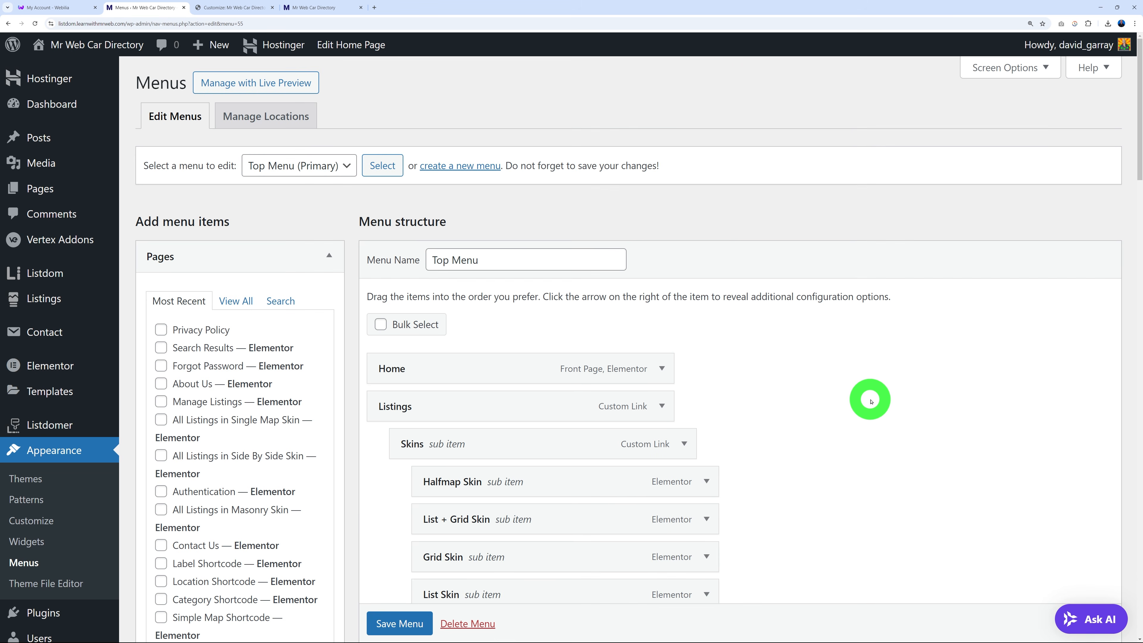
scroll(871, 401, "down", 2)
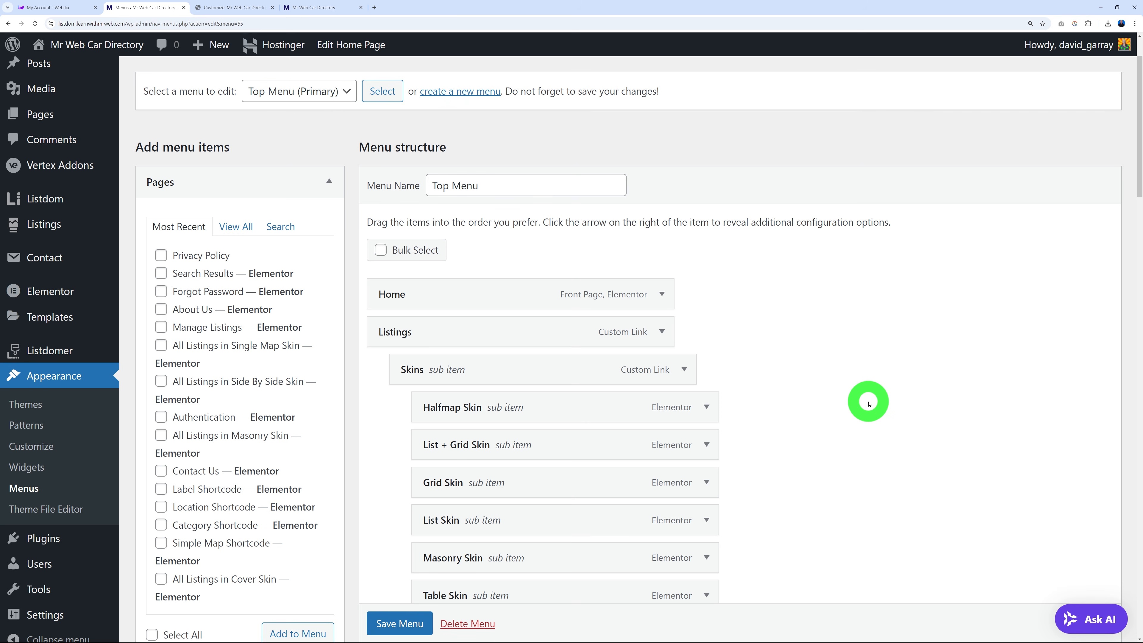
Bulk-select Home, Listings, Skins, Halfmap Skin, List + Grid Skin and the rest, and remove them all.
left_click(381, 251)
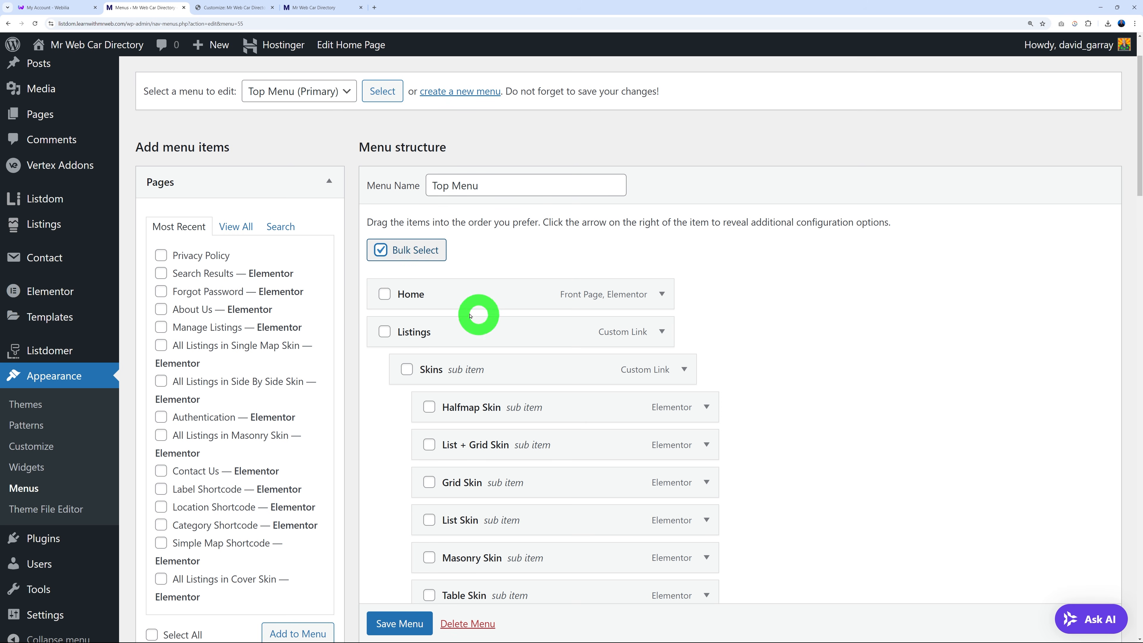
left_click(384, 294)
left_click(383, 332)
left_click(407, 369)
left_click(429, 407)
left_click(429, 445)
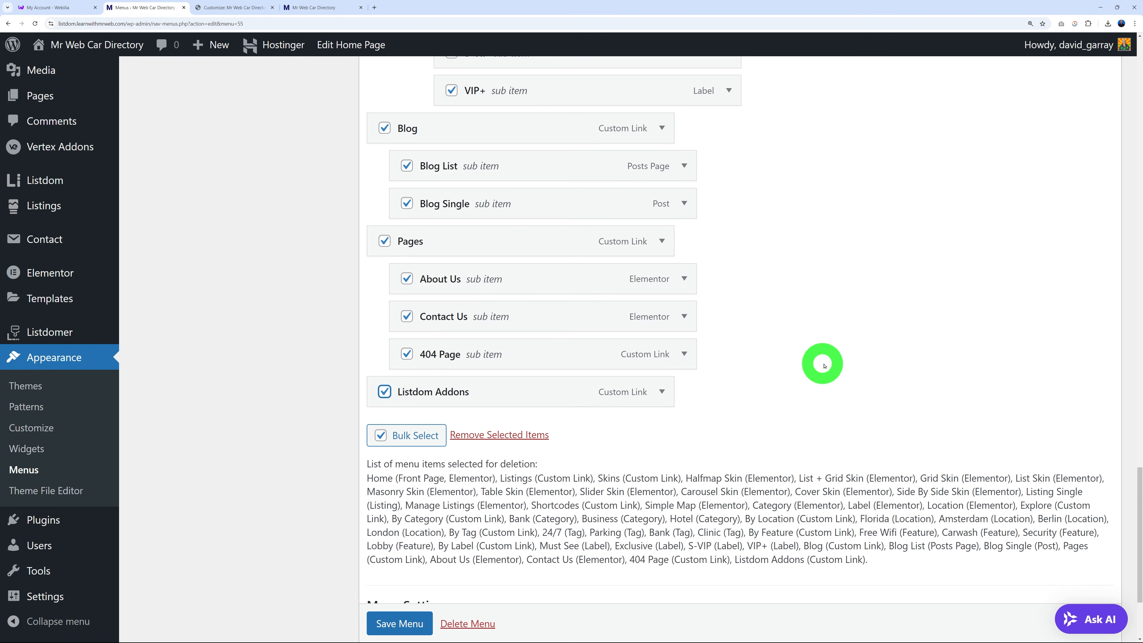
scroll(828, 358, "down", 1)
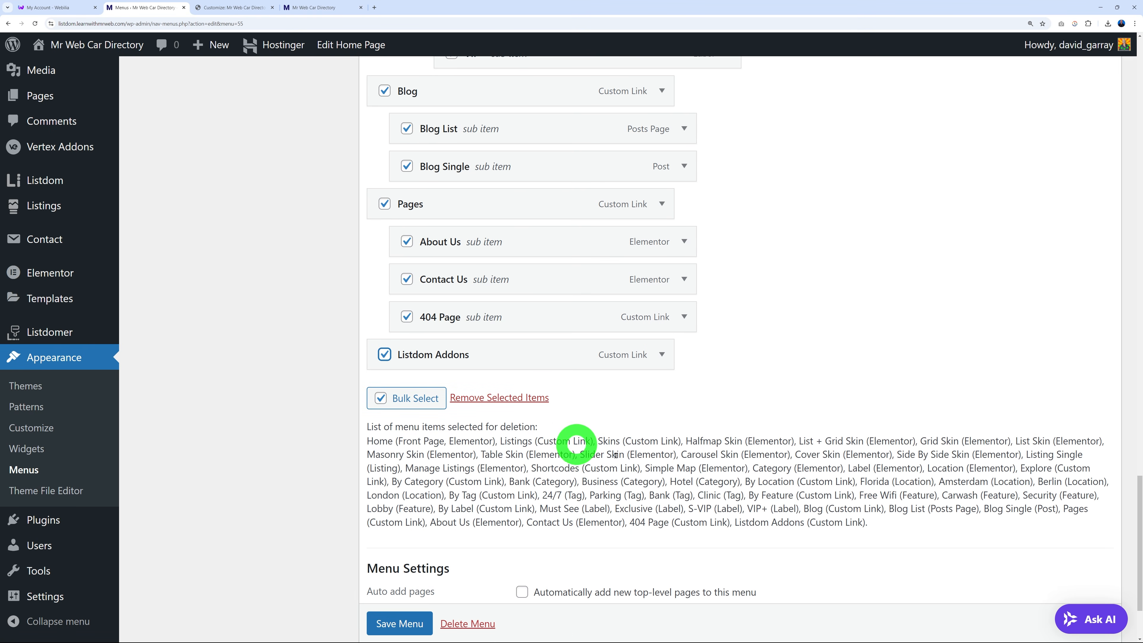
left_click(529, 399)
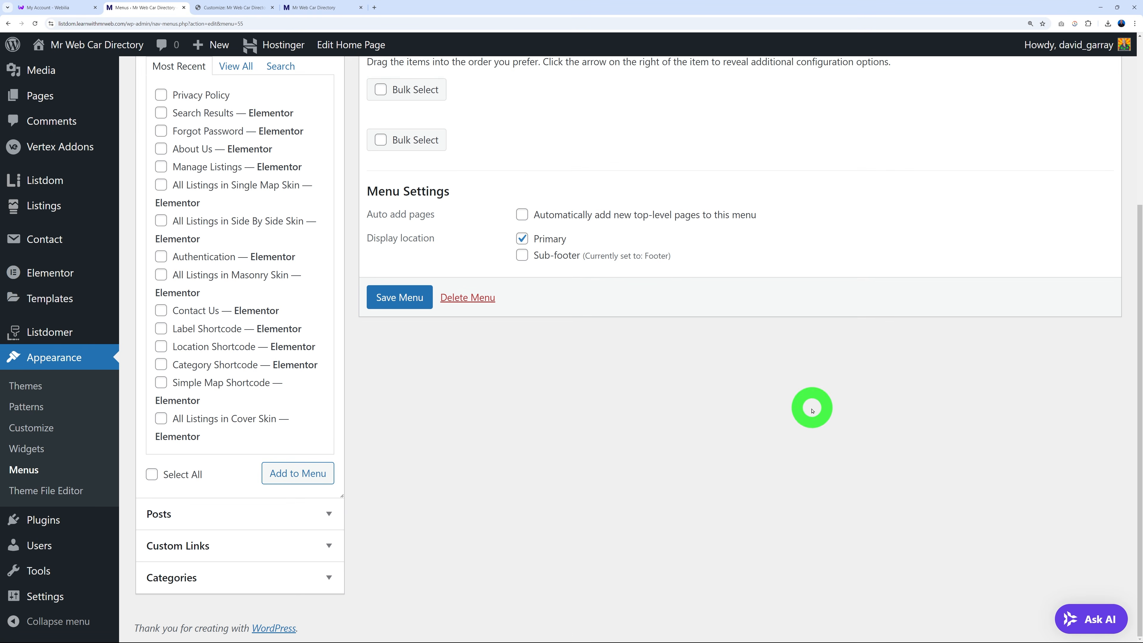
scroll(702, 439, "up", 3)
scroll(708, 443, "up", 1)
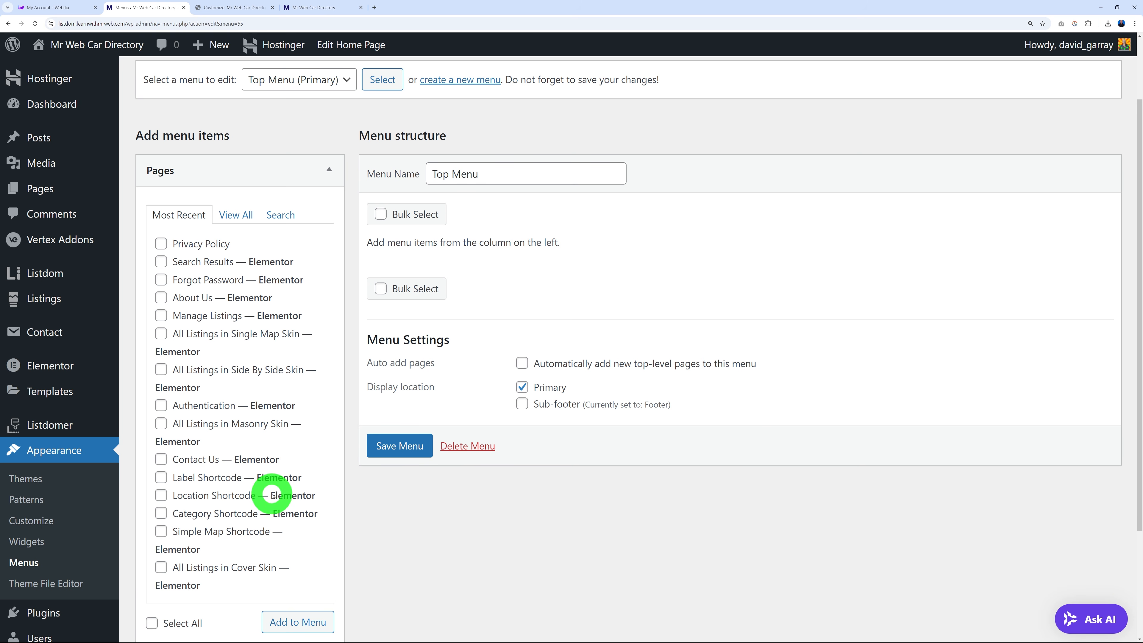
scroll(272, 491, "down", 4)
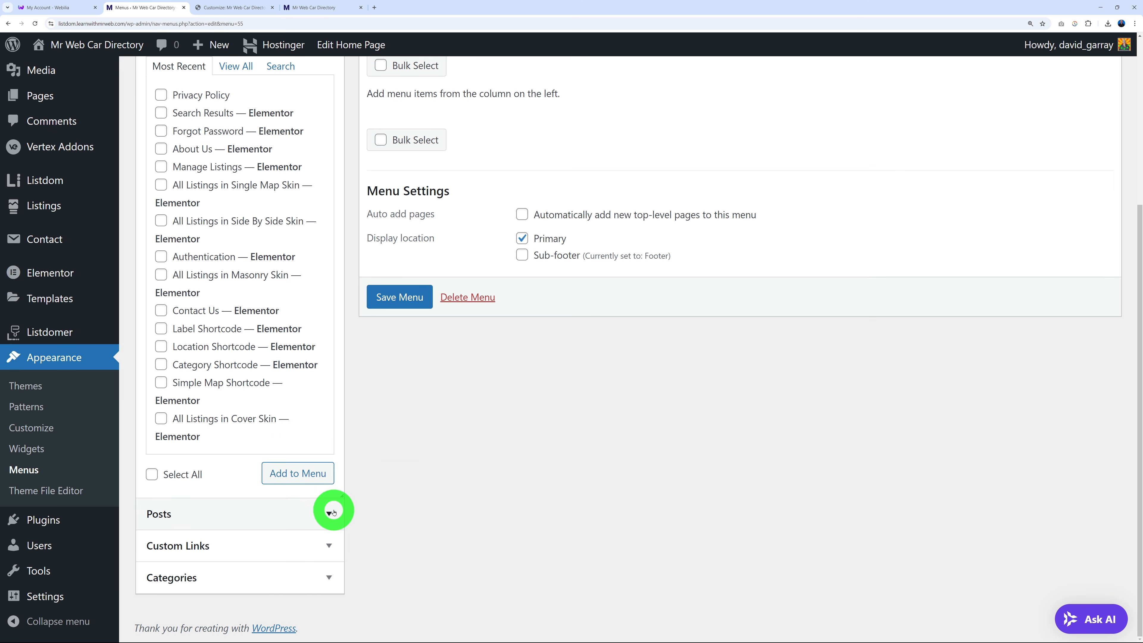
left_click(331, 577)
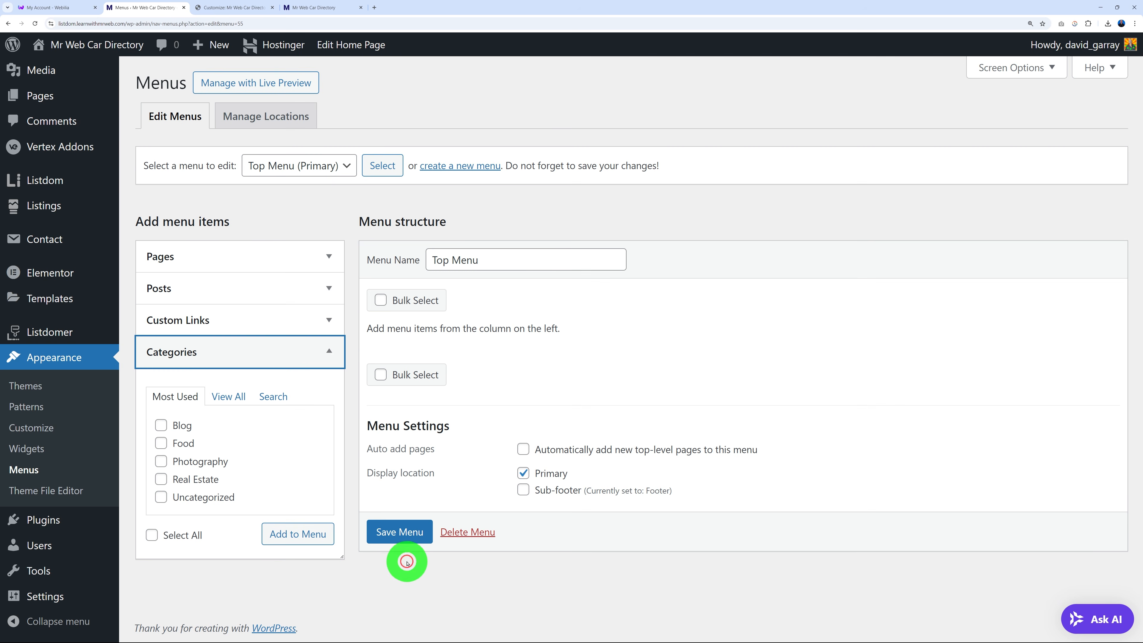
In Screen Options, enable Locations, Labels, Features and Tags as menu item sources.
left_click(331, 352)
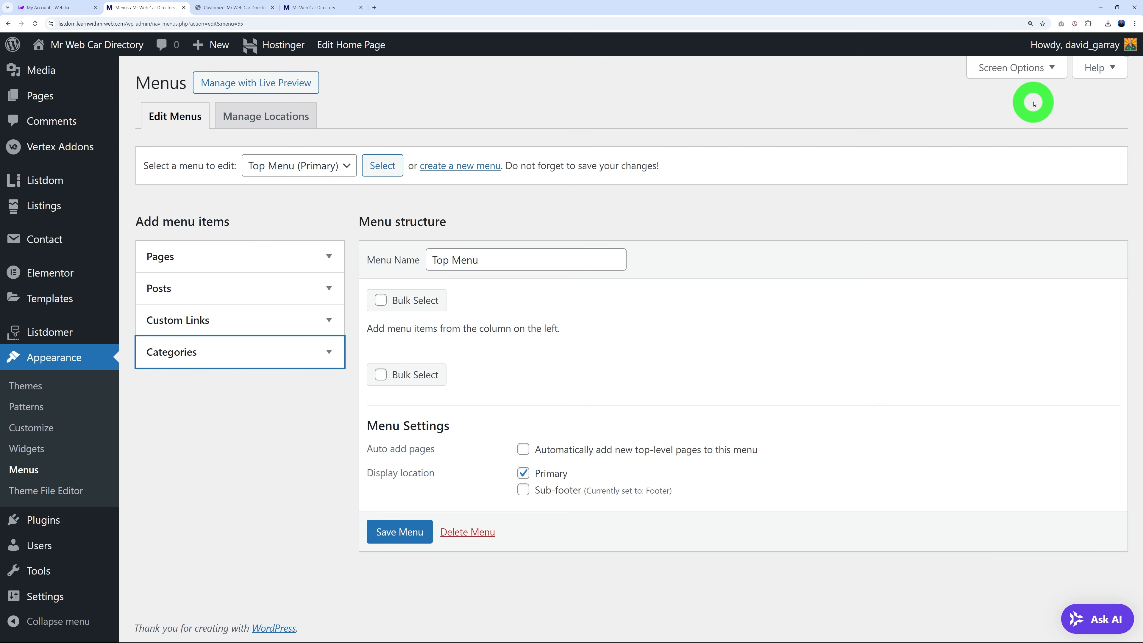
left_click(1034, 72)
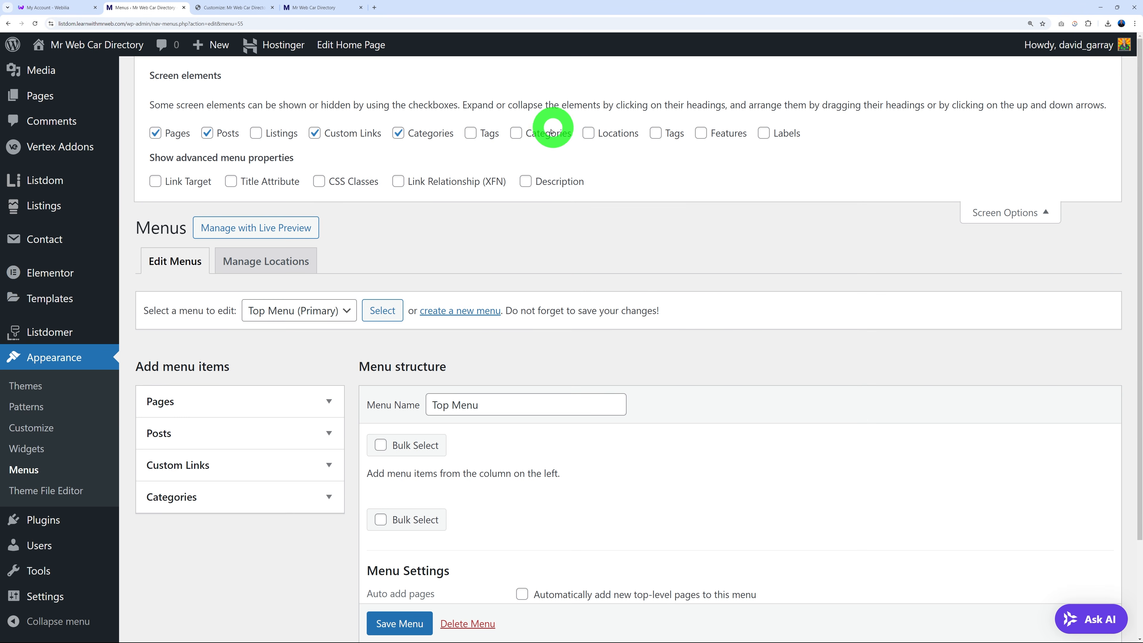
left_click(517, 134)
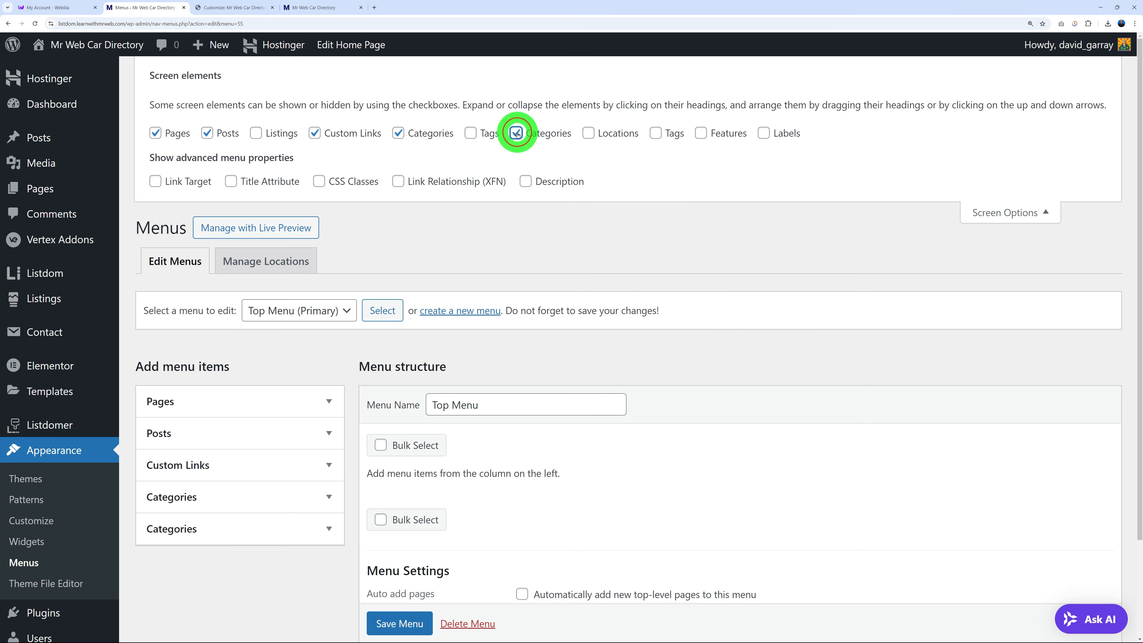
left_click(590, 133)
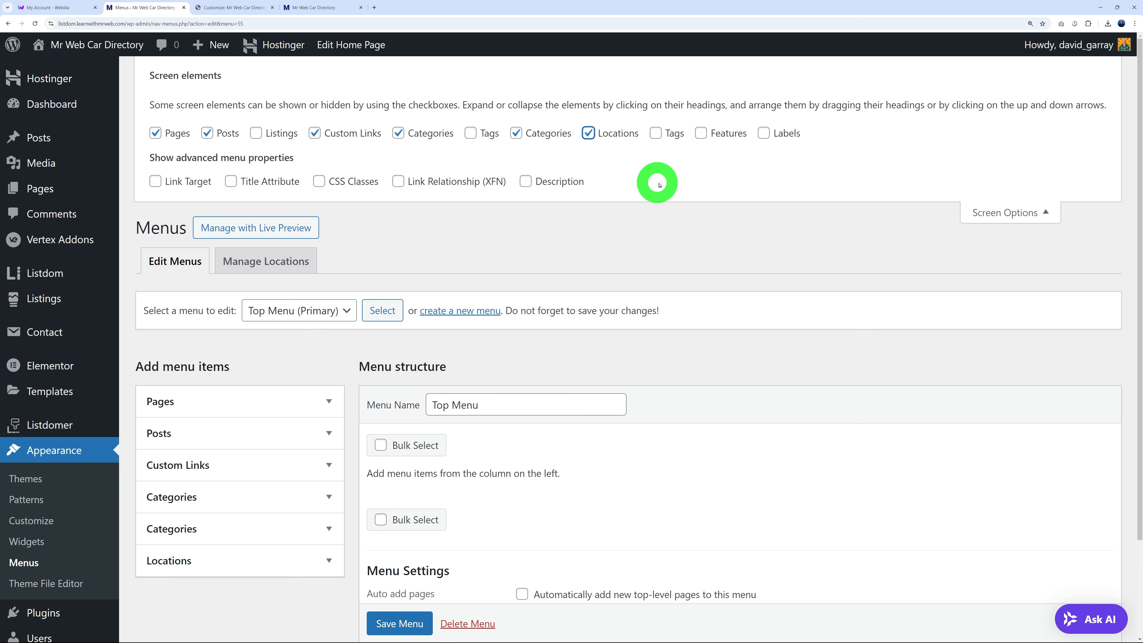
left_click(765, 134)
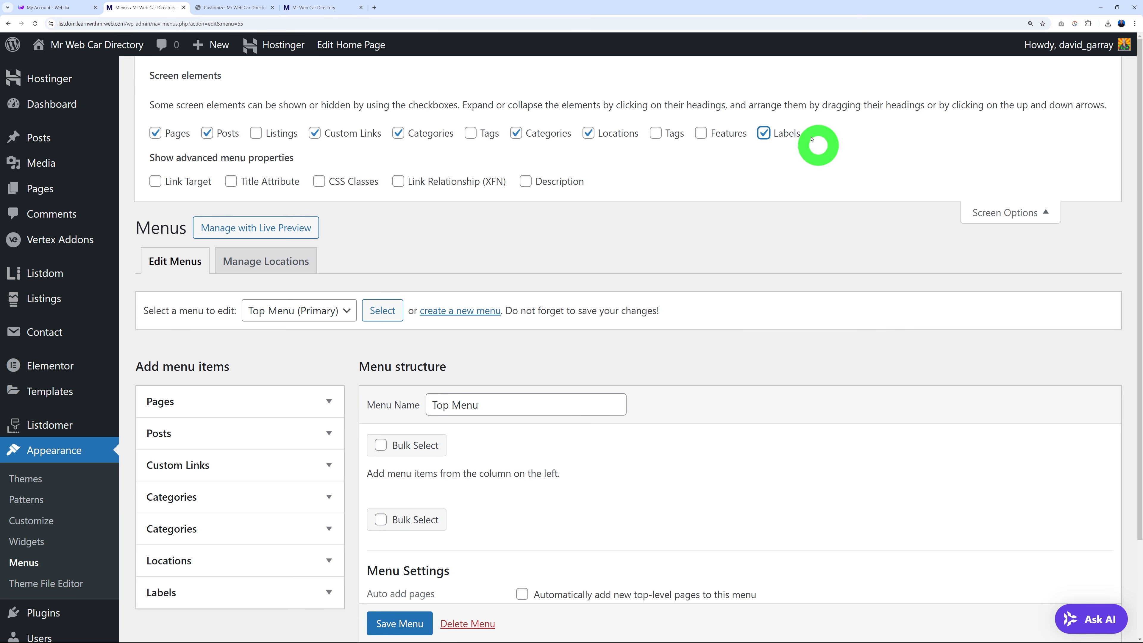
left_click(702, 134)
left_click(657, 134)
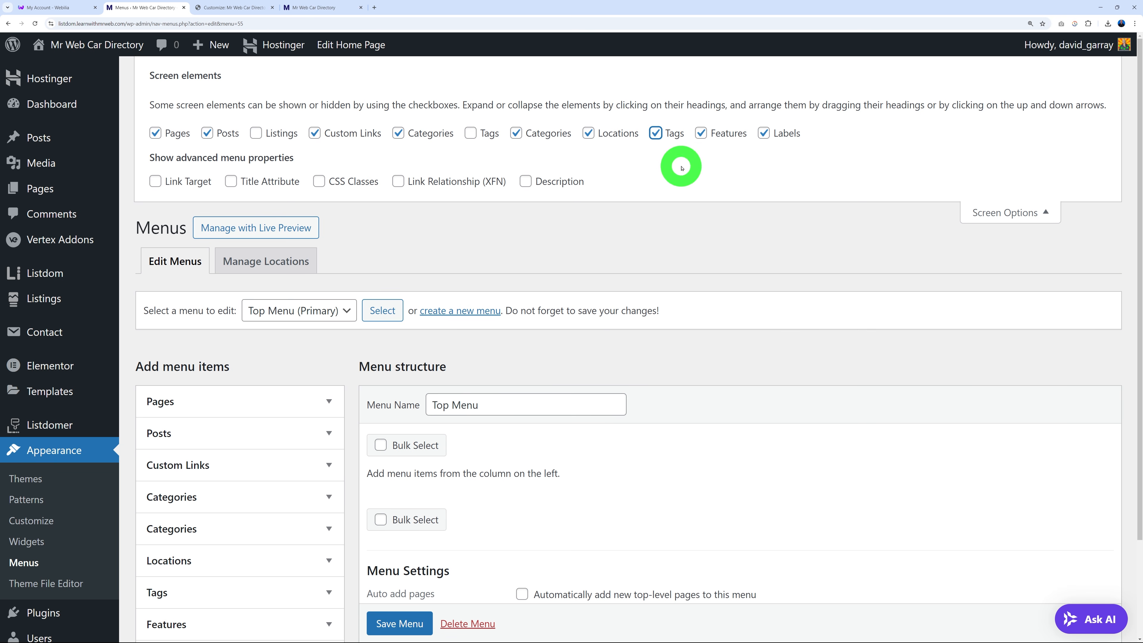
left_click(1018, 213)
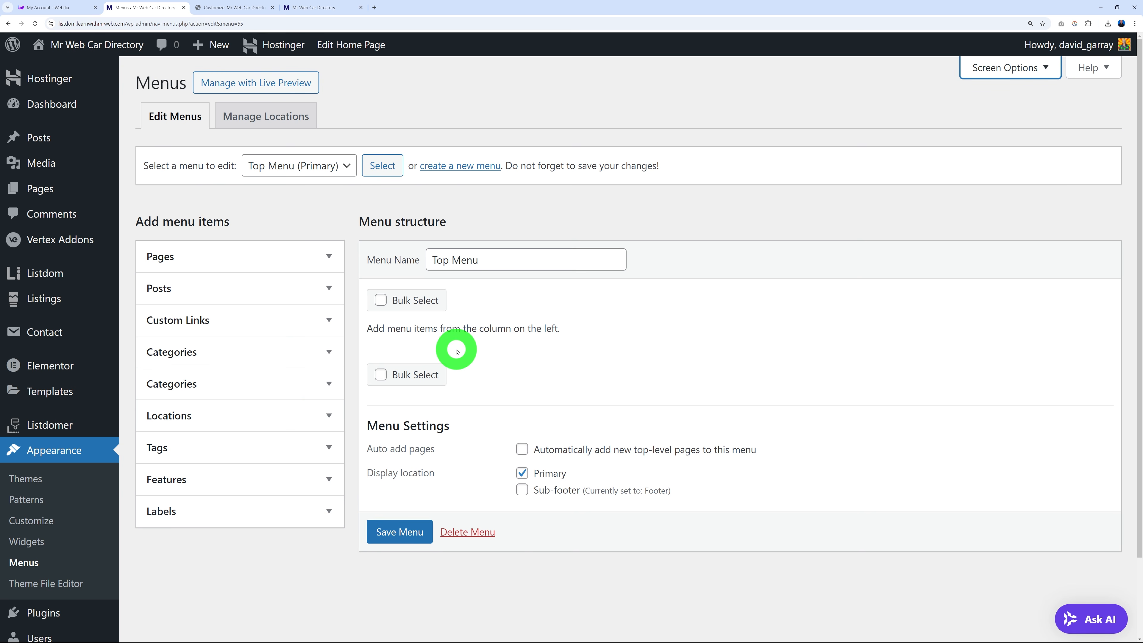
Tick Home in the full Pages list and add it to the Top Menu.
left_click(329, 255)
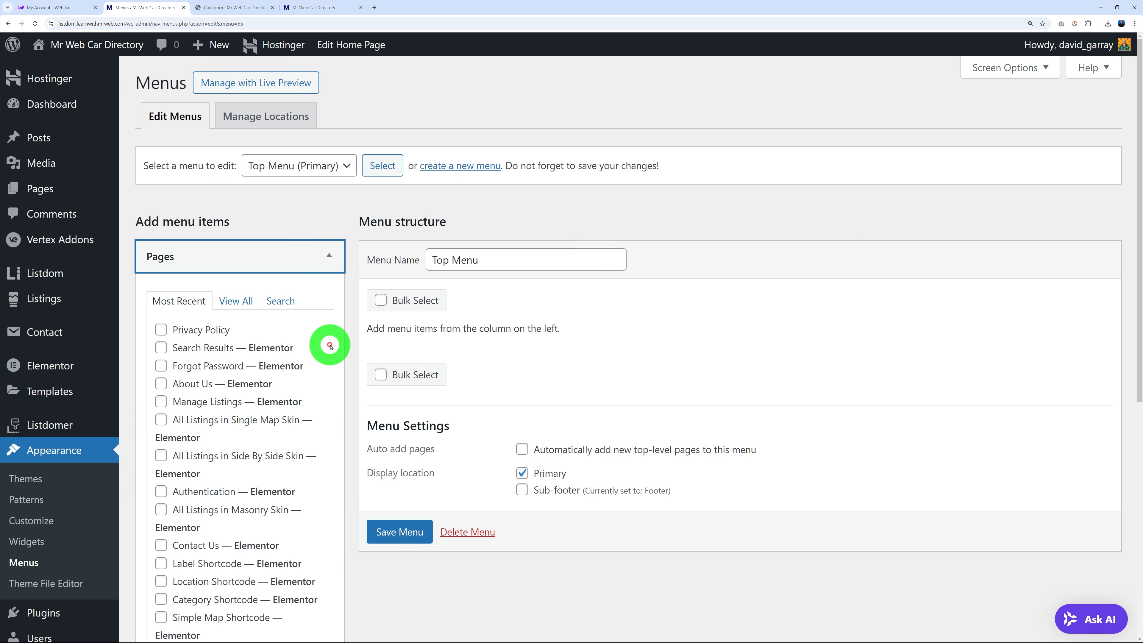
left_click(236, 301)
left_click(161, 329)
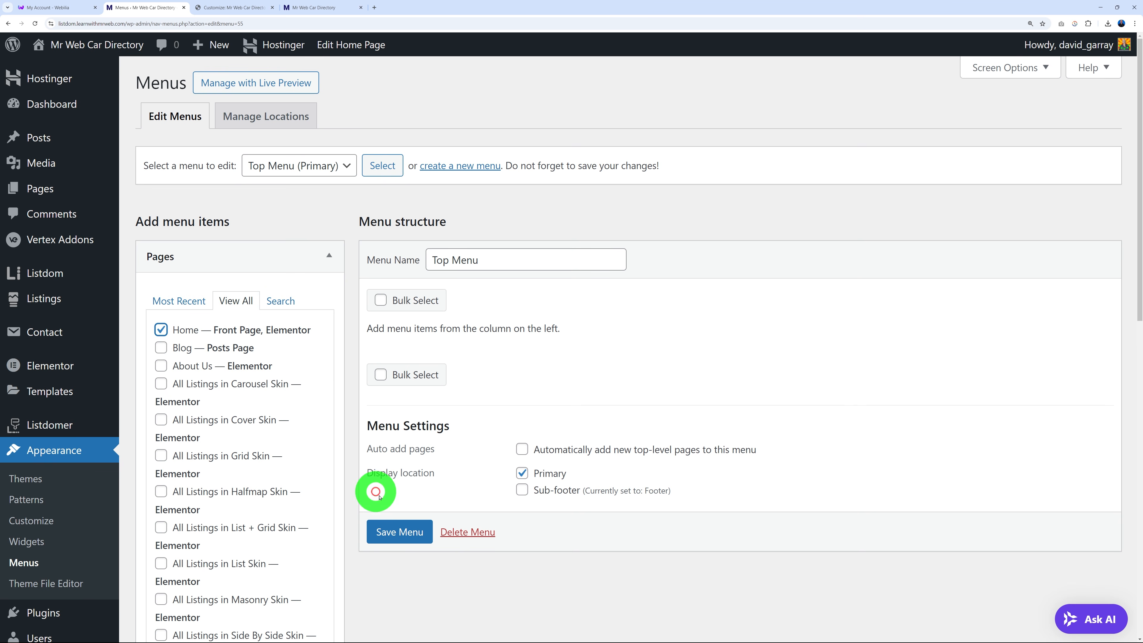
scroll(320, 414, "down", 3)
scroll(318, 452, "down", 8)
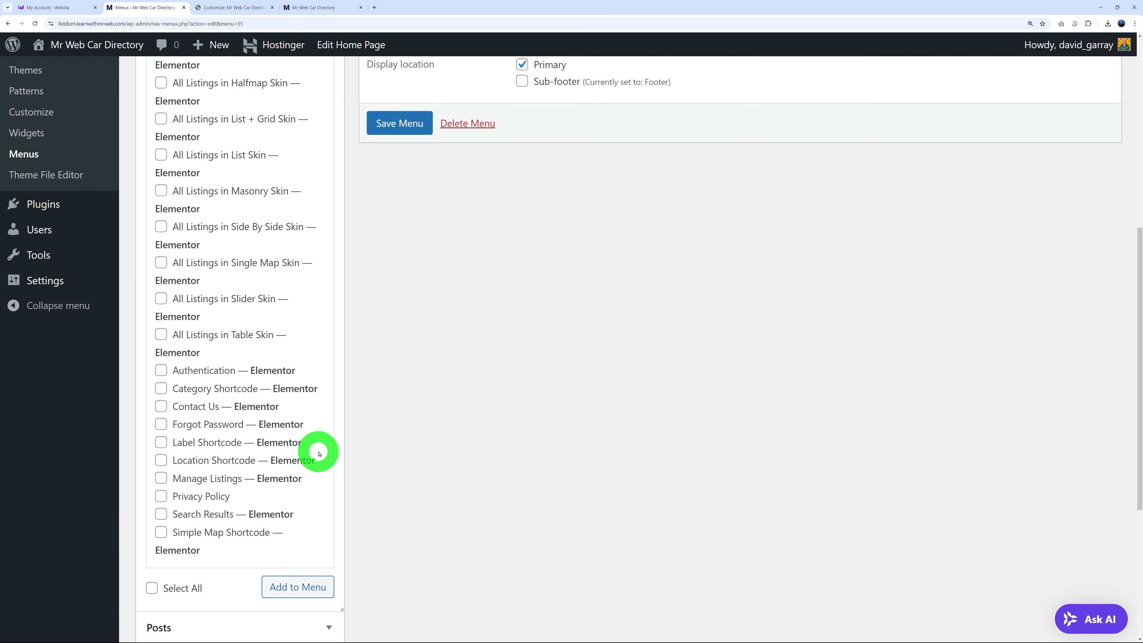
left_click(289, 439)
scroll(614, 408, "up", 12)
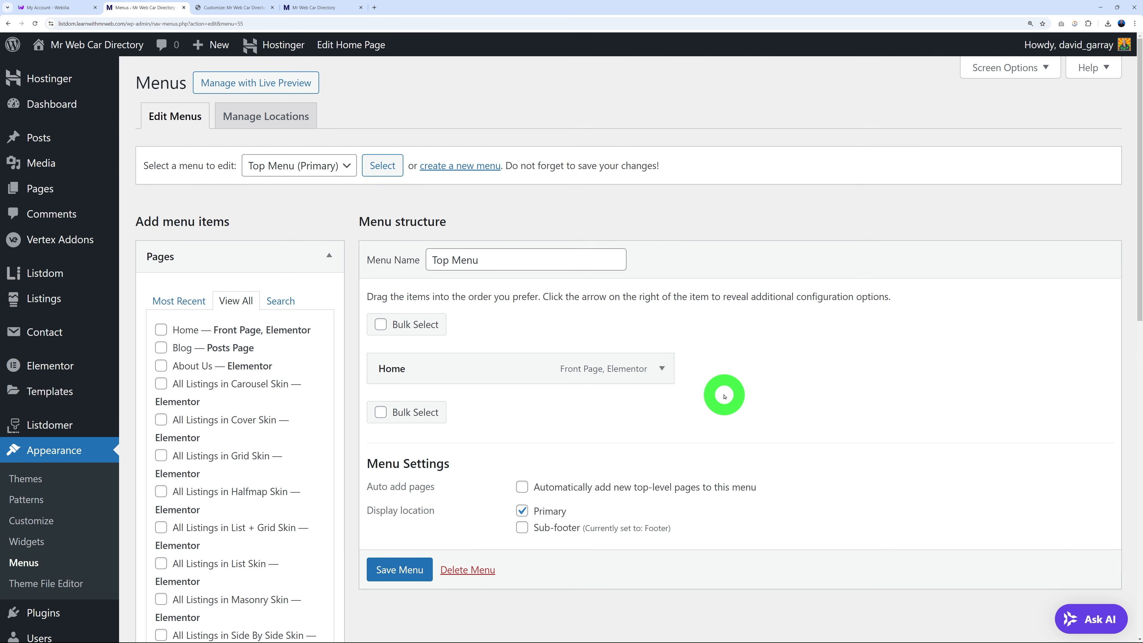
scroll(778, 387, "down", 2)
scroll(781, 390, "down", 10)
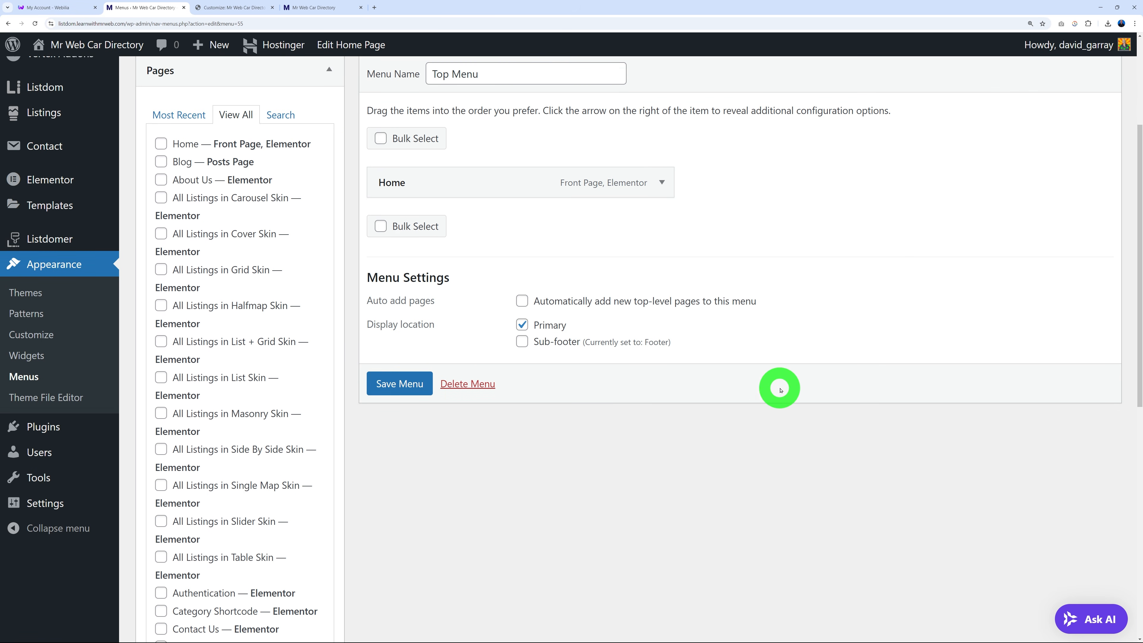
scroll(778, 387, "down", 1)
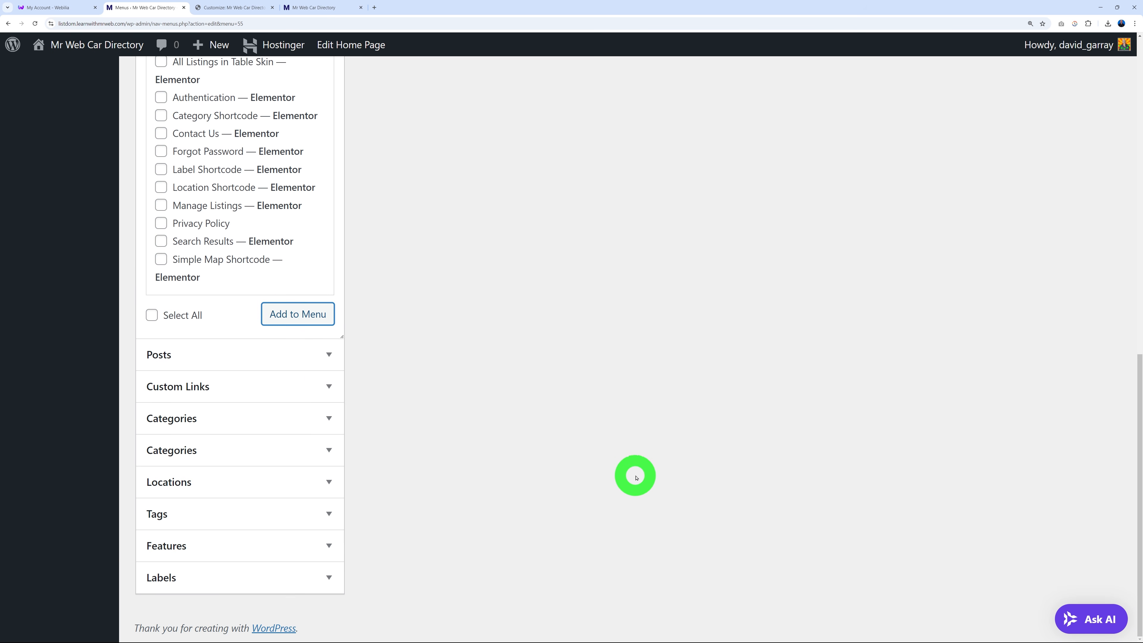
left_click(331, 483)
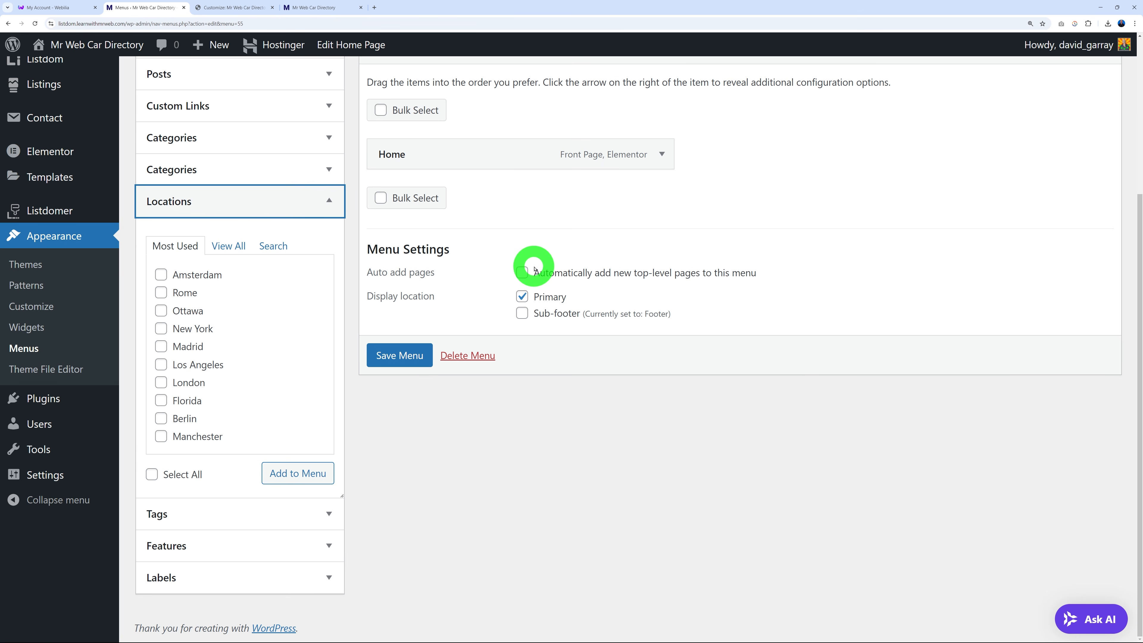
scroll(587, 485, "up", 2)
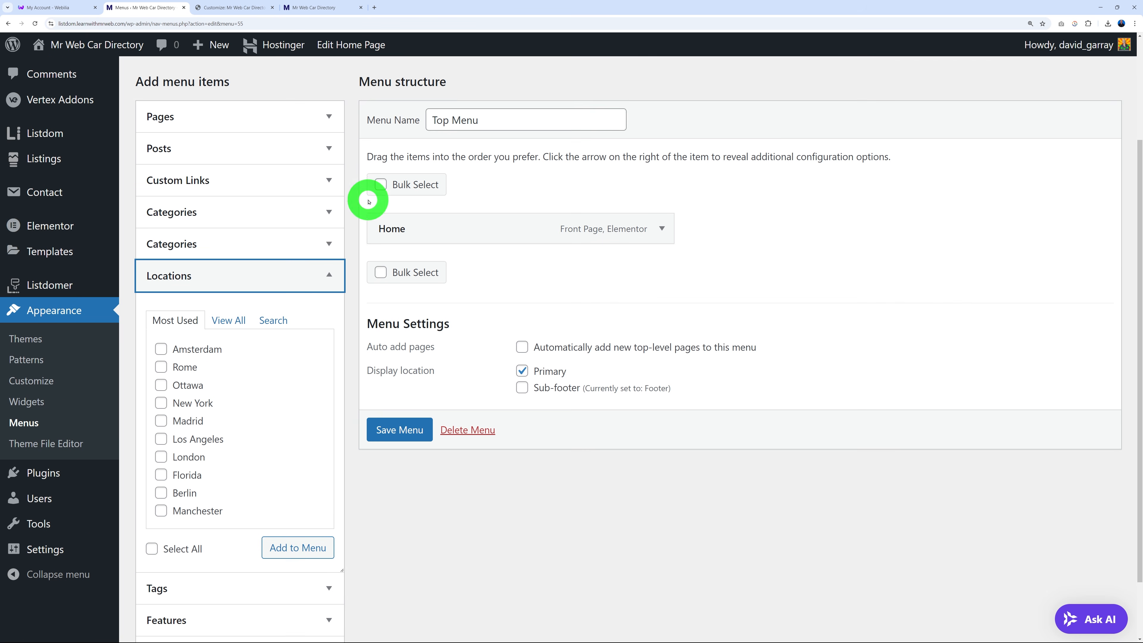
Add a custom link with URL '#' and link text 'Locations' to the Top Menu.
left_click(330, 182)
left_click(260, 273)
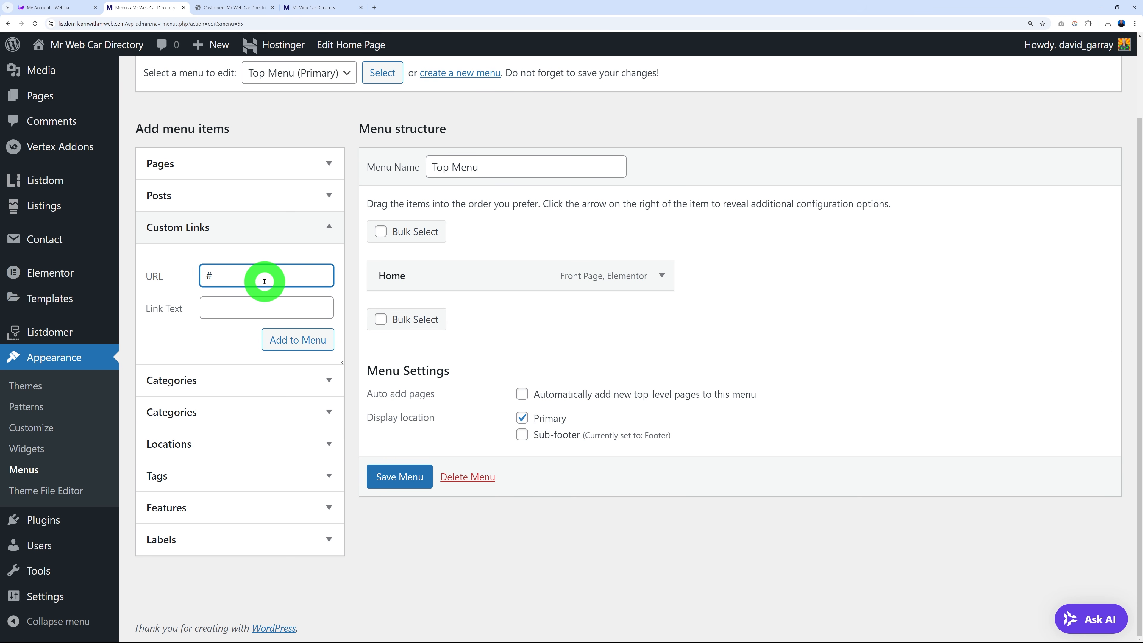
left_click(218, 310)
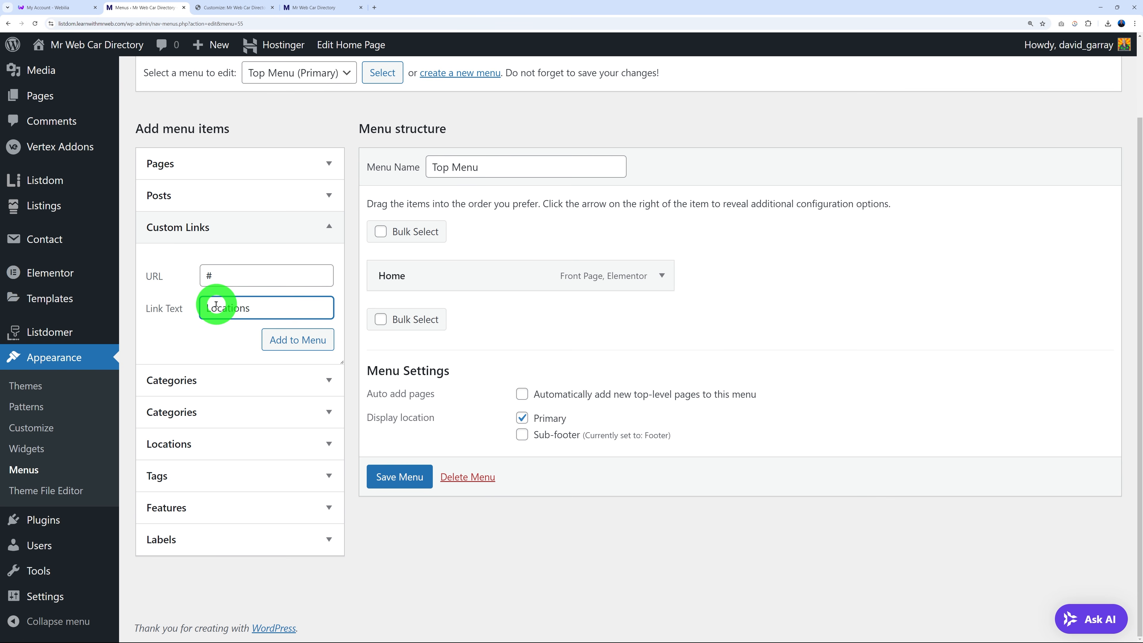
left_click(291, 341)
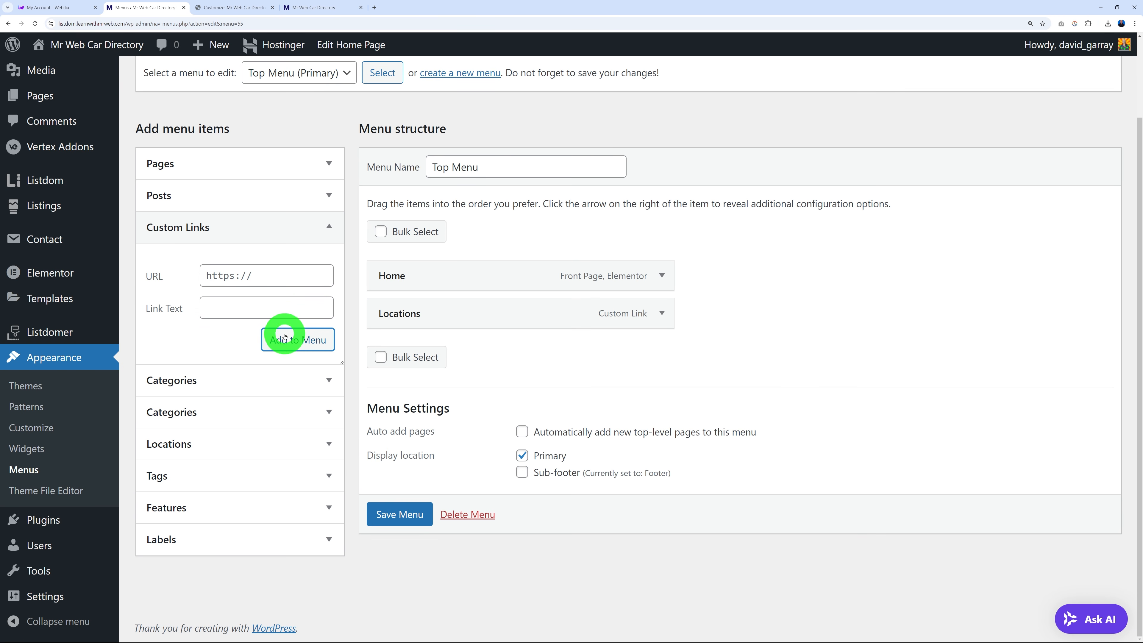
left_click(338, 430)
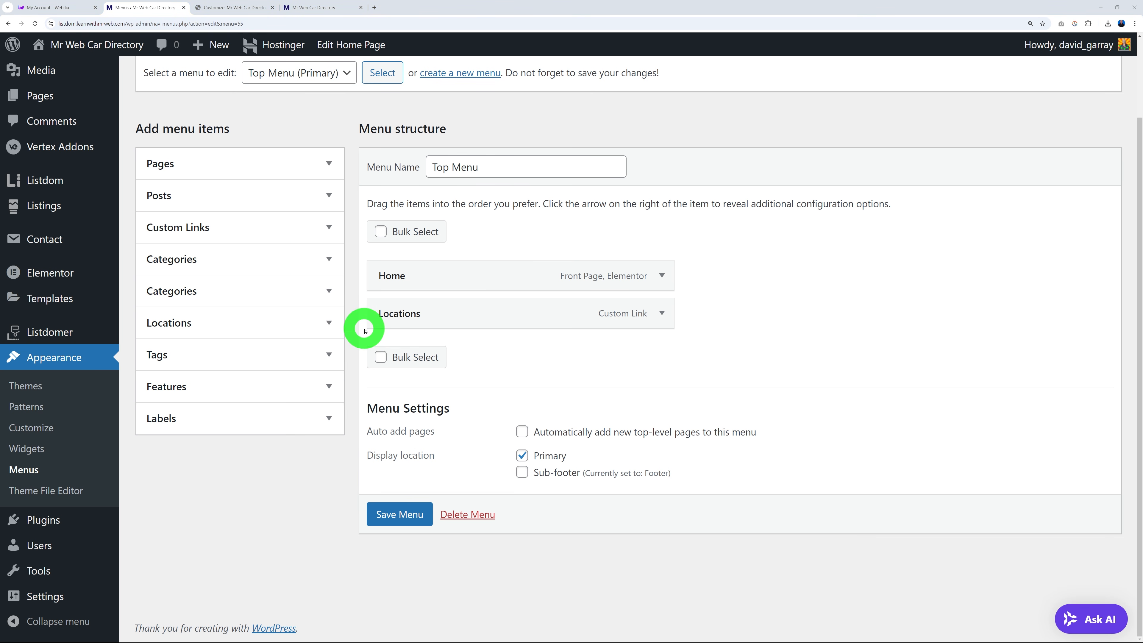
left_click(326, 323)
left_click(229, 367)
Select all ten locations, Amsterdam through Rome, in View All and add them to the menu.
scroll(365, 408, "down", 2)
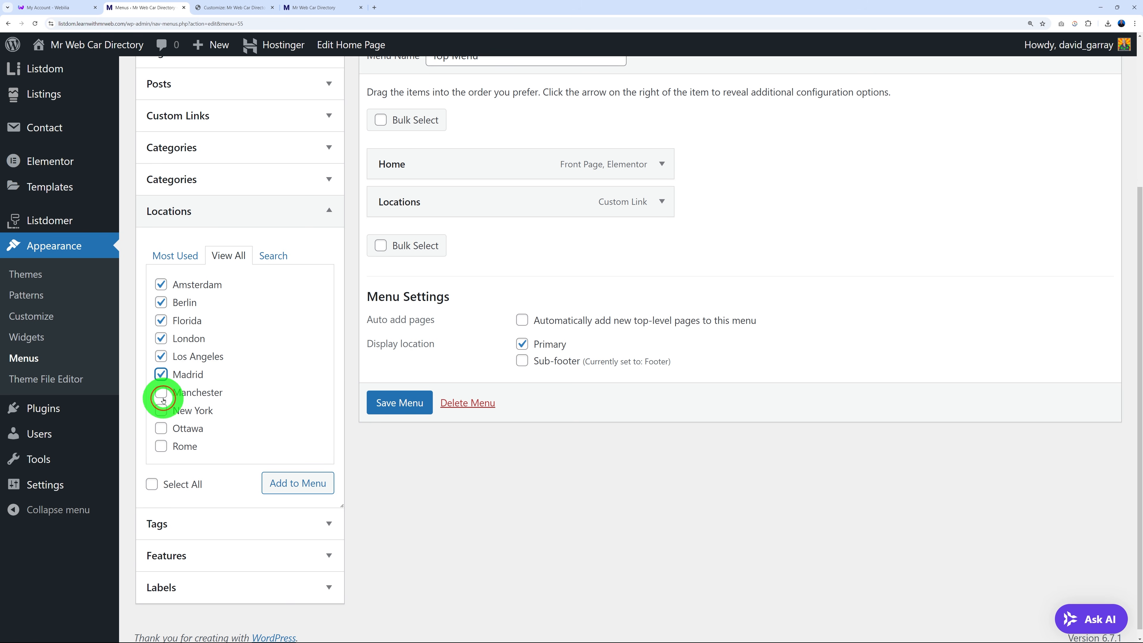
left_click(161, 447)
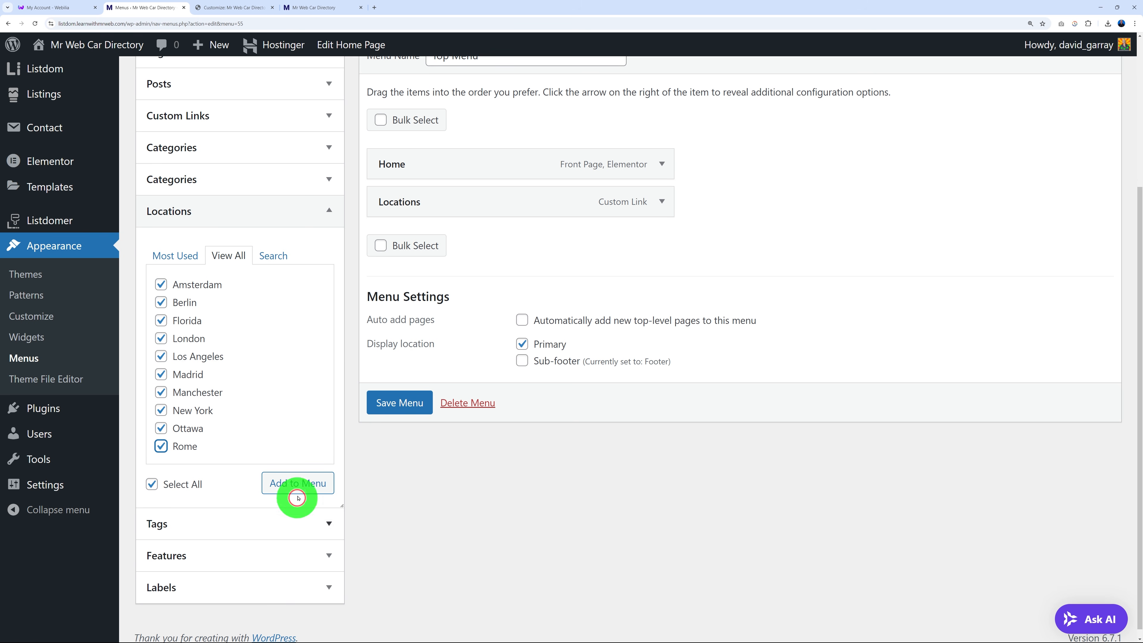
left_click(286, 491)
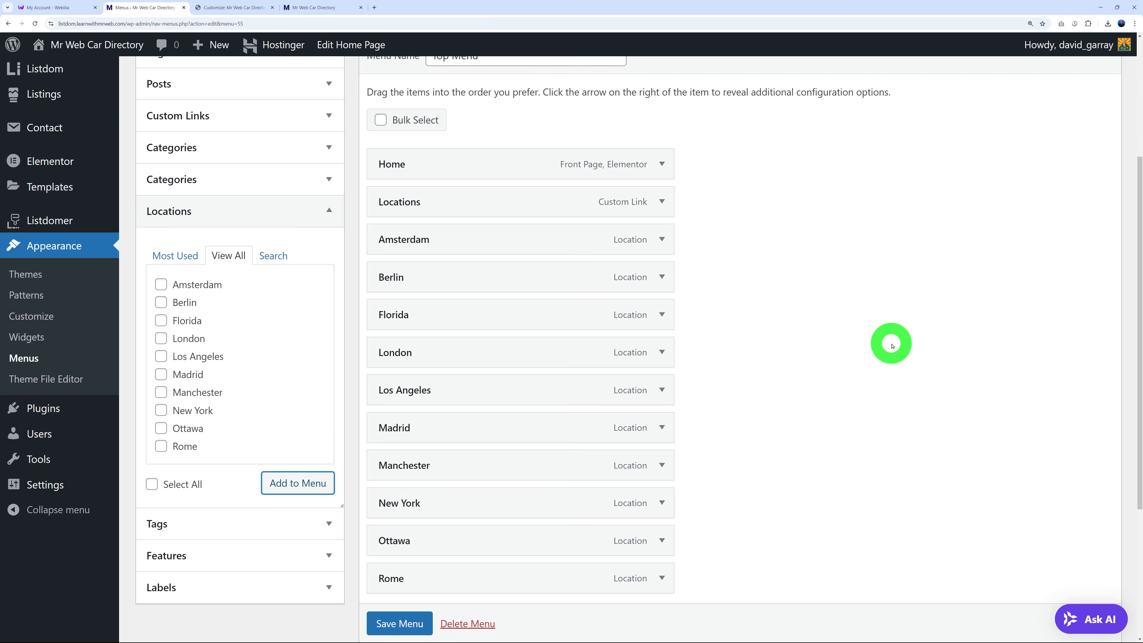
scroll(889, 343, "down", 2)
scroll(893, 345, "up", 1)
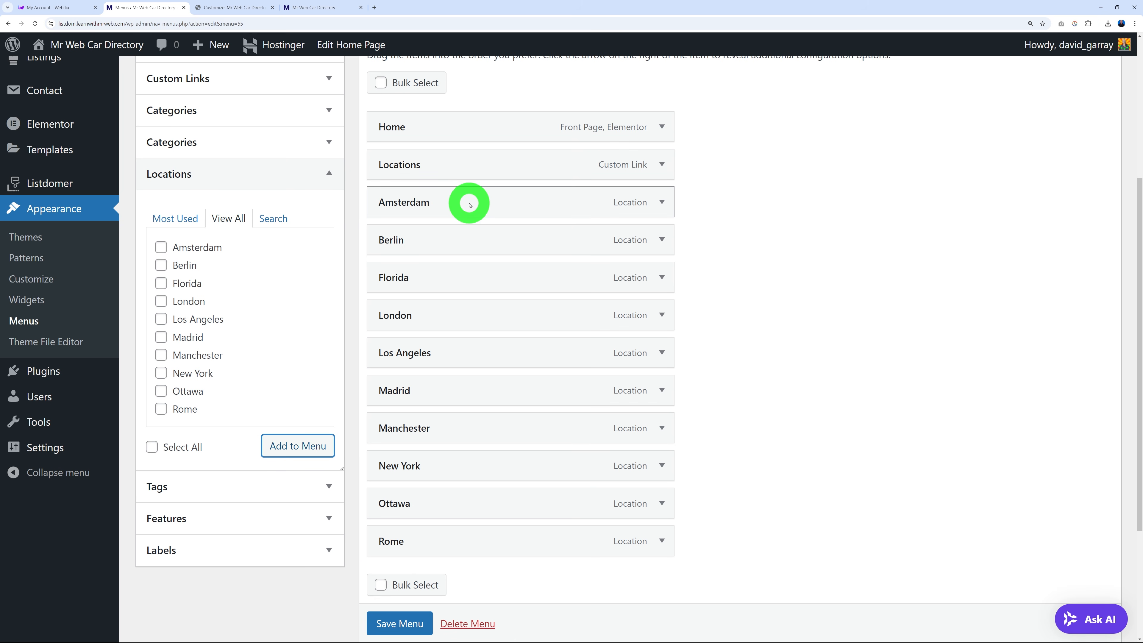
Drag Amsterdam through Rome in as sub items of Locations, then save the Top Menu.
left_click_drag(470, 204, 500, 200)
left_click_drag(469, 240, 495, 239)
left_click_drag(478, 279, 503, 282)
left_click(411, 172)
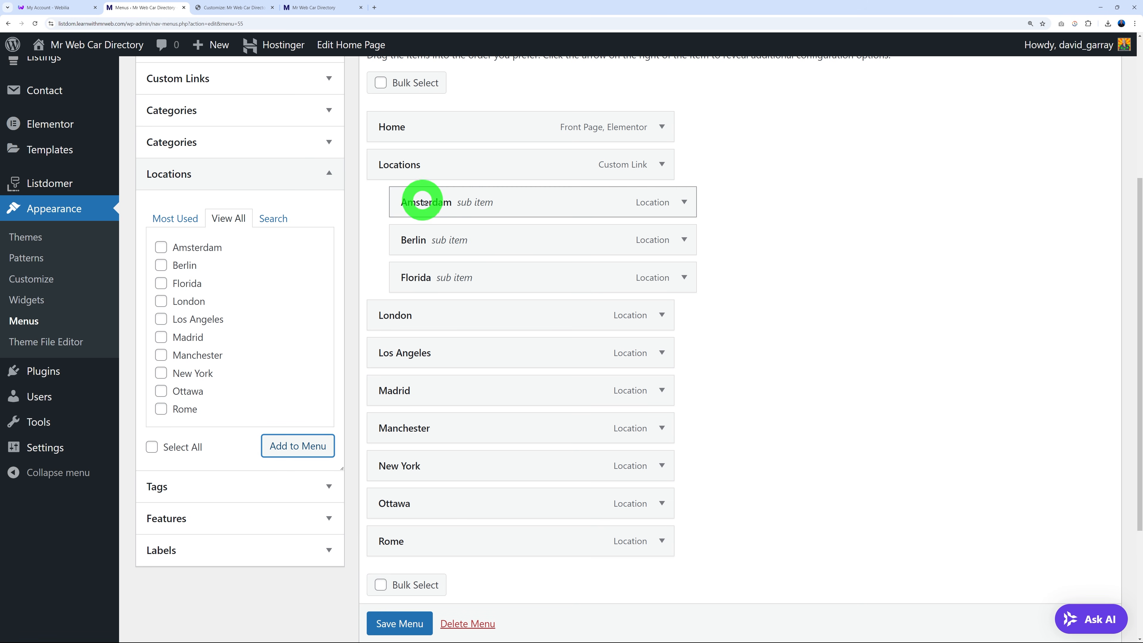
left_click_drag(466, 308, 493, 353)
left_click_drag(460, 395, 477, 392)
left_click_drag(466, 419, 496, 431)
left_click_drag(485, 469, 507, 503)
left_click_drag(485, 537, 513, 539)
left_click(408, 624)
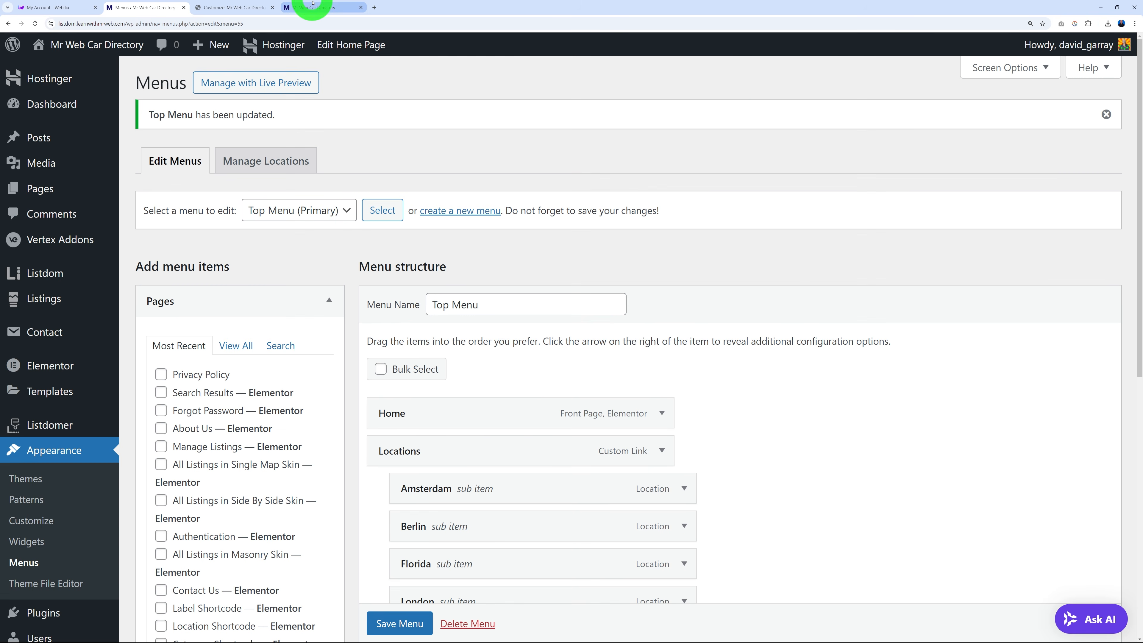
left_click(314, 6)
left_click(161, 99)
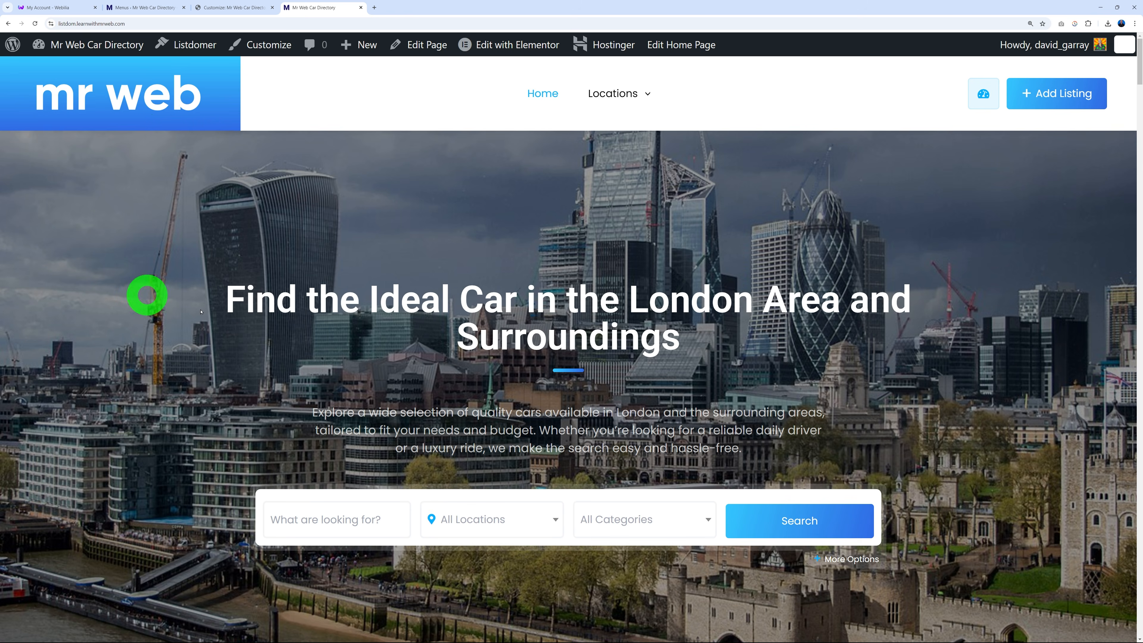
mouse_move(593, 101)
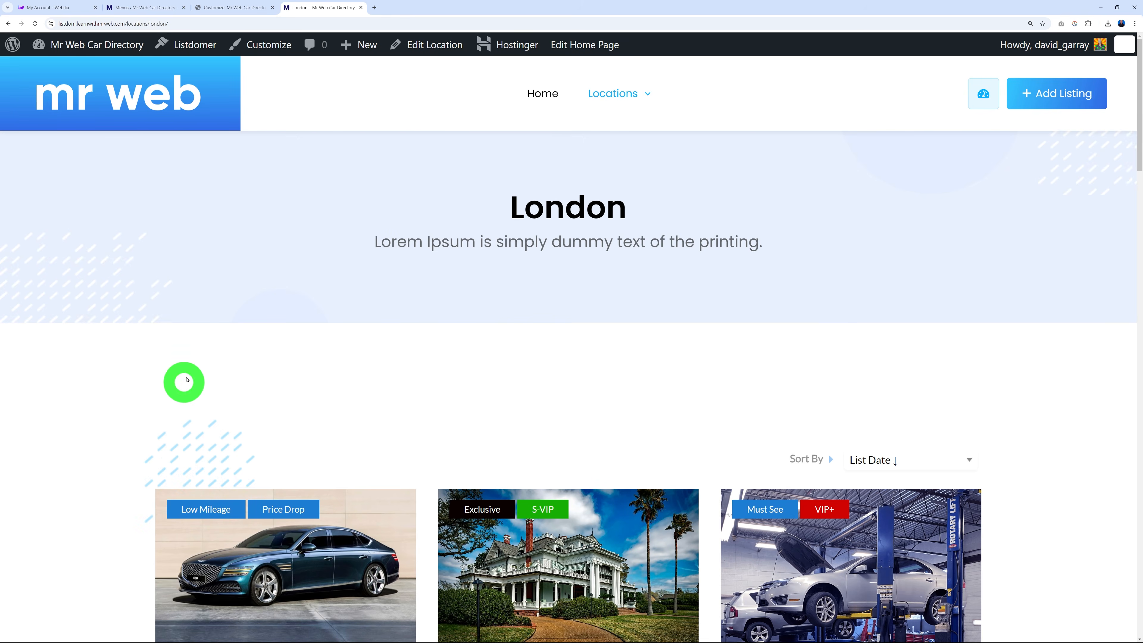
scroll(141, 391, "down", 10)
scroll(121, 402, "up", 10)
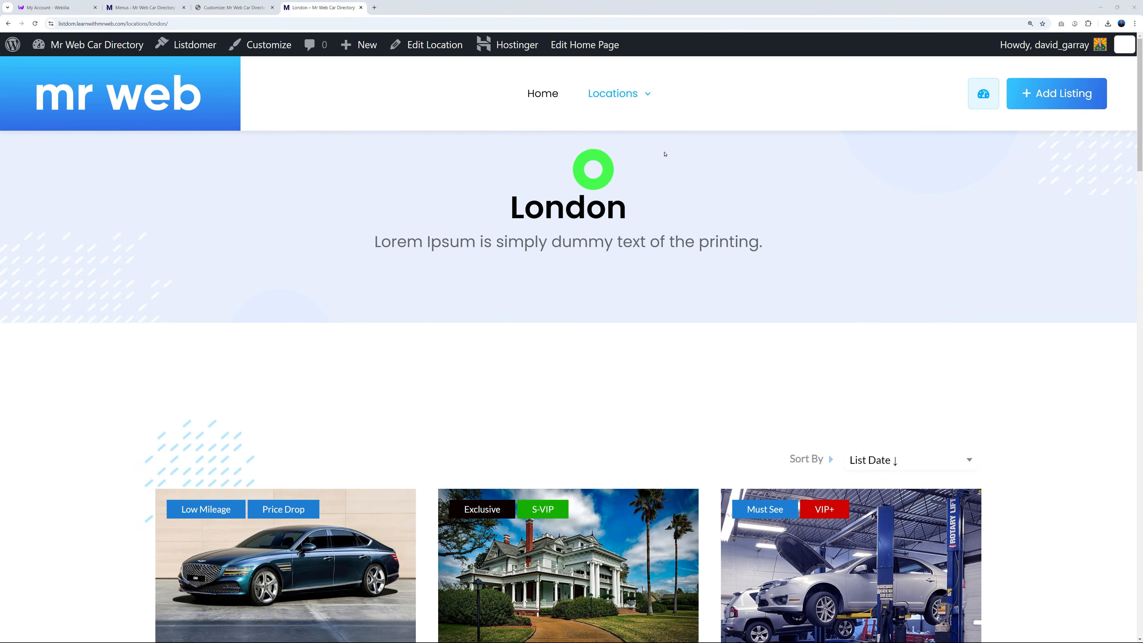
left_click(157, 9)
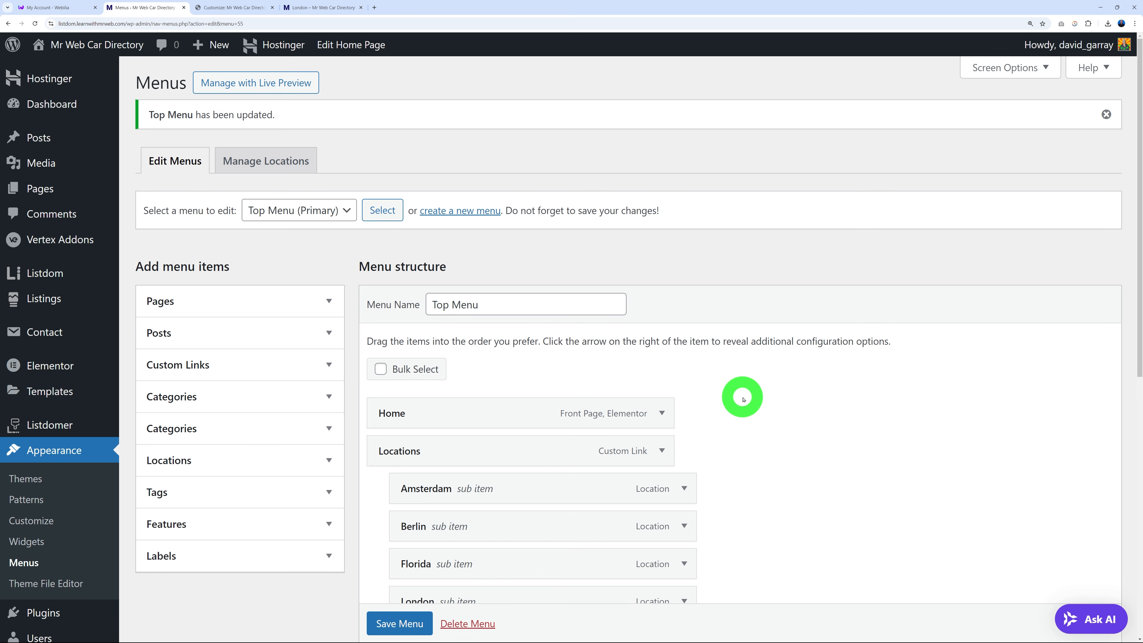
left_click(322, 8)
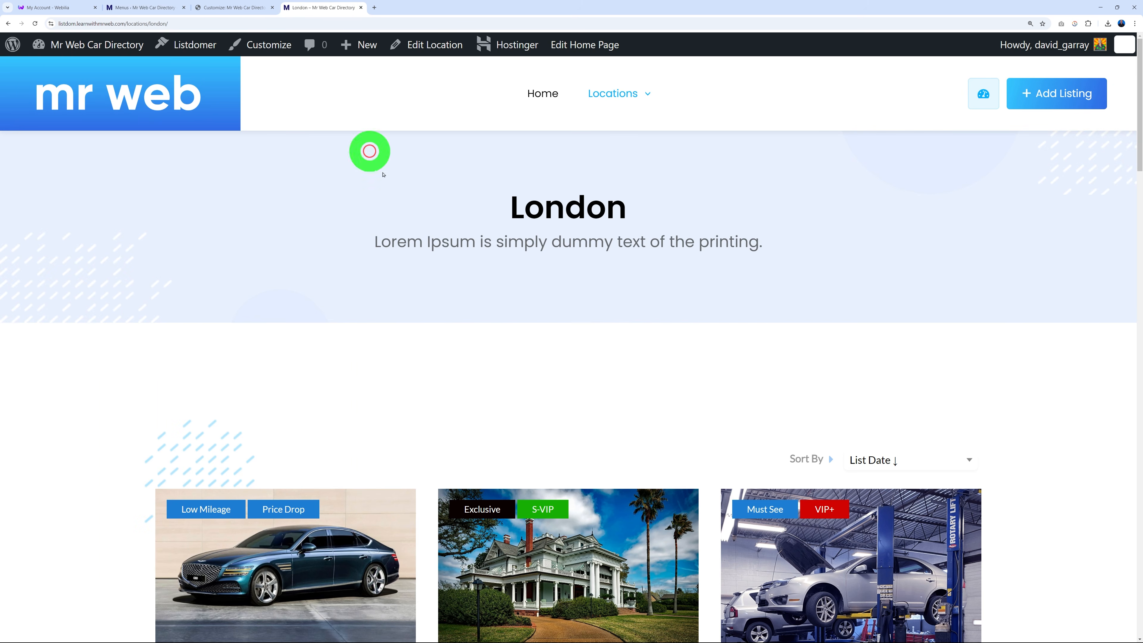
mouse_move(605, 90)
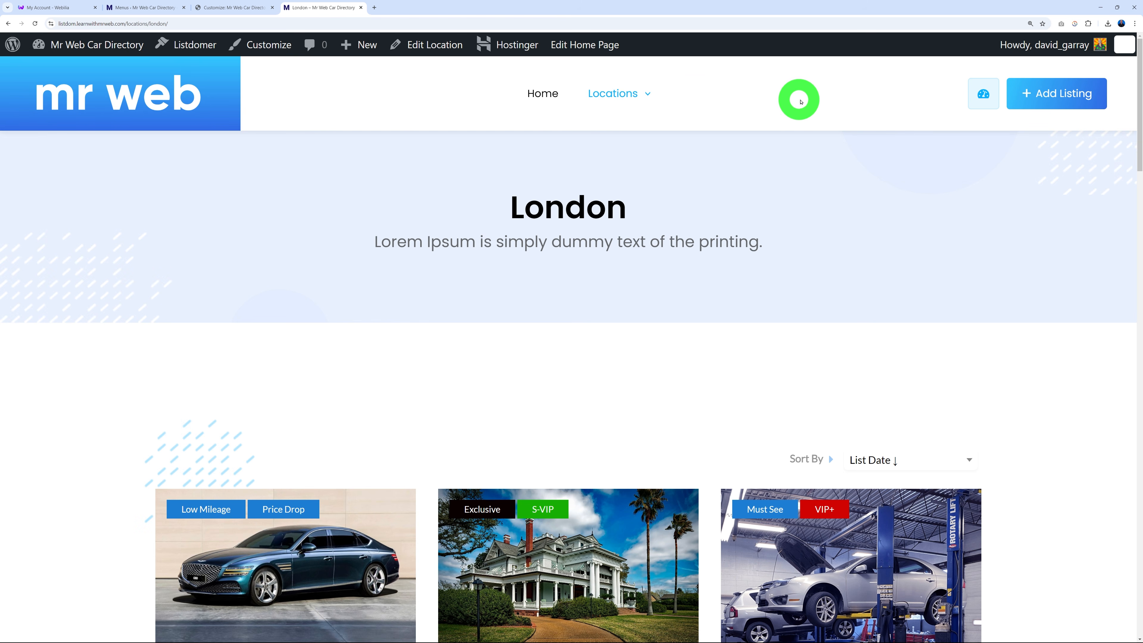
Add the About Us and Contact Us pages to the Top Menu, save, and view the homepage.
left_click(137, 7)
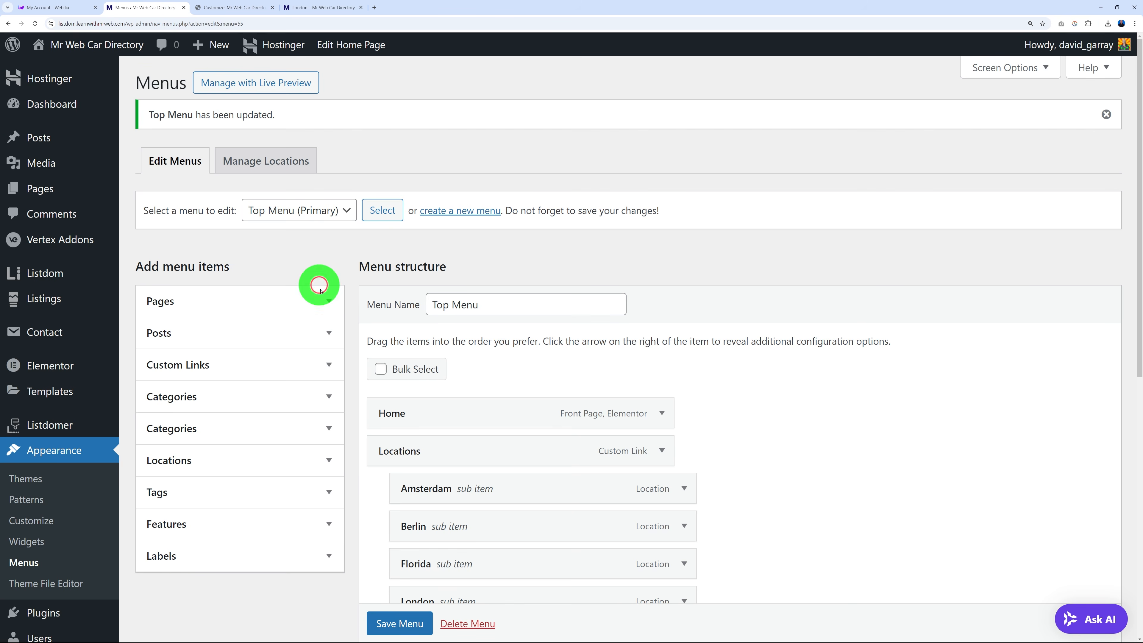
left_click(281, 300)
left_click(247, 345)
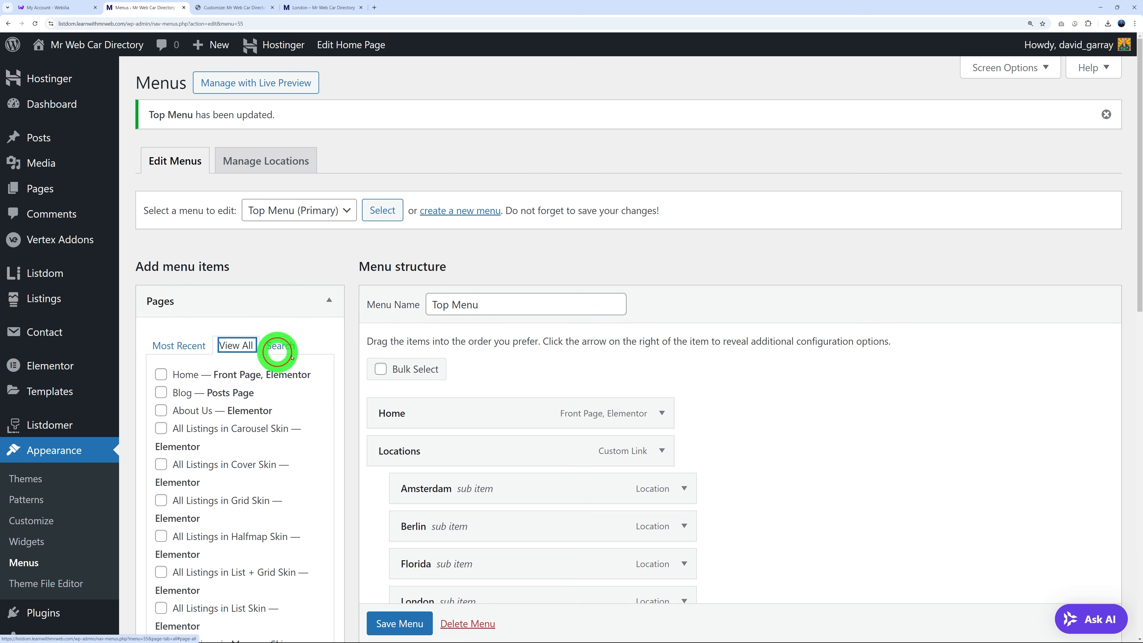
scroll(354, 365, "down", 2)
left_click(161, 299)
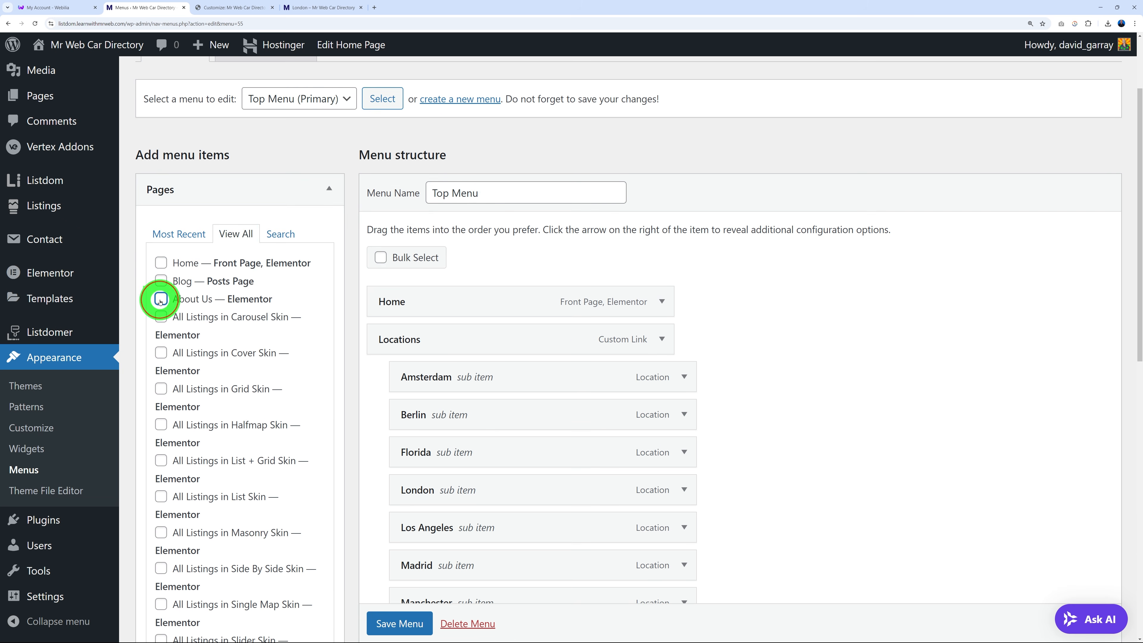
scroll(315, 370, "down", 7)
scroll(297, 387, "down", 2)
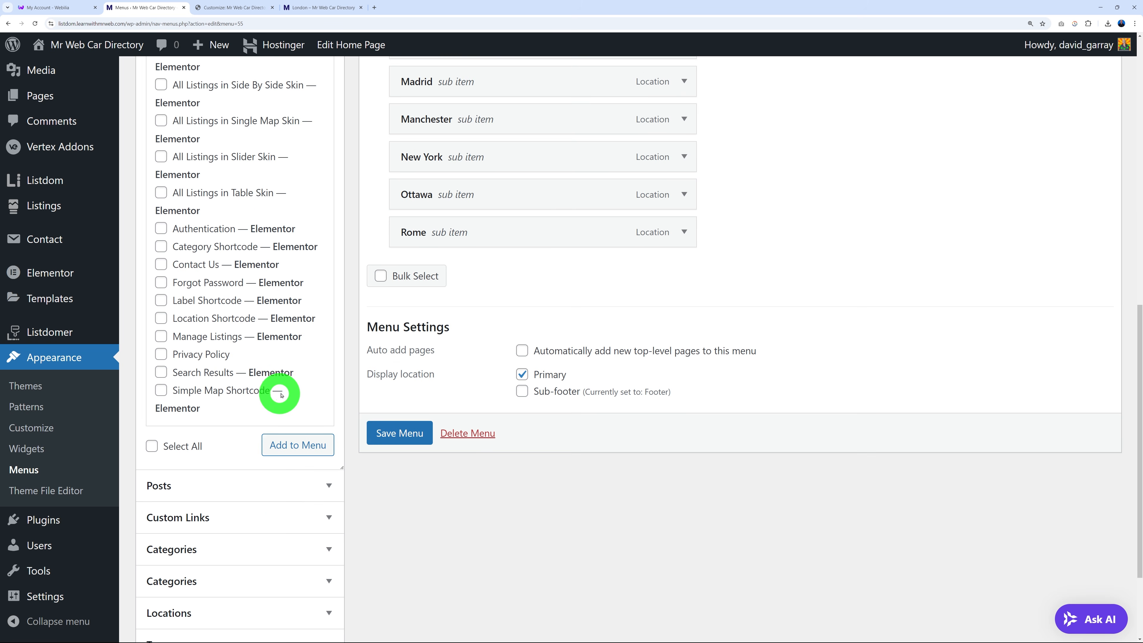
left_click(161, 267)
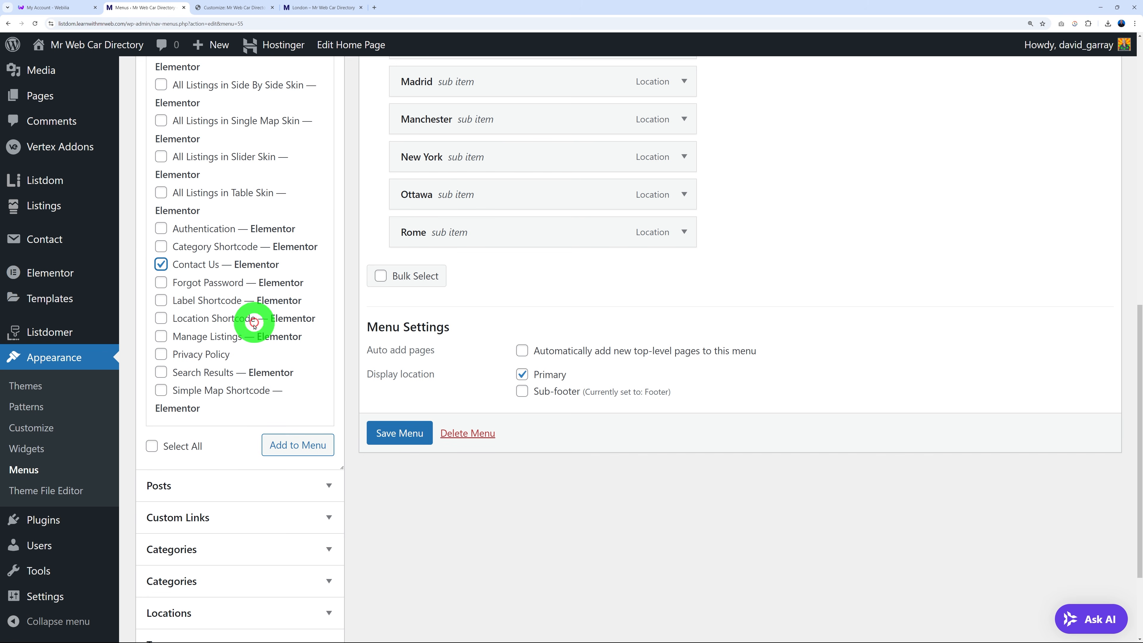
left_click(298, 445)
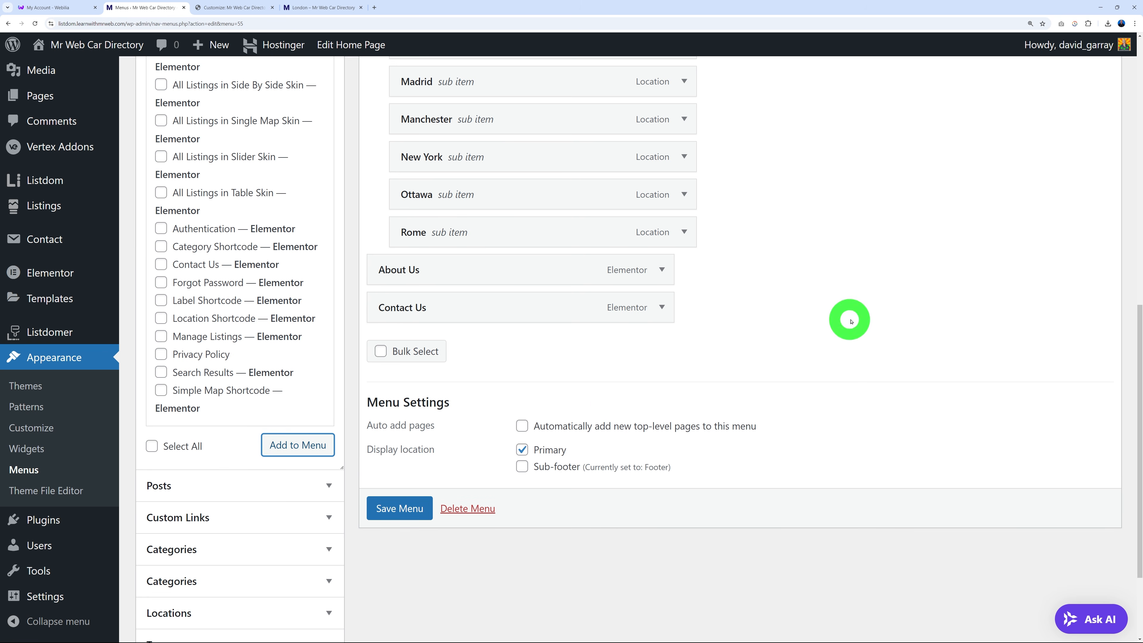
left_click(419, 508)
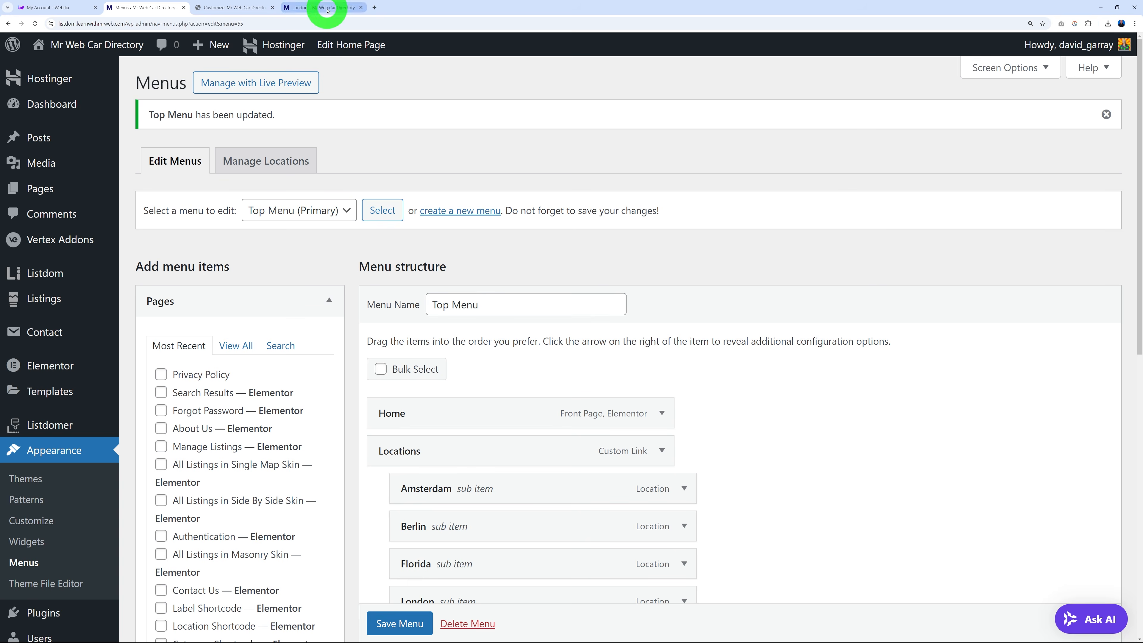
left_click(327, 9)
left_click(164, 103)
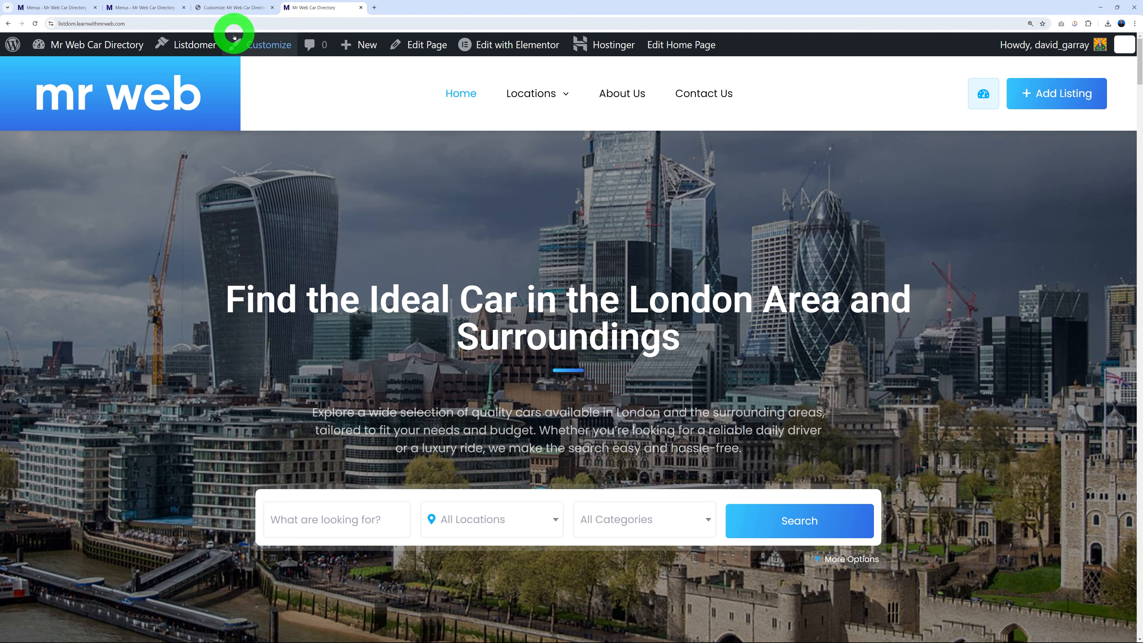
Add the All Listings in Halfmap Skin page to the Top Menu.
left_click(149, 5)
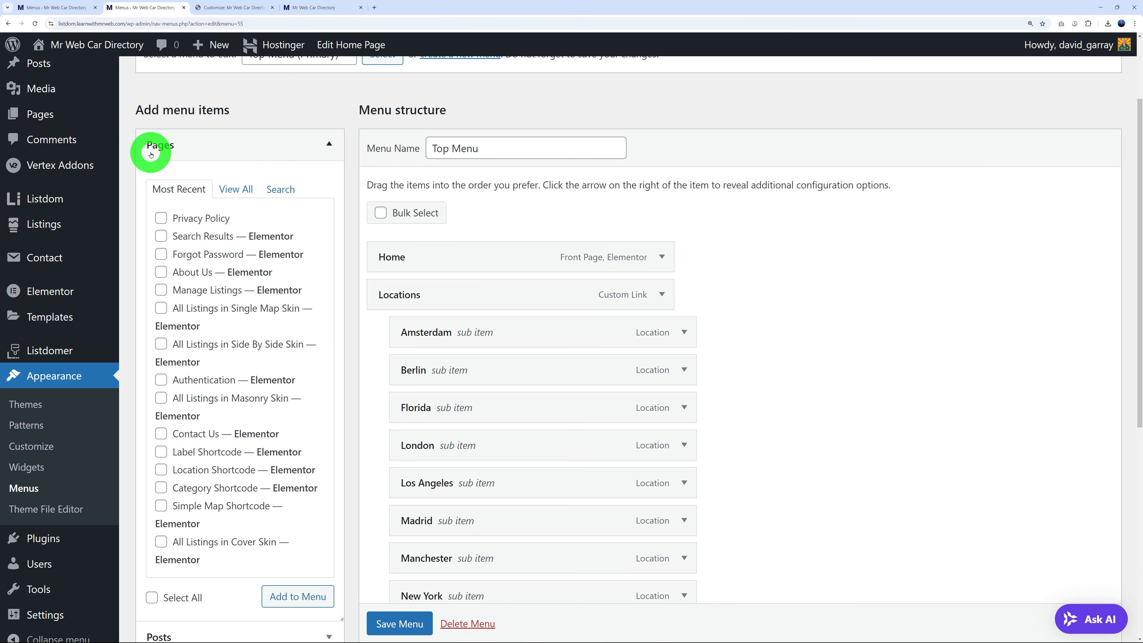
left_click(231, 191)
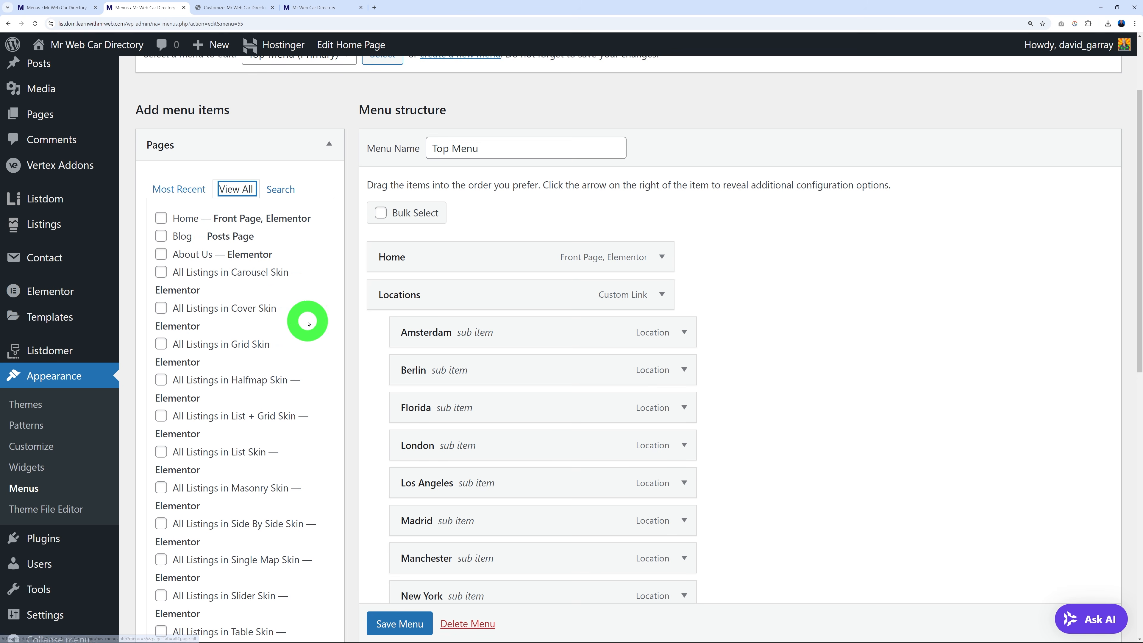
scroll(309, 318, "down", 2)
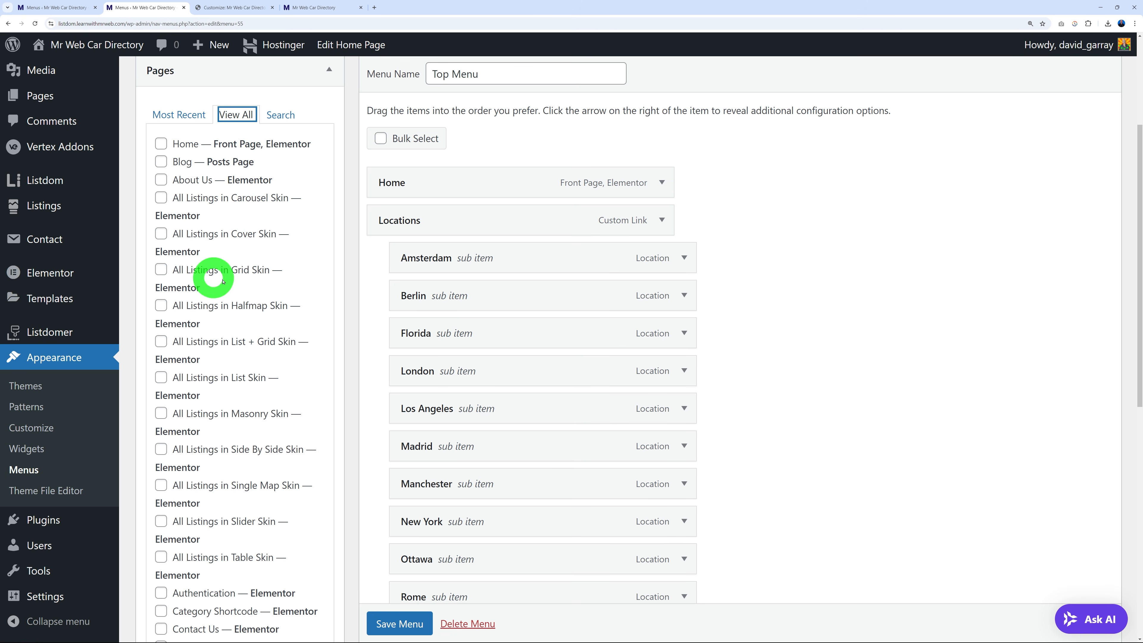
scroll(243, 271, "down", 1)
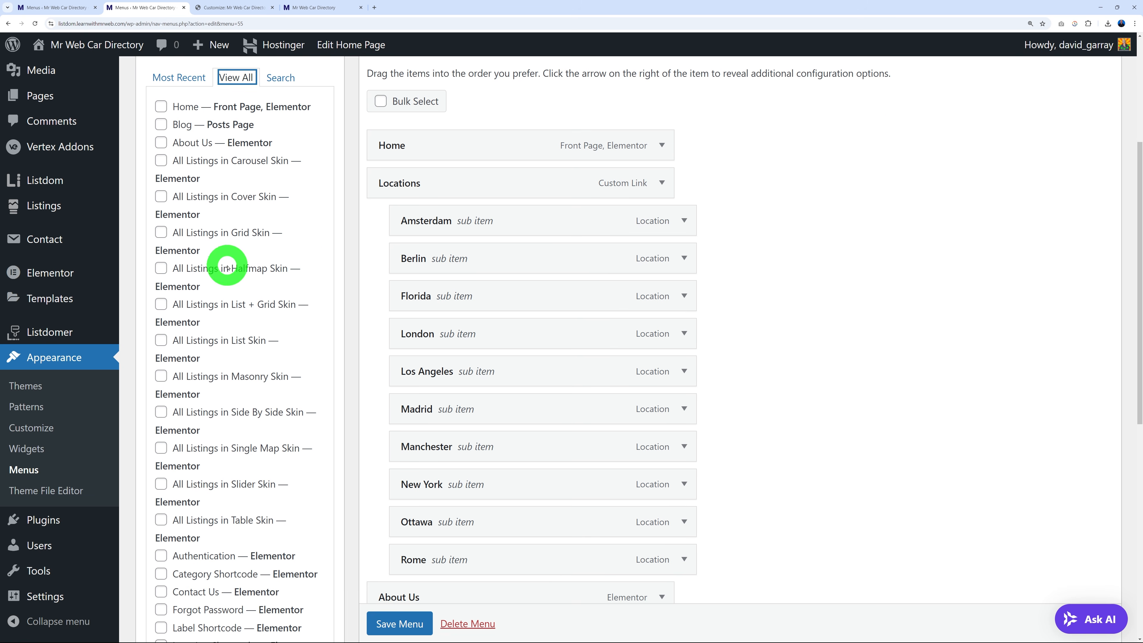
left_click(161, 269)
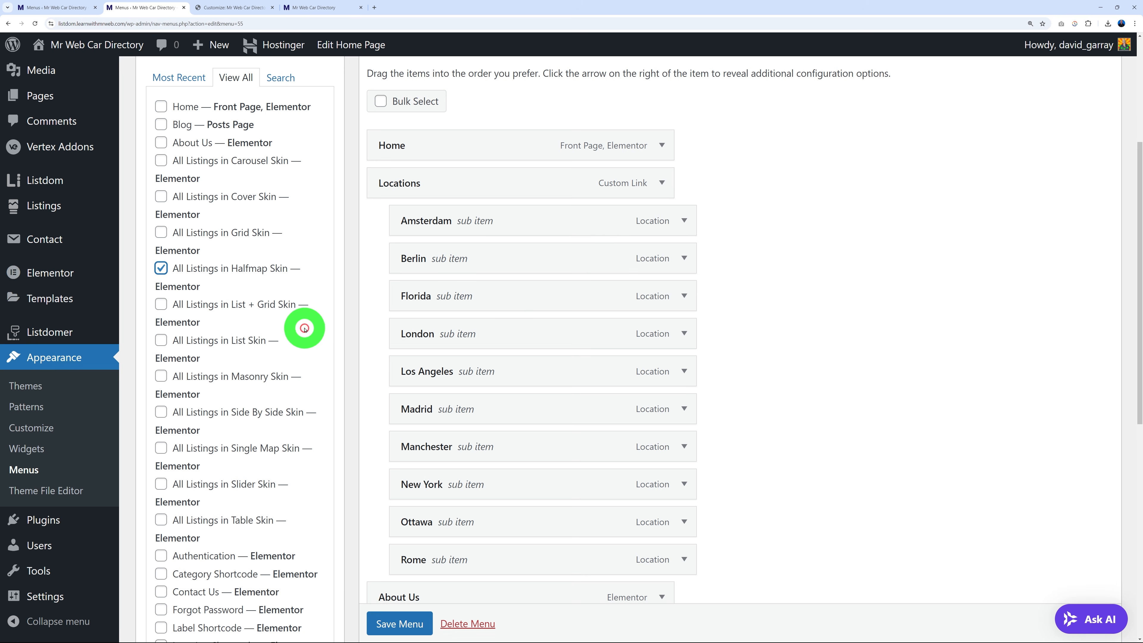
scroll(305, 305, "down", 1)
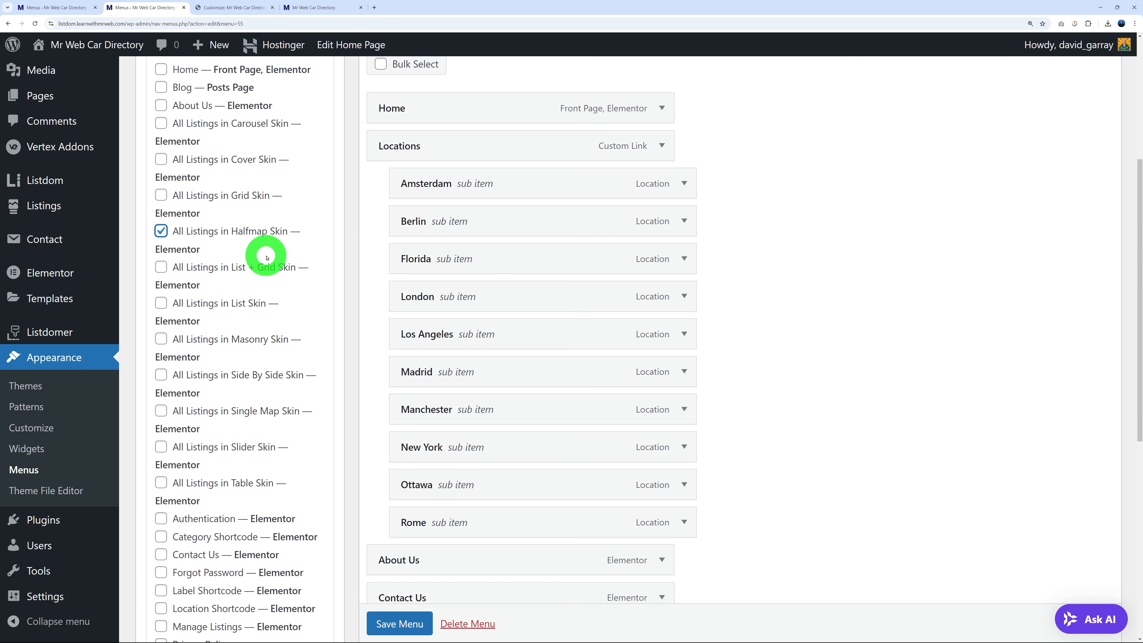
scroll(350, 273, "down", 5)
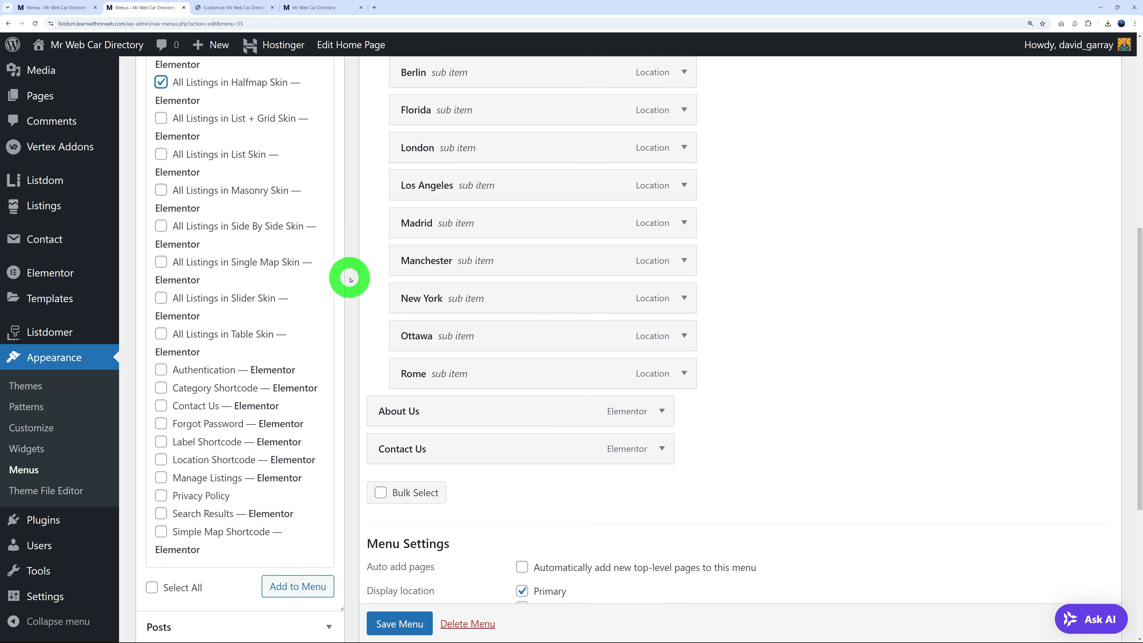
left_click(298, 474)
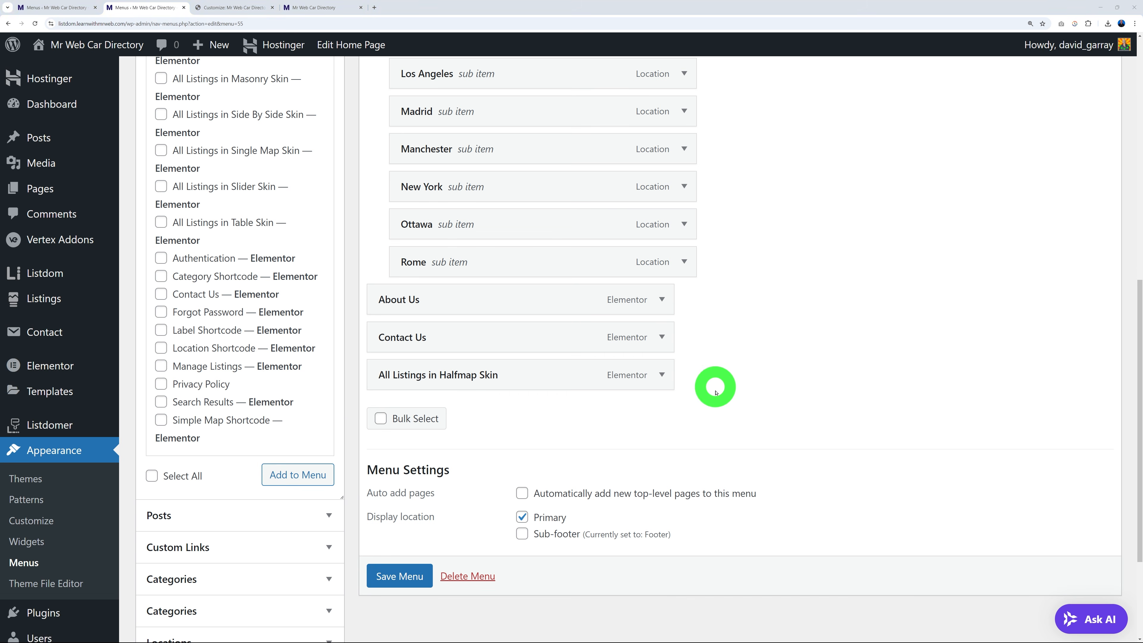
Rename its navigation label to 'Listings on Map', save the menu, and reload the site.
left_click(662, 374)
left_click_drag(507, 426, 381, 432)
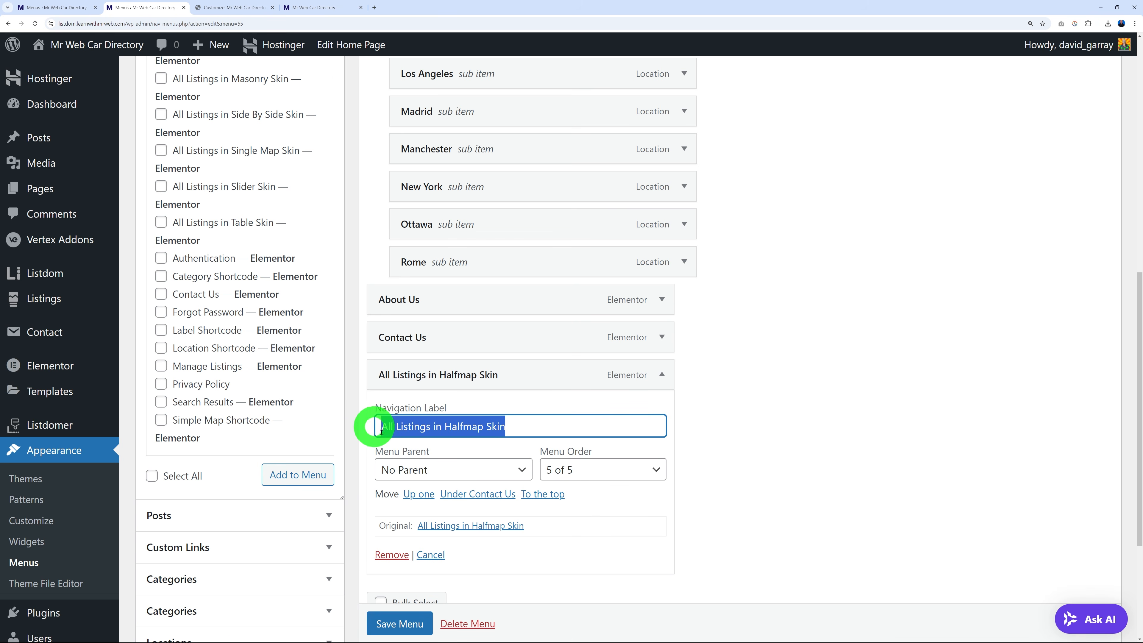
type("Listings on Map")
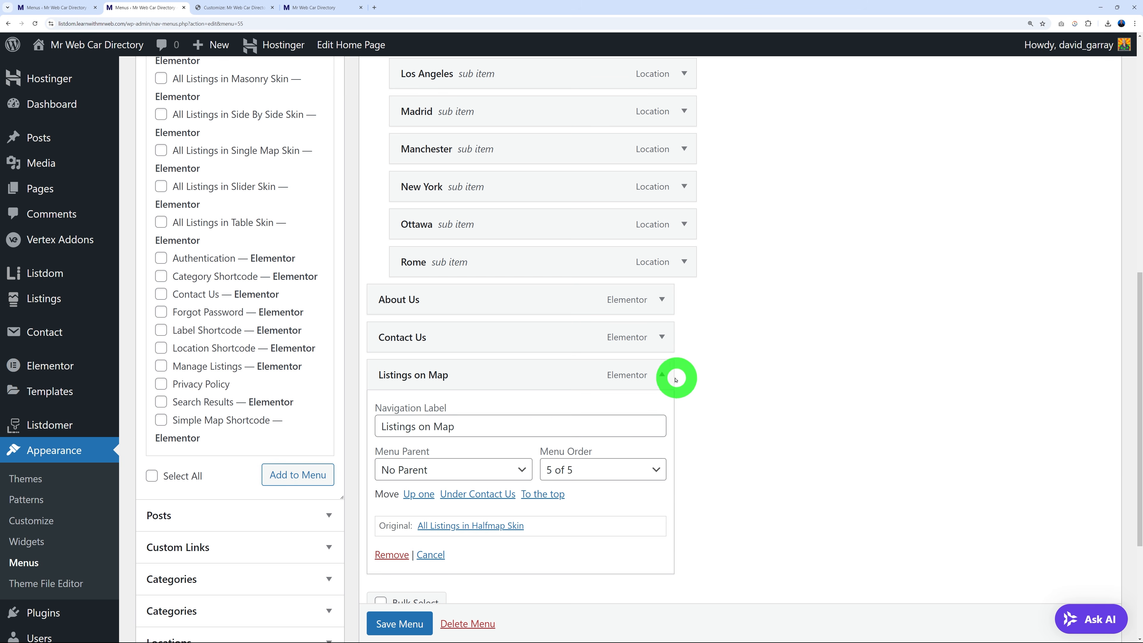
left_click(662, 374)
left_click(400, 594)
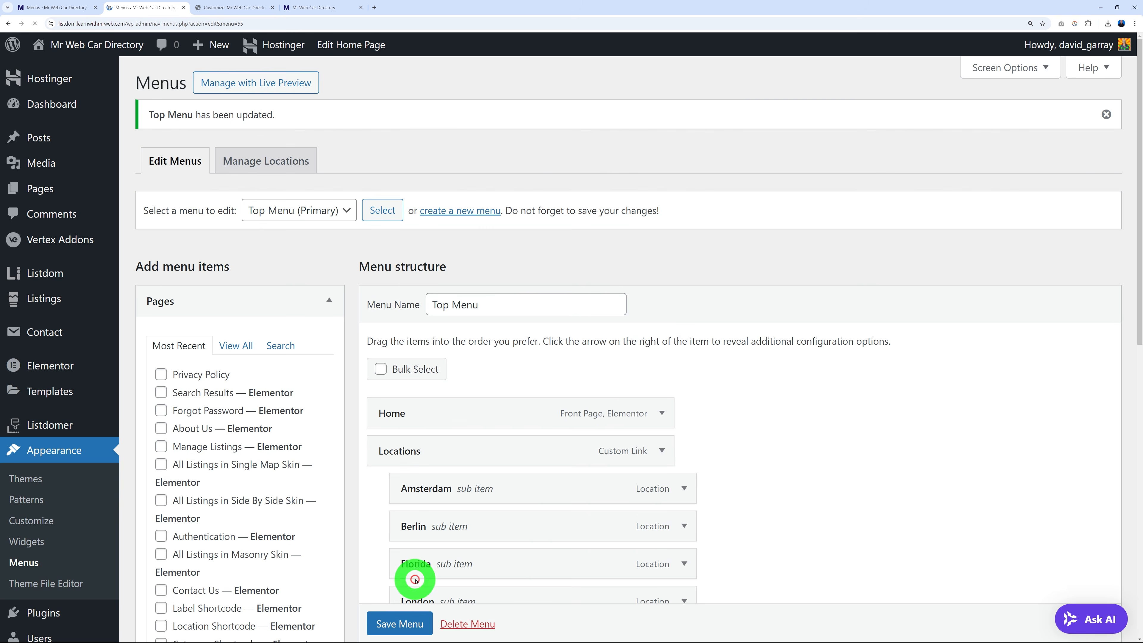
left_click(336, 9)
left_click(166, 103)
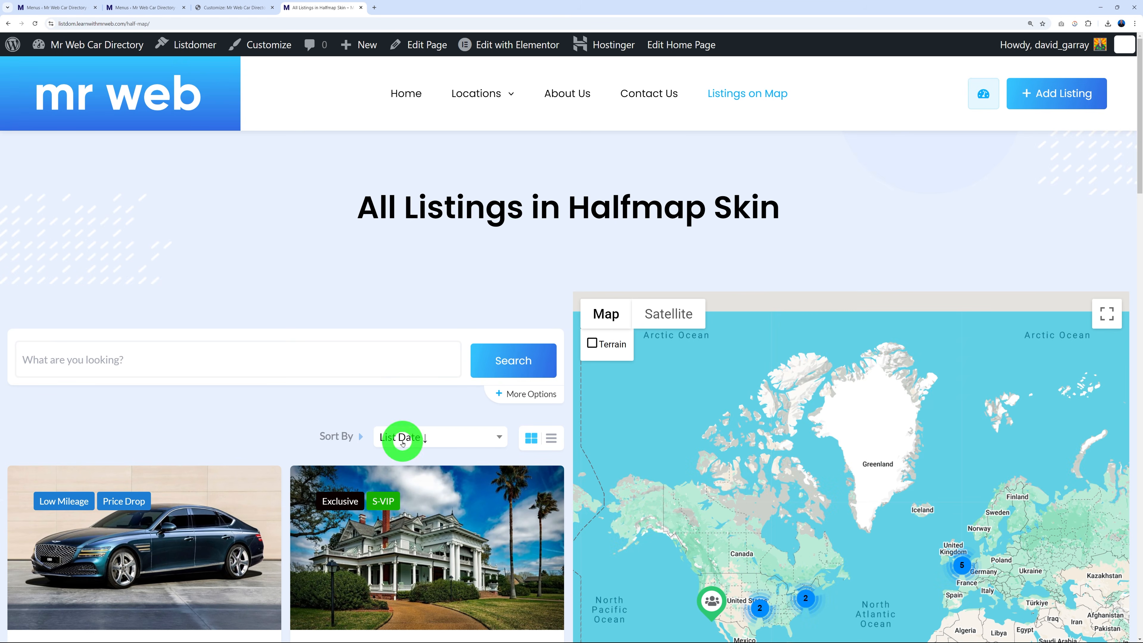
Move Listings on Map above About Us in the Top Menu and save it.
scroll(403, 443, "down", 4)
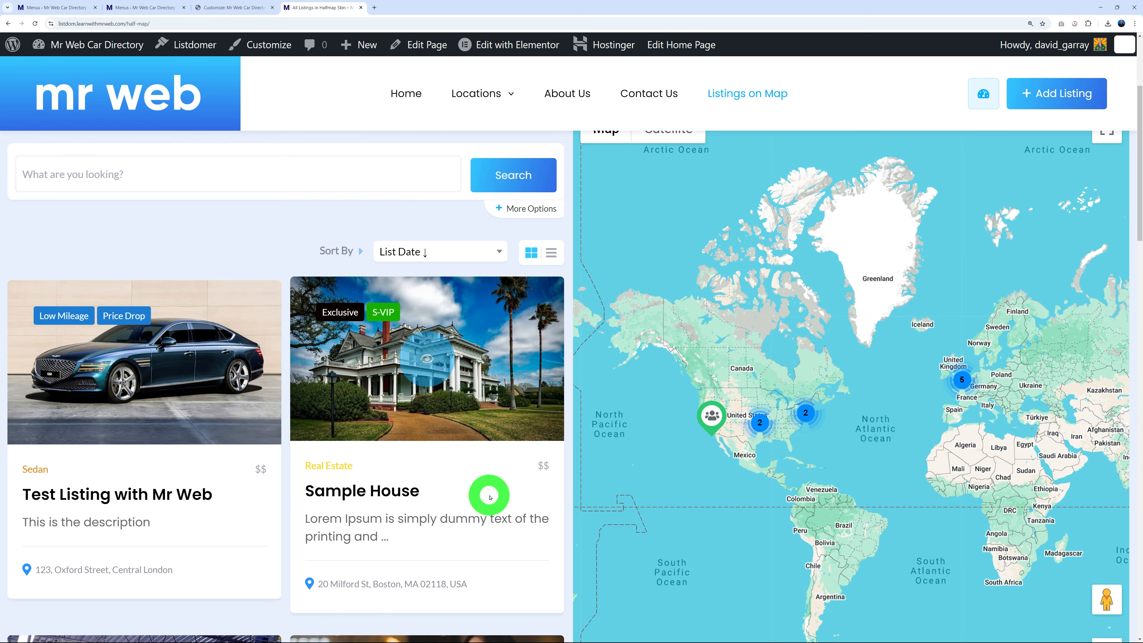
scroll(490, 497, "up", 4)
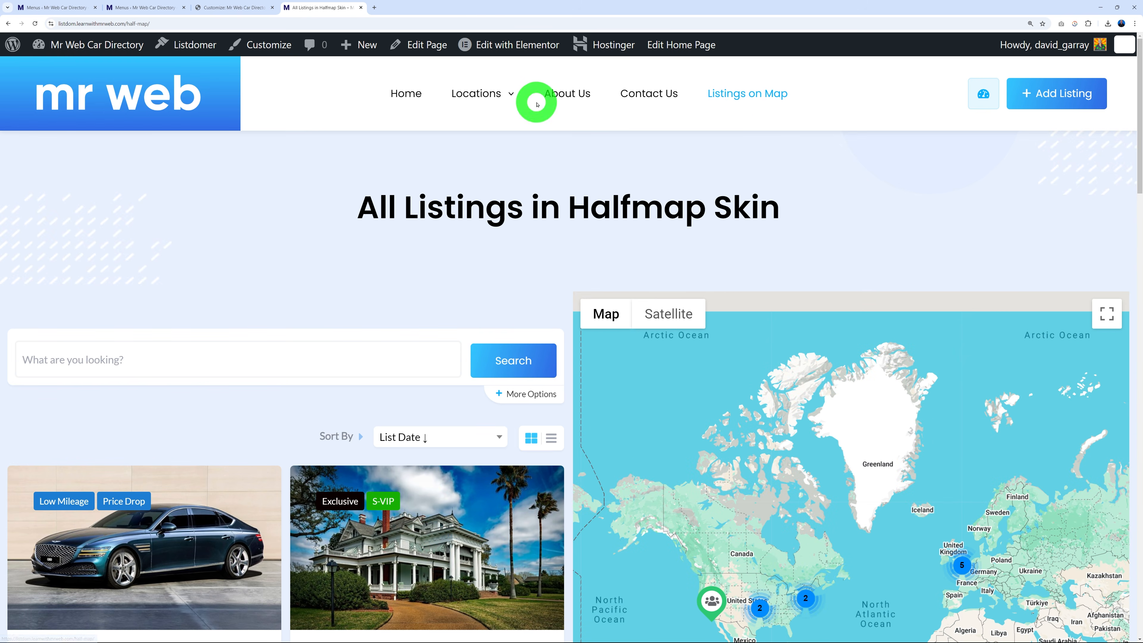
left_click(145, 8)
scroll(820, 370, "down", 10)
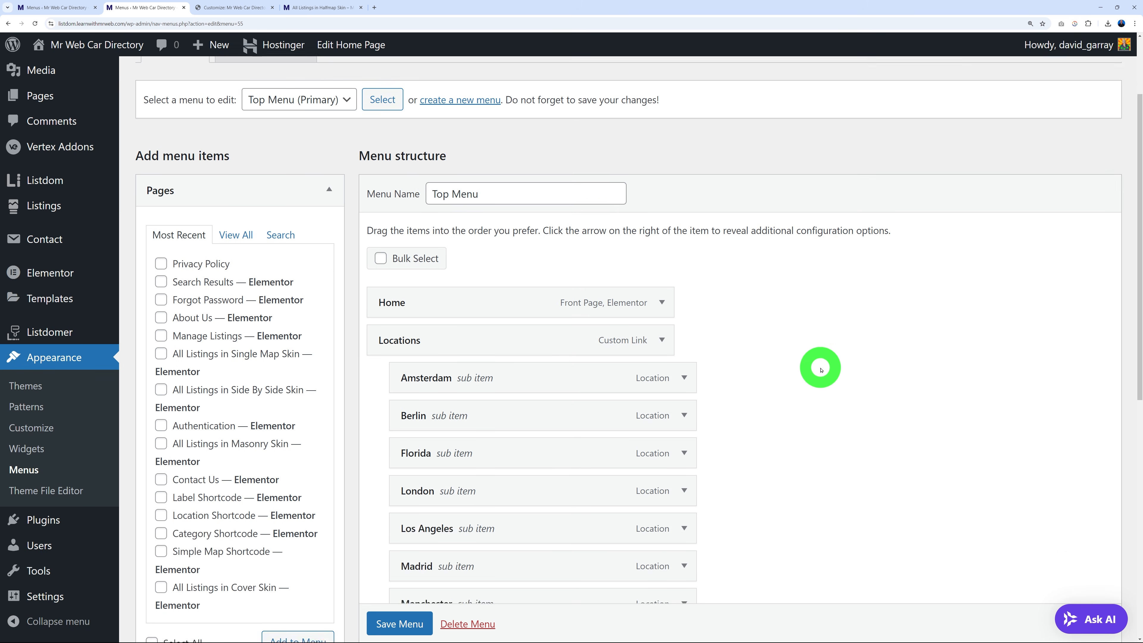
left_click_drag(552, 488, 559, 420)
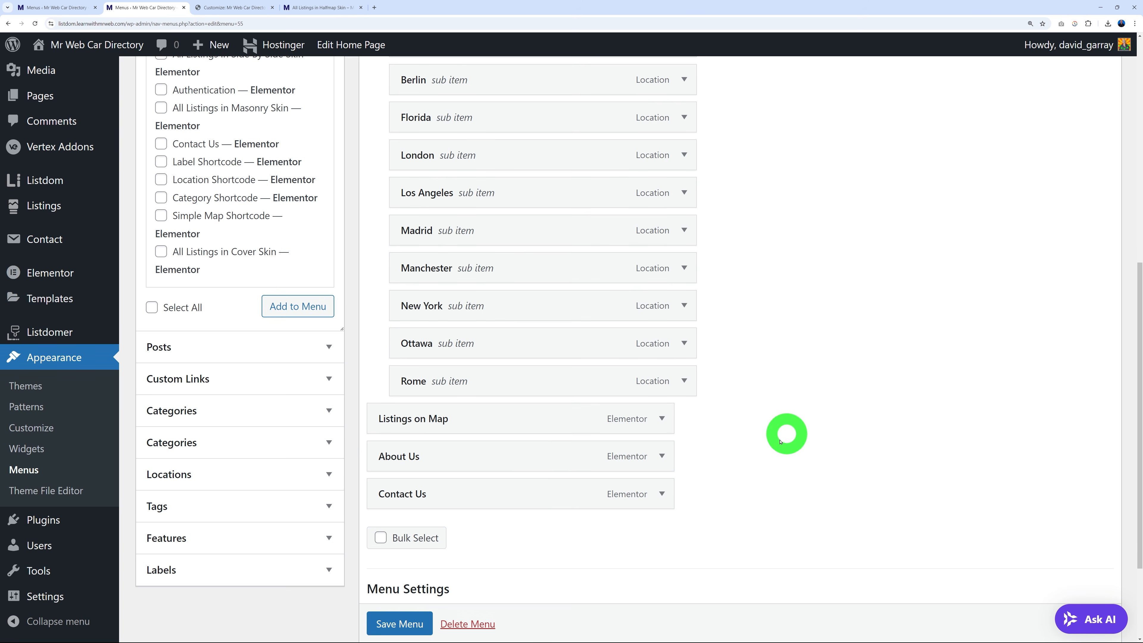
left_click(416, 624)
Open the site's homepage and scroll down to the footer.
left_click(322, 8)
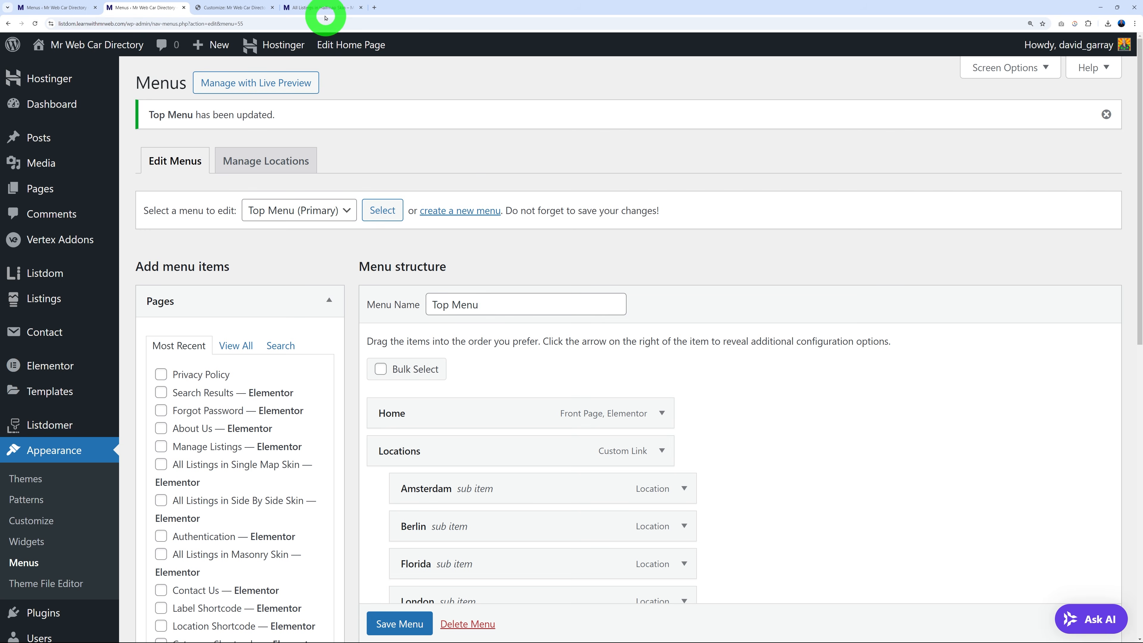
left_click(160, 108)
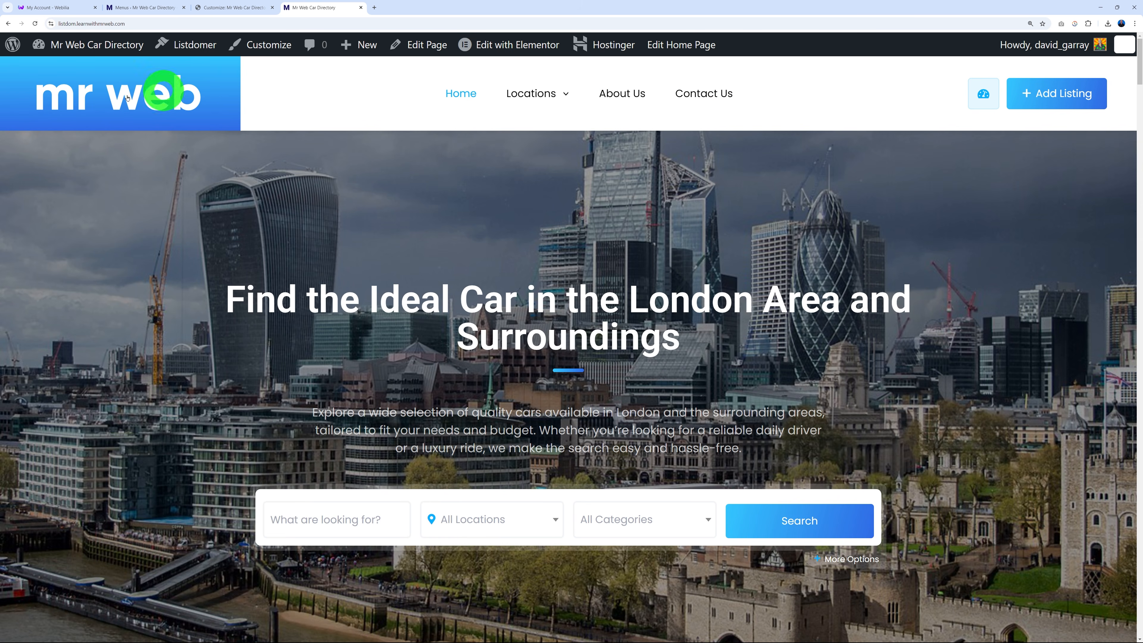
scroll(939, 321, "down", 10)
scroll(940, 320, "down", 15)
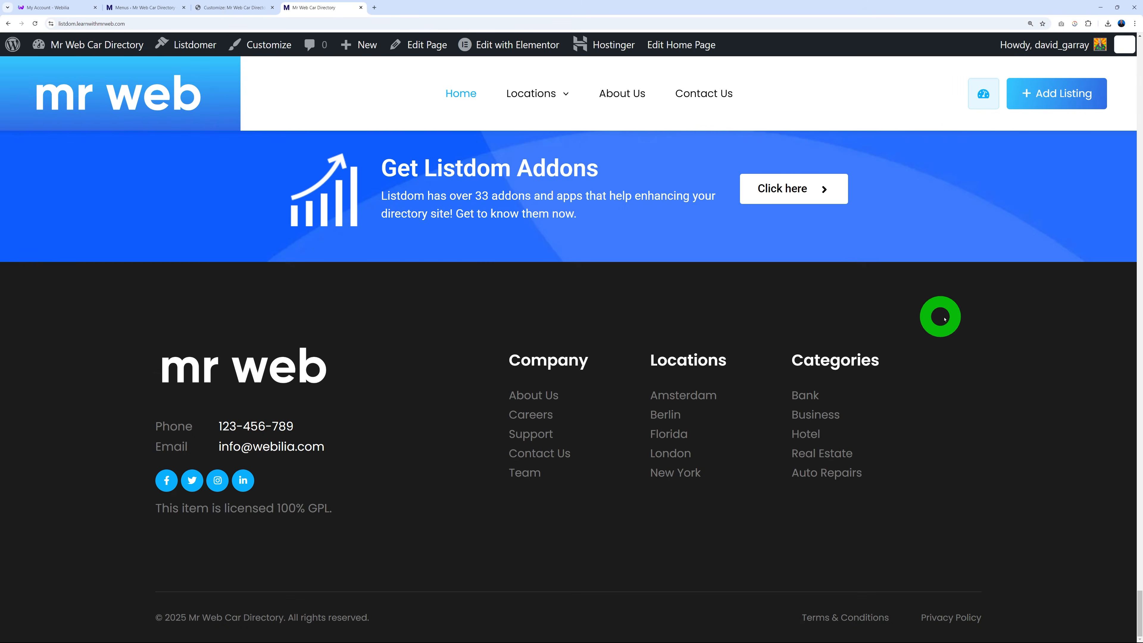
scroll(968, 315, "up", 1)
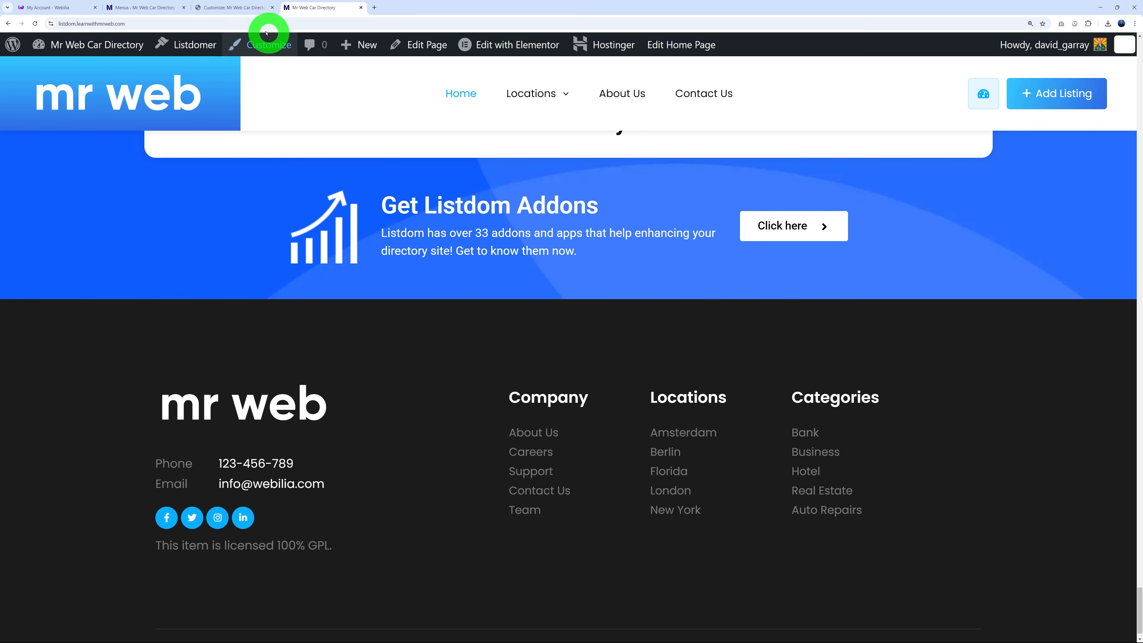
Follow the Customizer's footer edit pencils from the logo to the licence text widget in Footer 1.
left_click(237, 9)
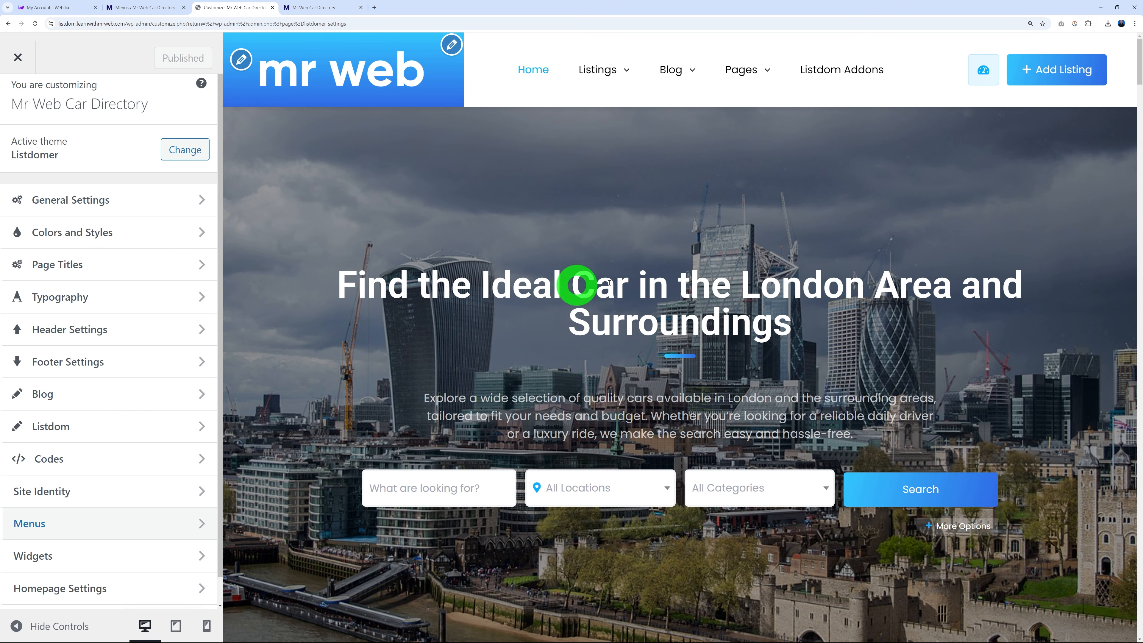
scroll(1140, 88, "down", 2)
left_click_drag(1139, 89, 1139, 637)
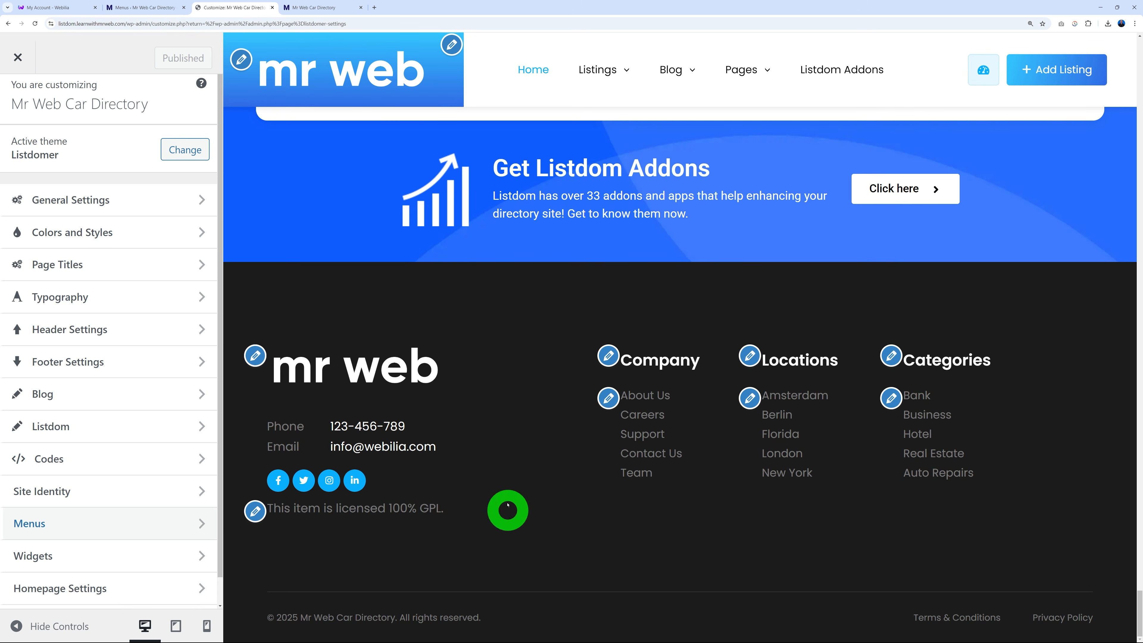
left_click(256, 357)
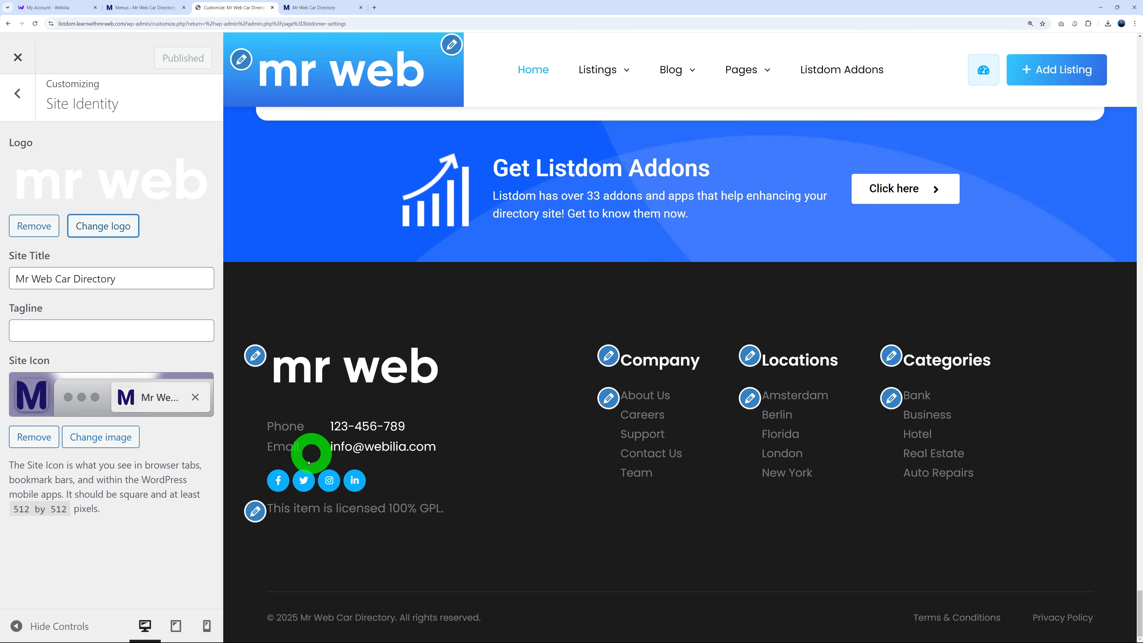
left_click(255, 511)
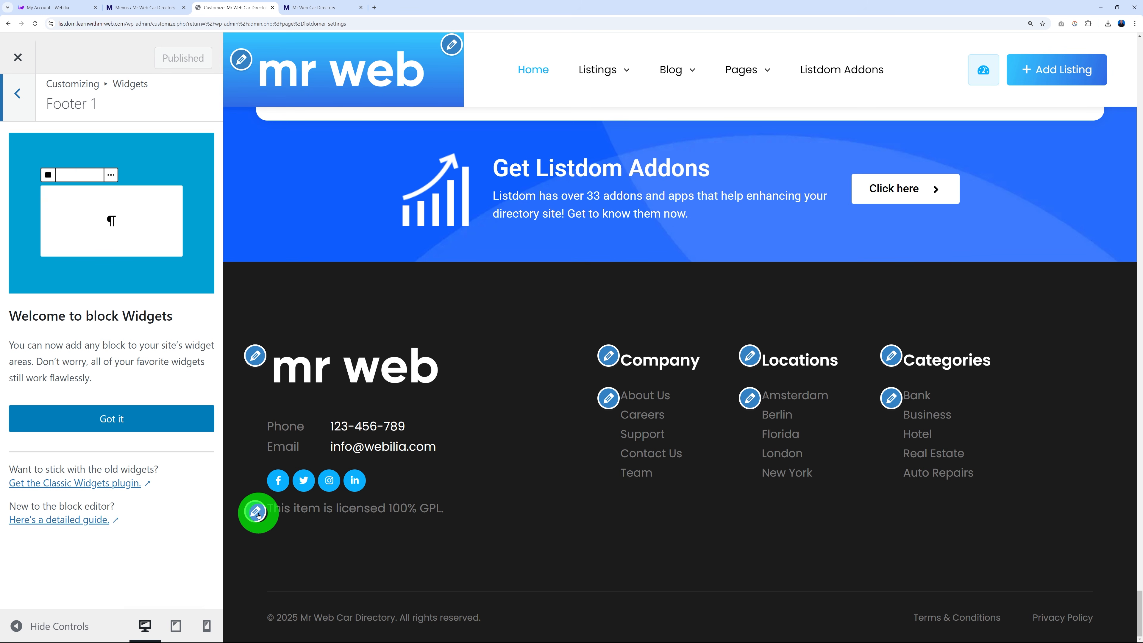
left_click(144, 8)
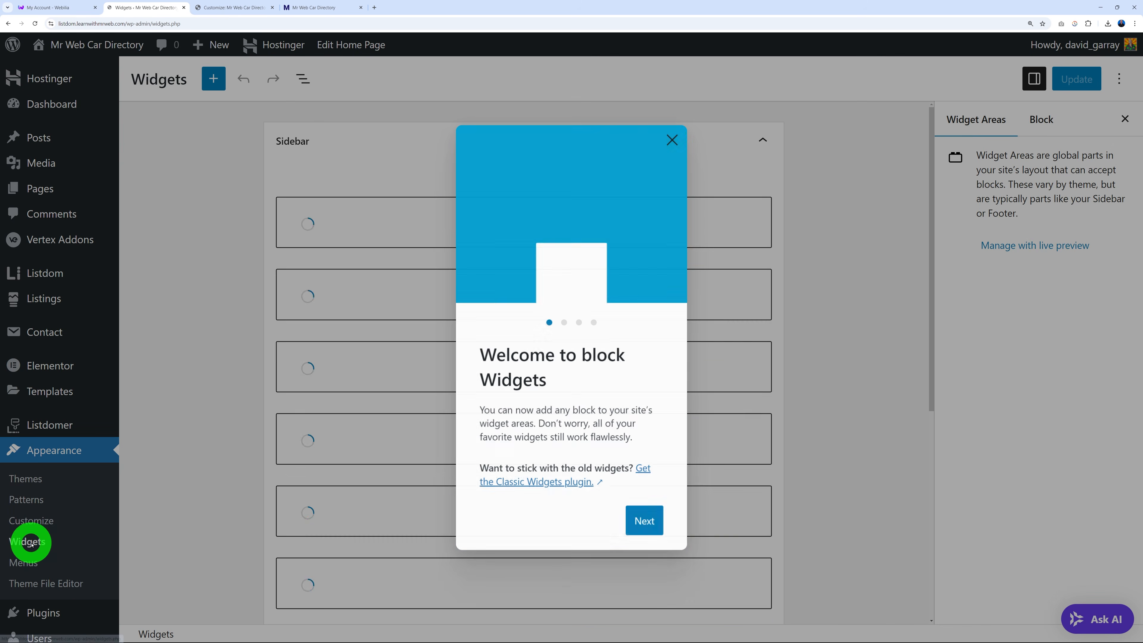
Dismiss the block widgets welcome message, collapse Sidebar and expand the Footer 1 area.
left_click(669, 138)
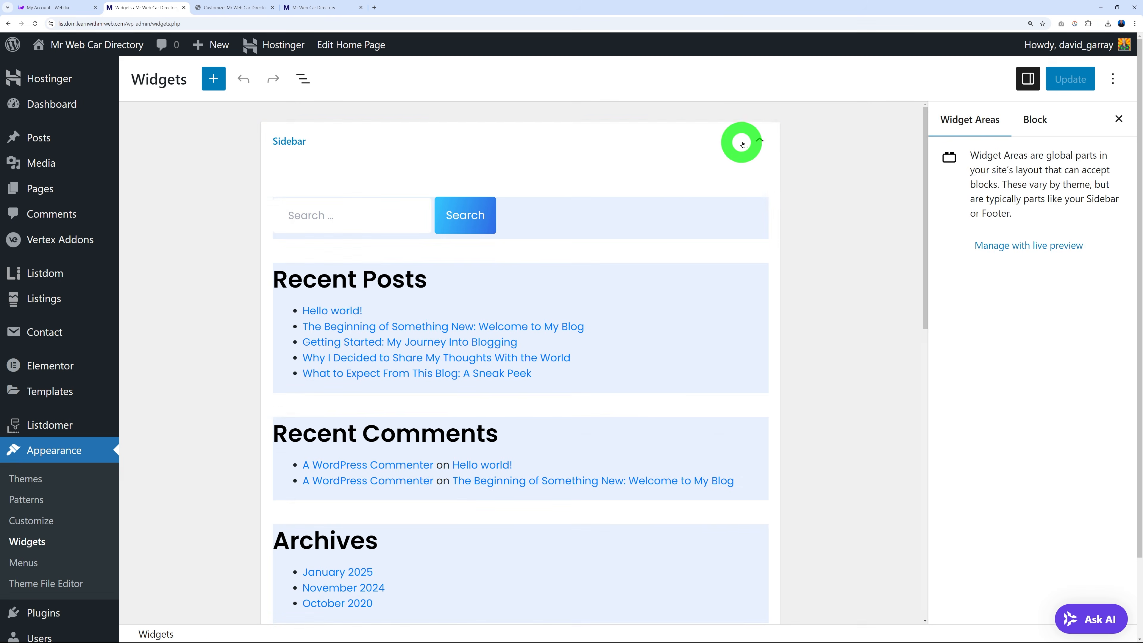
left_click(749, 141)
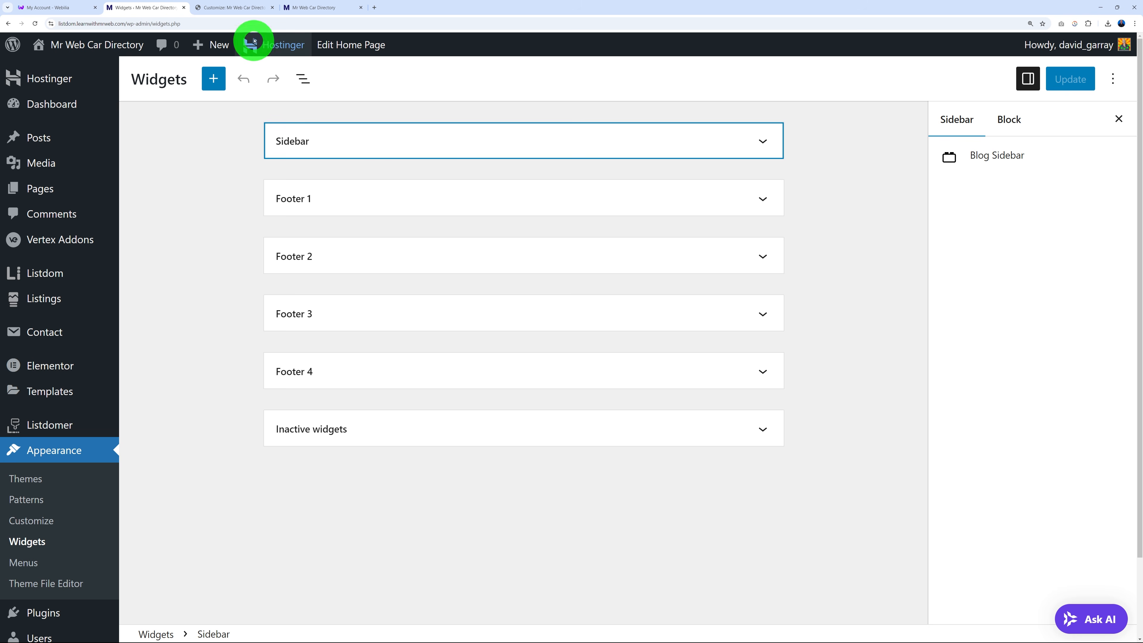
left_click(230, 7)
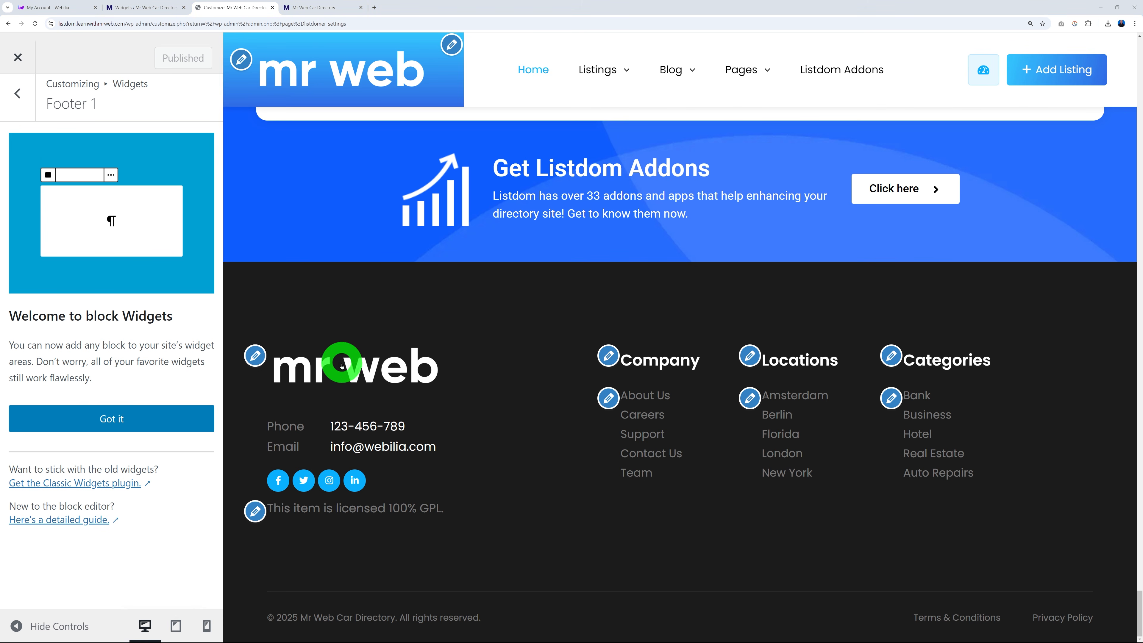
left_click(137, 13)
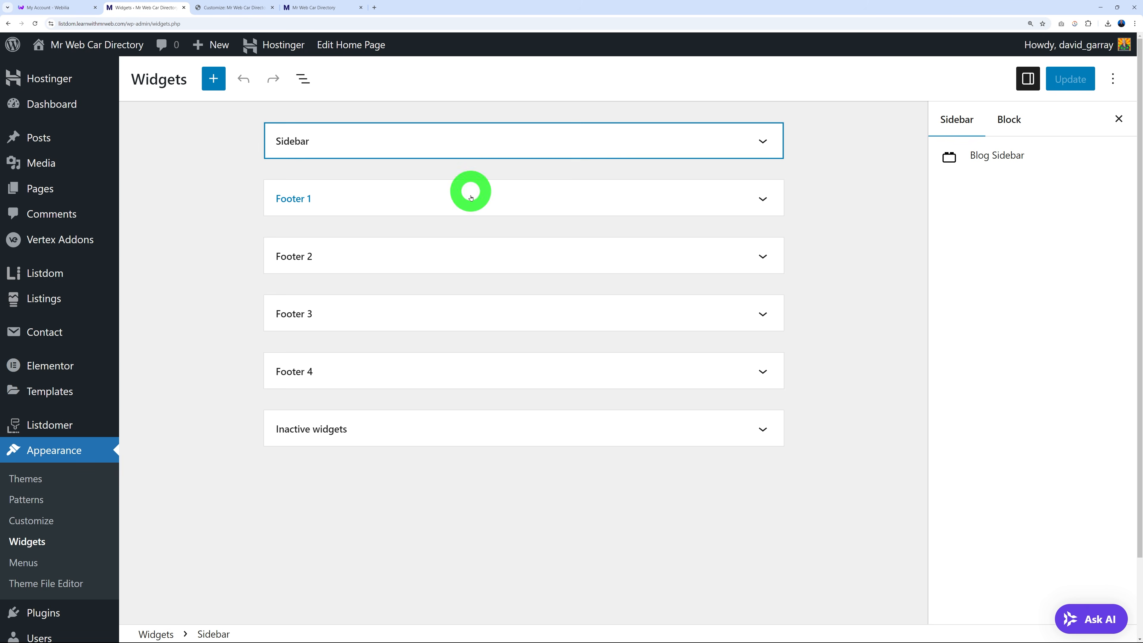
left_click(762, 199)
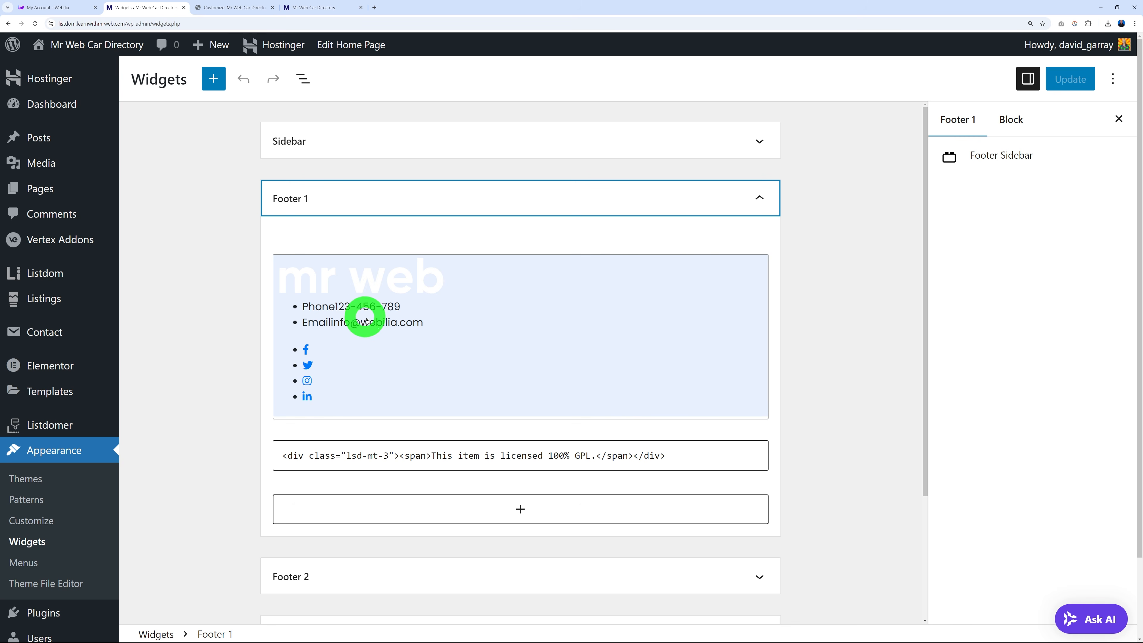
In the (Listdomer) Contact widget, replace the Email field with the new contact address.
left_click(438, 326)
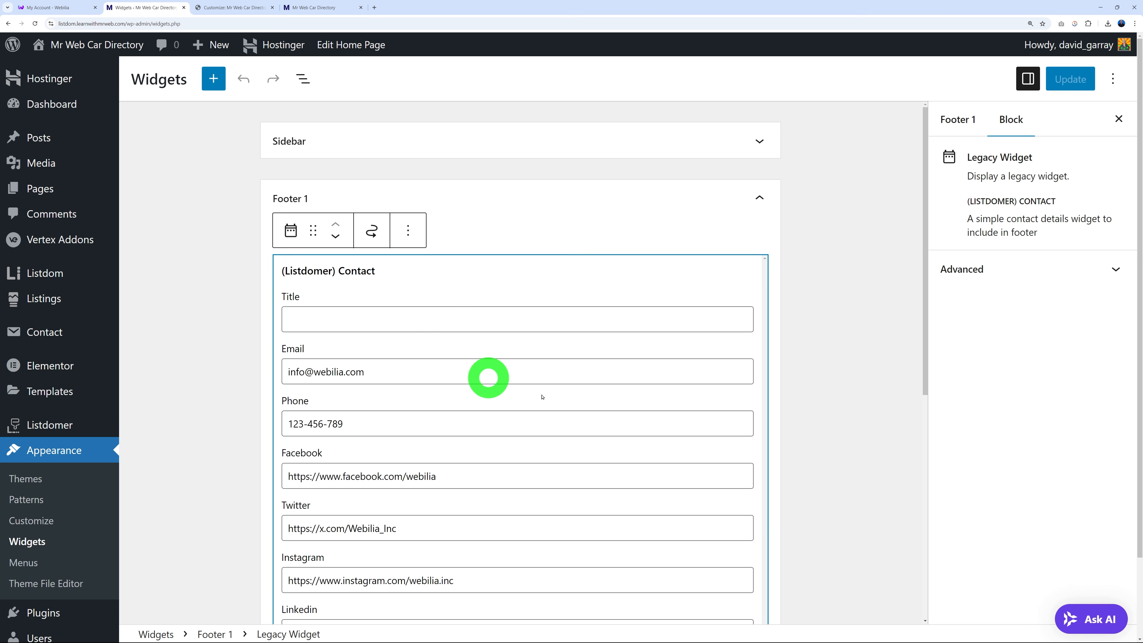
scroll(412, 316, "down", 2)
left_click_drag(289, 262, 425, 265)
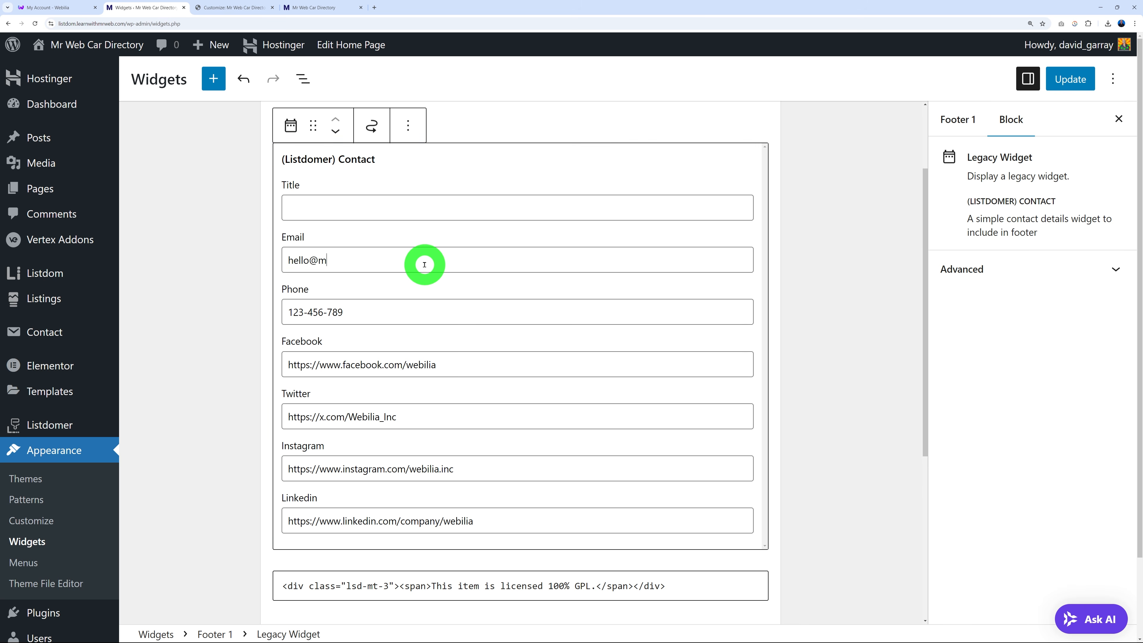
left_click_drag(392, 313, 252, 309)
left_click(207, 369)
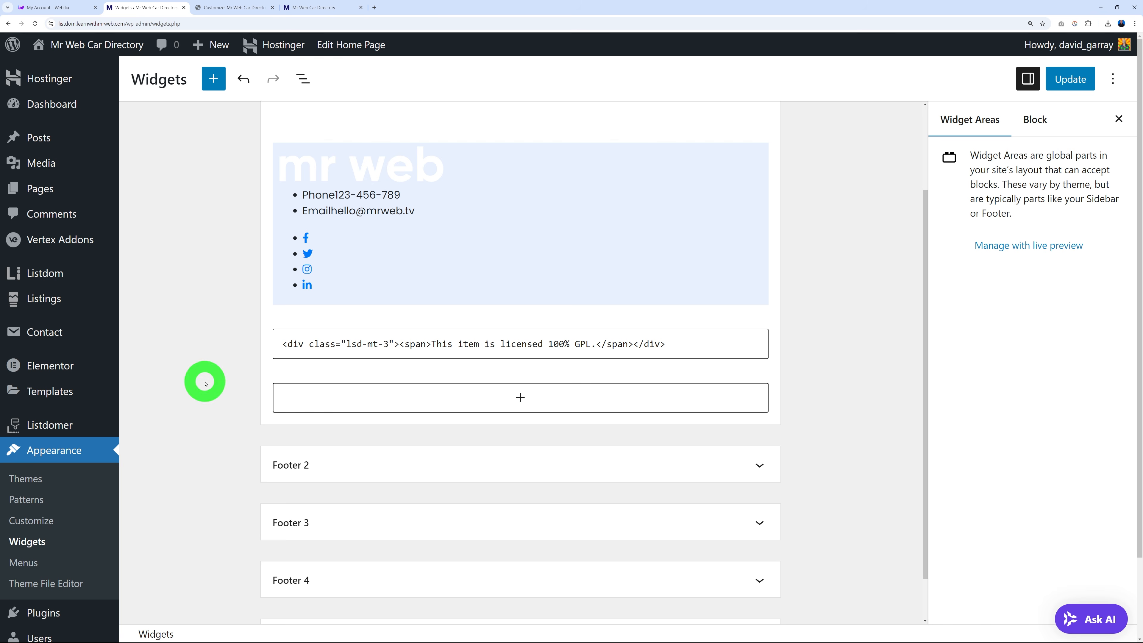
left_click(428, 252)
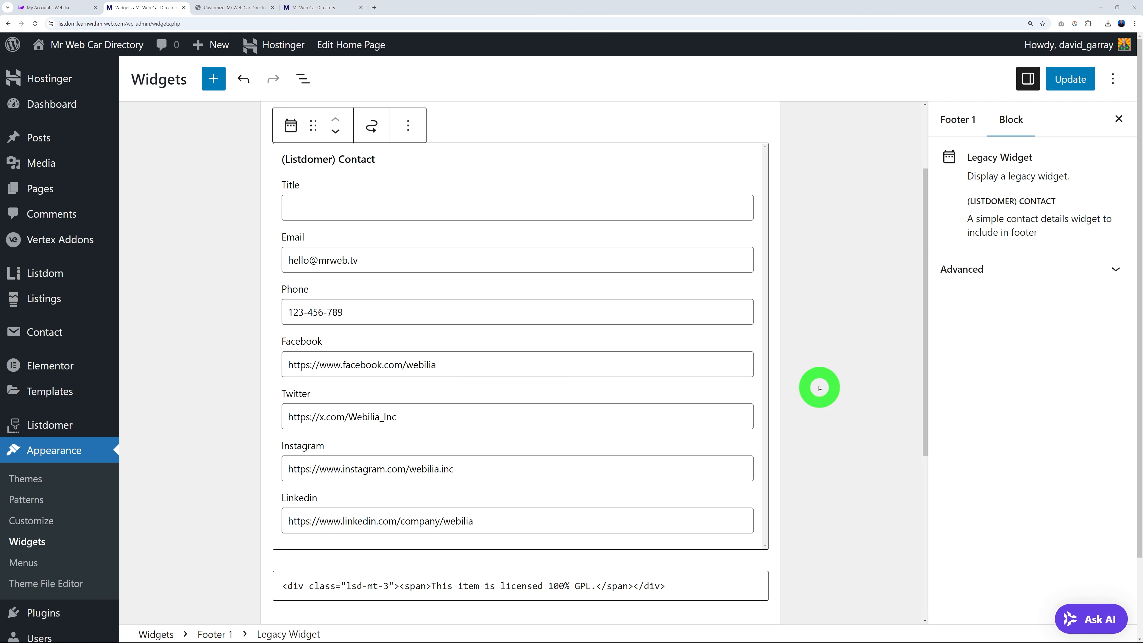
scroll(801, 239, "up", 3)
Expand Footer 2 and preview the footer's Company, Locations and Categories widgets in the Customizer.
left_click(765, 203)
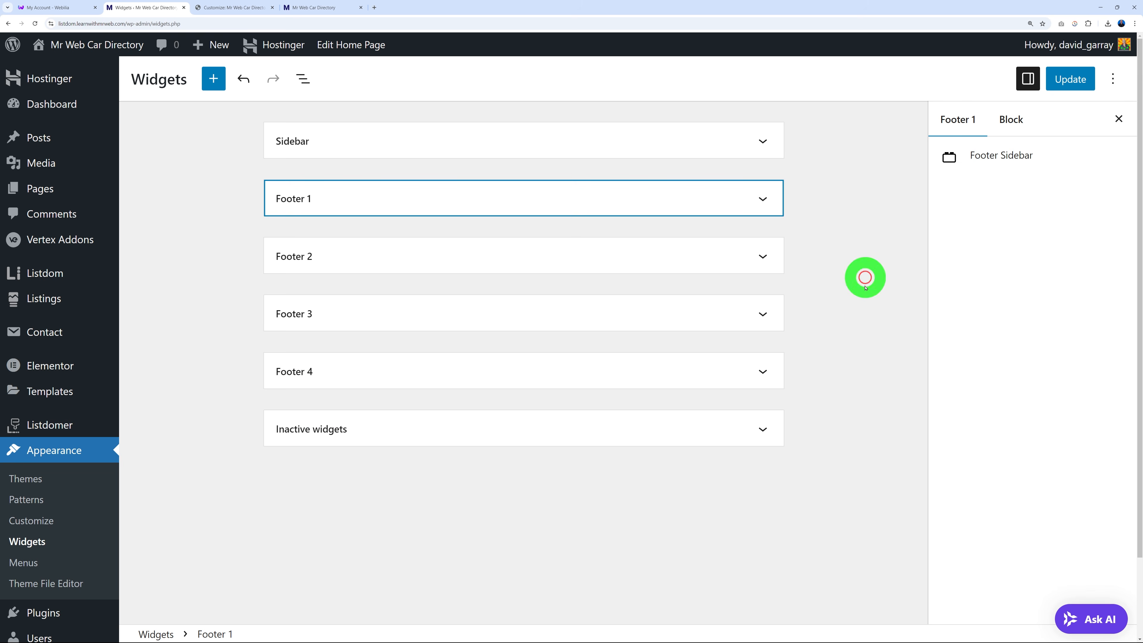
left_click(775, 256)
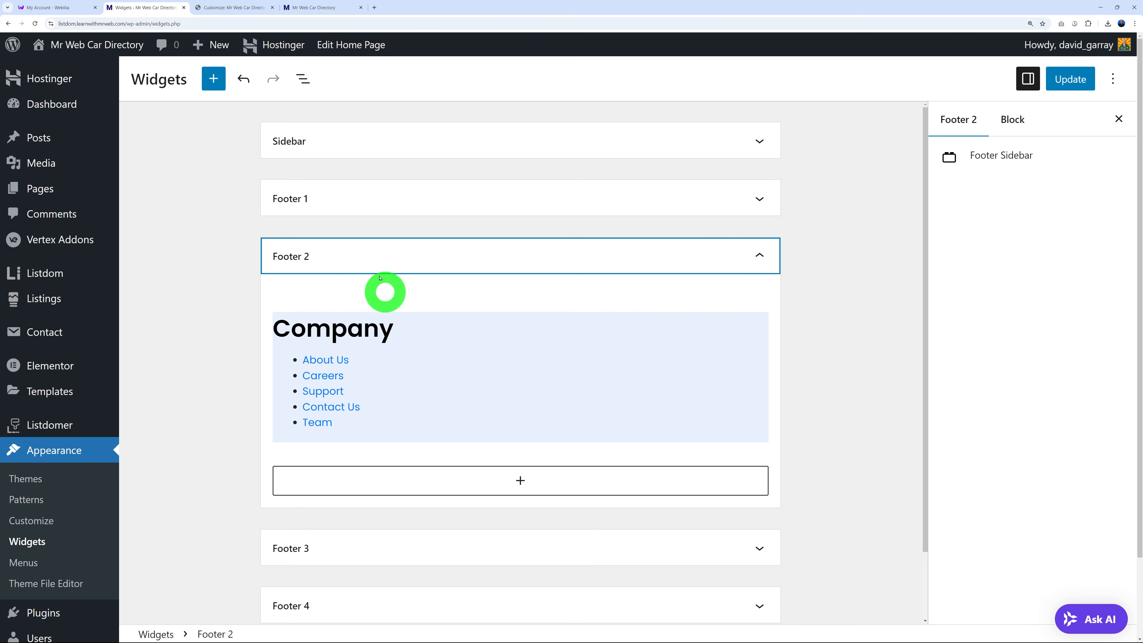
left_click(234, 8)
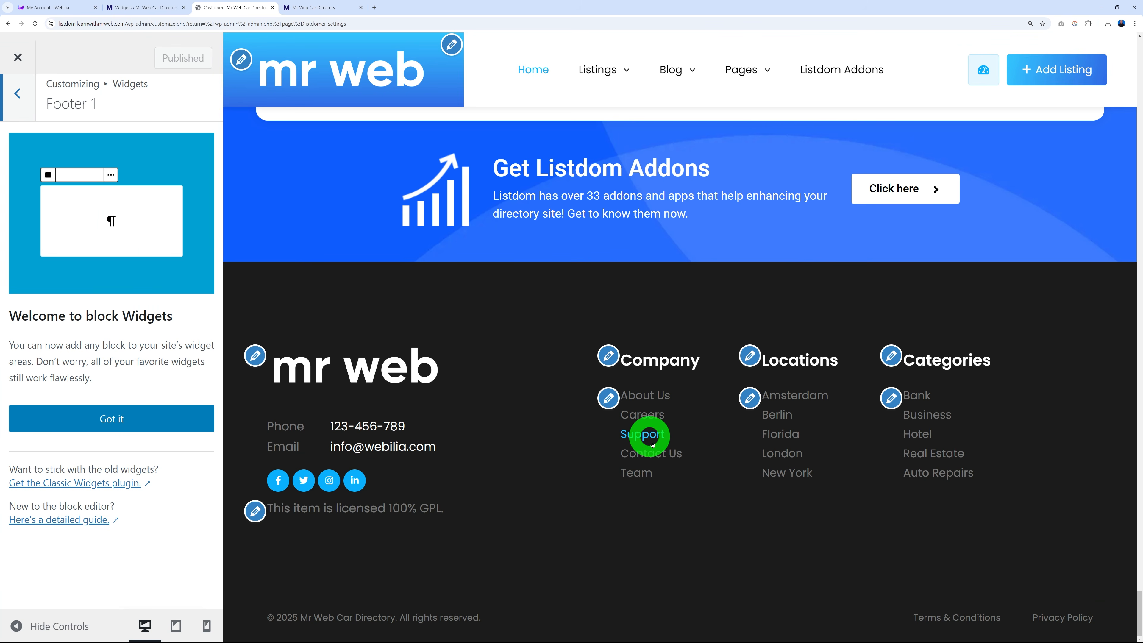
left_click(611, 363)
left_click(750, 356)
left_click(883, 359)
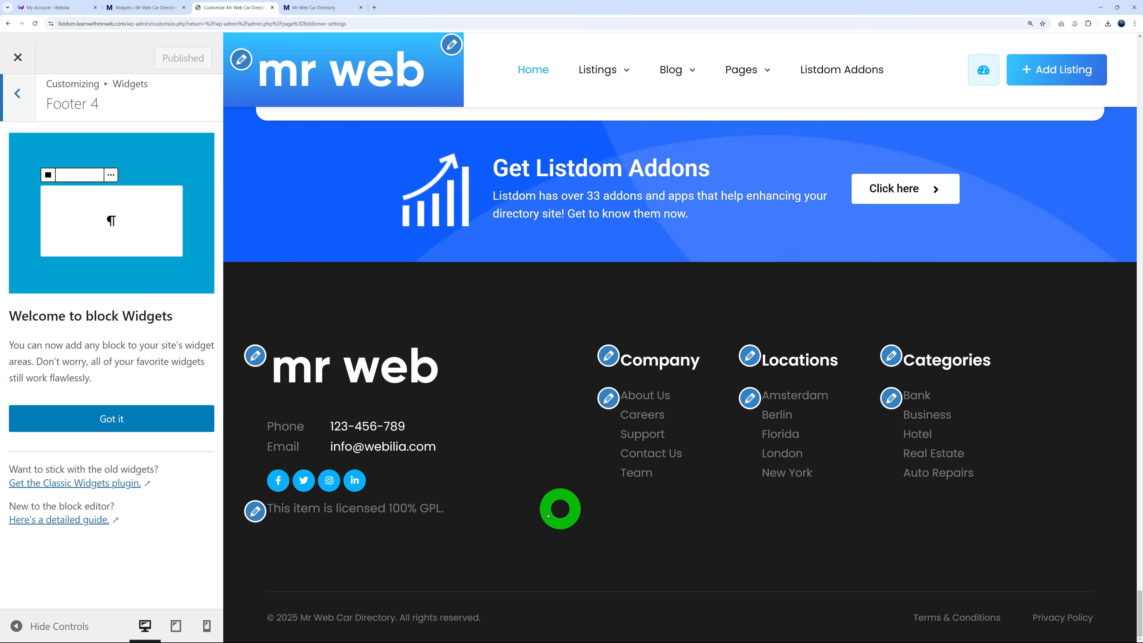
Confirm Footer 2's Navigation Menu widget is titled Company and displays the Company menu.
left_click(133, 8)
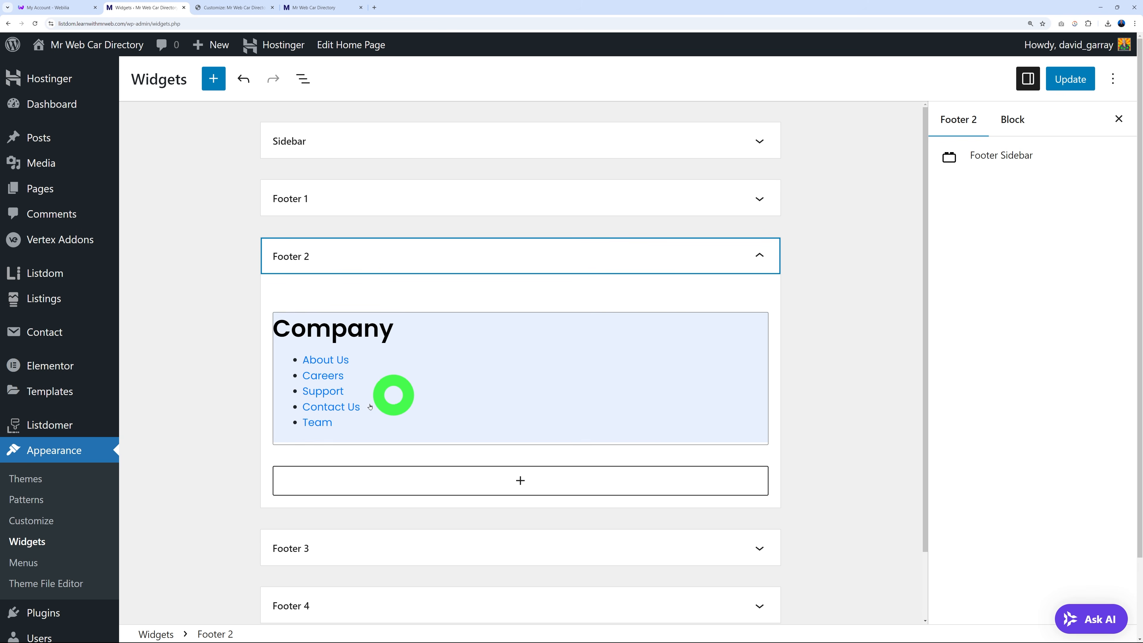
left_click(424, 388)
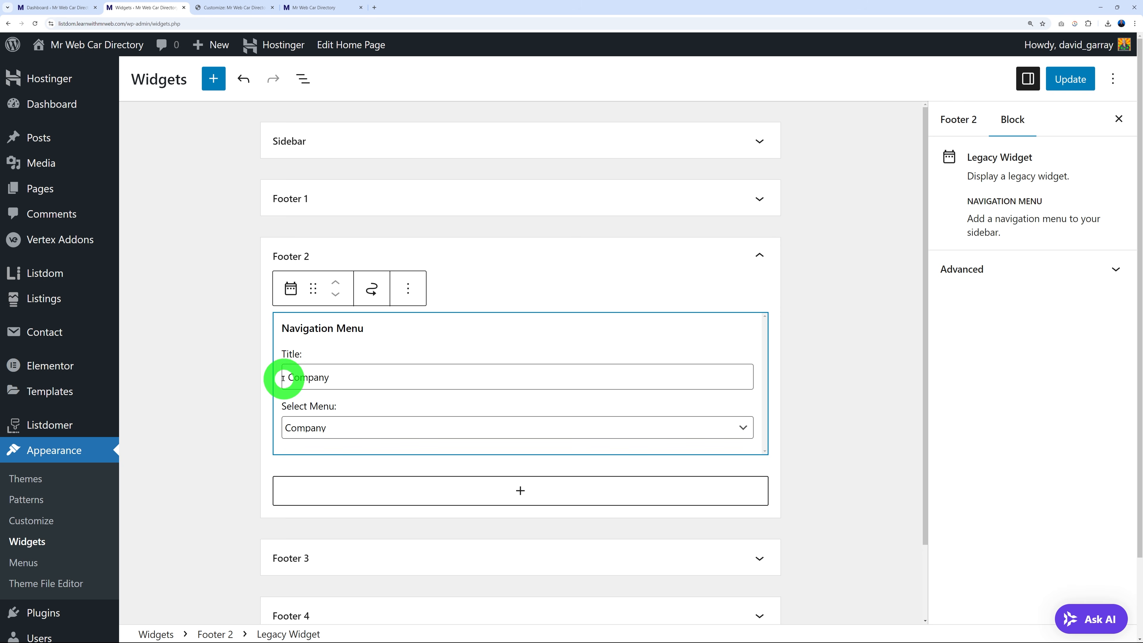
left_click_drag(290, 378, 350, 380)
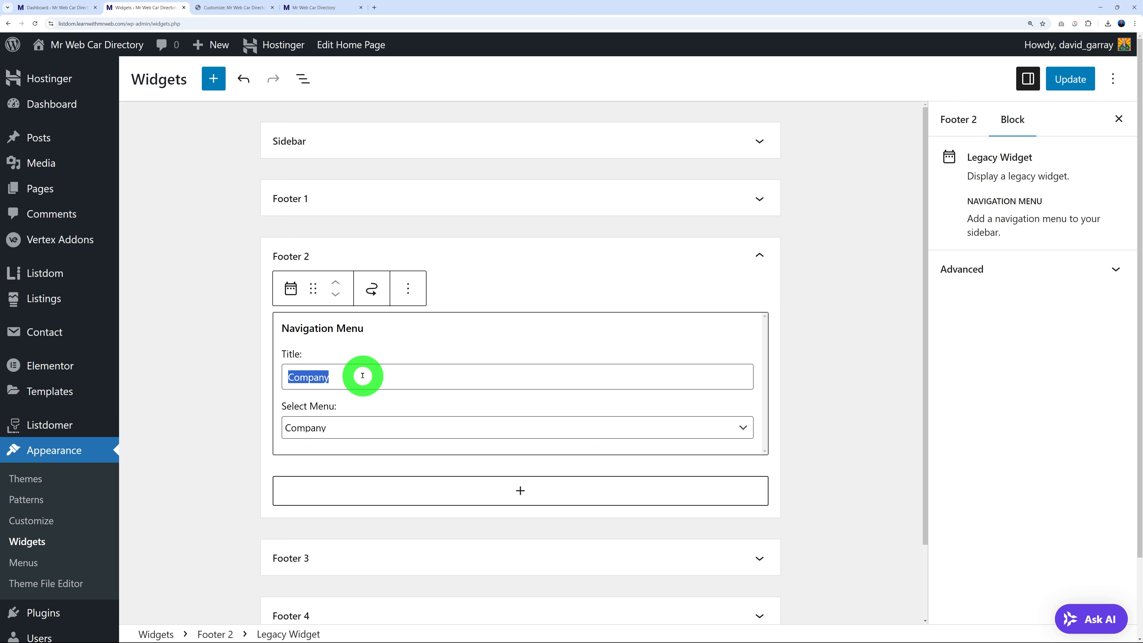
left_click(487, 424)
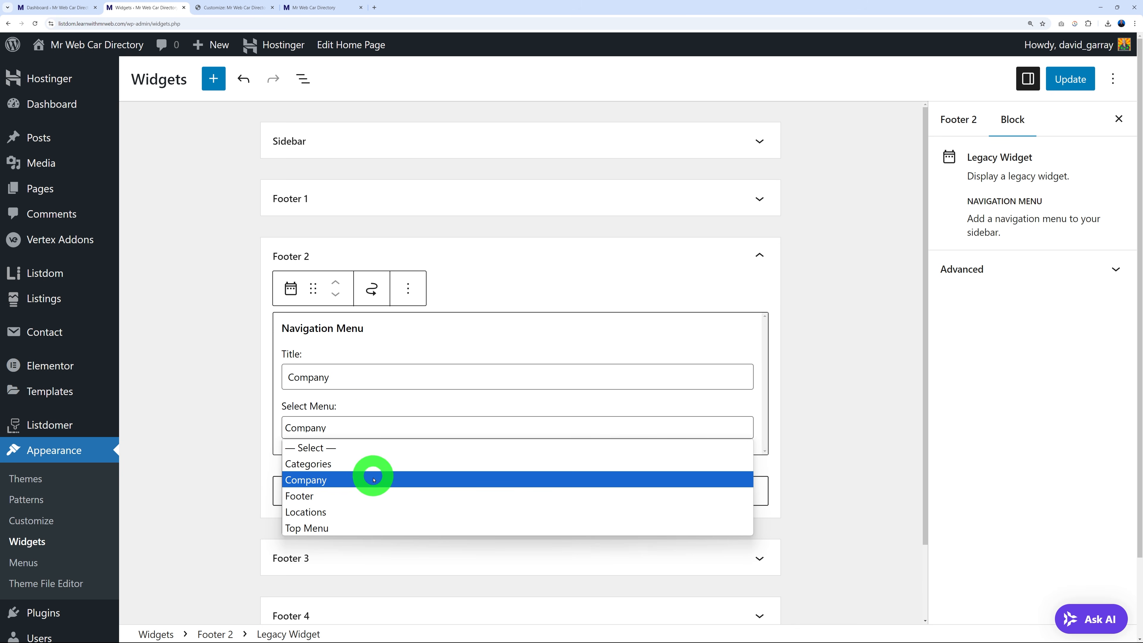
left_click(464, 346)
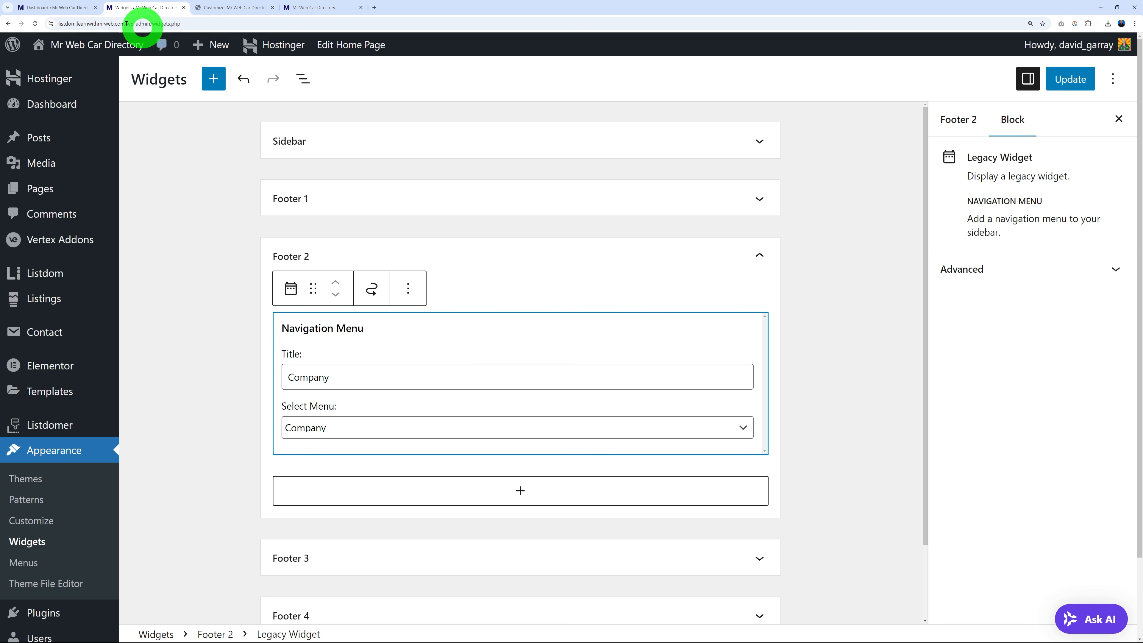
left_click(71, 8)
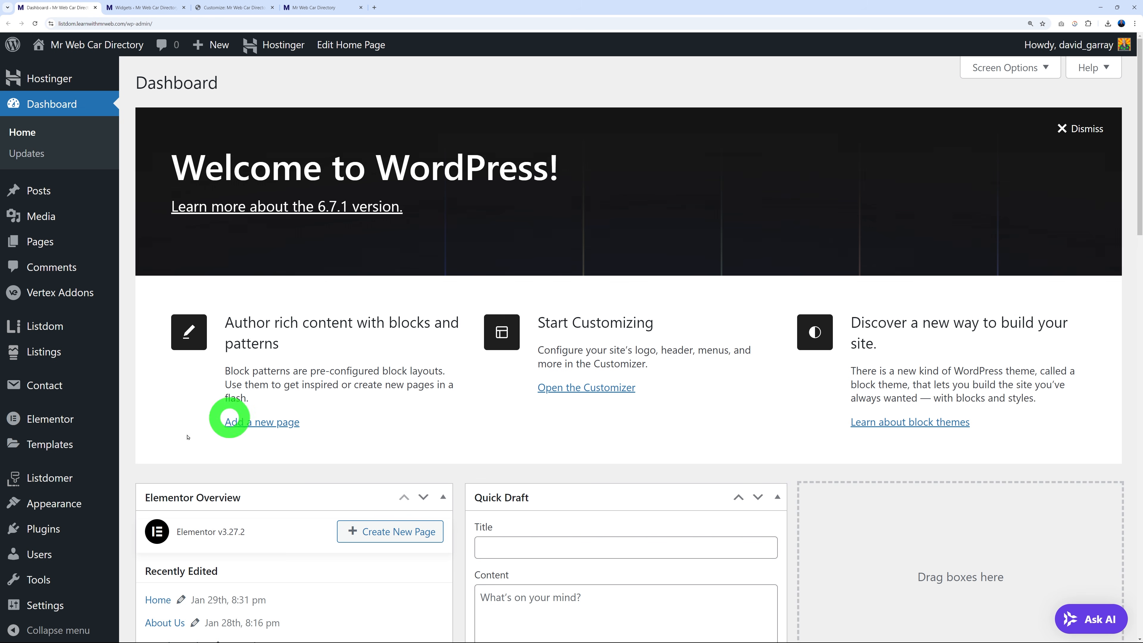
Open Appearance > Menus and view the Company menu with all addable pages.
mouse_move(68, 503)
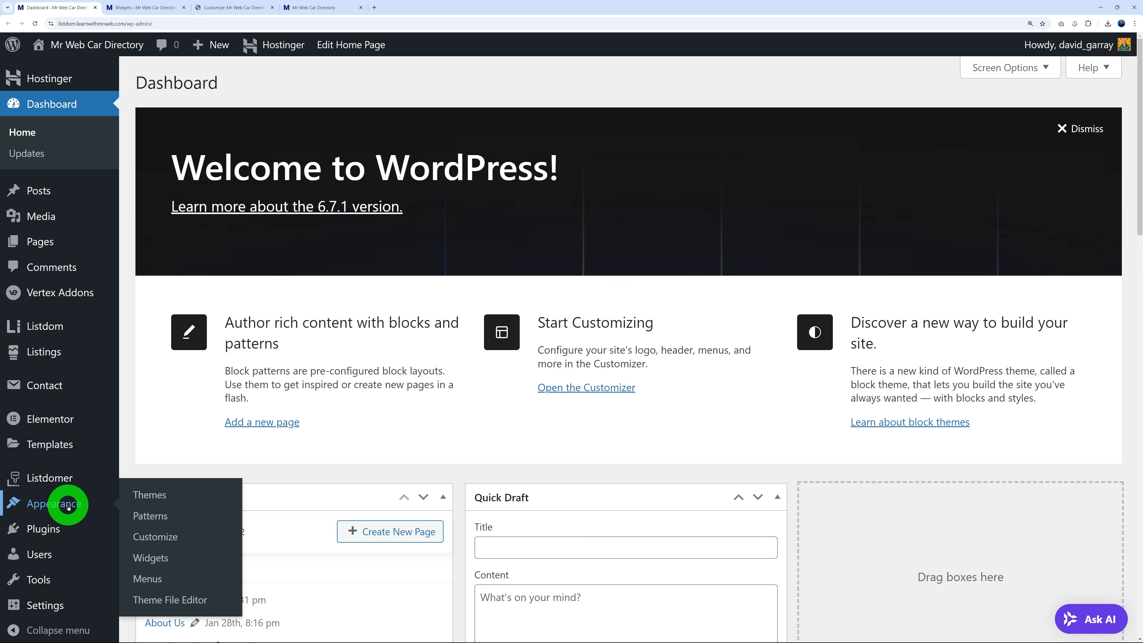
left_click(157, 578)
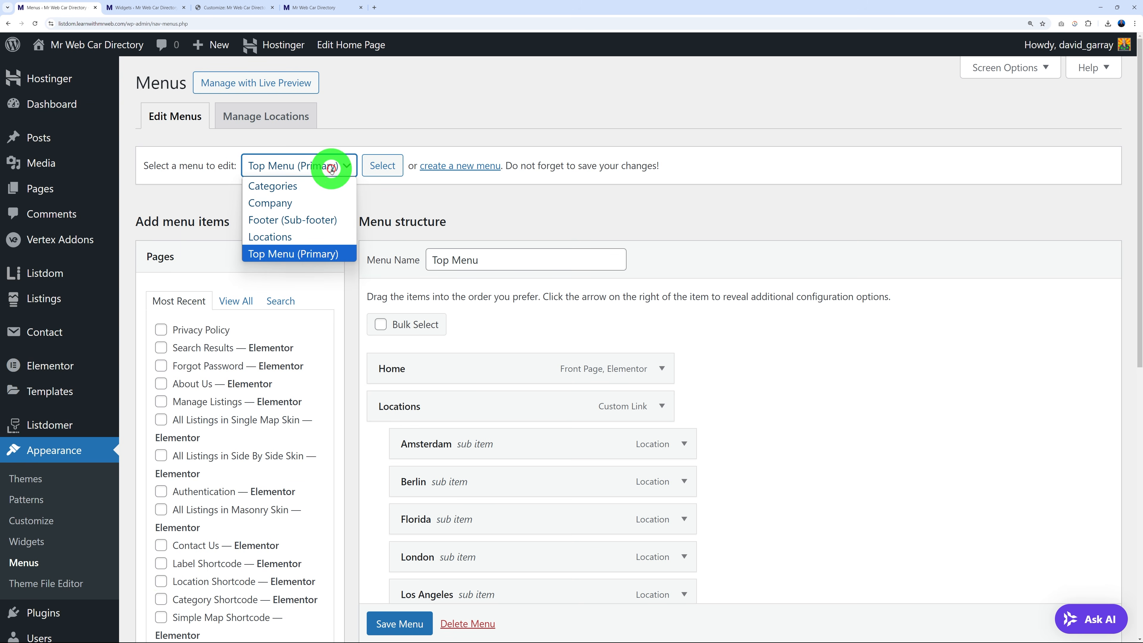
left_click(279, 204)
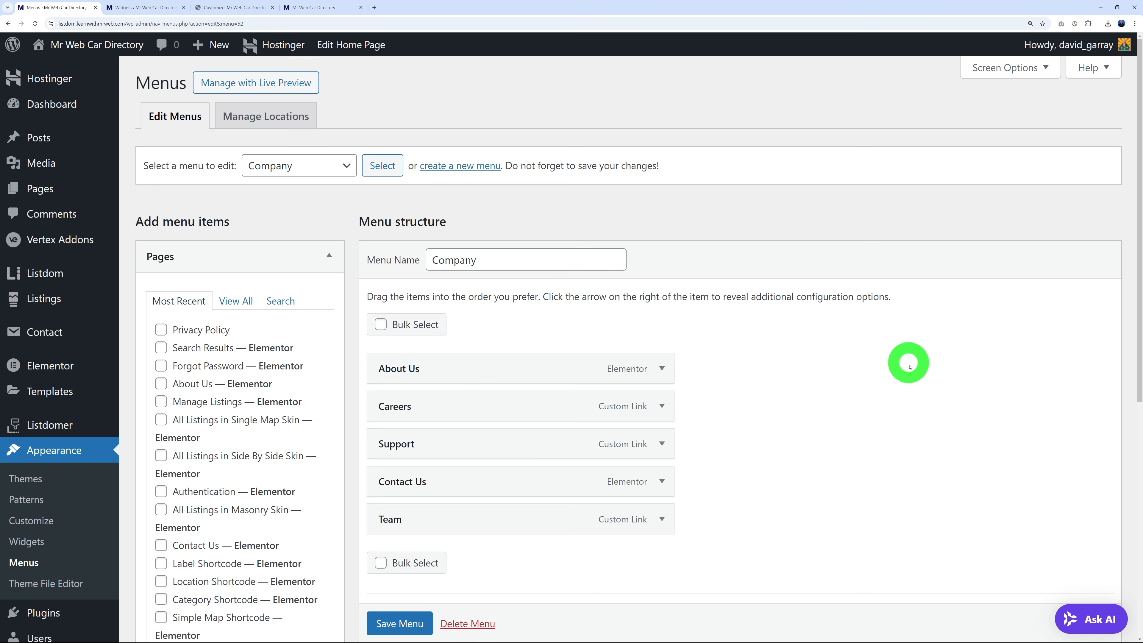
left_click(236, 301)
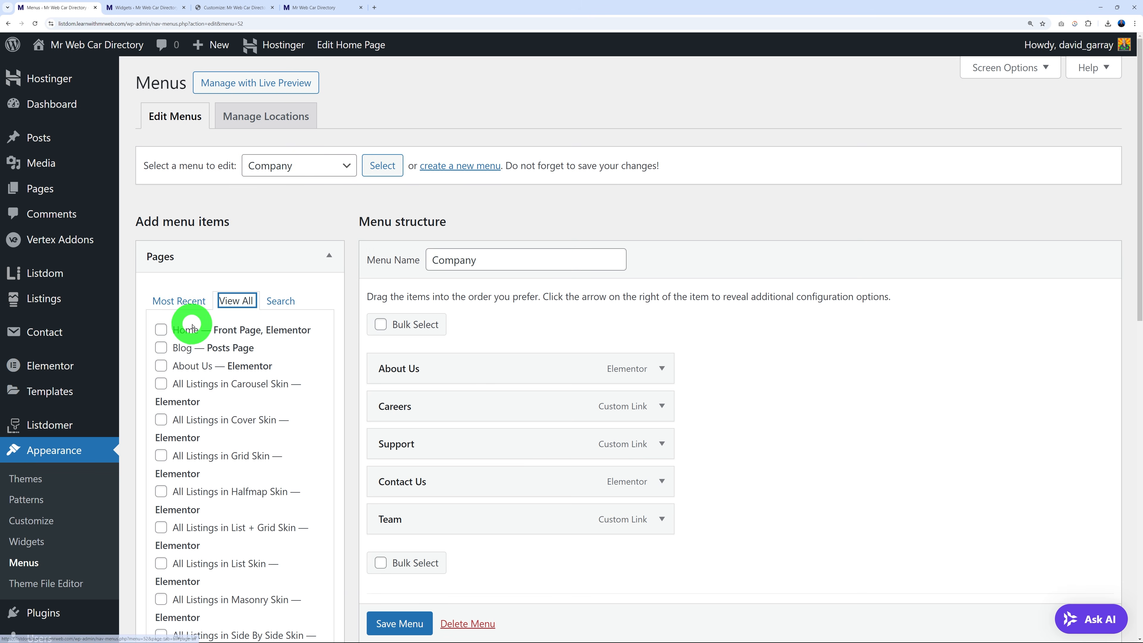
left_click(719, 204)
Load the Locations menu, review its five cities, then go back to the Widgets editor.
left_click(309, 165)
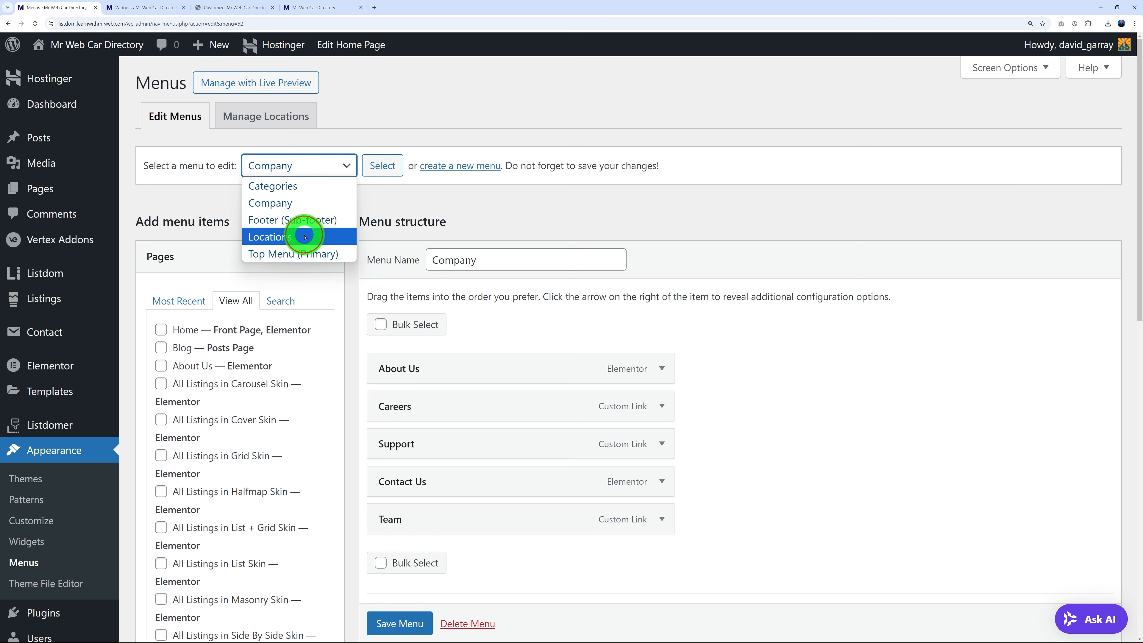
left_click(301, 235)
left_click(383, 165)
scroll(766, 293, "down", 2)
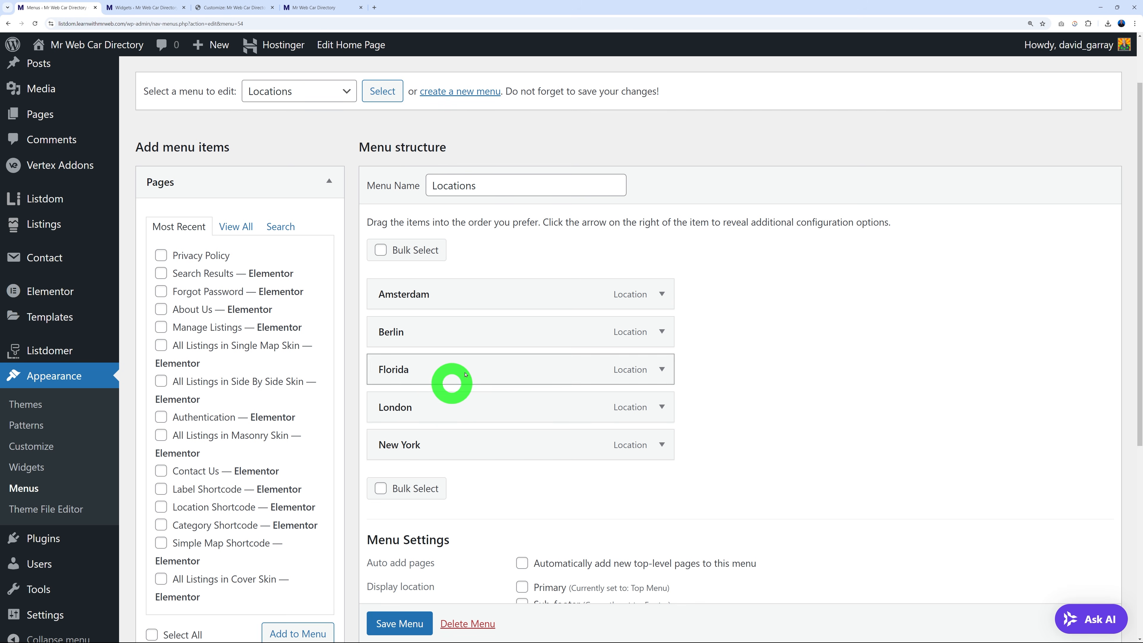
scroll(332, 451, "down", 5)
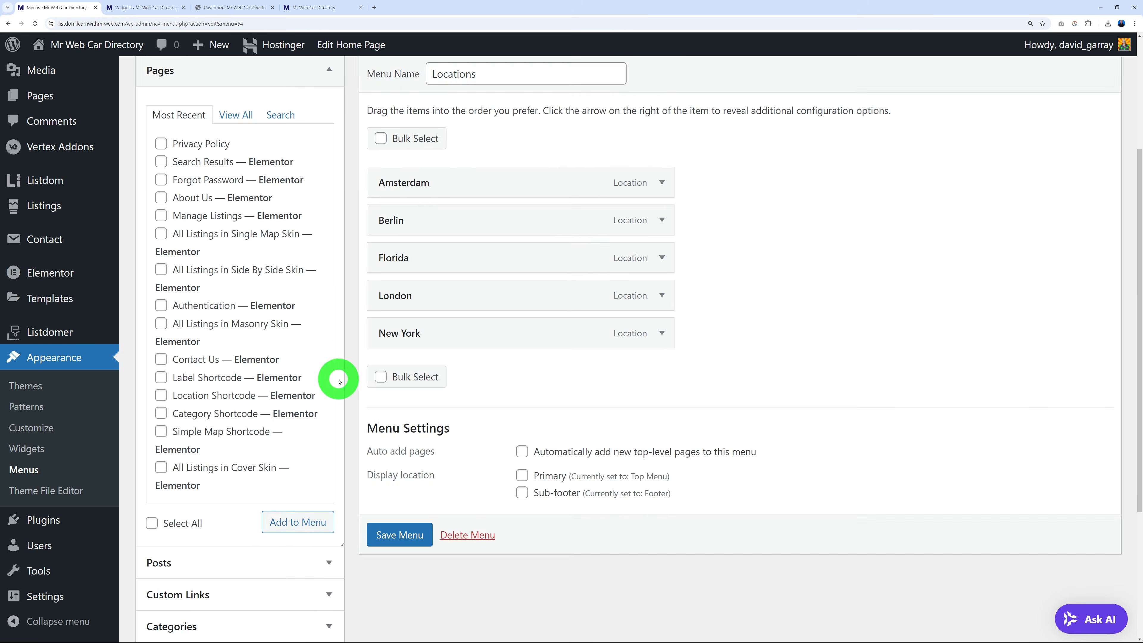
scroll(356, 396, "down", 1)
left_click(332, 412)
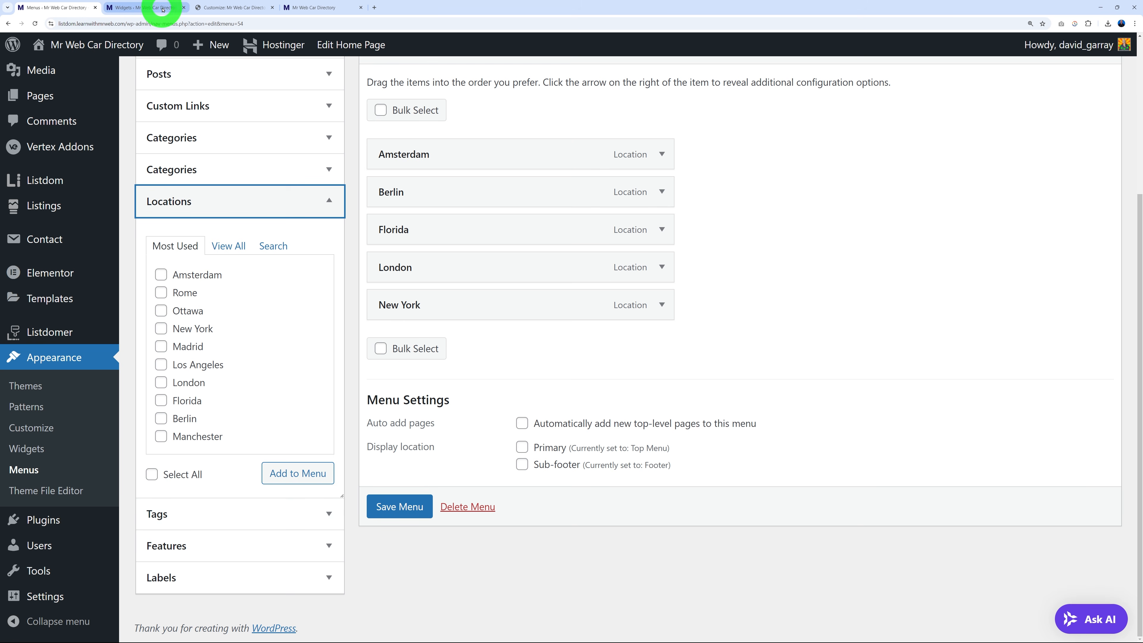
scroll(791, 357, "up", 3)
left_click(148, 7)
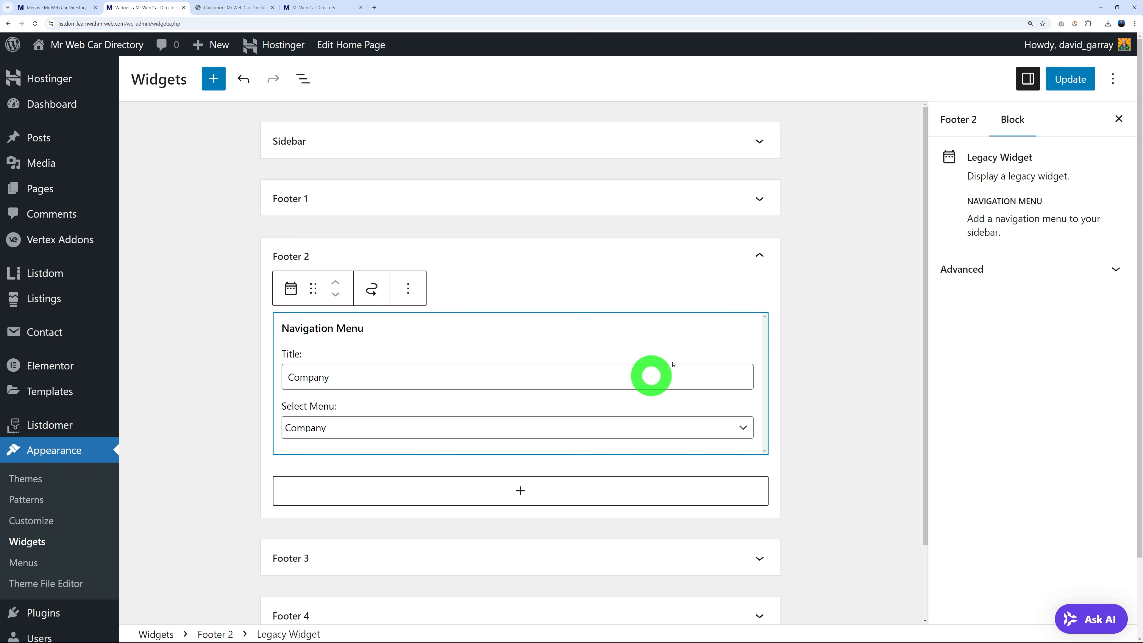
left_click(760, 256)
left_click(761, 370)
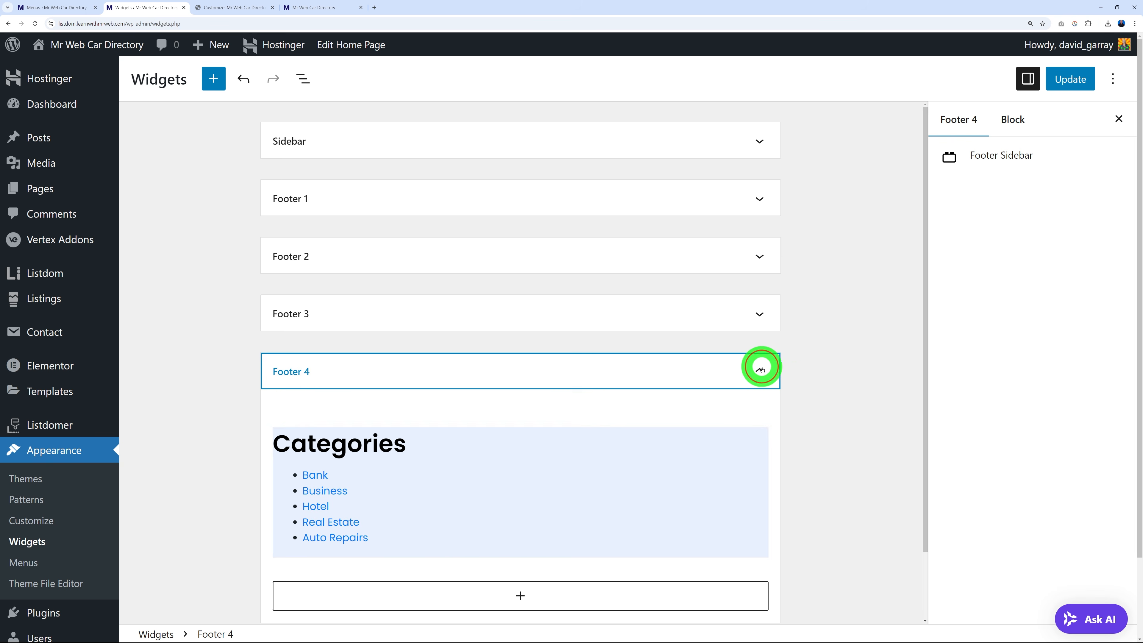
scroll(829, 378, "down", 2)
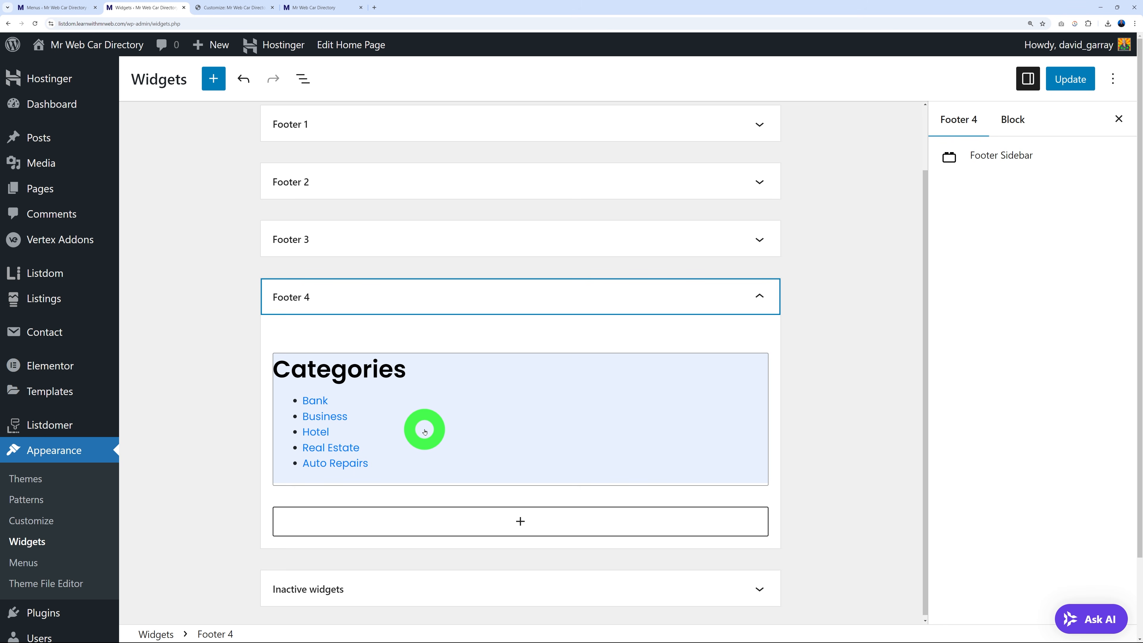
left_click(1072, 78)
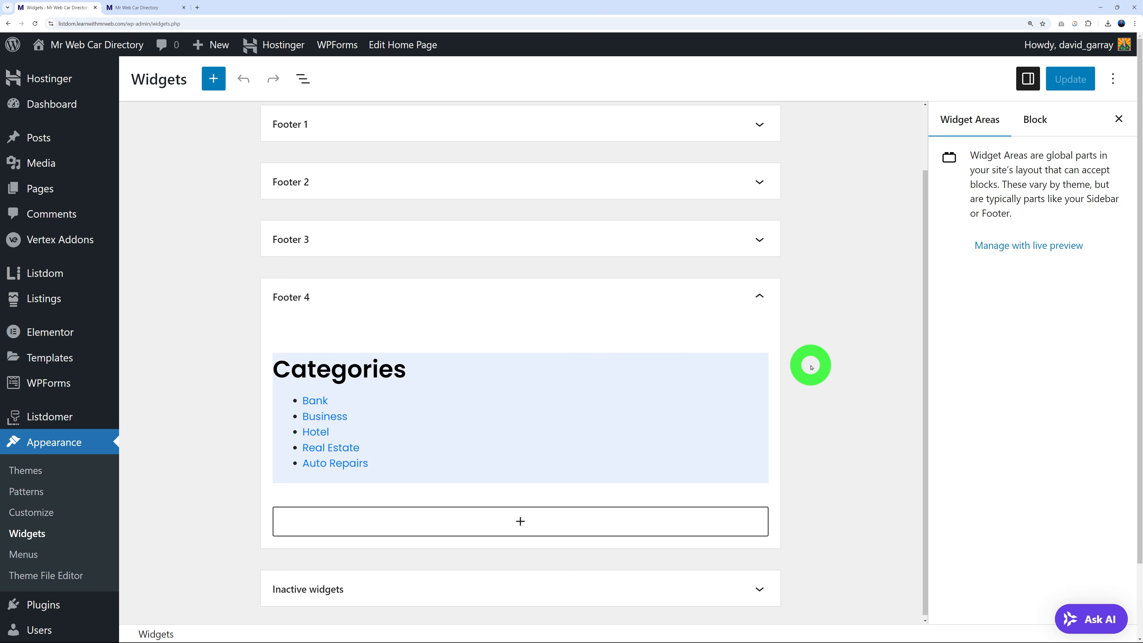
left_click(160, 8)
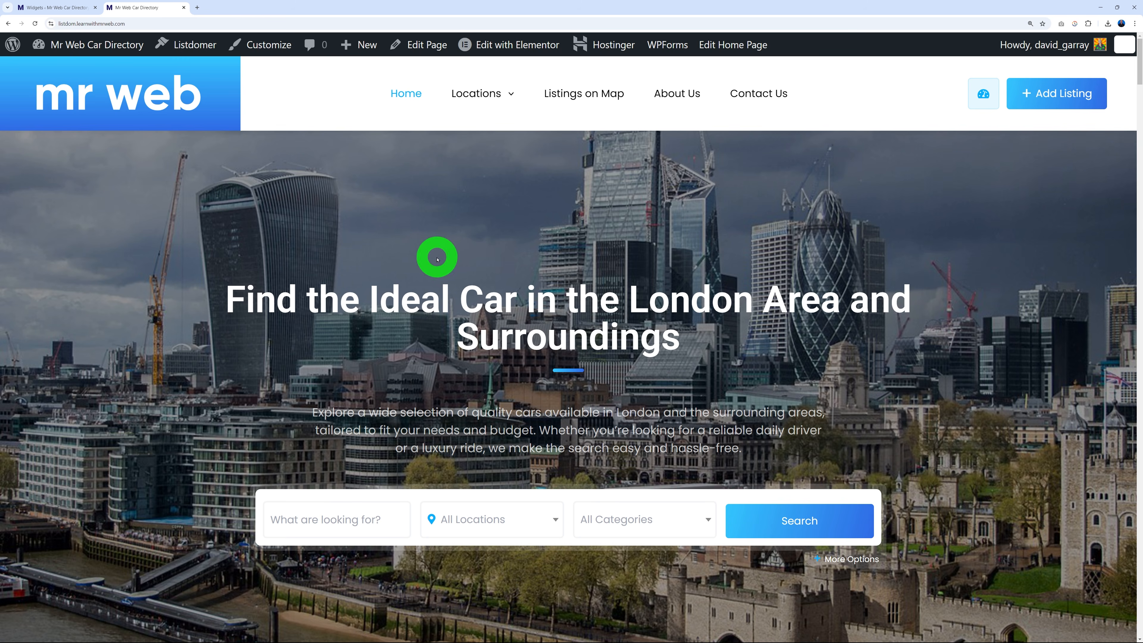
left_click(67, 10)
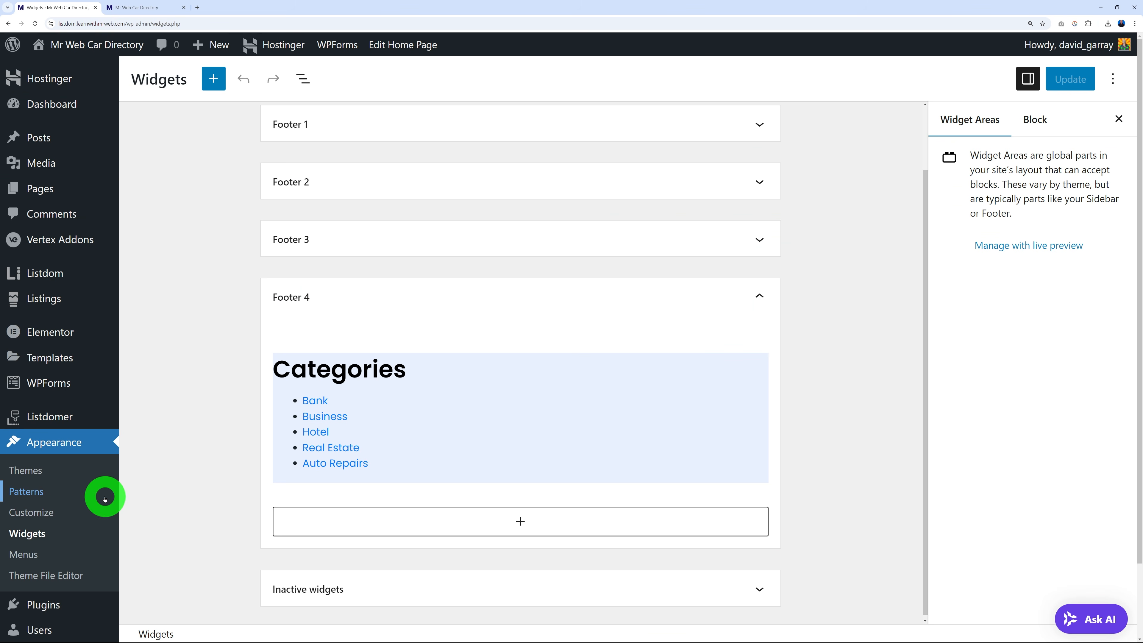
left_click(39, 516)
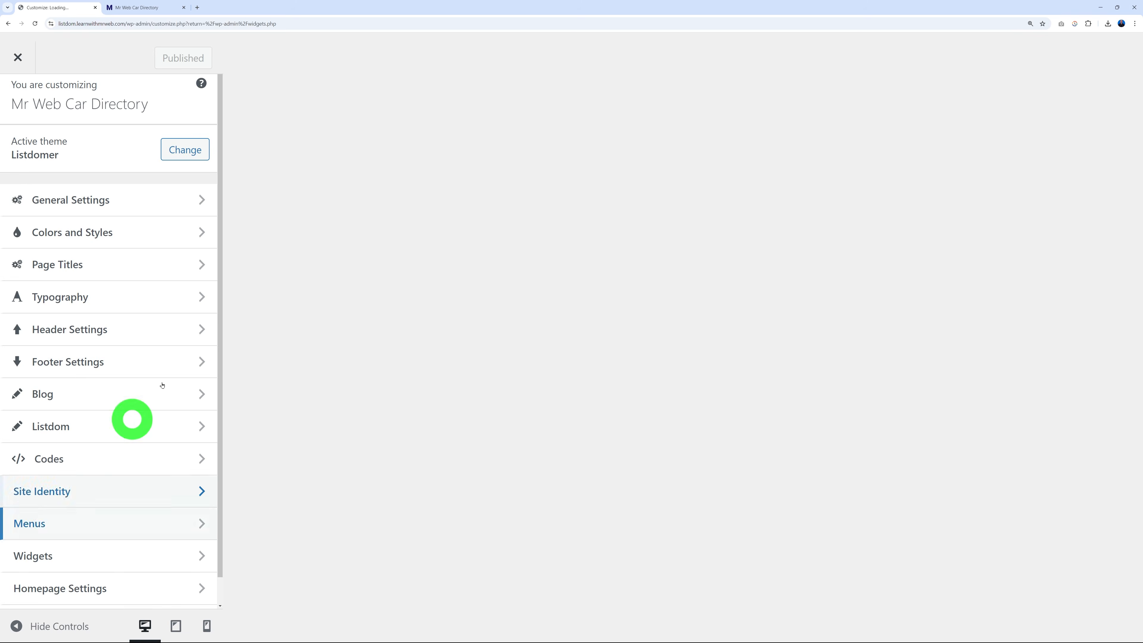
In Colors and Styles > Colors, change the Secondary Color from #306be6 to green #6ba821.
left_click(156, 237)
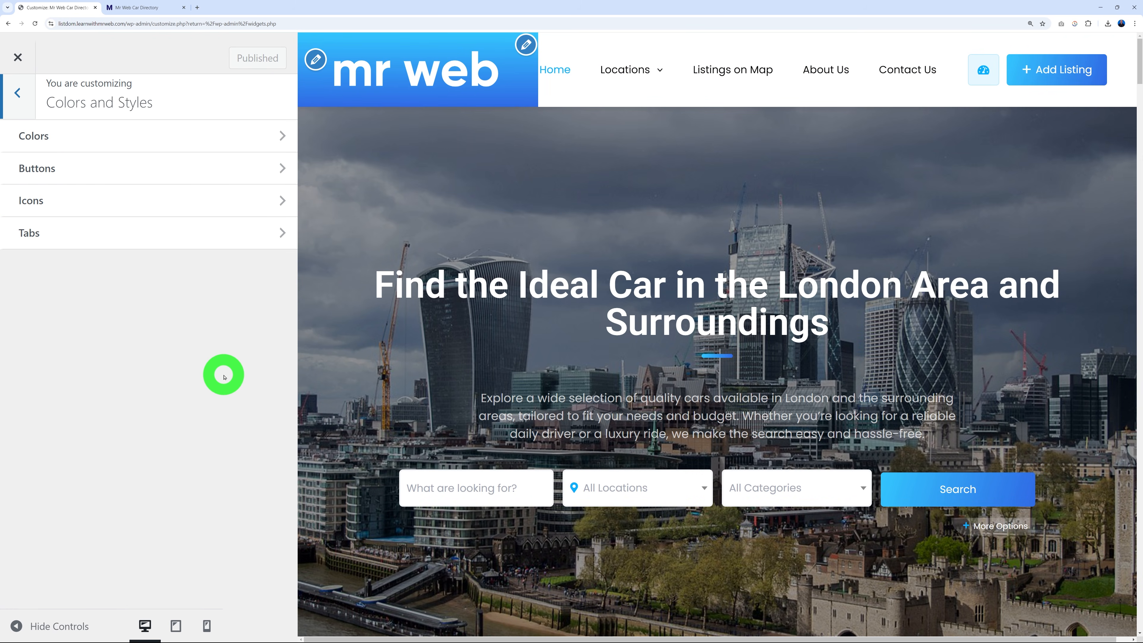
left_click(276, 135)
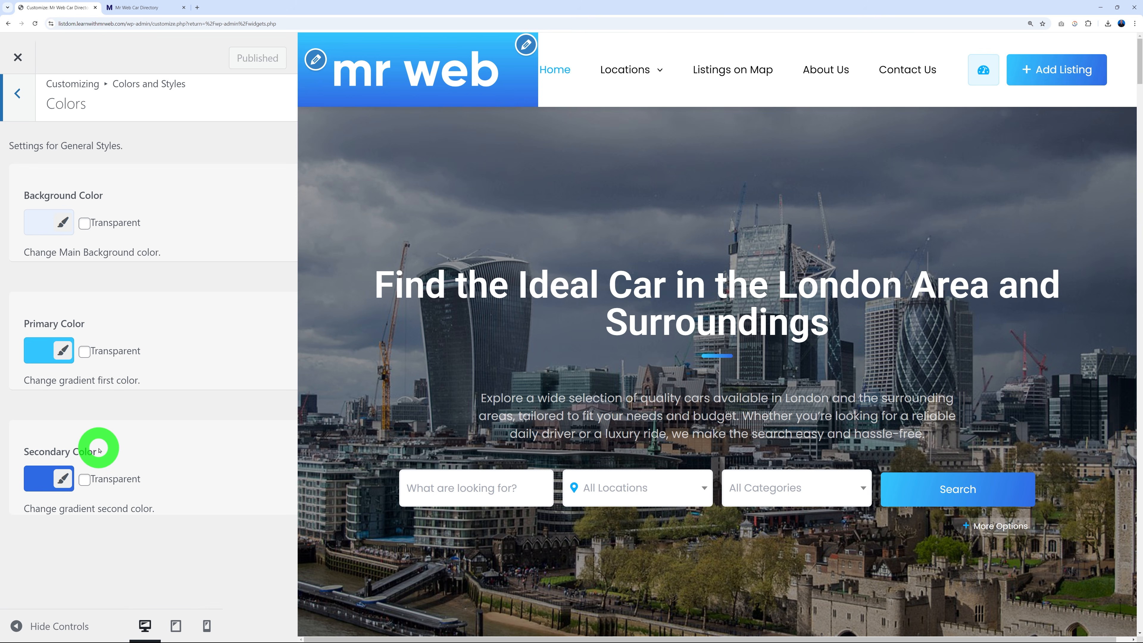
left_click(59, 483)
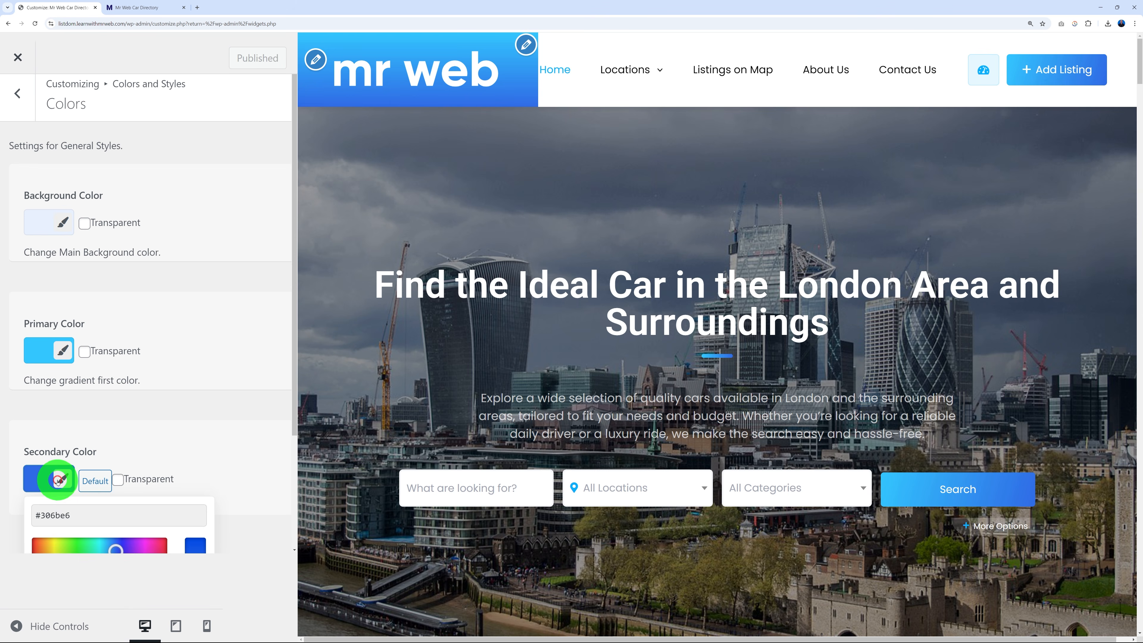
scroll(232, 472, "down", 3)
left_click_drag(82, 456, 65, 434)
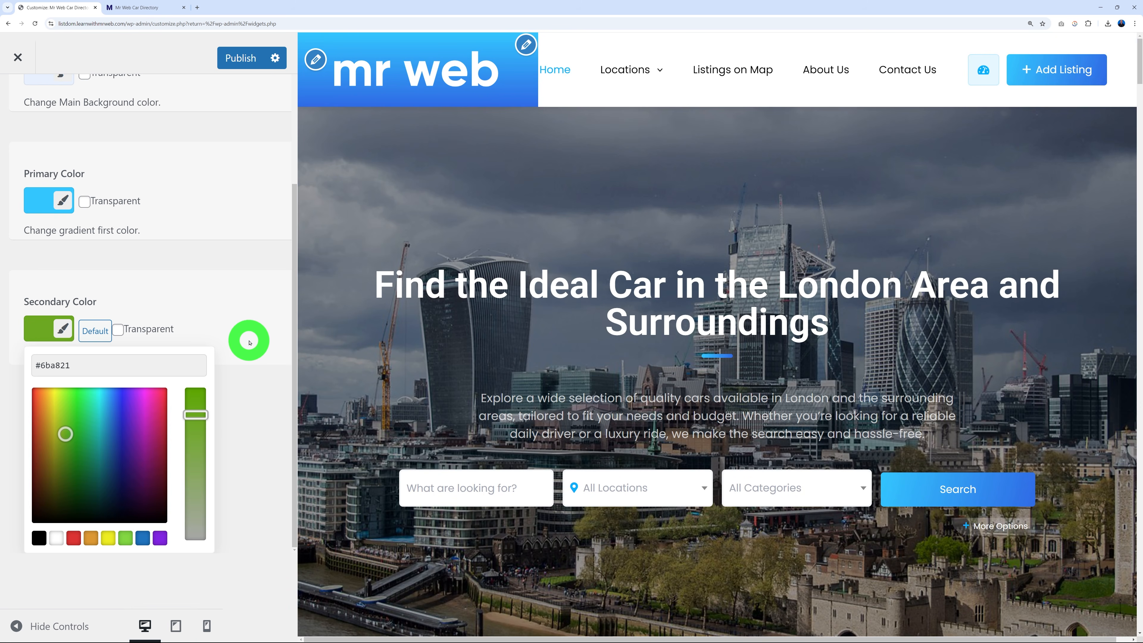
left_click(250, 342)
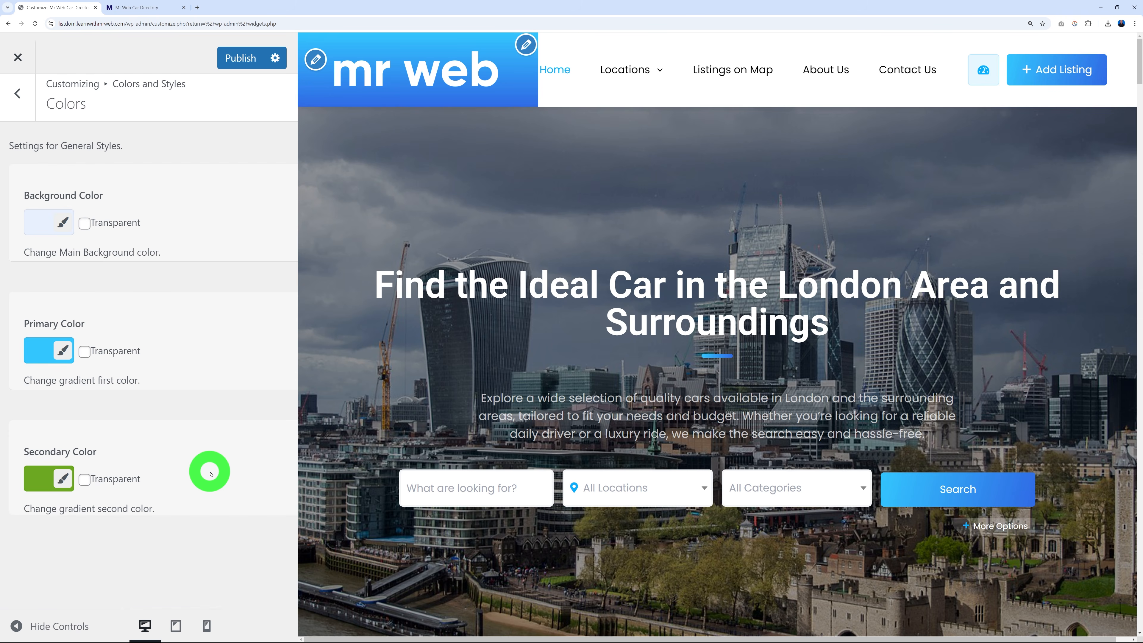
left_click(131, 7)
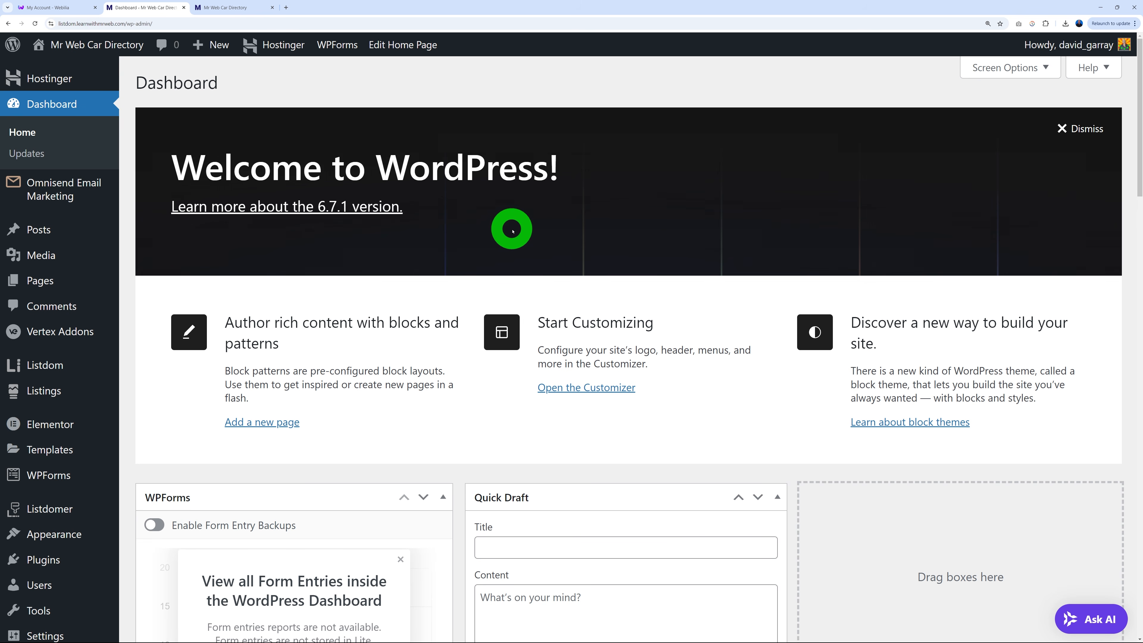
left_click(49, 7)
scroll(587, 344, "down", 20)
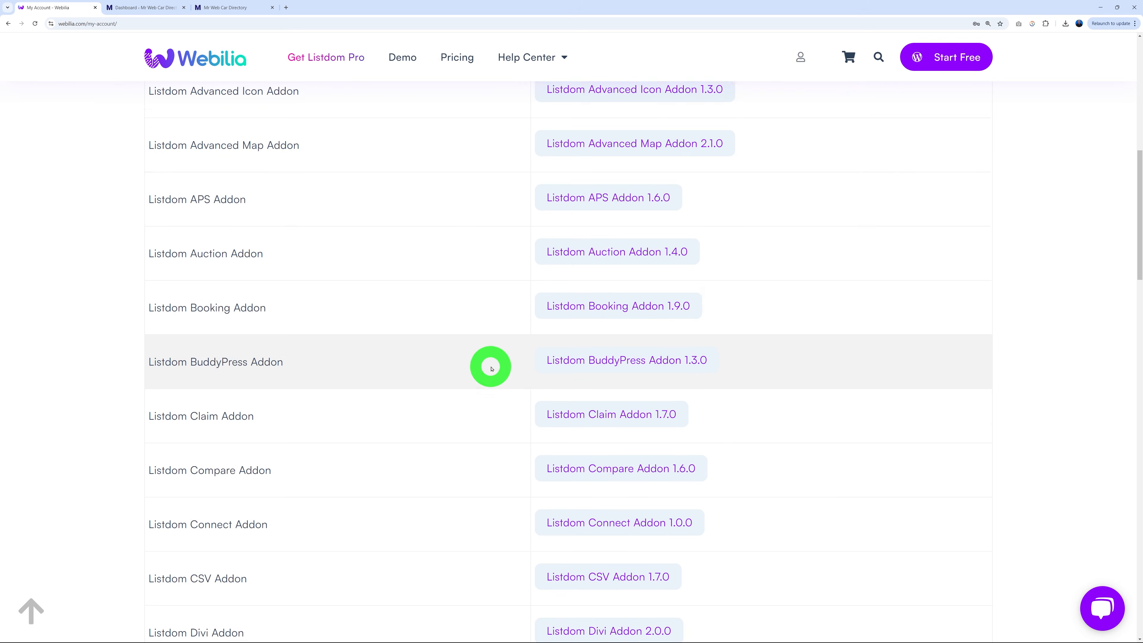
scroll(487, 375, "down", 10)
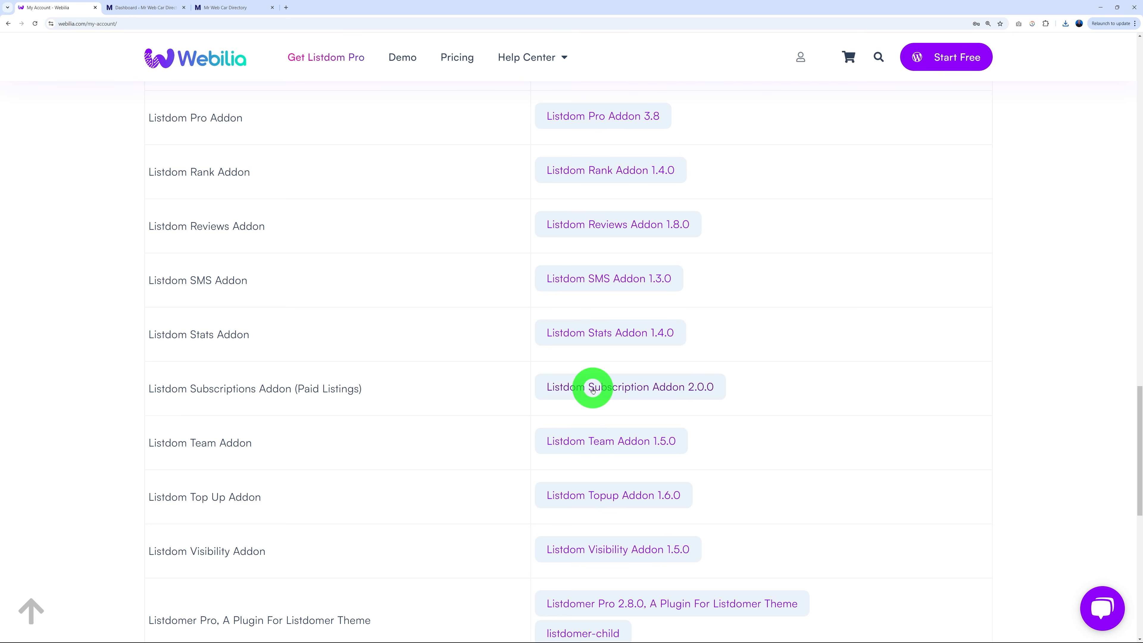
Upload listdom-subscriptions-2.0.0.zip as a new plugin, install it and activate it.
left_click(128, 7)
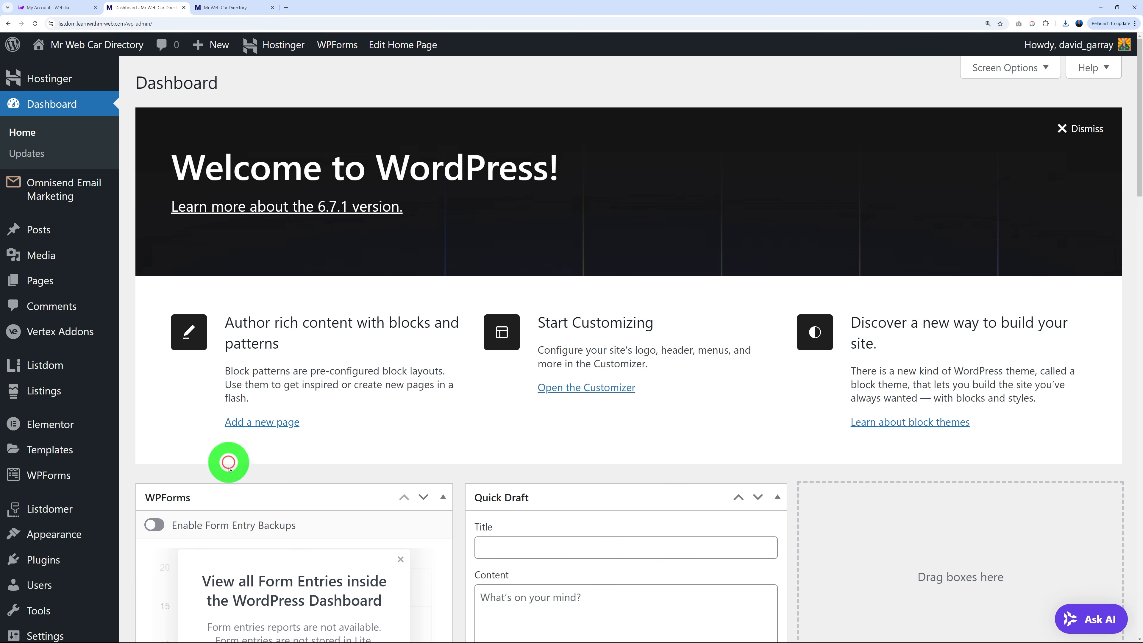
mouse_move(74, 565)
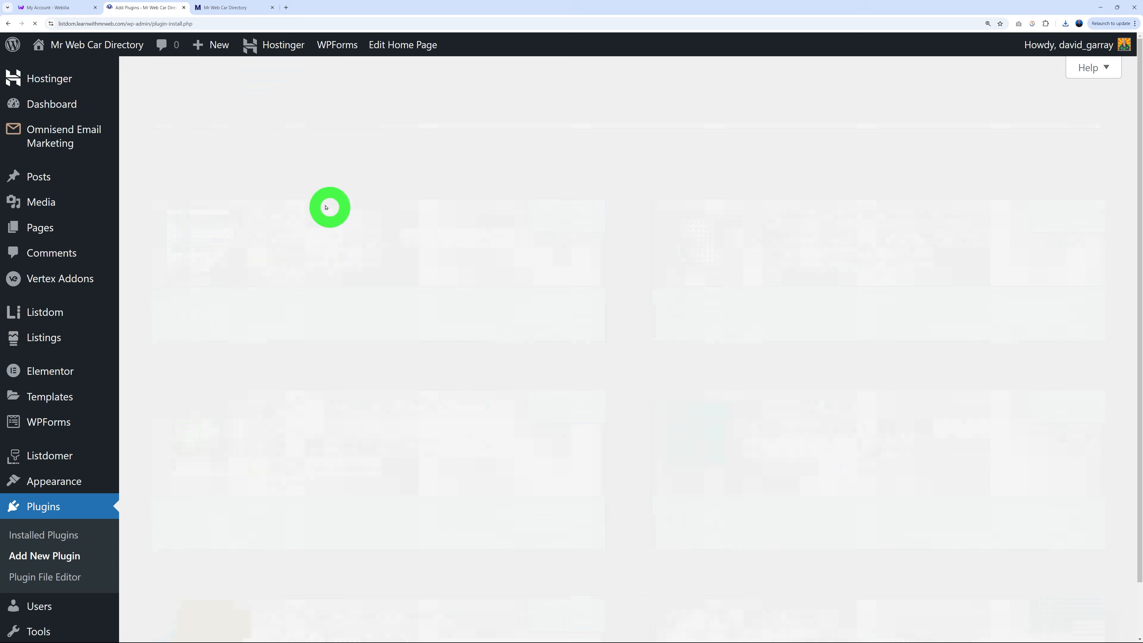
left_click(271, 84)
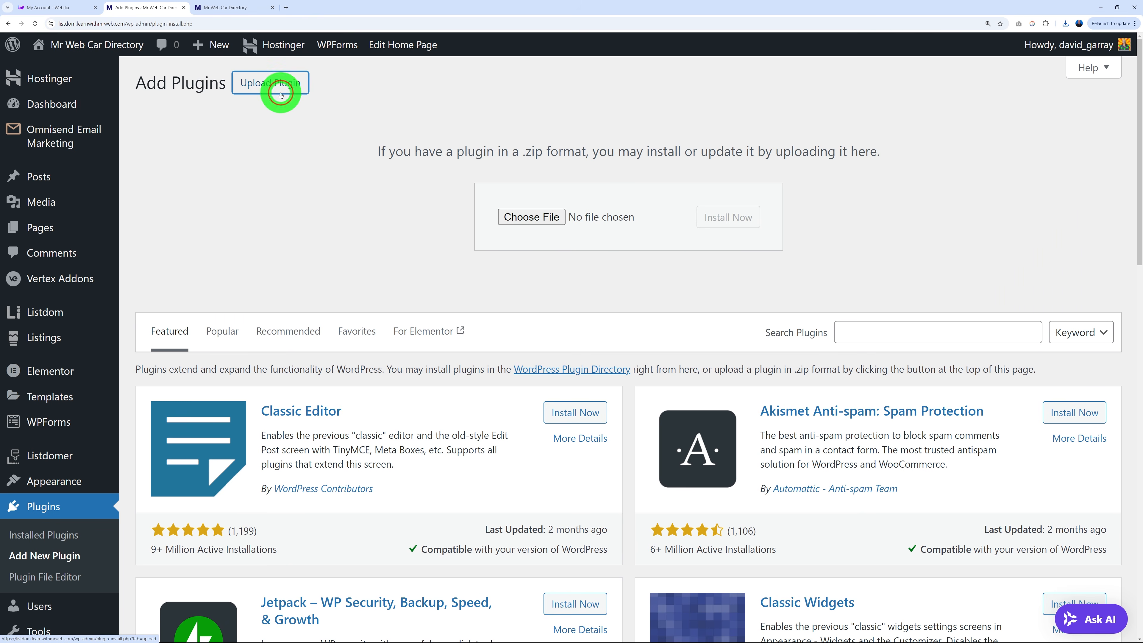
left_click(531, 218)
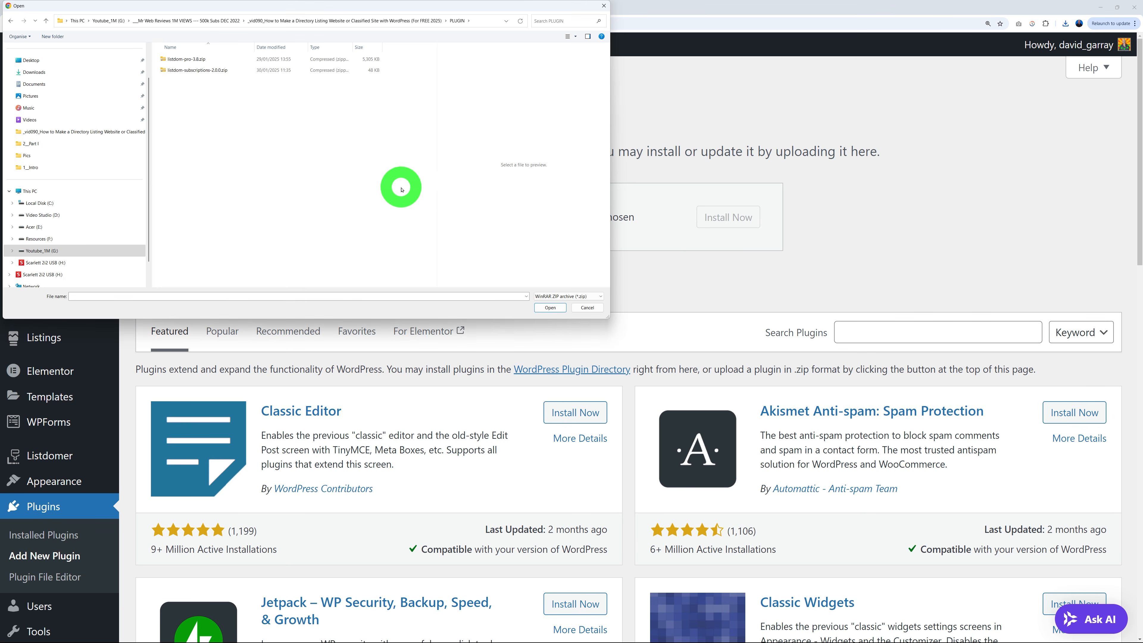
left_click(208, 72)
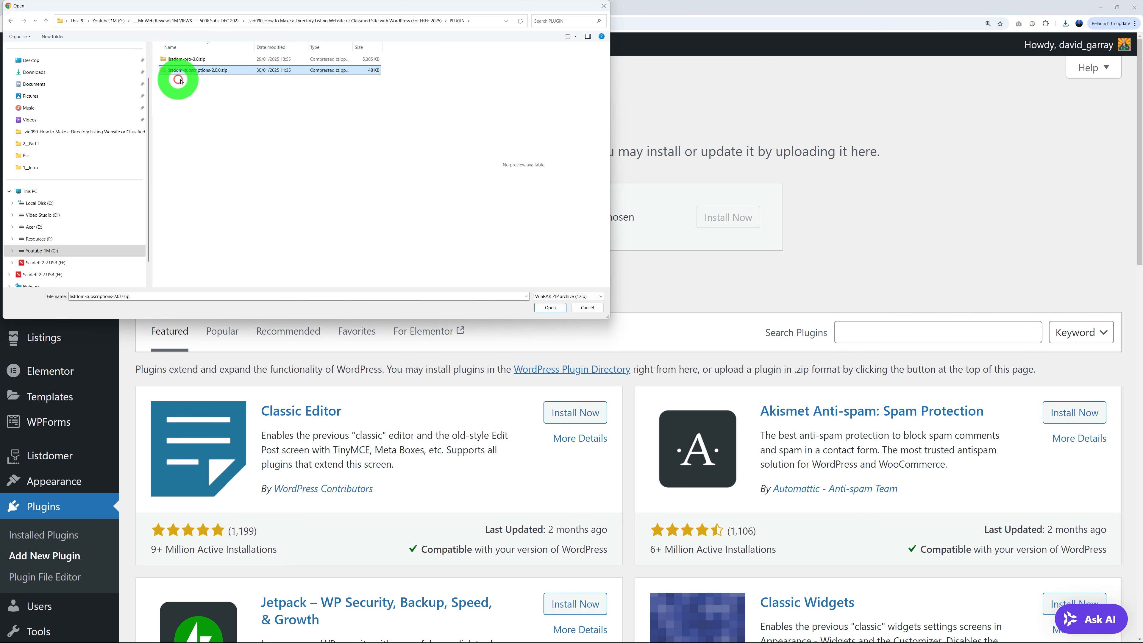
left_click(550, 308)
left_click(728, 217)
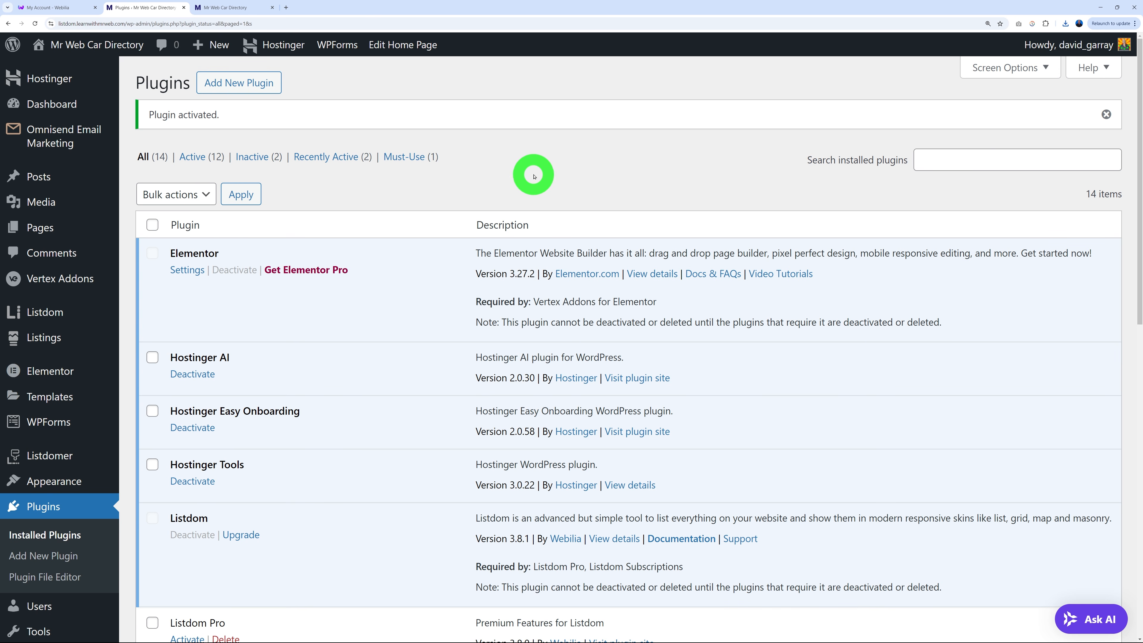
mouse_move(56, 315)
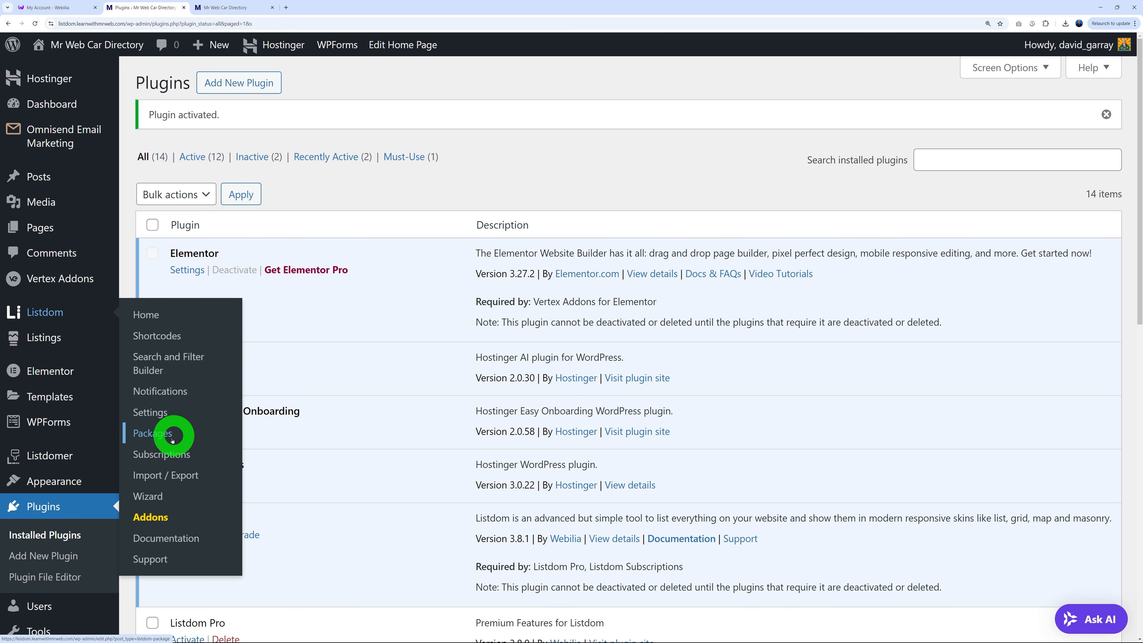
Open Listdom Packages in a new tab, start a new package and note the WooCommerce requirement warning.
right_click(156, 437)
left_click(173, 445)
left_click(216, 6)
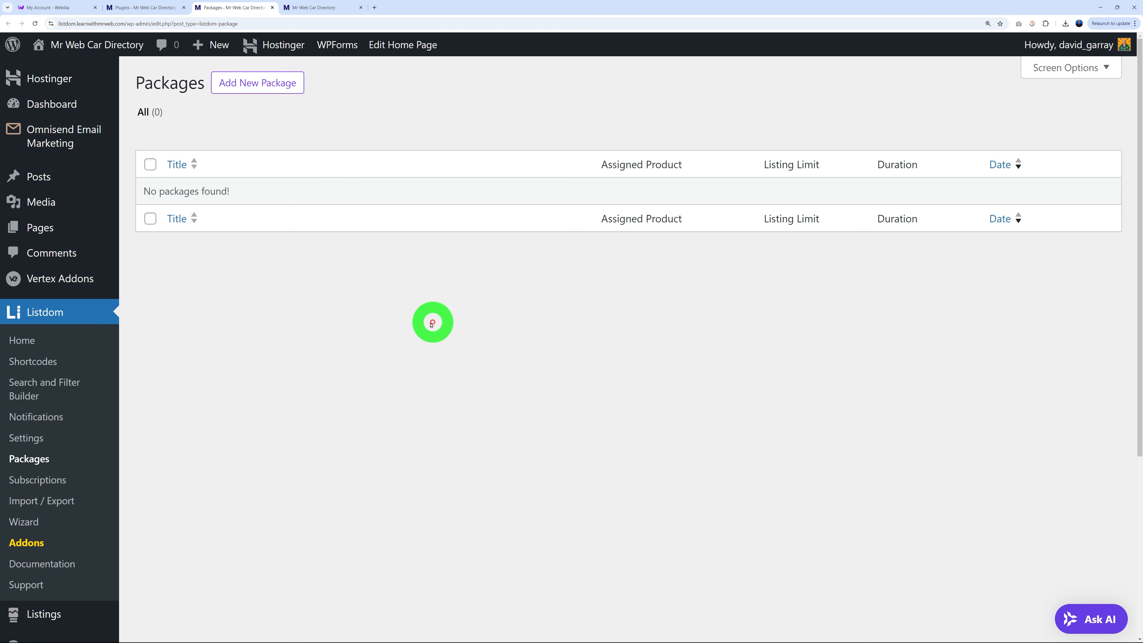
left_click(270, 84)
scroll(475, 299, "down", 2)
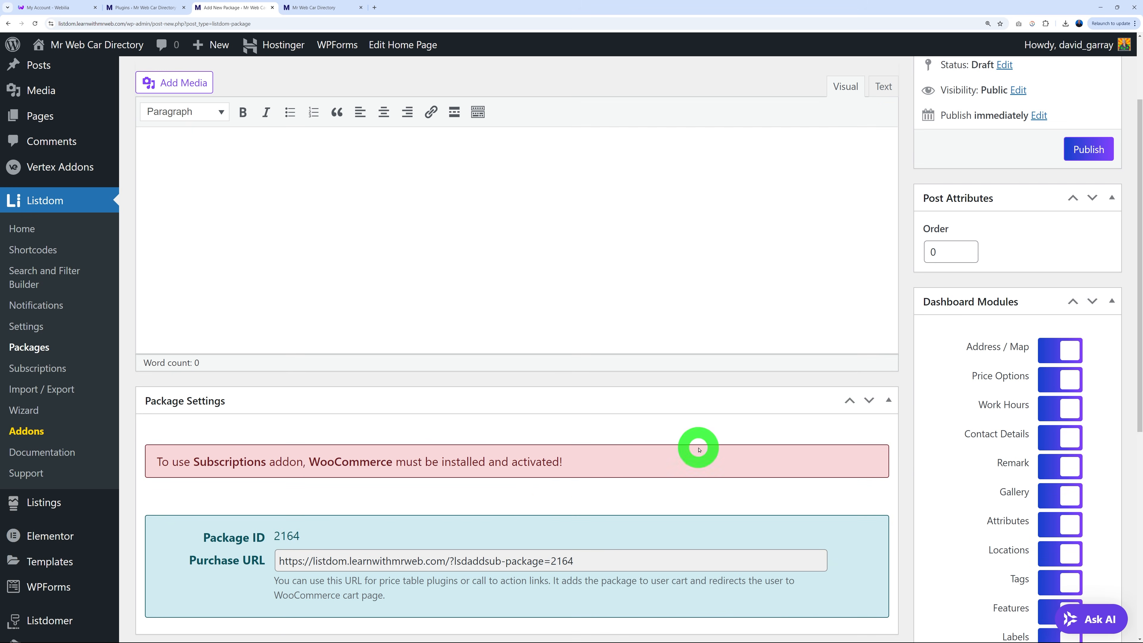
left_click_drag(327, 462, 612, 461)
left_click(612, 463)
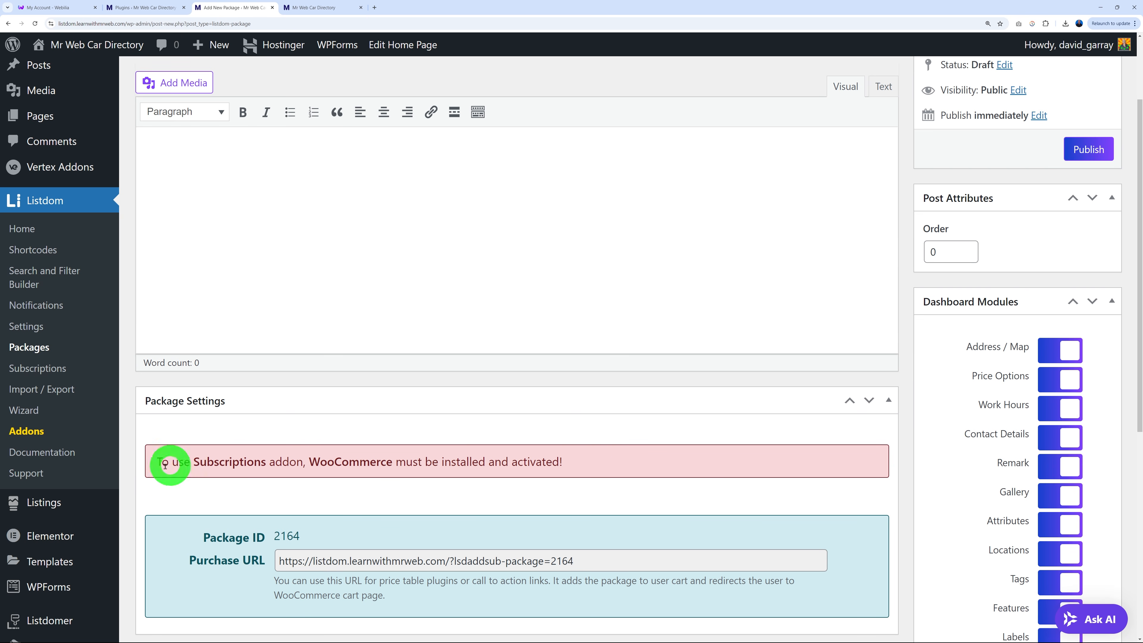
scroll(63, 401, "down", 3)
Search the plugin directory for 'woocommerce', then install and activate WooCommerce.
mouse_move(72, 523)
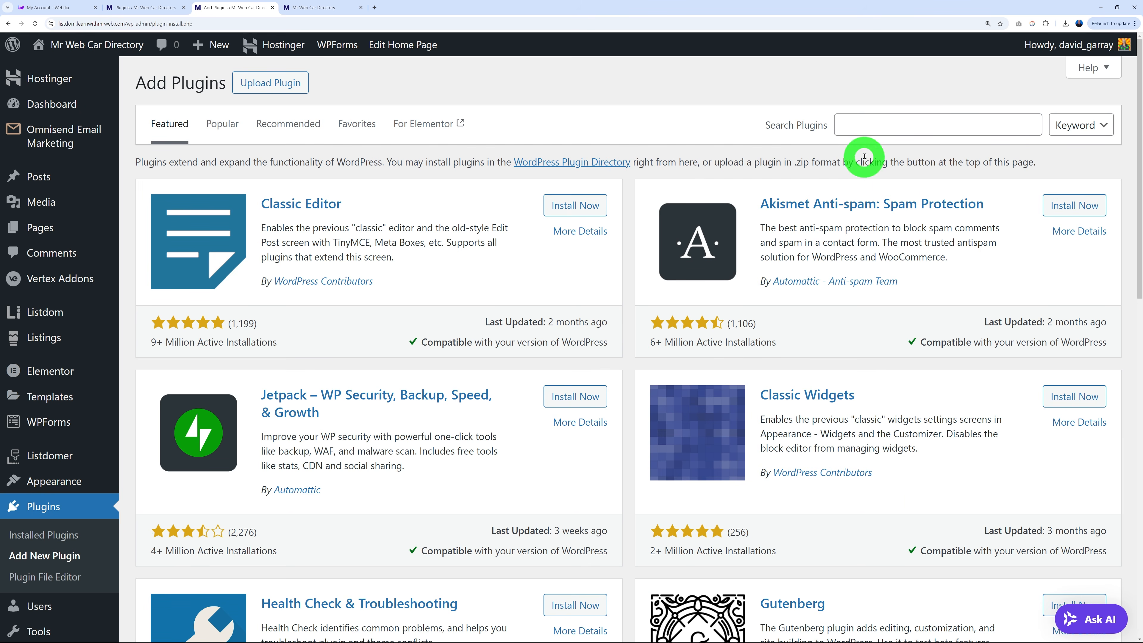
left_click(879, 127)
type("wooco")
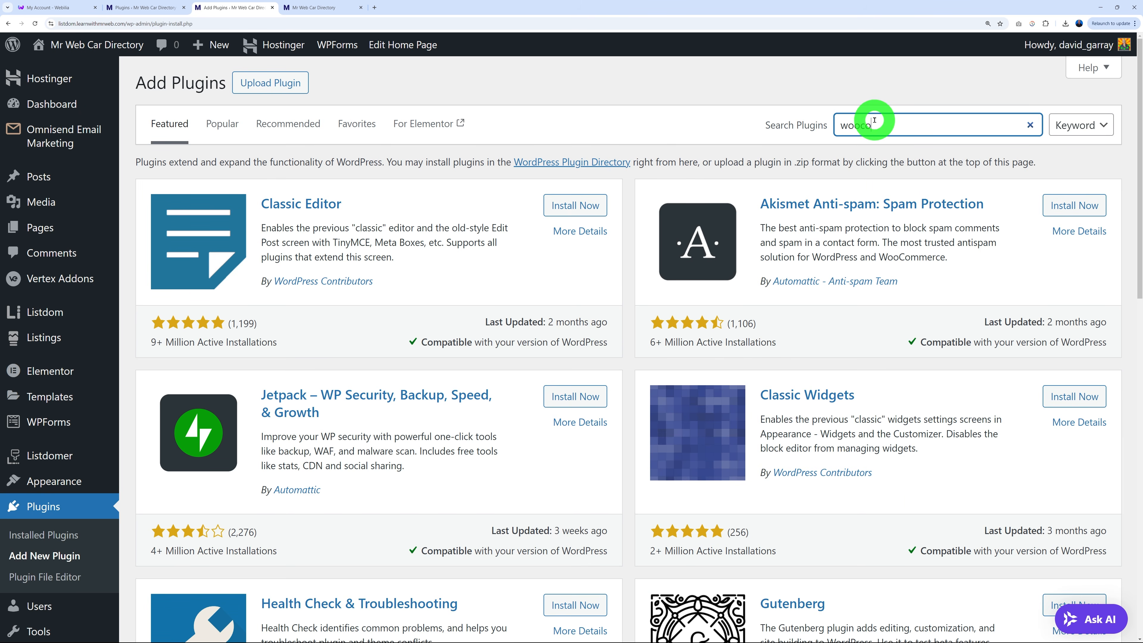
type("mmerce")
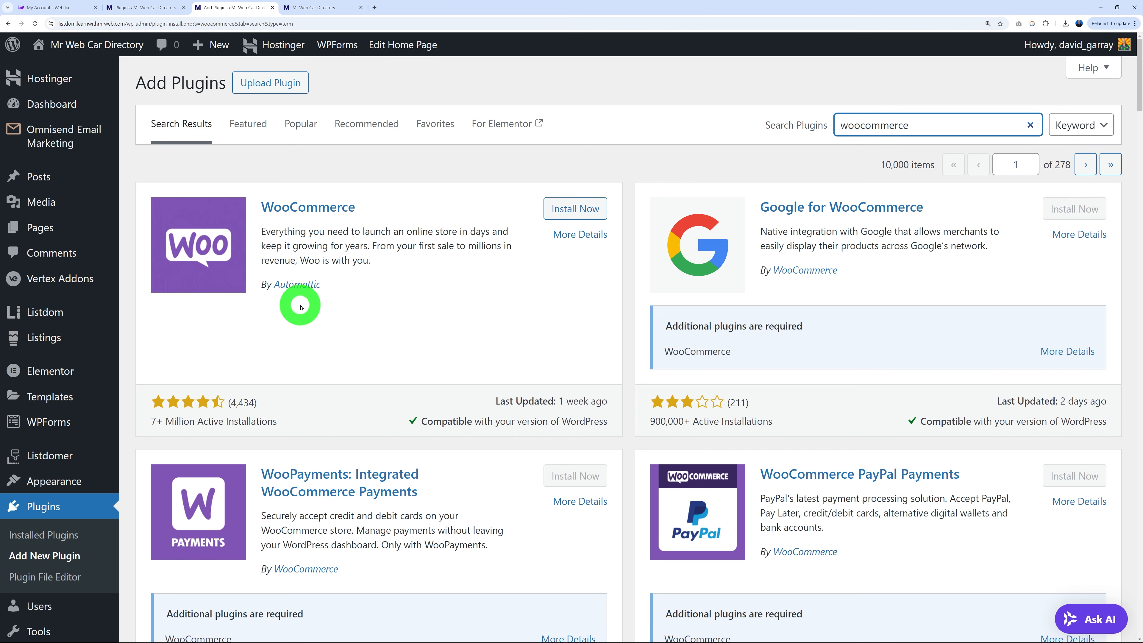
left_click(585, 207)
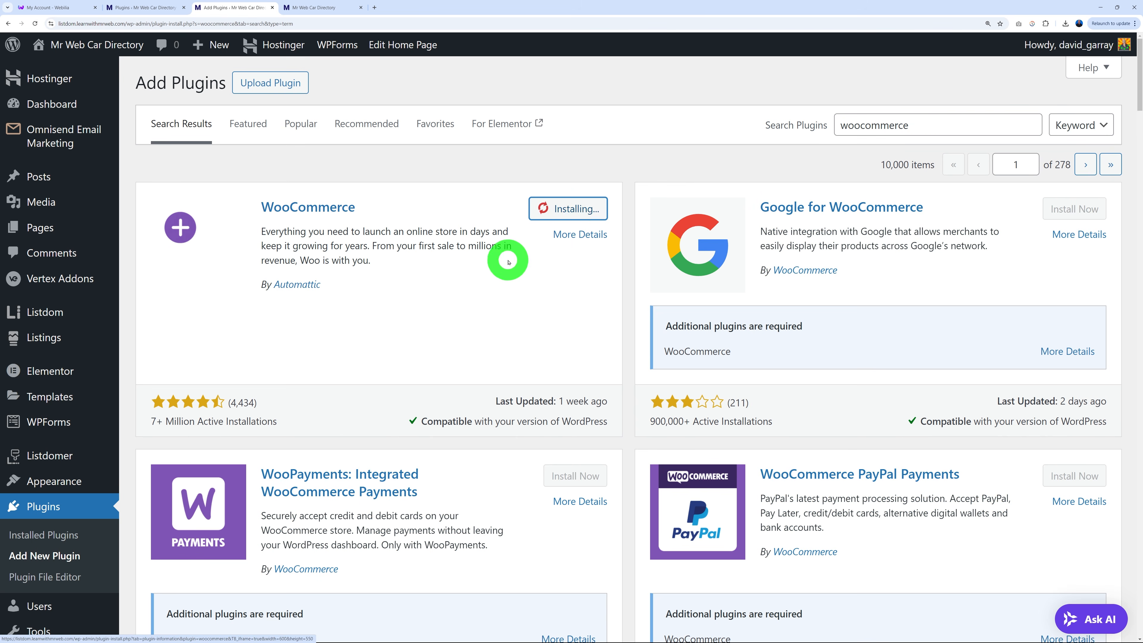
left_click(580, 209)
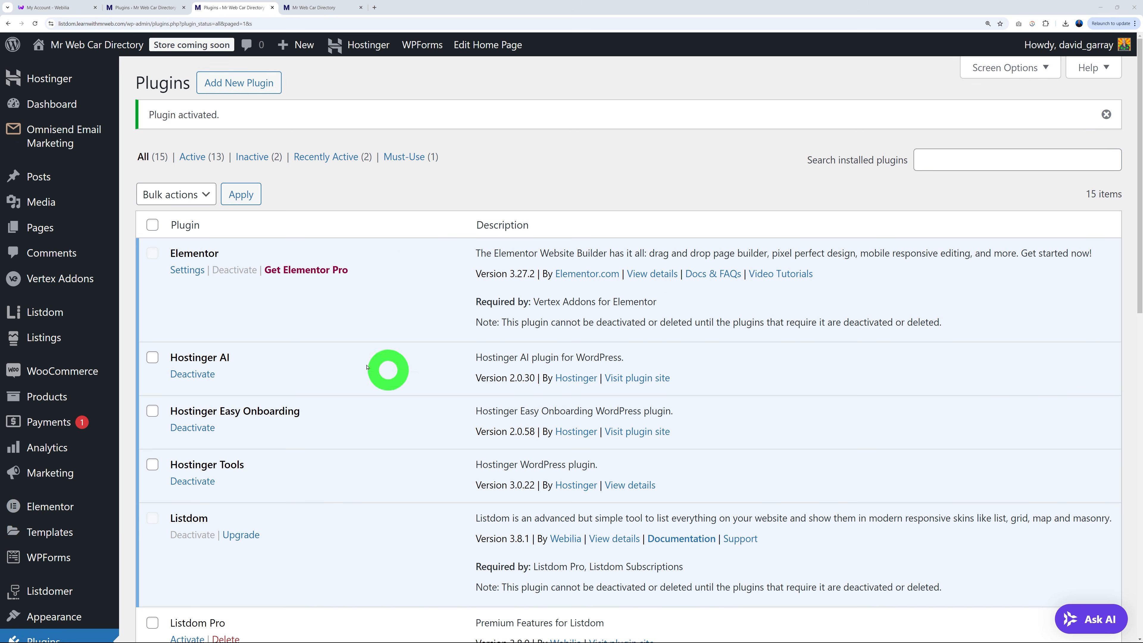
mouse_move(71, 376)
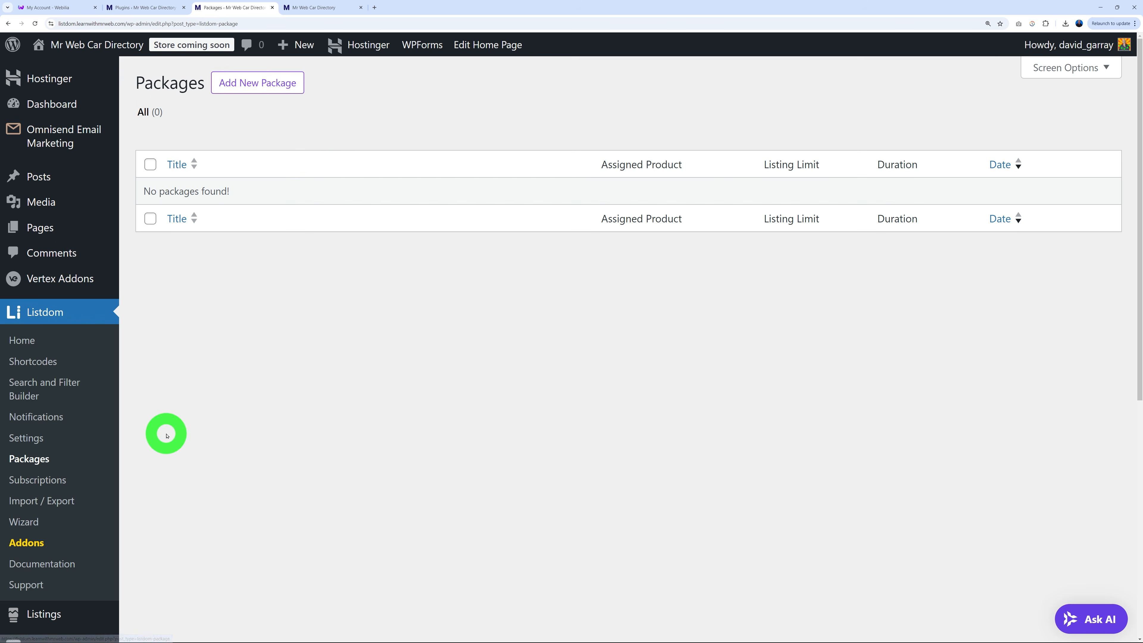
Start a new Listdom package and review its WooCommerce Product, Listing Limit and Subscription Duration settings.
left_click(266, 85)
left_click(673, 271)
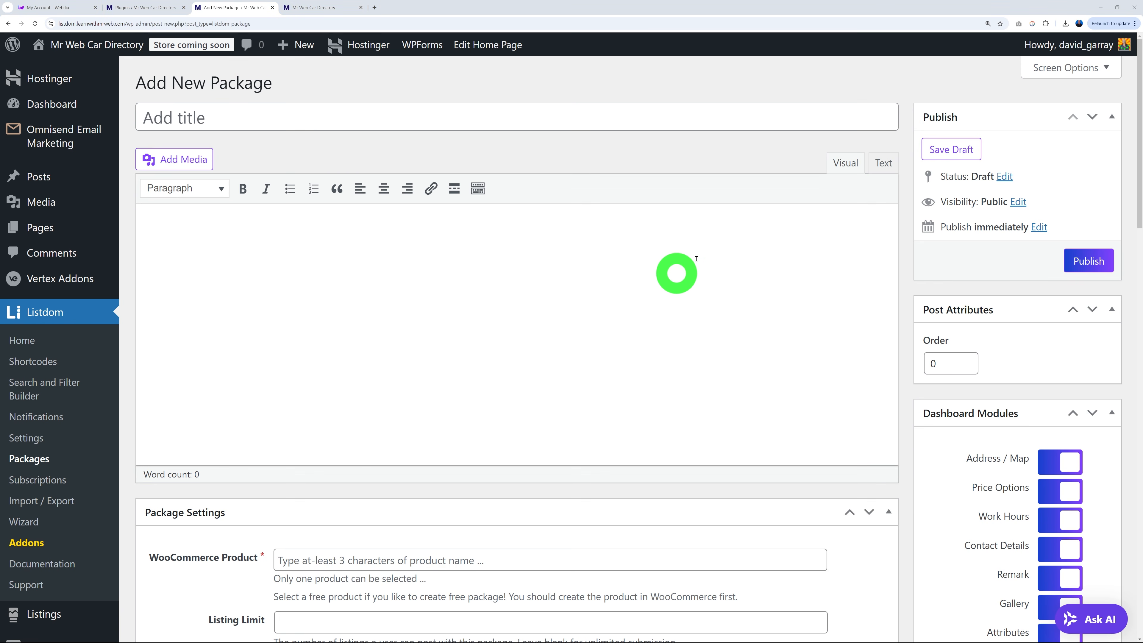
scroll(733, 365, "down", 5)
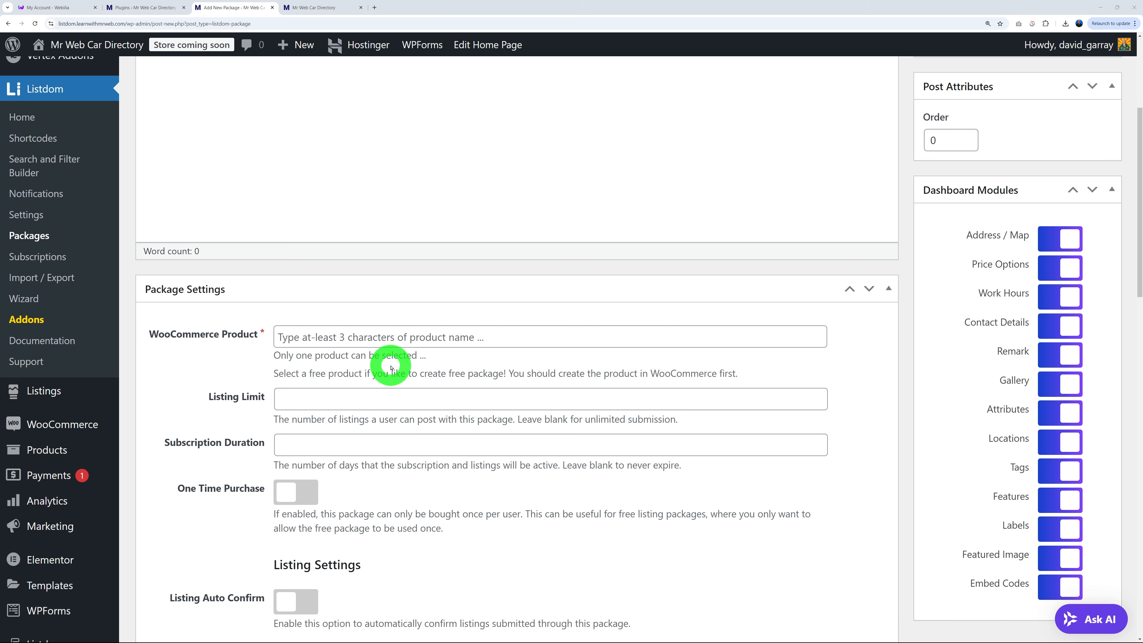
scroll(391, 367, "up", 1)
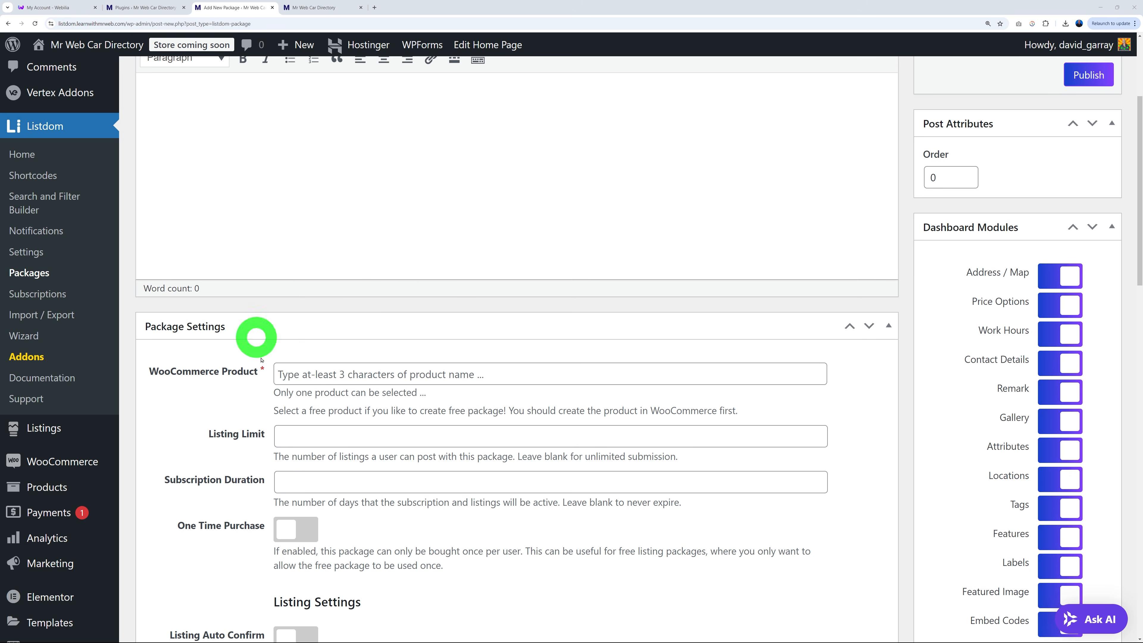
left_click(157, 9)
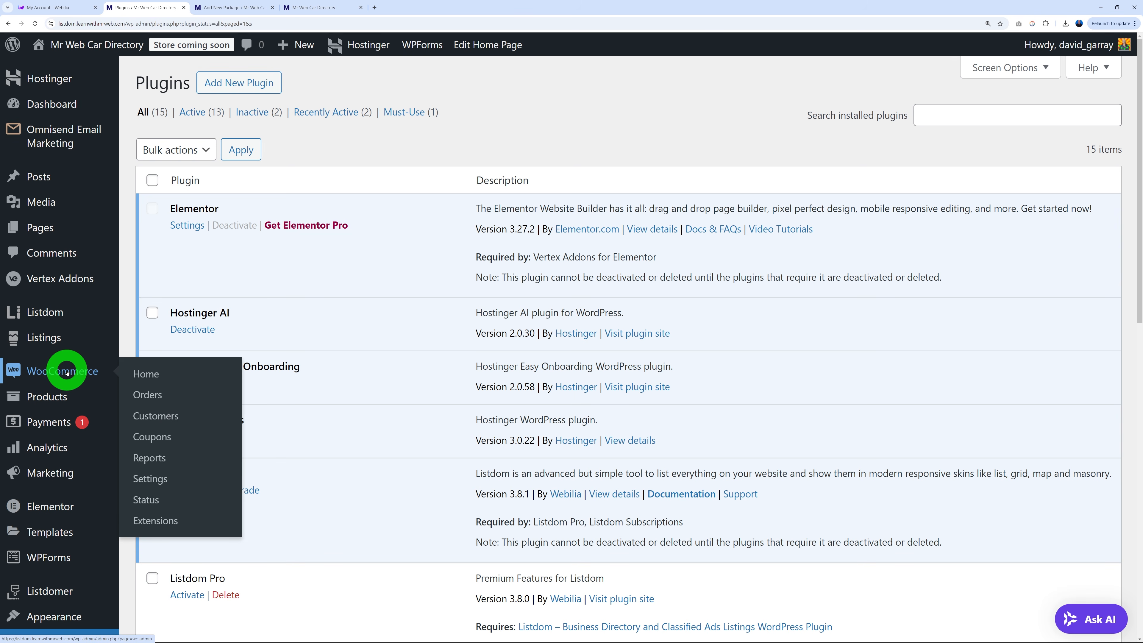
Create a new WooCommerce product named Starter and collapse the AI product creation panel.
mouse_move(41, 395)
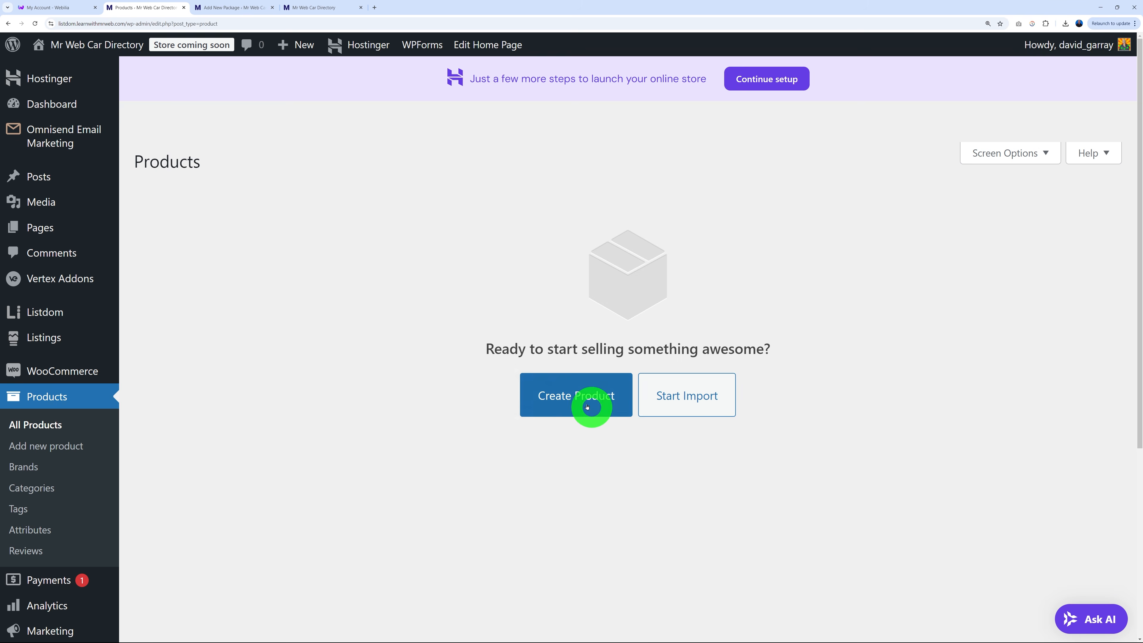
left_click(567, 407)
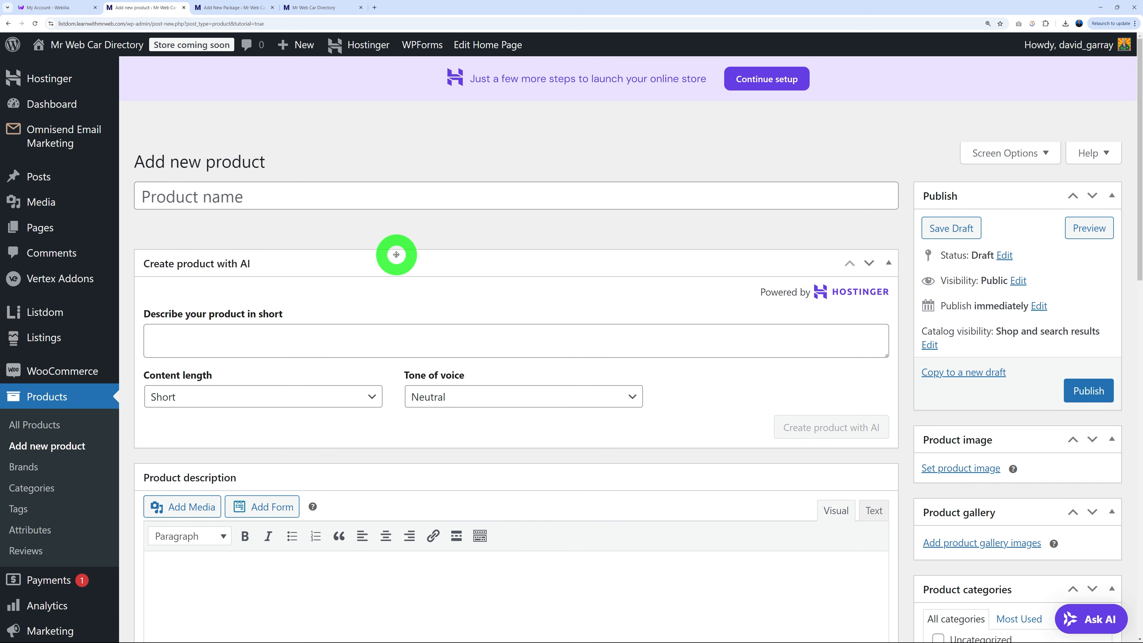
left_click(354, 201)
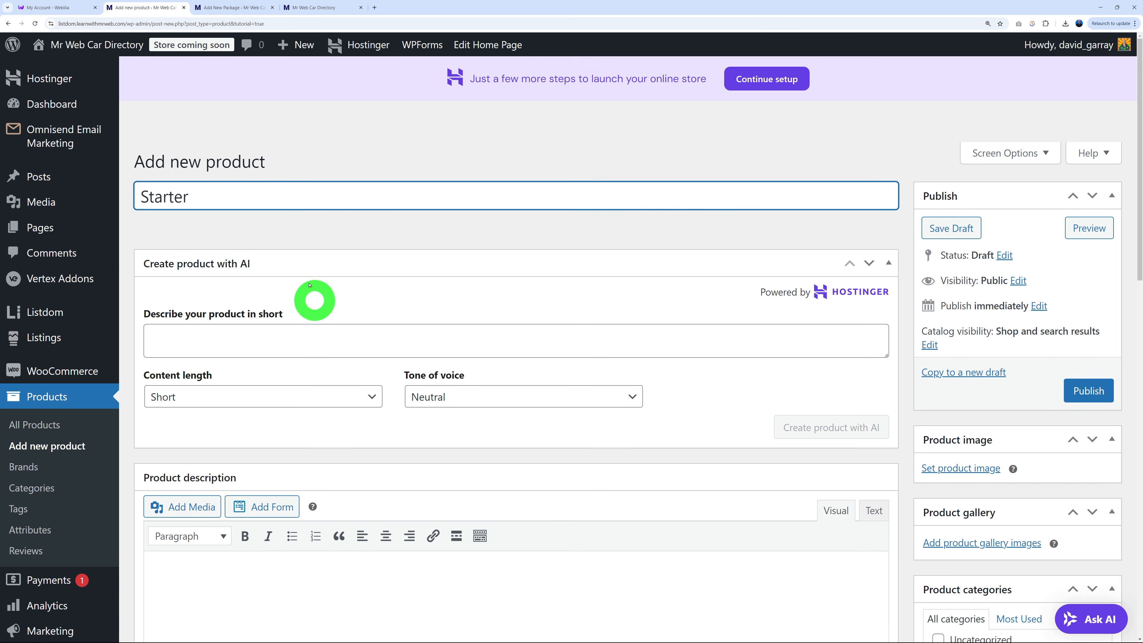
left_click(891, 266)
scroll(319, 388, "down", 1)
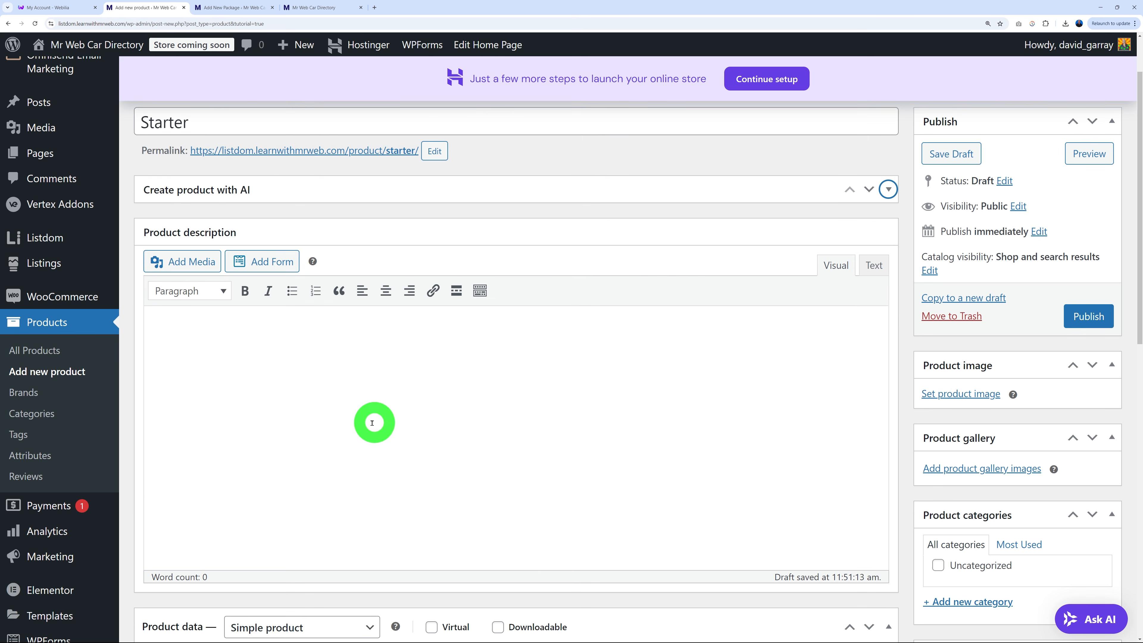
left_click(252, 7)
scroll(293, 297, "up", 5)
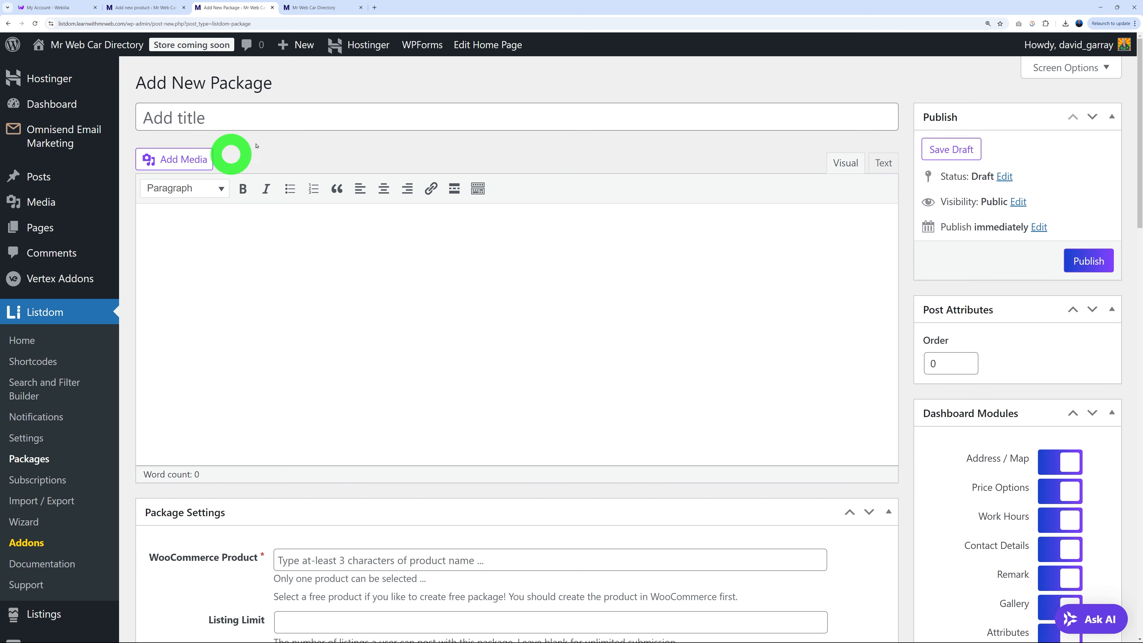
left_click(135, 7)
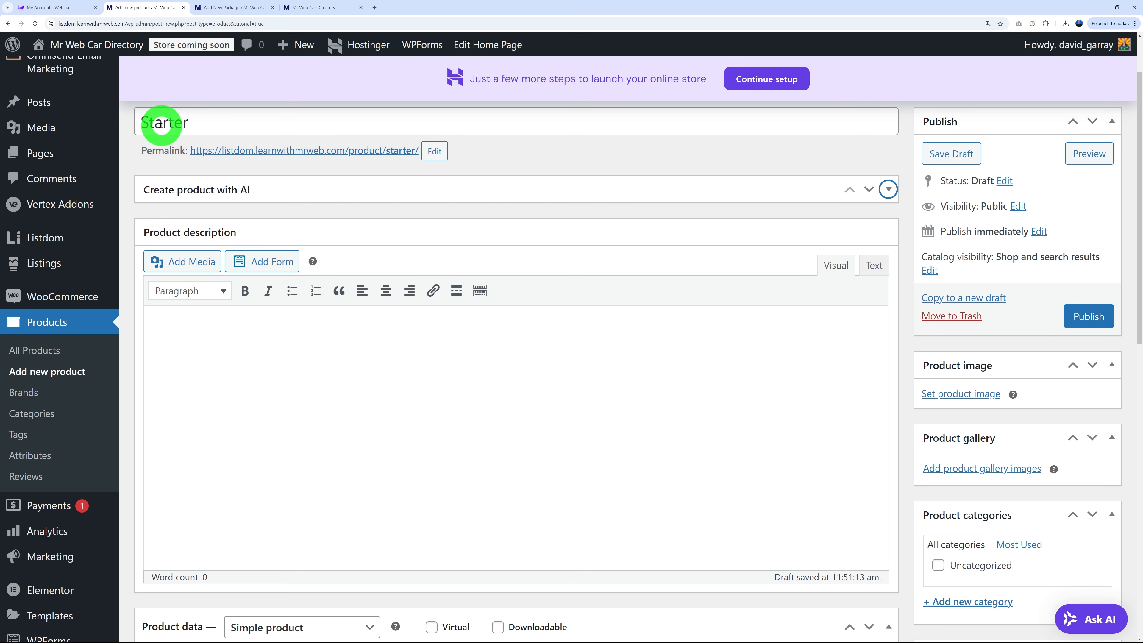
Set the Starter product's regular price to 99 and publish it.
scroll(626, 459, "down", 4)
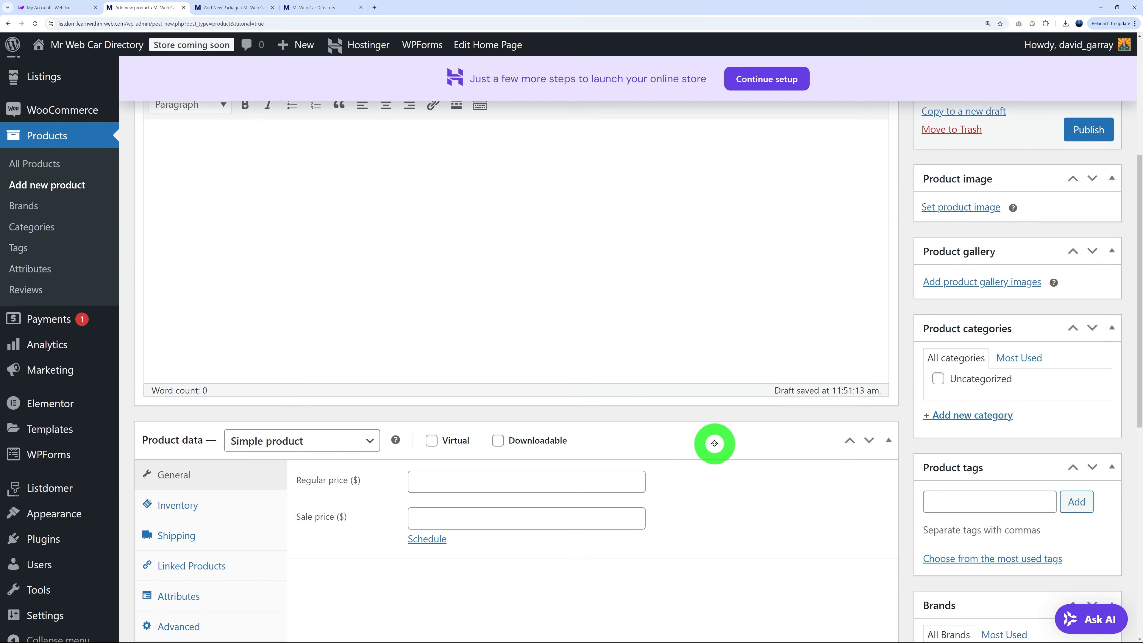
scroll(715, 443, "down", 2)
left_click(456, 416)
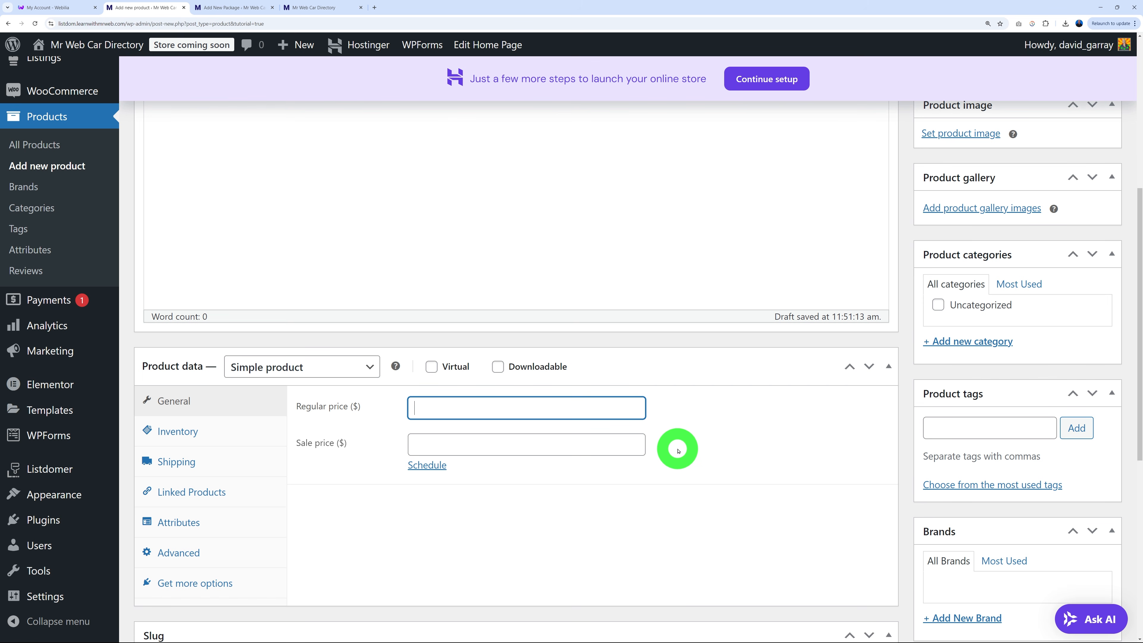
left_click(715, 446)
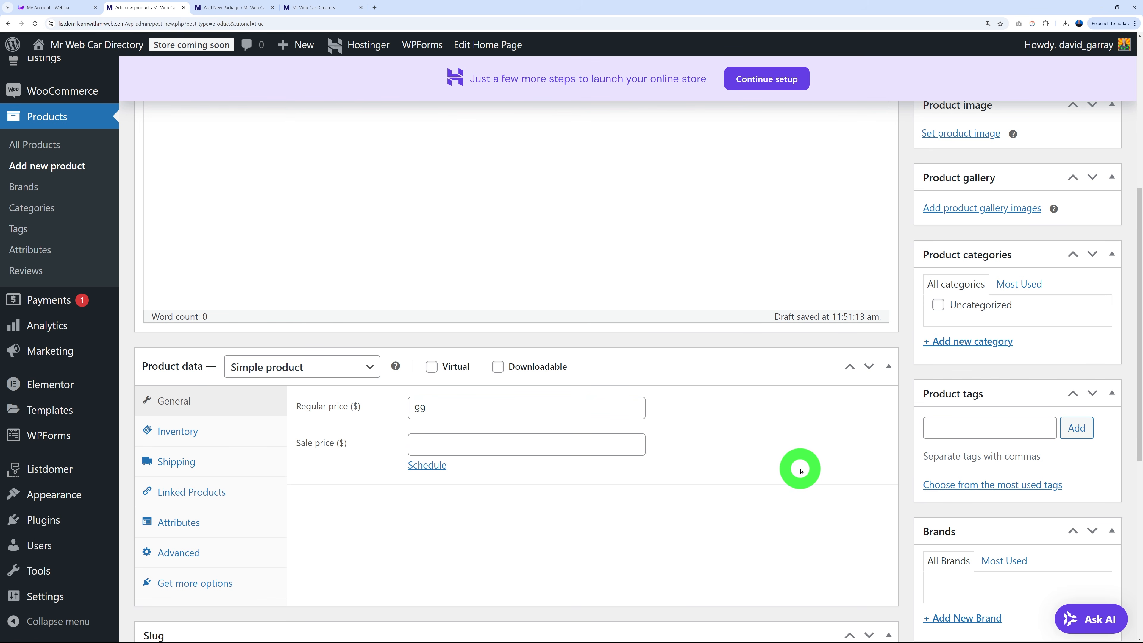
scroll(800, 469, "up", 6)
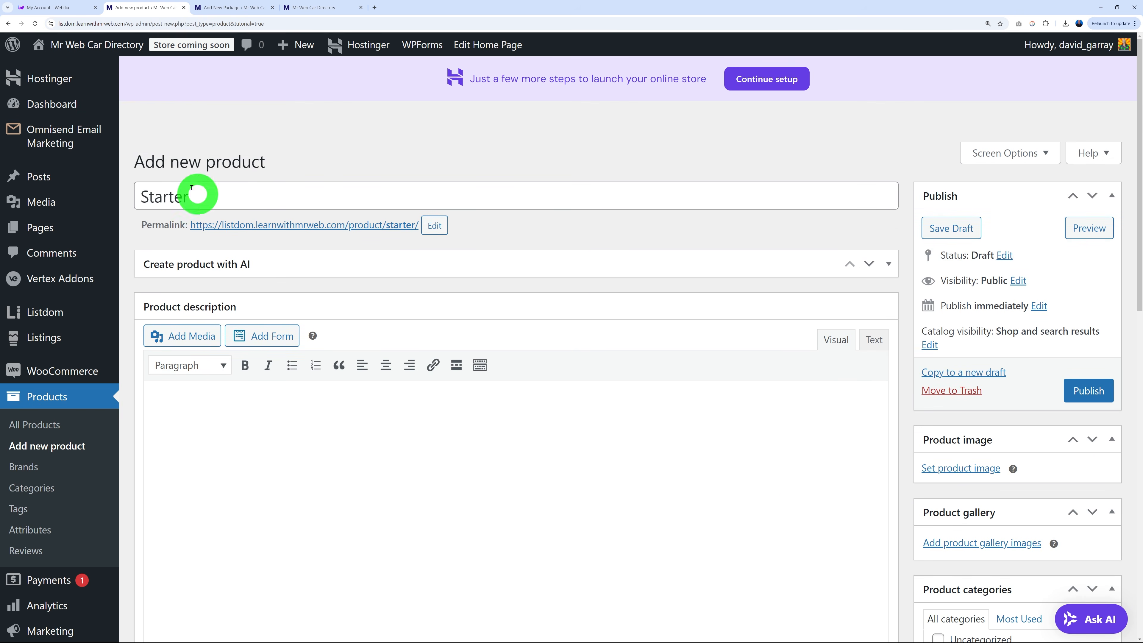
scroll(473, 360, "down", 6)
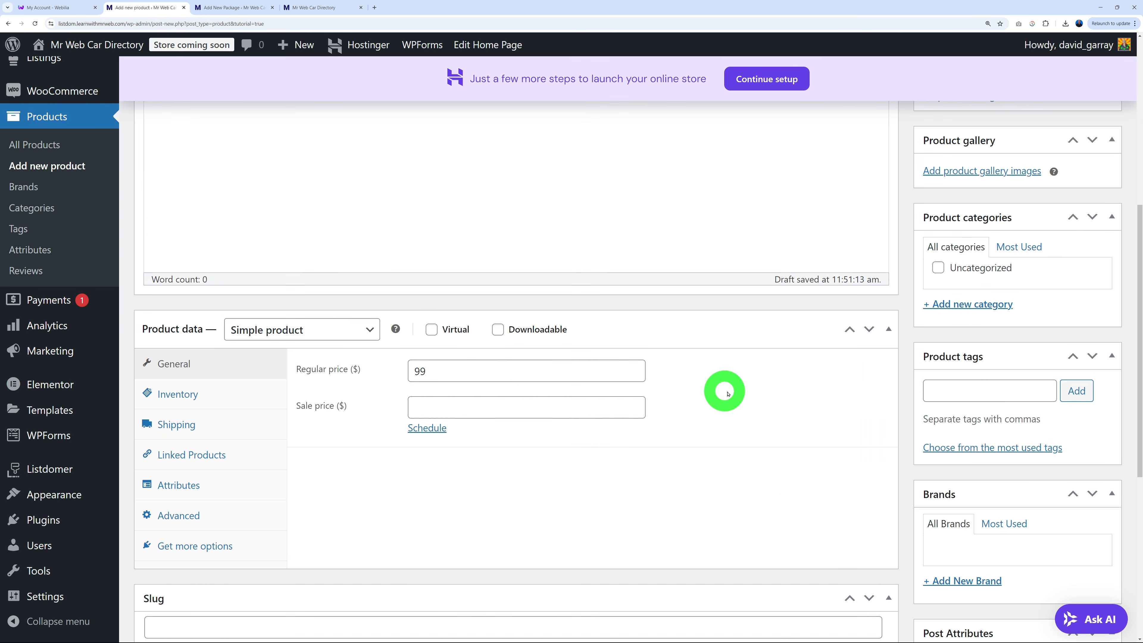
scroll(729, 392, "up", 3)
left_click(1094, 245)
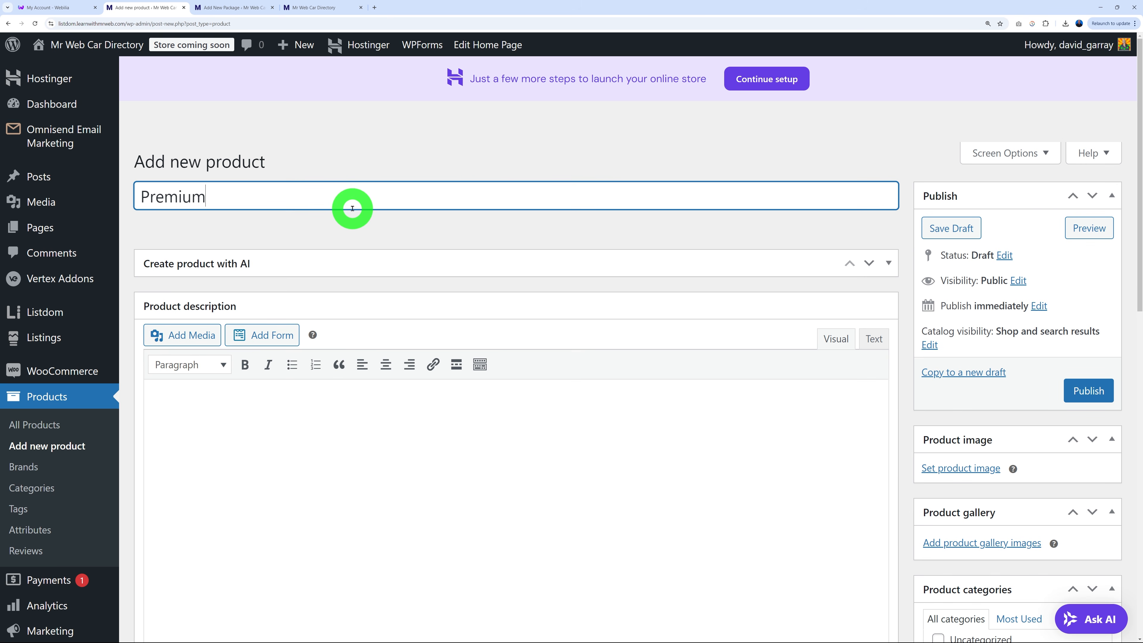
Set the Premium product's regular price to 299 and publish it.
scroll(352, 208, "down", 5)
left_click(482, 480)
type("299")
left_click(1090, 131)
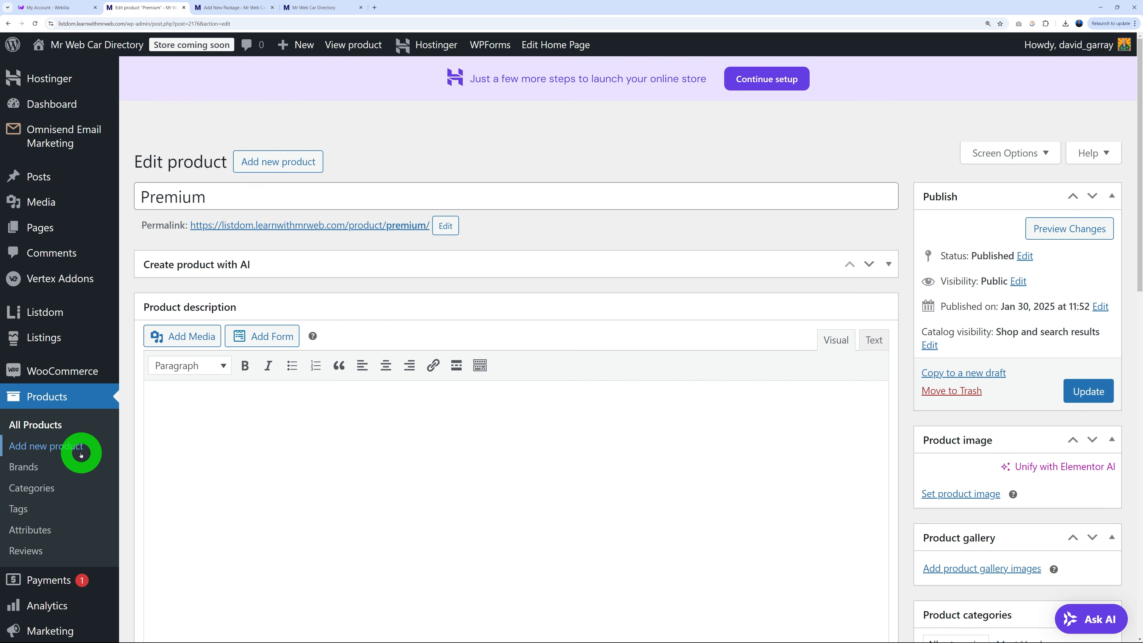
Create a product named Unlimited with regular price 499 and publish it.
left_click(282, 193)
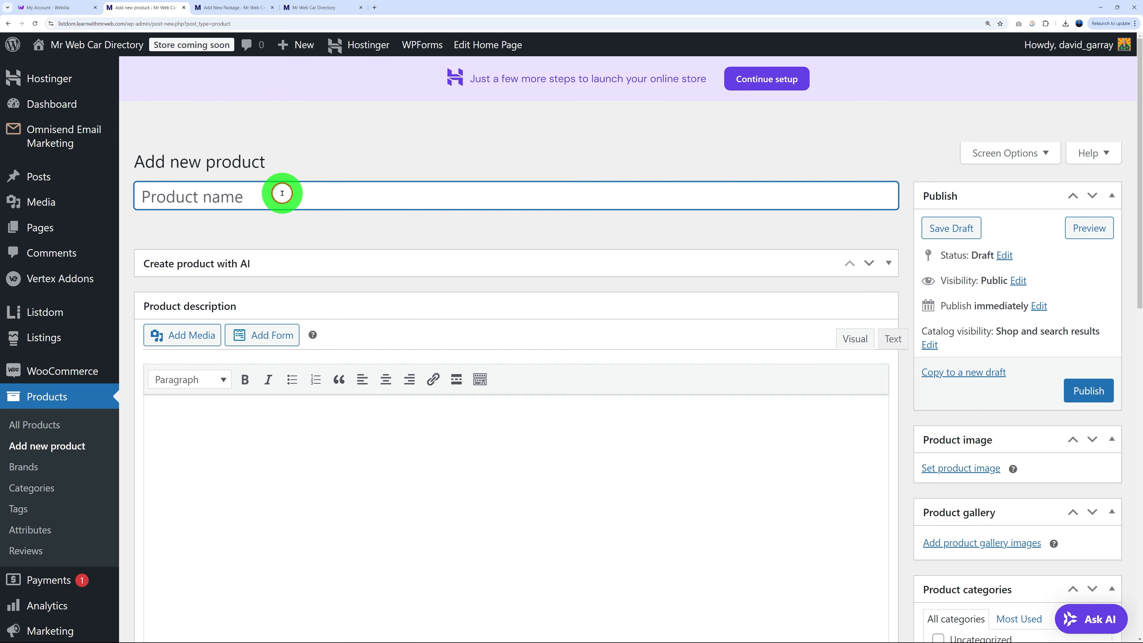
type("Unlimited")
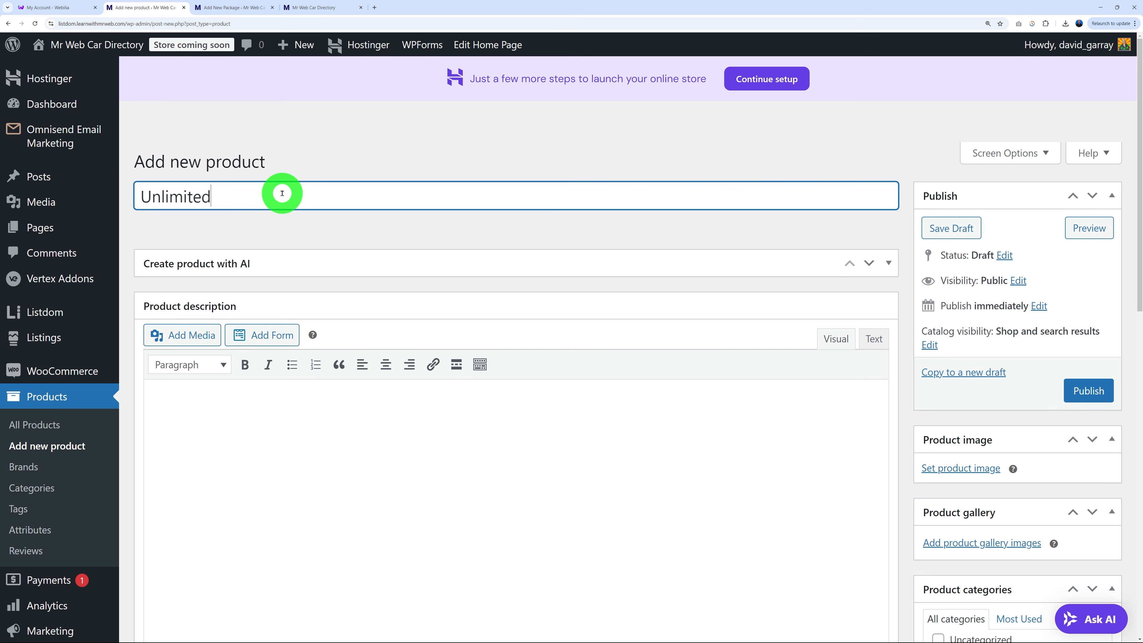
scroll(451, 332, "down", 7)
left_click(477, 365)
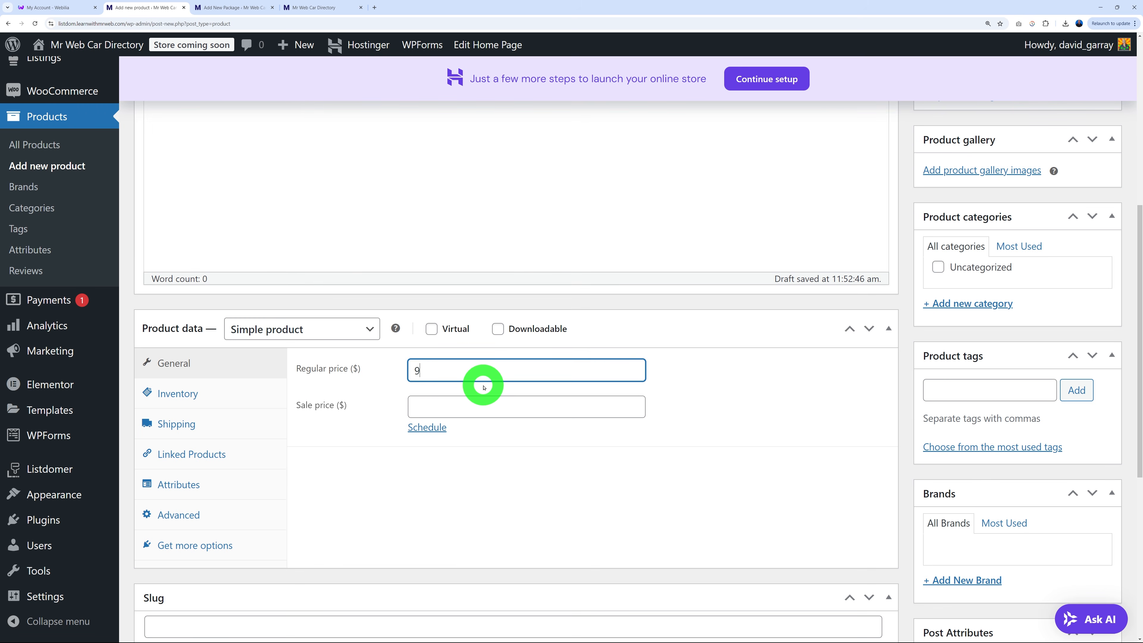
type("499")
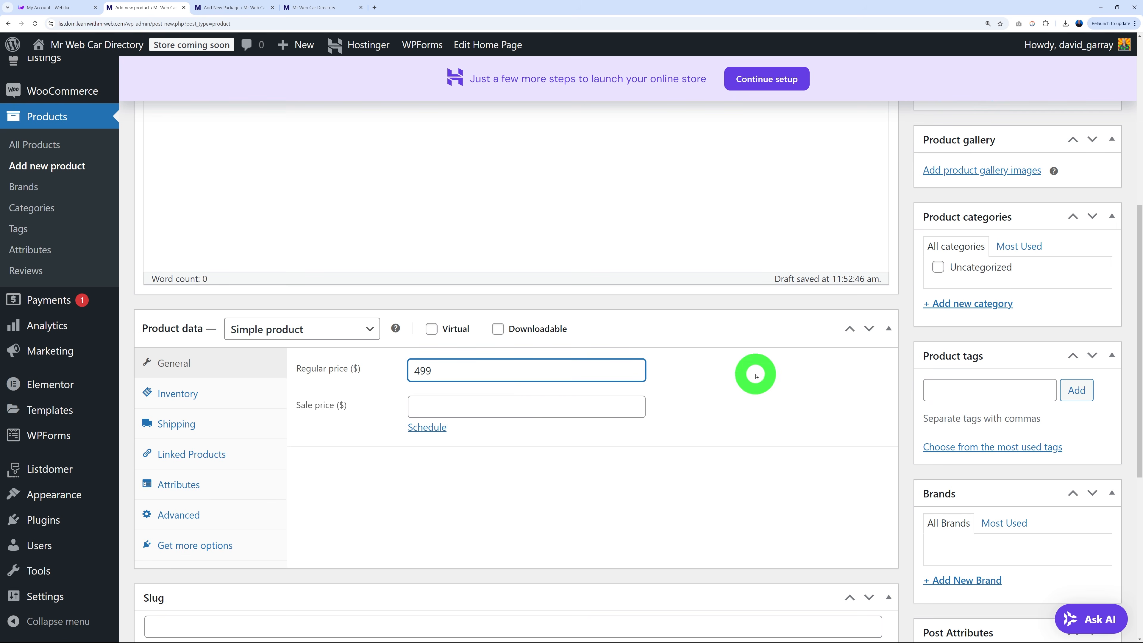
scroll(756, 373, "up", 3)
left_click(1100, 204)
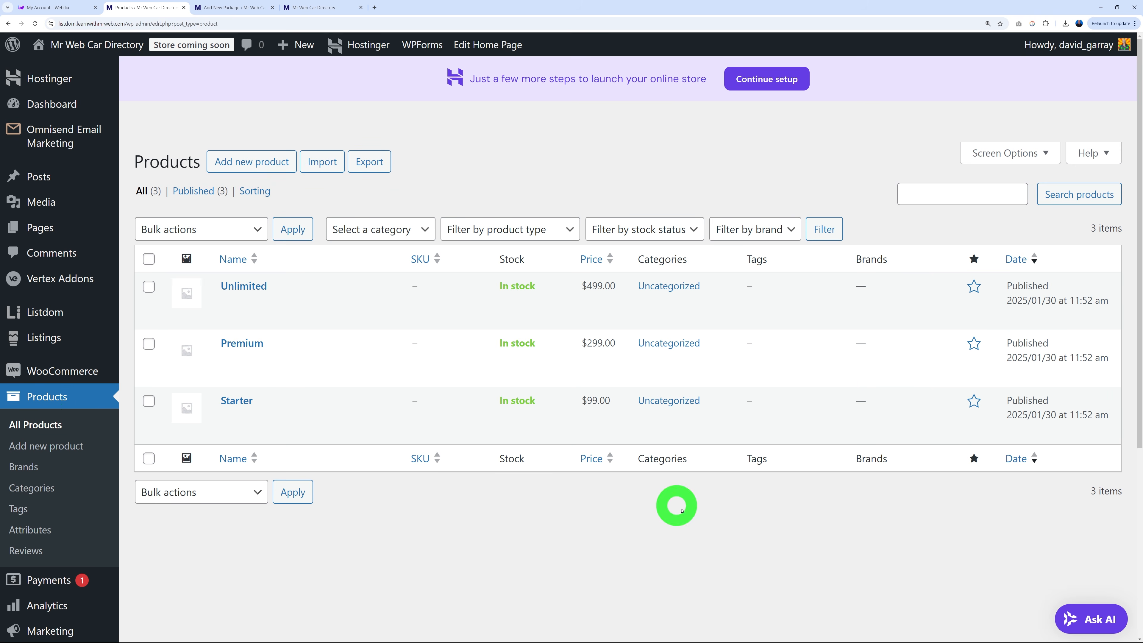
mouse_move(276, 418)
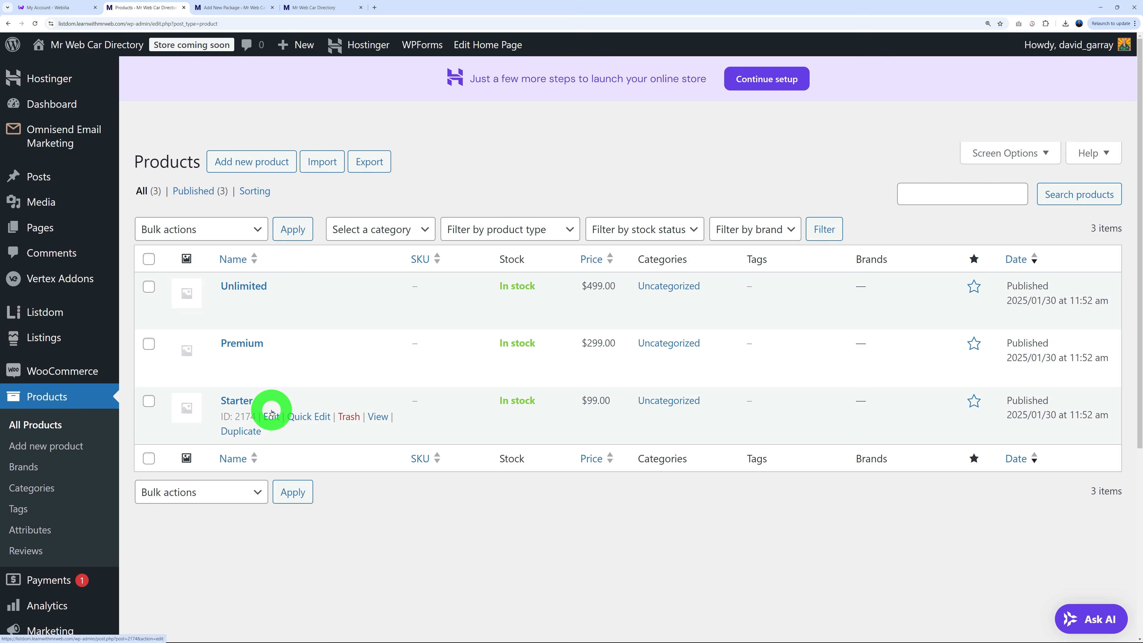
mouse_move(292, 305)
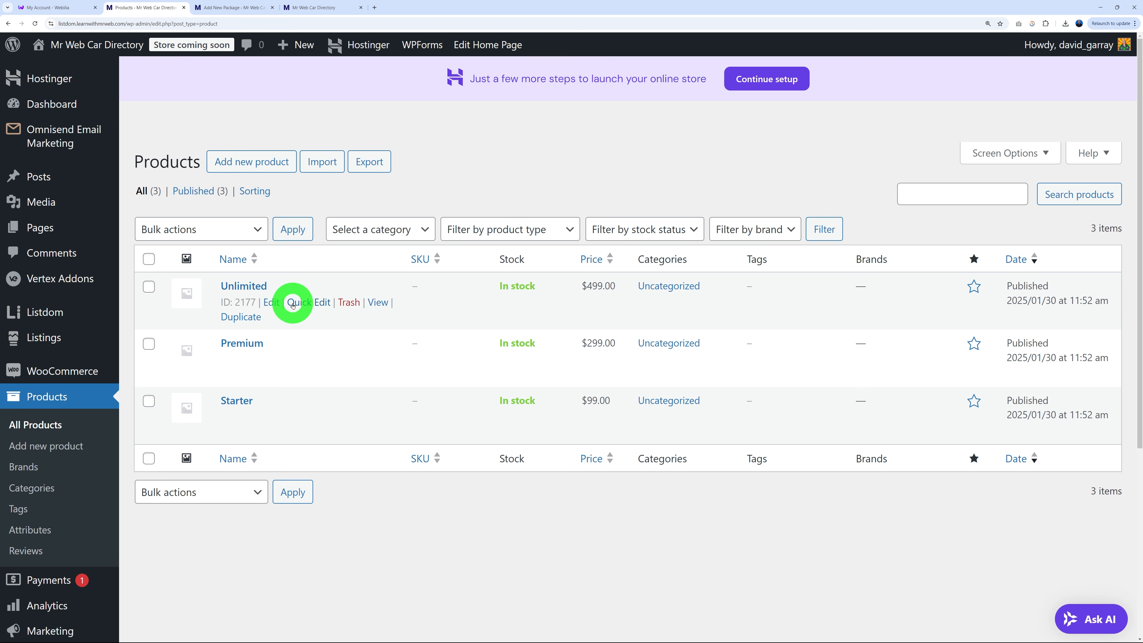
Back in the package editor, enter Starter as the new Listdom package's title.
left_click(245, 9)
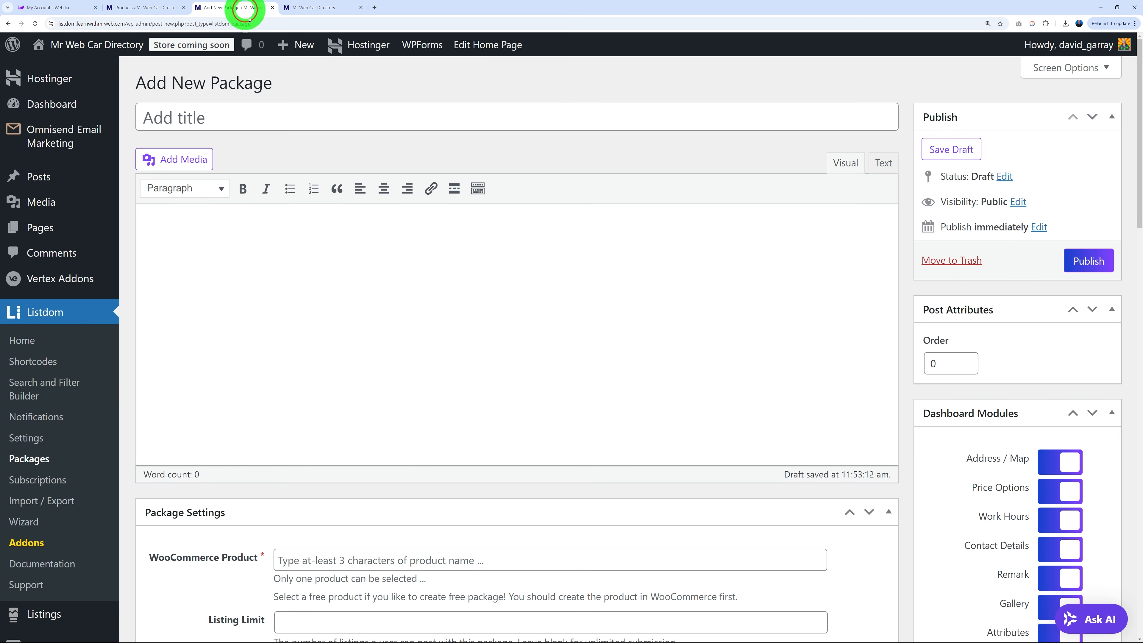
left_click(312, 122)
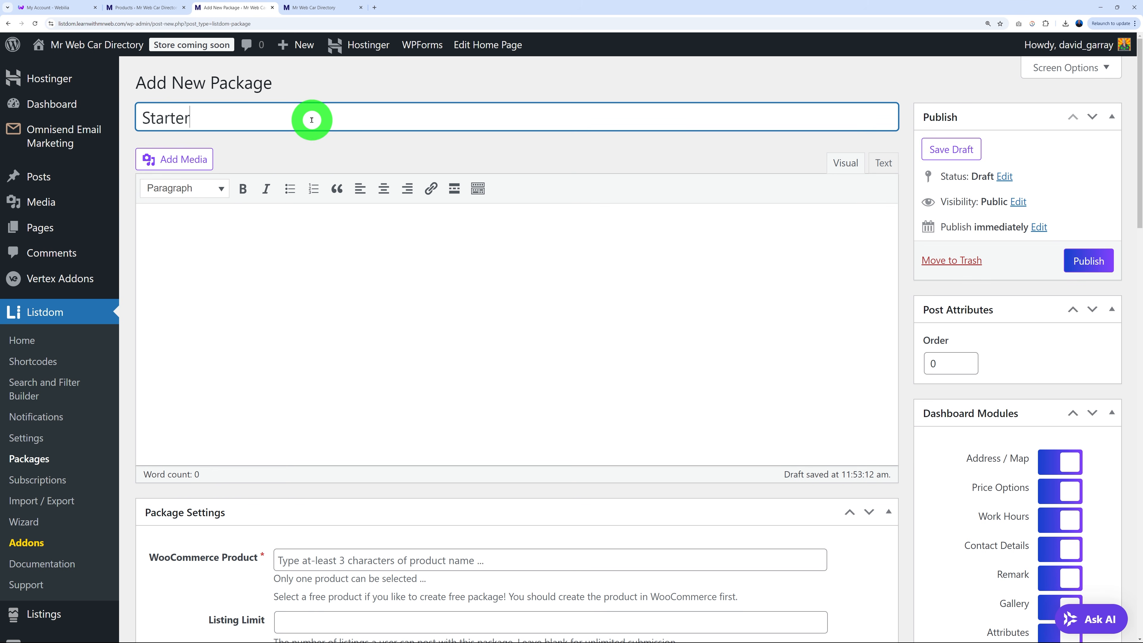
left_click(313, 245)
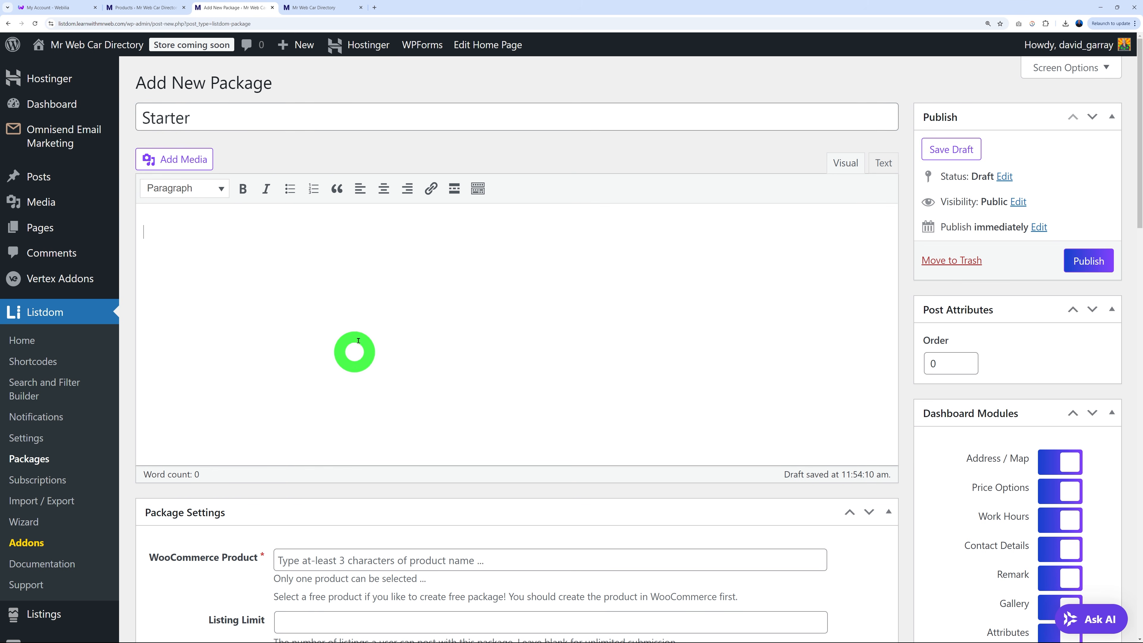
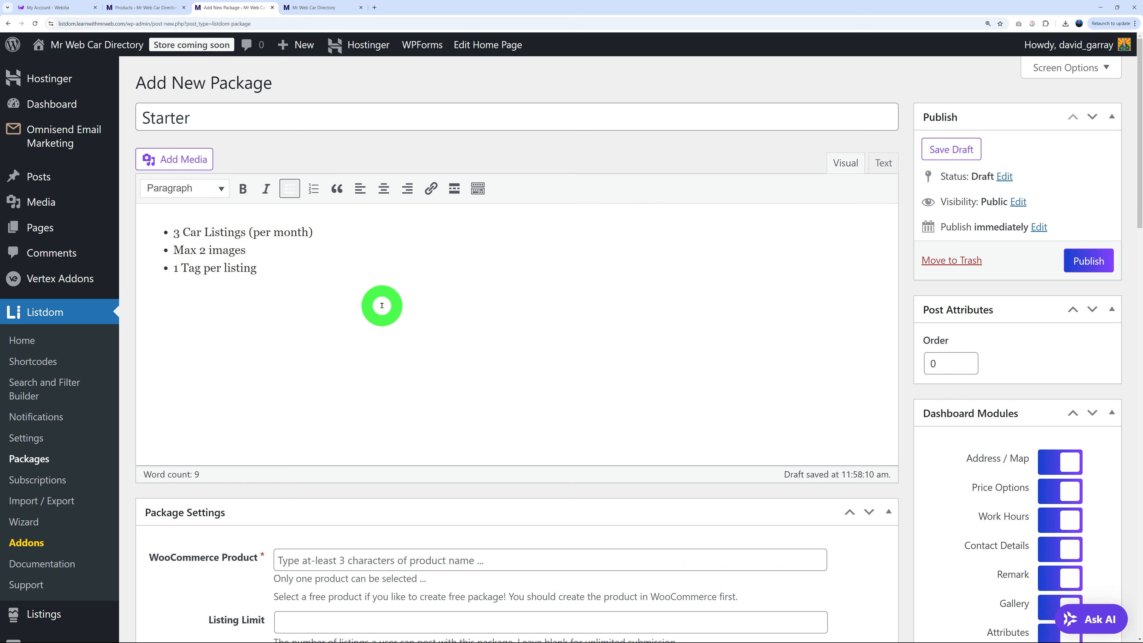
Link the Starter WooCommerce product to the package.
scroll(608, 366, "down", 5)
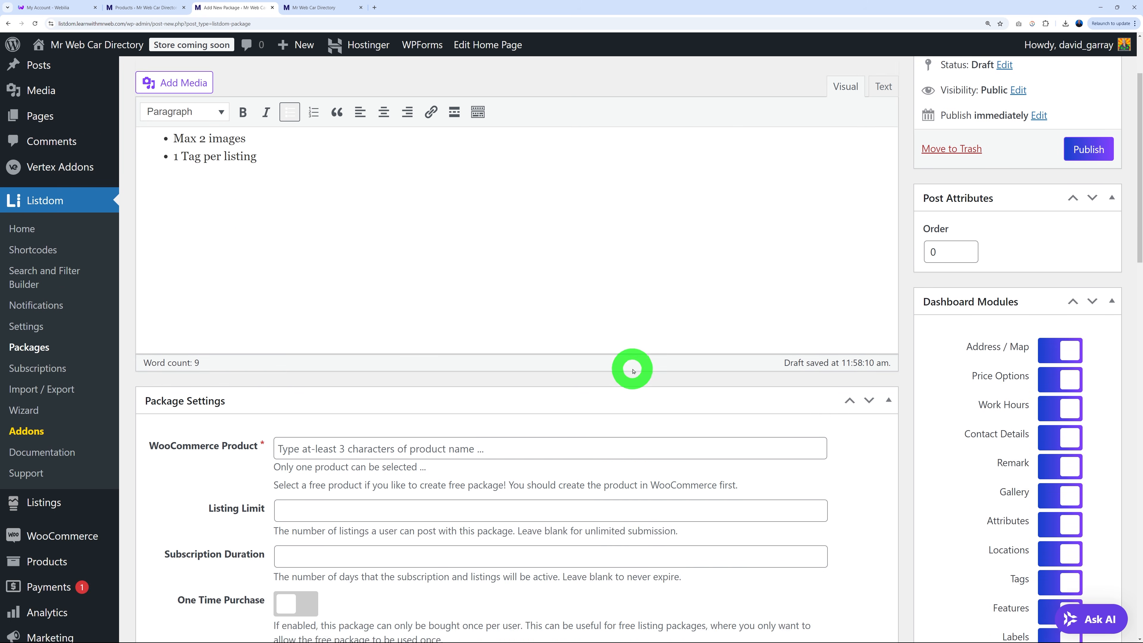
left_click(358, 341)
type("star")
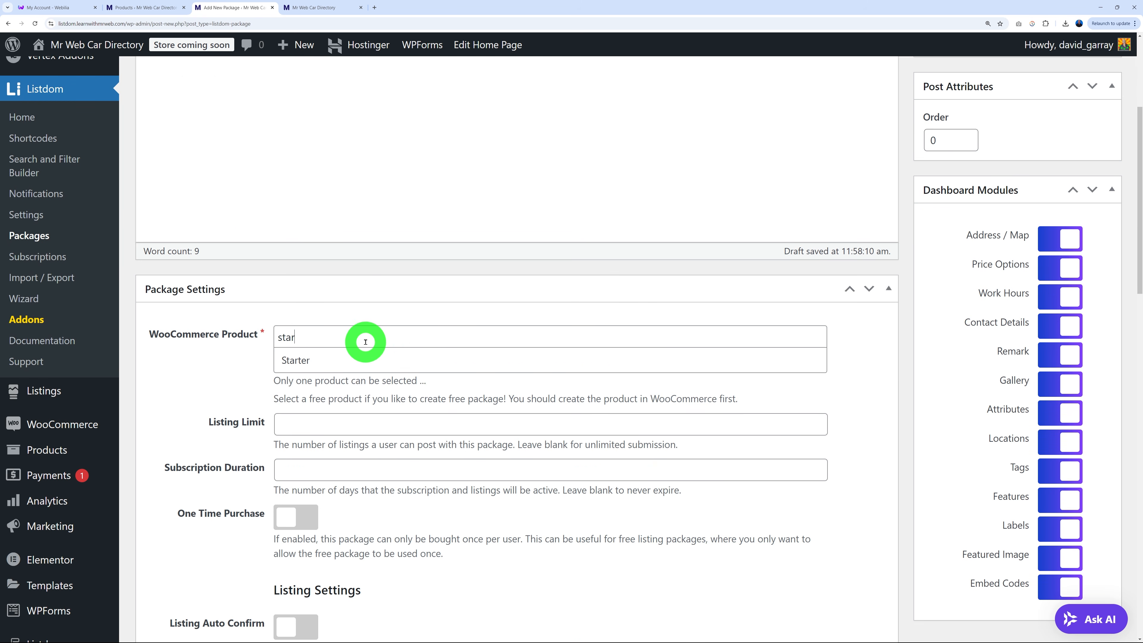
left_click(296, 363)
Set the listing limit to 3 and the subscription duration to 30 days.
scroll(203, 407, "down", 1)
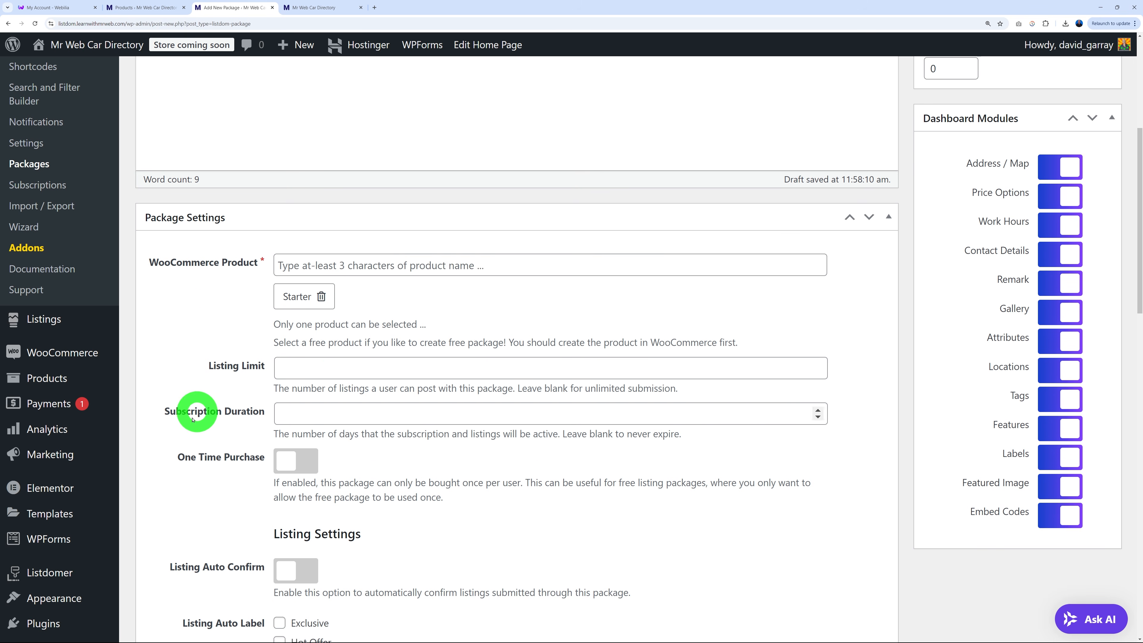
scroll(263, 389, "up", 5)
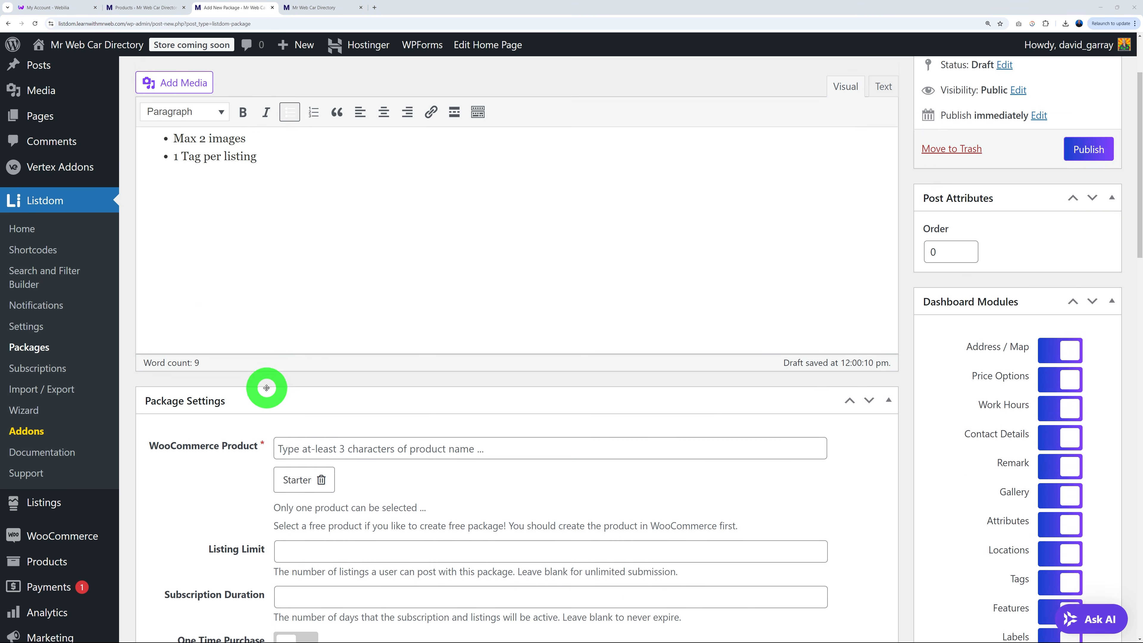
scroll(308, 263, "down", 5)
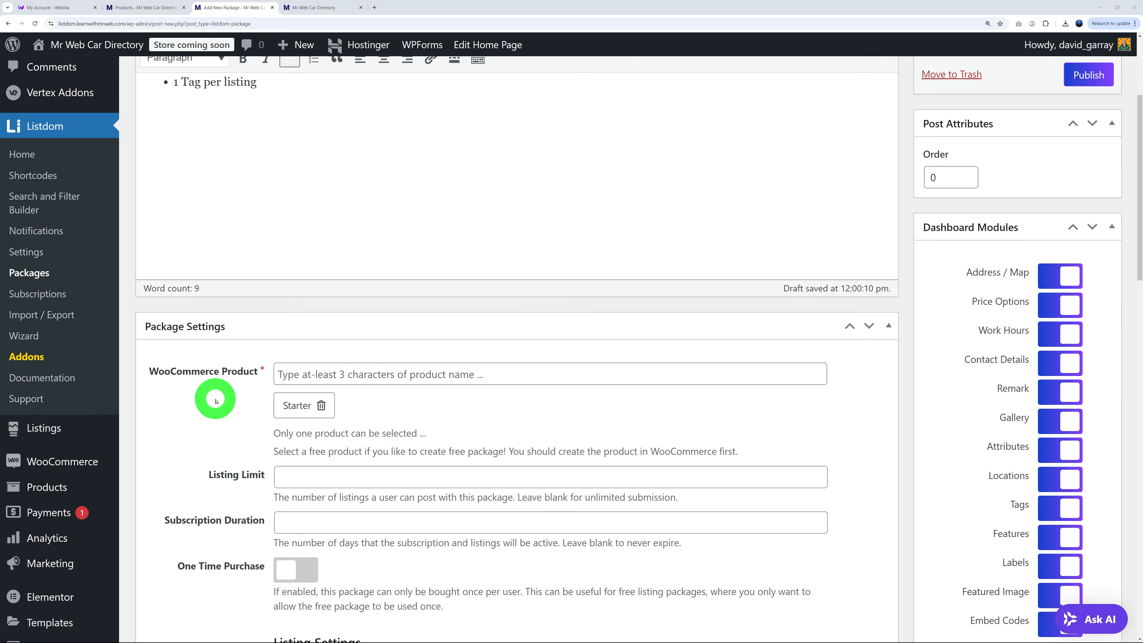
left_click(313, 405)
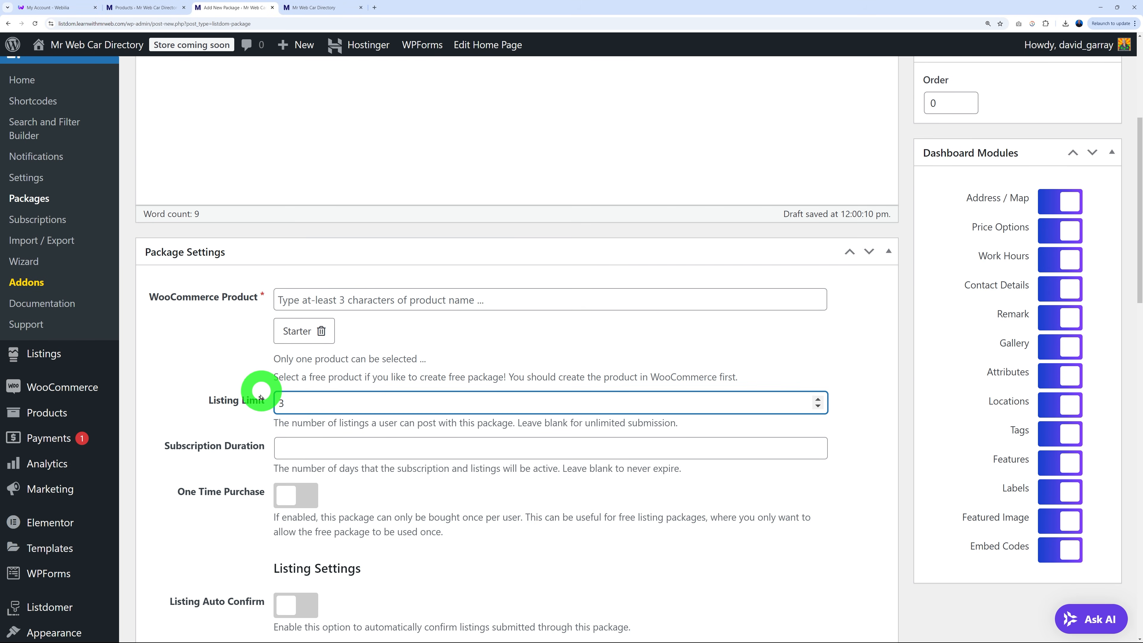
left_click(283, 448)
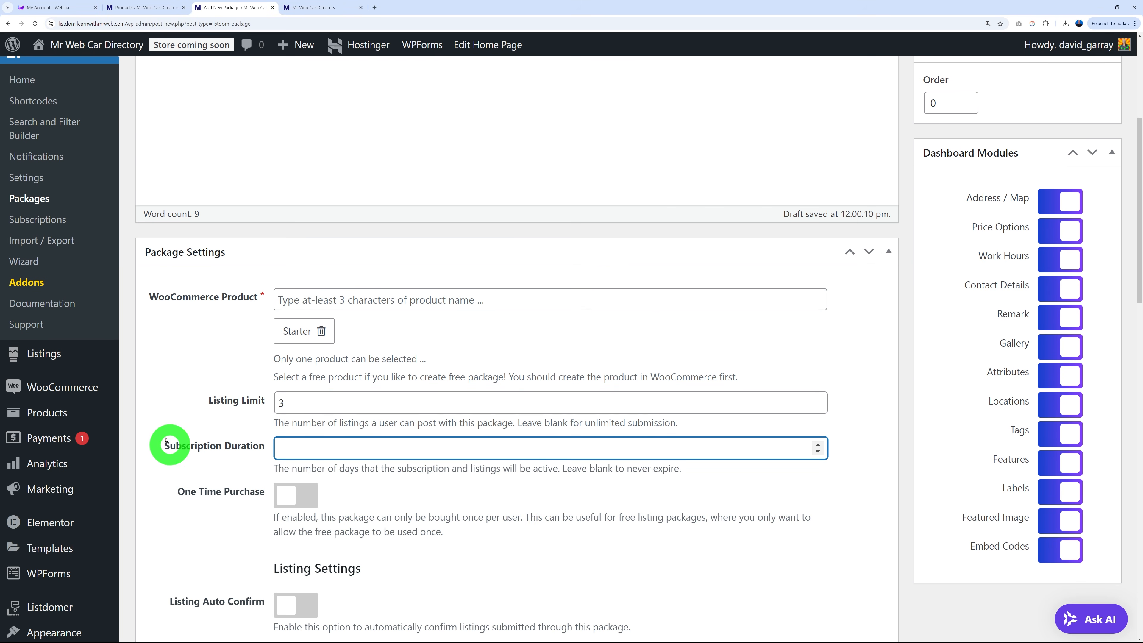
left_click(173, 429)
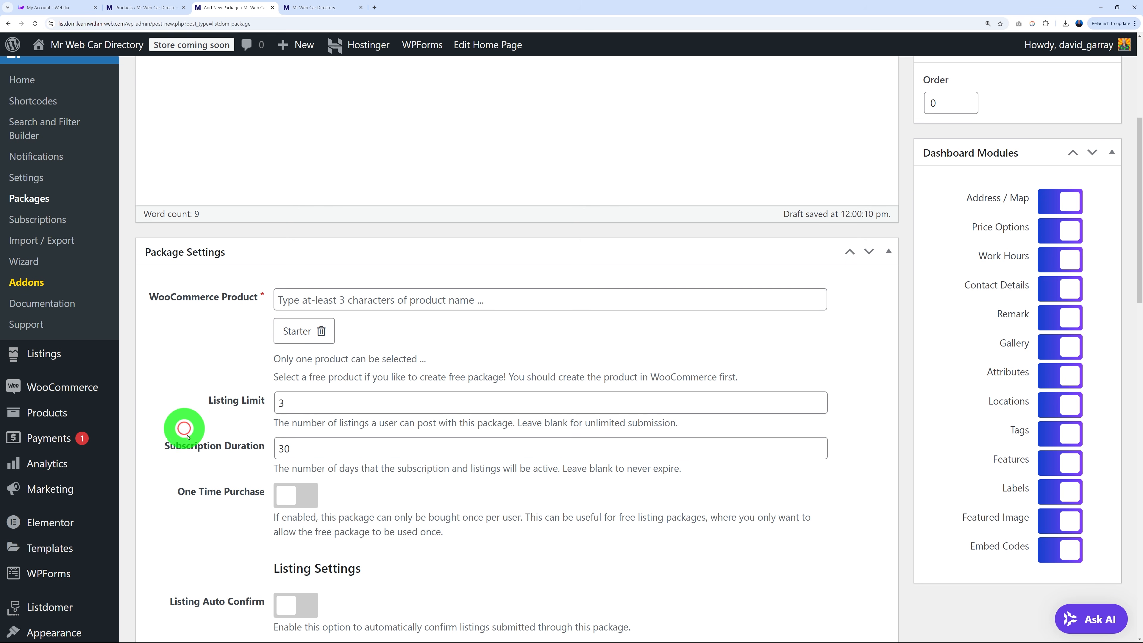
scroll(493, 493, "down", 1)
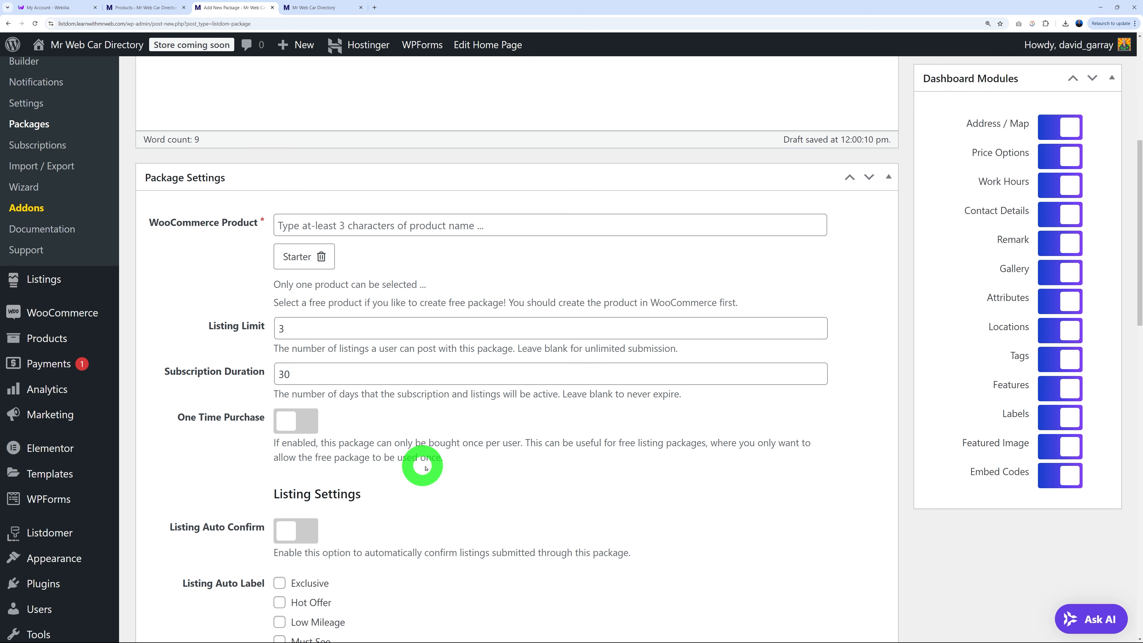
scroll(603, 458, "down", 3)
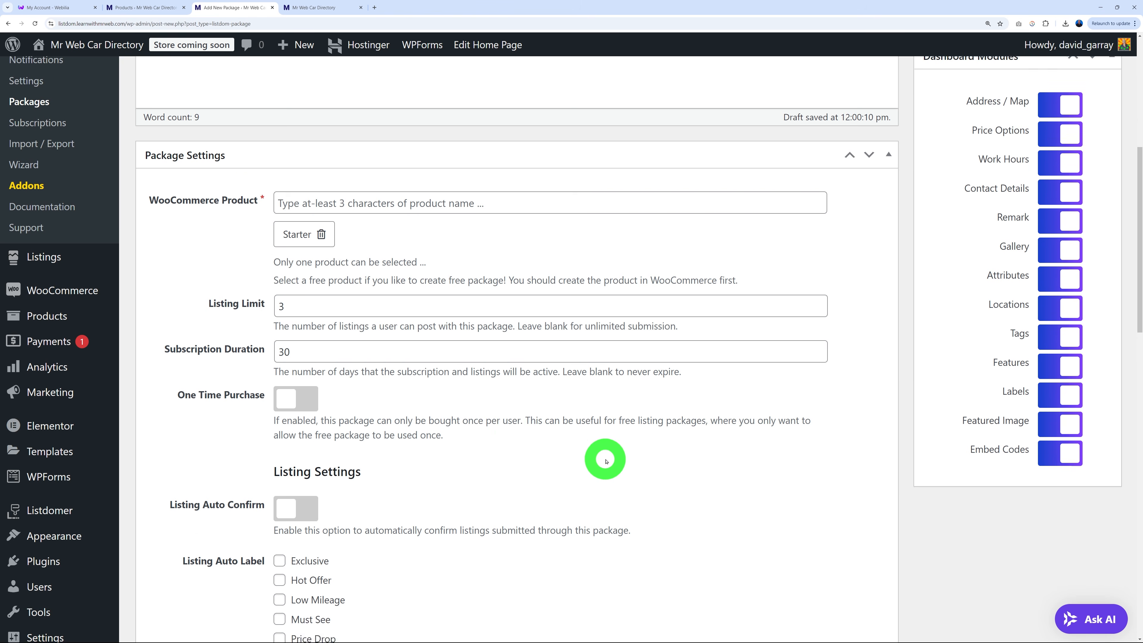
scroll(606, 456, "down", 1)
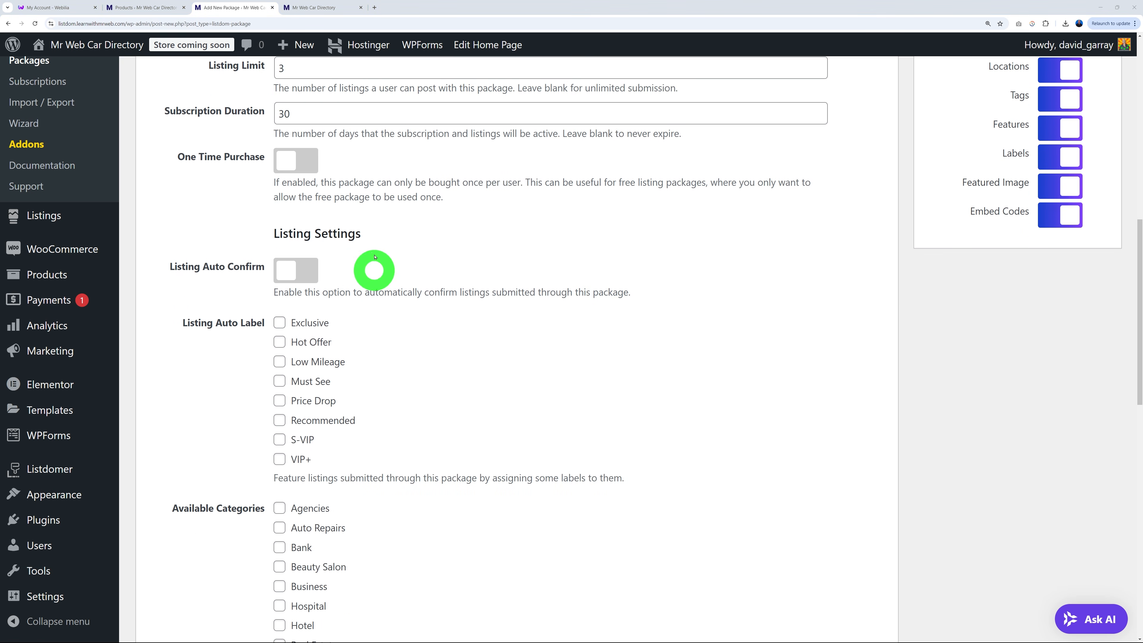
Turn on Listing Auto Confirm for the Starter package.
left_click(298, 269)
scroll(581, 345, "down", 1)
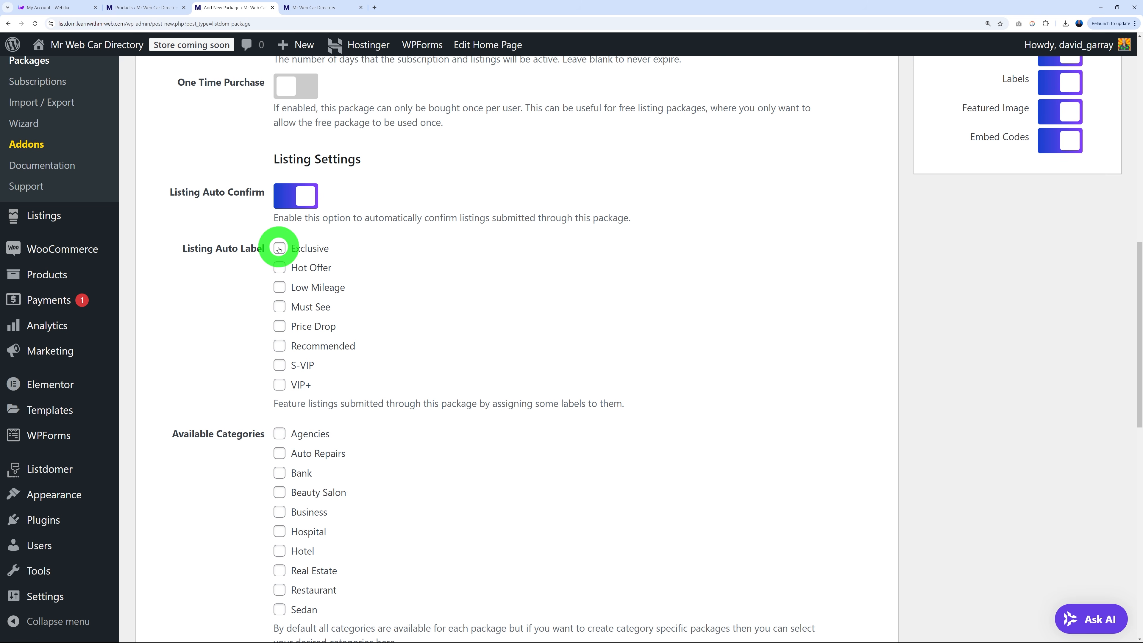
scroll(572, 324, "down", 2)
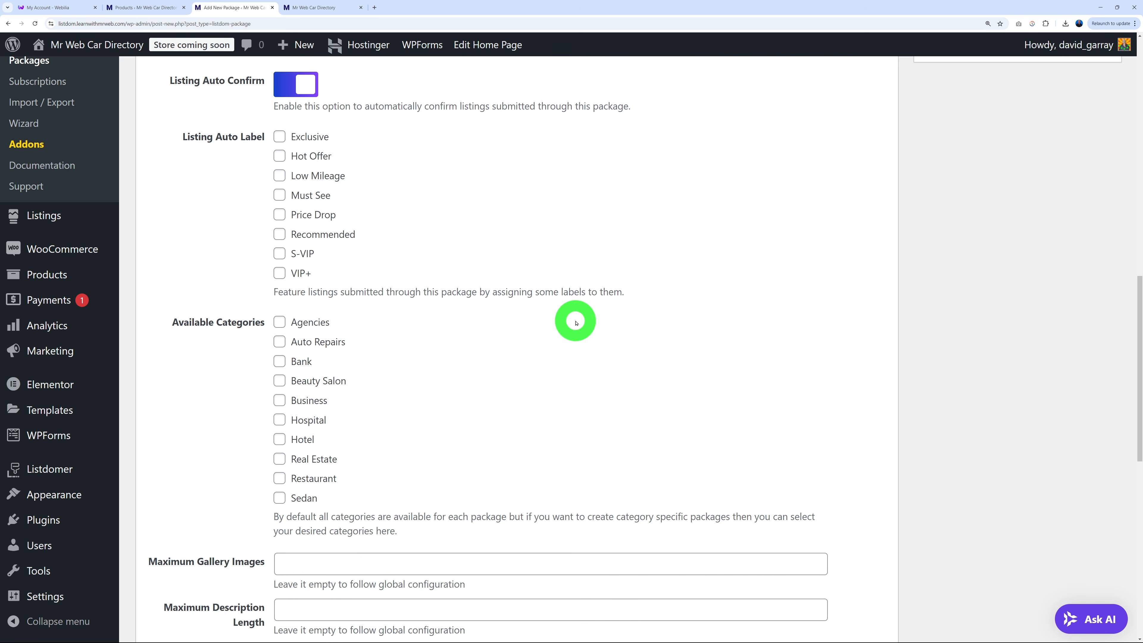
scroll(569, 319, "down", 2)
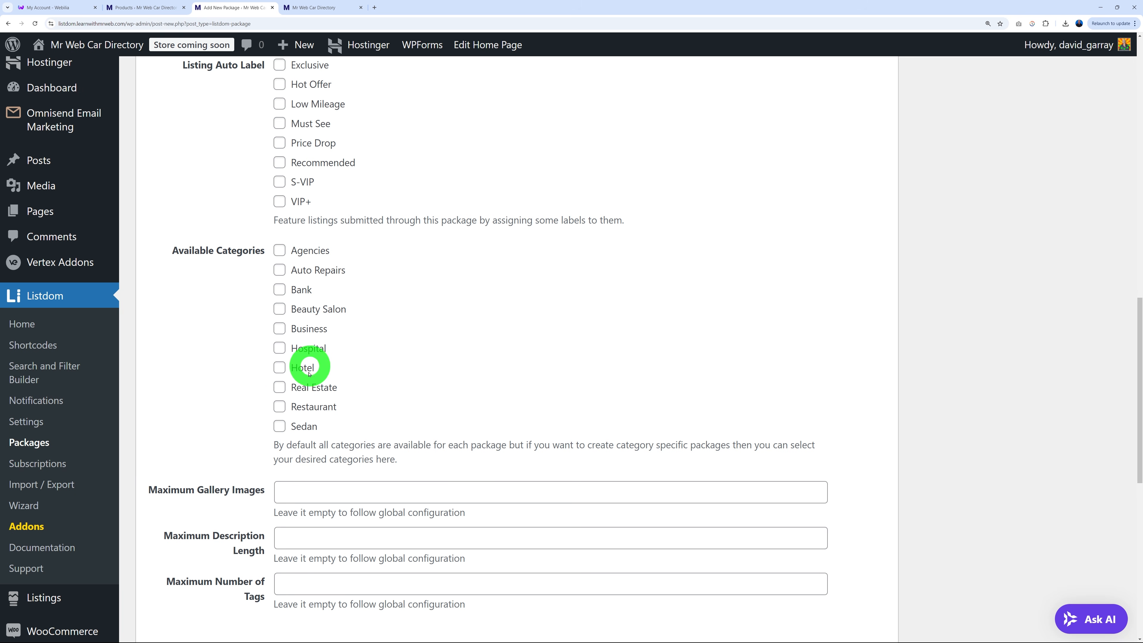
scroll(468, 405, "down", 1)
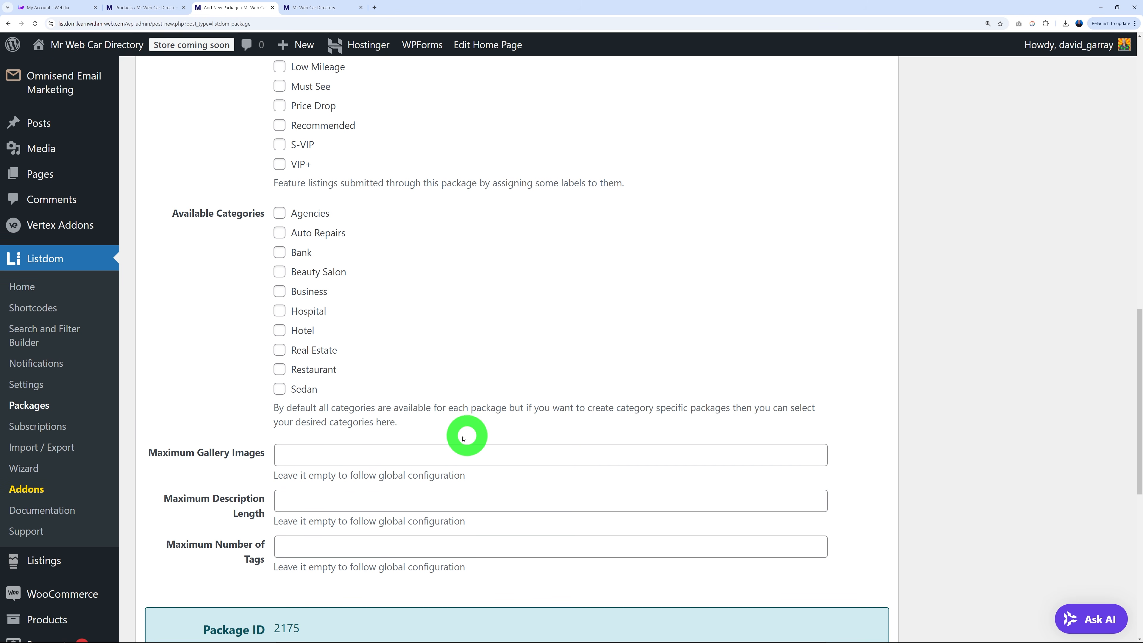
scroll(658, 307, "down", 1)
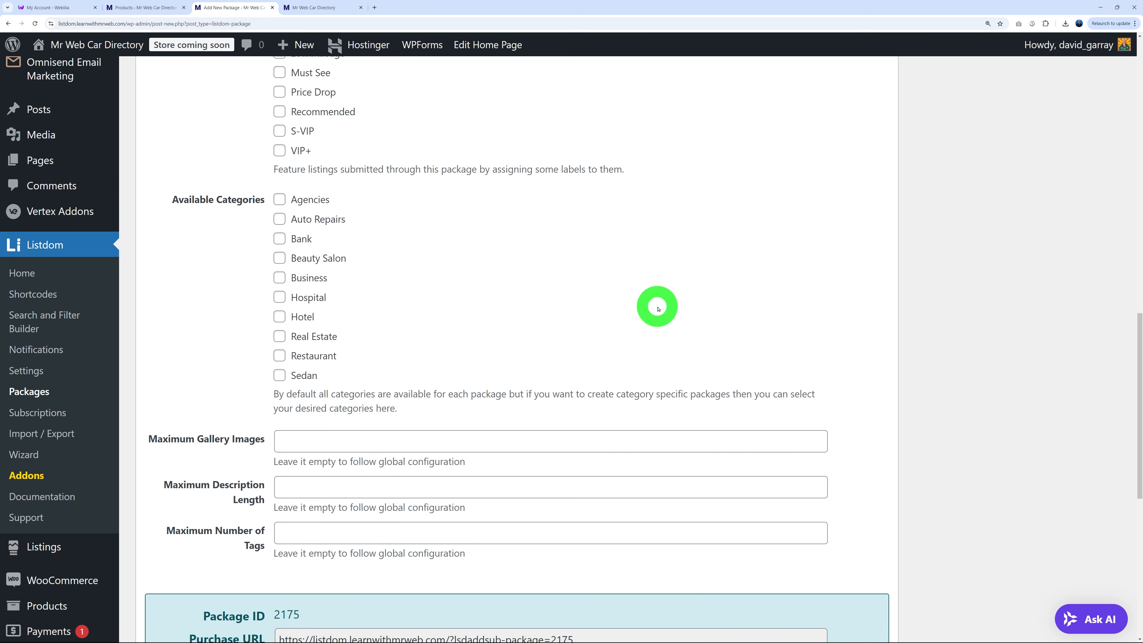
Limit listings to 2 gallery images and 1 tag, then publish the package.
left_click(298, 416)
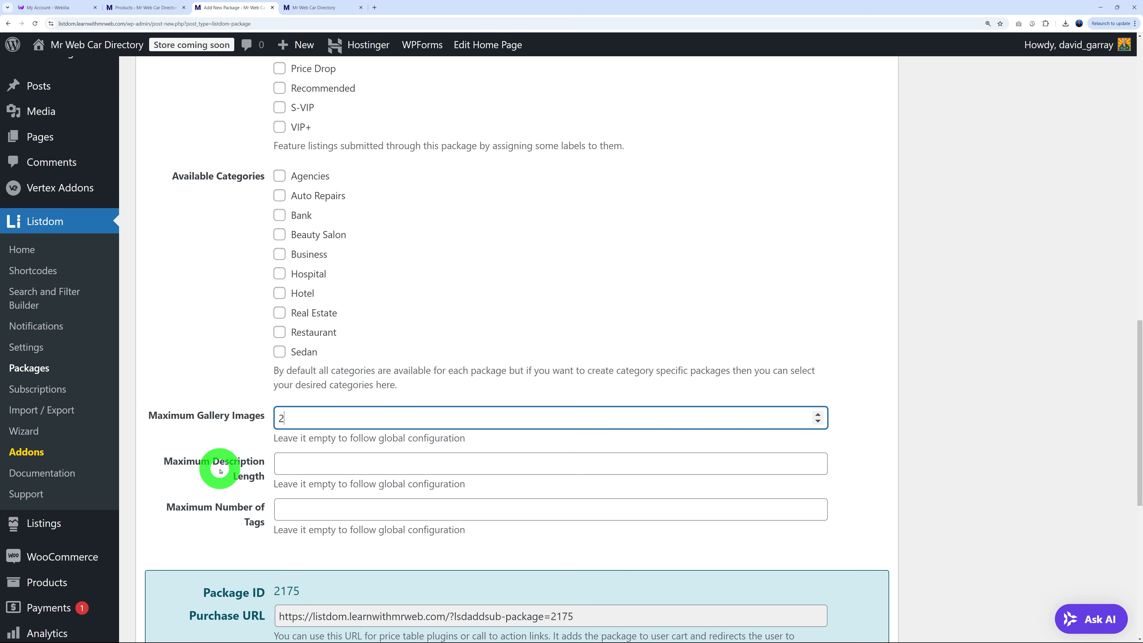
left_click(203, 475)
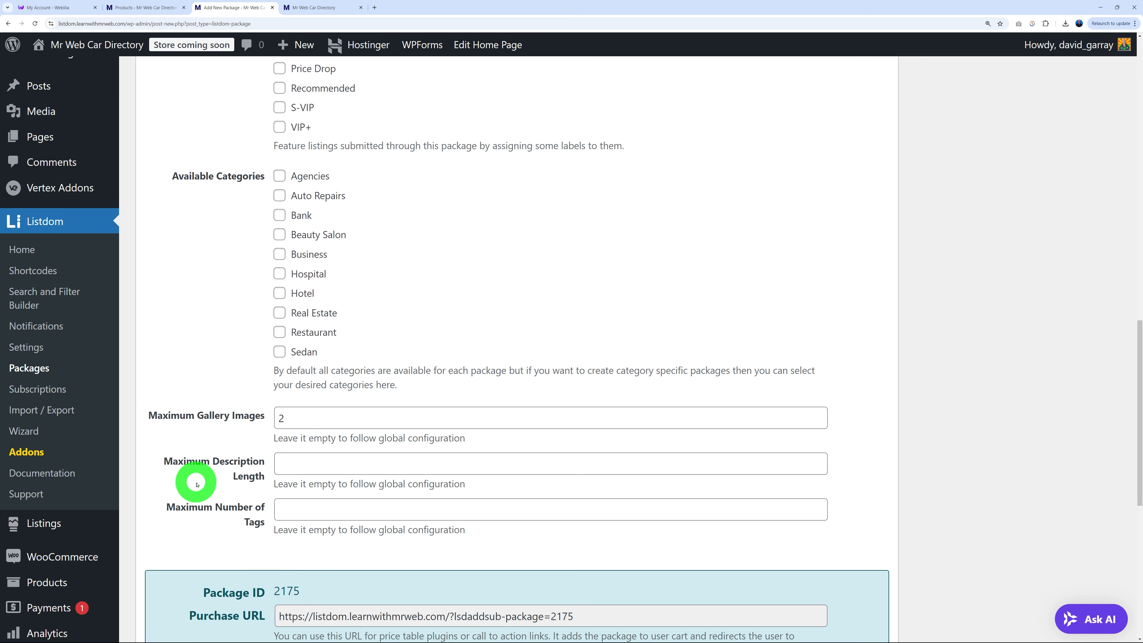
left_click(228, 540)
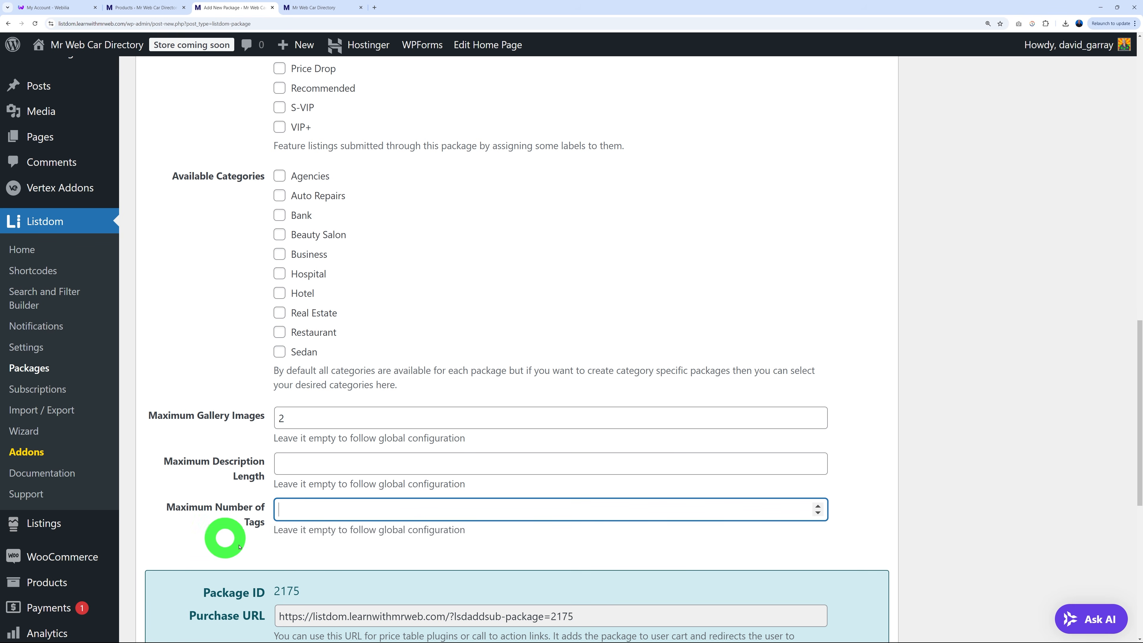
type("1")
left_click(230, 511)
scroll(911, 385, "down", 9)
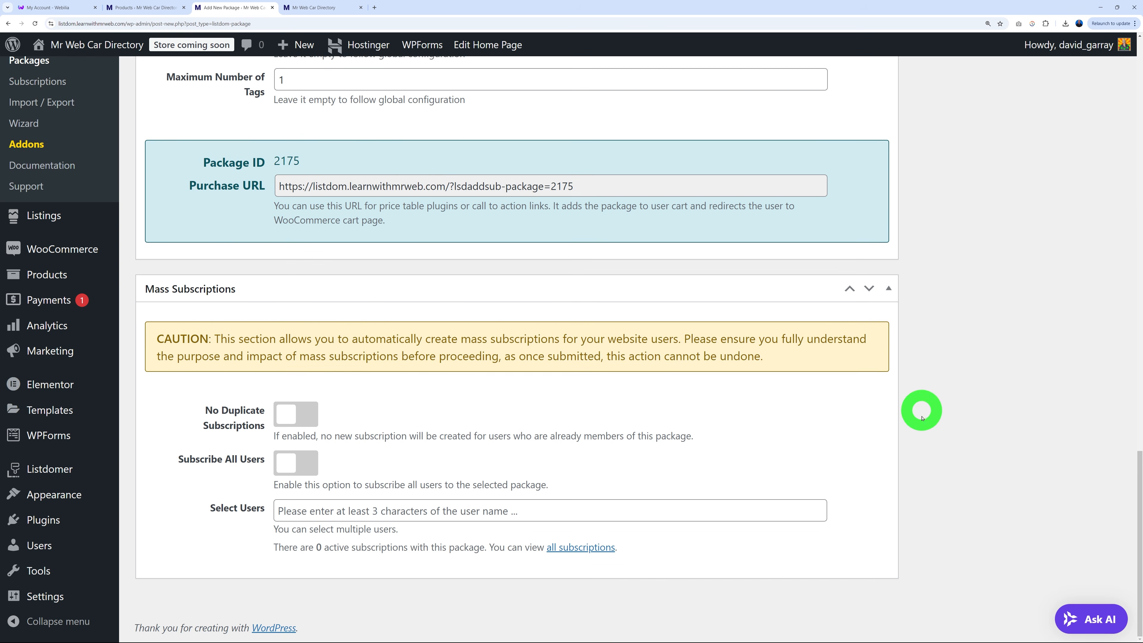
scroll(918, 477, "up", 10)
left_click(1087, 264)
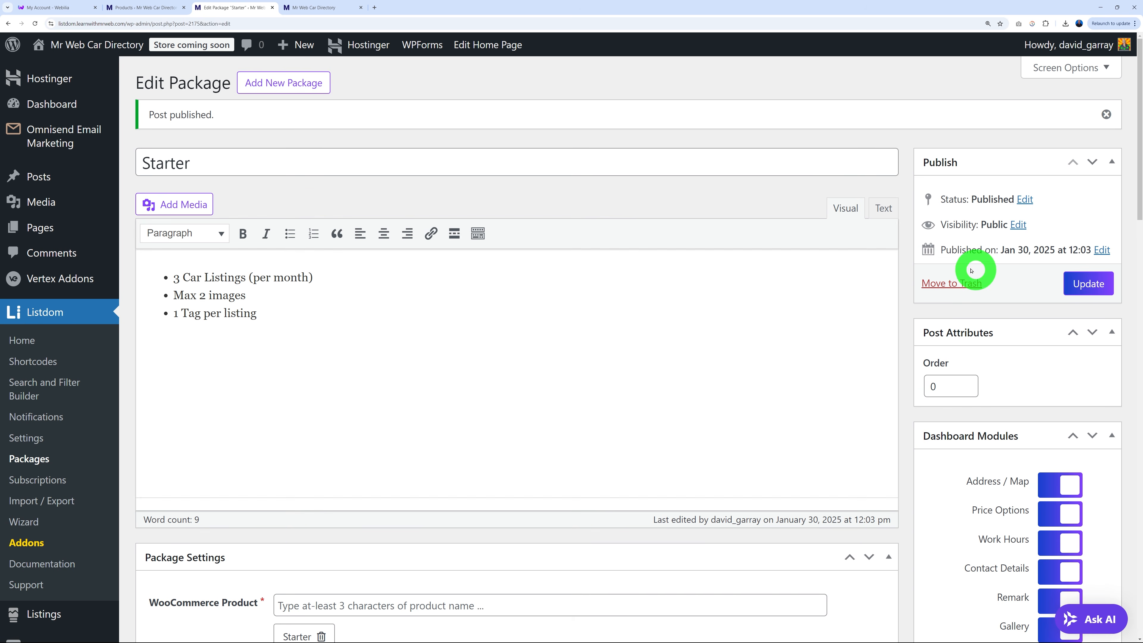
Duplicate the Starter package and retitle the copy Premium.
left_click(43, 459)
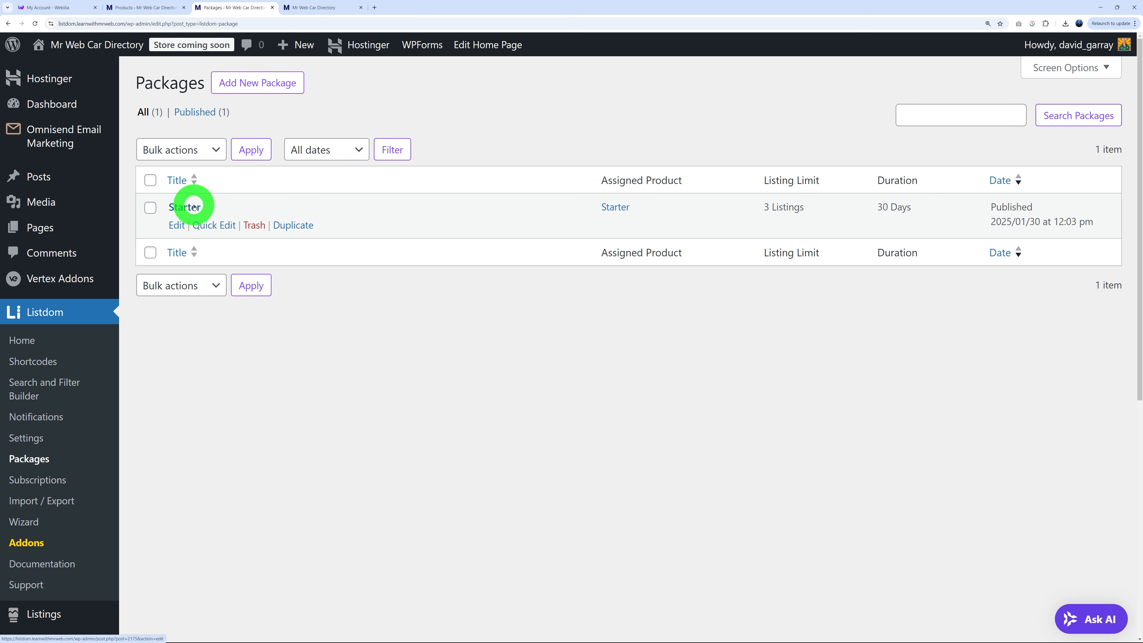
left_click(298, 227)
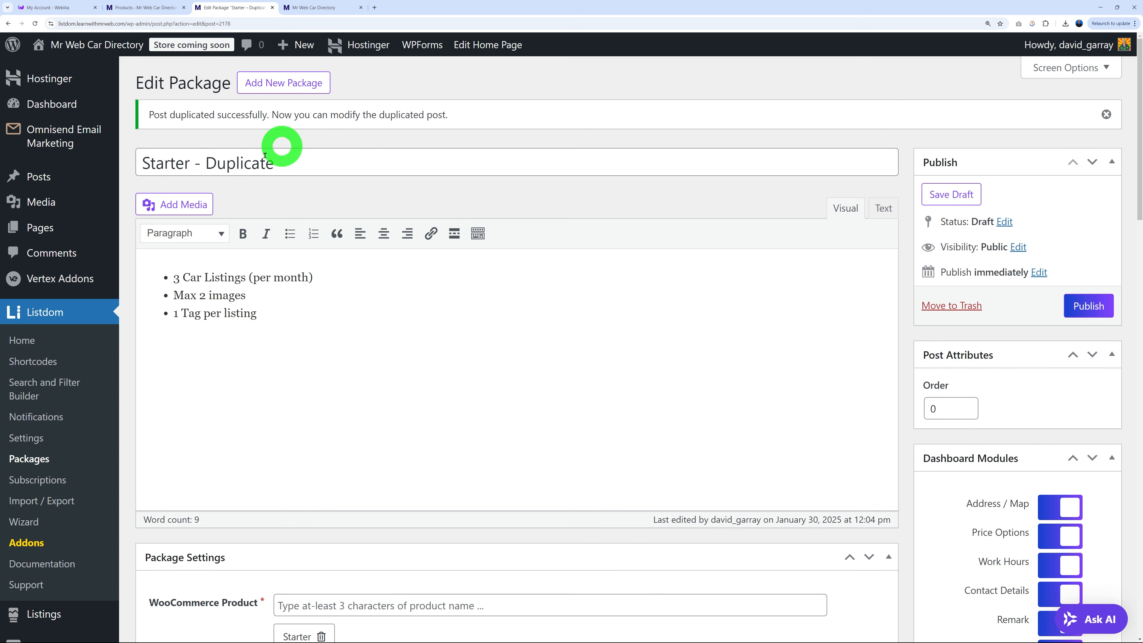
left_click_drag(295, 163, 134, 168)
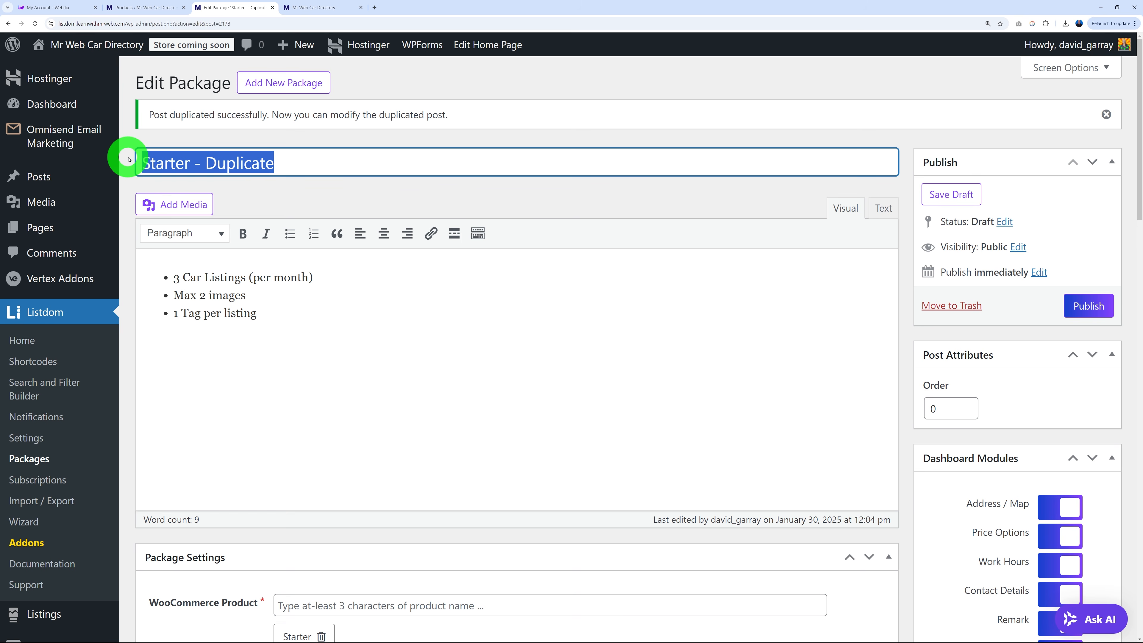
type("Premiu")
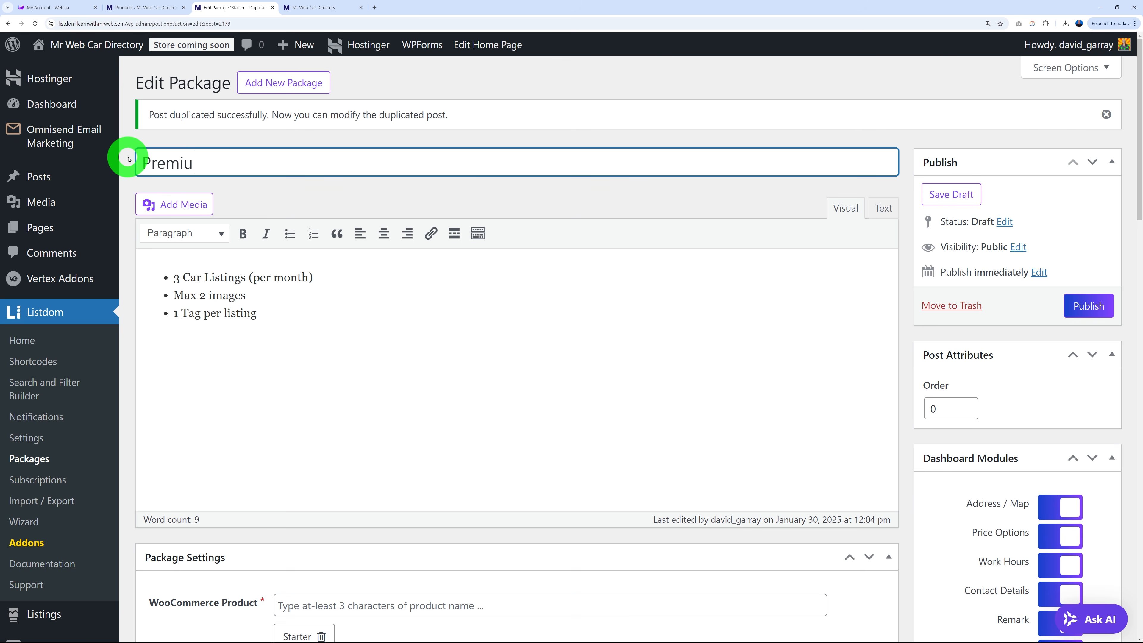
type("m")
Update the listing, image and tag counts in the description bullets.
left_click(180, 279)
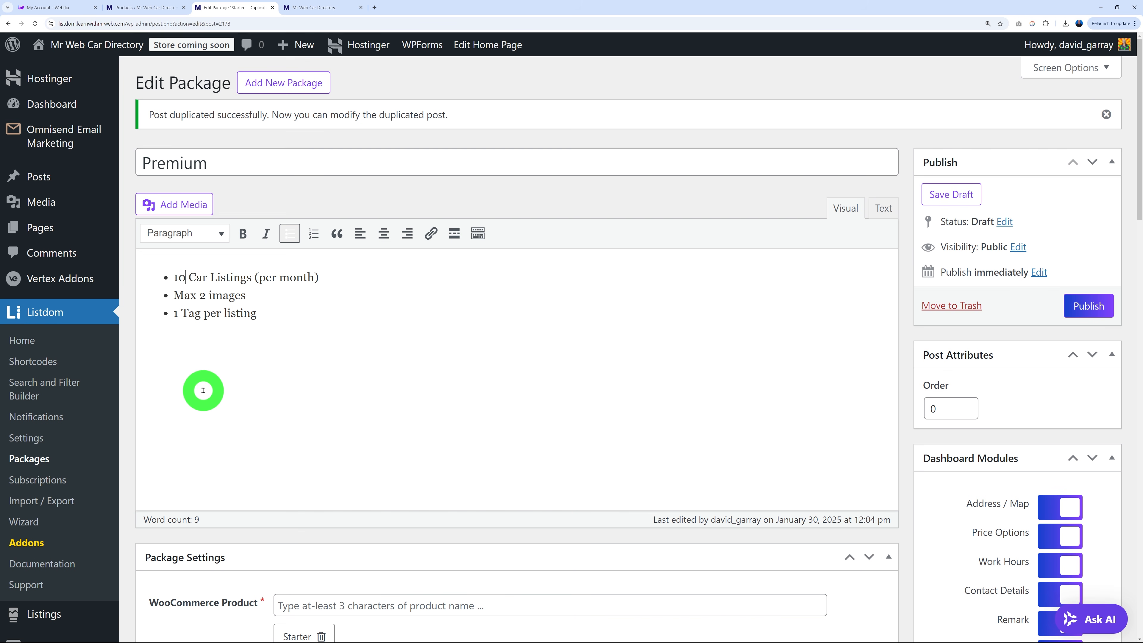
left_click(203, 295)
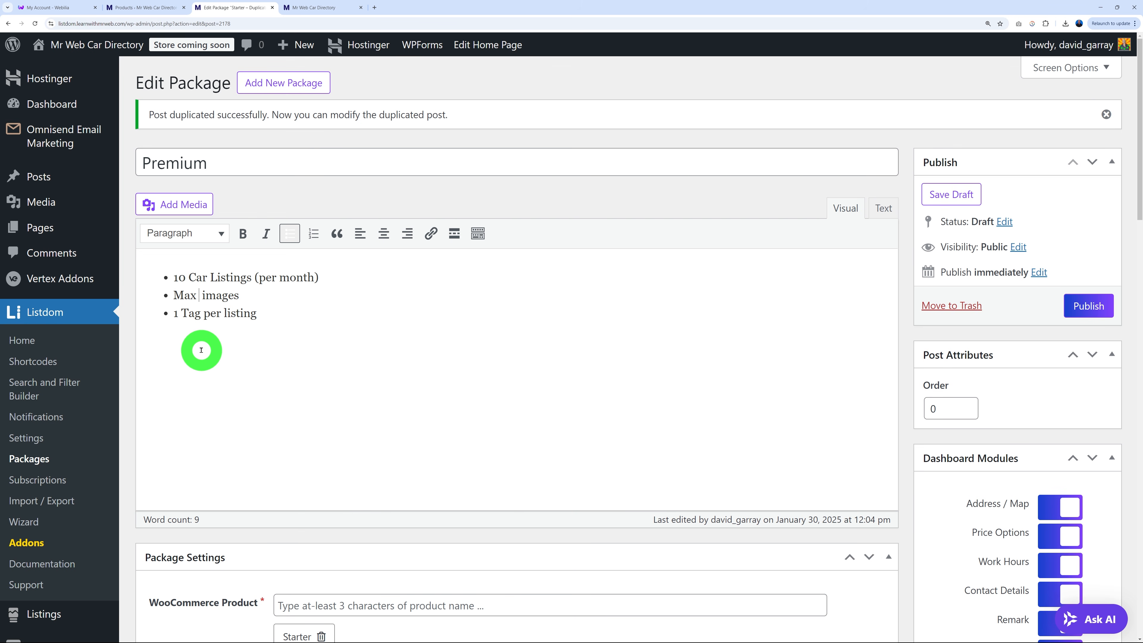
left_click(179, 315)
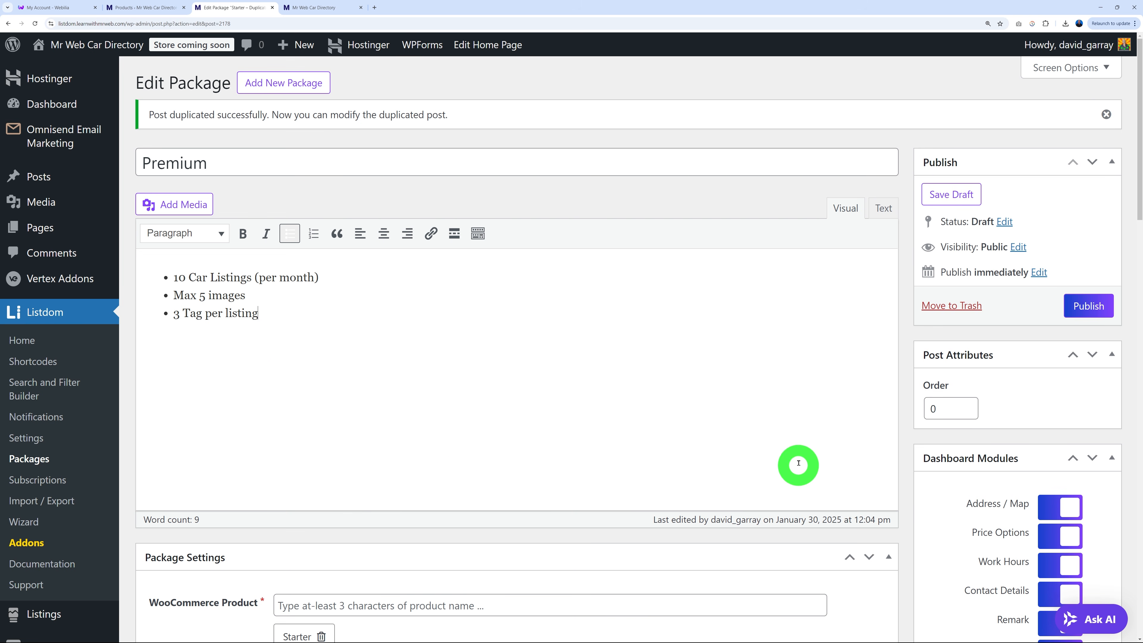
scroll(798, 464, "down", 6)
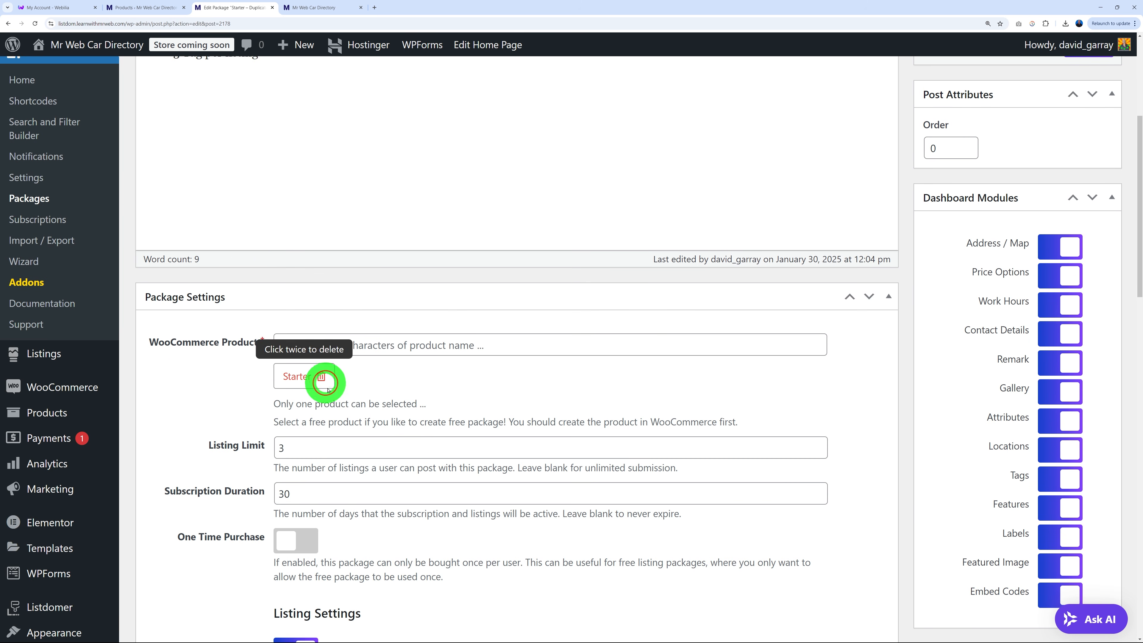
Replace the linked Starter product with the Premium product.
double_click(321, 376)
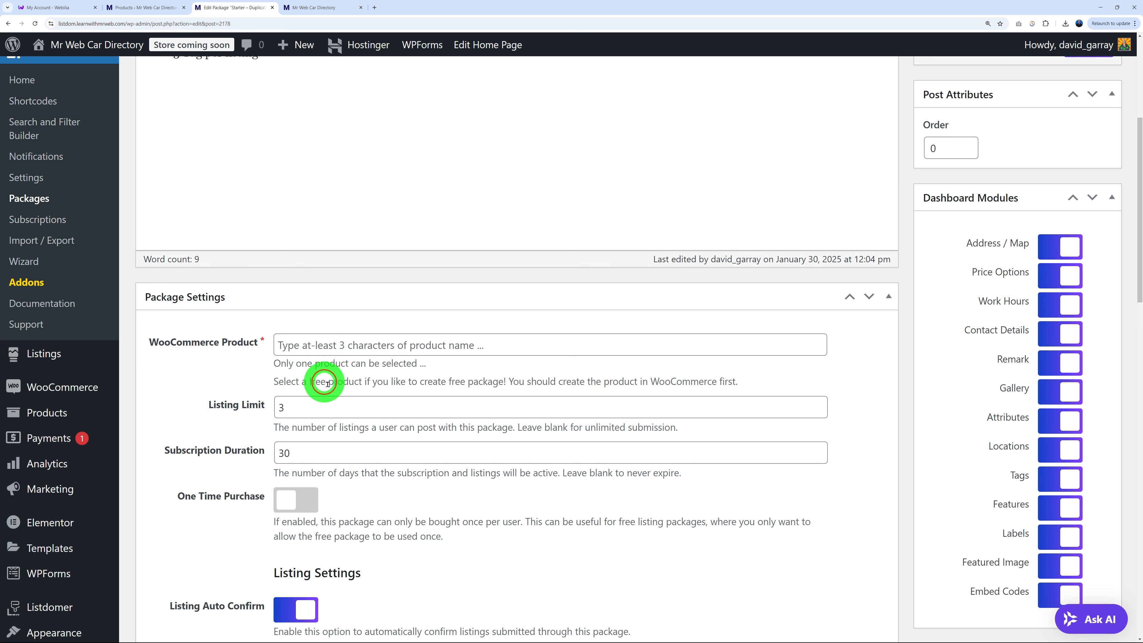
left_click(329, 337)
type("prem")
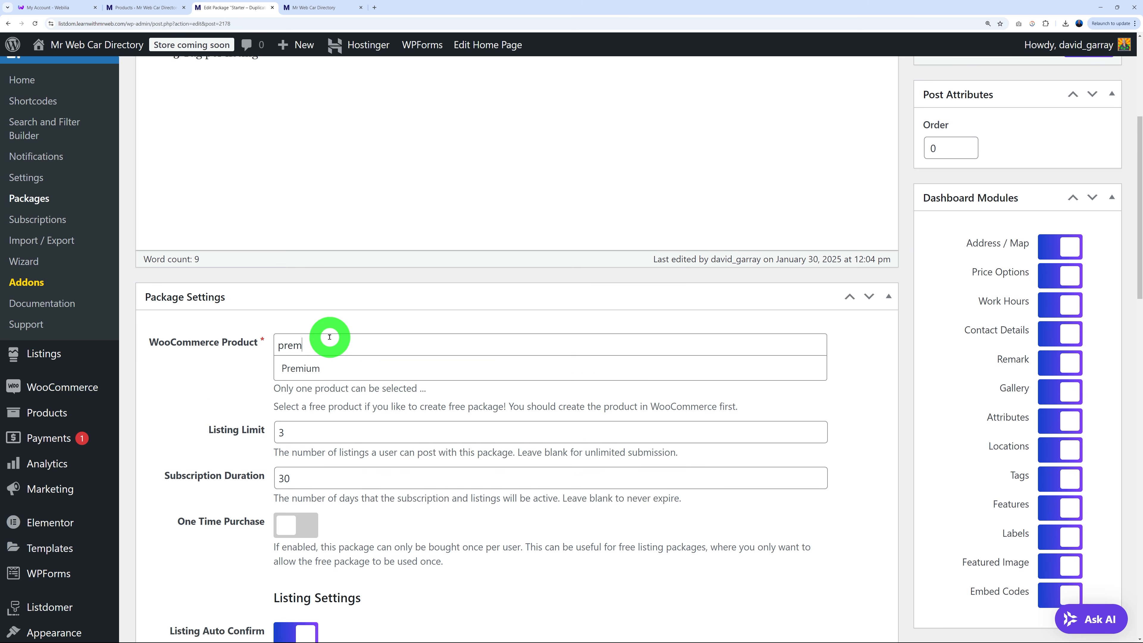
left_click(277, 367)
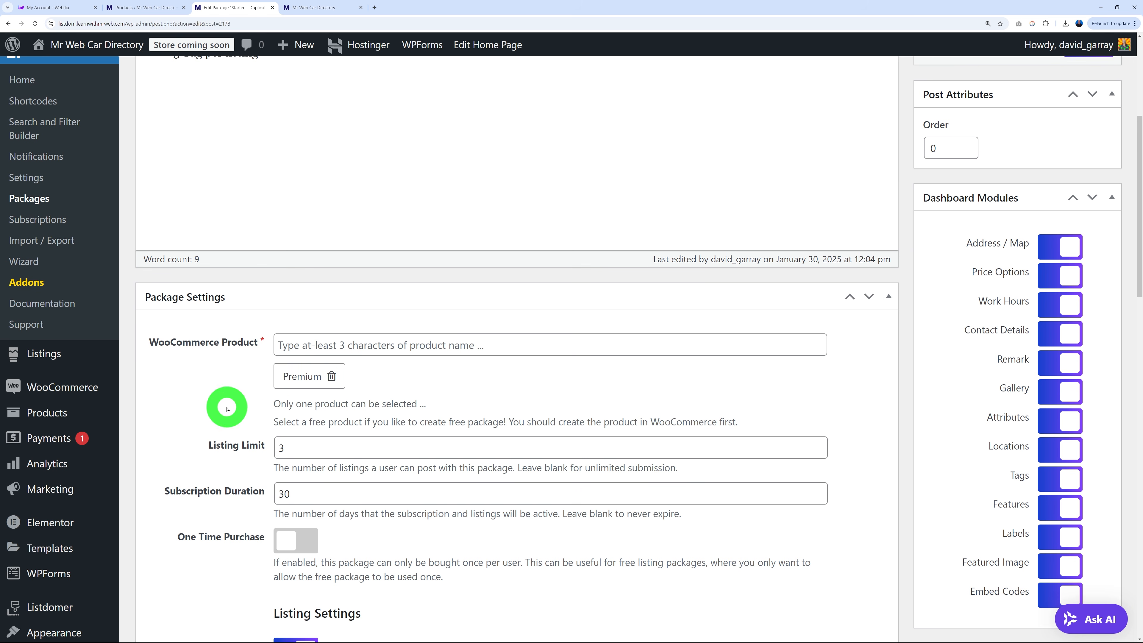
Set 10 listings, 5 gallery images and 3 tags, then publish the Premium package.
left_click_drag(282, 449, 304, 446)
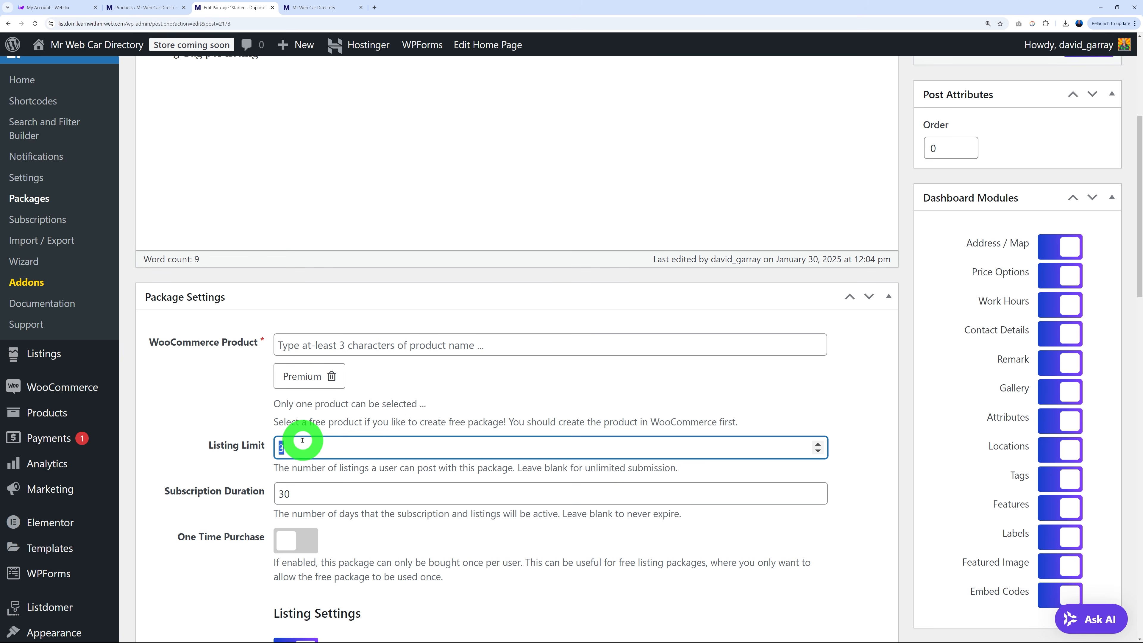
scroll(302, 440, "down", 10)
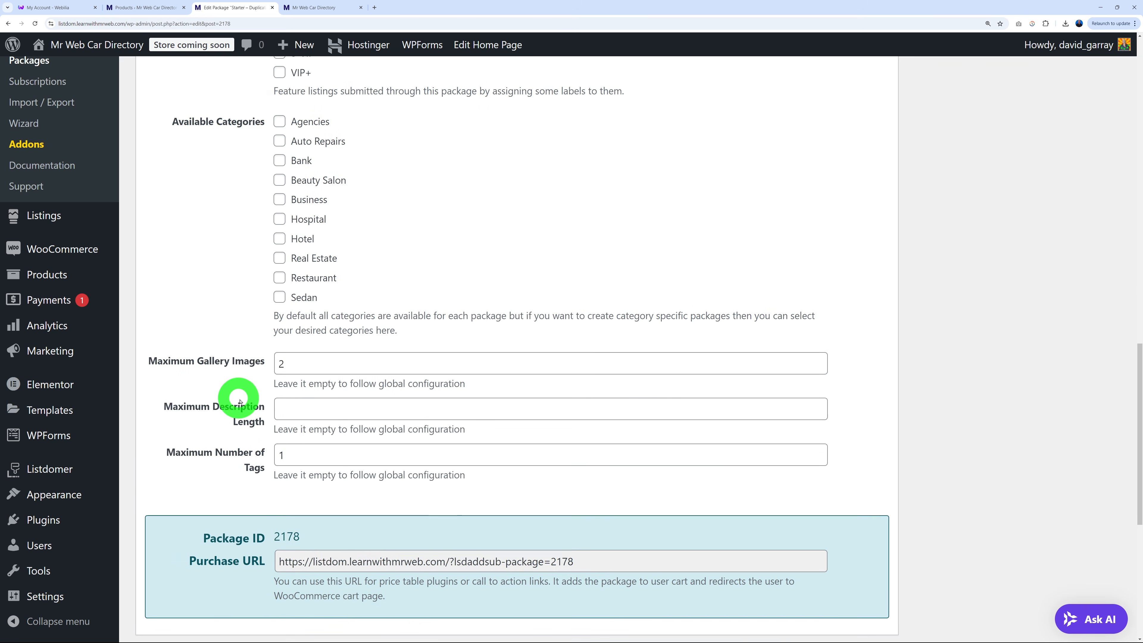
left_click_drag(284, 351, 255, 353)
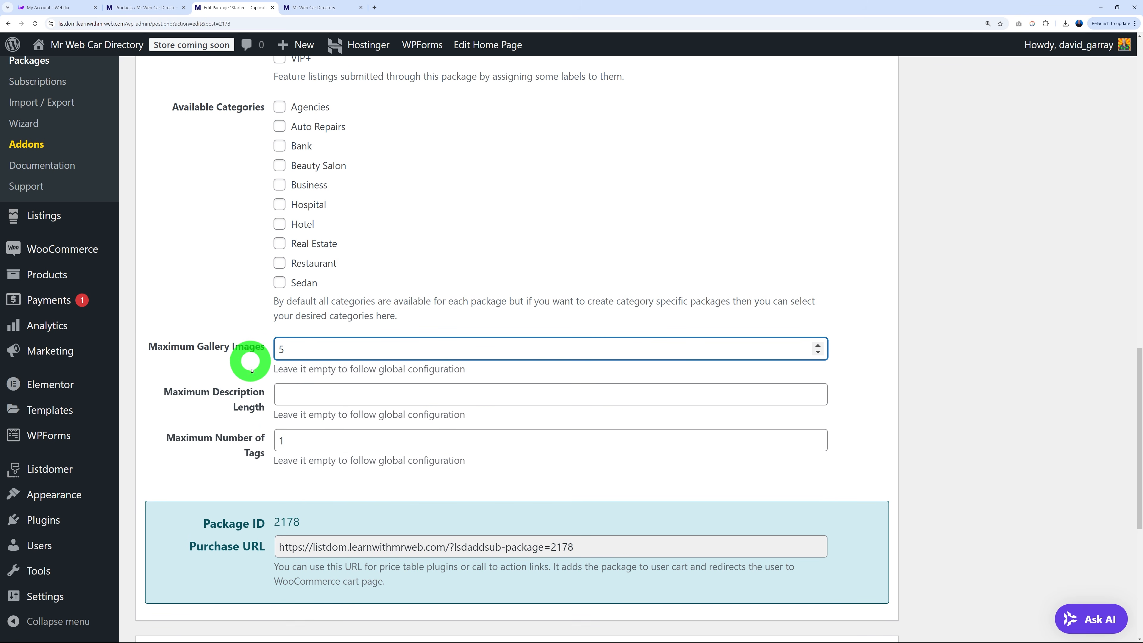
left_click_drag(297, 439, 256, 439)
type("3")
left_click(887, 429)
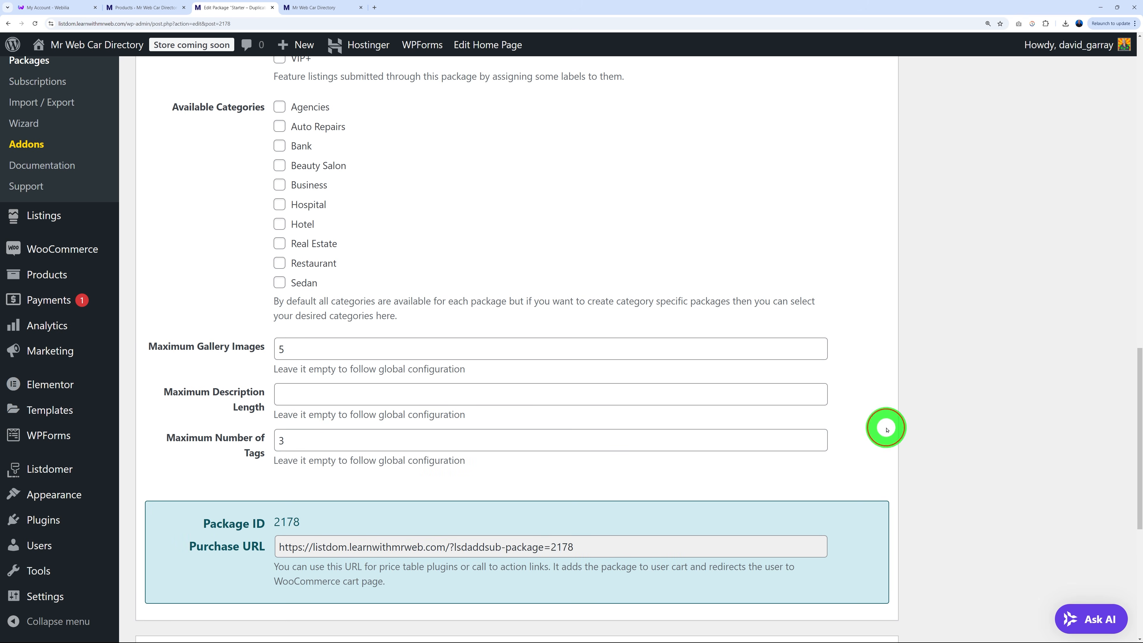
scroll(887, 430, "up", 15)
left_click(1096, 310)
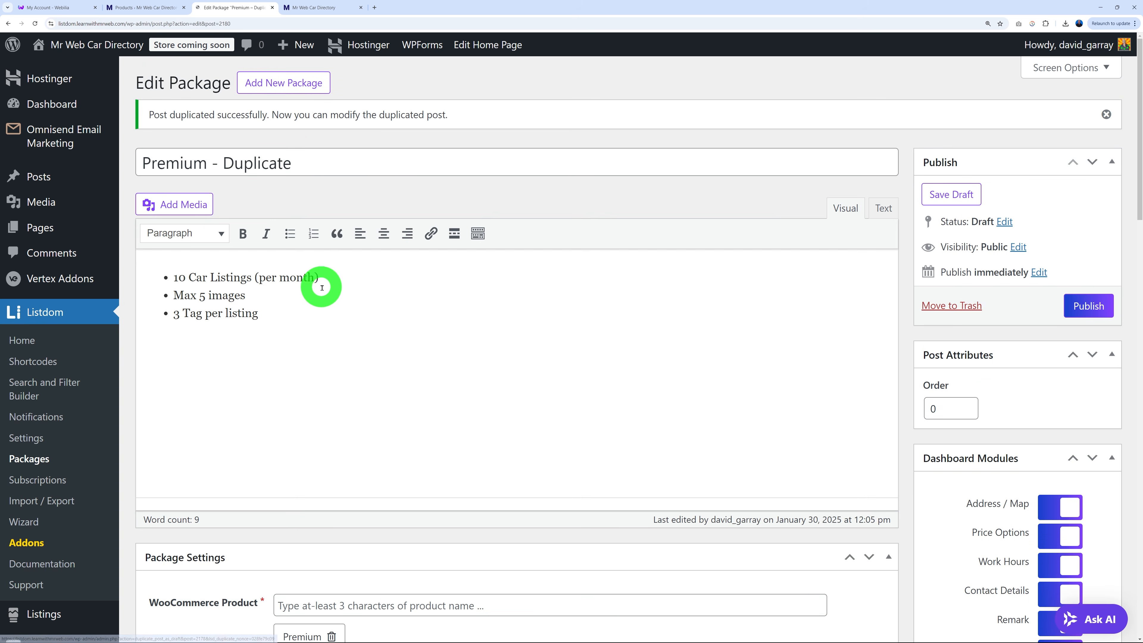
Retitle the duplicate Unlimited and edit its listing and image bullet counts.
left_click_drag(324, 162, 125, 171)
type("Unlimited")
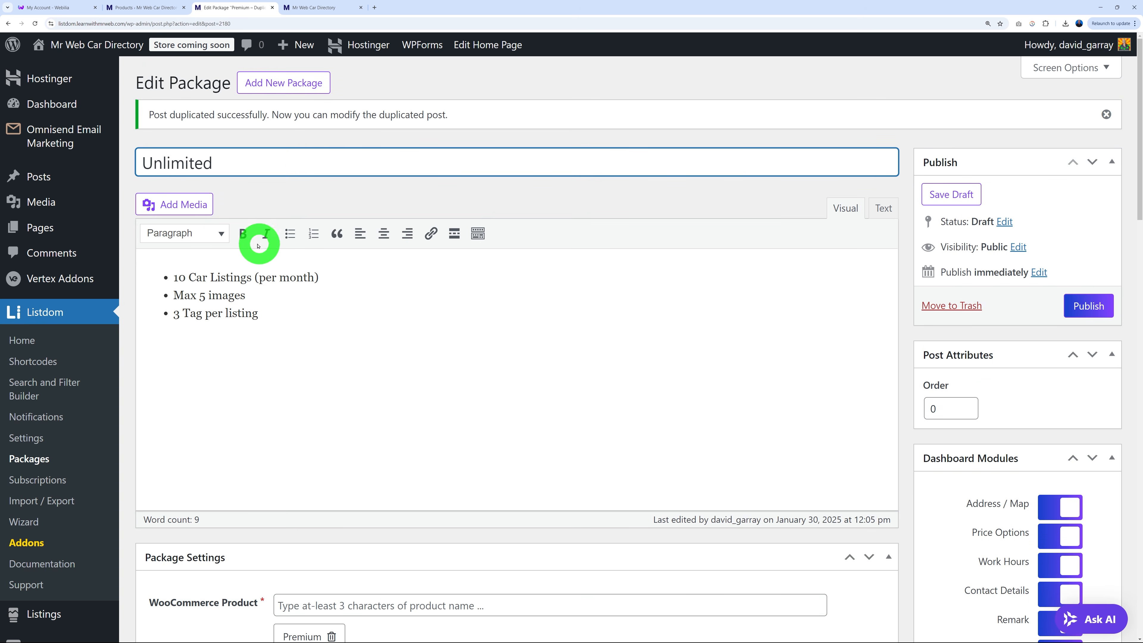
left_click(185, 277)
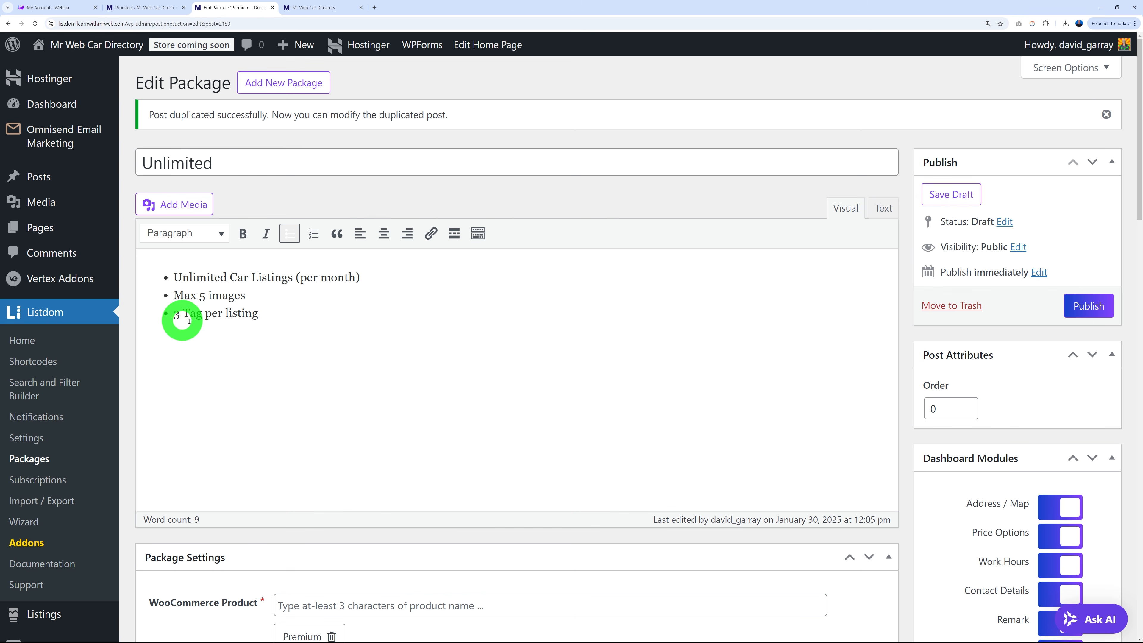
left_click(205, 296)
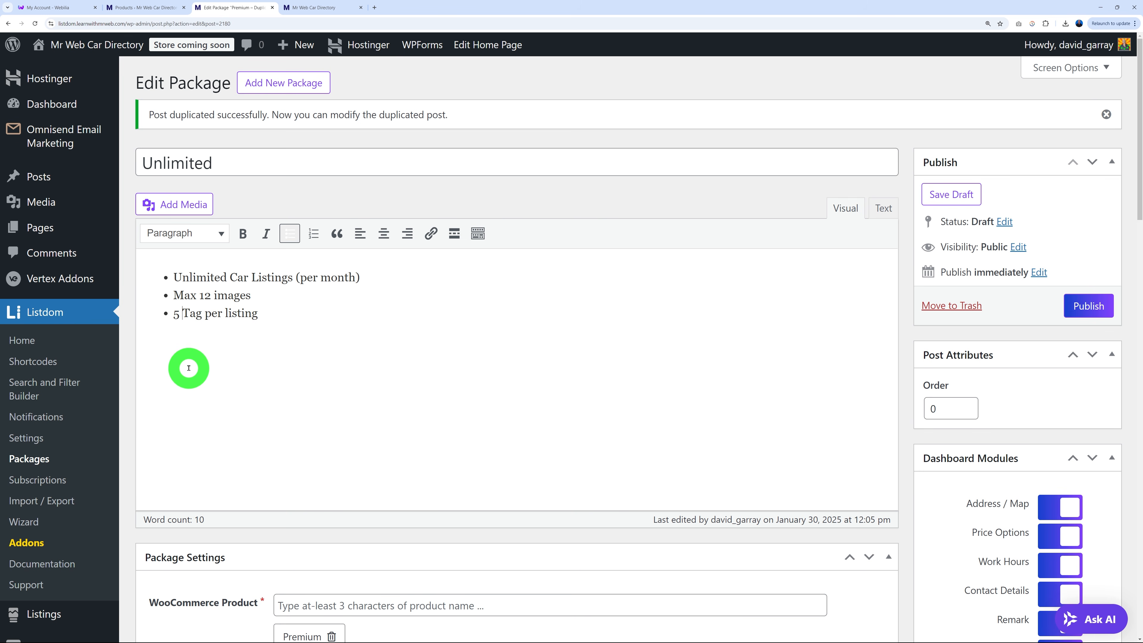
Swap the linked Premium product for the Unlimited product.
scroll(903, 333, "down", 5)
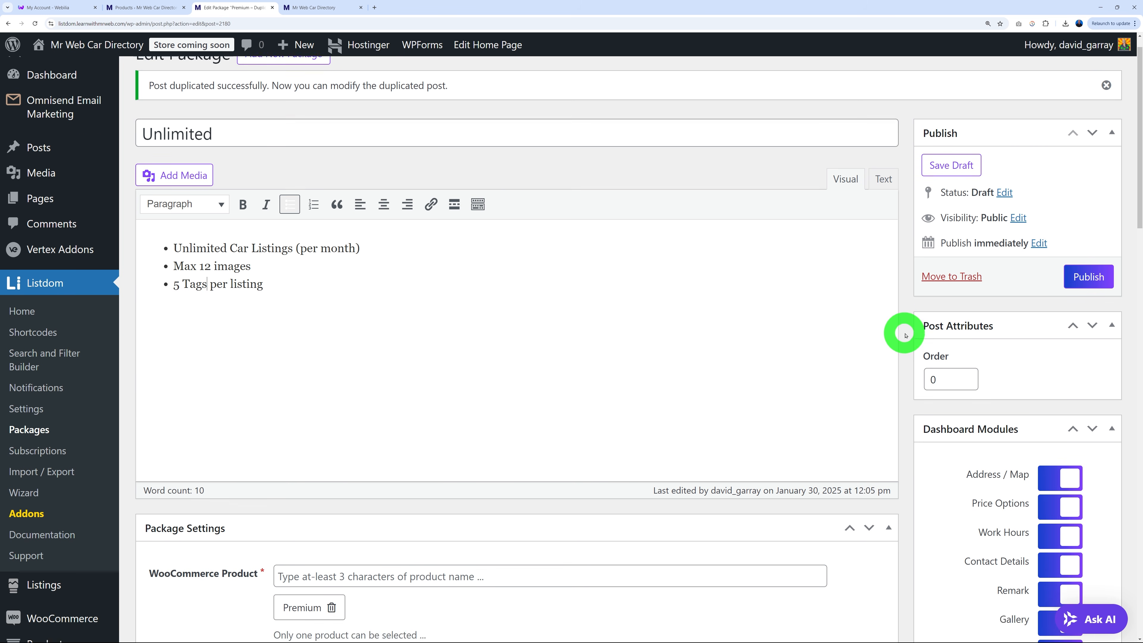
left_click(331, 379)
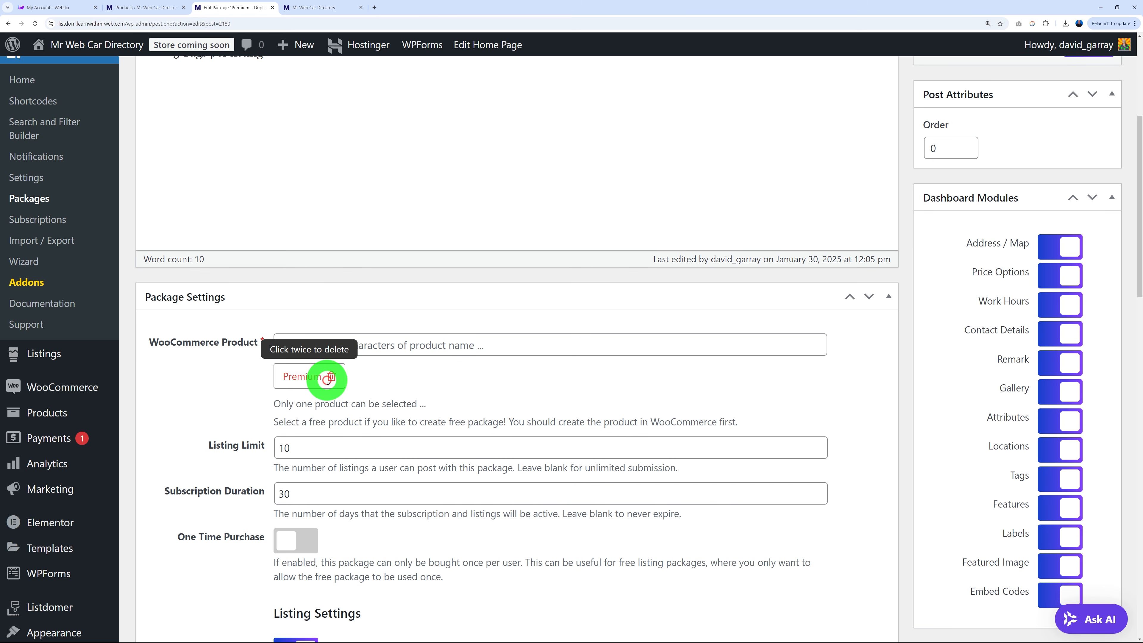
left_click(331, 378)
left_click(323, 343)
type("unli")
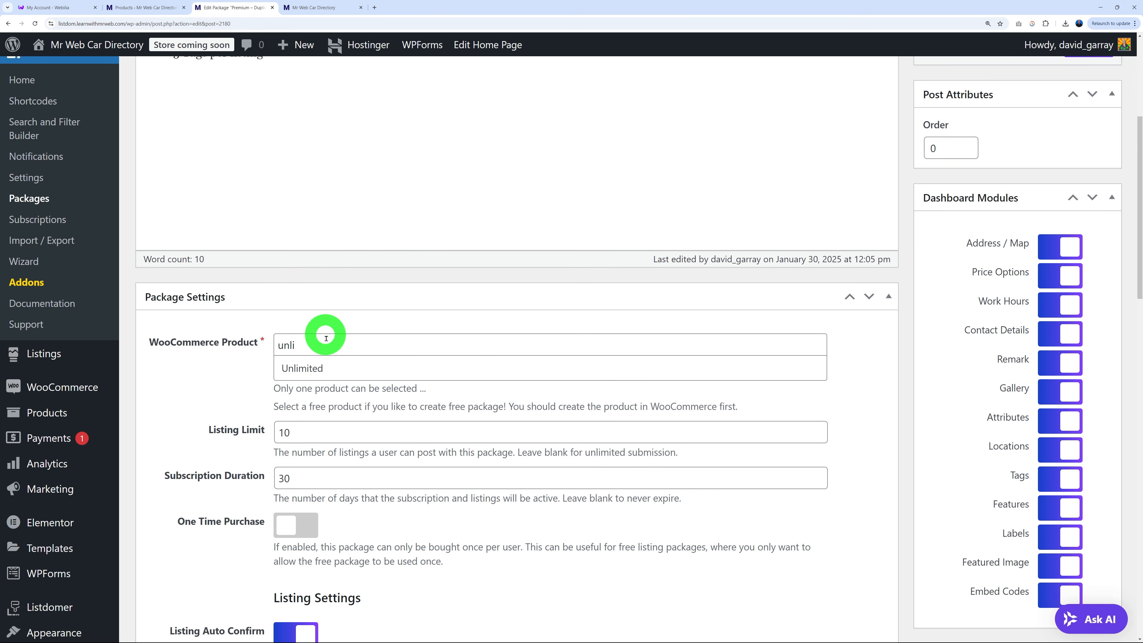
left_click(314, 367)
Clear the listing limit so listings are unlimited.
left_click(216, 452)
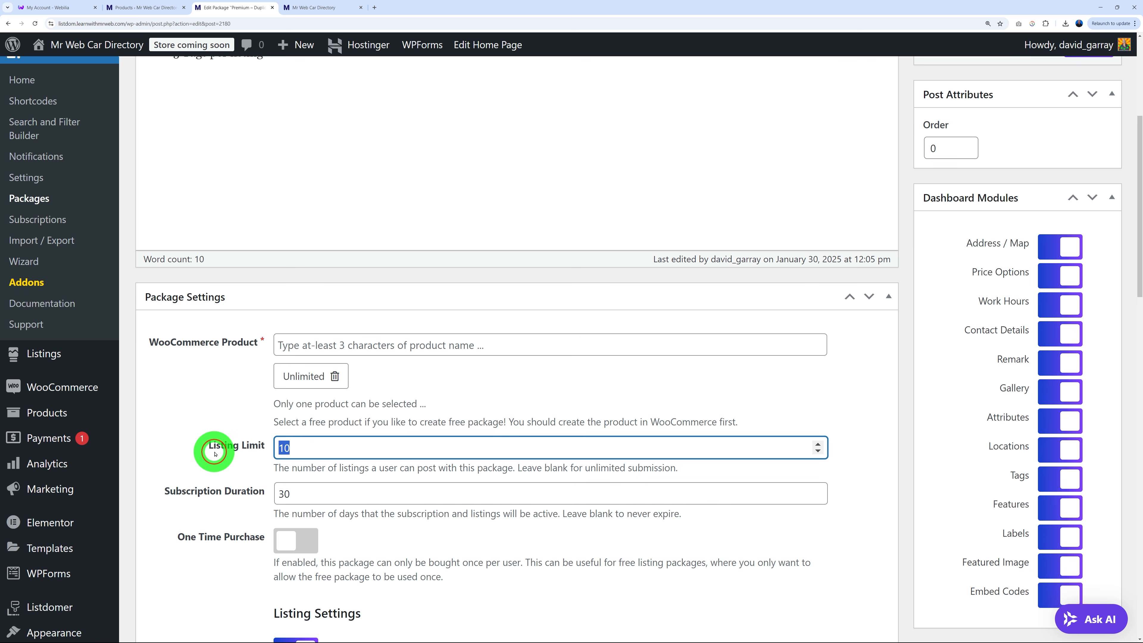
left_click(193, 443)
left_click(557, 523)
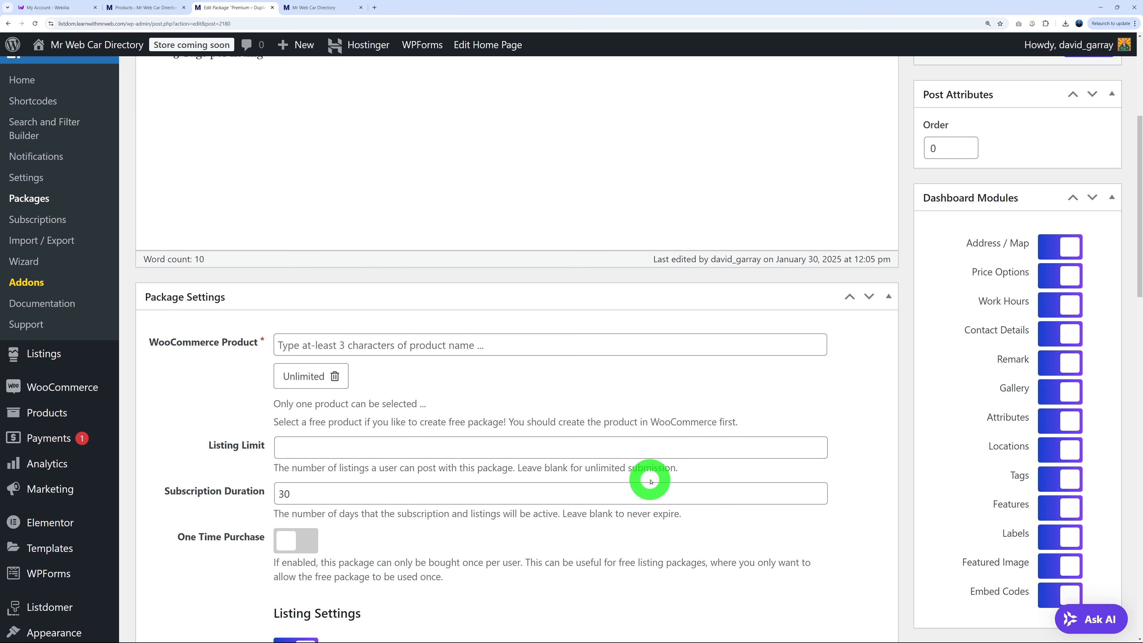
scroll(880, 391, "down", 5)
scroll(886, 394, "down", 9)
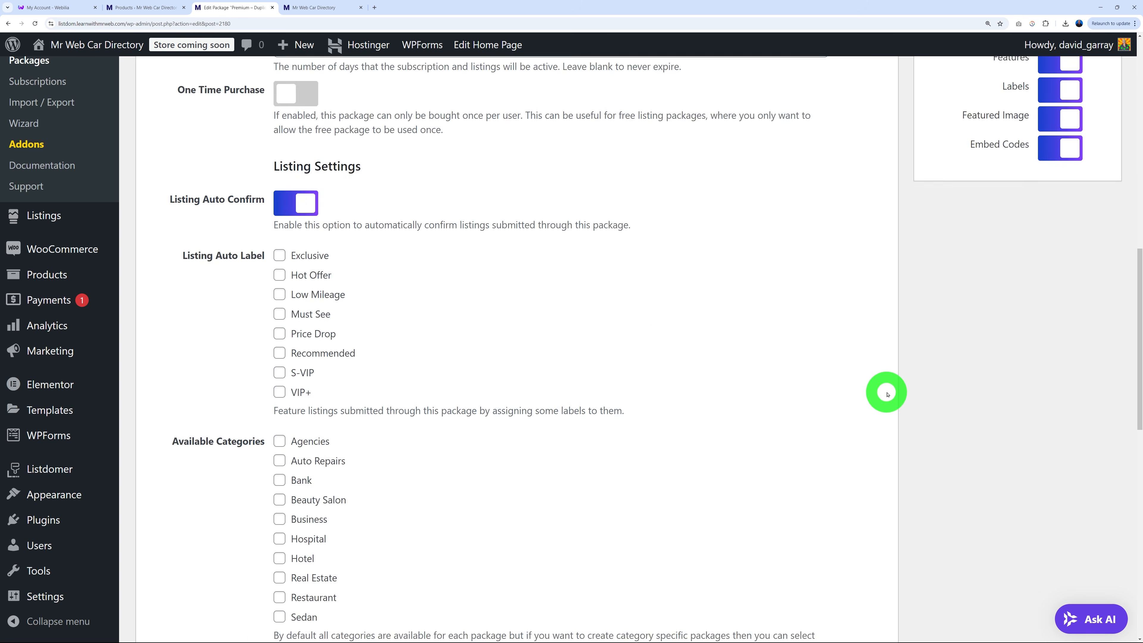
Set 12 gallery images and 5 tags, publish, and open the site homepage.
left_click(271, 388)
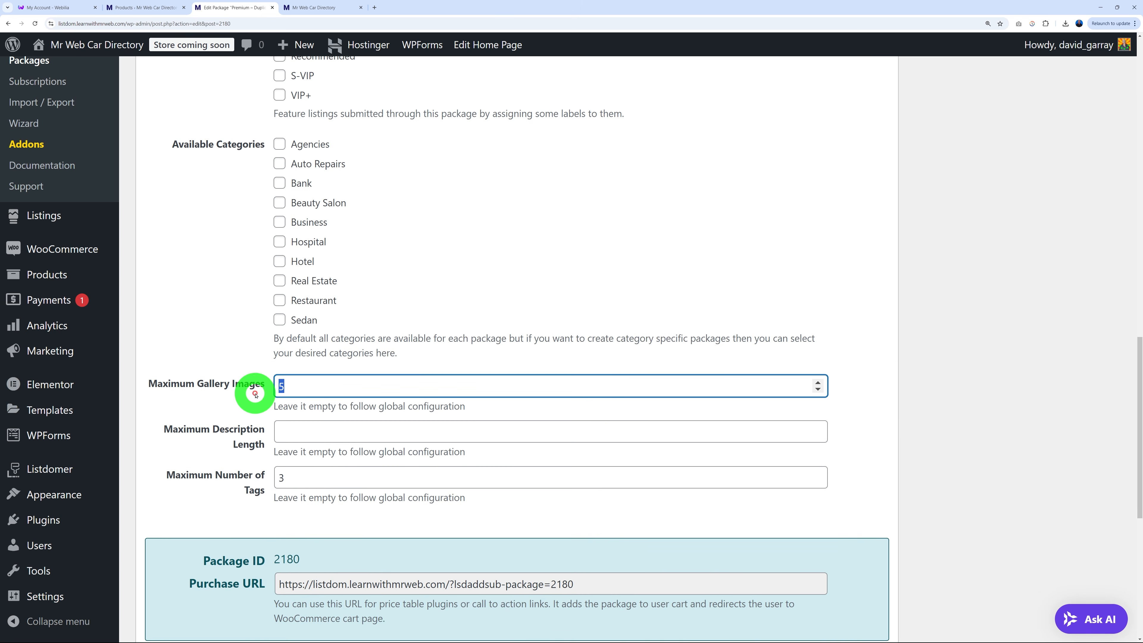
left_click(256, 472)
type("5")
left_click(941, 419)
scroll(883, 396, "up", 15)
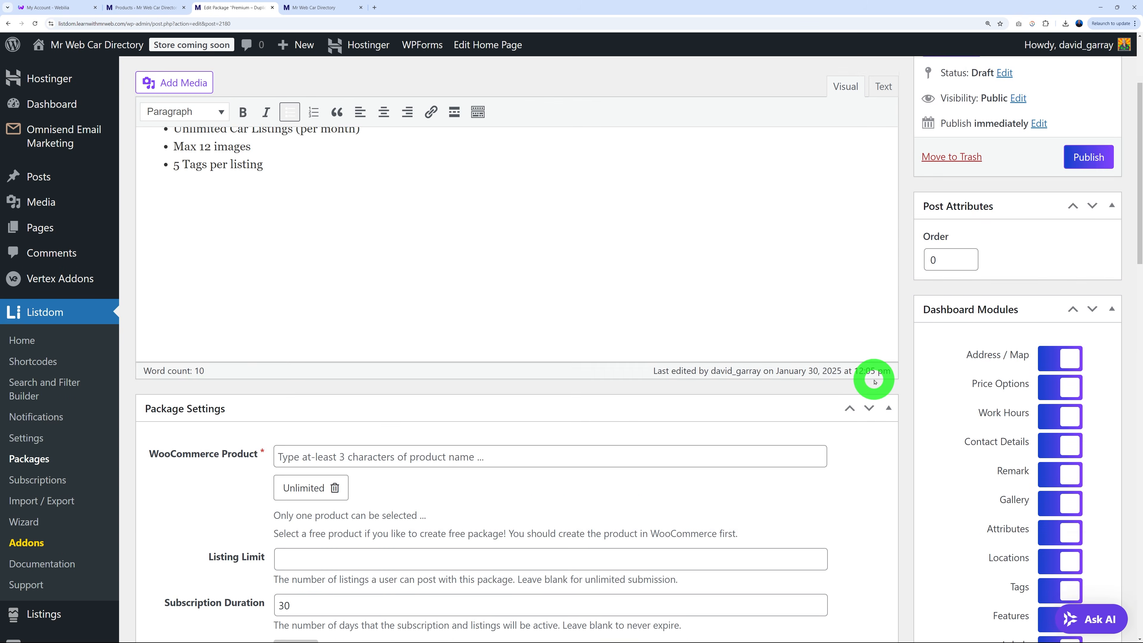
scroll(875, 382, "up", 5)
left_click(1096, 270)
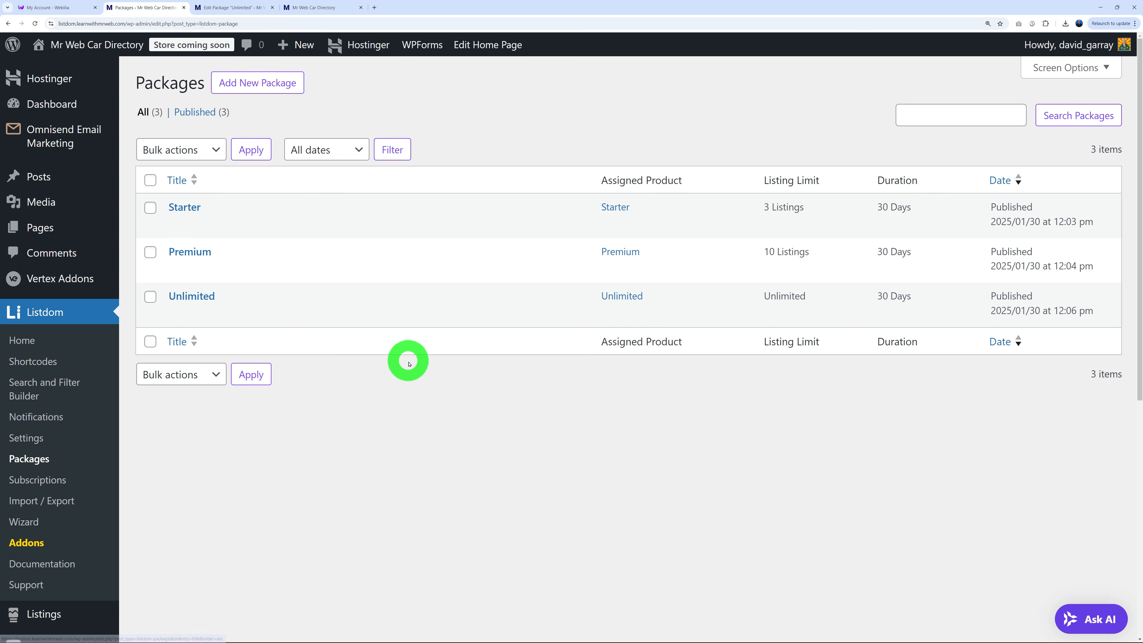
left_click(317, 8)
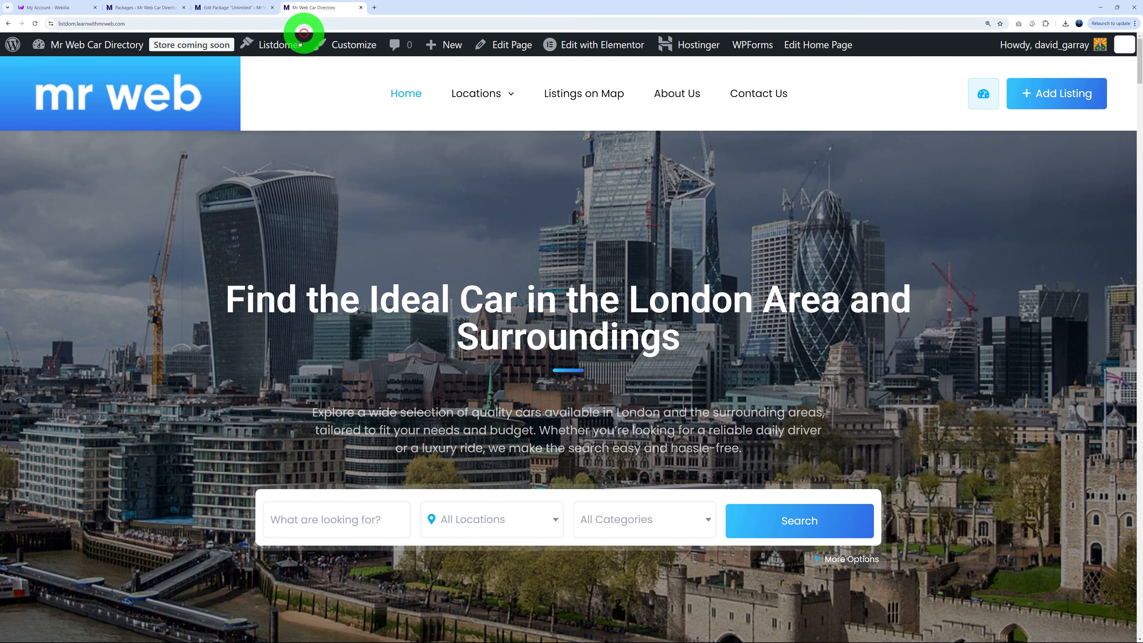
Open Add Listing on the site and review the three subscription package cards.
left_click(1054, 95)
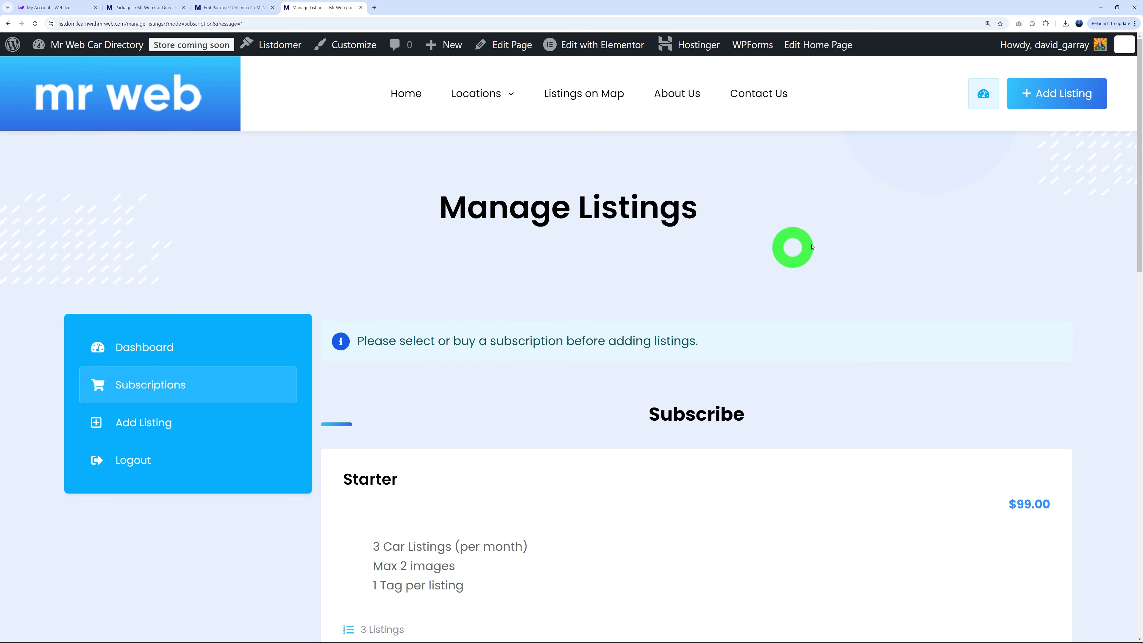
scroll(531, 350, "down", 6)
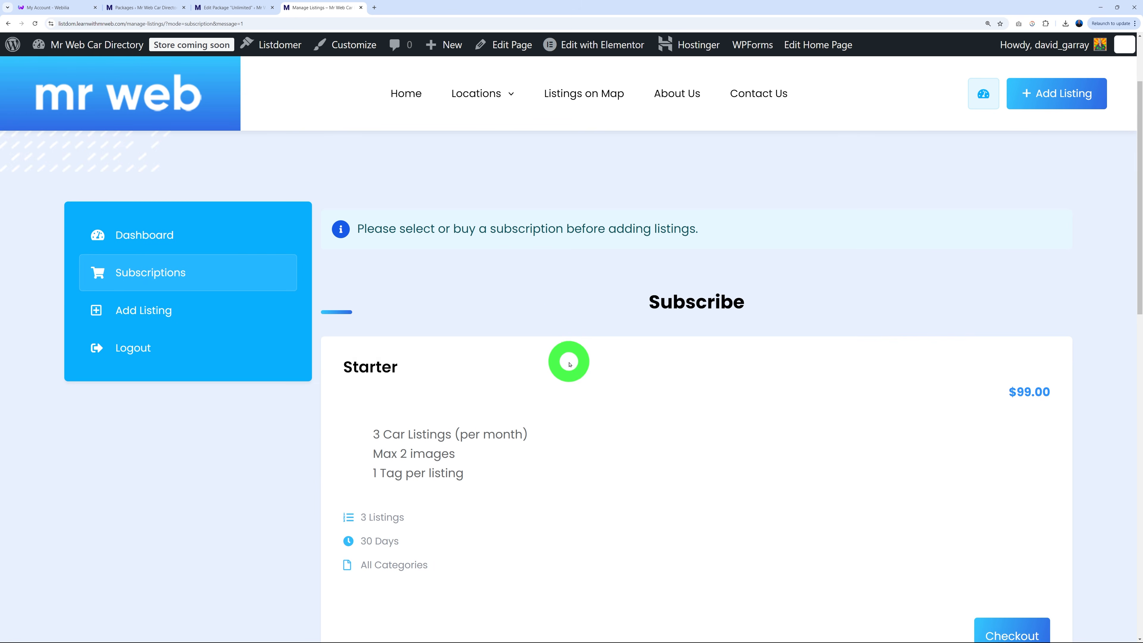
scroll(594, 406, "down", 7)
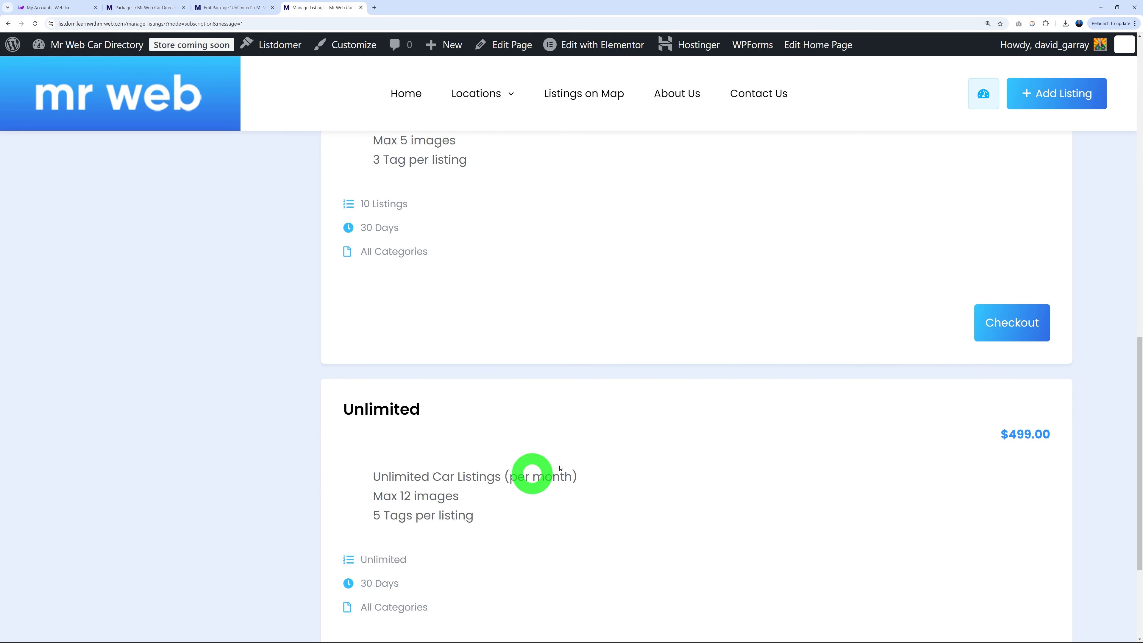
scroll(701, 475, "down", 2)
scroll(702, 474, "up", 7)
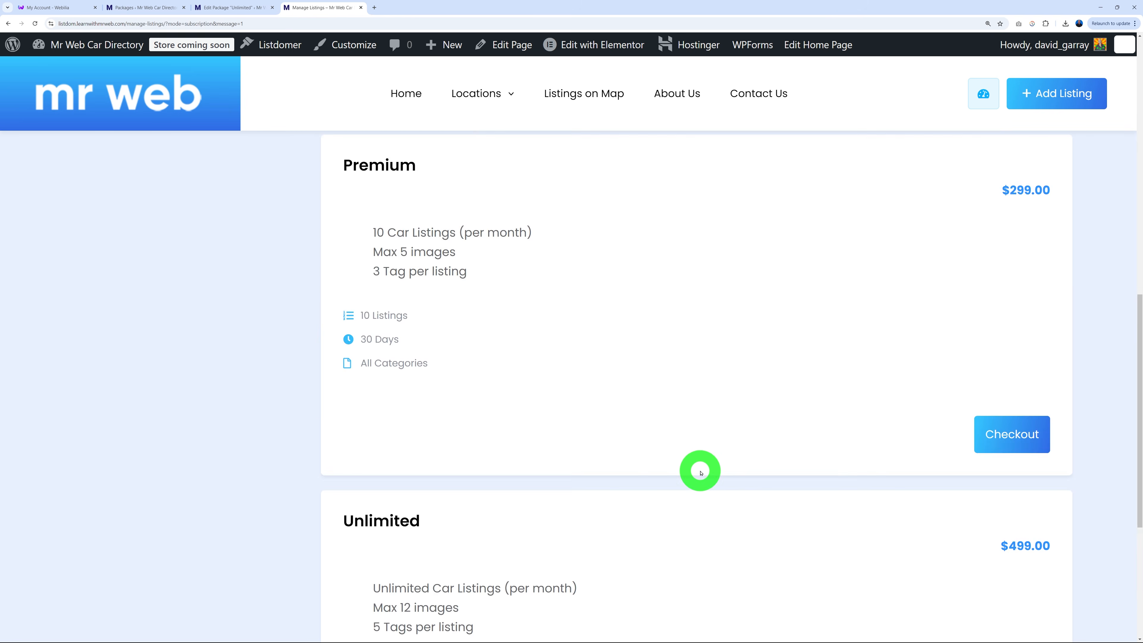
scroll(701, 472, "up", 5)
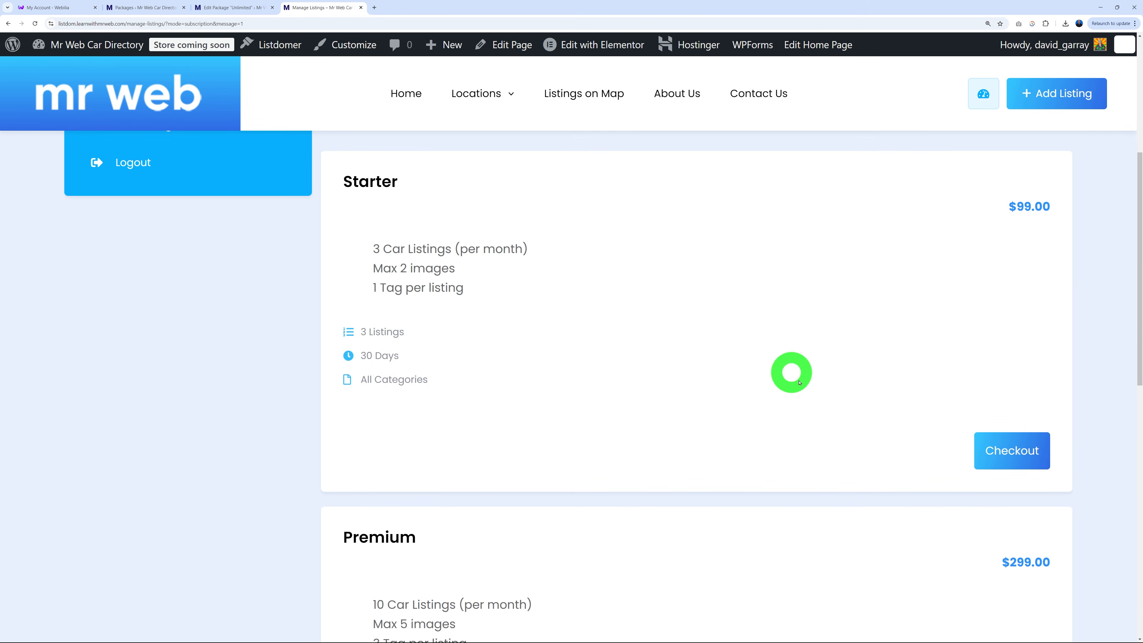
Check out the Starter package and review the $99.00 order summary.
left_click(977, 451)
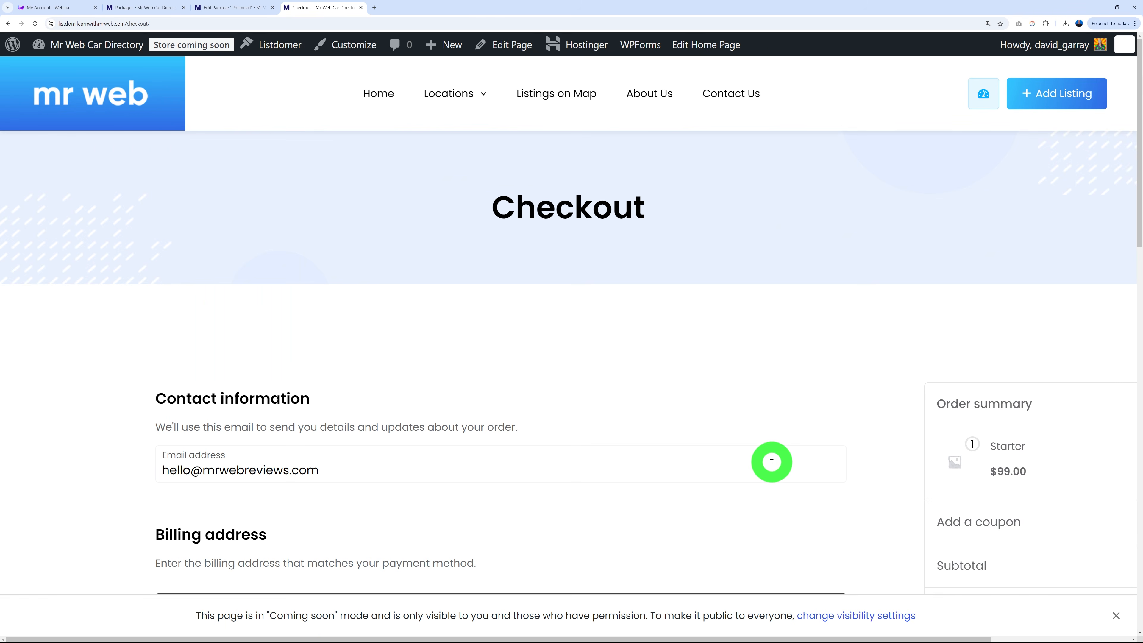
scroll(773, 458, "down", 4)
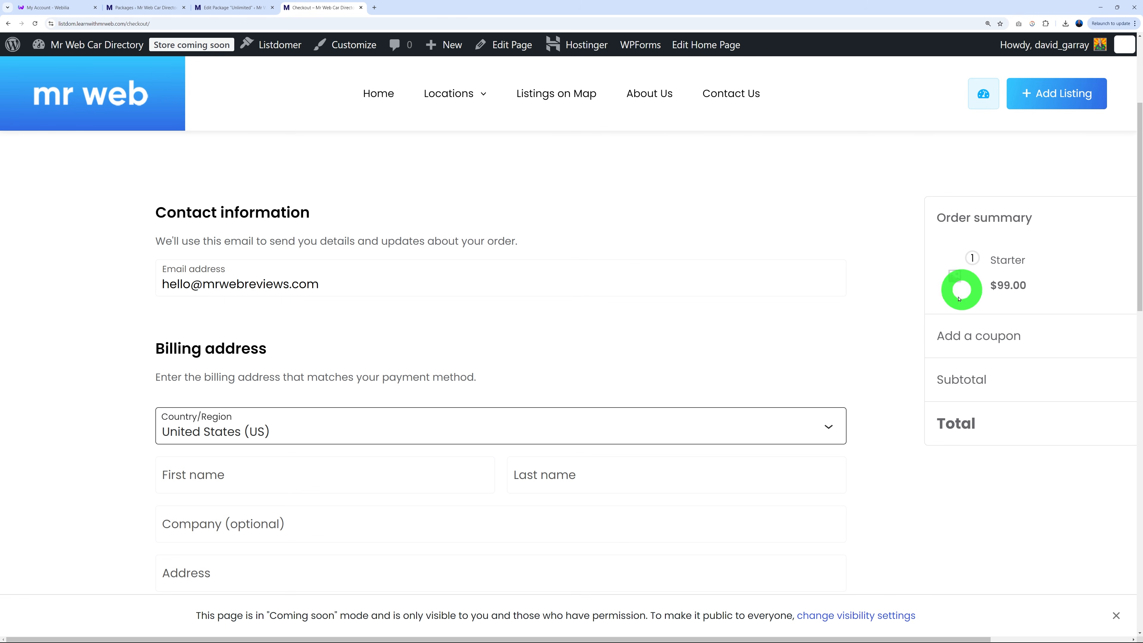
scroll(898, 439, "down", 10)
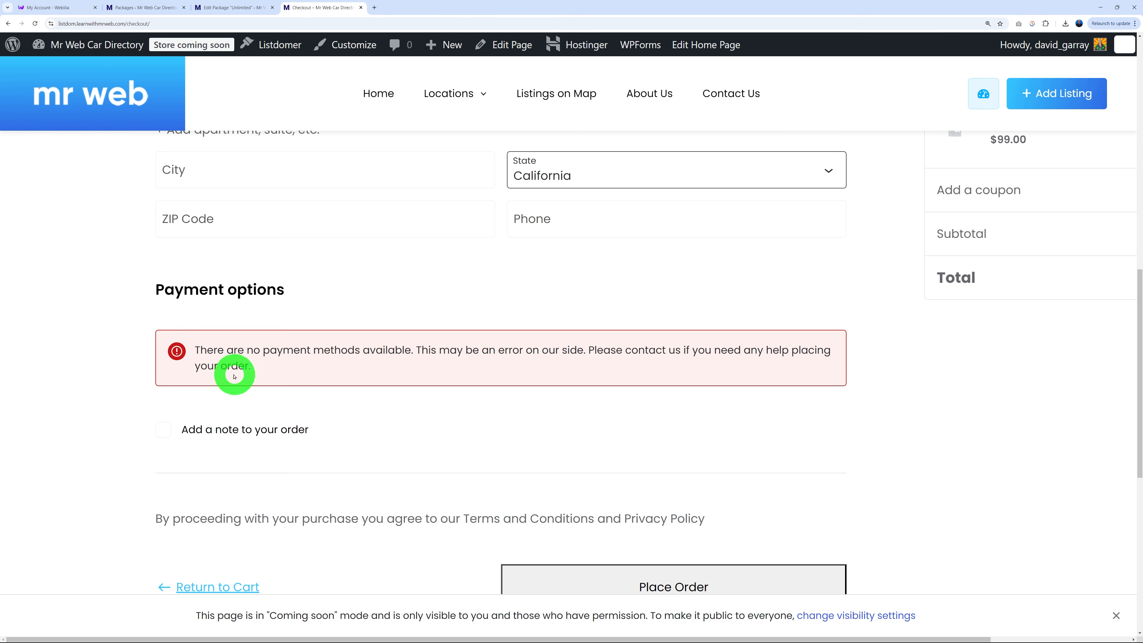
scroll(881, 430, "up", 3)
scroll(881, 430, "up", 12)
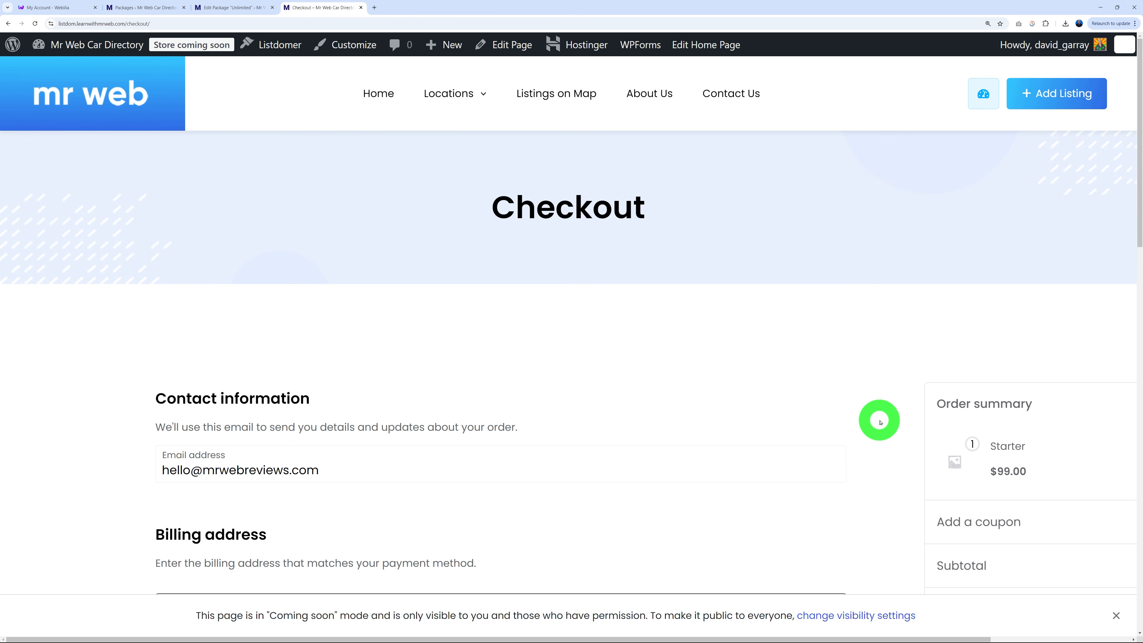
Review the disabled WooCommerce payment methods, then head for Plugins > Add New Plugin.
left_click(160, 9)
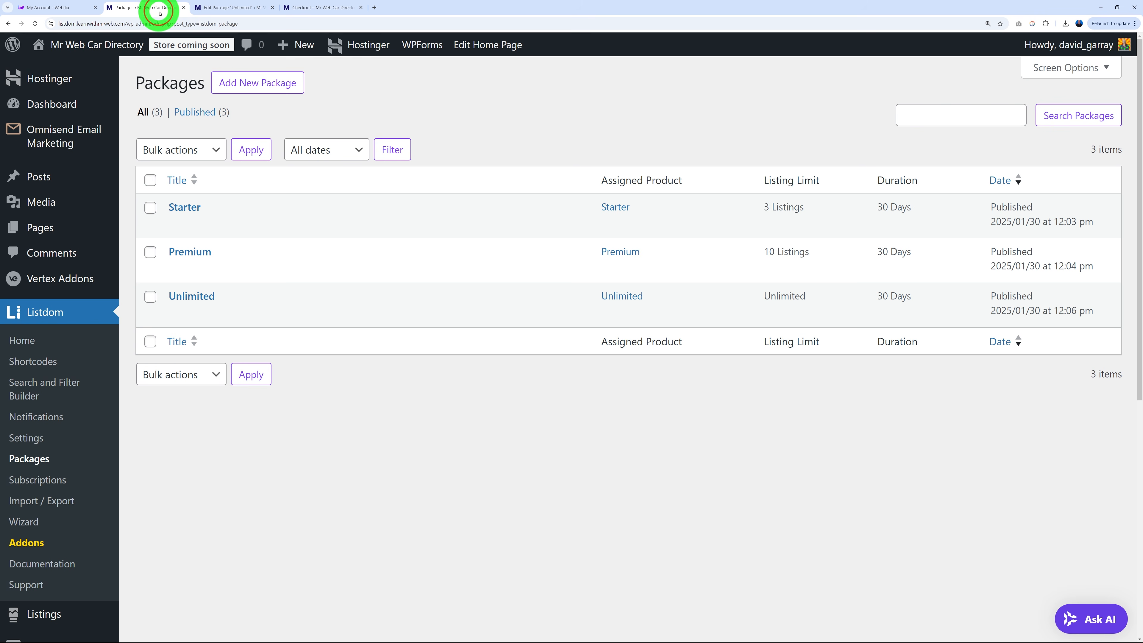
scroll(52, 441, "down", 5)
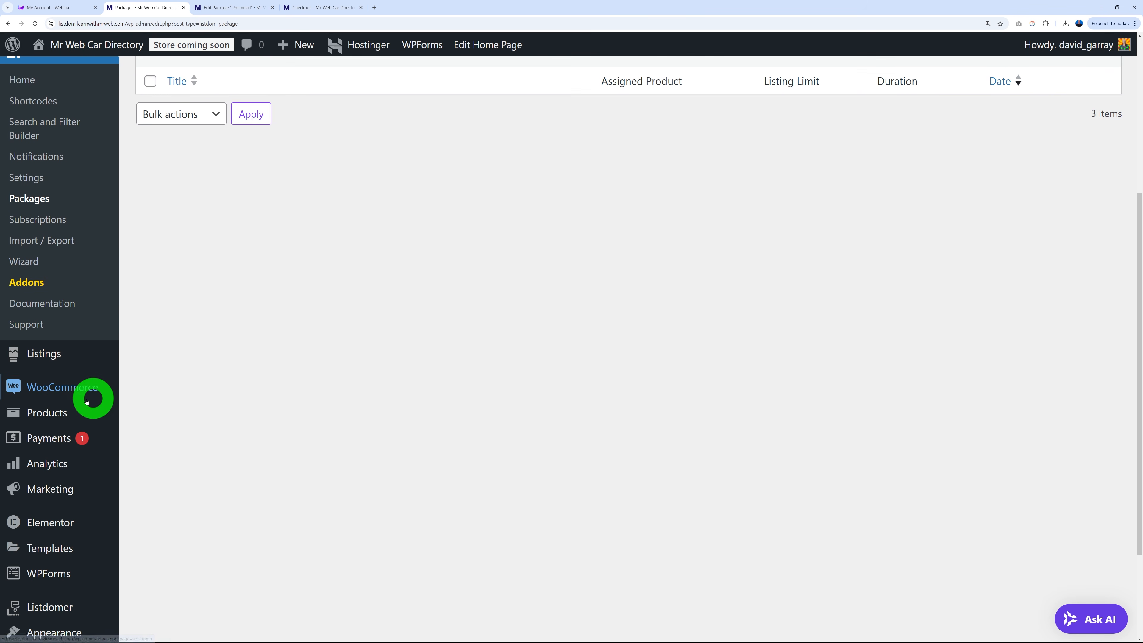
mouse_move(65, 393)
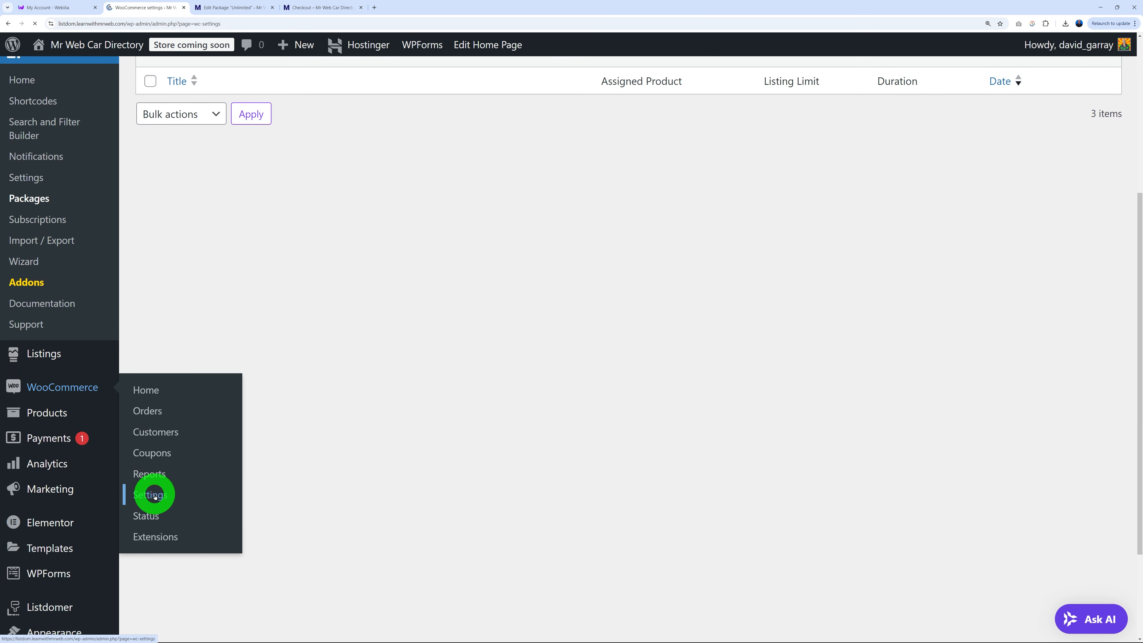
left_click(350, 180)
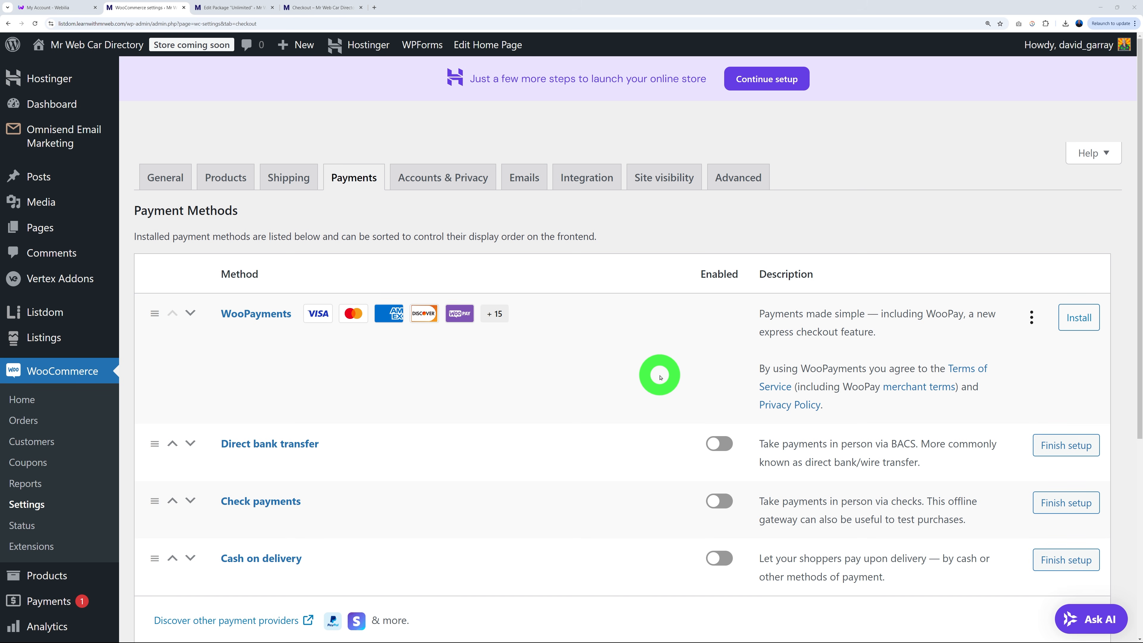
scroll(104, 442, "down", 2)
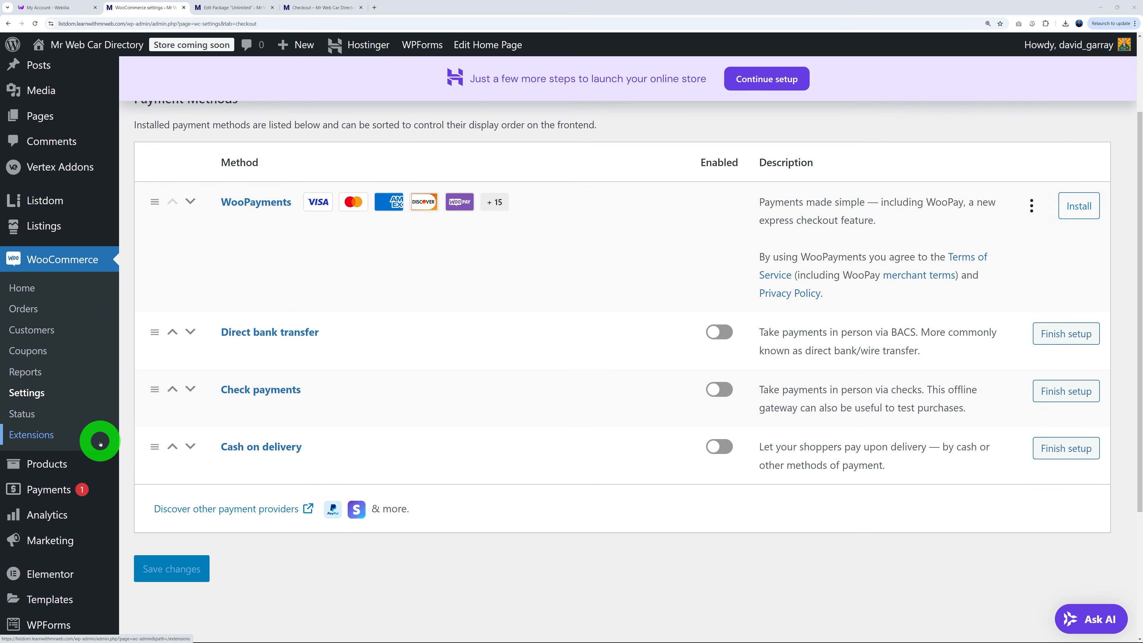
scroll(98, 442, "down", 3)
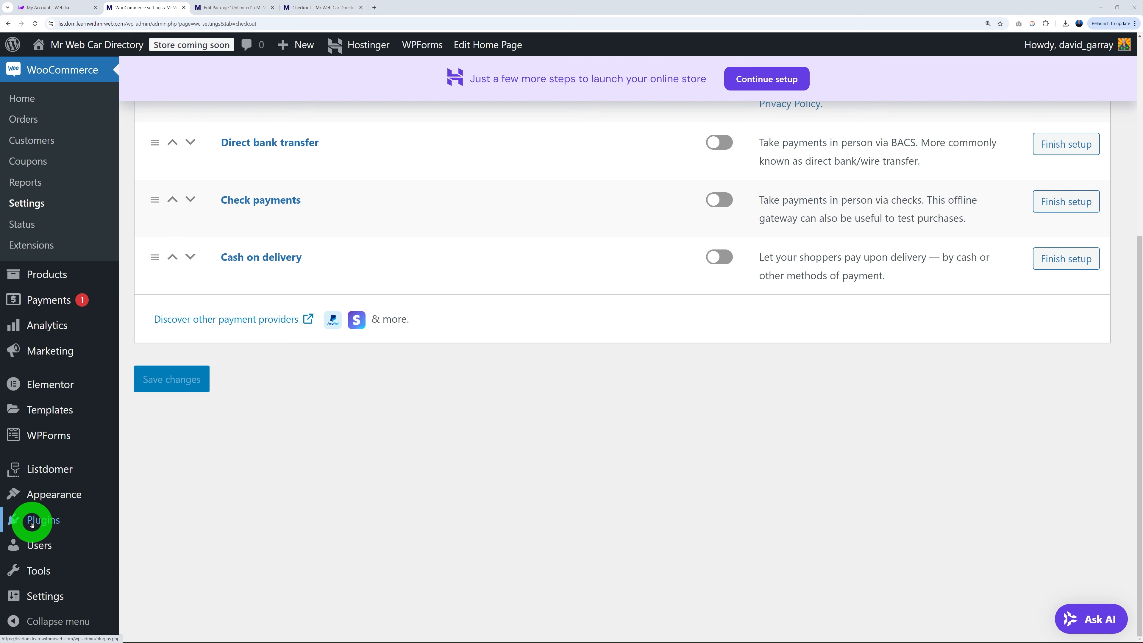
mouse_move(28, 523)
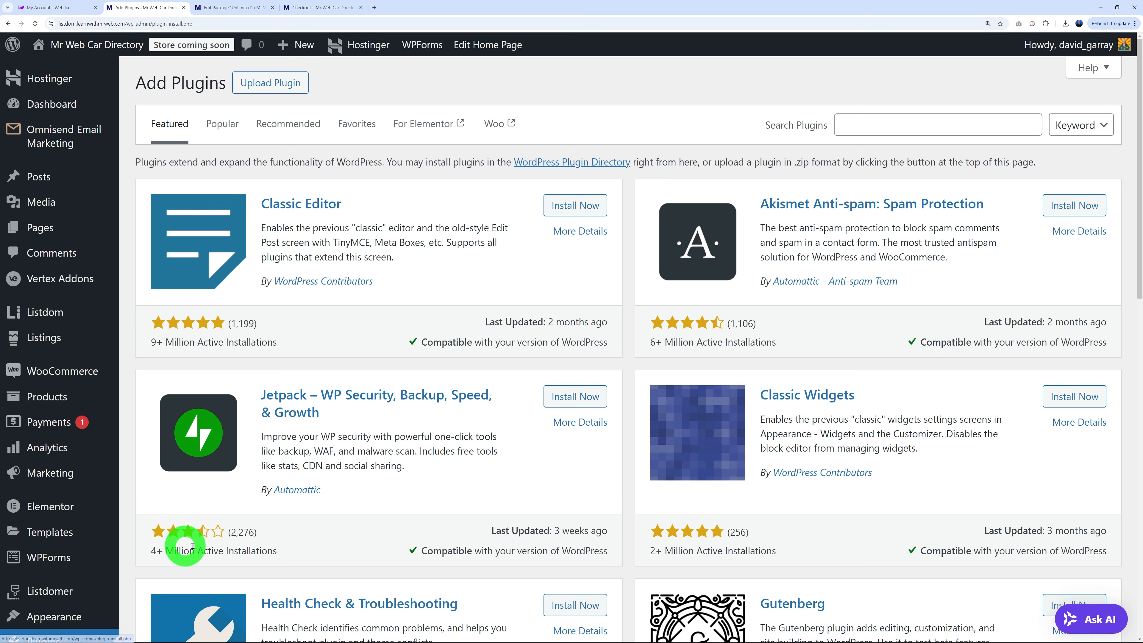
Search 'woocommerce stripe', install Payment Plugins for Stripe WooCommerce and activate it.
left_click(923, 125)
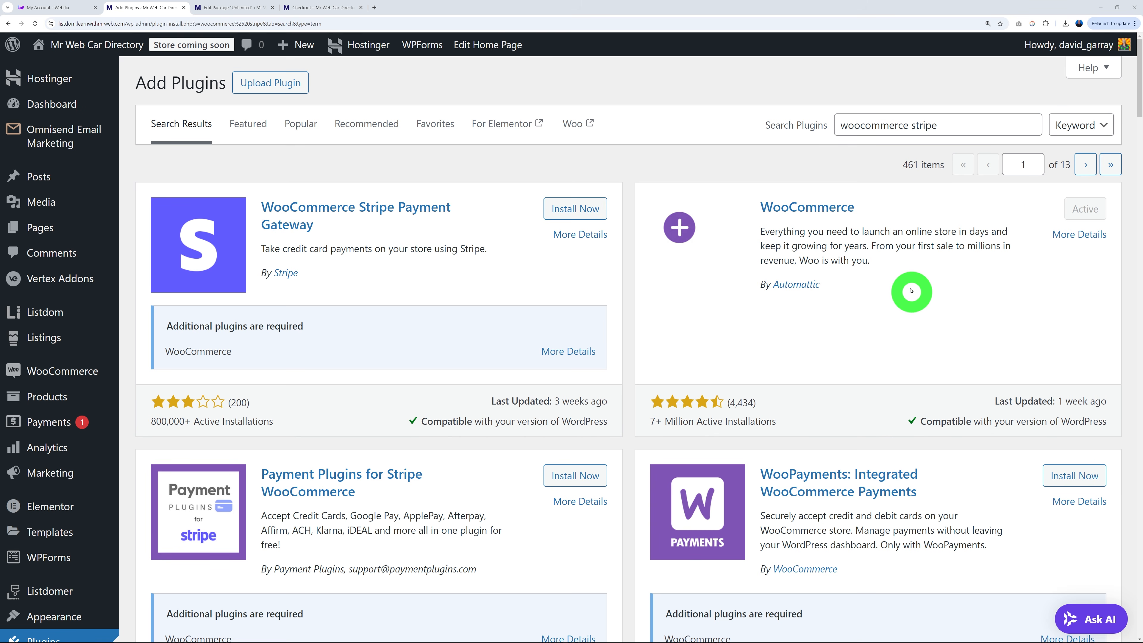
scroll(911, 293, "down", 2)
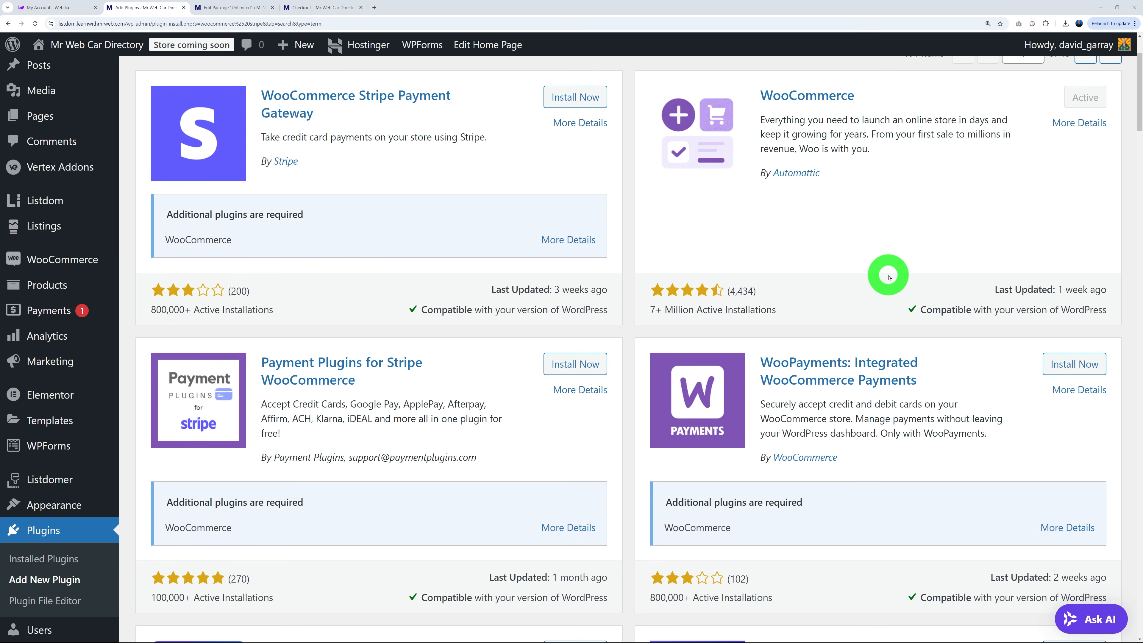
scroll(889, 275, "down", 1)
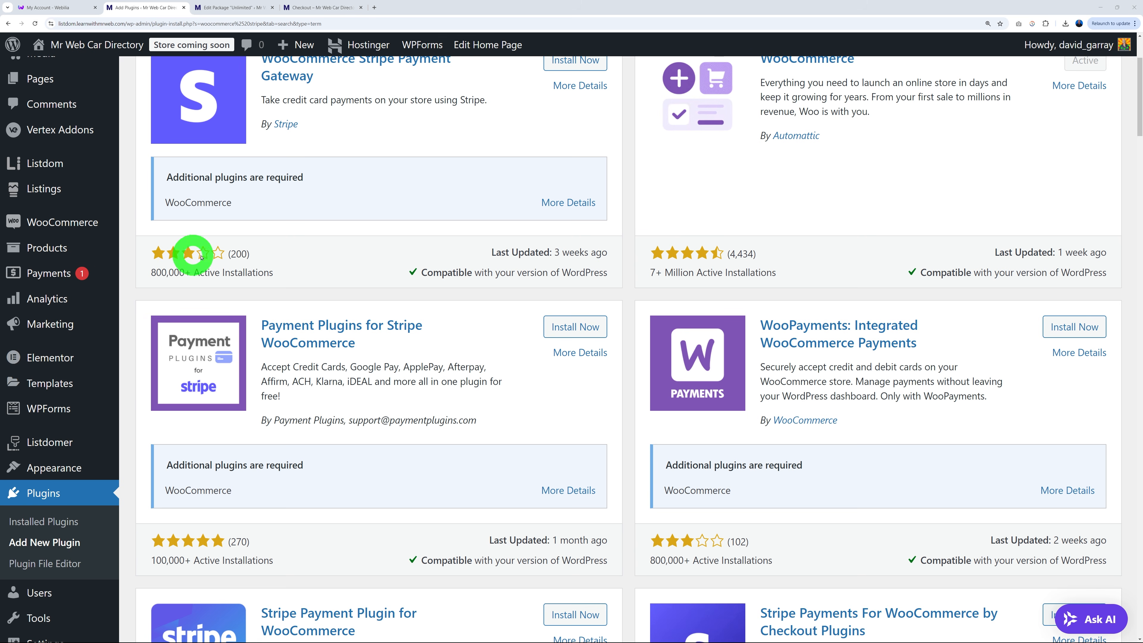
scroll(895, 282, "down", 2)
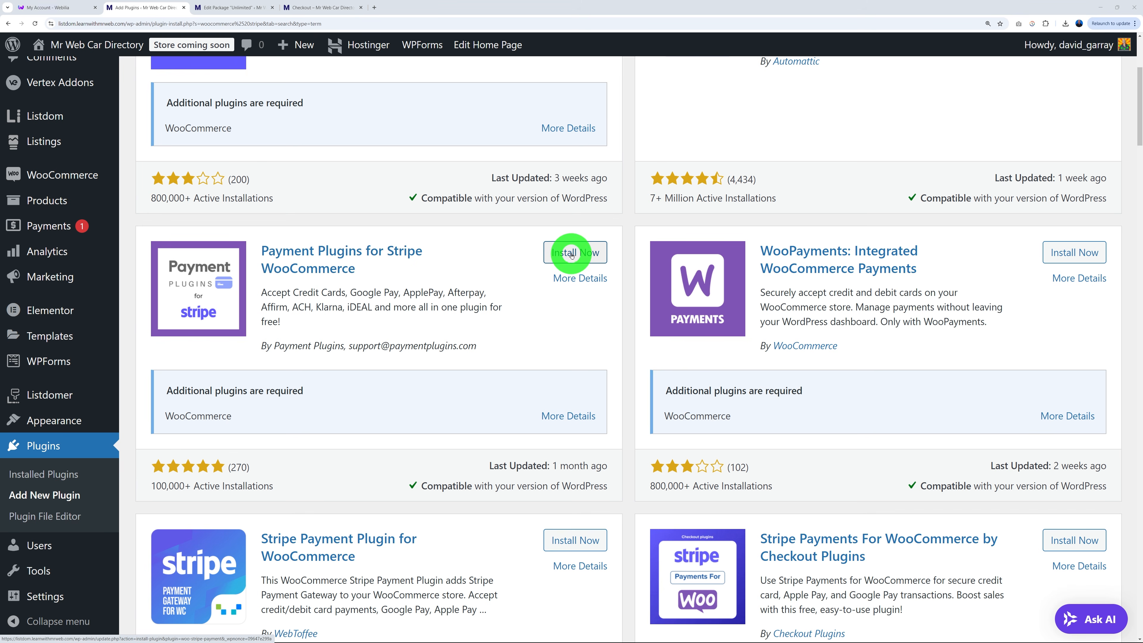
left_click(593, 251)
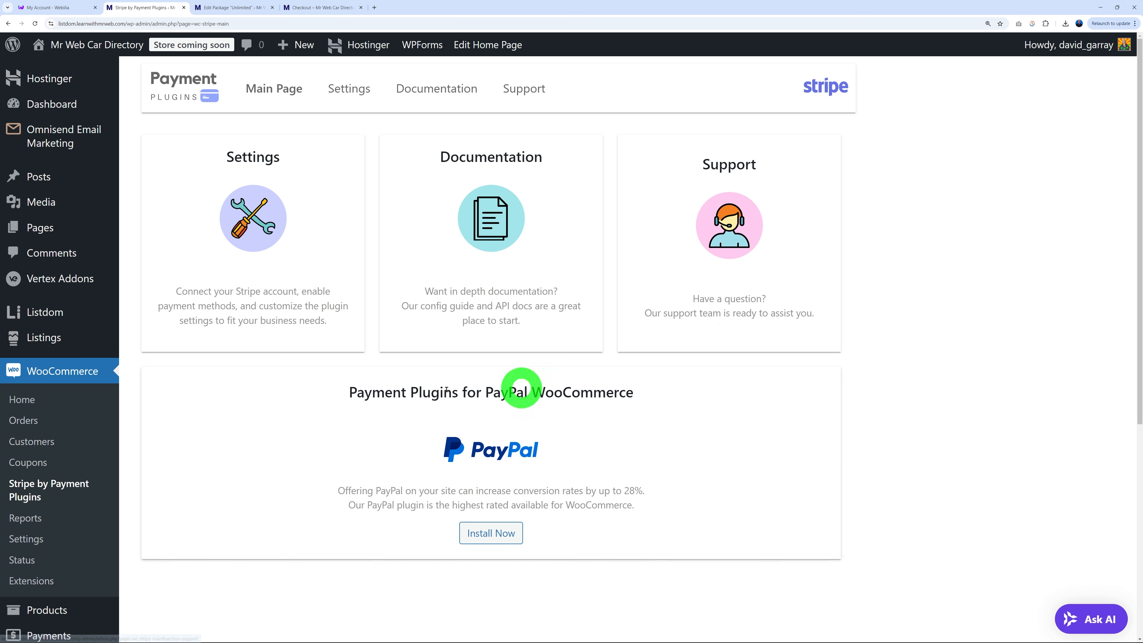
Open the API settings of the Stripe credit card gateway in WooCommerce Payments.
left_click(32, 540)
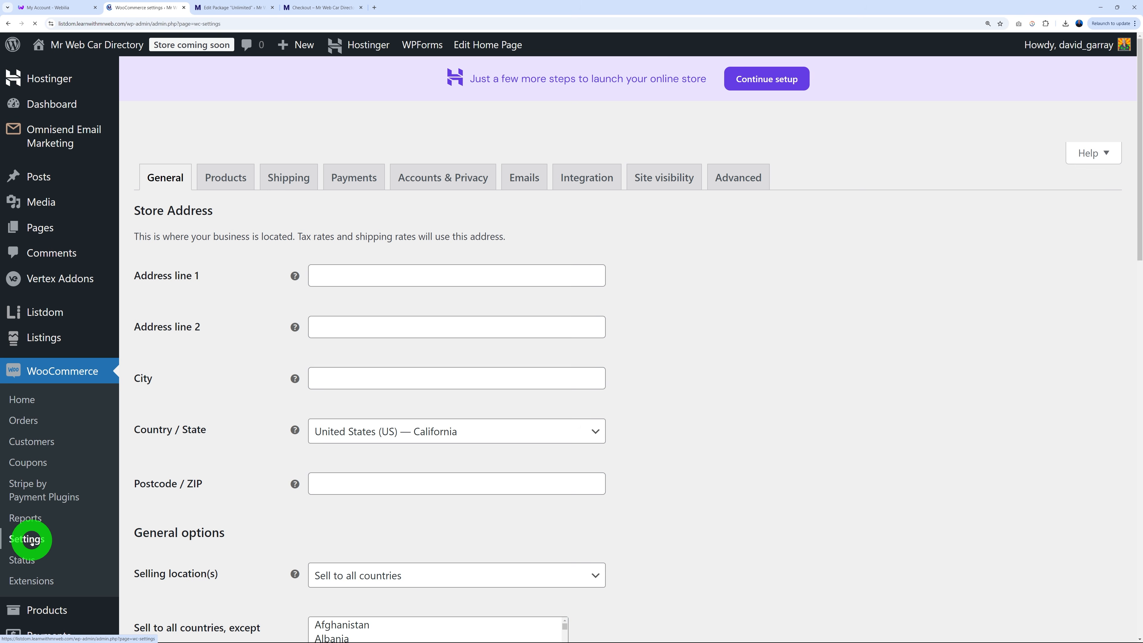
left_click(353, 180)
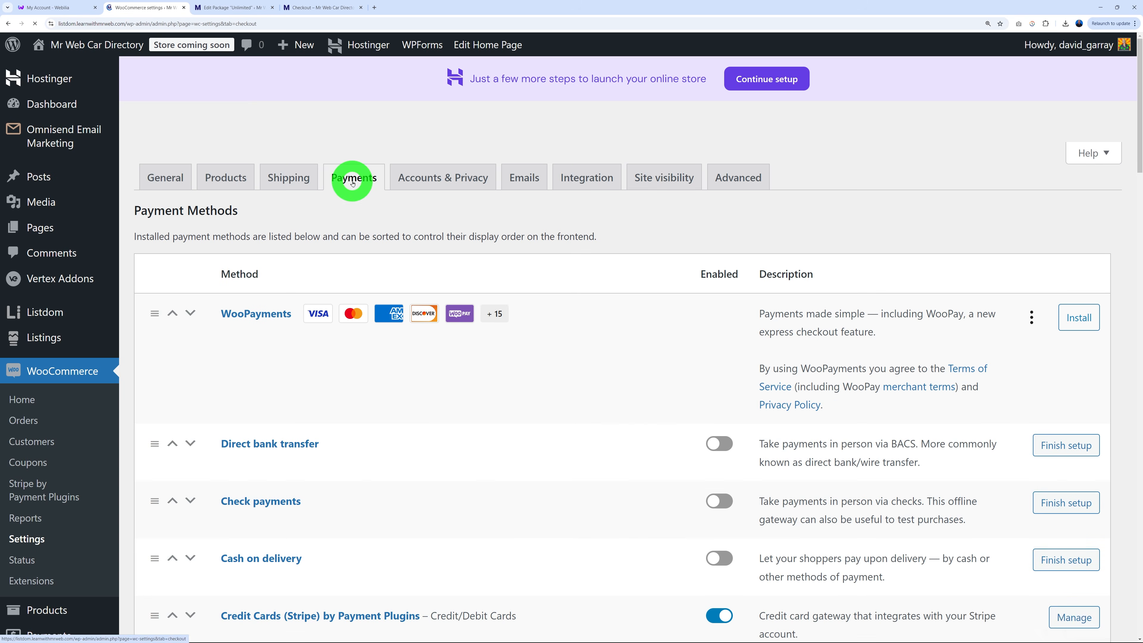
scroll(599, 367, "down", 5)
scroll(597, 368, "down", 2)
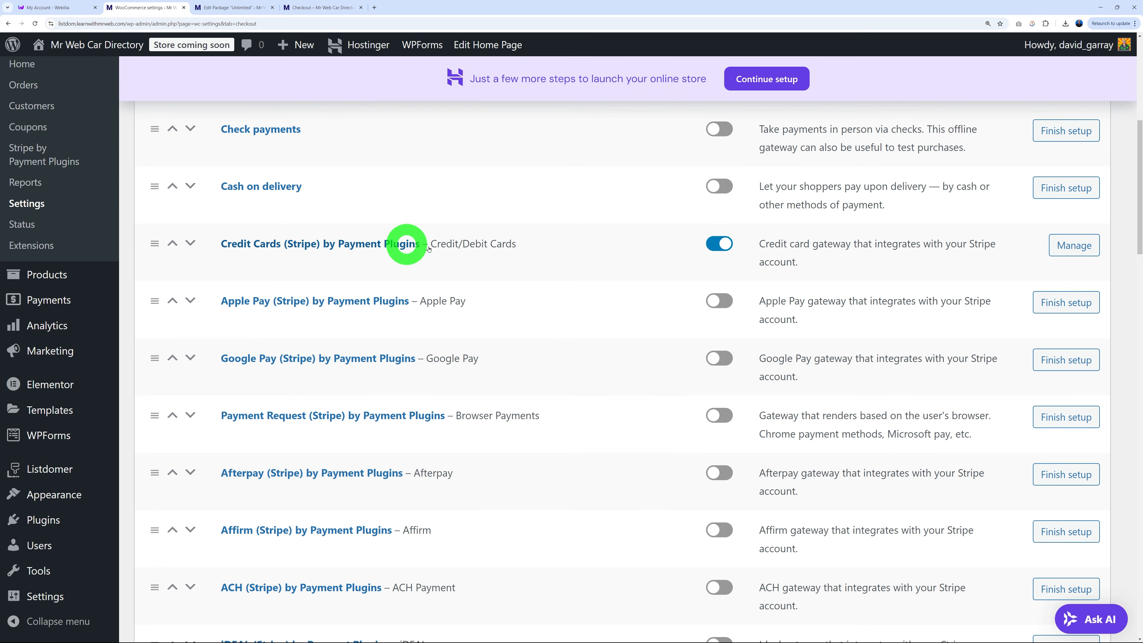
left_click(1076, 247)
left_click(198, 271)
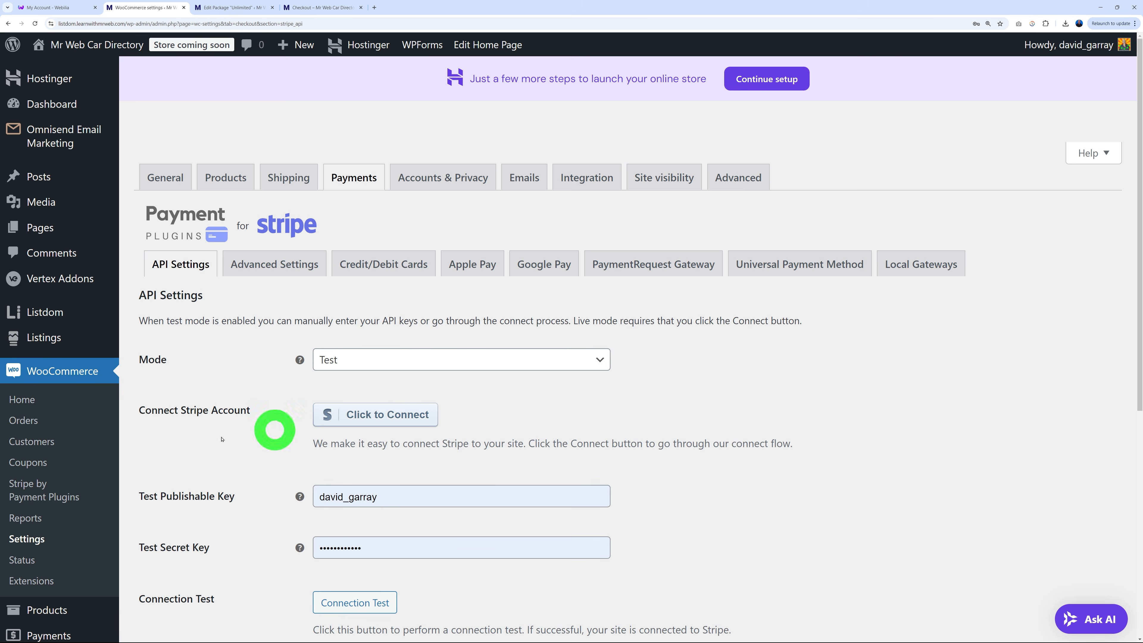
Connect a Stripe account and keep the gateway mode on Test.
left_click(425, 423)
key("Return")
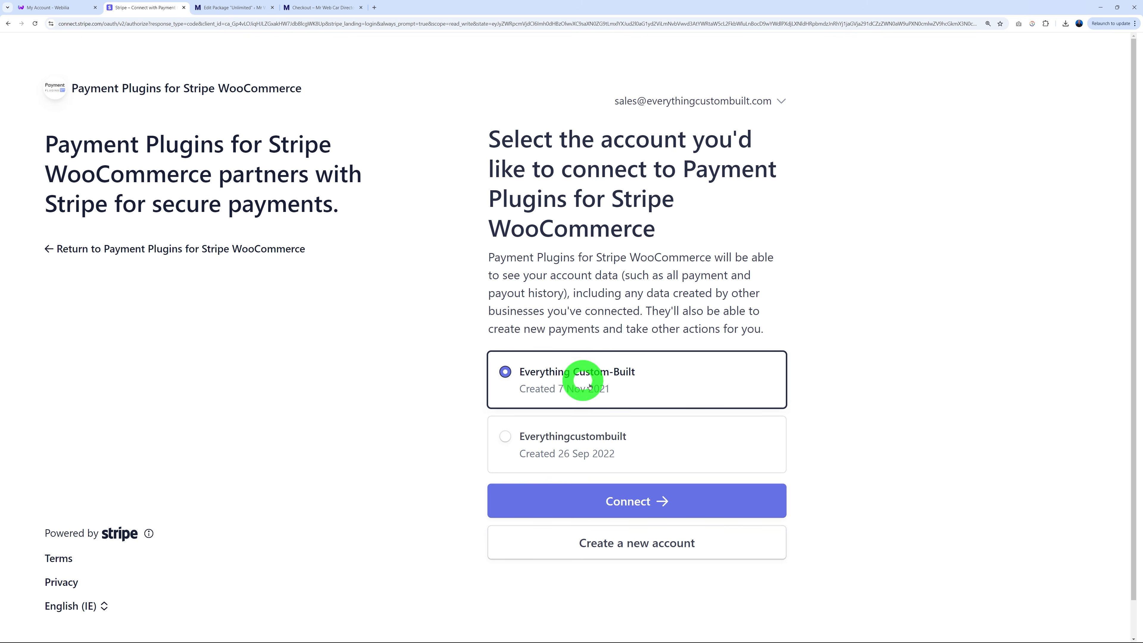
left_click(630, 501)
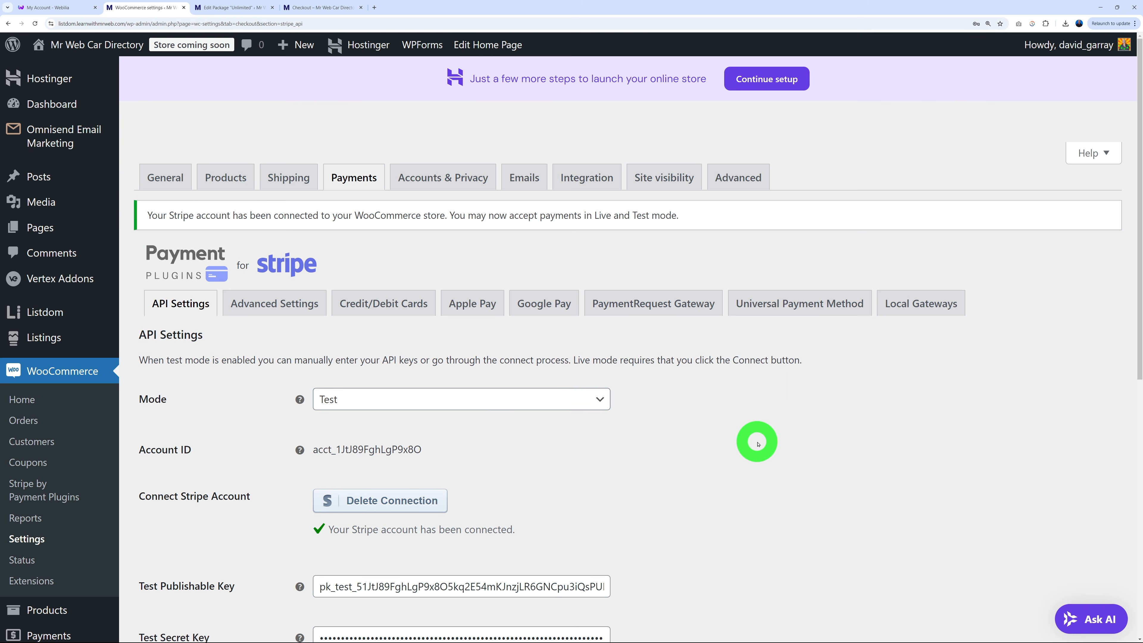
scroll(751, 448, "down", 3)
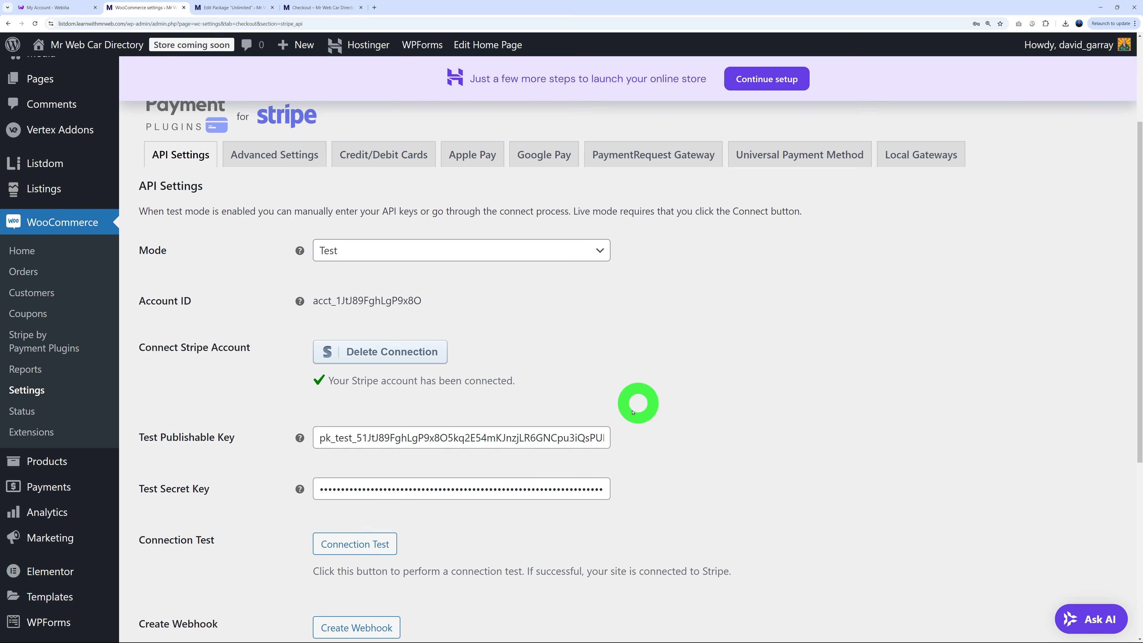
scroll(726, 383, "up", 2)
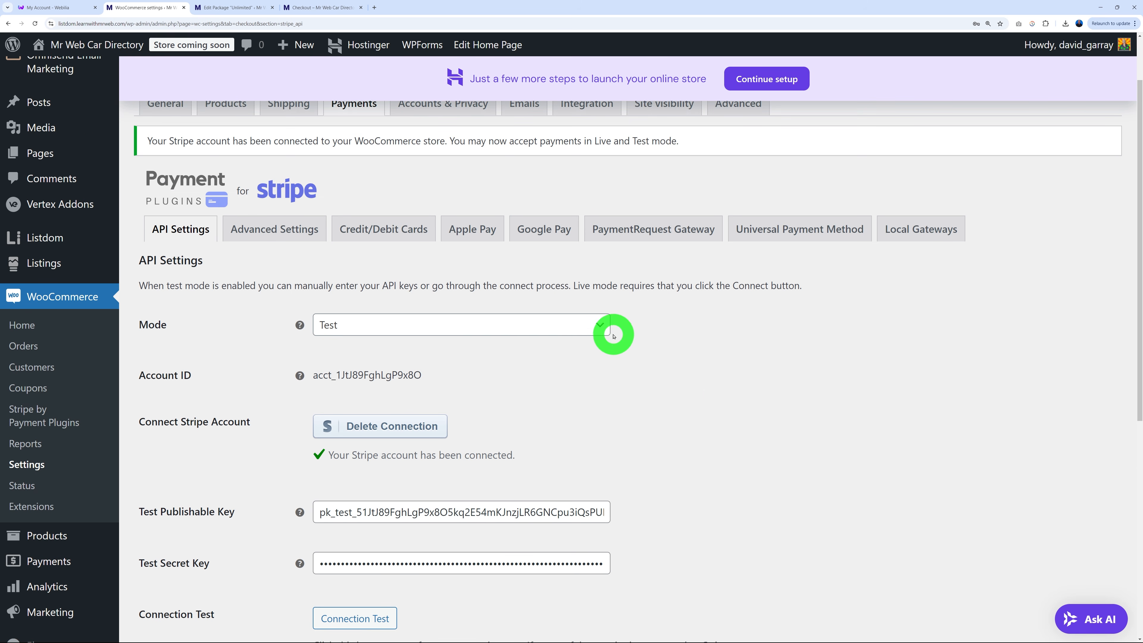
left_click(601, 325)
left_click(544, 346)
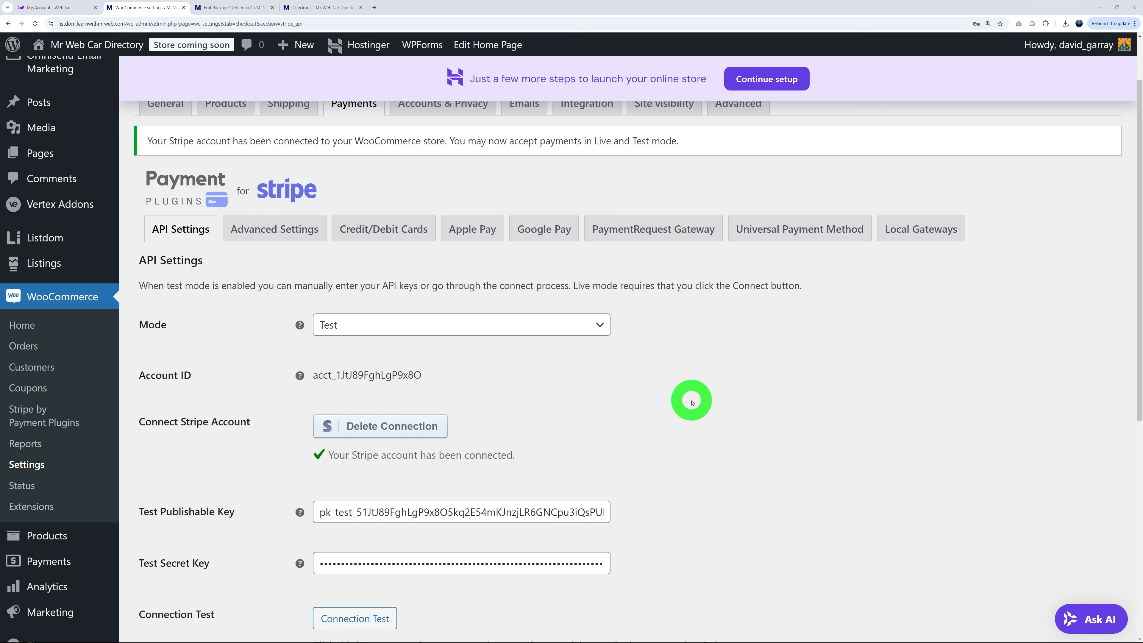
scroll(690, 387, "down", 5)
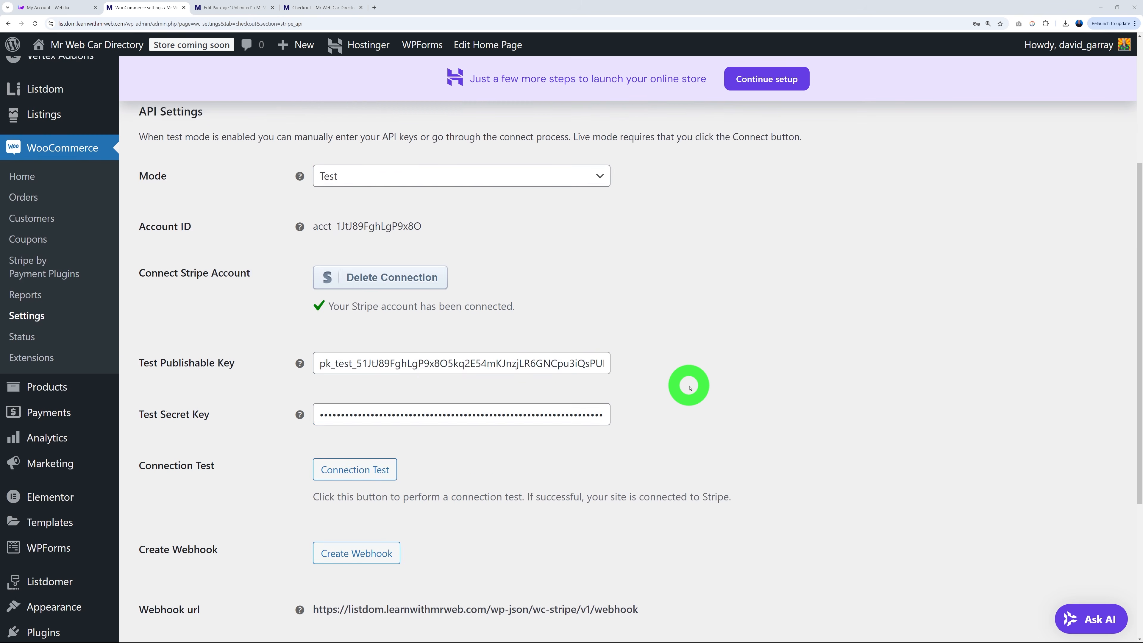
scroll(686, 385, "up", 7)
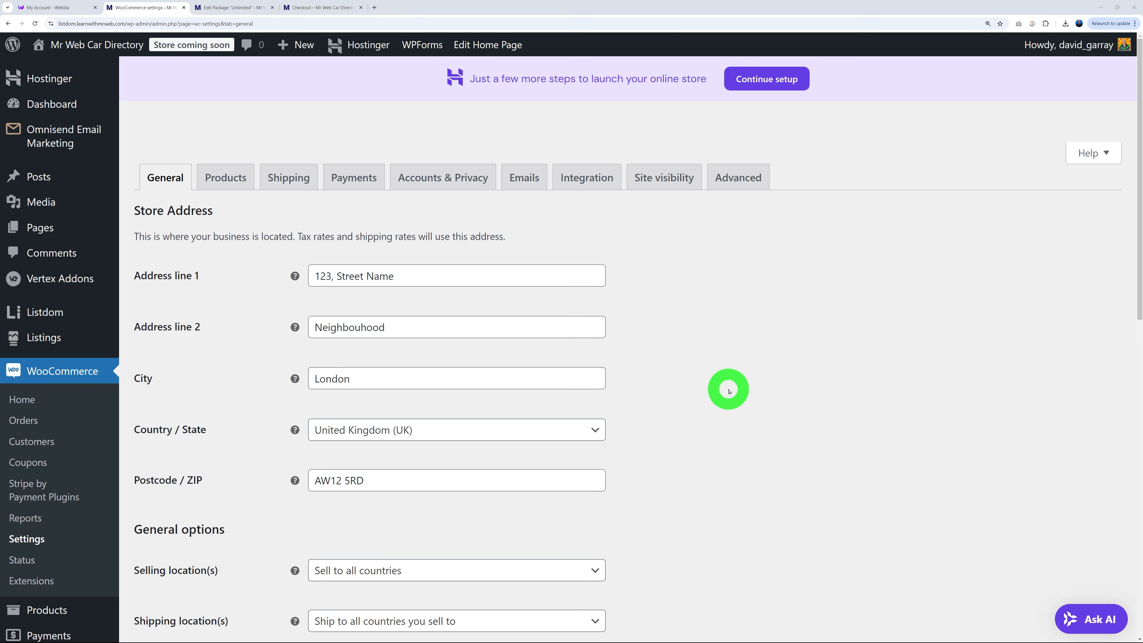
Keep selling to all countries and set shipping locations to Disable shipping.
scroll(781, 394, "down", 5)
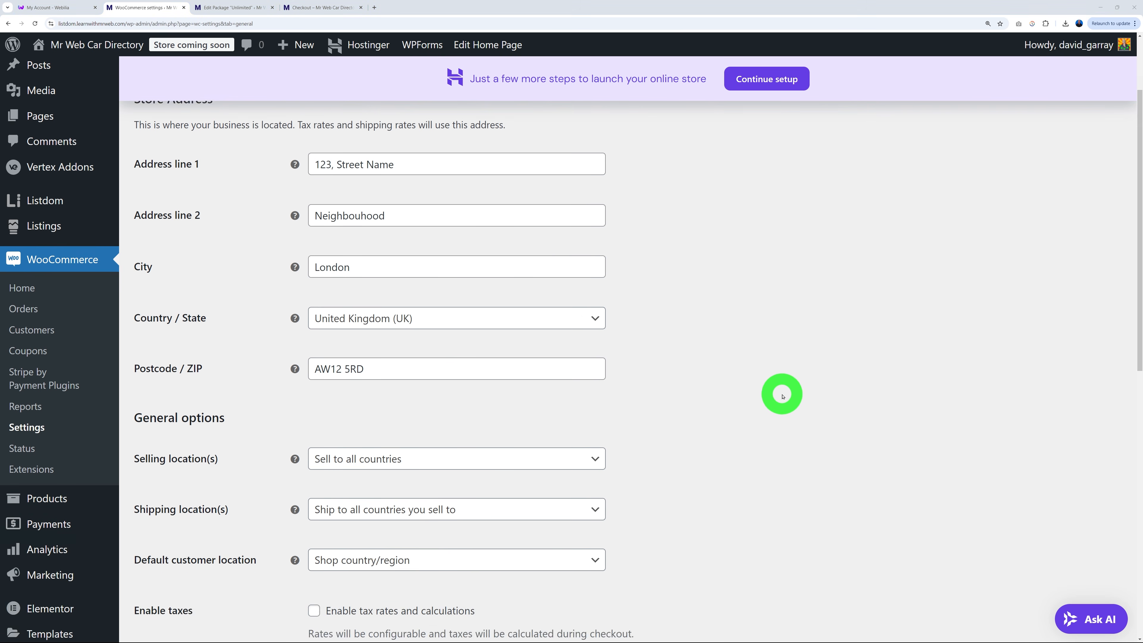
left_click(541, 308)
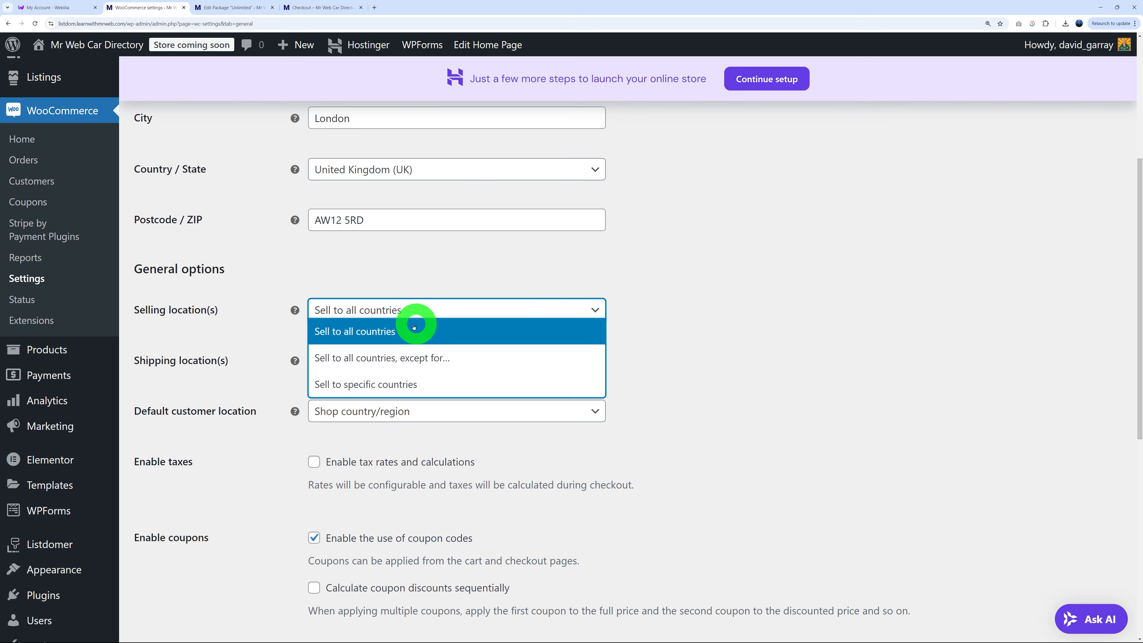
left_click(392, 328)
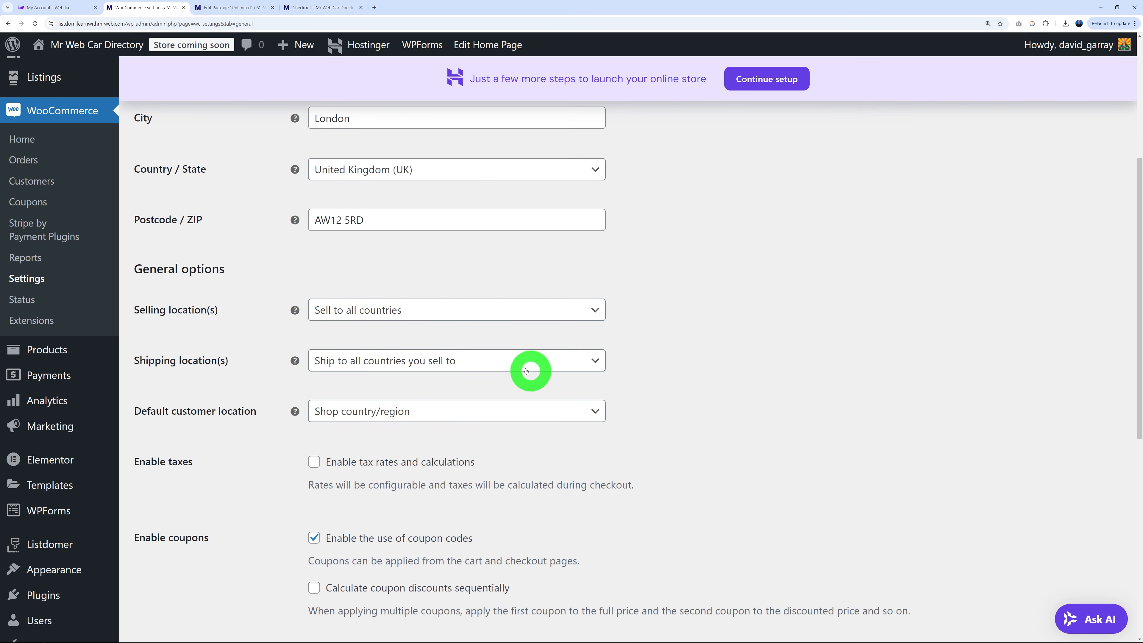
left_click(474, 361)
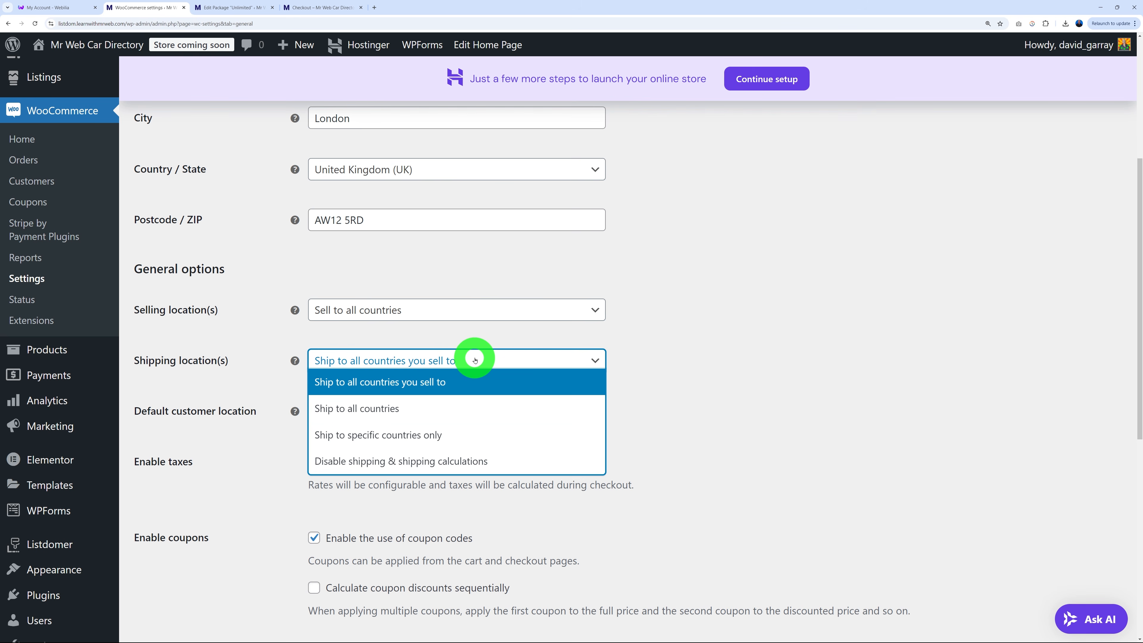
left_click(378, 463)
Enable tax rates and calculations and save the general settings.
scroll(784, 381, "down", 4)
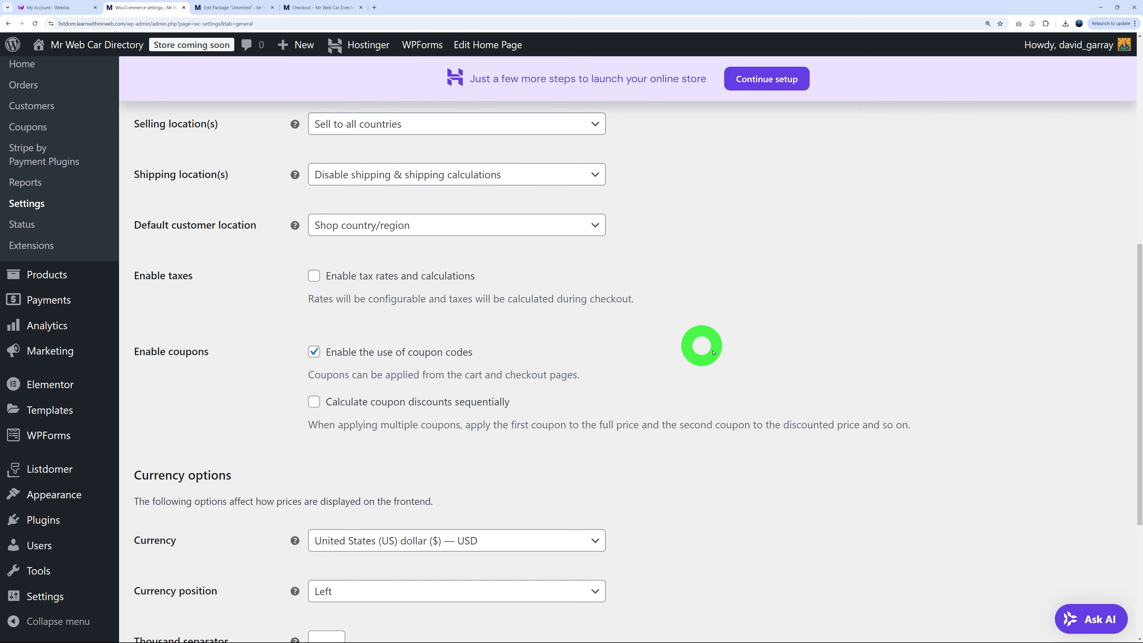
left_click(313, 275)
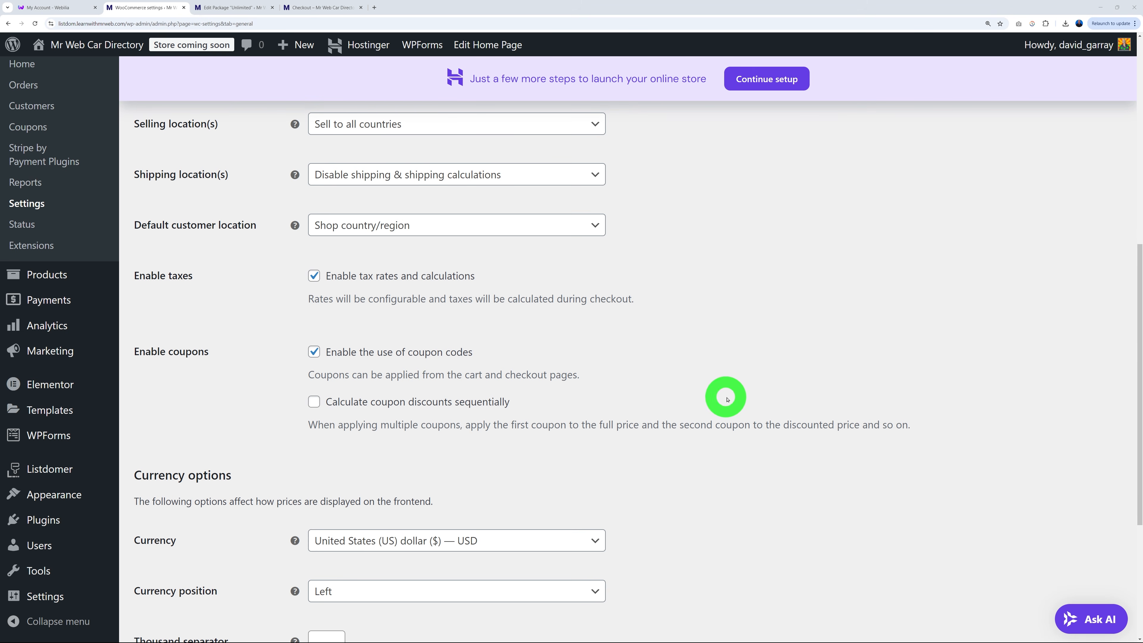
scroll(727, 399, "down", 5)
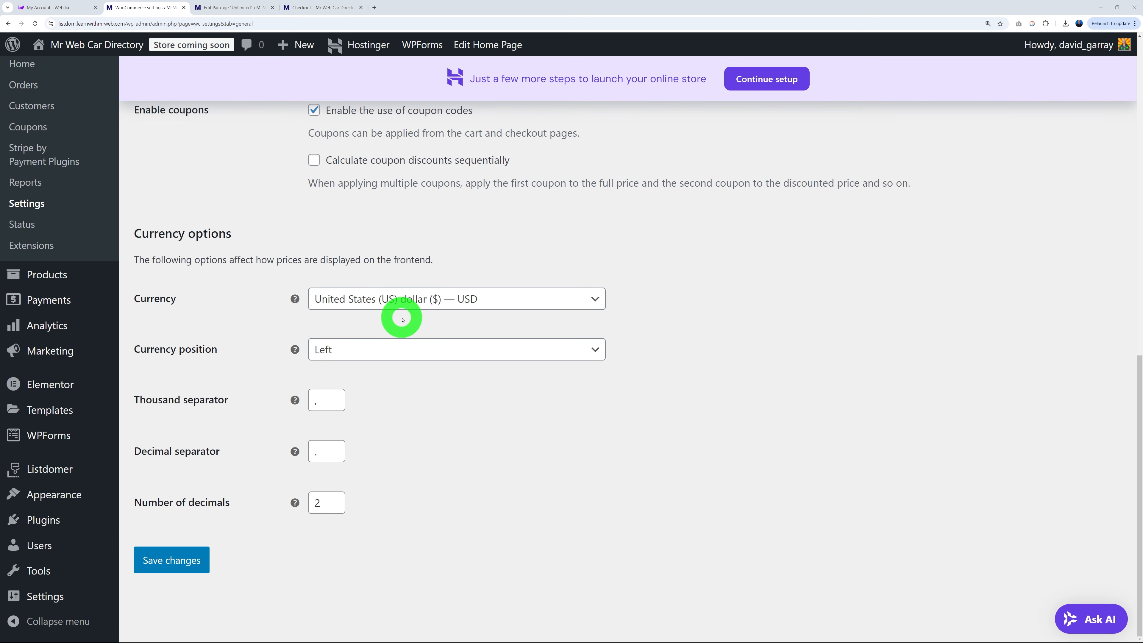
left_click(192, 558)
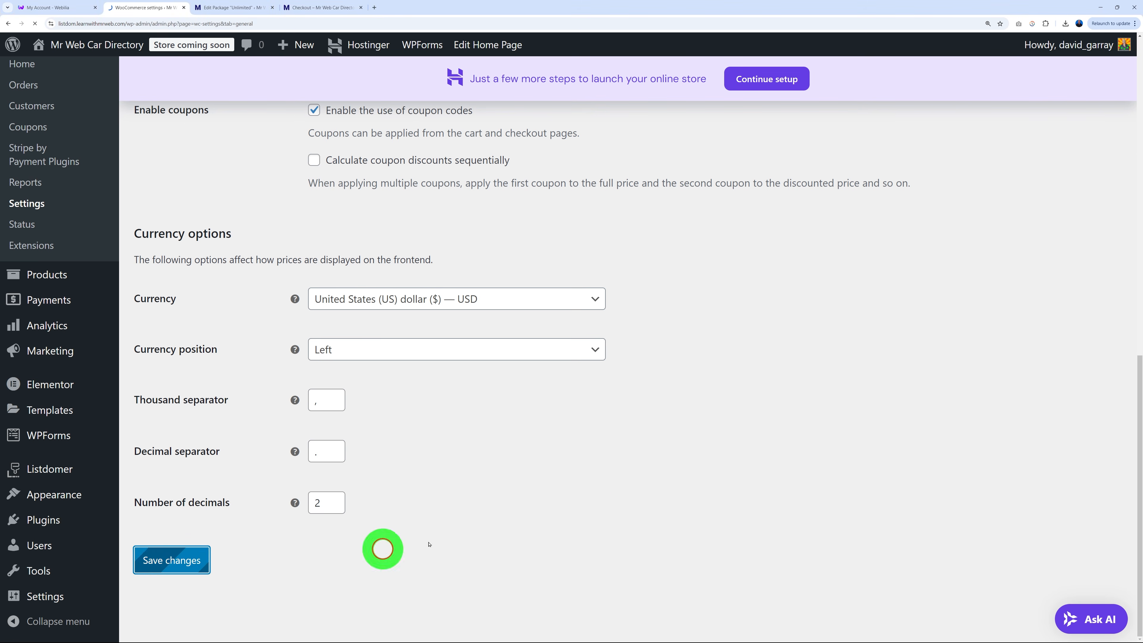
left_click(276, 178)
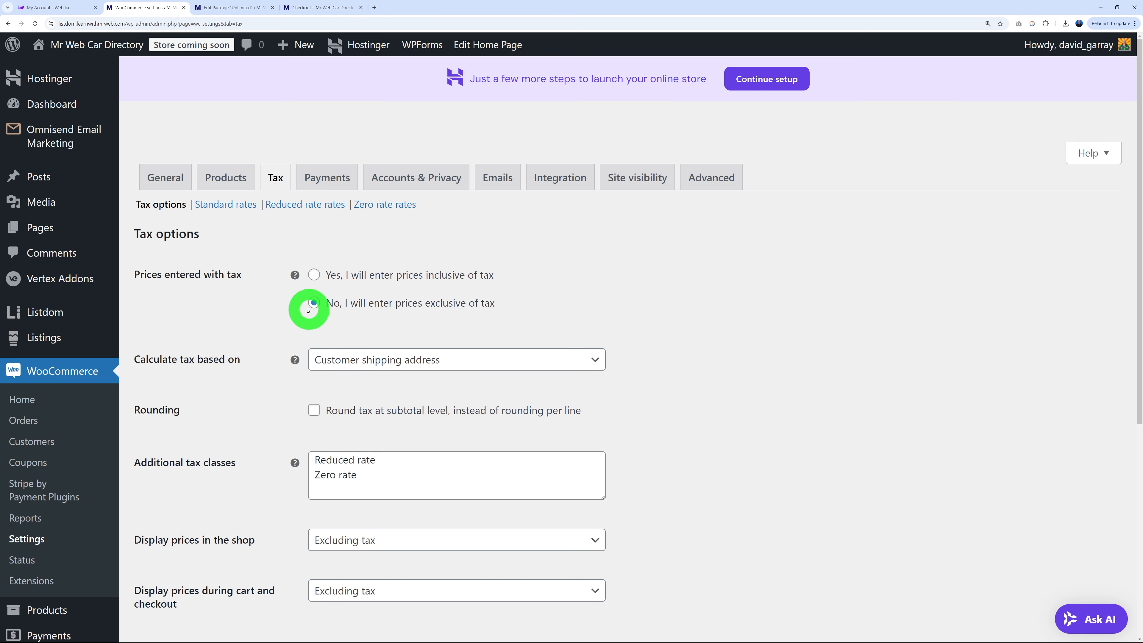
Add a 20% United Kingdom standard tax rate named UK Vat, save it, and open checkout.
left_click(225, 204)
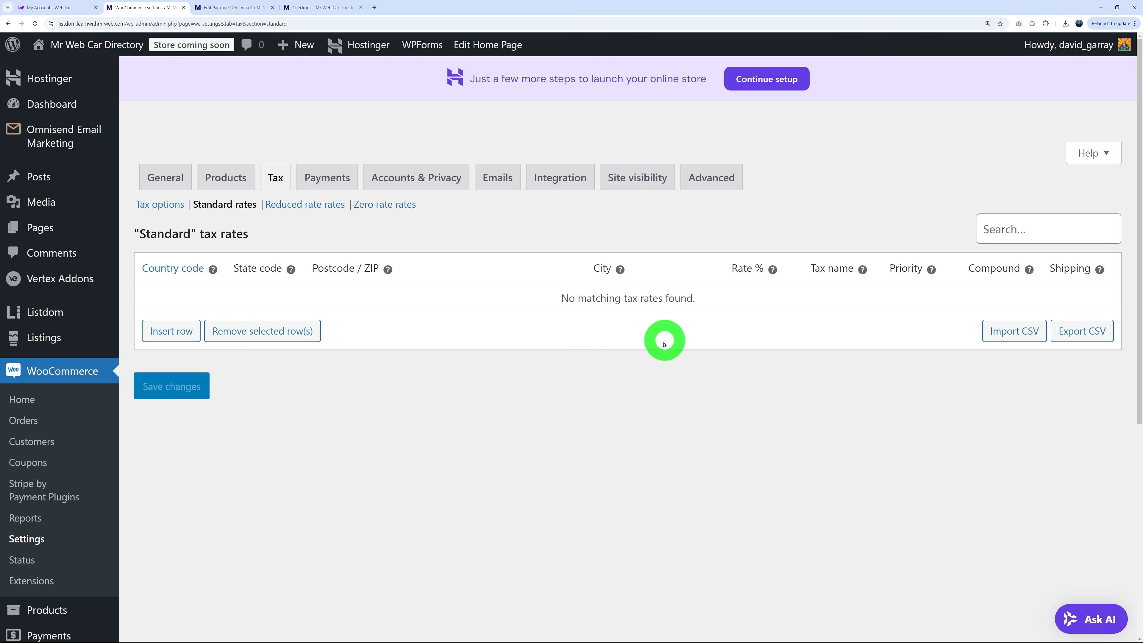
left_click(184, 335)
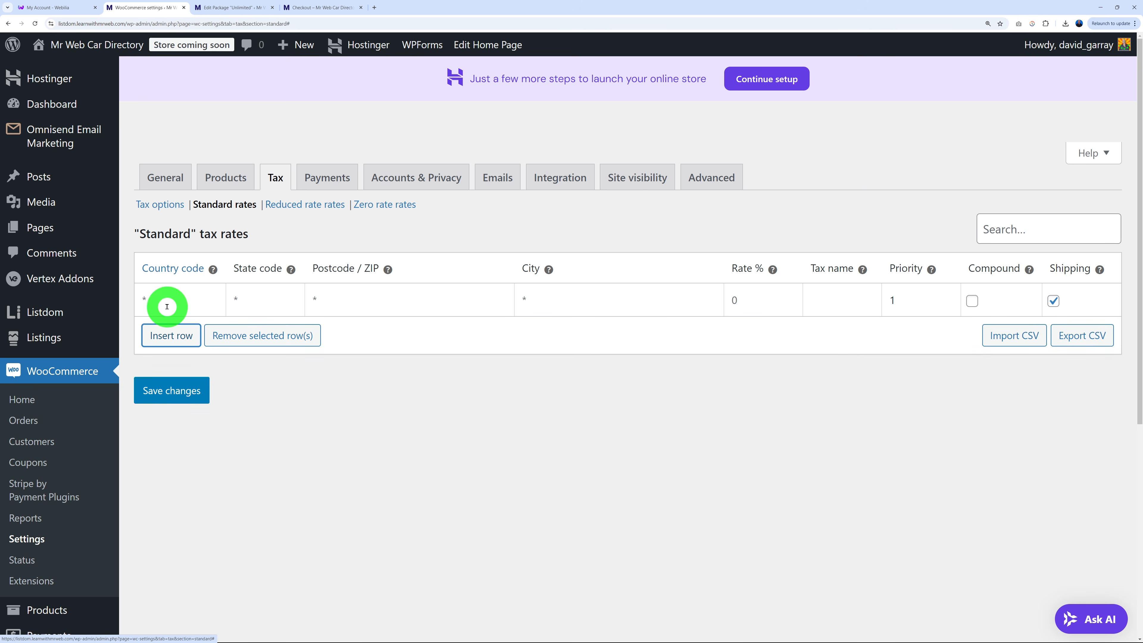
type("UK")
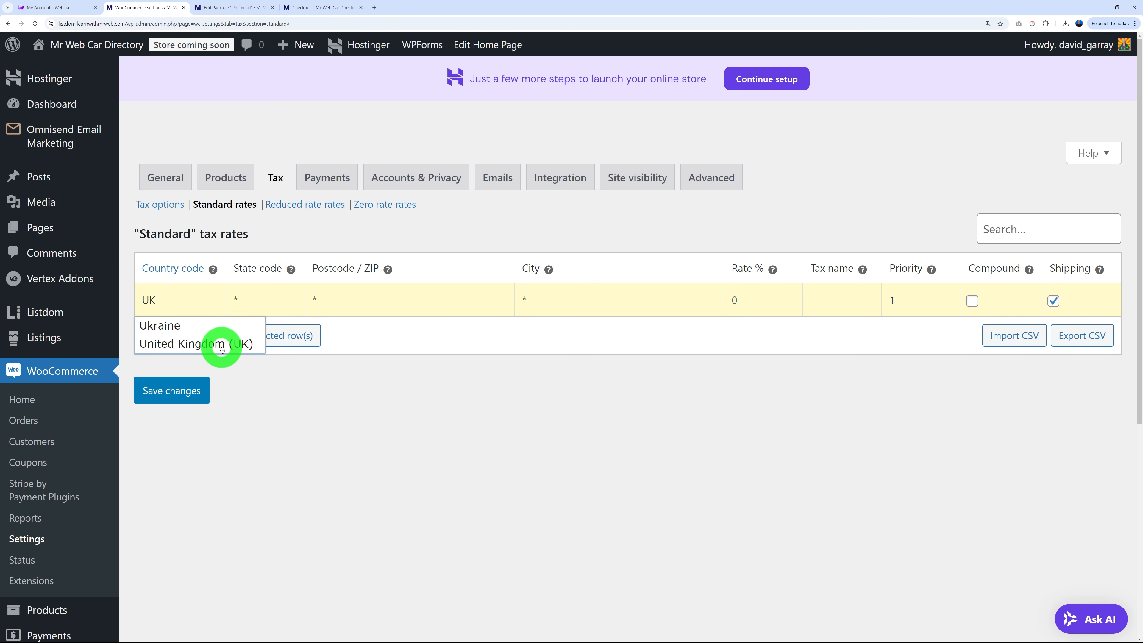
left_click(221, 349)
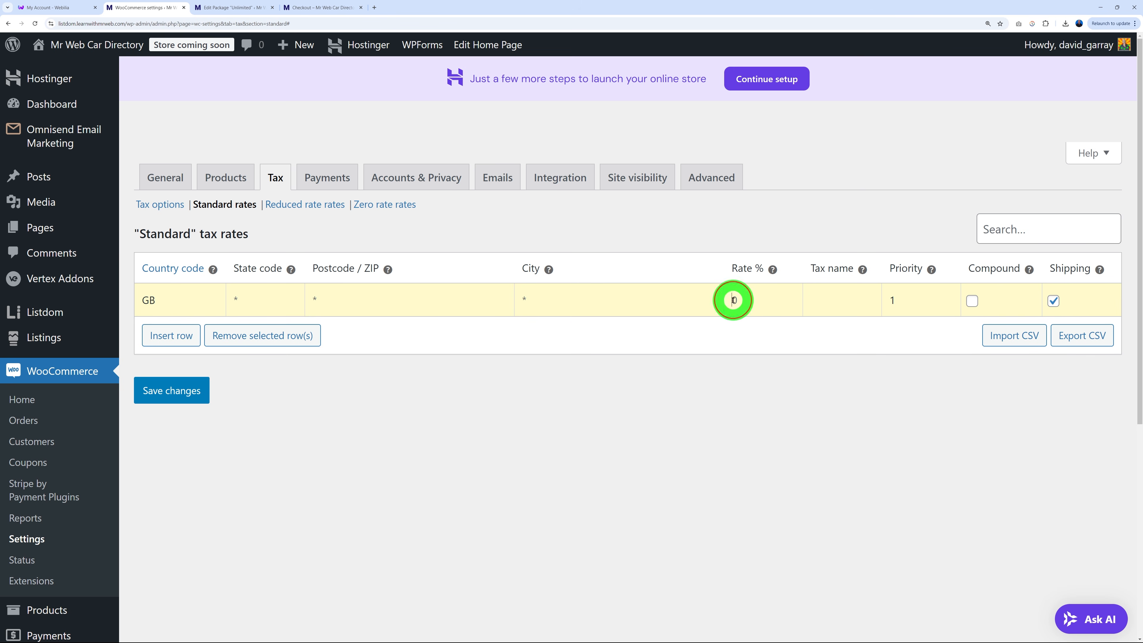
left_click(754, 373)
left_click(832, 303)
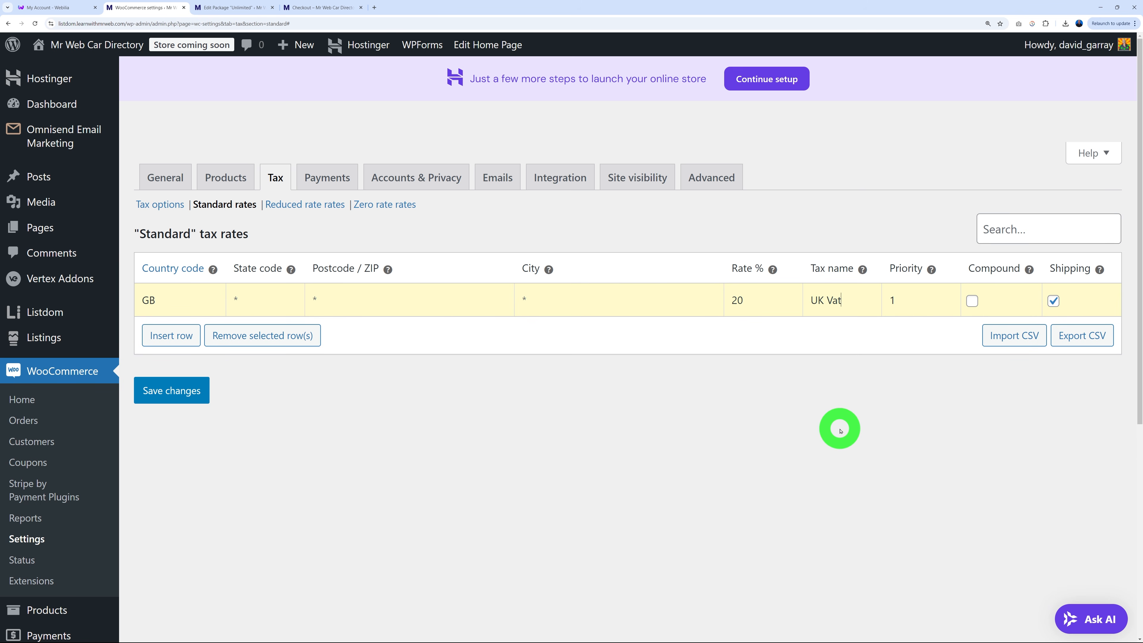
left_click(160, 396)
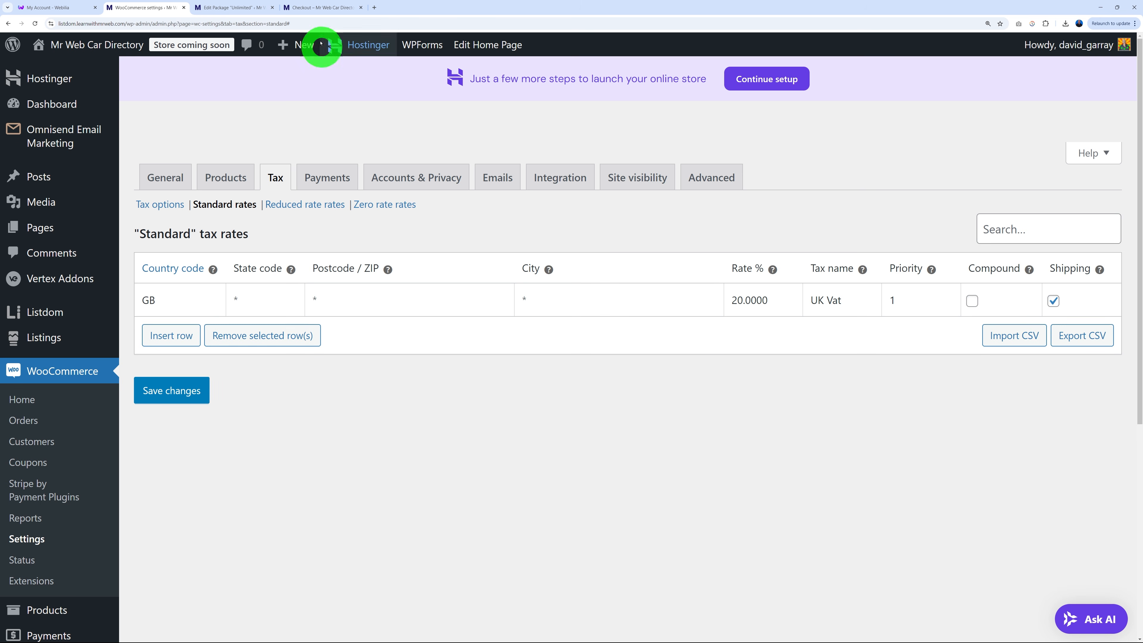
left_click(319, 8)
Reload the checkout, review billing and payment details, and place the $99 Starter order.
left_click(36, 23)
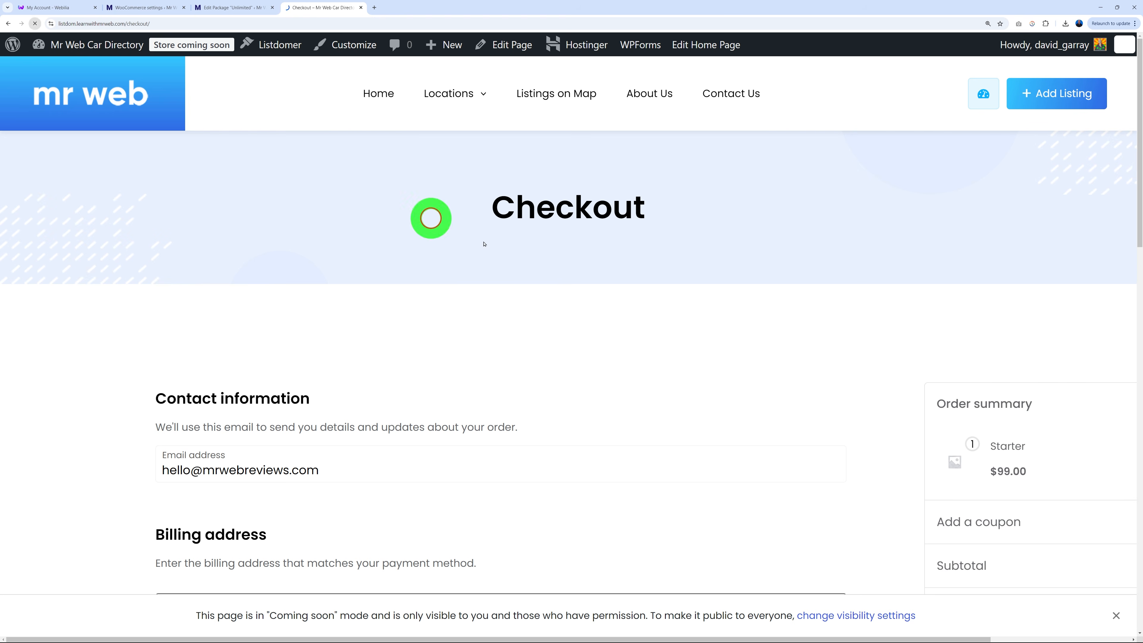
scroll(841, 316, "down", 1)
scroll(841, 315, "down", 10)
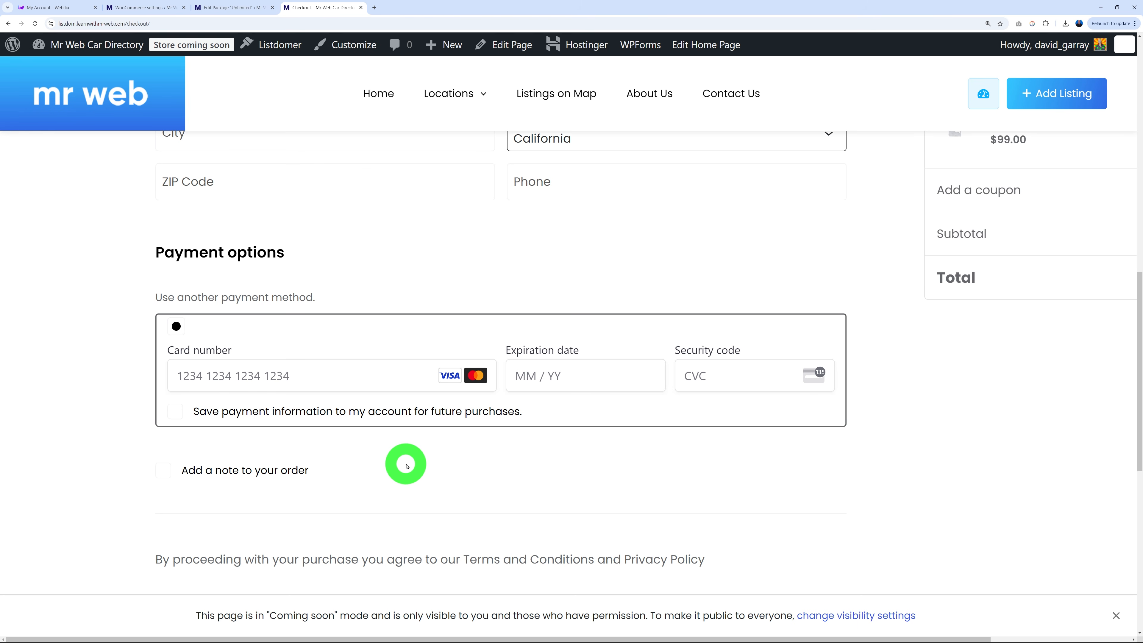
scroll(927, 484, "down", 1)
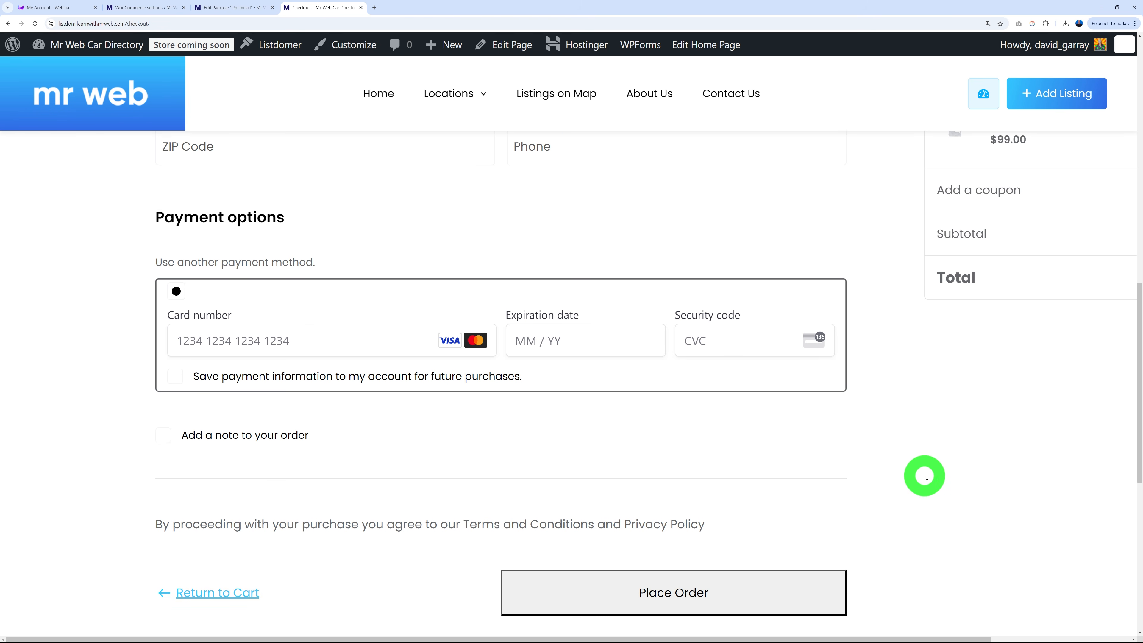
scroll(926, 479, "up", 2)
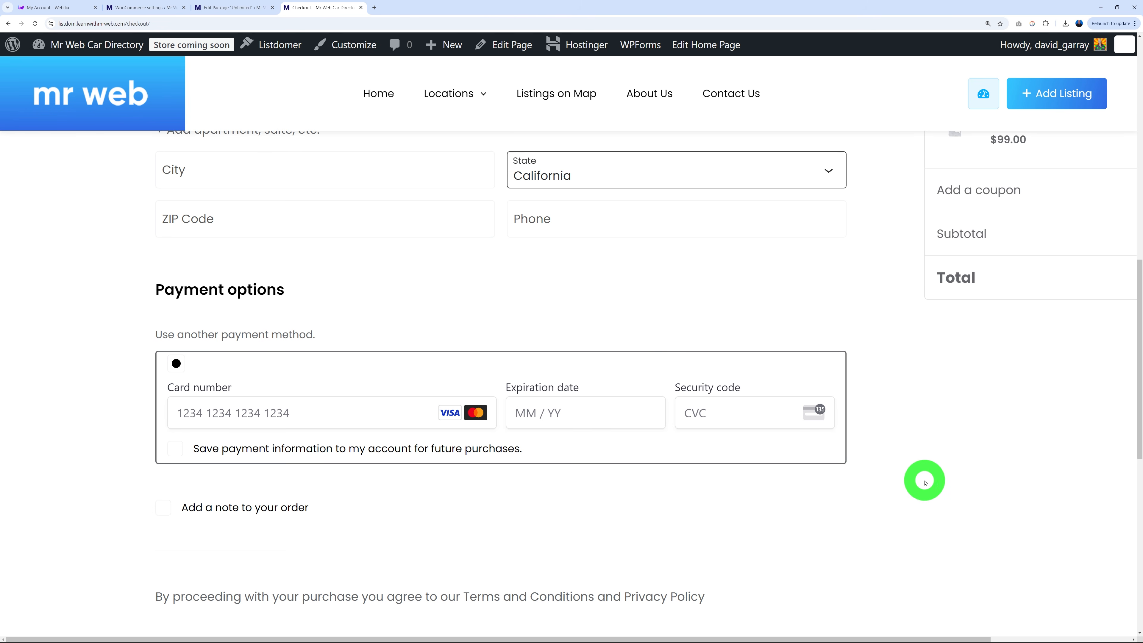
scroll(926, 481, "up", 10)
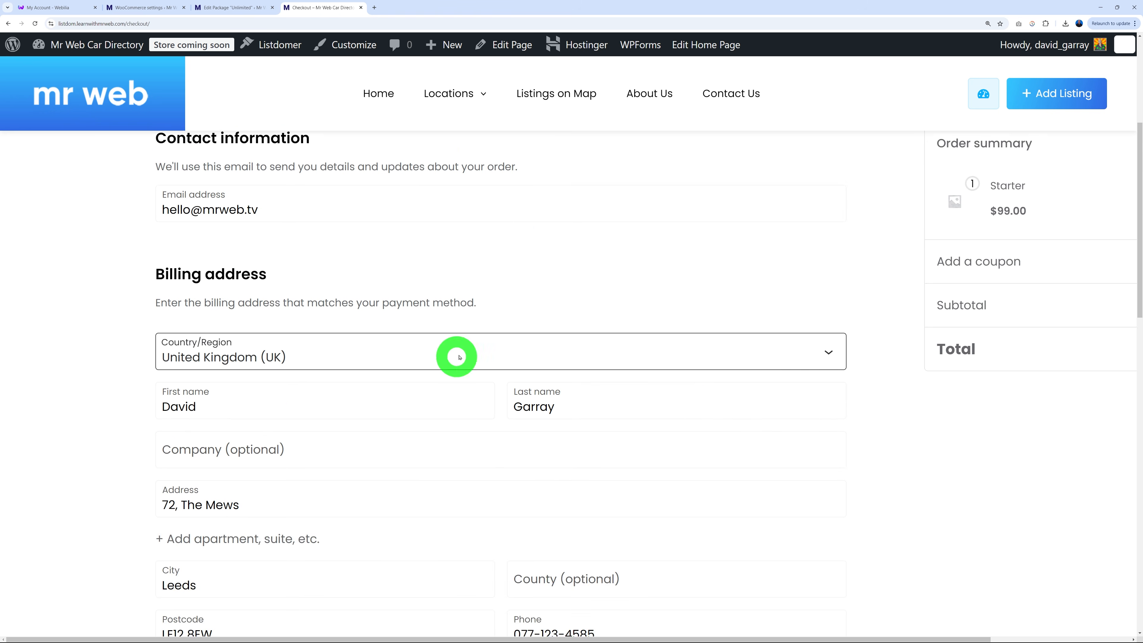
scroll(582, 377, "down", 10)
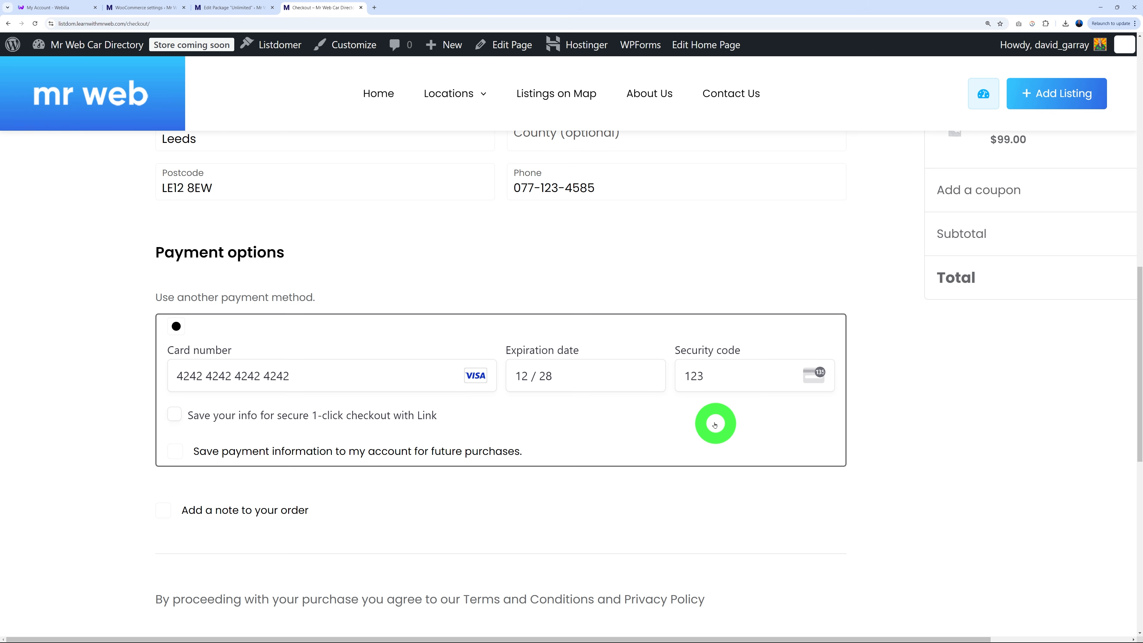
scroll(896, 488, "down", 2)
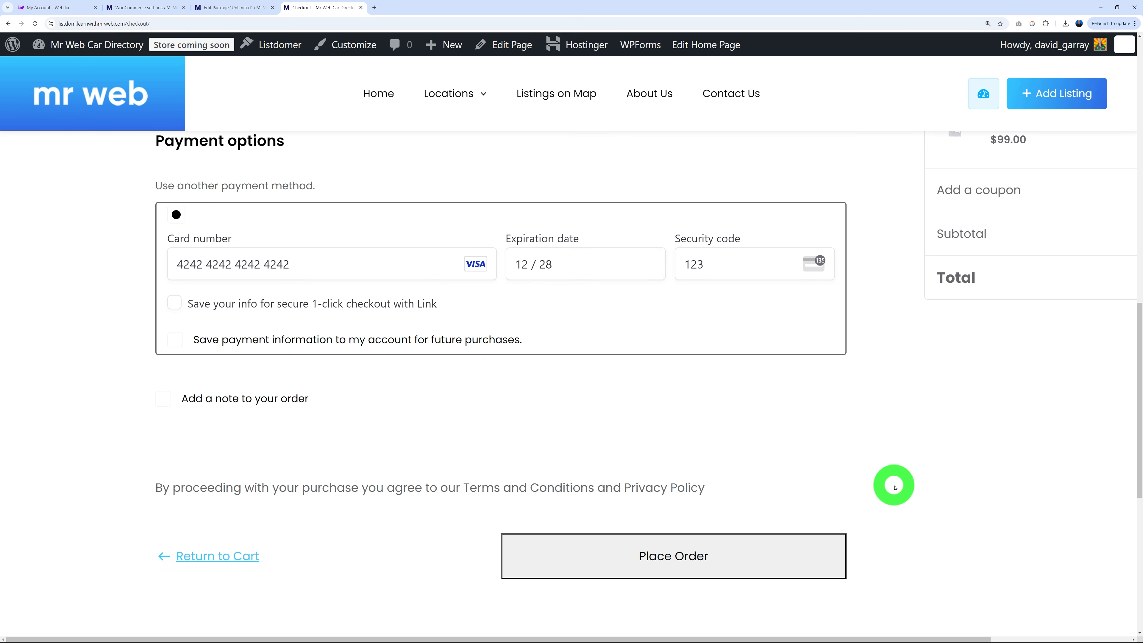
left_click(692, 558)
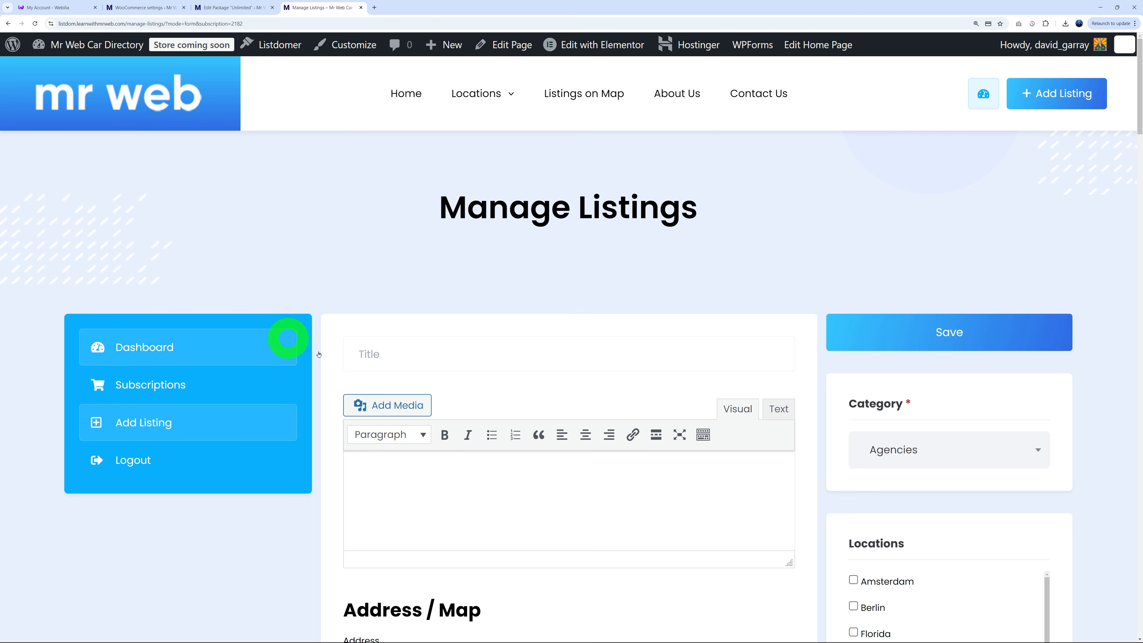
Scroll through Subscriptions to review the Starter plan, Published with 0 / 3 listings used.
scroll(786, 493, "down", 10)
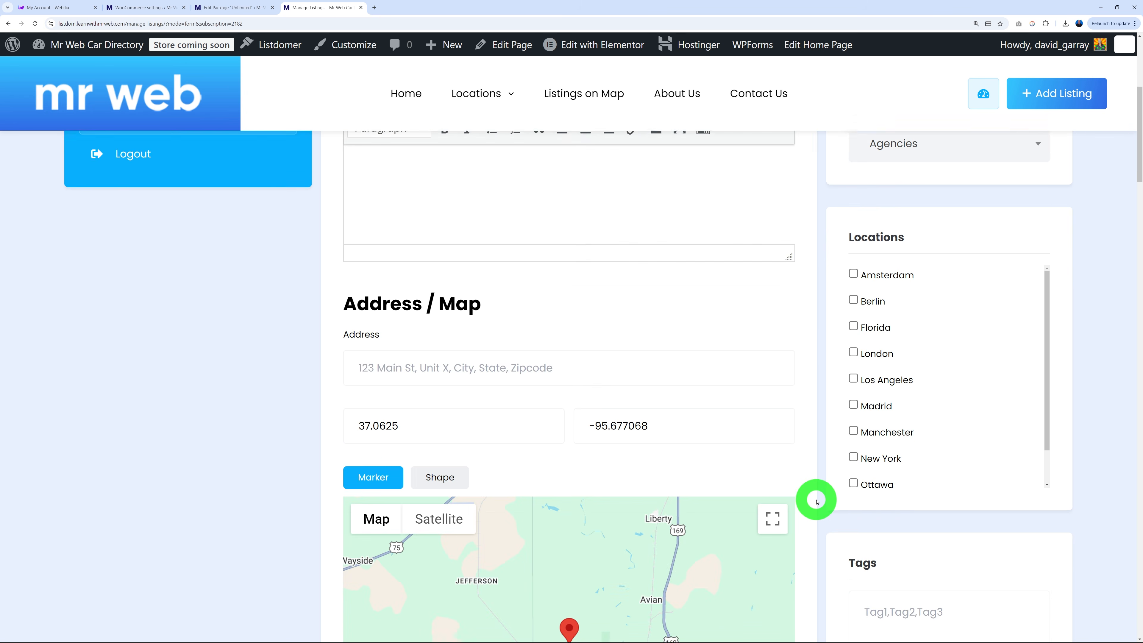
scroll(812, 508, "up", 10)
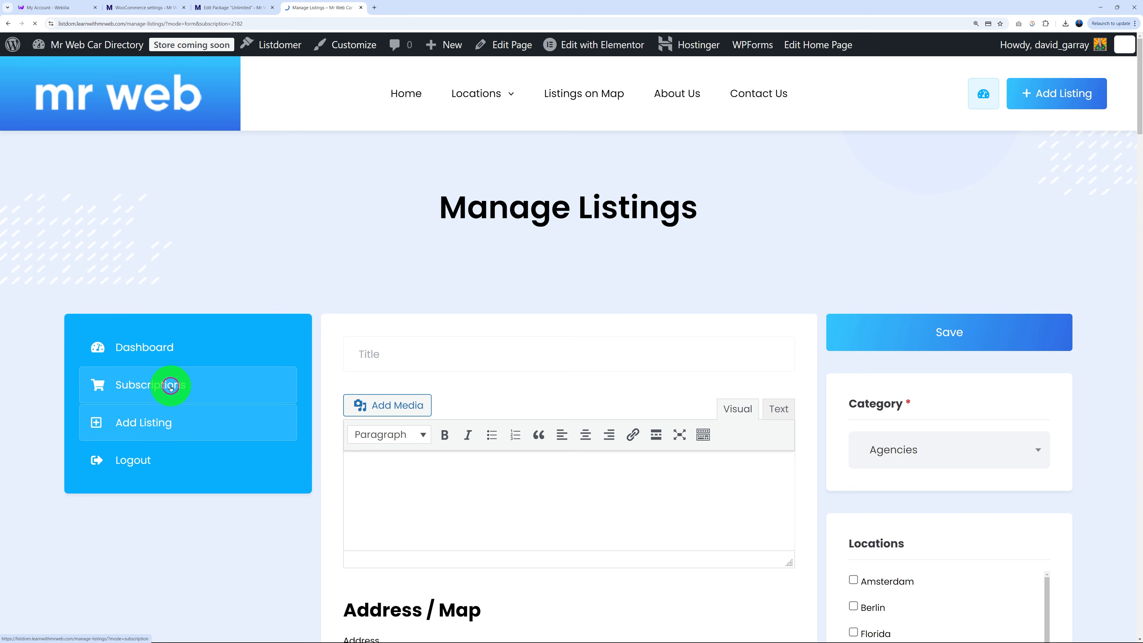
scroll(889, 334, "down", 5)
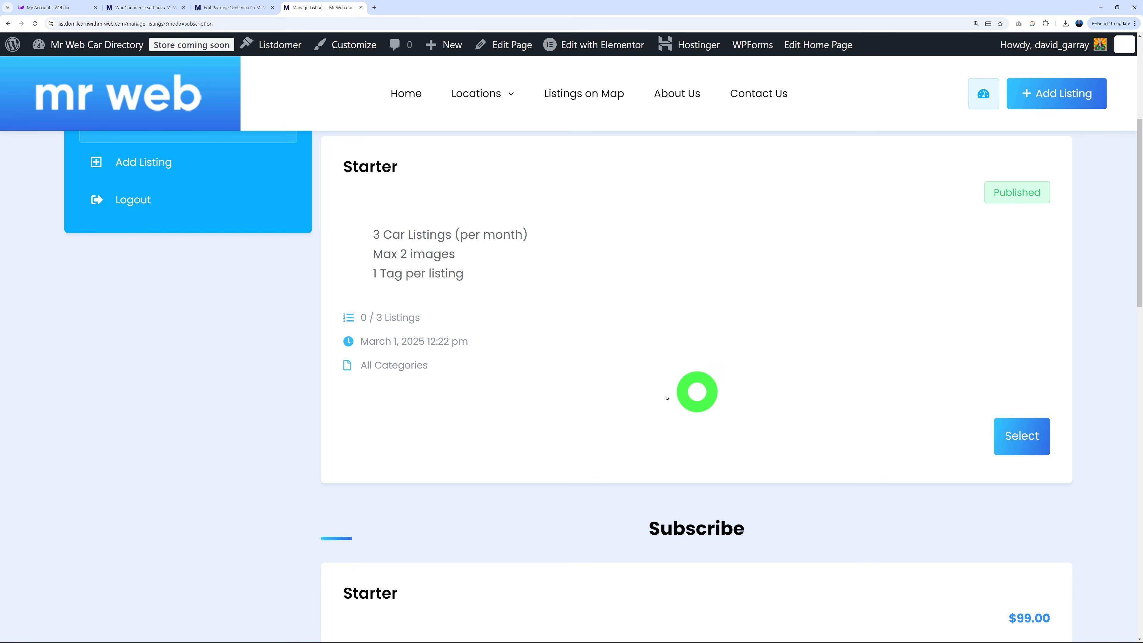
scroll(631, 399, "down", 6)
scroll(764, 321, "down", 8)
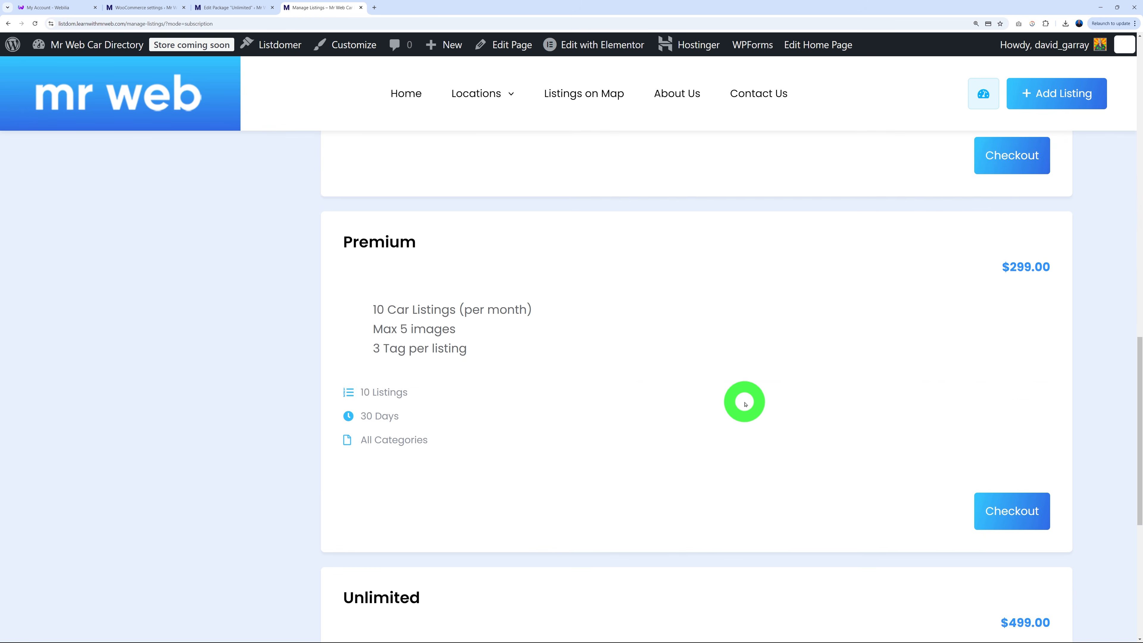
scroll(742, 396, "up", 18)
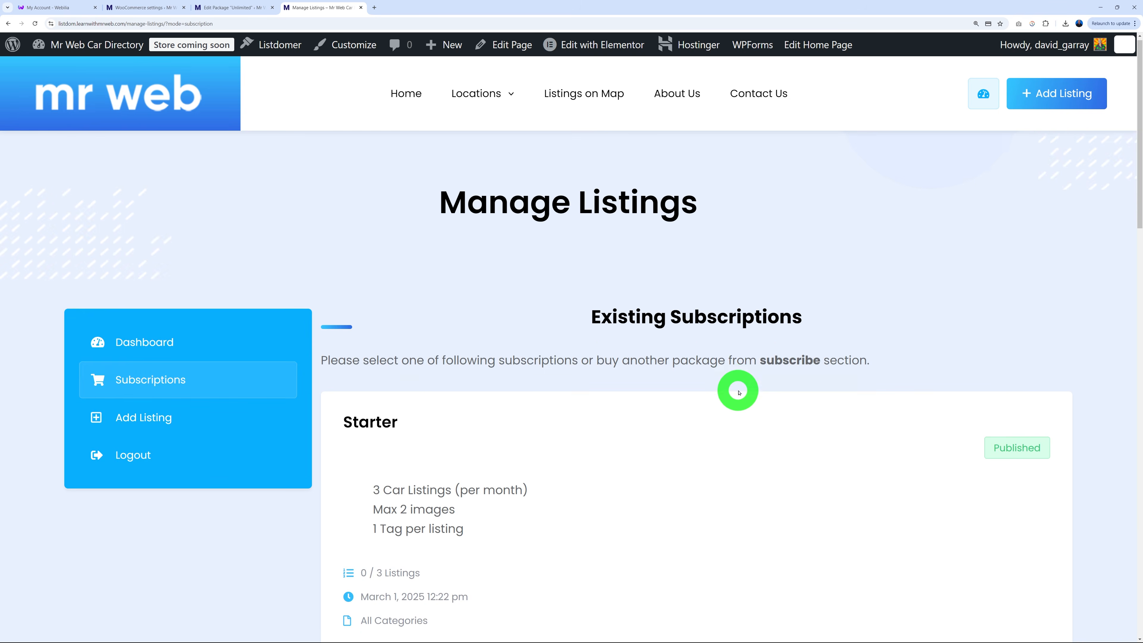
scroll(712, 391, "down", 3)
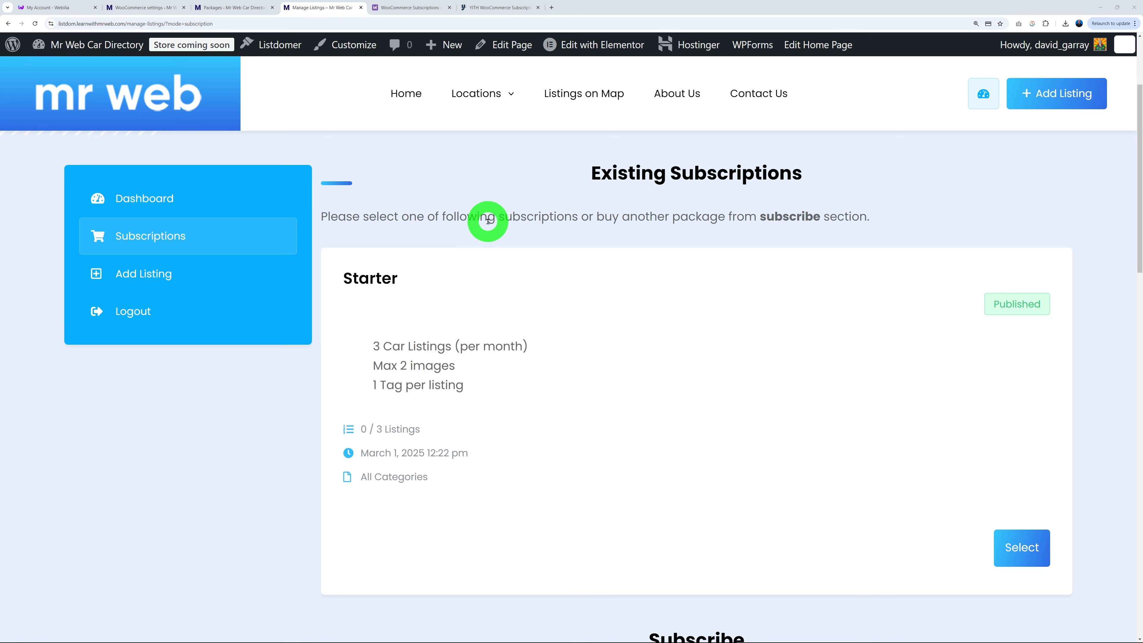
Open the Starter subscription from Listdom > Subscriptions to see its 2025-03-01 expiry.
left_click(228, 8)
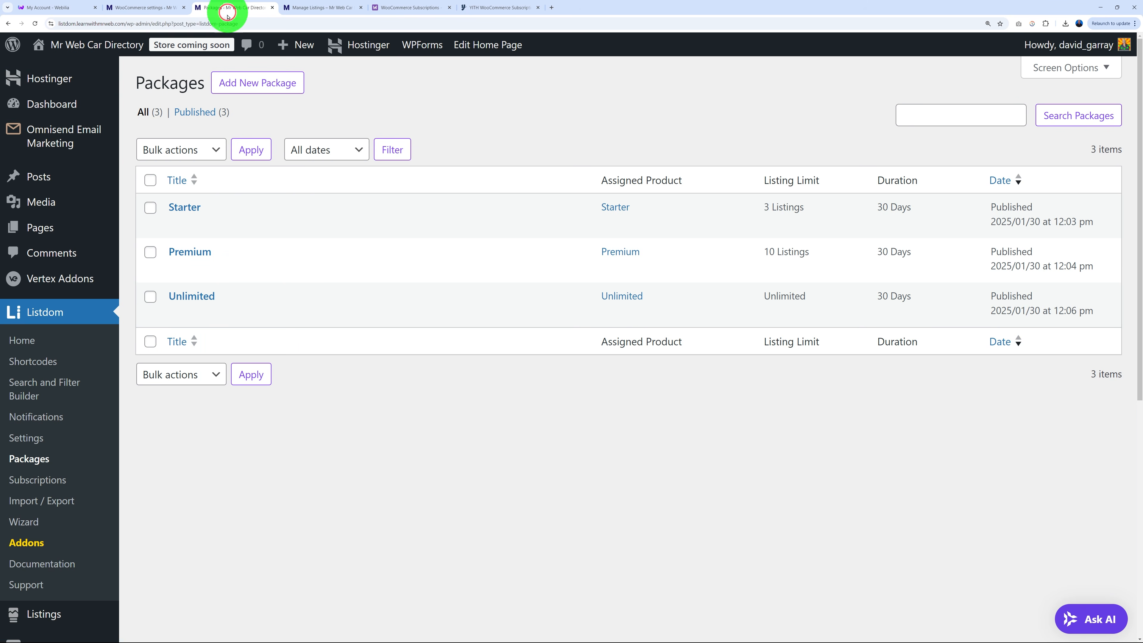
left_click(40, 480)
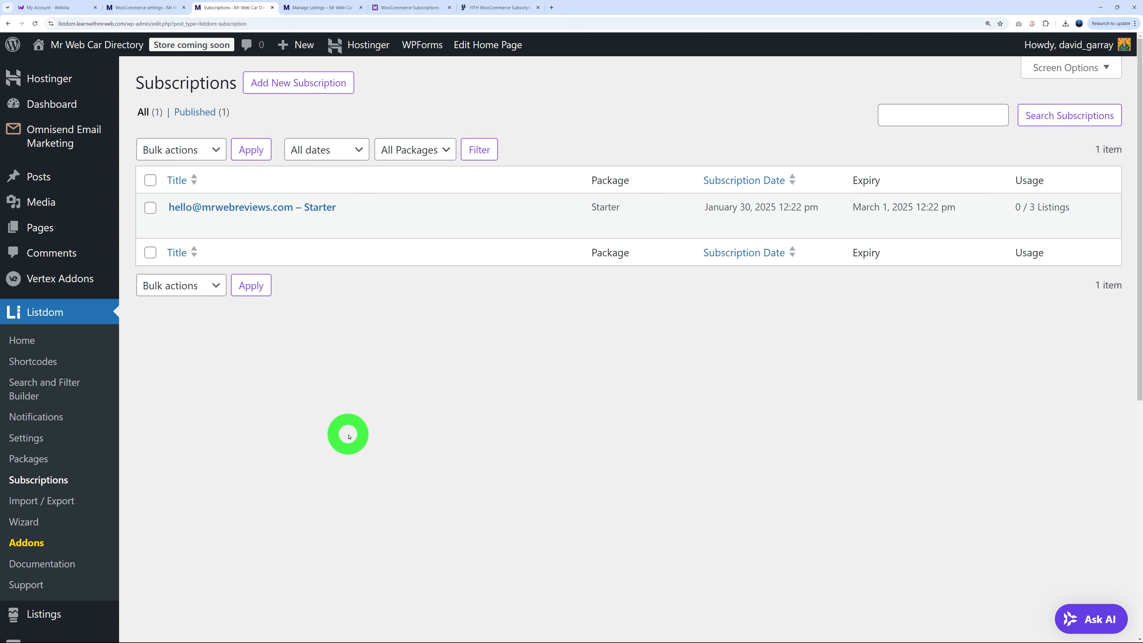
left_click(288, 208)
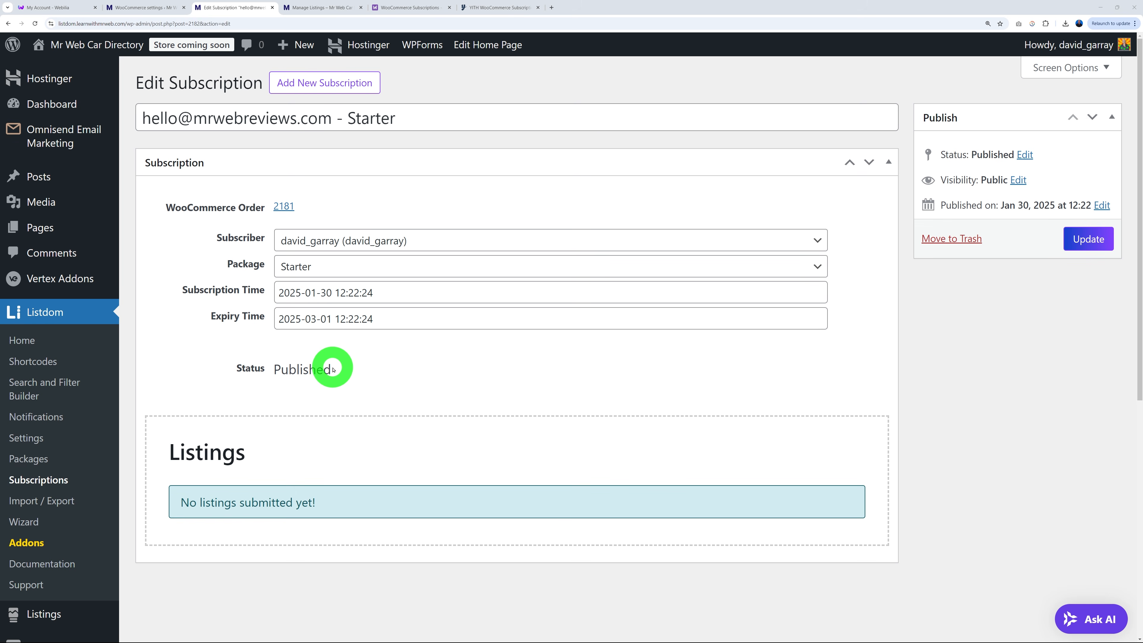
left_click(501, 6)
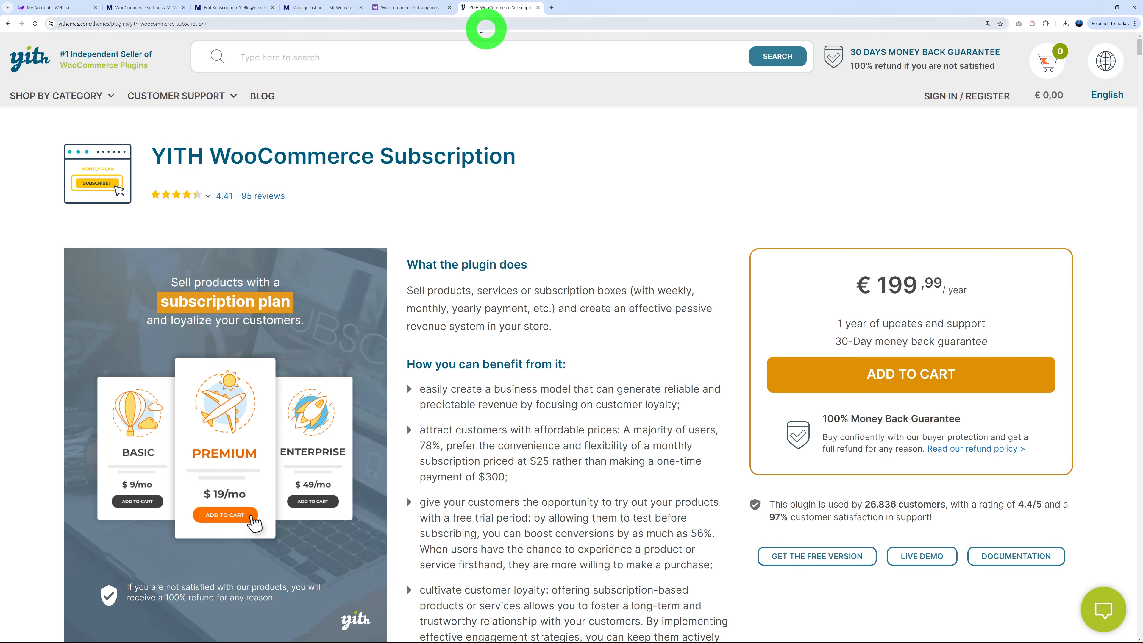
Compare the WooCommerce Subscriptions product page against the YITH WooCommerce Subscription page.
left_click(414, 7)
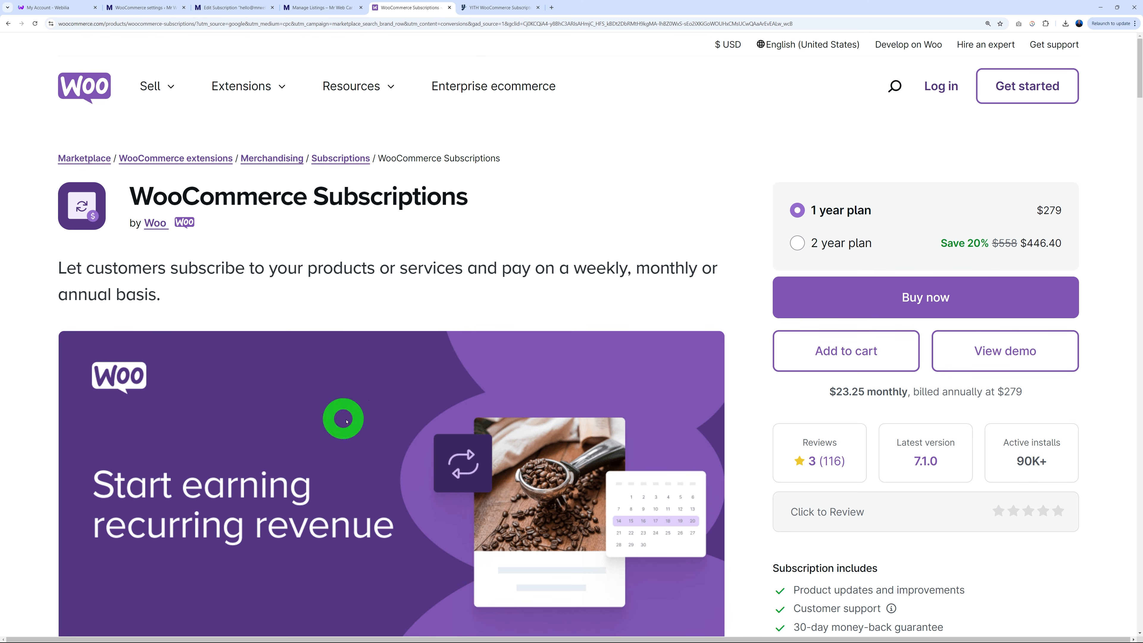
left_click(498, 8)
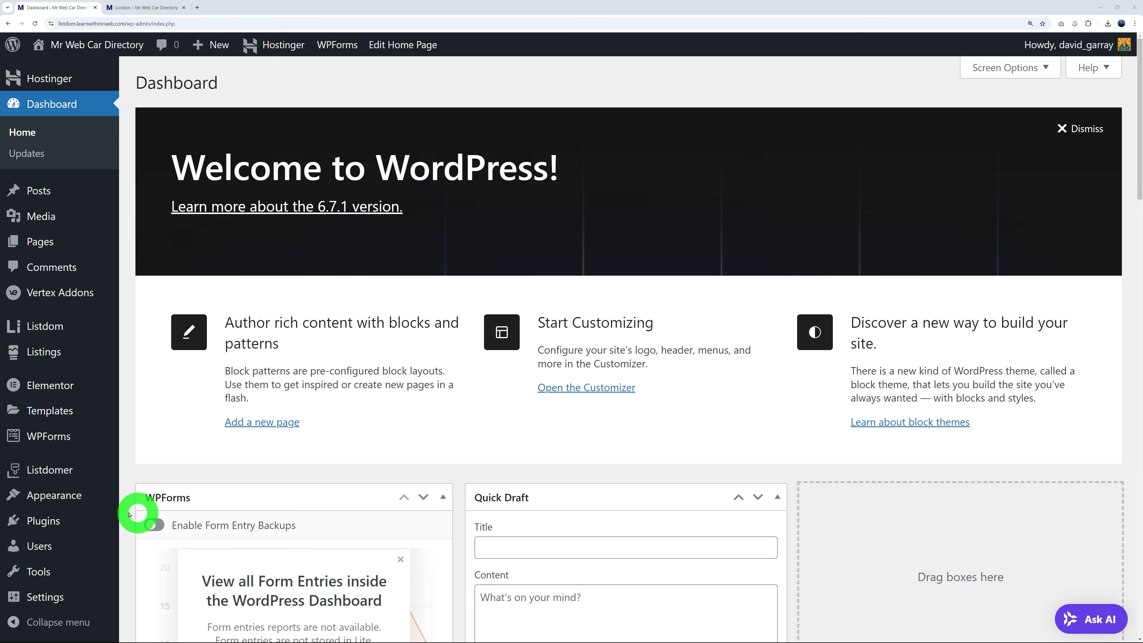
Search 'omnisend' in Add New Plugin, then install and activate the Omnisend newsletters and popups plugin.
mouse_move(54, 524)
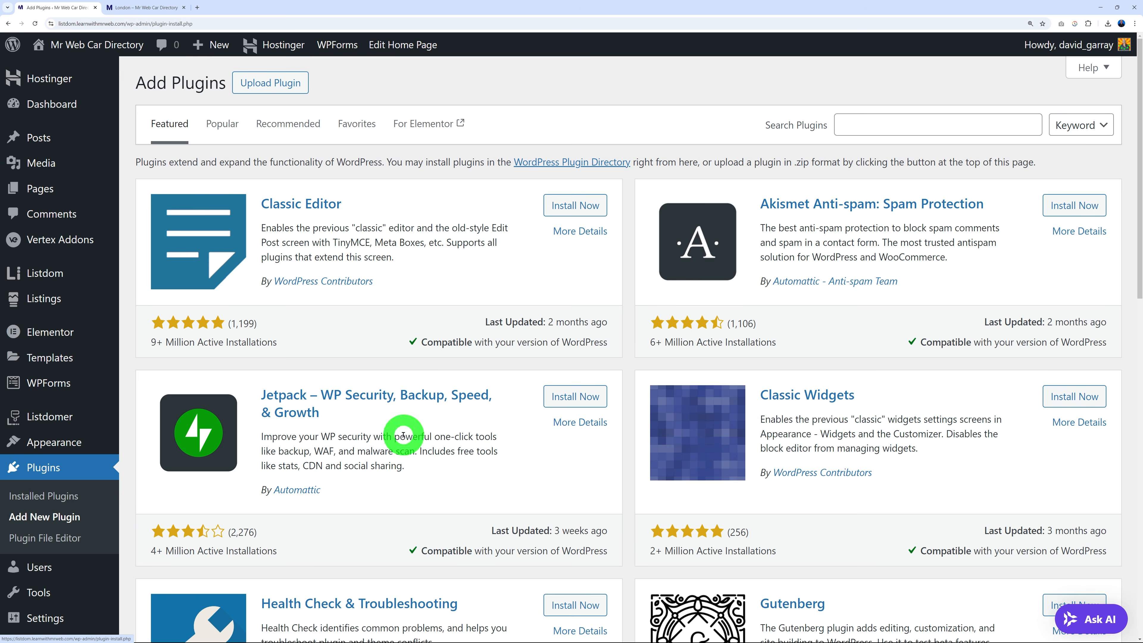
left_click(855, 124)
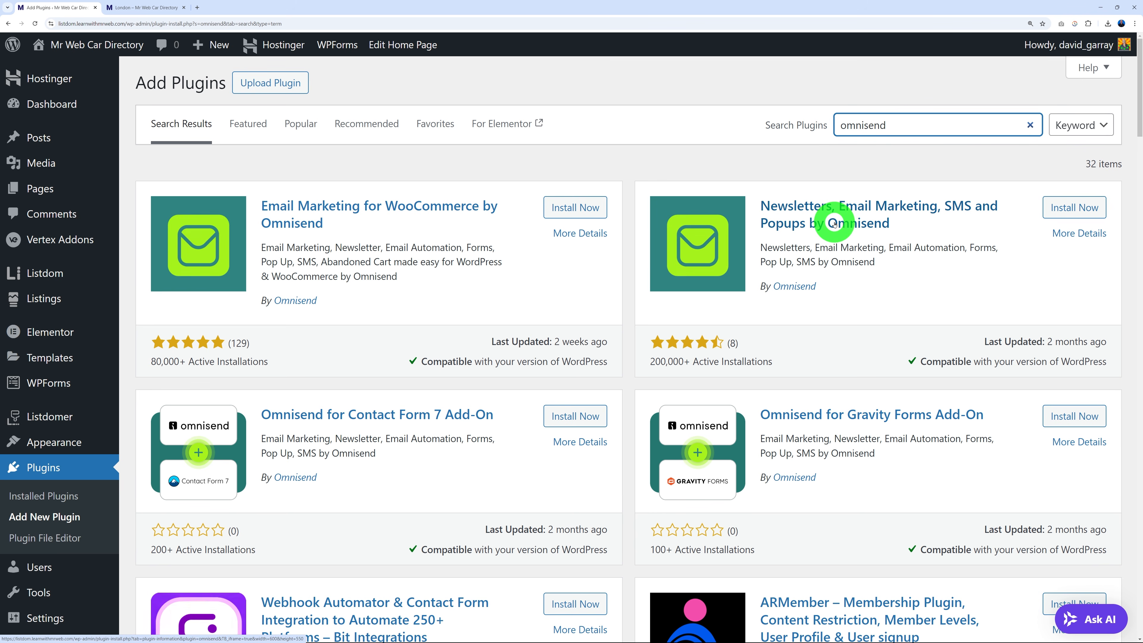
left_click(1082, 207)
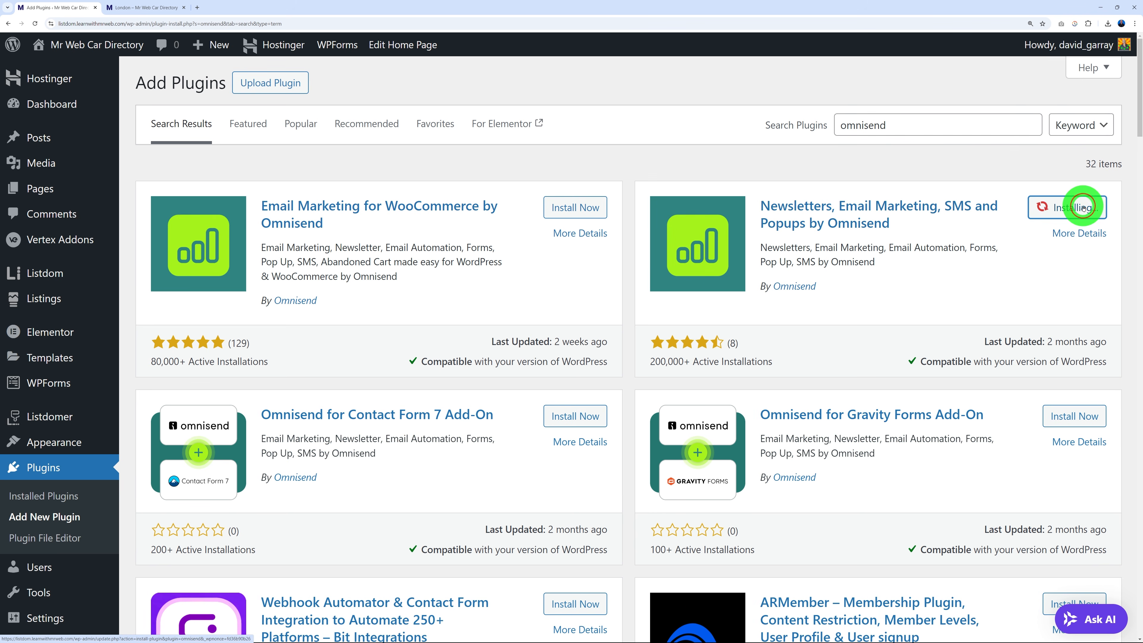
left_click(1083, 210)
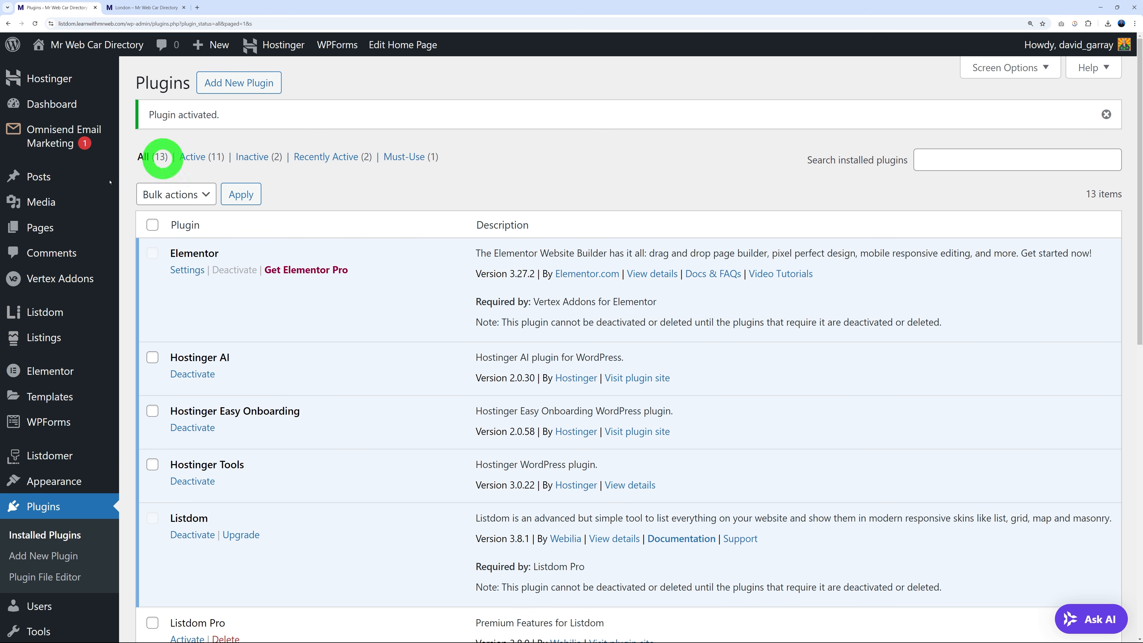
From Omnisend Email Marketing, start Connect Omnisend and follow Go to Omnisend into a new tab.
left_click(53, 144)
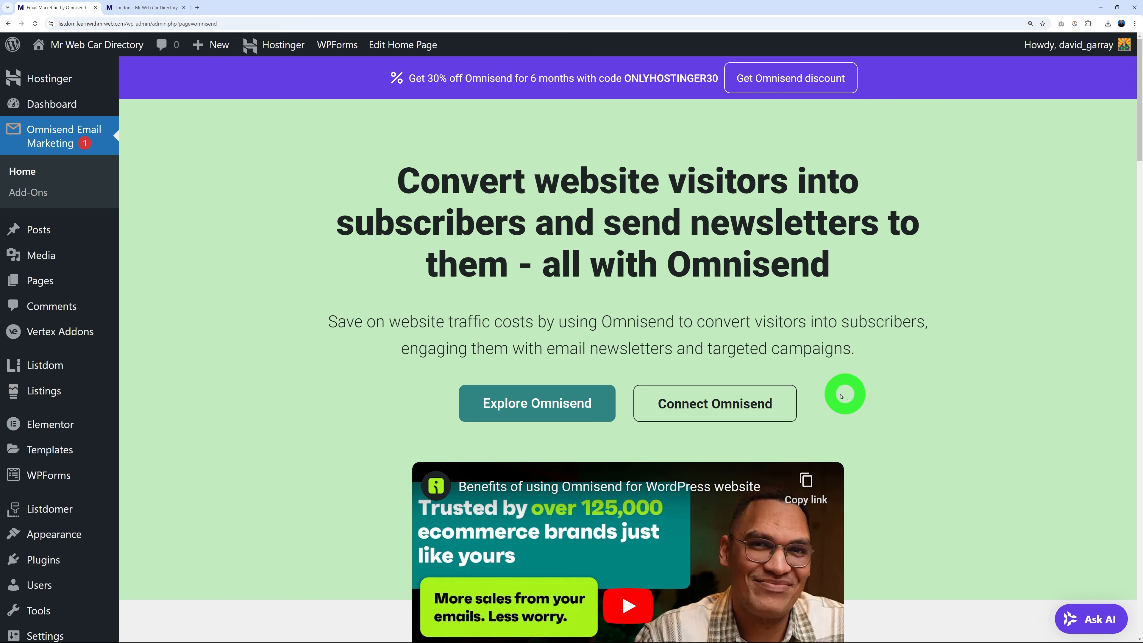
left_click(747, 406)
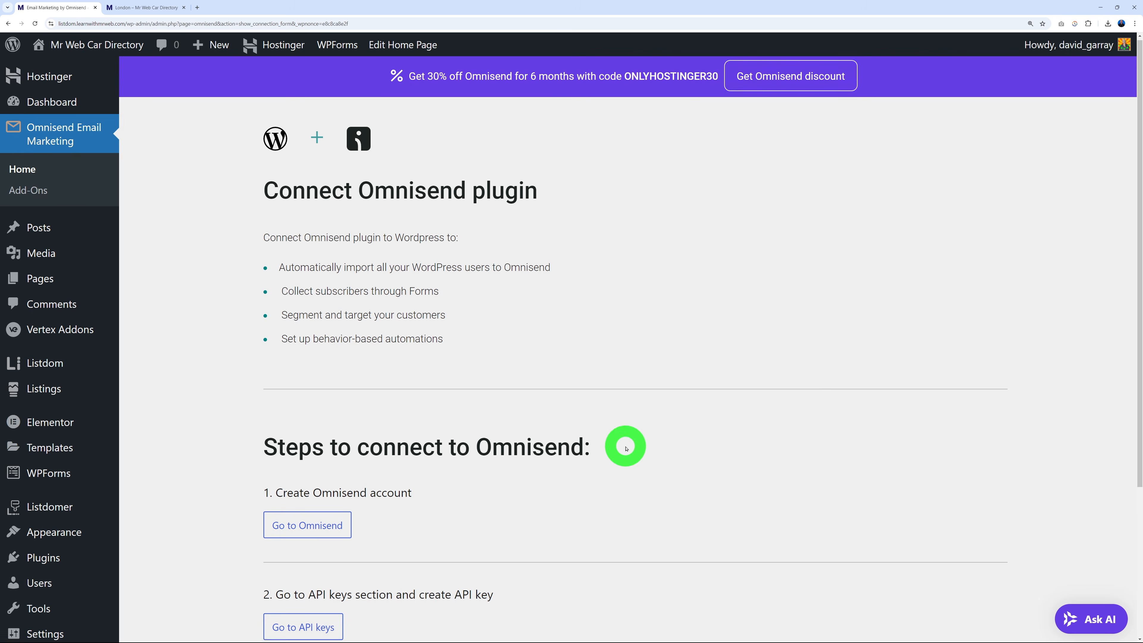
scroll(627, 449, "down", 3)
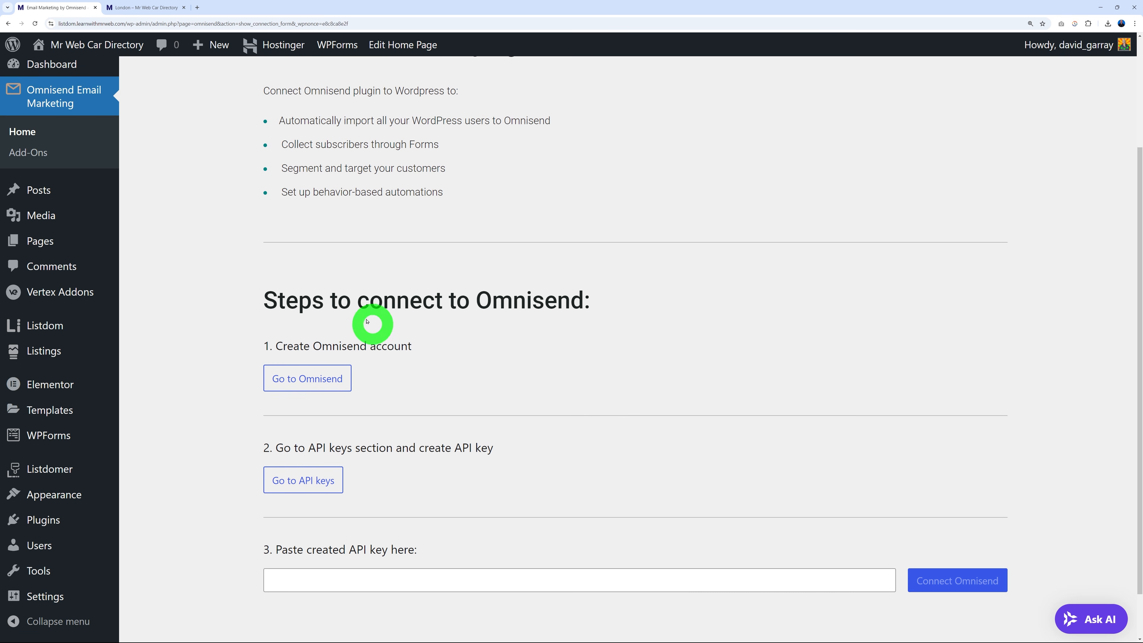
left_click(321, 379)
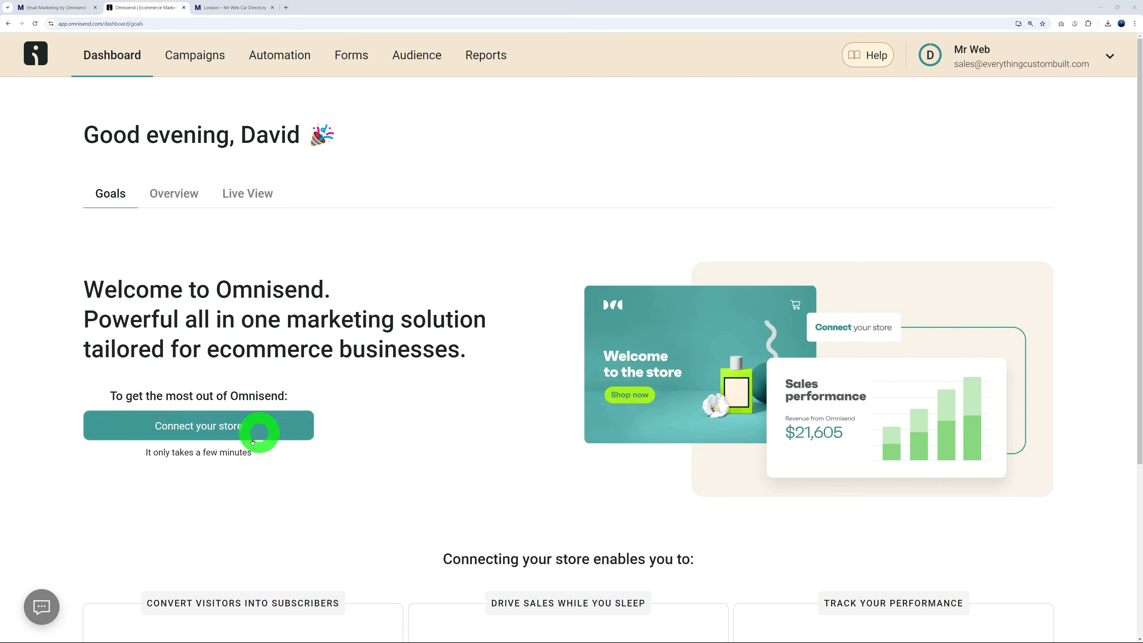
Start connecting a store in Omnisend, choose WordPress as the platform, and copy the API key.
left_click(231, 426)
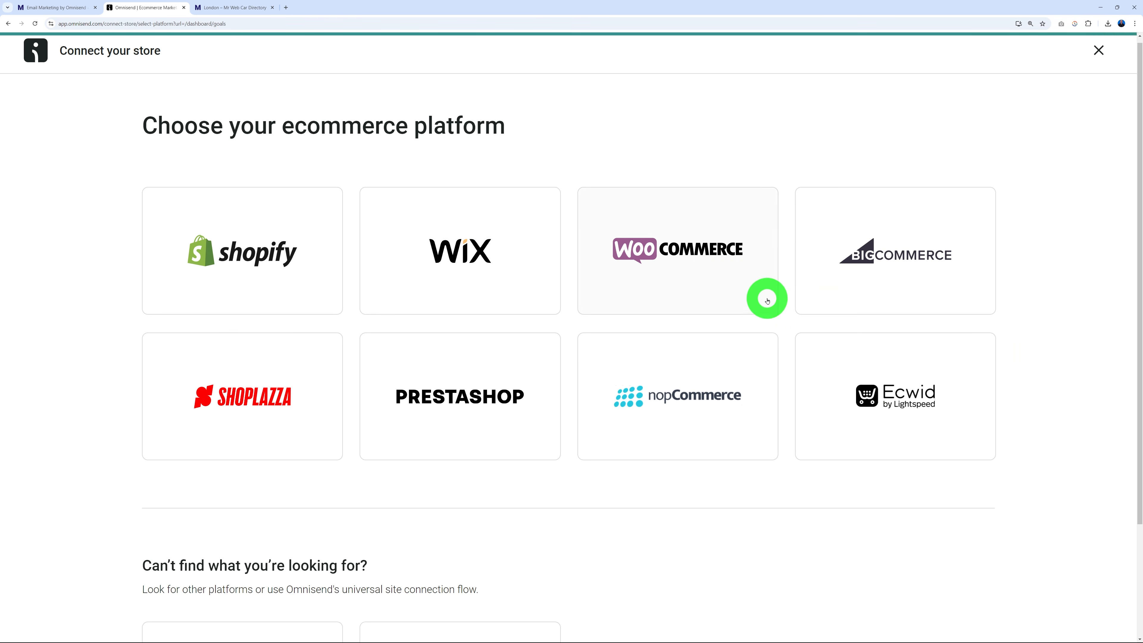
scroll(766, 299, "down", 3)
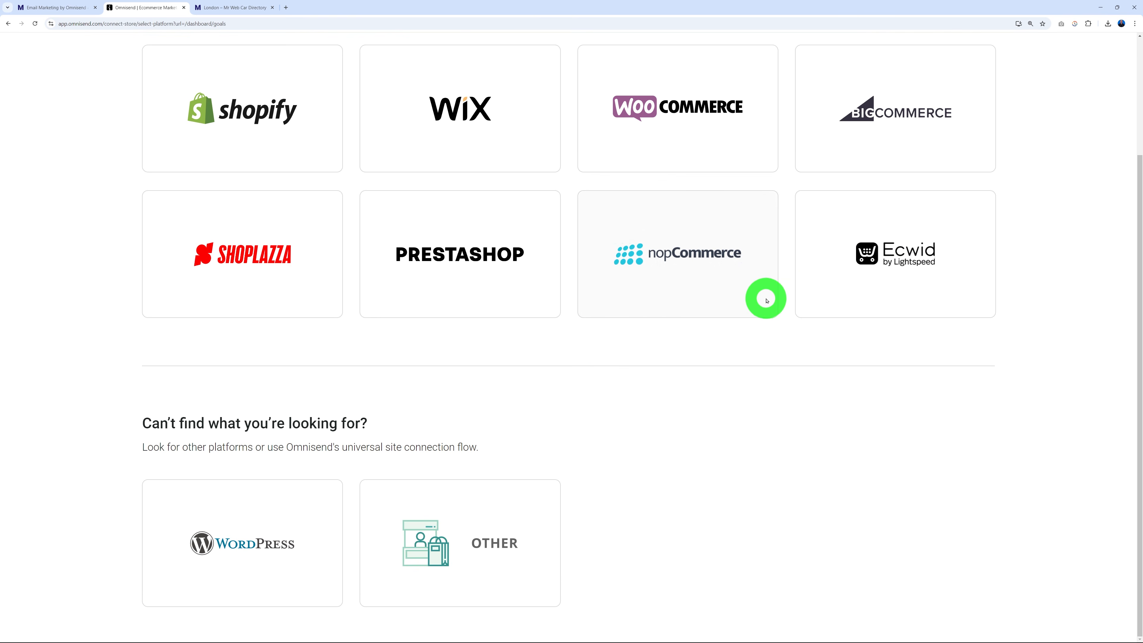
left_click(242, 542)
scroll(618, 270, "down", 5)
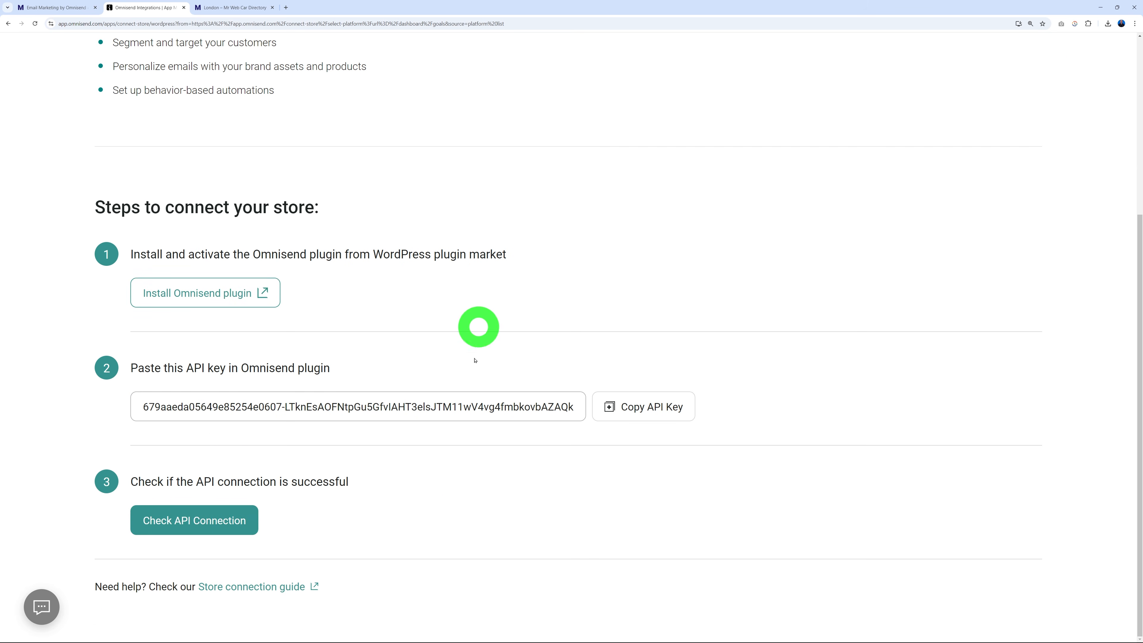
left_click(659, 407)
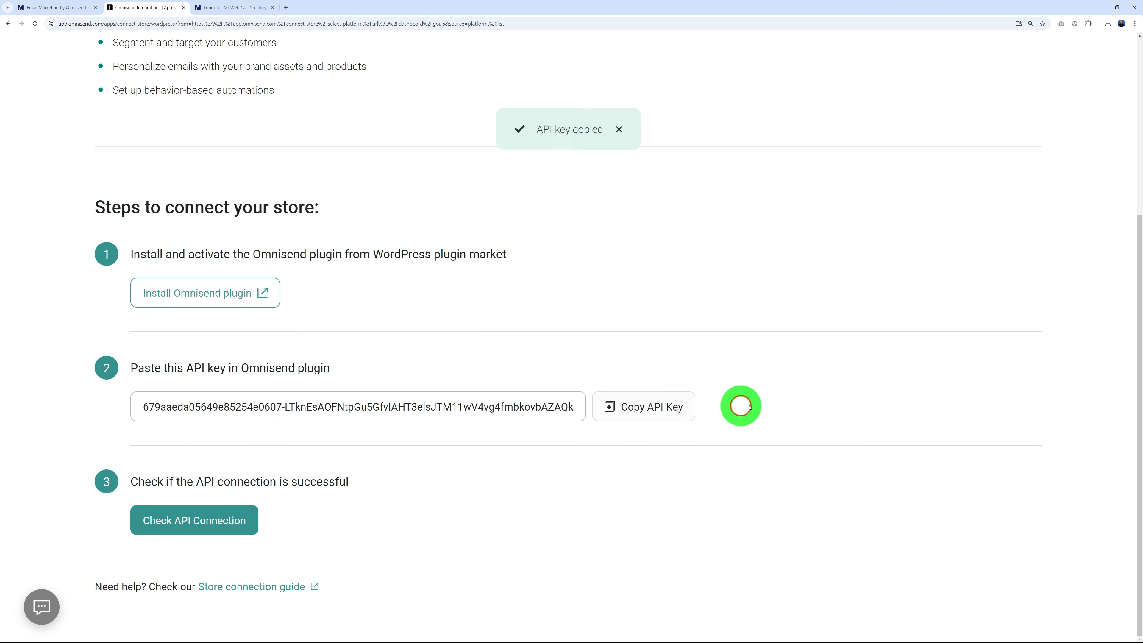
Paste the API key into the WordPress plugin's API key field and connect the site.
left_click(57, 7)
left_click(369, 518)
key("ctrl+v")
left_click(953, 537)
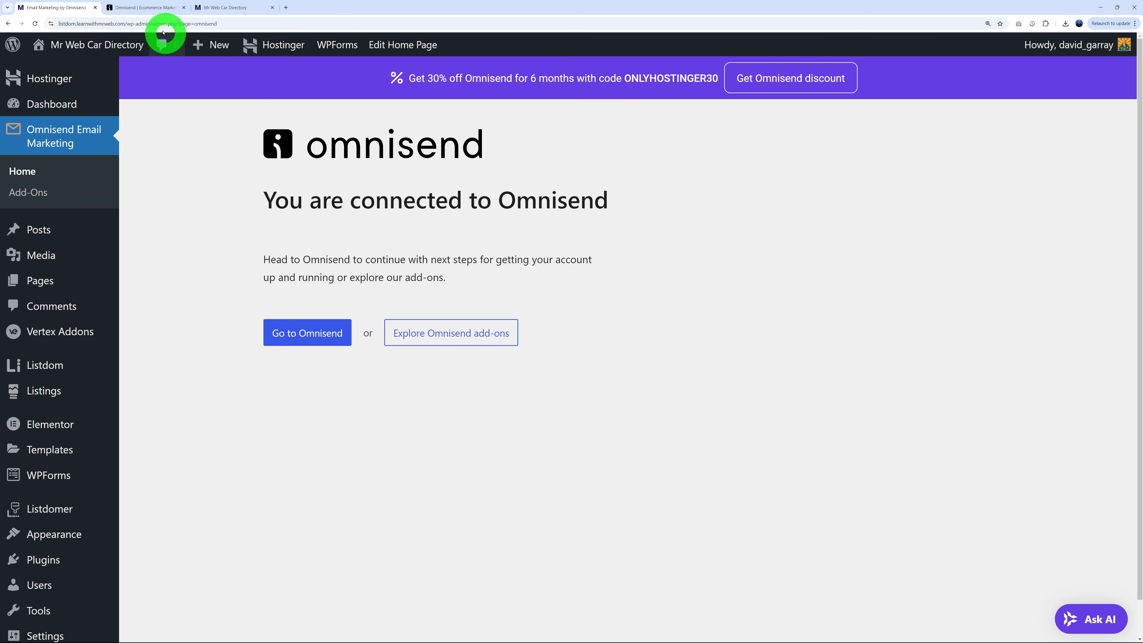
left_click(151, 8)
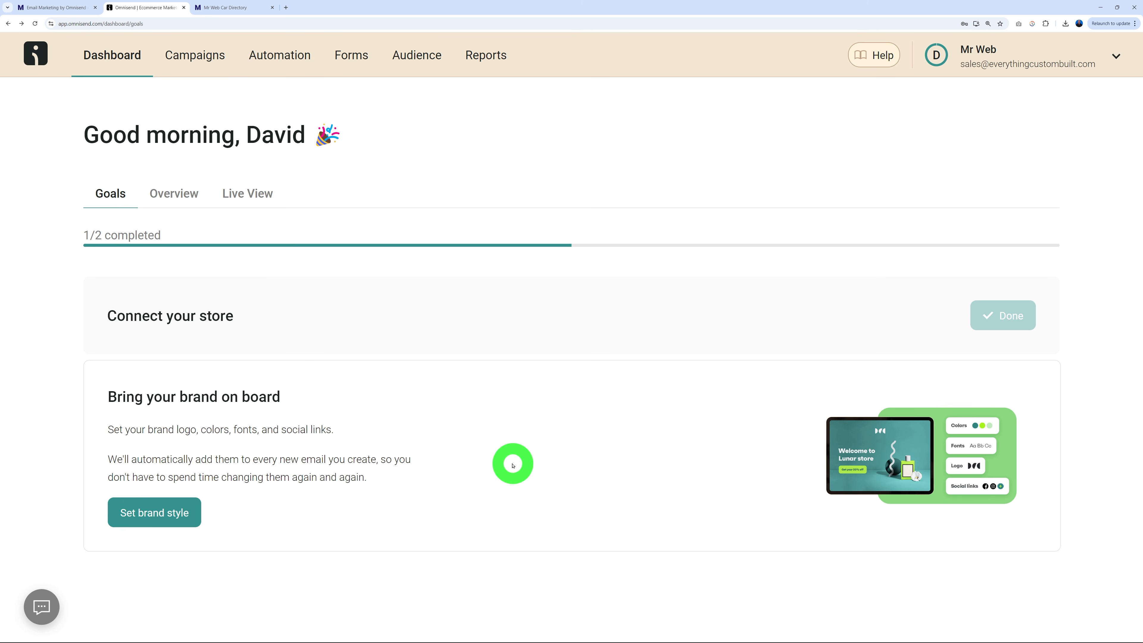
Open the brand style setup and delete the current brand logo.
left_click(173, 513)
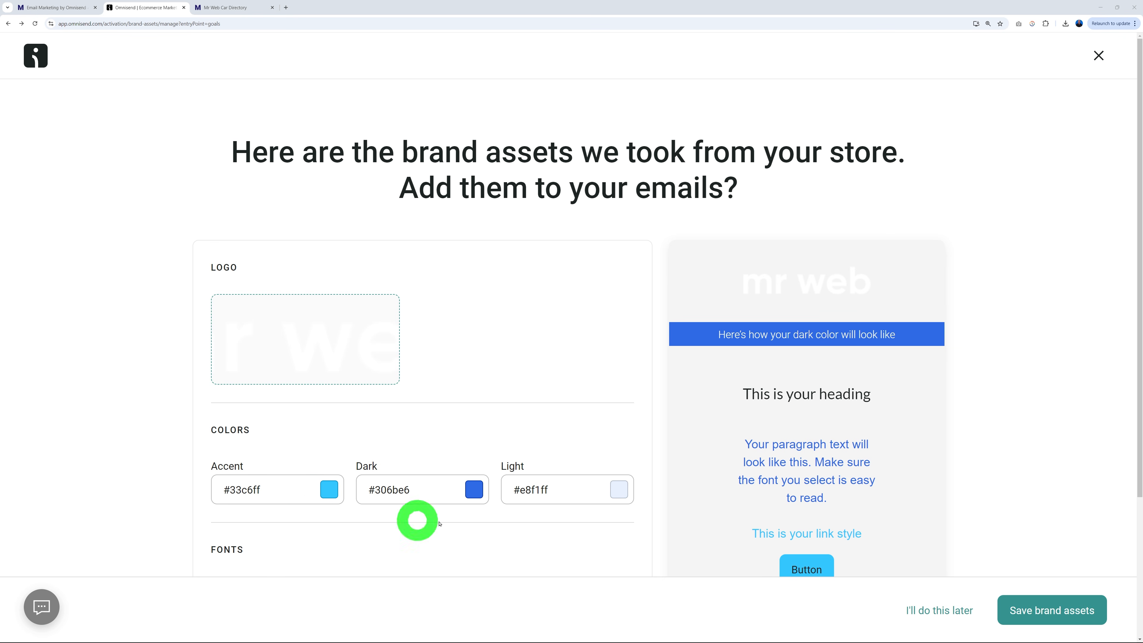
scroll(518, 383, "down", 2)
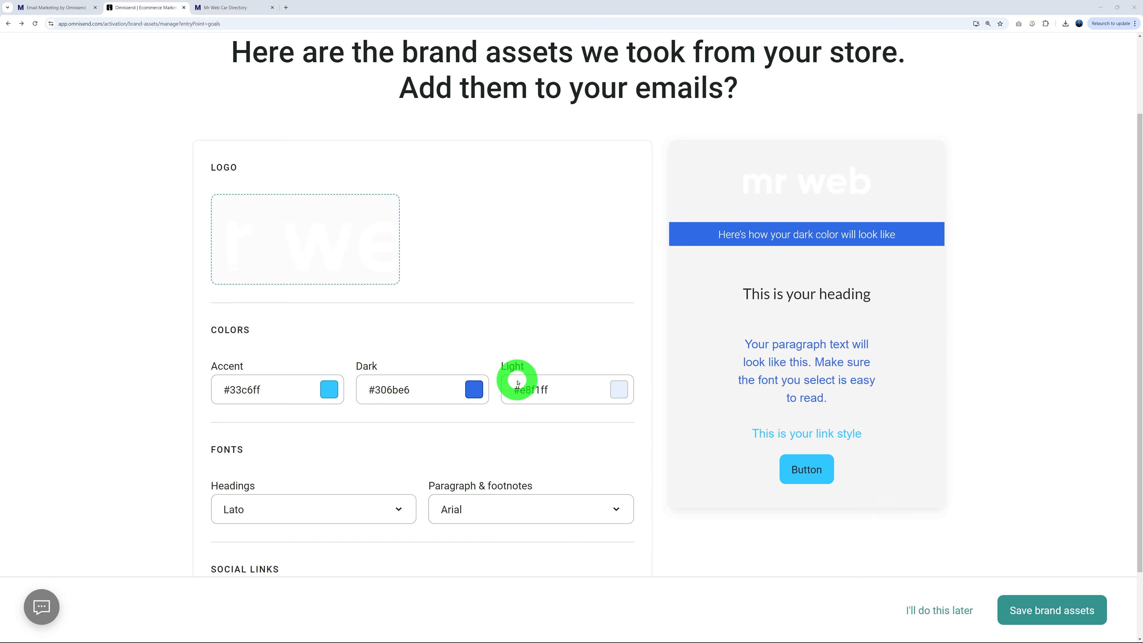
scroll(518, 383, "down", 1)
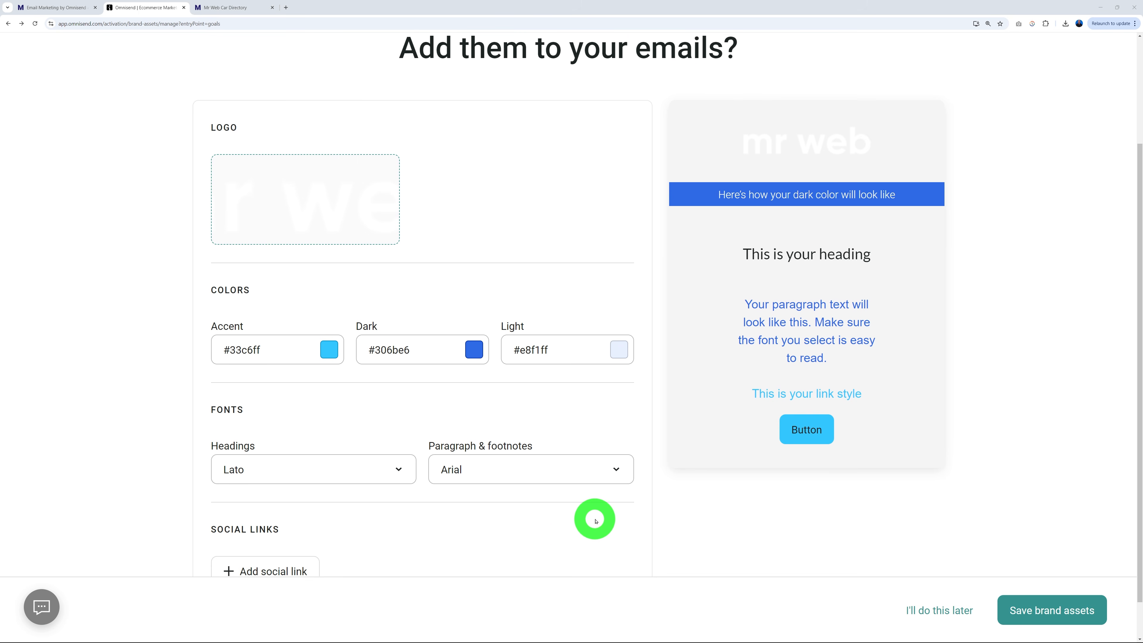
scroll(595, 521, "up", 2)
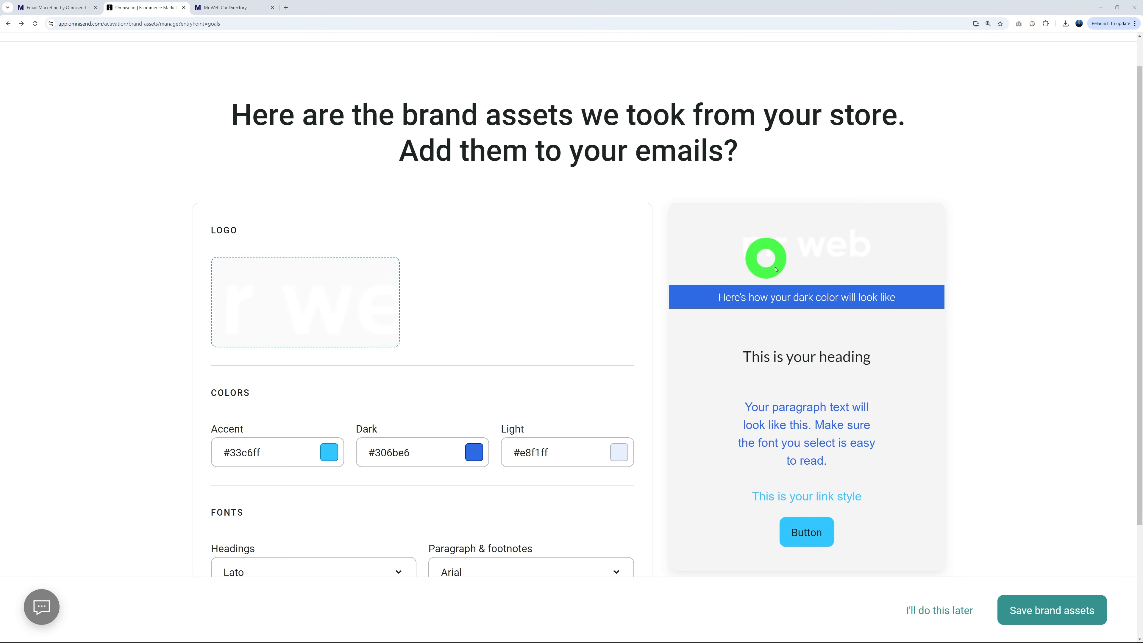
mouse_move(303, 319)
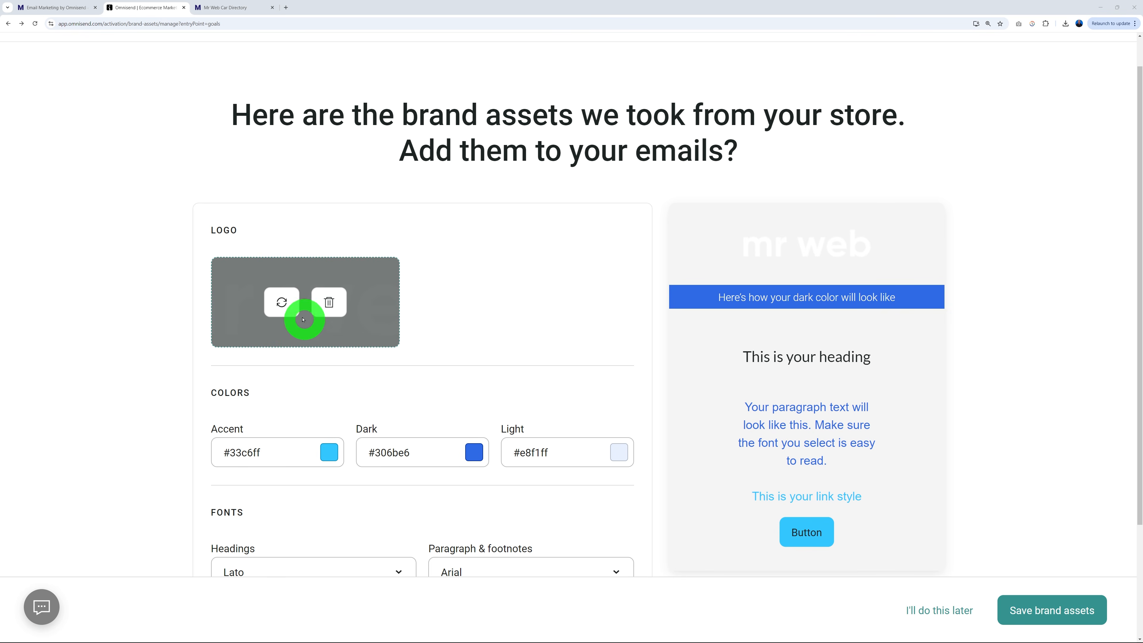
left_click(330, 305)
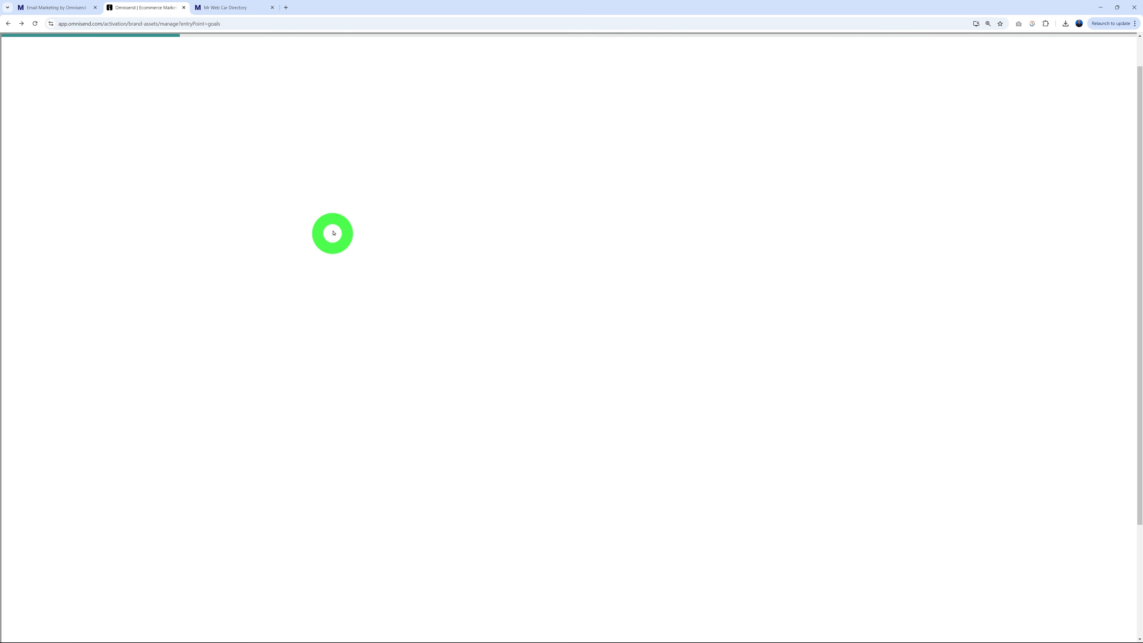
Upload mr web 2024 green.png as the logo, save brand assets, and skip the subscribers goal.
left_click(930, 144)
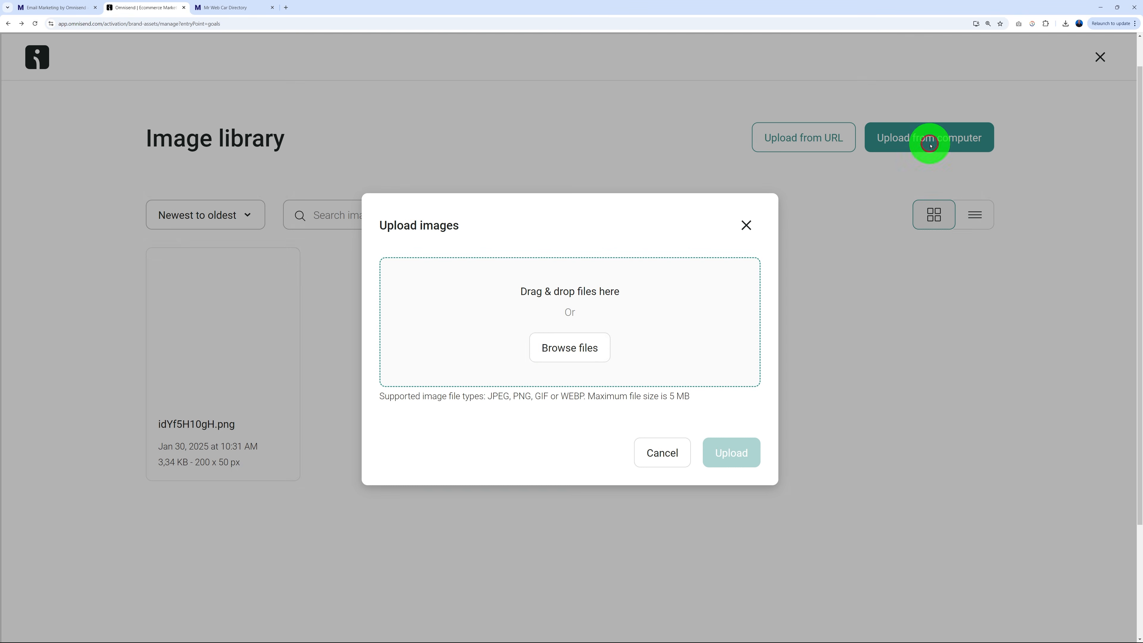
left_click(560, 347)
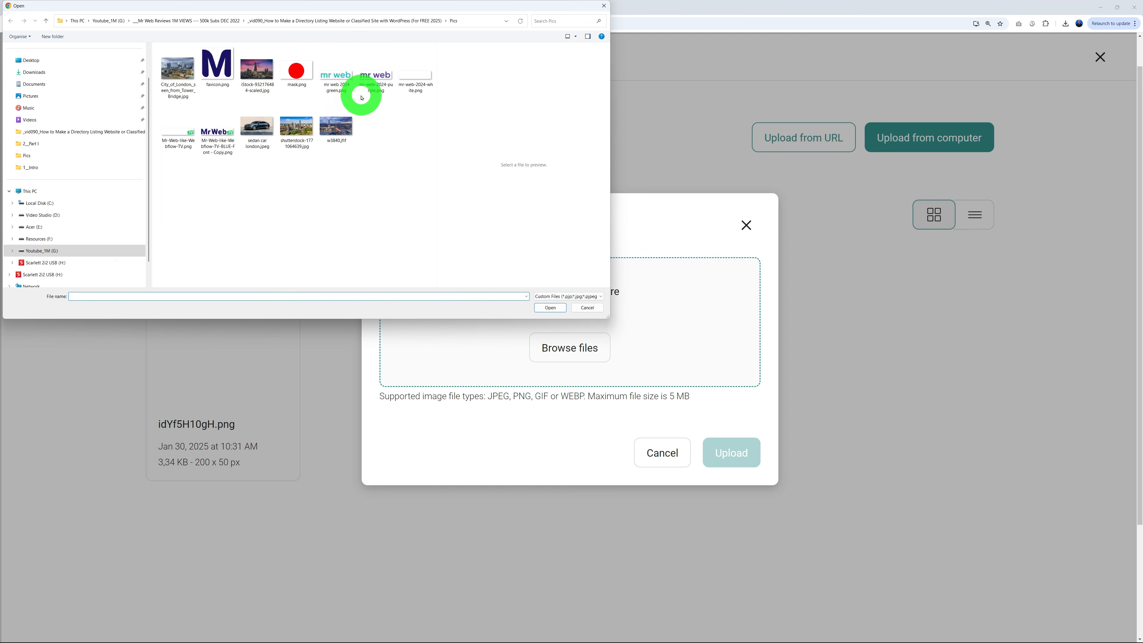
left_click(341, 83)
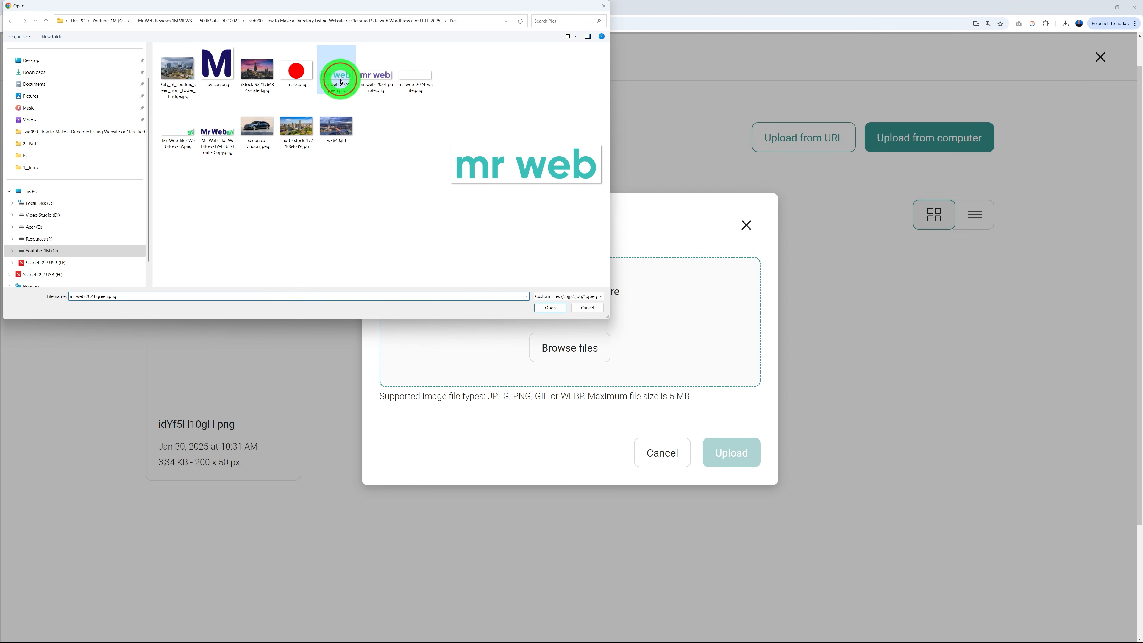
left_click(554, 310)
left_click(730, 467)
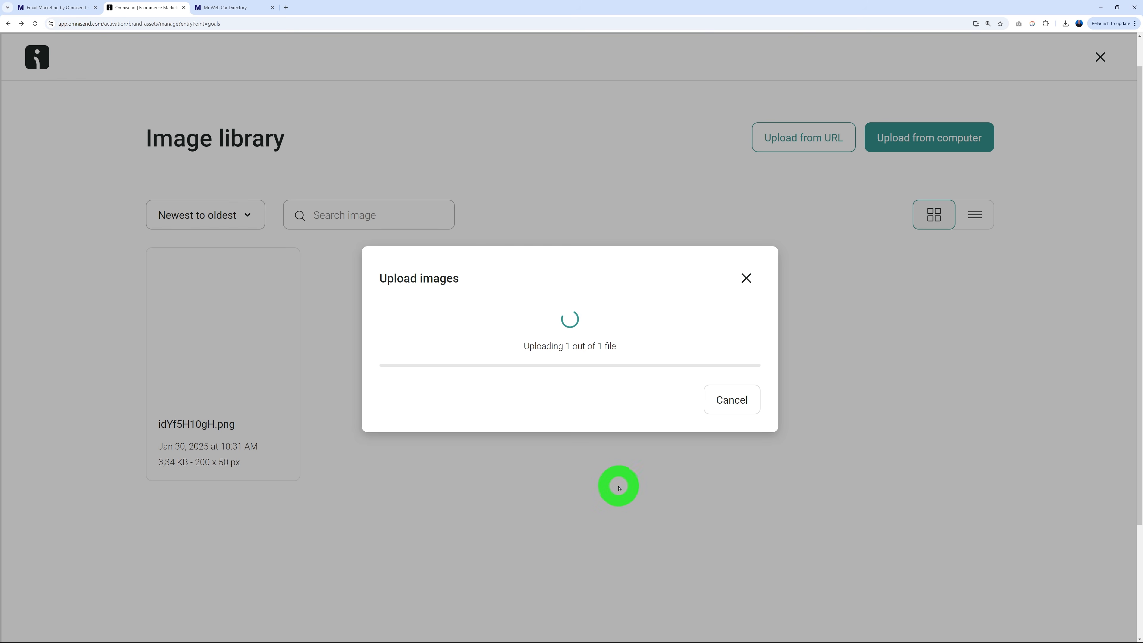
left_click(194, 383)
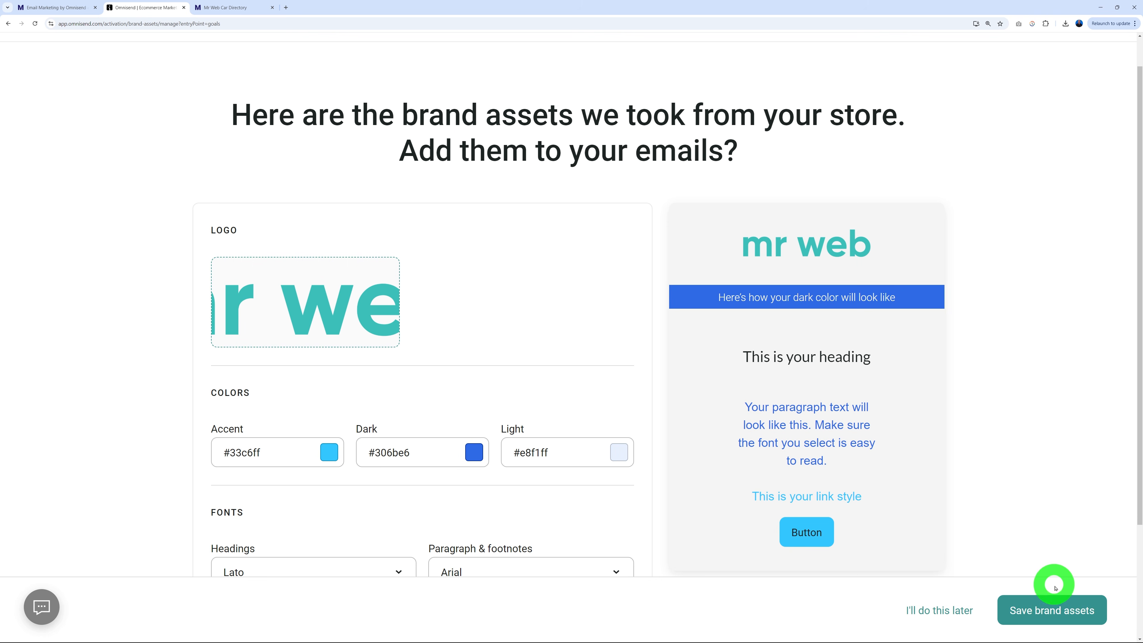
left_click(1058, 608)
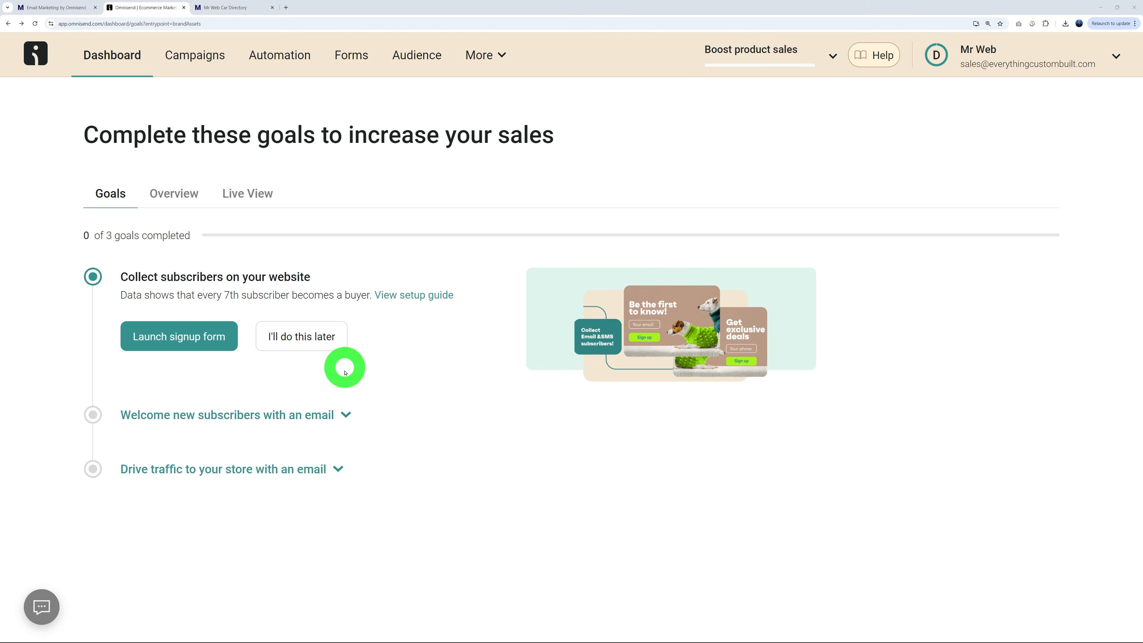
left_click(314, 341)
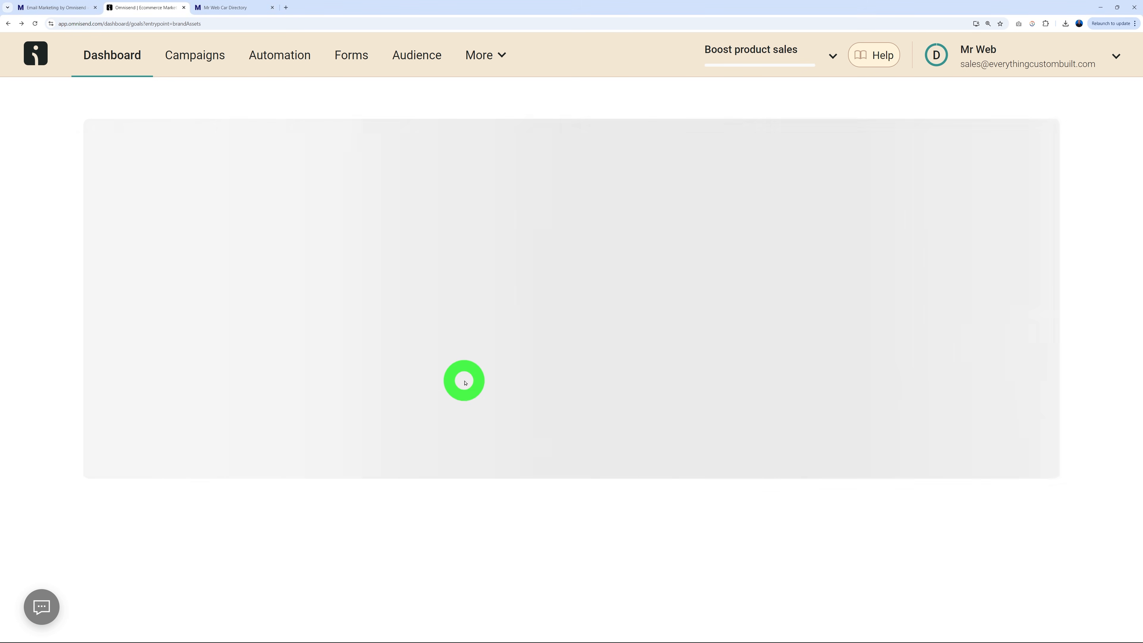
Skip the Welcome new subscribers and Drive traffic goals, then go to Forms.
left_click(341, 345)
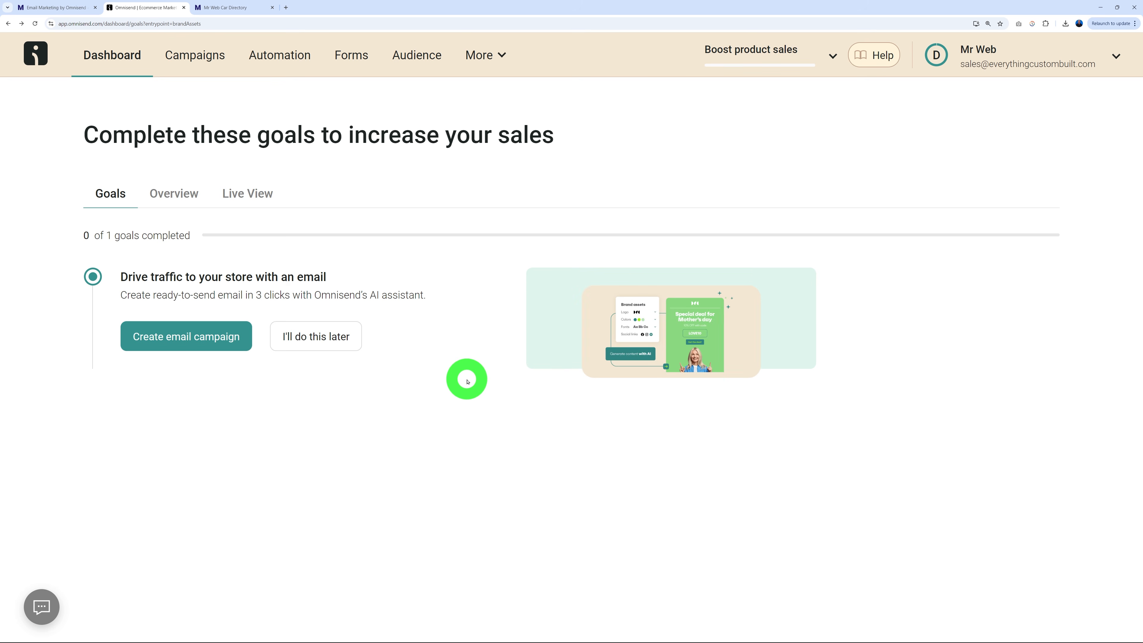
left_click(326, 339)
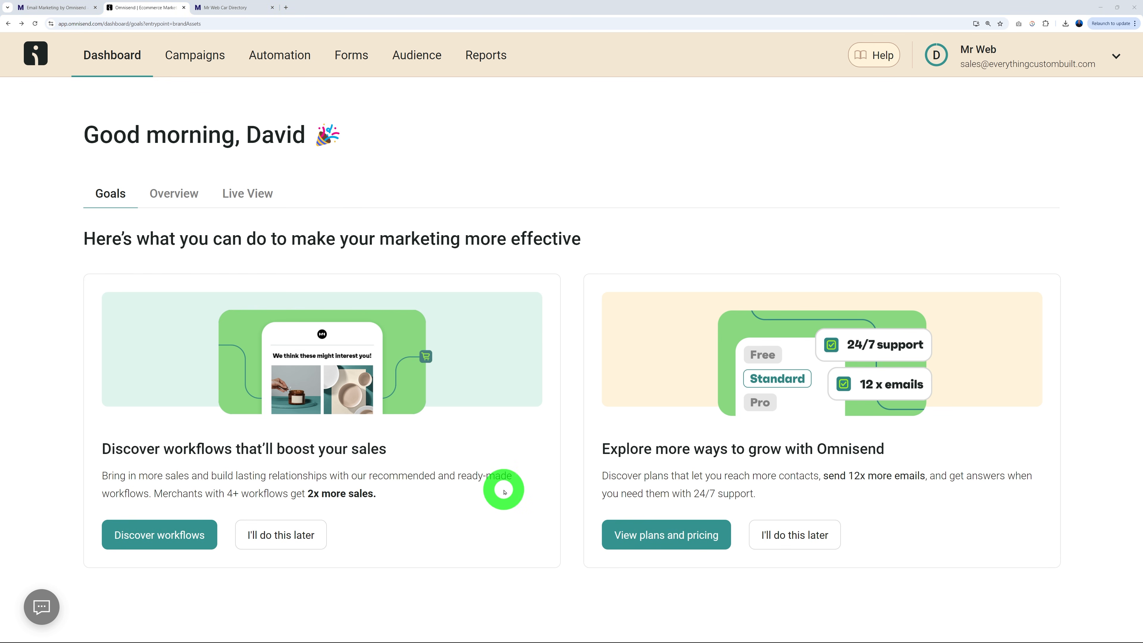
left_click(351, 55)
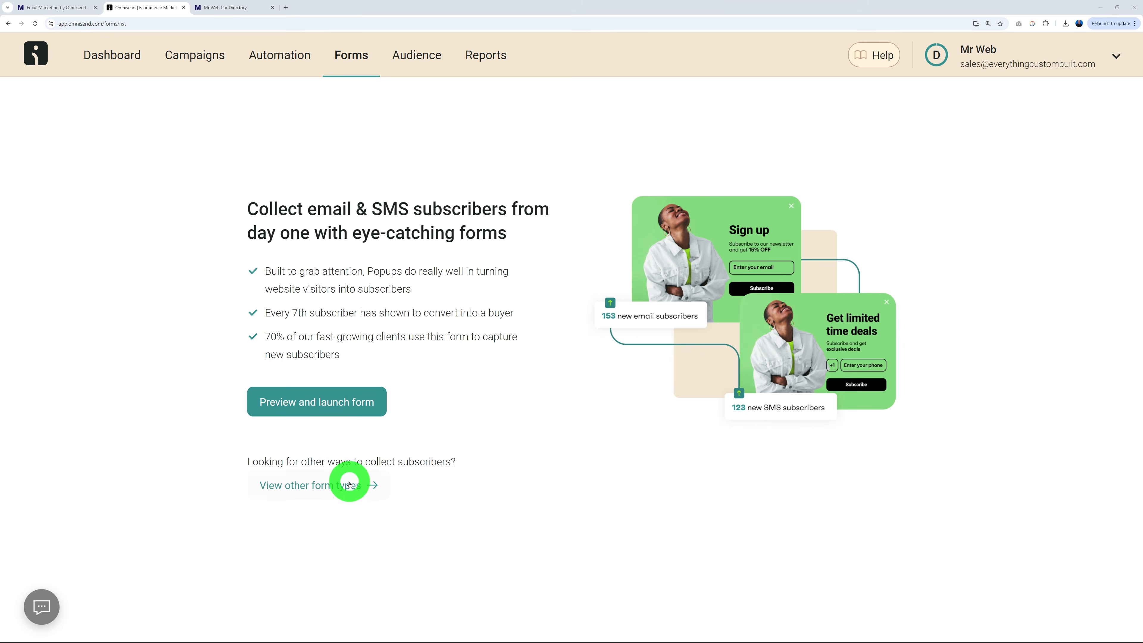
Browse the other form types in the popup template gallery.
left_click(311, 487)
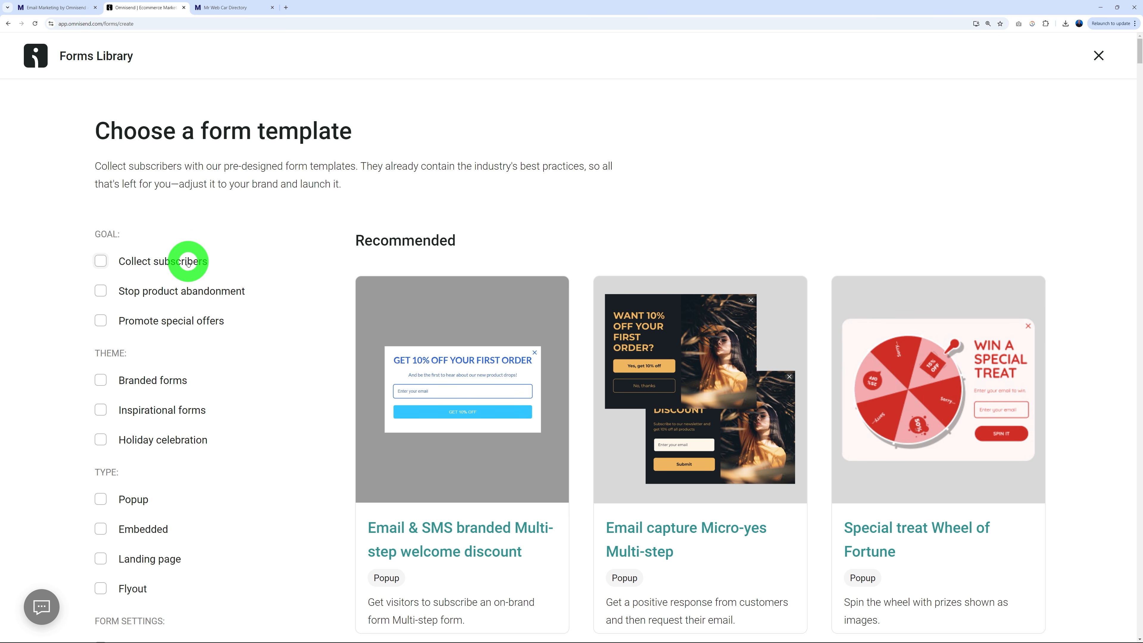
scroll(294, 355, "down", 5)
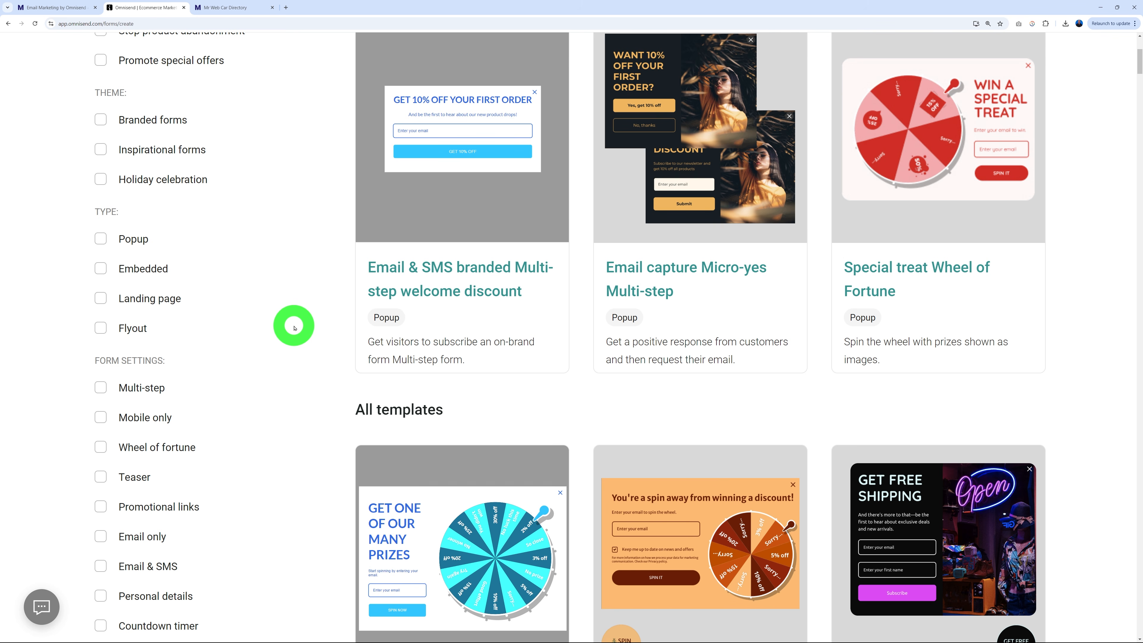
scroll(294, 328, "up", 1)
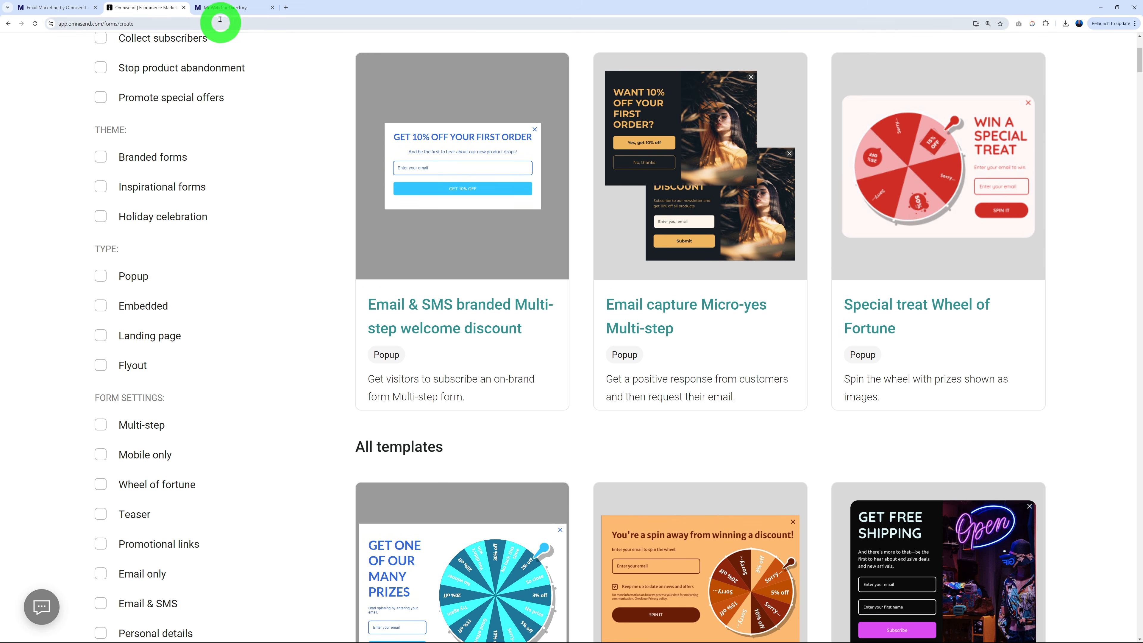
Look over the Mr Web Car Directory site's heading, then return to the Omnisend templates.
left_click(223, 8)
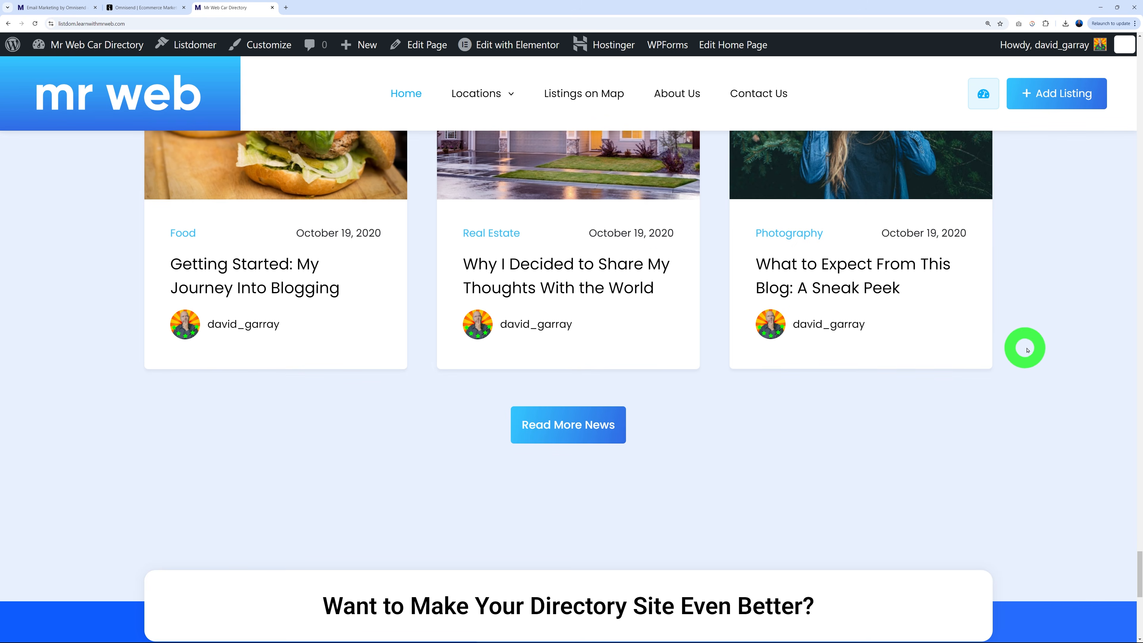
scroll(1022, 347, "down", 5)
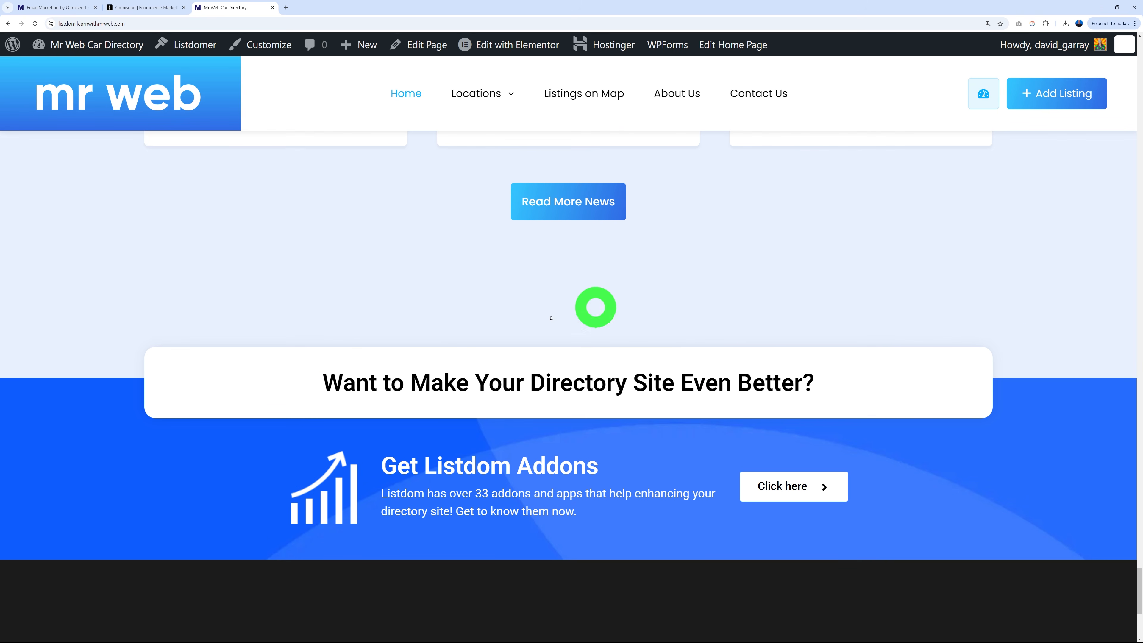
scroll(418, 444, "down", 3)
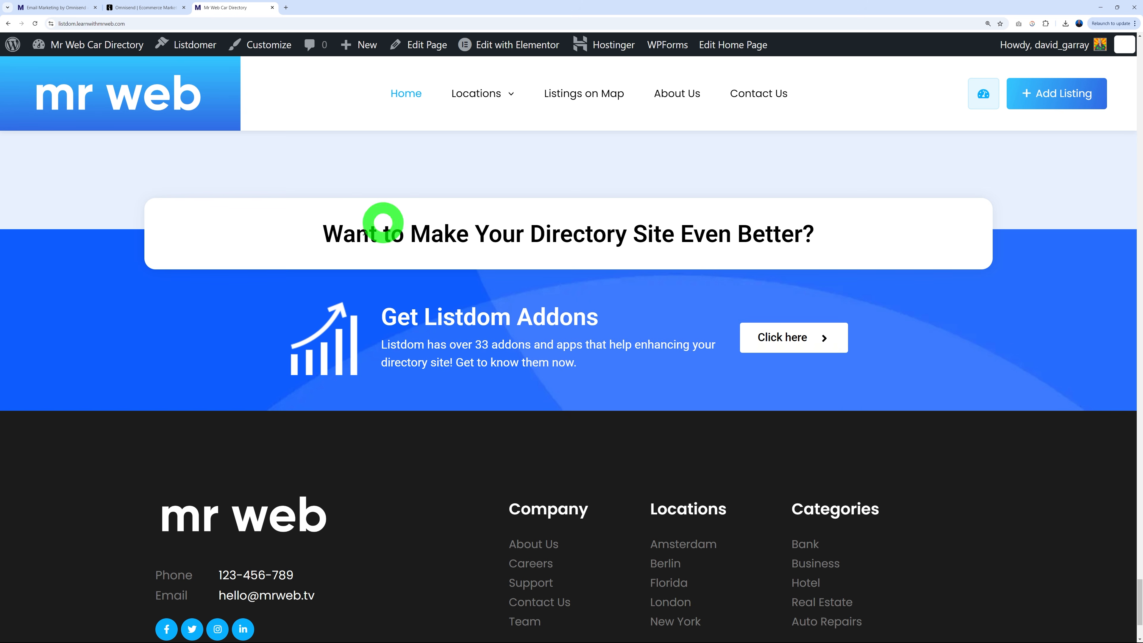
left_click_drag(325, 235, 858, 237)
left_click(417, 251)
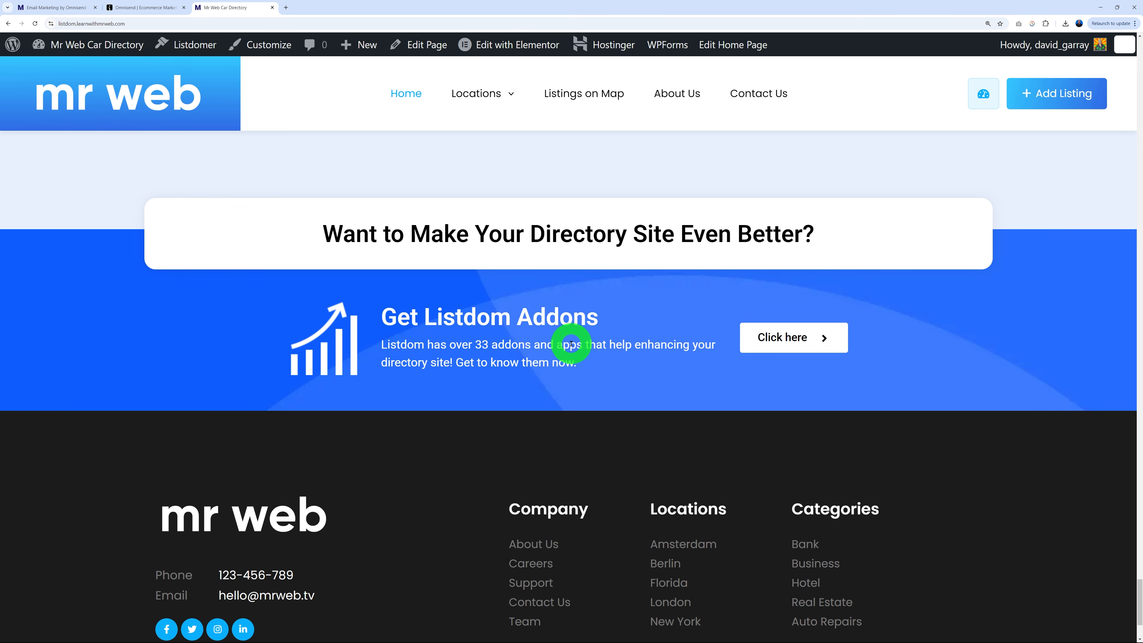
left_click(150, 11)
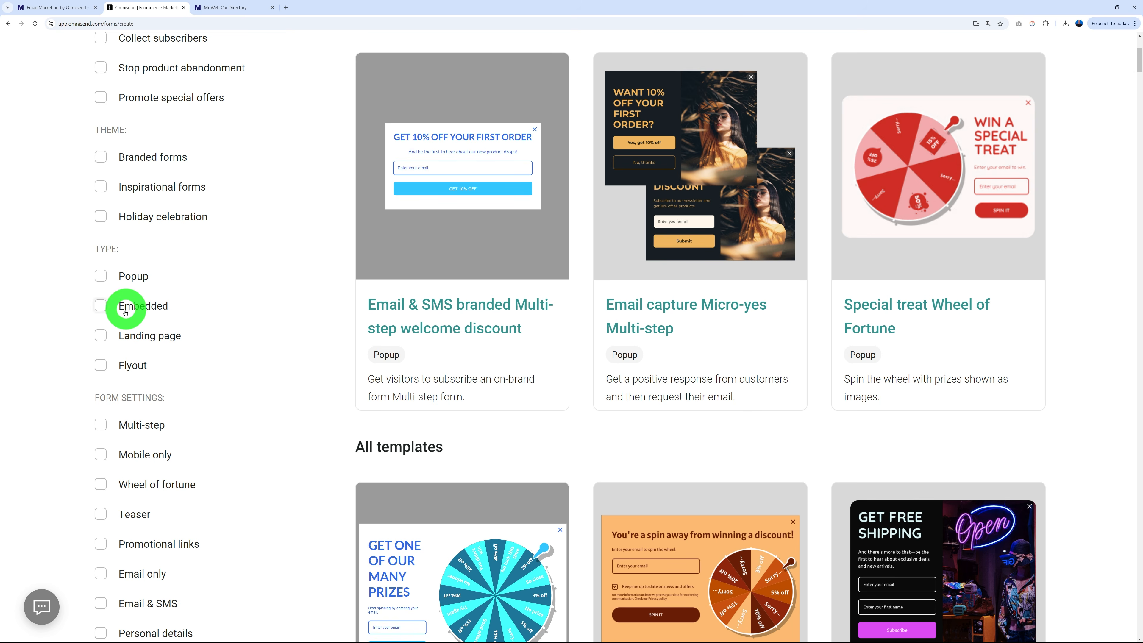
Filter to embedded templates and start a form from the Branded Email capture template.
left_click(101, 306)
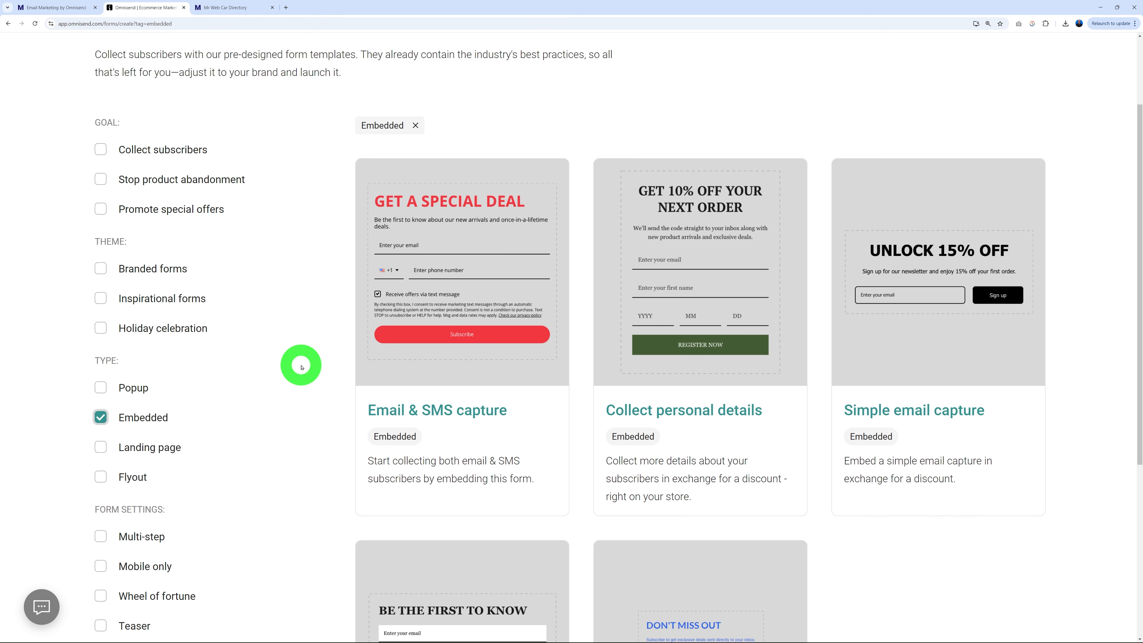
scroll(301, 366, "down", 4)
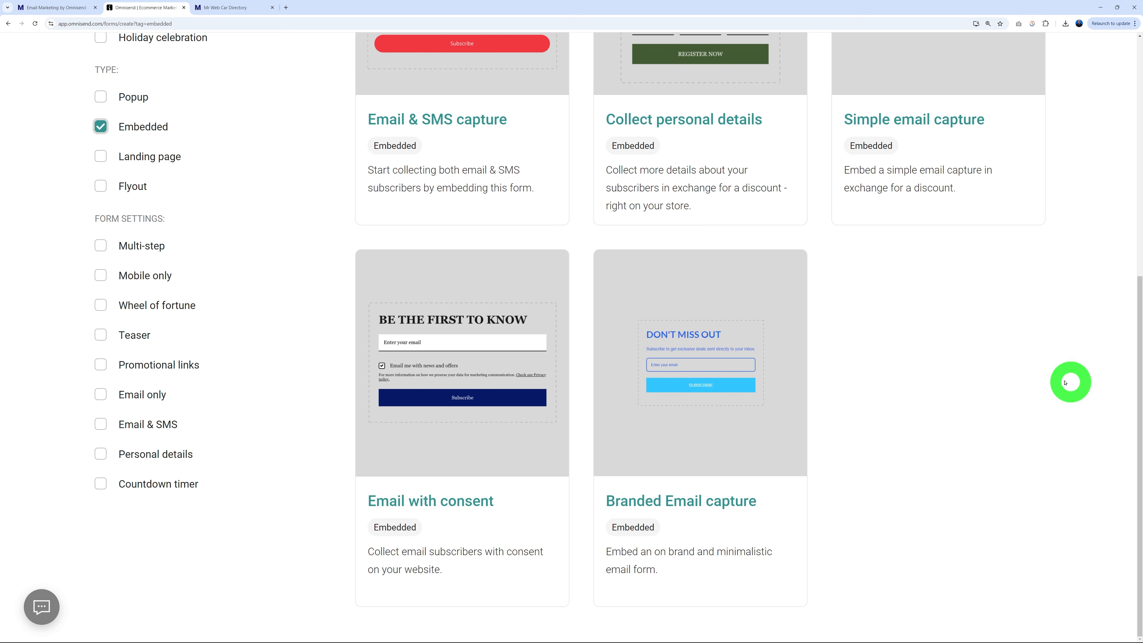
mouse_move(745, 386)
left_click(699, 434)
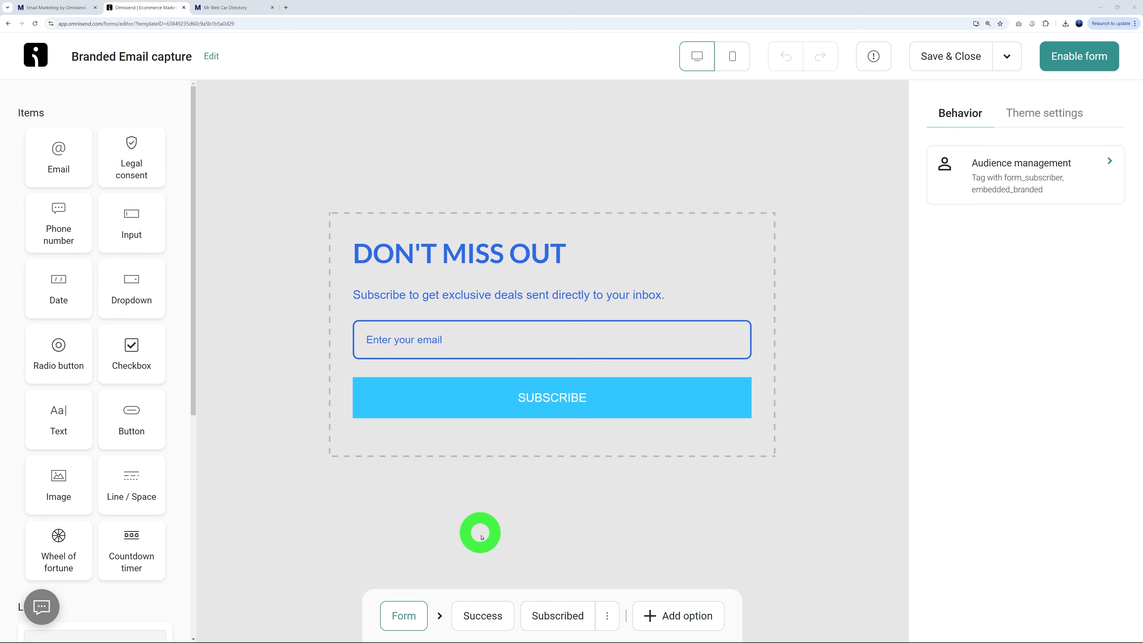
Preview the success and already-subscribed steps, then select the main step's DON'T MISS OUT heading.
left_click(484, 616)
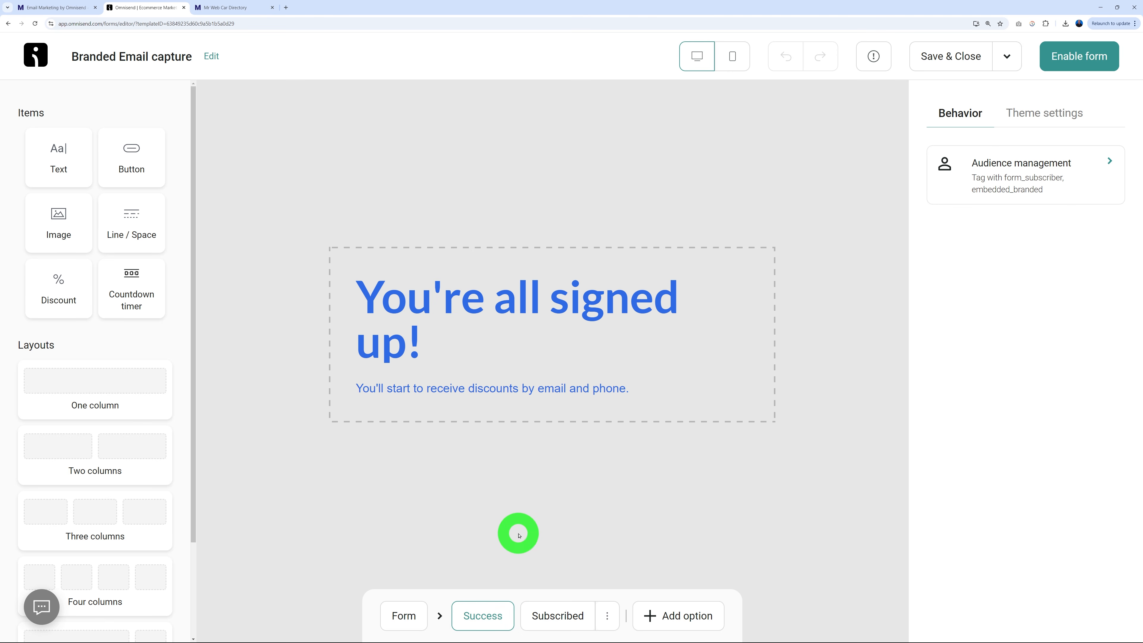
left_click(558, 616)
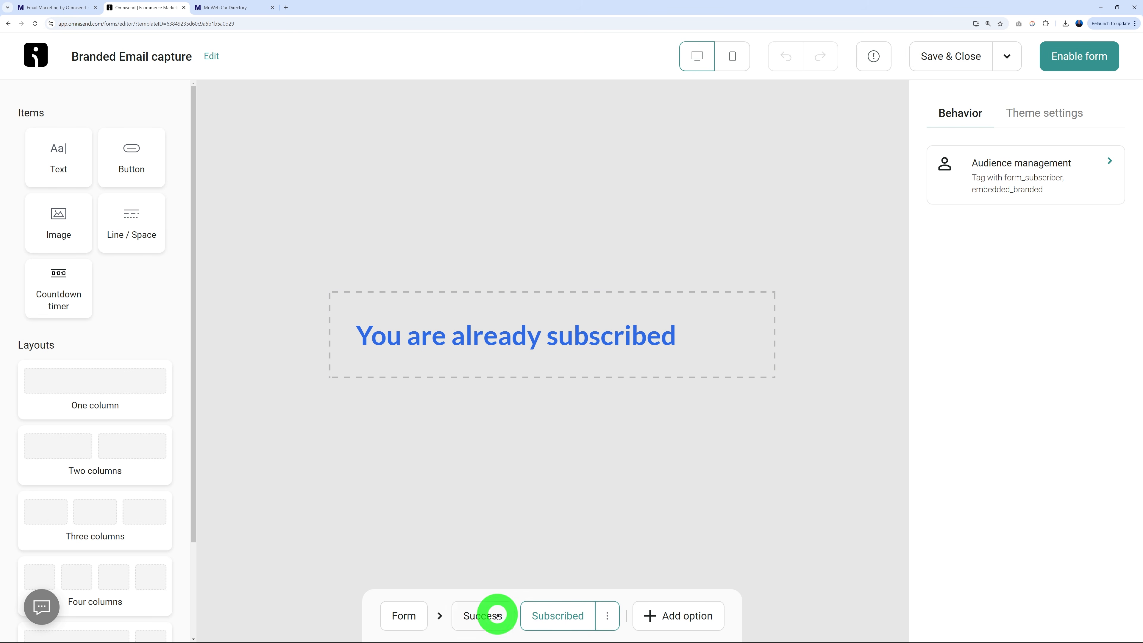
left_click(403, 621)
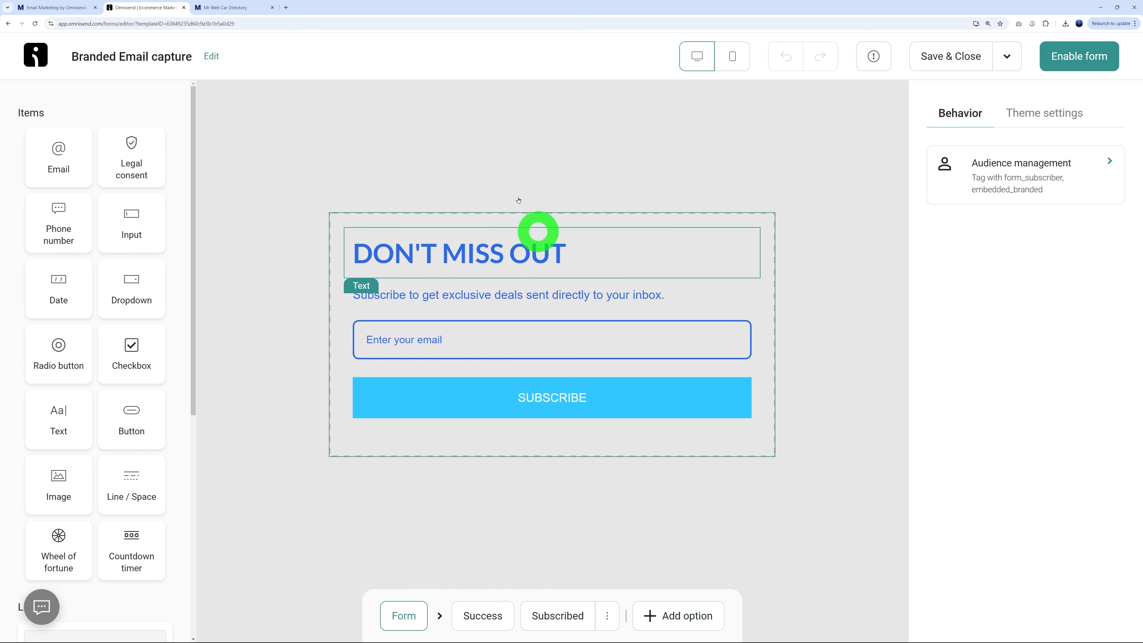
left_click(243, 10)
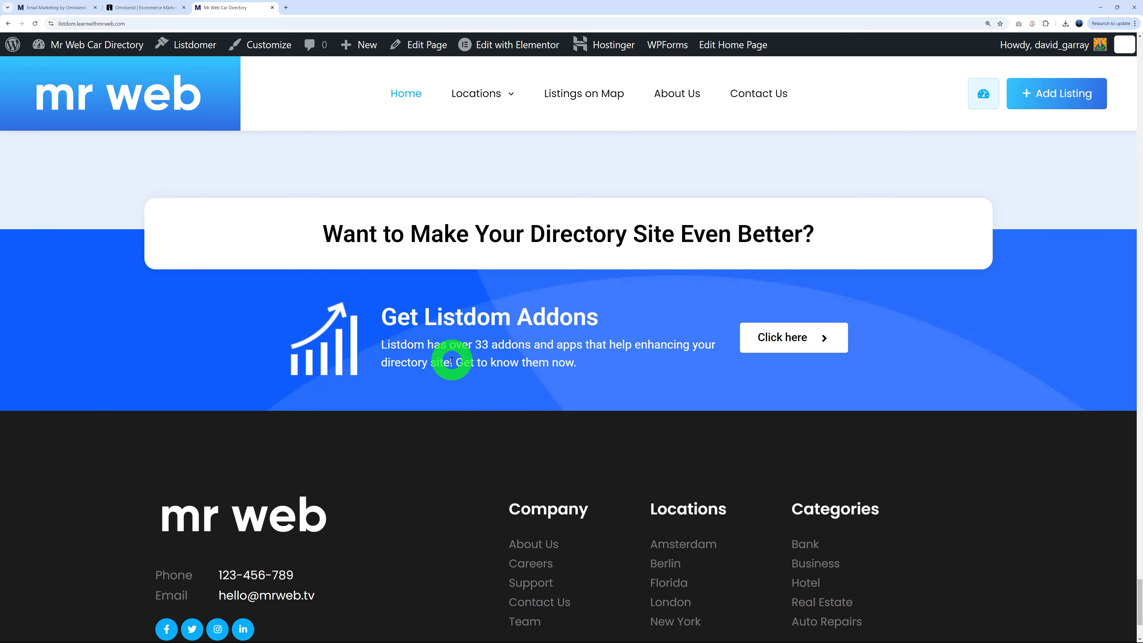
left_click(158, 8)
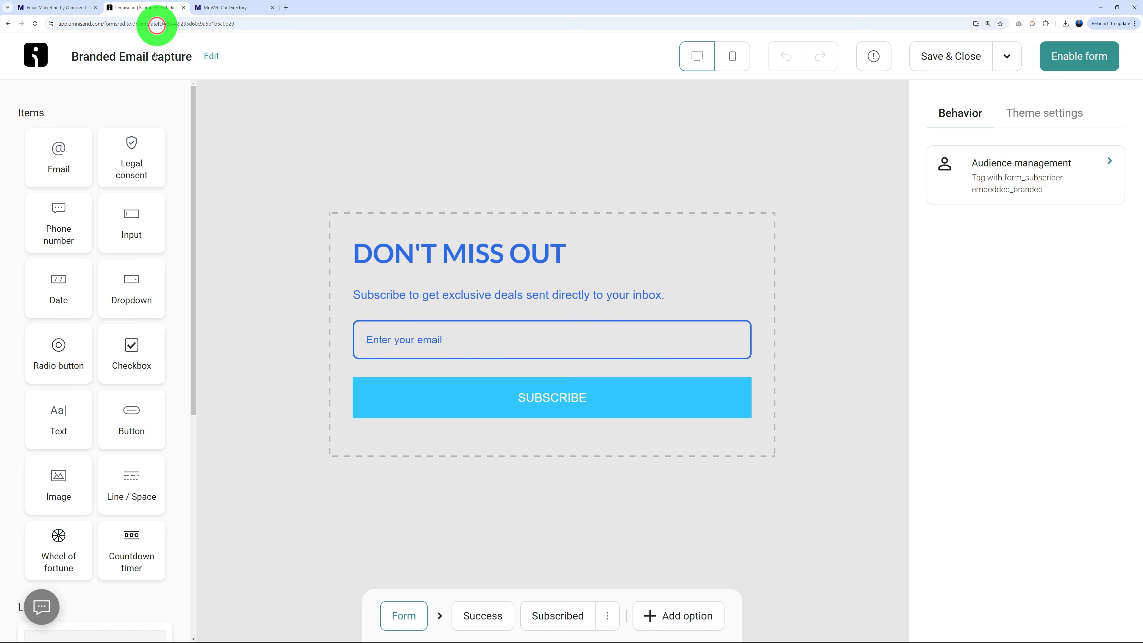
left_click(494, 258)
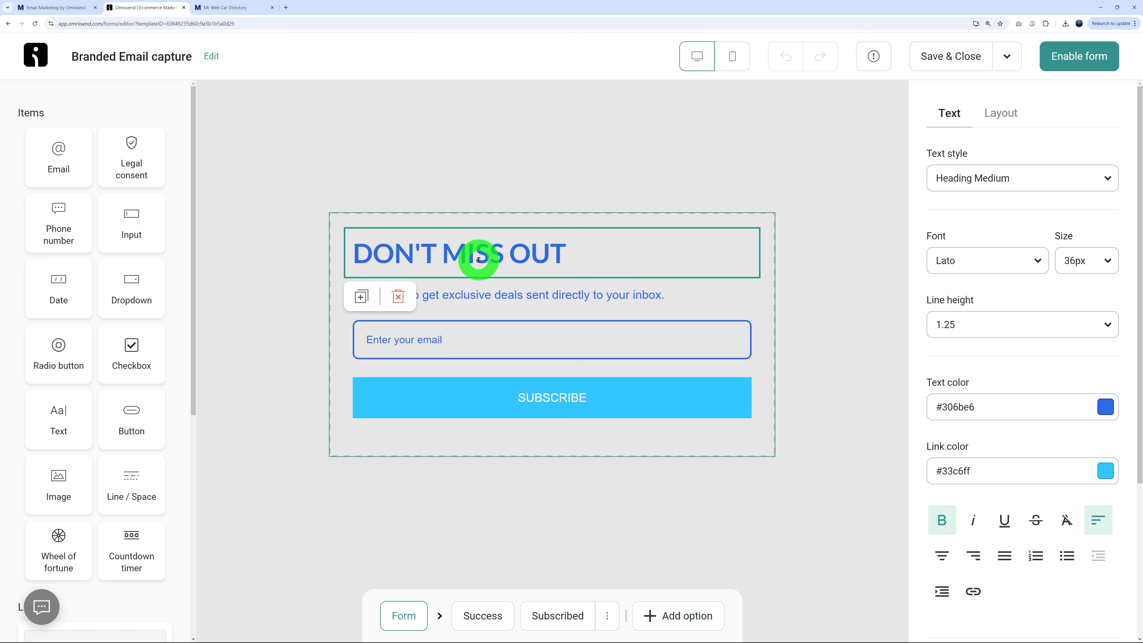
Make the DON'T MISS OUT heading and subtitle text white.
left_click(1108, 411)
left_click(1074, 223)
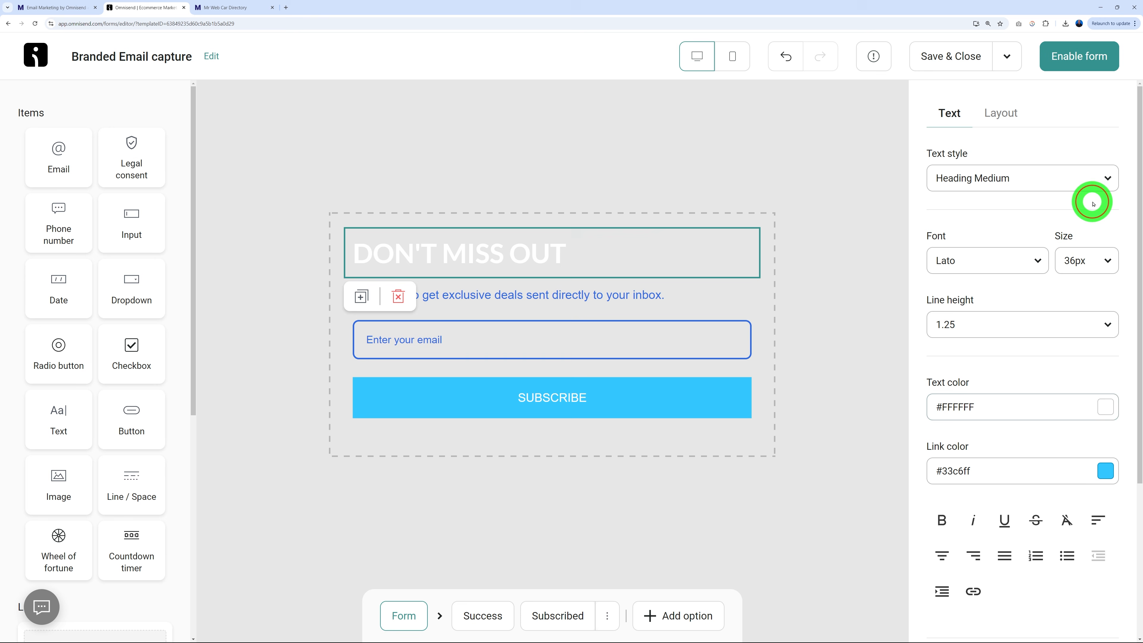
left_click(597, 299)
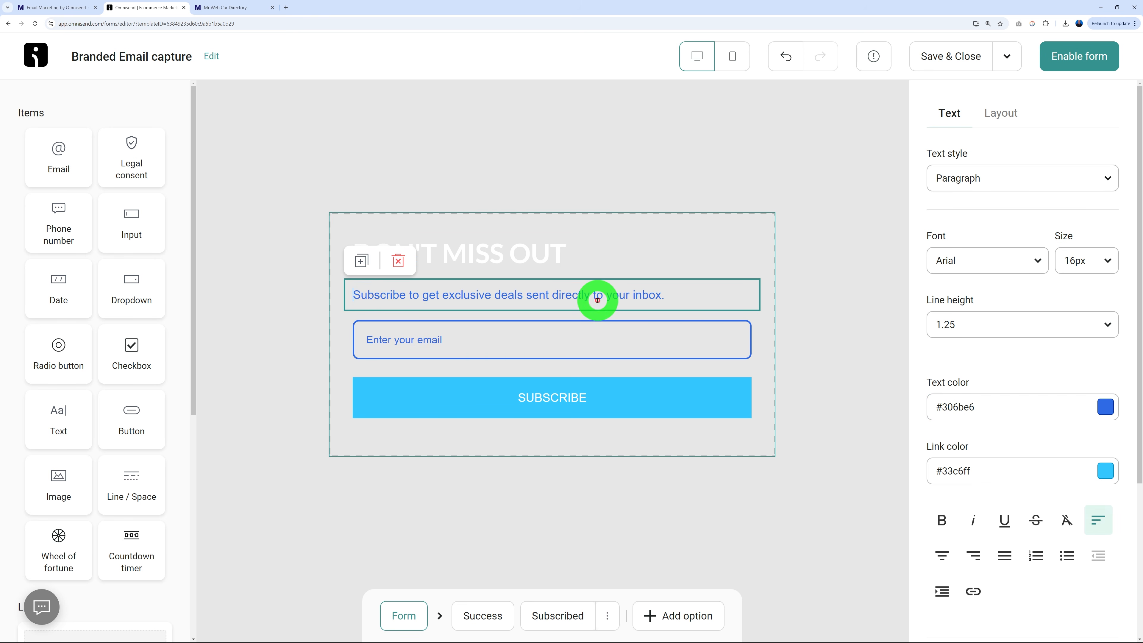
left_click(1108, 408)
left_click(1094, 203)
left_click(582, 355)
Set the email field's text, border and placeholder colours to #FFFFFF.
left_click(462, 360)
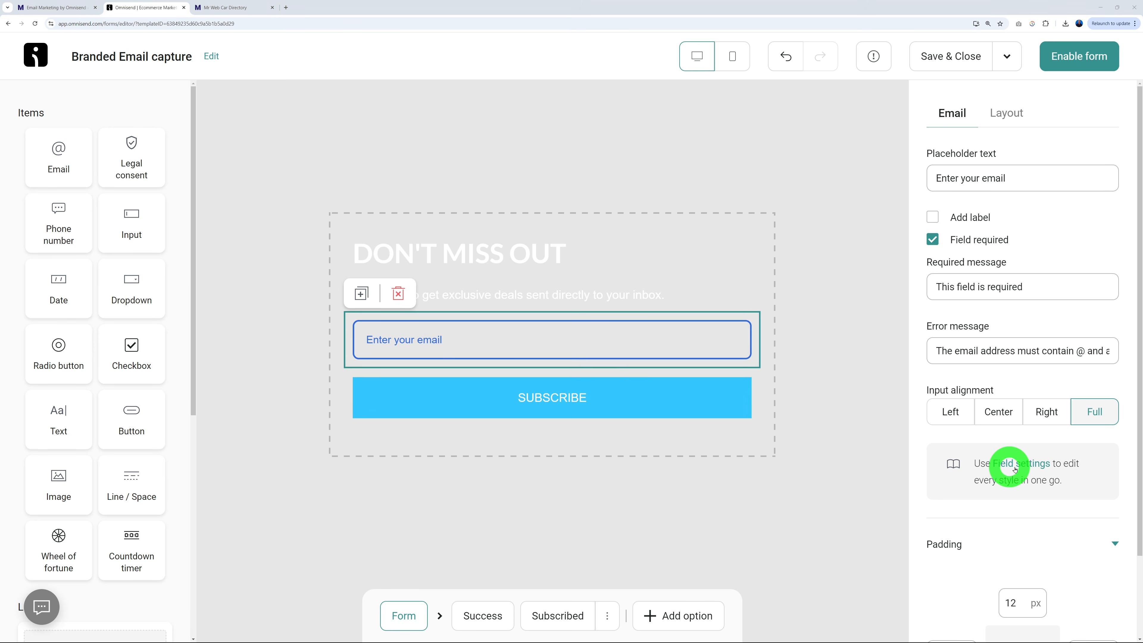
left_click(1036, 466)
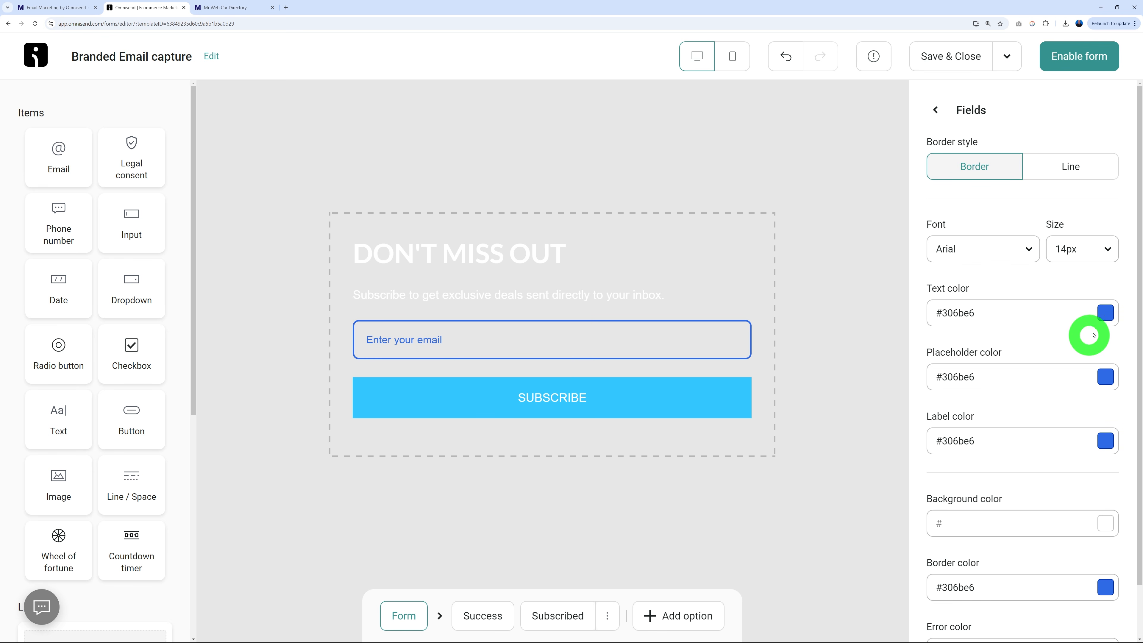
left_click(1107, 312)
left_click(1097, 112)
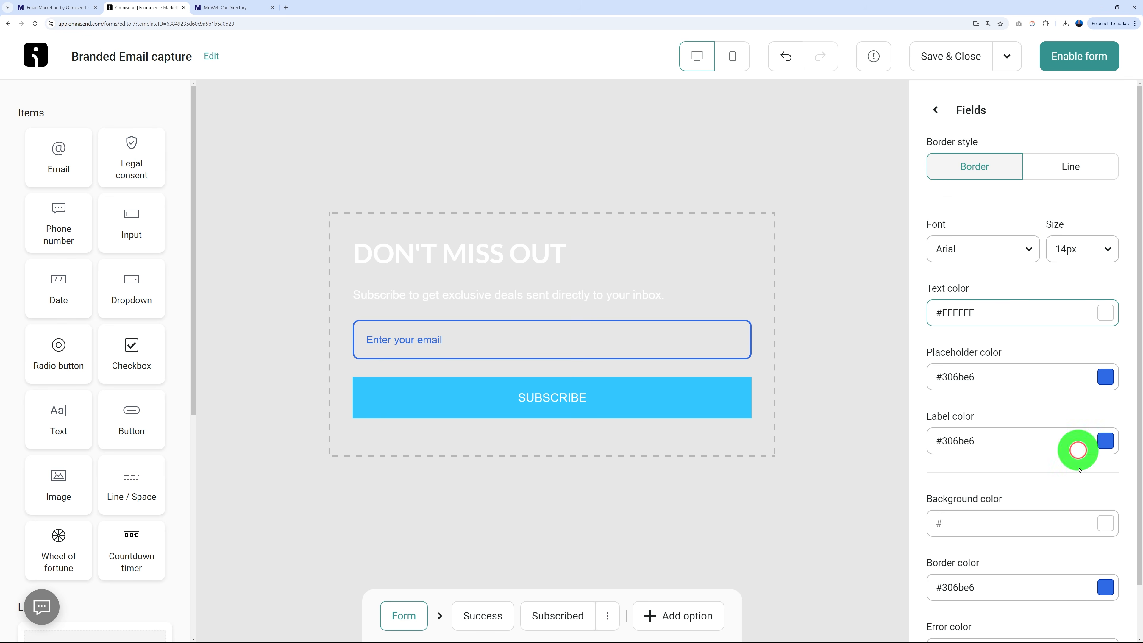
left_click(1107, 587)
left_click(1092, 382)
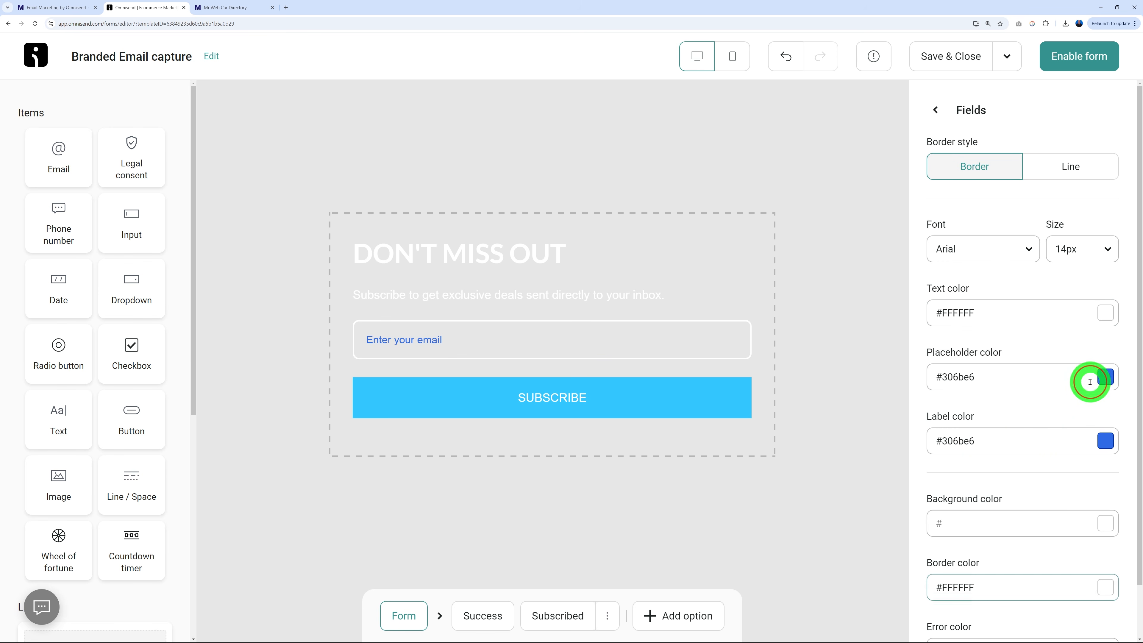
scroll(1031, 474, "down", 2)
scroll(1038, 459, "up", 2)
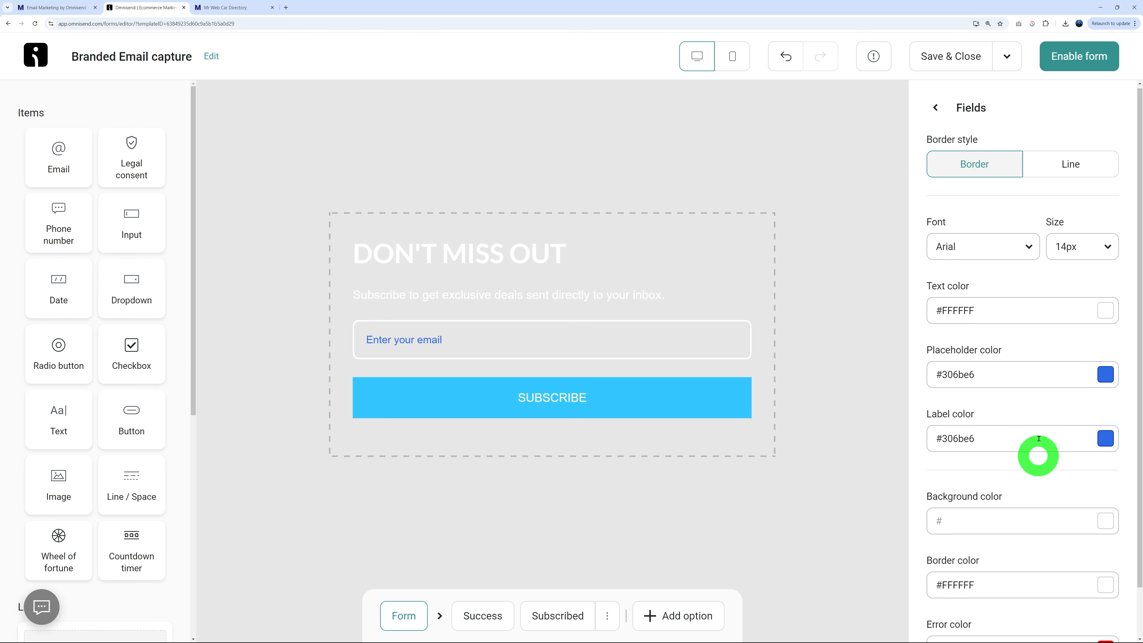
left_click(1106, 377)
left_click(1092, 178)
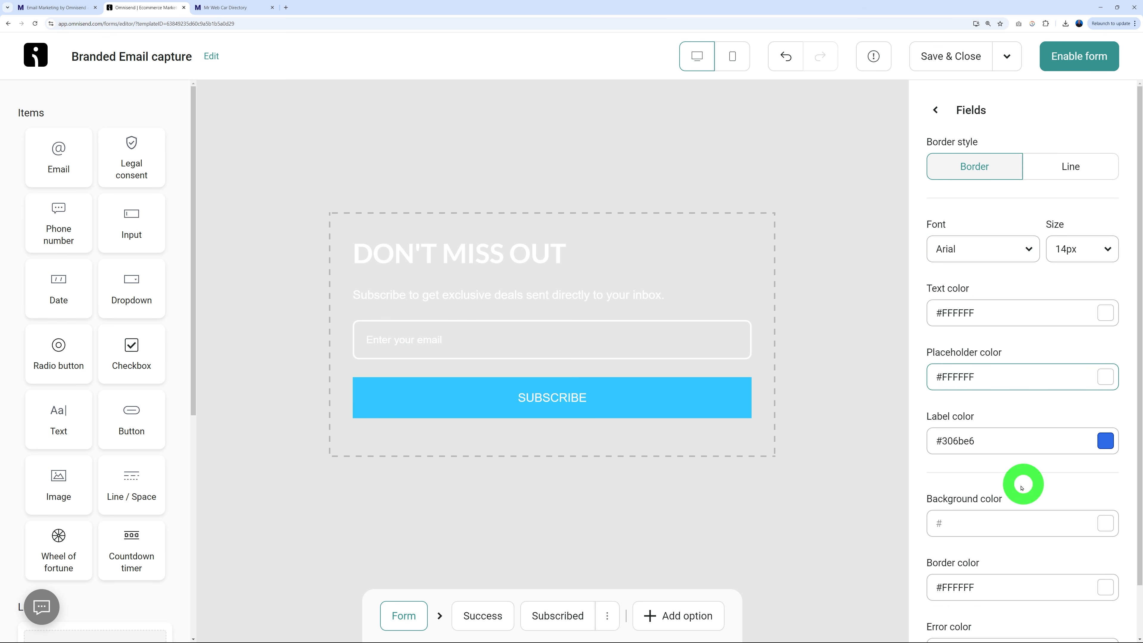
left_click(639, 396)
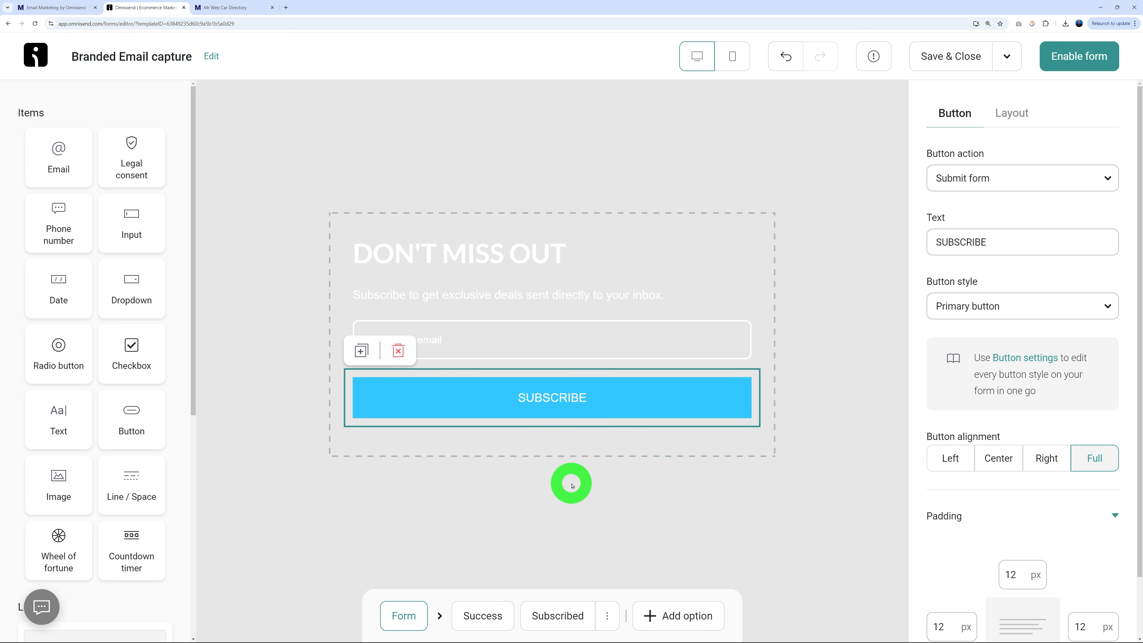
left_click(483, 613)
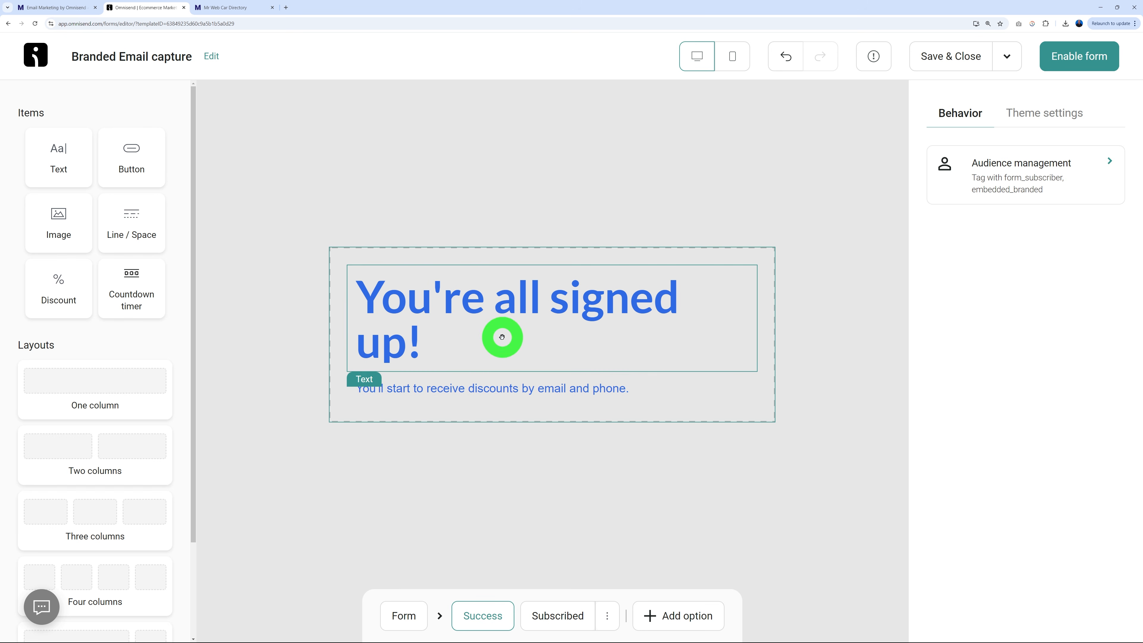
Make the success heading, success message and already-subscribed heading text white.
left_click(459, 339)
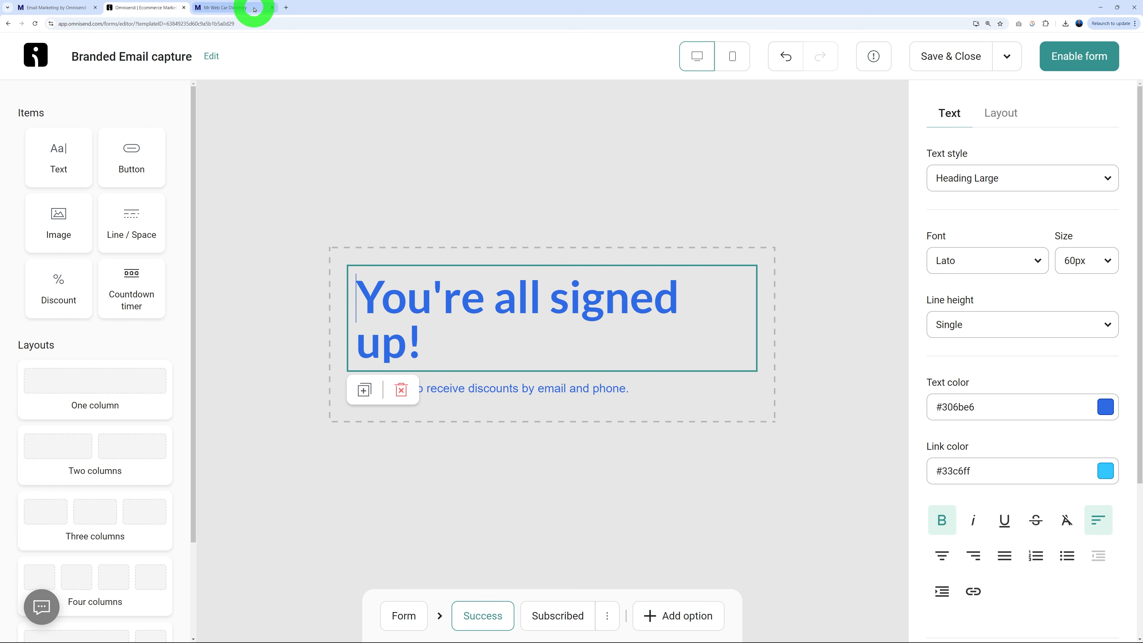
left_click(254, 9)
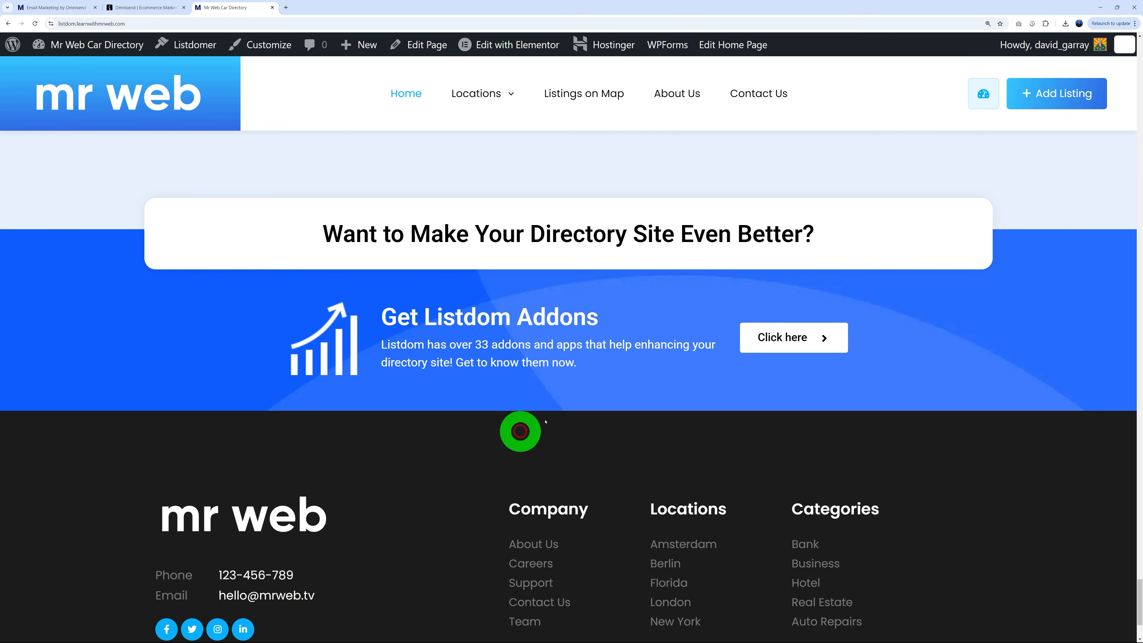
left_click(158, 8)
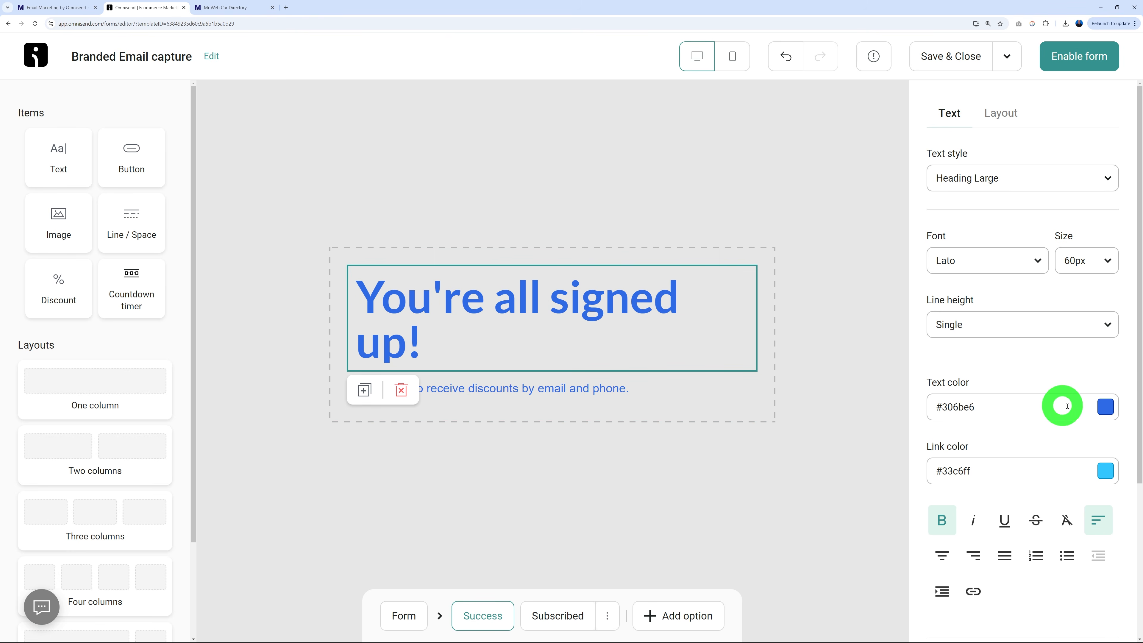
left_click(1109, 406)
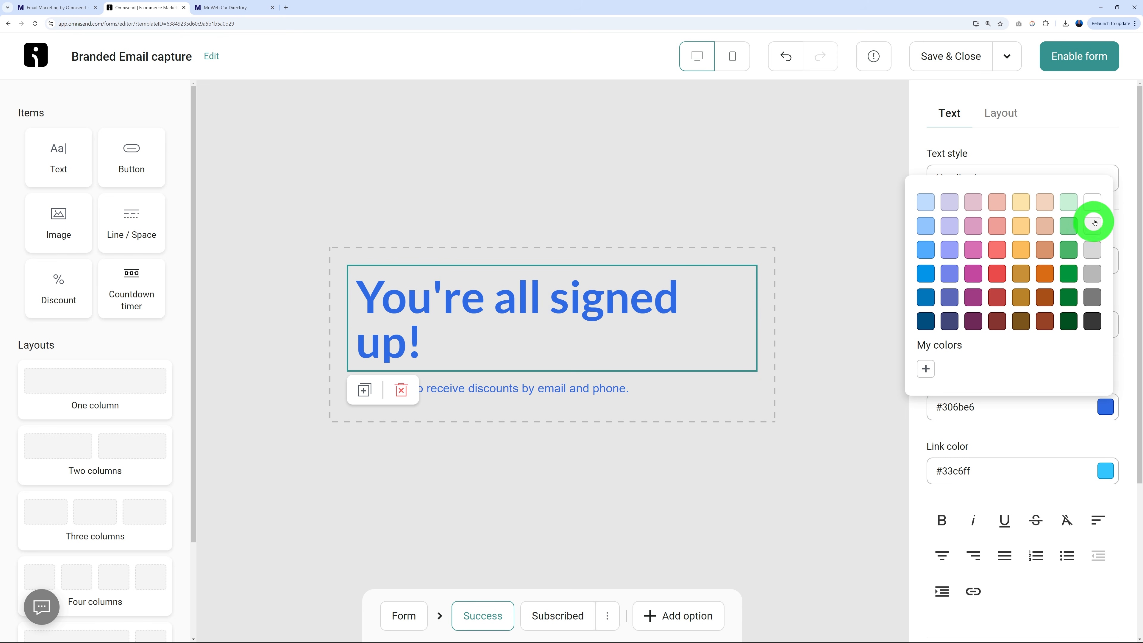
left_click(1093, 203)
left_click(601, 388)
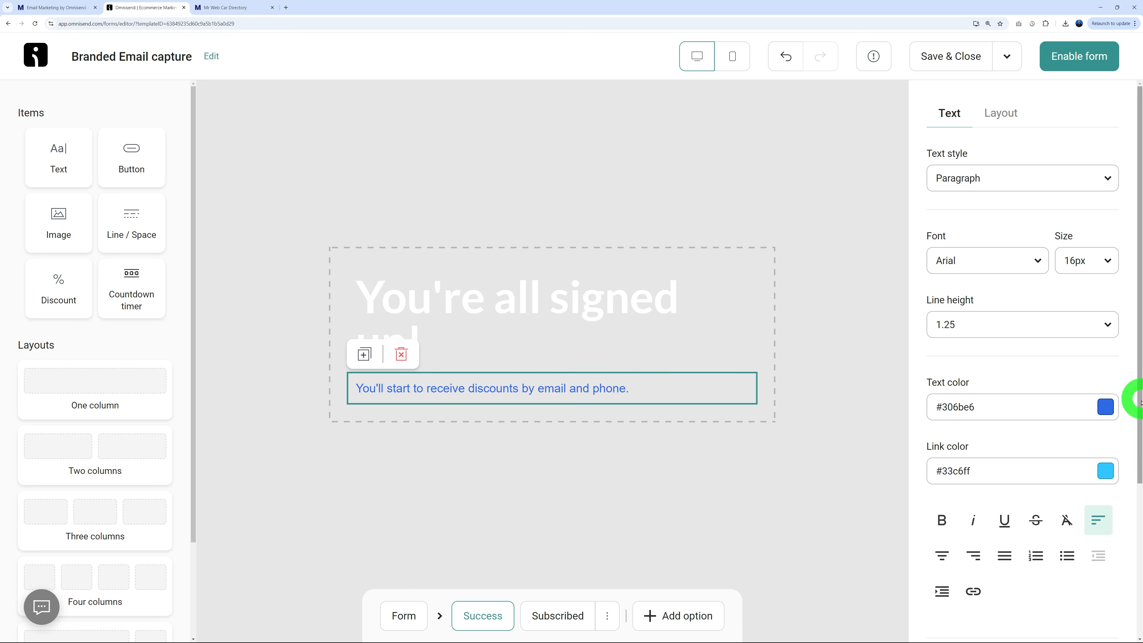
left_click(1105, 406)
left_click(1092, 204)
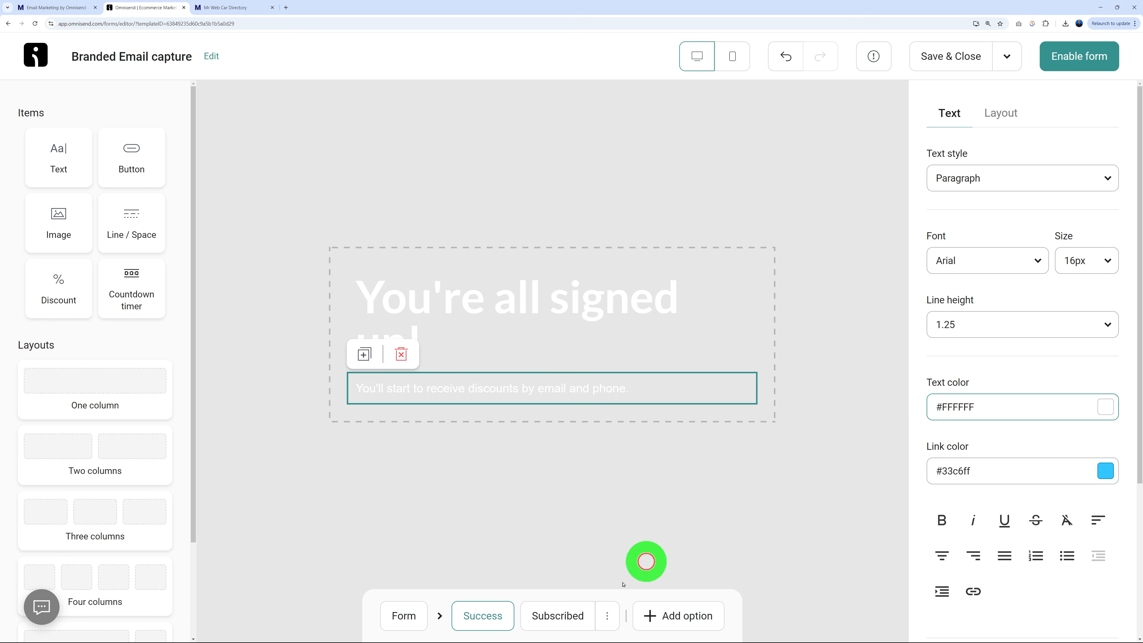
left_click(558, 616)
left_click(559, 345)
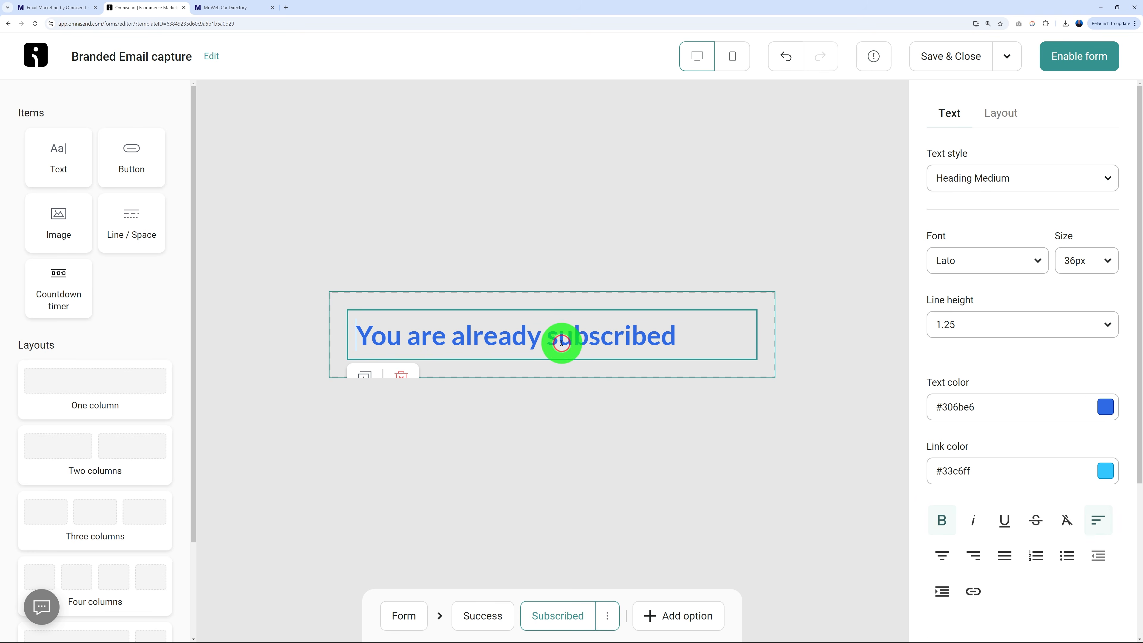
left_click(1107, 410)
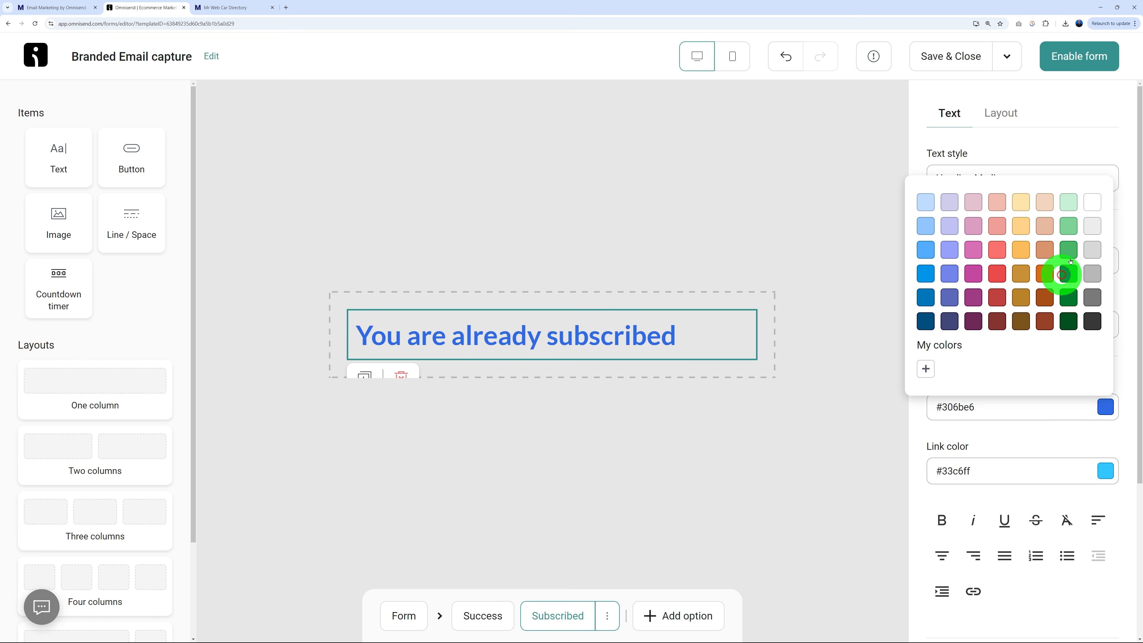
left_click(1093, 200)
Enable the form and copy its website embed code.
left_click(404, 616)
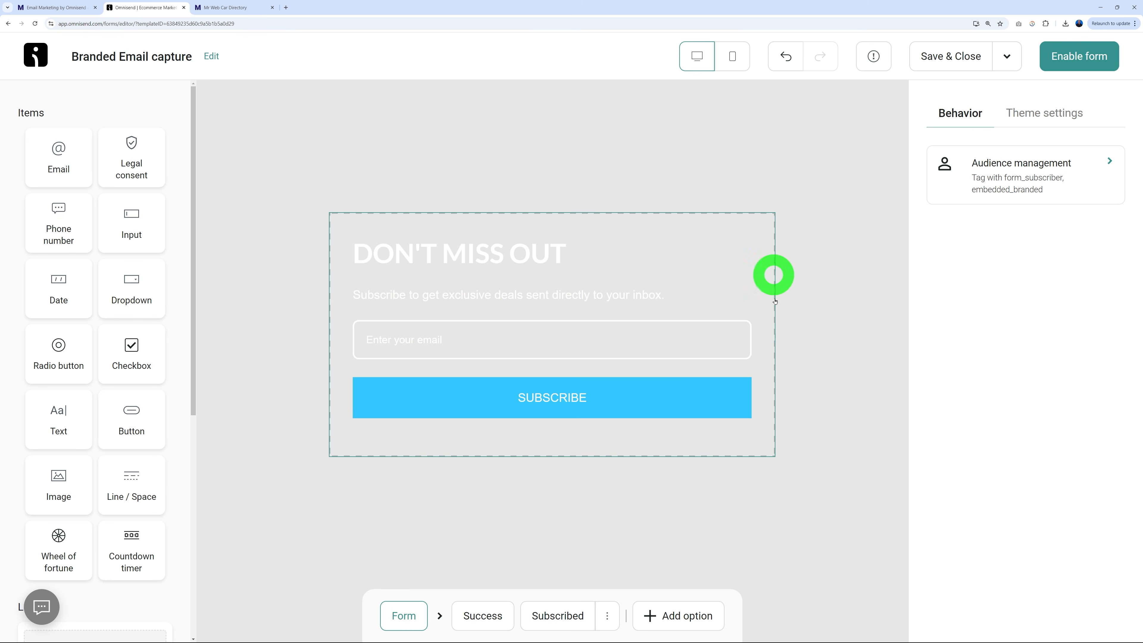
left_click(1079, 62)
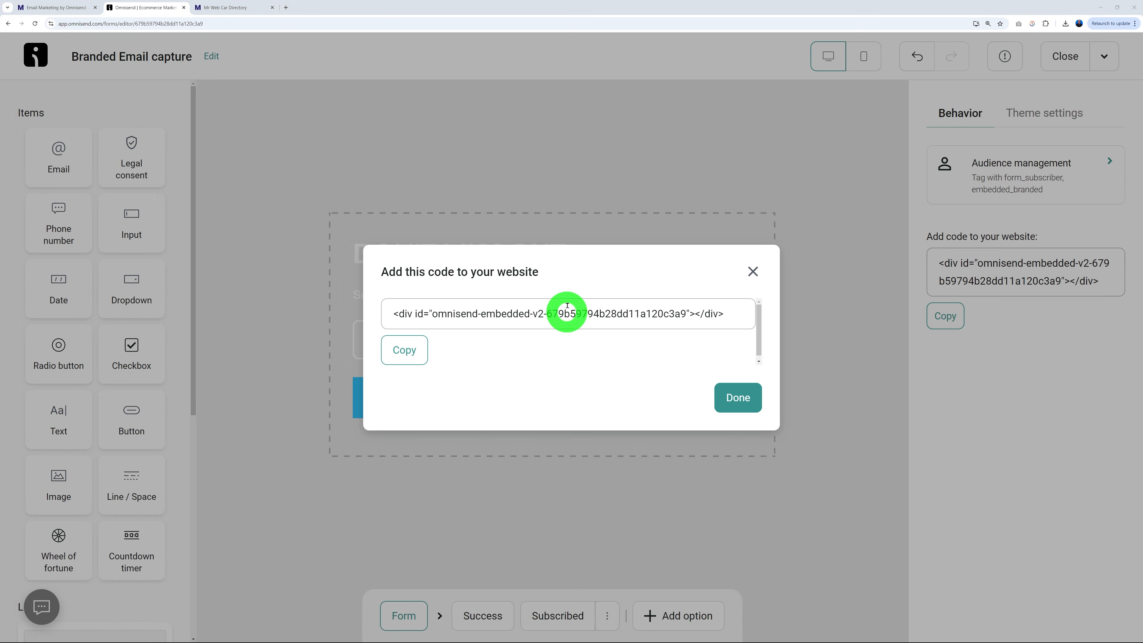
left_click(394, 352)
In WordPress admin, go to Pages > All Pages and scroll down to the Home page.
left_click(58, 9)
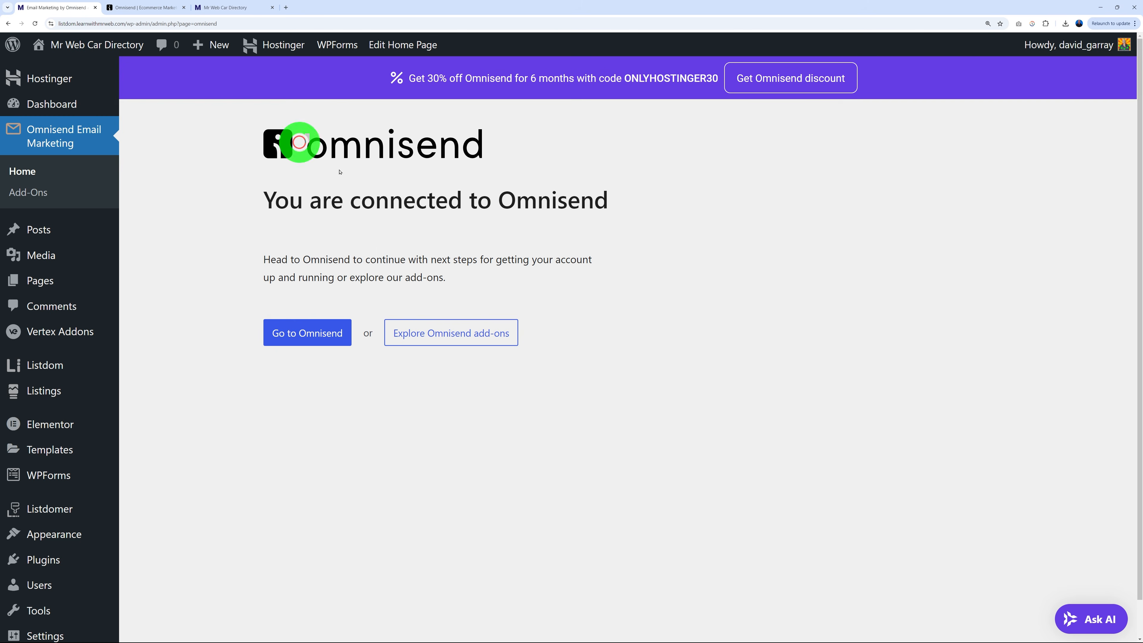
mouse_move(36, 286)
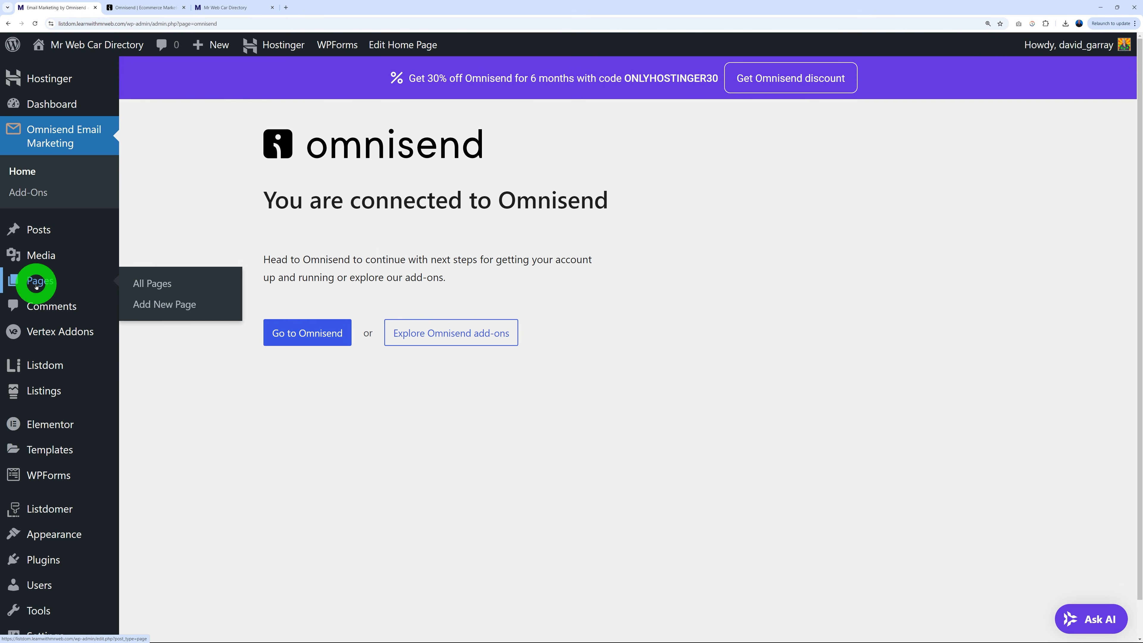
left_click(153, 285)
scroll(540, 360, "down", 4)
scroll(566, 344, "down", 8)
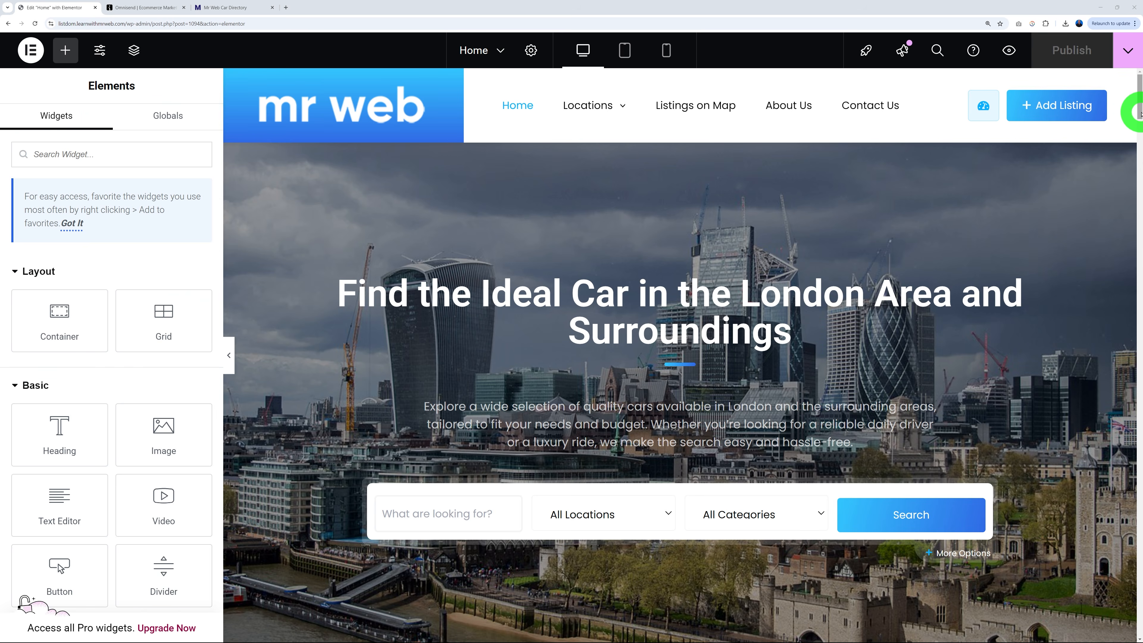
left_click_drag(1141, 114, 1141, 597)
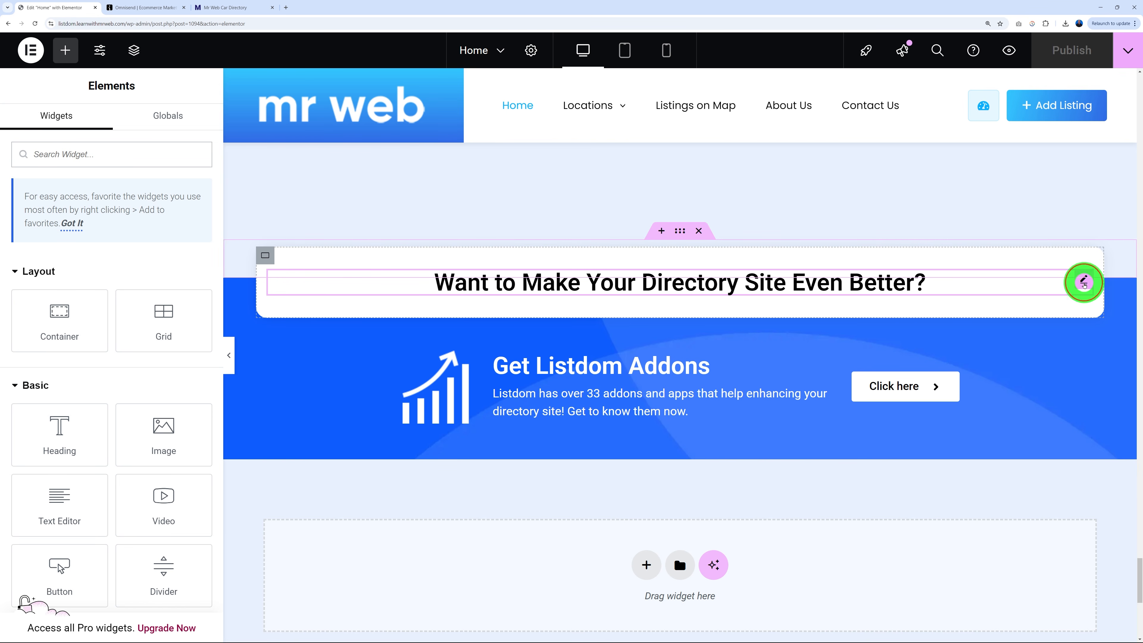
Retitle the promo heading to 'Want Access to Discounted Prices?'.
left_click(1085, 283)
triple_click(111, 258)
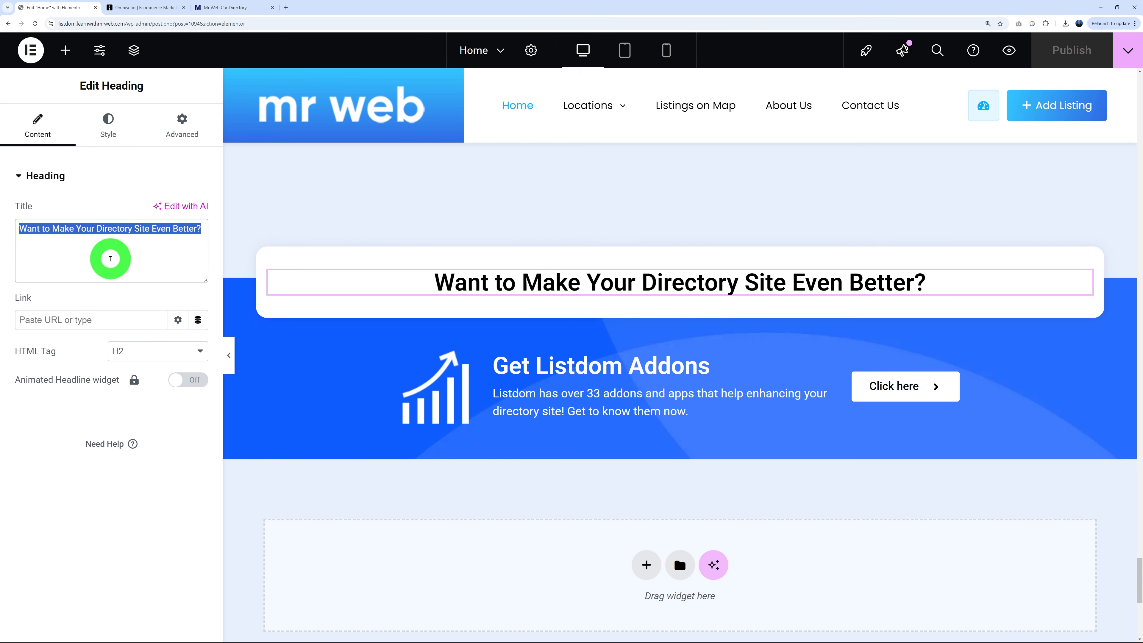
type("Want")
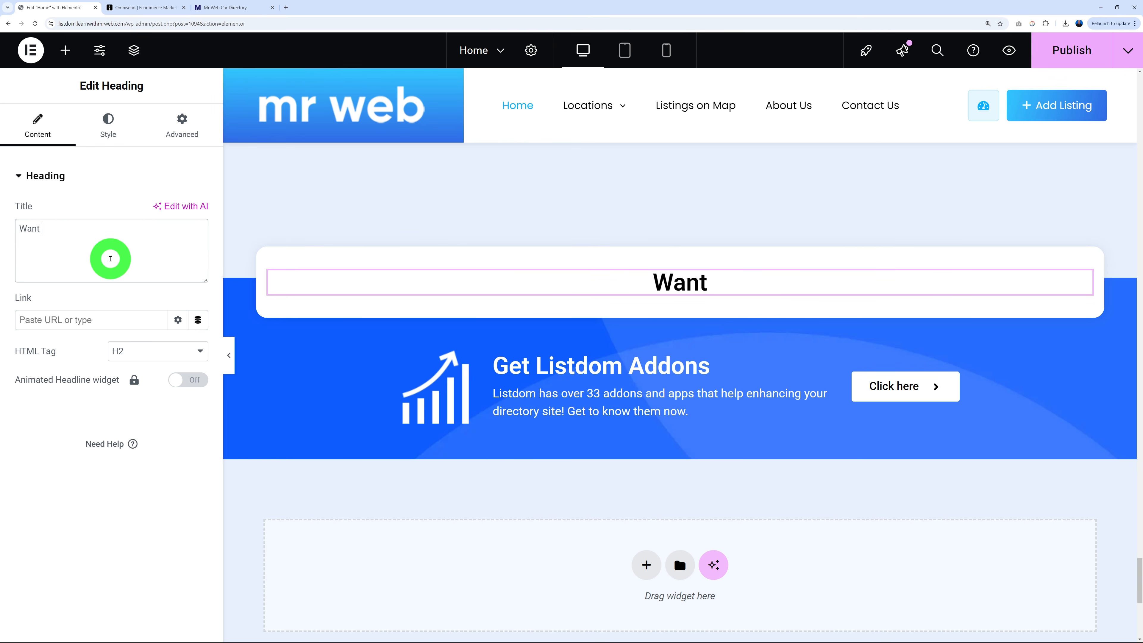
type(" Access to Discounted")
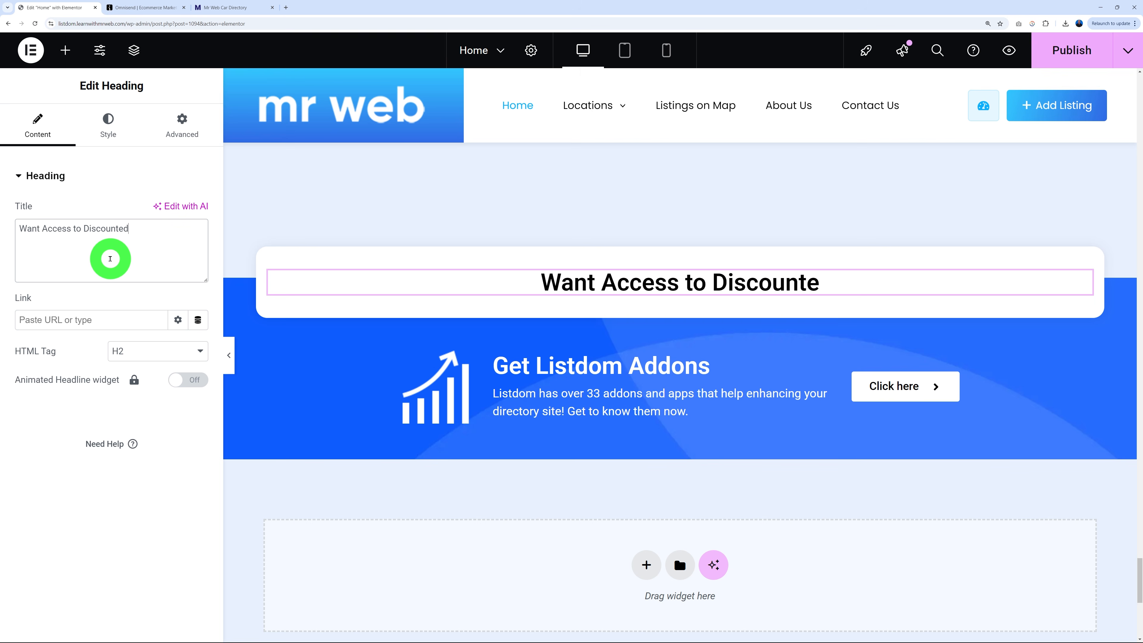
type(" Prices?")
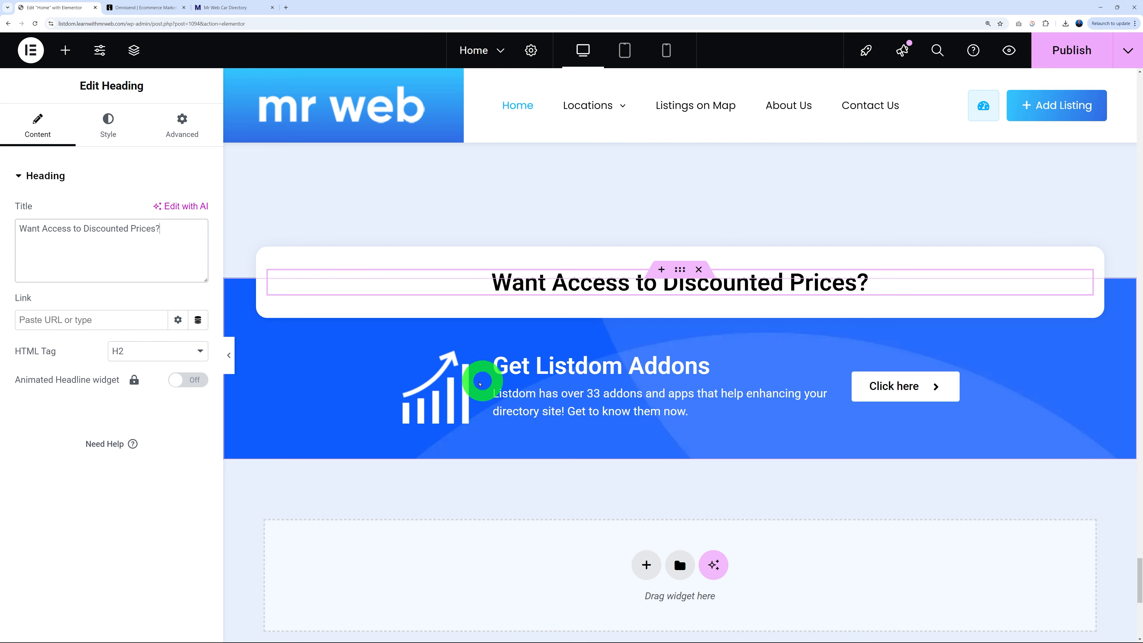
Delete the Click here button, Get Listdom Addons text and chart icon widgets.
right_click(952, 382)
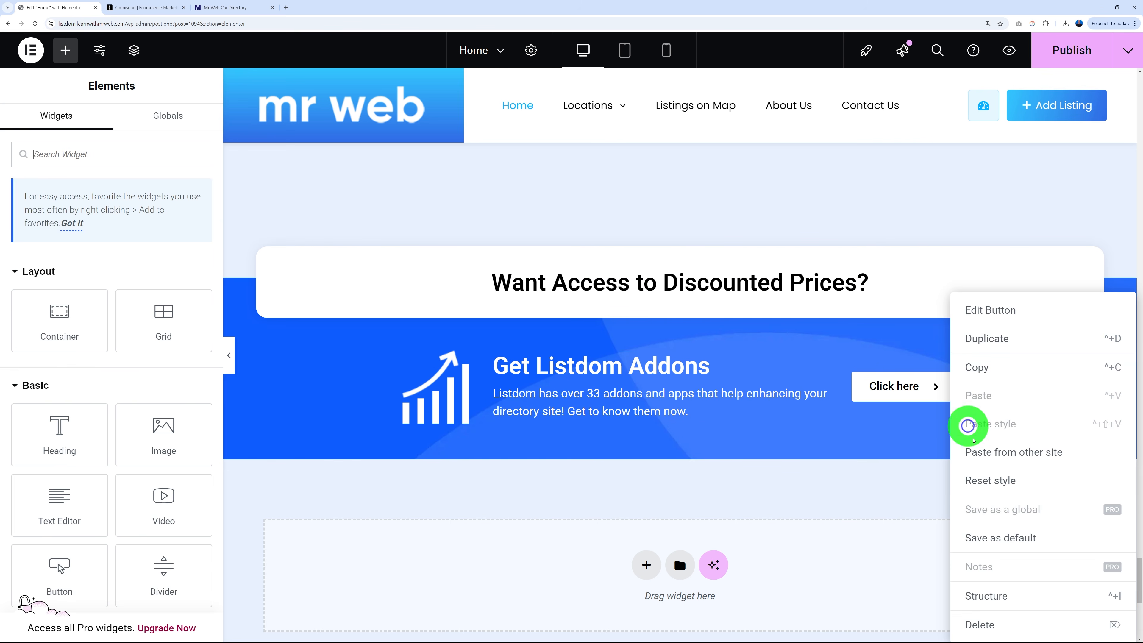
left_click(1000, 617)
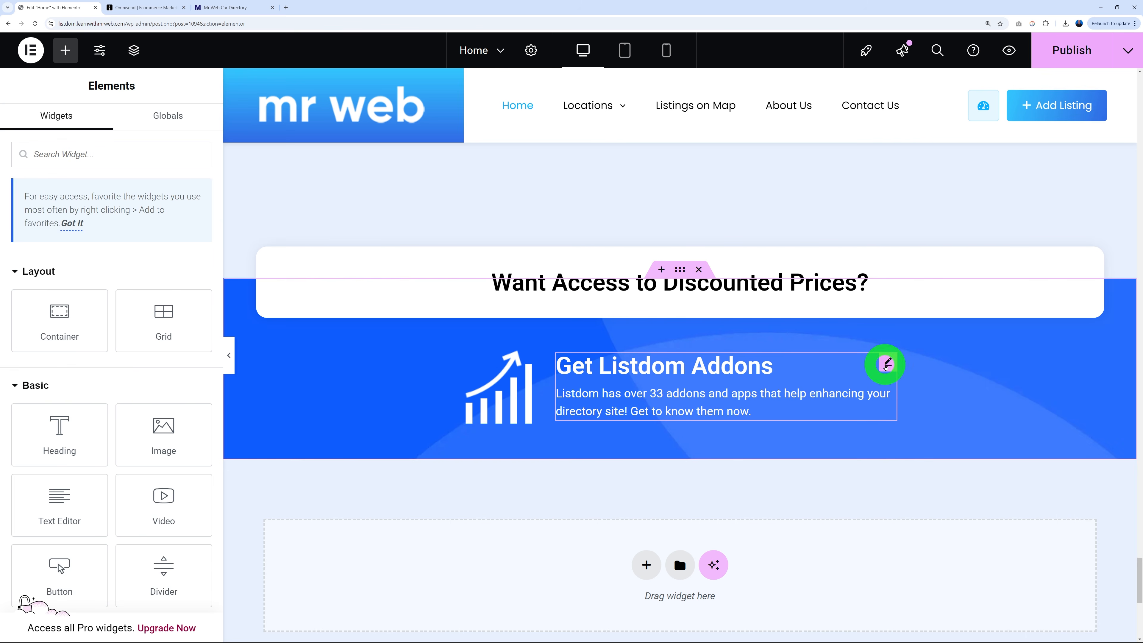
right_click(886, 365)
left_click(944, 617)
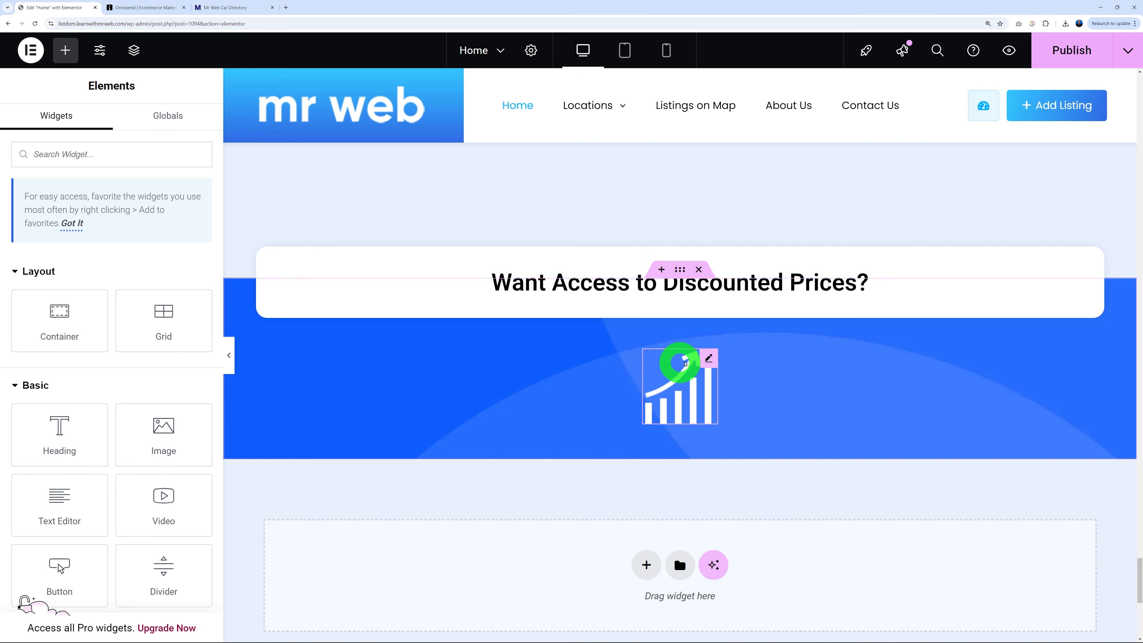
right_click(708, 359)
left_click(774, 619)
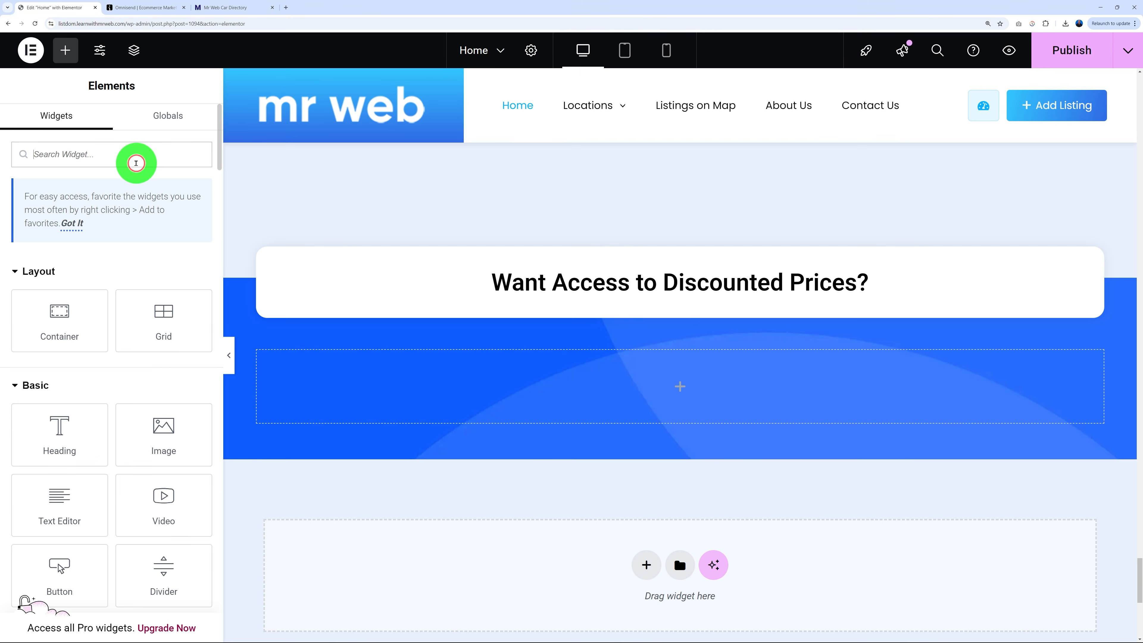
Add an HTML widget to the empty container and paste the Omnisend embed code.
type("html")
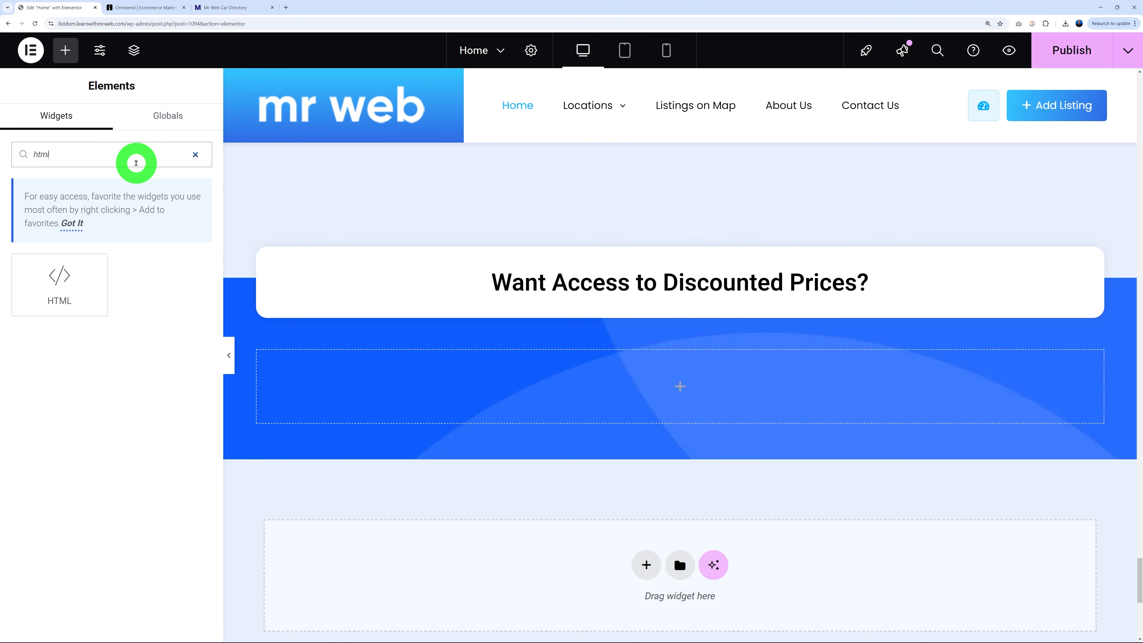
left_click_drag(89, 265, 630, 354)
left_click(97, 233)
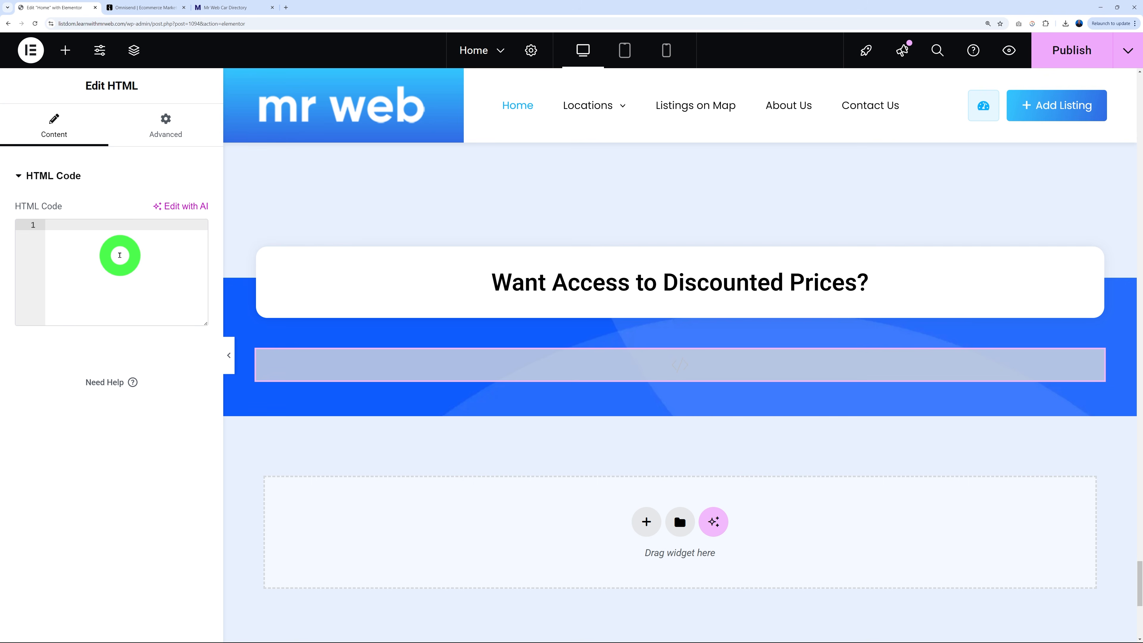
type("<div id=\"omnisend-embedded-v2-679b59794b28dd11a120c3a9\"></div>")
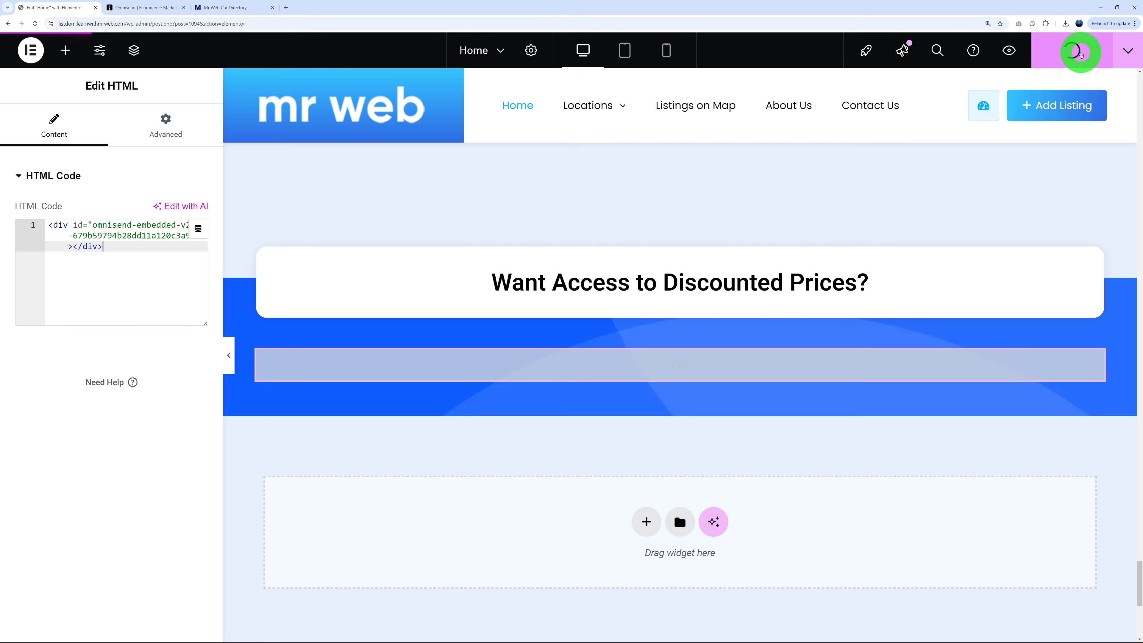
left_click(220, 4)
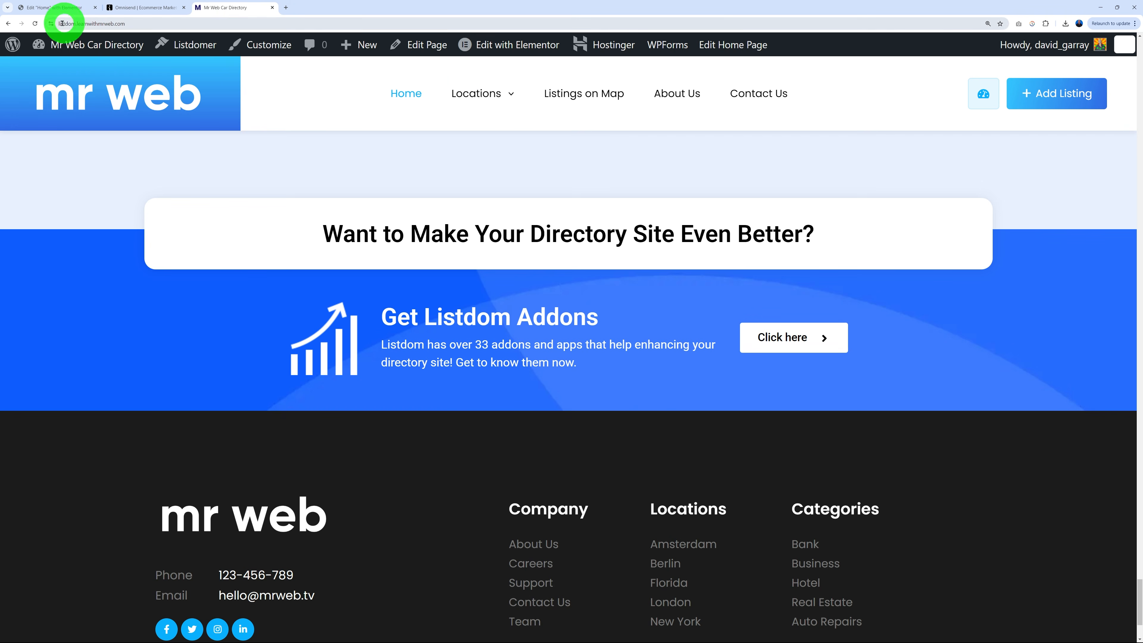
Scroll the live homepage to check the DON'T MISS OUT form, then go back to Omnisend.
scroll(850, 363, "up", 15)
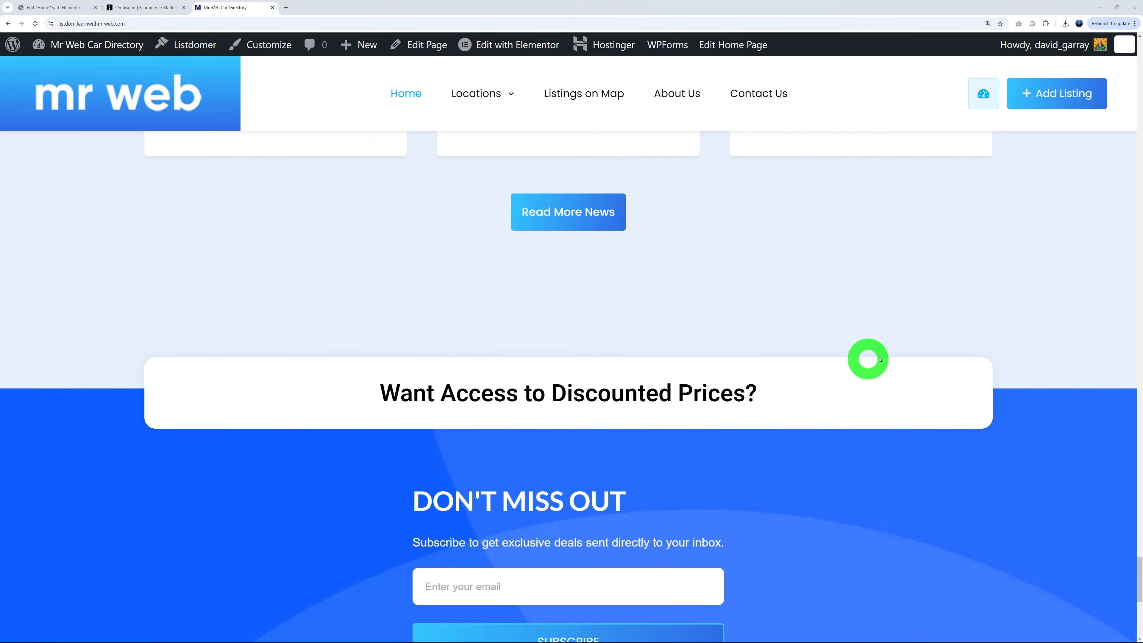
scroll(928, 328, "down", 10)
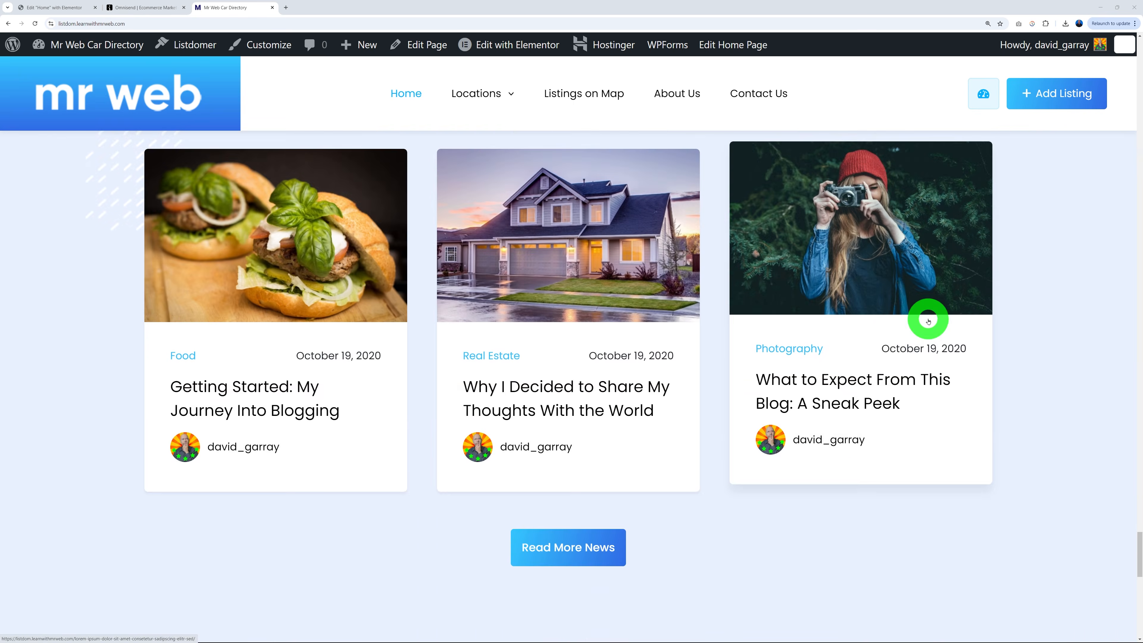
scroll(931, 322, "down", 3)
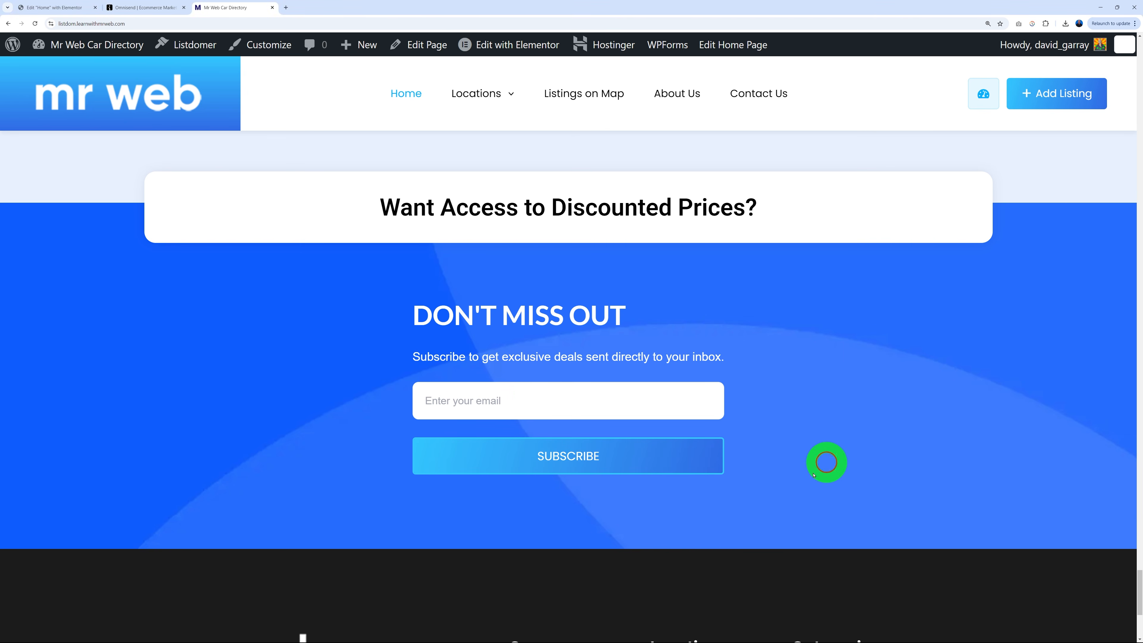
scroll(856, 423, "down", 4)
scroll(990, 397, "up", 6)
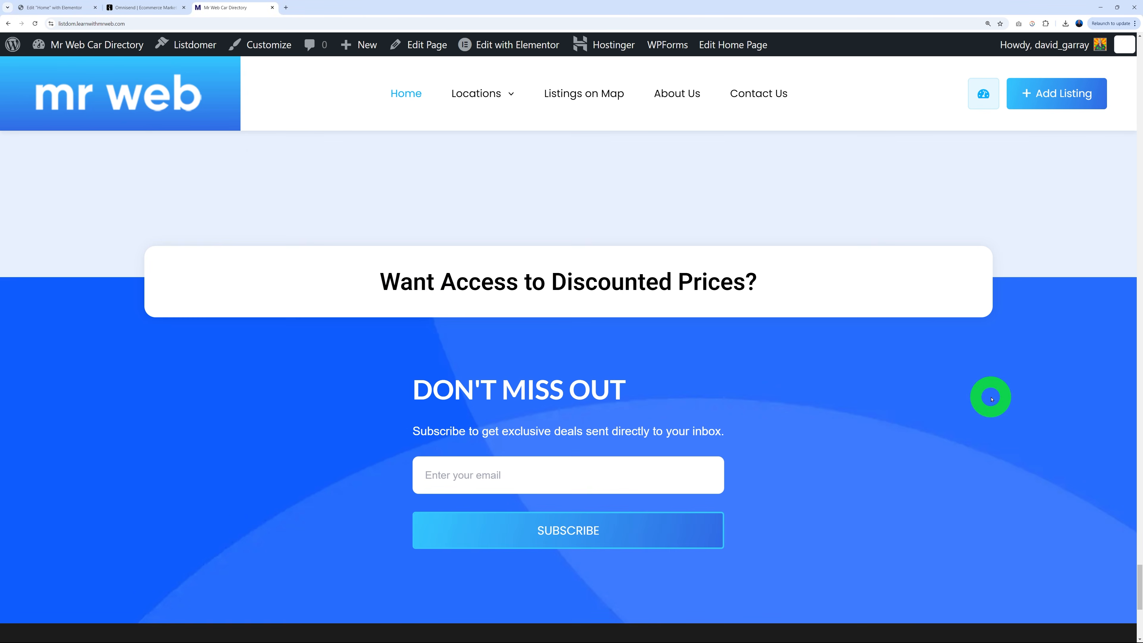
scroll(937, 427, "down", 2)
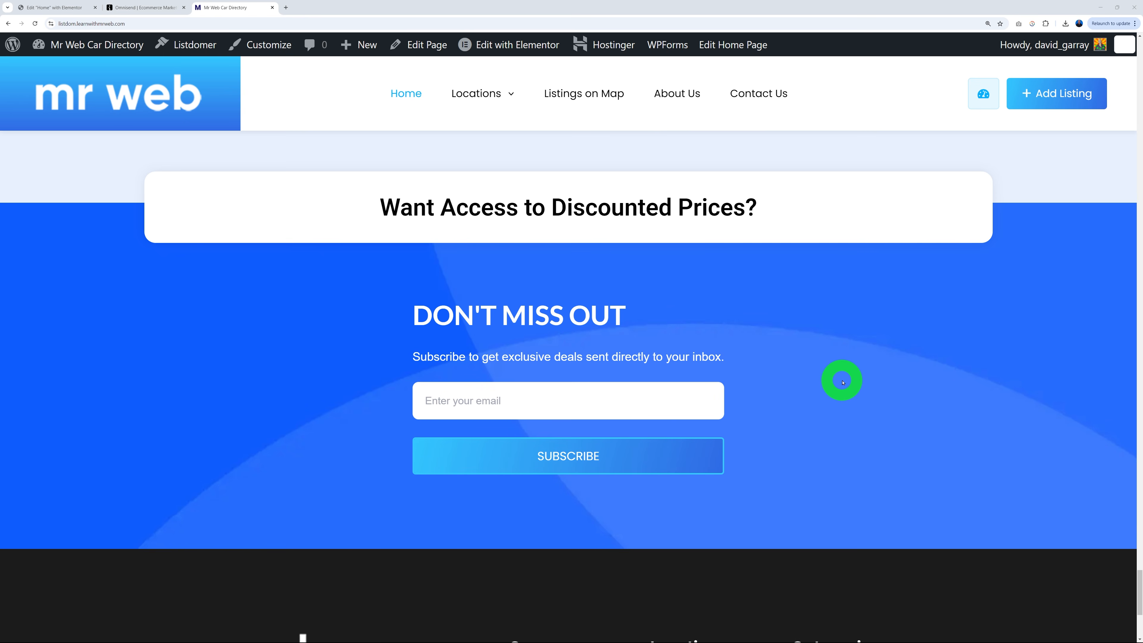
left_click(148, 8)
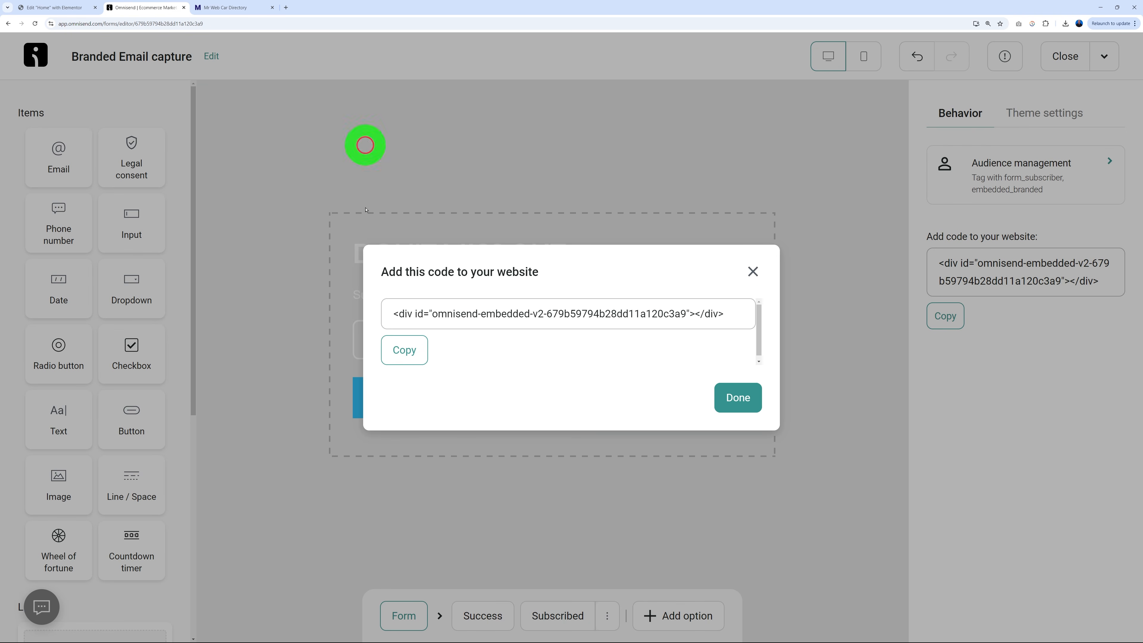
Start a new form and filter templates to Popup, special offers and collecting subscribers.
left_click(1058, 58)
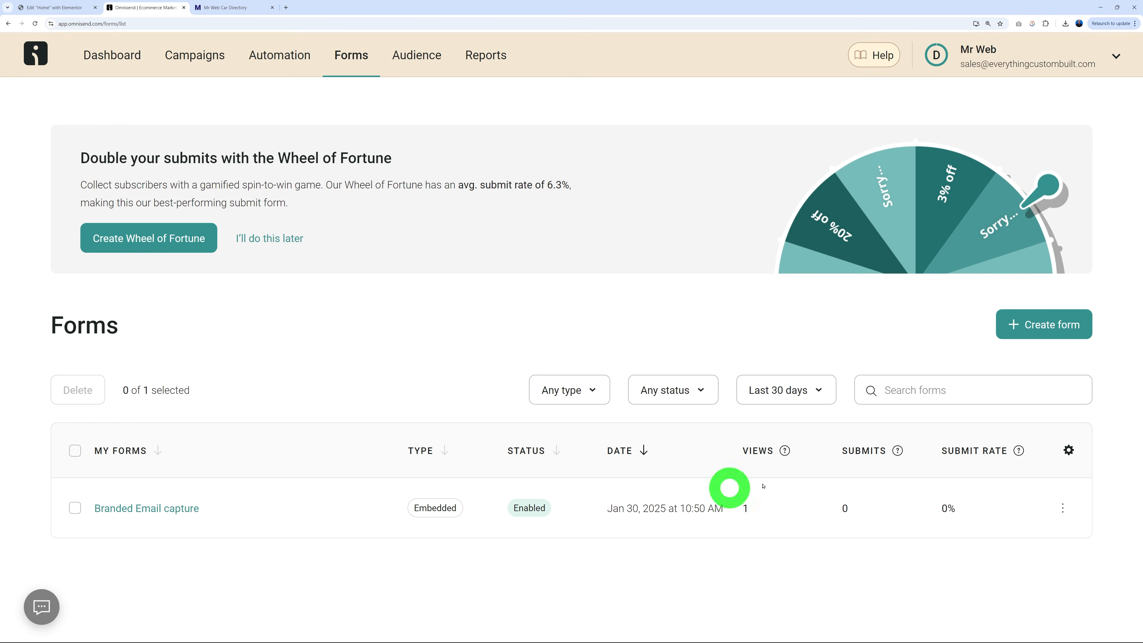
left_click(1049, 325)
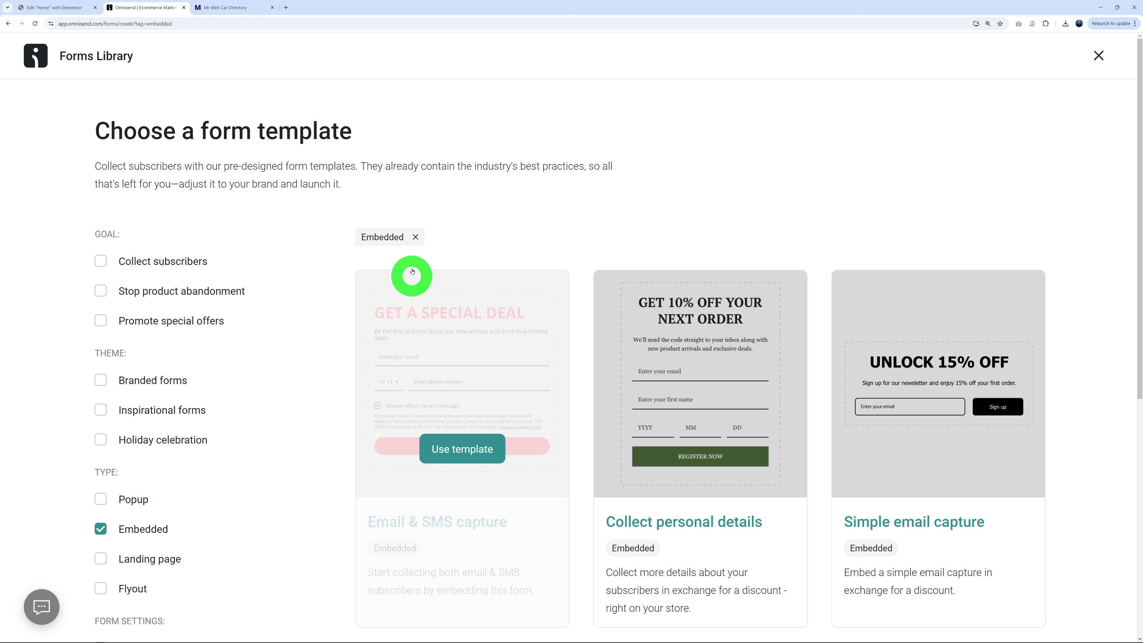
left_click(102, 530)
left_click(101, 499)
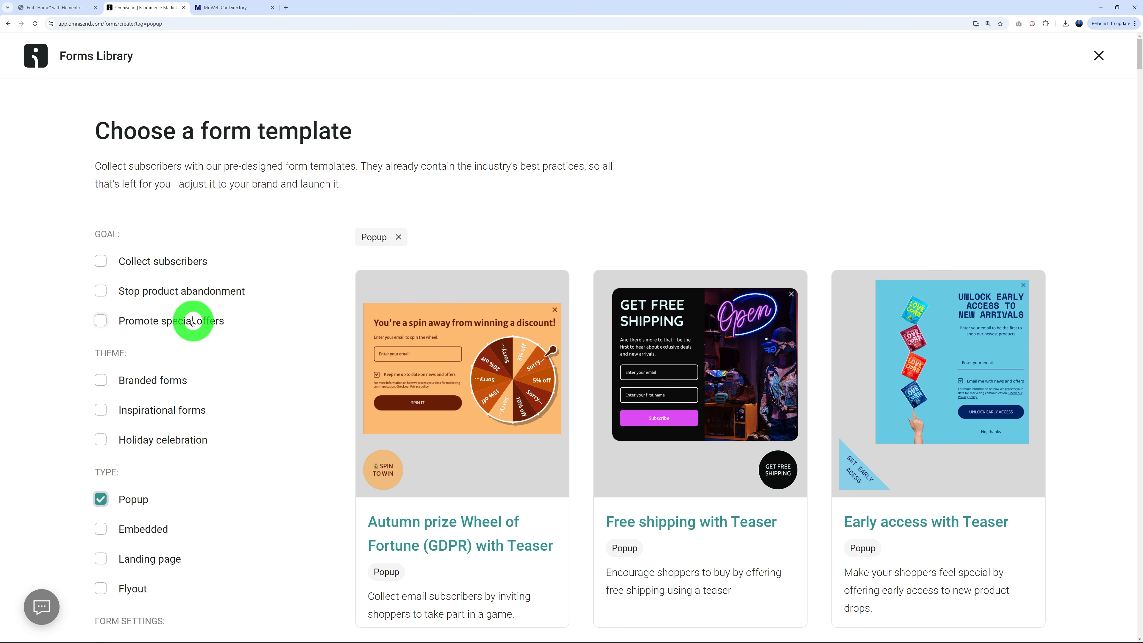
left_click(101, 320)
scroll(304, 362, "down", 2)
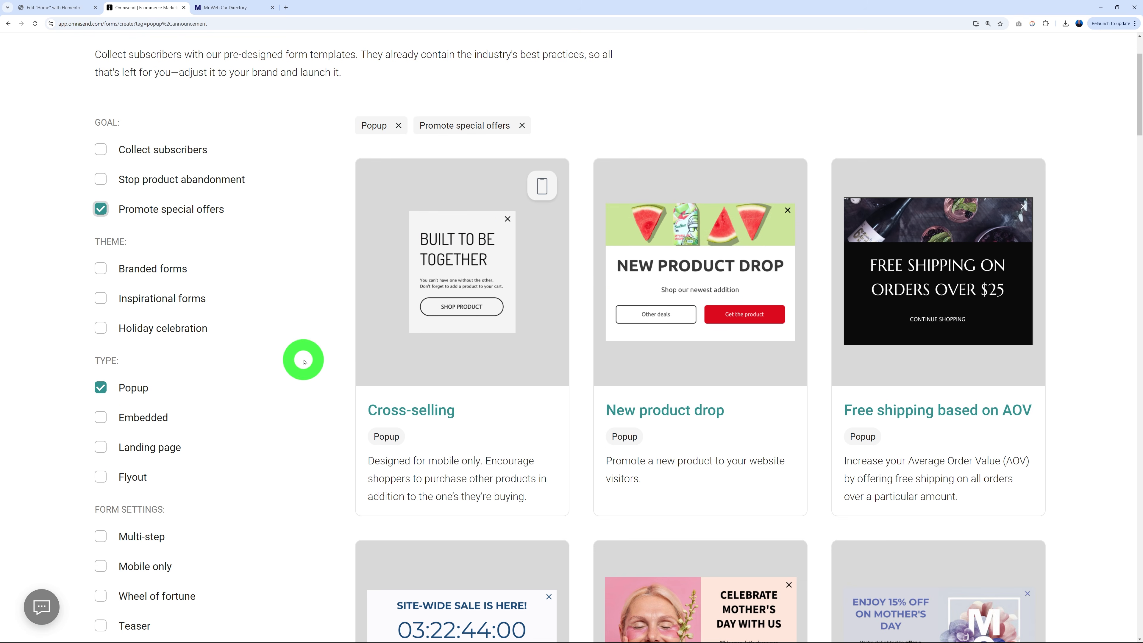
scroll(304, 362, "down", 10)
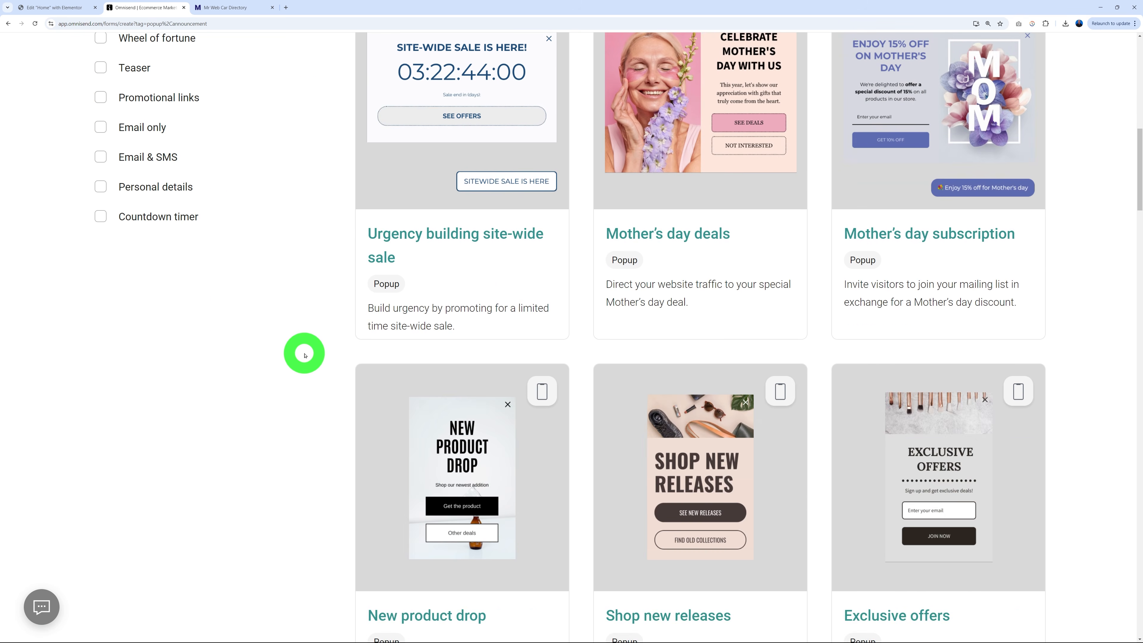
scroll(305, 356, "down", 9)
scroll(304, 356, "up", 5)
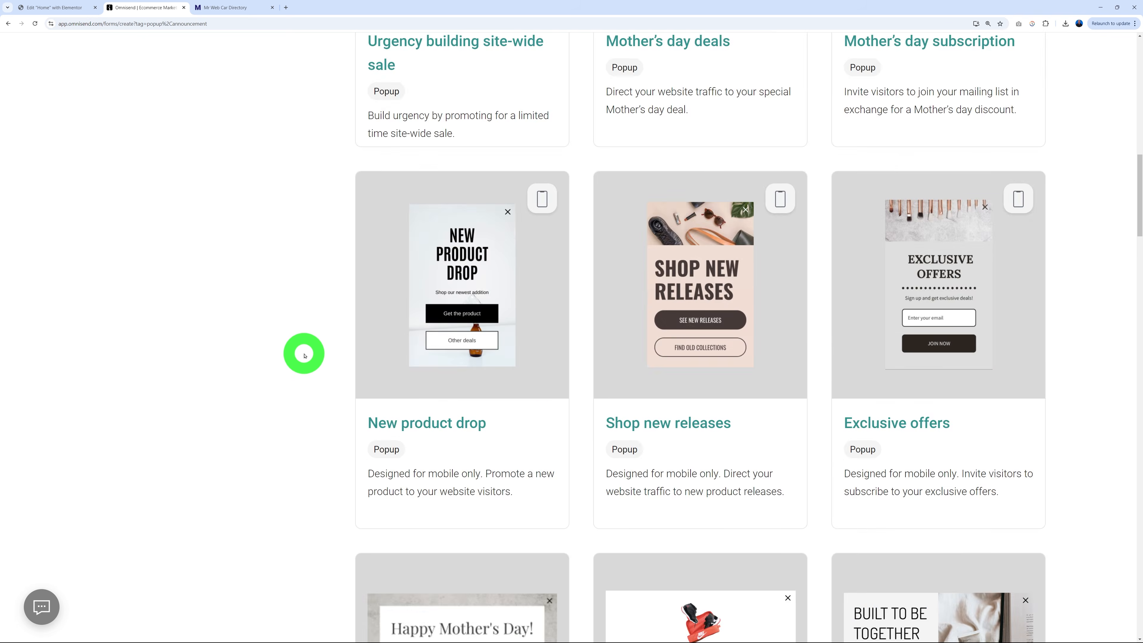
scroll(305, 356, "up", 16)
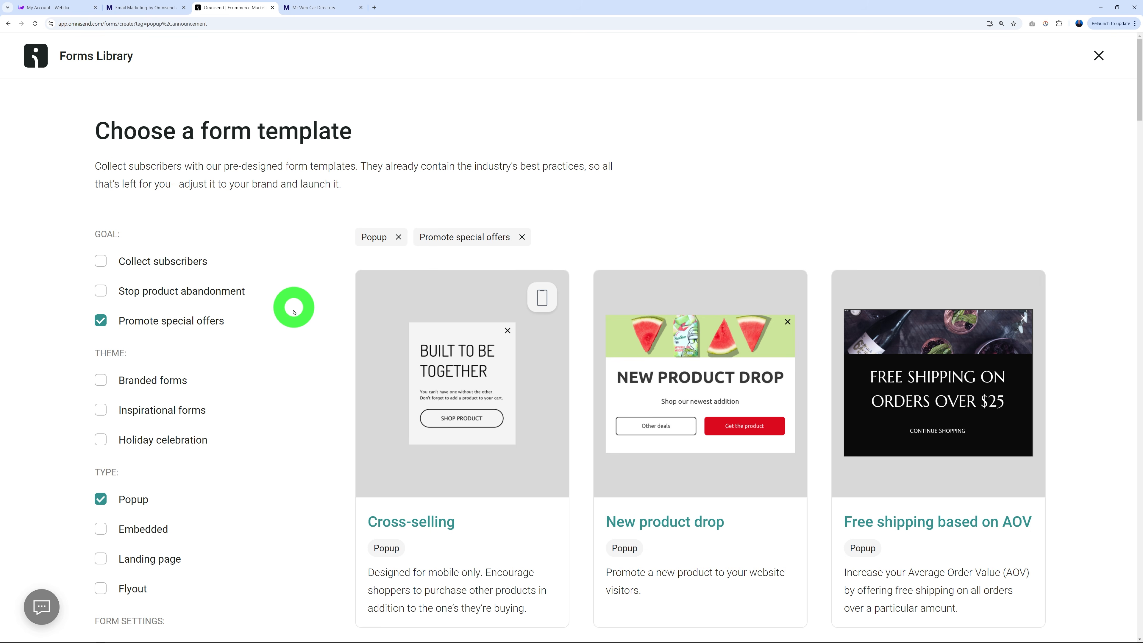
left_click(118, 261)
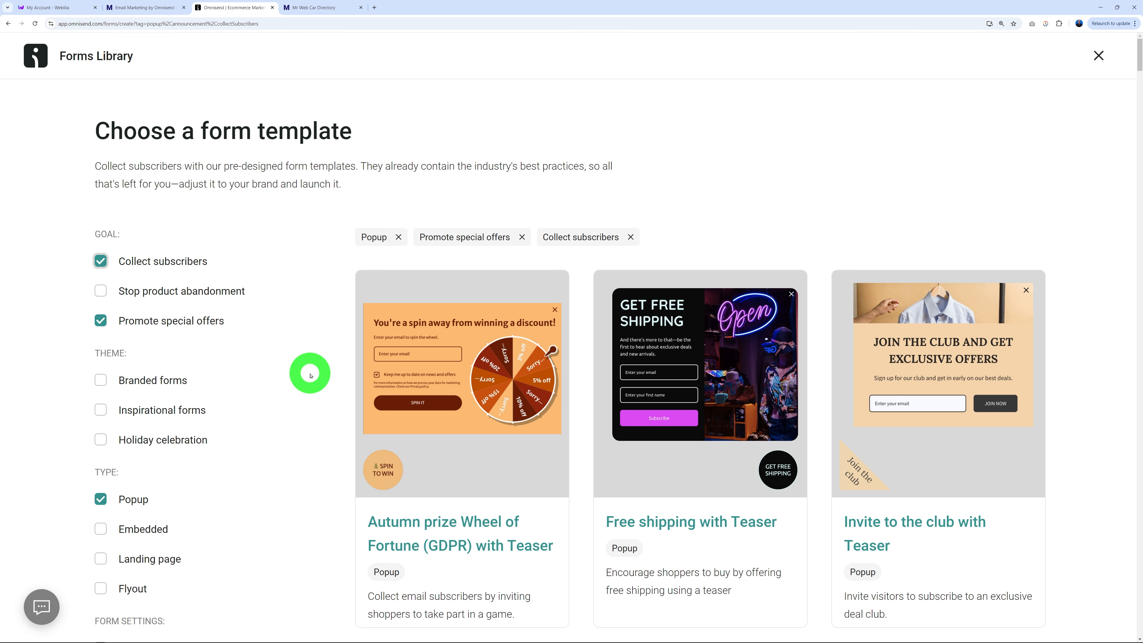
Check the WordPress Omnisend page, then browse popups to the Micro-yes branded Multi-step welcome discount card.
left_click(128, 8)
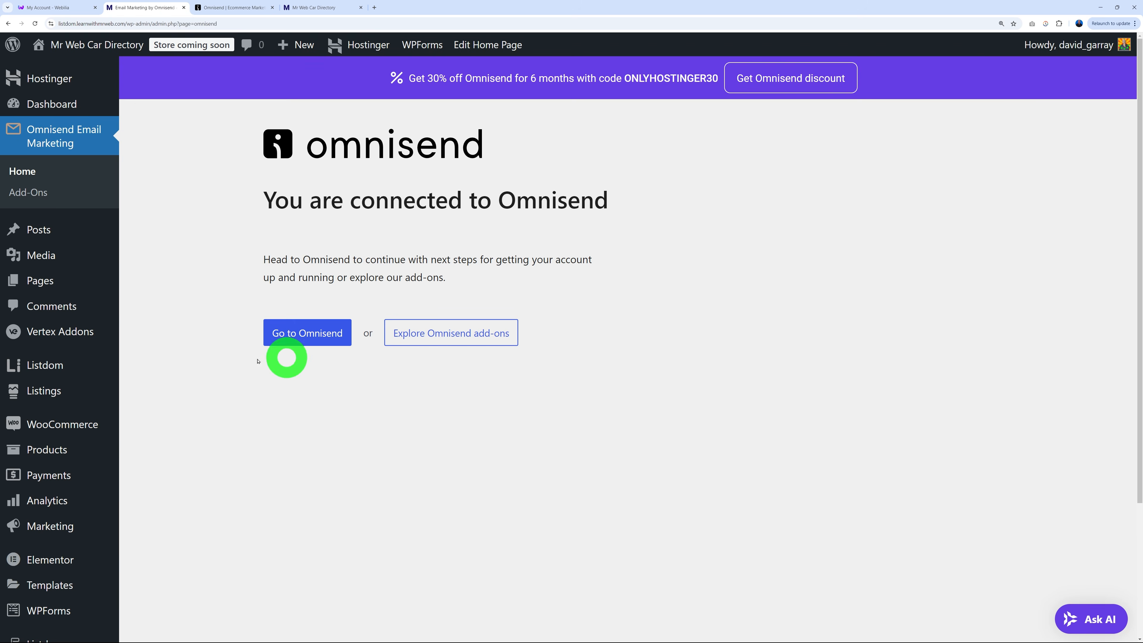
mouse_move(55, 364)
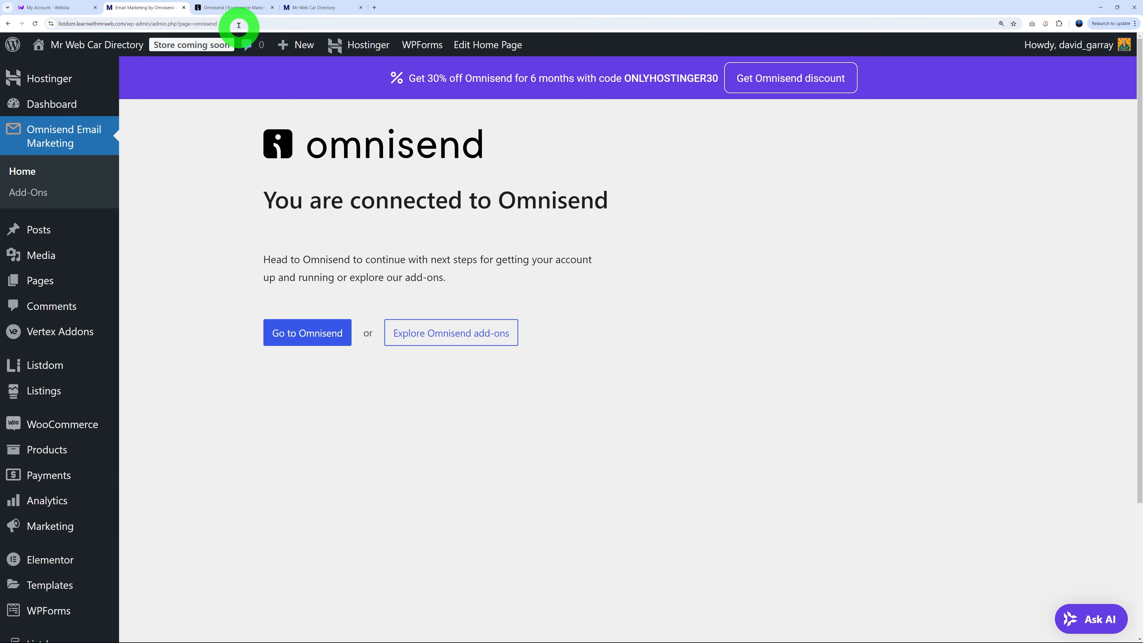
left_click(238, 8)
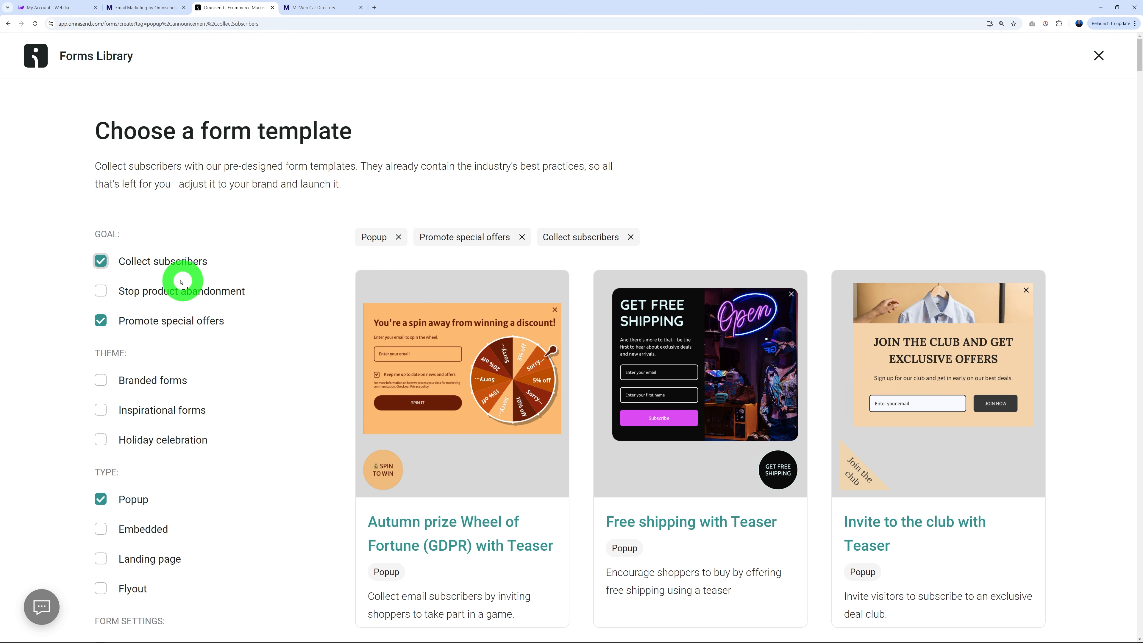
scroll(1064, 350, "down", 9)
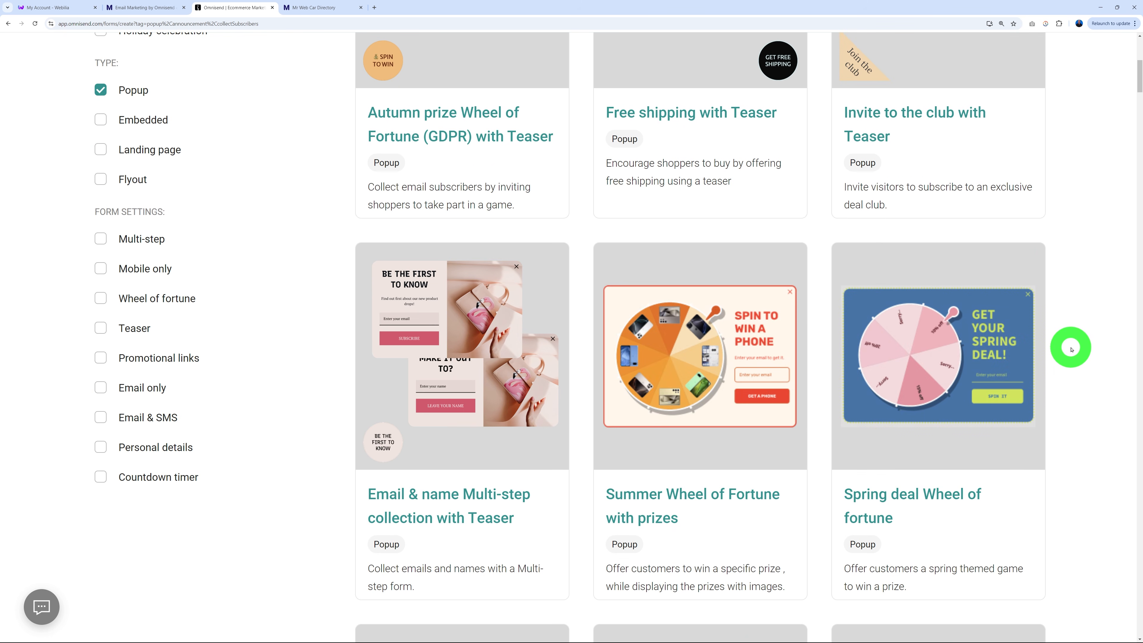
scroll(1072, 349, "down", 9)
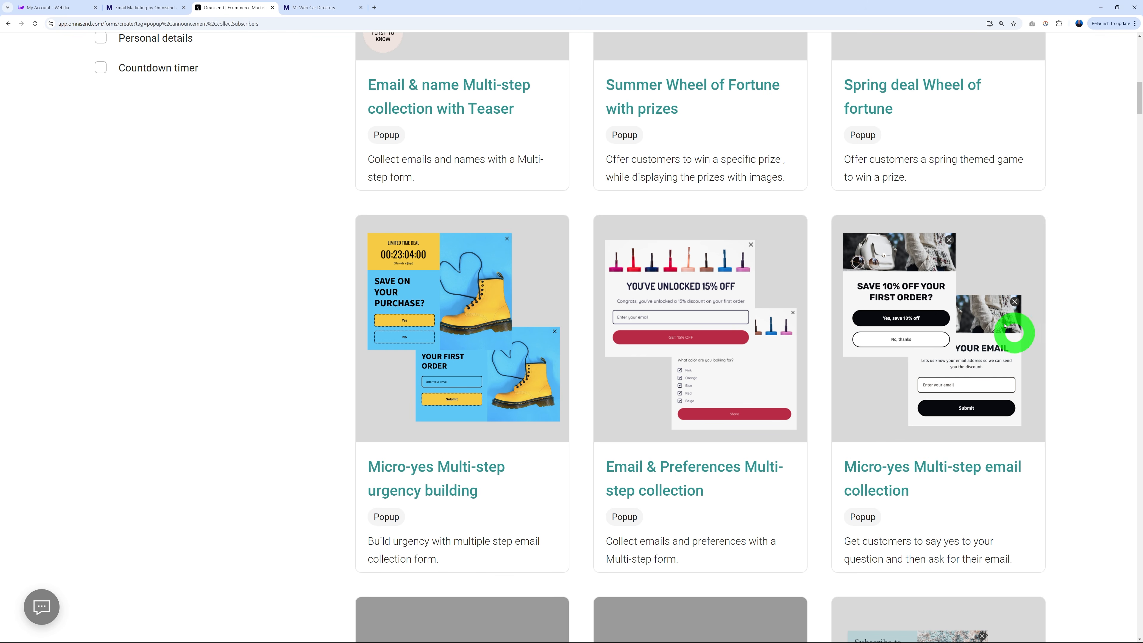
mouse_move(919, 349)
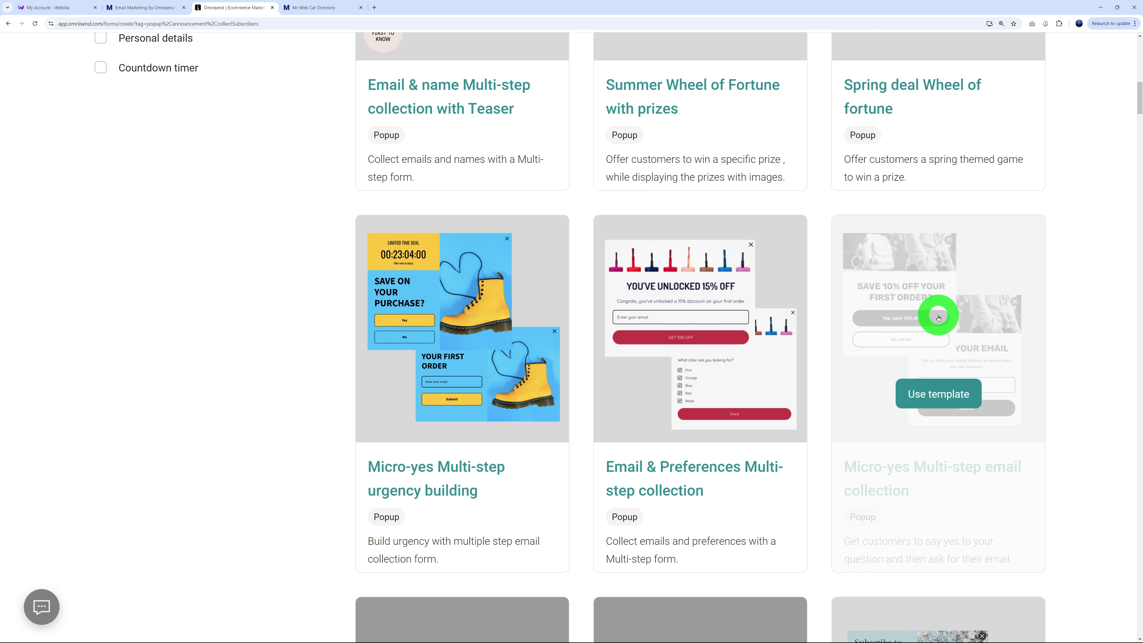
scroll(1066, 321, "down", 7)
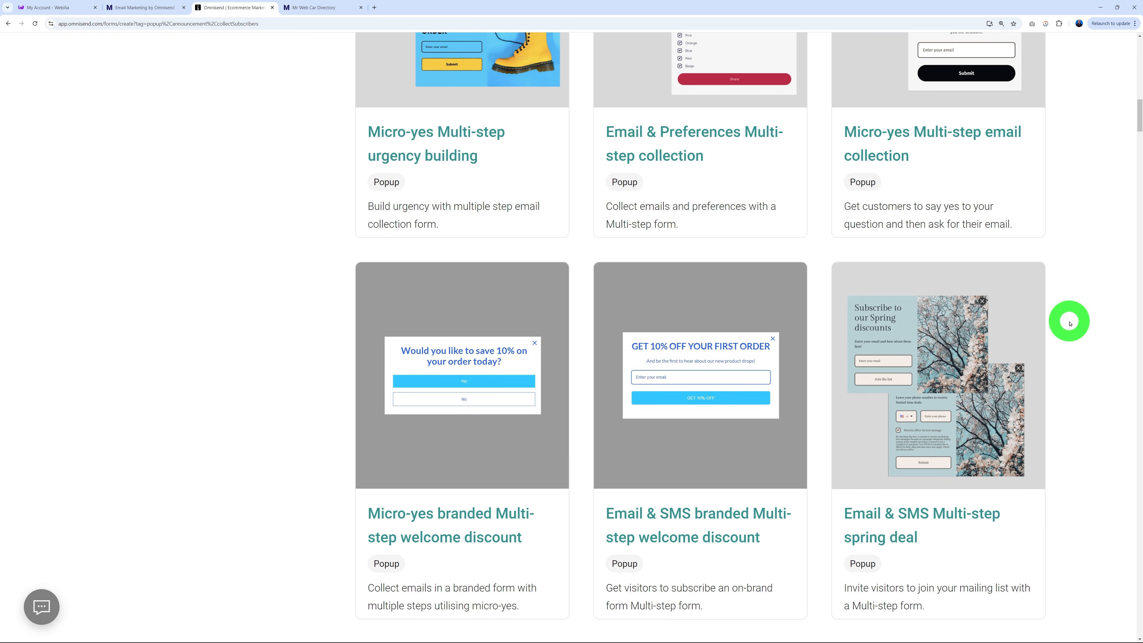
scroll(1071, 323, "down", 1)
mouse_move(951, 333)
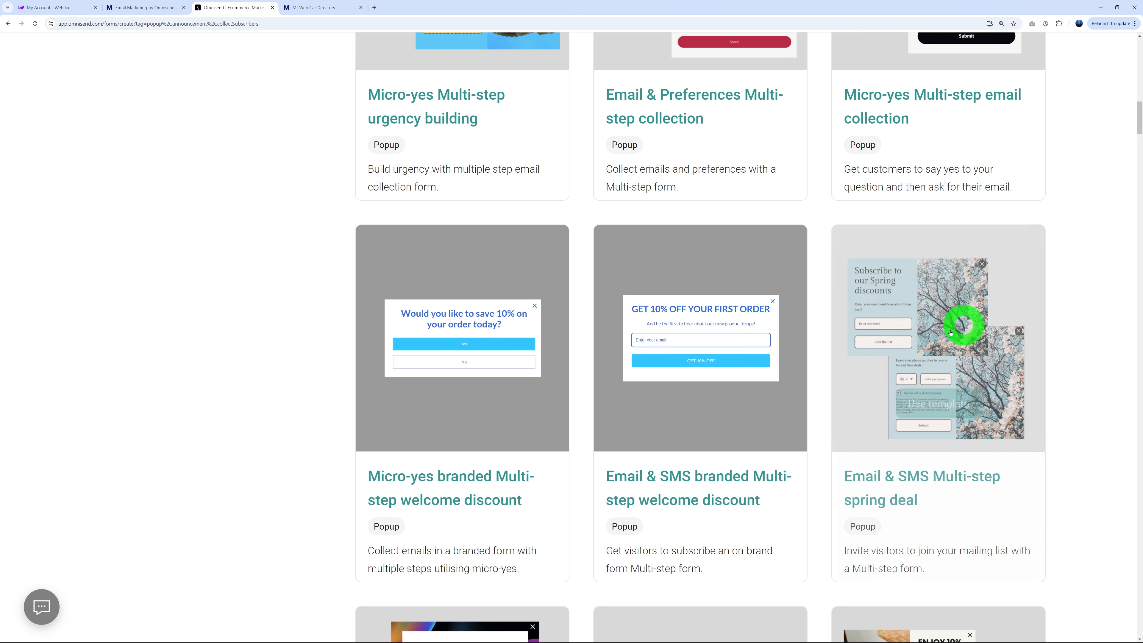
mouse_move(718, 344)
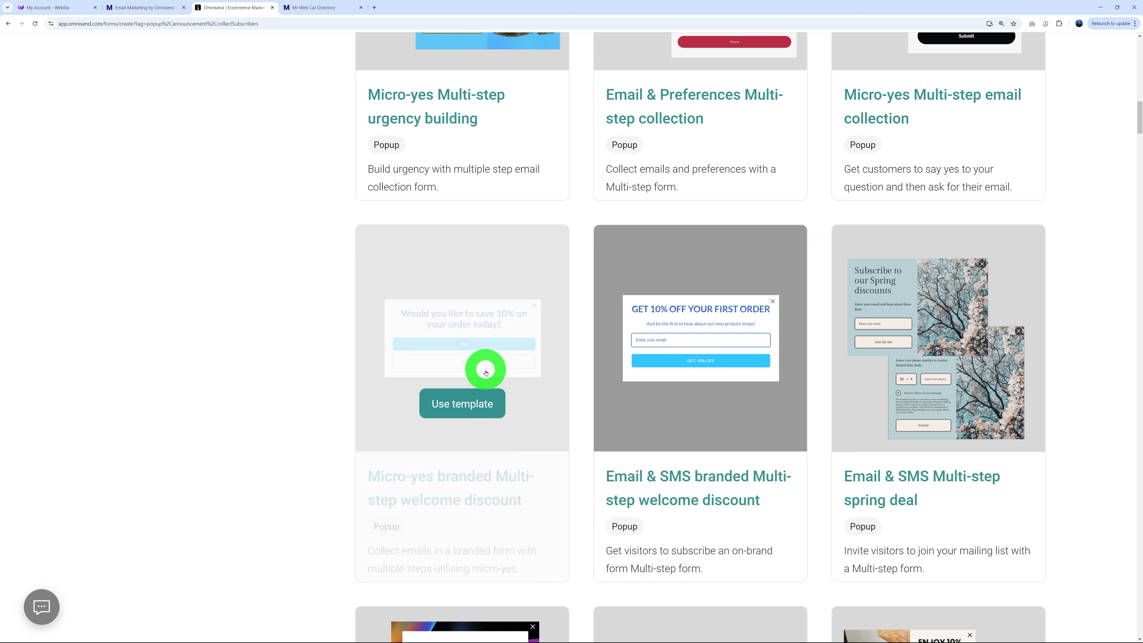
mouse_move(554, 397)
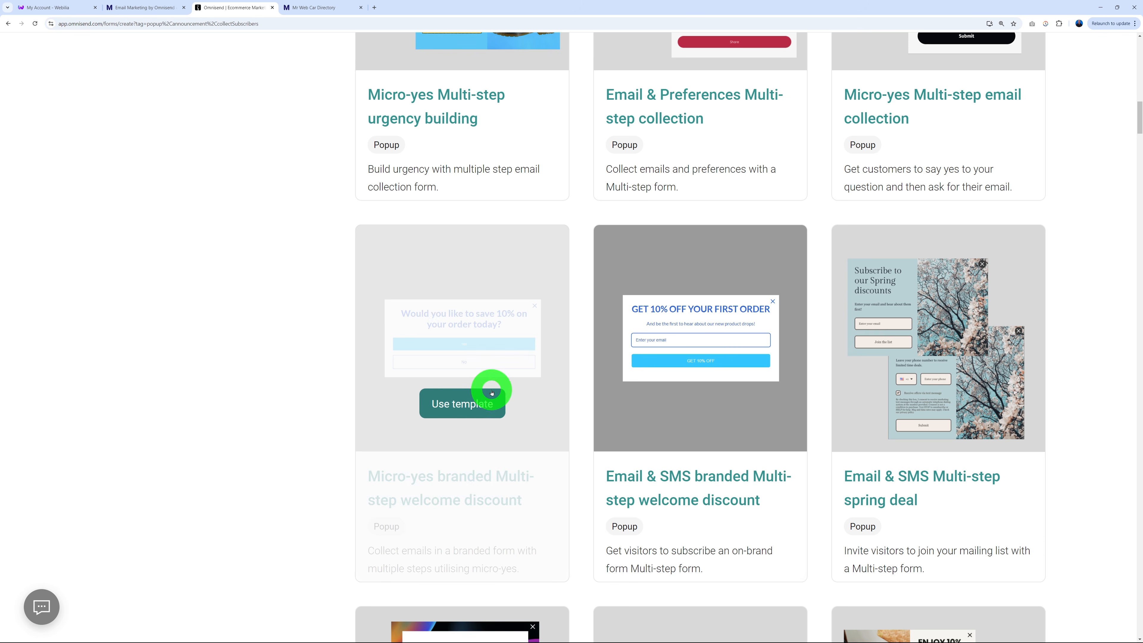
Use the Micro-yes template and end the Step 1 headline with '25% on your first month's subscription?'.
left_click(469, 408)
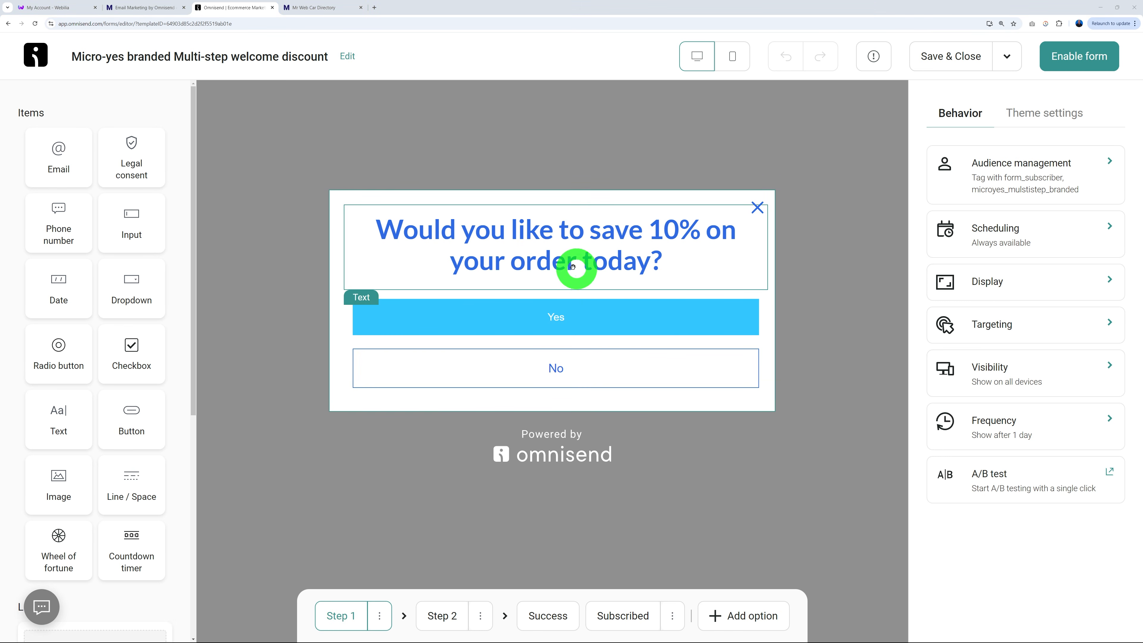
left_click(562, 233)
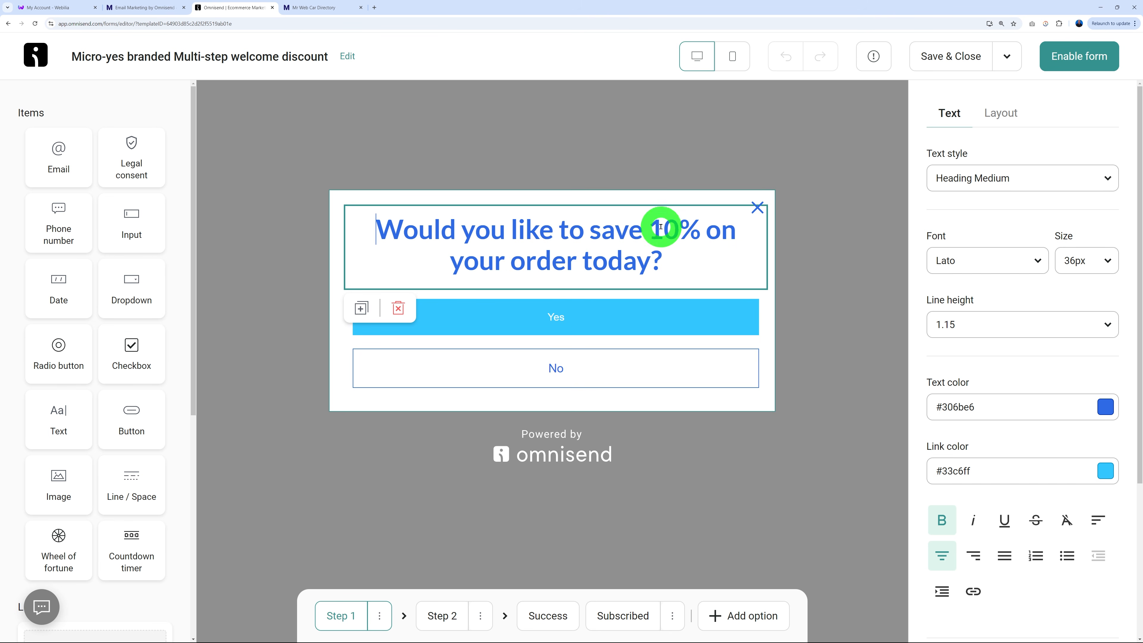
left_click_drag(666, 240, 656, 230)
type("25")
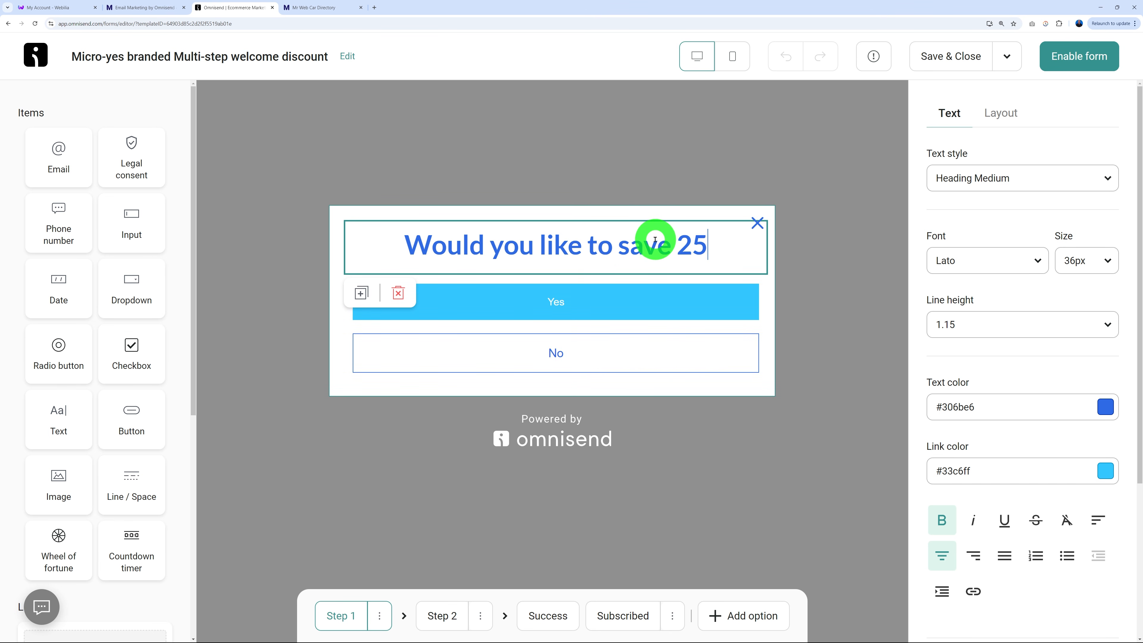
type("% on y")
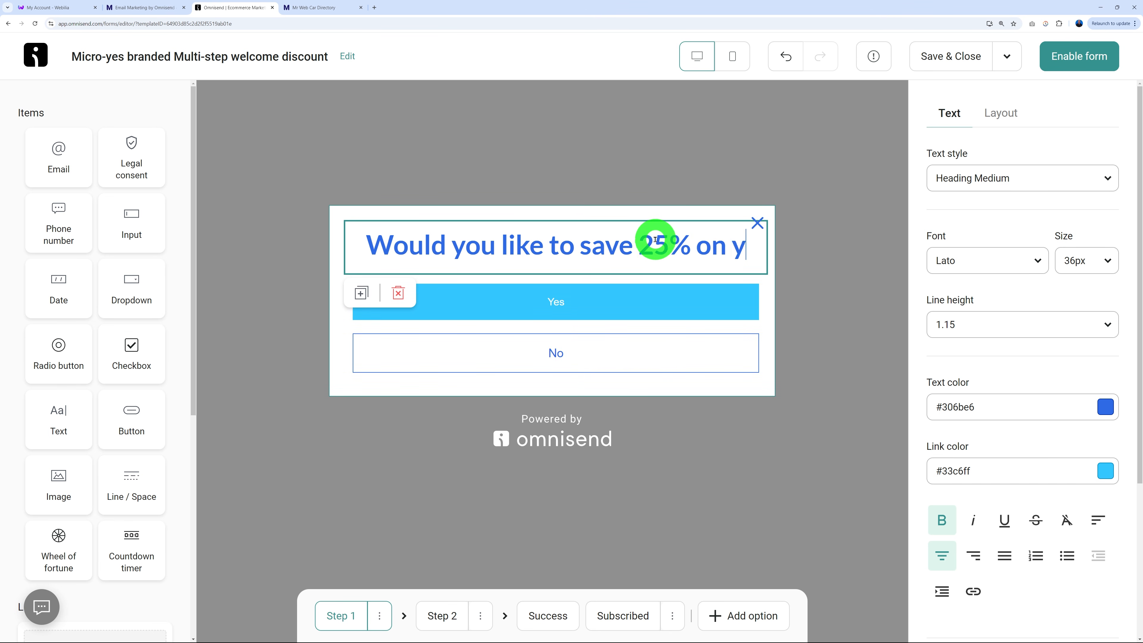
type("our first mont")
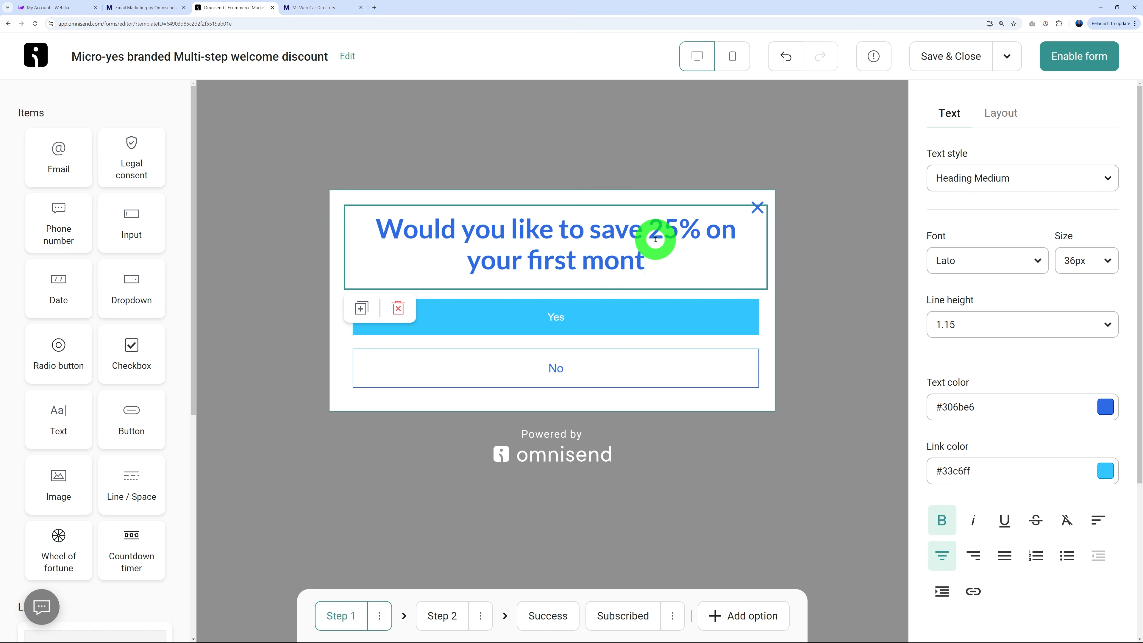
type("h's subscri")
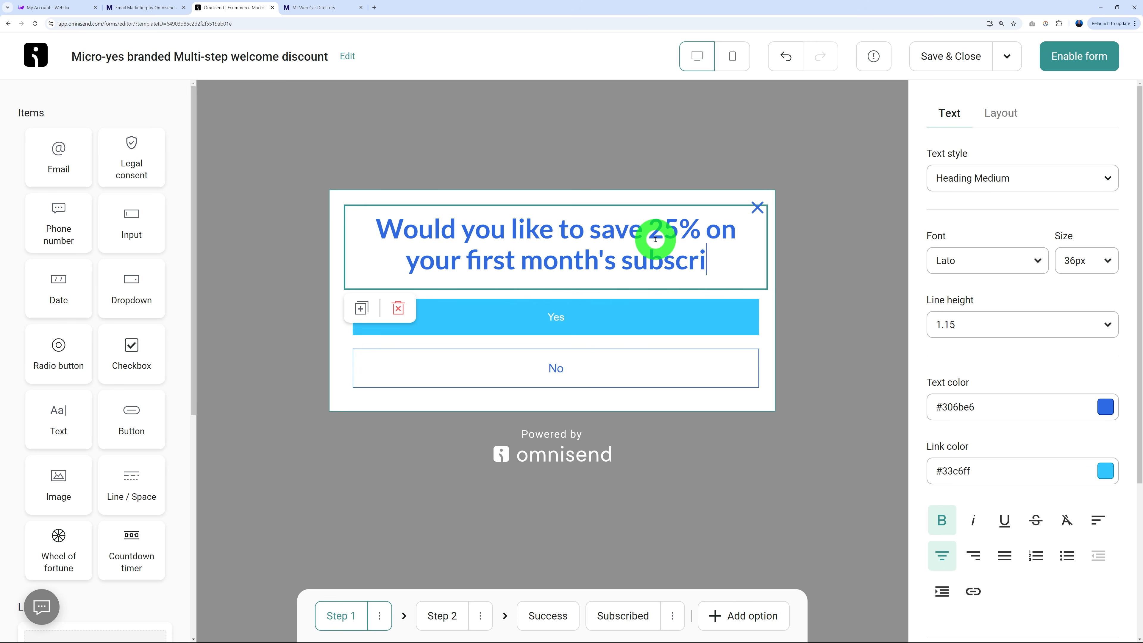
type("ption?")
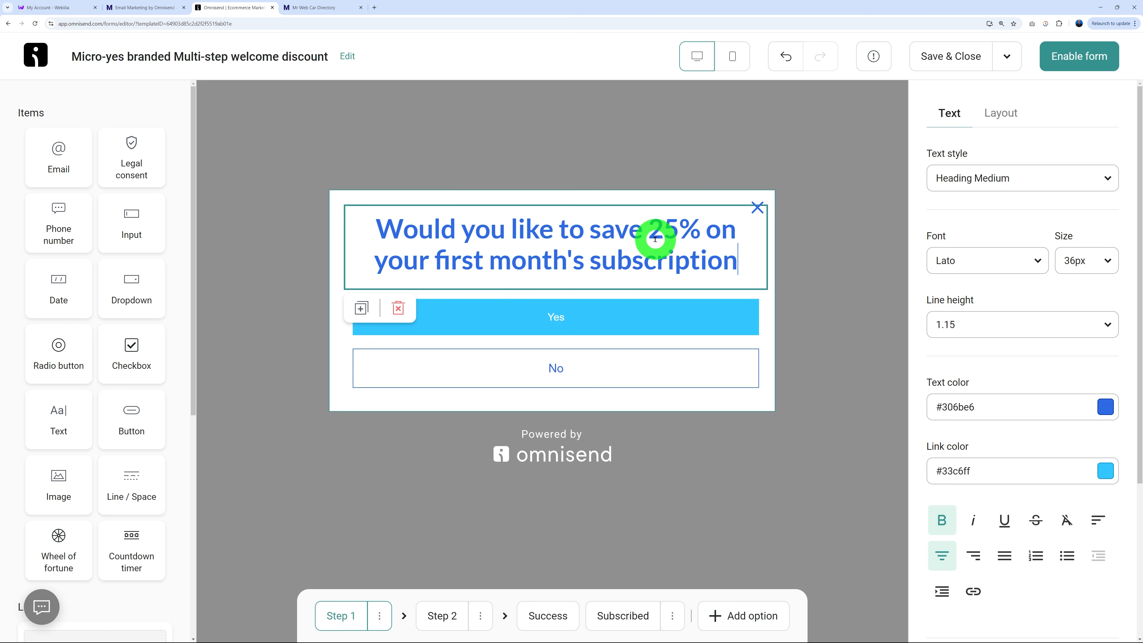
left_click(645, 201)
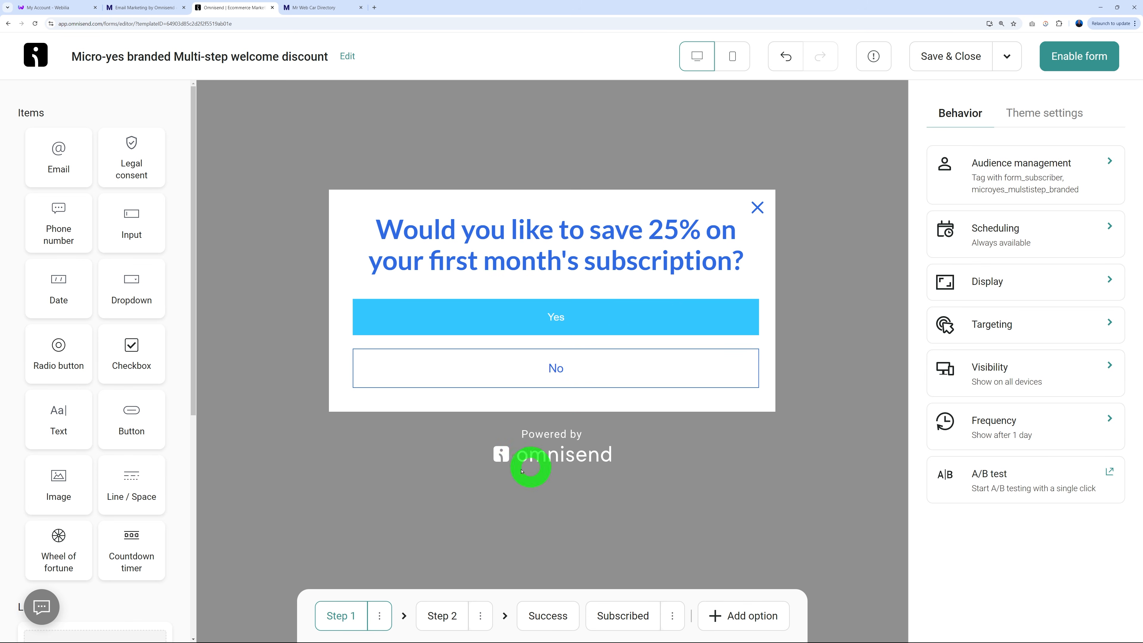
Review the second step and what the Yes and No answers do.
left_click(441, 615)
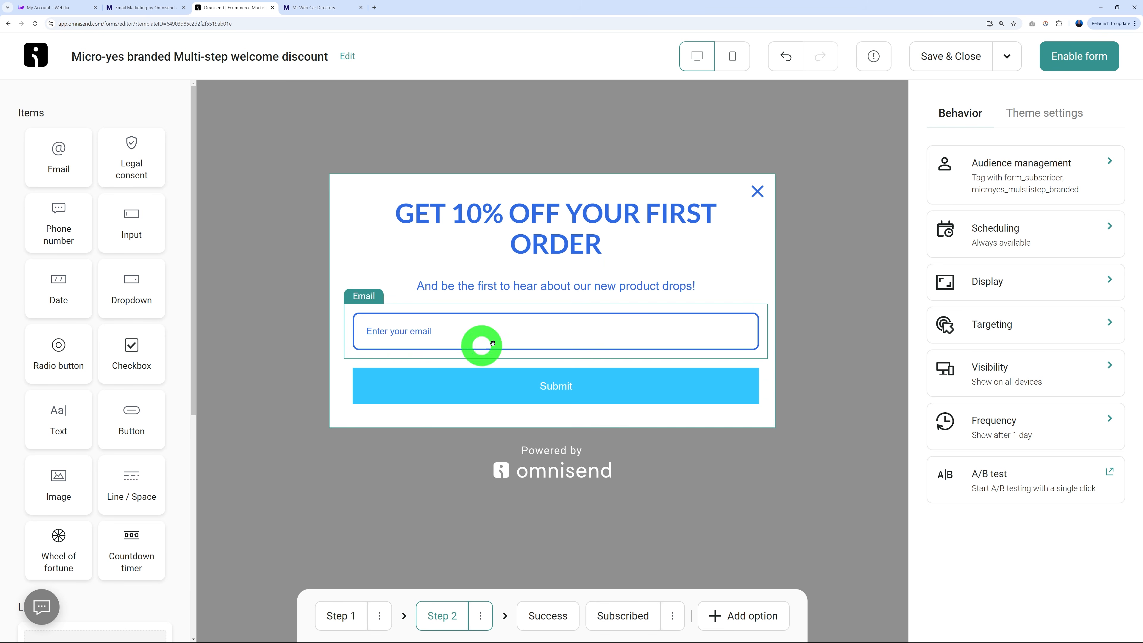
left_click(339, 613)
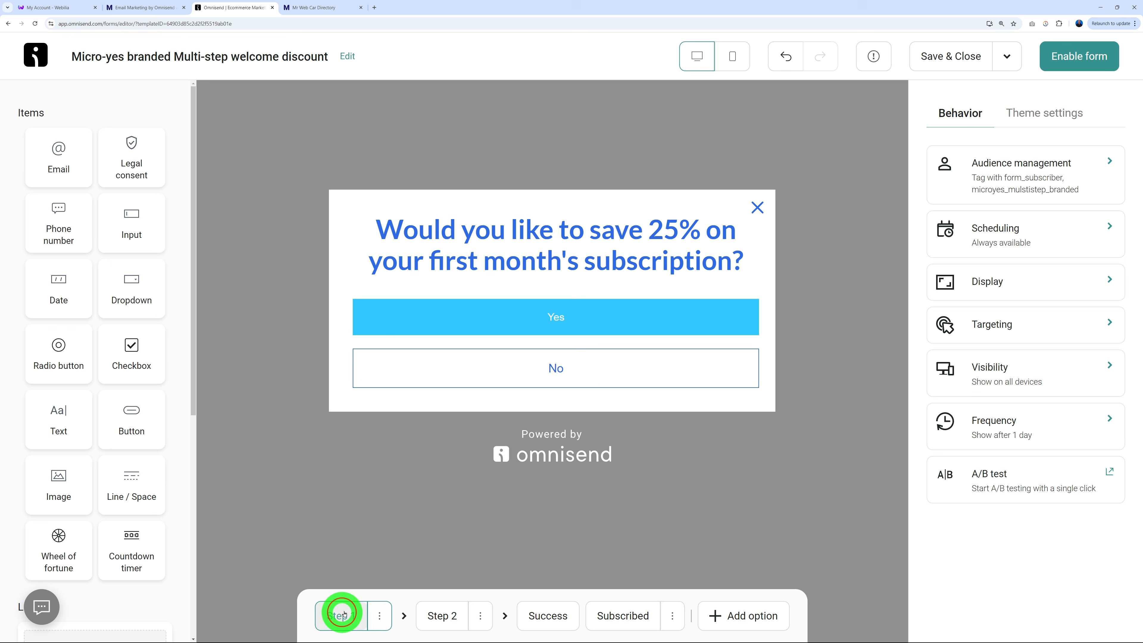
left_click(521, 319)
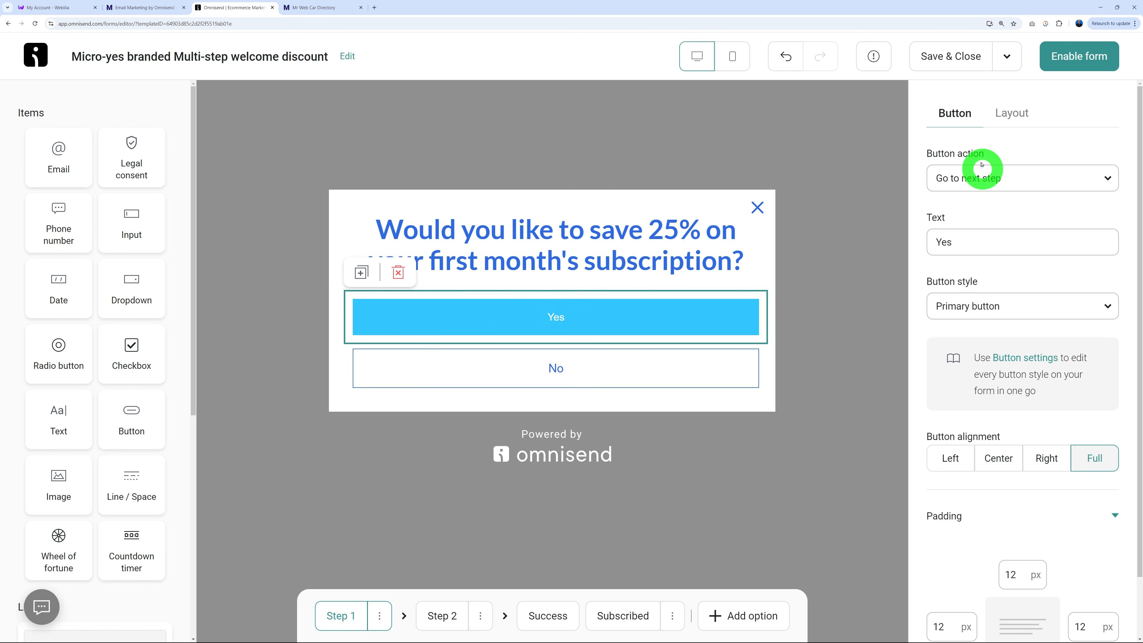
left_click(563, 370)
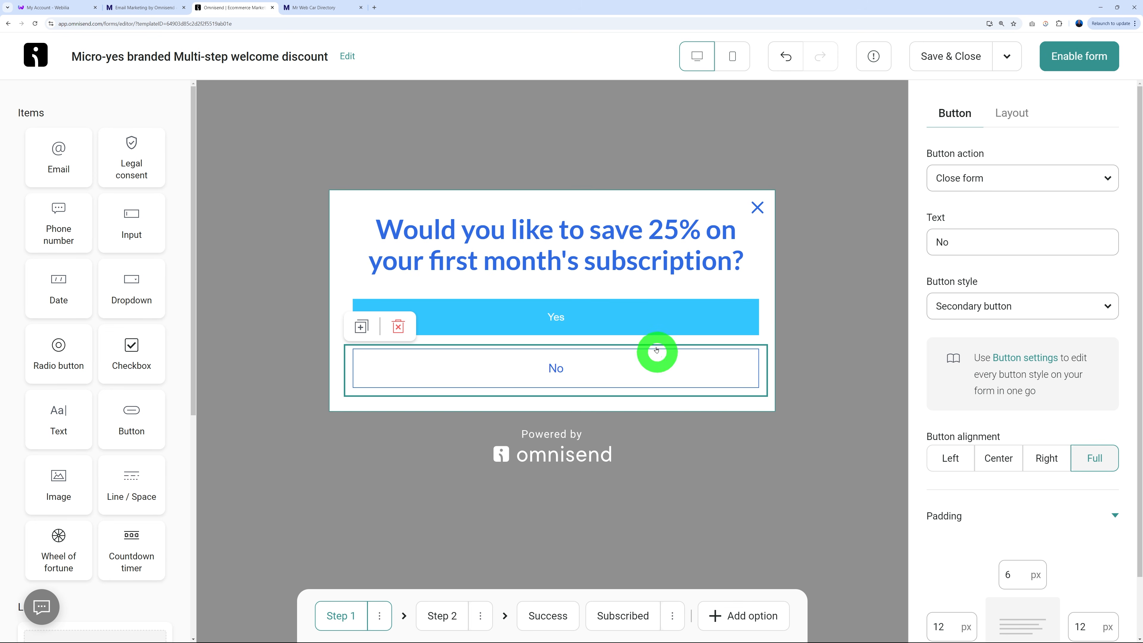
left_click(615, 320)
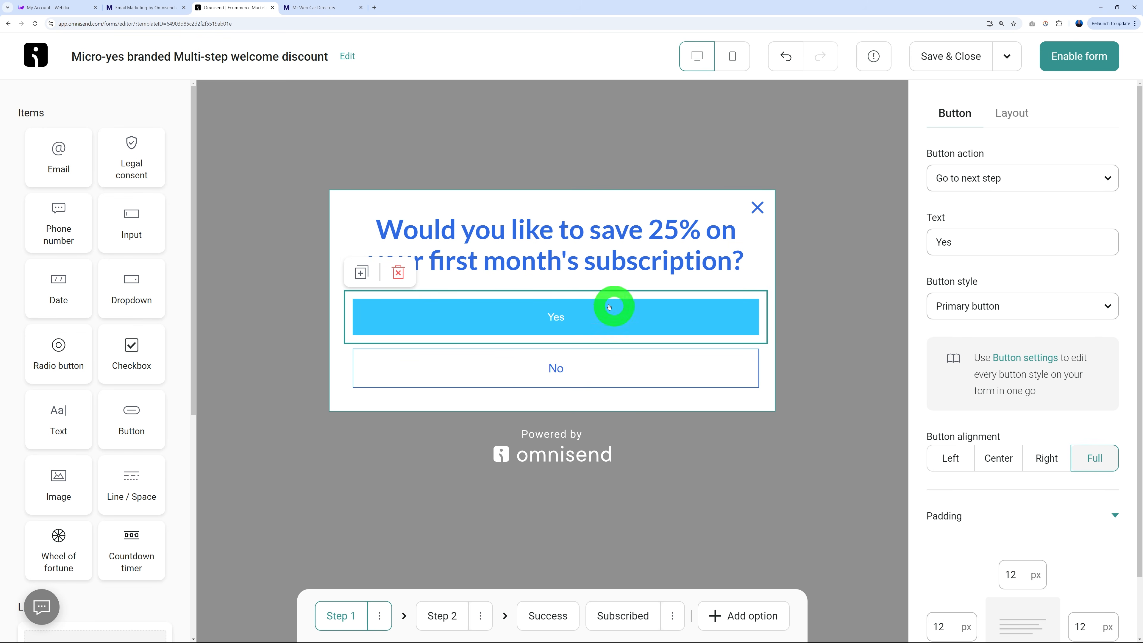
Change ORDER to MONTH in the Step 2 heading and paste a new, centered subtitle.
left_click(442, 616)
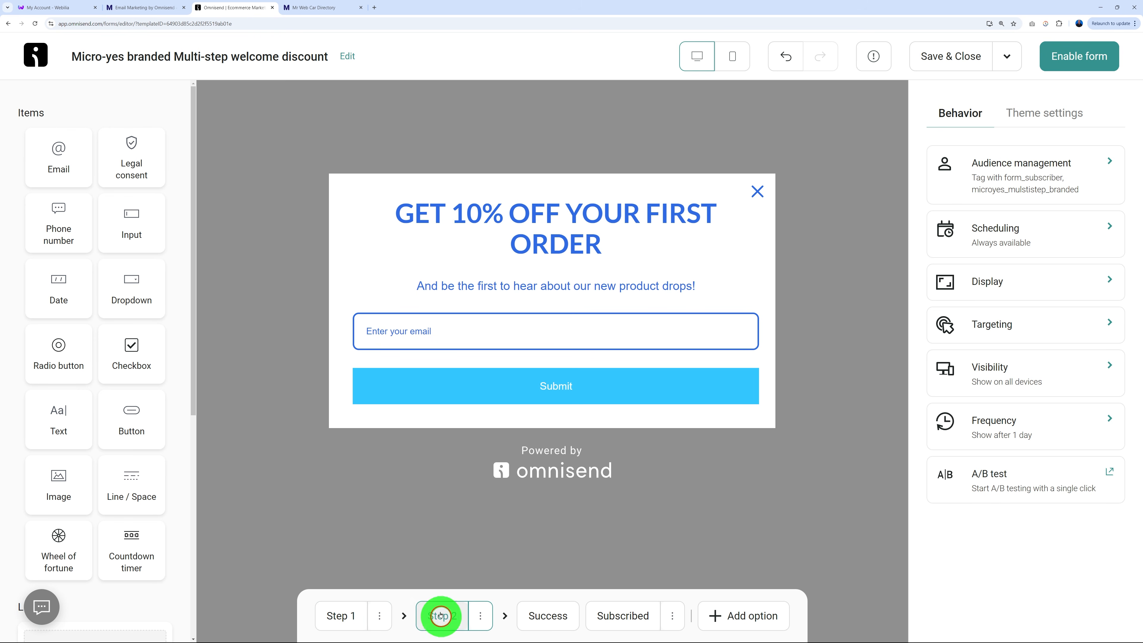
left_click(543, 257)
left_click(542, 233)
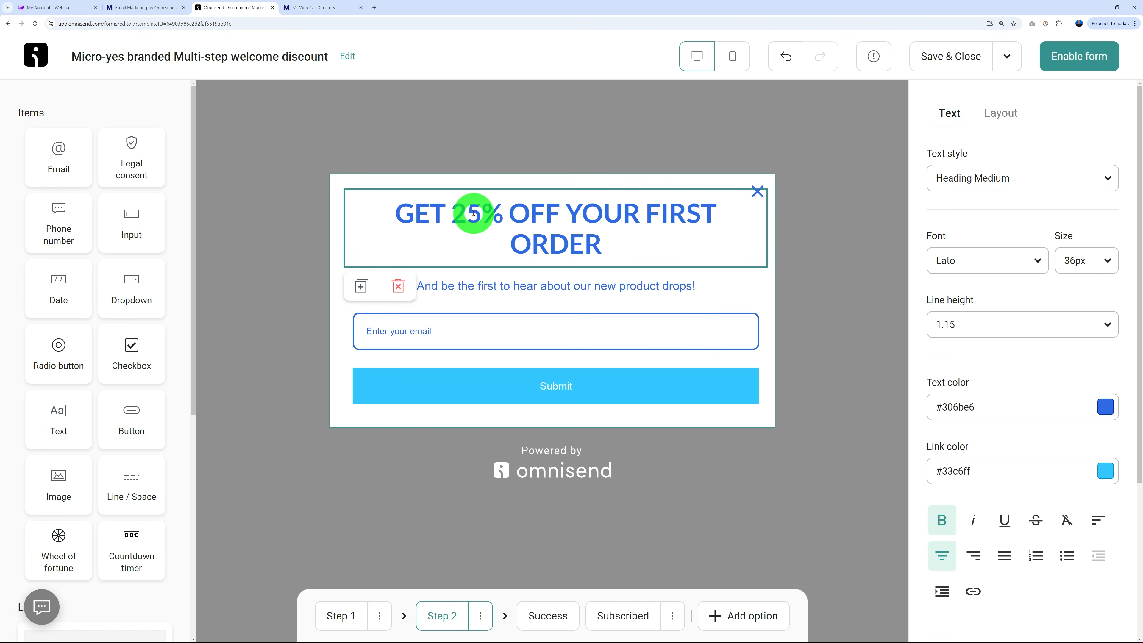
left_click_drag(511, 246, 603, 238)
type("MONTH")
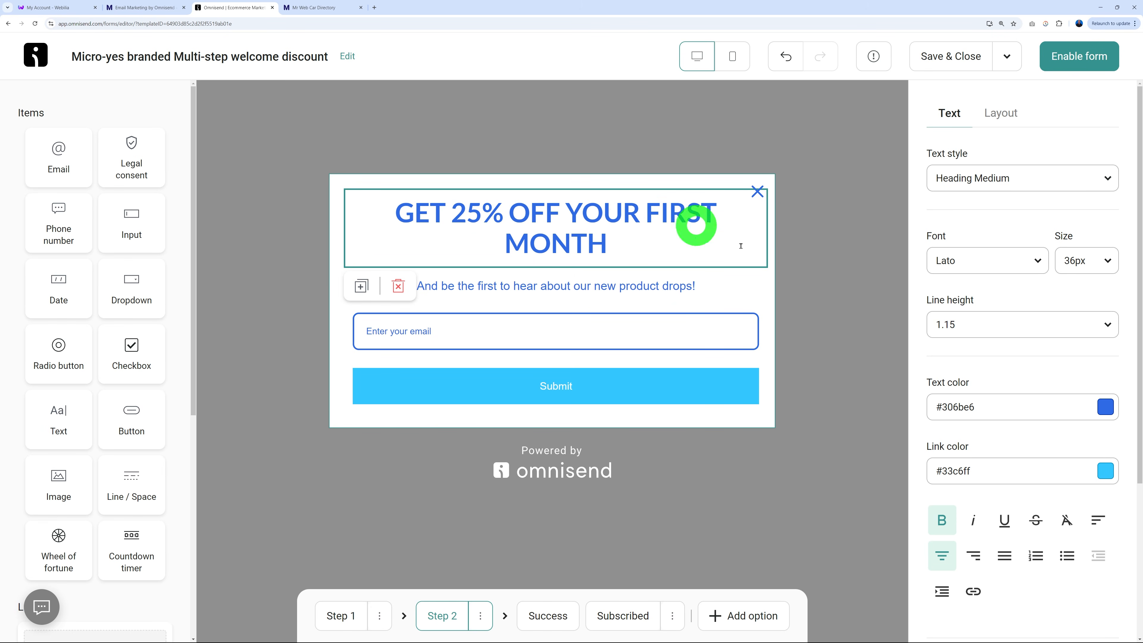
left_click(793, 273)
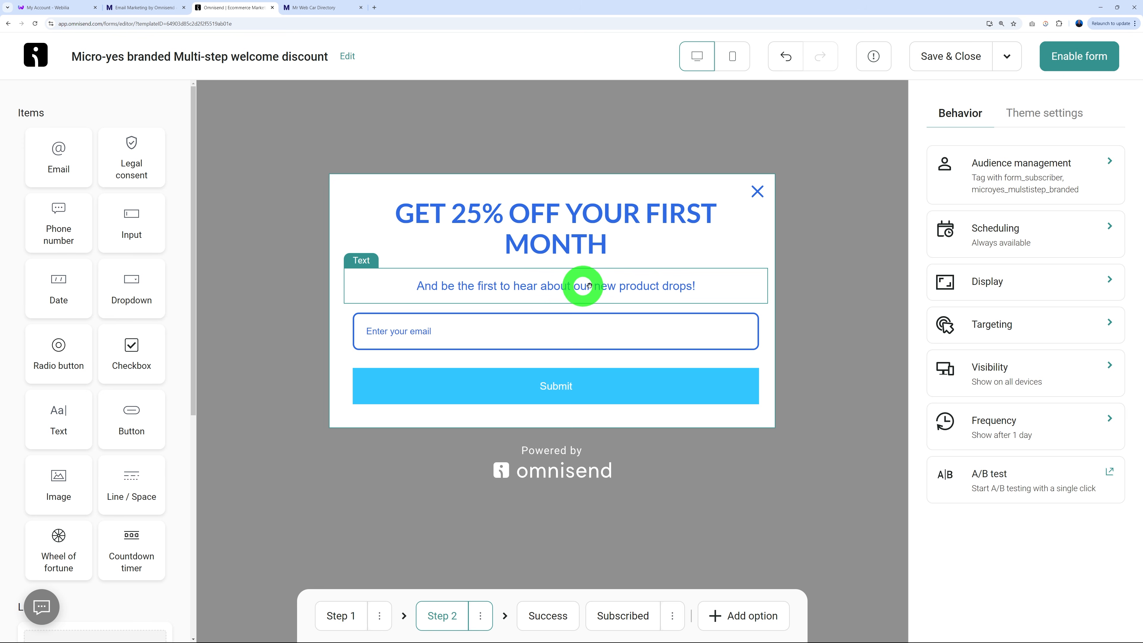
left_click(615, 286)
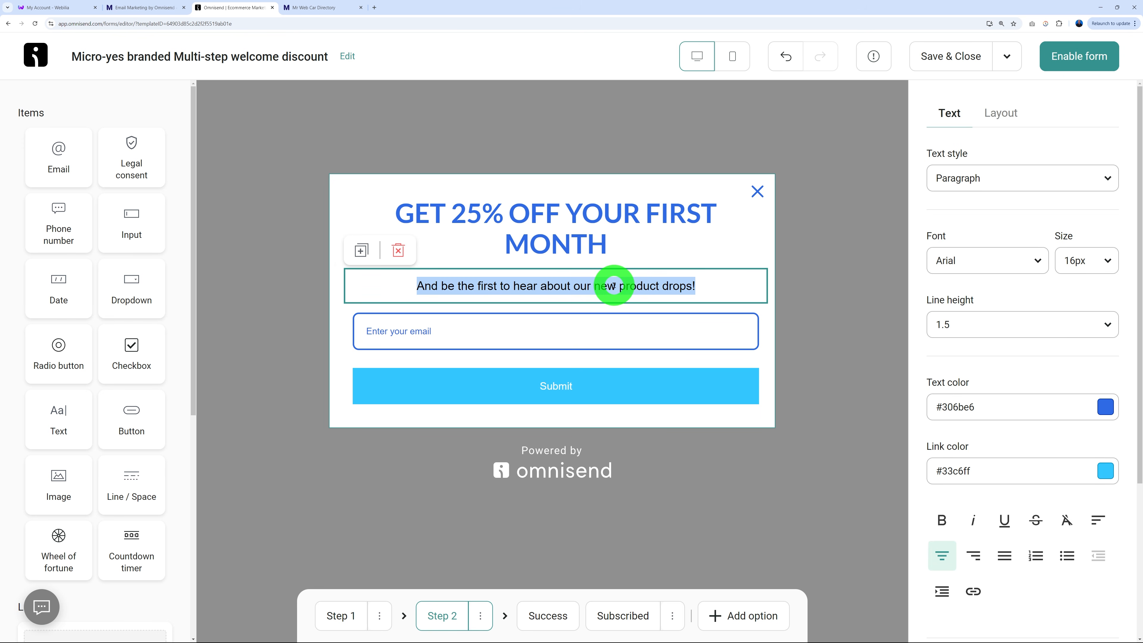
type("Receive an exclusive coupon code in your mail box")
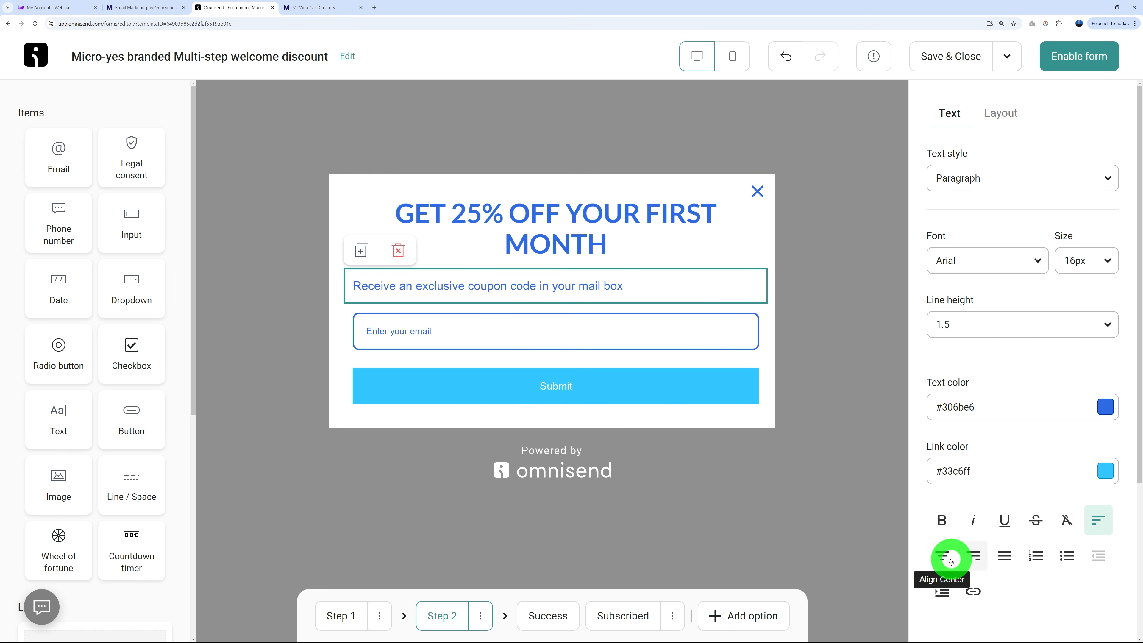
left_click(943, 556)
left_click(804, 476)
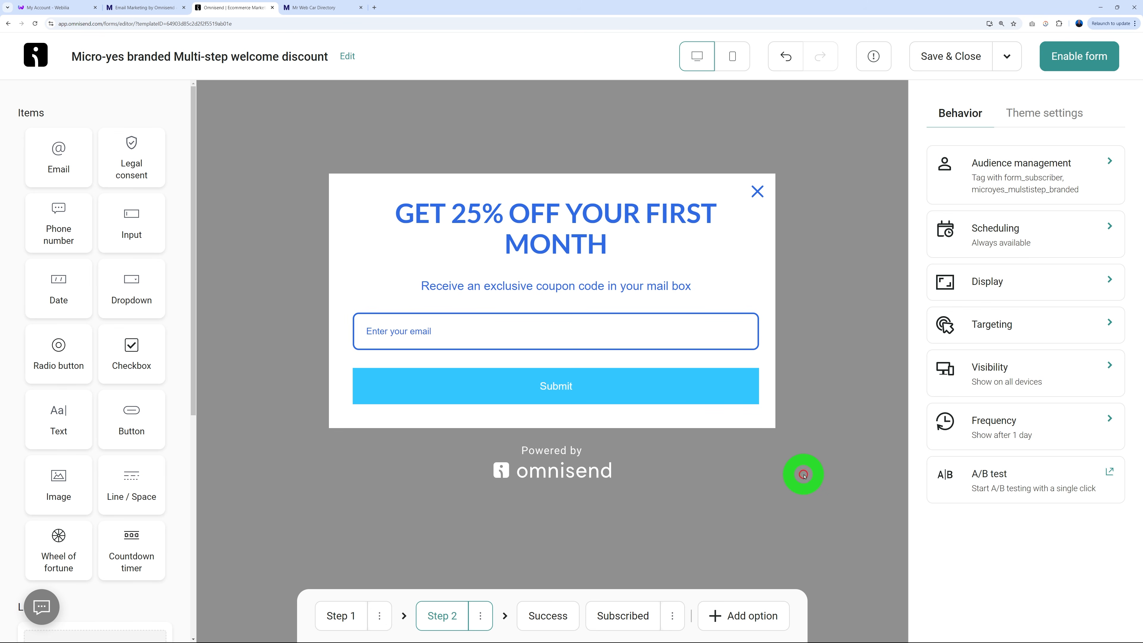
Select the old success message wording, check the Subscribed step and return to Step 1.
left_click(546, 615)
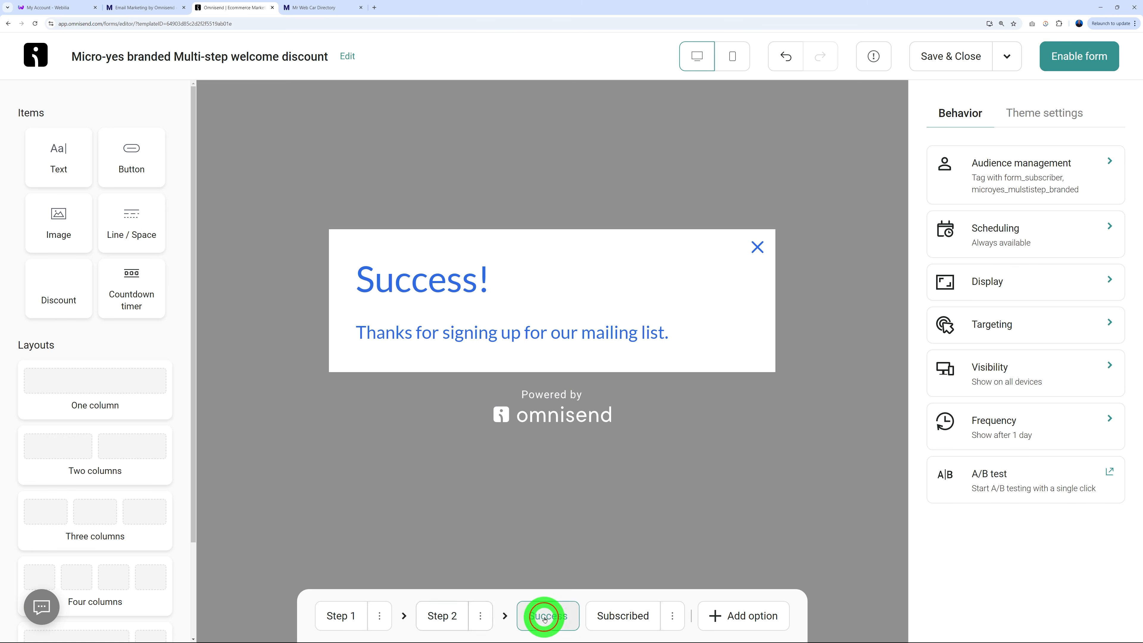
left_click(554, 333)
left_click_drag(444, 332, 666, 335)
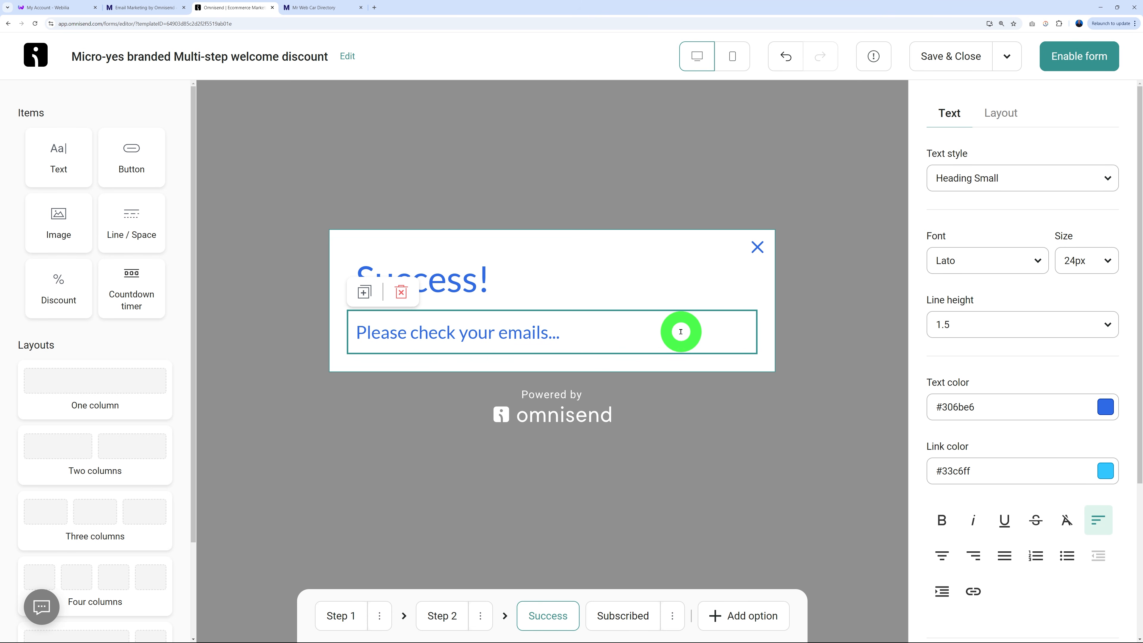
left_click(627, 616)
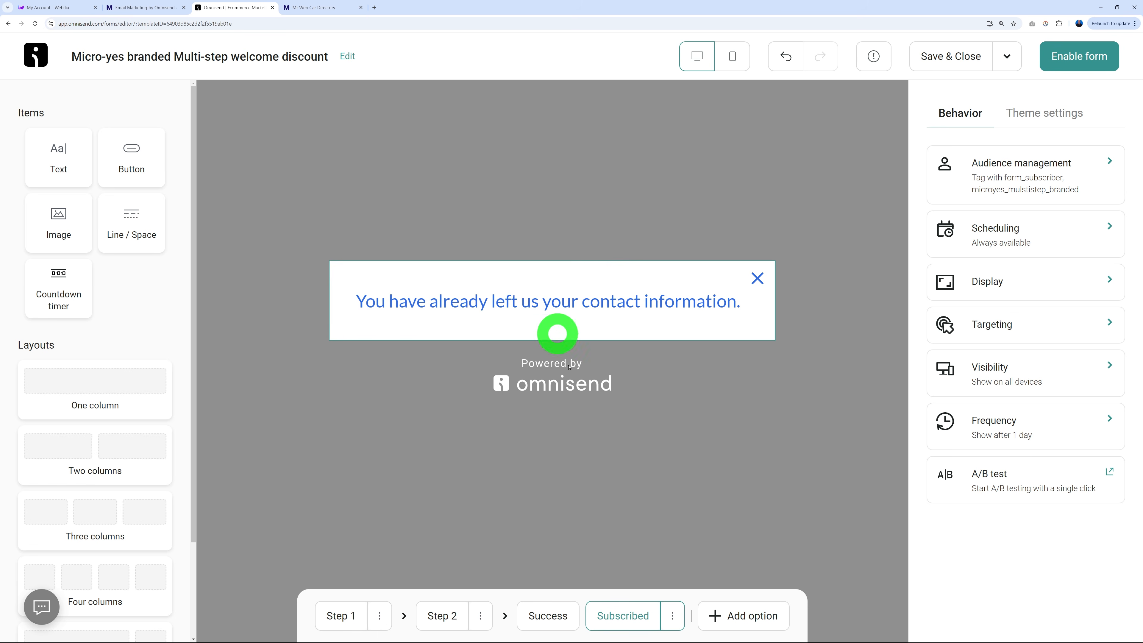
left_click(338, 614)
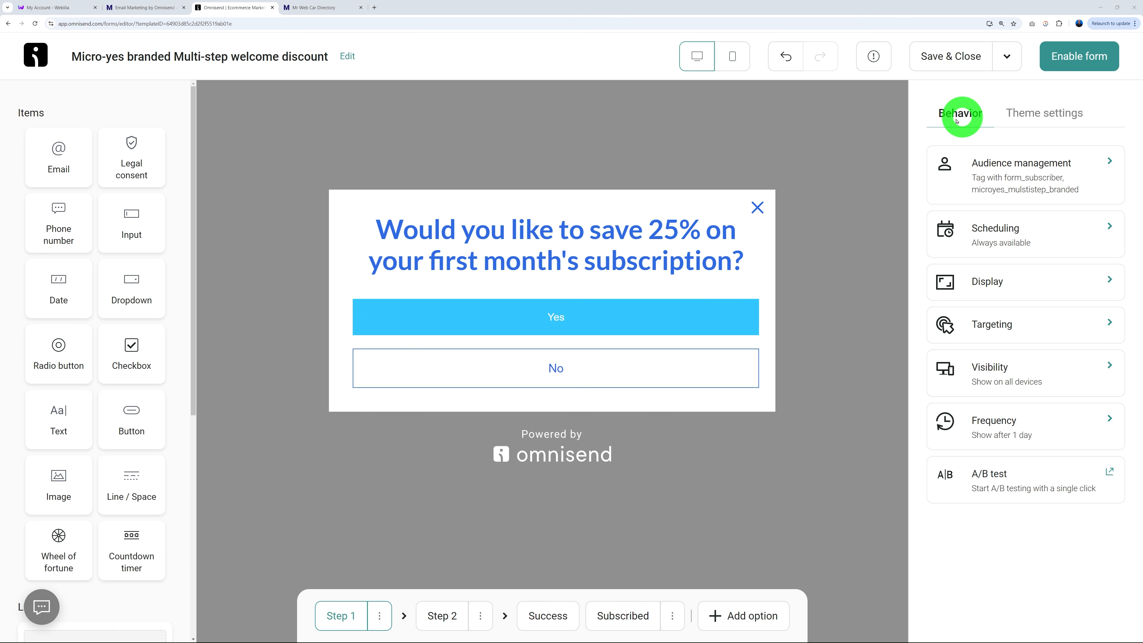
Leave scheduling dates off and add a Scroll depth display rule of 50%.
left_click(1007, 237)
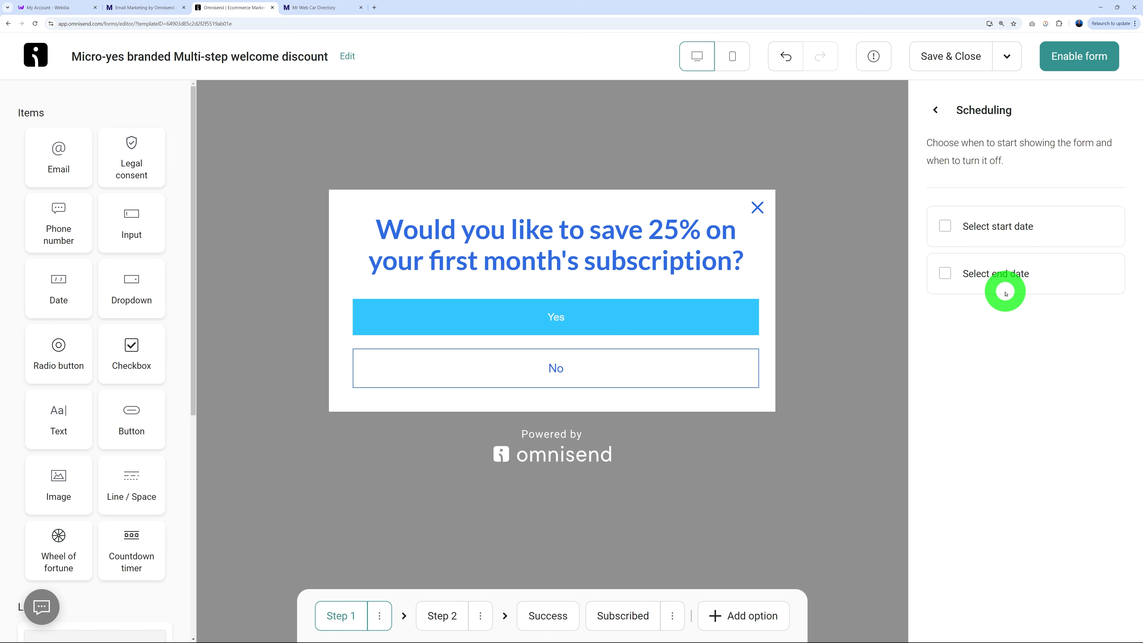
left_click(944, 225)
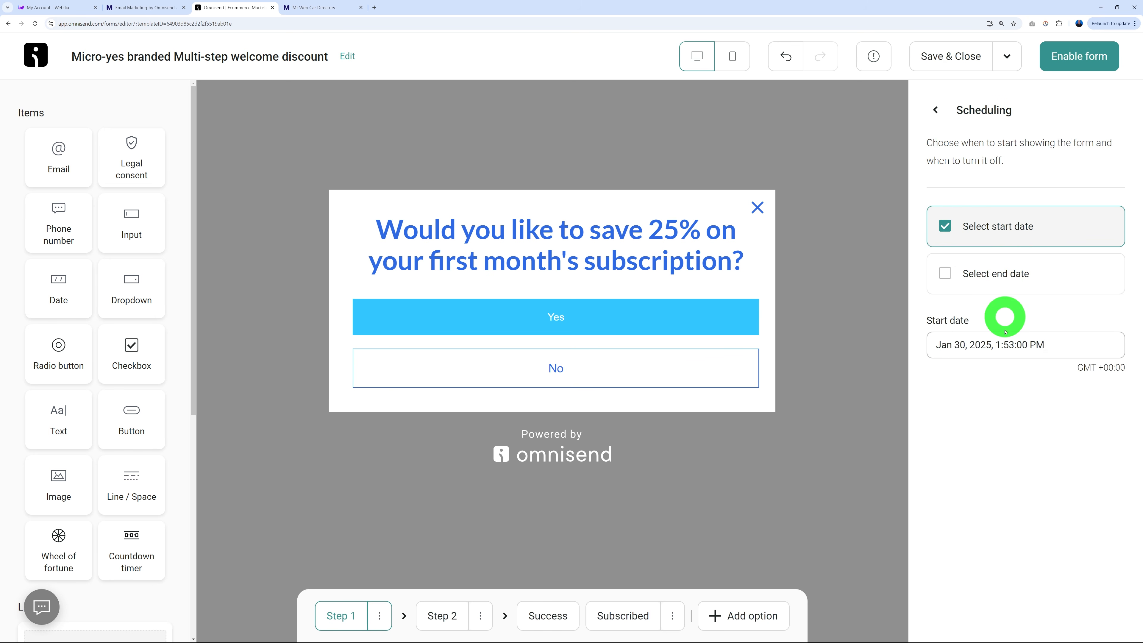
left_click(945, 226)
left_click(945, 273)
left_click(944, 274)
left_click(943, 125)
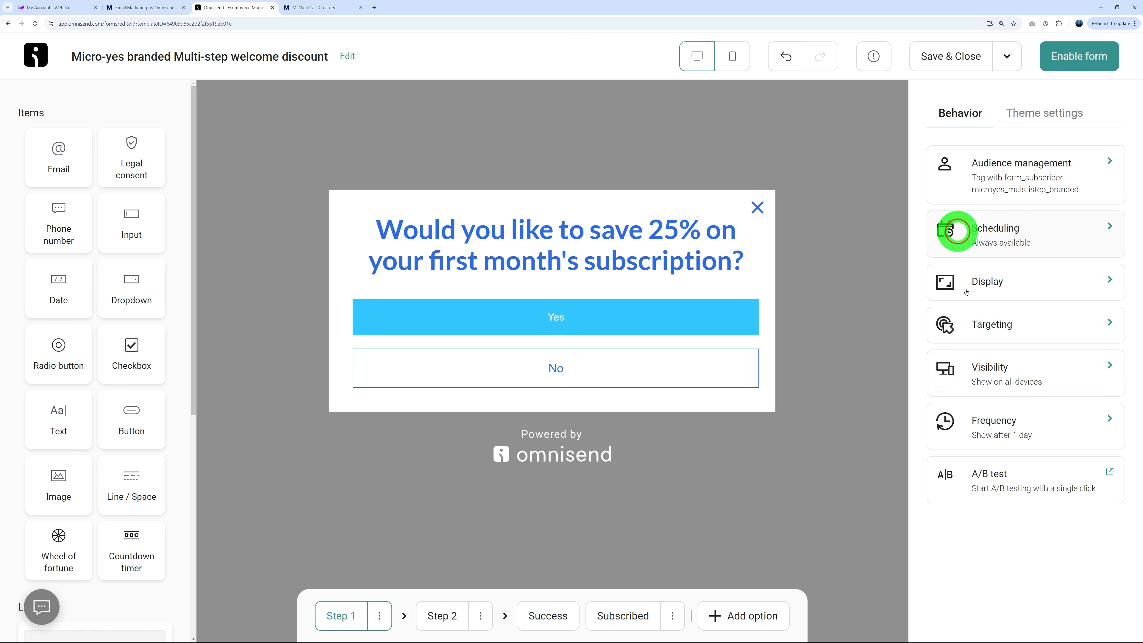
left_click(1008, 277)
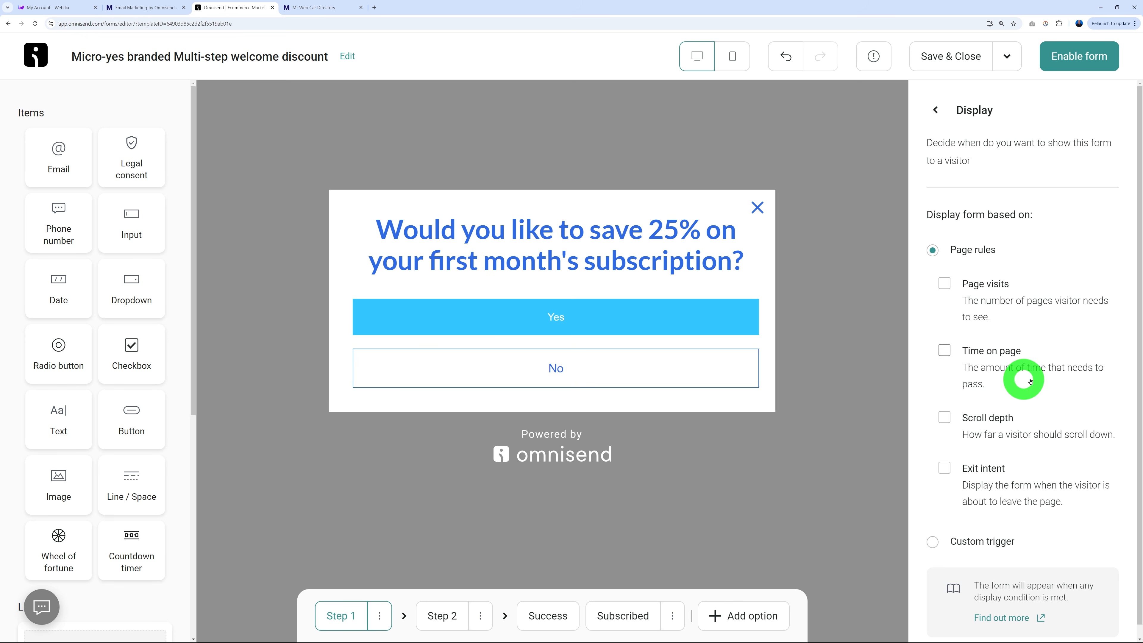
left_click(945, 418)
double_click(986, 464)
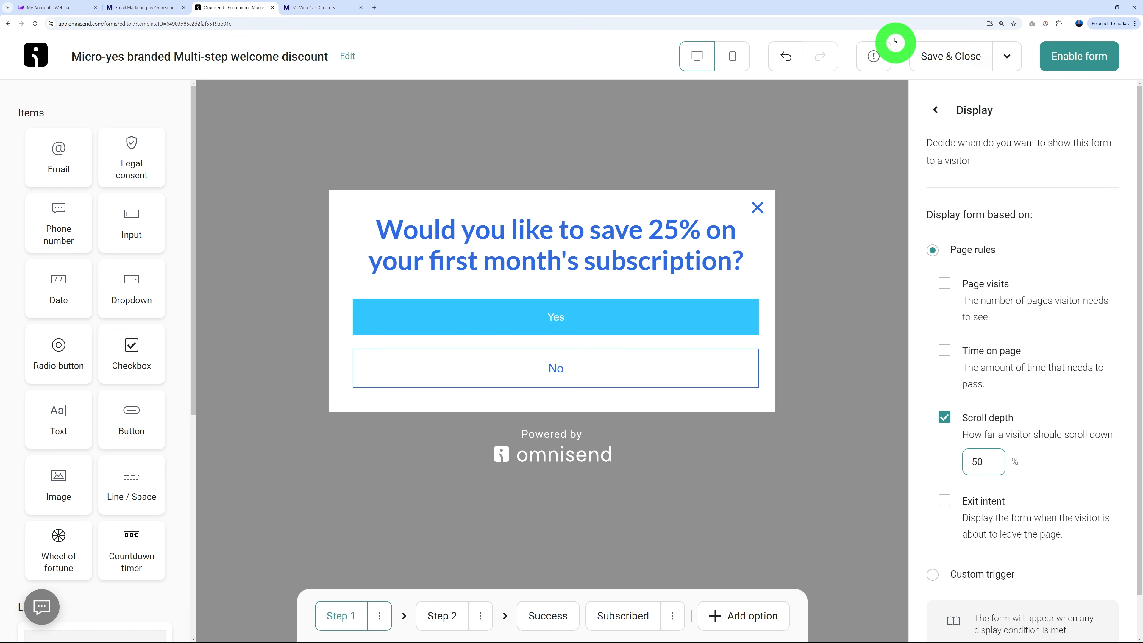
left_click(936, 110)
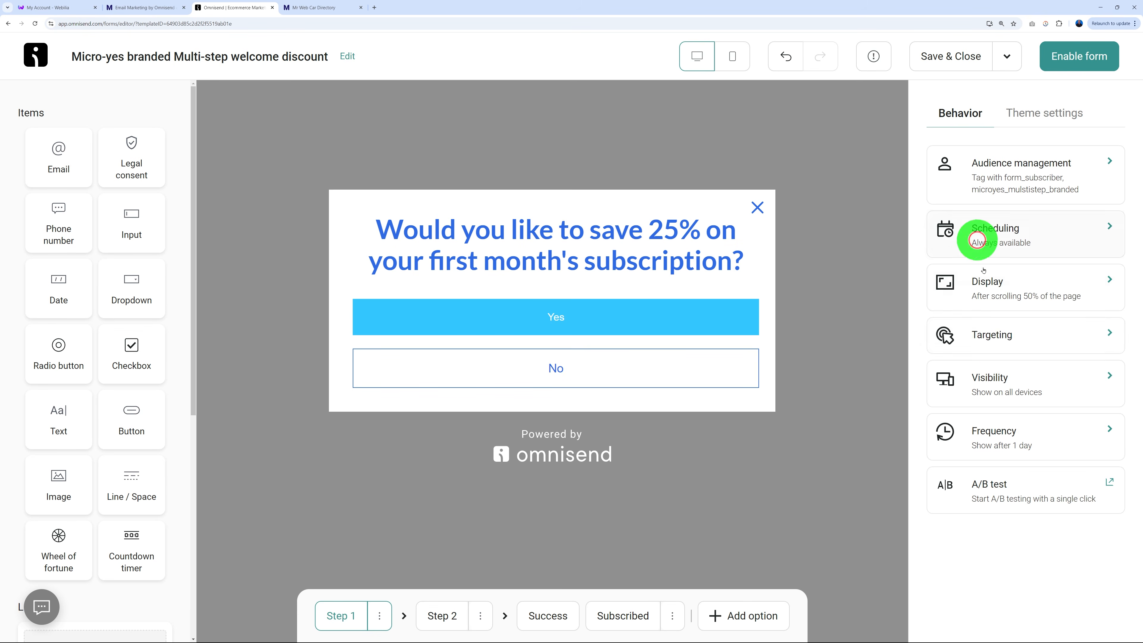
In Targeting, set visitor targeting to 'Don't show to existing contacts'.
left_click(1019, 342)
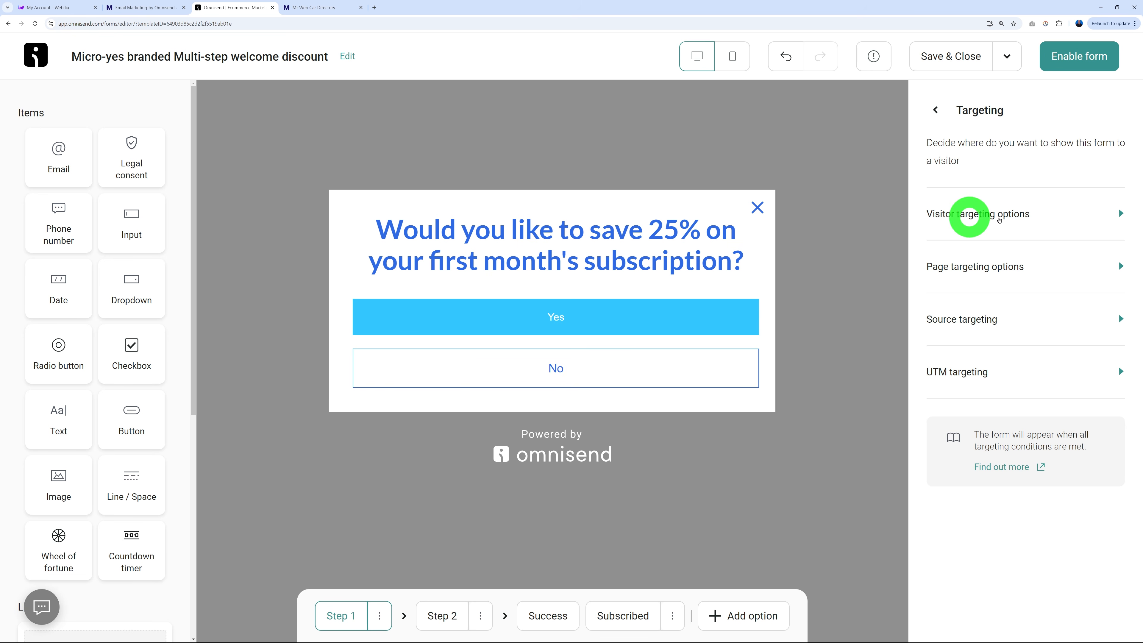
left_click(970, 214)
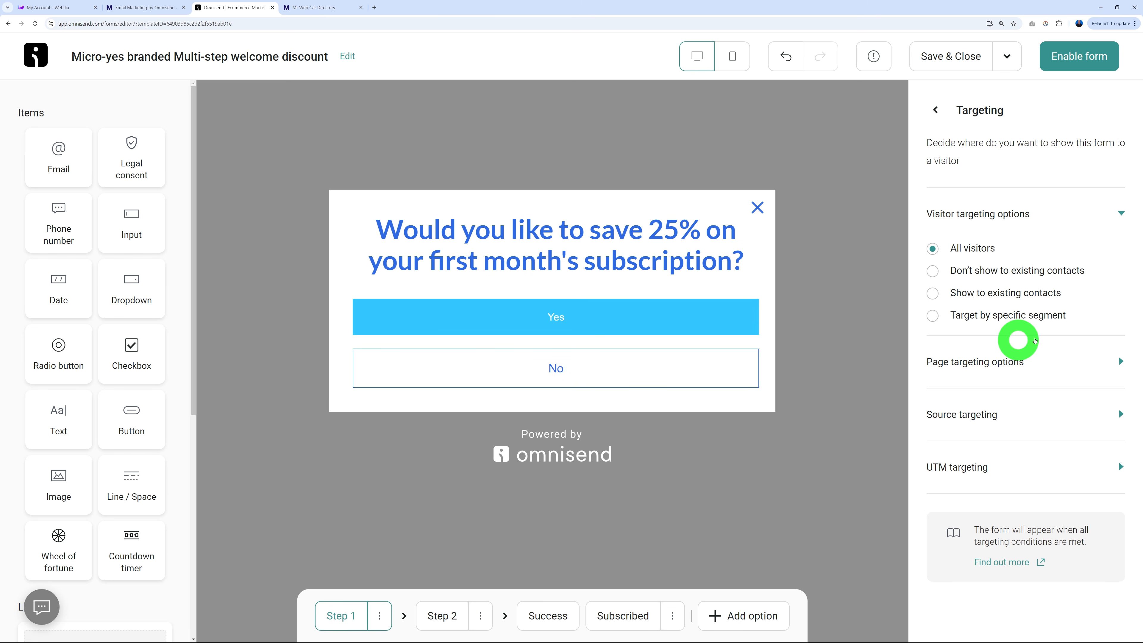
left_click(933, 270)
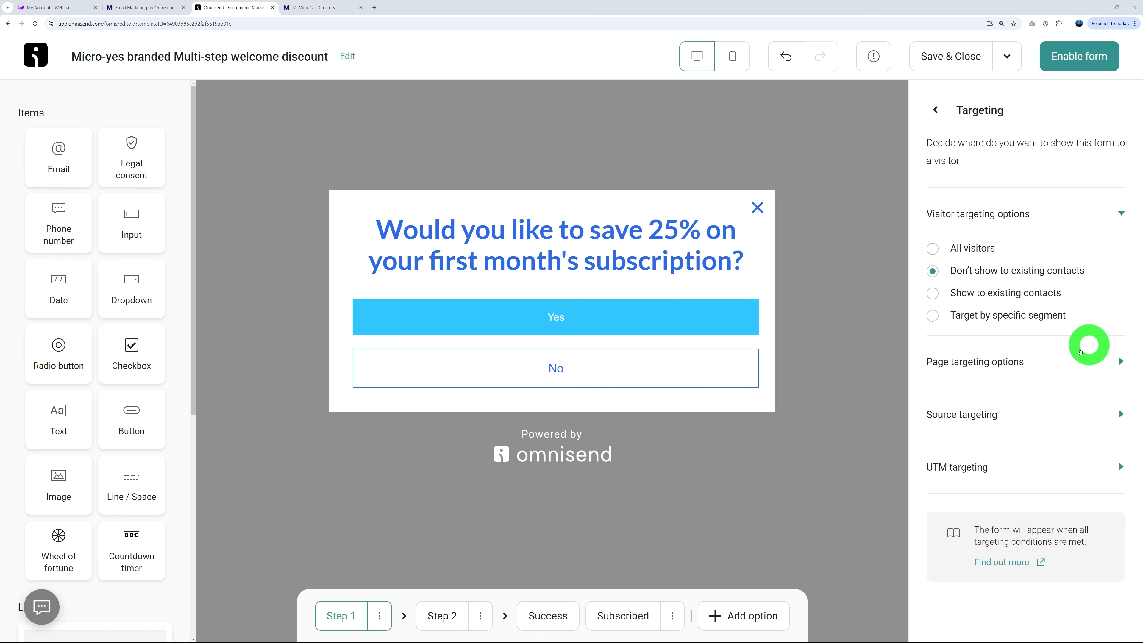
Try the page URL include and exclude options, then leave page targeting unrestricted.
left_click(1008, 364)
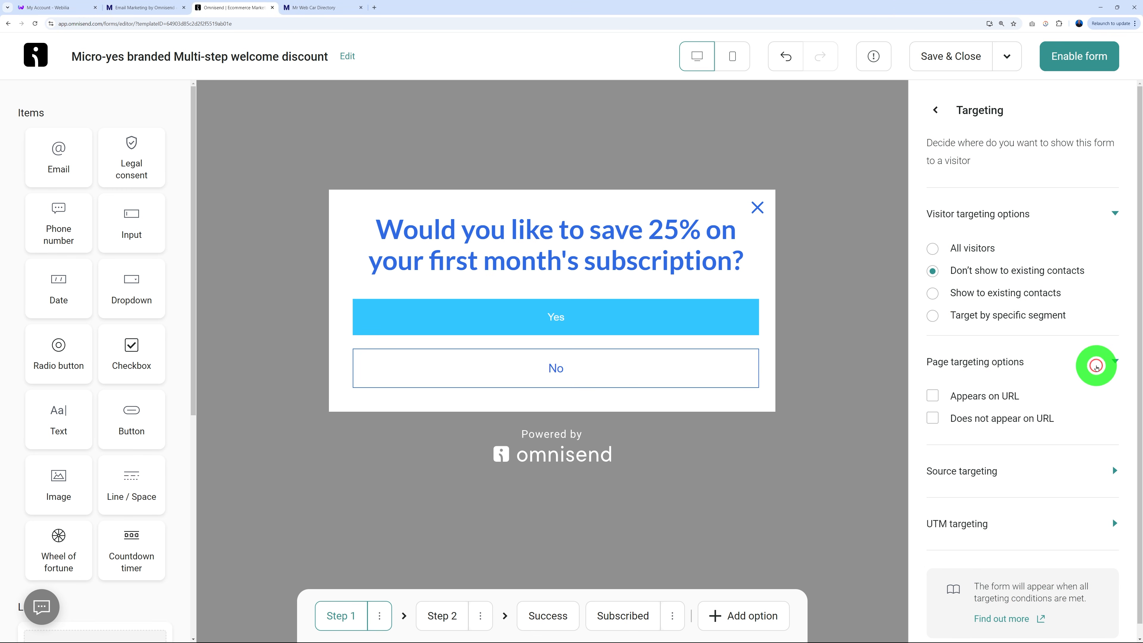
scroll(1093, 359, "down", 1)
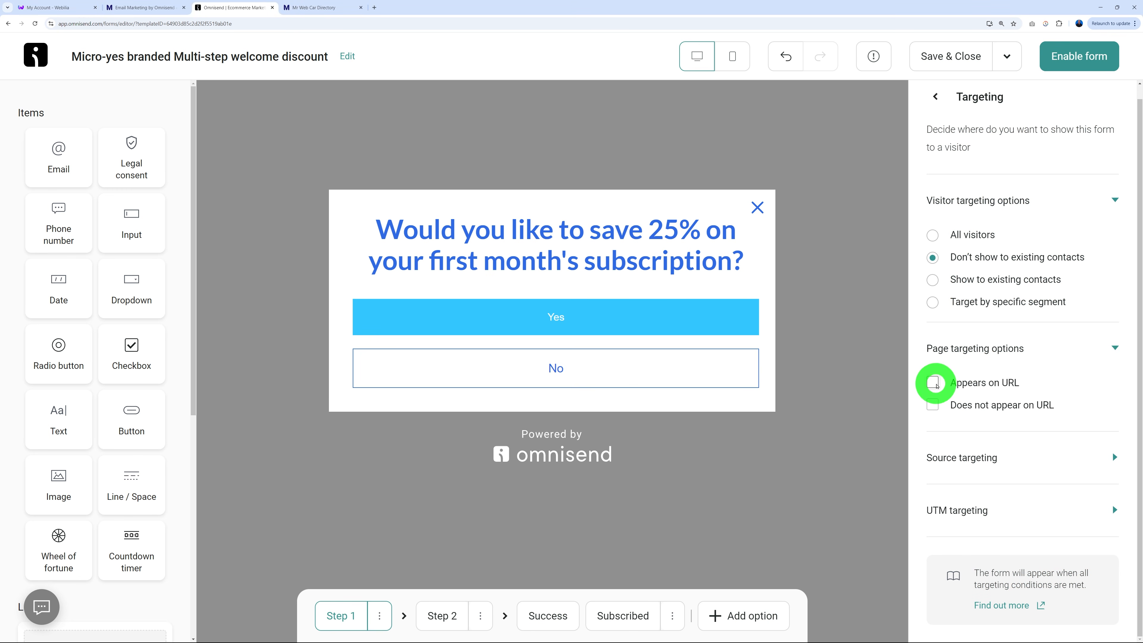
left_click(933, 383)
left_click(934, 386)
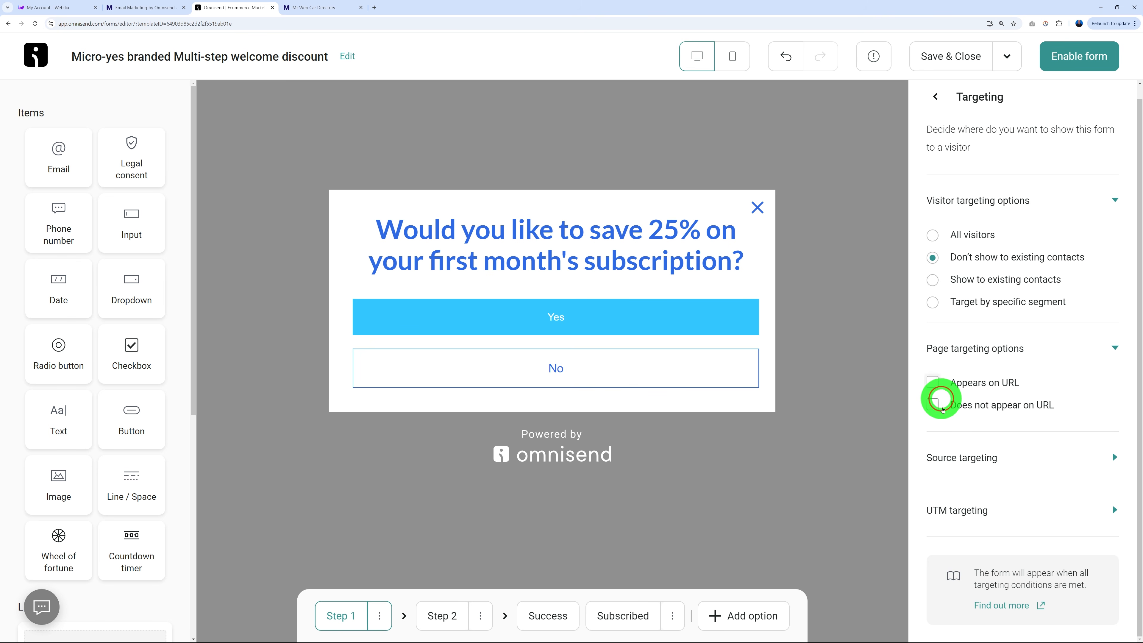
left_click(933, 403)
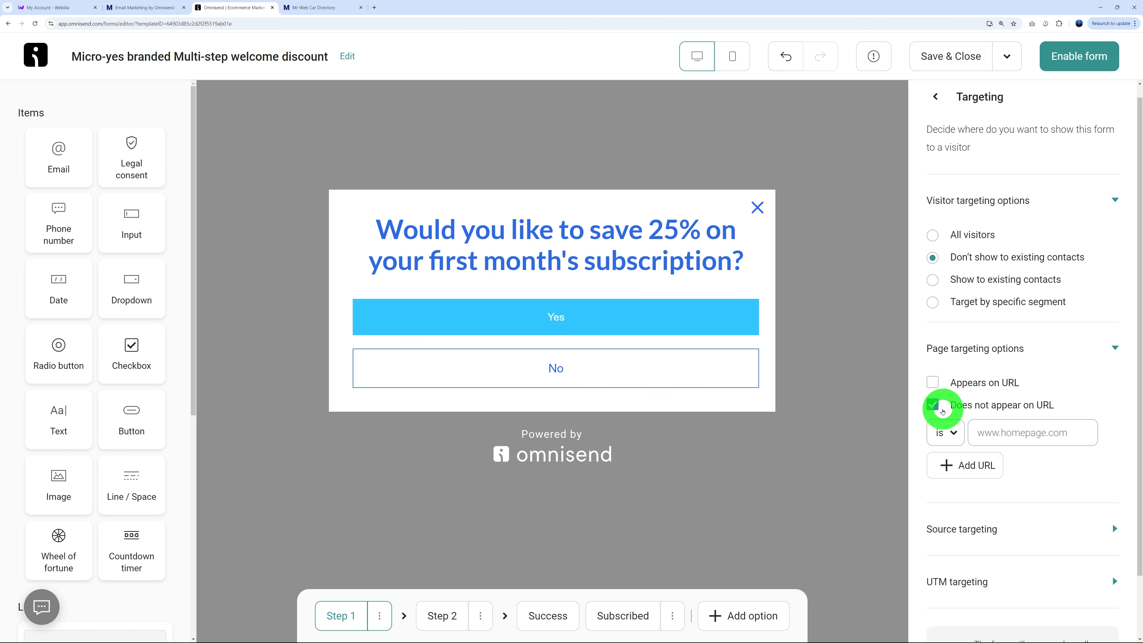
left_click(934, 404)
left_click(932, 382)
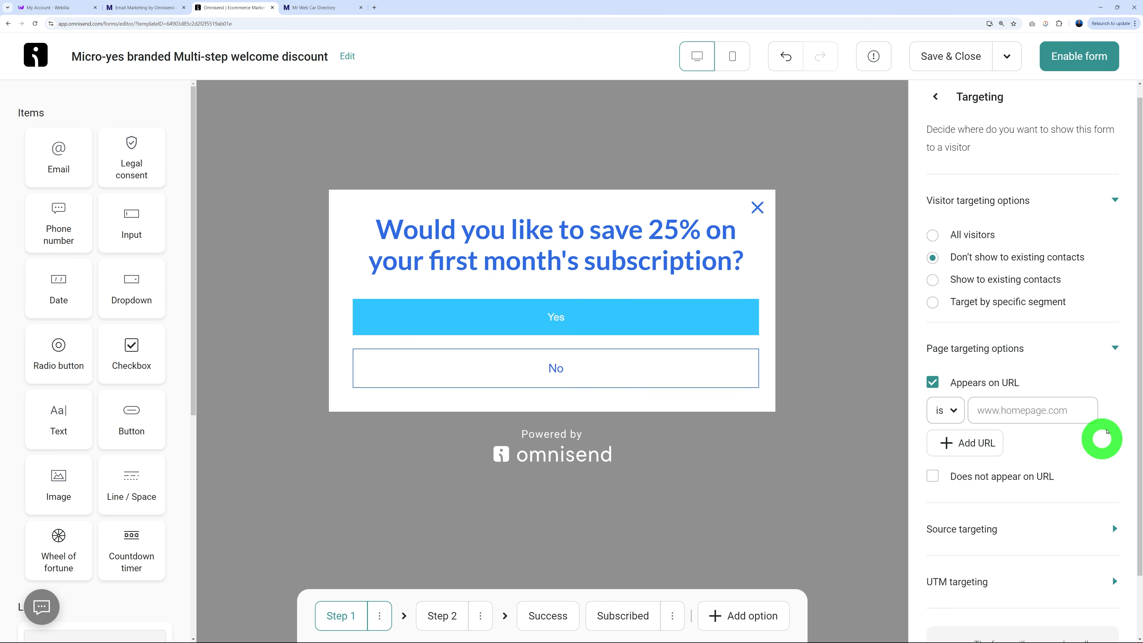
left_click(936, 383)
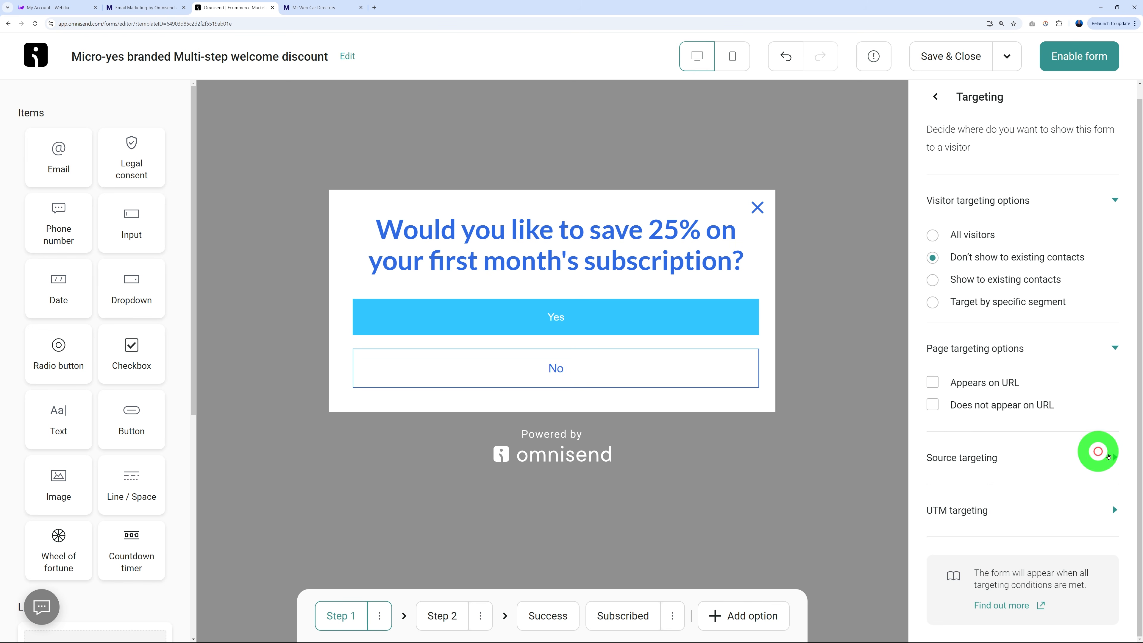
Review Source targeting without restricting it, then return to the behavior settings list.
left_click(1031, 456)
scroll(1080, 446, "down", 4)
scroll(1081, 431, "down", 1)
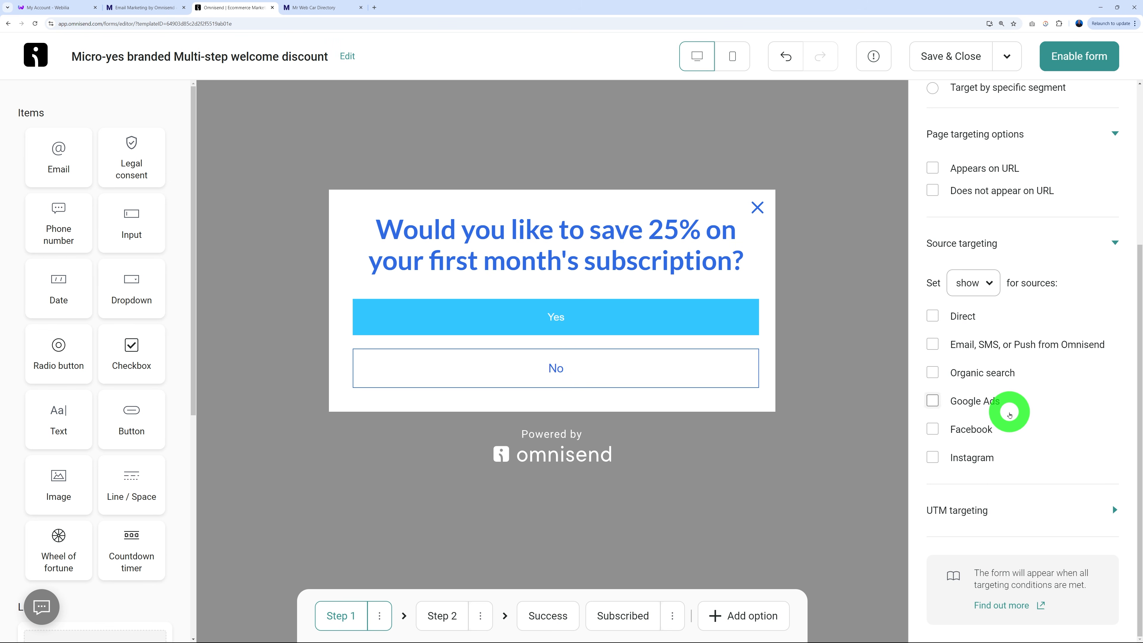
left_click(1116, 244)
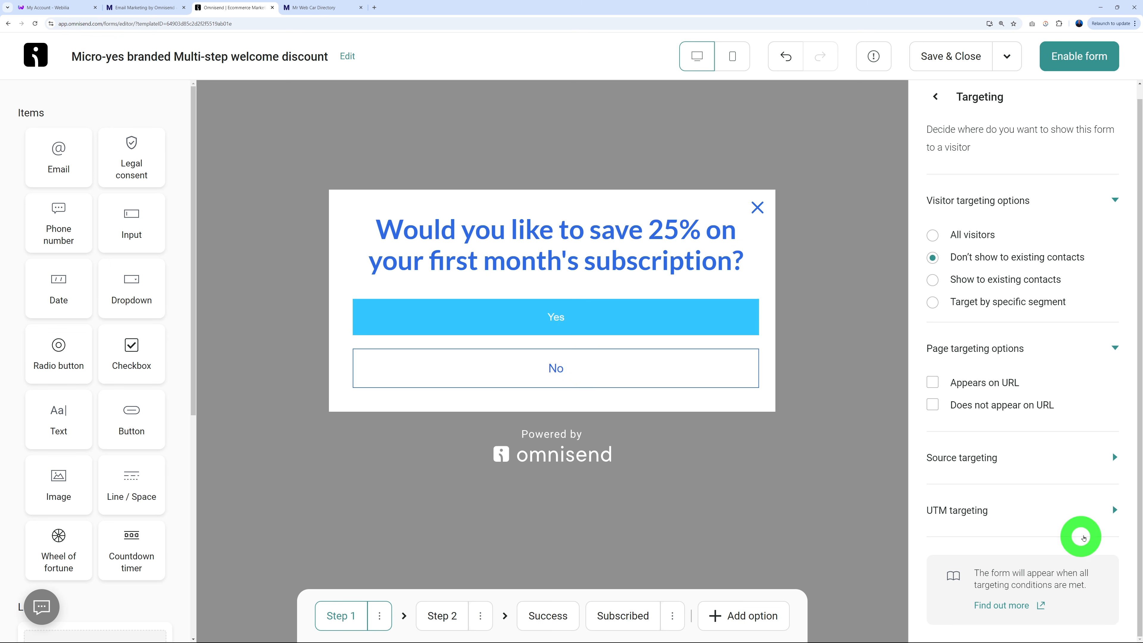
left_click(936, 96)
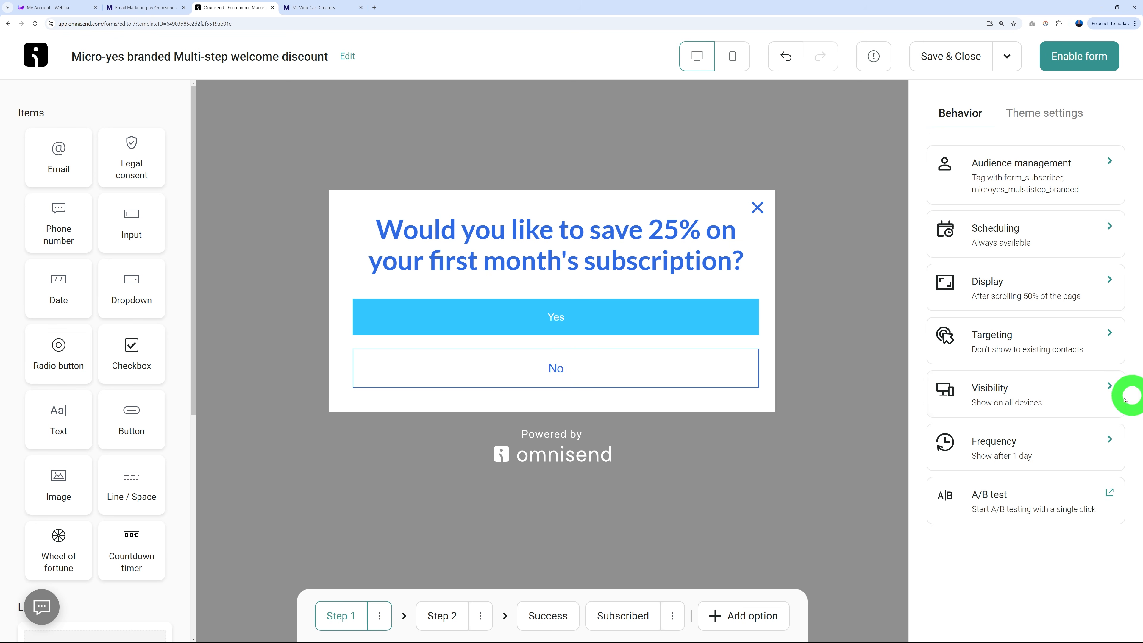
left_click(1049, 397)
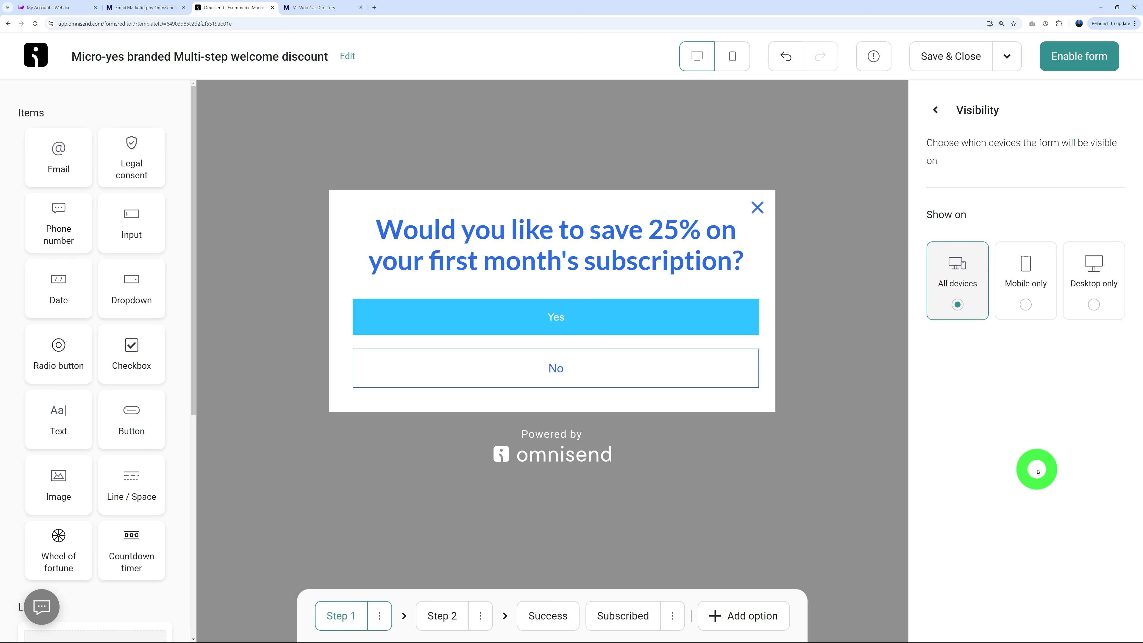
left_click(970, 310)
left_click(1035, 289)
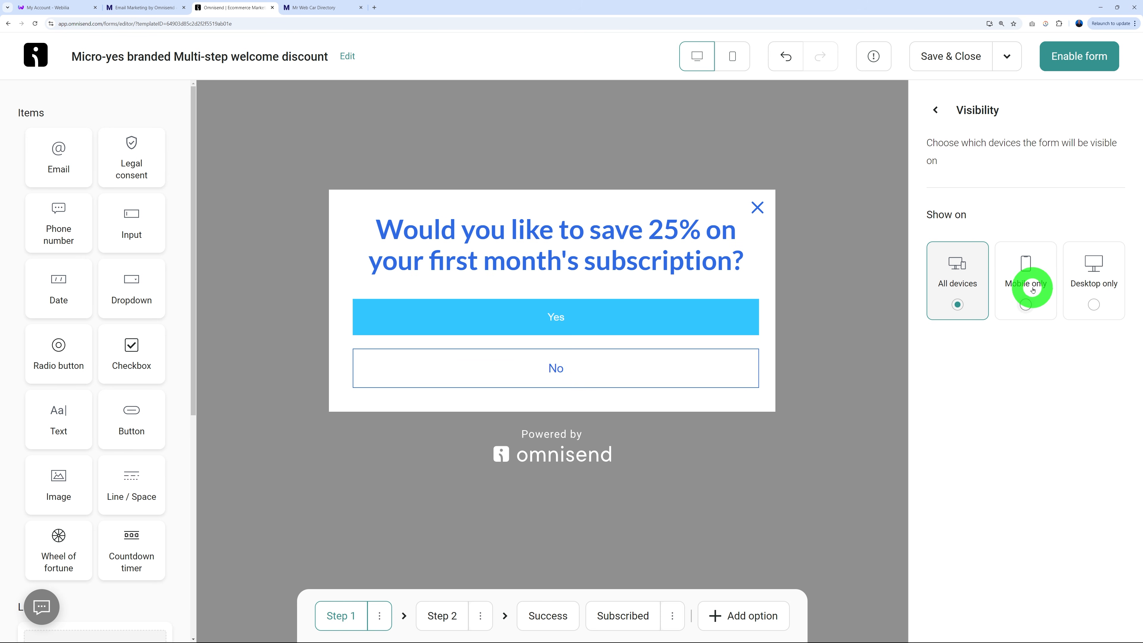
left_click(936, 110)
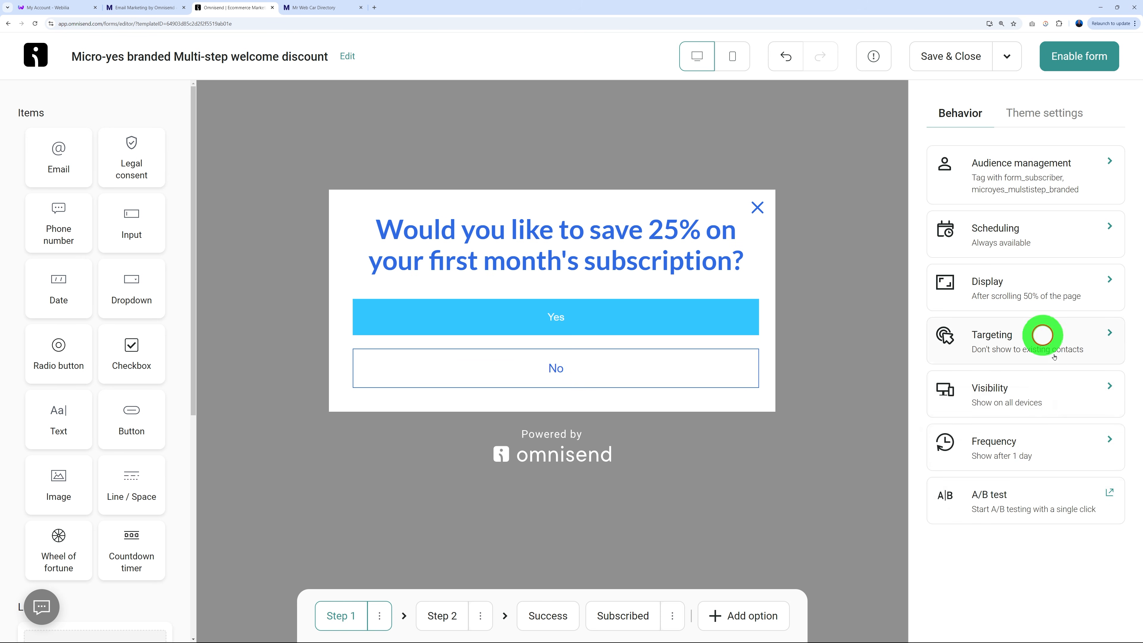
left_click(1044, 452)
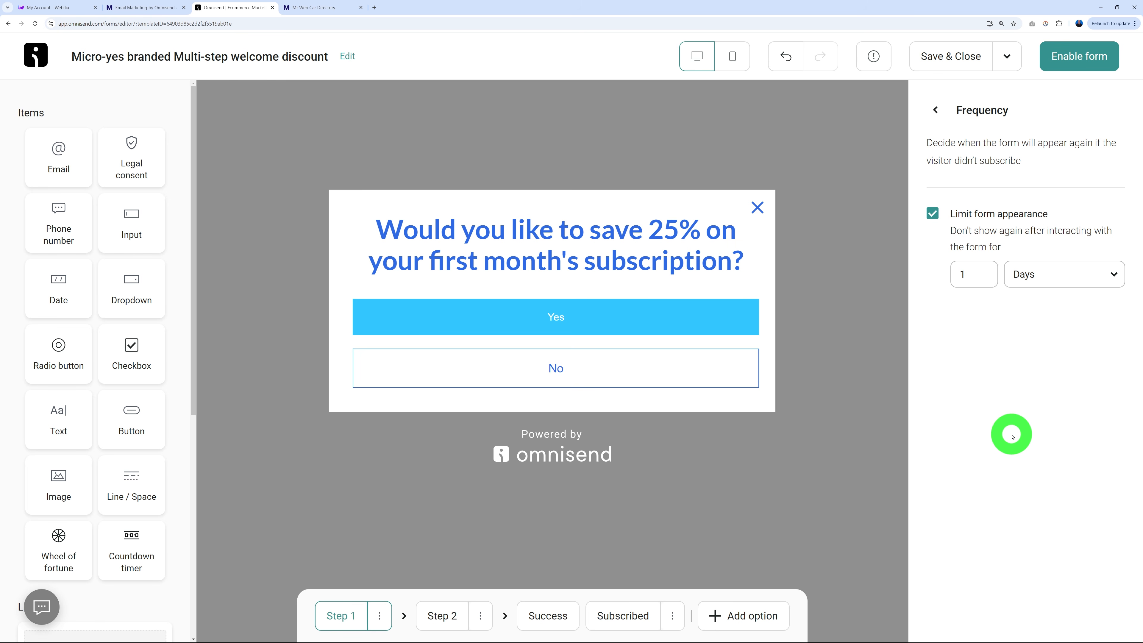
left_click(1031, 274)
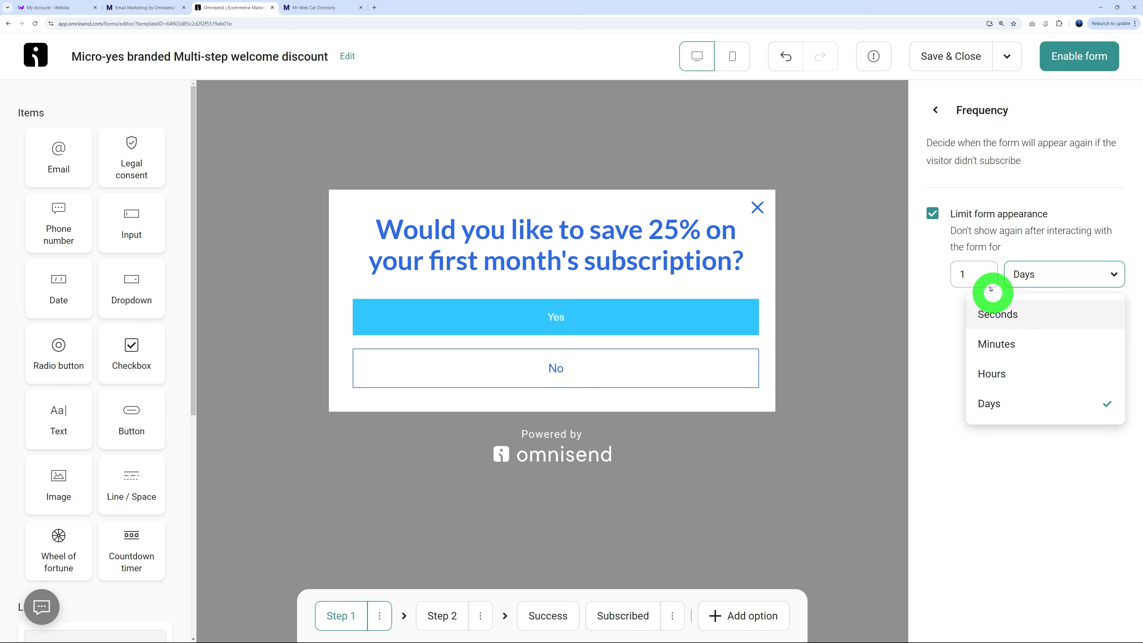
left_click(977, 272)
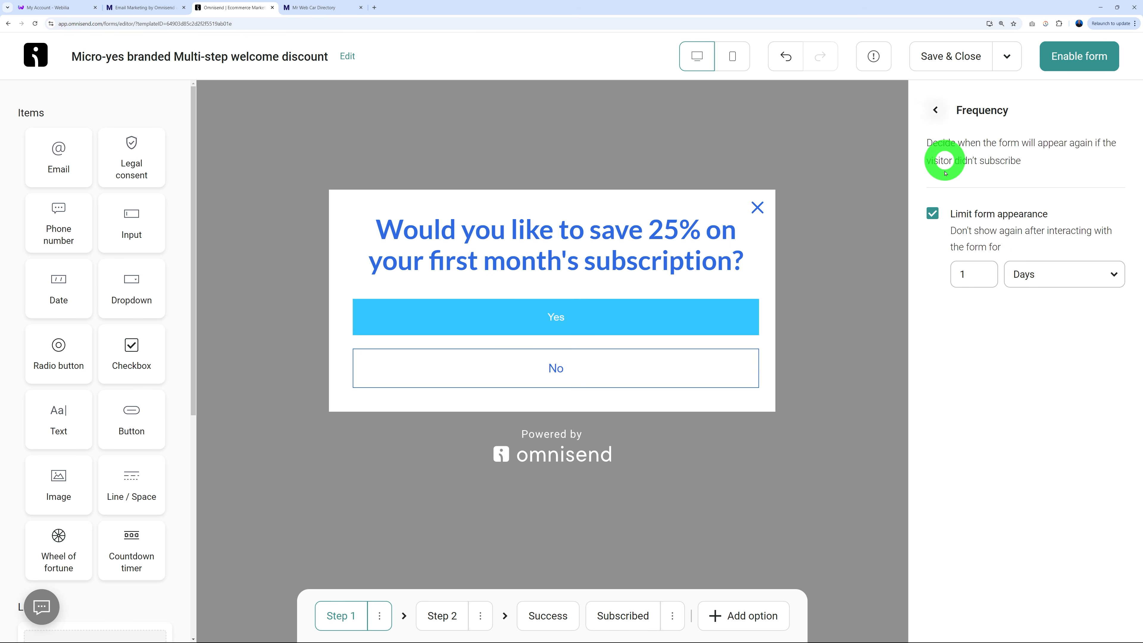
left_click(938, 111)
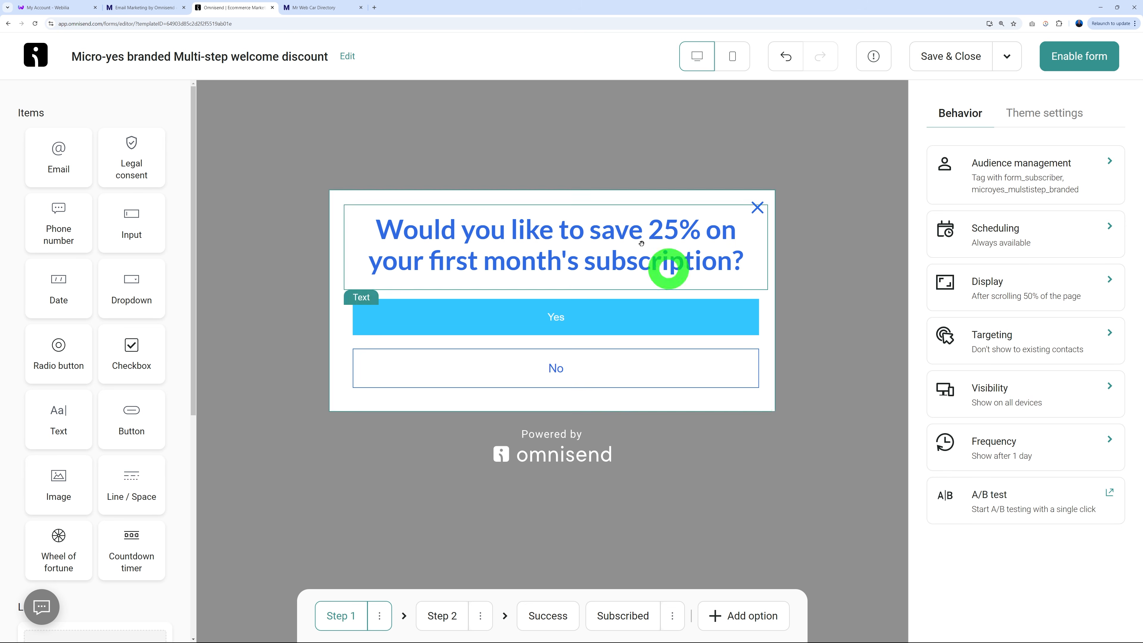
Enable the popup form and start the Welcome workflow.
left_click(1082, 56)
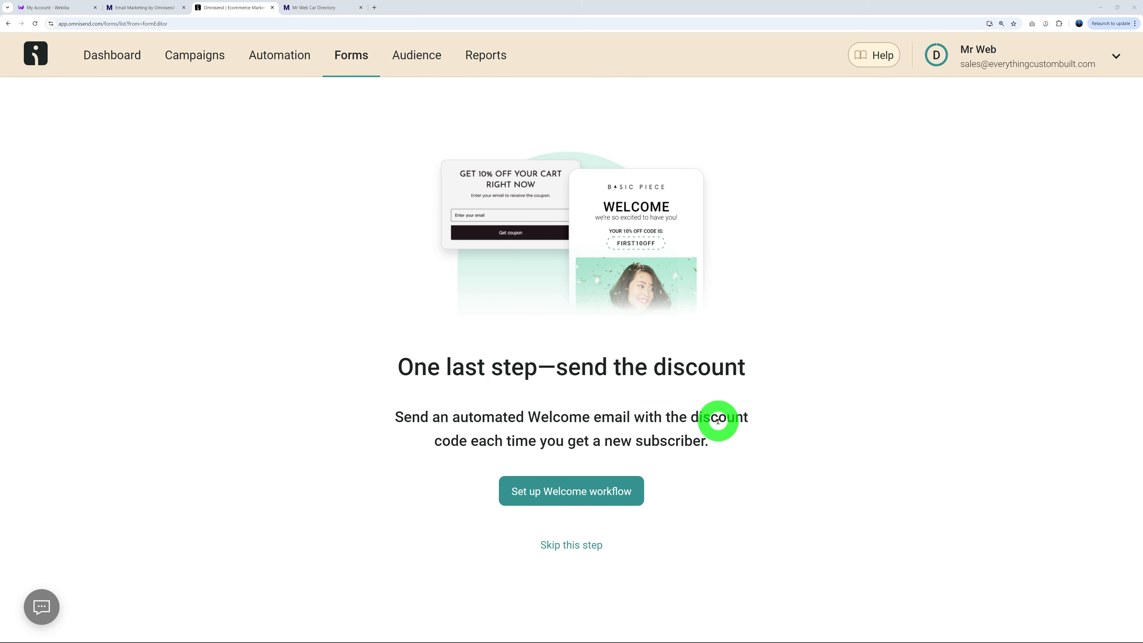
left_click(581, 497)
left_click(1079, 609)
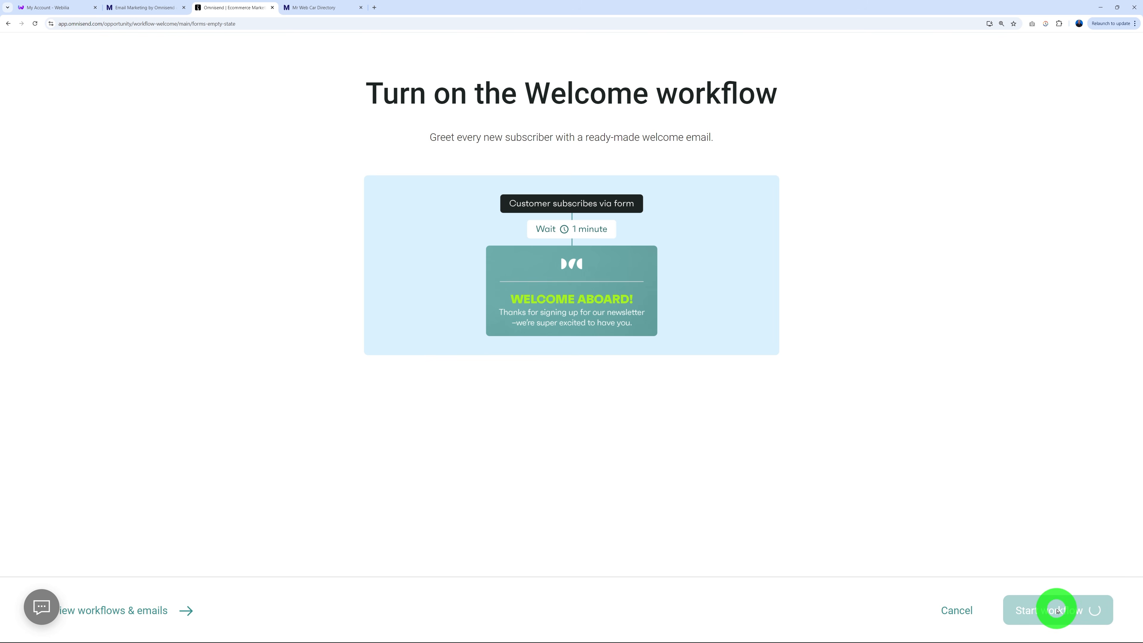
Open the Welcome Email workflow for editing from the workflows list.
left_click(1060, 613)
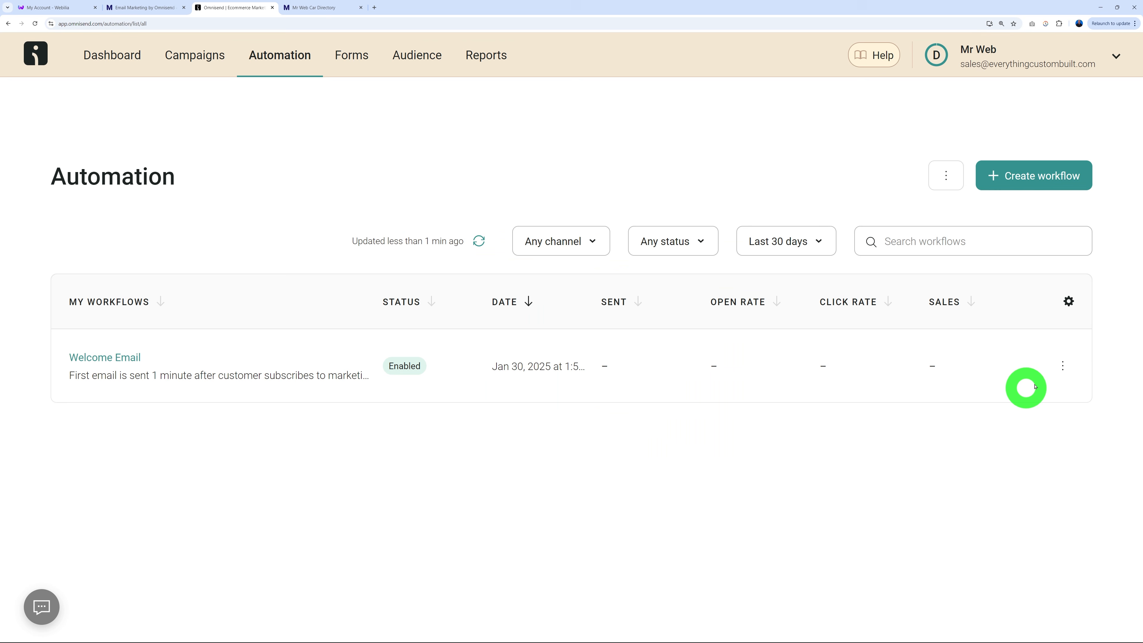
left_click(1062, 368)
left_click(991, 405)
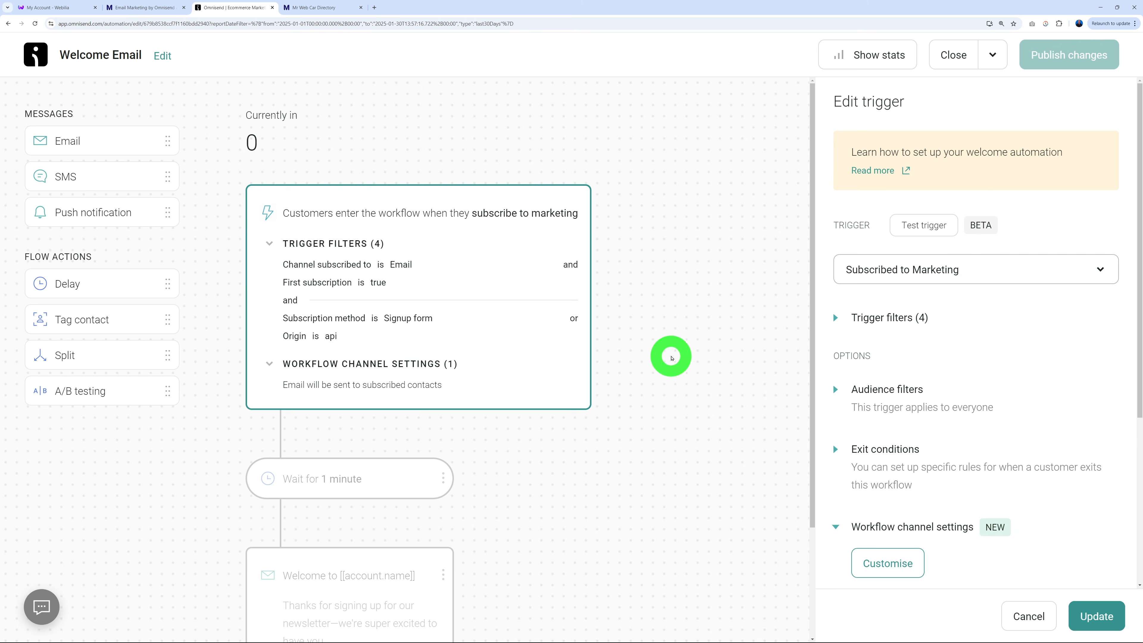
Check the 1-minute wait, then open the 'Welcome to [[account.name]]' email's content for editing.
scroll(669, 352, "down", 3)
left_click(405, 342)
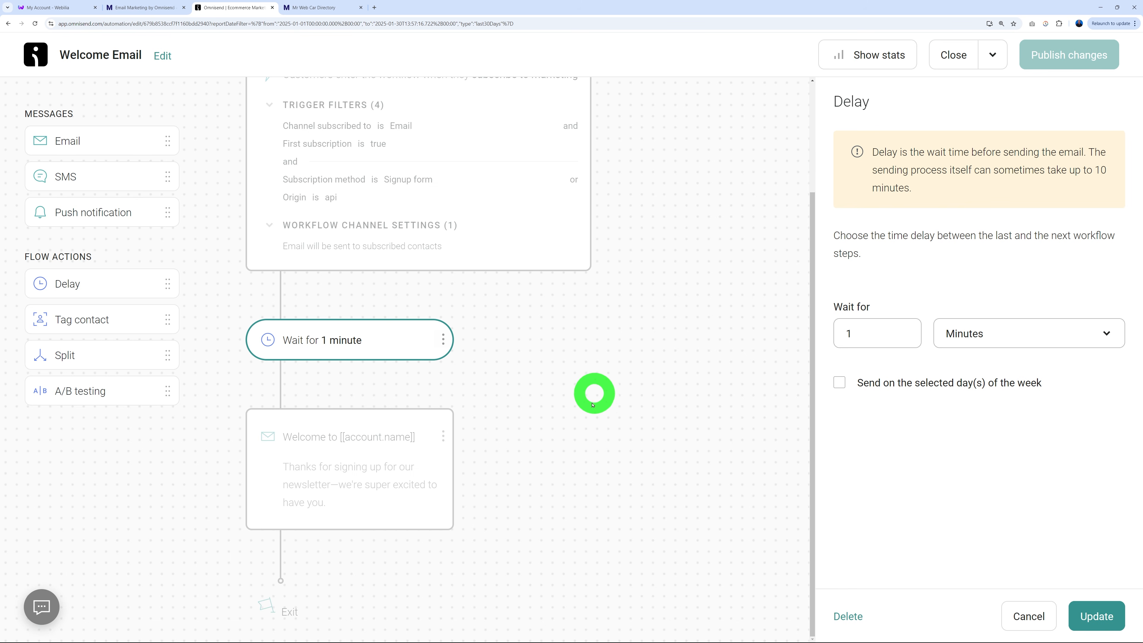
left_click(360, 472)
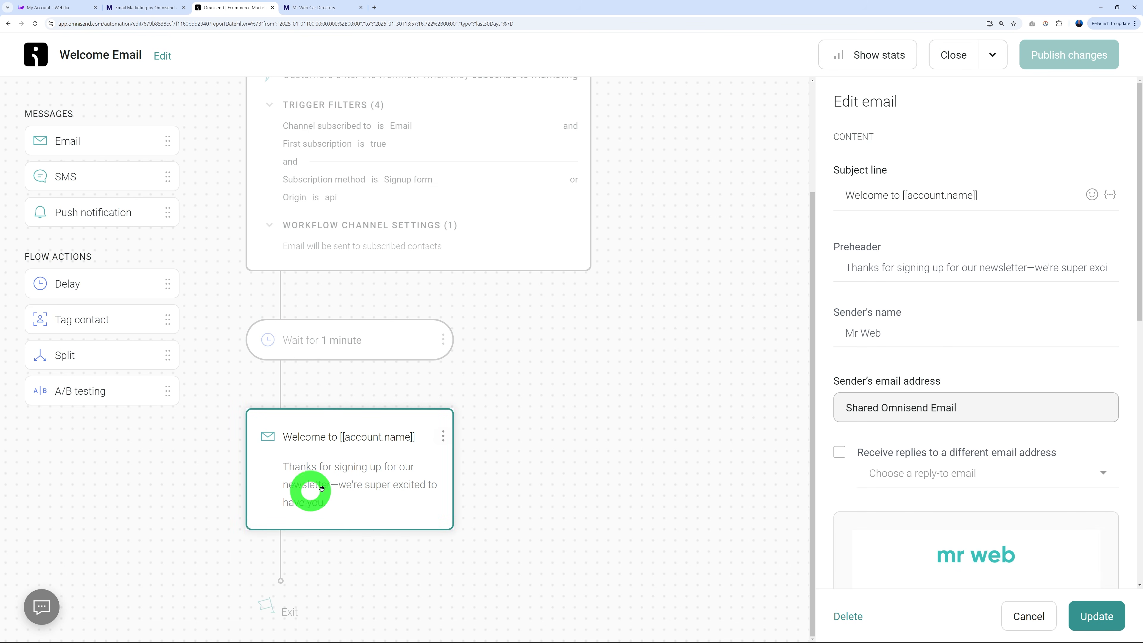
scroll(1049, 400, "down", 6)
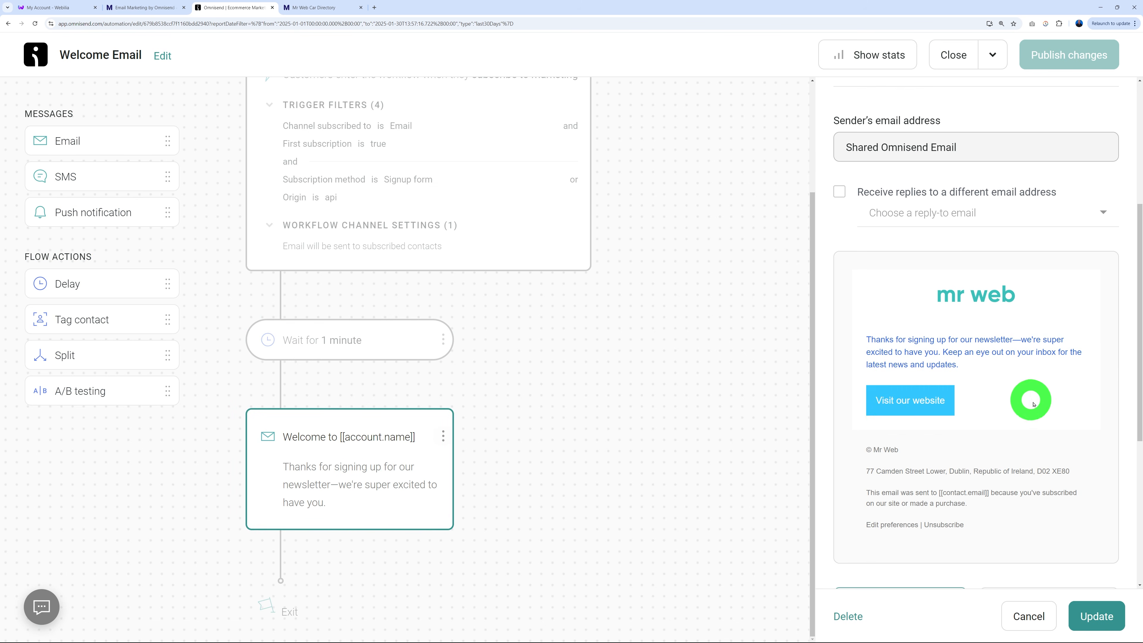
scroll(990, 453, "down", 3)
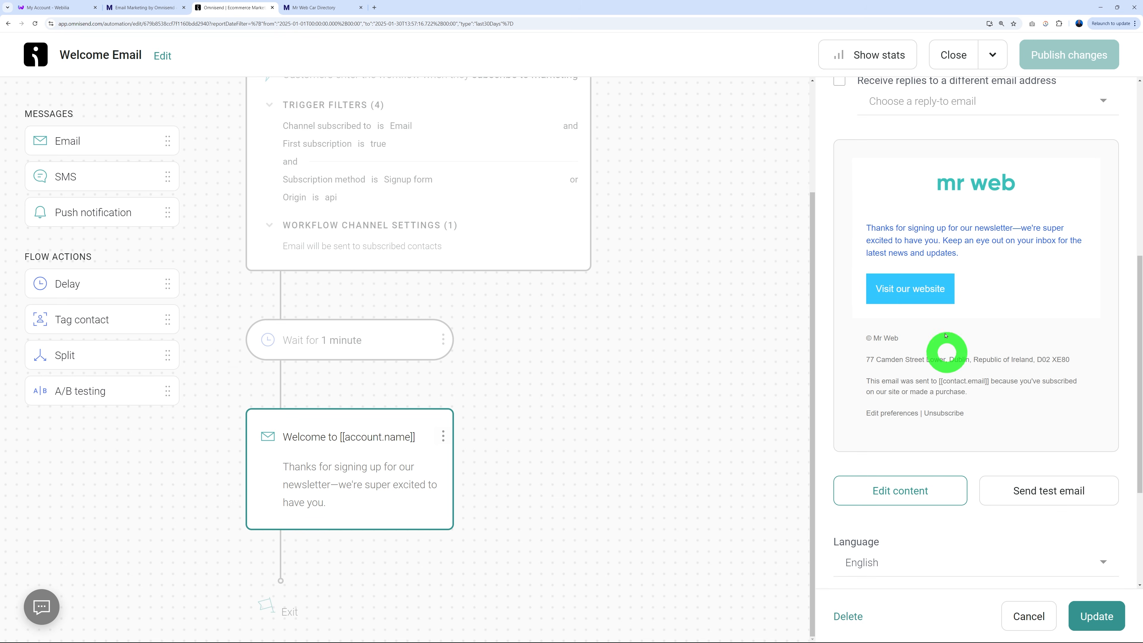
left_click(899, 492)
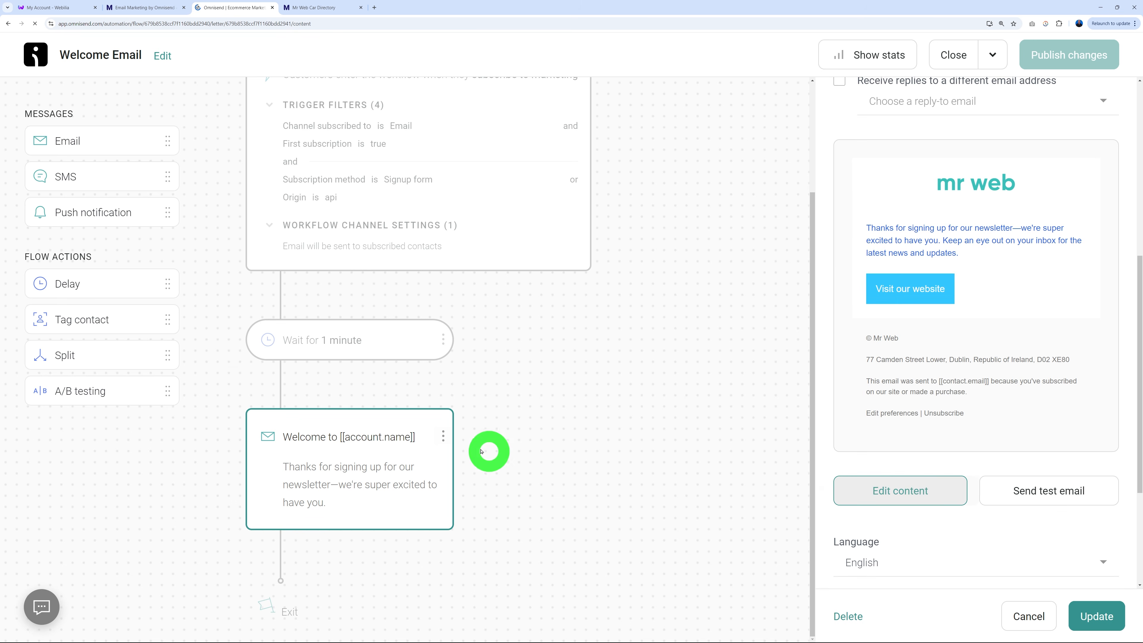
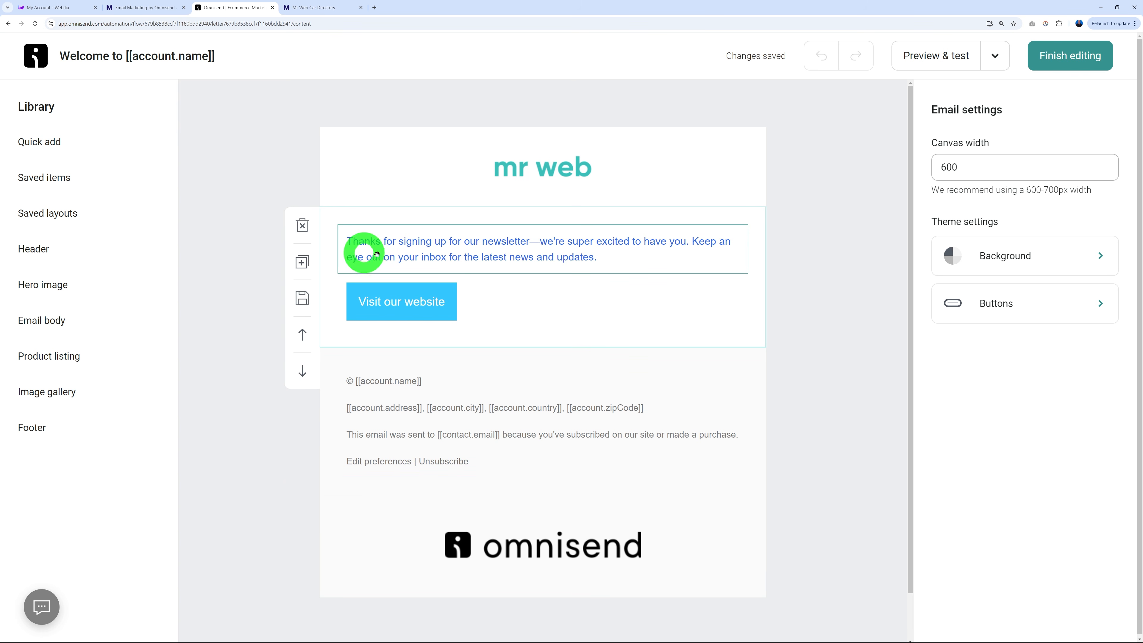
Paste the 25% coupon-code message over the email's intro paragraph, then go to the WordPress admin.
left_click(609, 260)
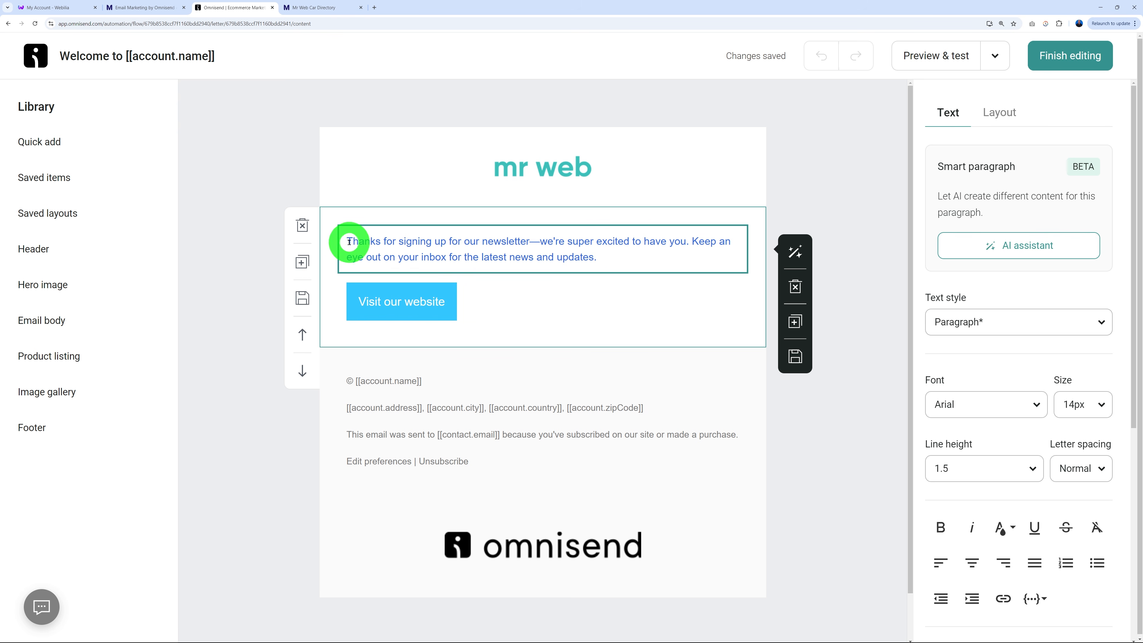
left_click_drag(349, 242, 601, 261)
type("Welcome on board! As promised please find below a coupon code that you can use at checkout to get 25% discount on your first month with us. Then click on \"Visit our website\" to redeem it...")
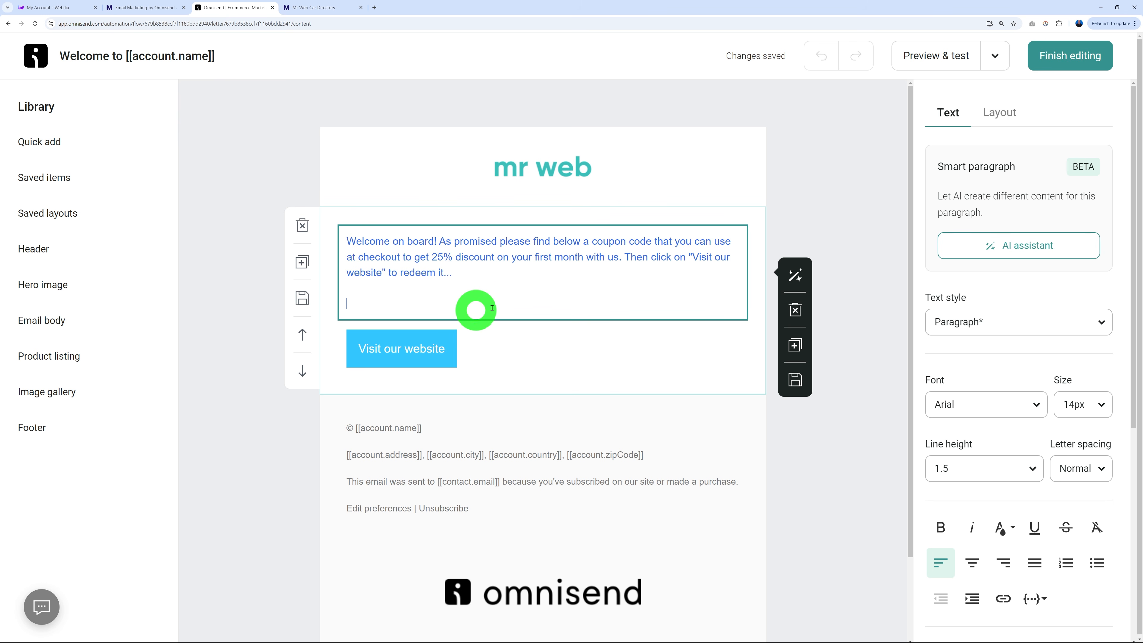
left_click(137, 7)
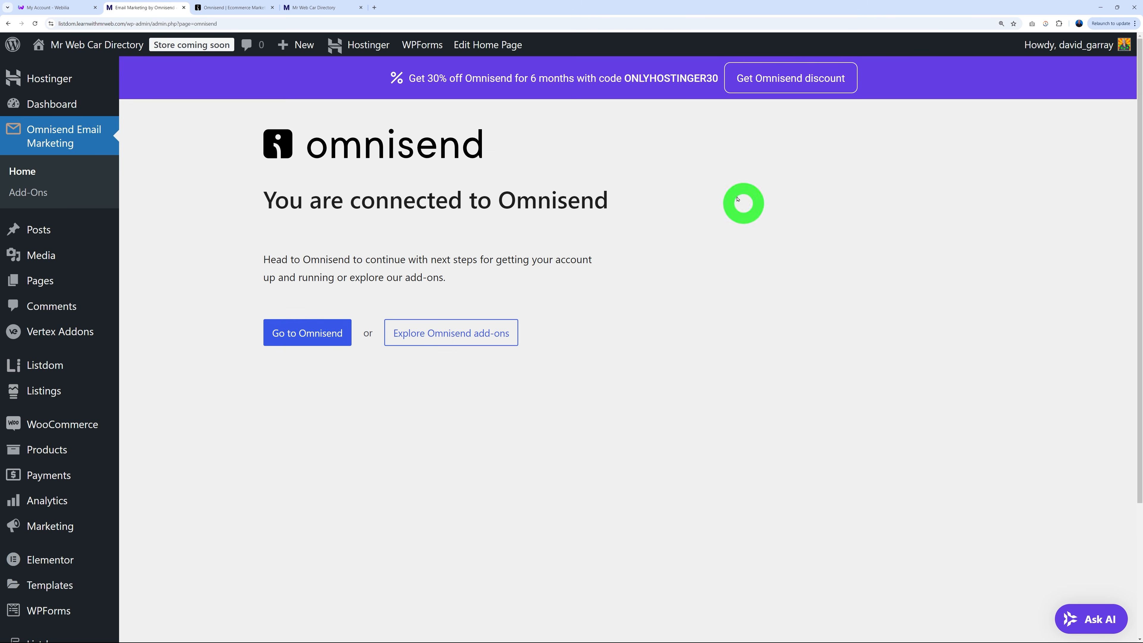
Start a new WooCommerce coupon and copy its auto-generated coupon code.
left_click(81, 426)
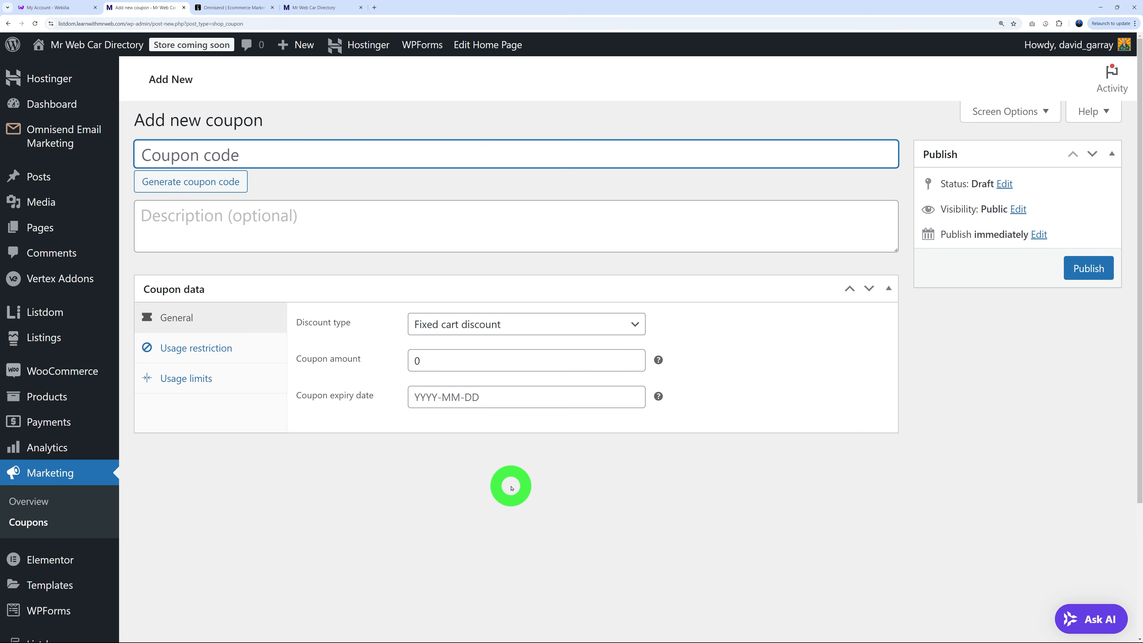
left_click(208, 185)
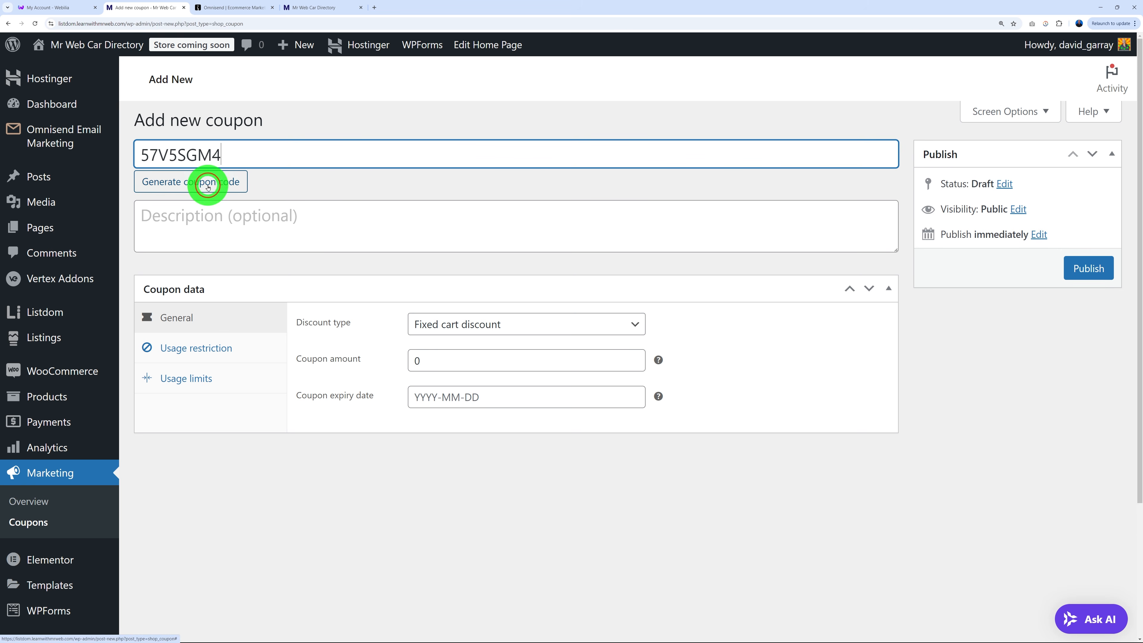
left_click_drag(223, 158, 143, 156)
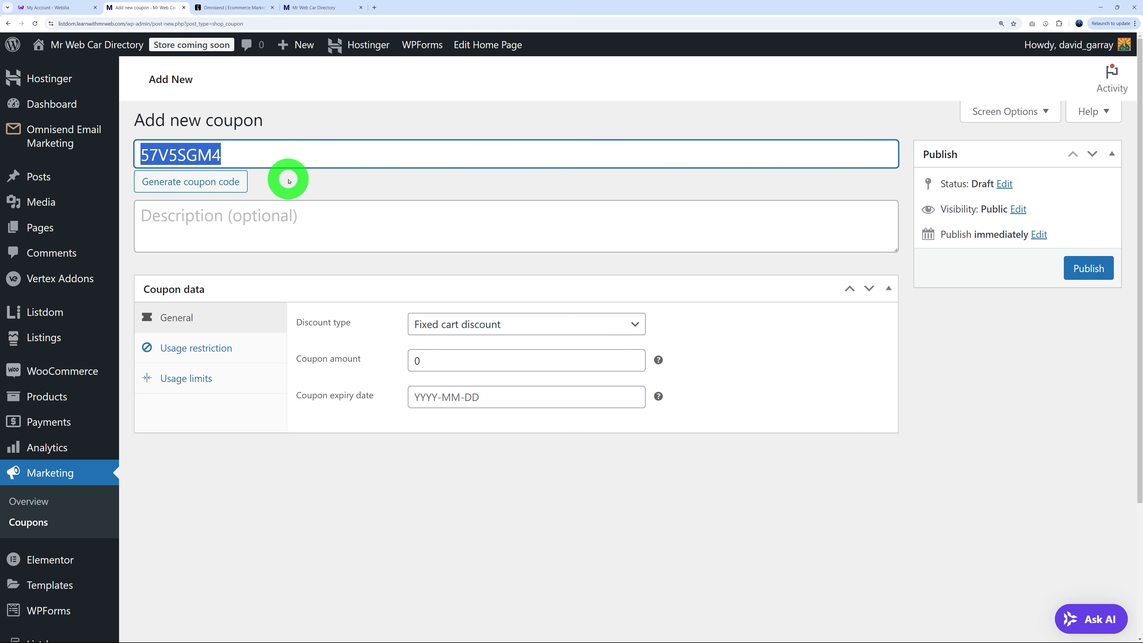
left_click(297, 180)
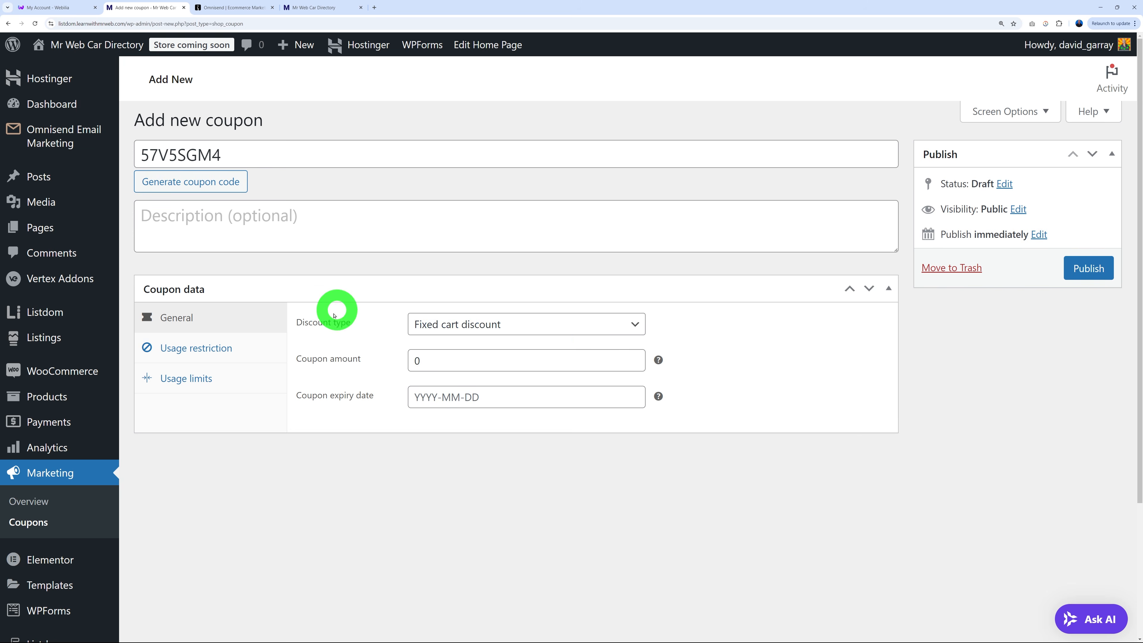
Set the coupon to a 25% percentage discount with a usage limit of 1, and publish it.
left_click(434, 324)
left_click(515, 347)
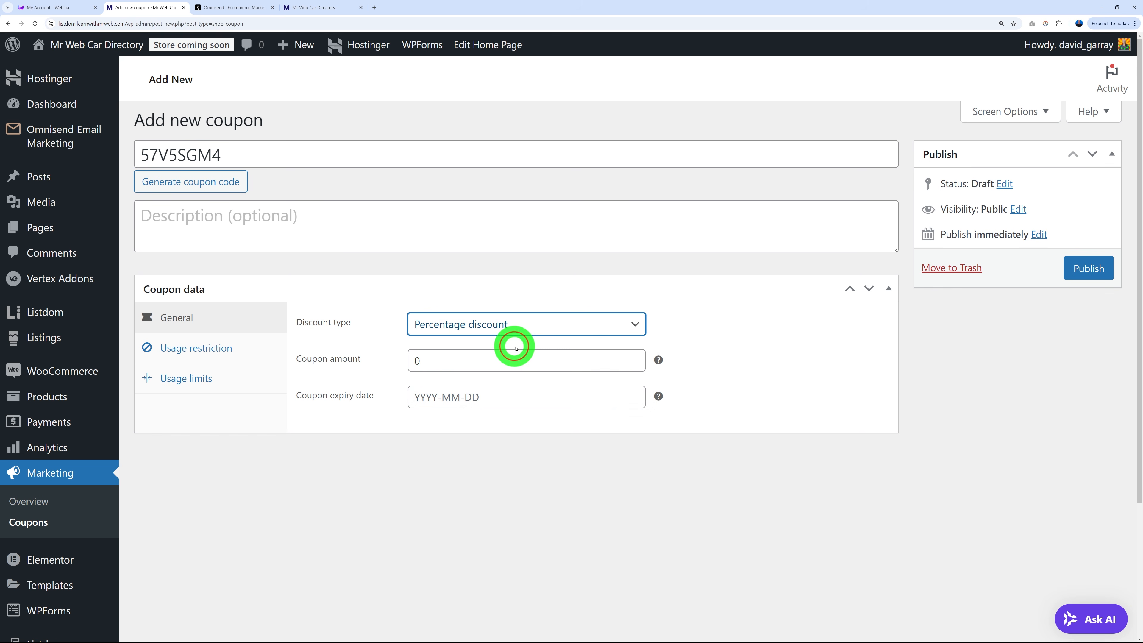
double_click(433, 360)
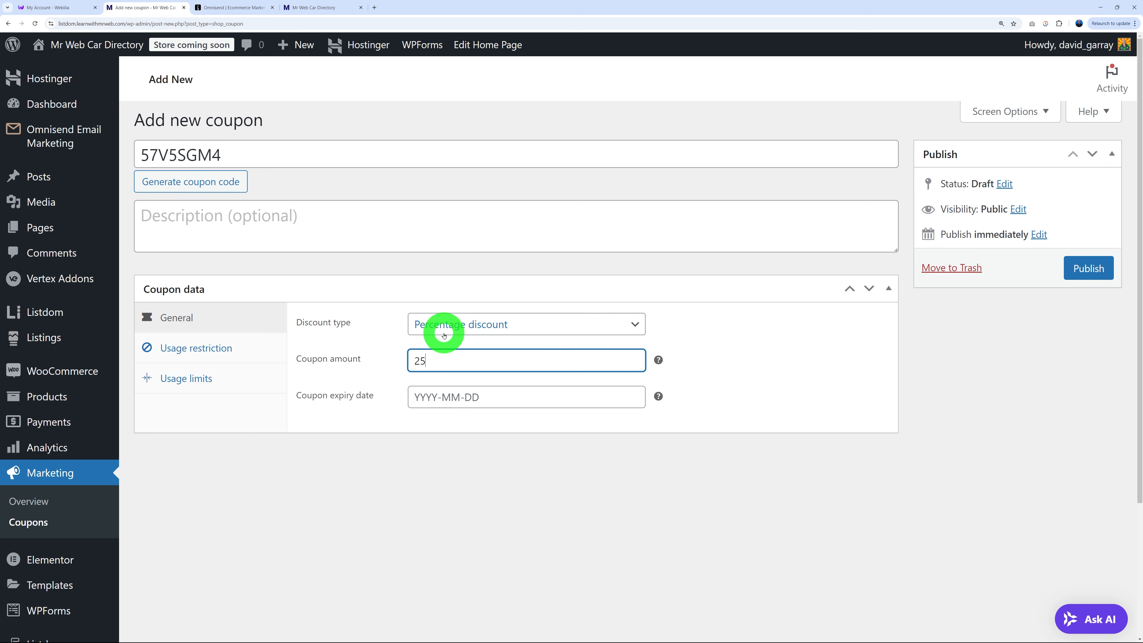
left_click(470, 469)
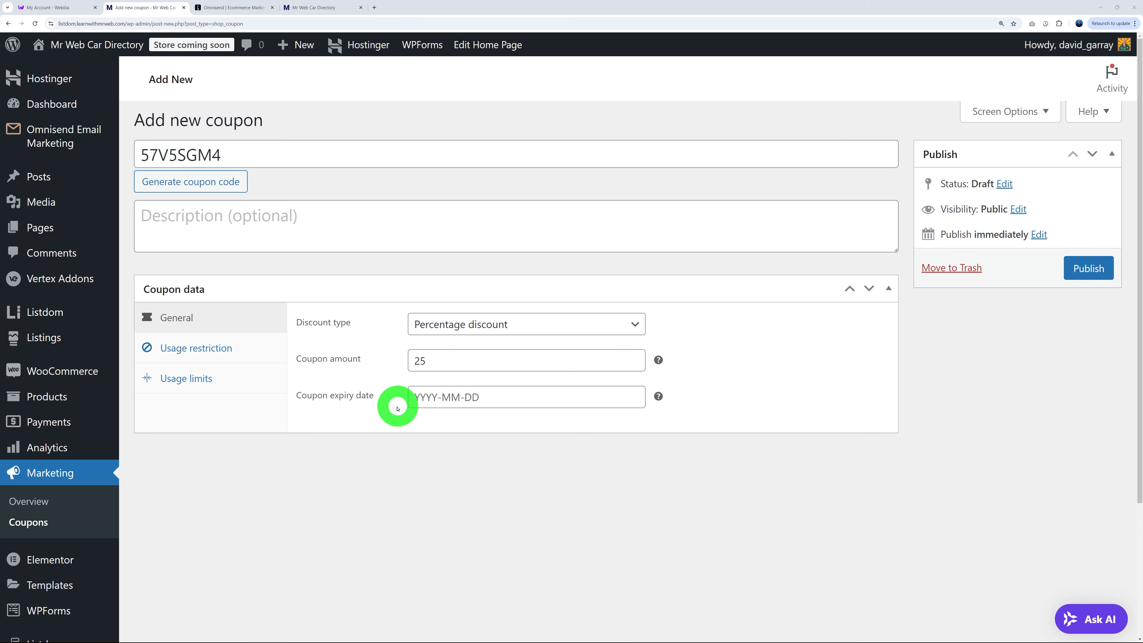
left_click(195, 380)
left_click(446, 324)
left_click(500, 499)
left_click(1089, 271)
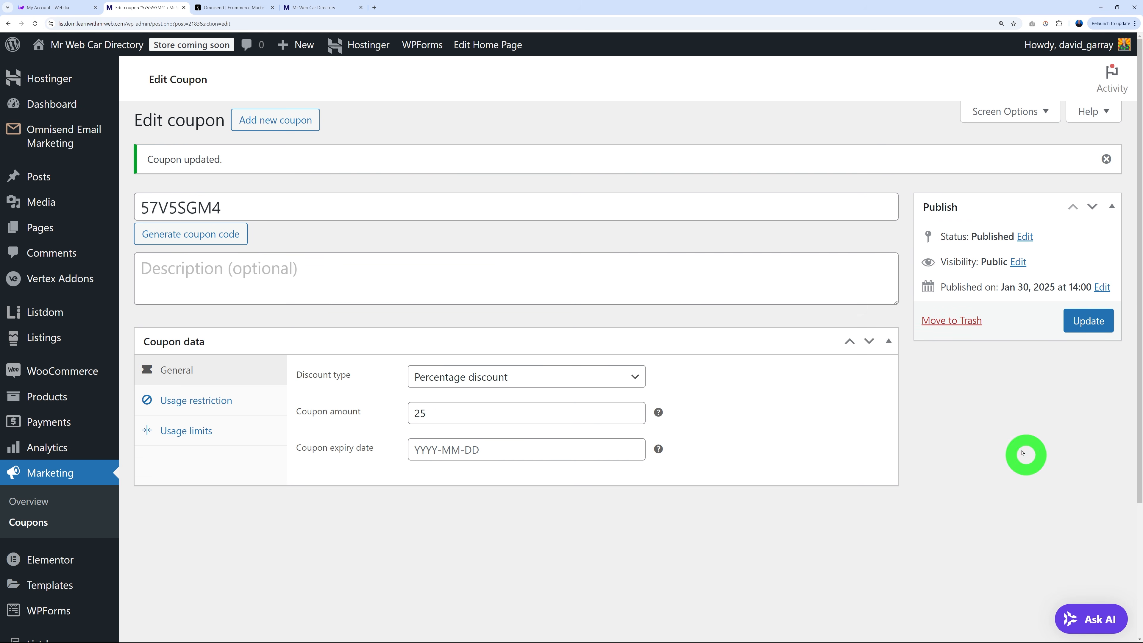
Paste the coupon code into the email, enlarge it to 20px, and center the welcome text.
left_click(252, 8)
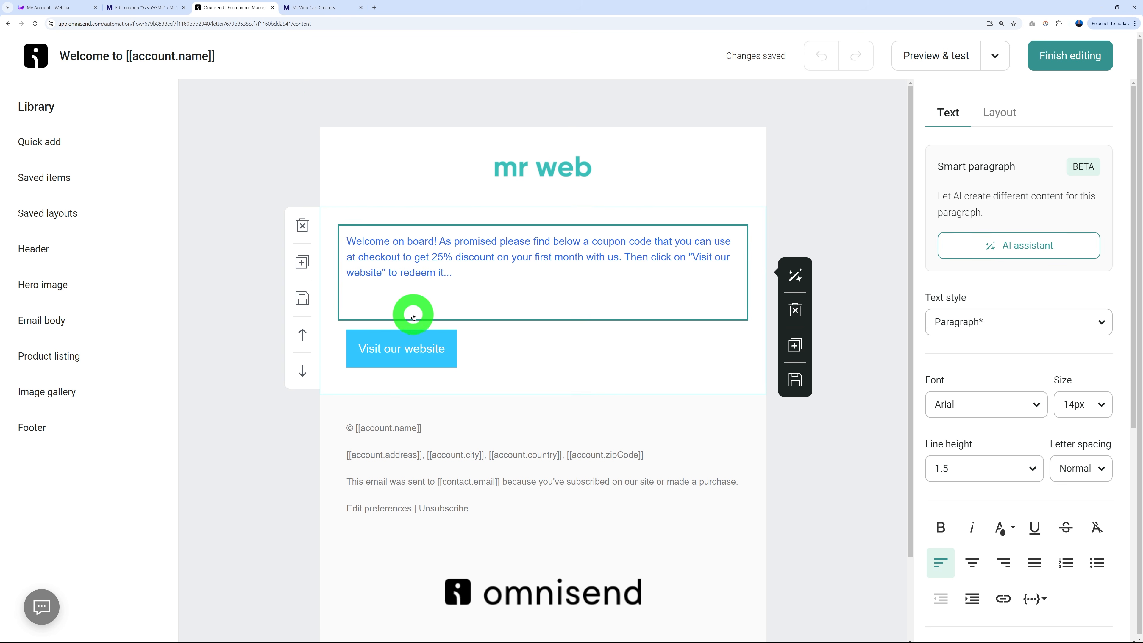
type("57V5SGM4")
left_click_drag(518, 309, 345, 307)
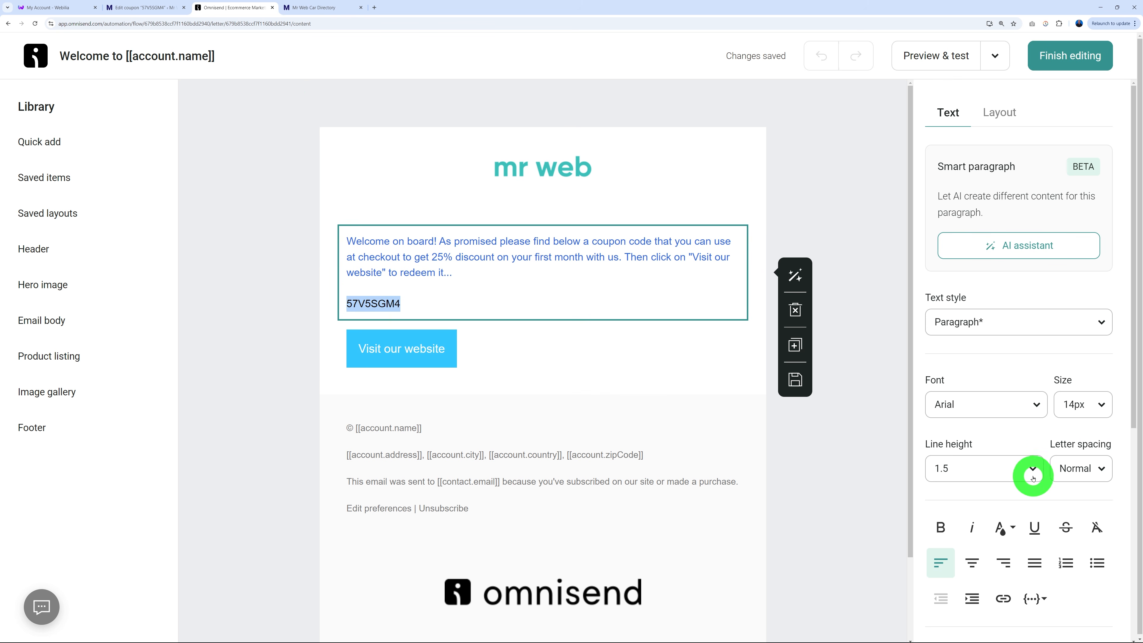
left_click(1092, 404)
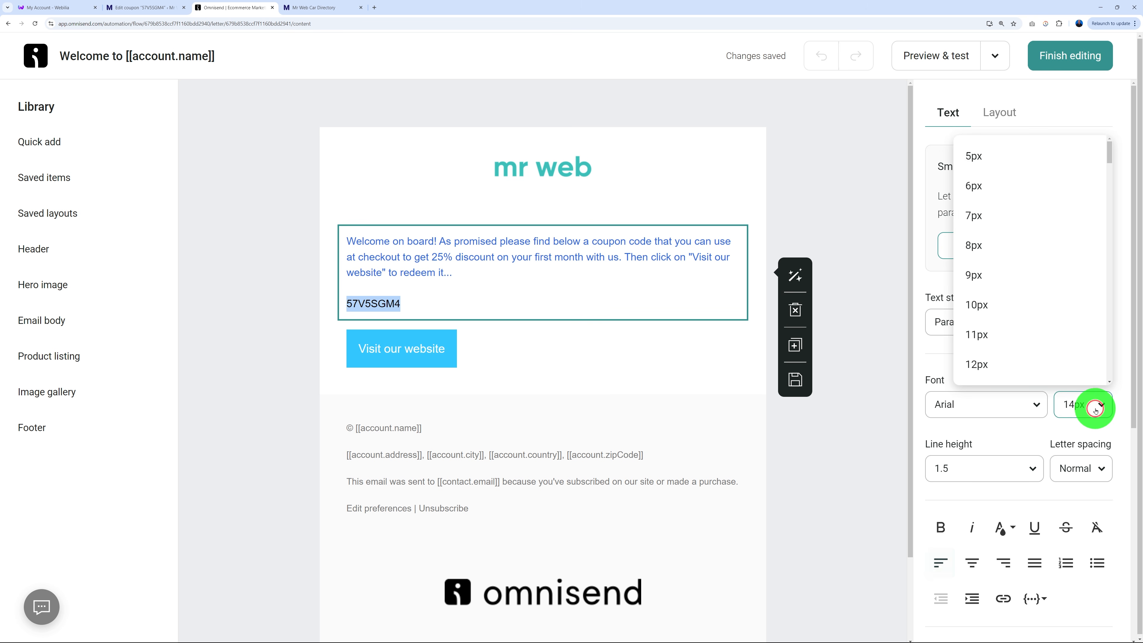
scroll(1040, 345, "down", 3)
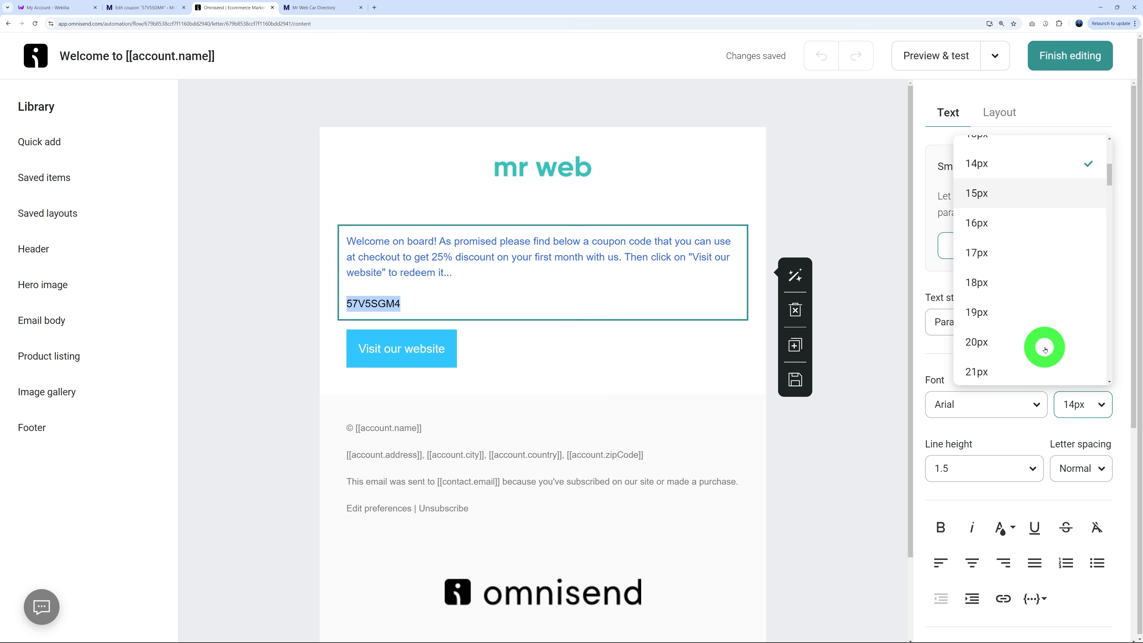
left_click(1021, 340)
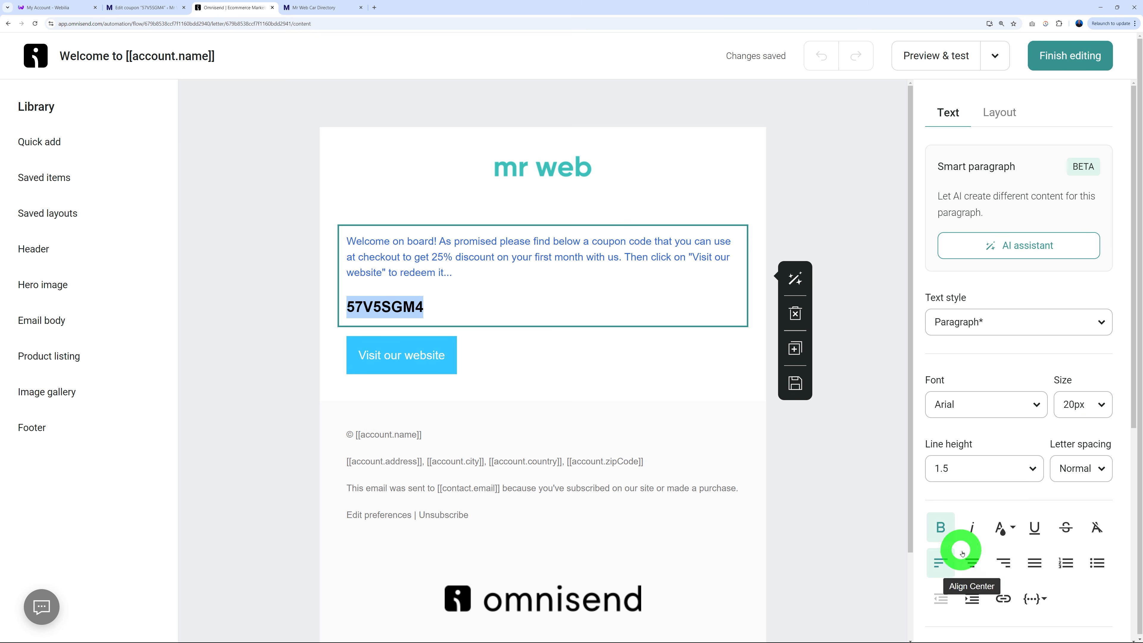
left_click(972, 560)
left_click(840, 467)
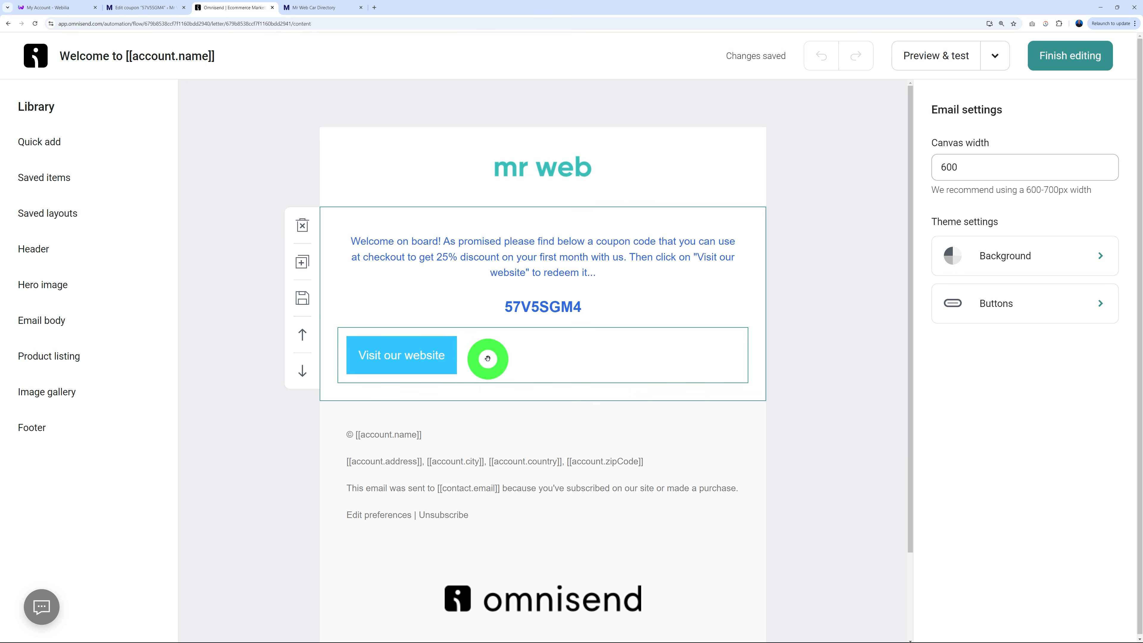
left_click(488, 359)
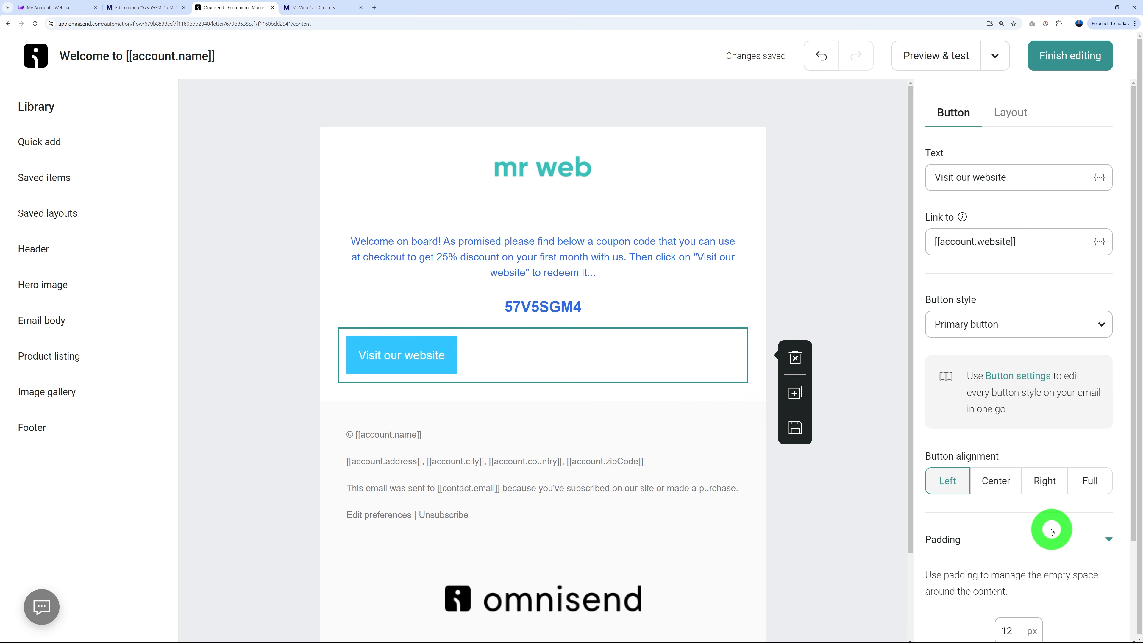
left_click(1010, 486)
left_click(844, 520)
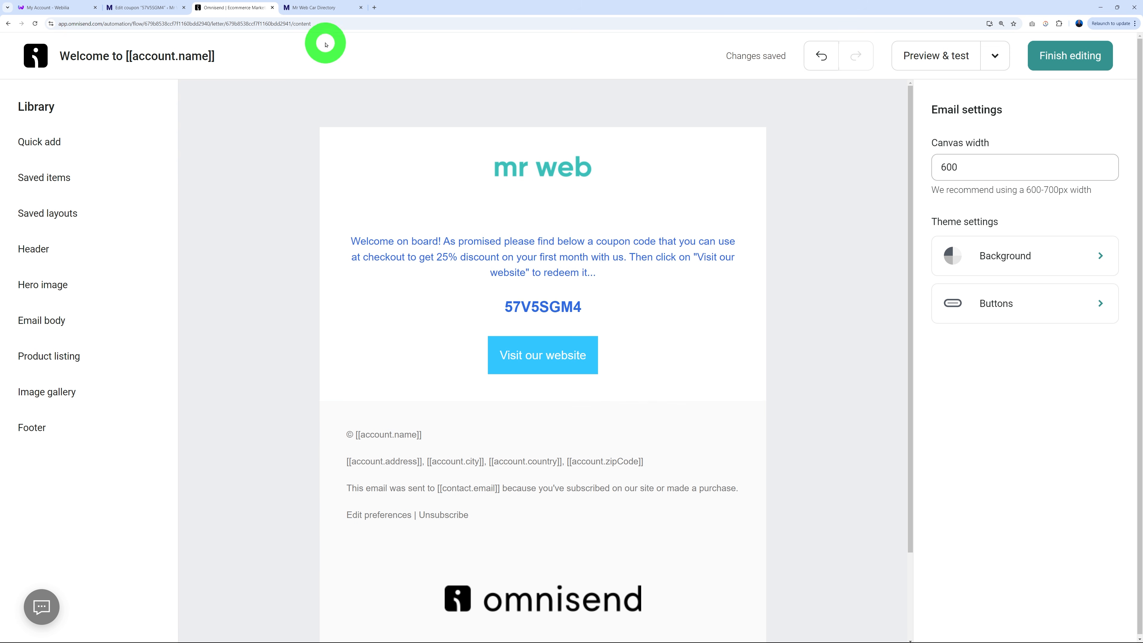
left_click(322, 13)
left_click(223, 25)
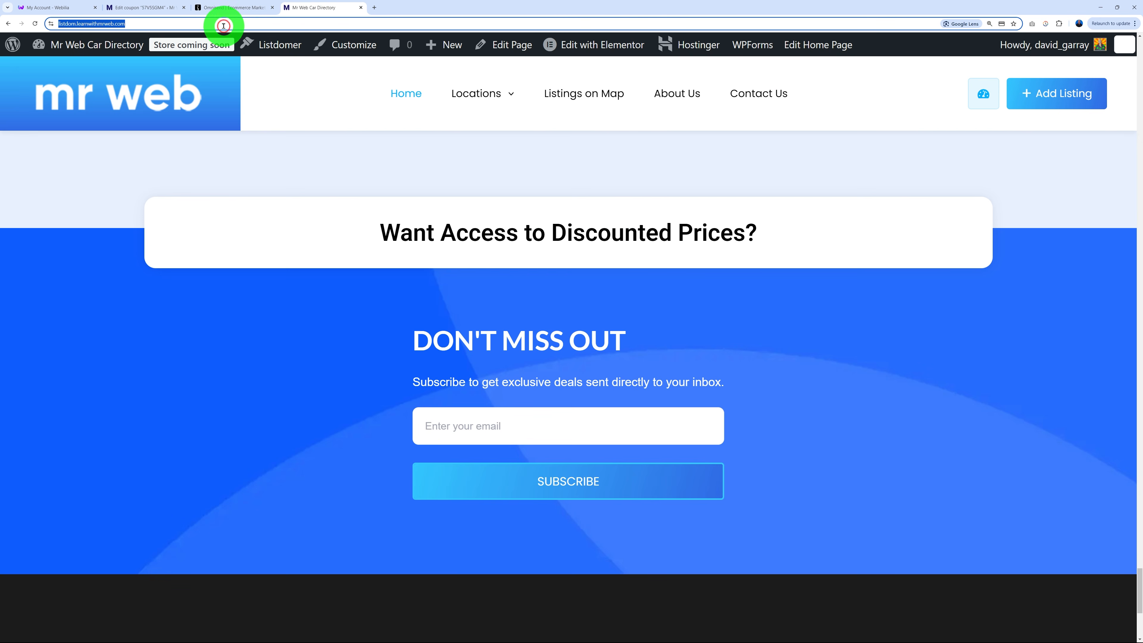
left_click(222, 8)
left_click(582, 353)
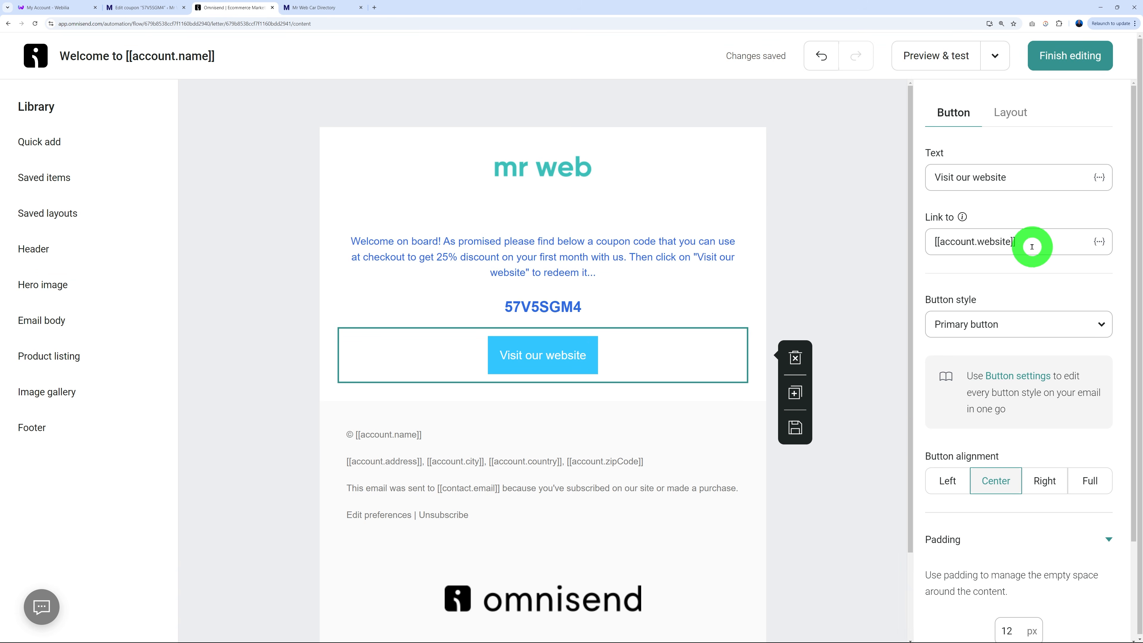
left_click_drag(1031, 245, 906, 251)
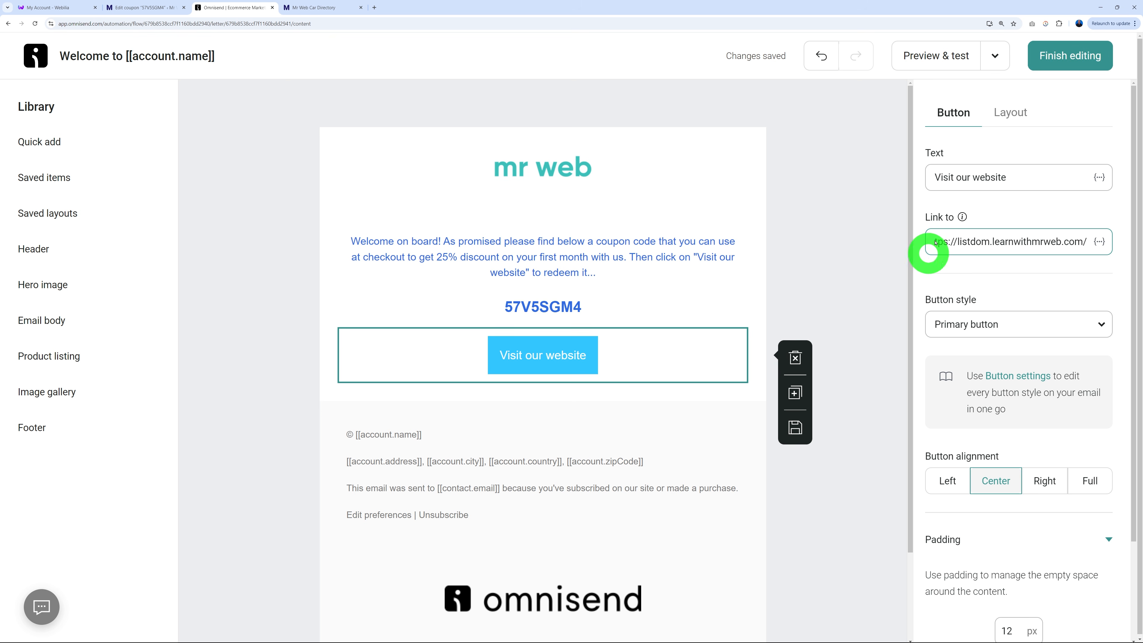
left_click(1061, 62)
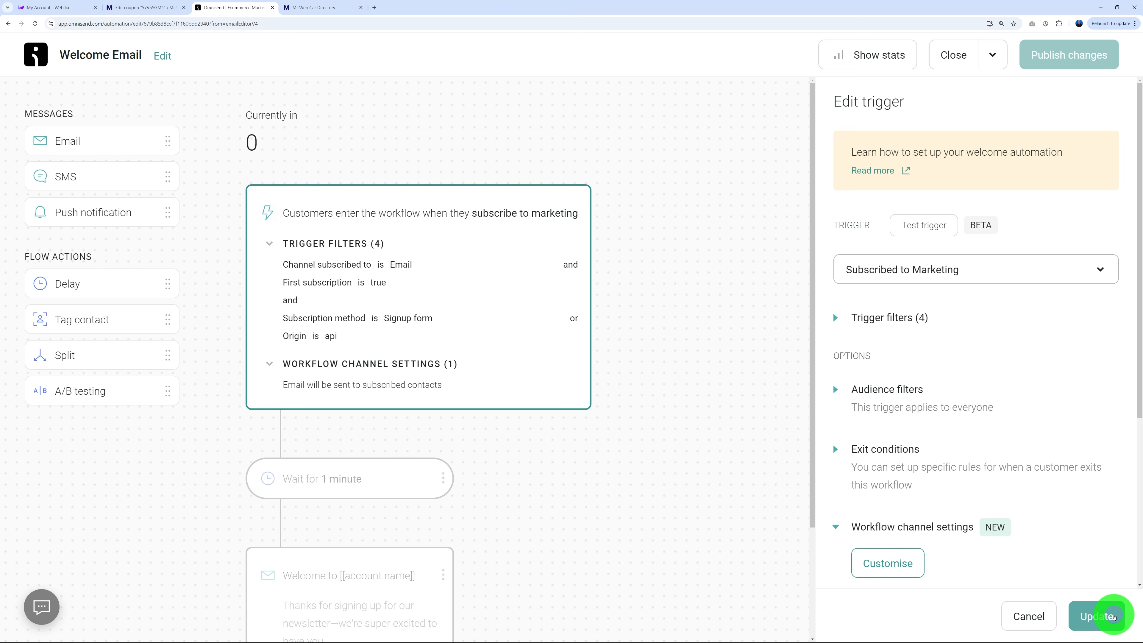
Confirm the trigger, close the Welcome Email workflow, return to Automation, and reload the live site.
left_click(1097, 614)
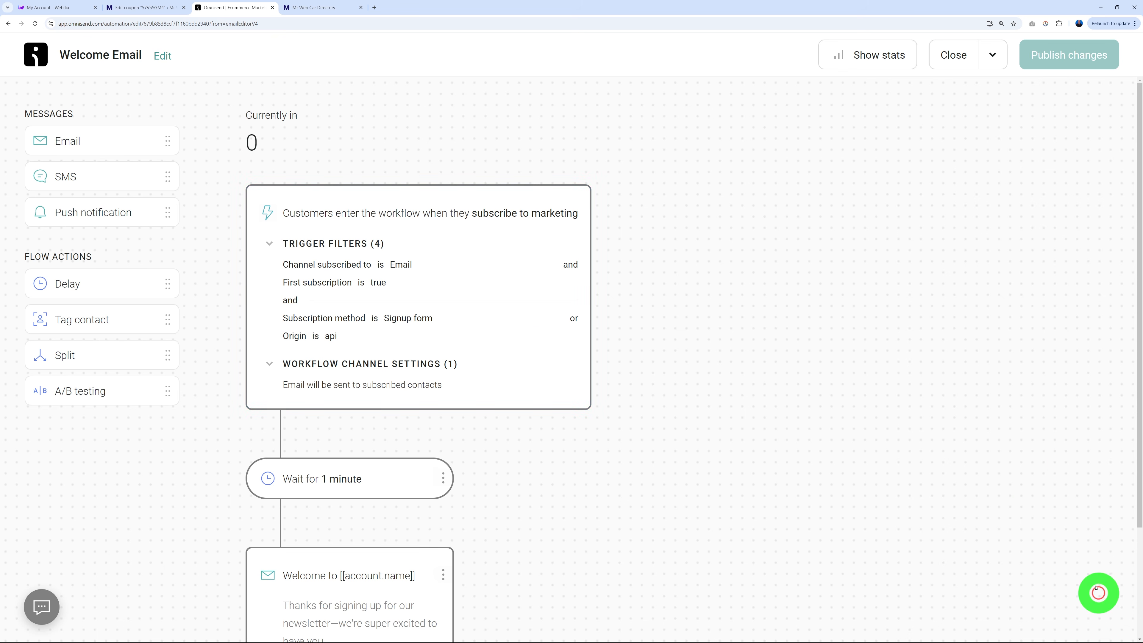
left_click(957, 56)
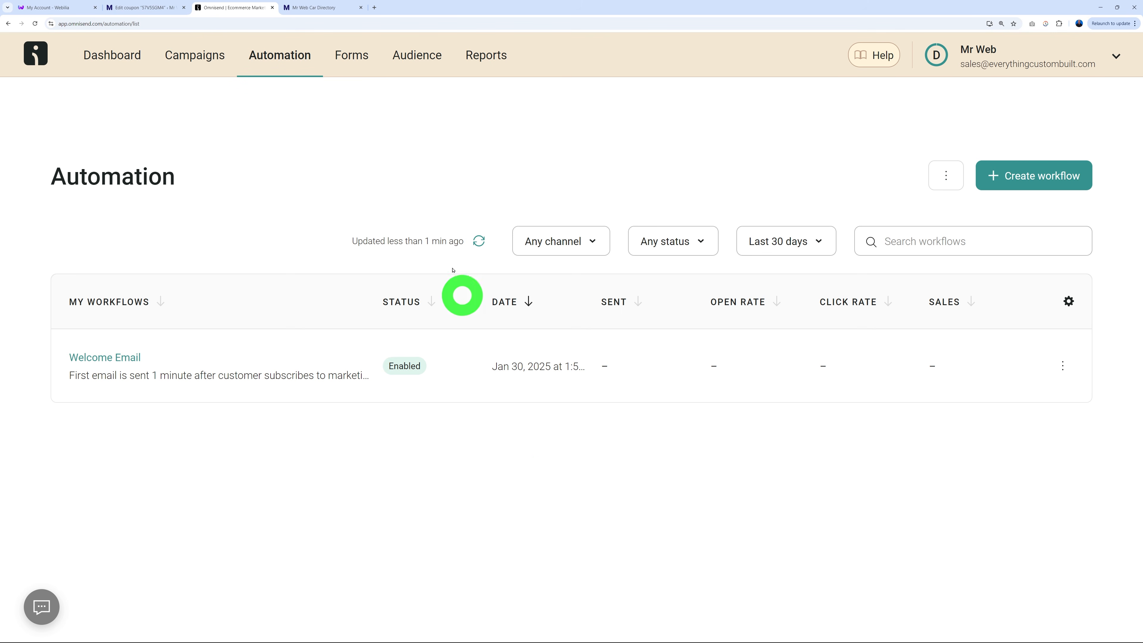
left_click(358, 57)
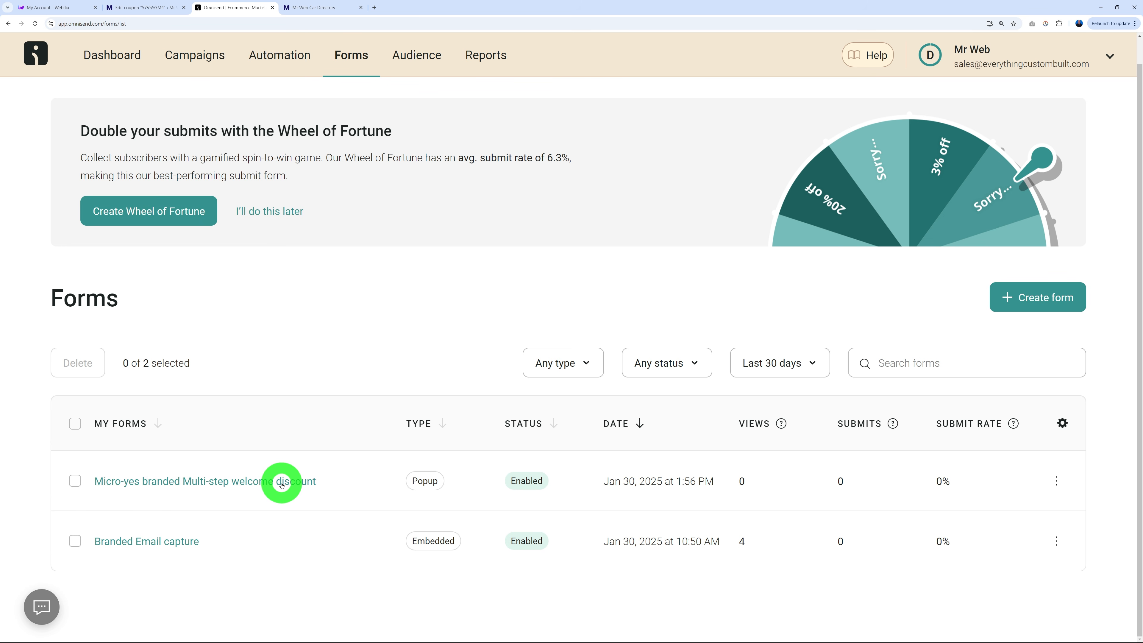
left_click(284, 56)
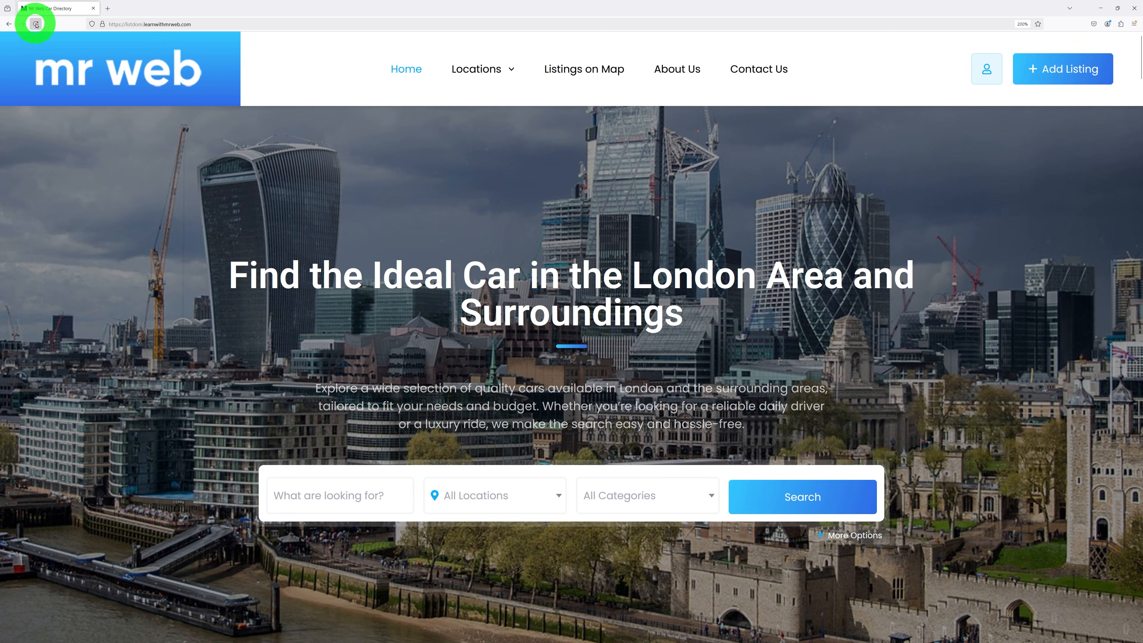
left_click(36, 25)
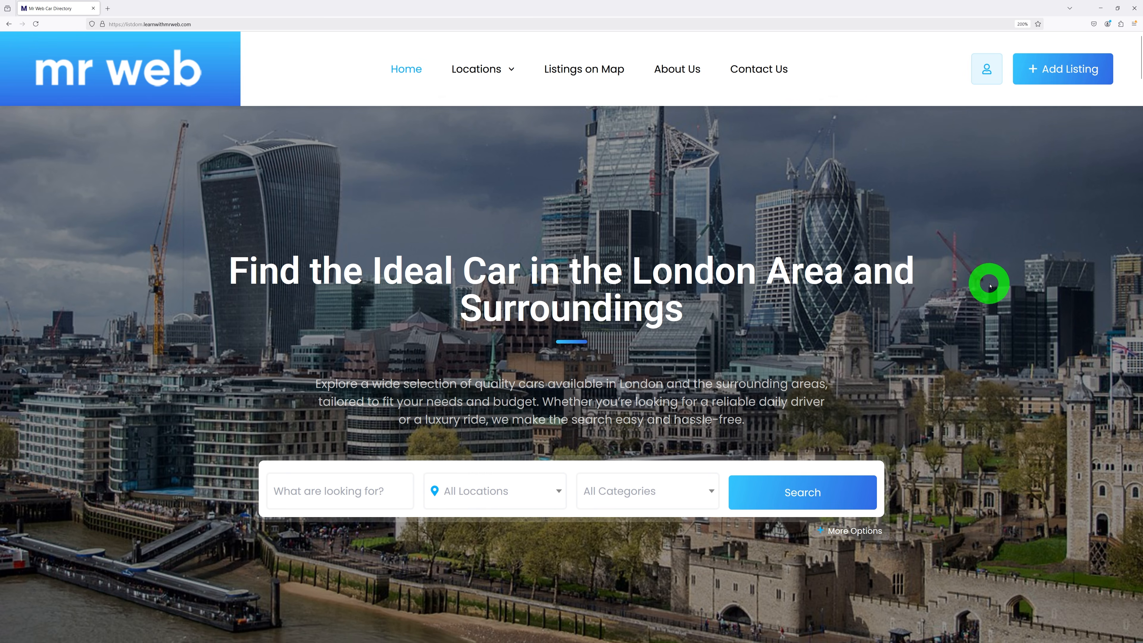
Scroll until the popup appears, accept the 25% discount, and submit the test email address.
scroll(990, 286, "down", 15)
scroll(1044, 292, "down", 15)
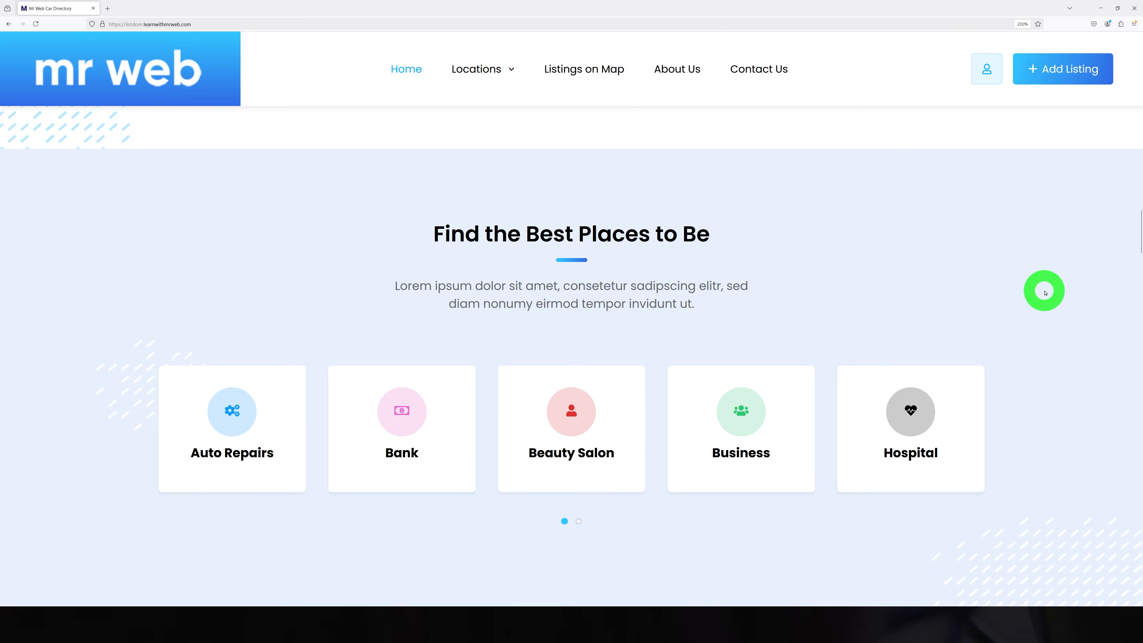
scroll(1045, 293, "down", 15)
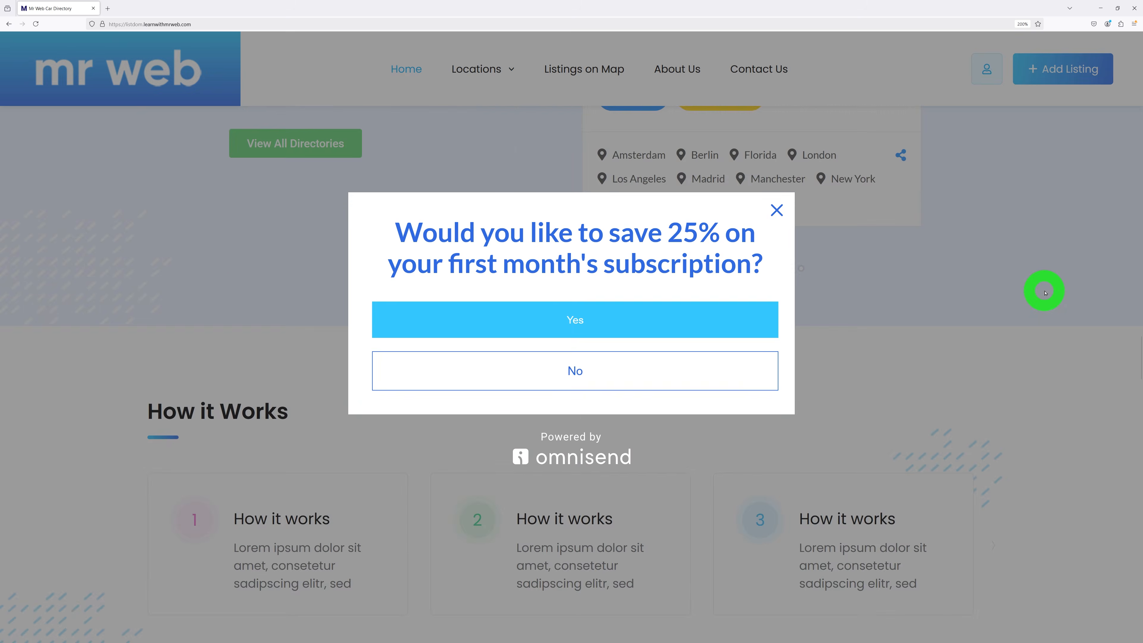
scroll(1044, 290, "up", 5)
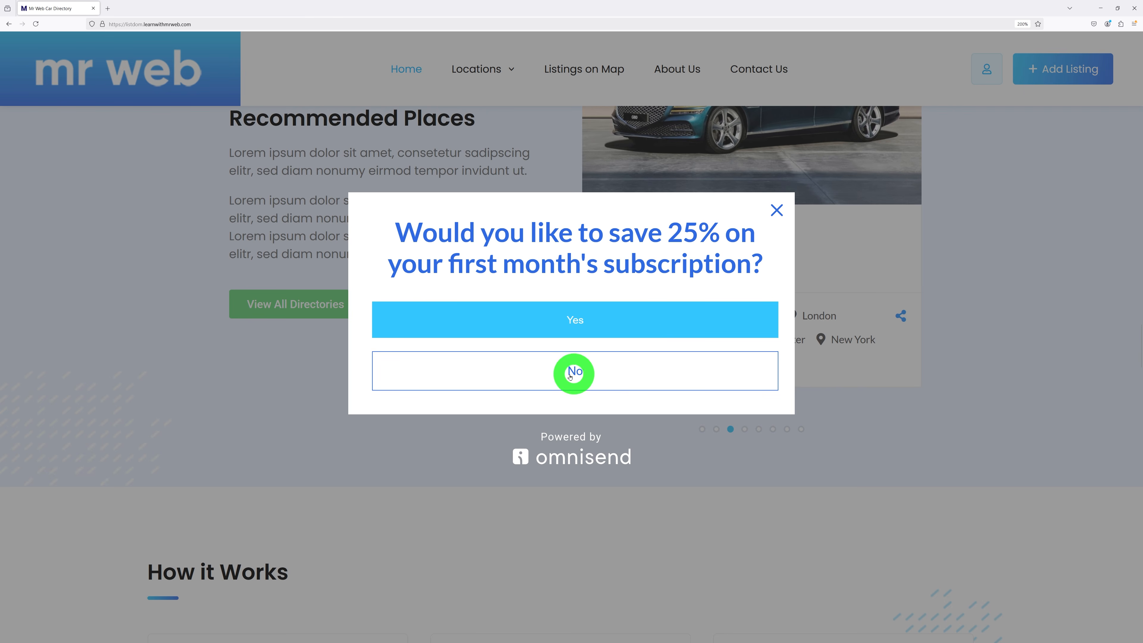
left_click(584, 321)
left_click(436, 321)
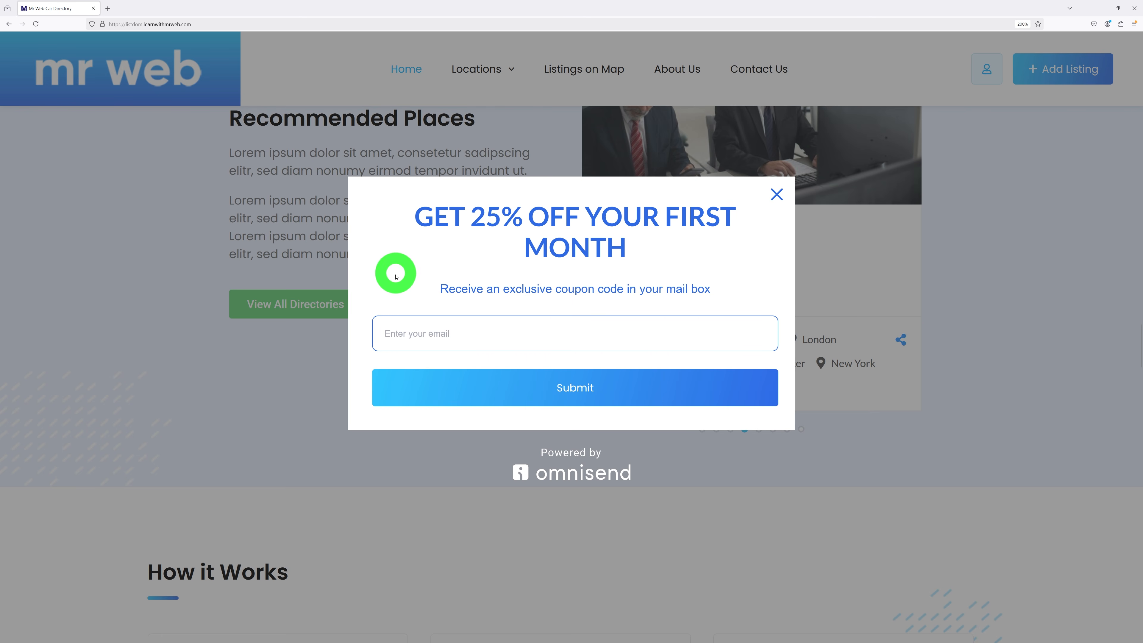
key("ctrl+v")
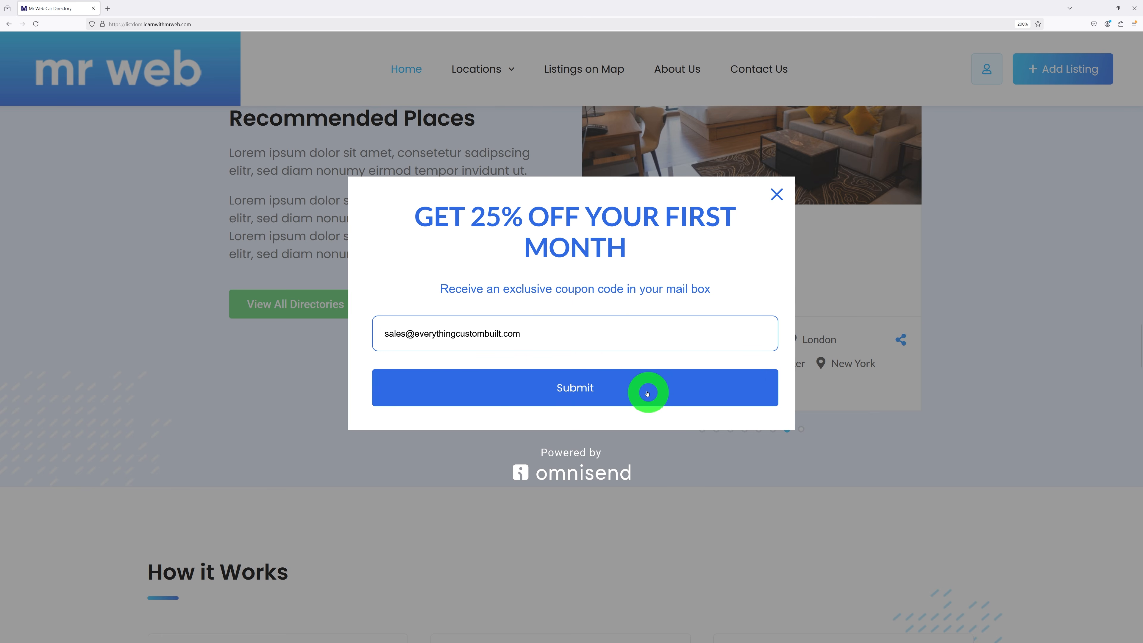
left_click(586, 387)
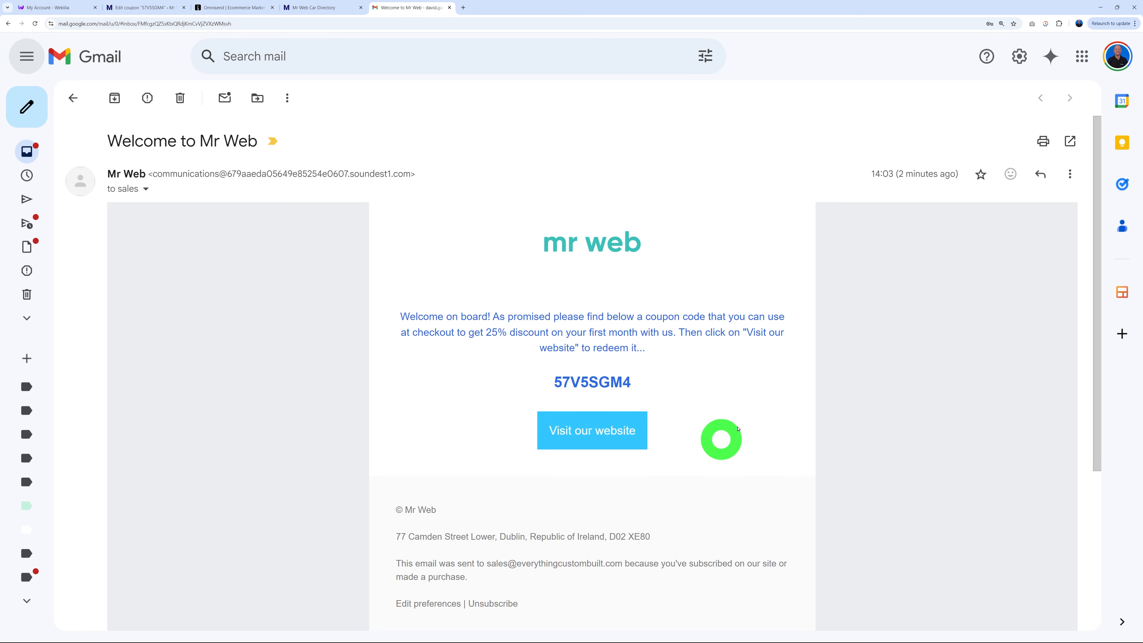
Follow the welcome email's Visit our website link to the home page, then return to Gmail.
left_click(591, 436)
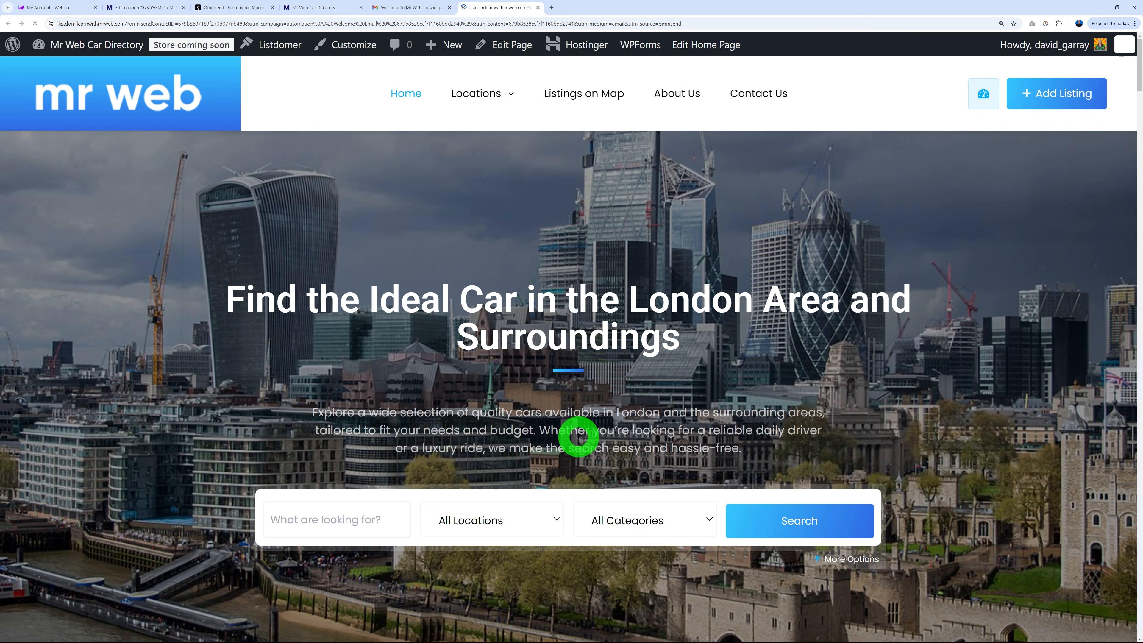
left_click(405, 8)
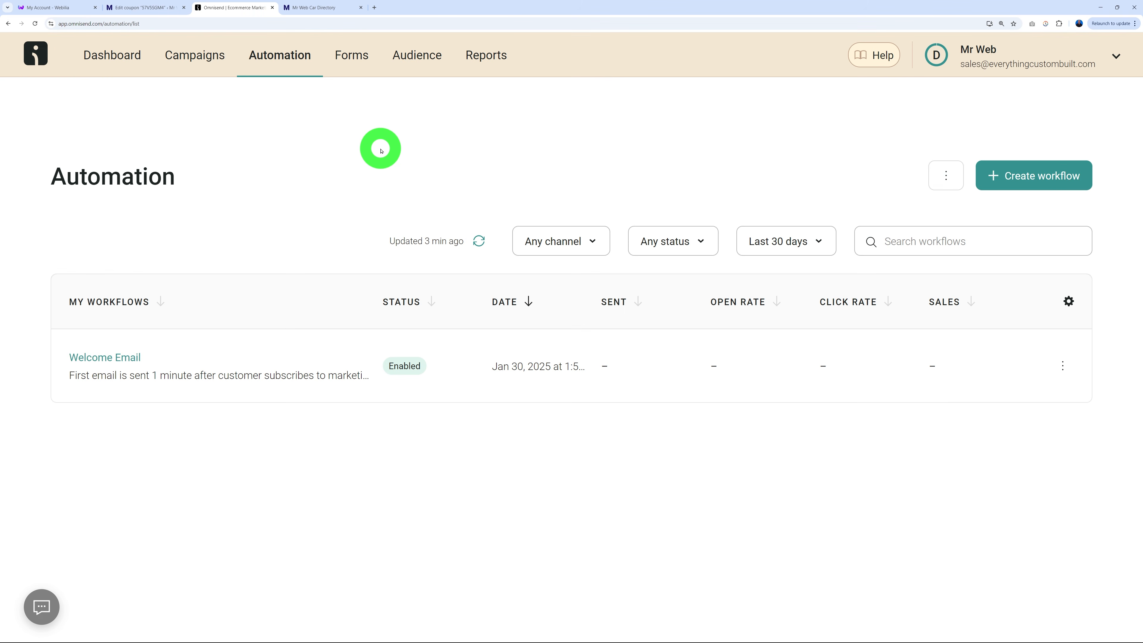
Check the Audience contact list for the new subscriber, then move to Campaigns.
left_click(411, 55)
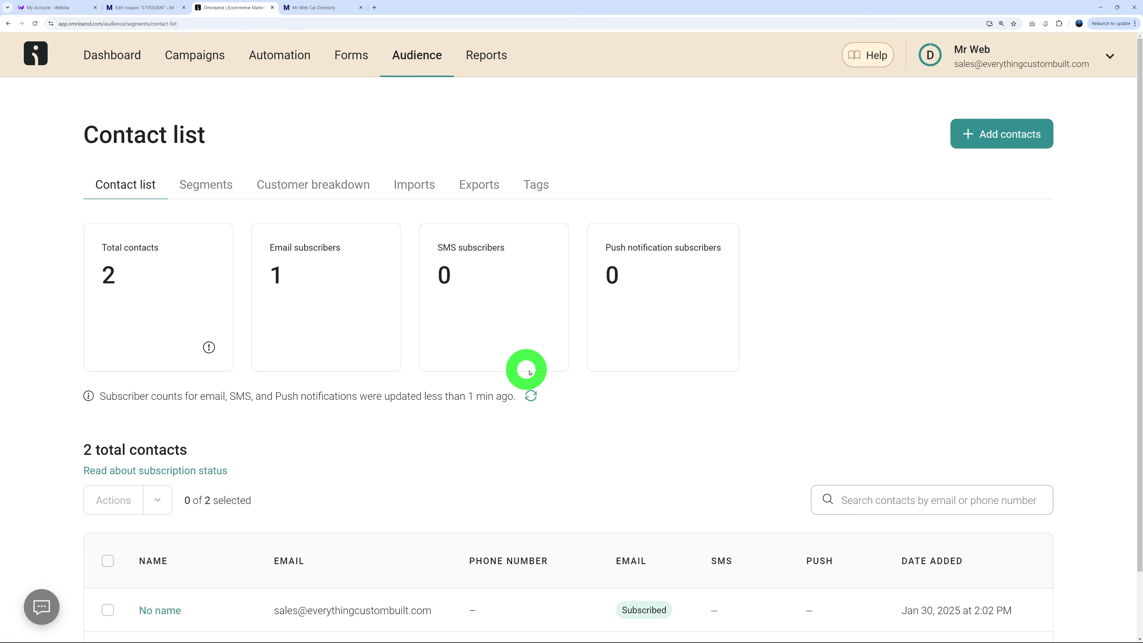
scroll(440, 481, "down", 2)
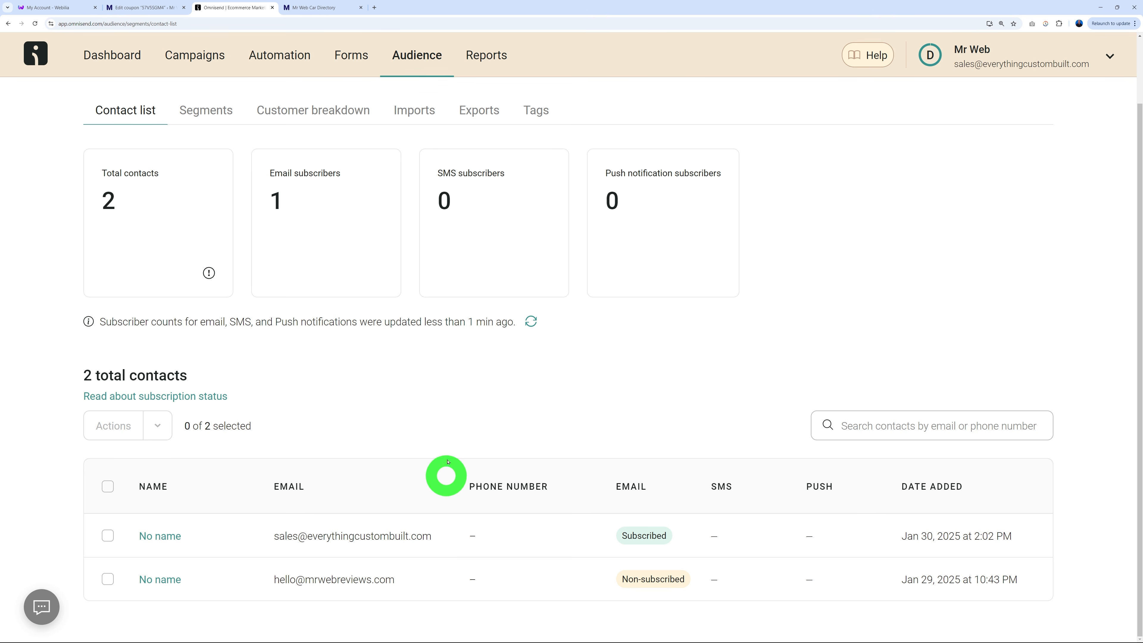
left_click(199, 67)
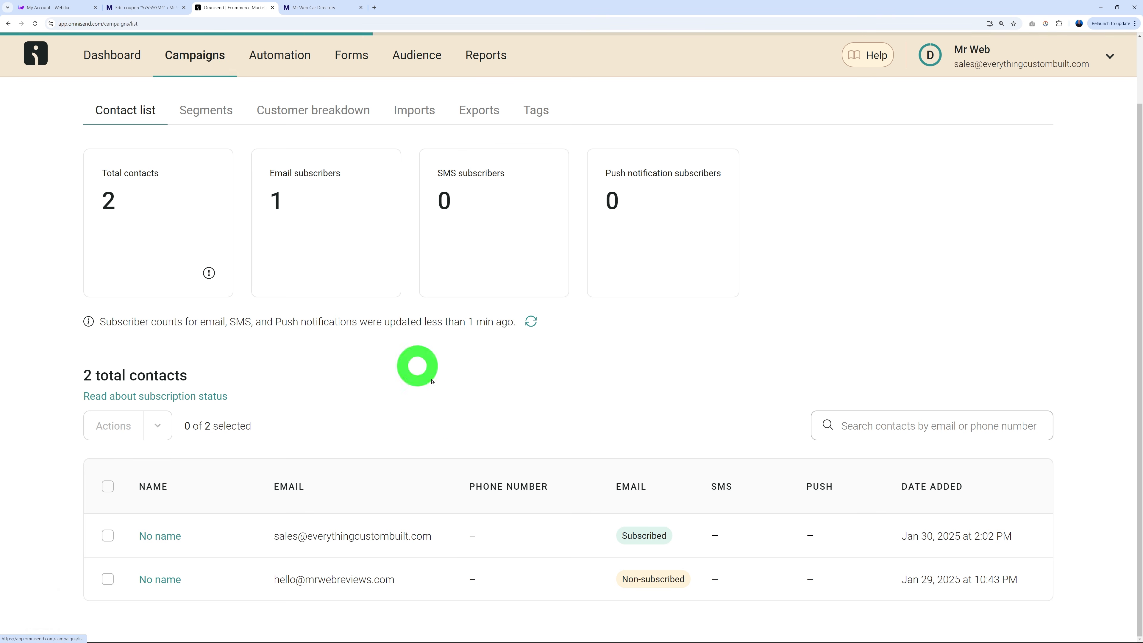